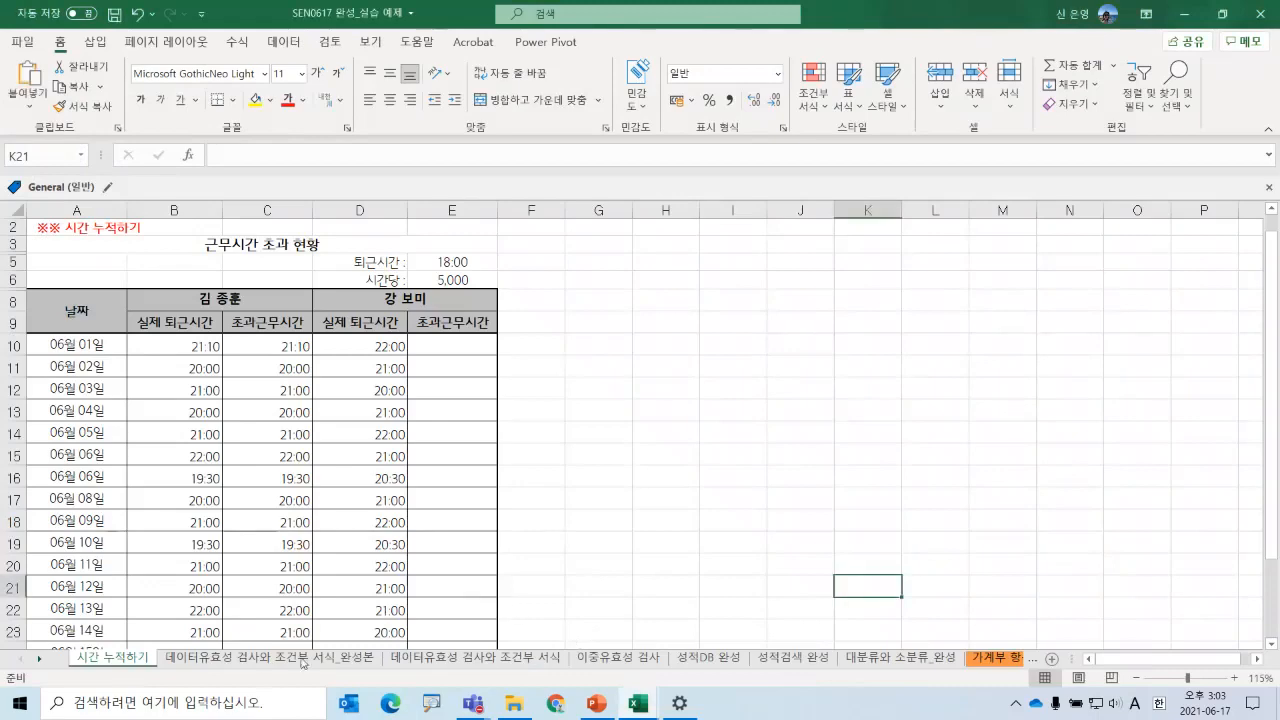
- On the 데이터유효성 검사와 조건부 서식_완성본 sheet, set the 부서 criterion in C2 to 클라우드팀
{"action": "left_click", "coordinate": [257, 660]}
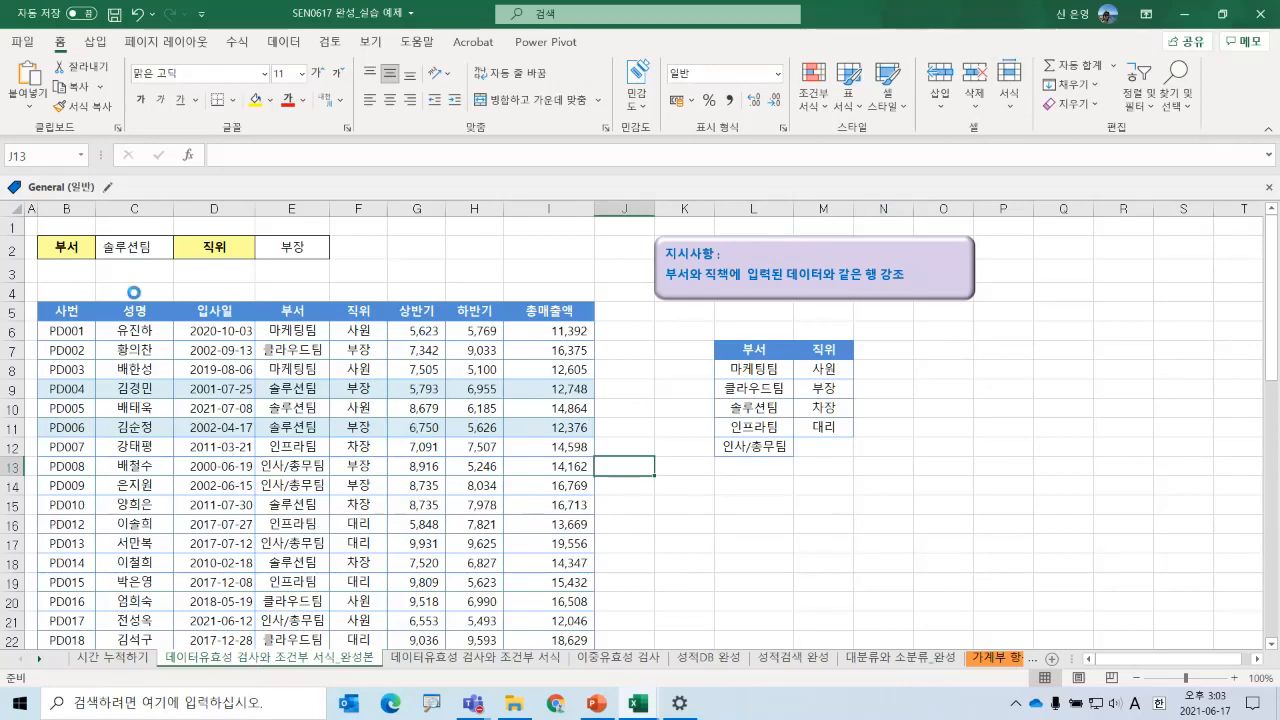
{"action": "scroll", "coordinate": [134, 292], "scroll_direction": "up", "scroll_amount": 2}
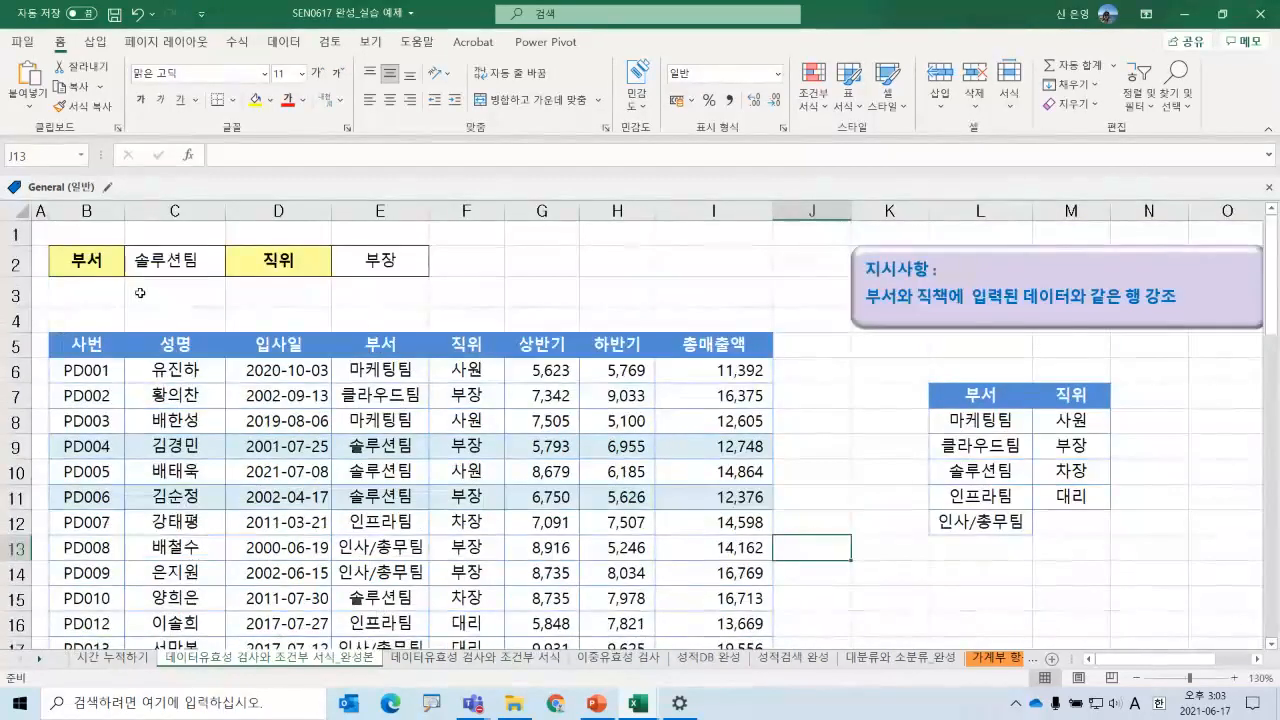
{"action": "left_click", "coordinate": [157, 262]}
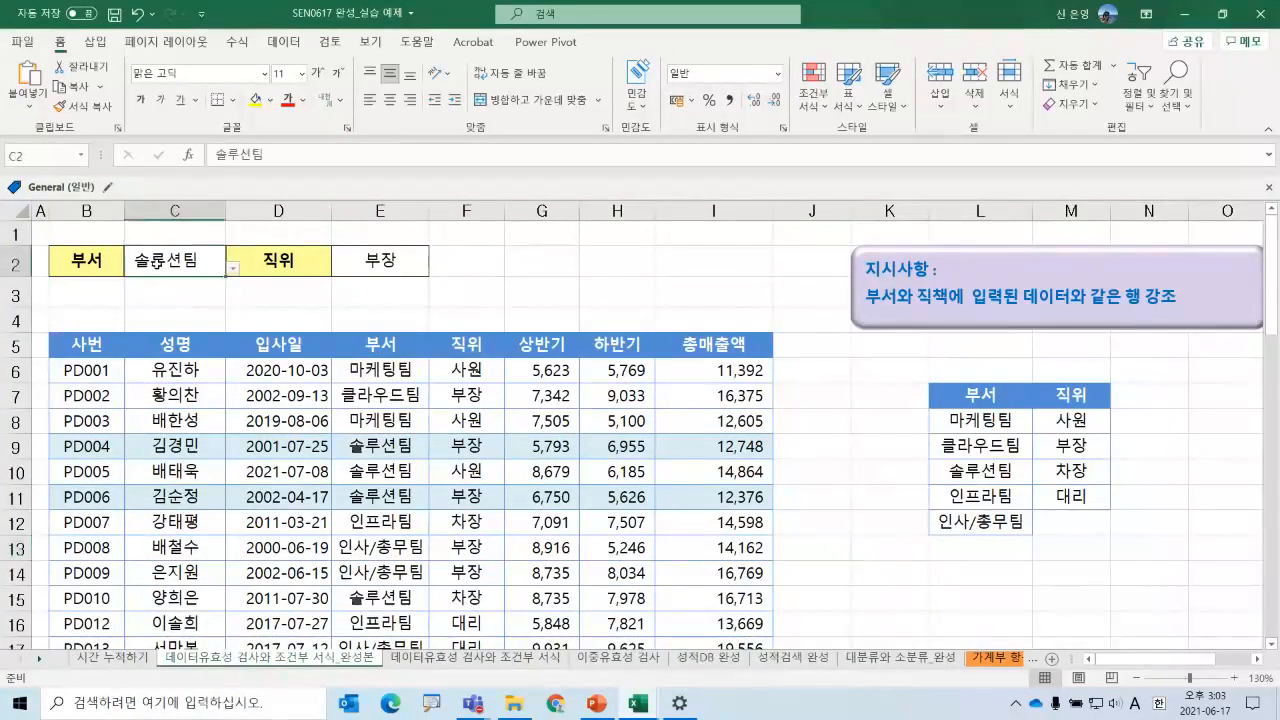
{"action": "left_click", "coordinate": [233, 268]}
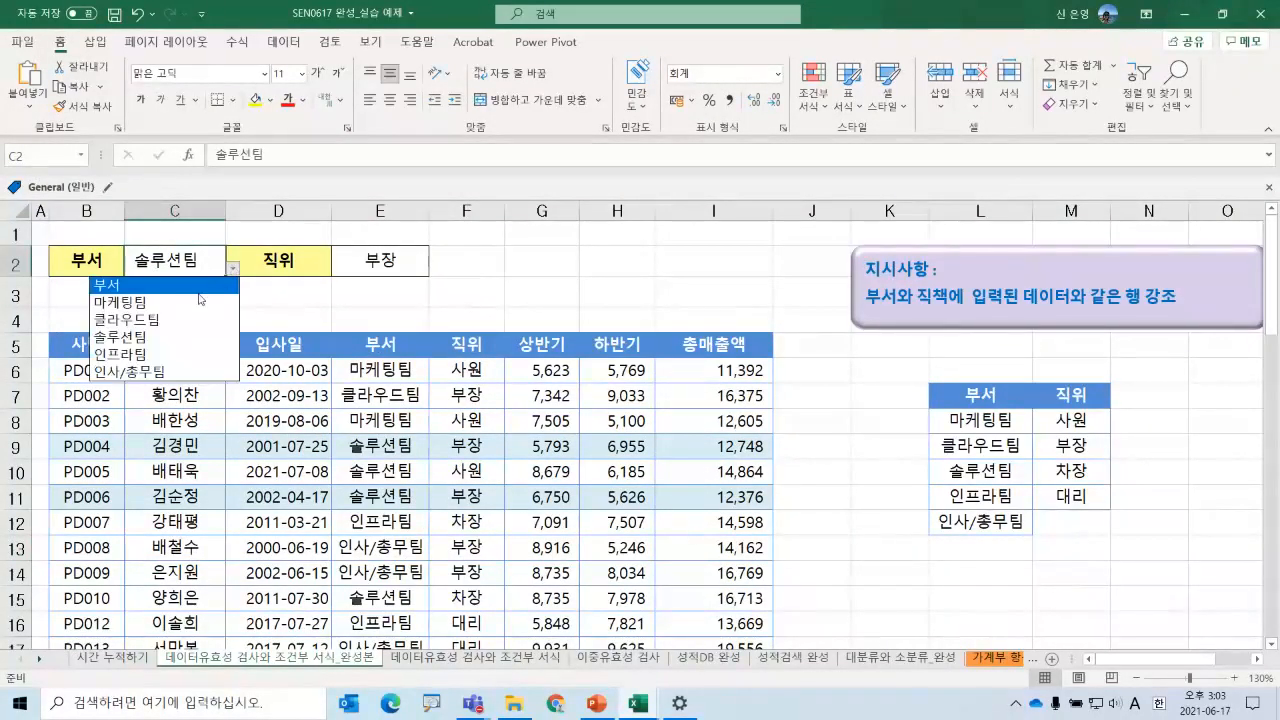
{"action": "left_click", "coordinate": [190, 319]}
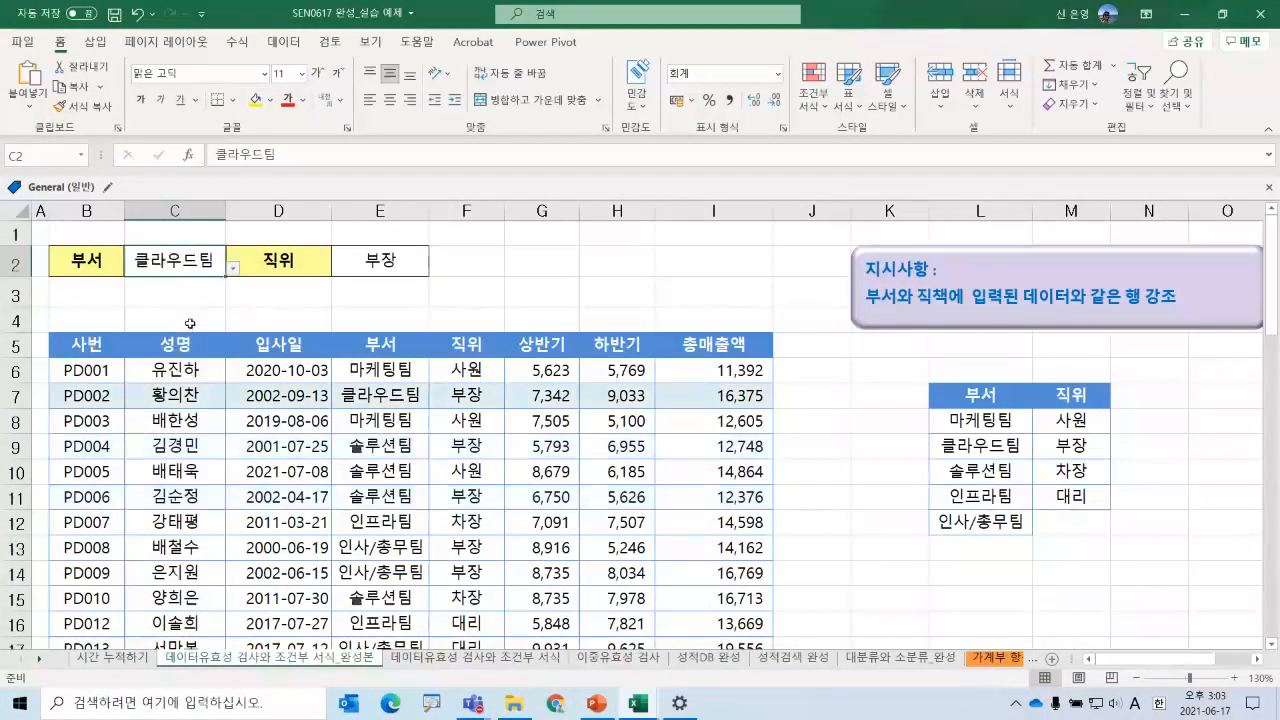
- Set the 직위 criterion in E2 first to 차장 and then to 사원
{"action": "left_click", "coordinate": [357, 270]}
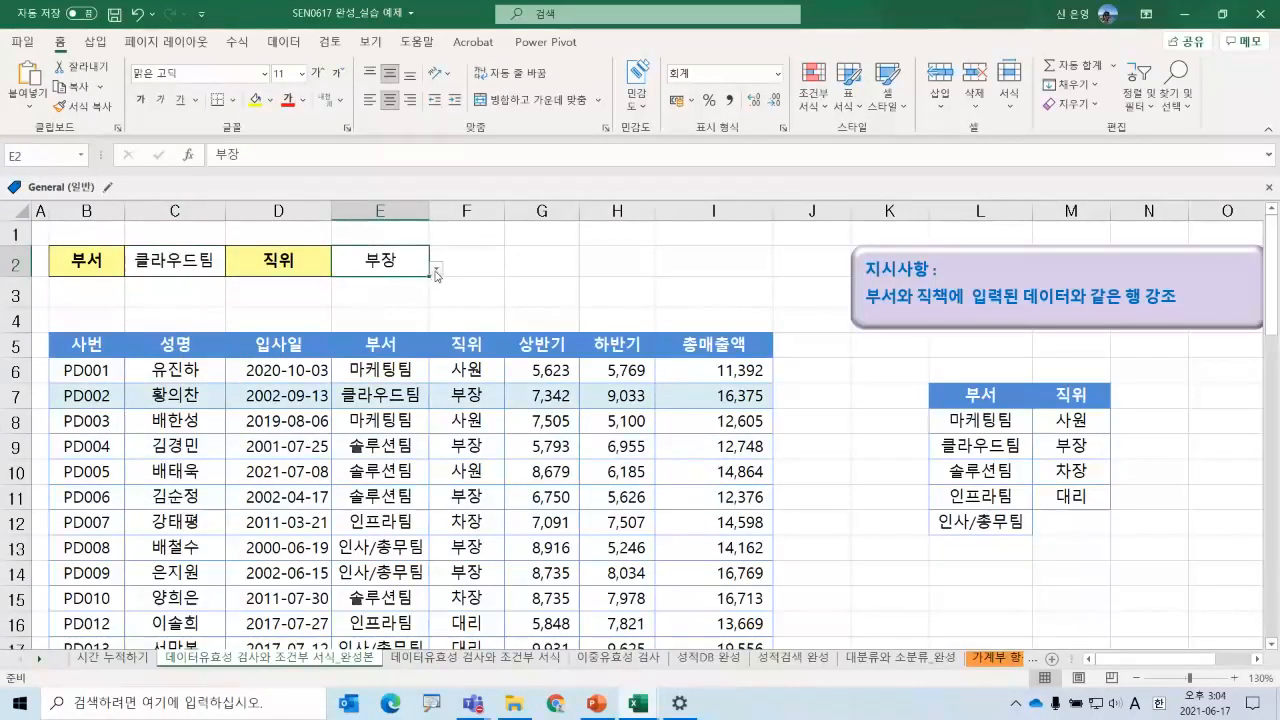
{"action": "left_click", "coordinate": [436, 272]}
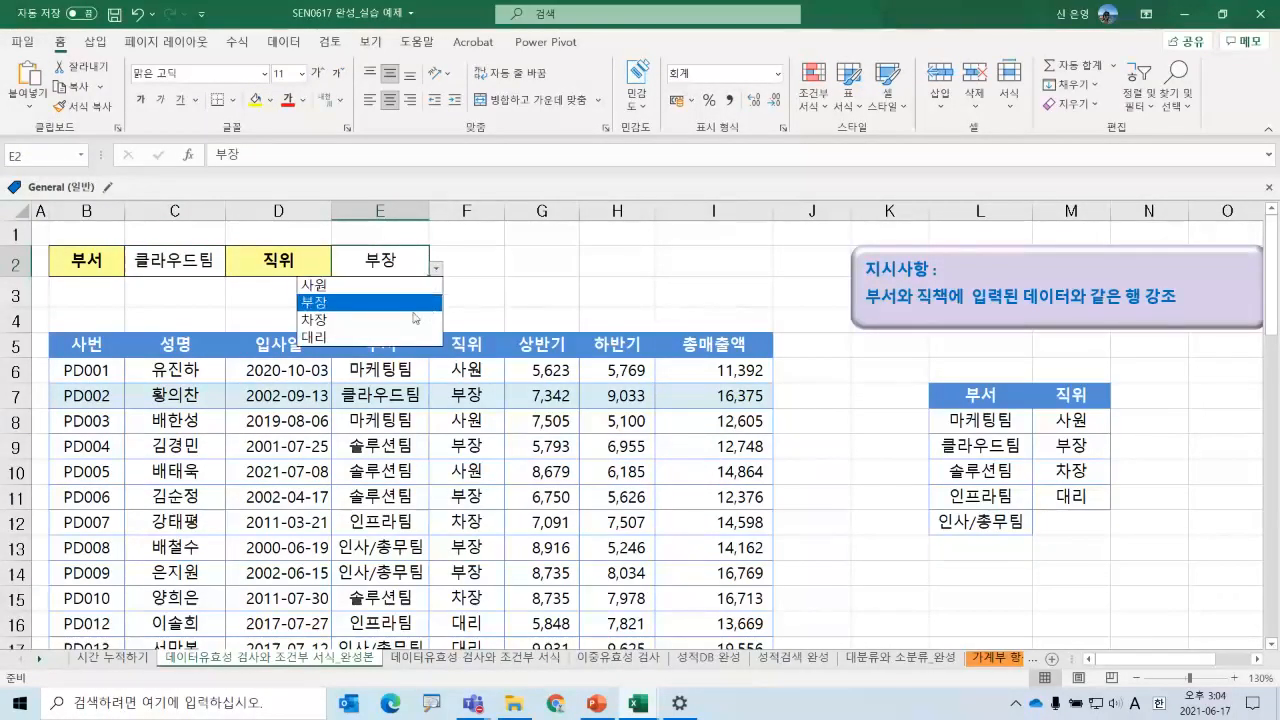
{"action": "left_click", "coordinate": [408, 319]}
{"action": "left_click", "coordinate": [436, 270]}
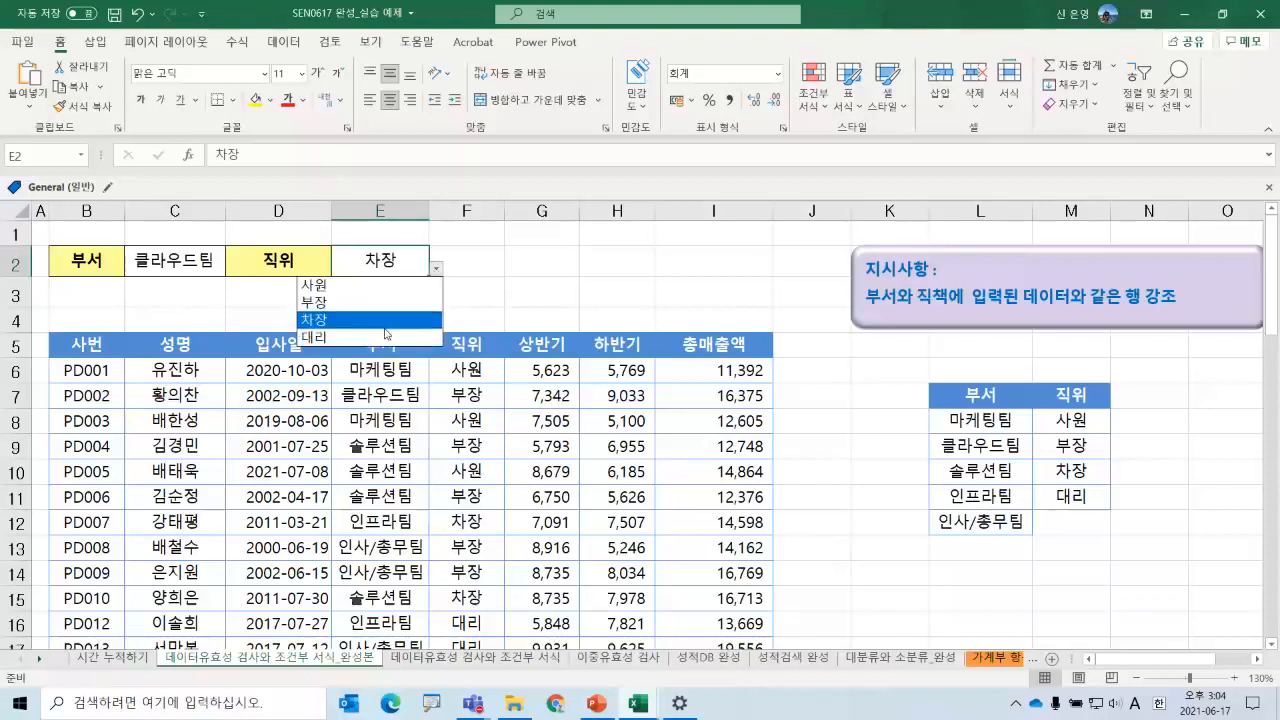
{"action": "left_click", "coordinate": [382, 288]}
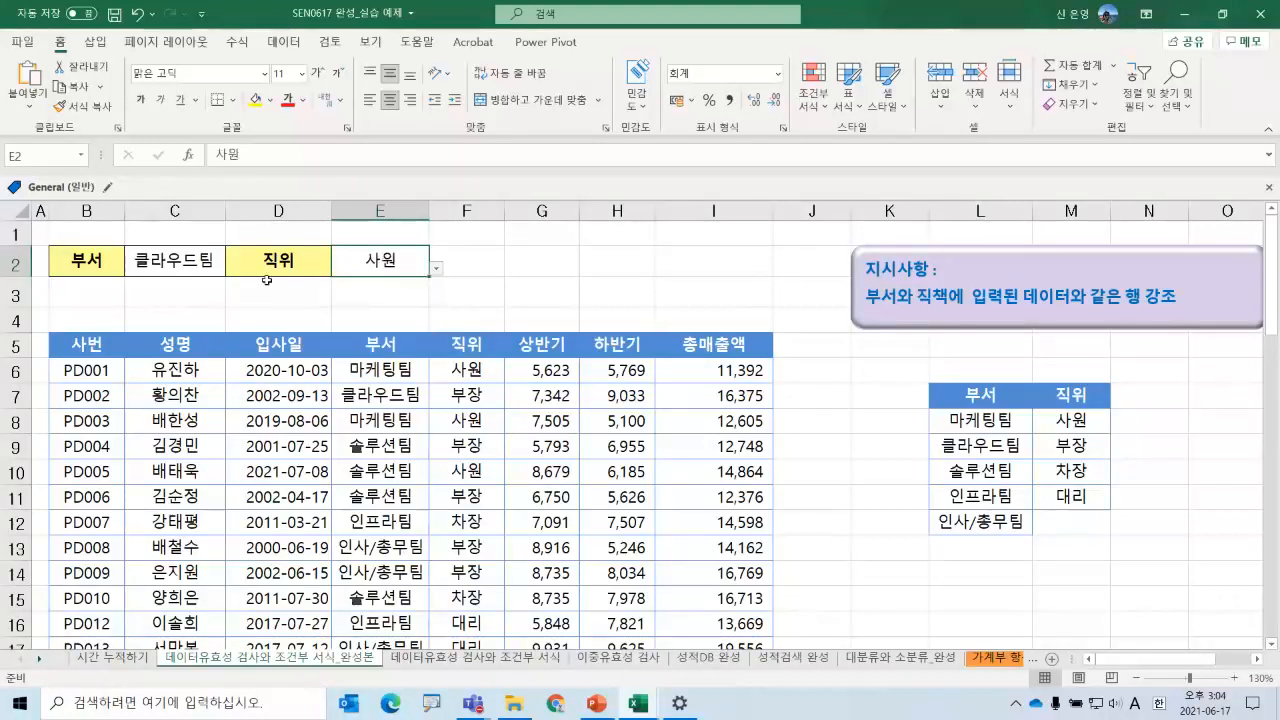
- Set the 부서 criterion in C2 to 마케팅팀
{"action": "left_click", "coordinate": [193, 262]}
{"action": "left_click", "coordinate": [233, 268]}
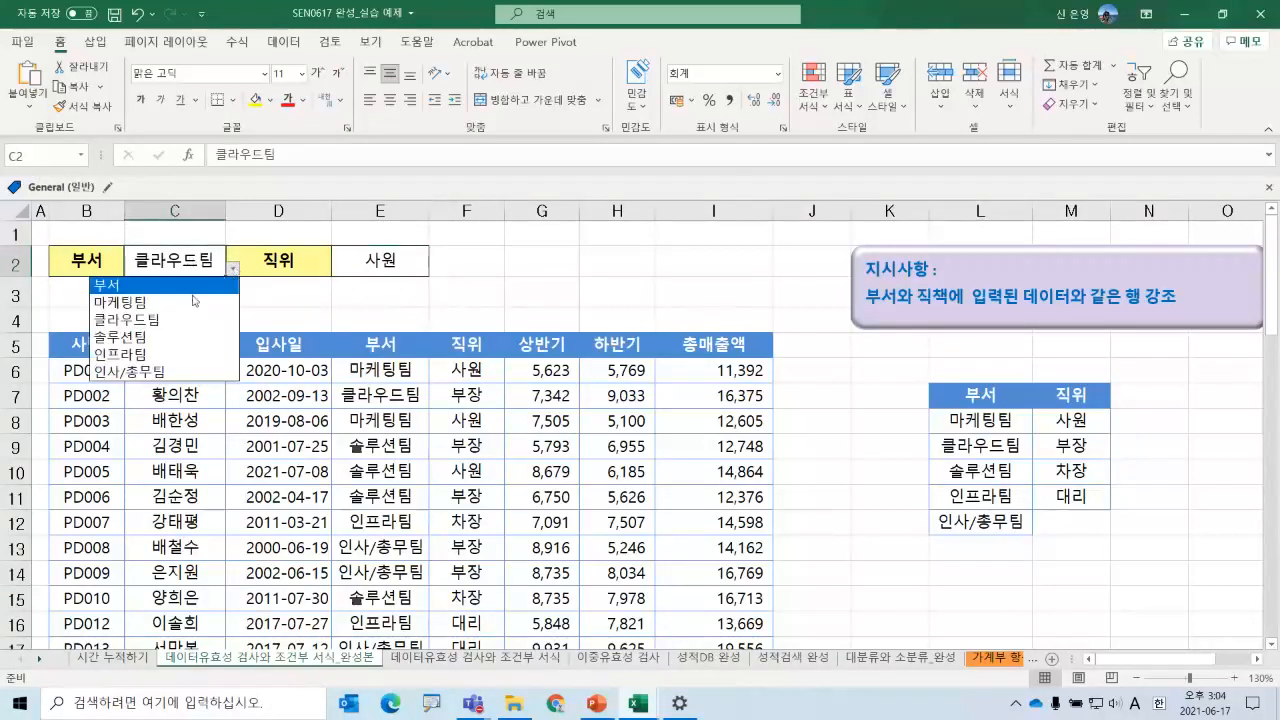
{"action": "left_click", "coordinate": [194, 301]}
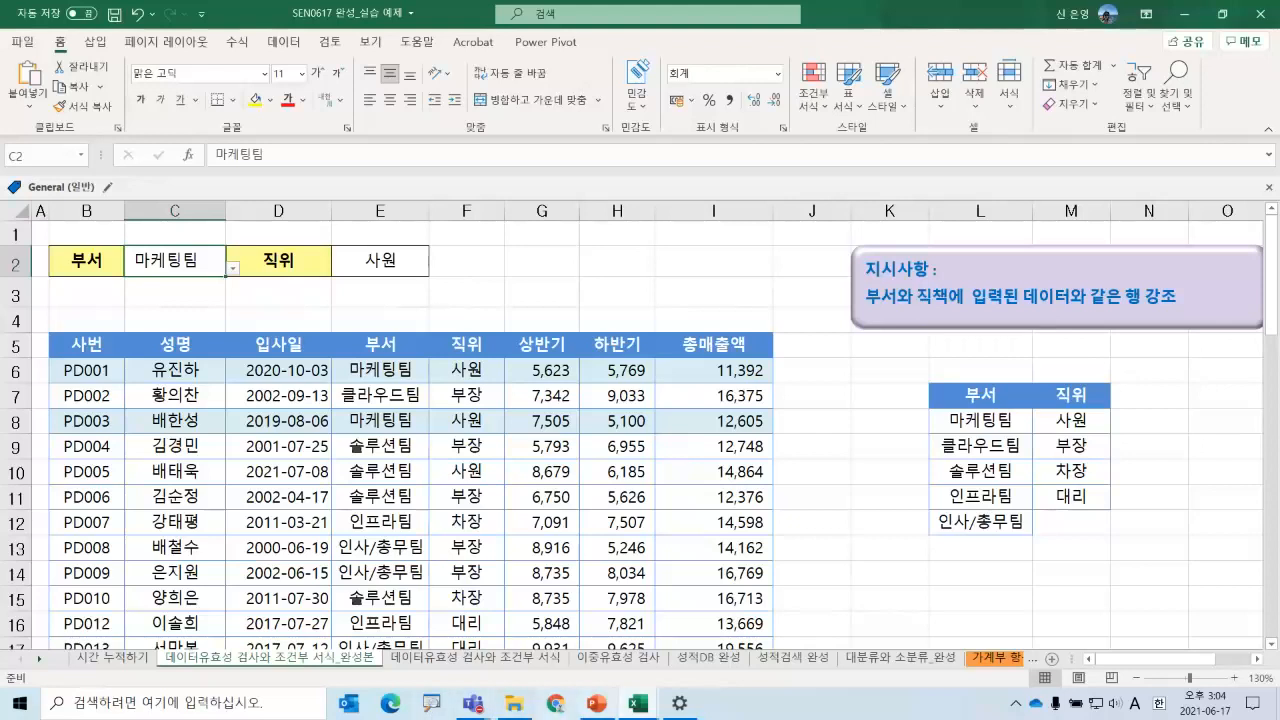
- On the 성적DB 완성 sheet, select the 총점, 평균 and 등급 values in E4:G14 to examine them
{"action": "left_click", "coordinate": [696, 659]}
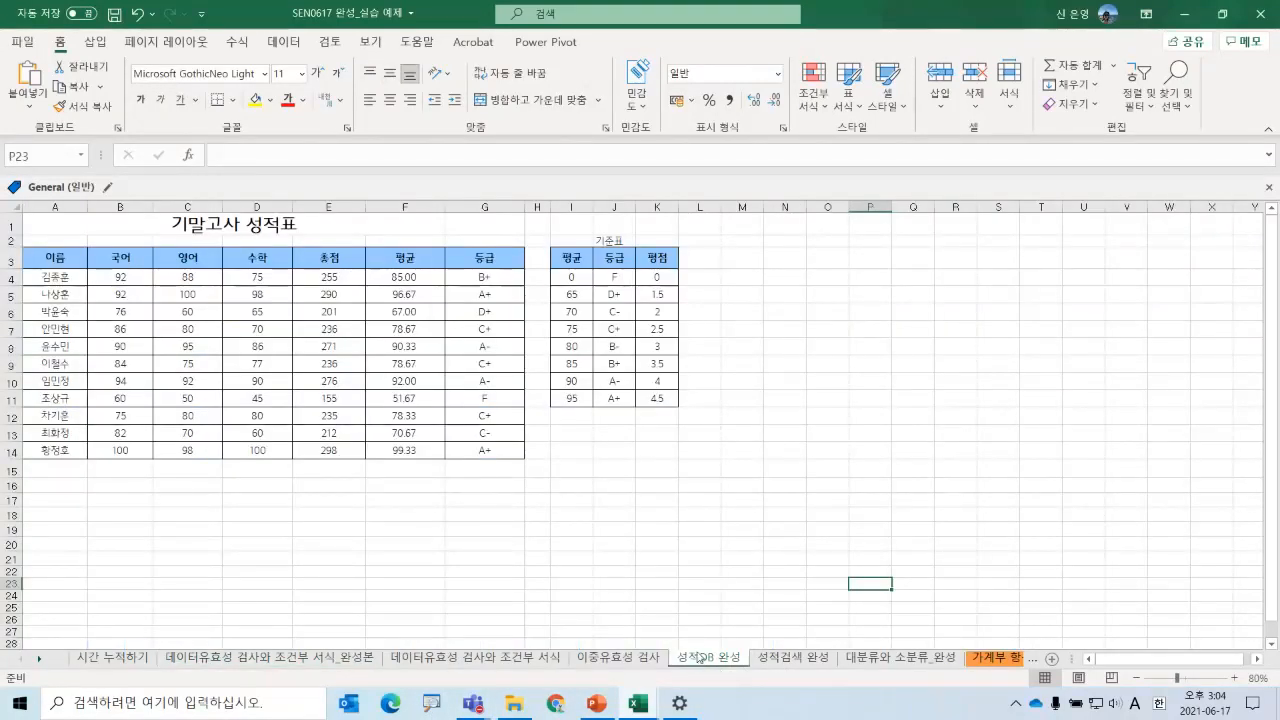
{"action": "scroll", "coordinate": [94, 294], "scroll_direction": "up", "scroll_amount": 2}
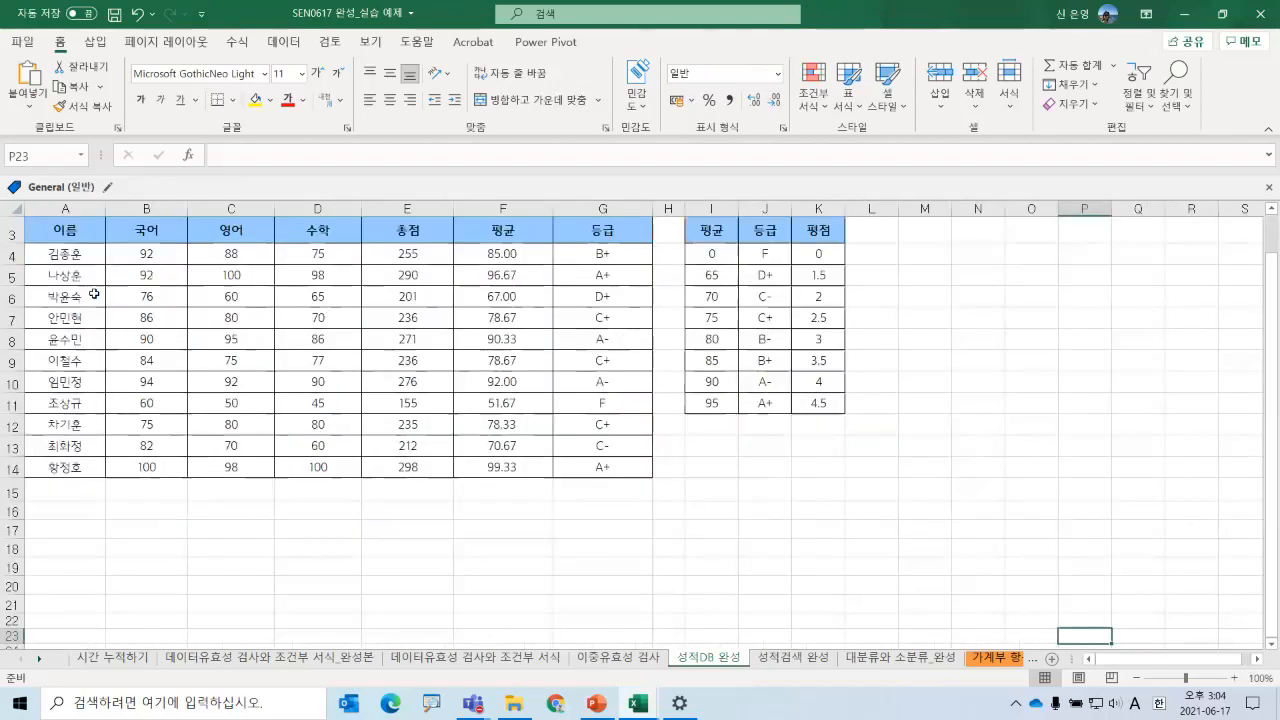
{"action": "scroll", "coordinate": [103, 301], "scroll_direction": "up", "scroll_amount": 1}
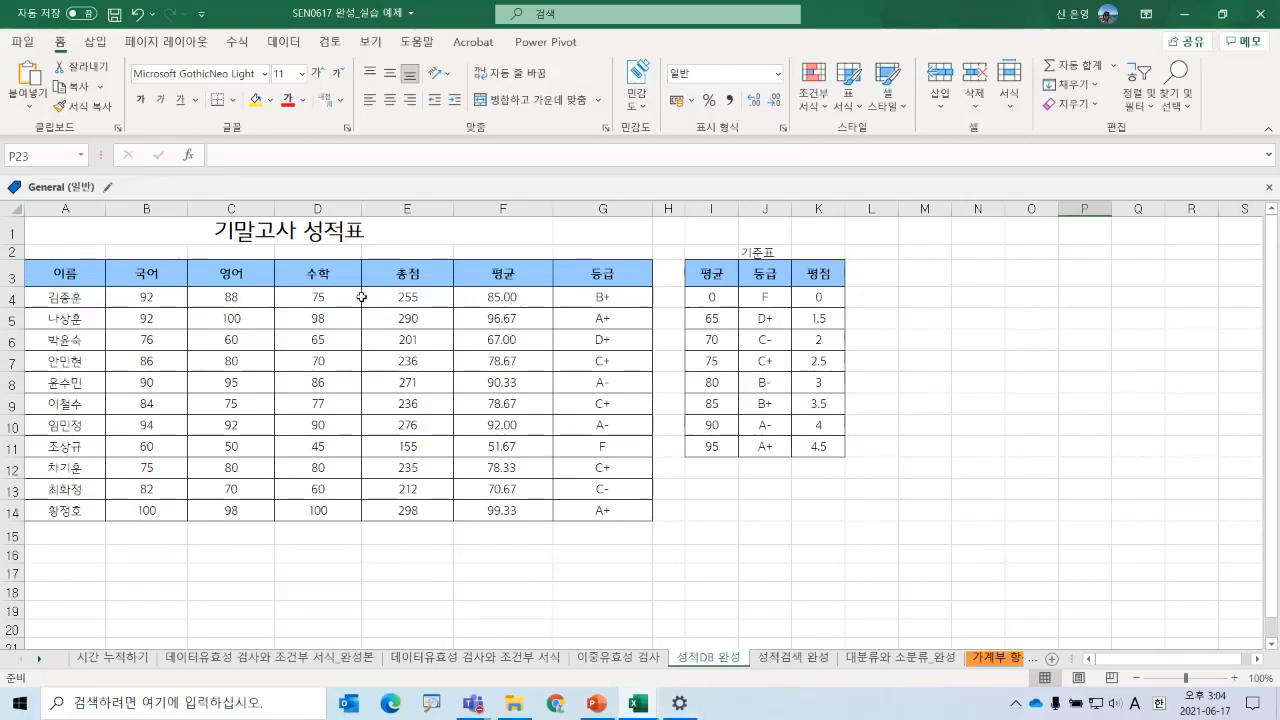
{"action": "left_click_drag", "start_coordinate": [399, 300], "coordinate": [571, 505]}
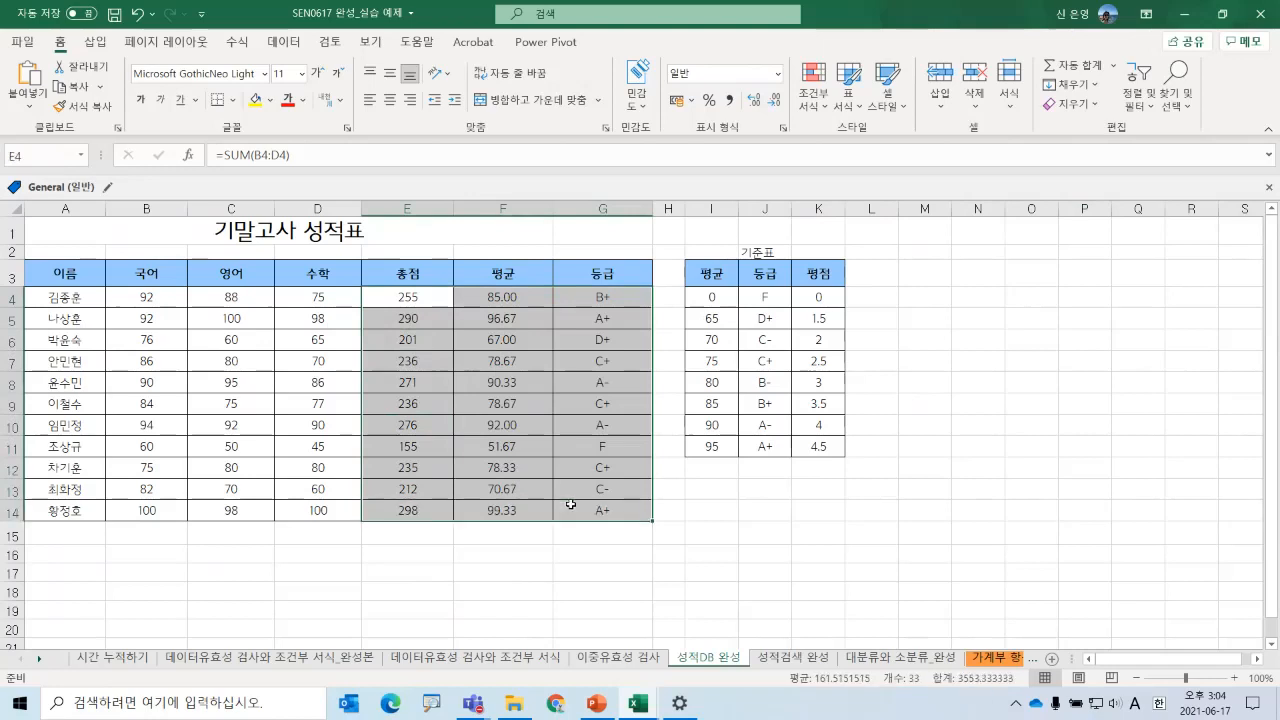
- Open the 성적검색 완성 sheet and examine its search result table and score chart
{"action": "left_click", "coordinate": [779, 659]}
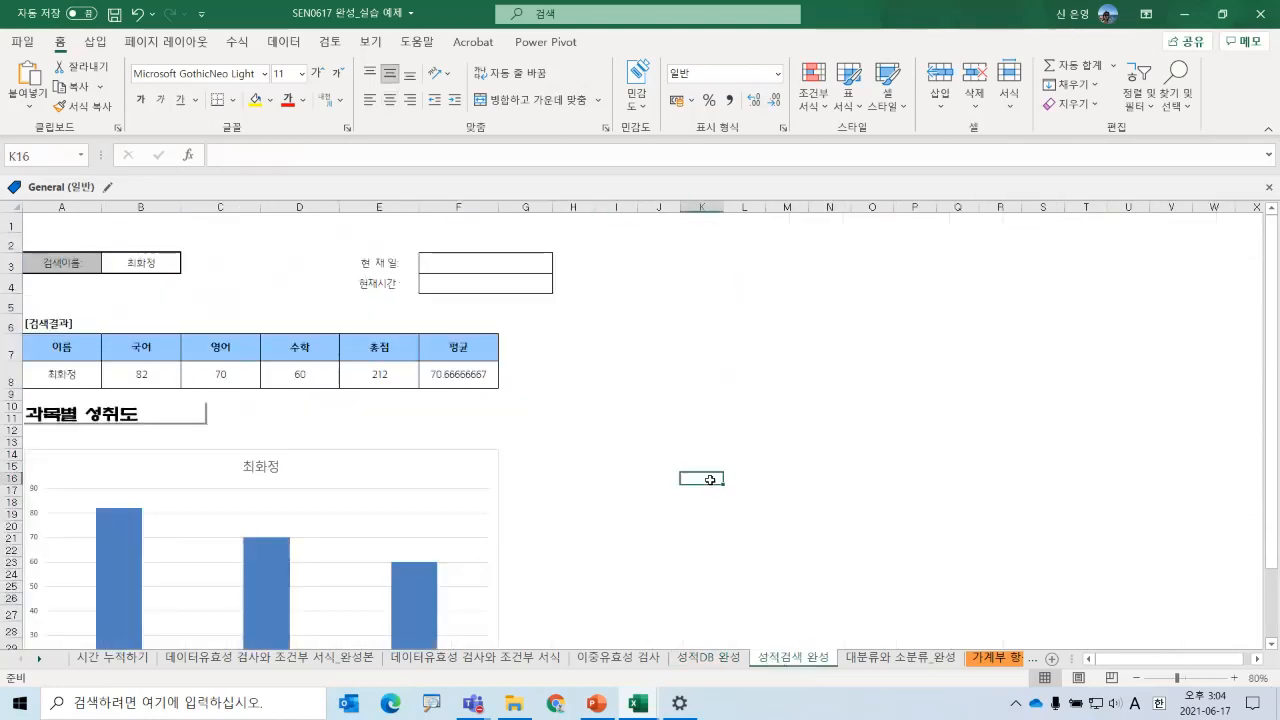
{"action": "scroll", "coordinate": [95, 300], "scroll_direction": "up", "scroll_amount": 2, "text": "ctrl"}
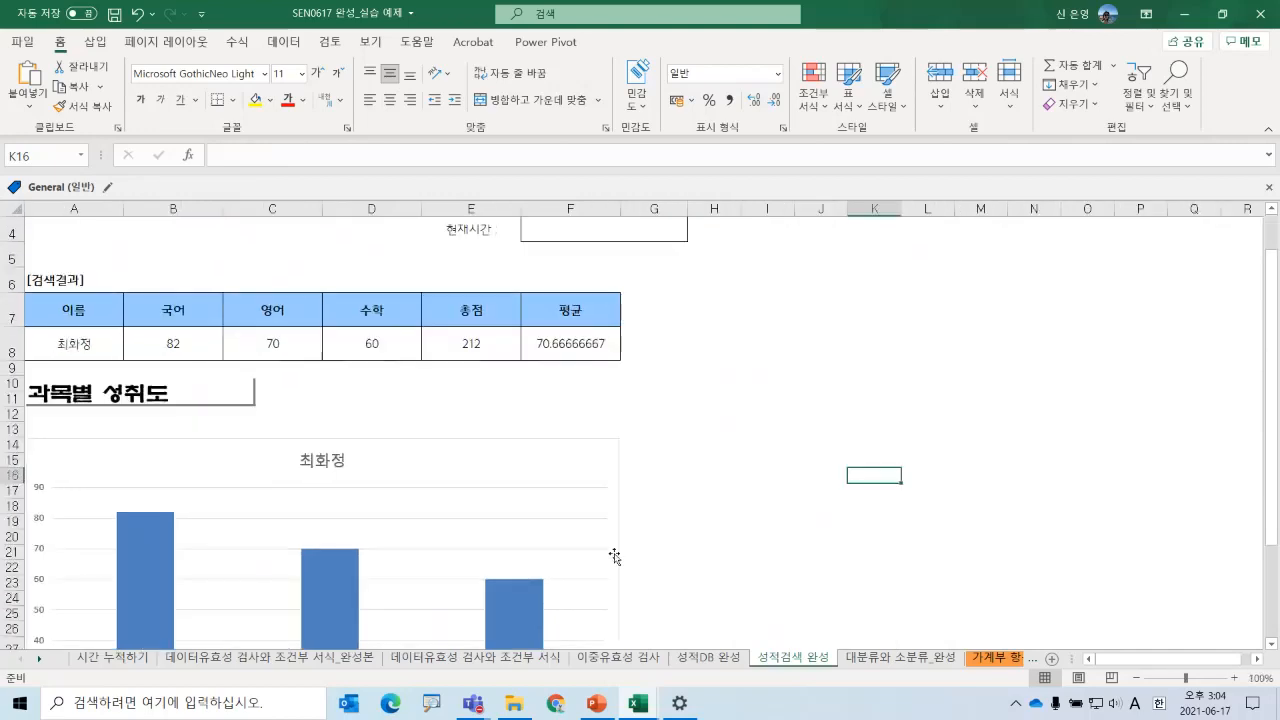
{"action": "left_click_drag", "start_coordinate": [1104, 662], "coordinate": [1104, 664]}
- Return to the 성적DB 완성 sheet and select the student names in A4:A14
{"action": "left_click", "coordinate": [703, 663]}
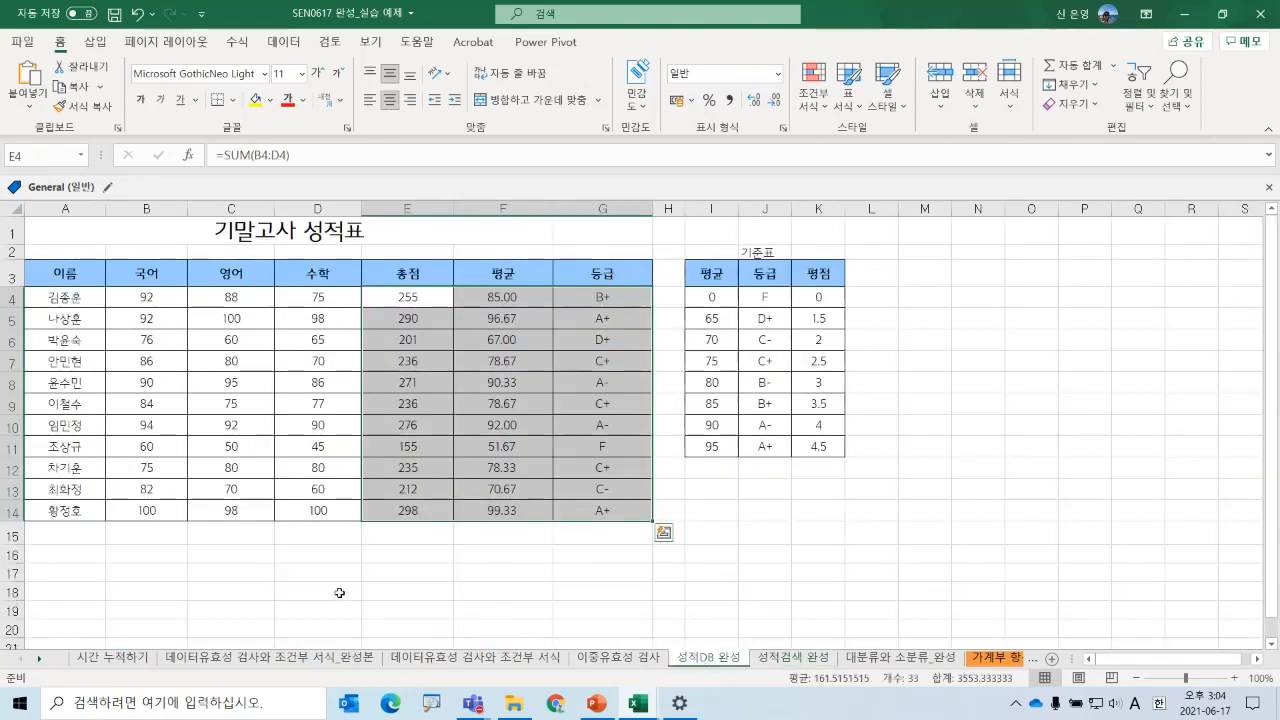
{"action": "left_click", "coordinate": [314, 576]}
{"action": "scroll", "coordinate": [62, 341], "scroll_direction": "up", "scroll_amount": 1, "text": "ctrl"}
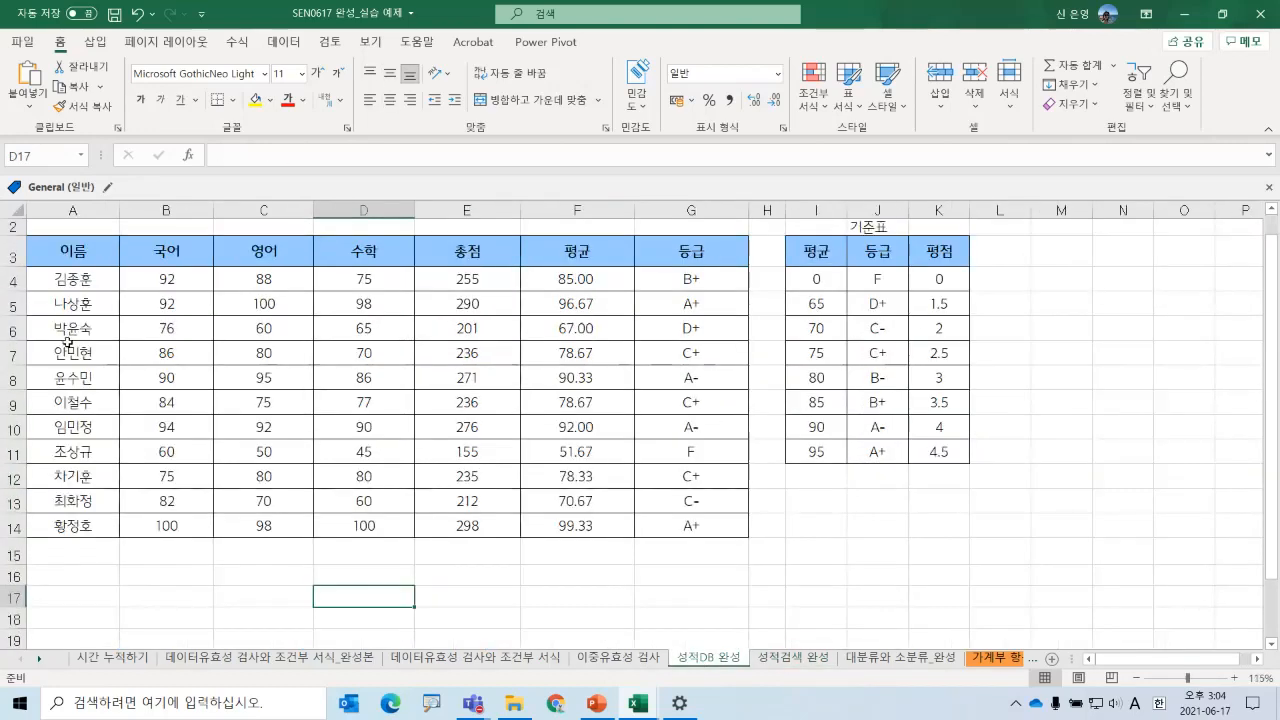
{"action": "scroll", "coordinate": [67, 341], "scroll_direction": "up", "scroll_amount": 1}
{"action": "left_click_drag", "start_coordinate": [70, 308], "coordinate": [78, 556]}
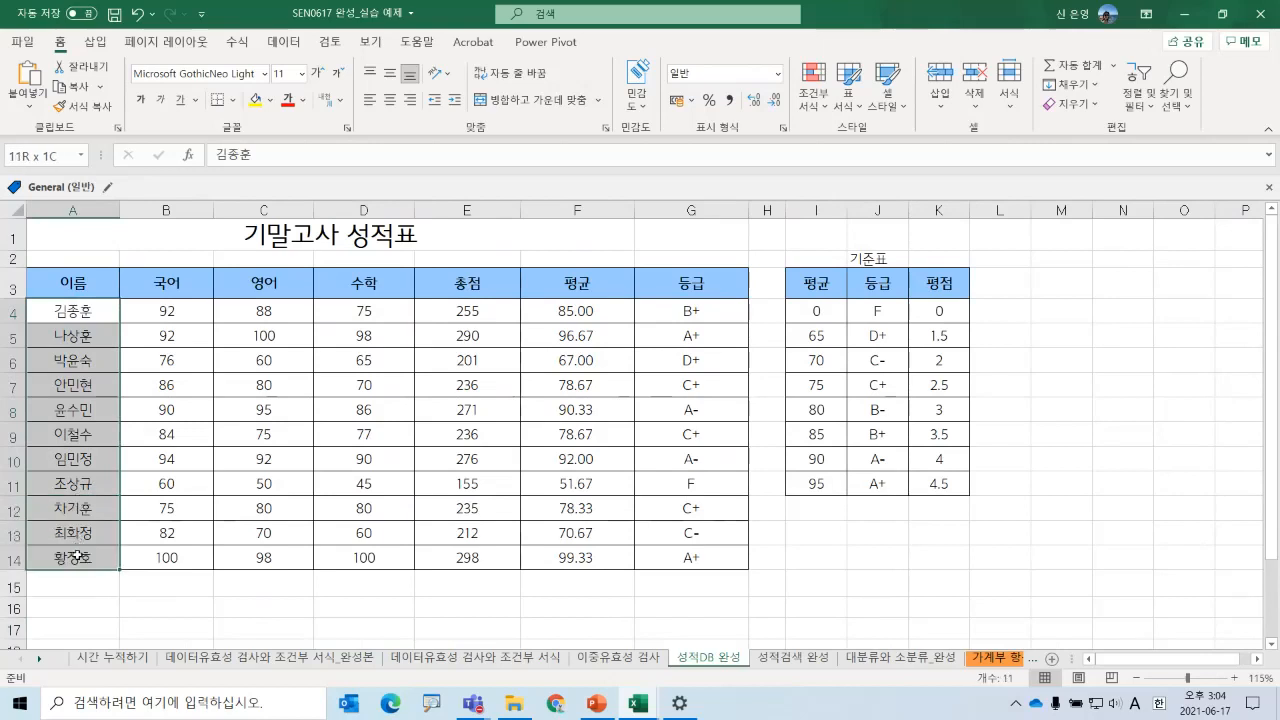
- On the 성적검색 완성 sheet, set the search name in B3 to the first and then the second student in the list
{"action": "left_click", "coordinate": [782, 660]}
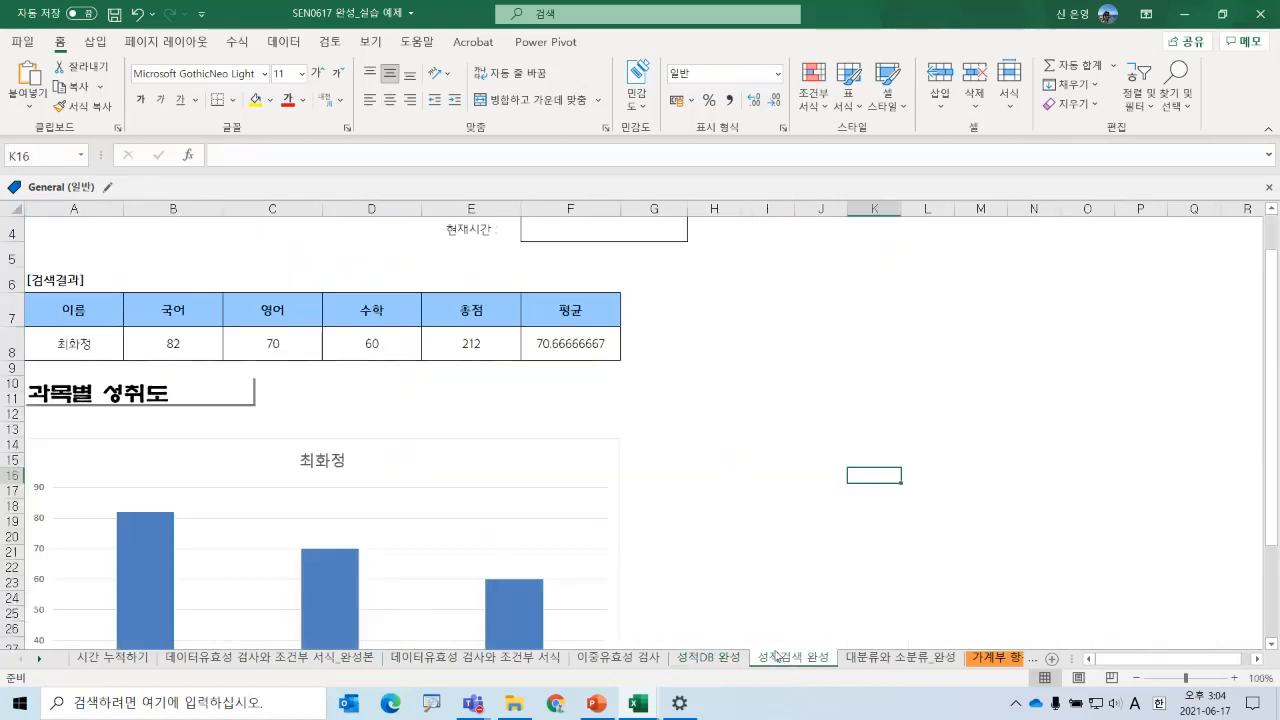
{"action": "scroll", "coordinate": [246, 330], "scroll_direction": "up", "scroll_amount": 1}
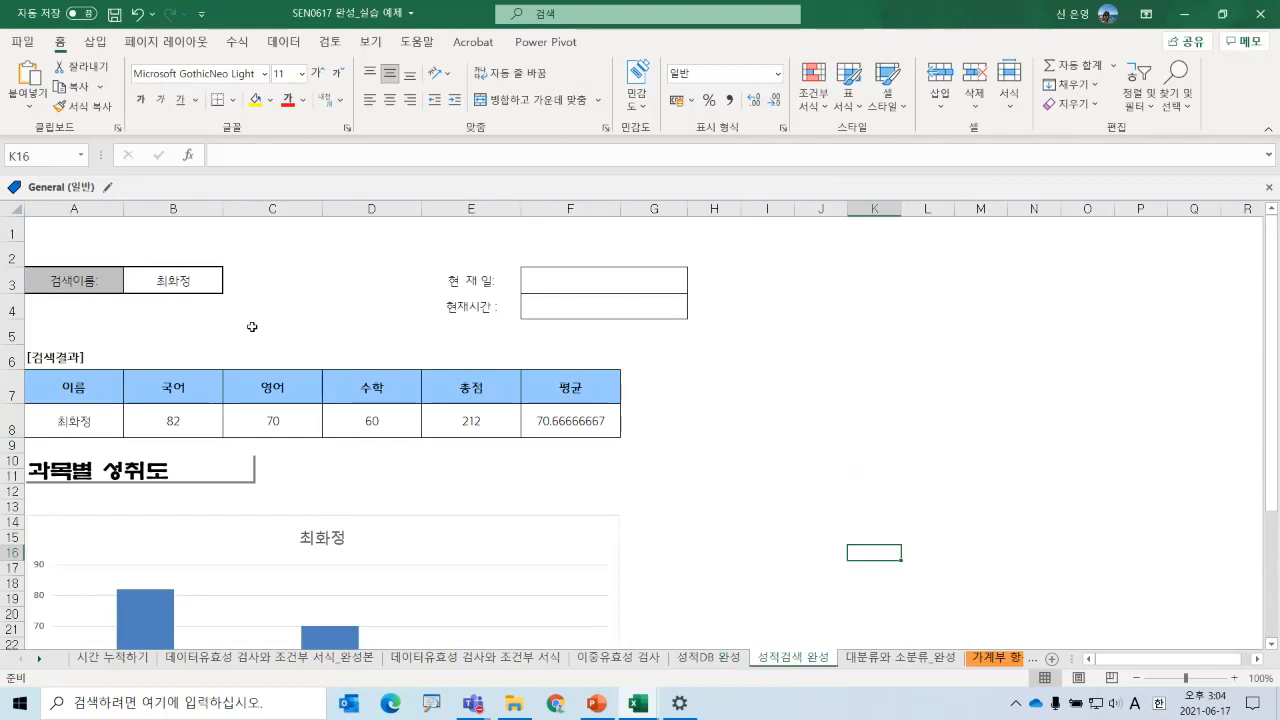
{"action": "left_click", "coordinate": [165, 283]}
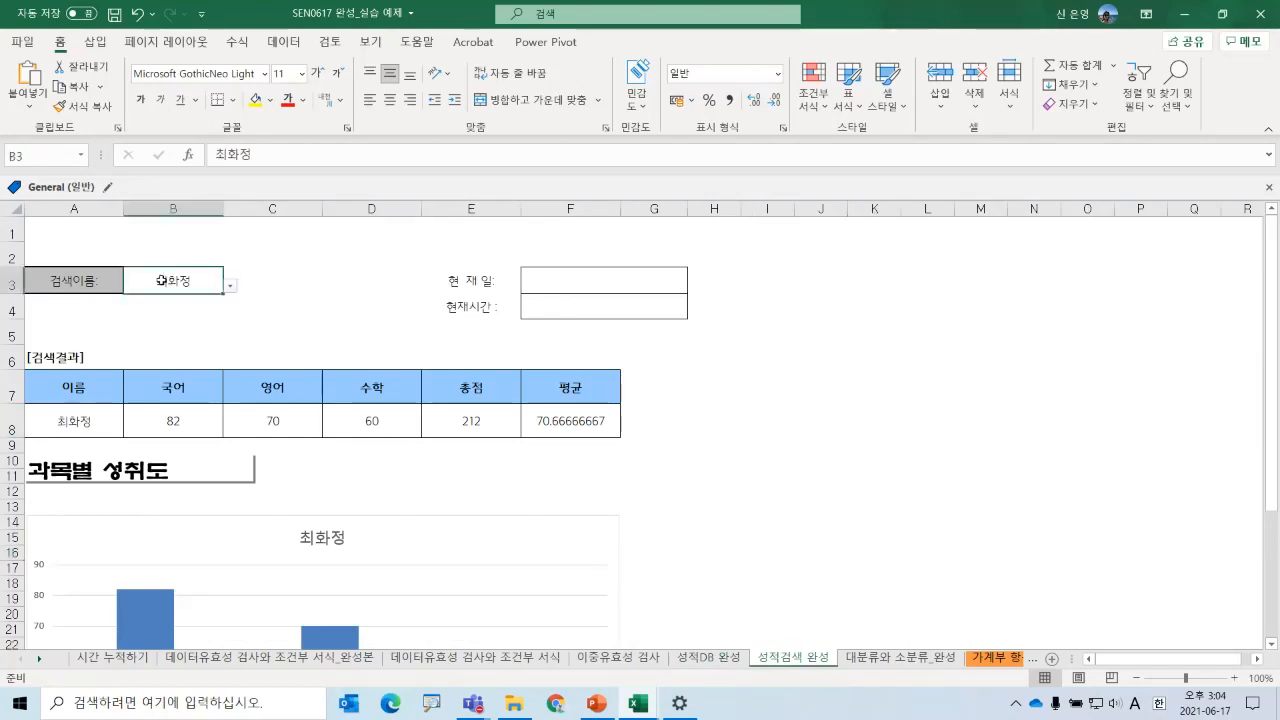
{"action": "left_click", "coordinate": [229, 287]}
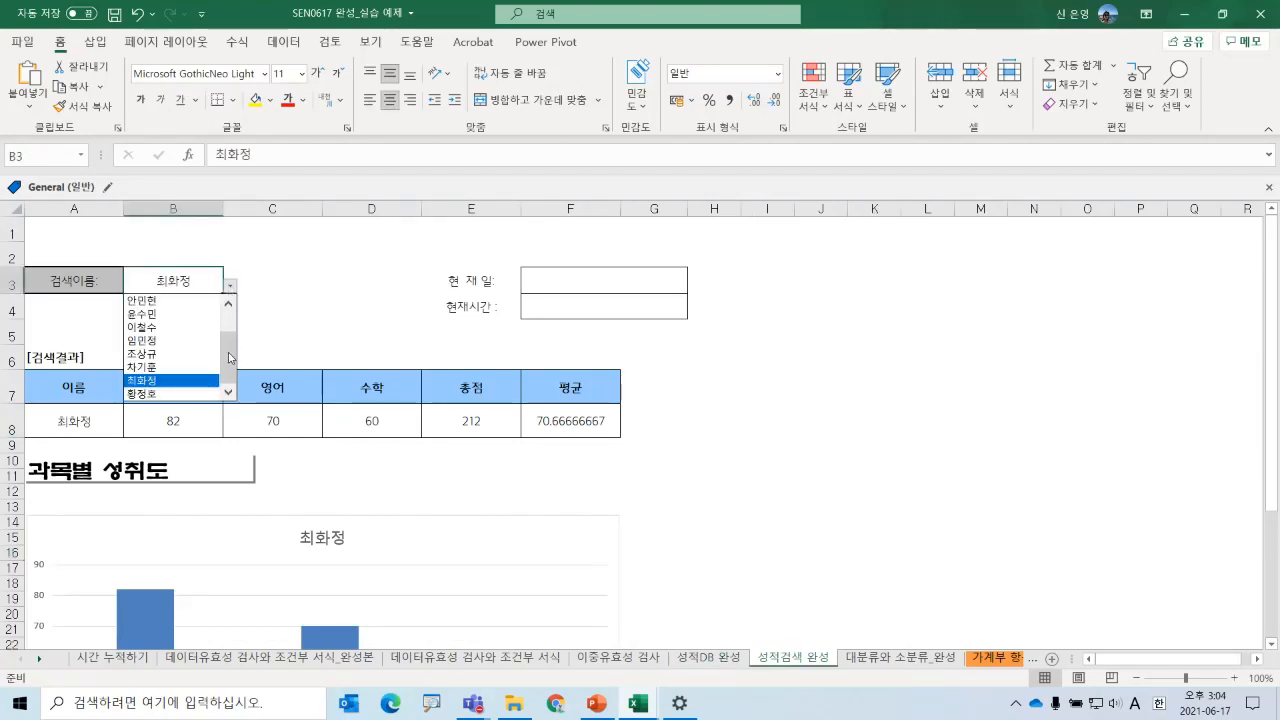
{"action": "left_click_drag", "start_coordinate": [231, 355], "coordinate": [222, 299]}
{"action": "left_click", "coordinate": [167, 301]}
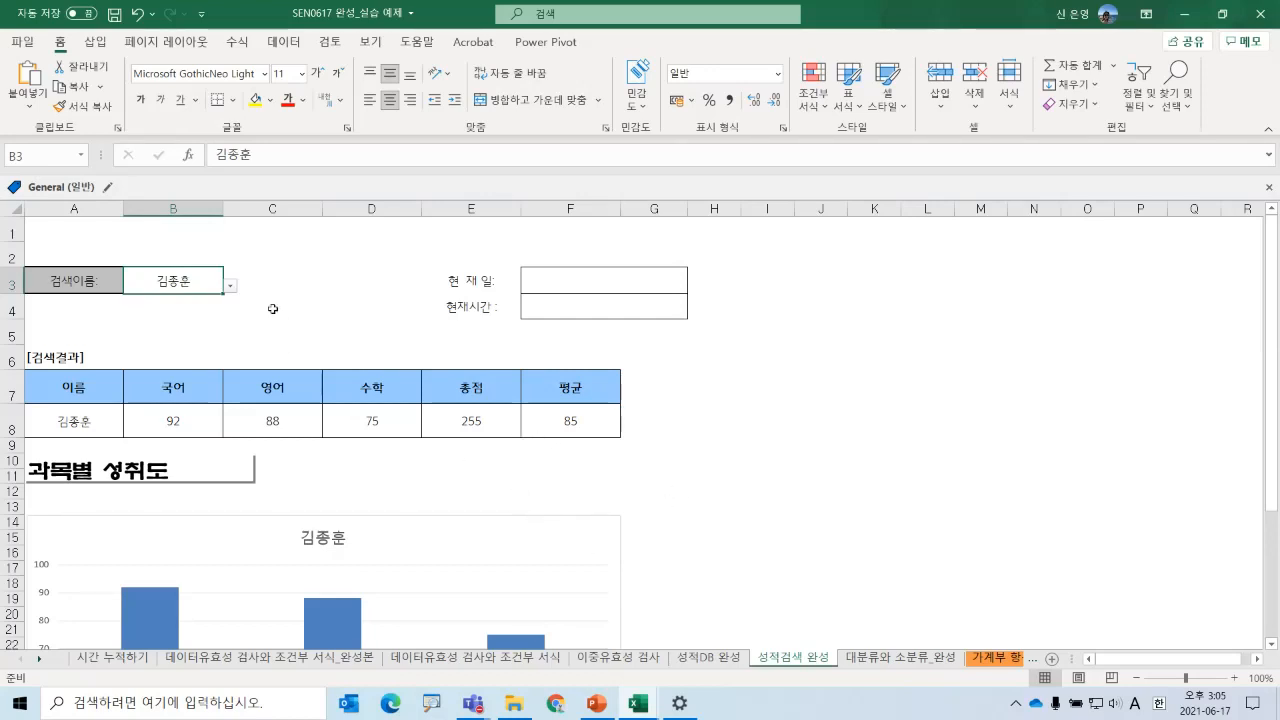
{"action": "left_click", "coordinate": [231, 287]}
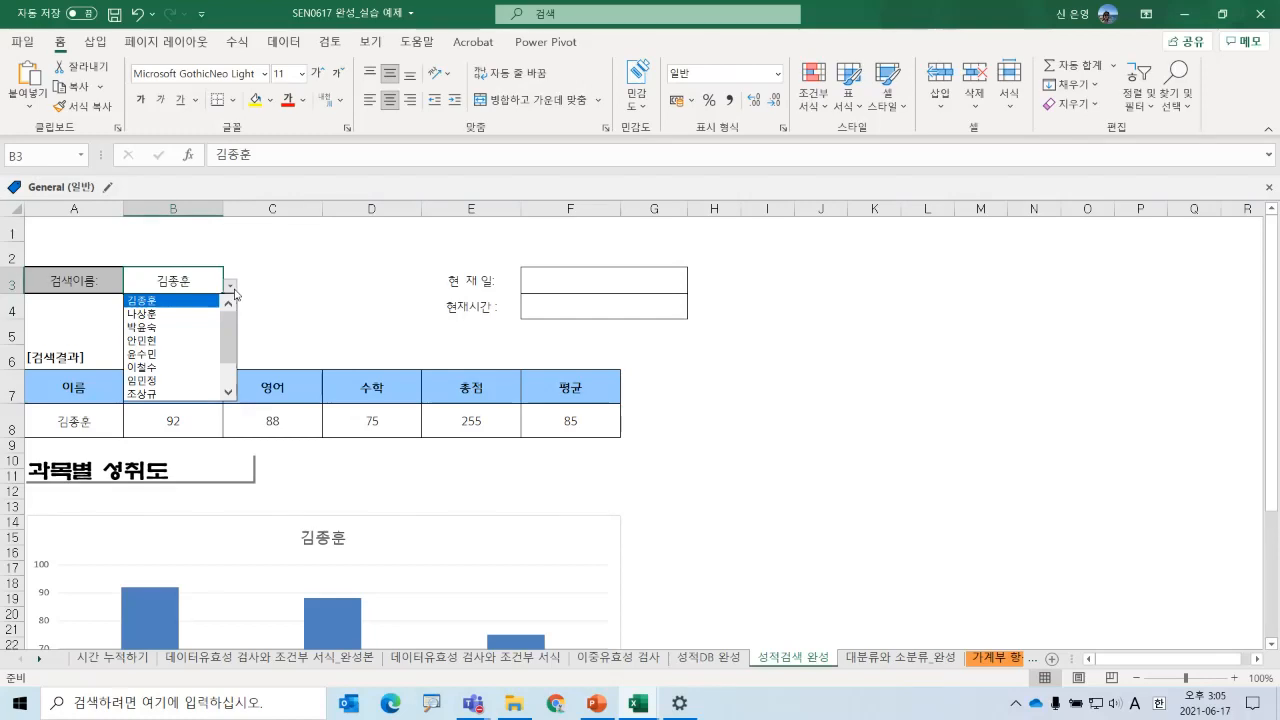
{"action": "left_click", "coordinate": [171, 316]}
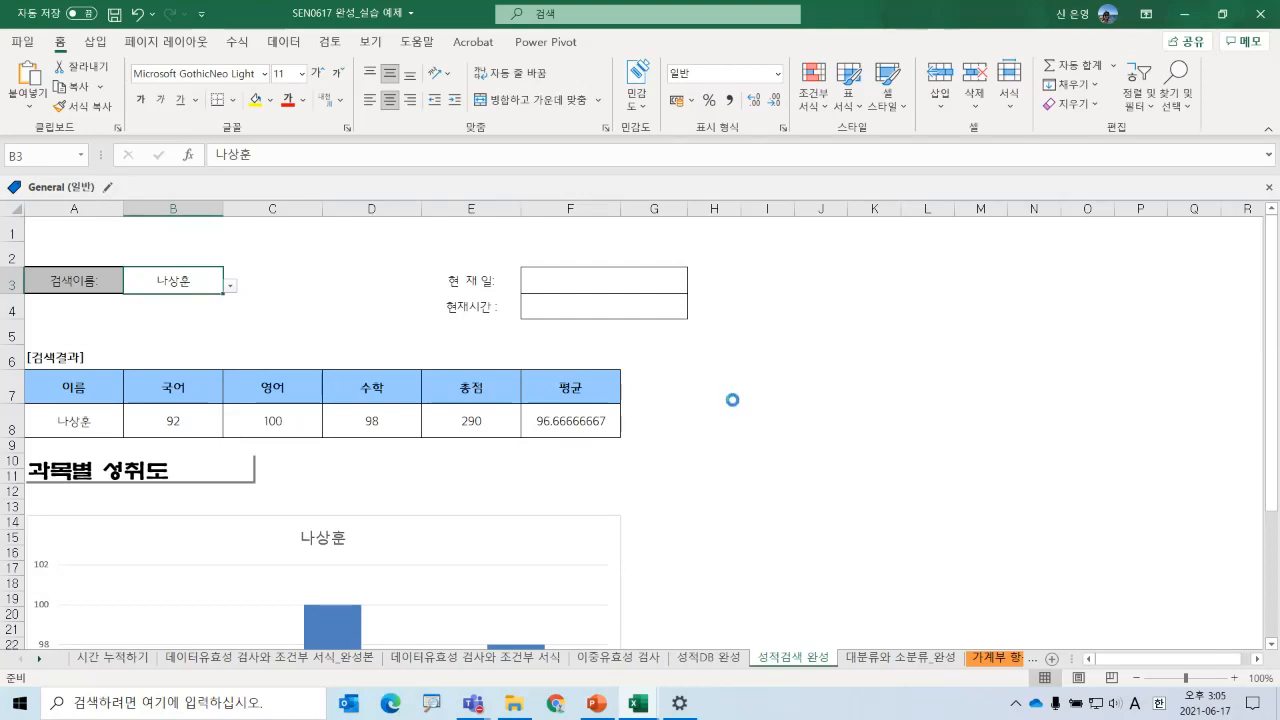
- Set the search name in B3 to the seventh student in the list, with the result table and whole chart in view
{"action": "scroll", "coordinate": [735, 402], "scroll_direction": "down", "scroll_amount": 2, "text": "ctrl"}
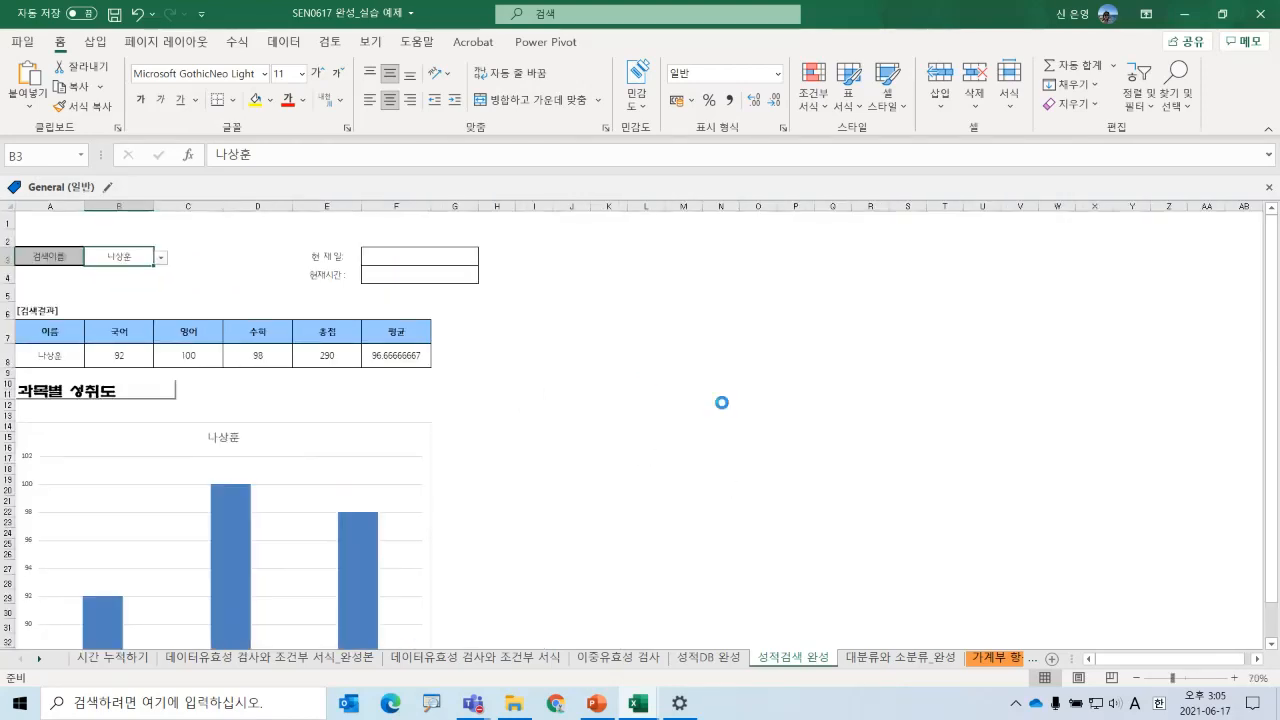
{"action": "scroll", "coordinate": [722, 403], "scroll_direction": "down", "scroll_amount": 1, "text": "ctrl"}
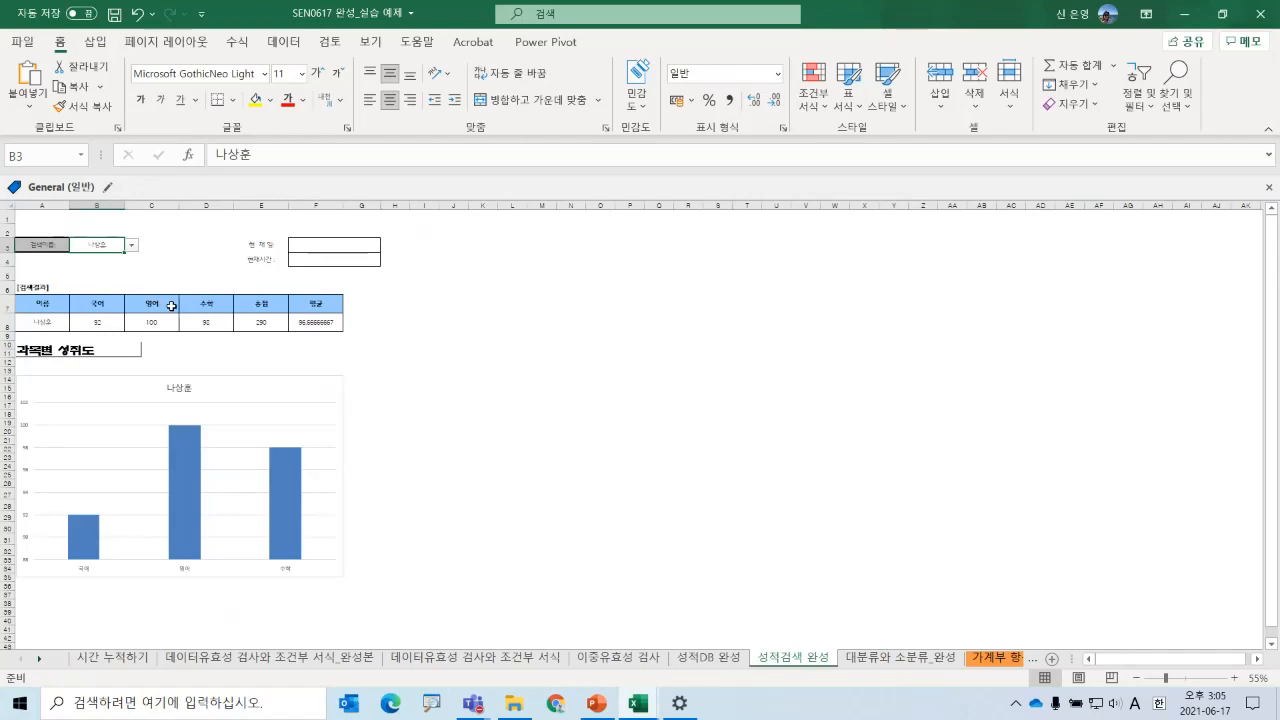
{"action": "left_click", "coordinate": [132, 251]}
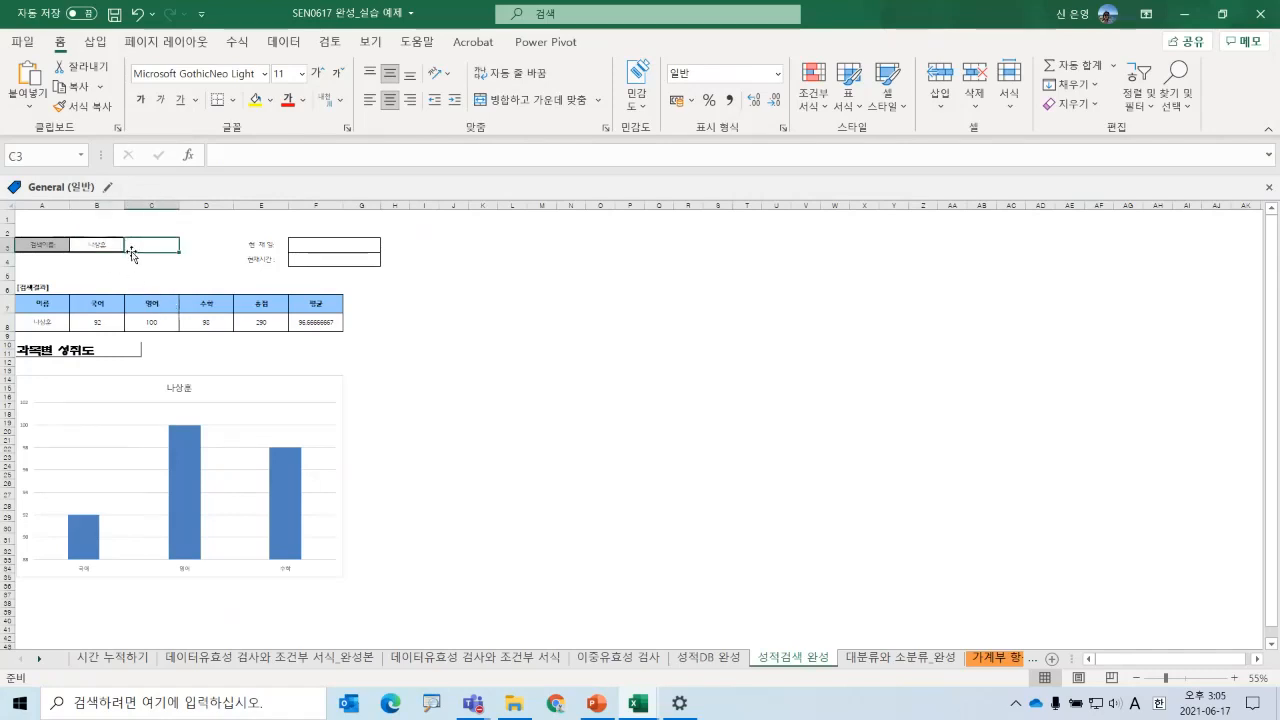
{"action": "left_click", "coordinate": [110, 245]}
{"action": "left_click", "coordinate": [131, 245]}
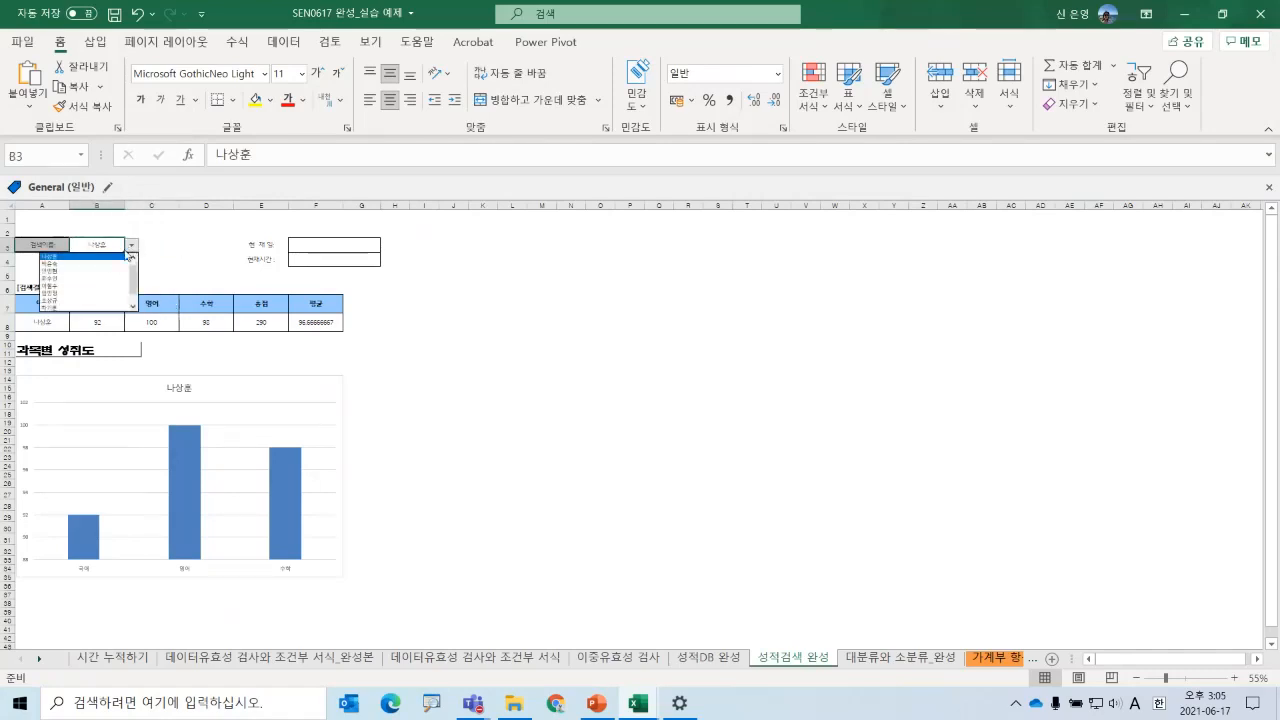
{"action": "left_click", "coordinate": [88, 292]}
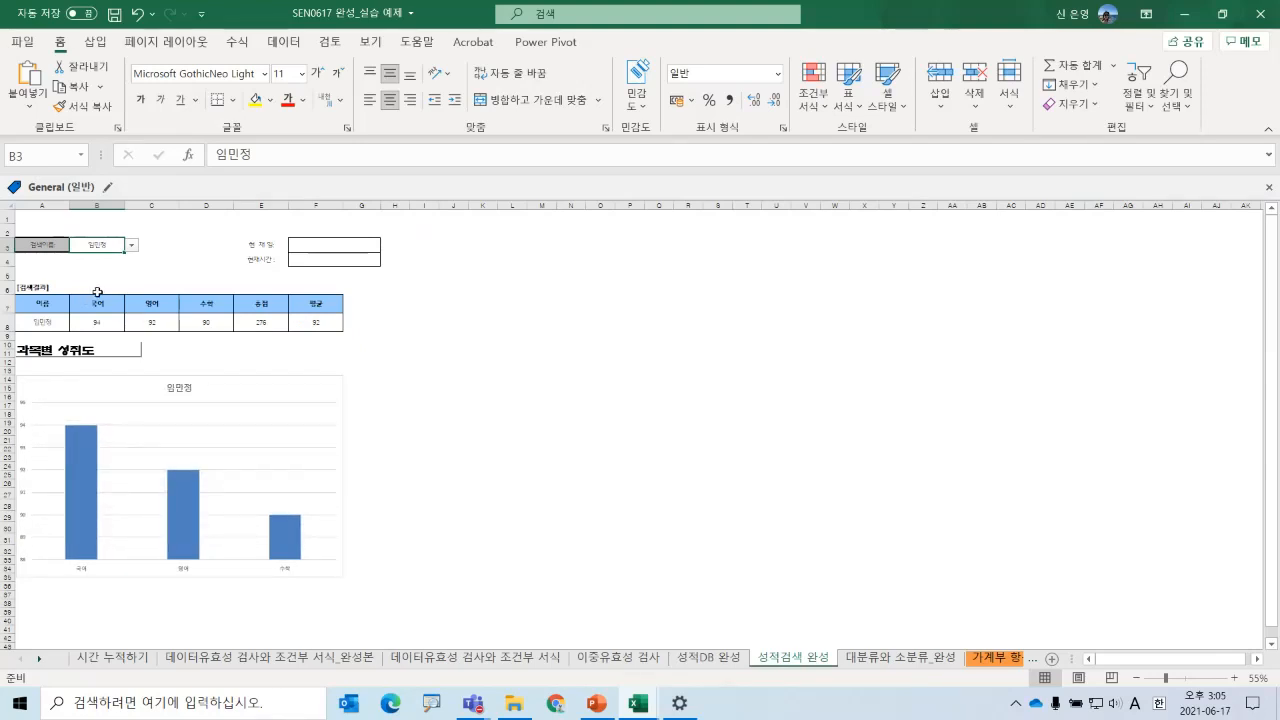
- Open the 대분류와 소분류_완성 sheet and examine the 나라 선택 and 도시 선택 fields with their source table
{"action": "left_click", "coordinate": [895, 660]}
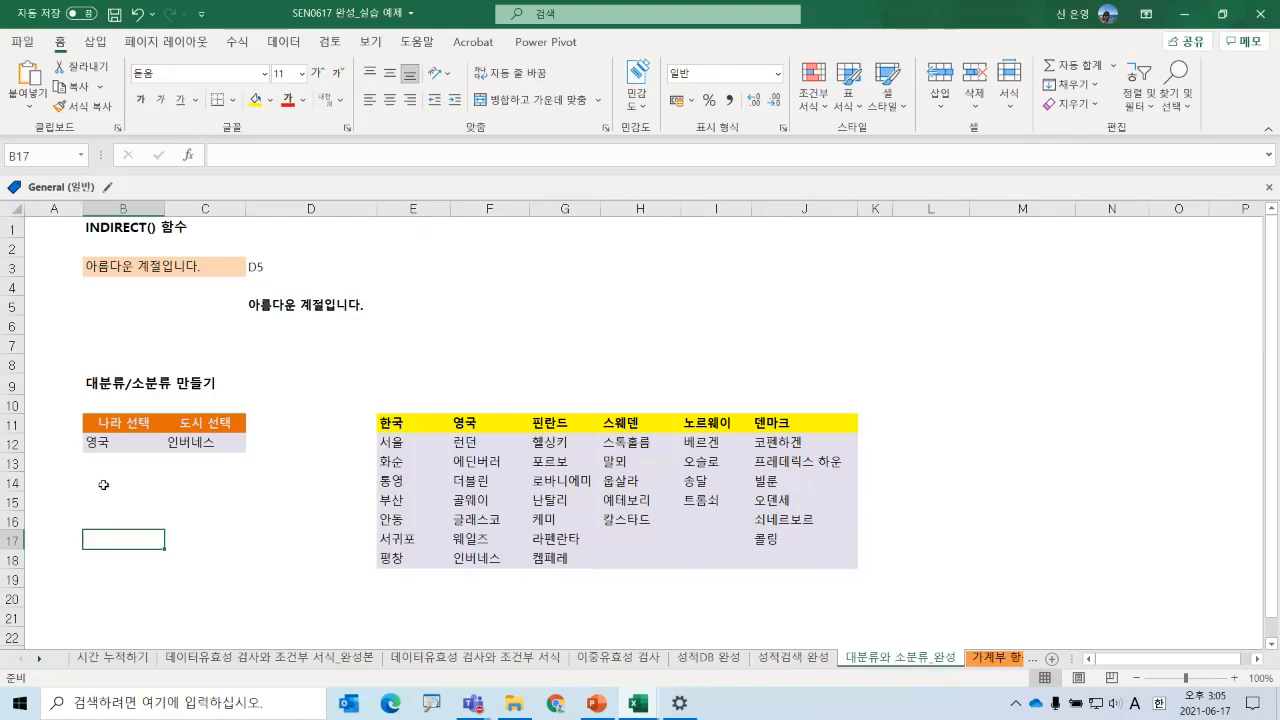
{"action": "scroll", "coordinate": [127, 488], "scroll_direction": "up", "scroll_amount": 1}
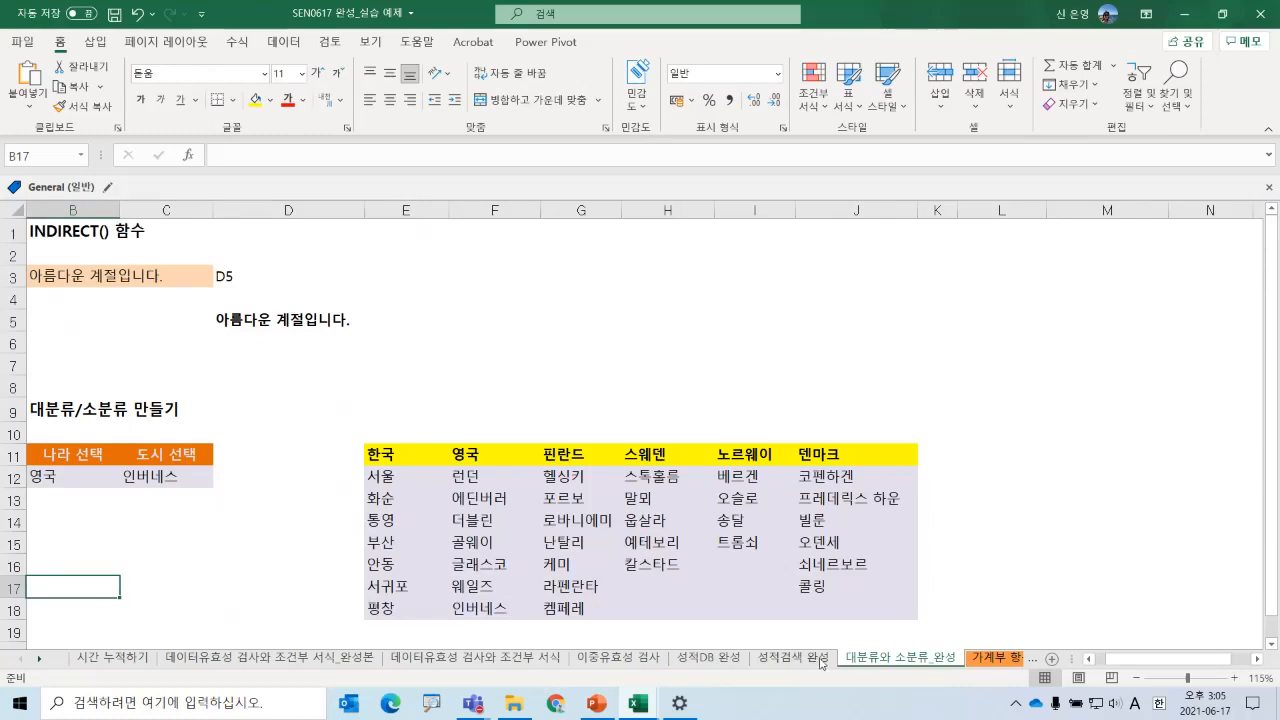
{"action": "left_click_drag", "start_coordinate": [1132, 665], "coordinate": [1112, 665]}
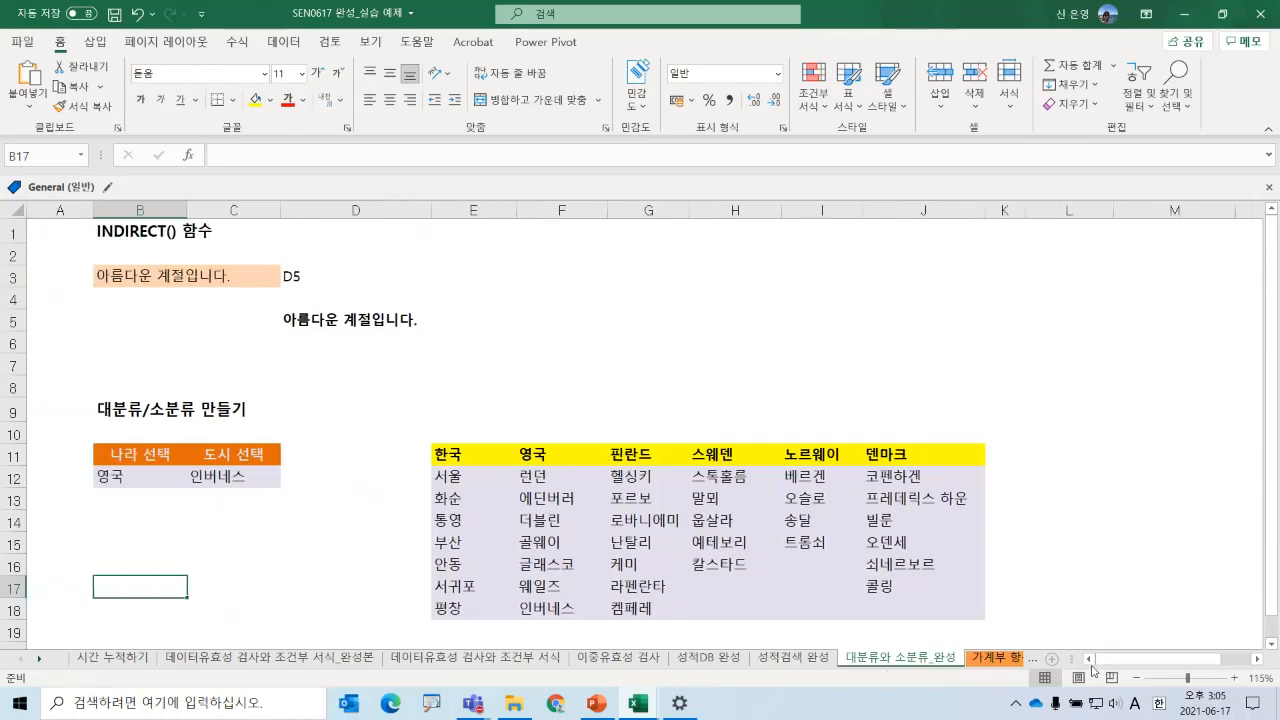
- Examine the country choice in B12, its source table E11:J18 and the 나라 선택 heading
{"action": "scroll", "coordinate": [300, 528], "scroll_direction": "down", "scroll_amount": 1}
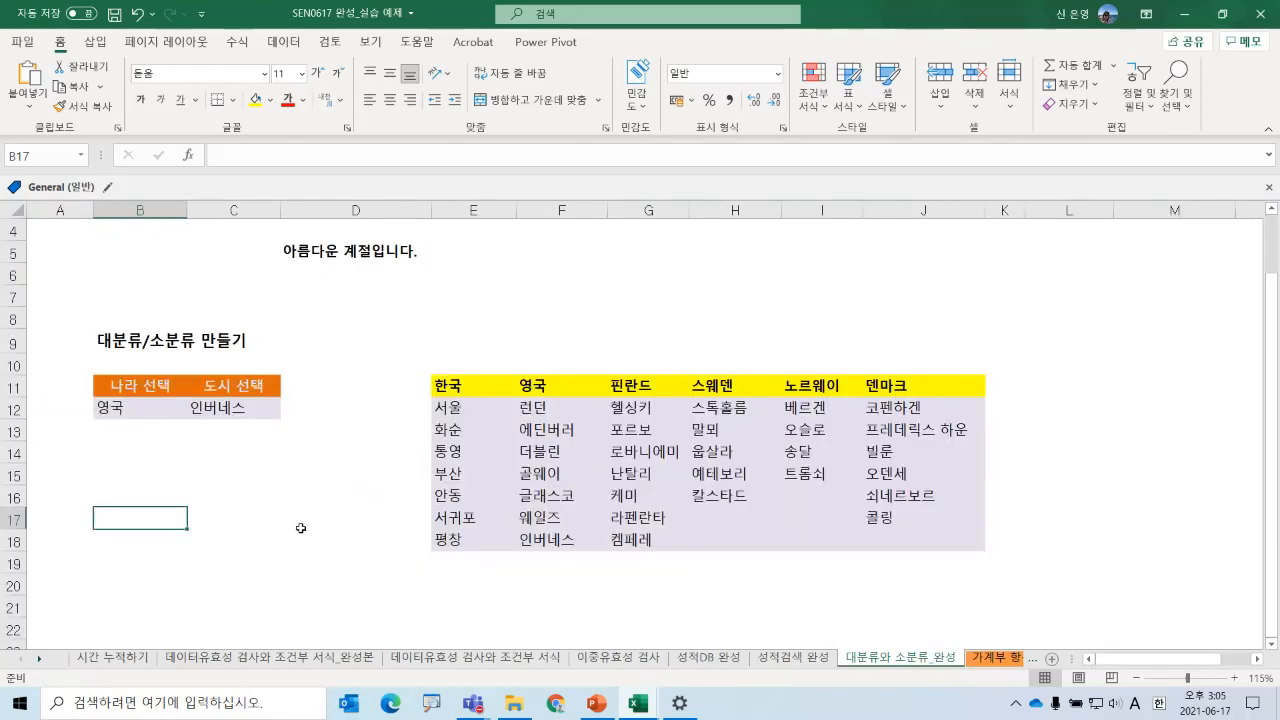
{"action": "left_click", "coordinate": [120, 410]}
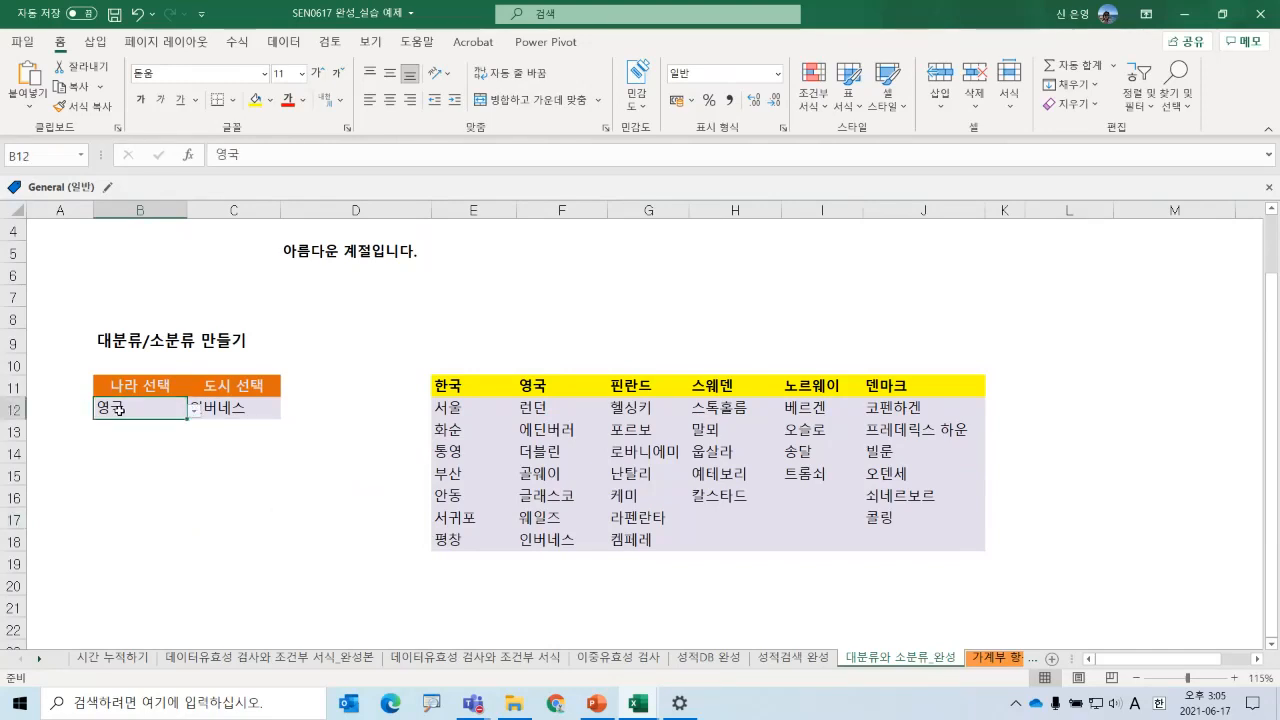
{"action": "left_click_drag", "start_coordinate": [455, 393], "coordinate": [910, 538]}
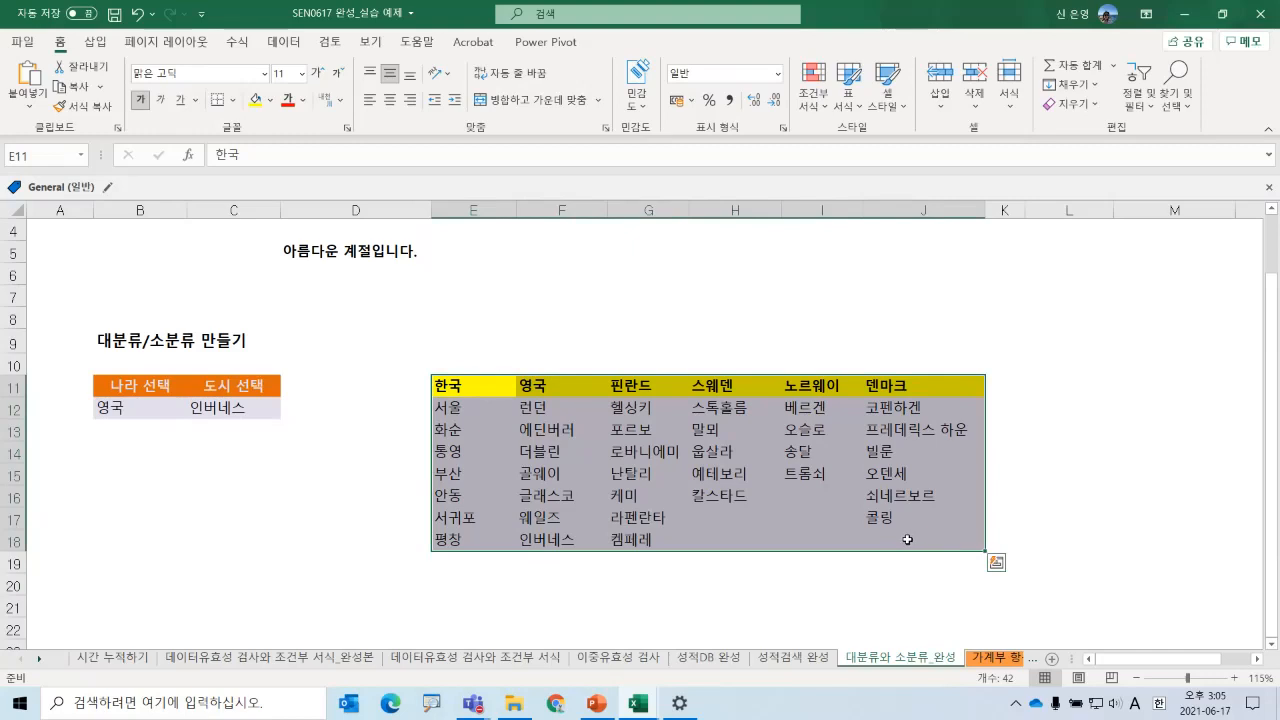
{"action": "left_click", "coordinate": [125, 407]}
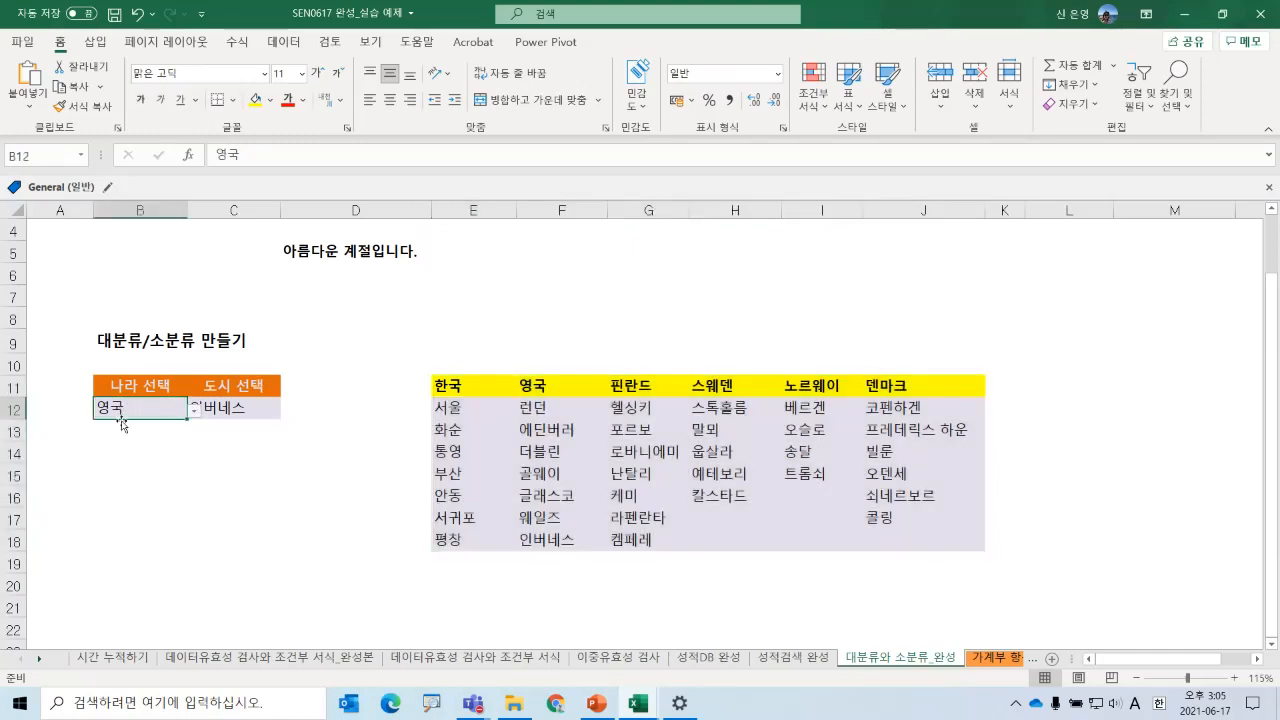
{"action": "left_click", "coordinate": [127, 387]}
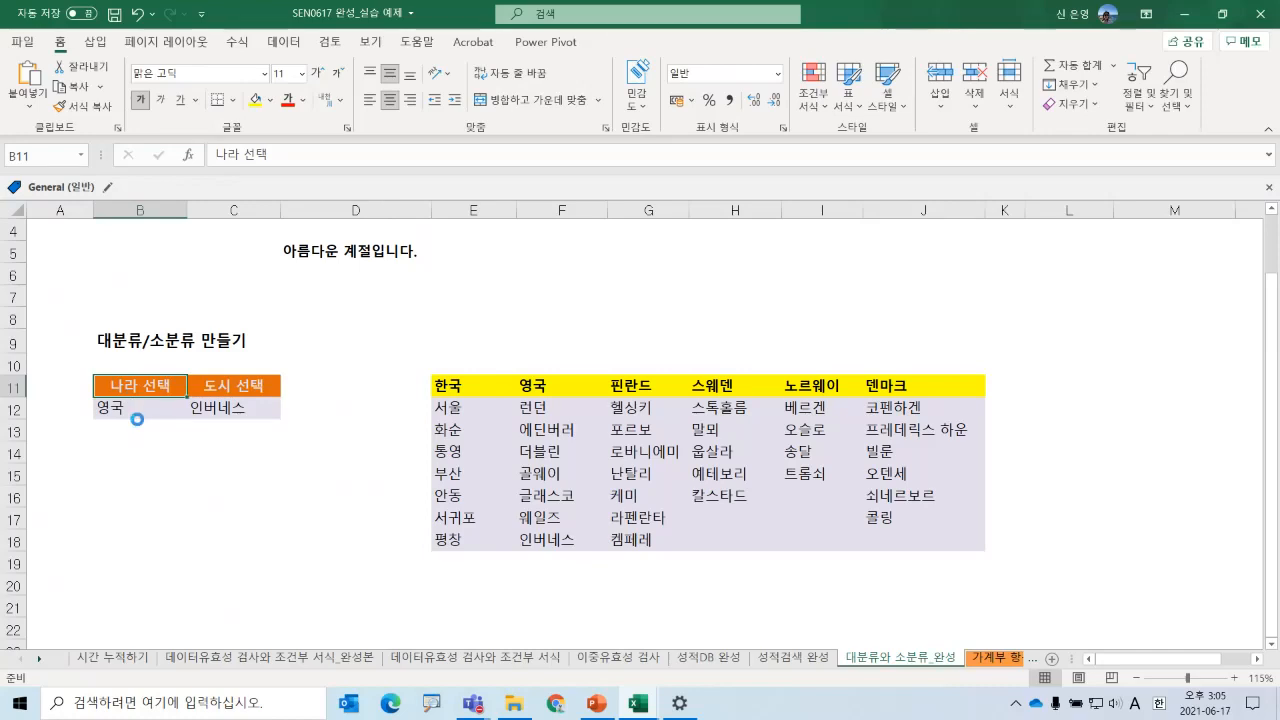
- Set 나라 선택 in B12 to 스웨덴 and 도시 선택 in C12 to 웁살라
{"action": "scroll", "coordinate": [137, 420], "scroll_direction": "up", "scroll_amount": 1, "text": "ctrl"}
{"action": "left_click", "coordinate": [113, 467]}
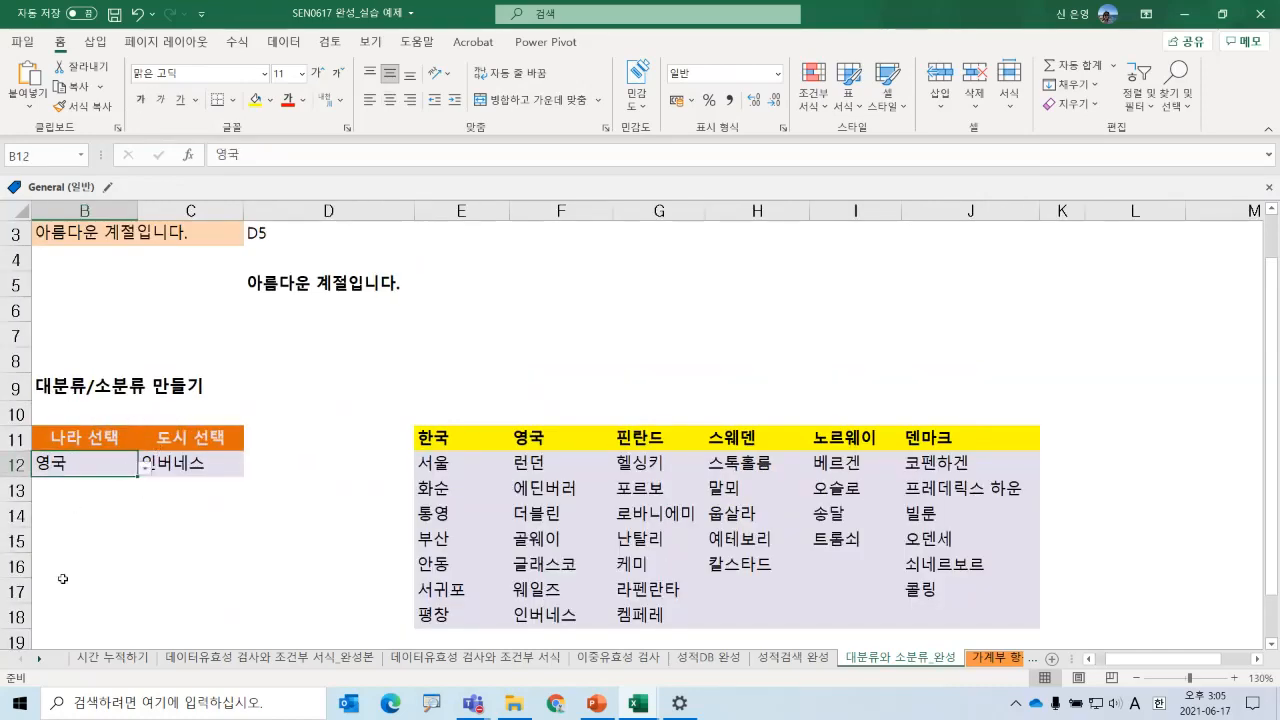
{"action": "left_click", "coordinate": [1090, 668]}
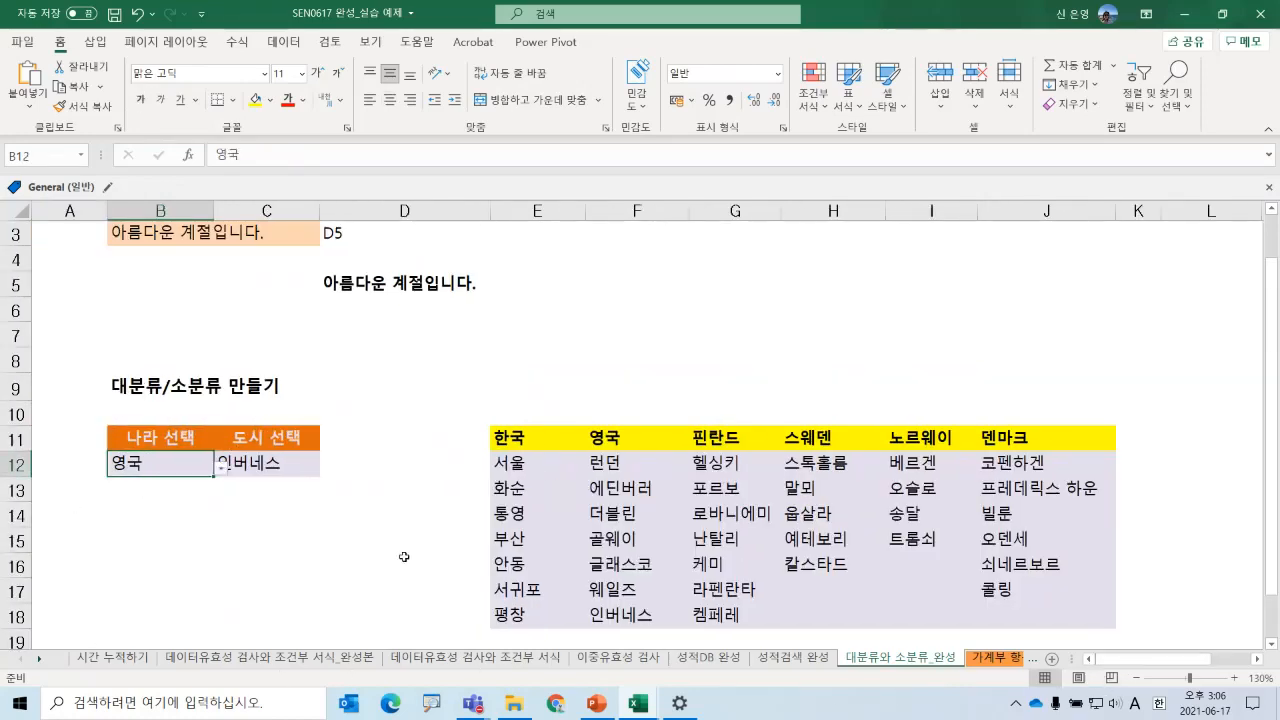
{"action": "left_click", "coordinate": [220, 467]}
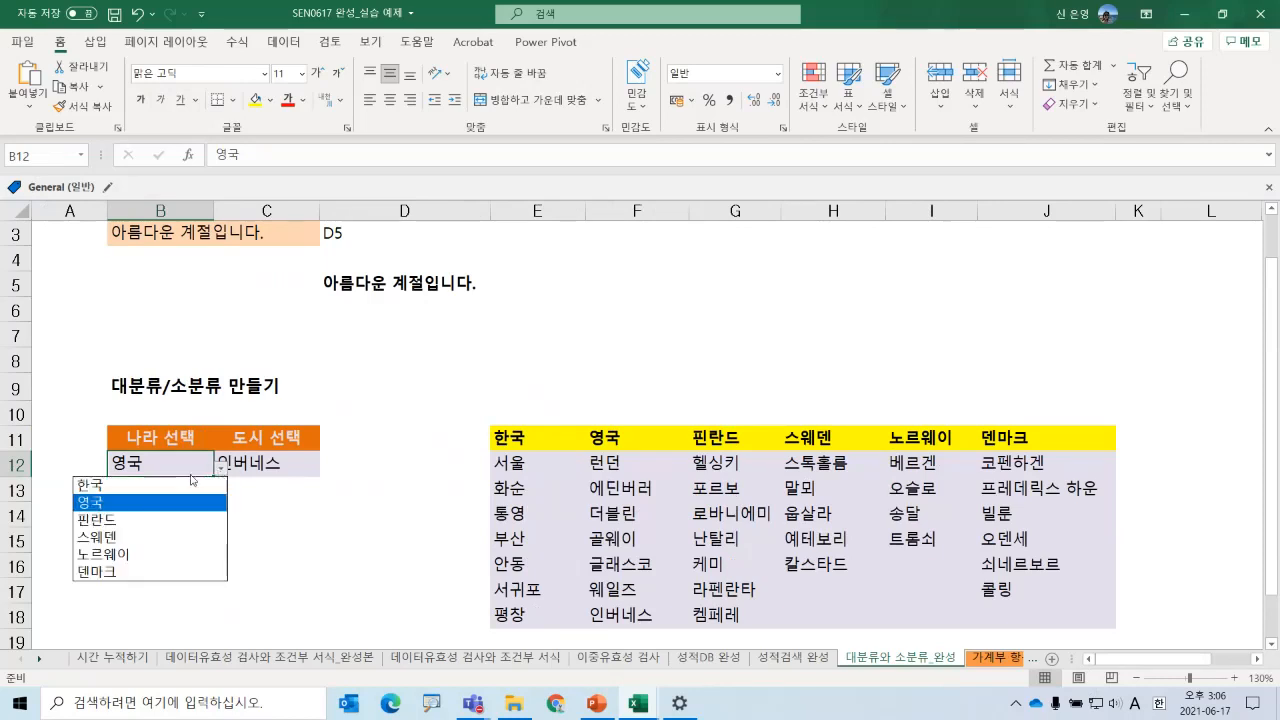
{"action": "left_click", "coordinate": [137, 536]}
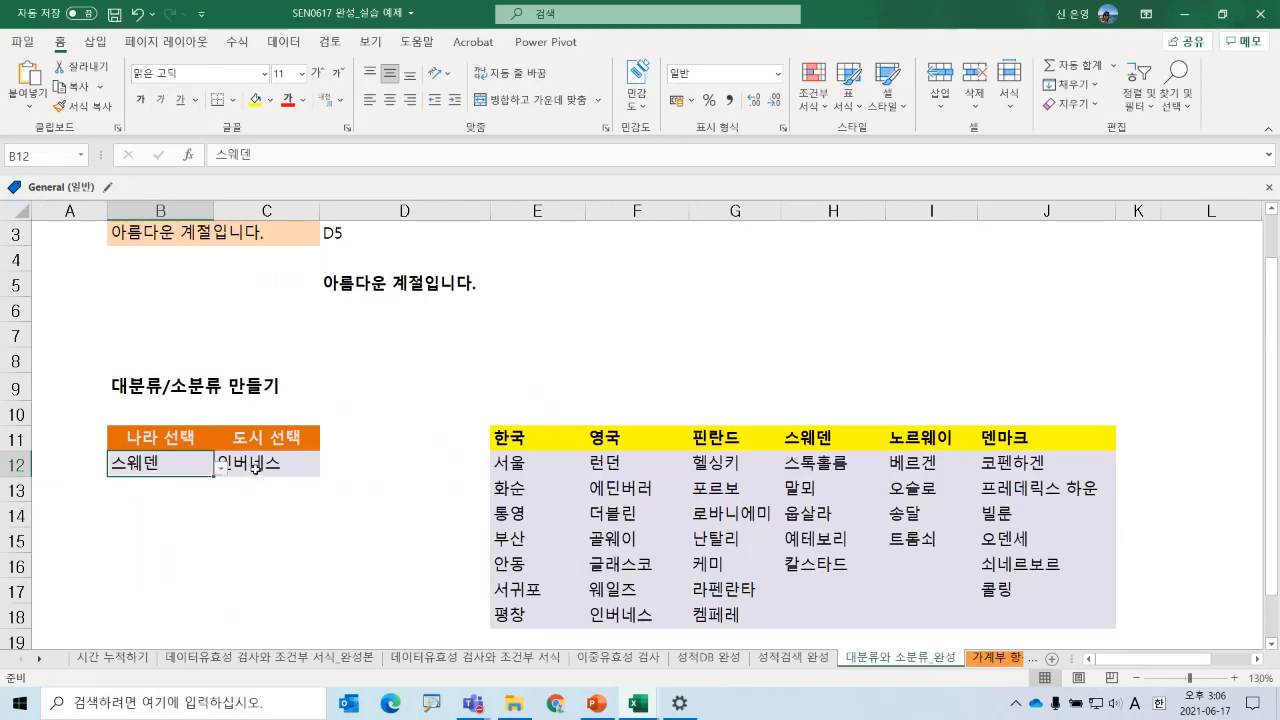
{"action": "left_click", "coordinate": [256, 470]}
{"action": "left_click", "coordinate": [326, 468]}
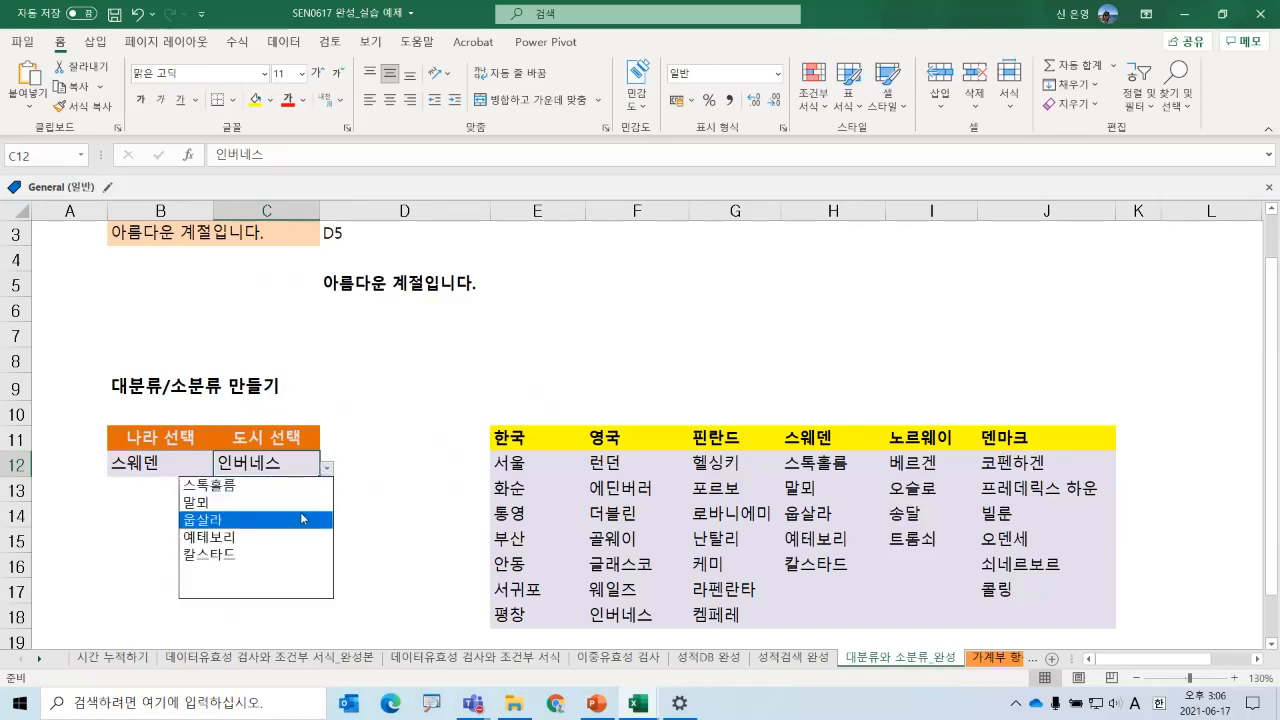
{"action": "left_click", "coordinate": [301, 518]}
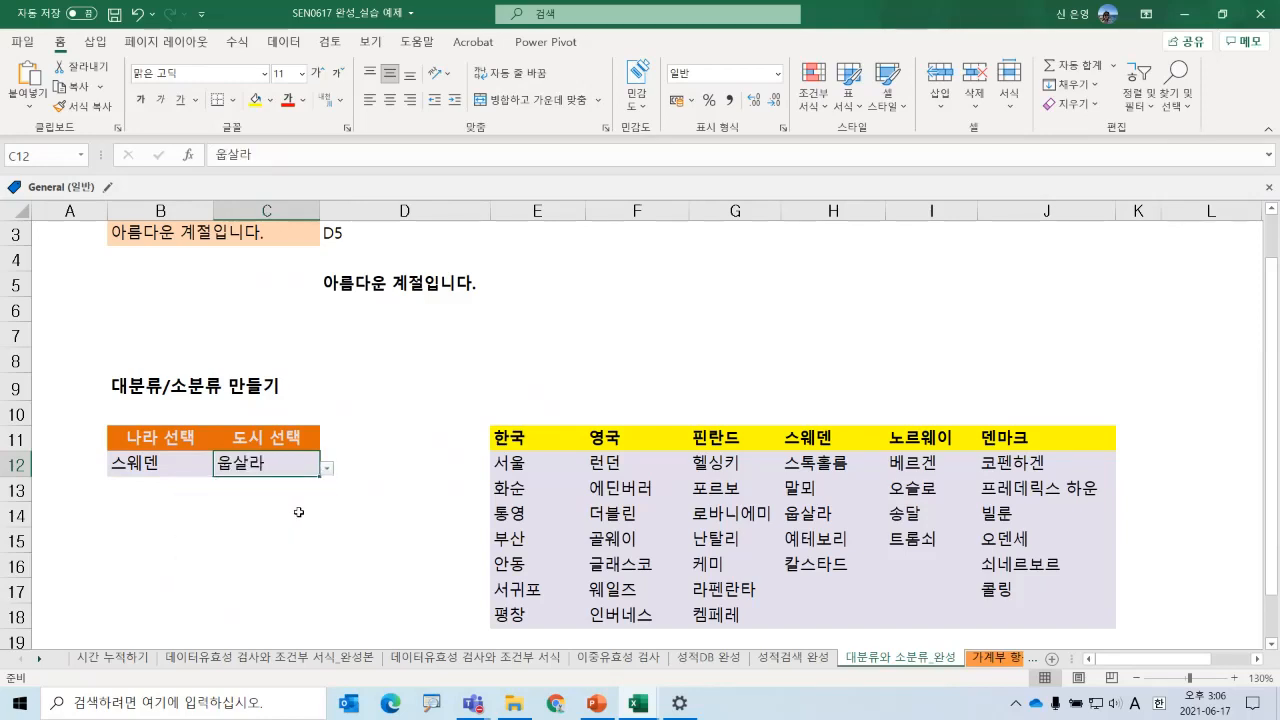
- Set 나라 선택 in B12 to 노르웨이 and 도시 선택 in C12 to 트롬쇠
{"action": "left_click", "coordinate": [182, 468]}
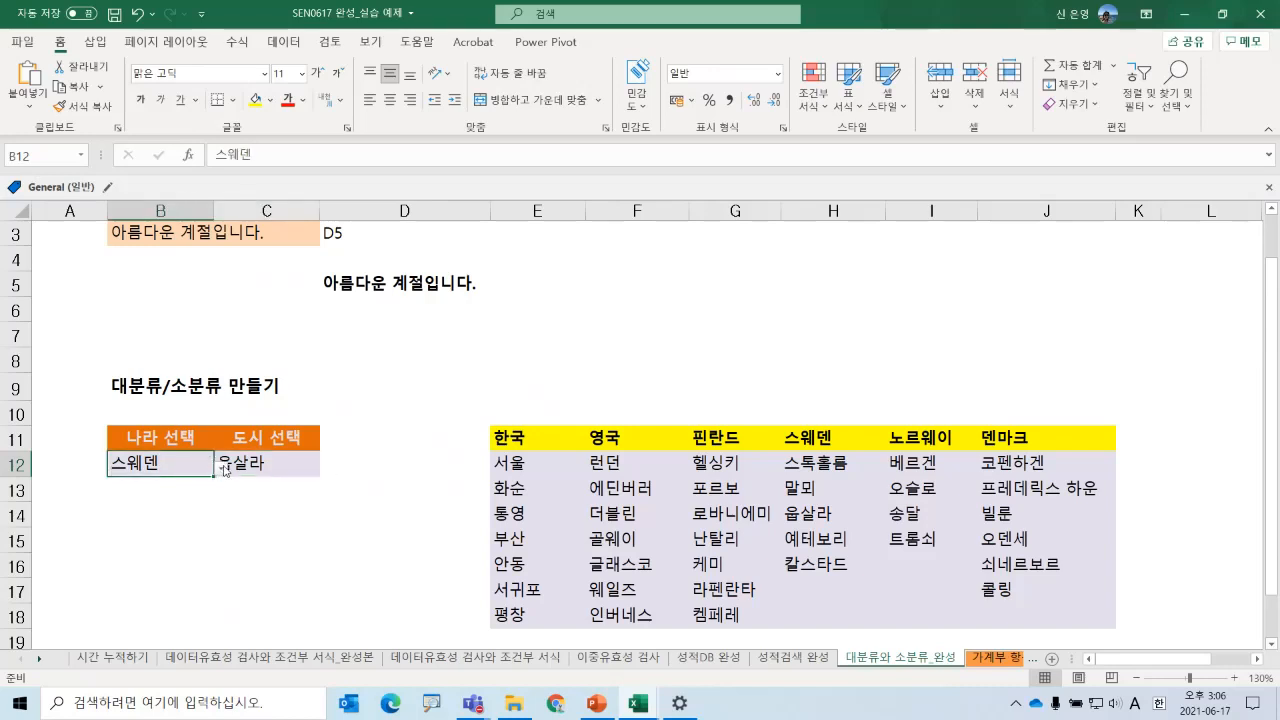
{"action": "left_click", "coordinate": [220, 468]}
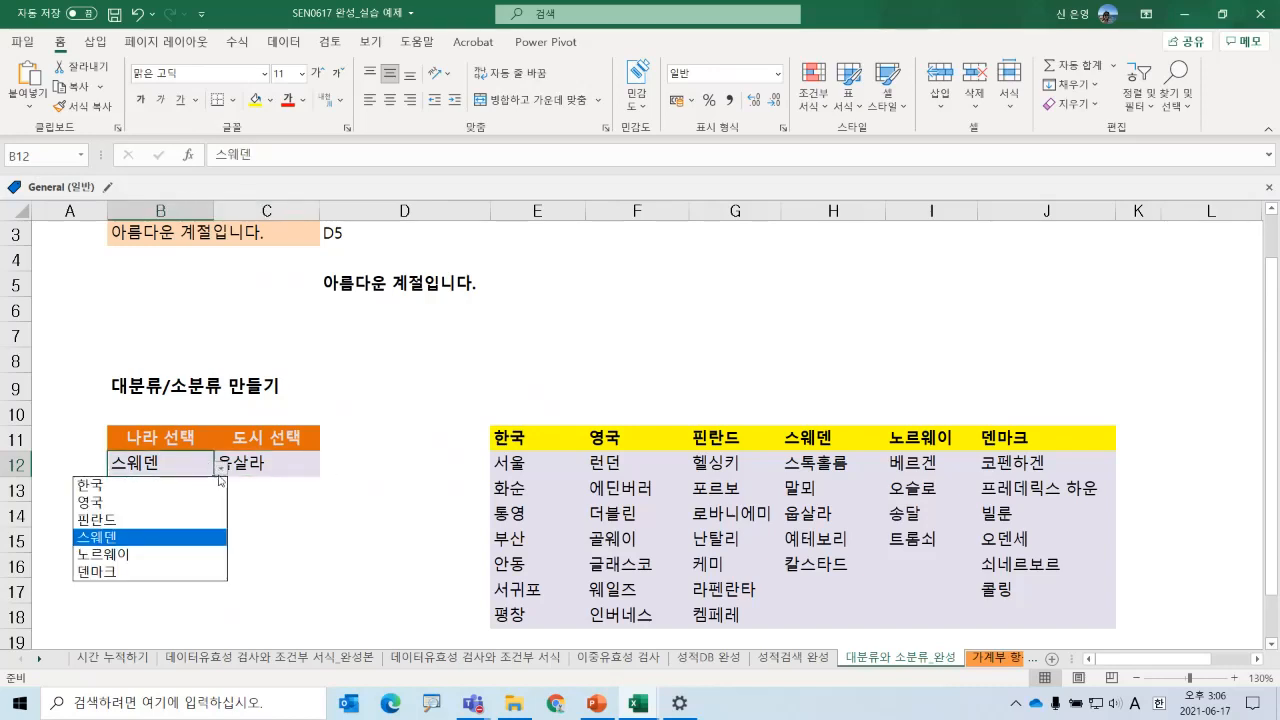
{"action": "left_click", "coordinate": [190, 553]}
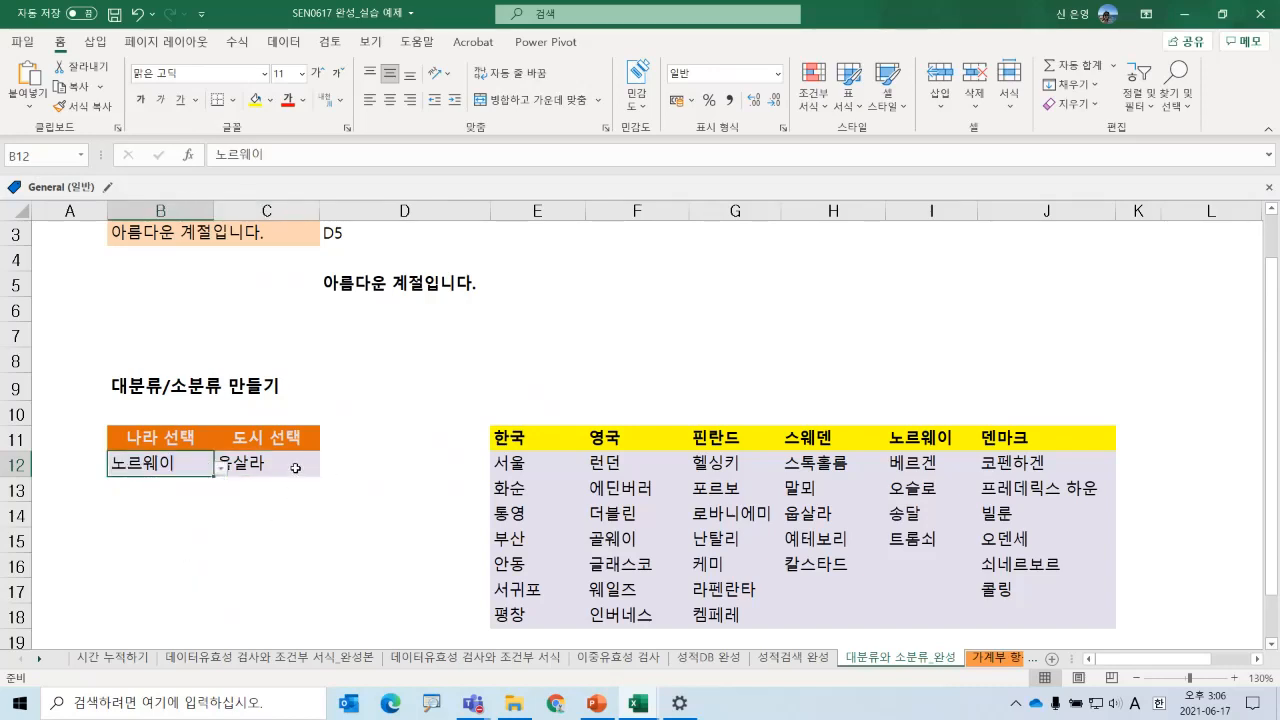
{"action": "left_click", "coordinate": [298, 467]}
{"action": "left_click", "coordinate": [327, 469]}
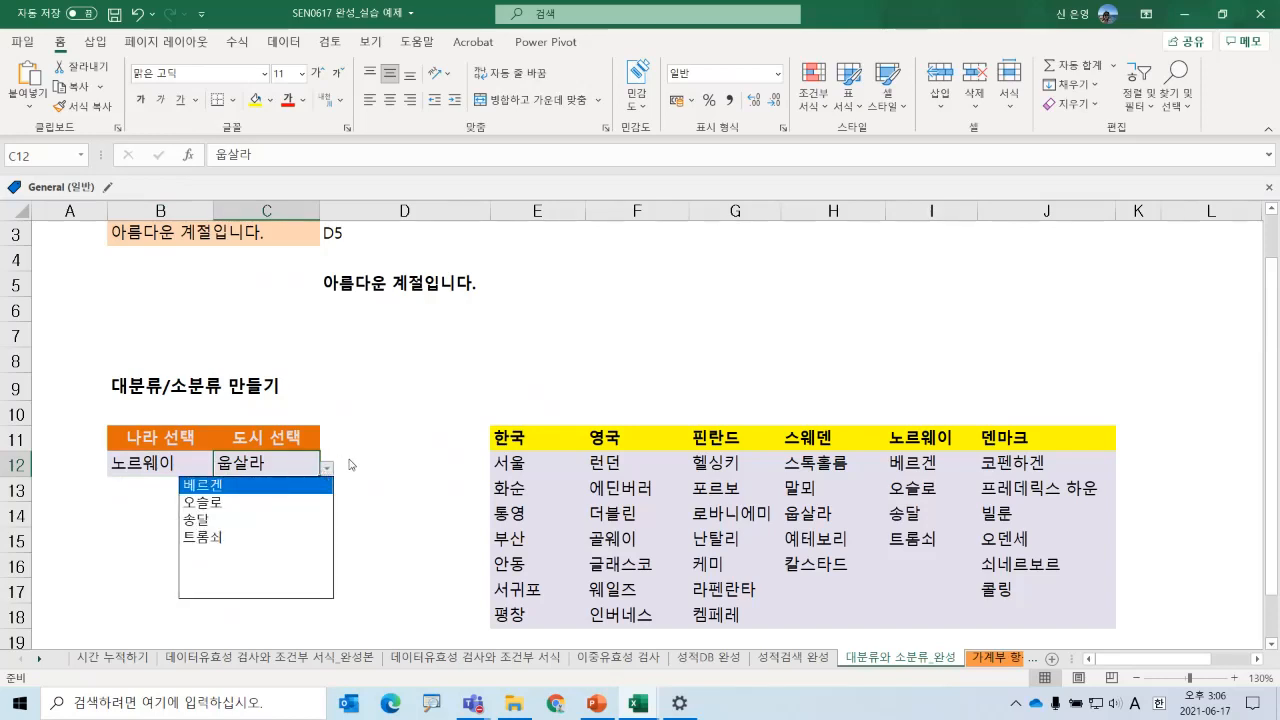
{"action": "left_click", "coordinate": [287, 553]}
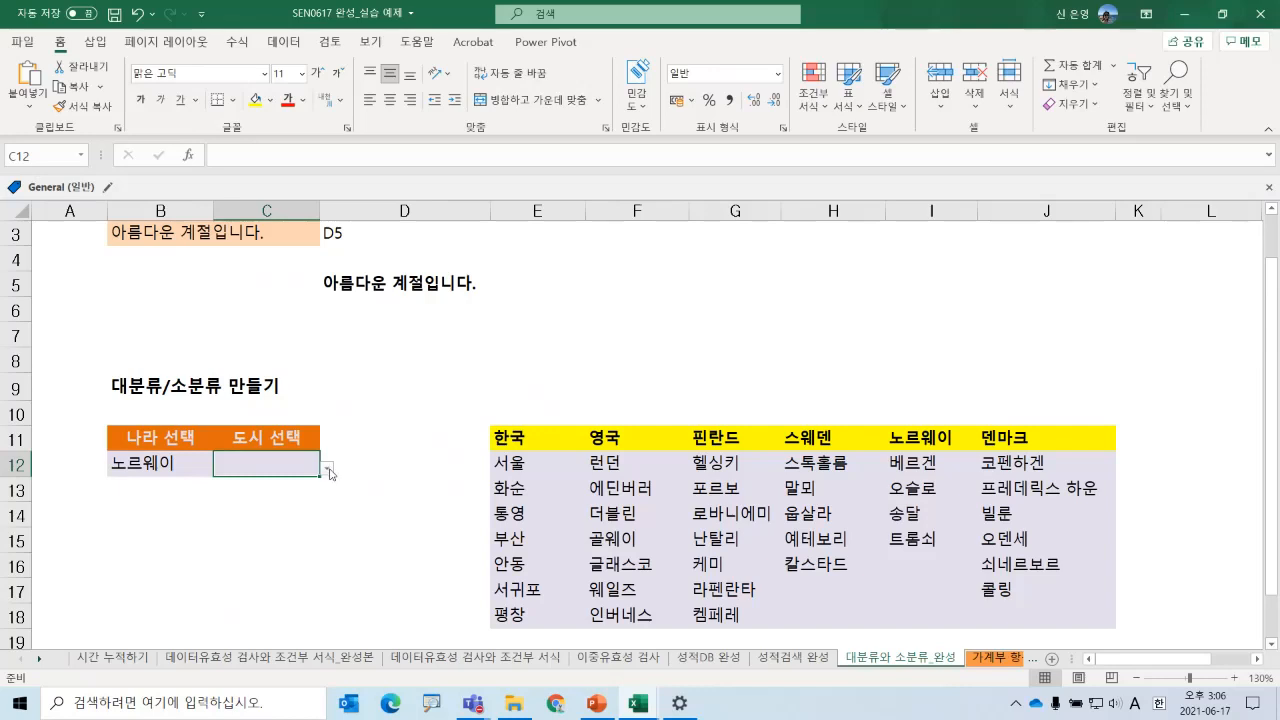
{"action": "left_click", "coordinate": [327, 467]}
{"action": "left_click", "coordinate": [245, 526]}
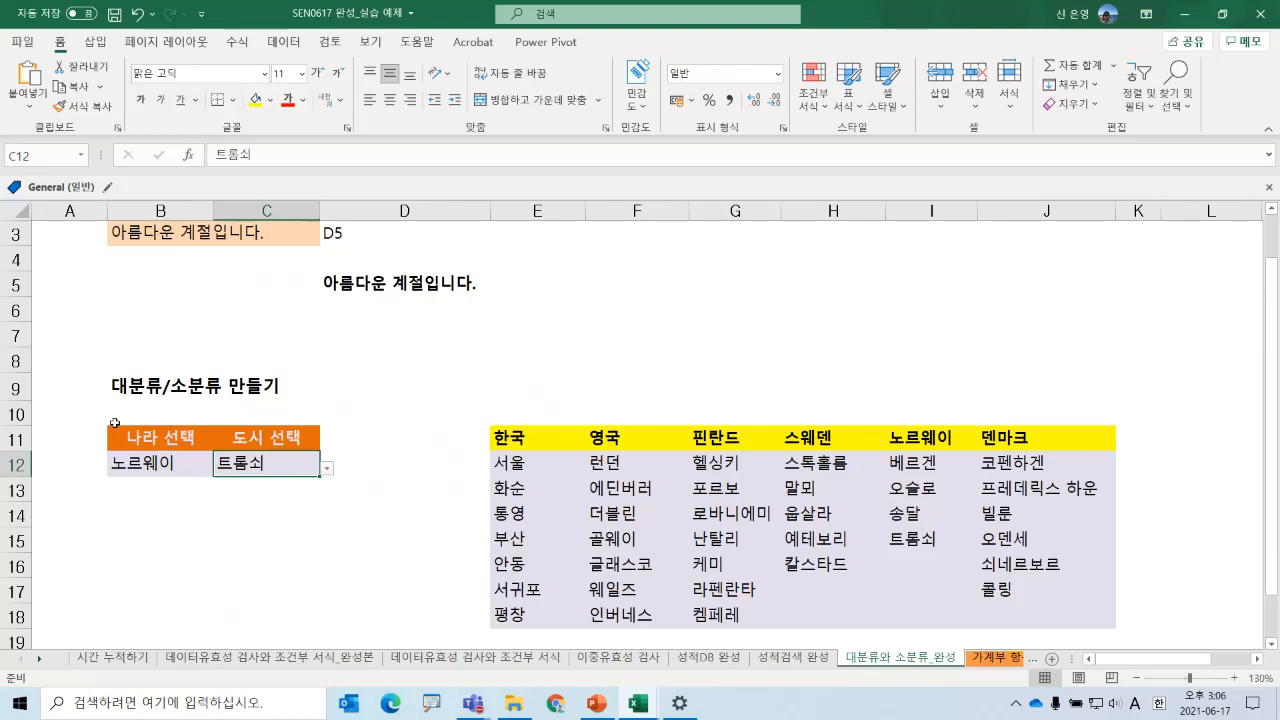
- Open the 가계부 항목 sheet, and switch to the 시간 누적하기 sheet of the SEN0617 실습예제 workbook
{"action": "left_click", "coordinate": [998, 657]}
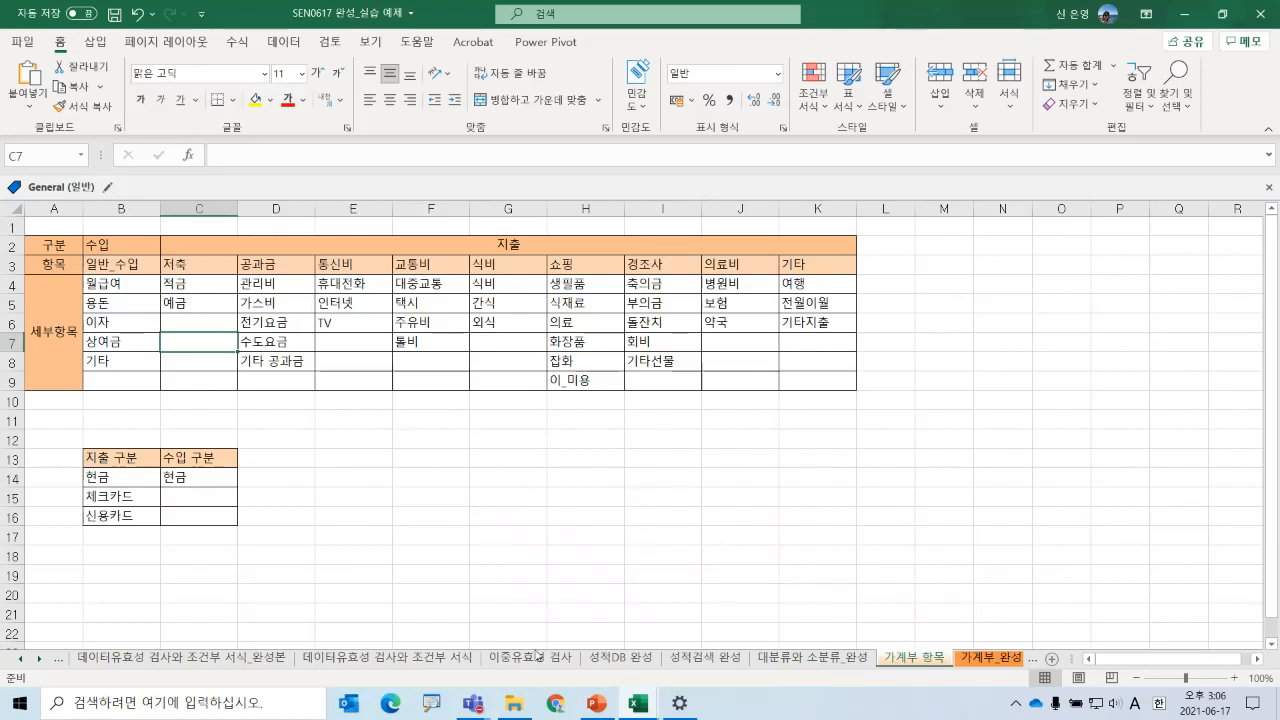
{"action": "mouse_move", "coordinate": [638, 703]}
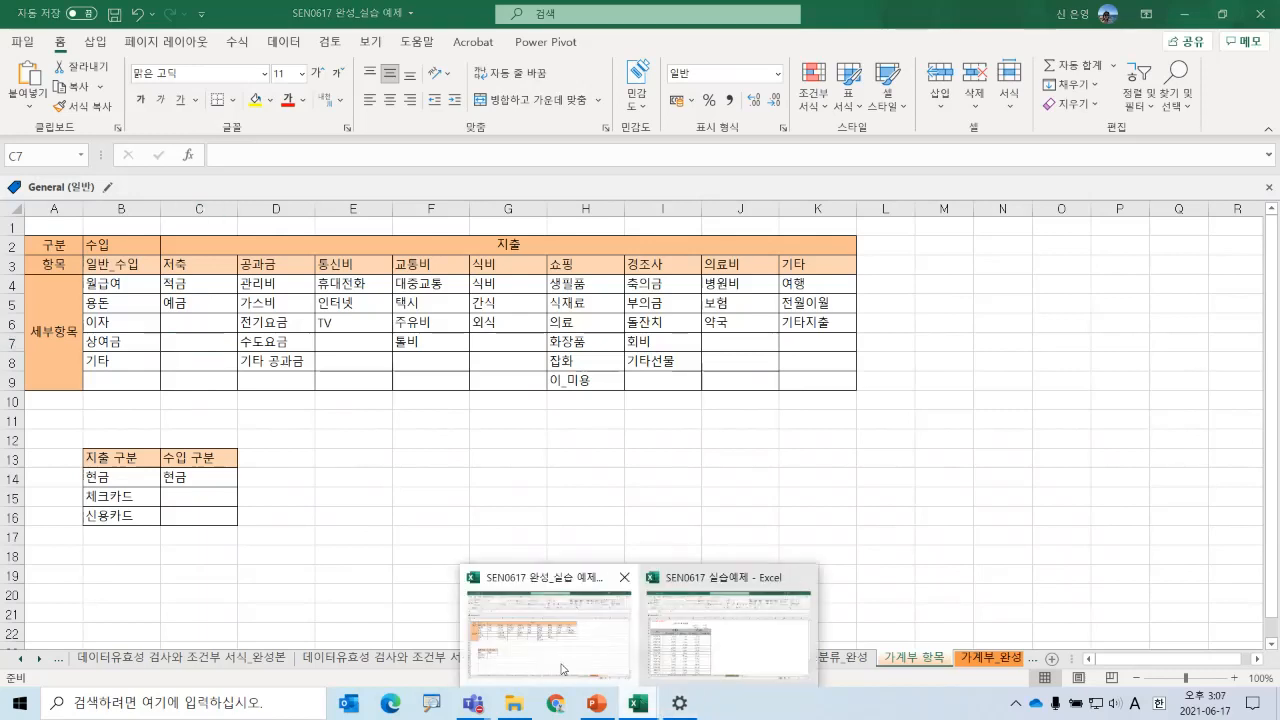
{"action": "left_click", "coordinate": [698, 656]}
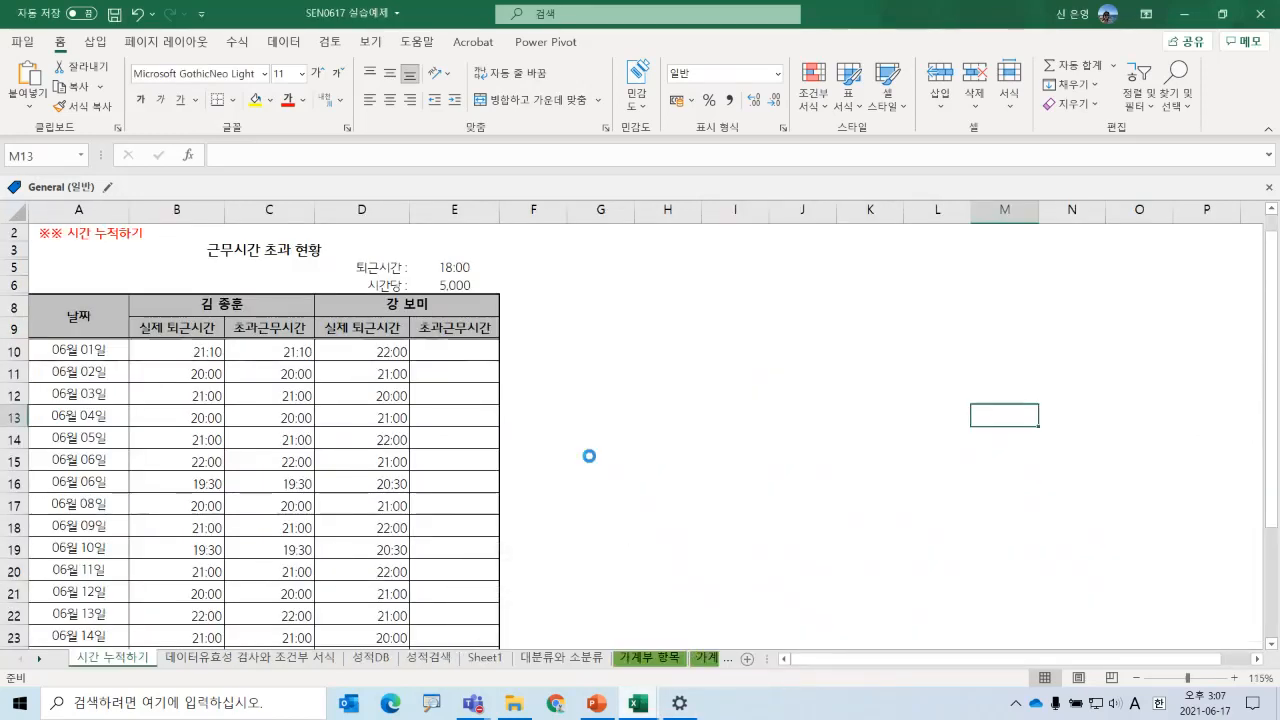
{"action": "scroll", "coordinate": [589, 456], "scroll_direction": "up", "scroll_amount": 1}
{"action": "scroll", "coordinate": [160, 410], "scroll_direction": "up", "scroll_amount": 1}
{"action": "scroll", "coordinate": [160, 410], "scroll_direction": "up", "scroll_amount": 1}
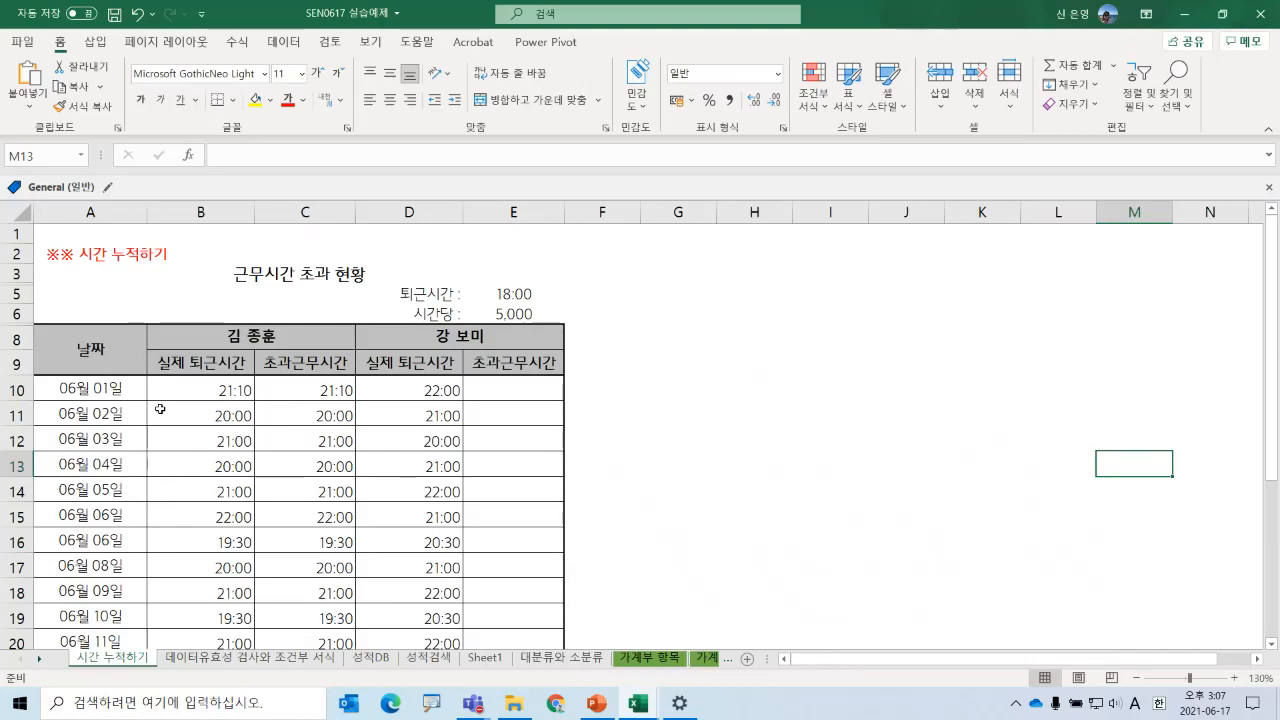
- Examine the 퇴근시간 and 시간당 values, both employee headings, and the first employee's actual leaving times and overtime cells
{"action": "left_click", "coordinate": [416, 292]}
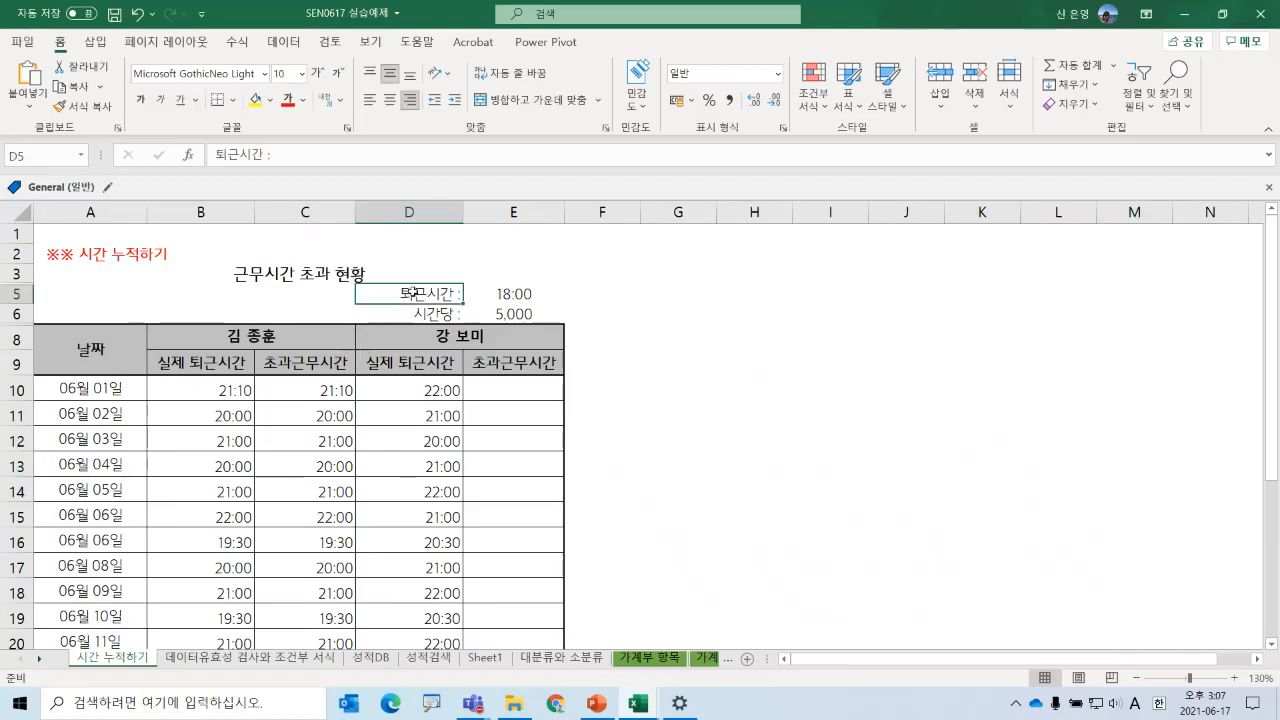
{"action": "left_click", "coordinate": [521, 294]}
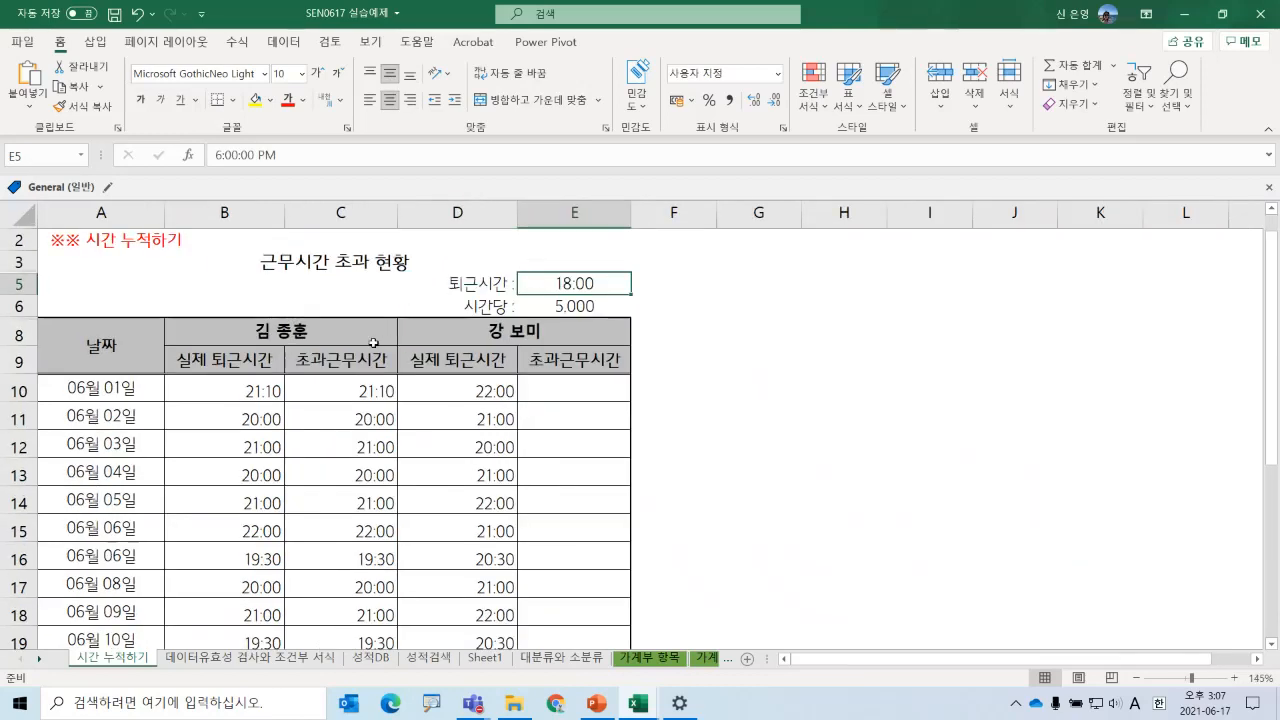
{"action": "scroll", "coordinate": [284, 288], "scroll_direction": "up", "scroll_amount": 1}
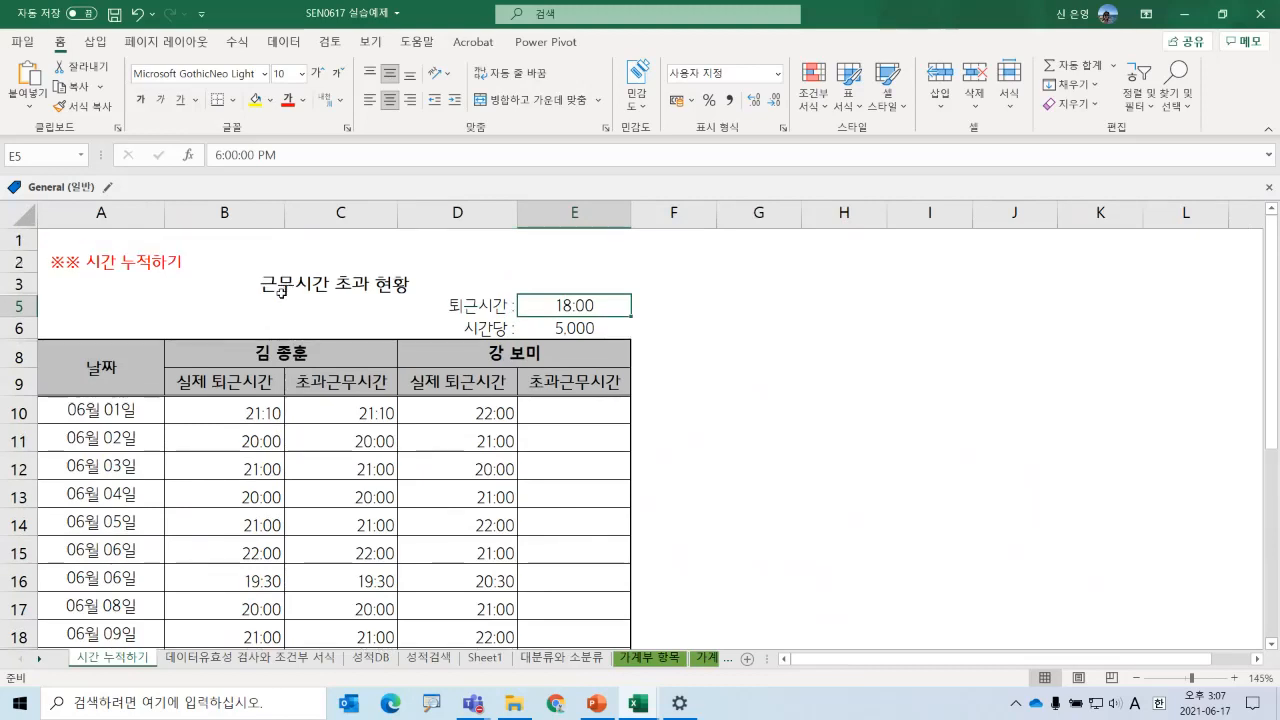
{"action": "left_click", "coordinate": [552, 332]}
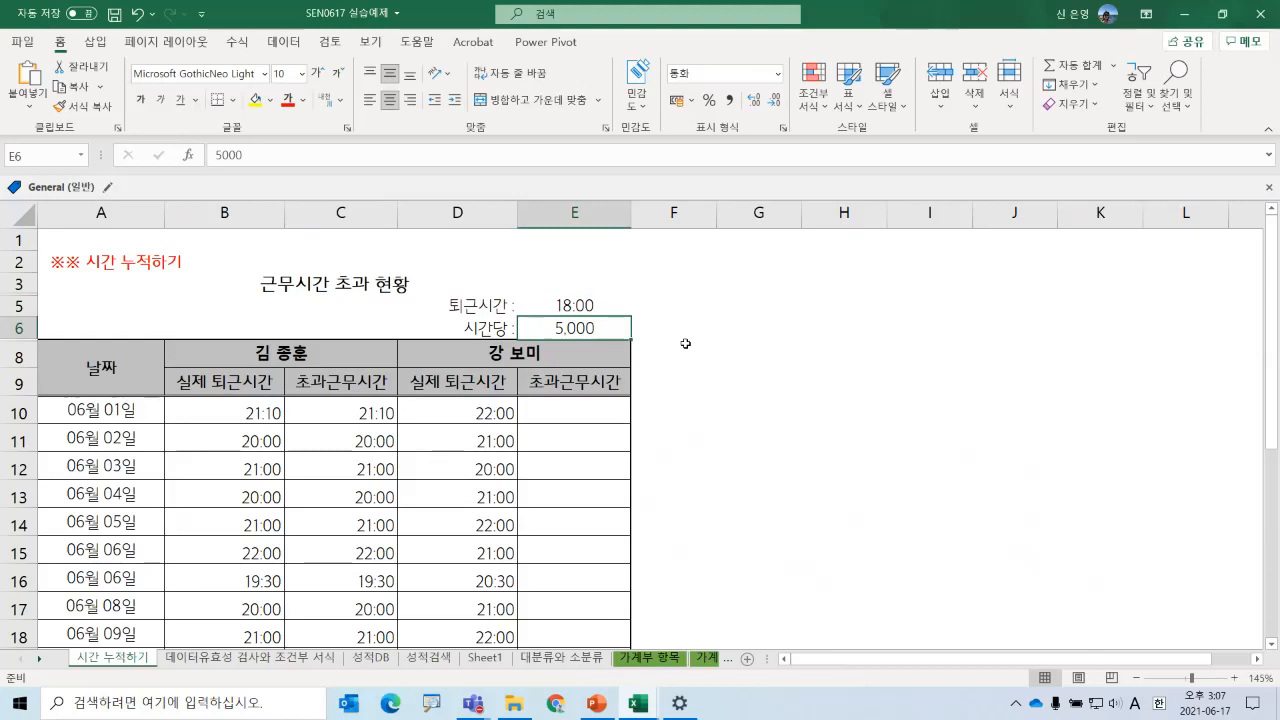
{"action": "left_click", "coordinate": [275, 350]}
{"action": "left_click", "coordinate": [534, 352]}
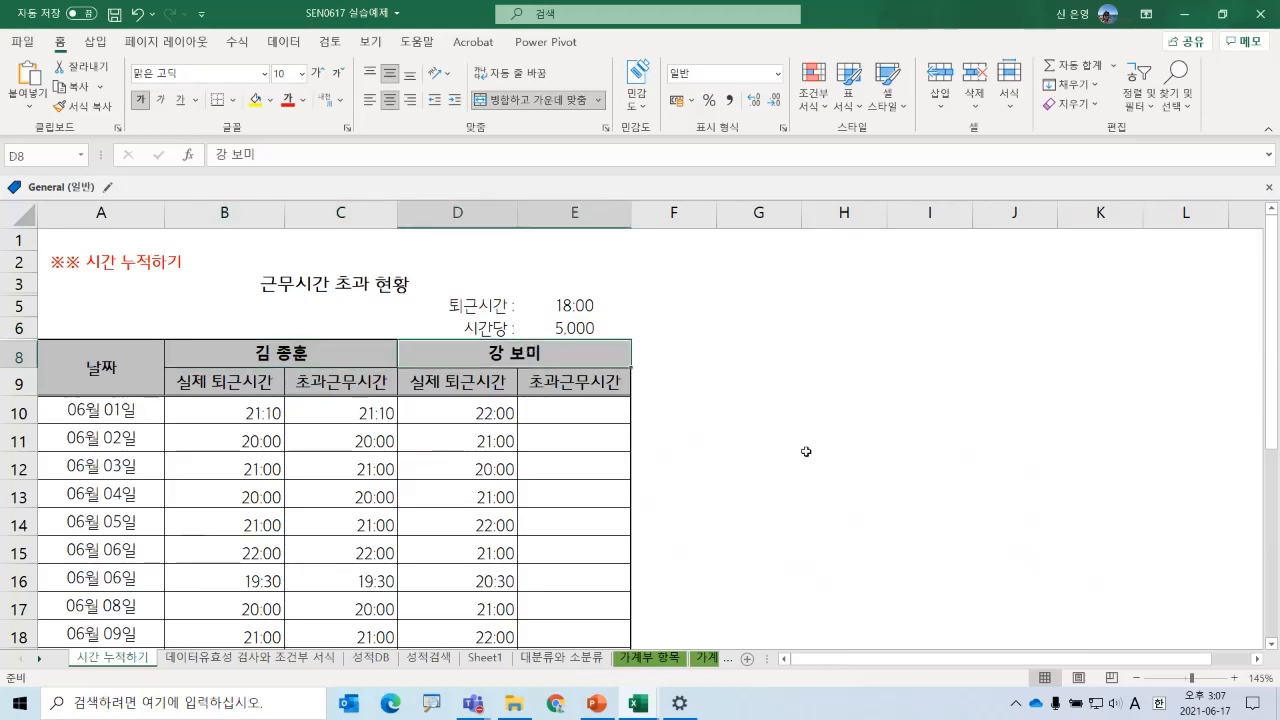
{"action": "left_click_drag", "start_coordinate": [216, 410], "coordinate": [220, 600]}
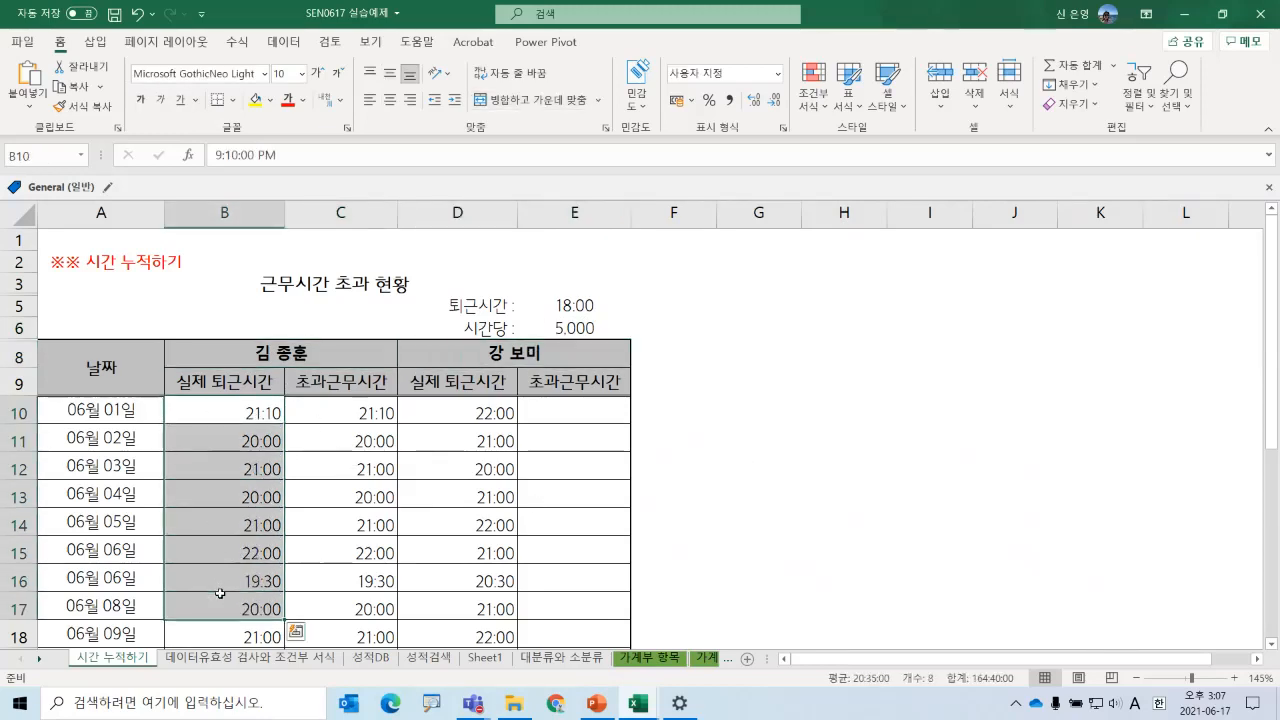
{"action": "left_click", "coordinate": [320, 419]}
{"action": "left_click", "coordinate": [340, 579]}
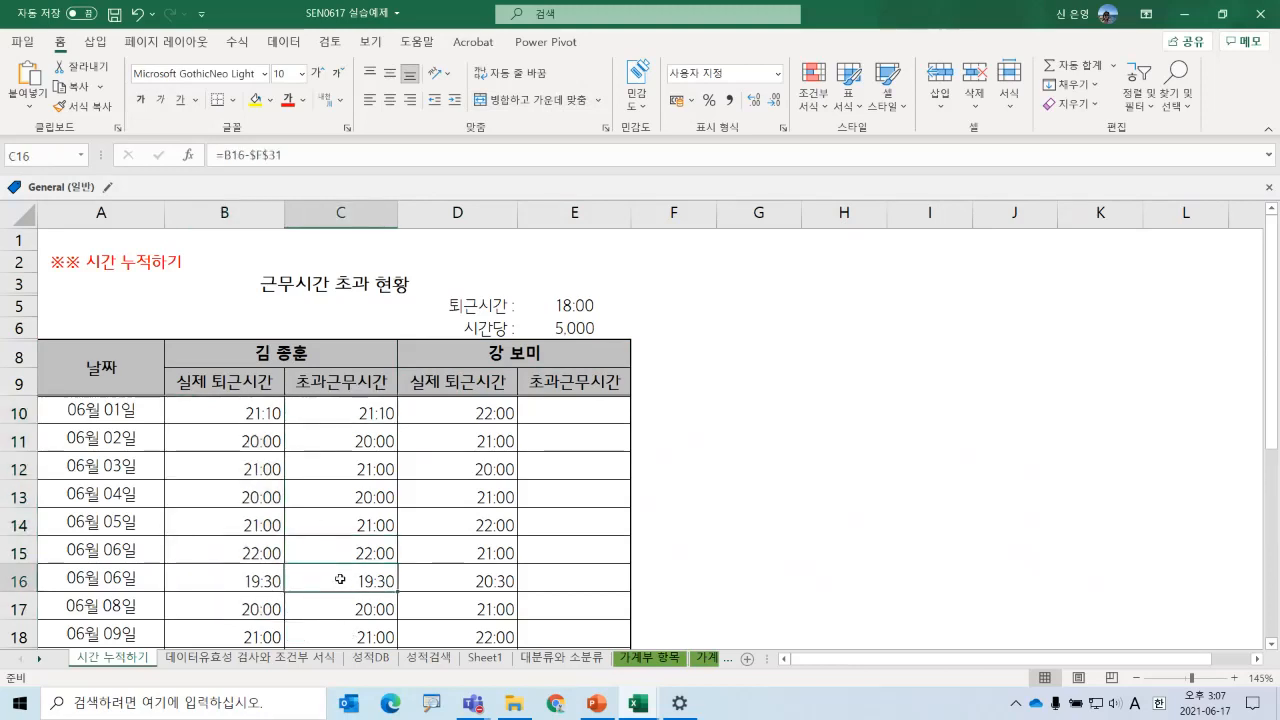
- Replace the first employee's 06월 01일 overtime formula in C10 with =B10-E5
{"action": "left_click", "coordinate": [339, 408]}
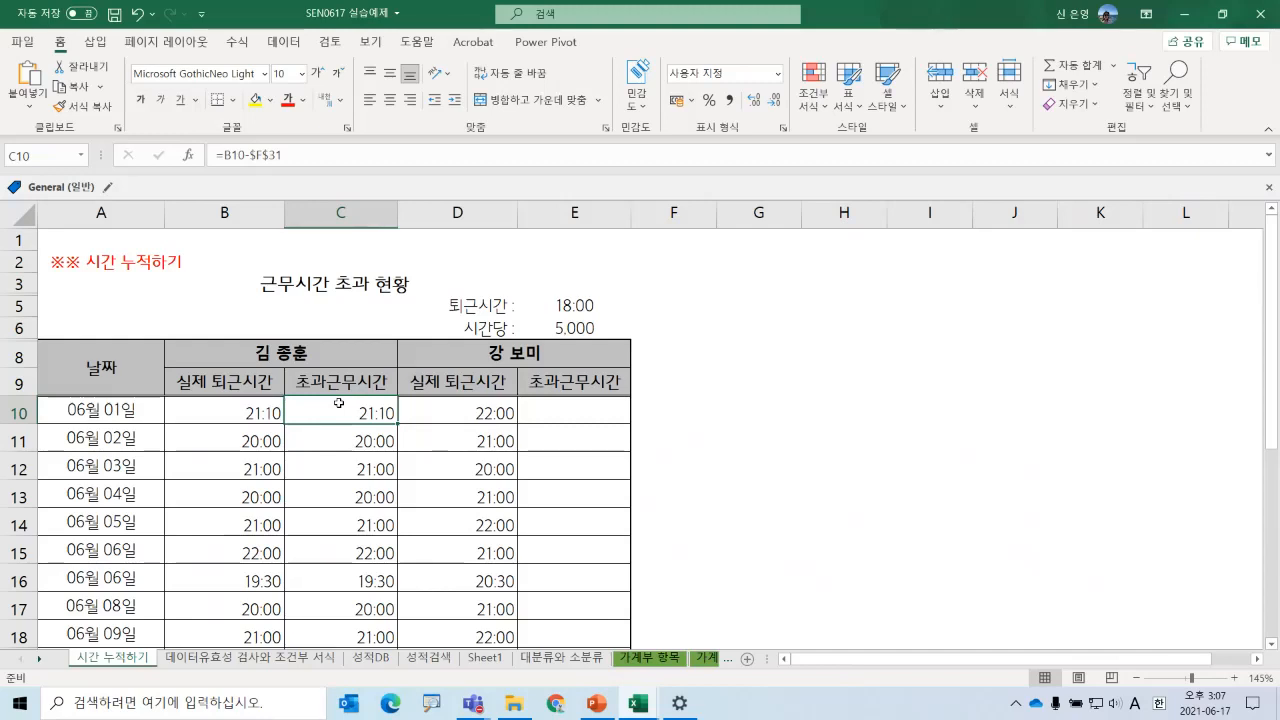
{"action": "double_click", "coordinate": [339, 403]}
{"action": "key", "text": "Escape"}
{"action": "type", "text": "="}
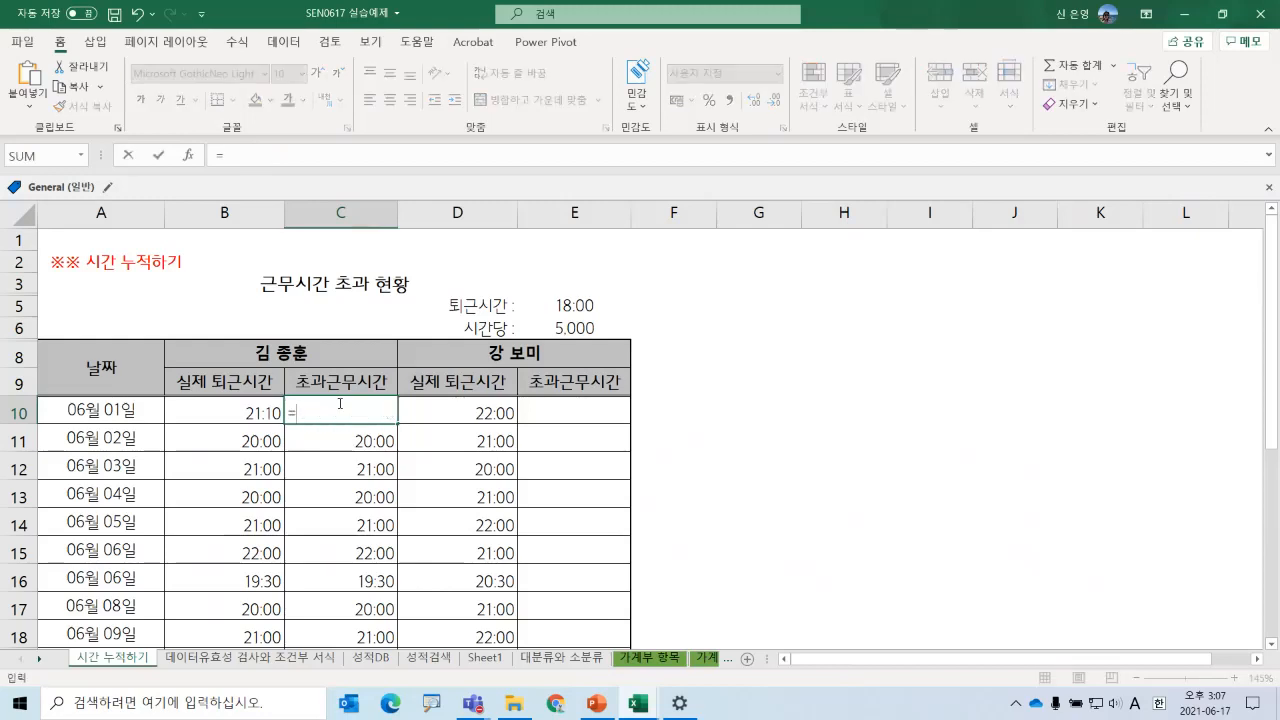
{"action": "left_click", "coordinate": [275, 412]}
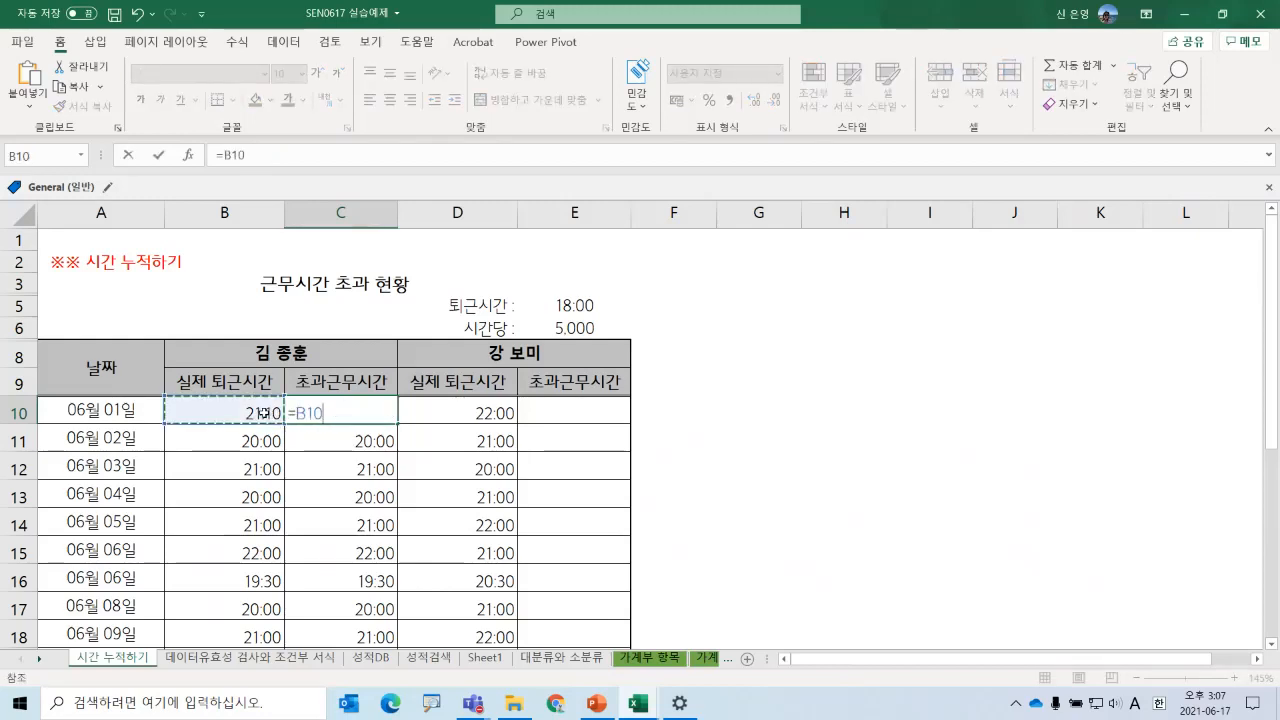
{"action": "type", "text": "-"}
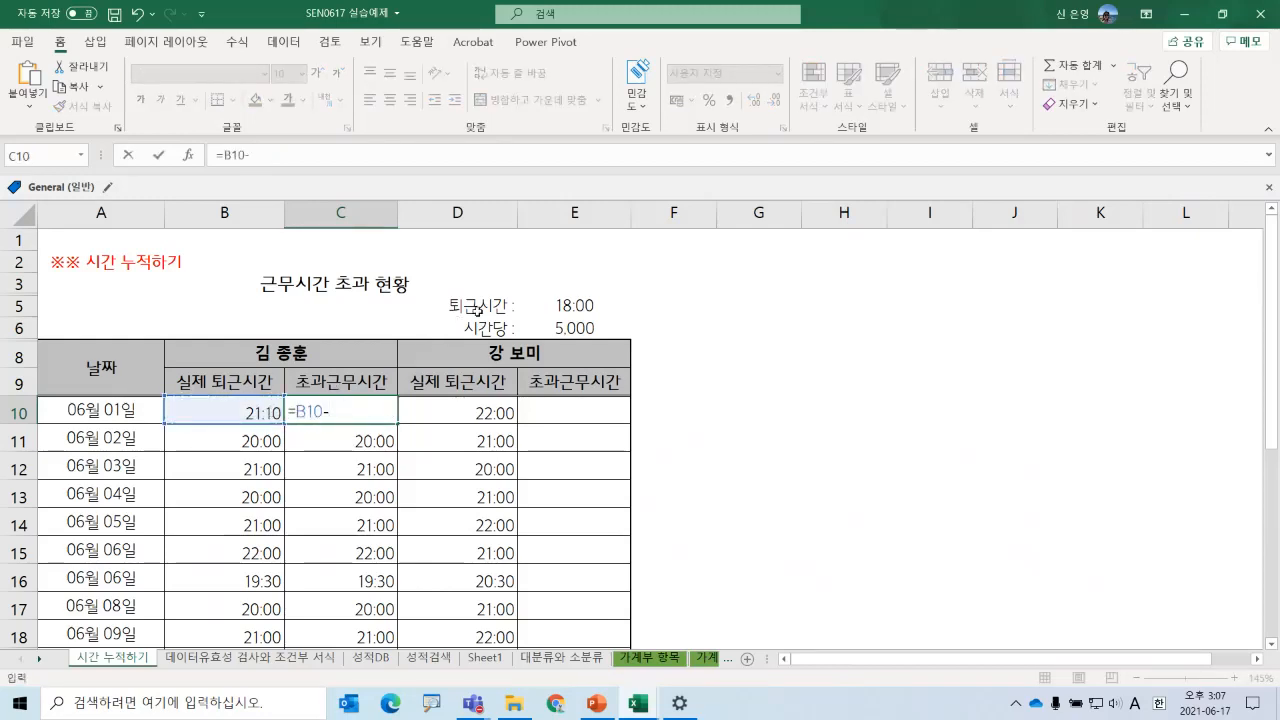
{"action": "left_click", "coordinate": [580, 308]}
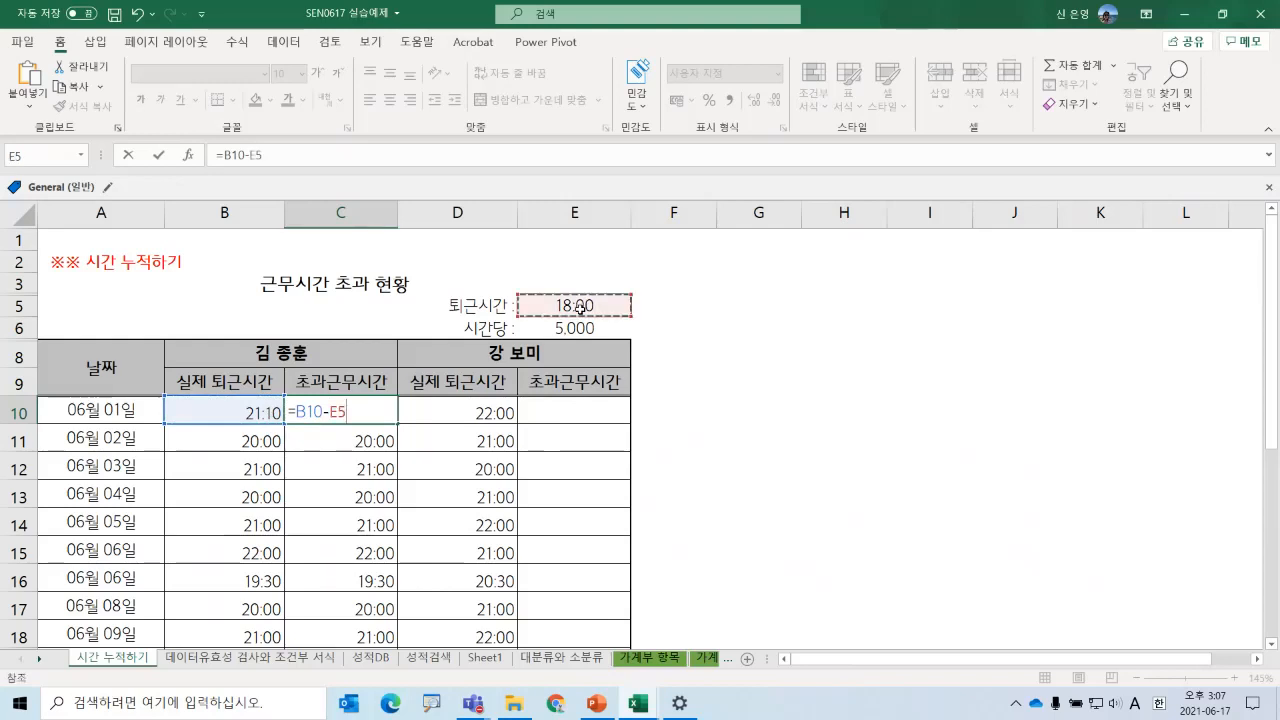
{"action": "key", "text": "Return"}
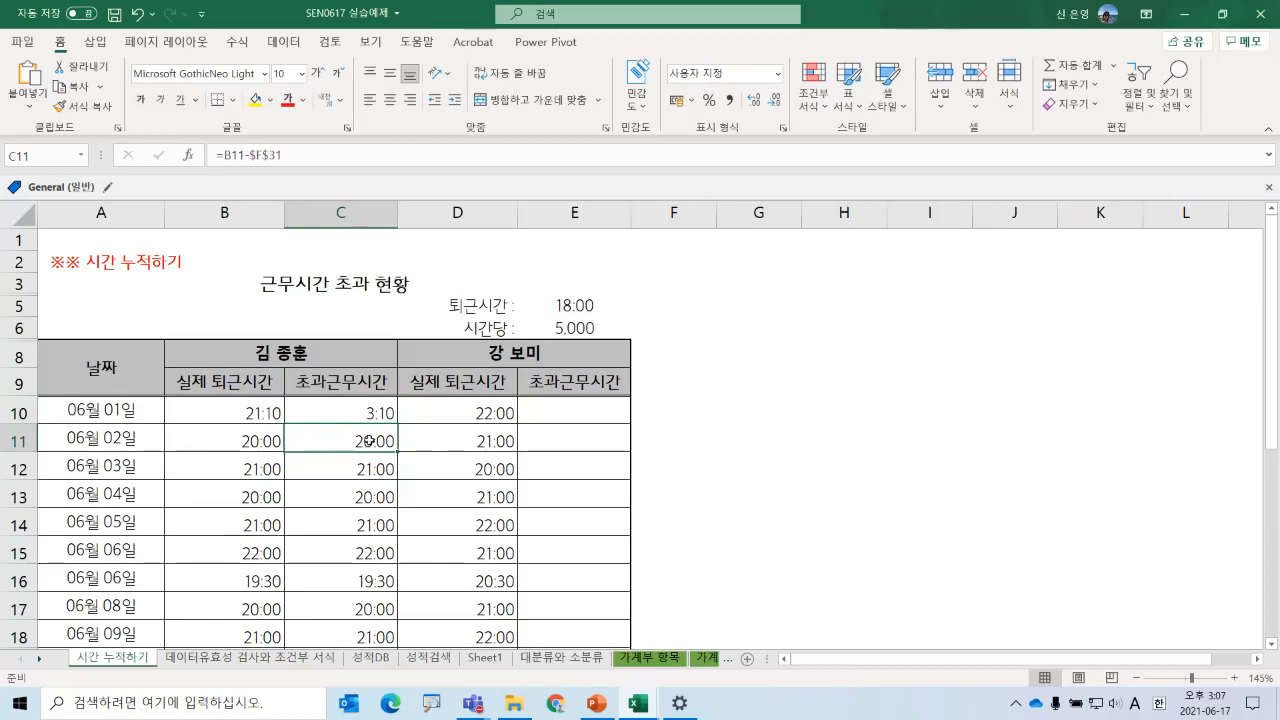
- Clear the first employee's overtime cells C11:C24, leaving the 합계 row intact, and return to C10
{"action": "key", "text": "ctrl+shift+Down"}
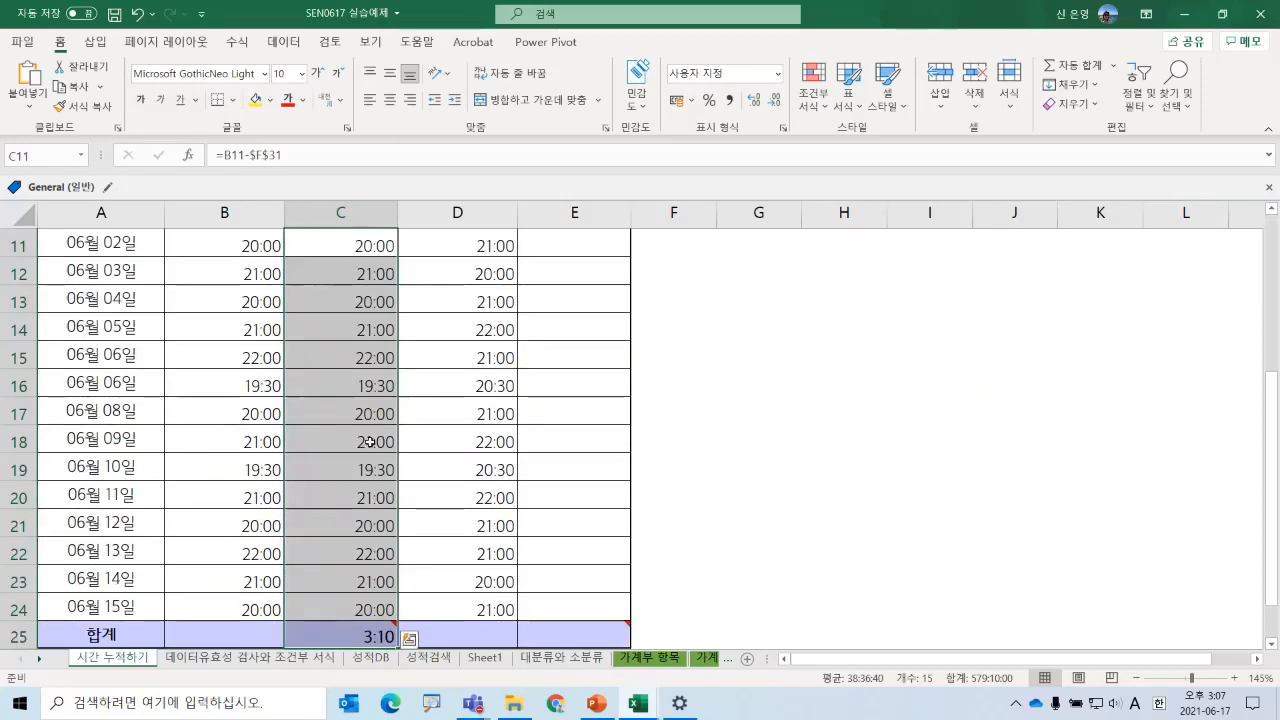
{"action": "key", "text": "shift+Up"}
{"action": "key", "text": "Delete"}
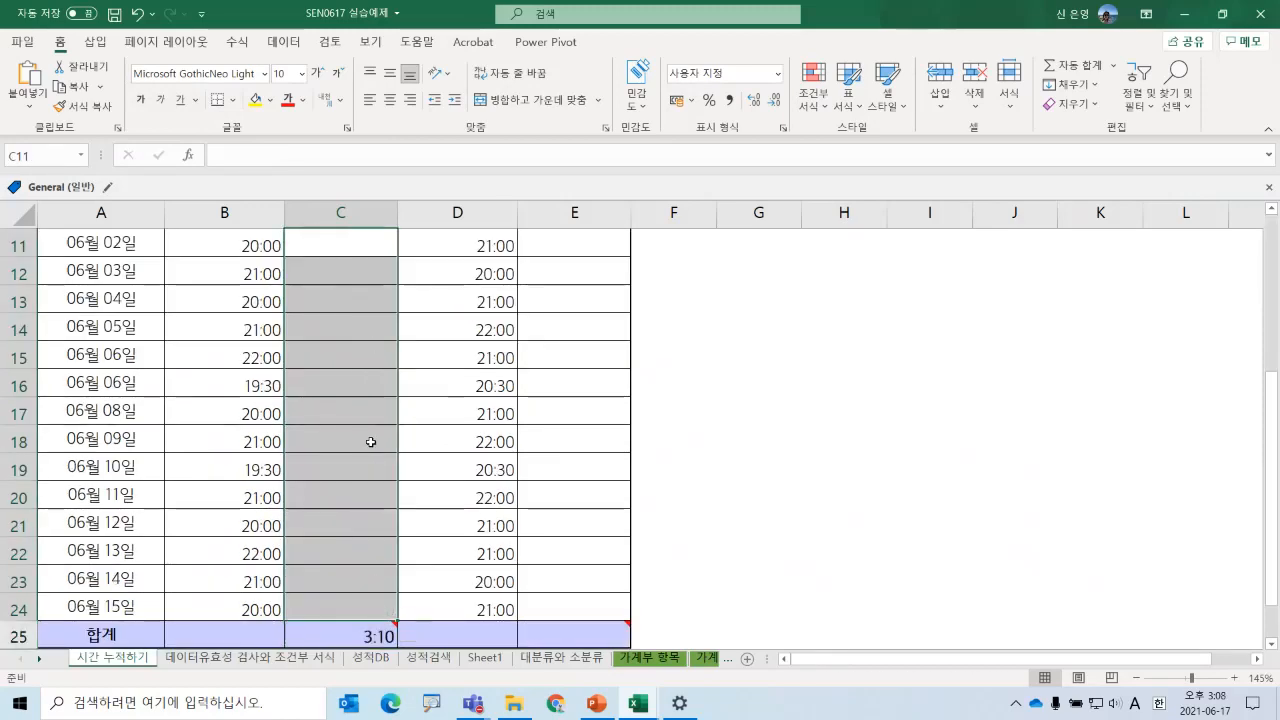
{"action": "scroll", "coordinate": [372, 440], "scroll_direction": "up", "scroll_amount": 4}
{"action": "left_click", "coordinate": [367, 405]}
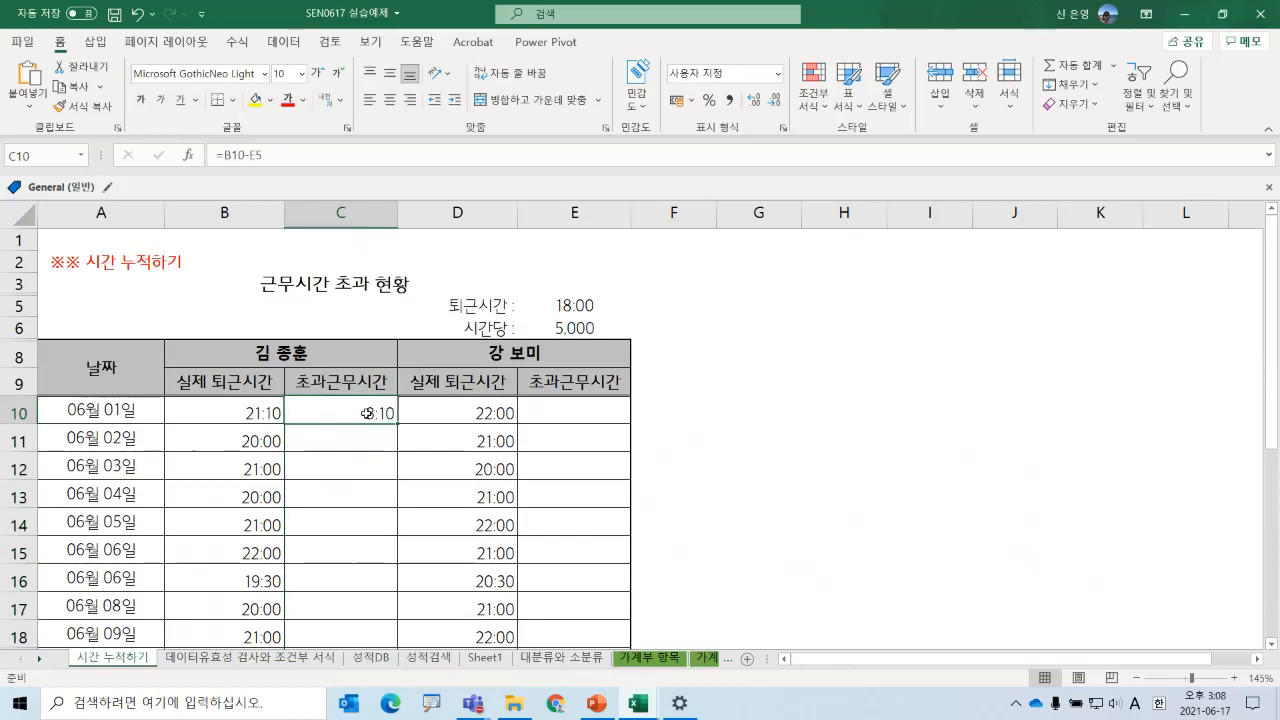
- Enter =B11-E5 as the 06월 02일 overtime formula in C11 and fill it down to C14
{"action": "left_click", "coordinate": [333, 436]}
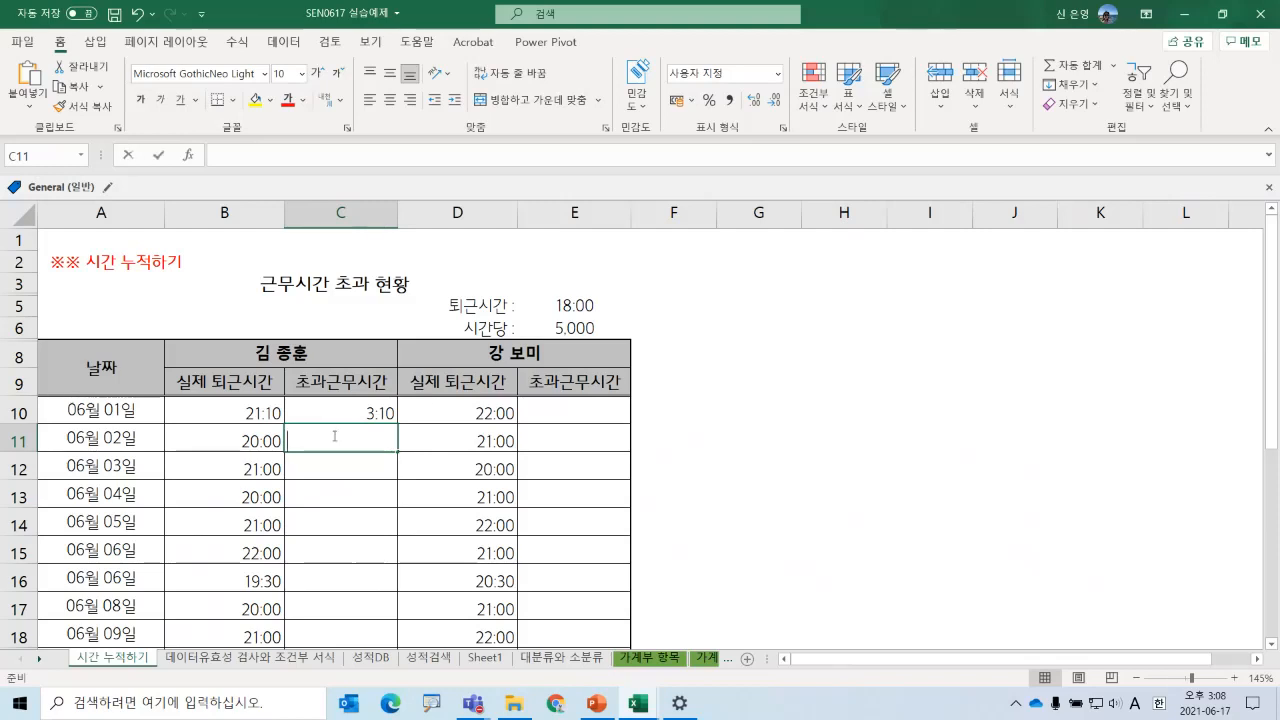
{"action": "type", "text": "="}
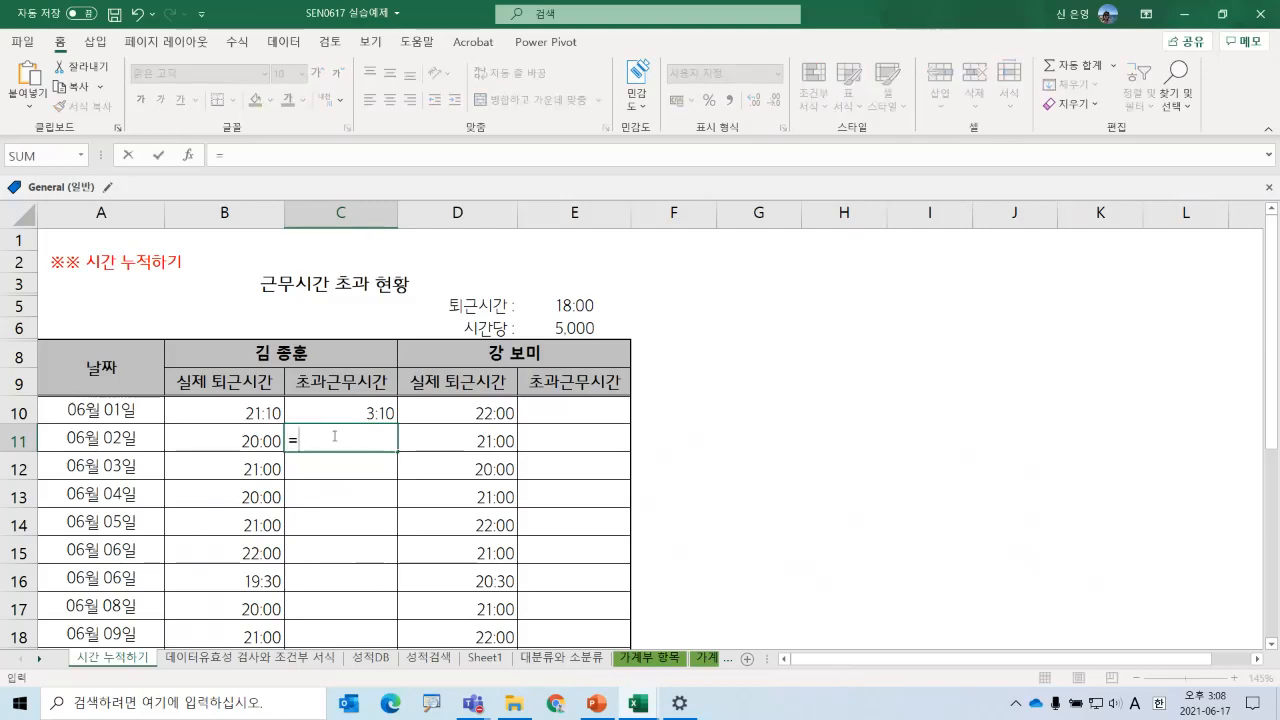
{"action": "left_click", "coordinate": [230, 440]}
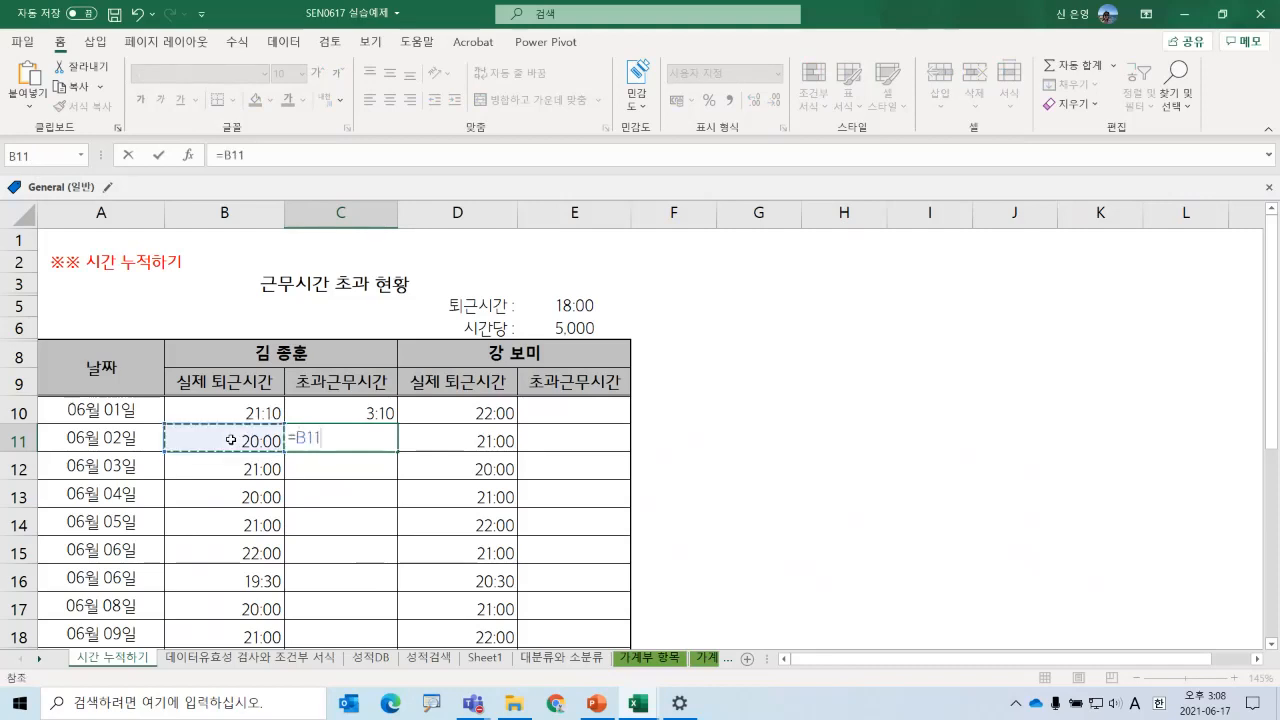
{"action": "type", "text": "-"}
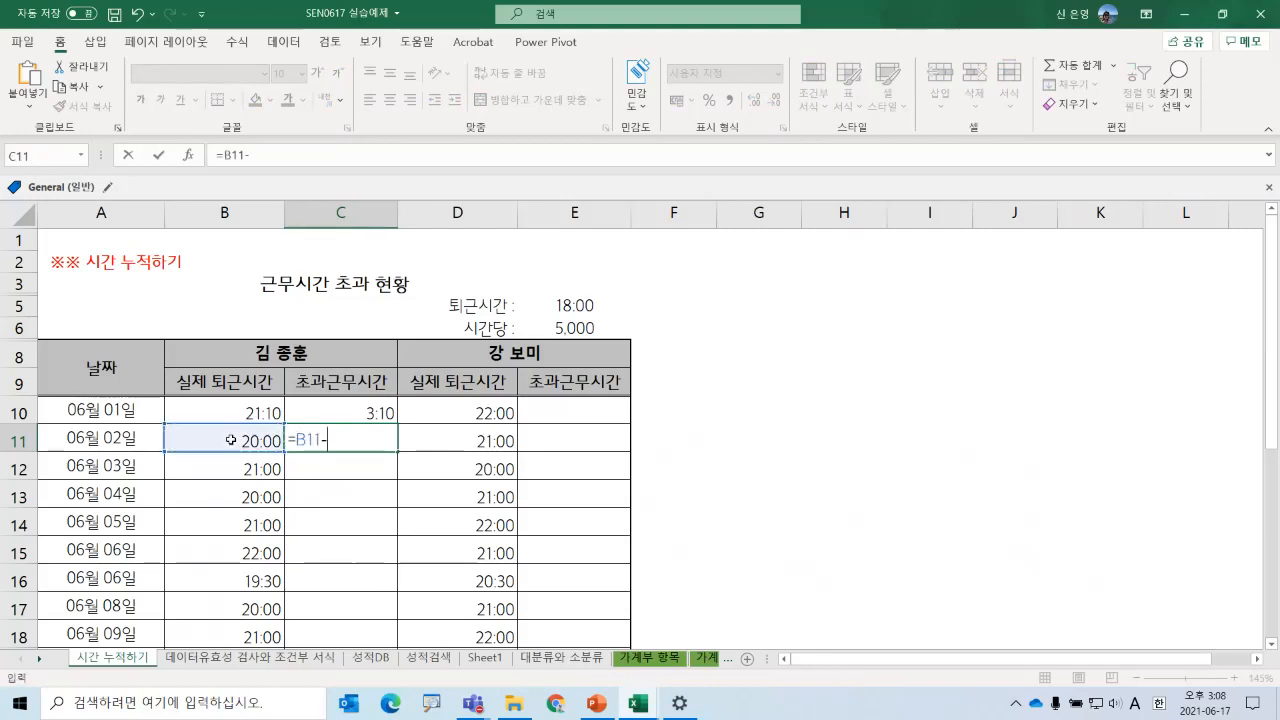
{"action": "left_click", "coordinate": [580, 305]}
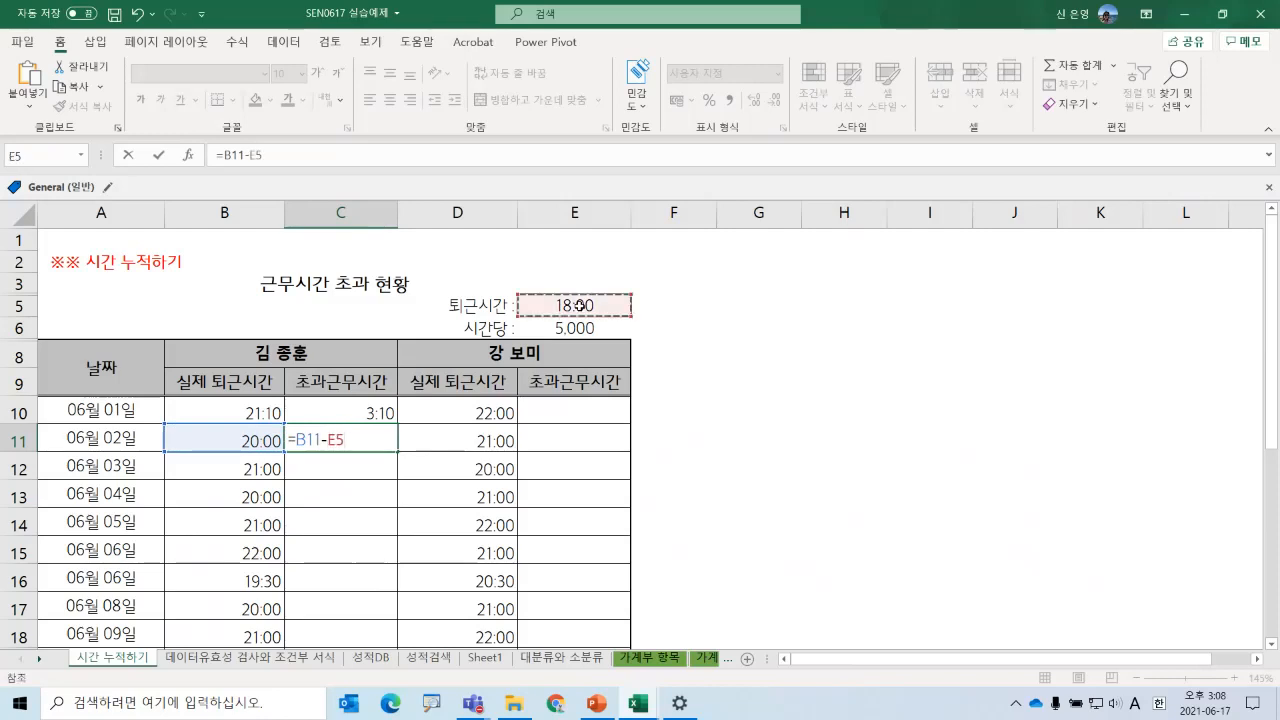
{"action": "key", "text": "Return"}
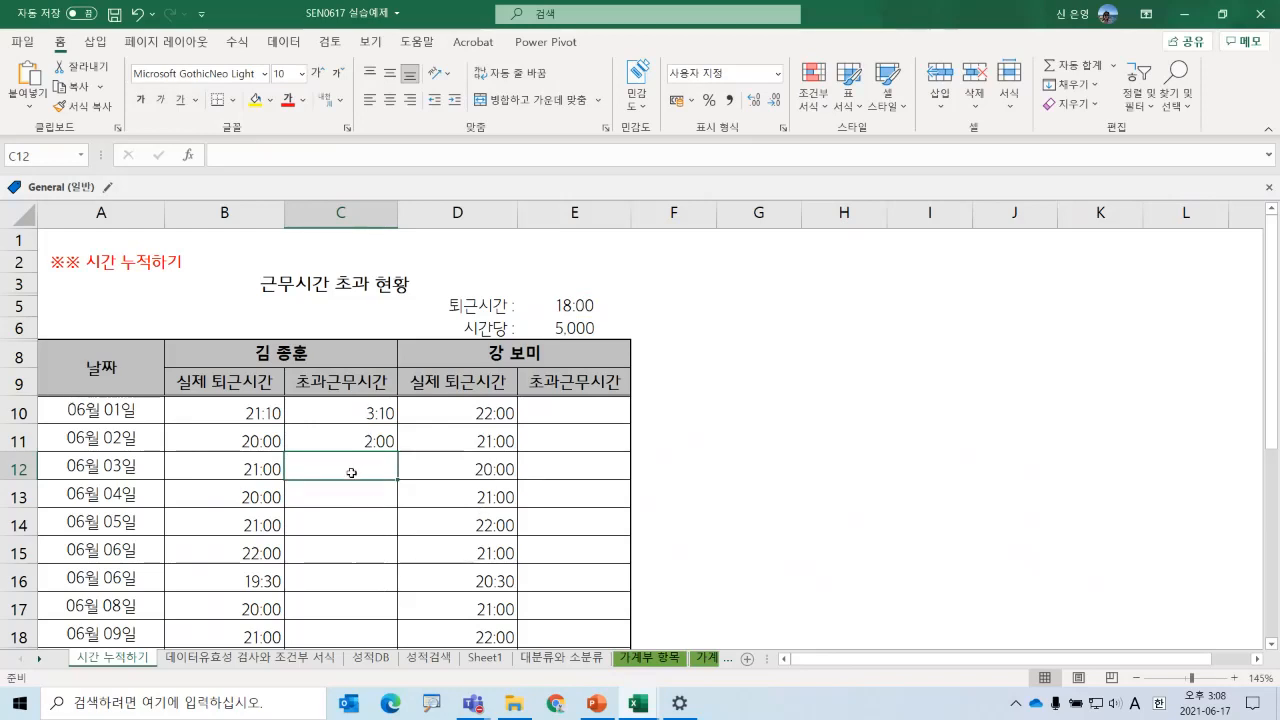
{"action": "left_click", "coordinate": [361, 441]}
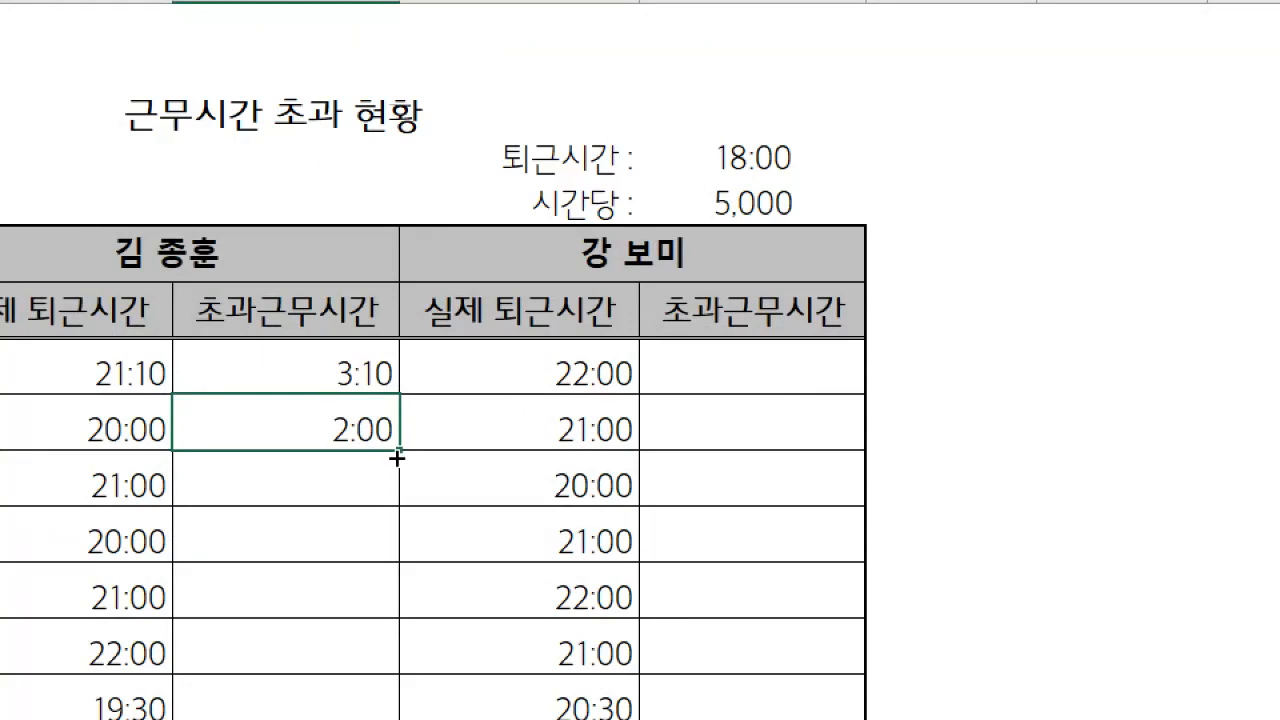
{"action": "left_click_drag", "start_coordinate": [399, 450], "coordinate": [383, 601]}
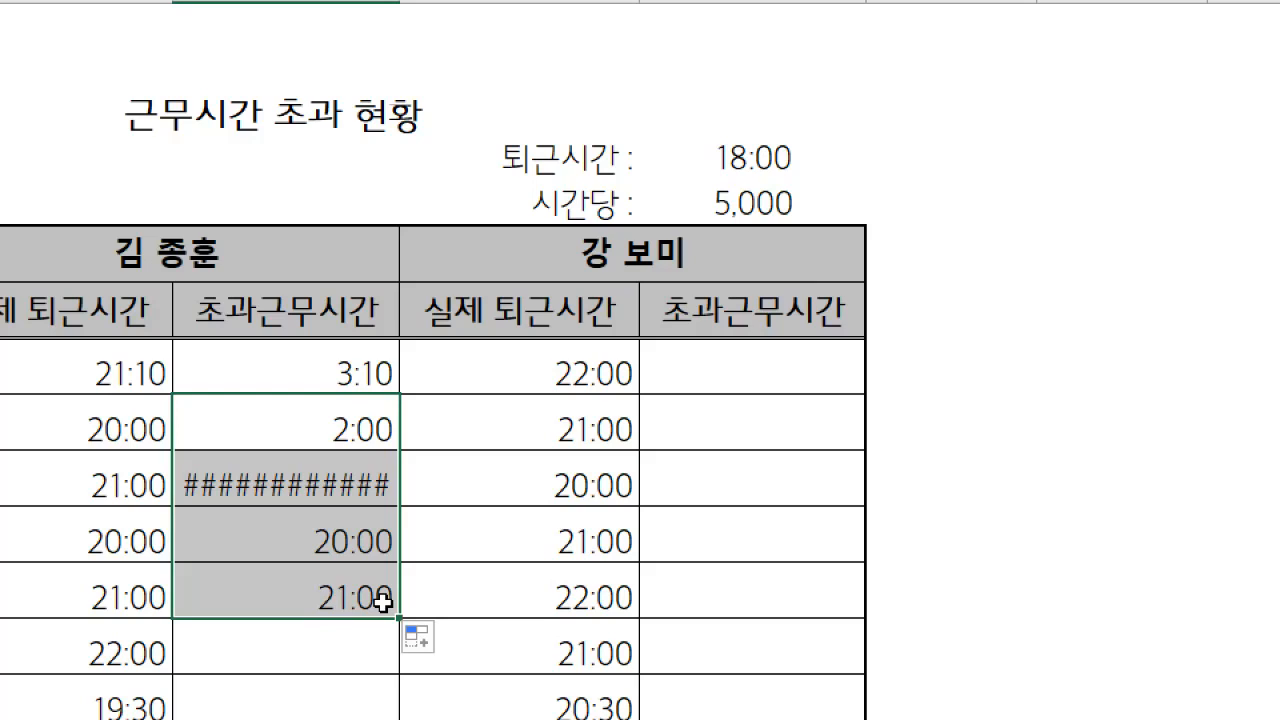
- Examine which cells the overtime formulas in C12, C14, C10 and C11 reference, comparing them with the 퇴근시간 cell E5
{"action": "left_click", "coordinate": [273, 484]}
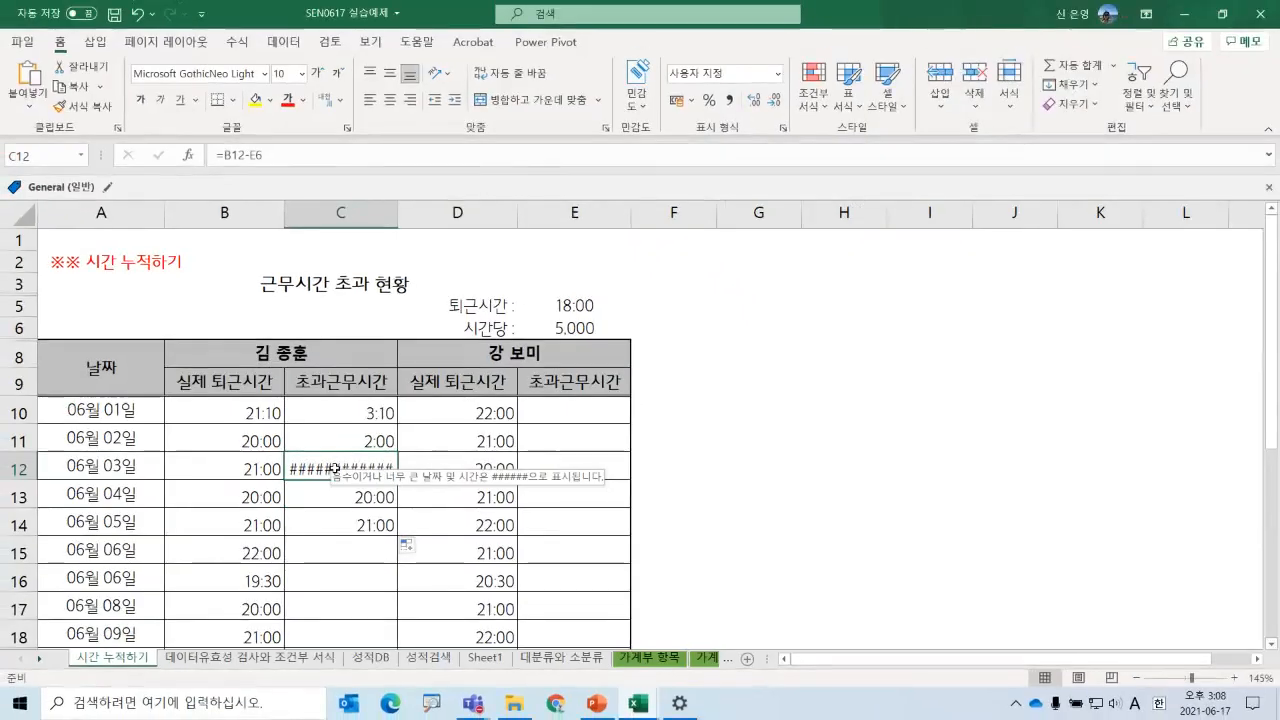
{"action": "left_click", "coordinate": [332, 521]}
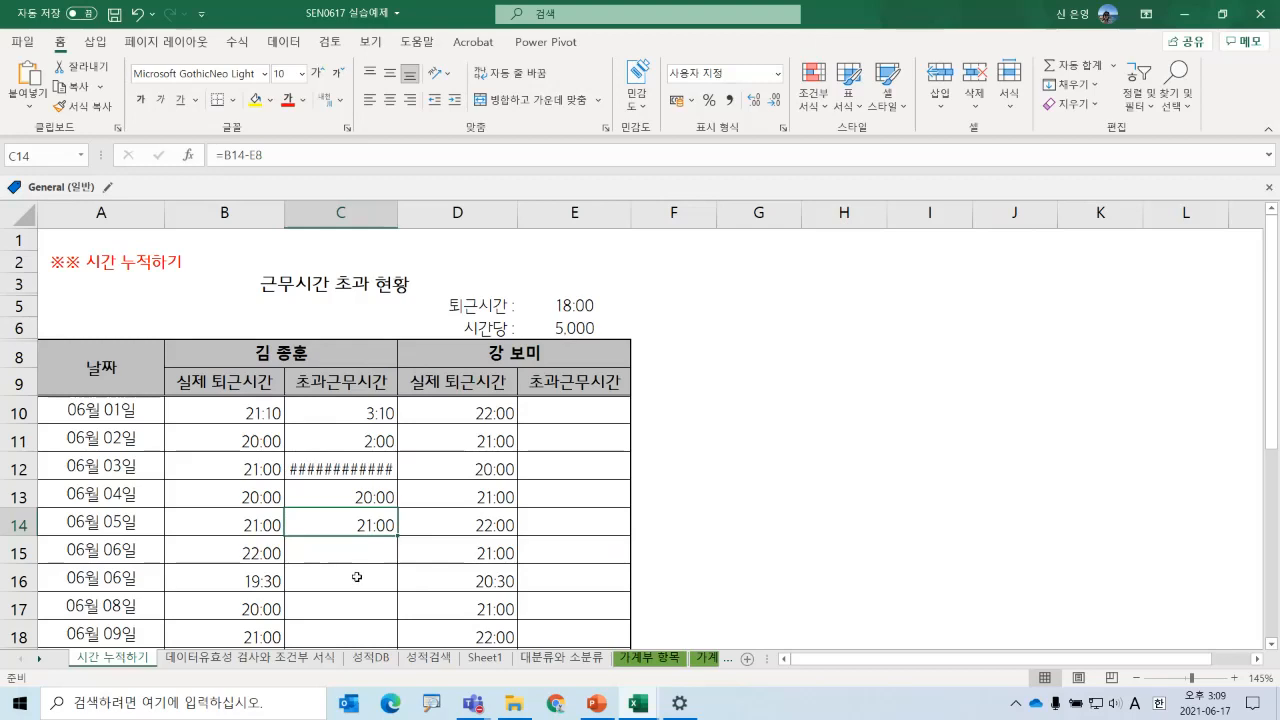
{"action": "key", "text": "F2"}
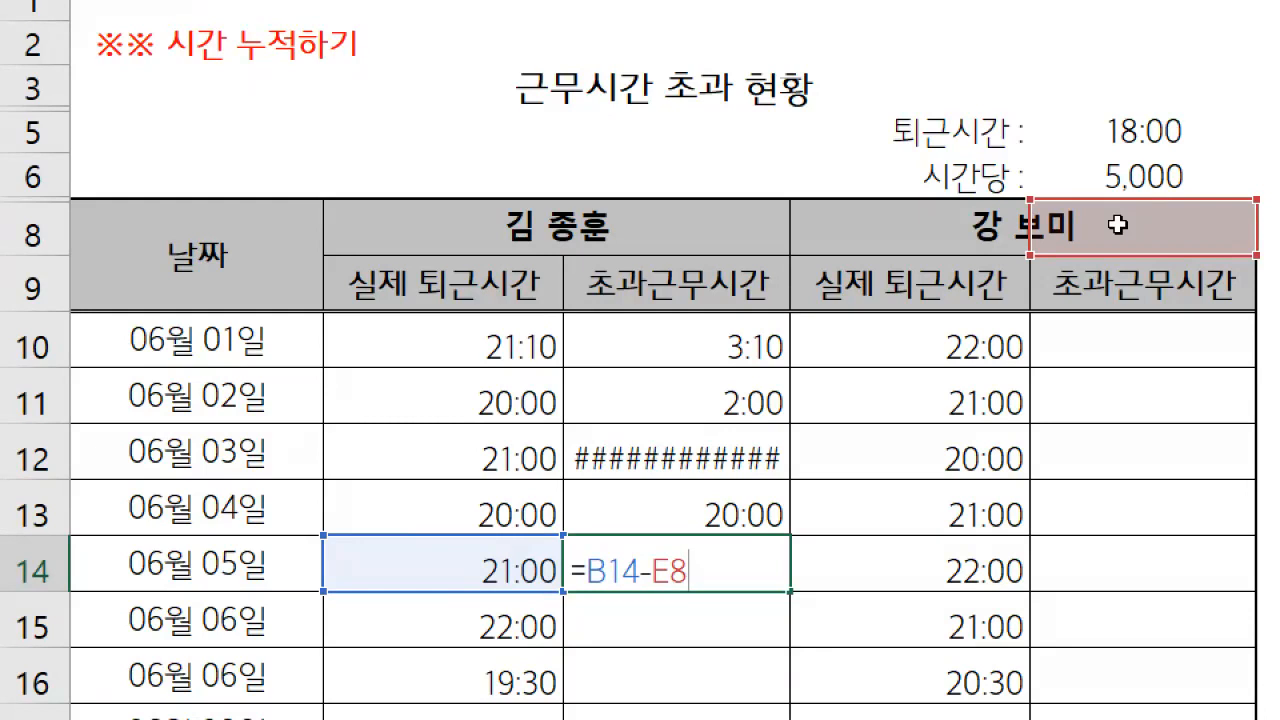
{"action": "key", "text": "Return"}
{"action": "left_click", "coordinate": [1120, 133]}
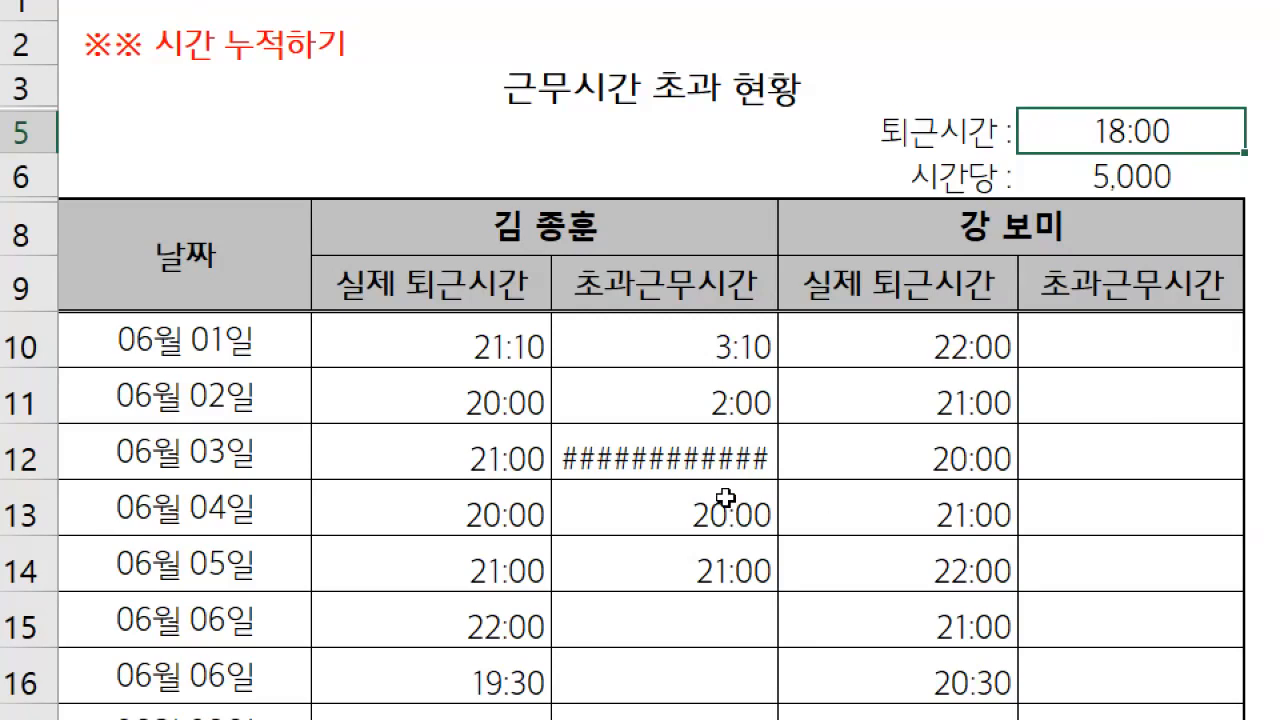
{"action": "left_click", "coordinate": [697, 351]}
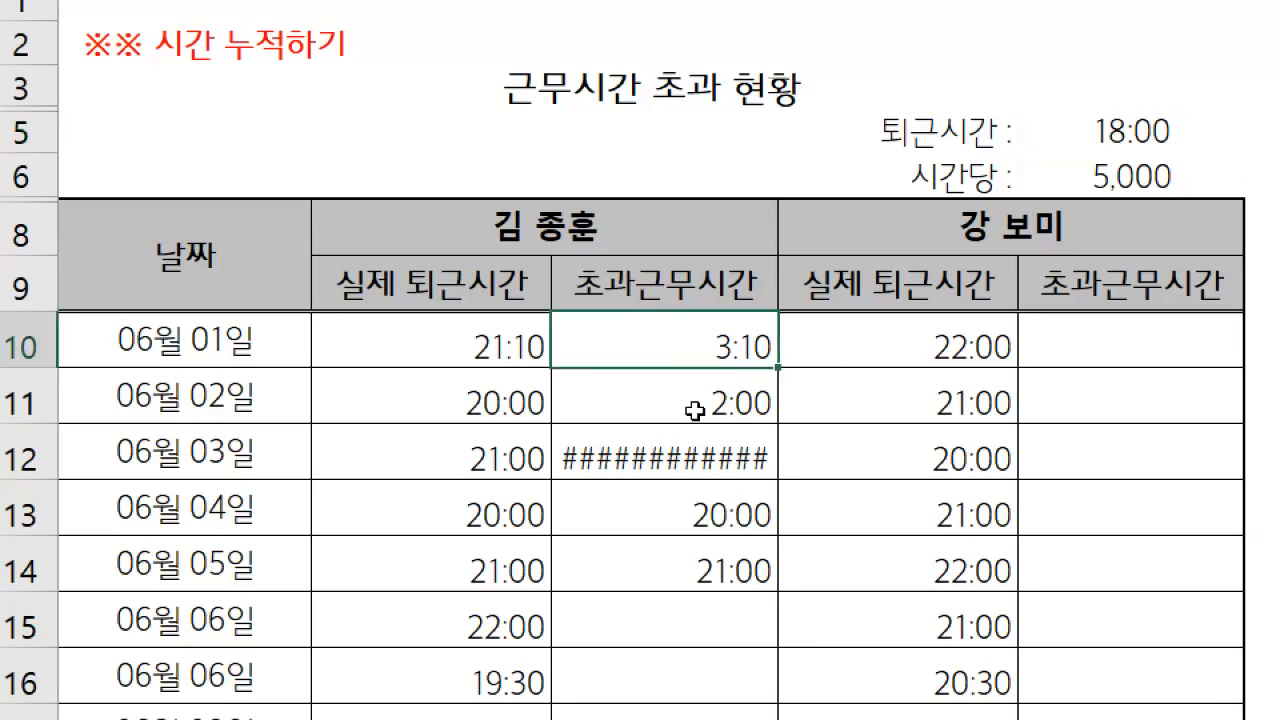
{"action": "key", "text": "F2"}
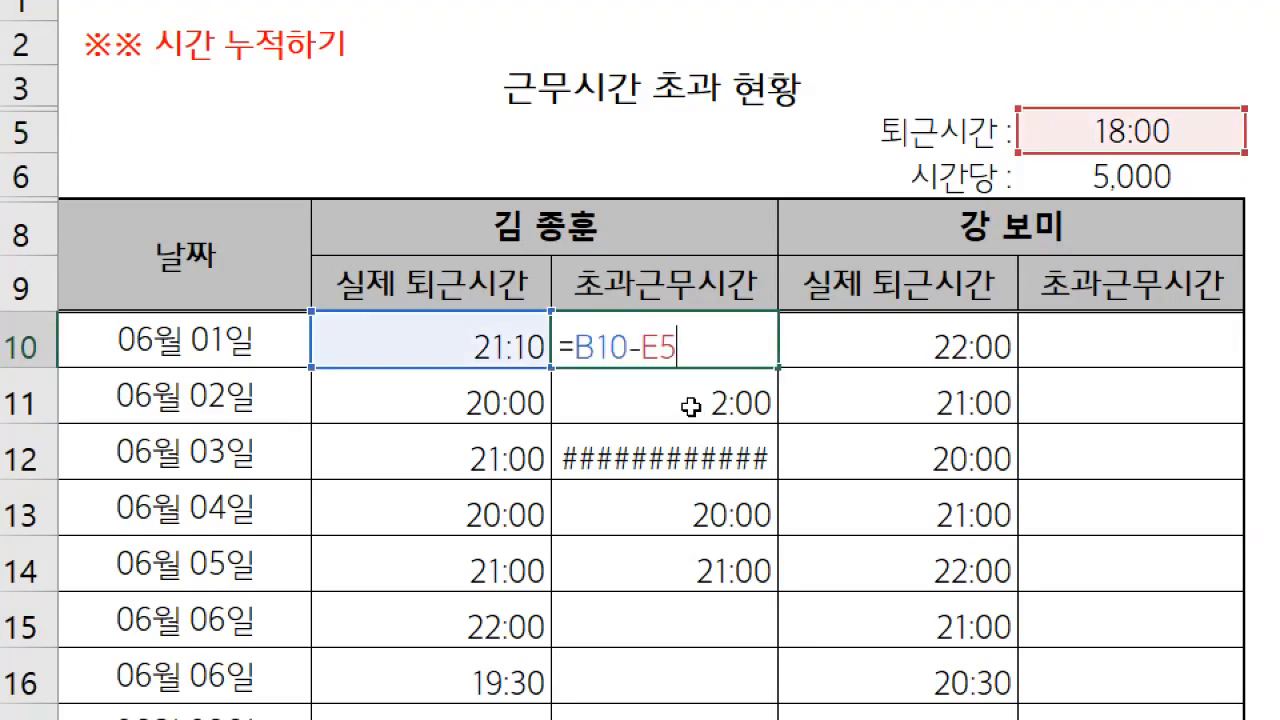
{"action": "key", "text": "Return"}
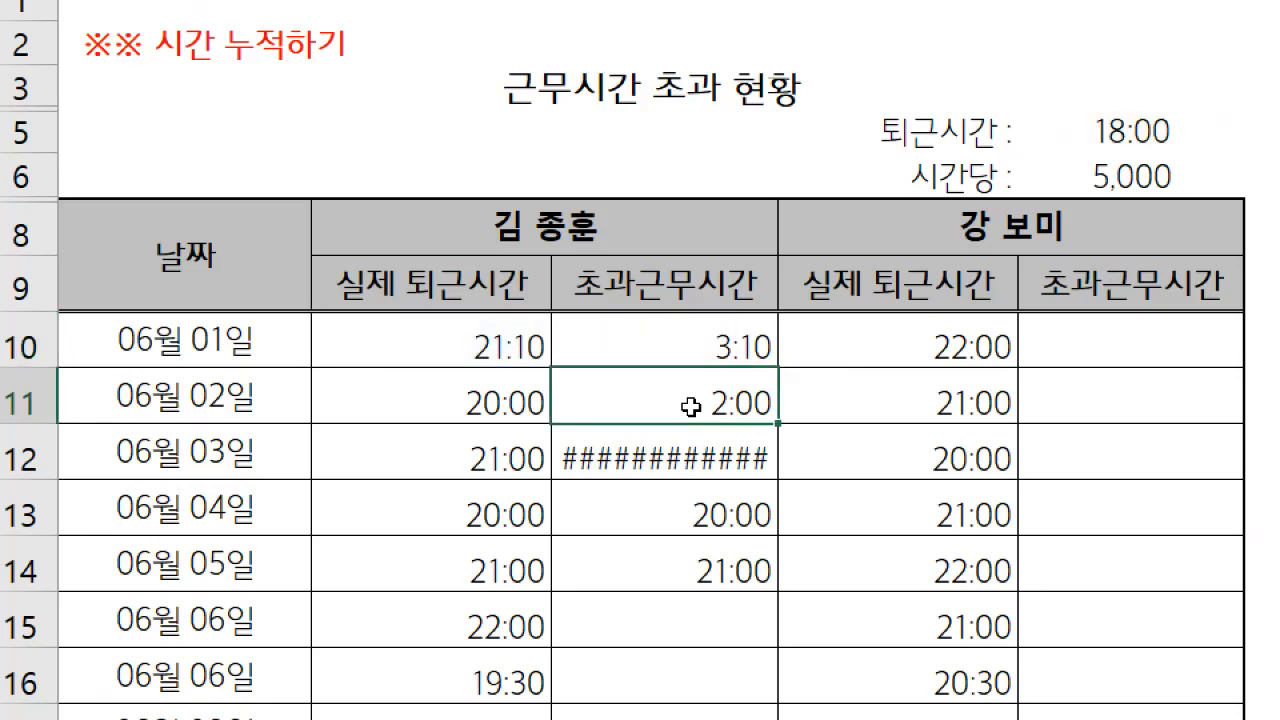
{"action": "key", "text": "F2"}
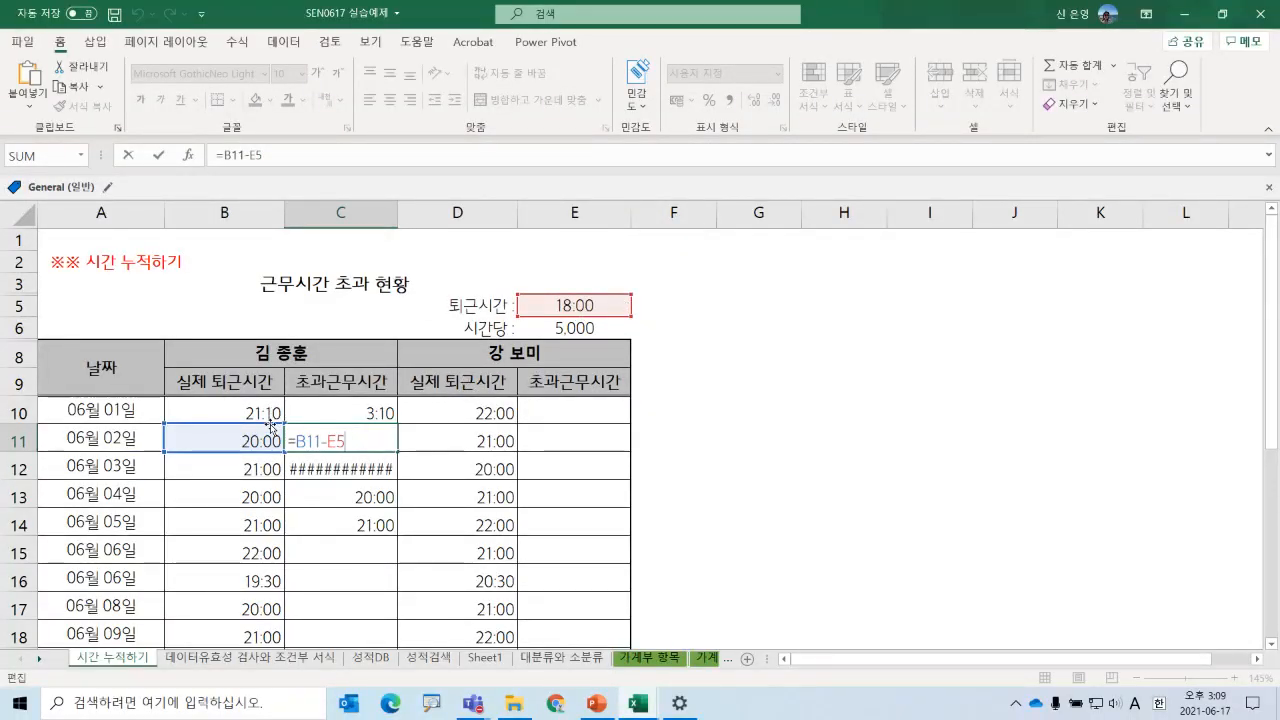
{"action": "key", "text": "Return"}
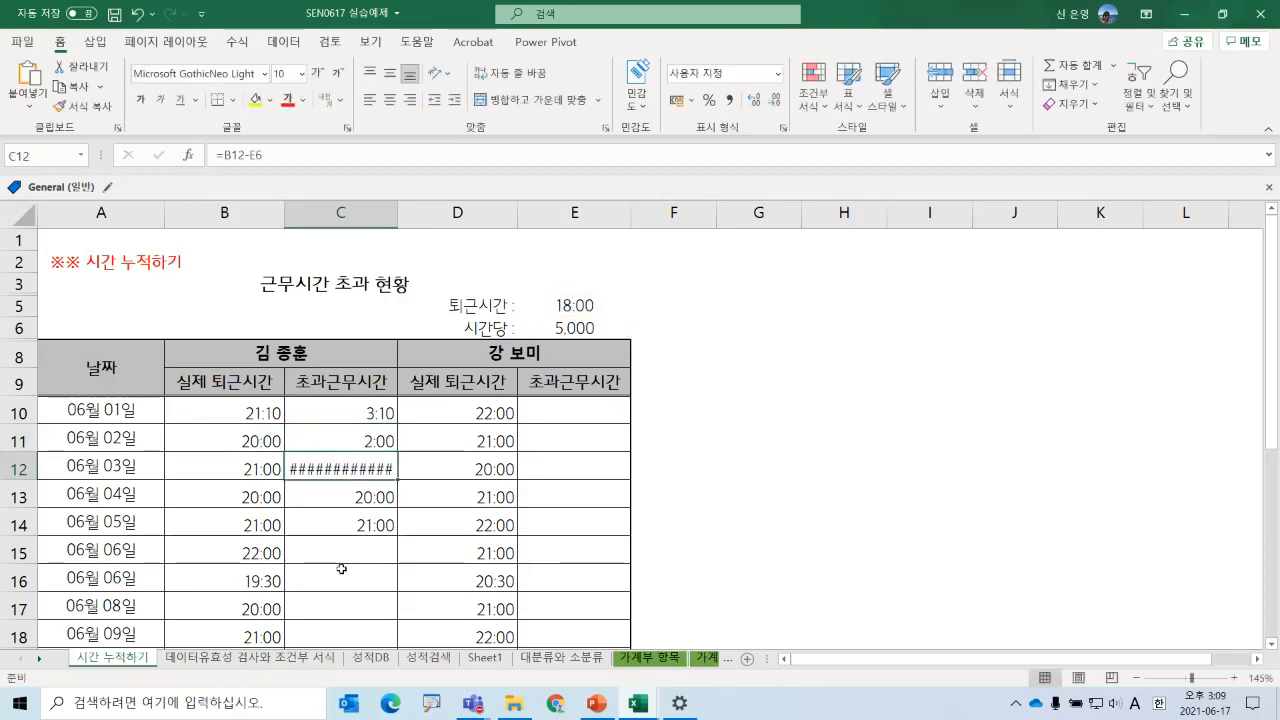
- Make the 퇴근시간 reference absolute in the 06월 01일 overtime formula in C10, giving =B10-$E$5
{"action": "left_click", "coordinate": [332, 410]}
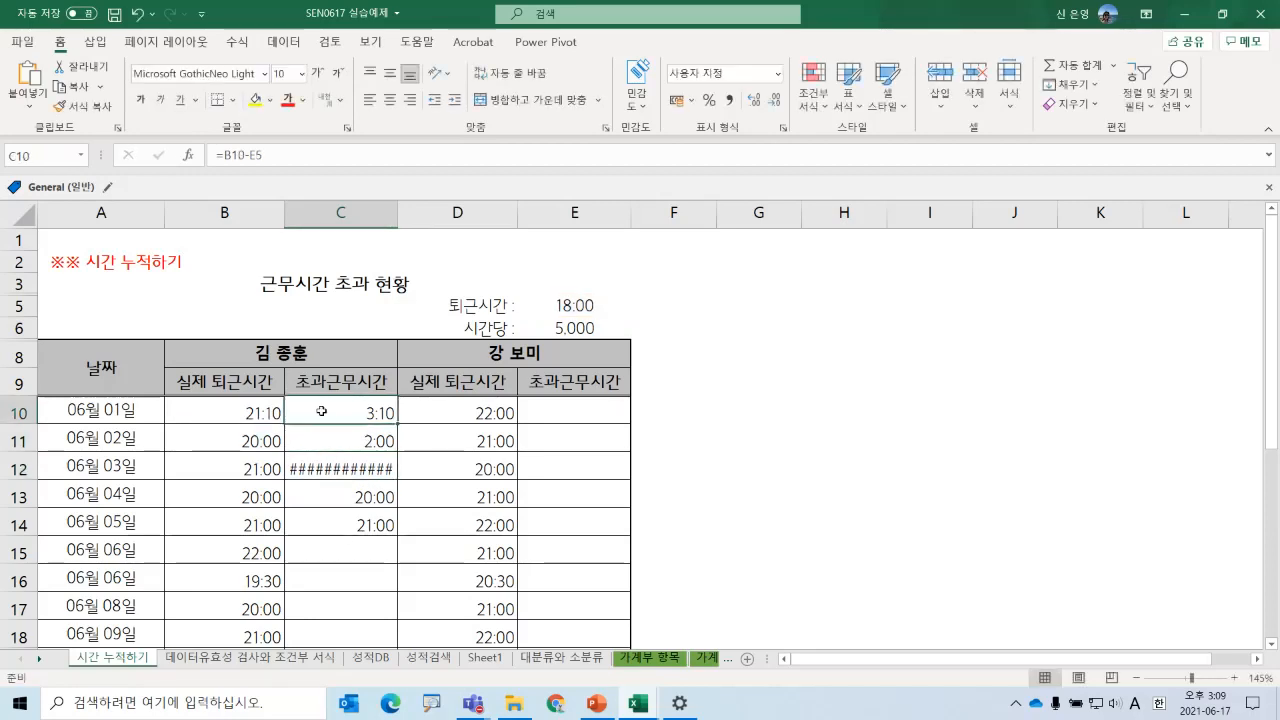
{"action": "scroll", "coordinate": [234, 406], "scroll_direction": "up", "scroll_amount": 3, "text": "ctrl"}
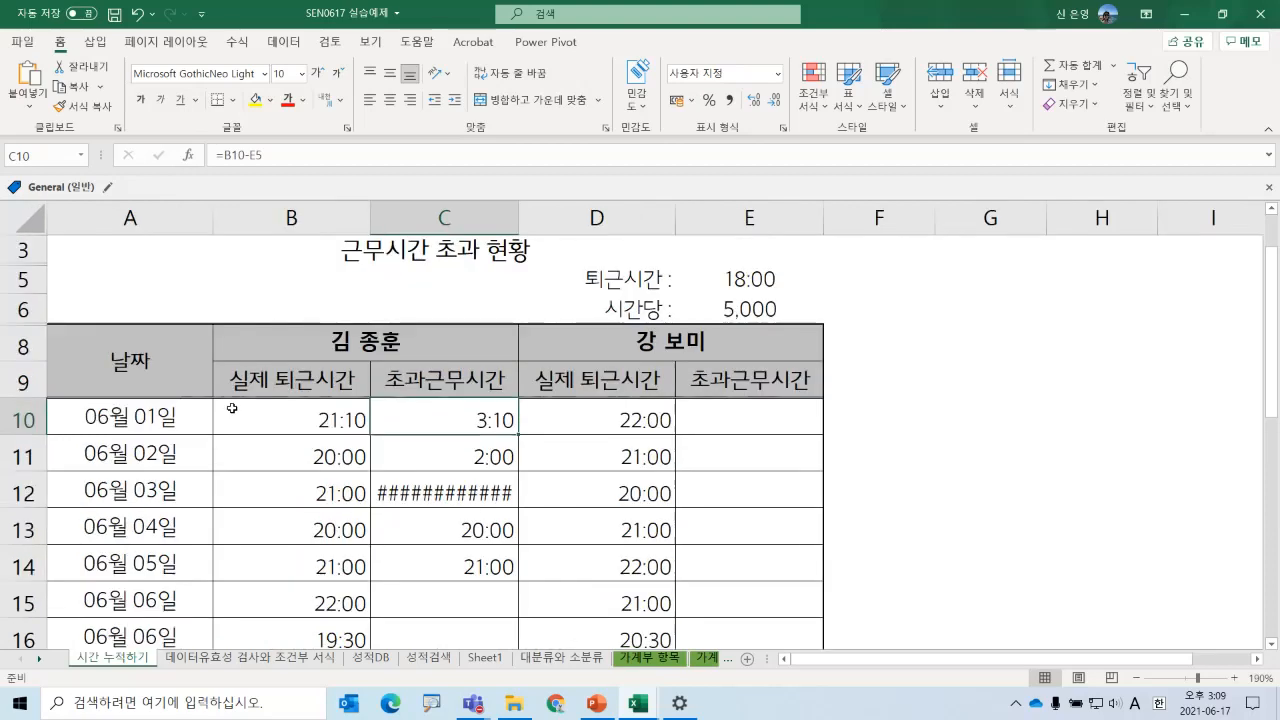
{"action": "key", "text": "F2"}
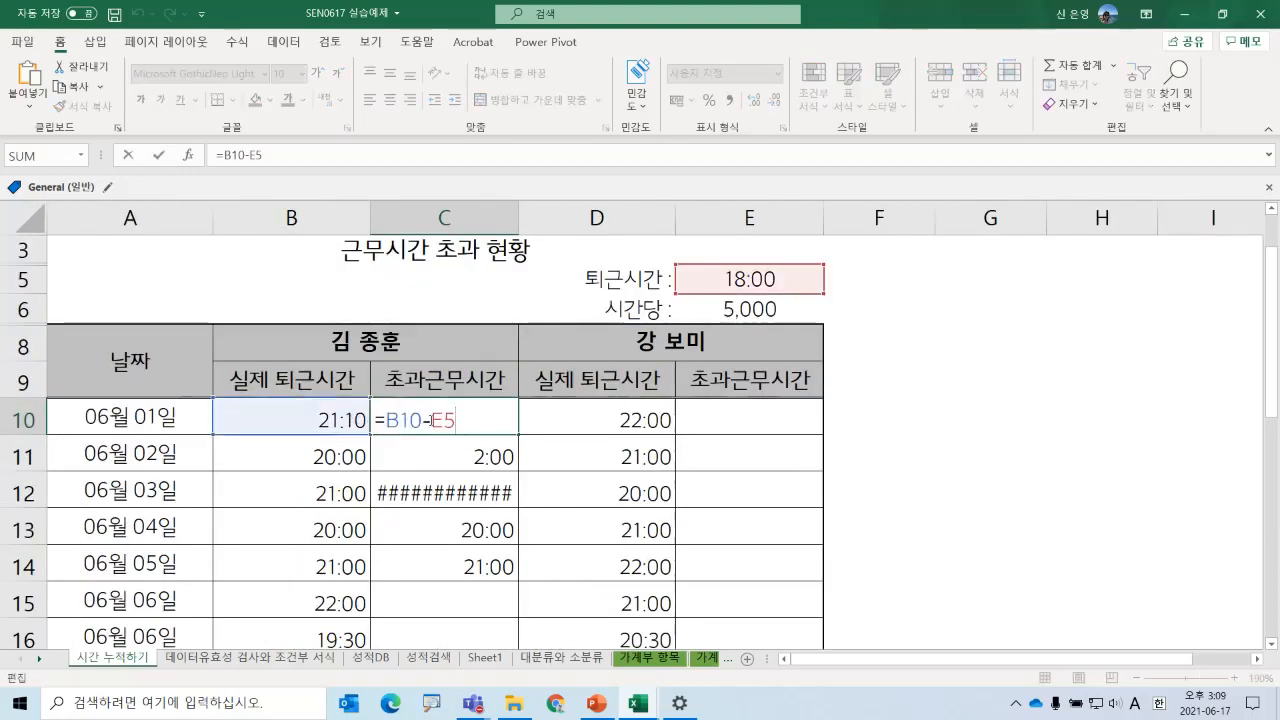
{"action": "left_click_drag", "start_coordinate": [431, 420], "coordinate": [458, 421]}
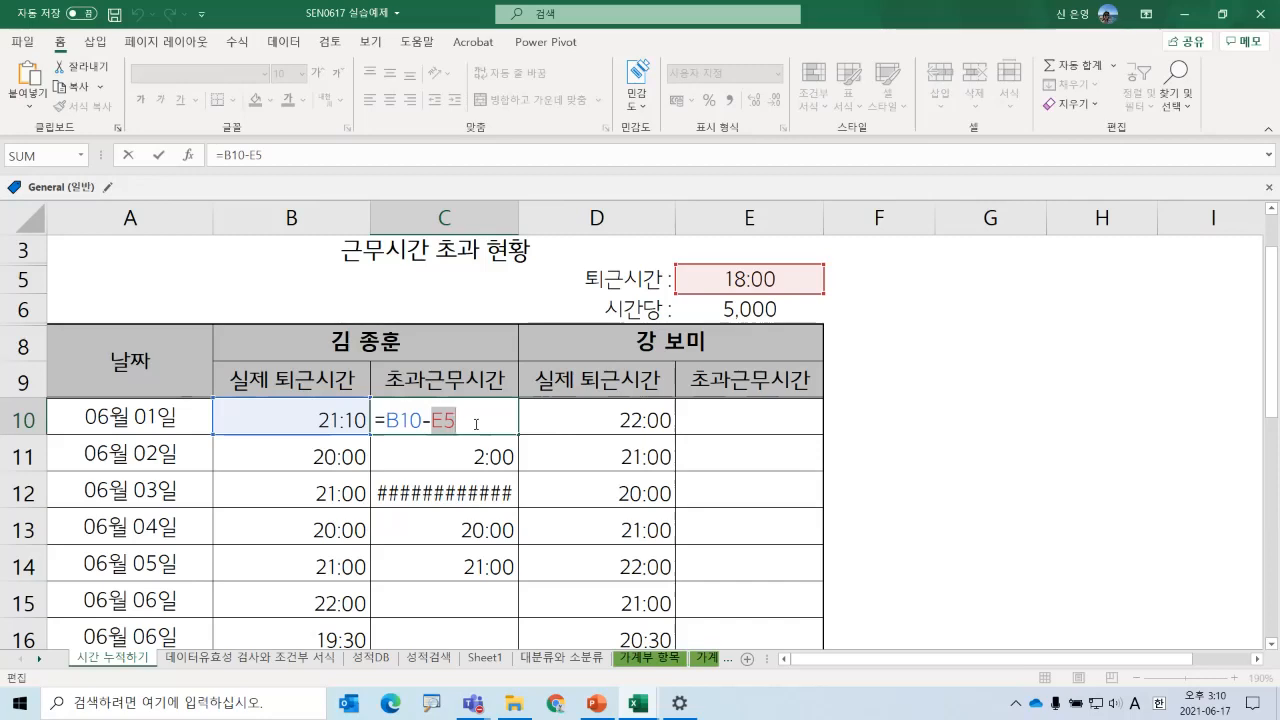
{"action": "key", "text": "F4"}
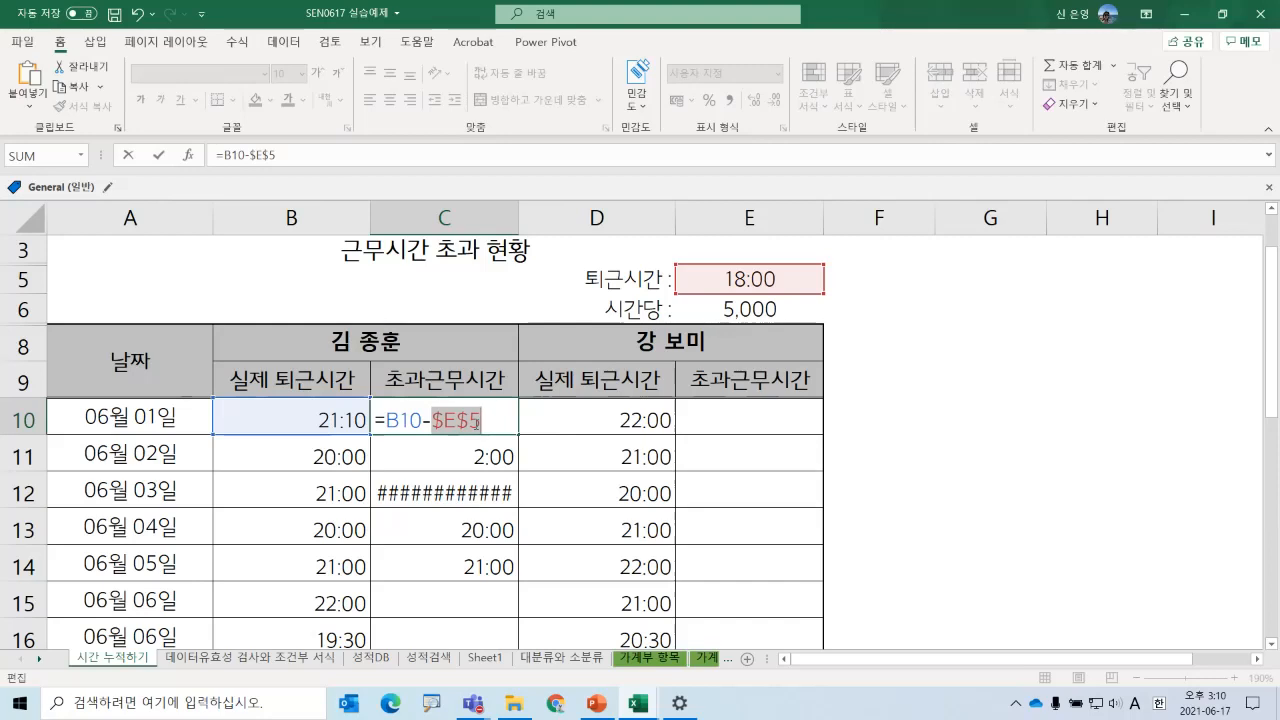
{"action": "key", "text": "F4"}
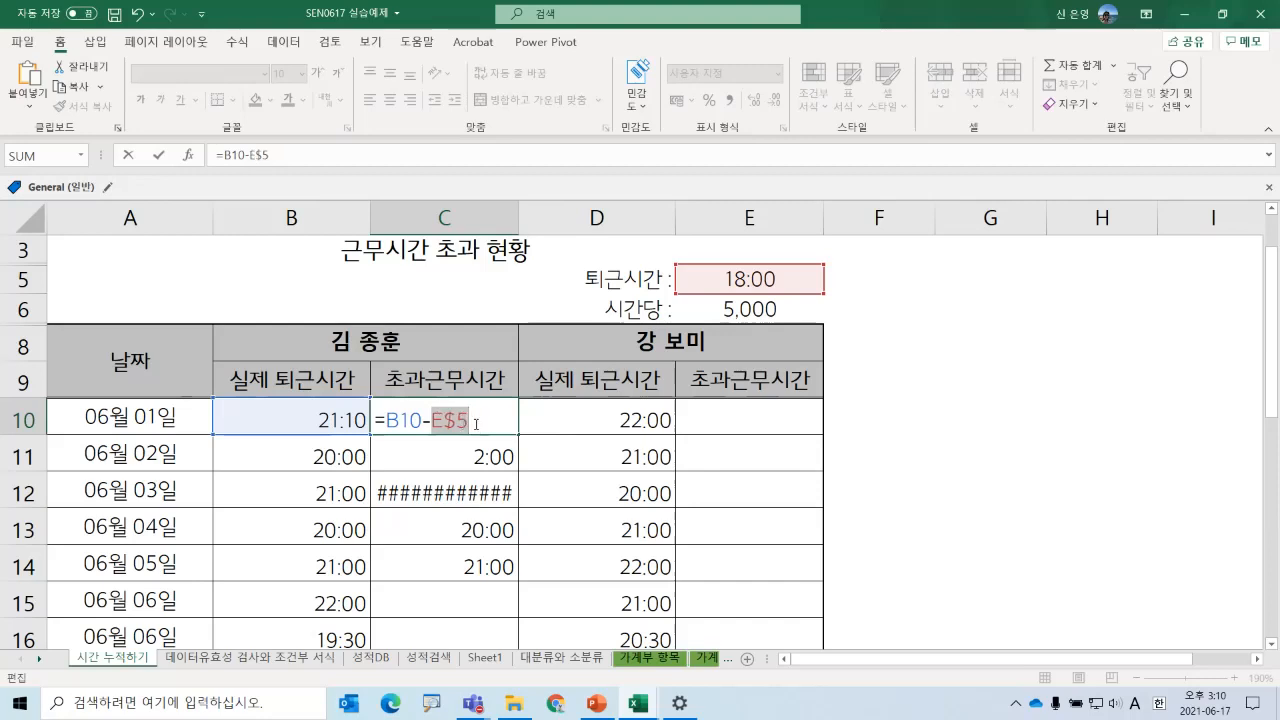
{"action": "key", "text": "F4"}
{"action": "key", "text": "F4"}
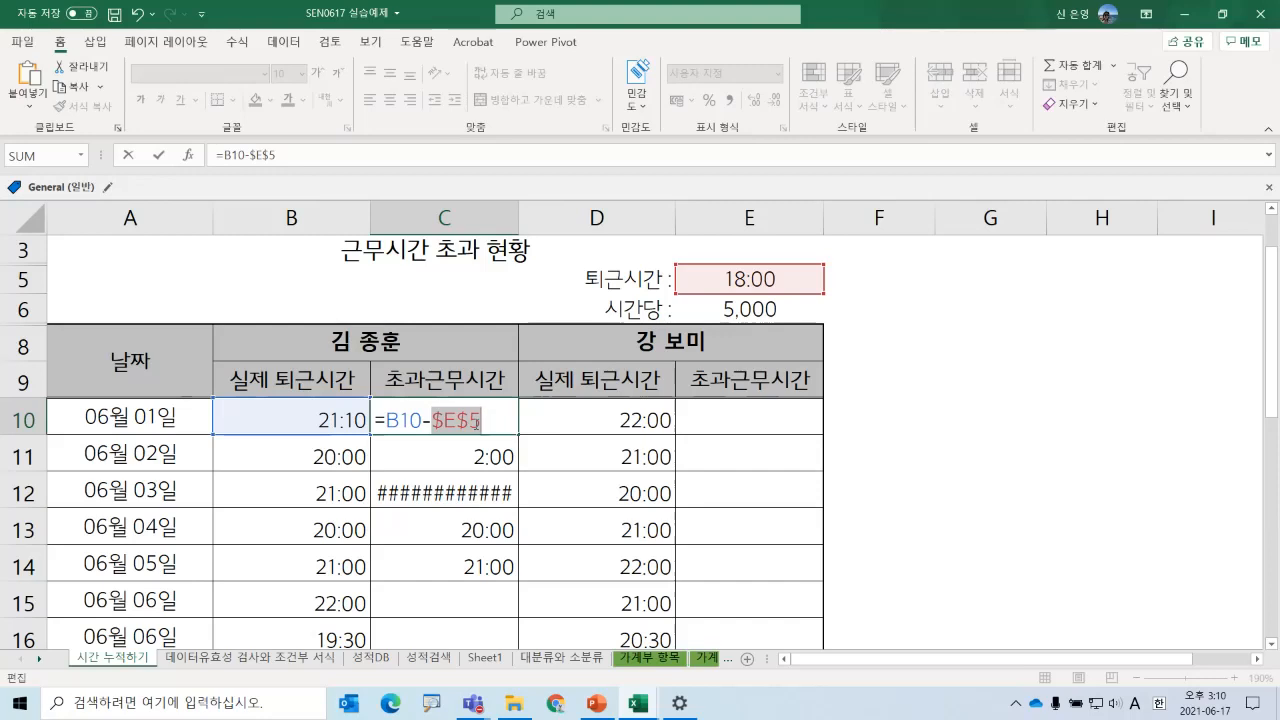
{"action": "key", "text": "Return"}
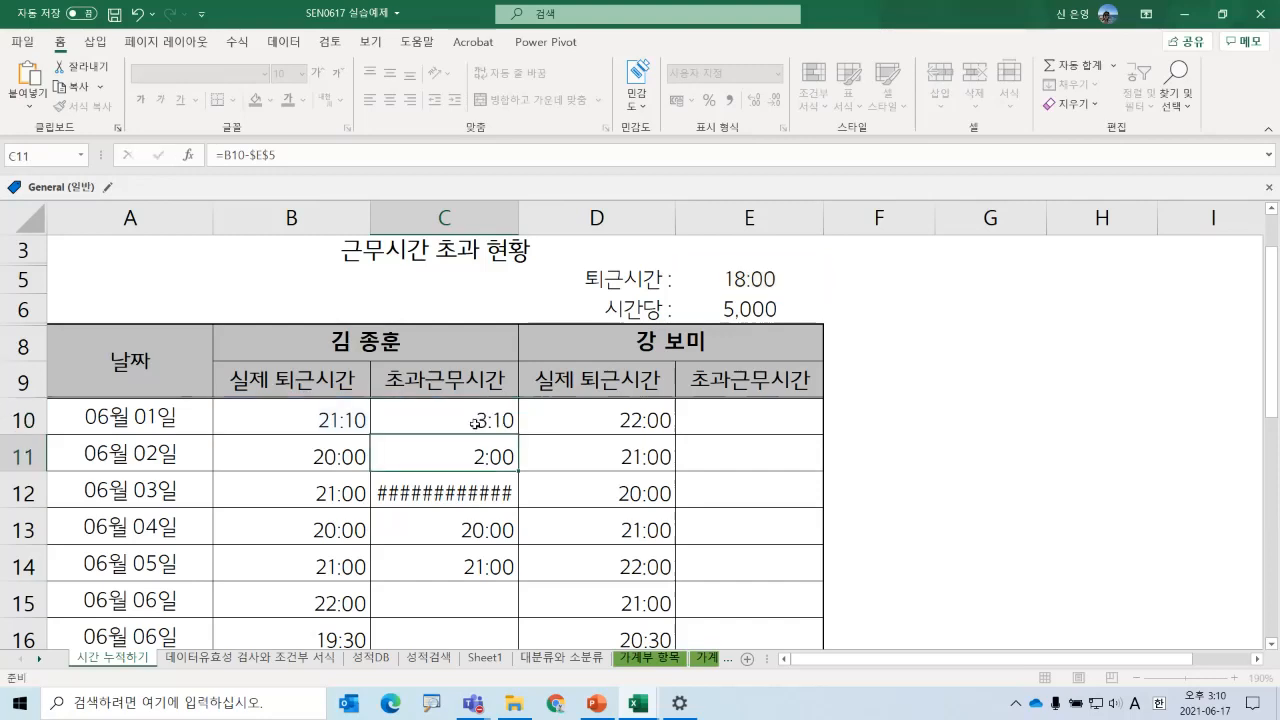
- Fill the overtime formula from C10 down through the 06월 15일 row in C24
{"action": "left_click", "coordinate": [475, 423]}
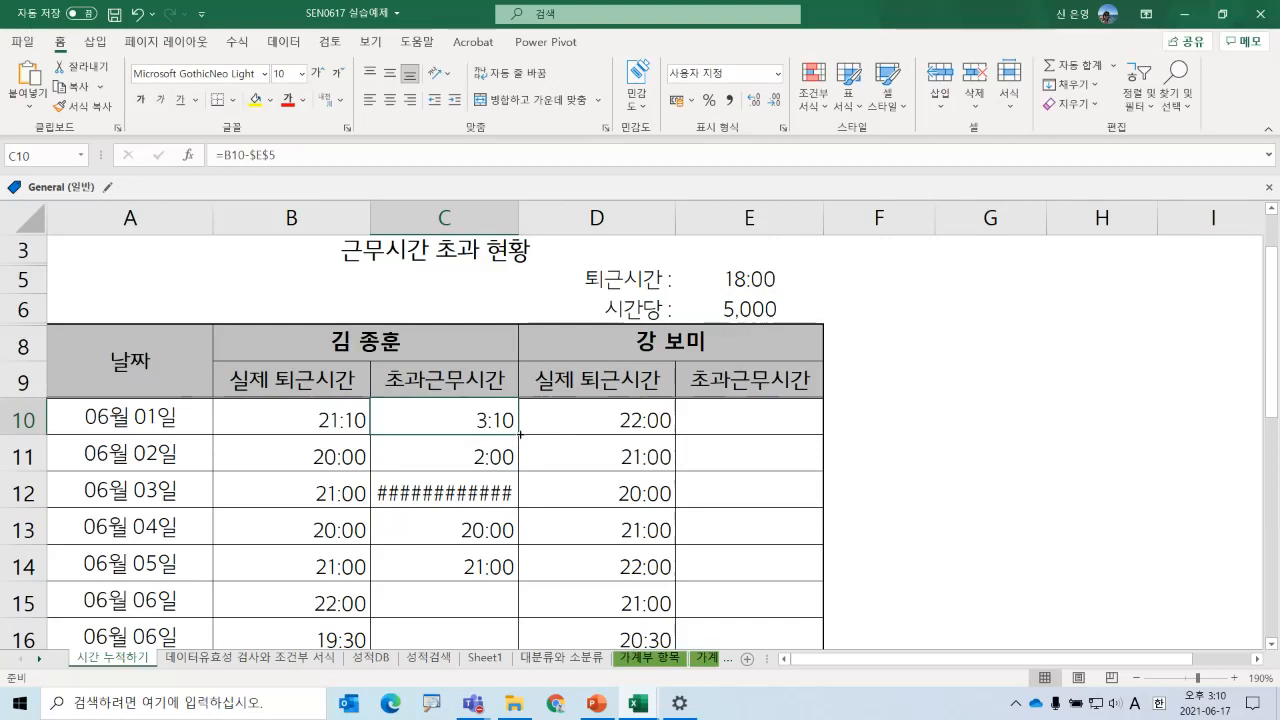
{"action": "left_click_drag", "start_coordinate": [520, 434], "coordinate": [516, 586]}
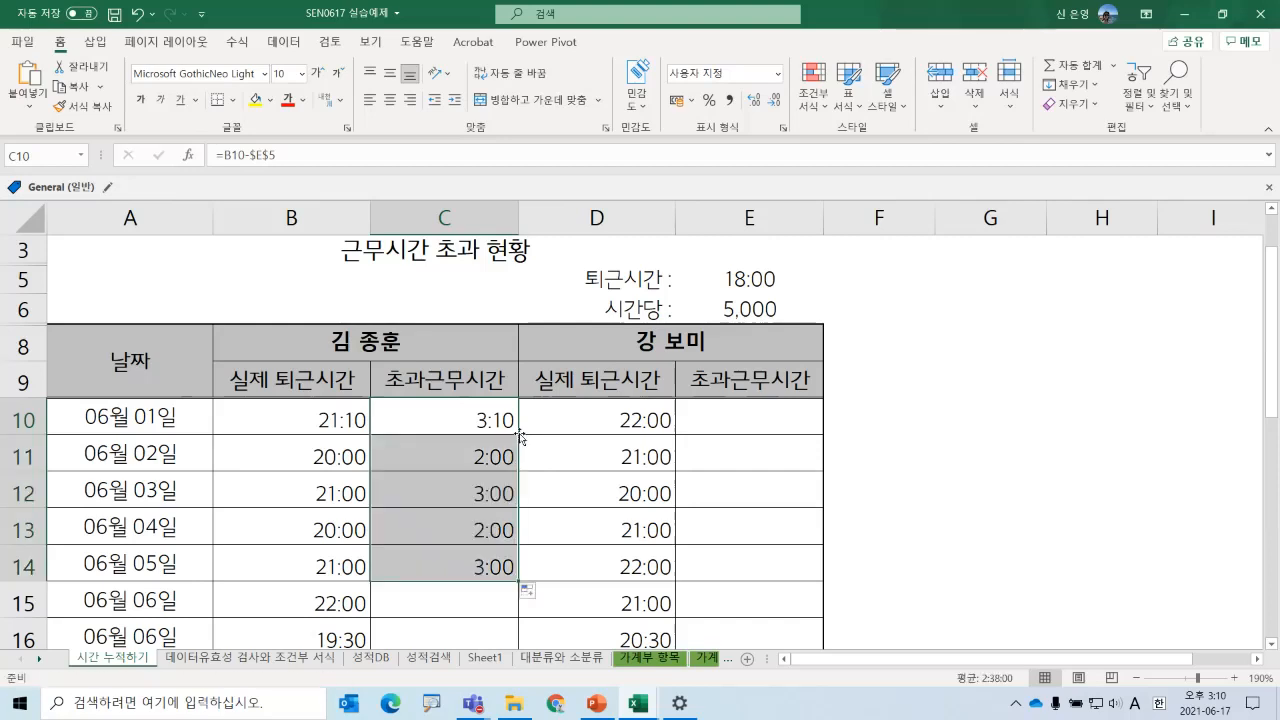
{"action": "double_click", "coordinate": [517, 585]}
{"action": "scroll", "coordinate": [577, 579], "scroll_direction": "down", "scroll_amount": 5}
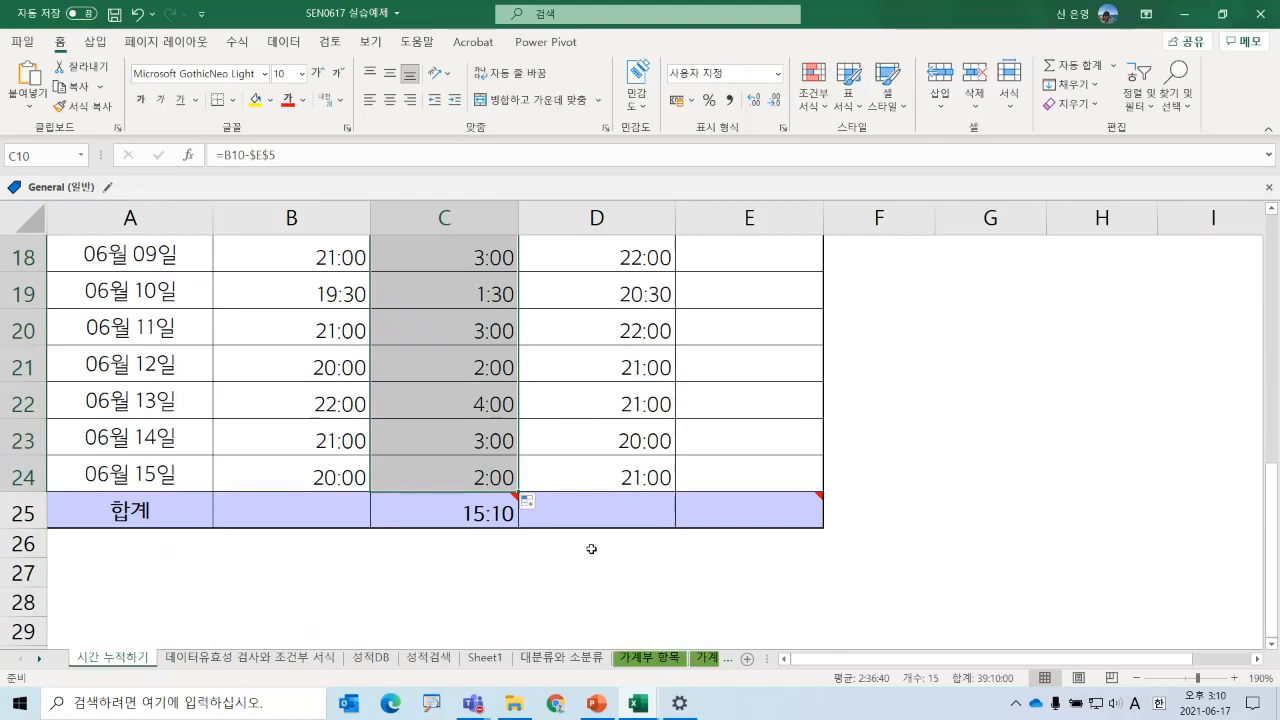
- Check which cells the 06월 15일 overtime formula in C24 references, including the 퇴근시간 cell
{"action": "left_click", "coordinate": [472, 470]}
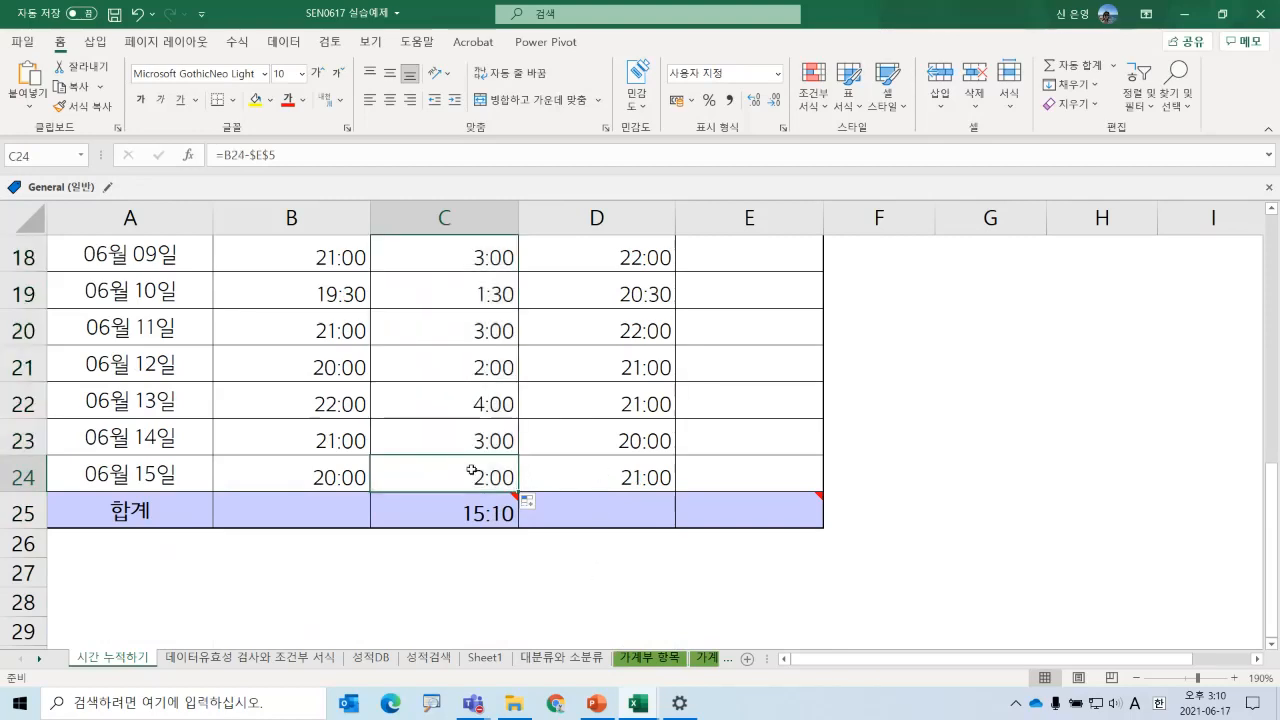
{"action": "double_click", "coordinate": [472, 470]}
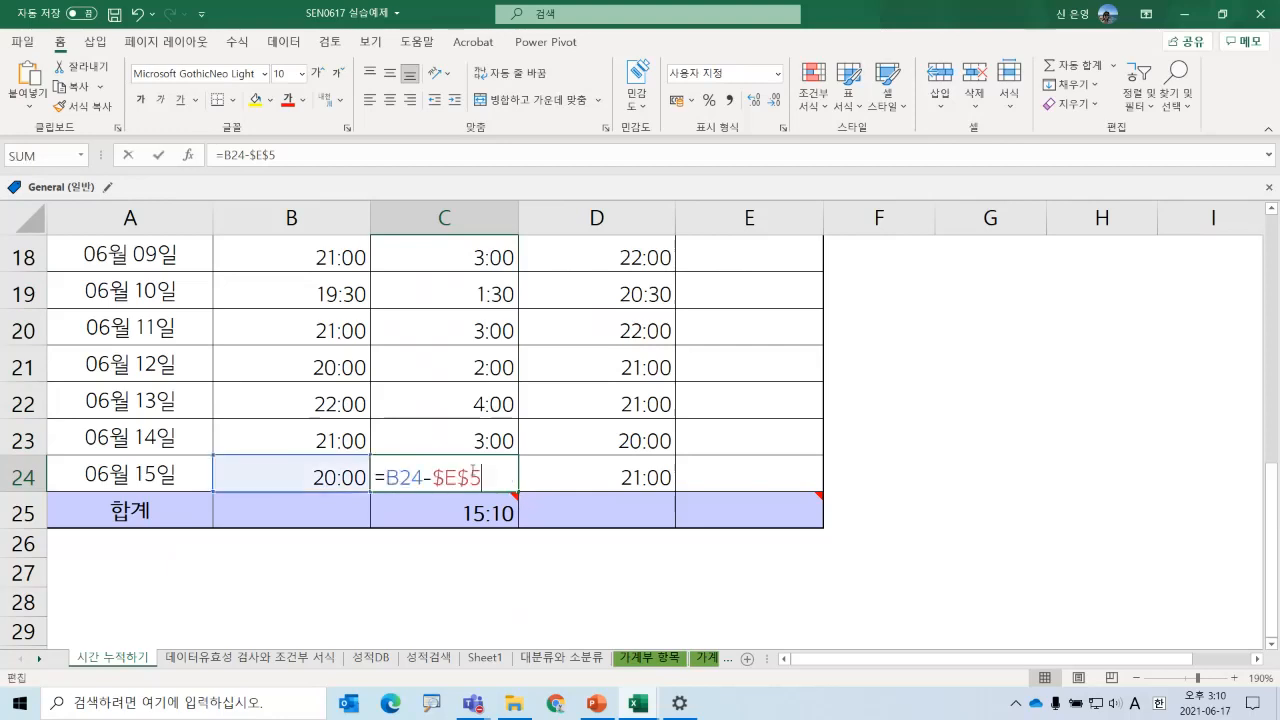
{"action": "mouse_move", "coordinate": [476, 500]}
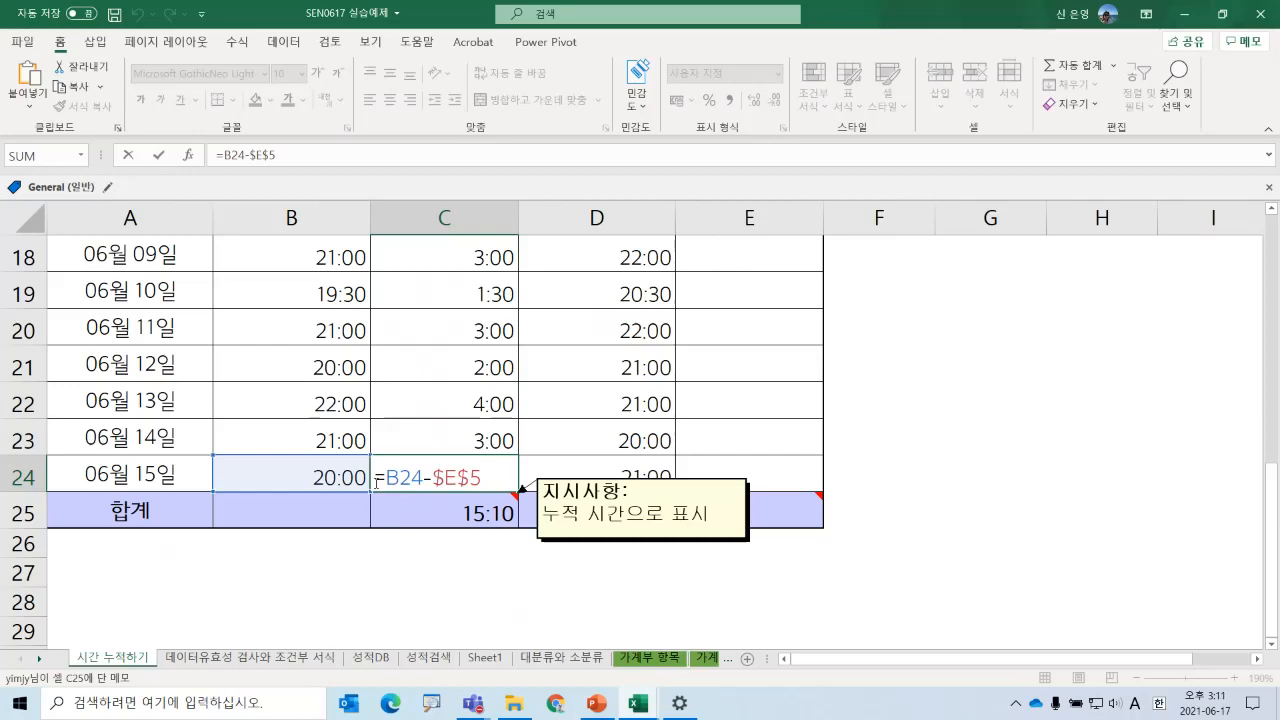
{"action": "mouse_move", "coordinate": [424, 496]}
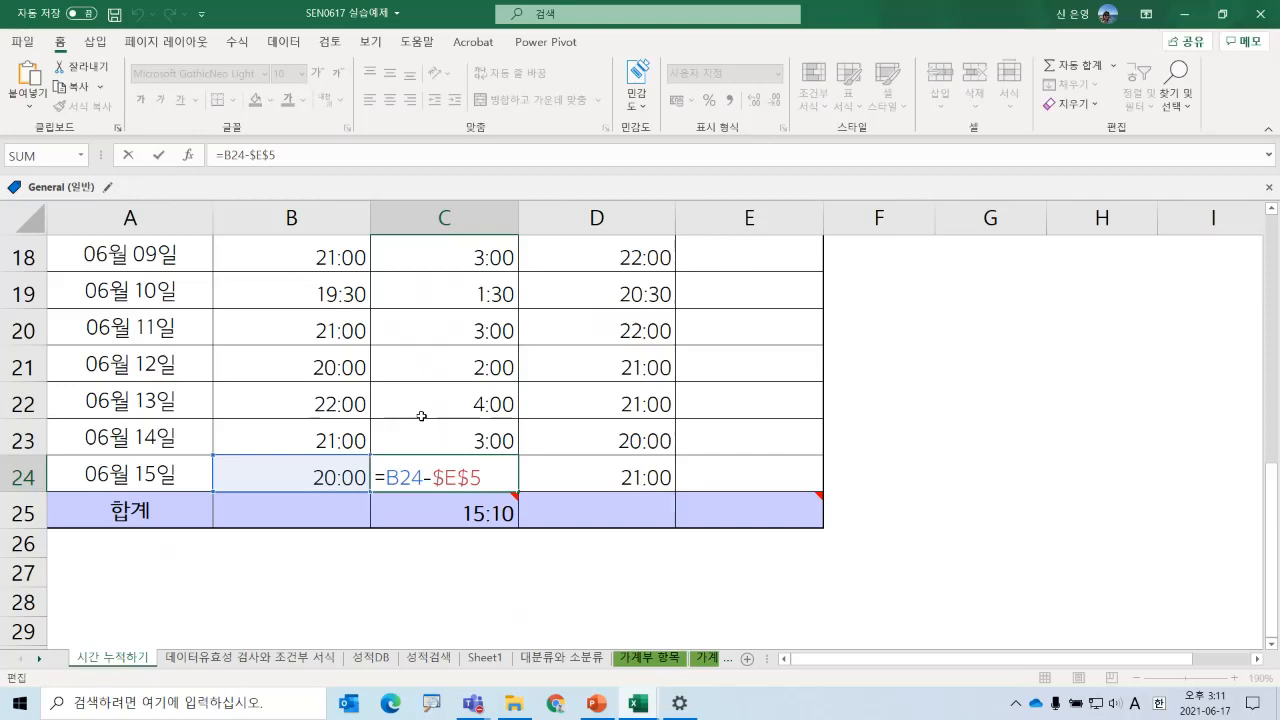
{"action": "key", "text": "Return"}
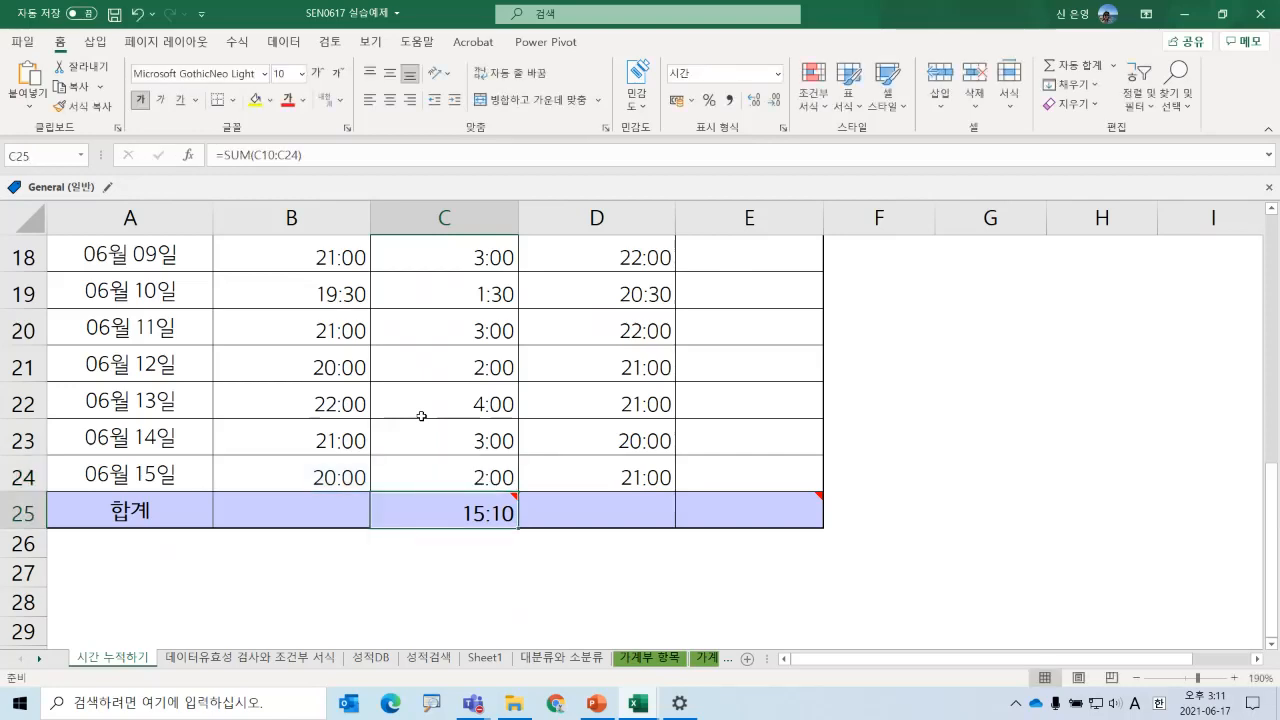
- Enter =D10-$E$5 in E10 as the second employee's 06월 01일 overtime formula, with an absolute 퇴근시간 reference
{"action": "scroll", "coordinate": [423, 410], "scroll_direction": "up", "scroll_amount": 5}
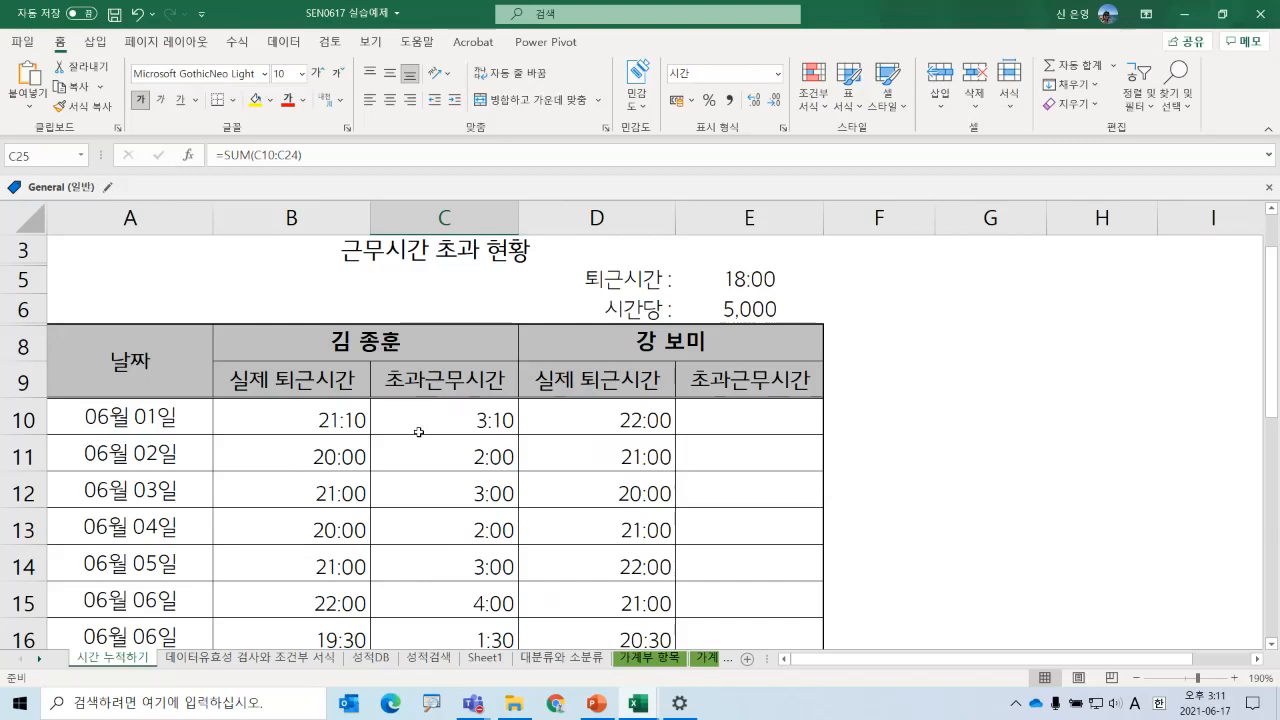
{"action": "left_click", "coordinate": [720, 414]}
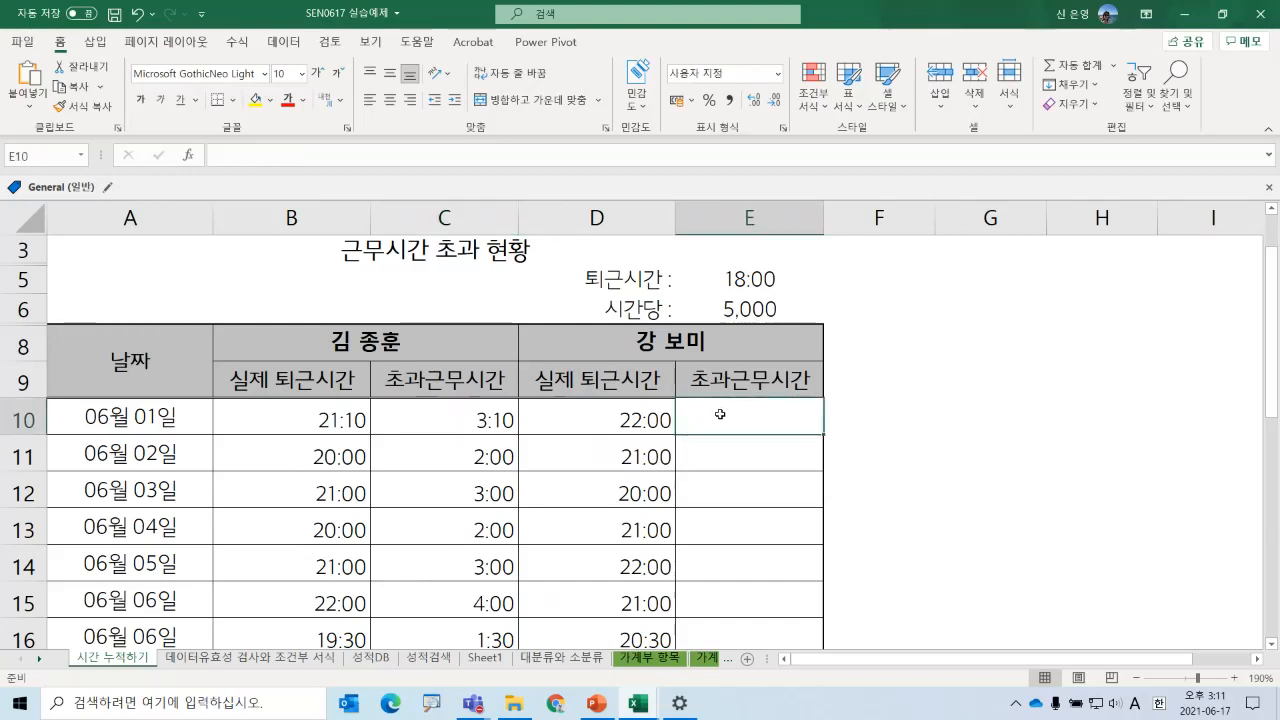
{"action": "type", "text": "="}
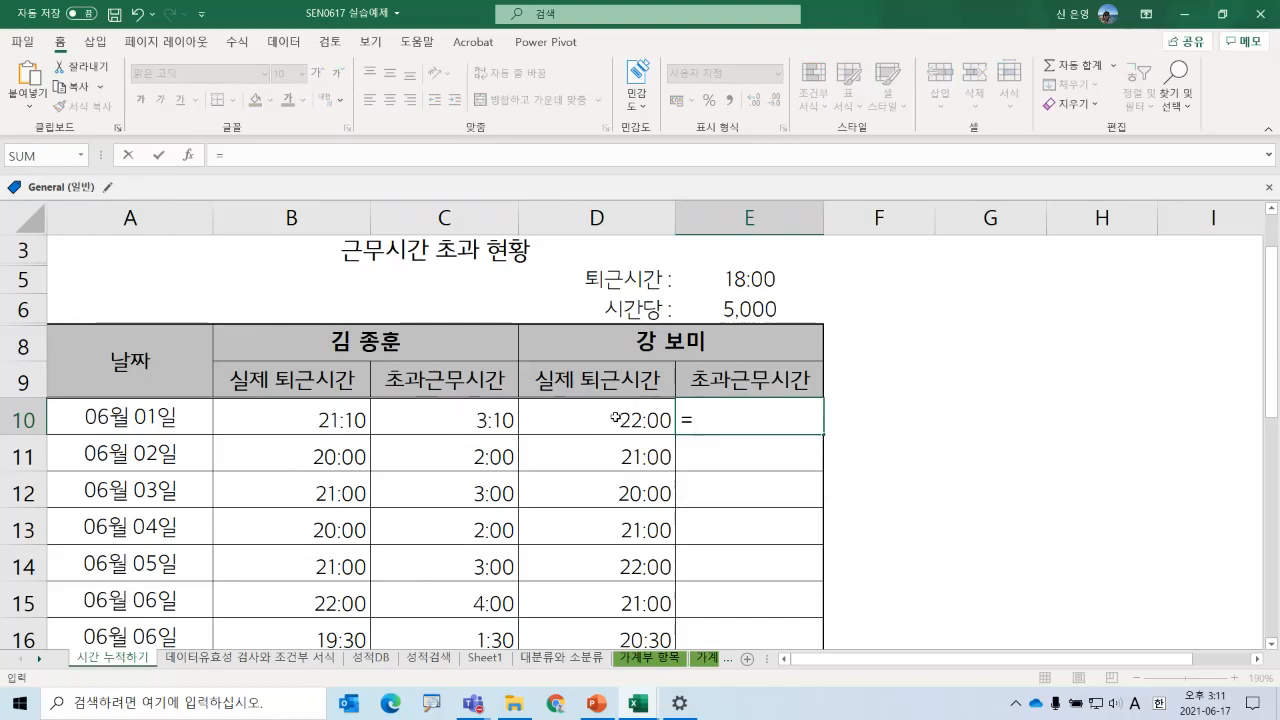
{"action": "left_click", "coordinate": [613, 419]}
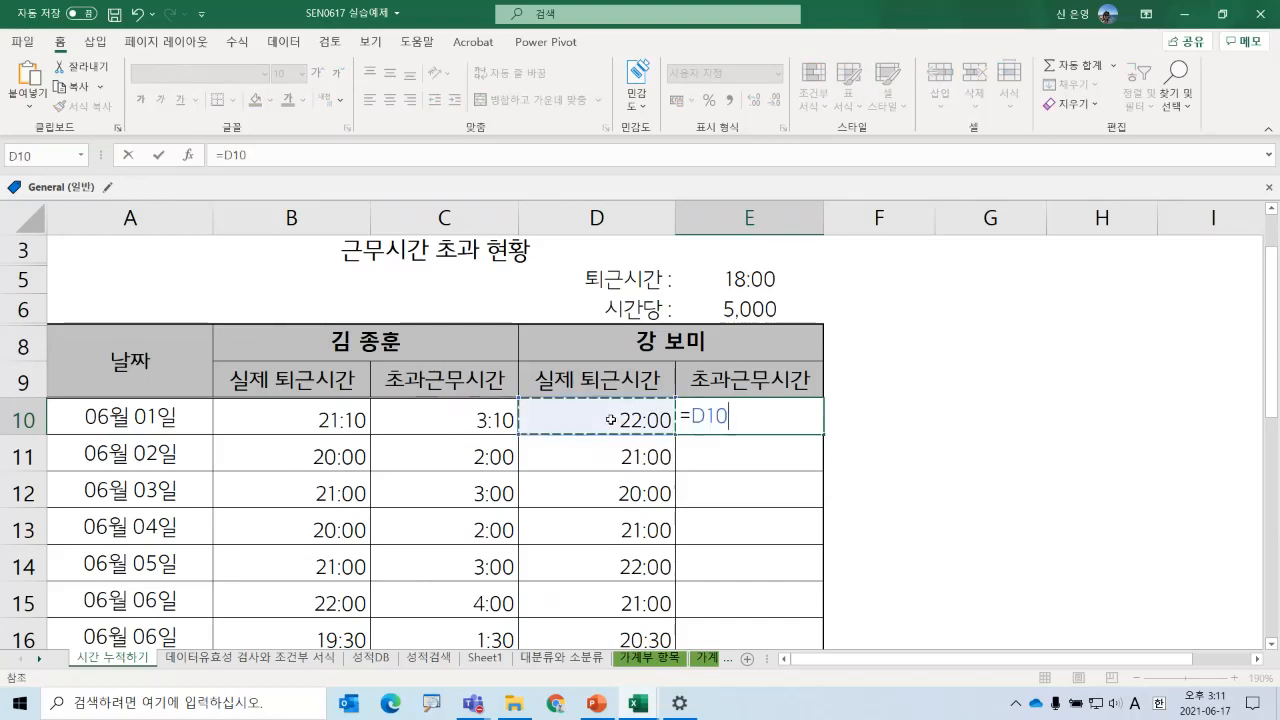
{"action": "type", "text": "-"}
{"action": "left_click", "coordinate": [728, 281]}
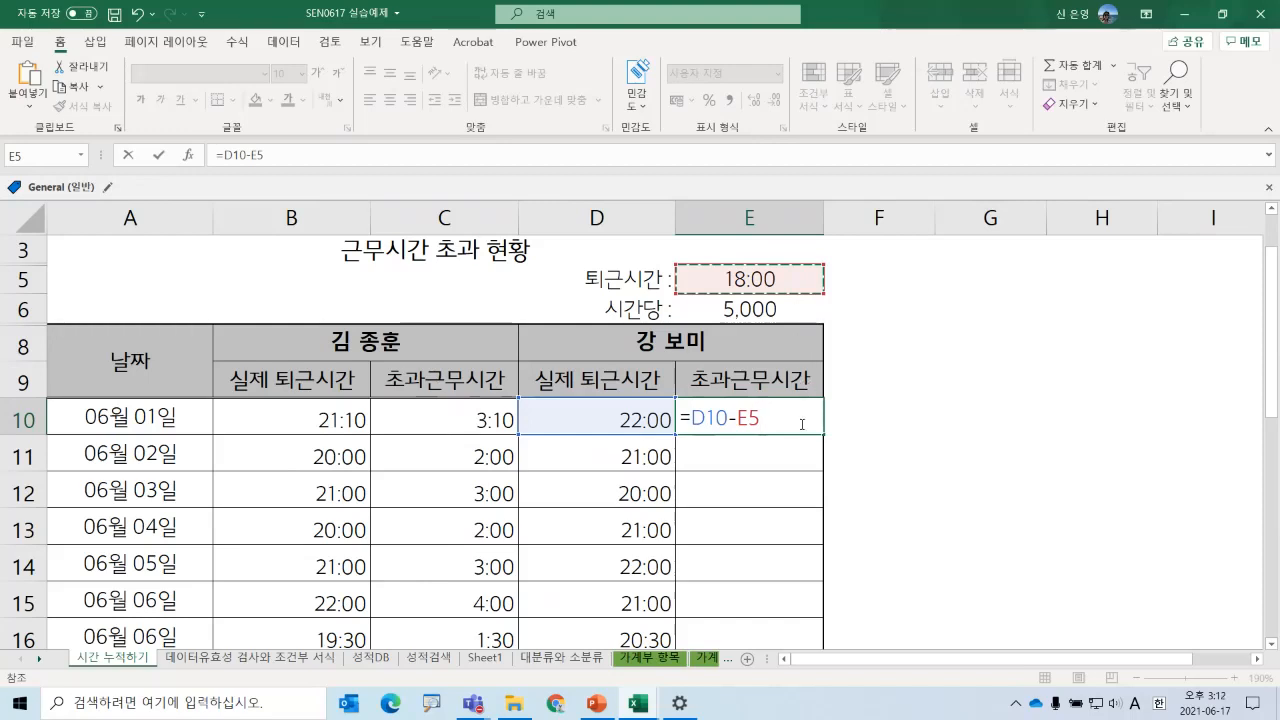
{"action": "key", "text": "F4"}
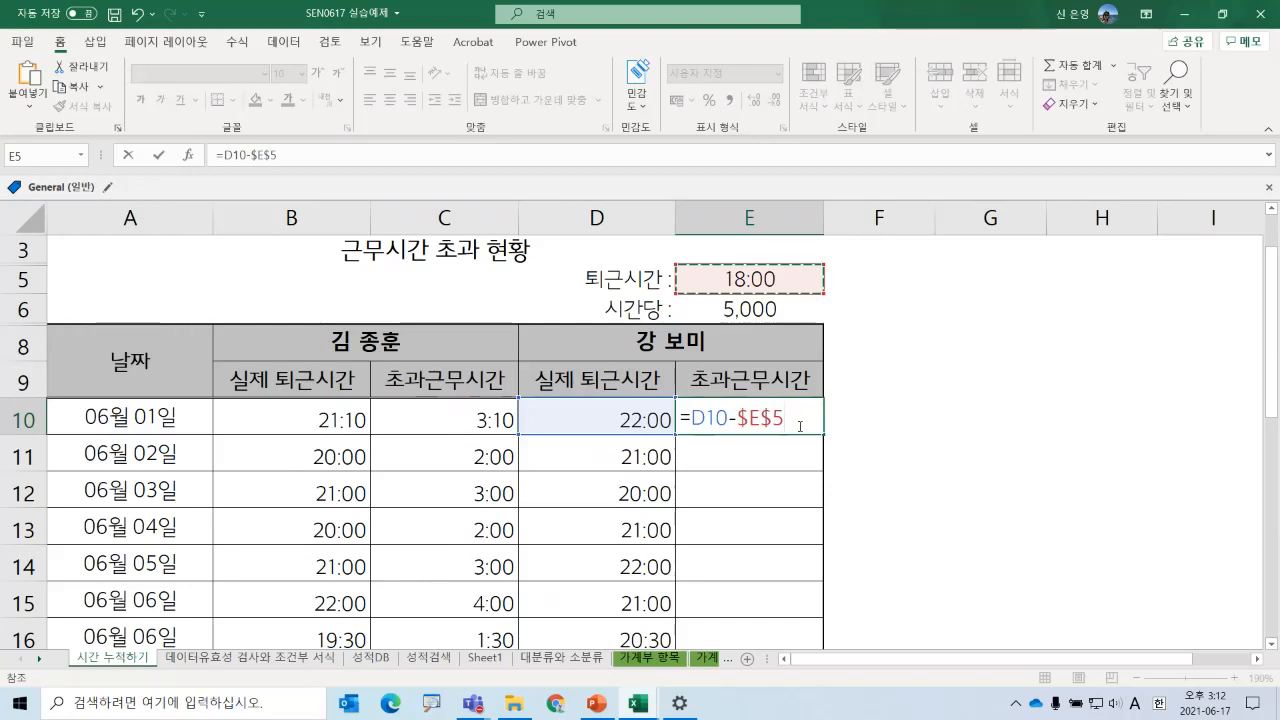
{"action": "key", "text": "Return"}
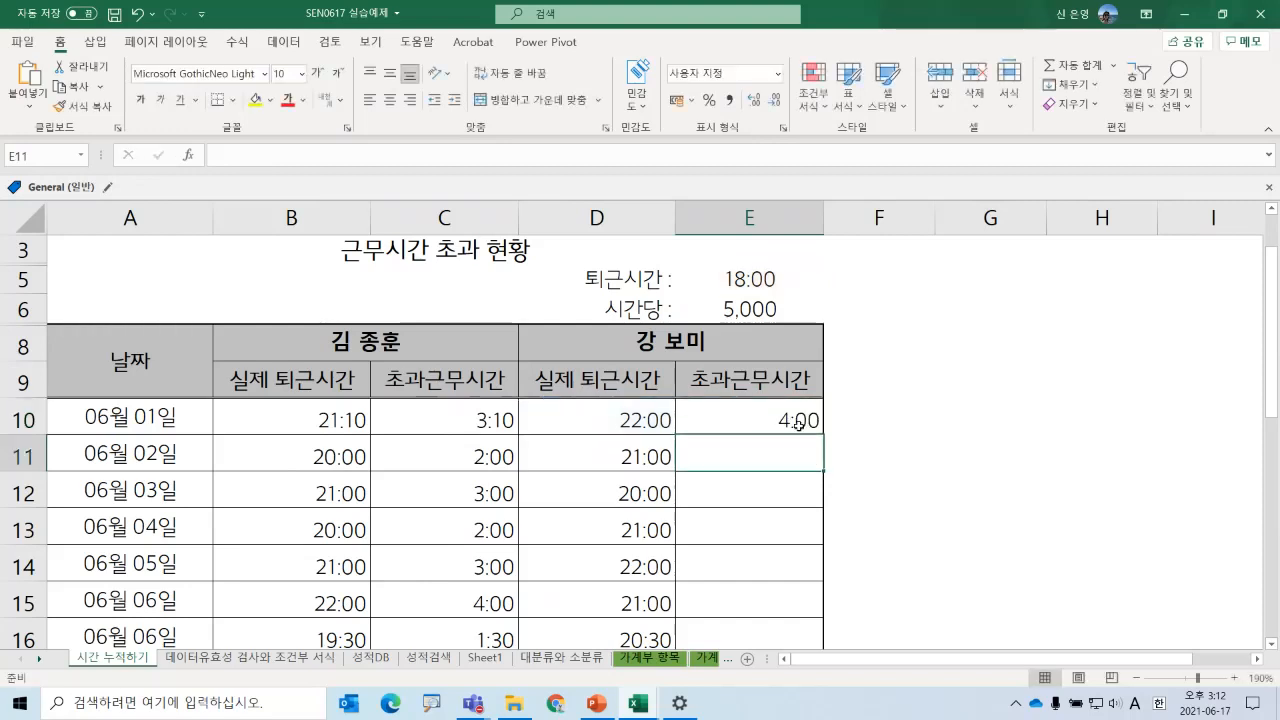
- Fill the second employee's overtime formula from E10 down through the 06월 15일 row in E24
{"action": "left_click", "coordinate": [792, 418]}
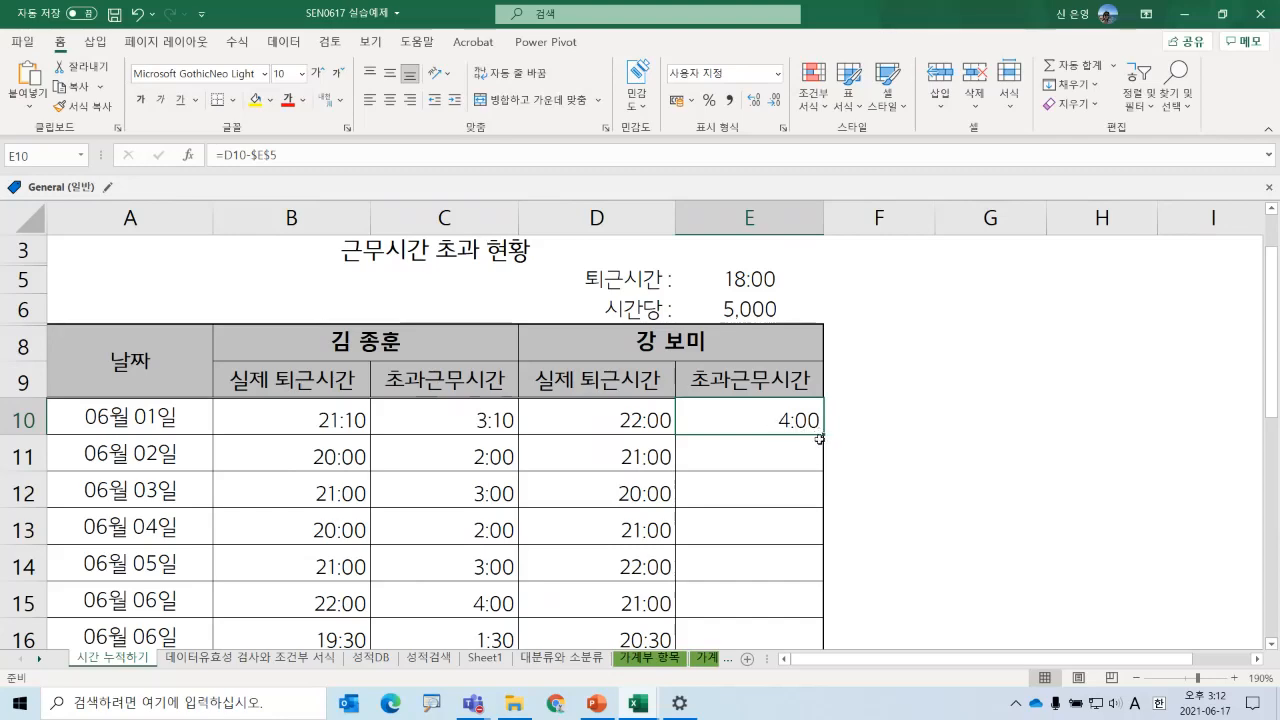
{"action": "scroll", "coordinate": [873, 449], "scroll_direction": "up", "scroll_amount": 1, "text": "ctrl"}
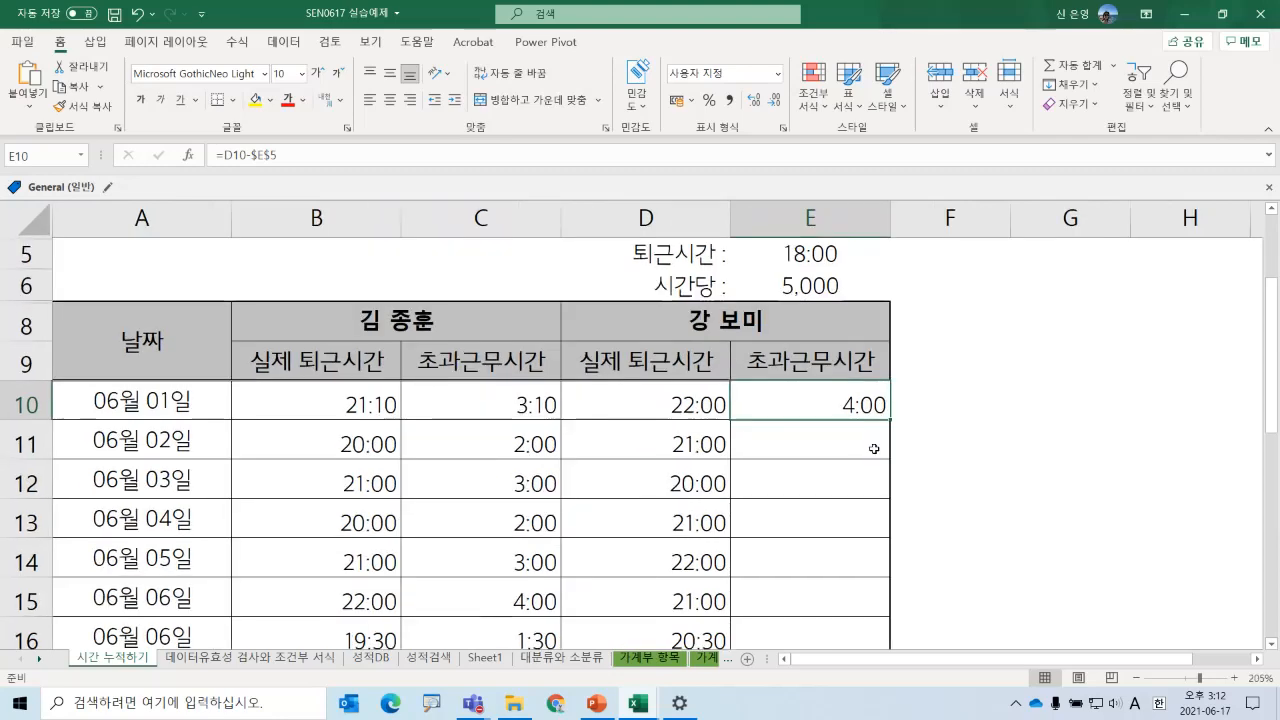
{"action": "scroll", "coordinate": [873, 449], "scroll_direction": "up", "scroll_amount": 1, "text": "ctrl"}
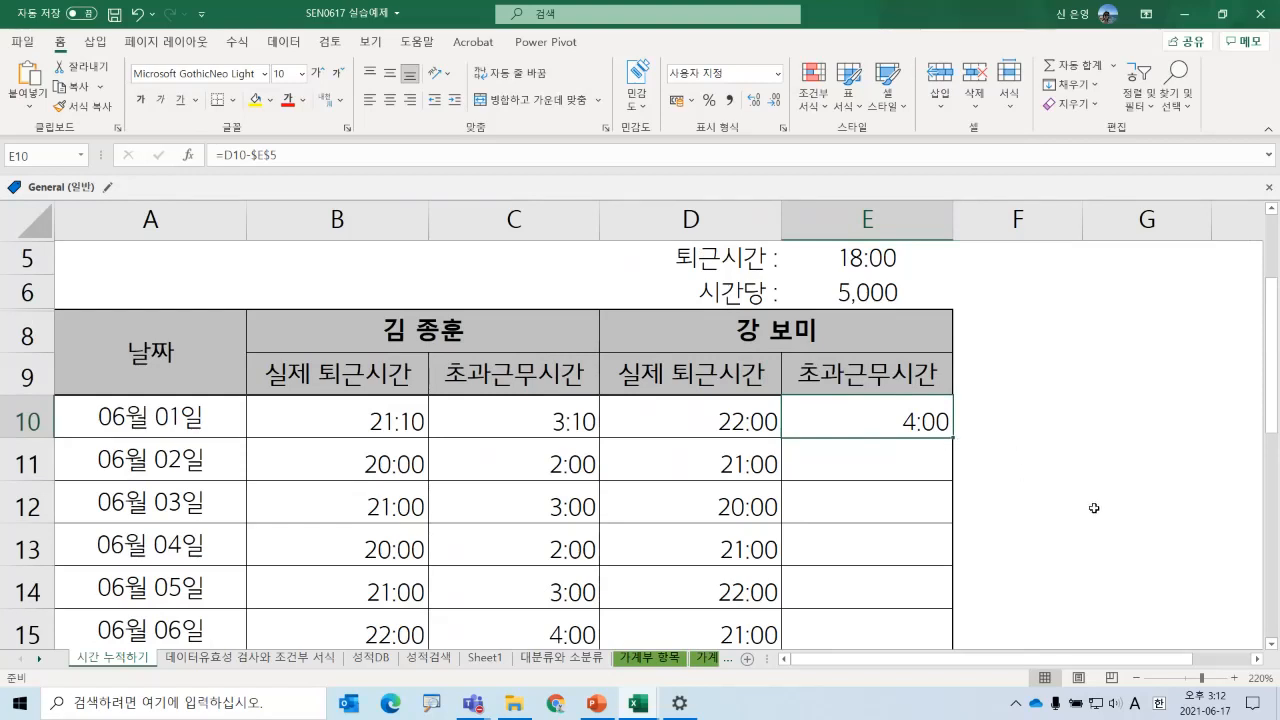
{"action": "double_click", "coordinate": [954, 438]}
{"action": "scroll", "coordinate": [1006, 457], "scroll_direction": "down", "scroll_amount": 5}
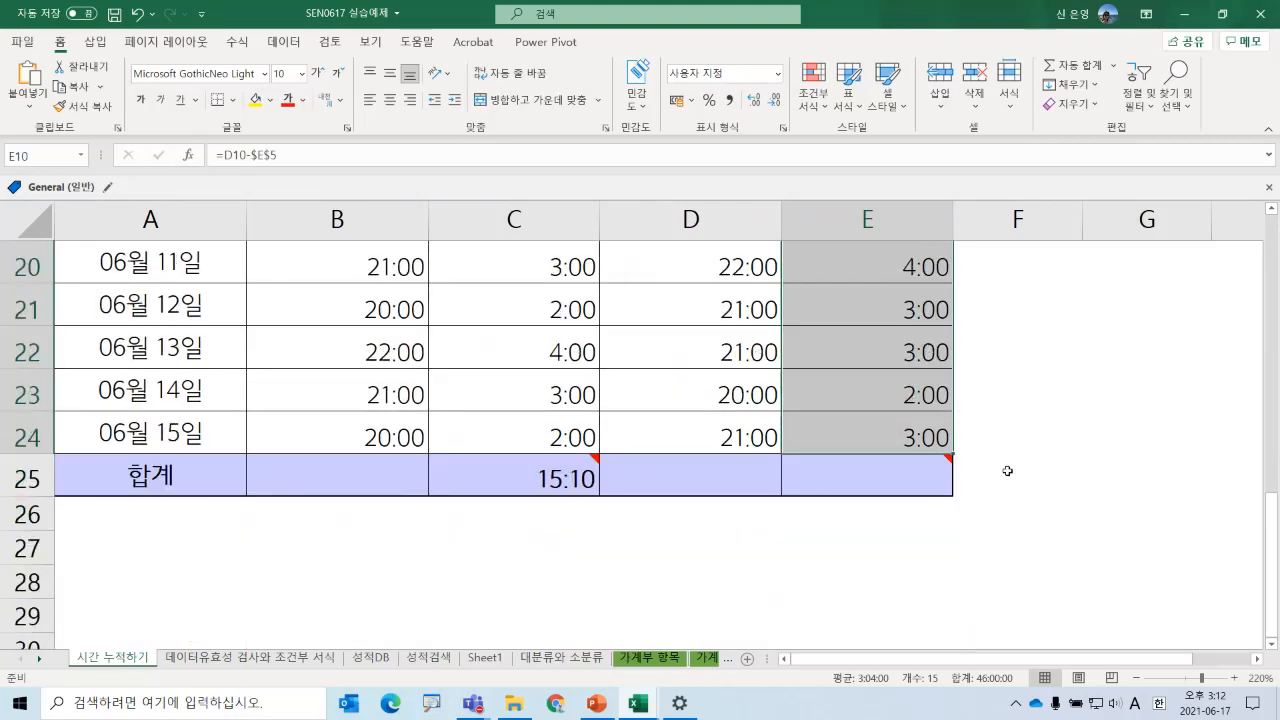
- Total the second employee's overtime in the 합계 cell E25 with =SUM(E10:E24), checking that the range covers every date
{"action": "left_click", "coordinate": [895, 473]}
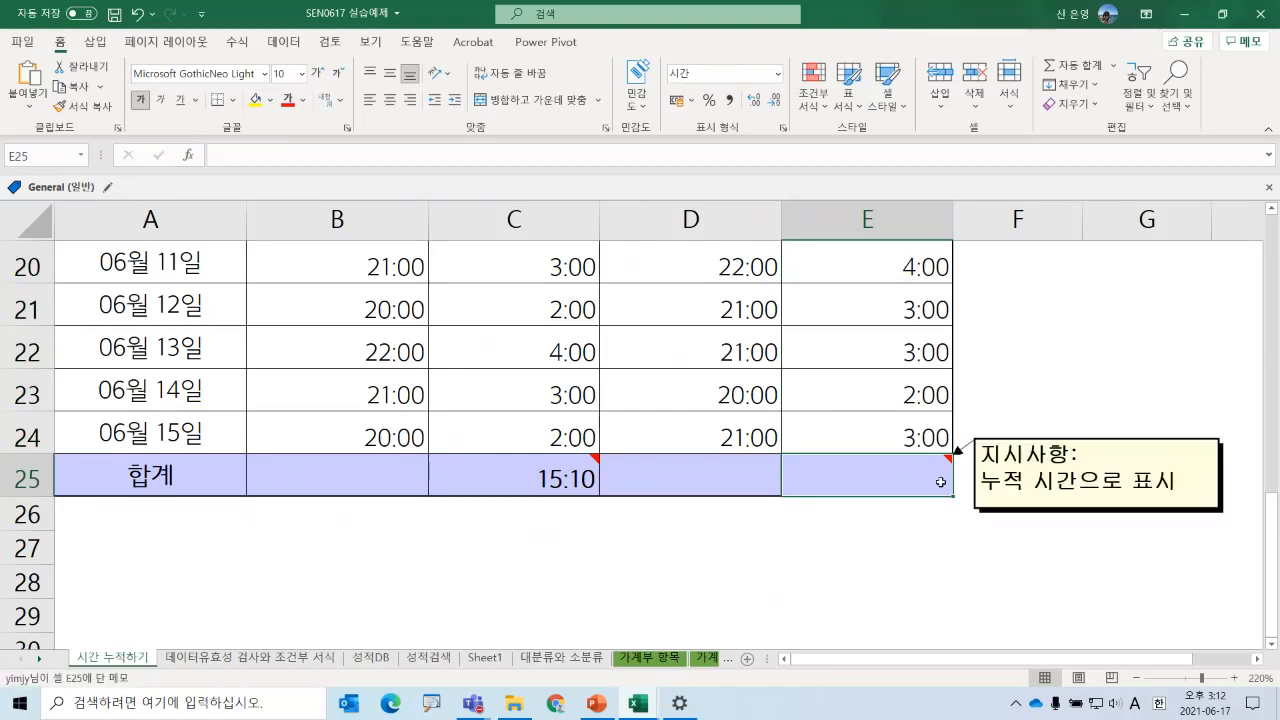
{"action": "left_click", "coordinate": [1071, 72]}
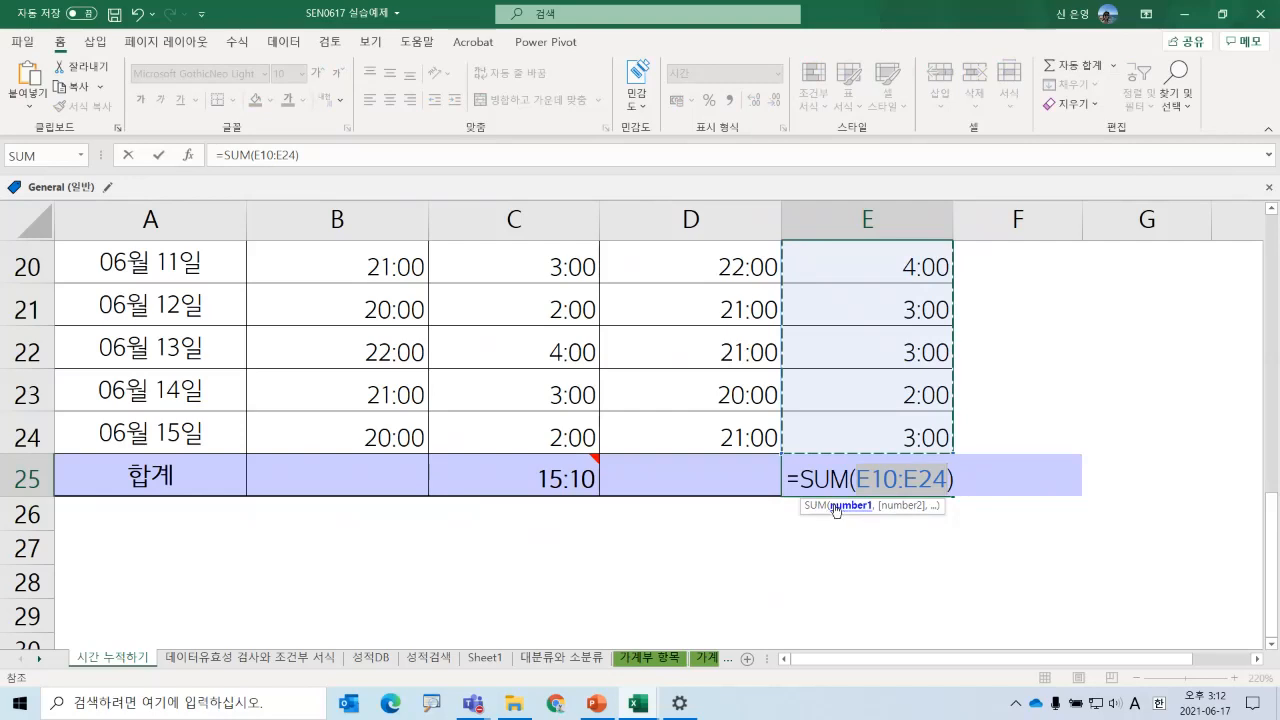
{"action": "mouse_move", "coordinate": [814, 492]}
{"action": "scroll", "coordinate": [1045, 370], "scroll_direction": "up", "scroll_amount": 4}
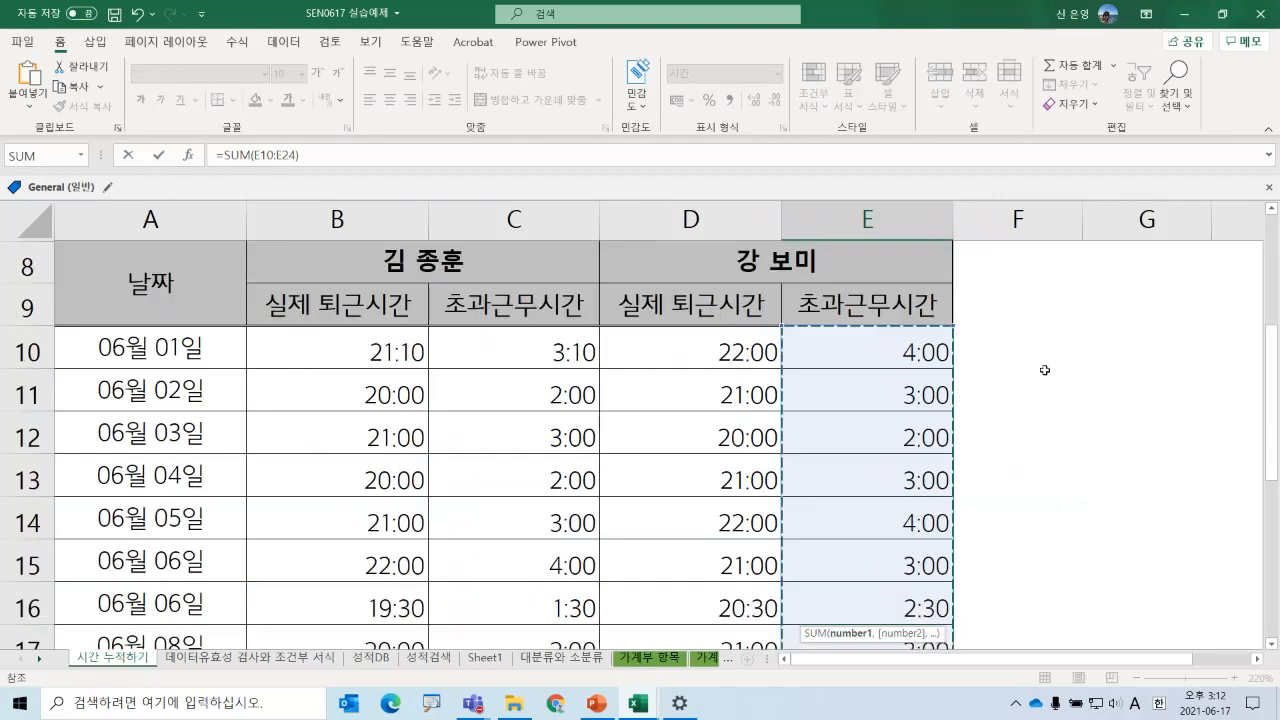
{"action": "scroll", "coordinate": [1045, 370], "scroll_direction": "up", "scroll_amount": 1}
{"action": "scroll", "coordinate": [1043, 369], "scroll_direction": "down", "scroll_amount": 2}
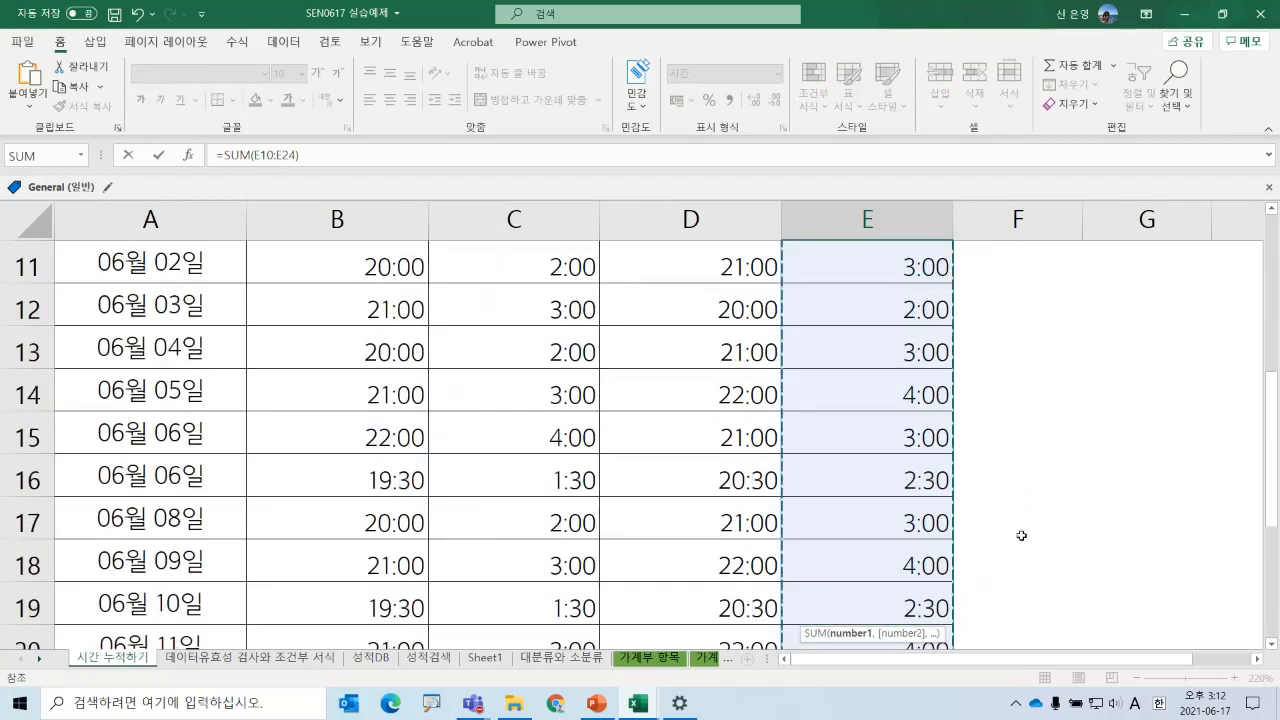
{"action": "scroll", "coordinate": [1077, 525], "scroll_direction": "down", "scroll_amount": 1}
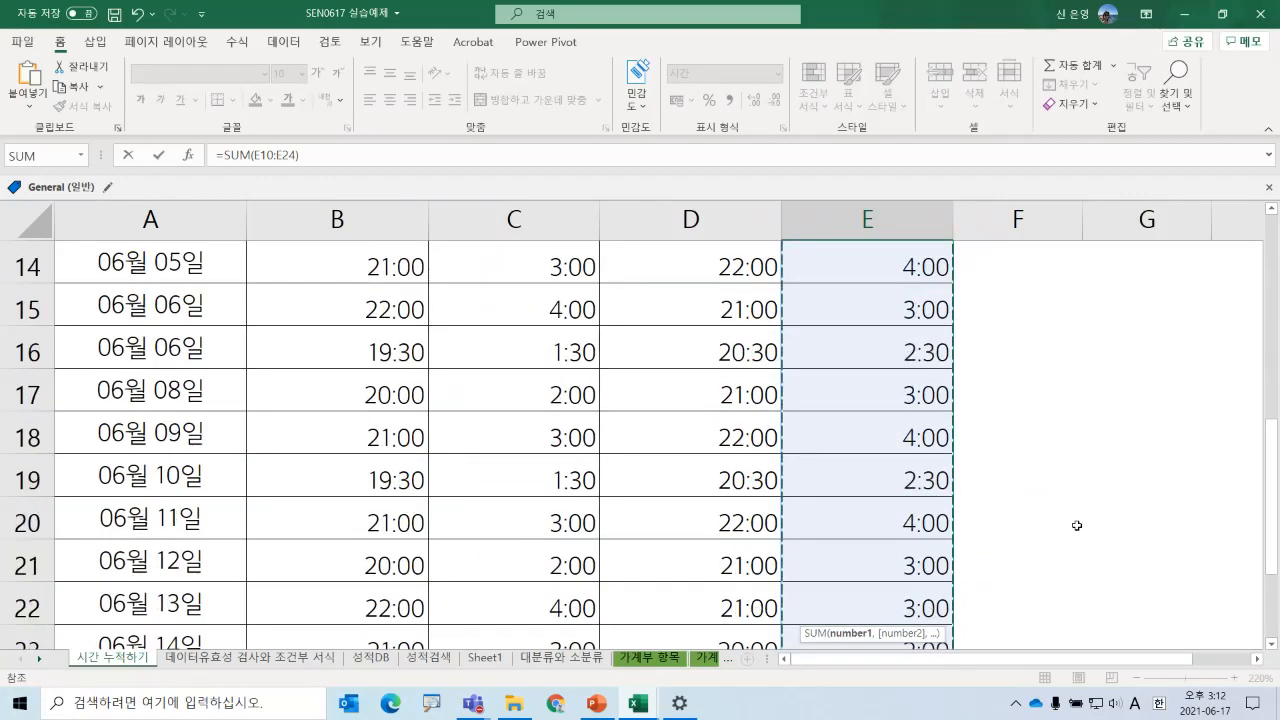
{"action": "scroll", "coordinate": [1077, 525], "scroll_direction": "down", "scroll_amount": 3}
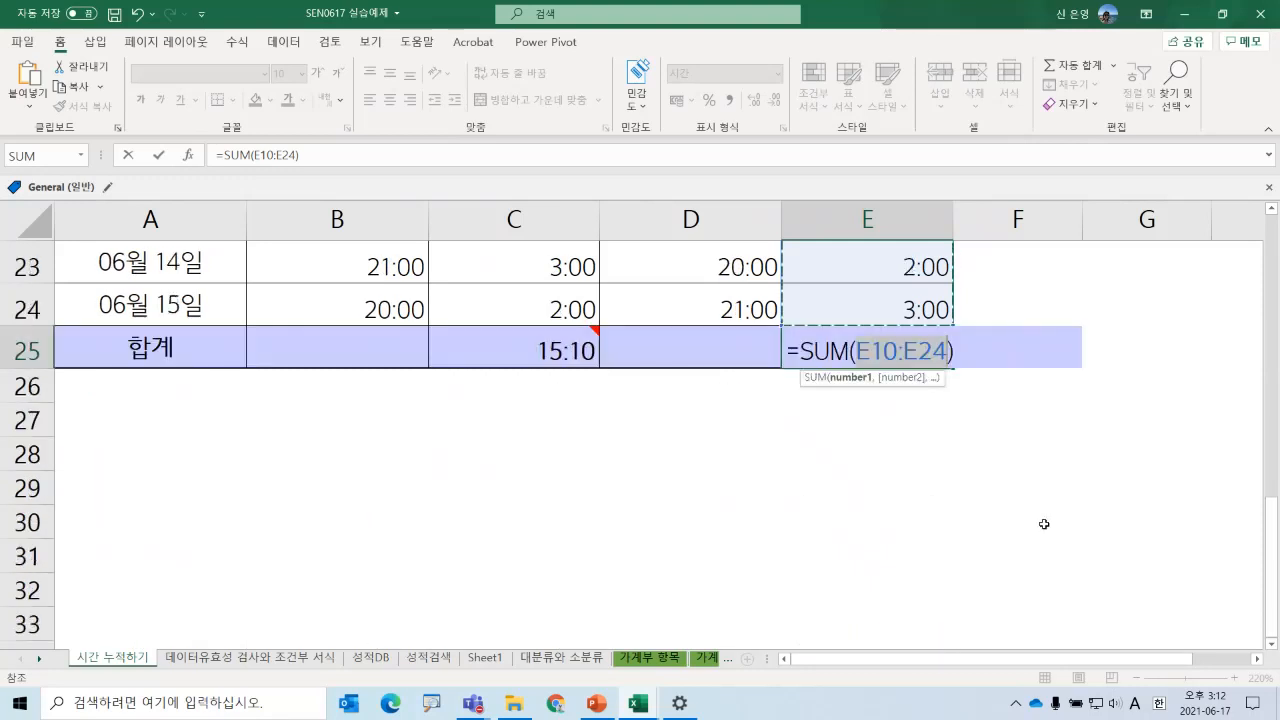
{"action": "key", "text": "Return"}
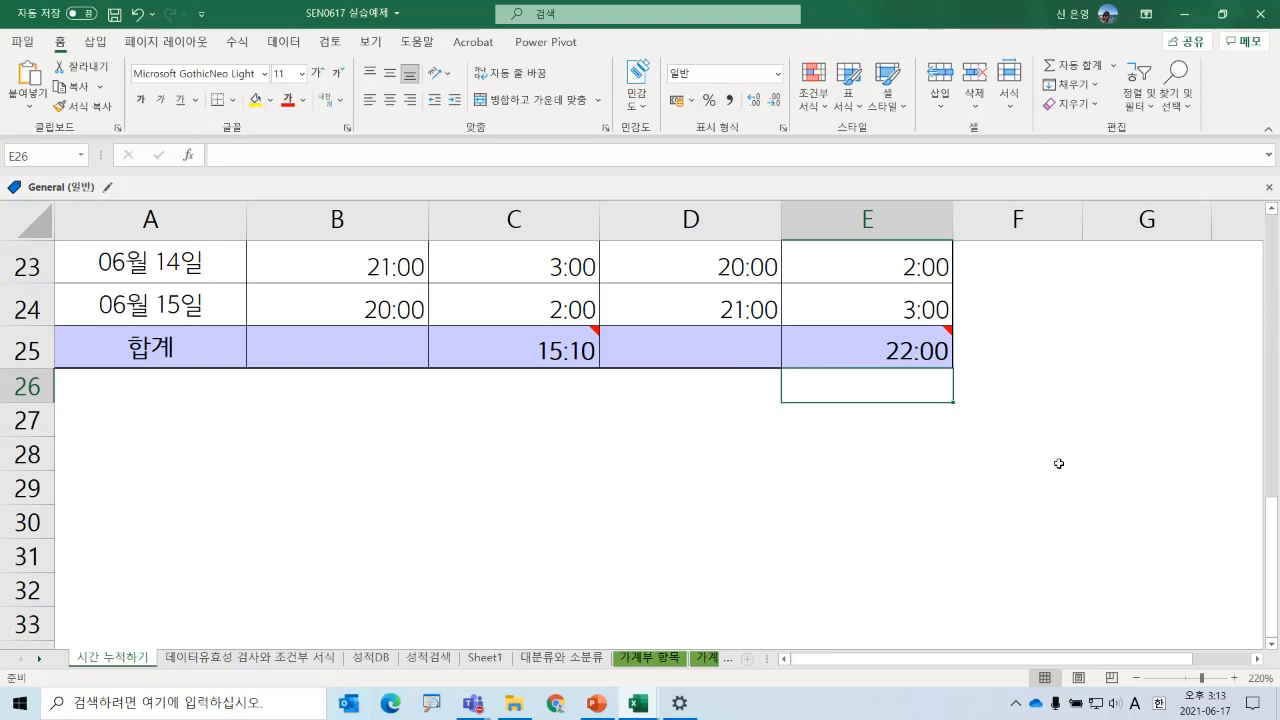
- Compare the daily overtime hours in column C with the 합계 total in C25
{"action": "scroll", "coordinate": [866, 363], "scroll_direction": "up", "scroll_amount": 1}
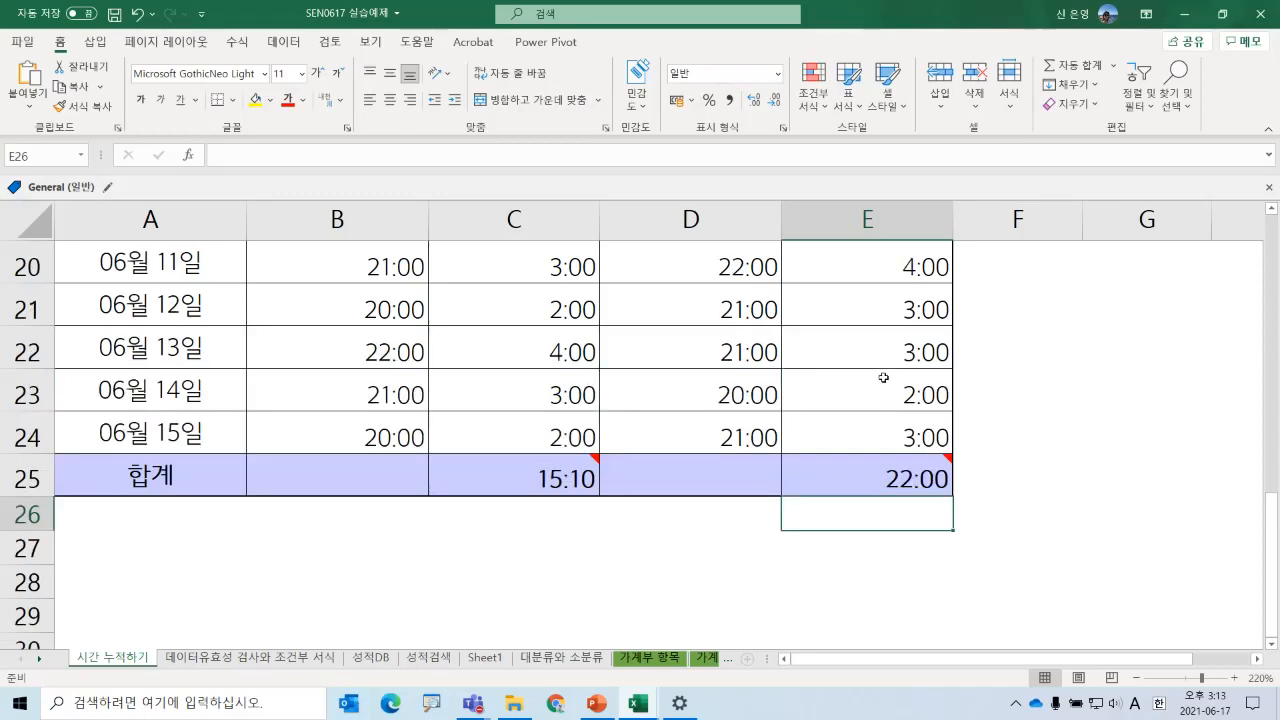
{"action": "scroll", "coordinate": [859, 377], "scroll_direction": "up", "scroll_amount": 1}
{"action": "scroll", "coordinate": [571, 428], "scroll_direction": "up", "scroll_amount": 5}
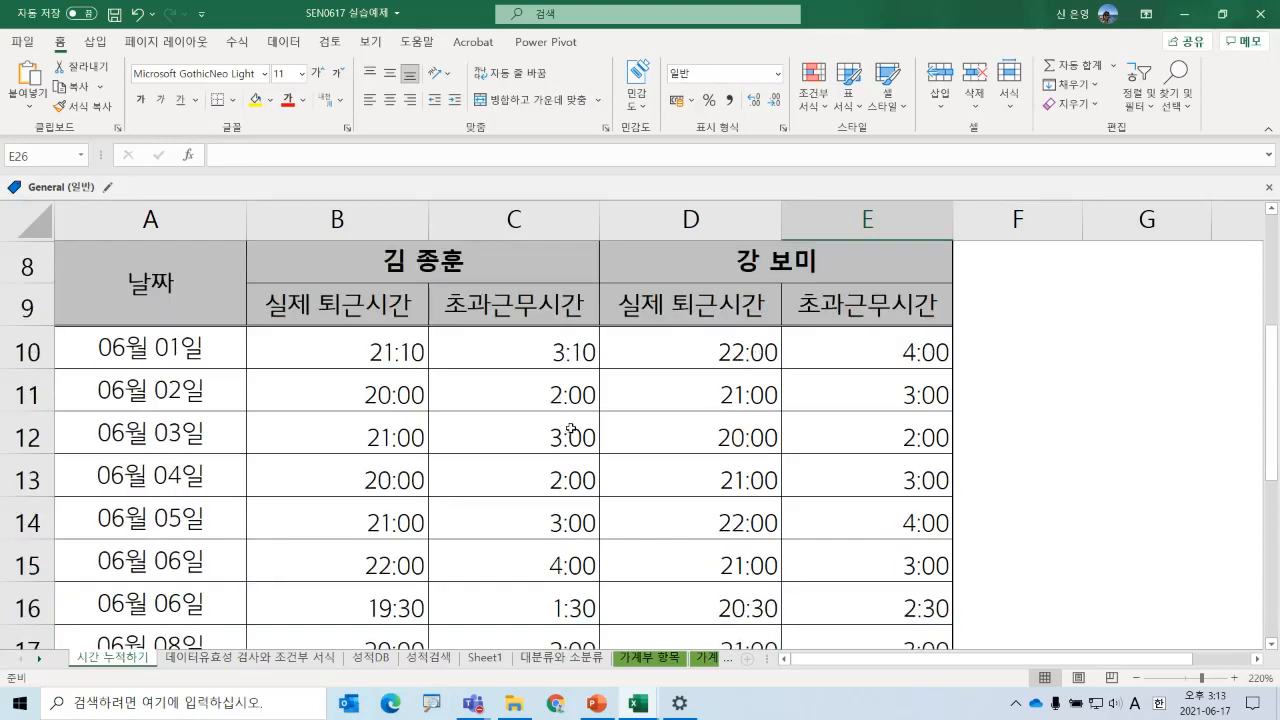
{"action": "scroll", "coordinate": [700, 515], "scroll_direction": "down", "scroll_amount": 2}
{"action": "left_click", "coordinate": [514, 366]}
{"action": "left_click", "coordinate": [506, 375]}
{"action": "left_click_drag", "start_coordinate": [493, 346], "coordinate": [477, 563]}
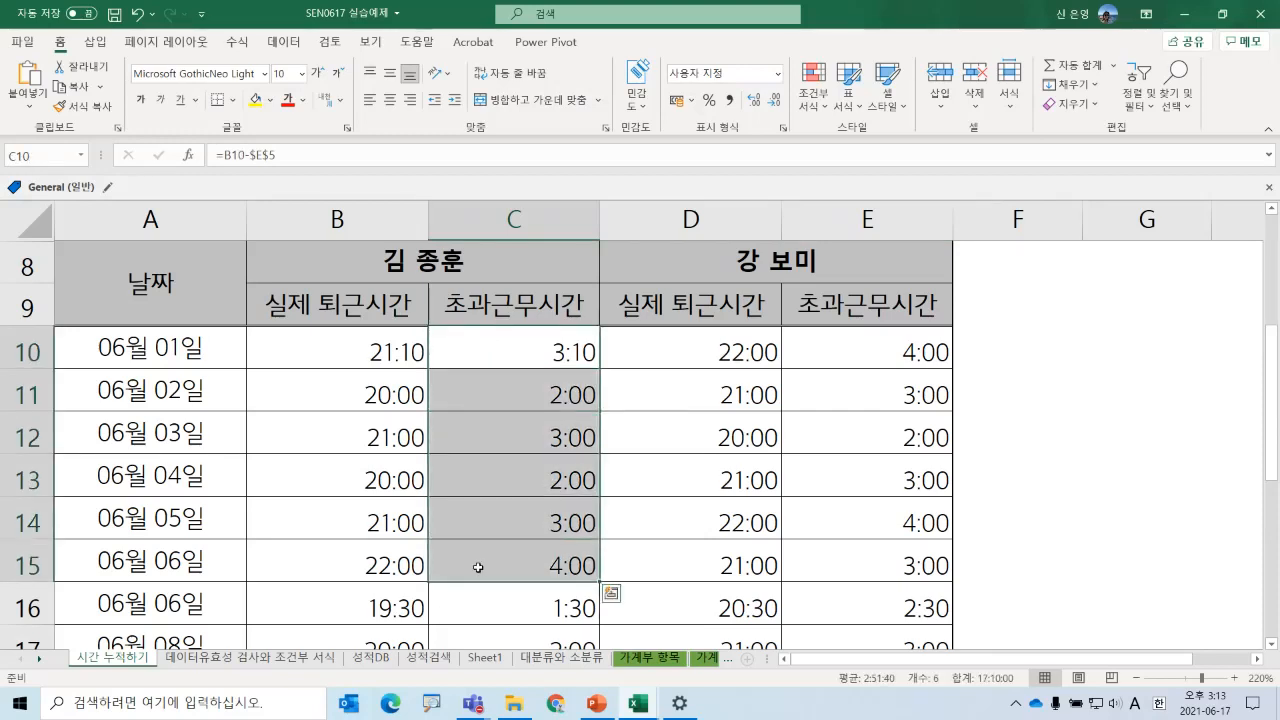
{"action": "scroll", "coordinate": [478, 567], "scroll_direction": "down", "scroll_amount": 2}
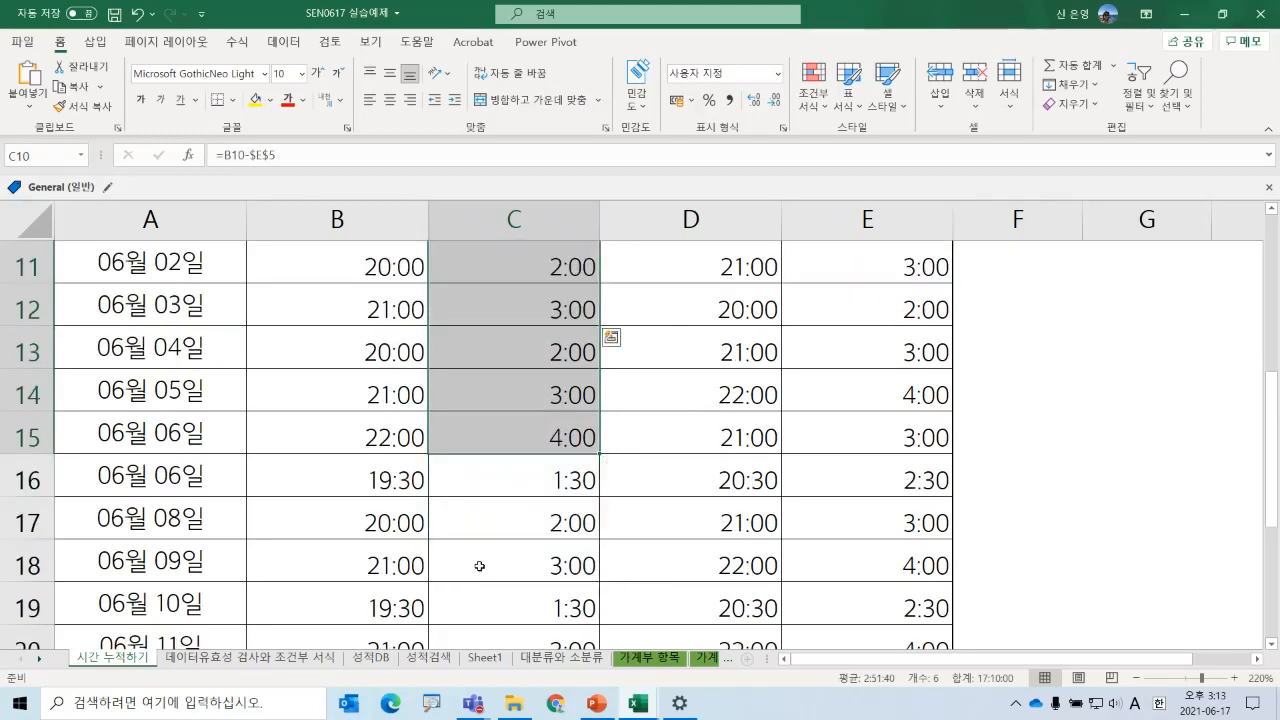
{"action": "scroll", "coordinate": [479, 566], "scroll_direction": "down", "scroll_amount": 1}
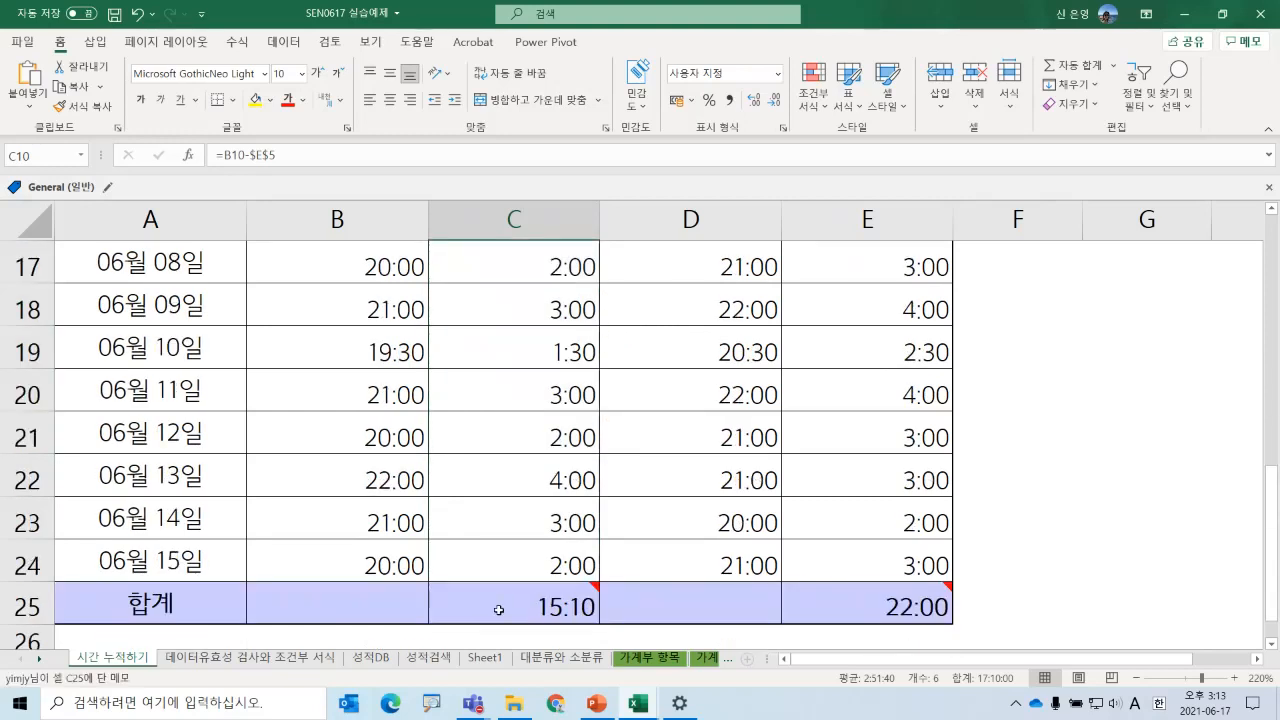
- Change the number format code for the first employee's 합계 total in C25 to the custom format [h]:mm;@
{"action": "left_click", "coordinate": [491, 608]}
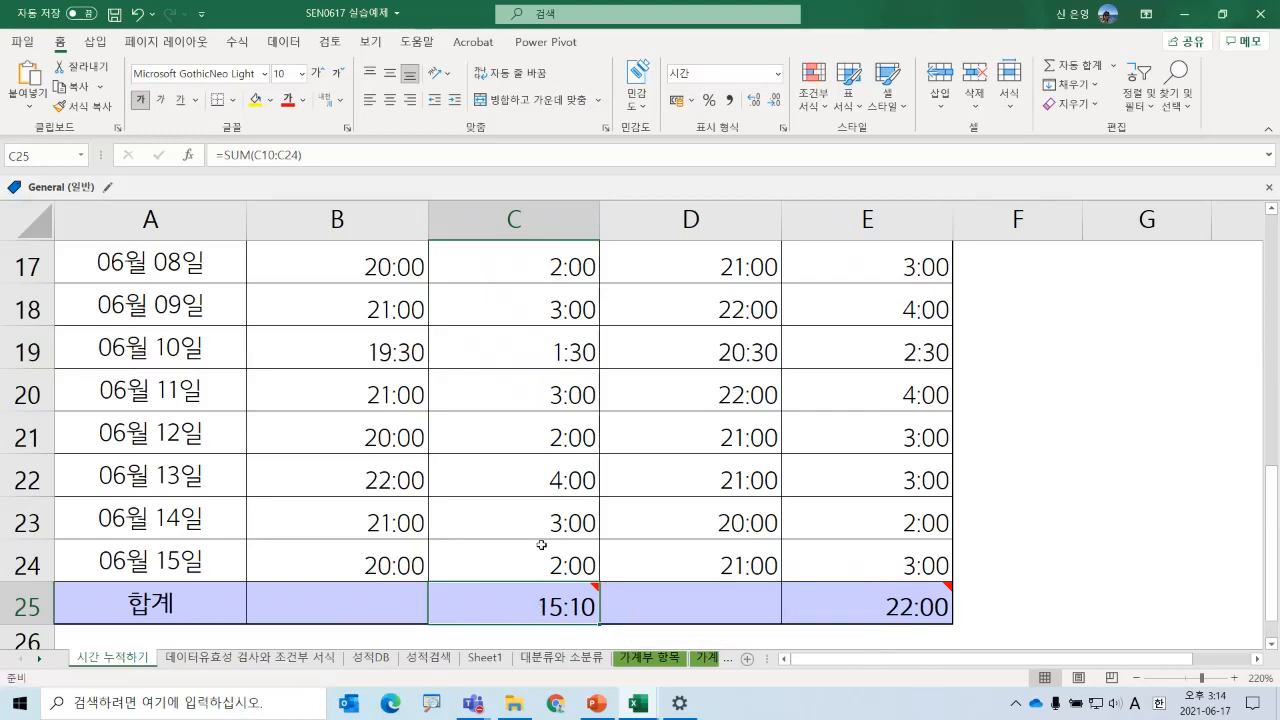
{"action": "right_click", "coordinate": [480, 603]}
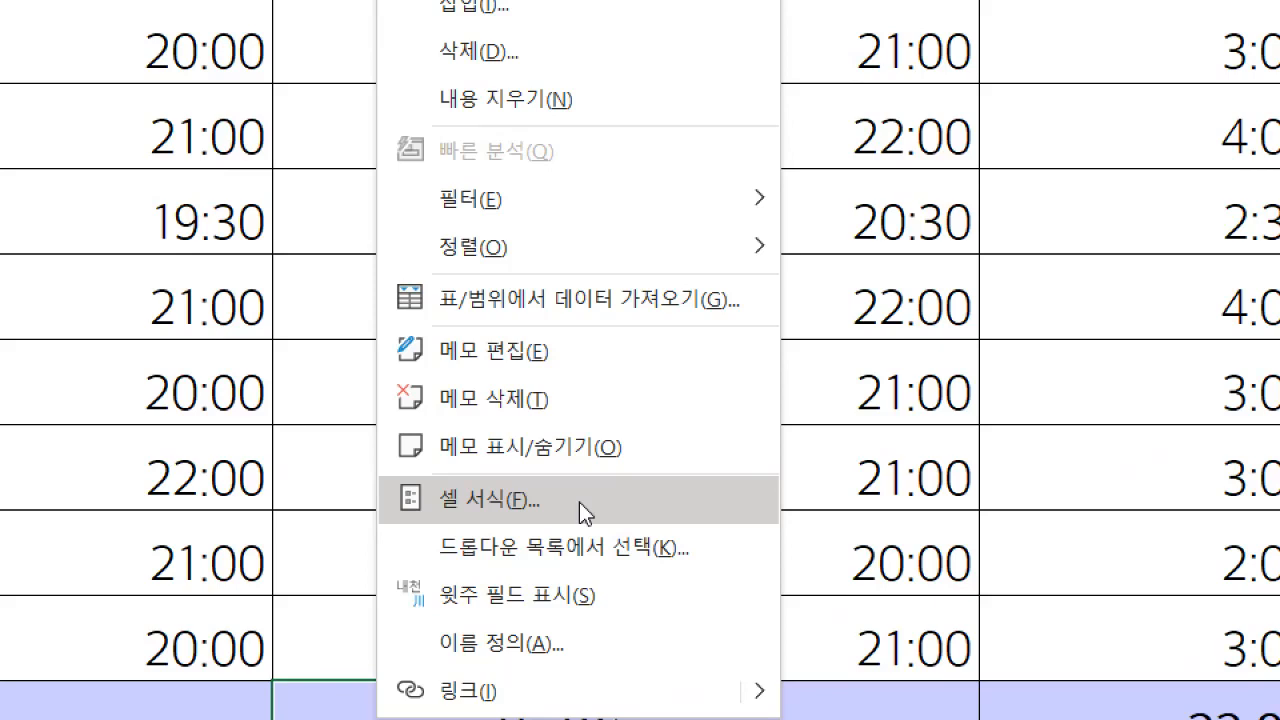
{"action": "left_click", "coordinate": [461, 500]}
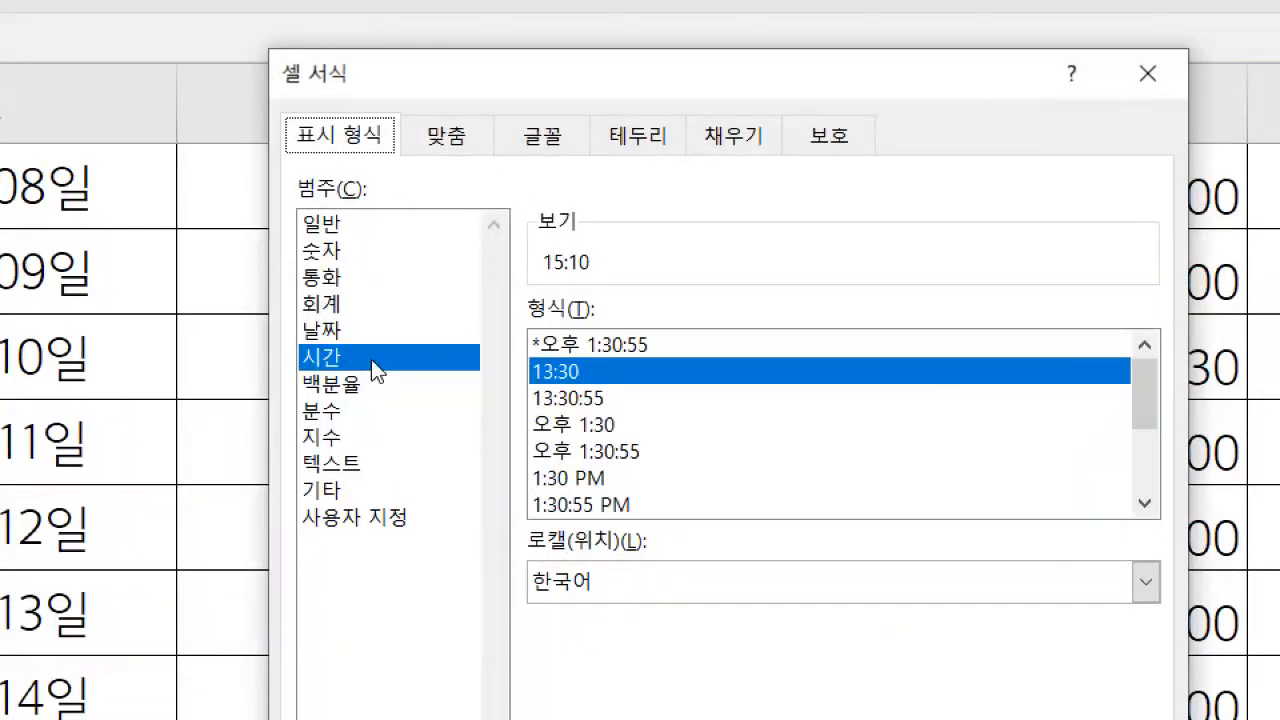
{"action": "left_click", "coordinate": [370, 523]}
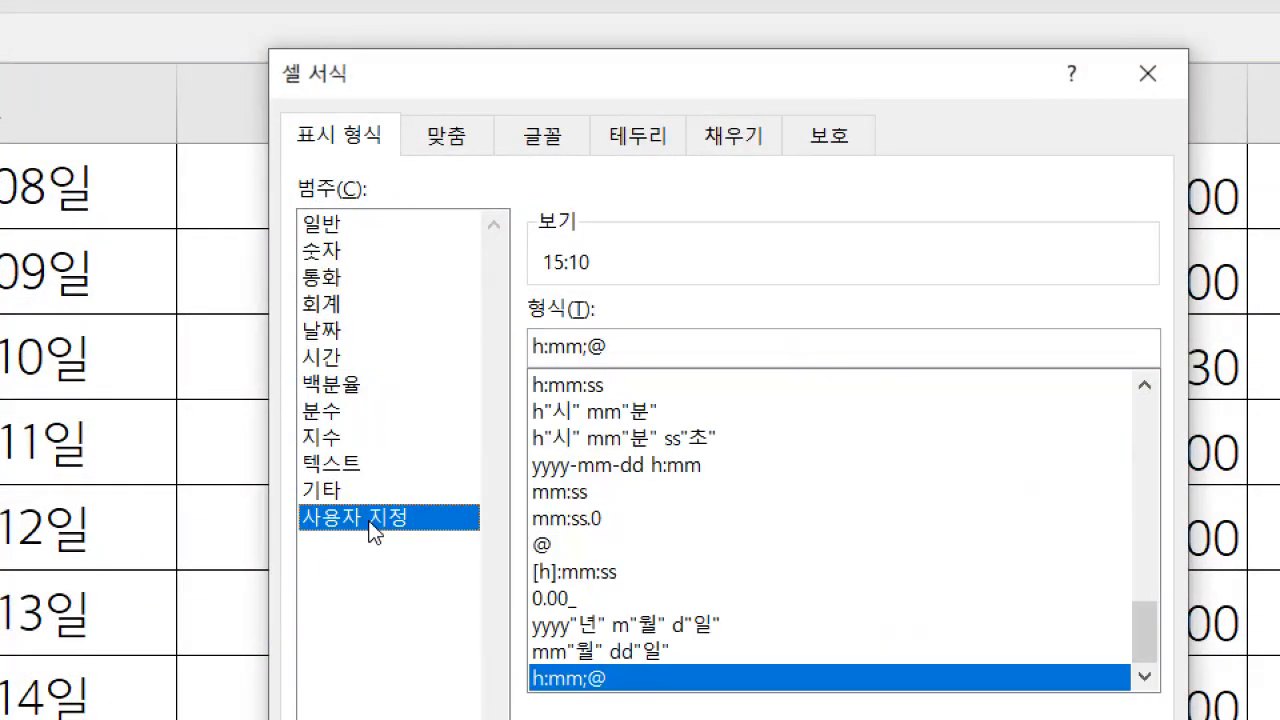
{"action": "left_click", "coordinate": [538, 347]}
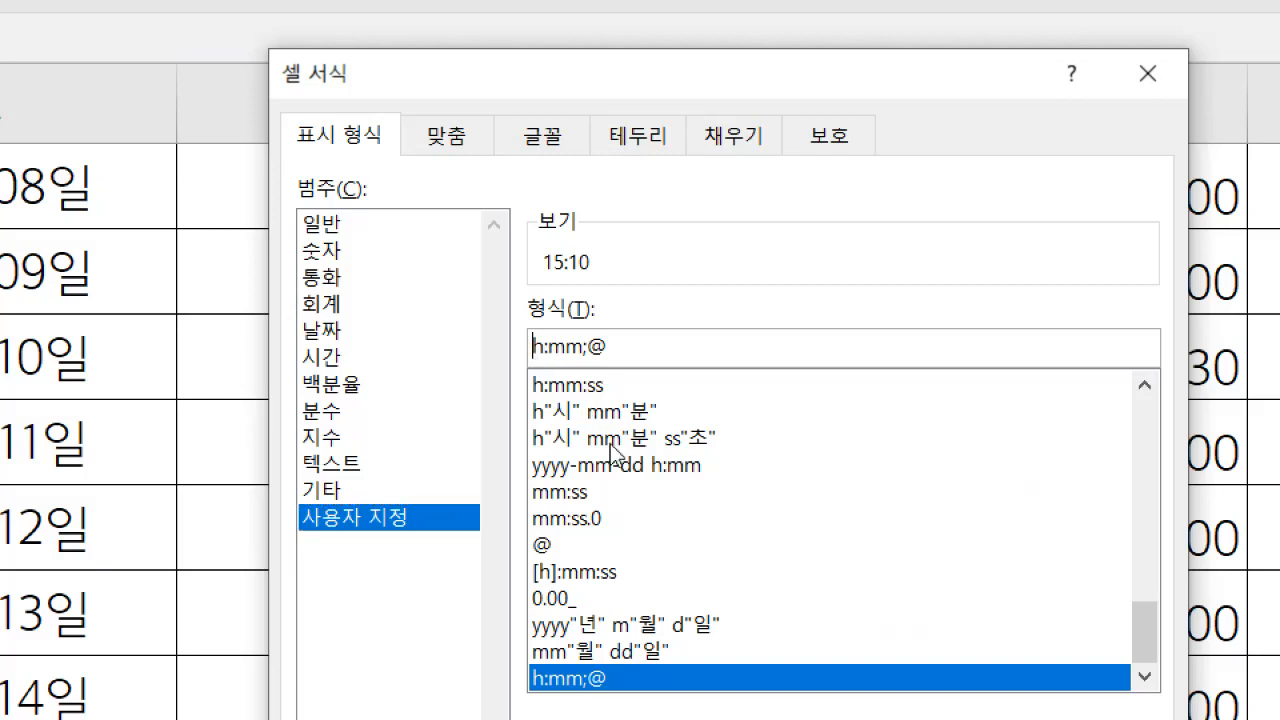
{"action": "type", "text": "["}
{"action": "key", "text": "Right"}
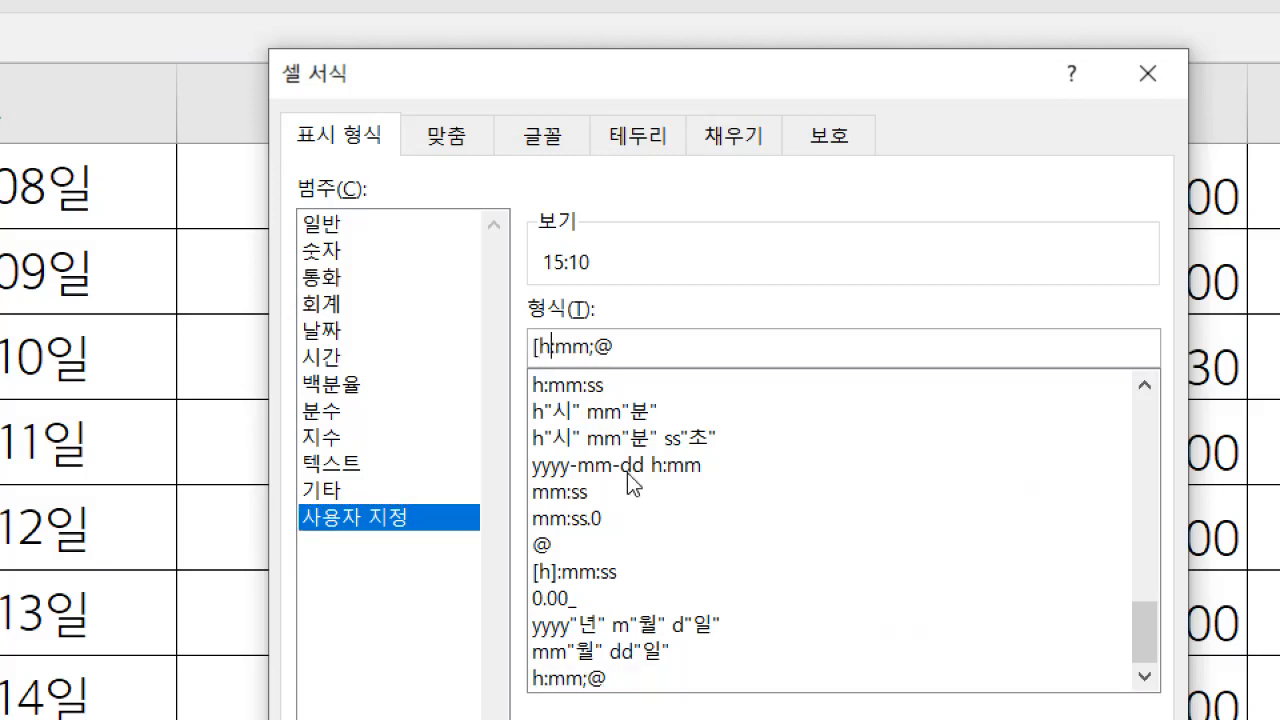
{"action": "type", "text": "]"}
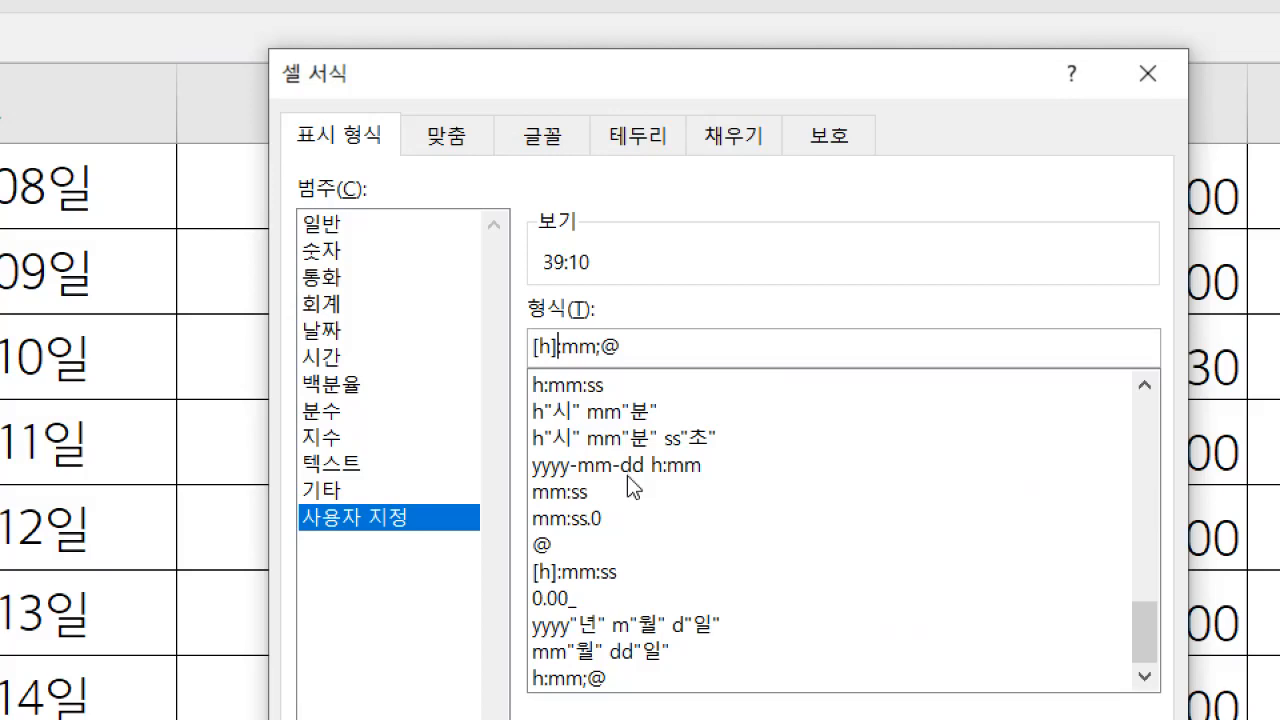
- Try the two-digit hour code [hh]:mm;@ in the custom format, and take the extra h out again
{"action": "key", "text": "Left"}
{"action": "key", "text": "Left"}
{"action": "type", "text": "ㅗ"}
{"action": "key", "text": "BackSpace"}
{"action": "type", "text": "h"}
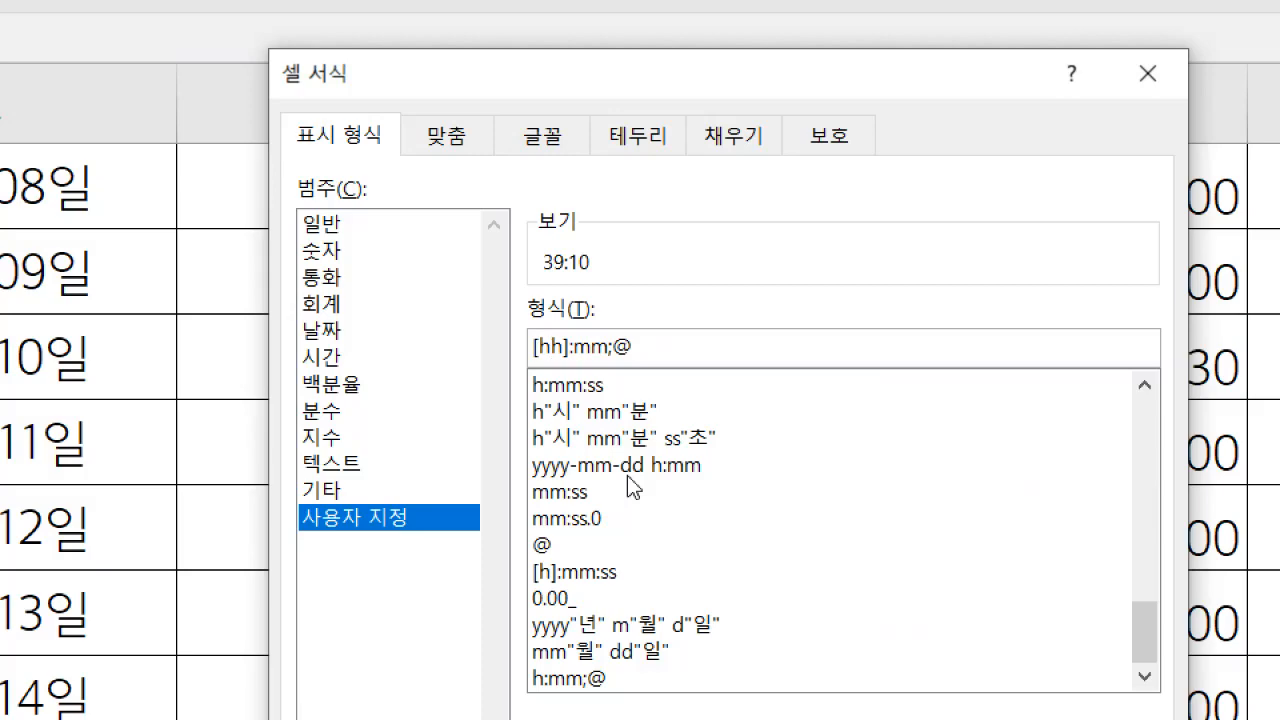
{"action": "key", "text": "BackSpace"}
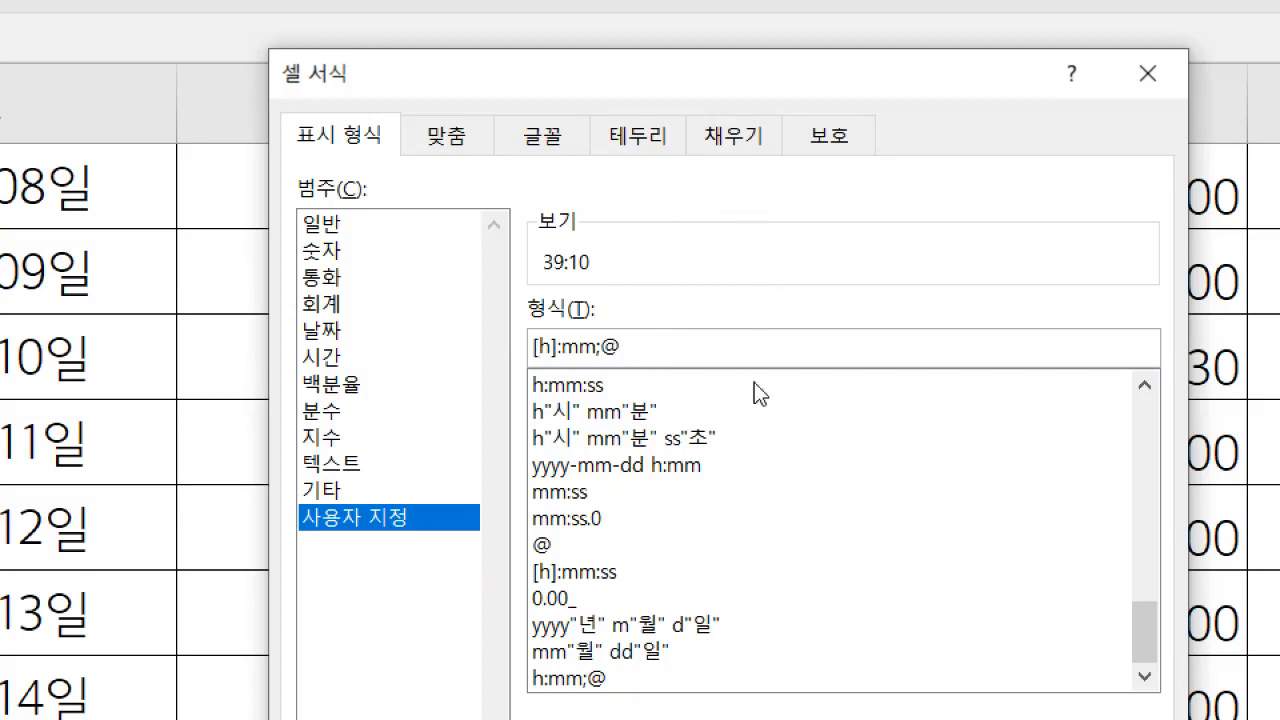
- Apply the custom accumulated-hours format to C25
{"action": "left_click", "coordinate": [728, 338]}
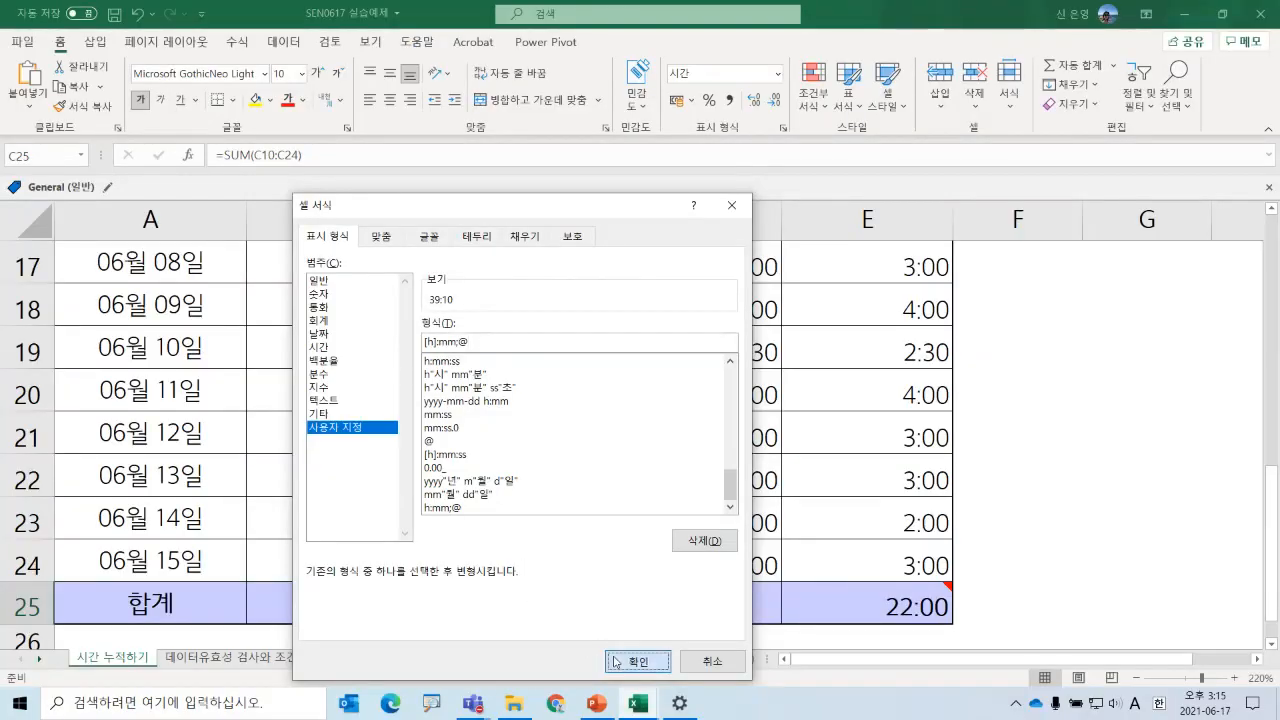
{"action": "left_click", "coordinate": [615, 662]}
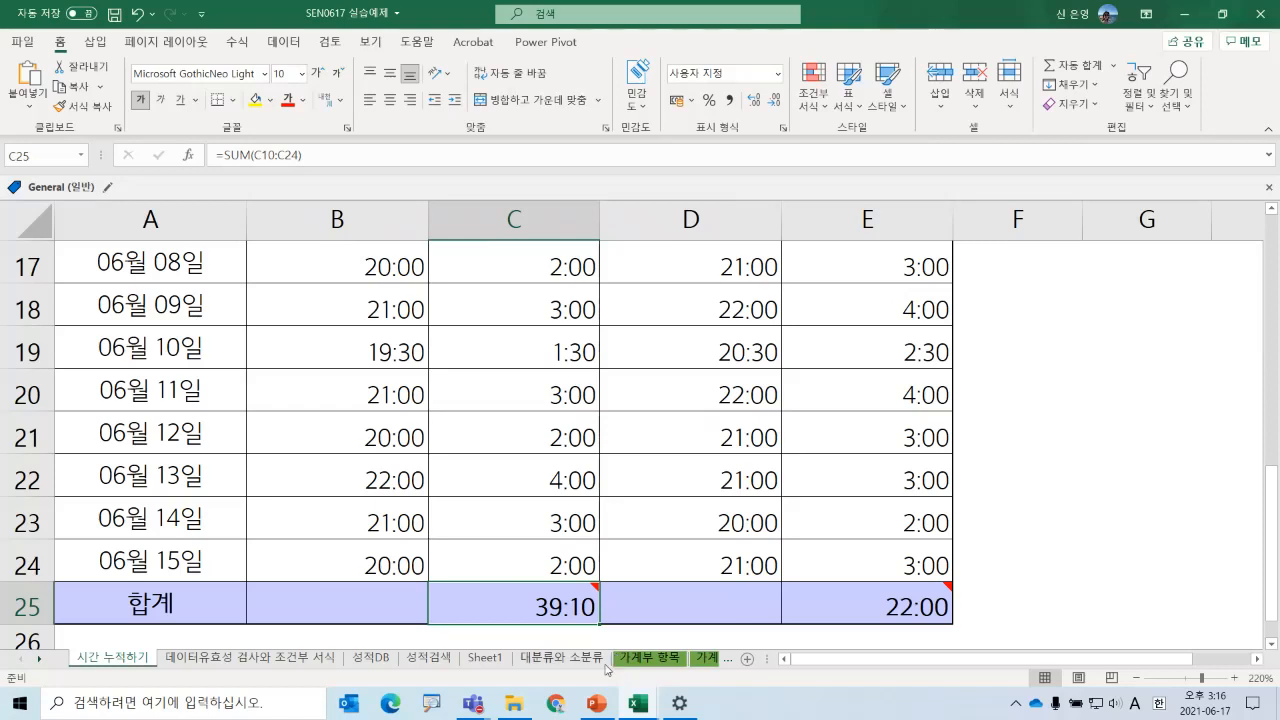
- Format the second employee's 합계 total in E25 with the custom accumulated-time format [h]:mm;@
{"action": "left_click", "coordinate": [815, 604]}
{"action": "right_click", "coordinate": [815, 604]}
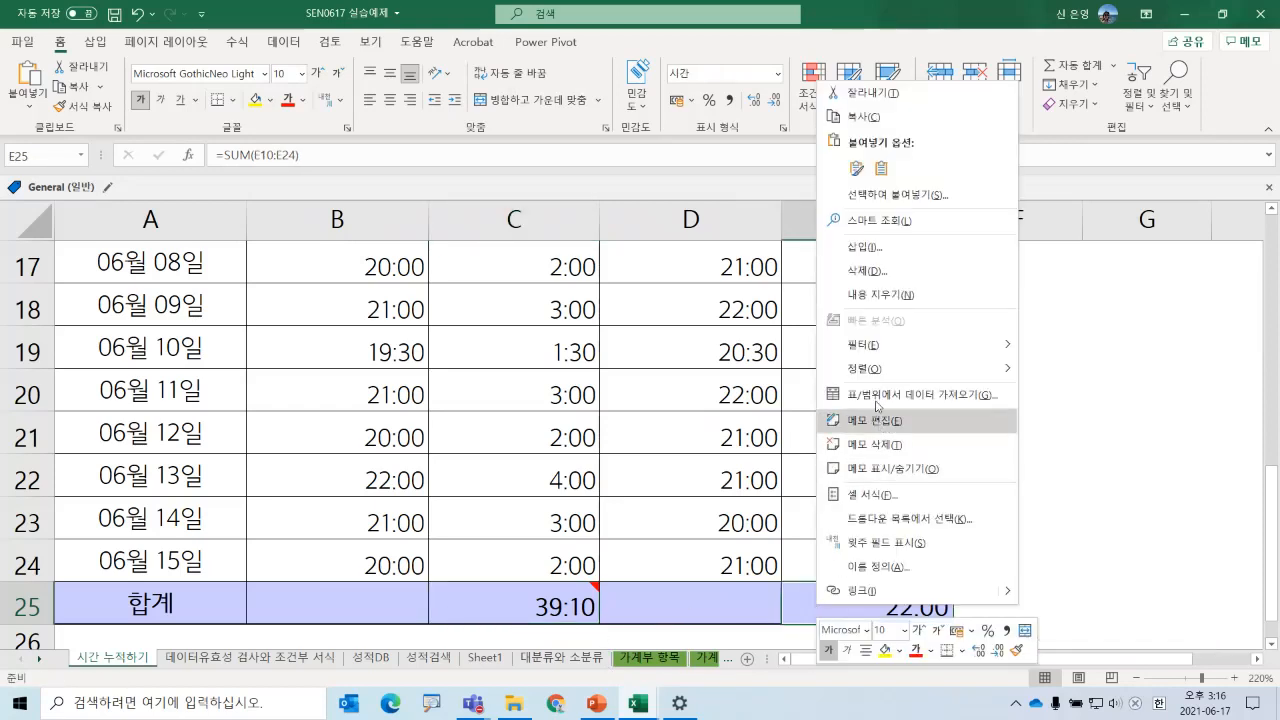
{"action": "left_click", "coordinate": [911, 500]}
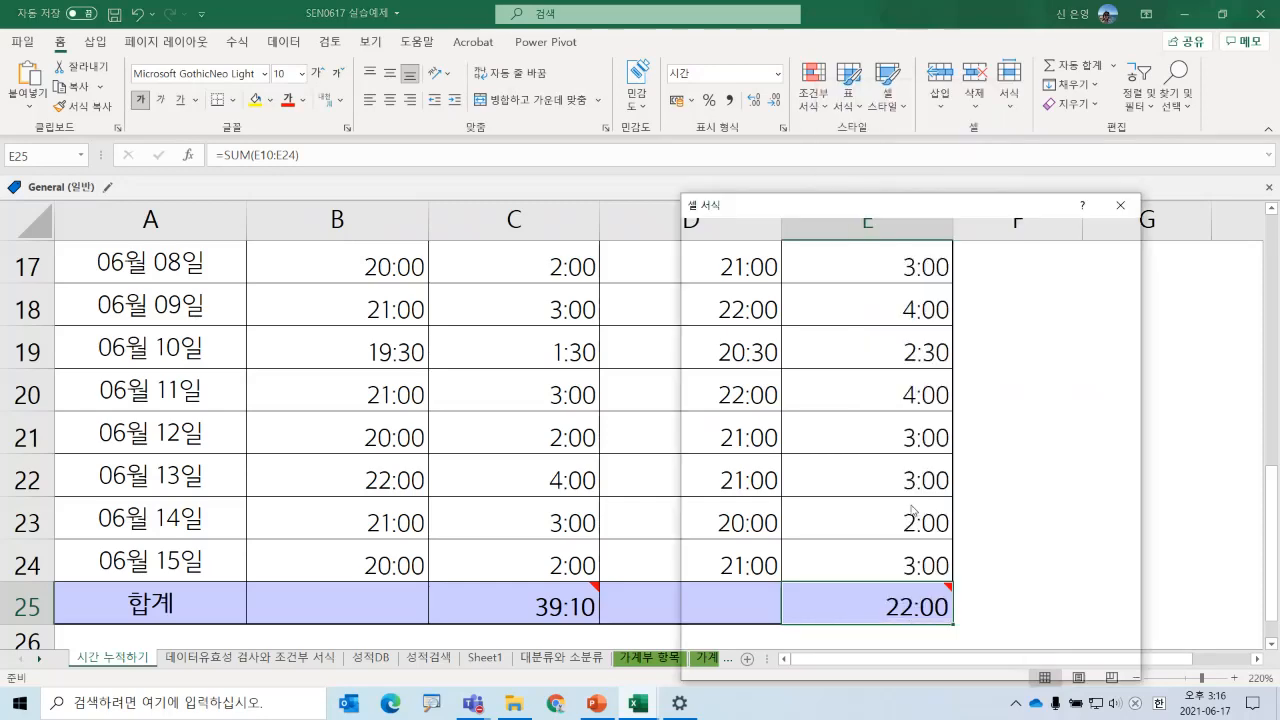
{"action": "left_click", "coordinate": [737, 427]}
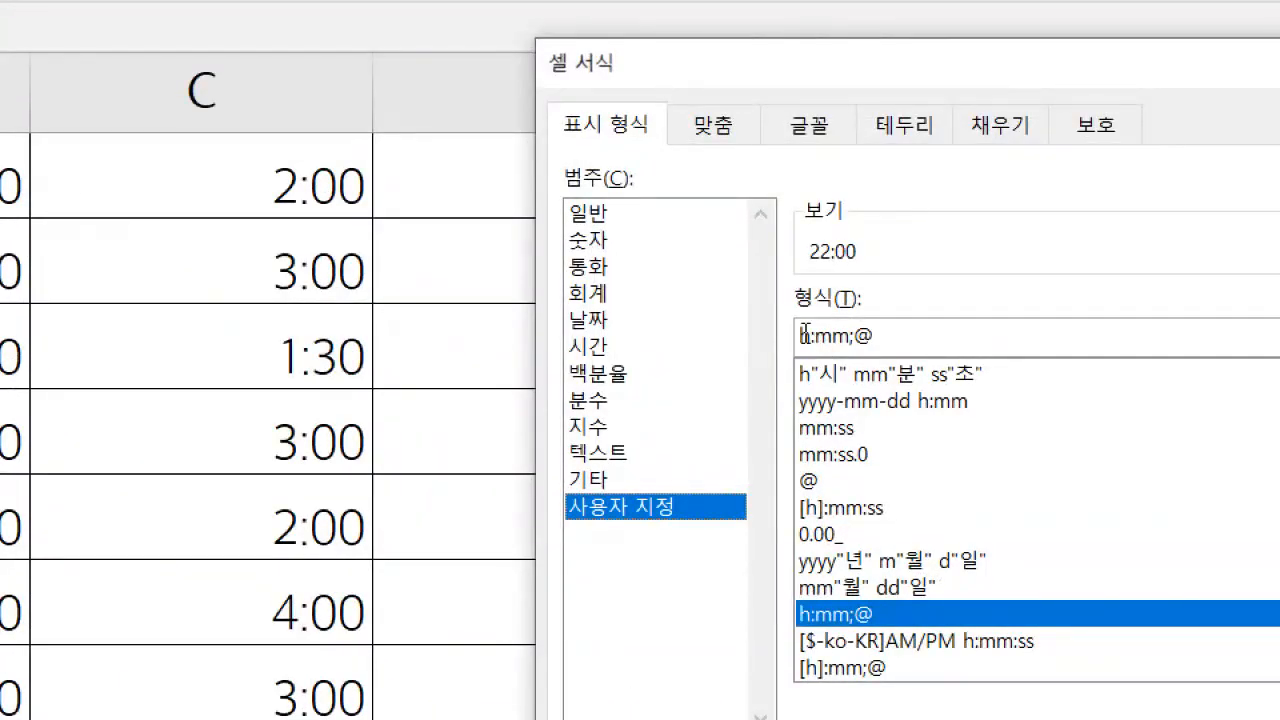
{"action": "left_click", "coordinate": [802, 335]}
{"action": "type", "text": "["}
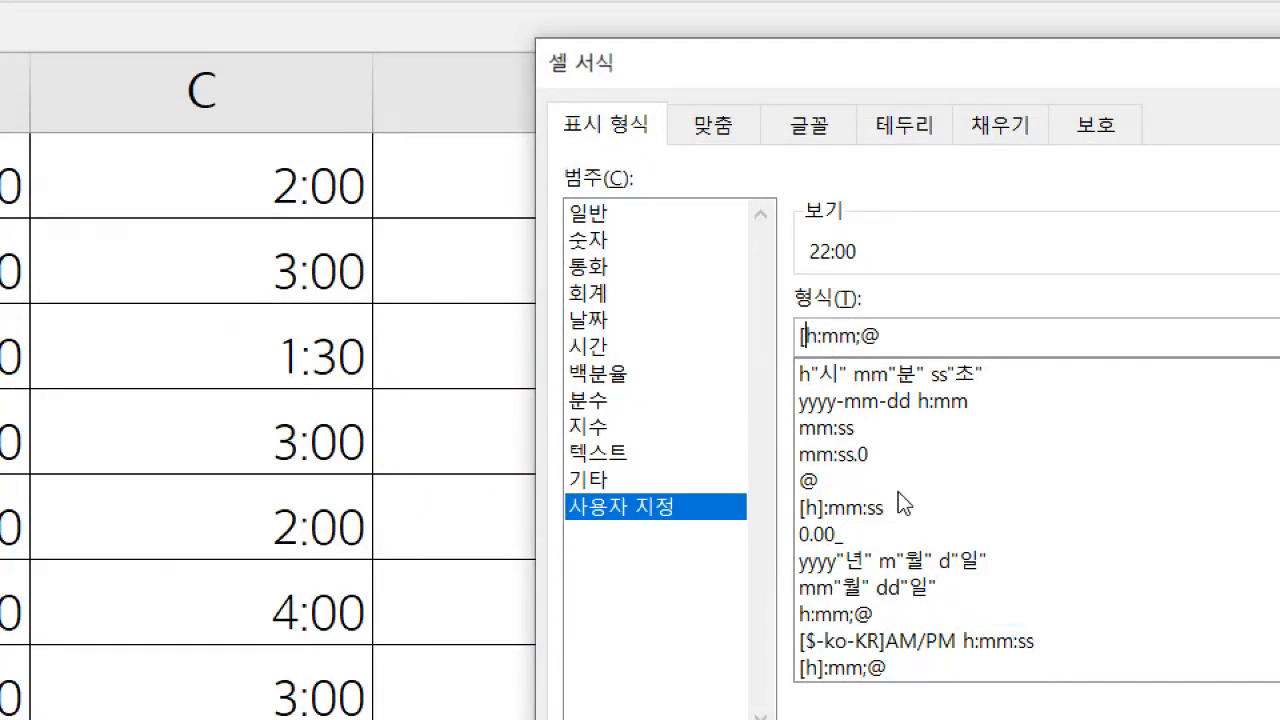
{"action": "key", "text": "Right"}
{"action": "type", "text": "]"}
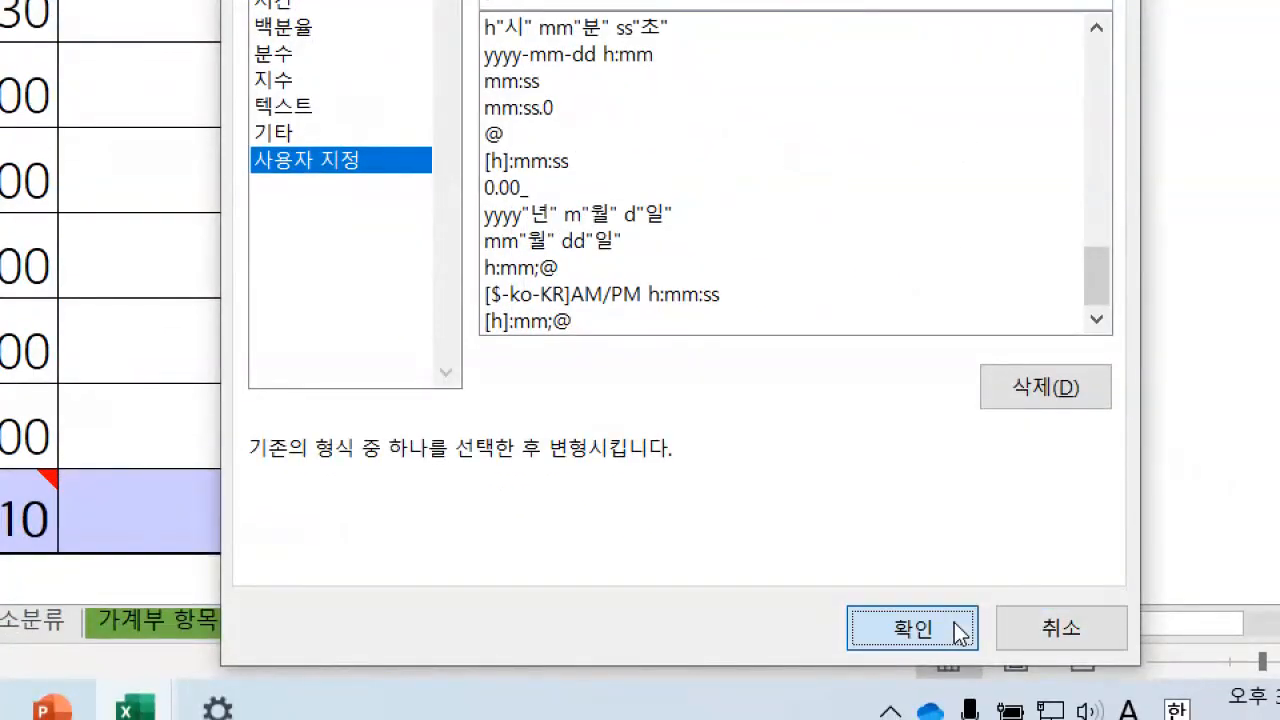
{"action": "left_click", "coordinate": [1270, 706]}
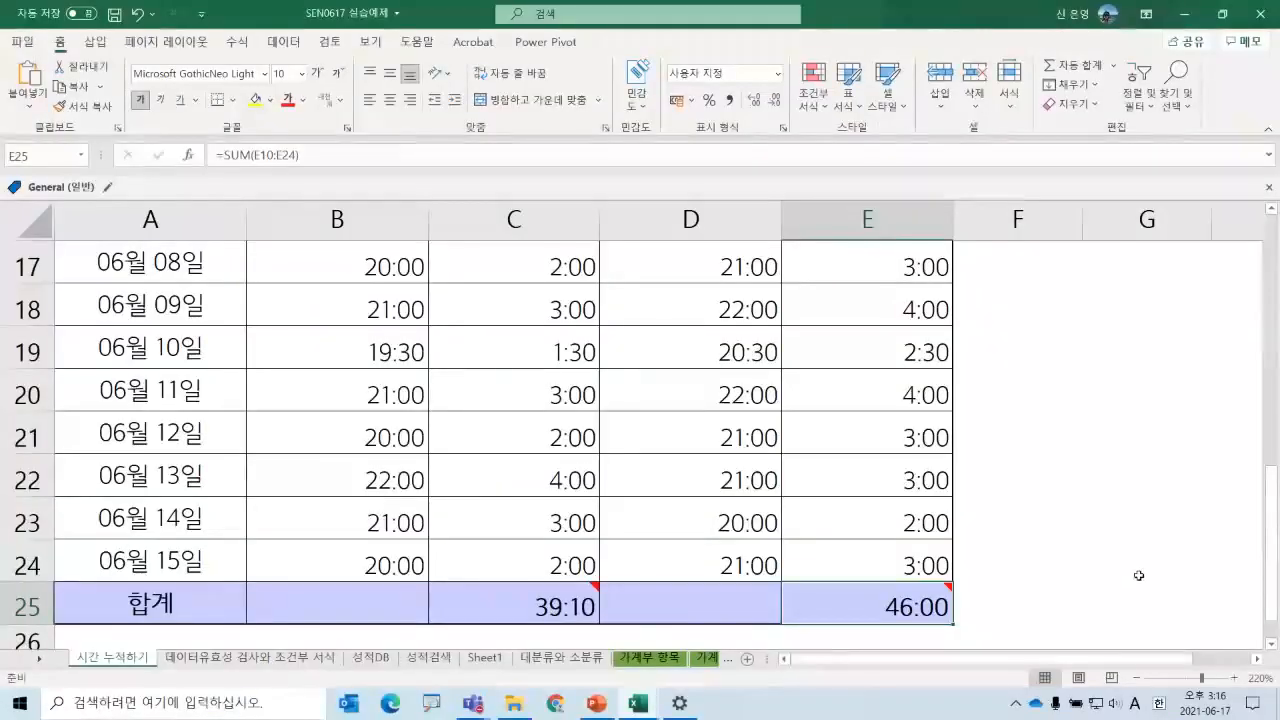
- Write the note "누적 시간 표시 - 셀서식 - [h]" in C27, below the totals row
{"action": "scroll", "coordinate": [1140, 462], "scroll_direction": "down", "scroll_amount": 2}
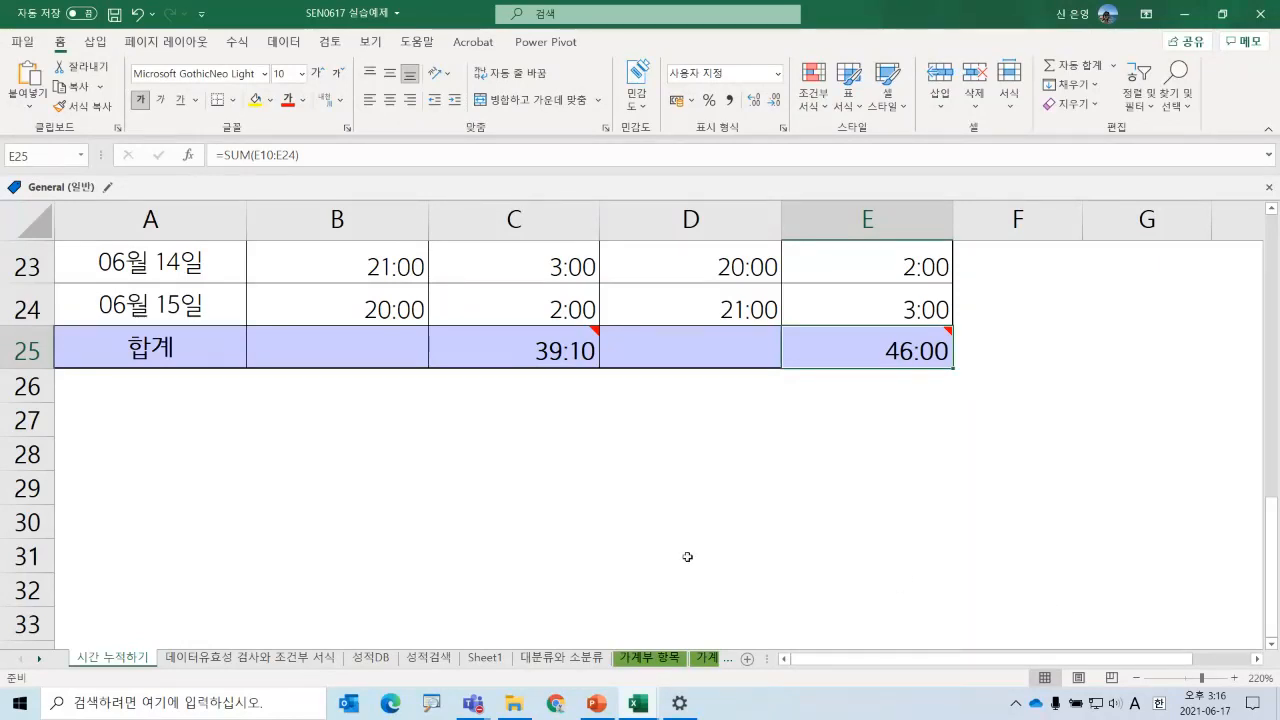
{"action": "left_click", "coordinate": [504, 421]}
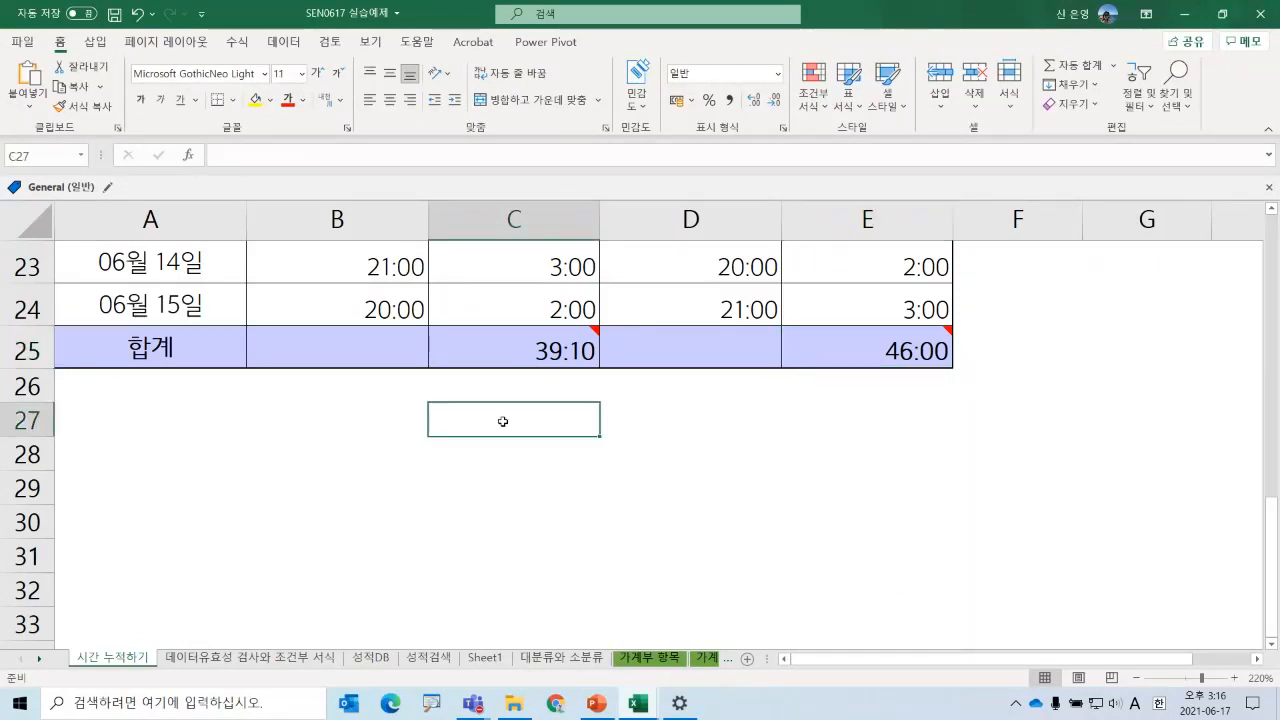
{"action": "type", "text": "snrjt"}
{"action": "key", "text": "BackSpace"}
{"action": "key", "text": "BackSpace"}
{"action": "key", "text": "Hangul"}
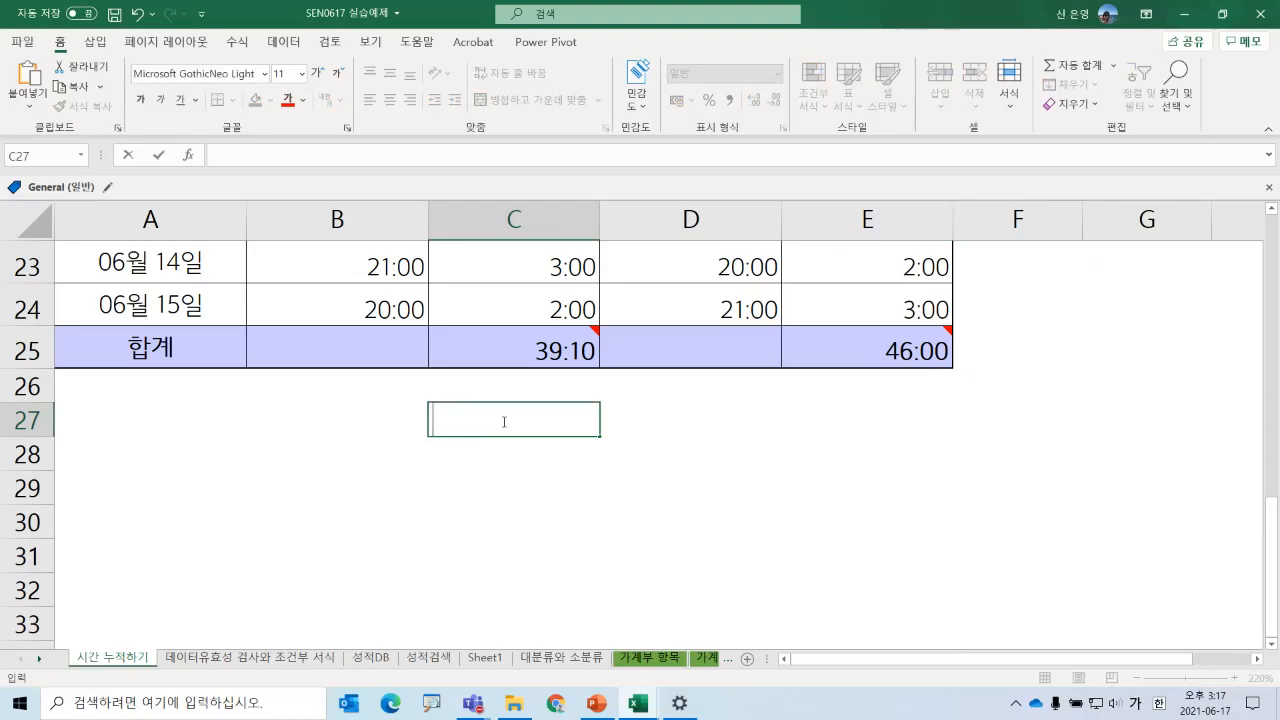
{"action": "type", "text": "누적 ㅅㅣ간 편시"}
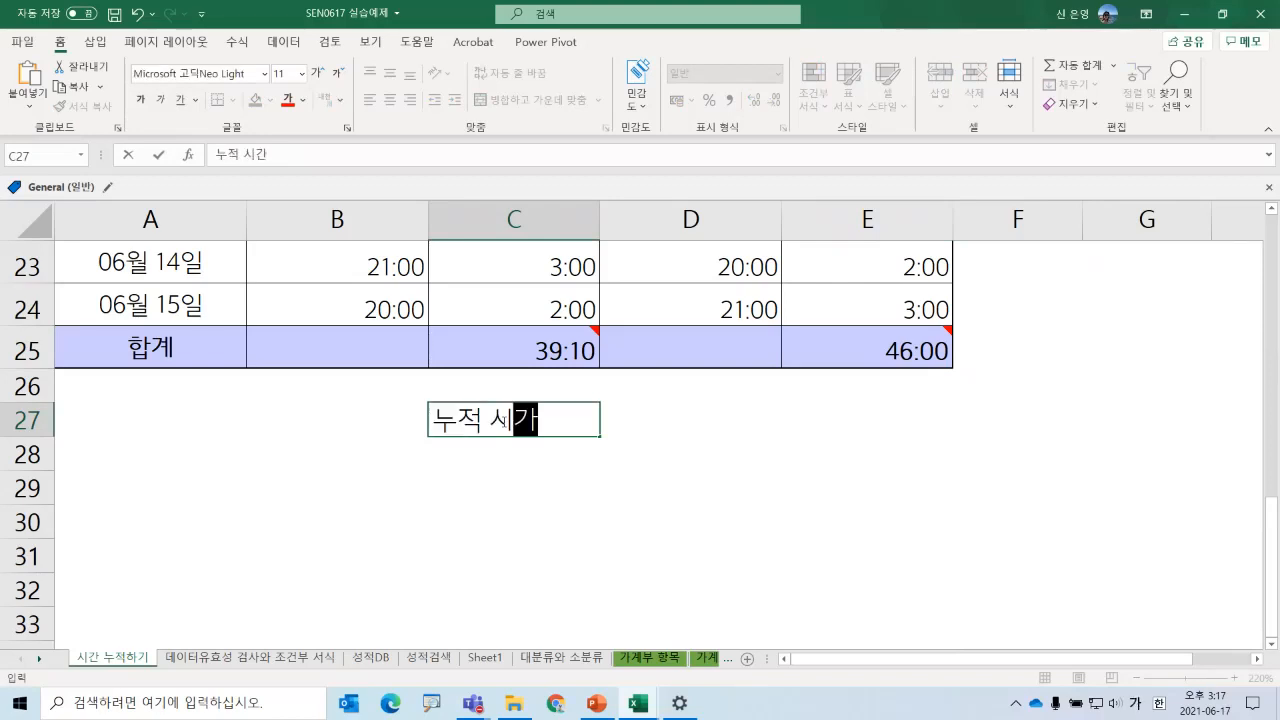
{"action": "key", "text": "BackSpace"}
{"action": "key", "text": "BackSpace"}
{"action": "key", "text": "BackSpace"}
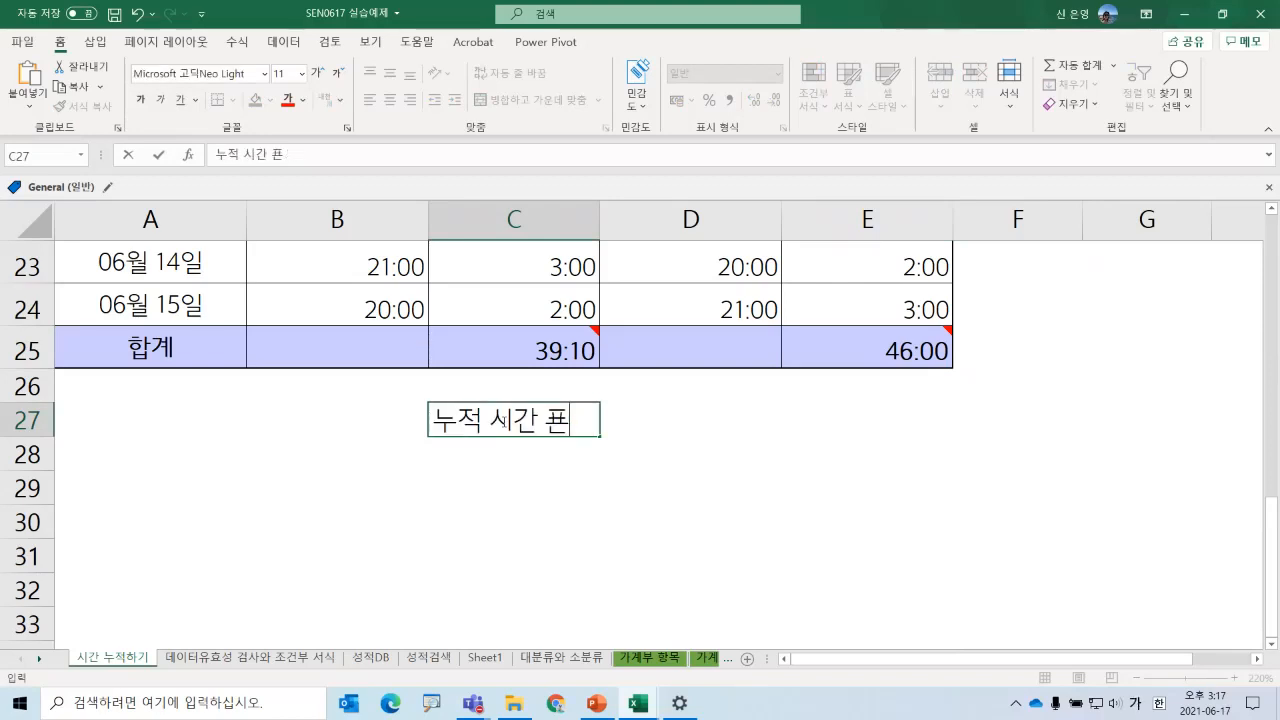
{"action": "type", "text": "표시 -"}
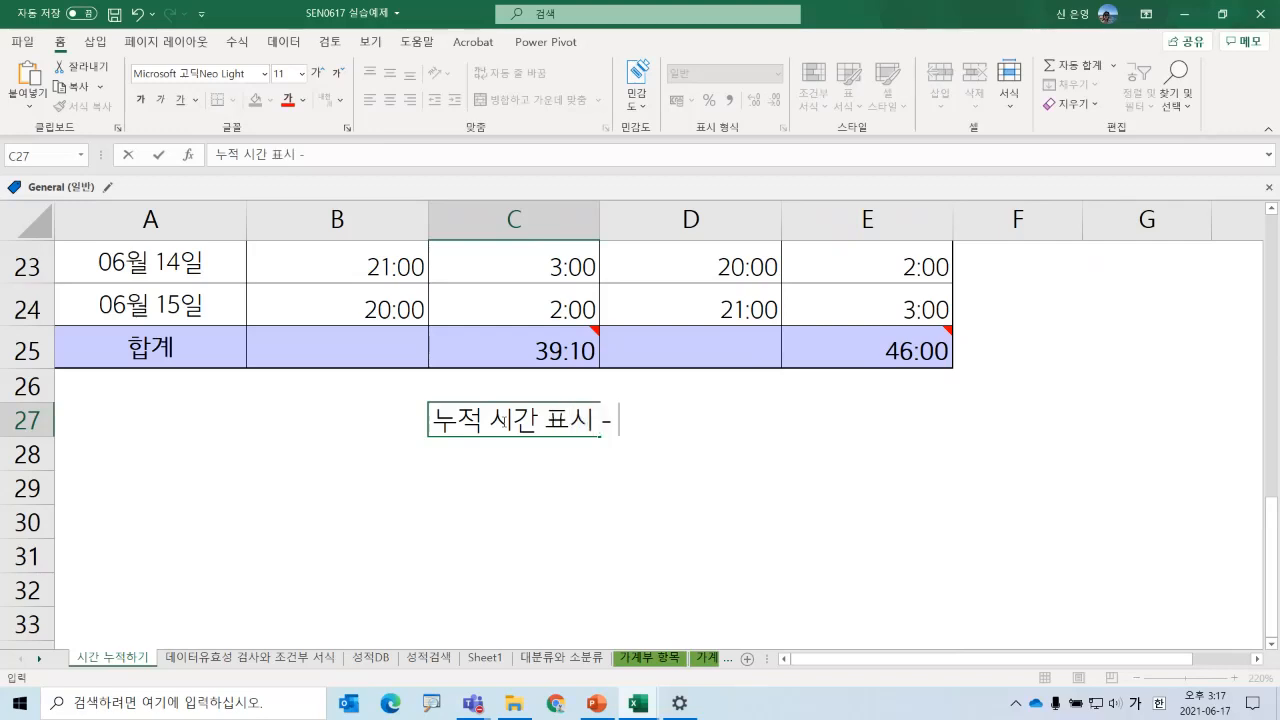
{"action": "type", "text": " 셀서시ㄱ -"}
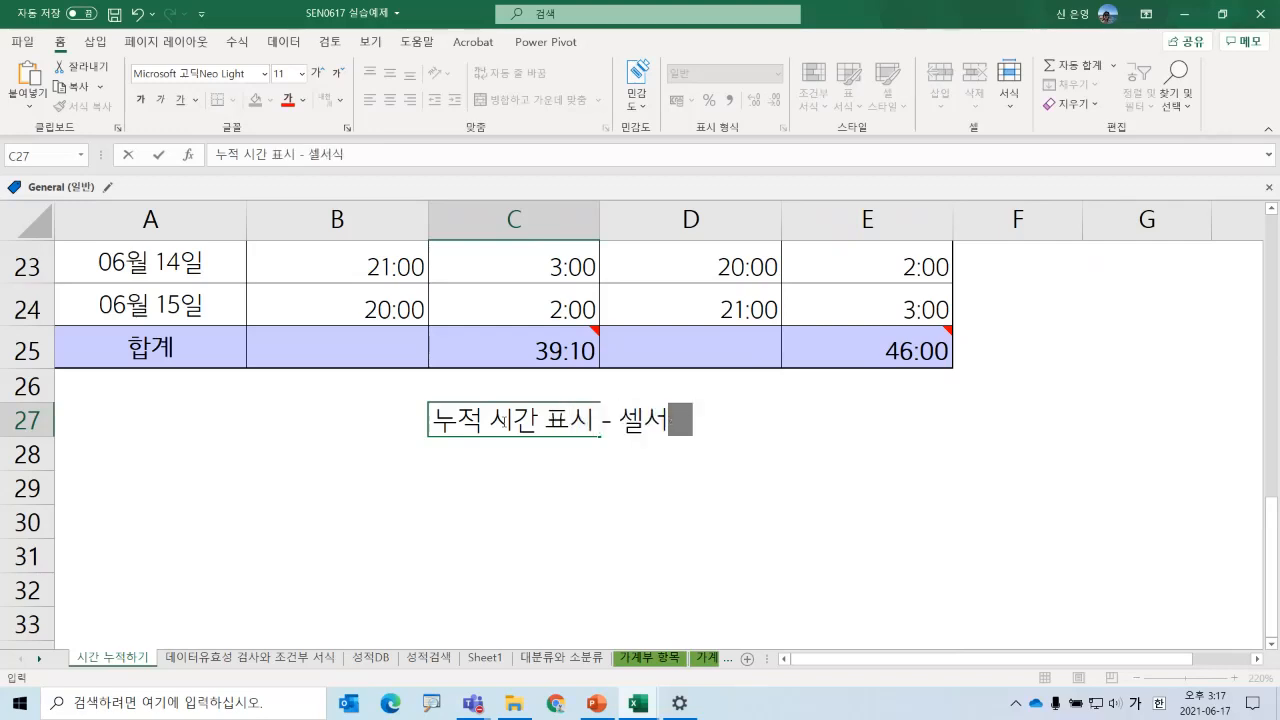
{"action": "key", "text": "alt+Return"}
{"action": "key", "text": "BackSpace"}
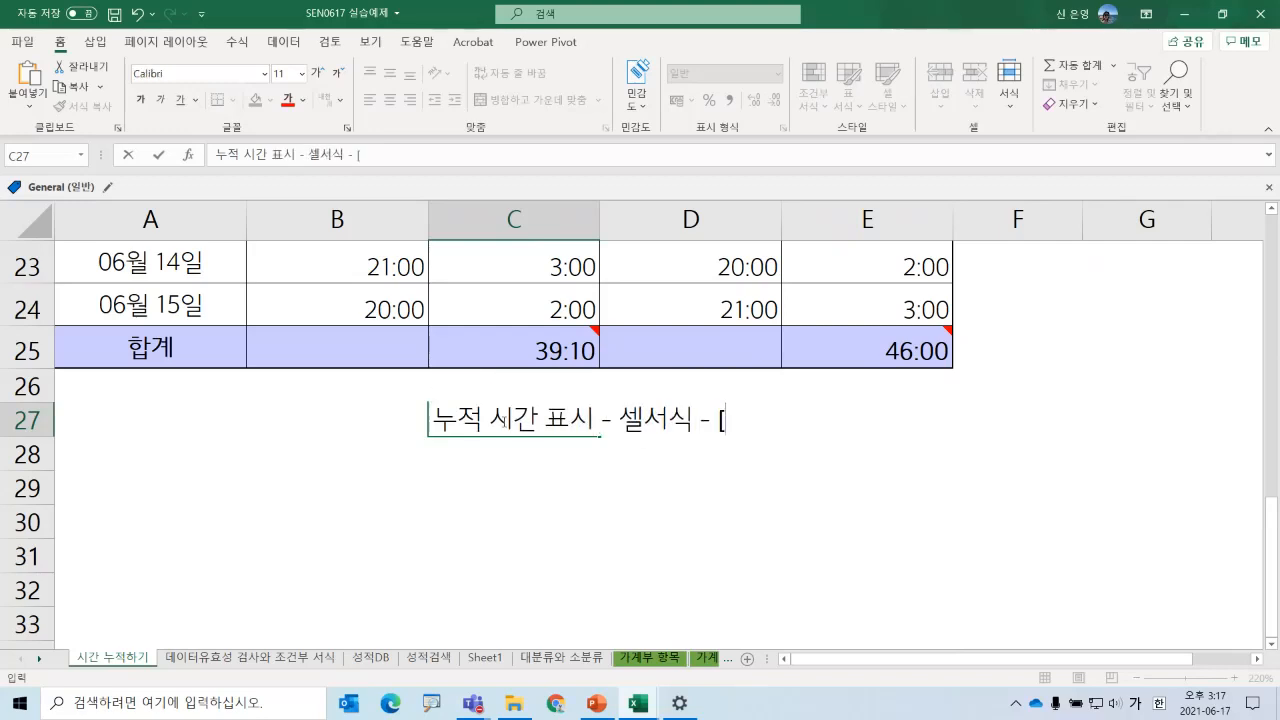
{"action": "type", "text": "[ㅗ"}
{"action": "key", "text": "BackSpace"}
{"action": "key", "text": "Hangul"}
{"action": "type", "text": "h]"}
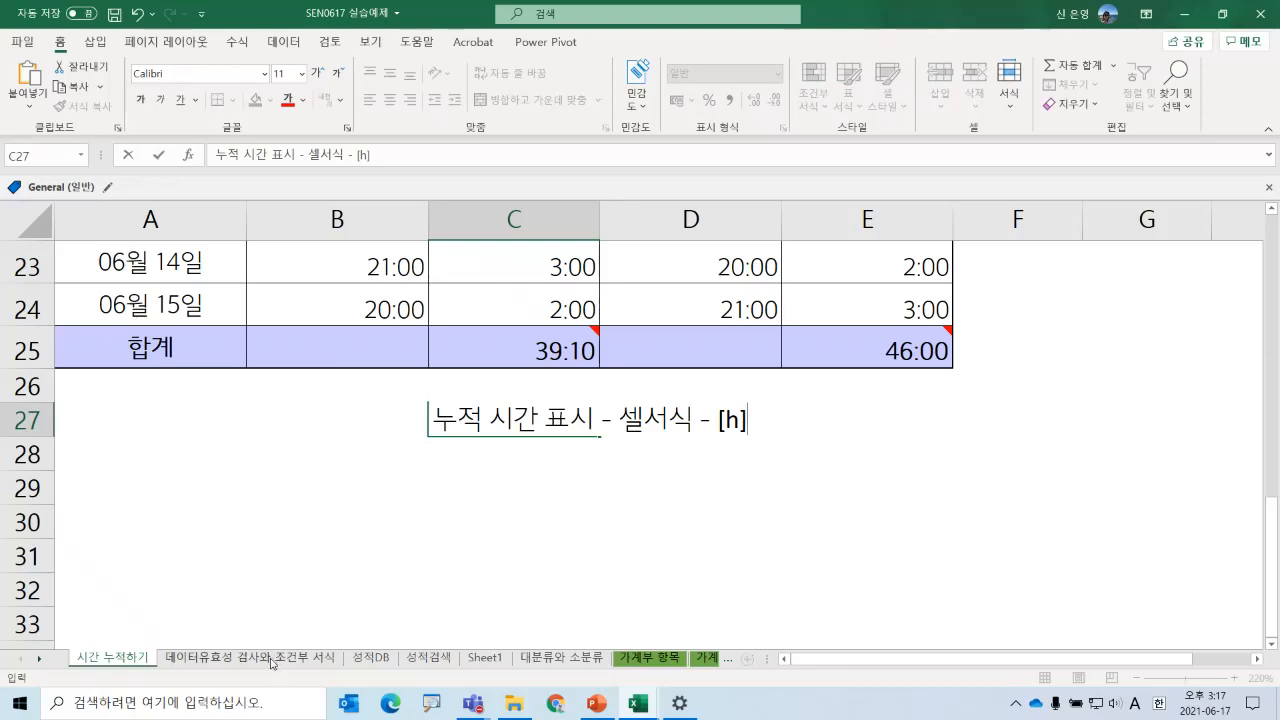
- Open the 데이터유효성 검사와 조건부 서식 sheet and examine the 부서 and 직위 columns and their input cells C2 and E2
{"action": "left_click", "coordinate": [271, 663]}
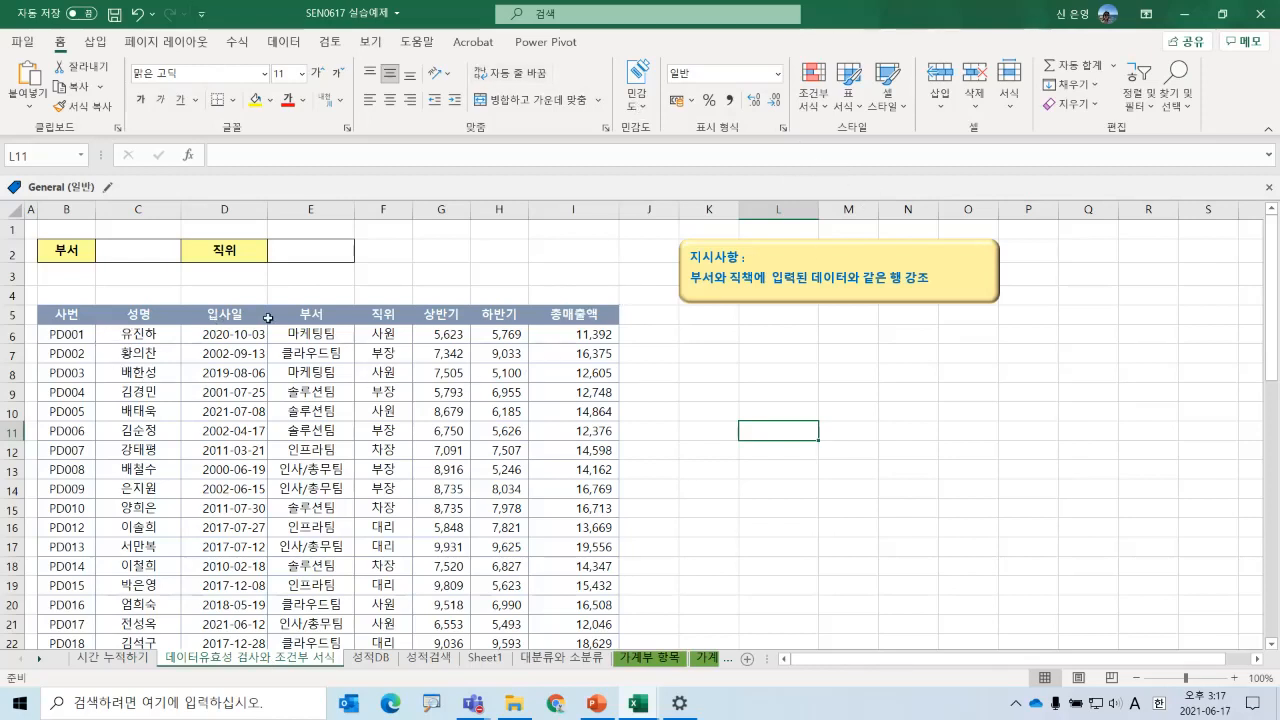
{"action": "left_click_drag", "start_coordinate": [310, 322], "coordinate": [375, 562]}
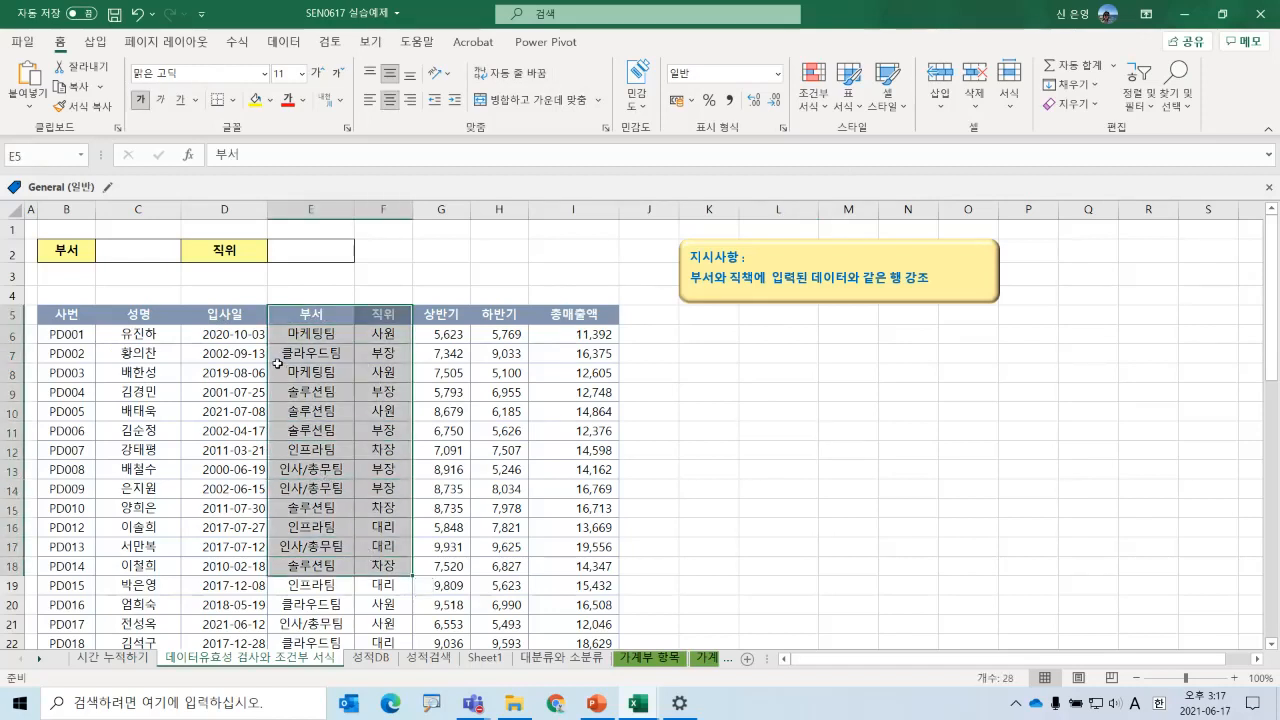
{"action": "left_click", "coordinate": [137, 254]}
{"action": "left_click", "coordinate": [312, 247]}
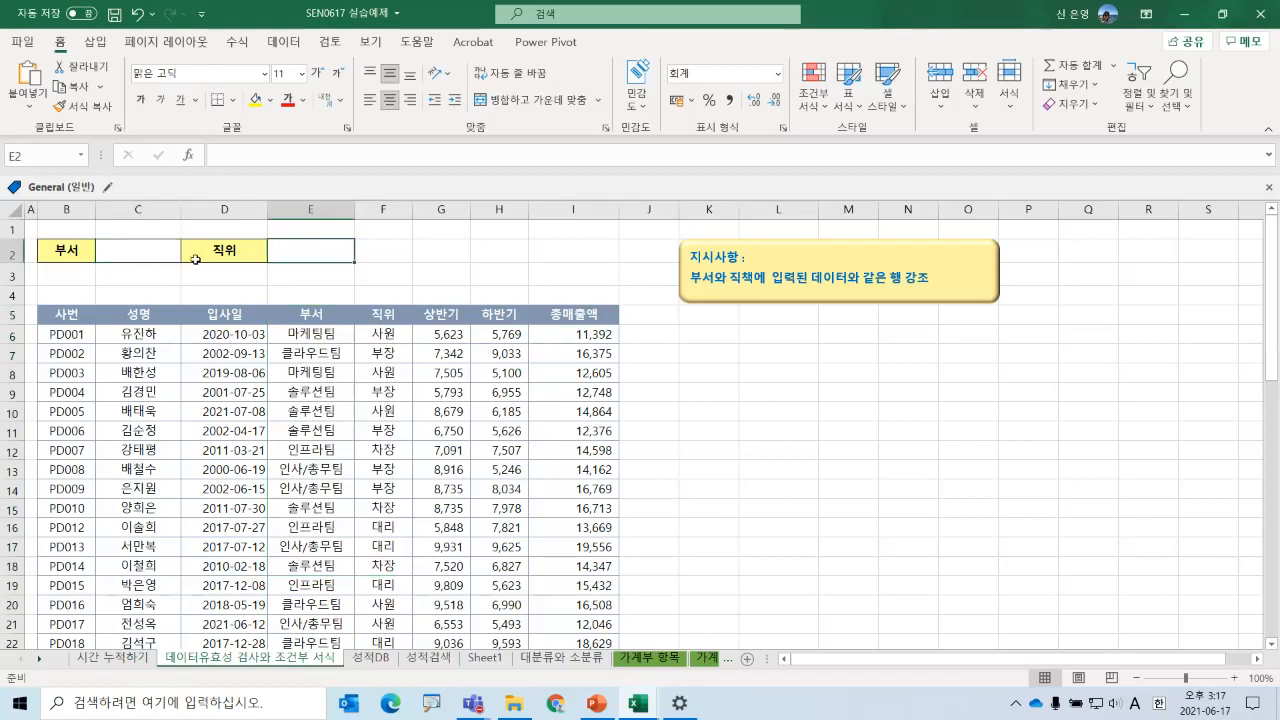
{"action": "left_click", "coordinate": [194, 260]}
{"action": "left_click", "coordinate": [152, 252]}
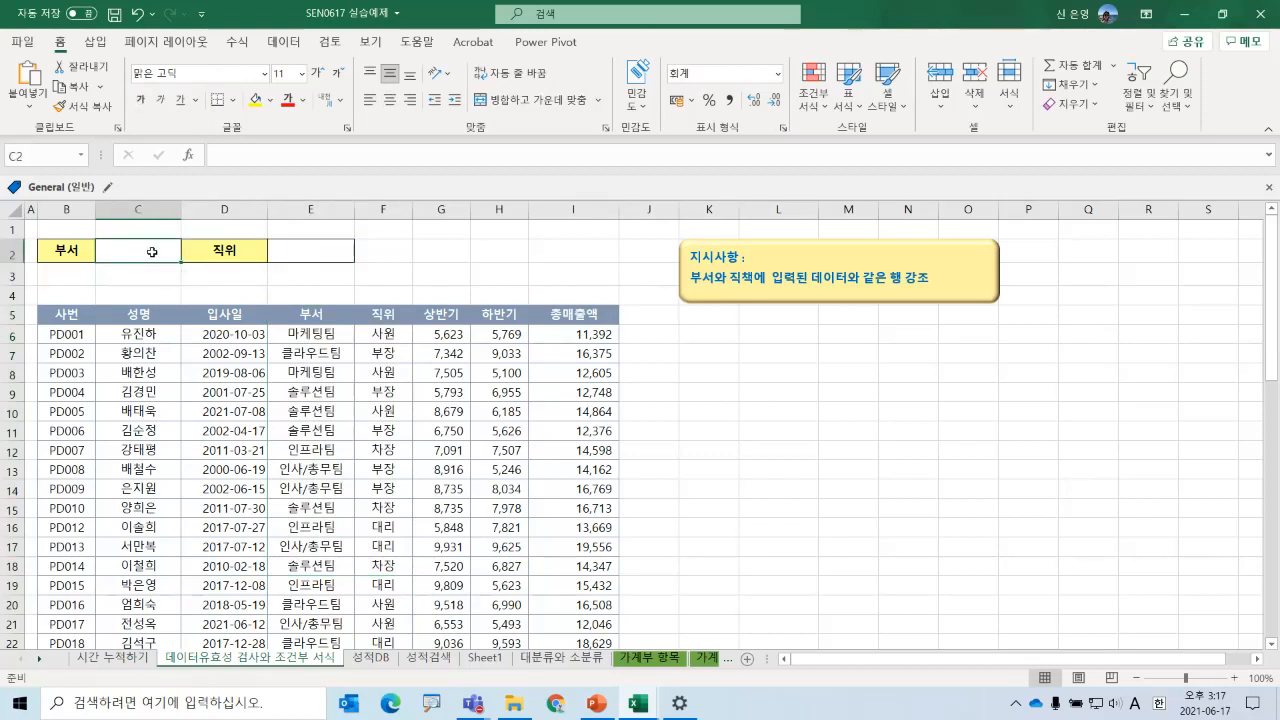
- Inspect the entries of the dropdown list in C3, closing it without choosing one
{"action": "left_click", "coordinate": [173, 280]}
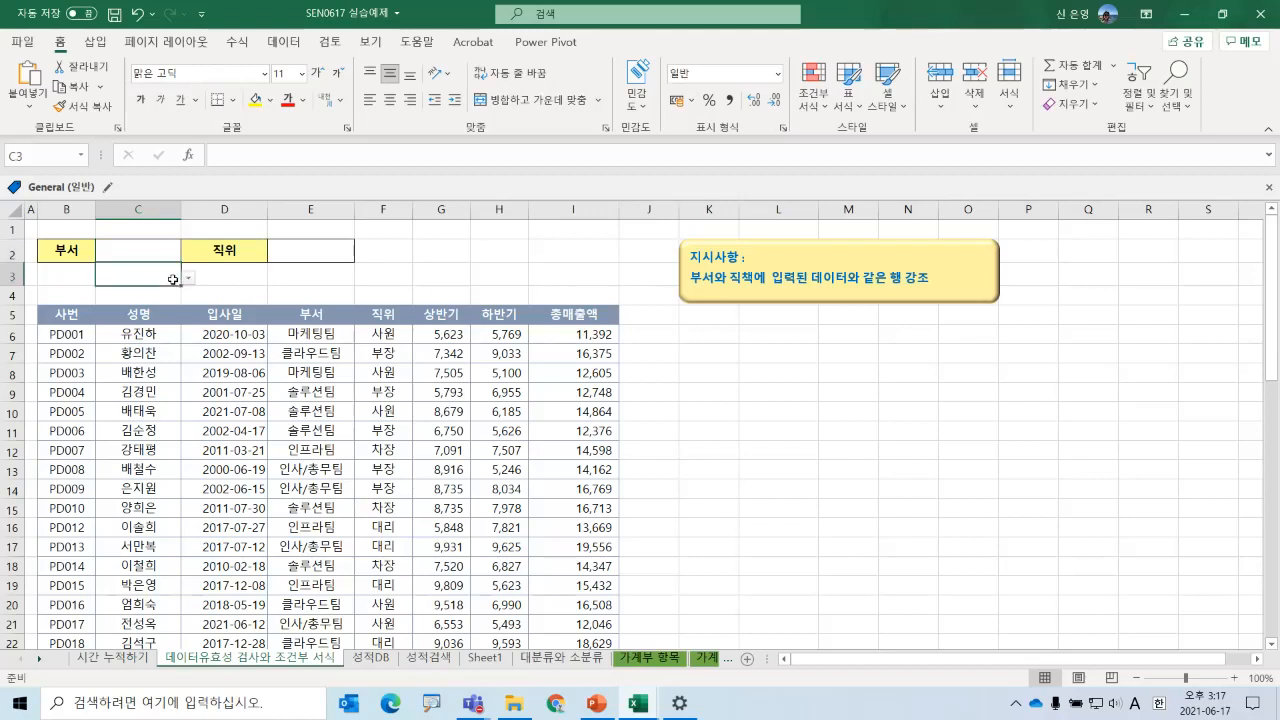
{"action": "left_click", "coordinate": [189, 281]}
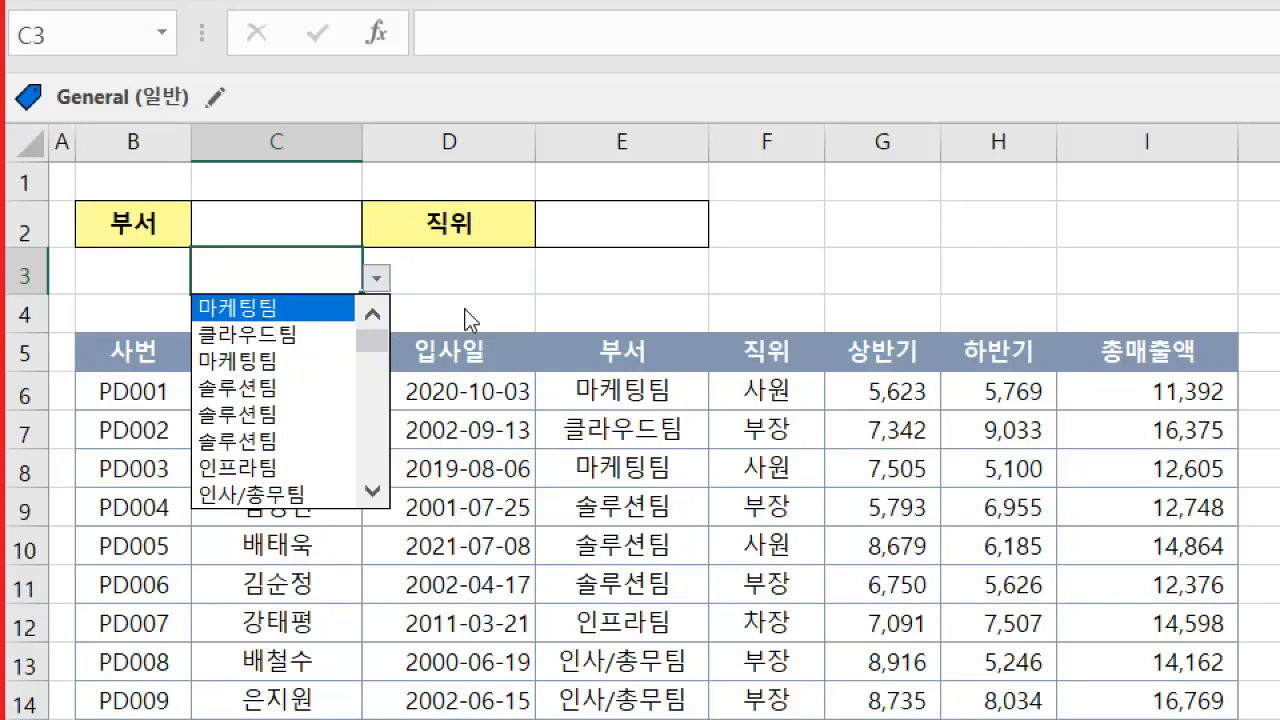
{"action": "key", "text": "Escape"}
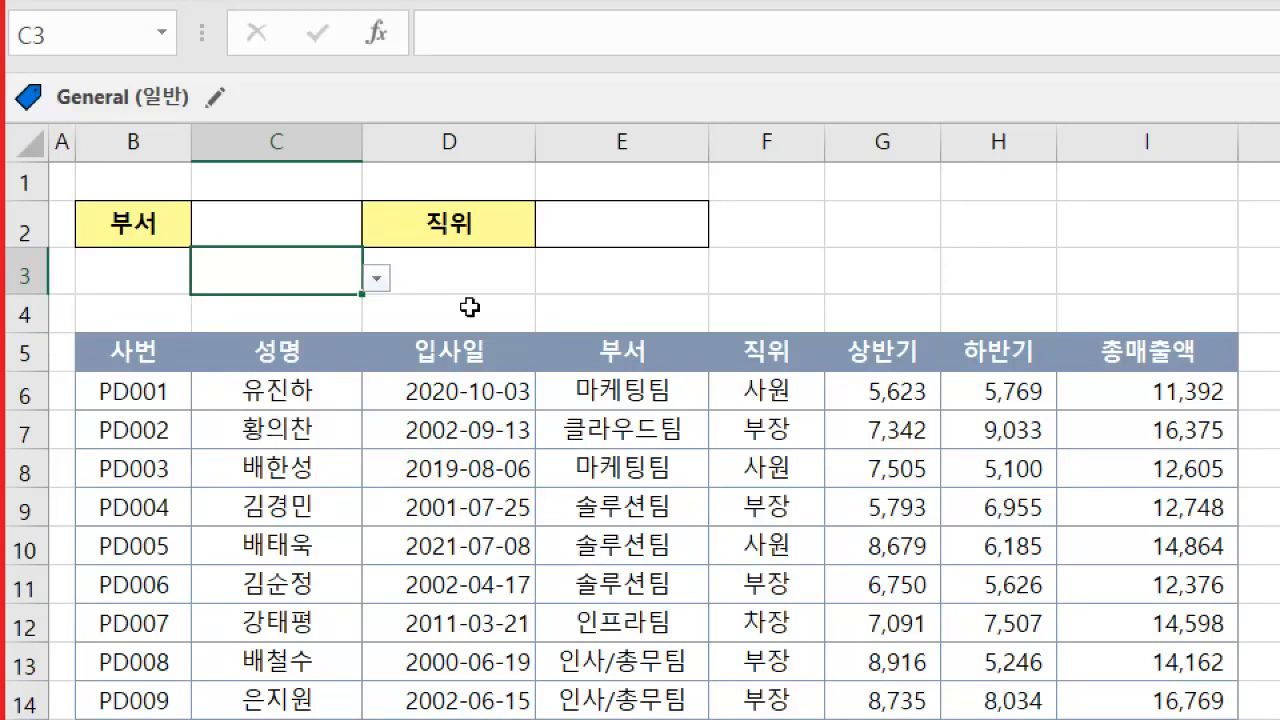
- Copy the 부서 and 직위 columns with their headers, E5 through F54, to the empty area starting at L7
{"action": "left_click_drag", "start_coordinate": [630, 354], "coordinate": [724, 357]}
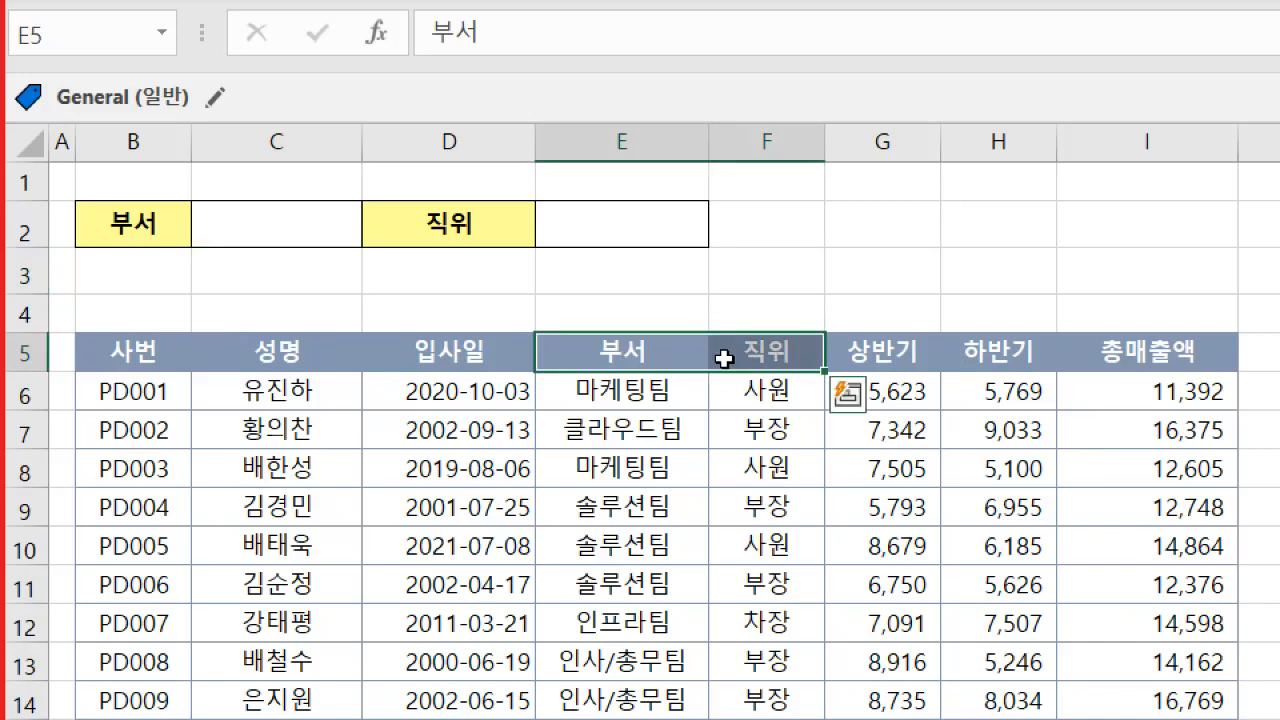
{"action": "left_click", "coordinate": [846, 393]}
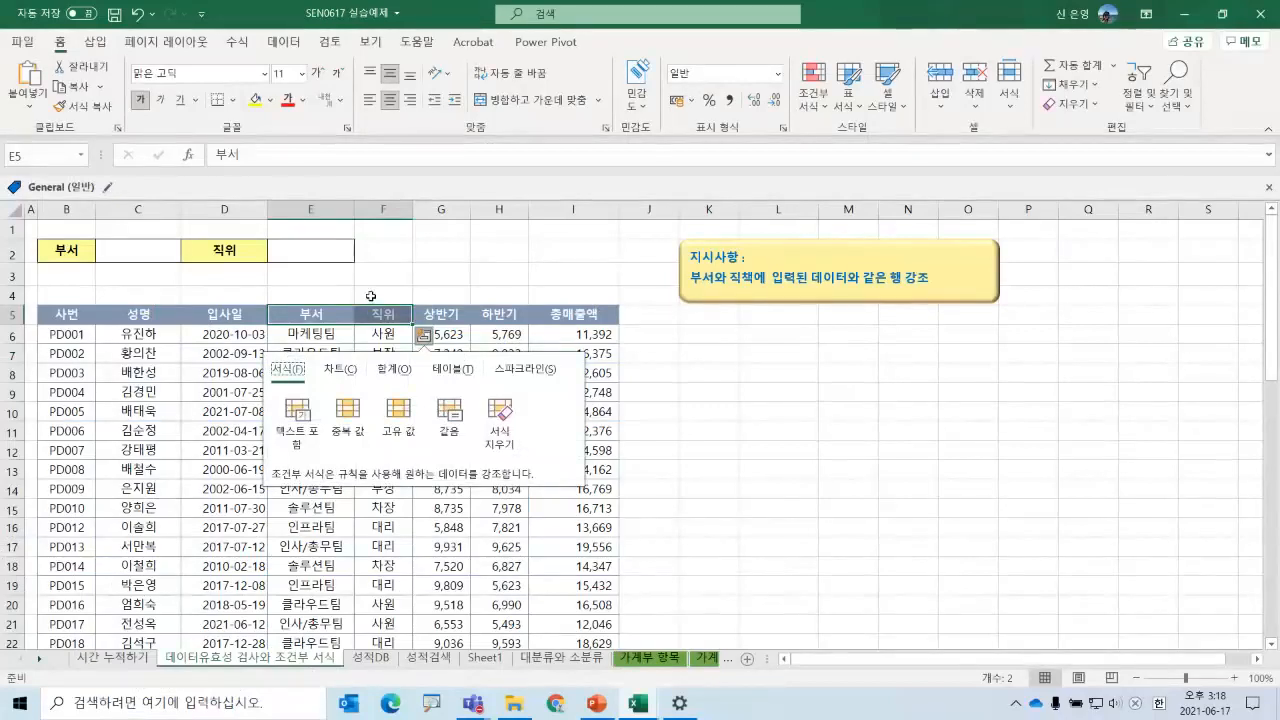
{"action": "key", "text": "Escape"}
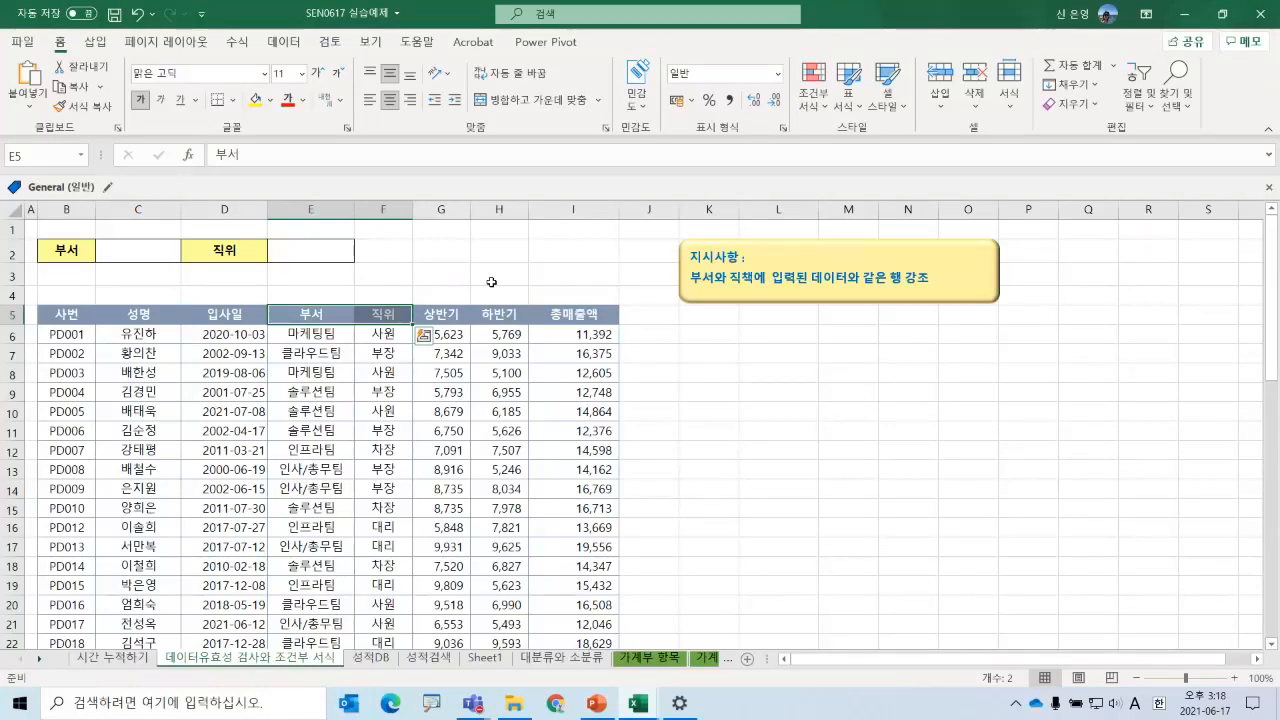
{"action": "key", "text": "ctrl+shift+Down"}
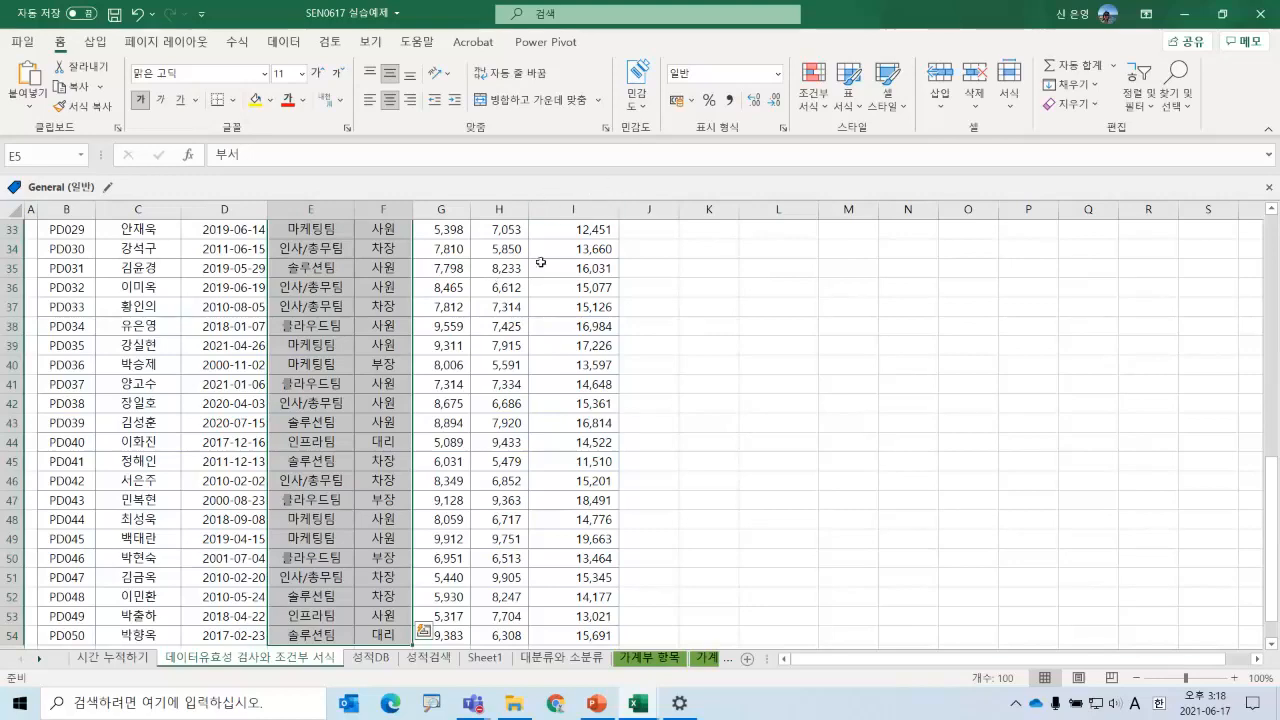
{"action": "scroll", "coordinate": [538, 379], "scroll_direction": "down", "scroll_amount": 2}
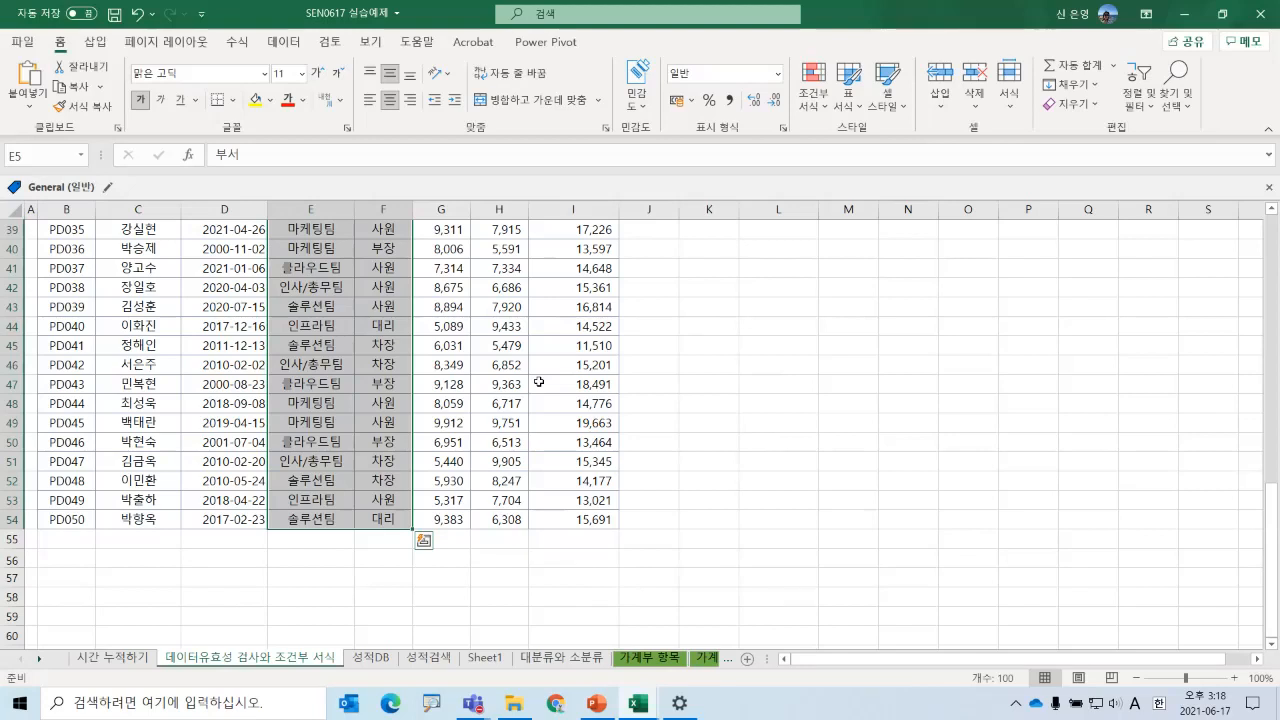
{"action": "key", "text": "ctrl+c"}
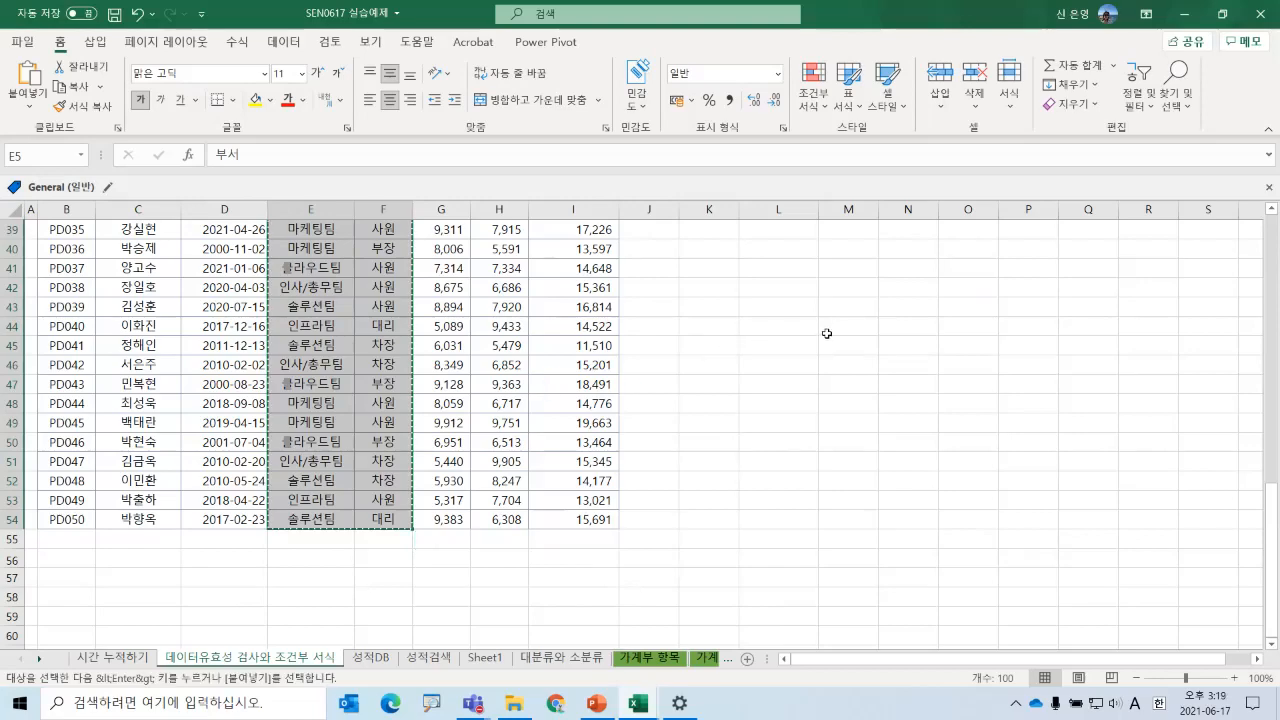
{"action": "scroll", "coordinate": [827, 333], "scroll_direction": "up", "scroll_amount": 2}
{"action": "scroll", "coordinate": [827, 333], "scroll_direction": "up", "scroll_amount": 10}
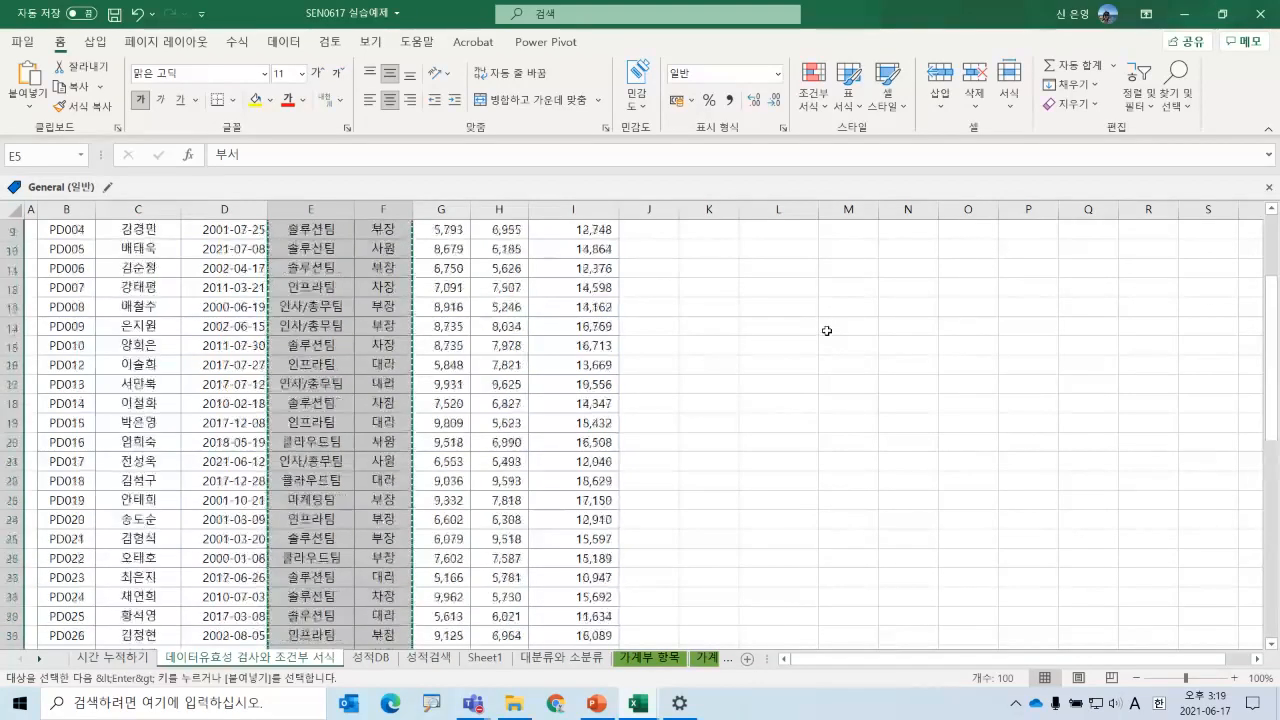
{"action": "left_click", "coordinate": [768, 312]}
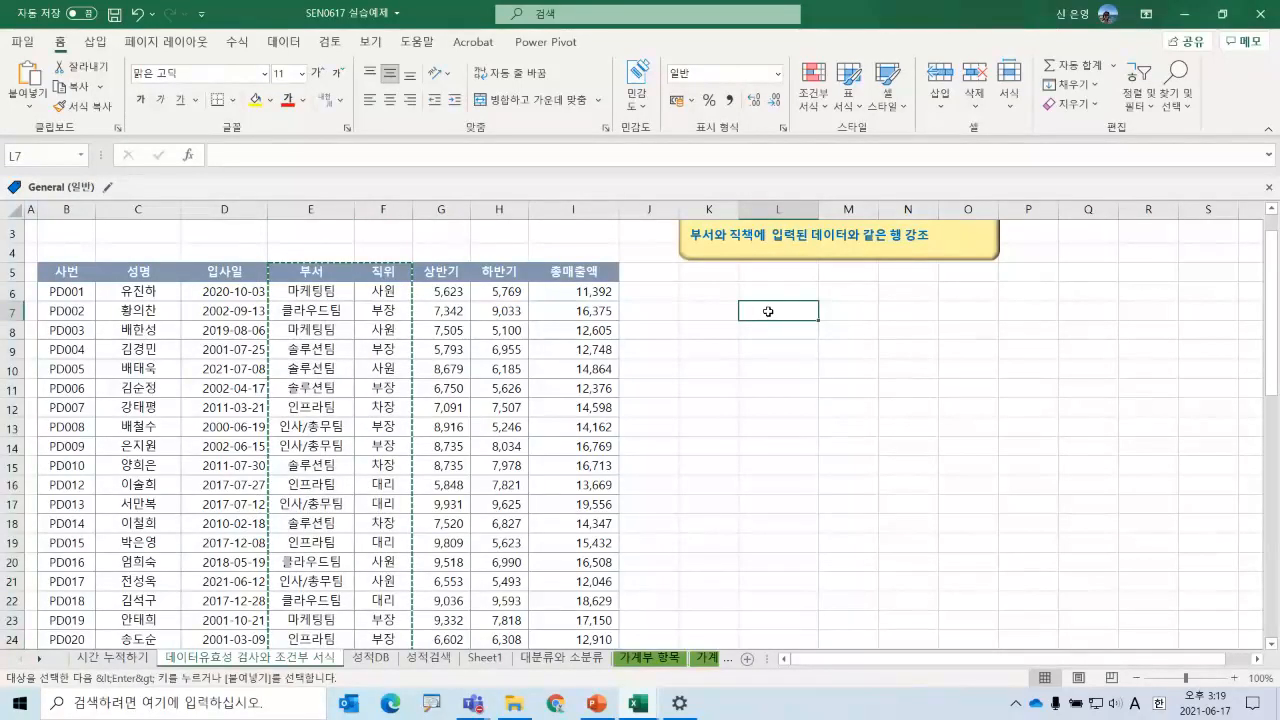
{"action": "key", "text": "ctrl+v"}
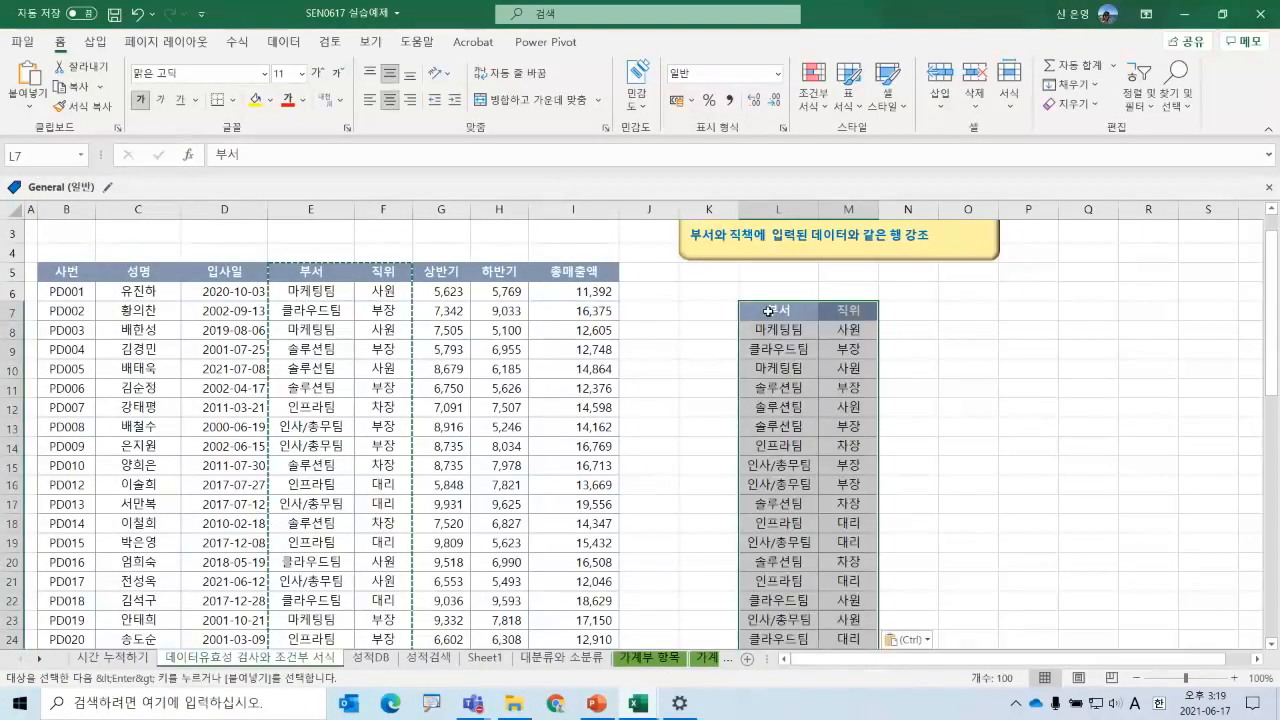
{"action": "left_click", "coordinate": [768, 312]}
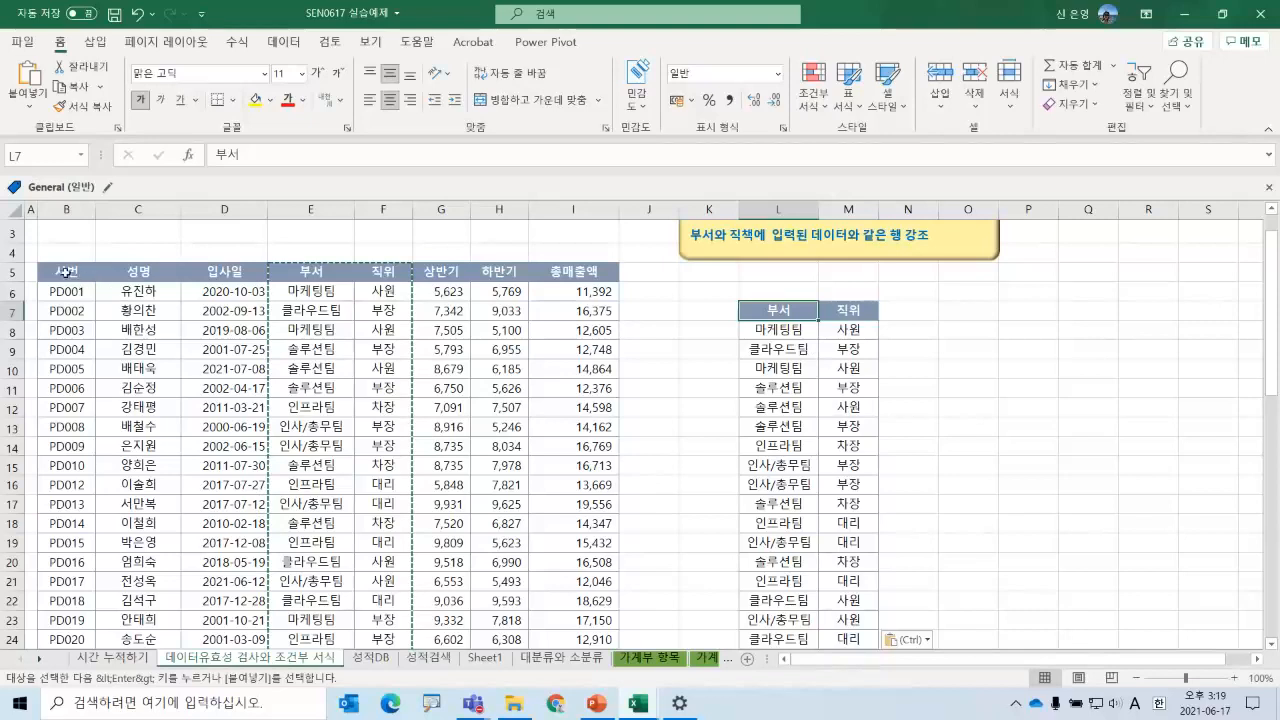
{"action": "left_click_drag", "start_coordinate": [65, 271], "coordinate": [560, 618]}
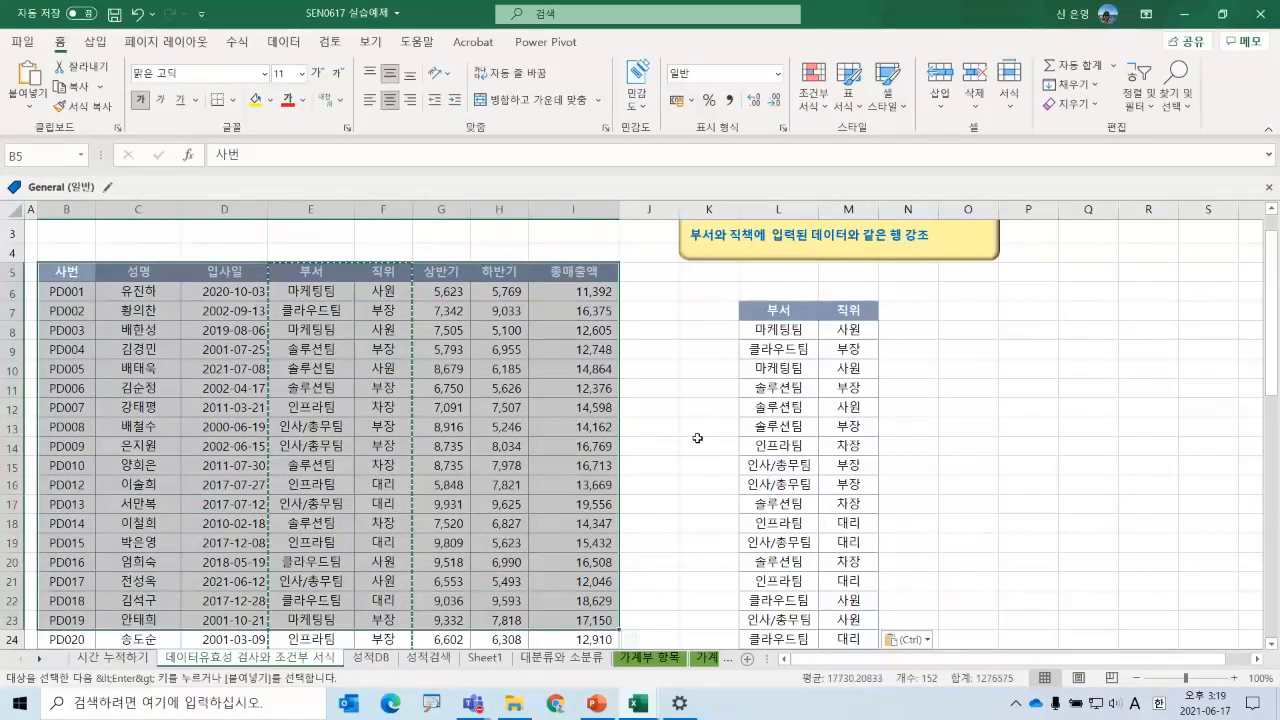
{"action": "scroll", "coordinate": [825, 452], "scroll_direction": "up", "scroll_amount": 1}
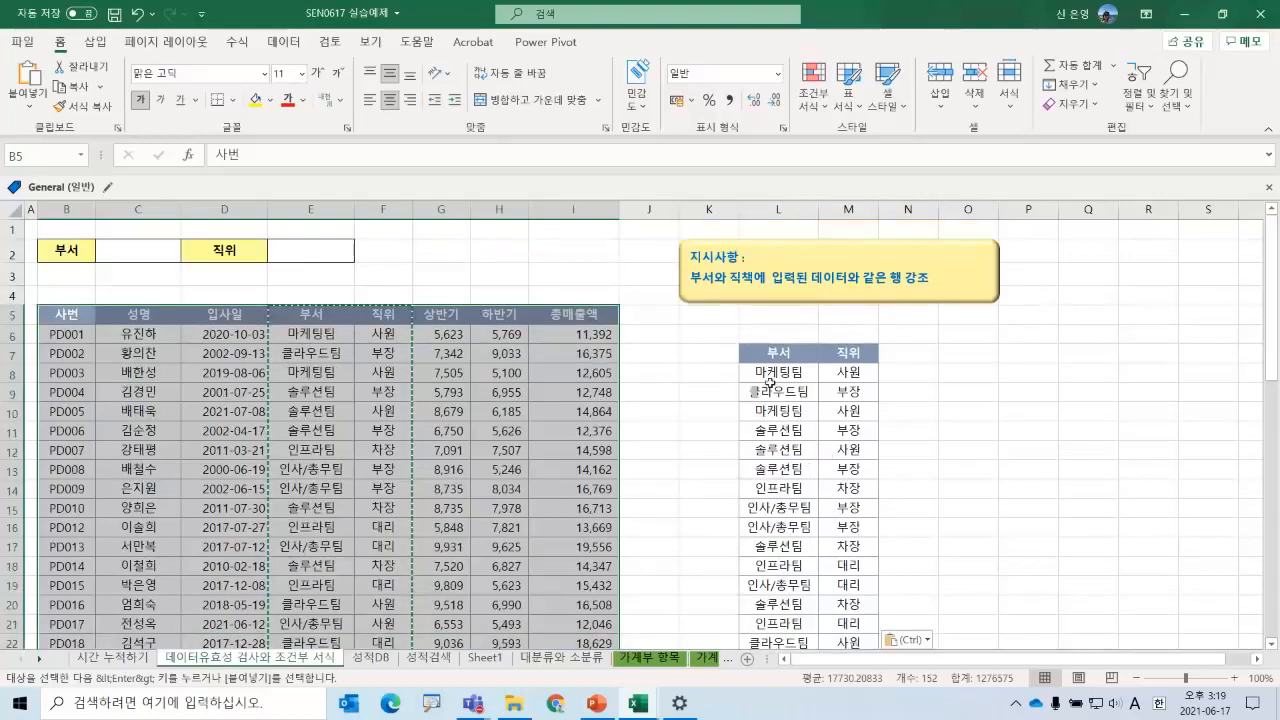
{"action": "left_click", "coordinate": [788, 352]}
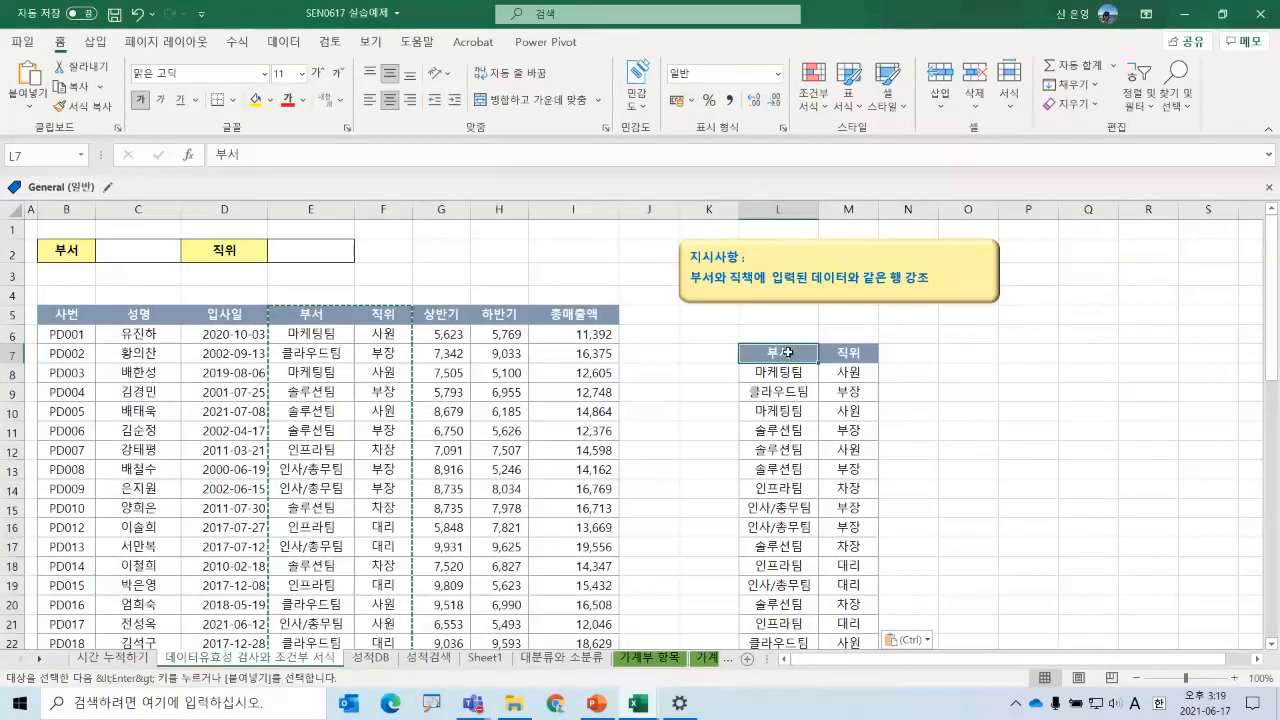
{"action": "left_click_drag", "start_coordinate": [788, 352], "coordinate": [806, 596]}
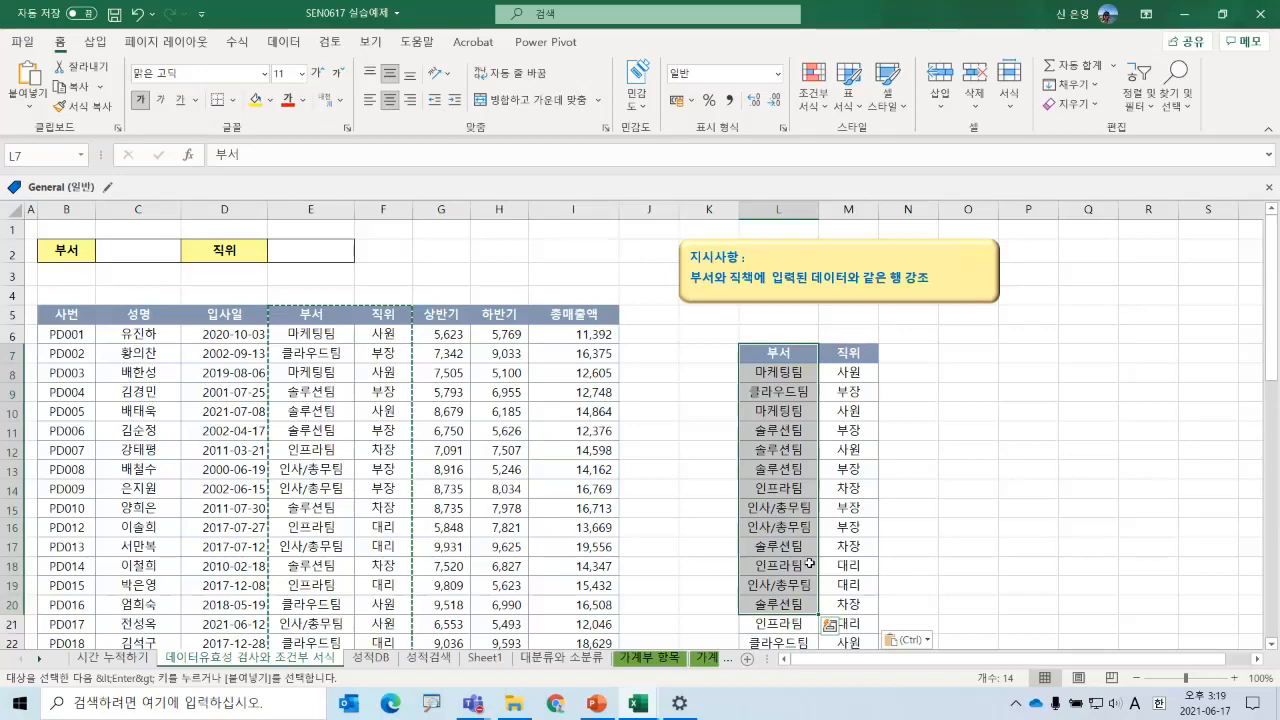
- Start removing duplicates from the whole copied 부서 column starting at L7, limiting the operation to the current selection
{"action": "left_click", "coordinate": [781, 355]}
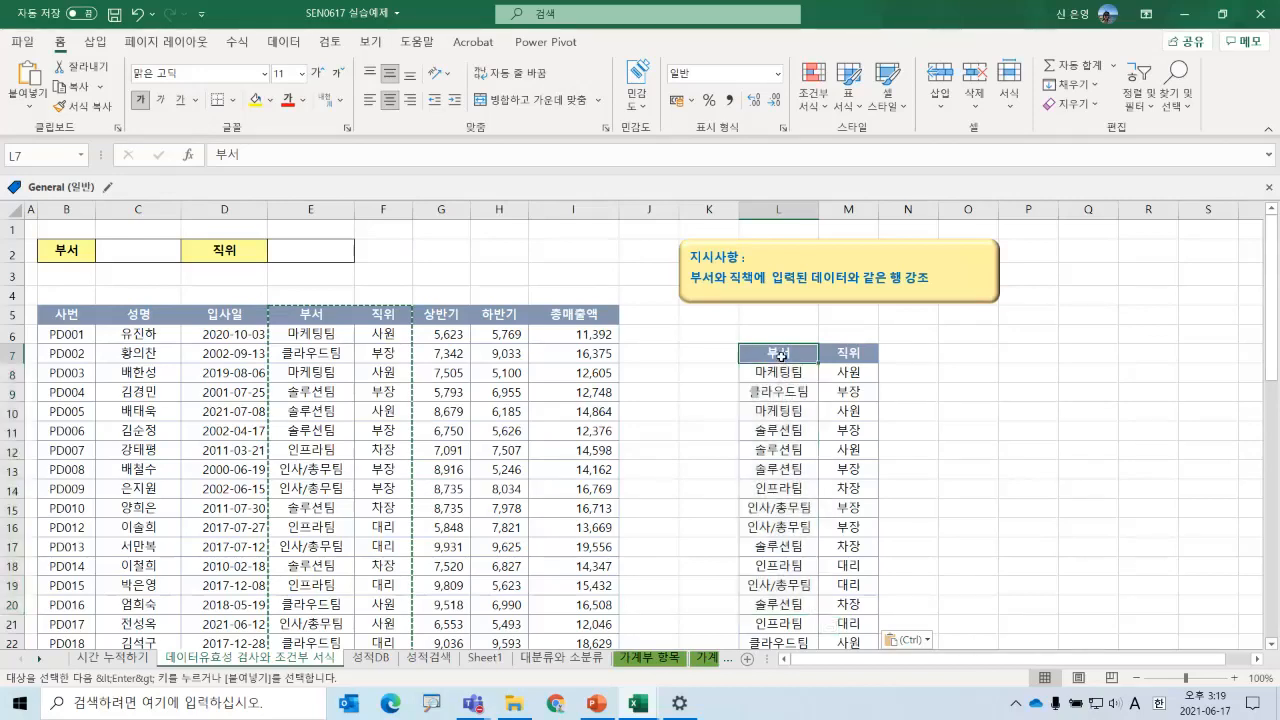
{"action": "key", "text": "ctrl+shift+Down"}
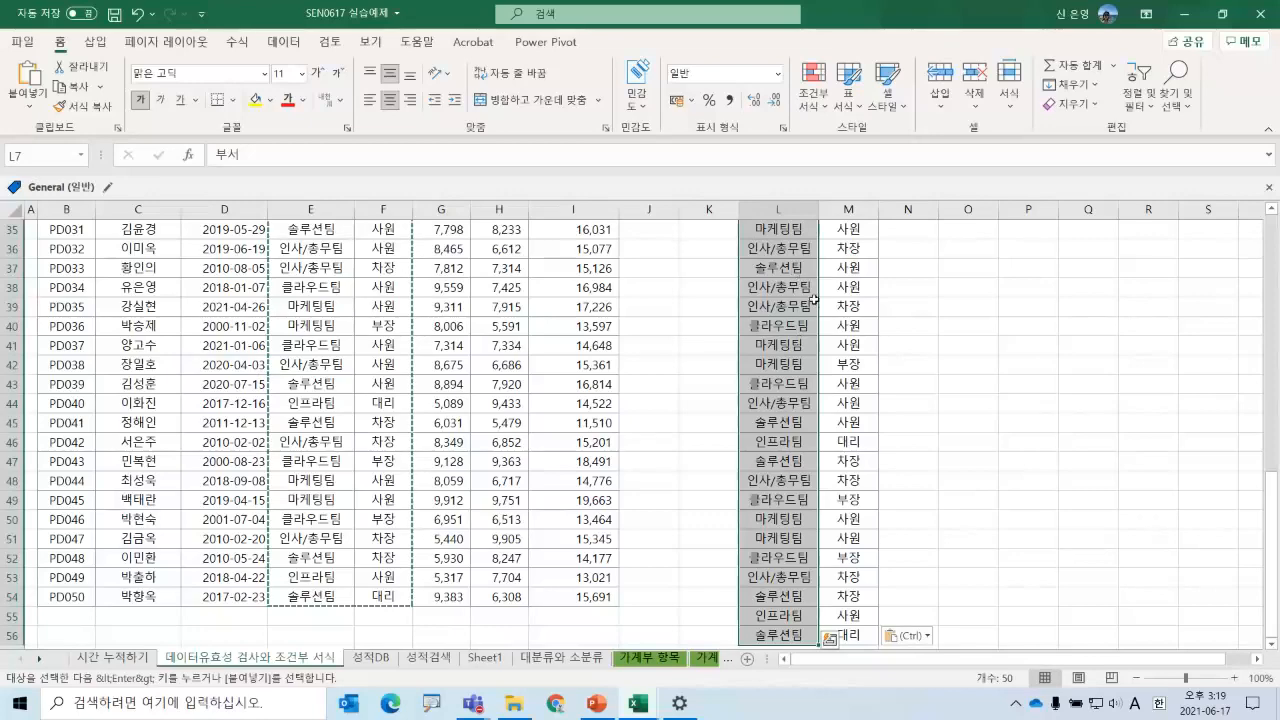
{"action": "scroll", "coordinate": [815, 297], "scroll_direction": "up", "scroll_amount": 8}
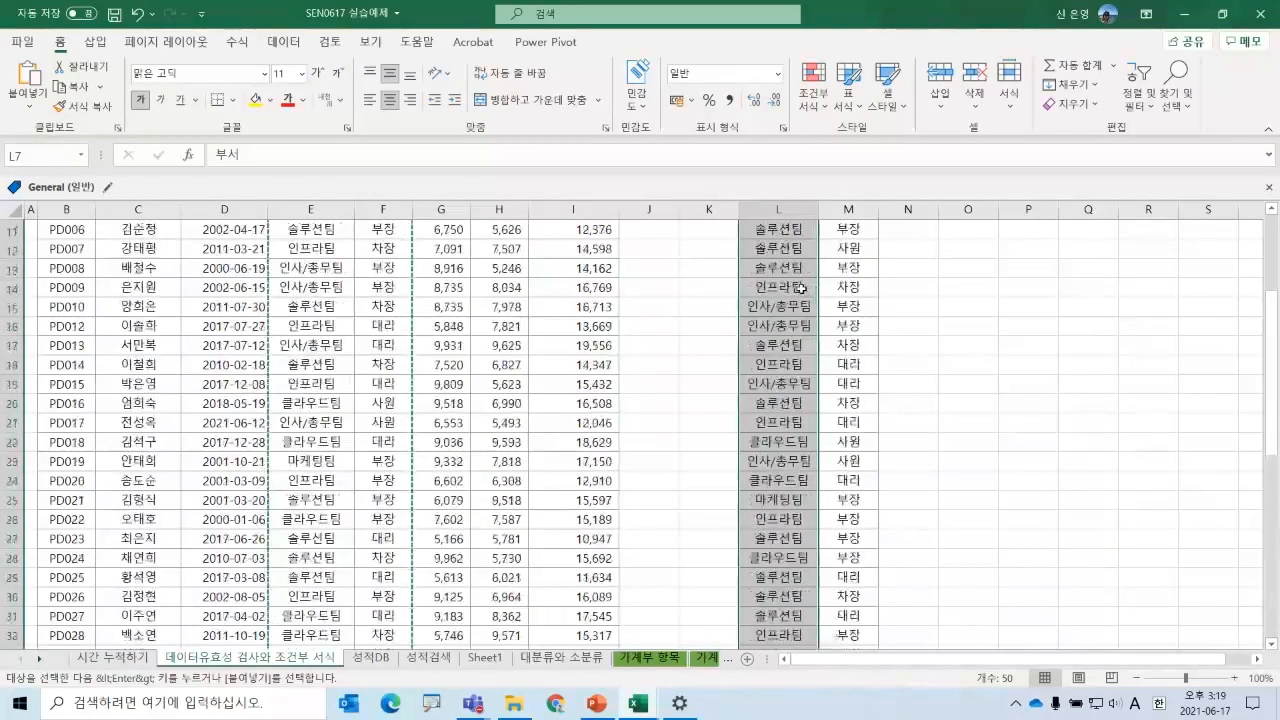
{"action": "scroll", "coordinate": [800, 289], "scroll_direction": "up", "scroll_amount": 2}
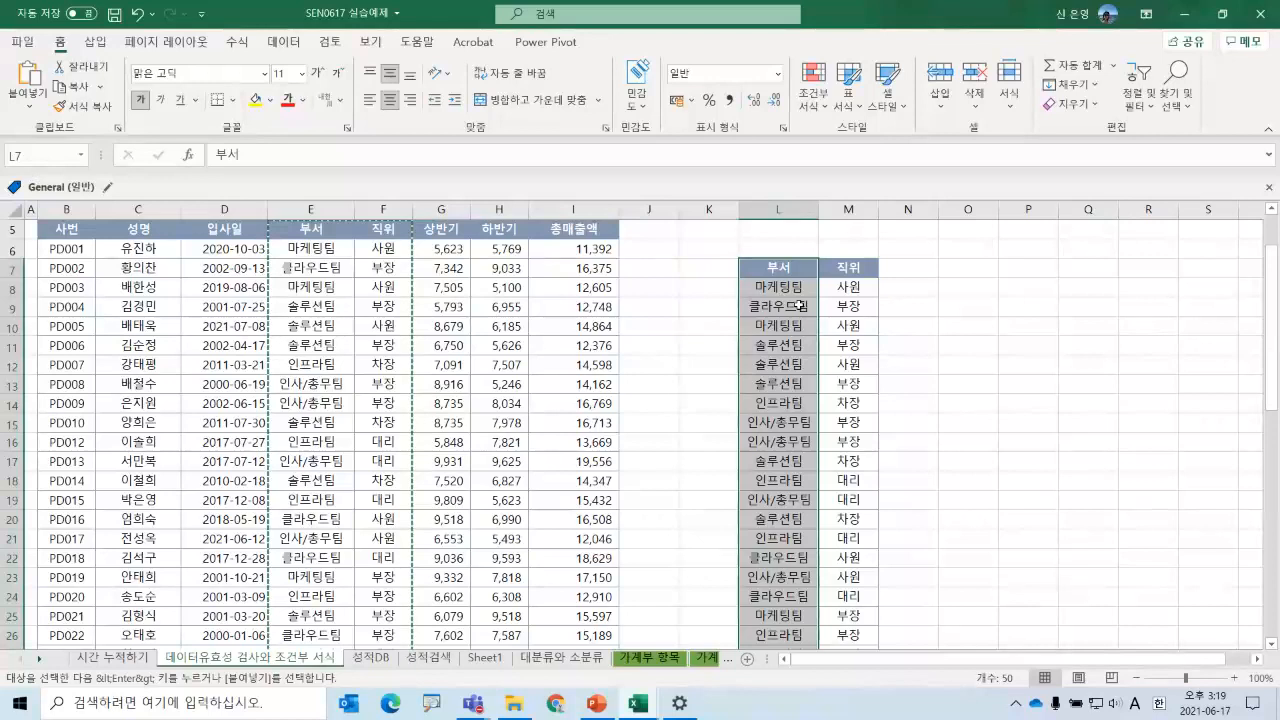
{"action": "left_click", "coordinate": [285, 42]}
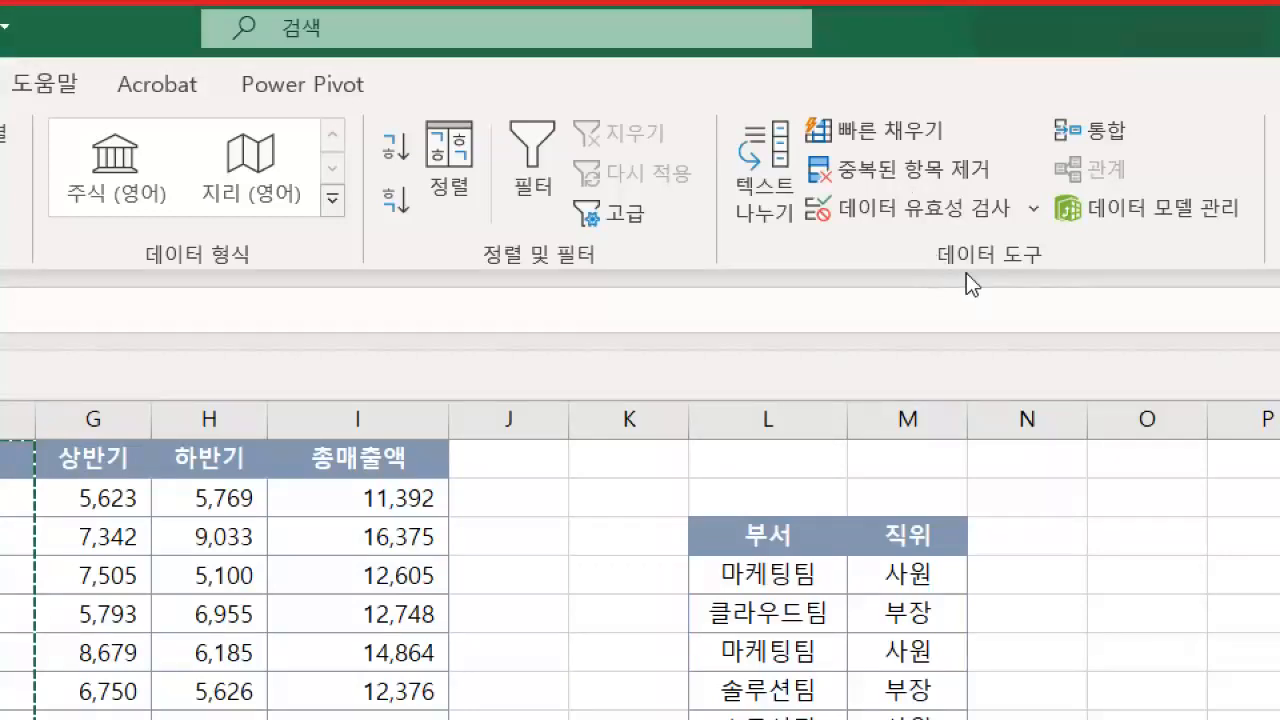
{"action": "left_click", "coordinate": [889, 172]}
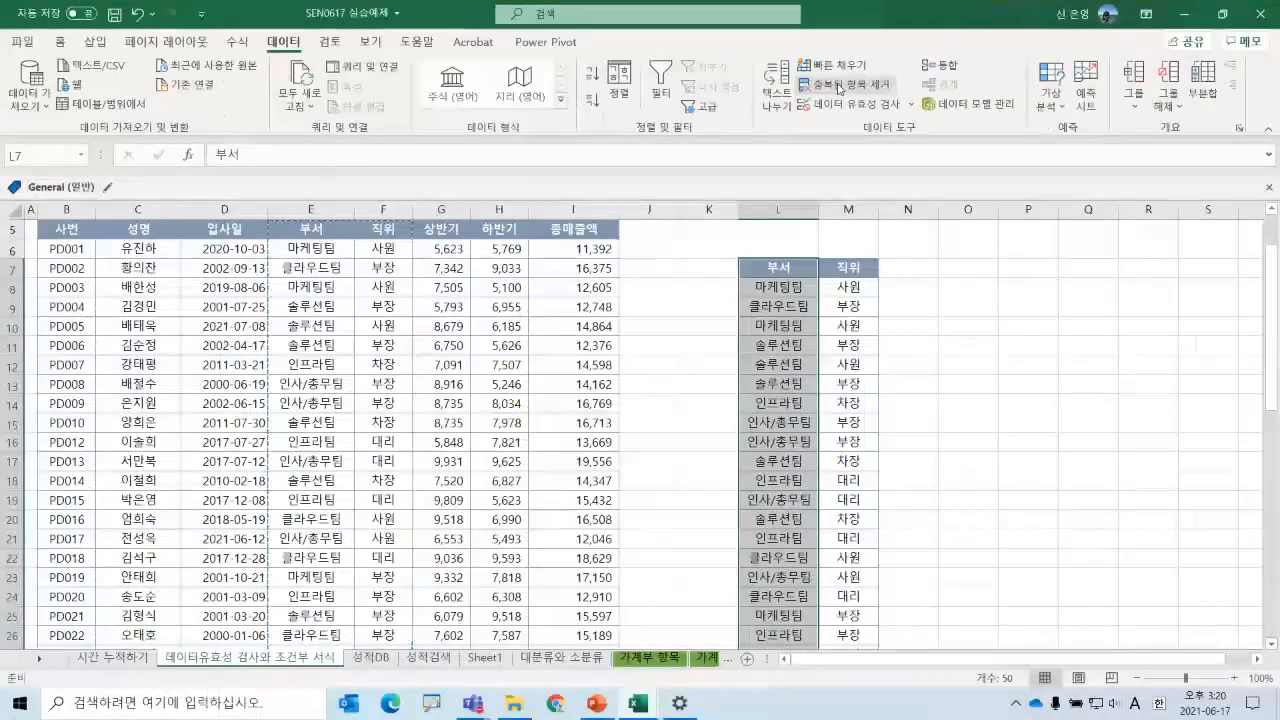
{"action": "left_click", "coordinate": [885, 175]}
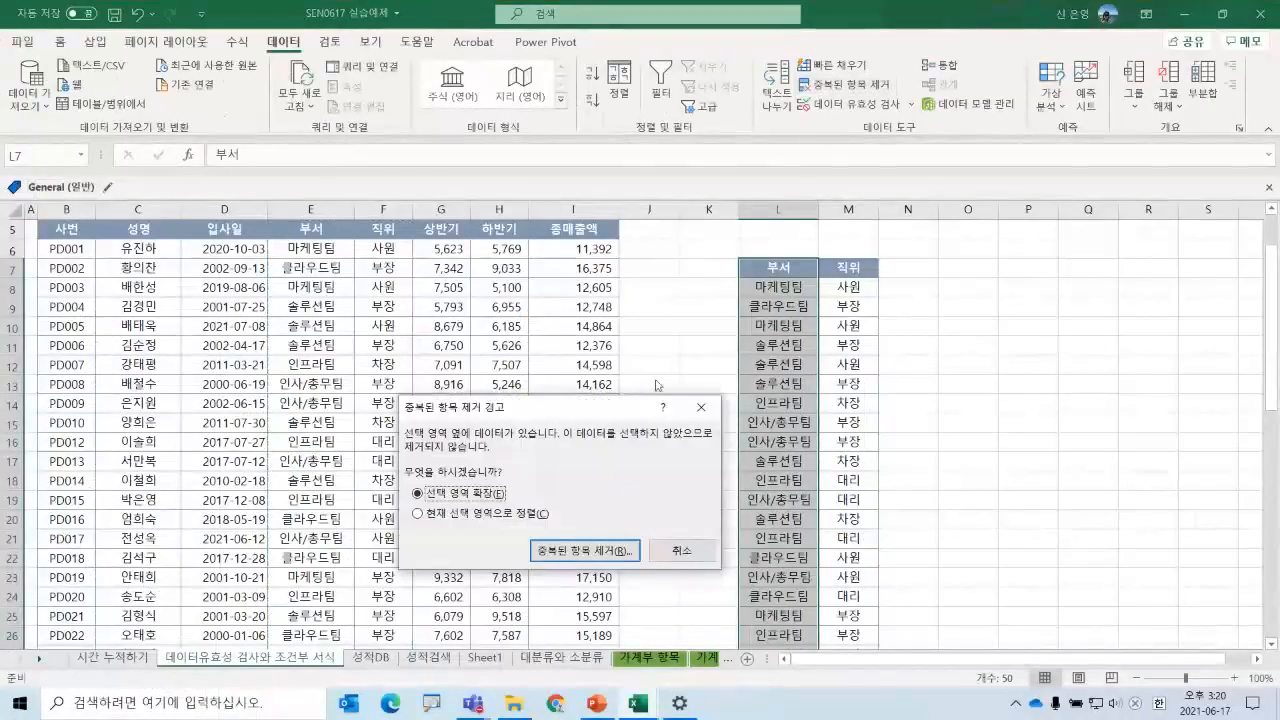
{"action": "left_click_drag", "start_coordinate": [607, 420], "coordinate": [1036, 267]}
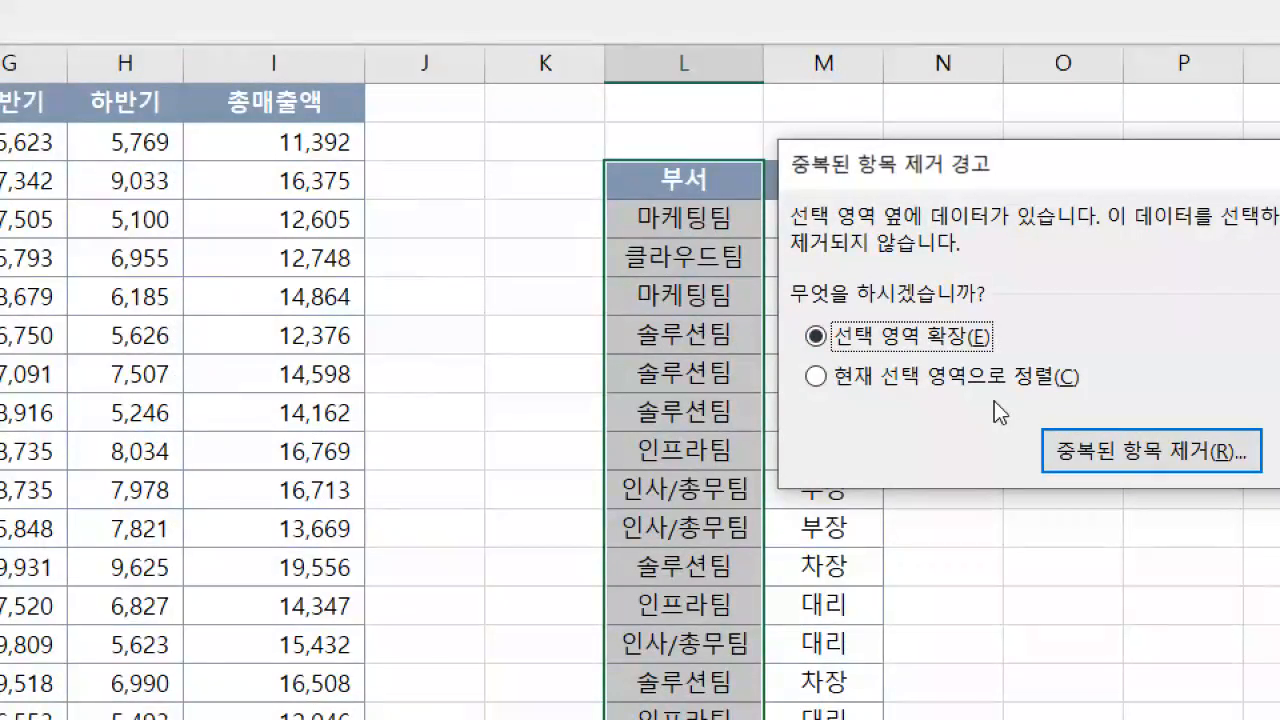
{"action": "left_click_drag", "start_coordinate": [1083, 162], "coordinate": [1087, 254]}
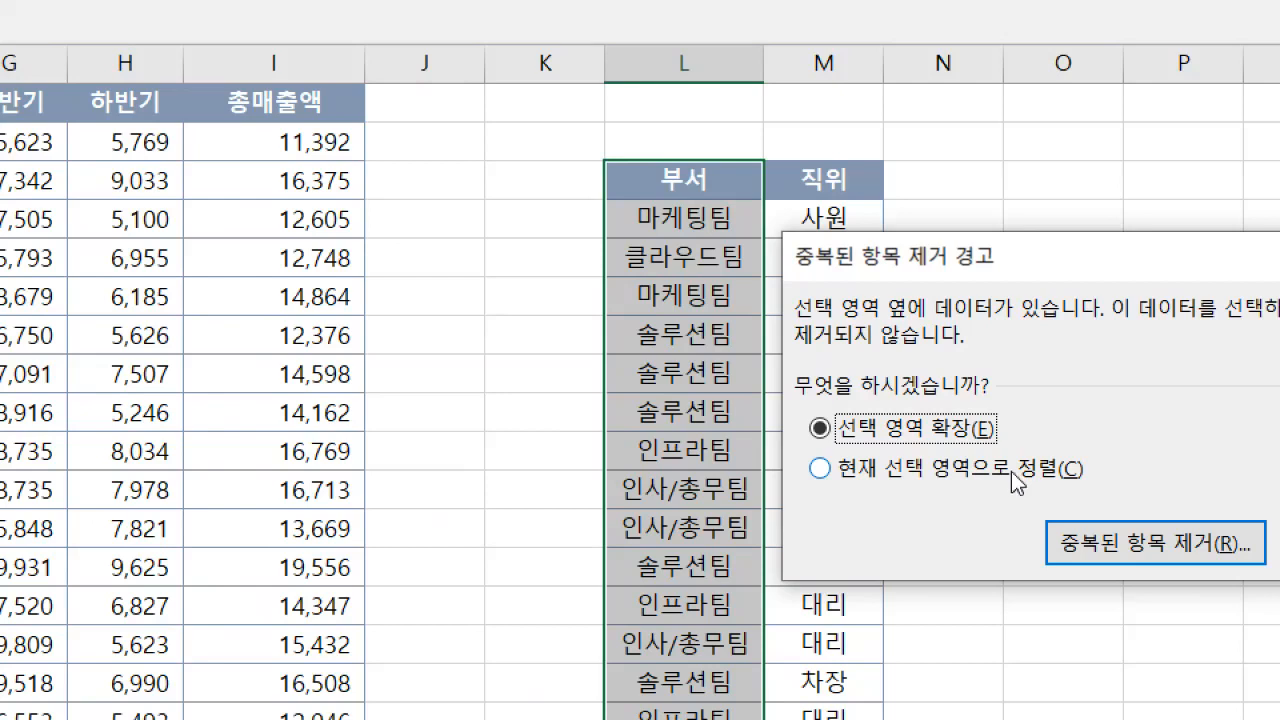
{"action": "left_click", "coordinate": [907, 474]}
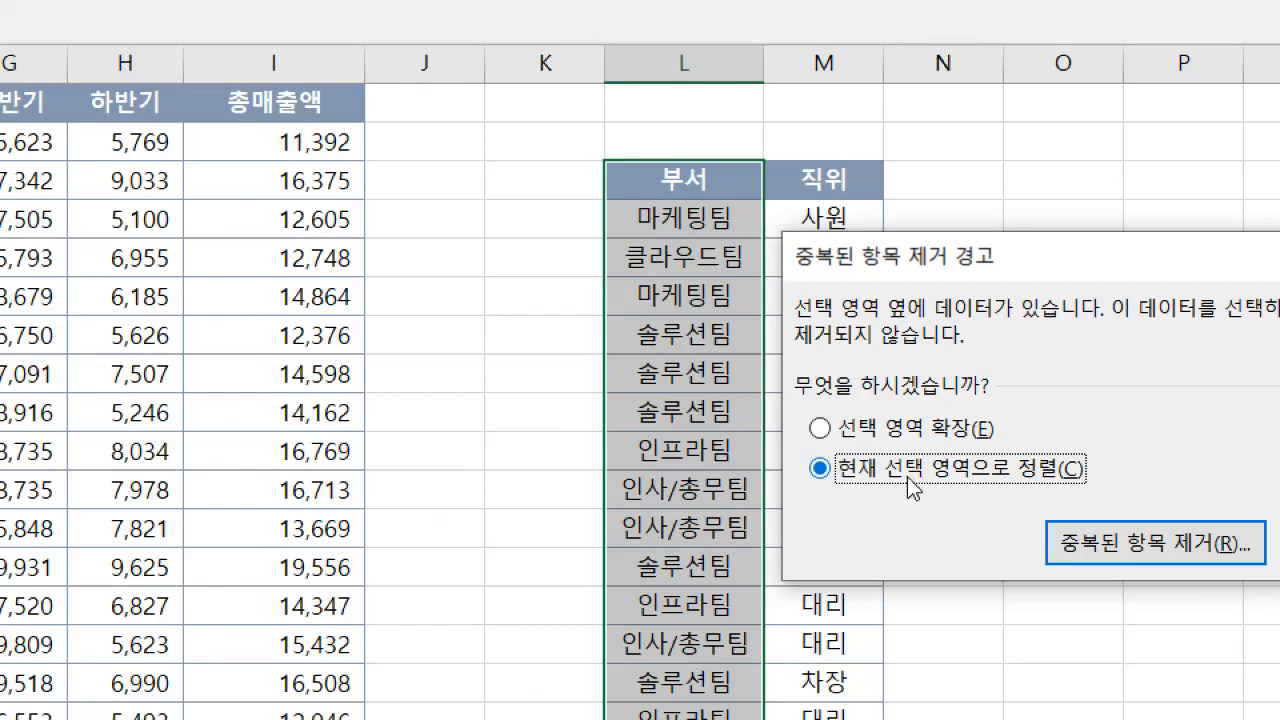
{"action": "left_click", "coordinate": [1102, 552]}
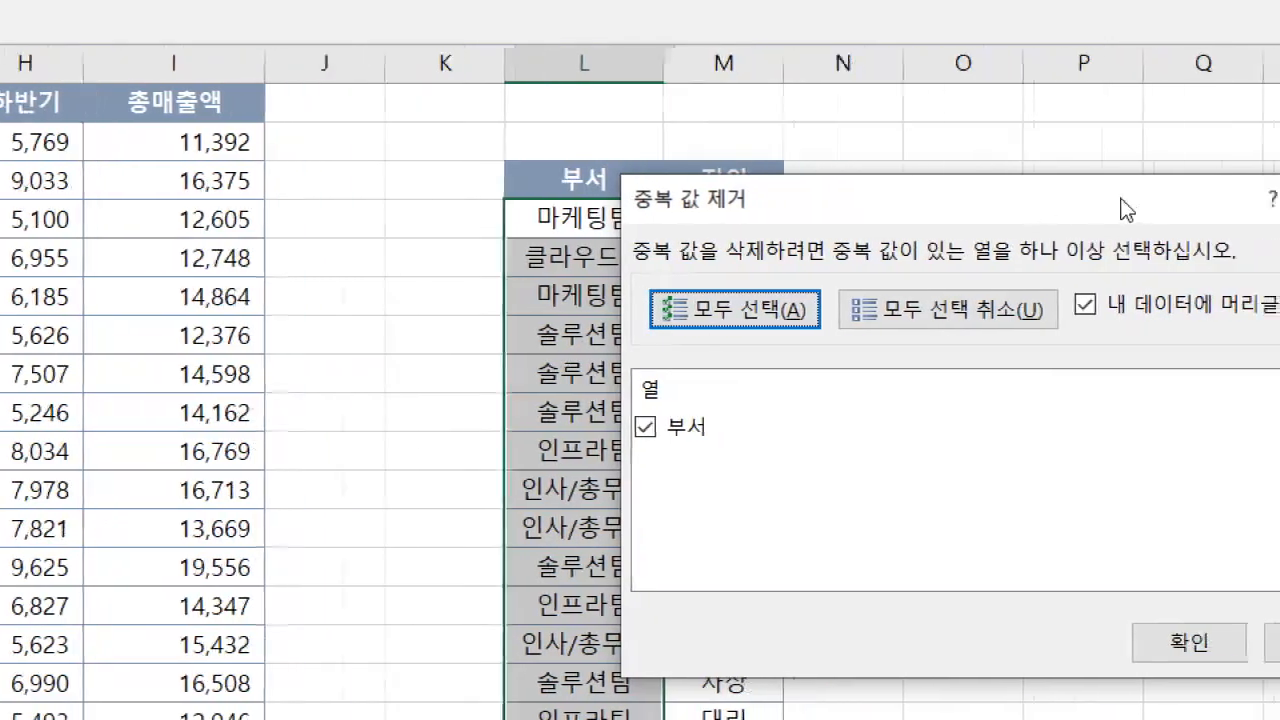
- Remove the duplicate values from the copied 부서 column, treating its first row as a header
{"action": "left_click_drag", "start_coordinate": [1039, 205], "coordinate": [866, 275]}
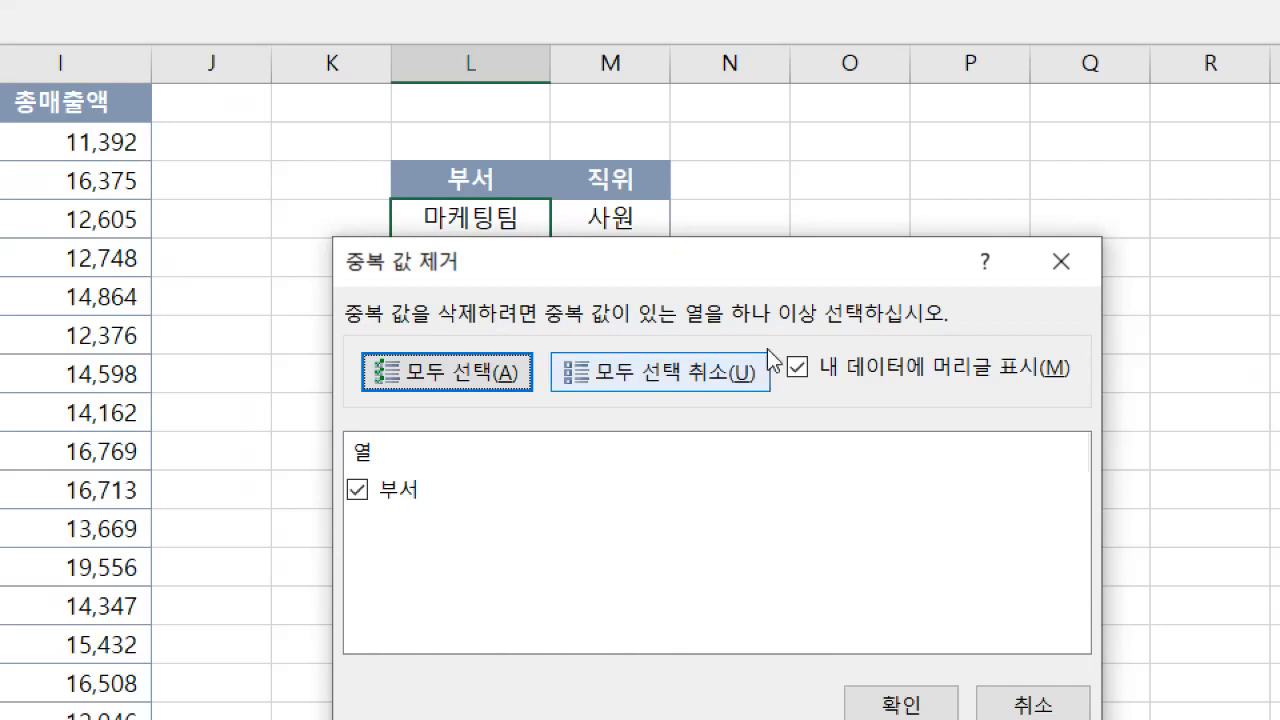
{"action": "left_click", "coordinate": [798, 370]}
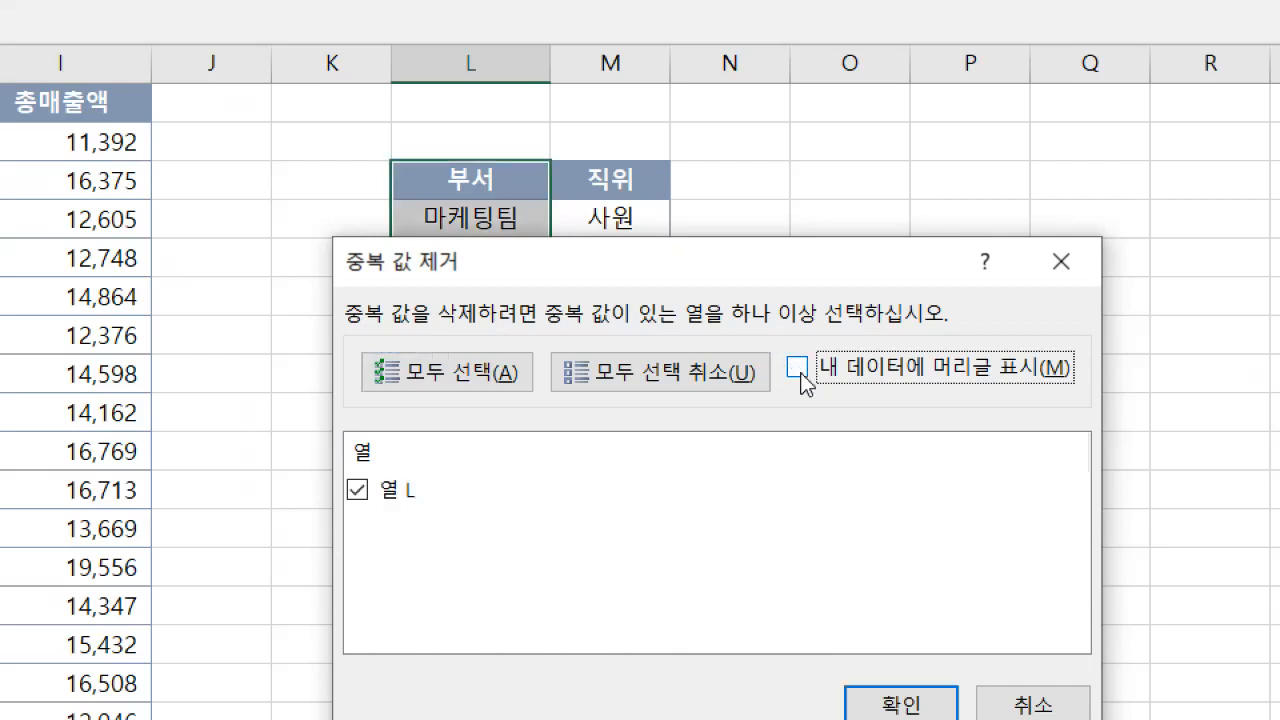
{"action": "left_click", "coordinate": [798, 369]}
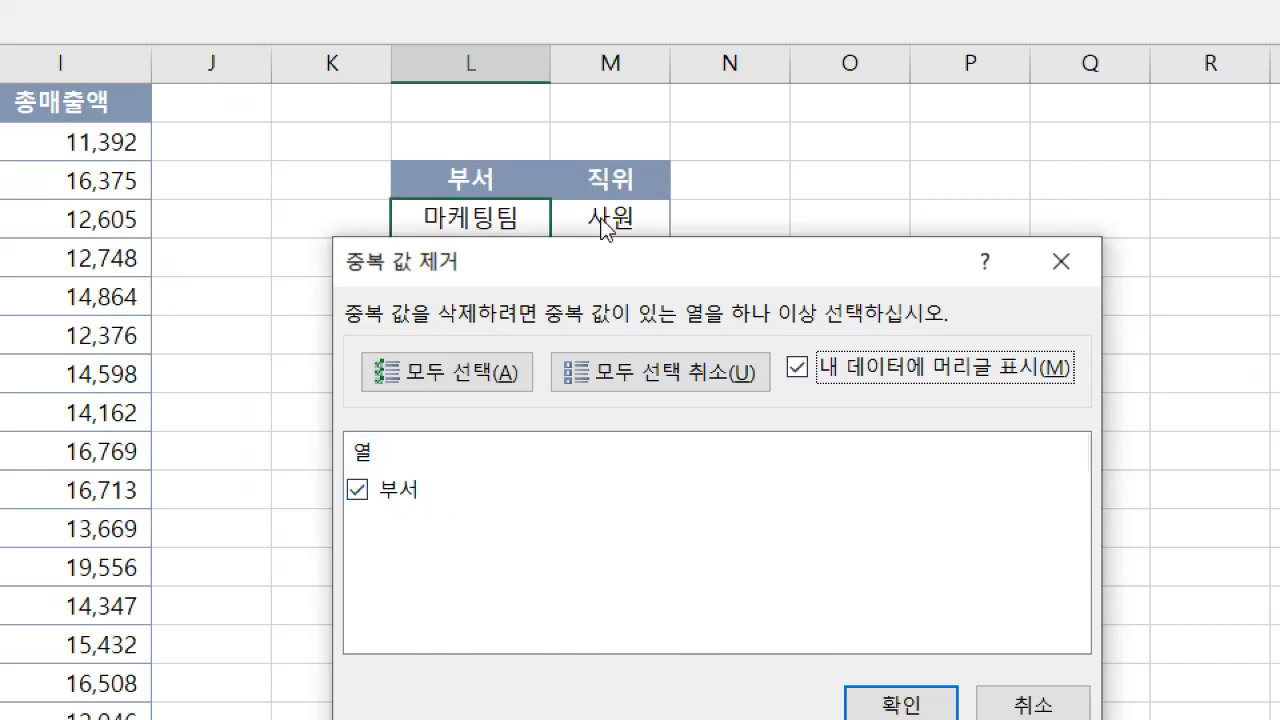
{"action": "left_click_drag", "start_coordinate": [588, 266], "coordinate": [851, 208]}
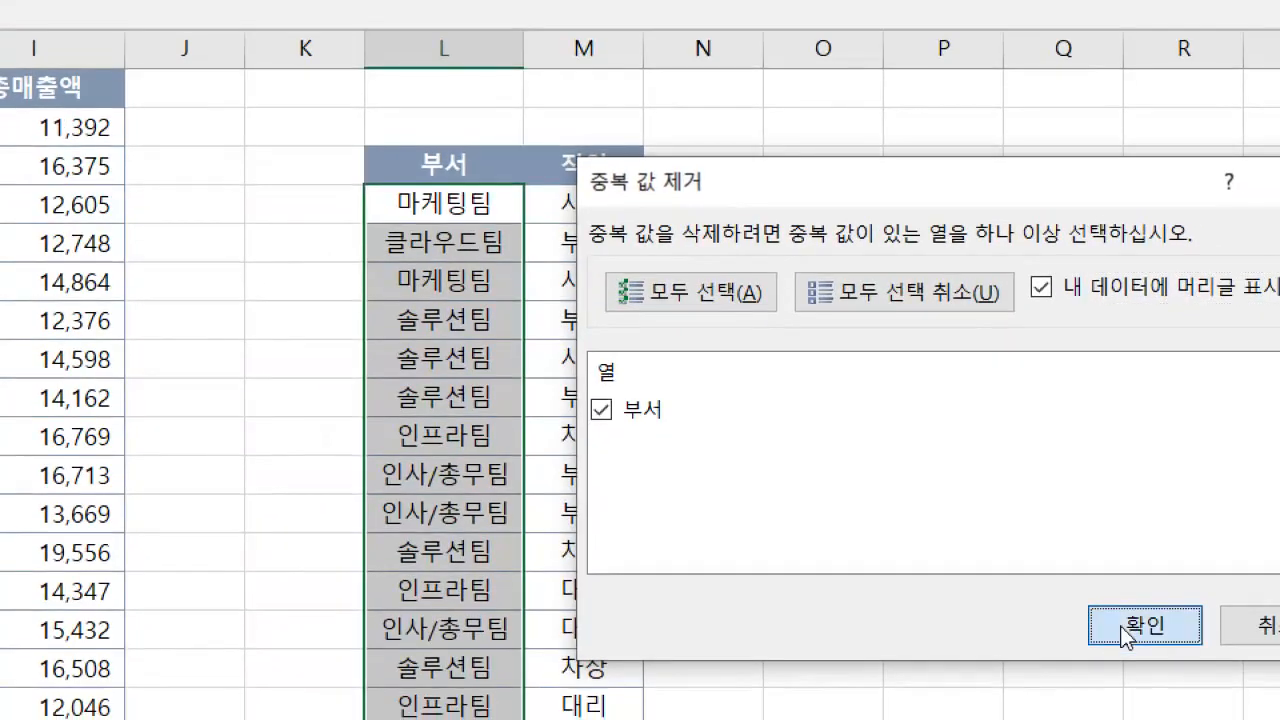
{"action": "left_click", "coordinate": [1128, 634]}
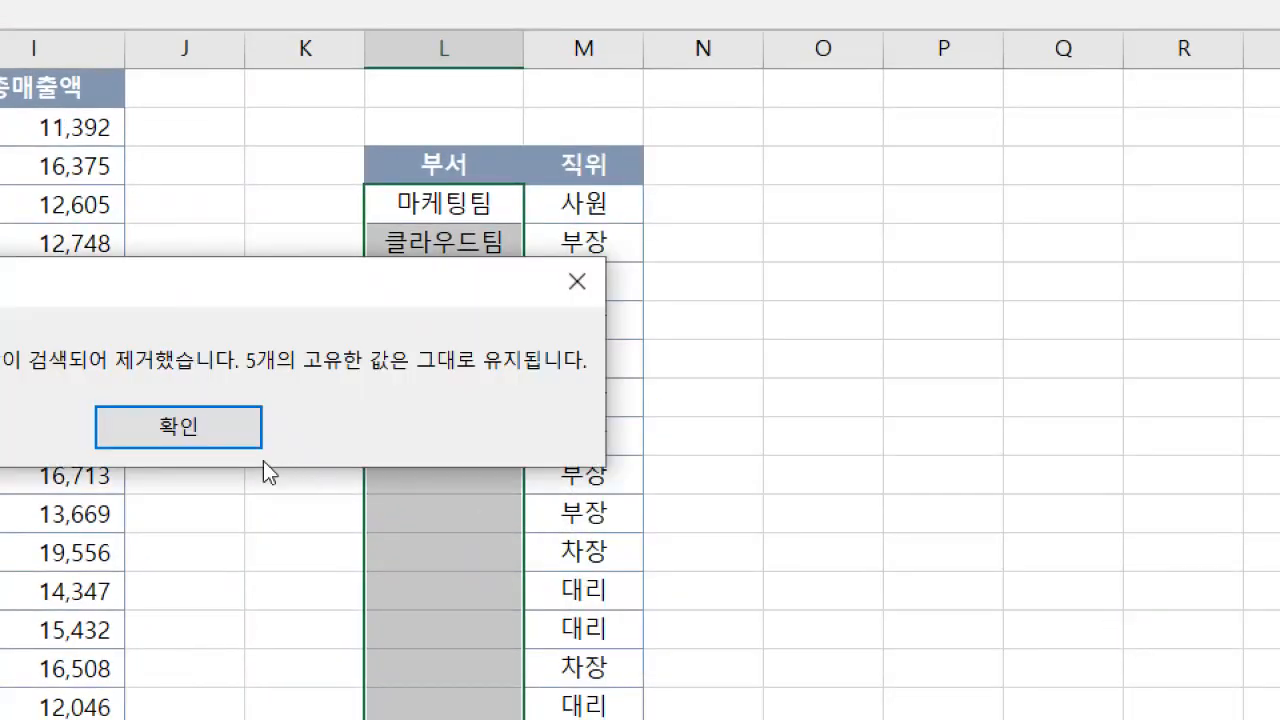
{"action": "left_click", "coordinate": [232, 440]}
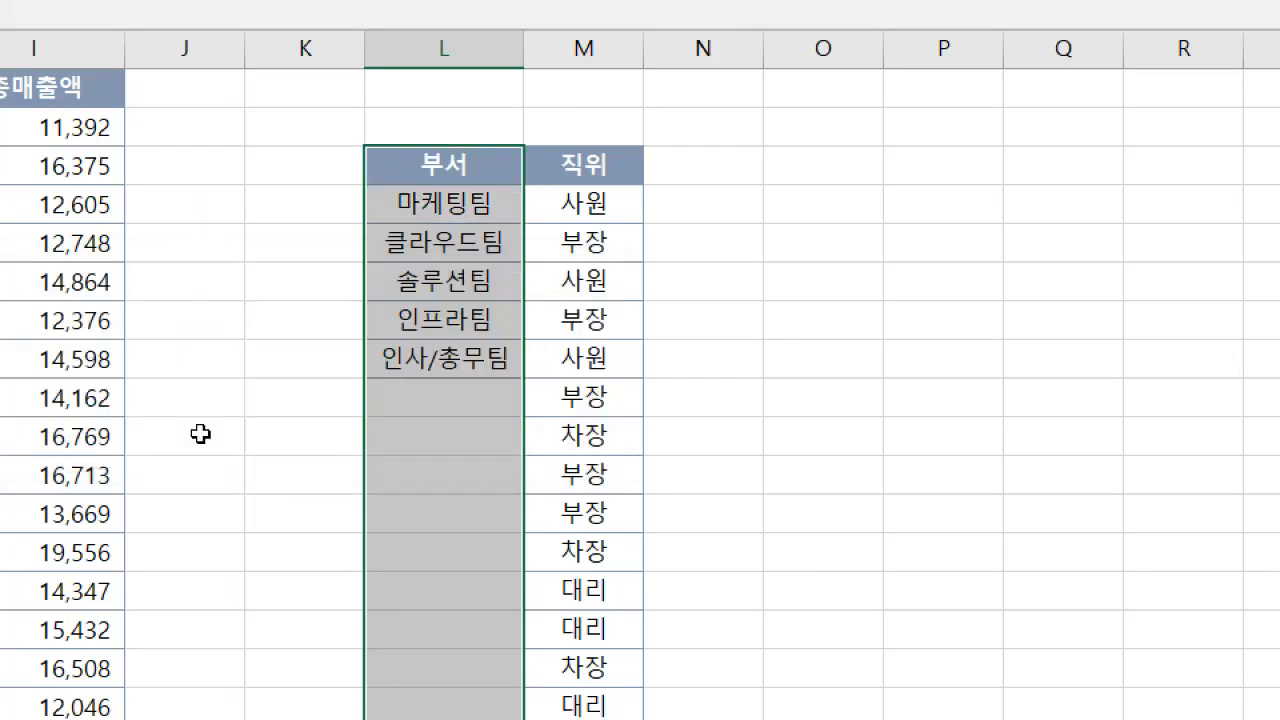
- Start removing duplicates from the whole copied 직위 column starting at M7, limiting the operation to the current selection
{"action": "left_click", "coordinate": [606, 166]}
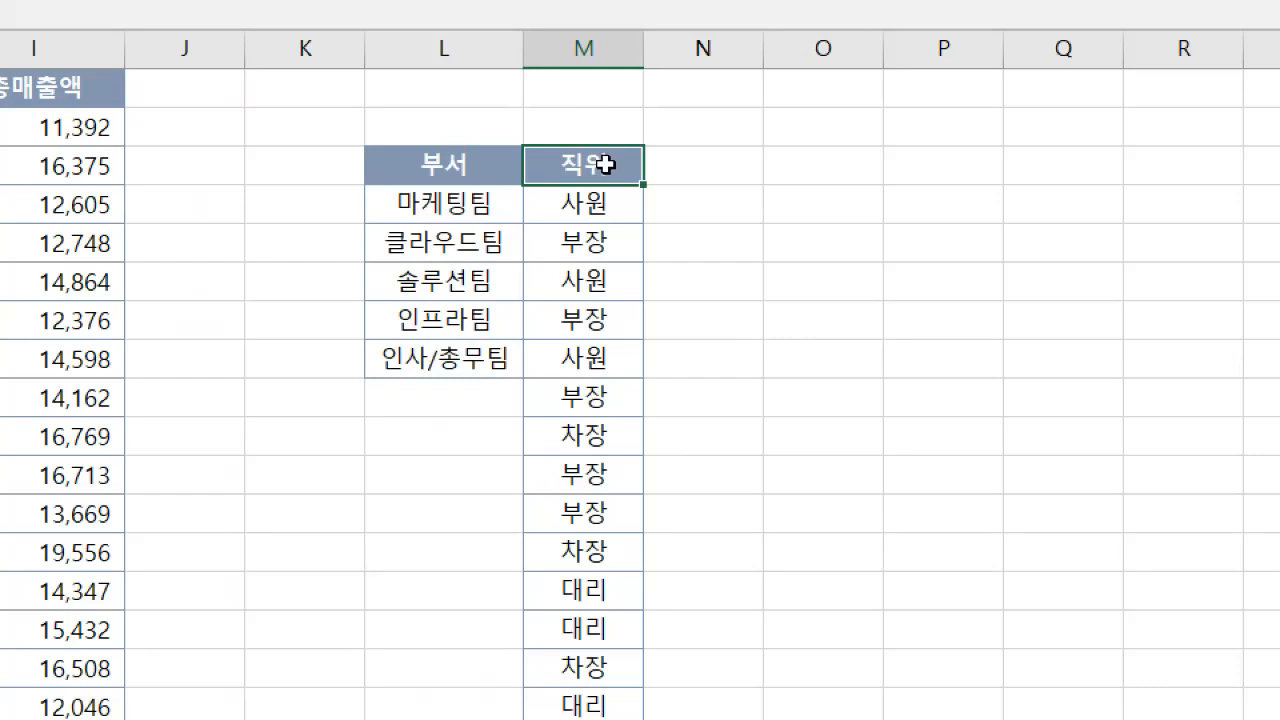
{"action": "key", "text": "ctrl+shift+Down"}
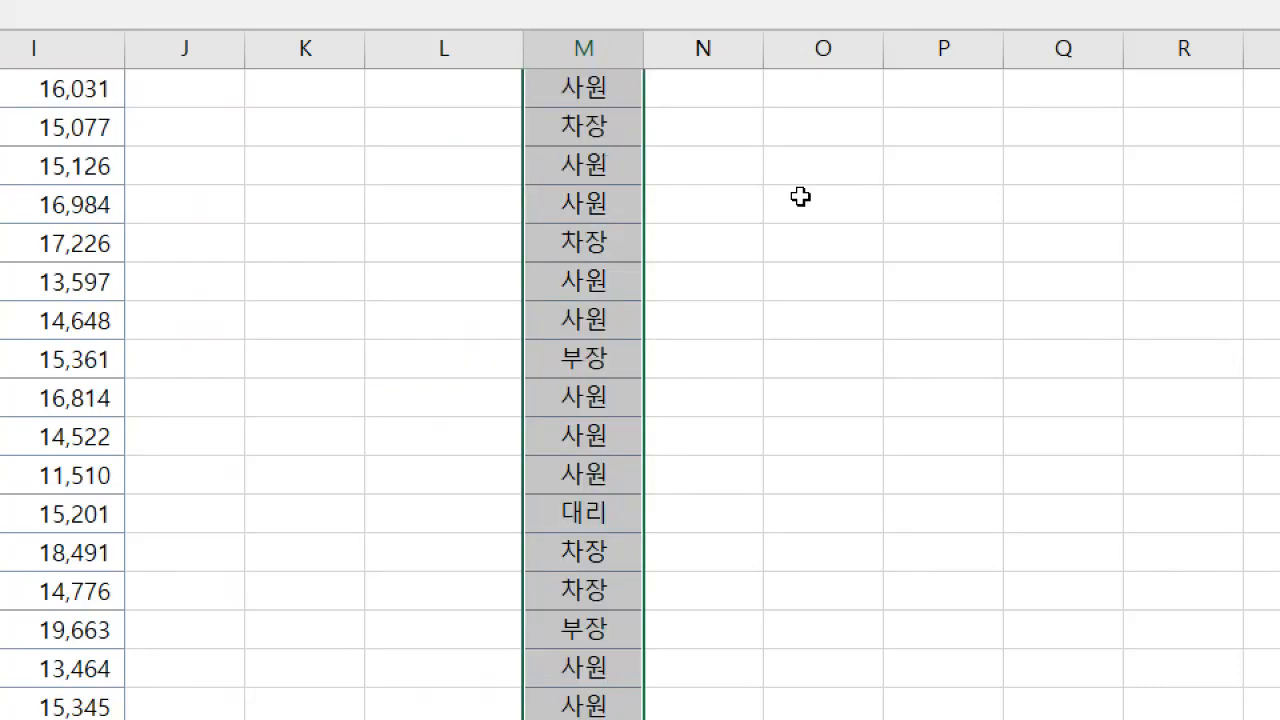
{"action": "scroll", "coordinate": [800, 196], "scroll_direction": "up", "scroll_amount": 12}
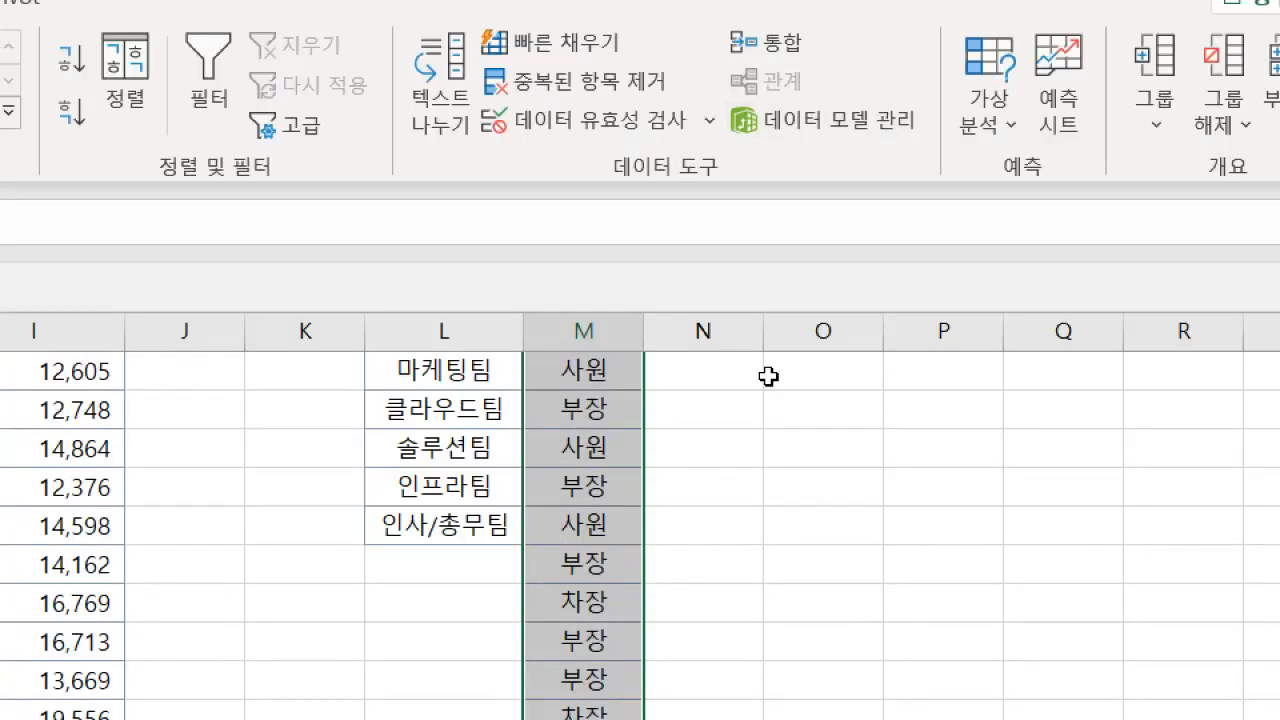
{"action": "scroll", "coordinate": [759, 448], "scroll_direction": "up", "scroll_amount": 3}
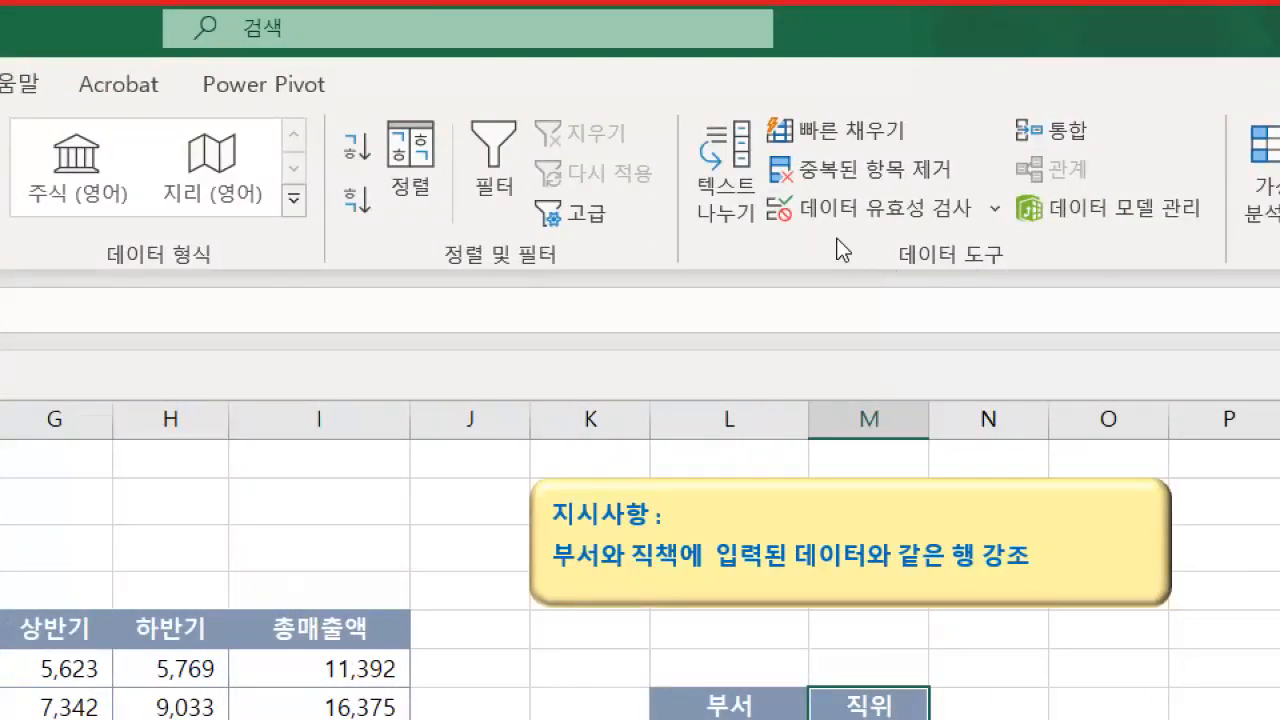
{"action": "left_click", "coordinate": [807, 178]}
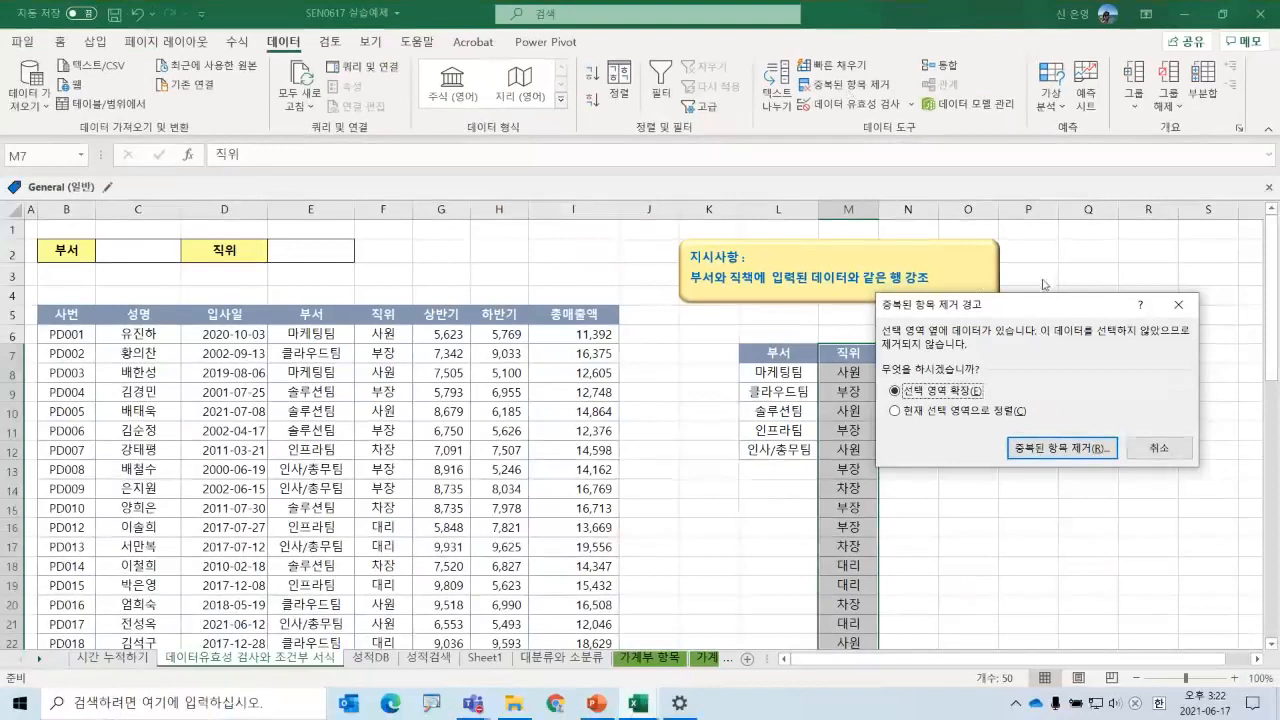
{"action": "left_click_drag", "start_coordinate": [1030, 306], "coordinate": [909, 154]}
{"action": "left_click", "coordinate": [837, 264]}
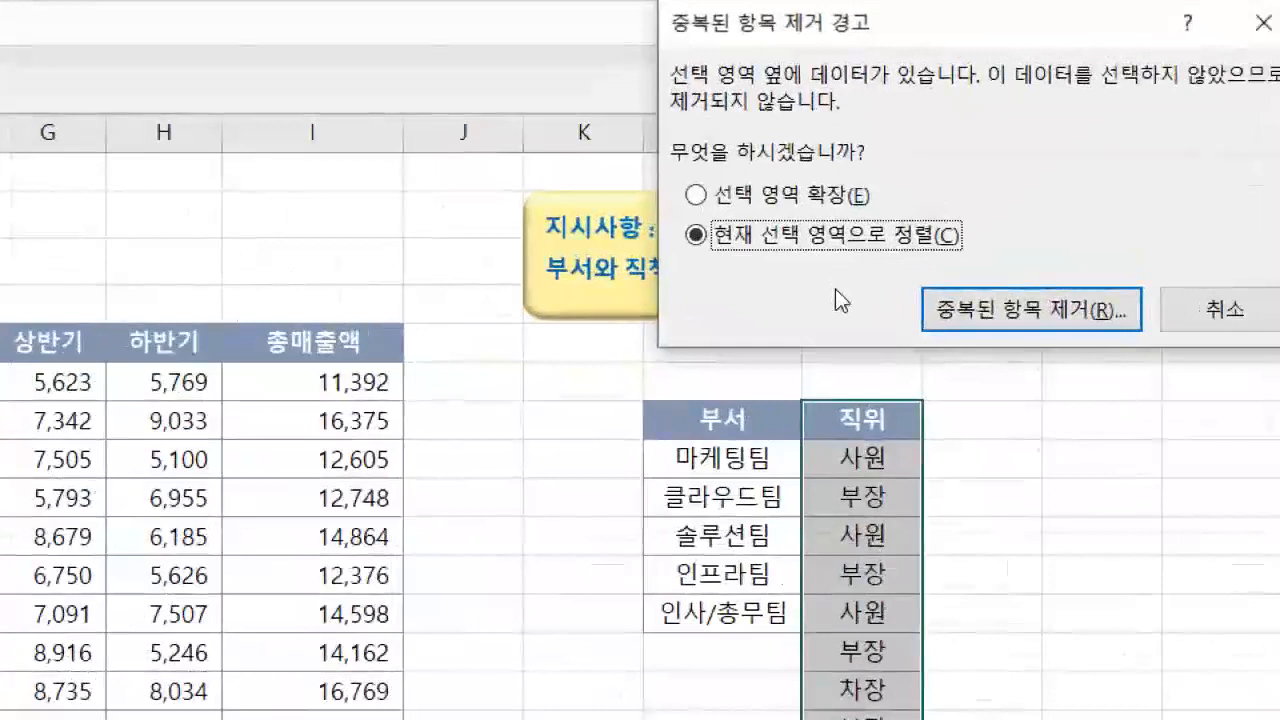
{"action": "left_click", "coordinate": [1040, 310]}
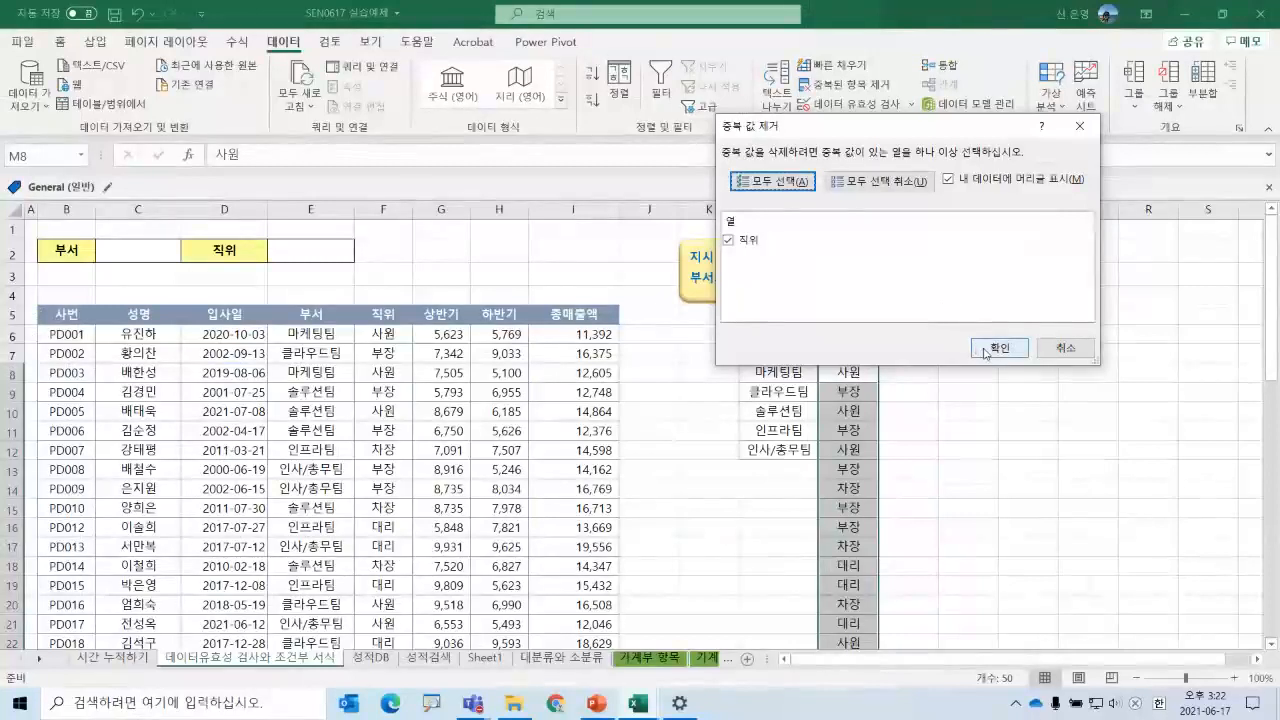
- Remove the duplicate values from the copied 직위 column, treating its first row as a header
{"action": "left_click_drag", "start_coordinate": [925, 132], "coordinate": [919, 92]}
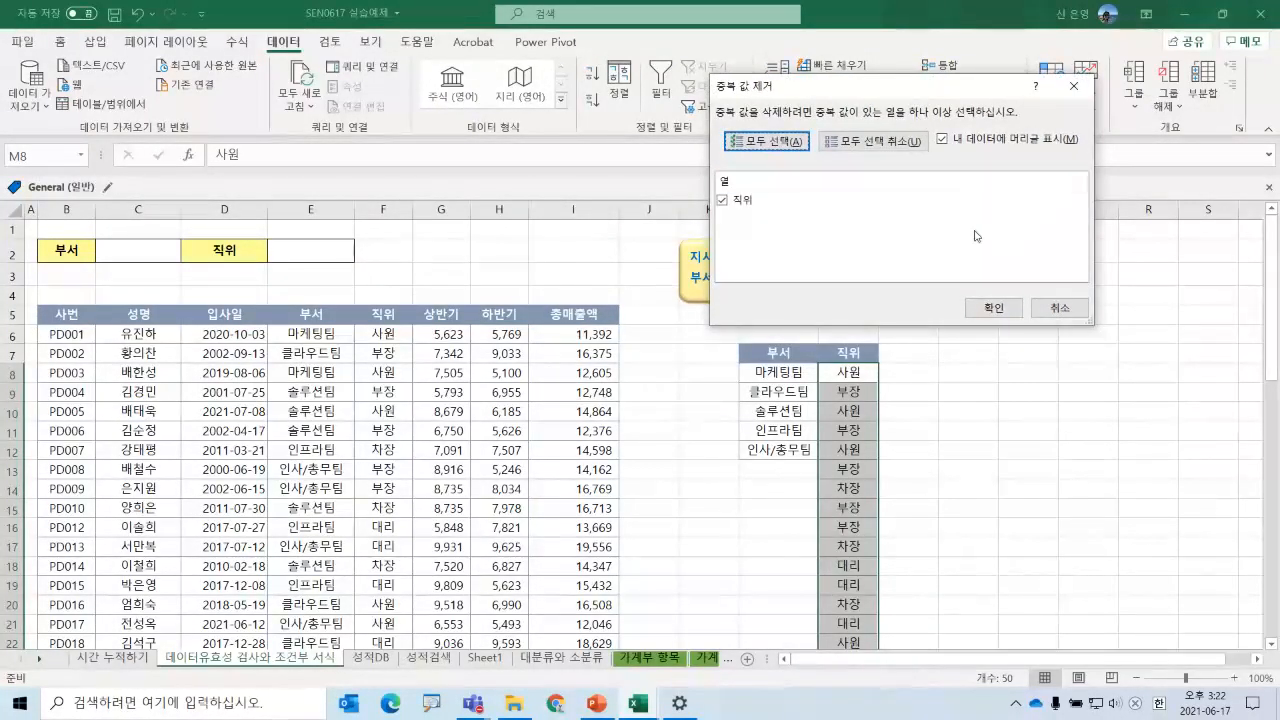
{"action": "left_click", "coordinate": [1000, 310]}
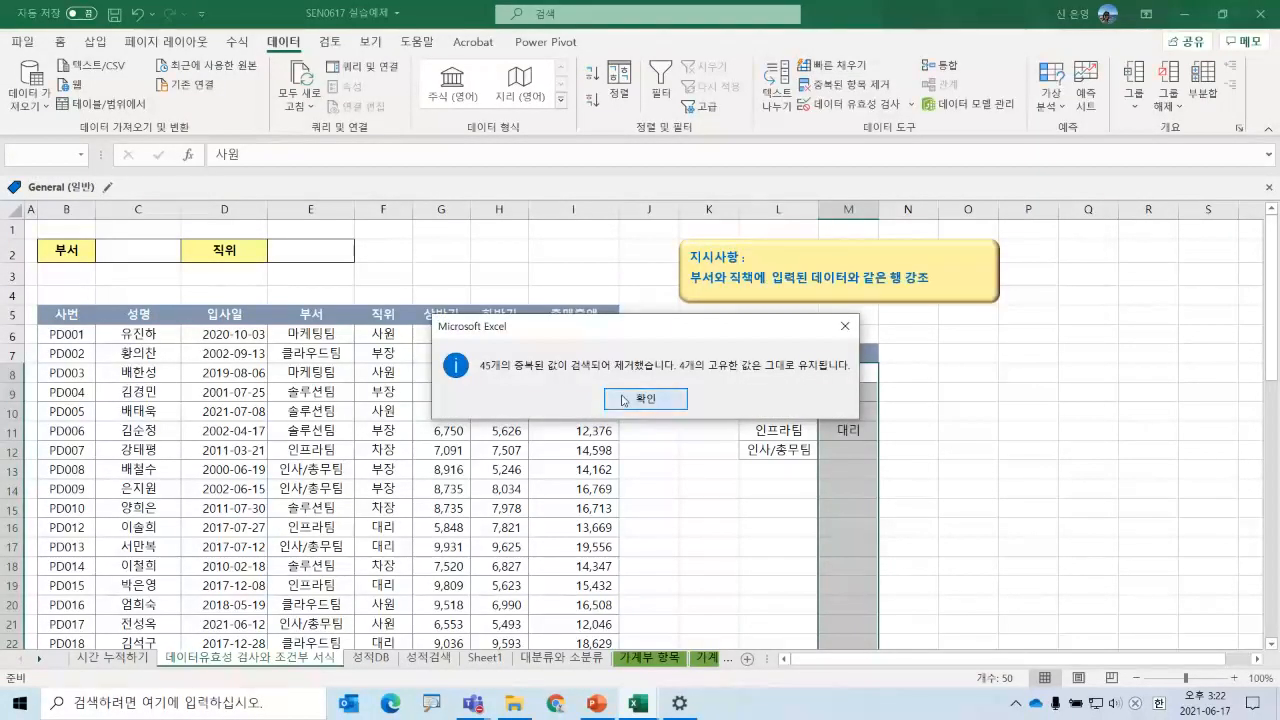
{"action": "left_click", "coordinate": [623, 400]}
{"action": "left_click", "coordinate": [860, 372]}
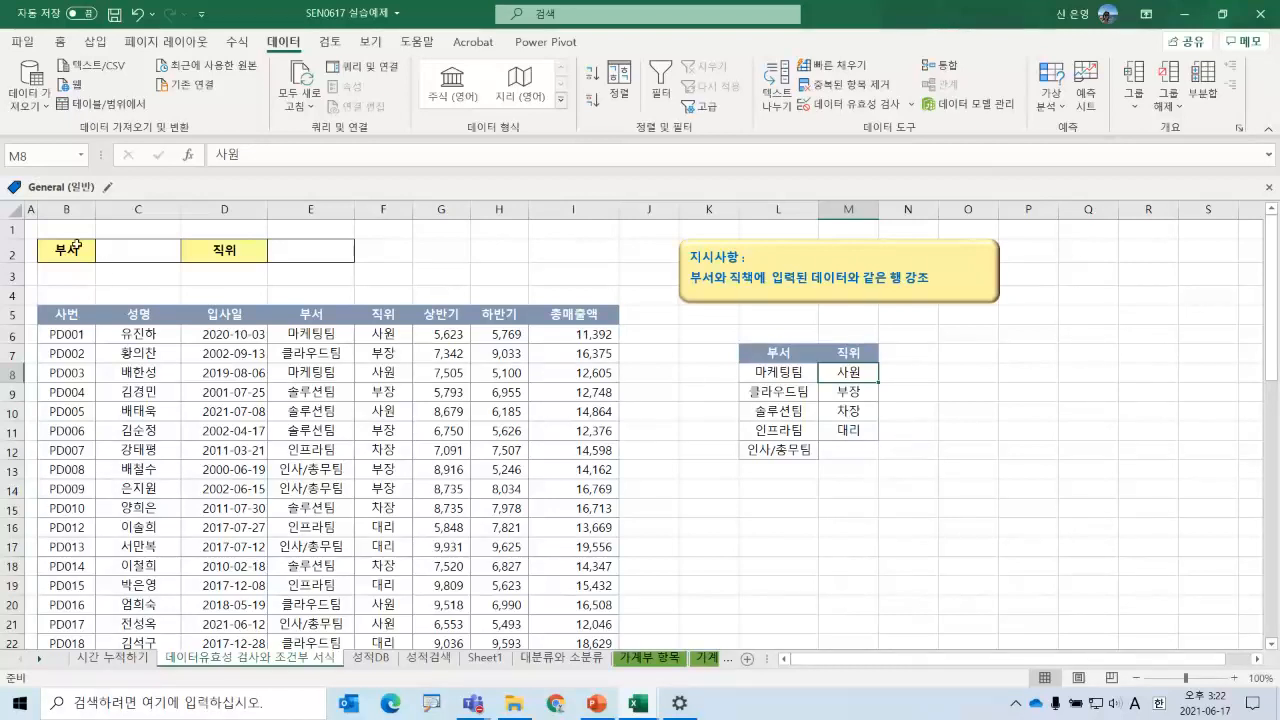
{"action": "left_click", "coordinate": [58, 249]}
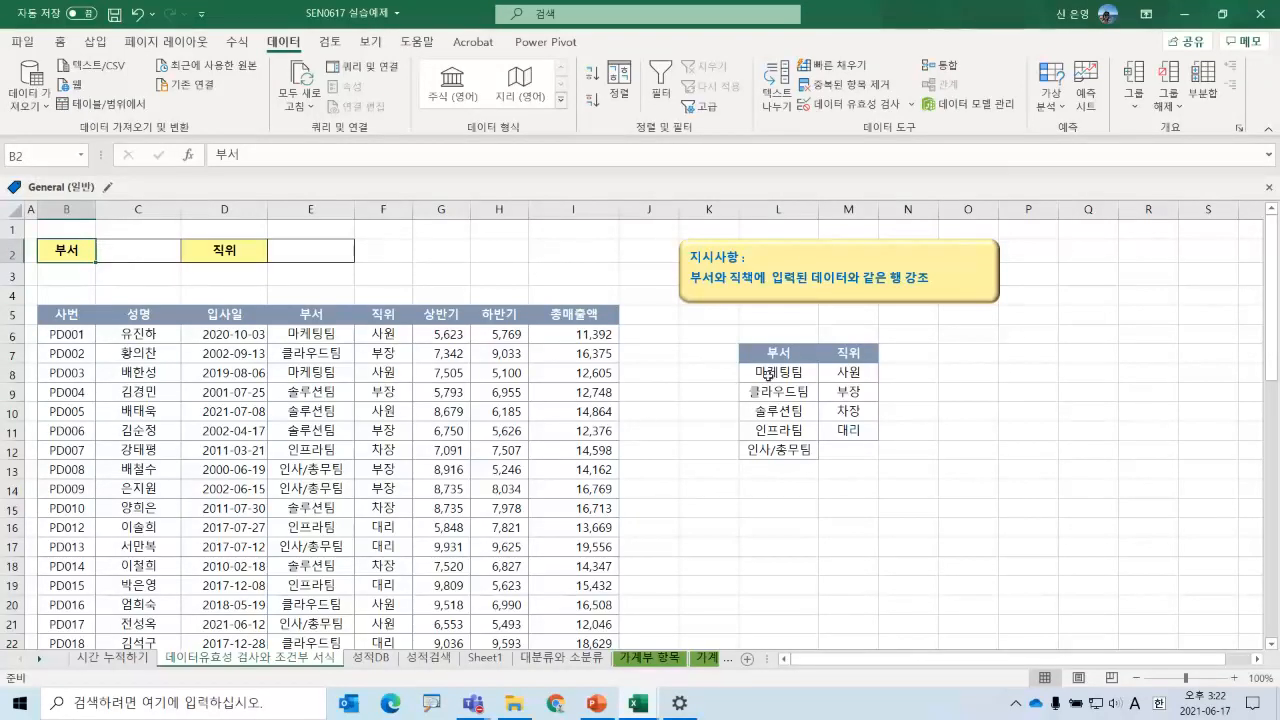
{"action": "left_click_drag", "start_coordinate": [769, 372], "coordinate": [774, 452]}
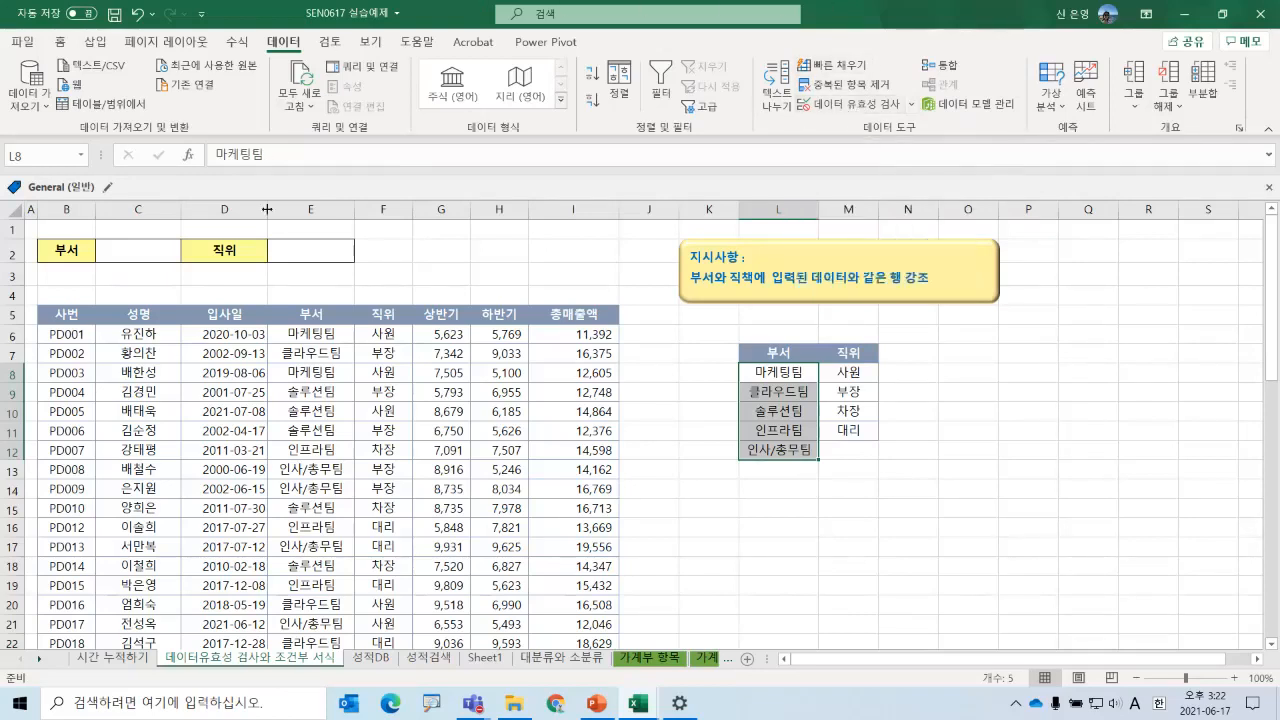
{"action": "left_click", "coordinate": [139, 252]}
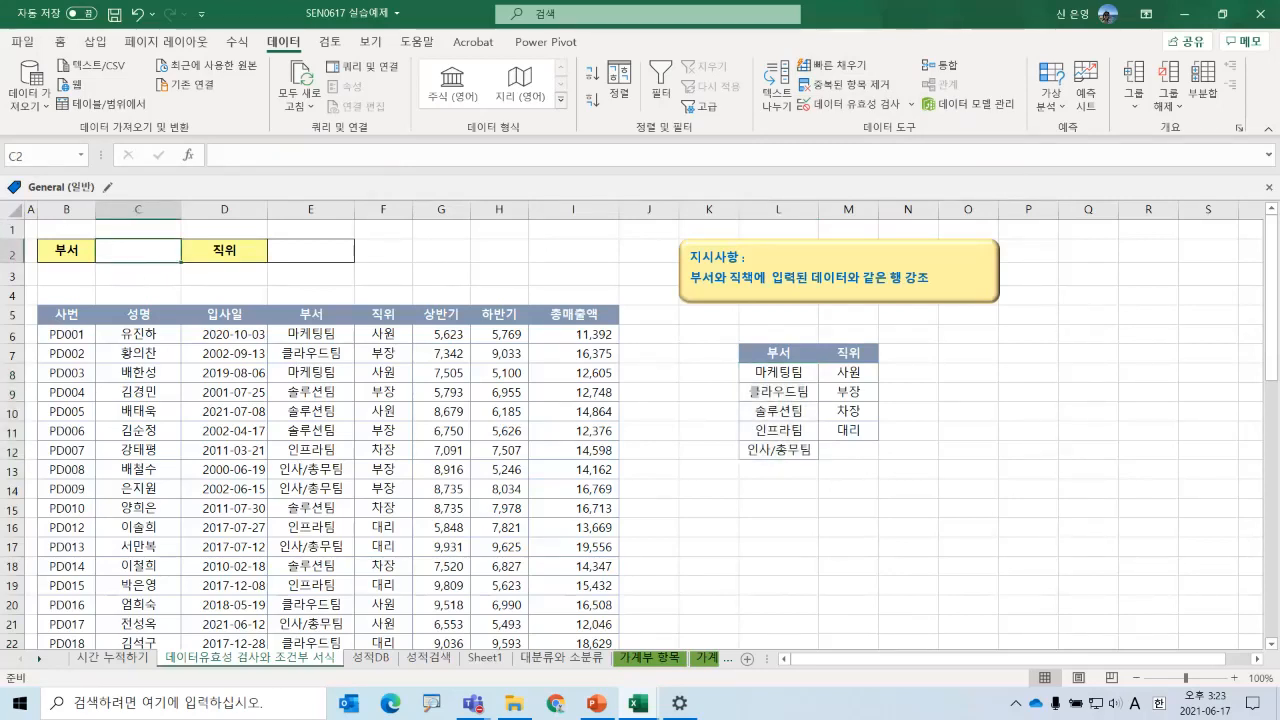
{"action": "left_click_drag", "start_coordinate": [628, 527], "coordinate": [680, 522]}
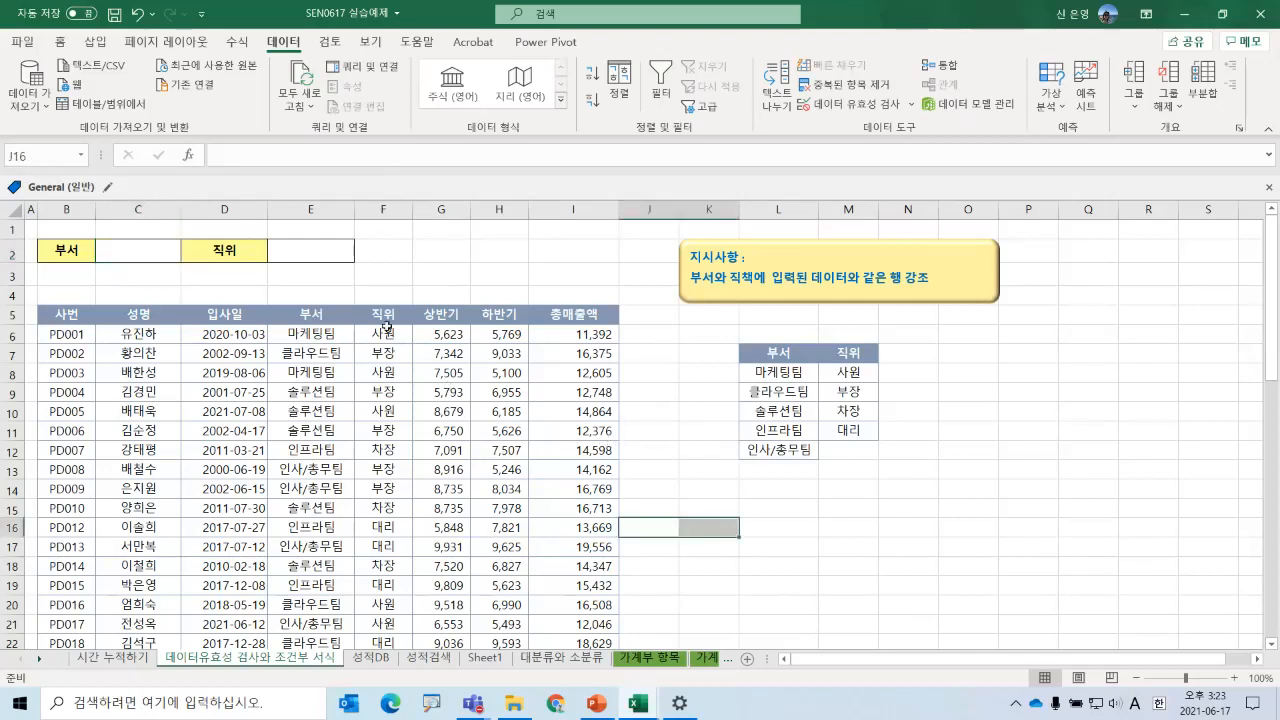
- Start a data validation rule for the empty 부서 input cell C2 that allows only a list (목록)
{"action": "left_click", "coordinate": [114, 251]}
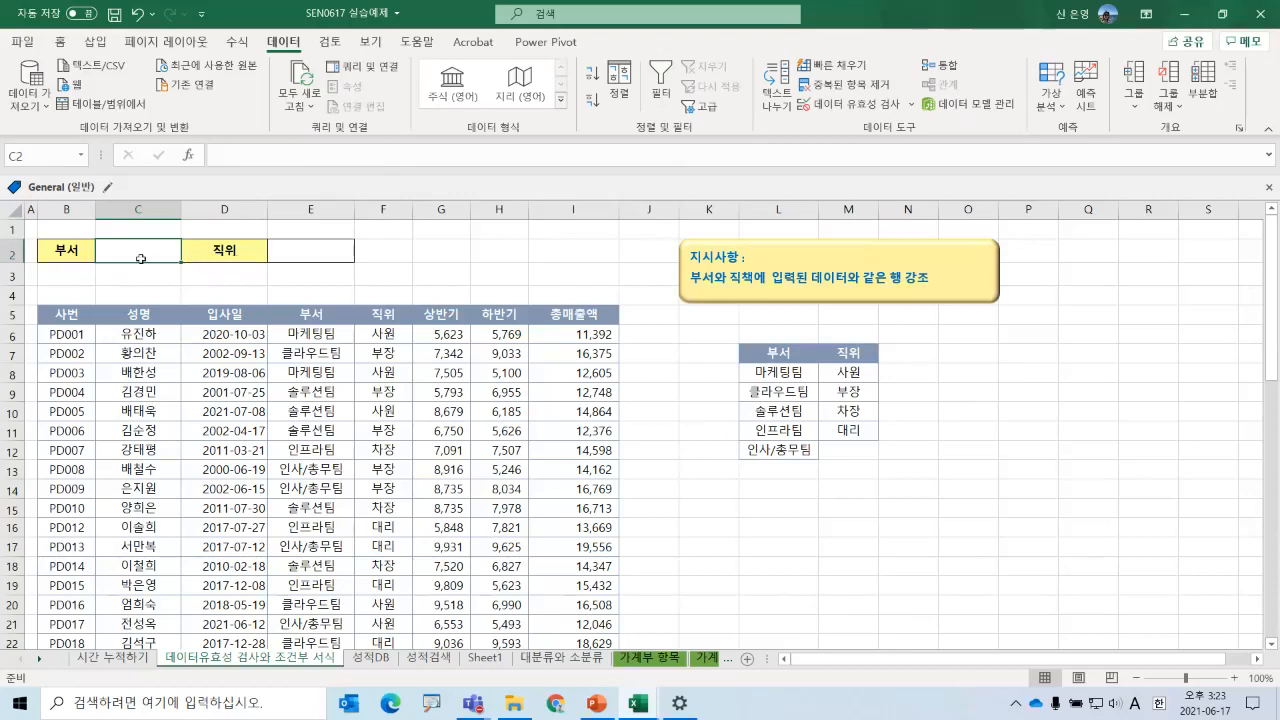
{"action": "scroll", "coordinate": [104, 255], "scroll_direction": "up", "scroll_amount": 2, "text": "ctrl"}
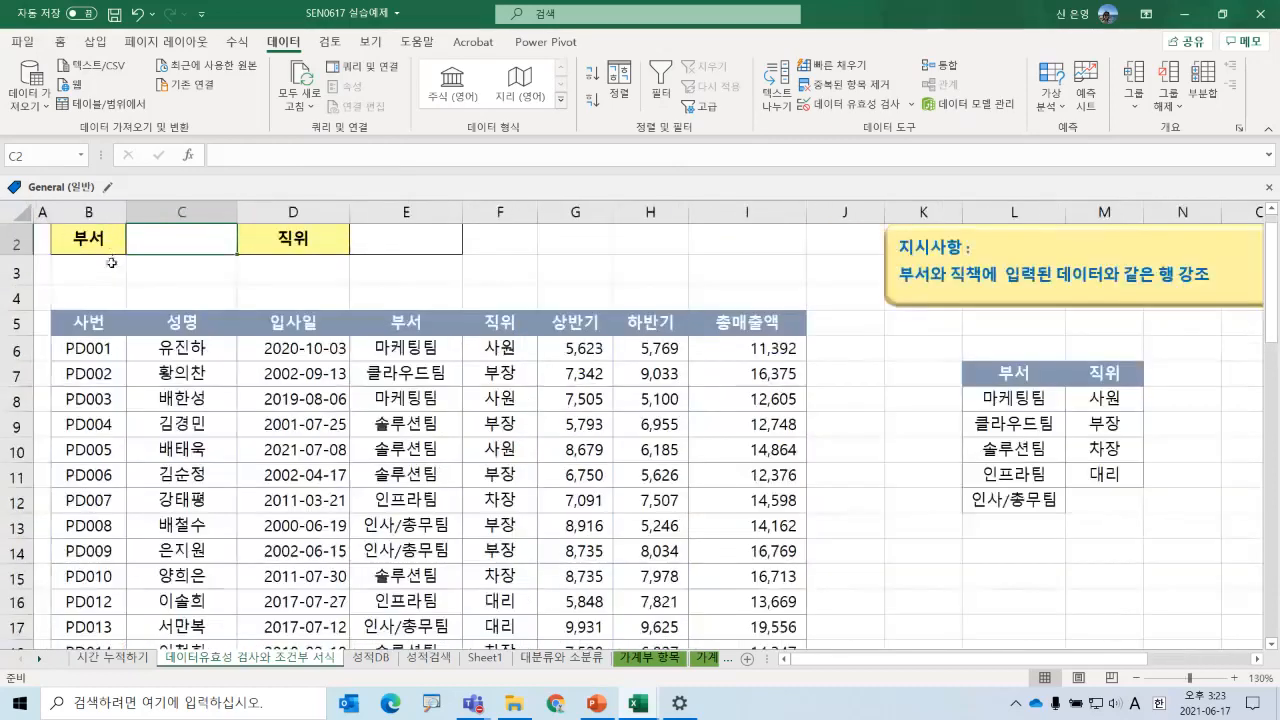
{"action": "scroll", "coordinate": [112, 262], "scroll_direction": "up", "scroll_amount": 1}
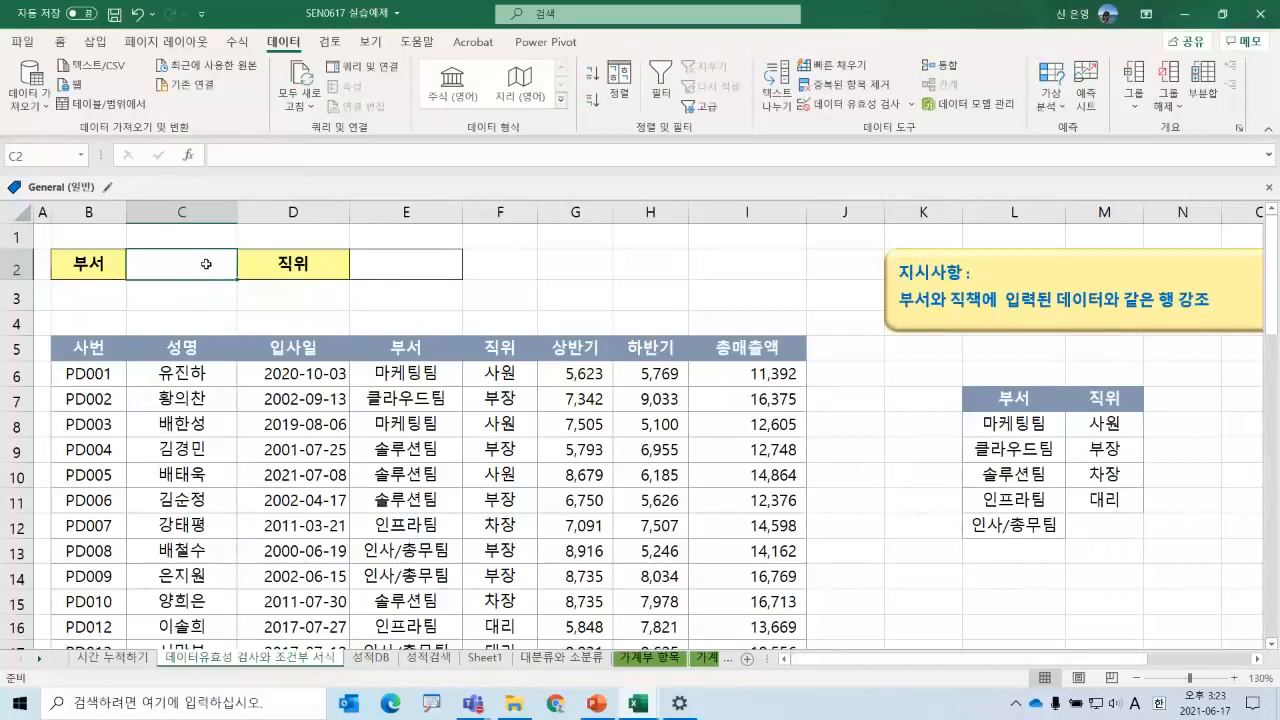
{"action": "left_click", "coordinate": [848, 106]}
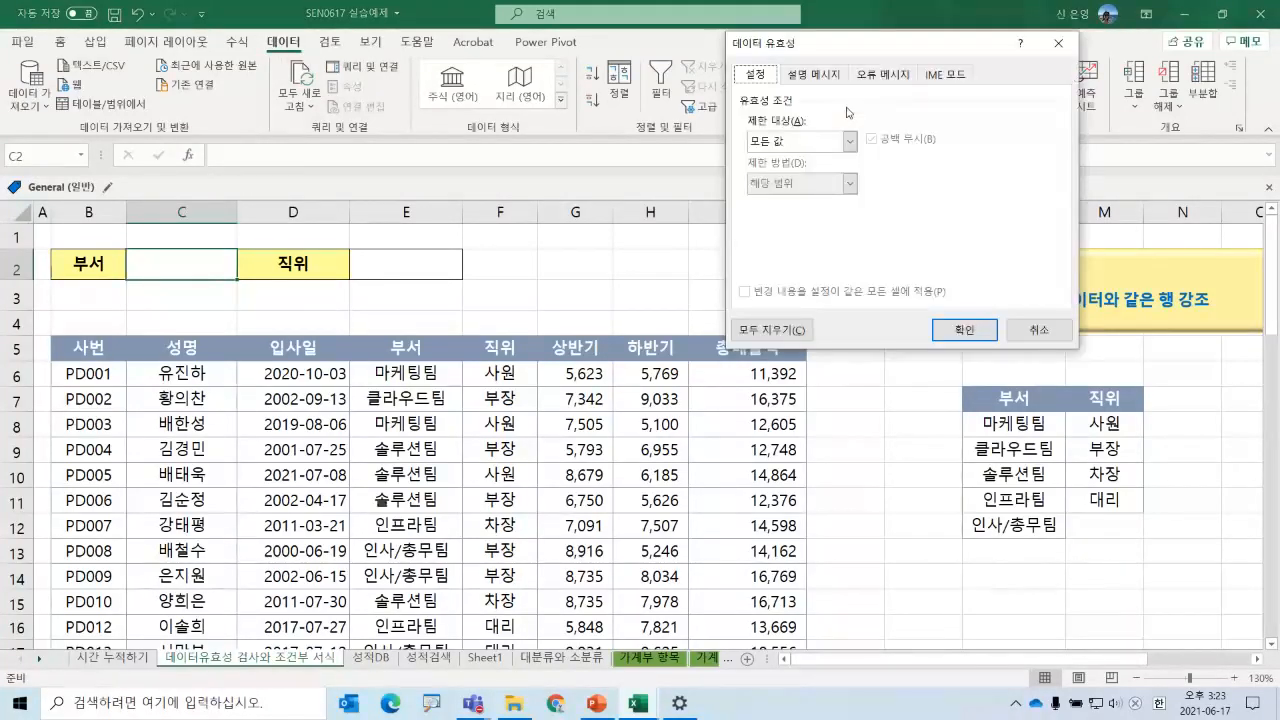
{"action": "left_click", "coordinate": [796, 146]}
{"action": "left_click", "coordinate": [828, 83]}
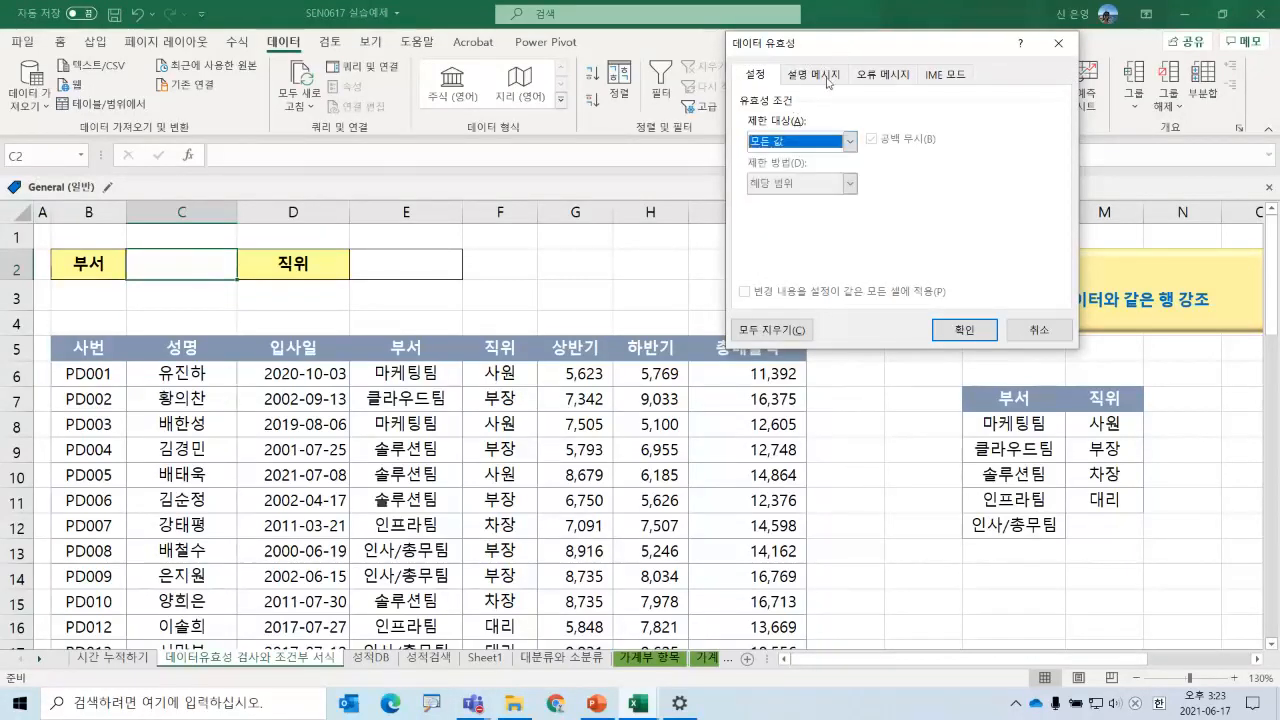
{"action": "left_click_drag", "start_coordinate": [870, 46], "coordinate": [474, 198]}
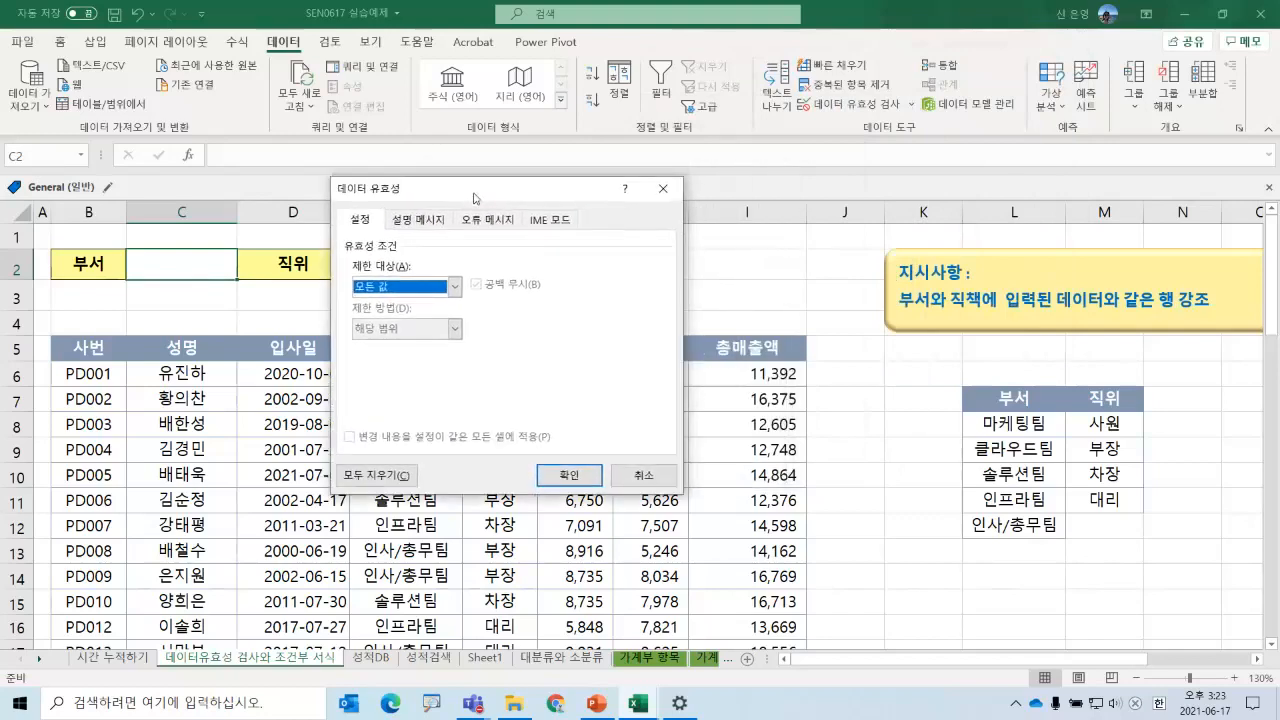
{"action": "left_click", "coordinate": [454, 286]}
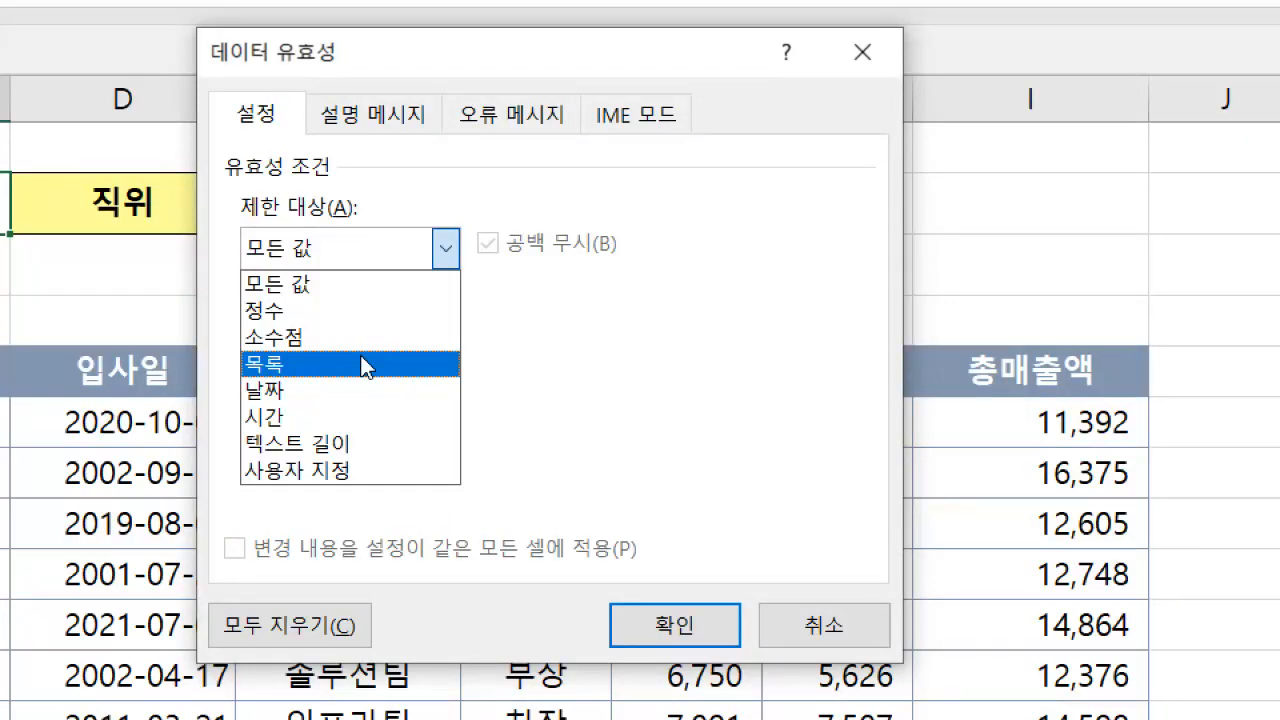
{"action": "left_click", "coordinate": [363, 366]}
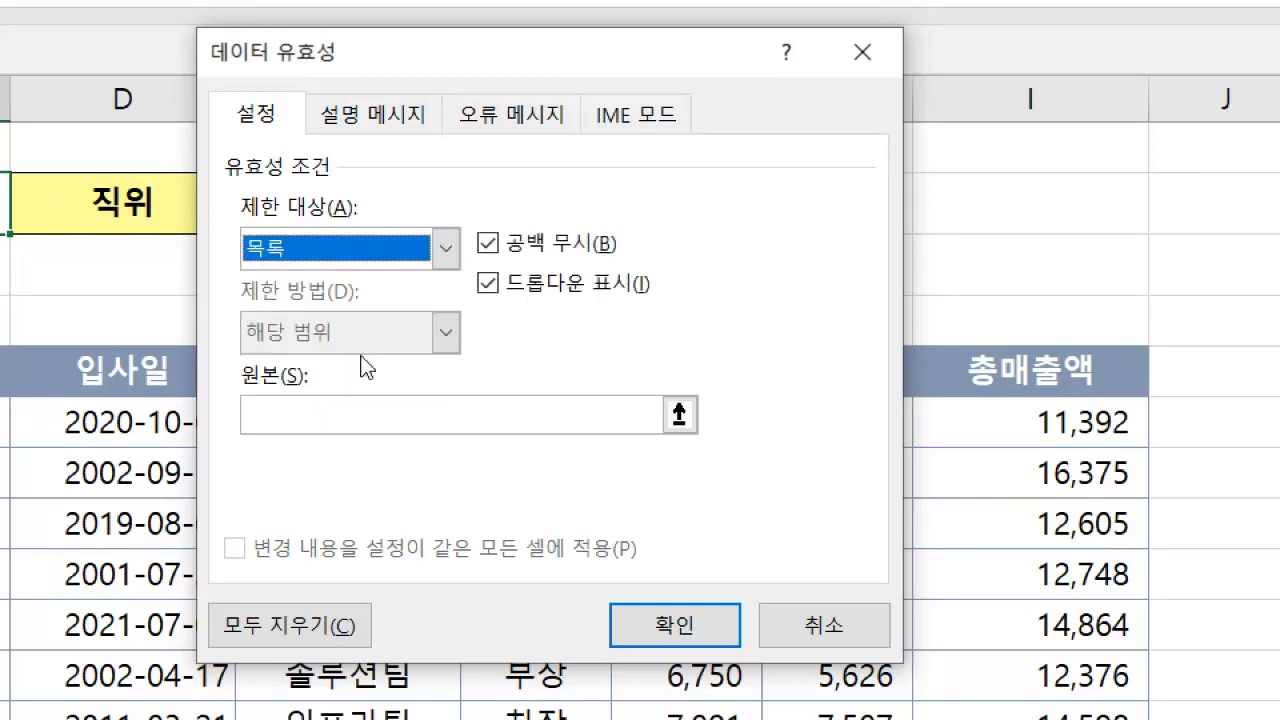
- Use the unique 부서 names in L8:L12 as the source of C2's list and apply the validation
{"action": "left_click", "coordinate": [348, 418]}
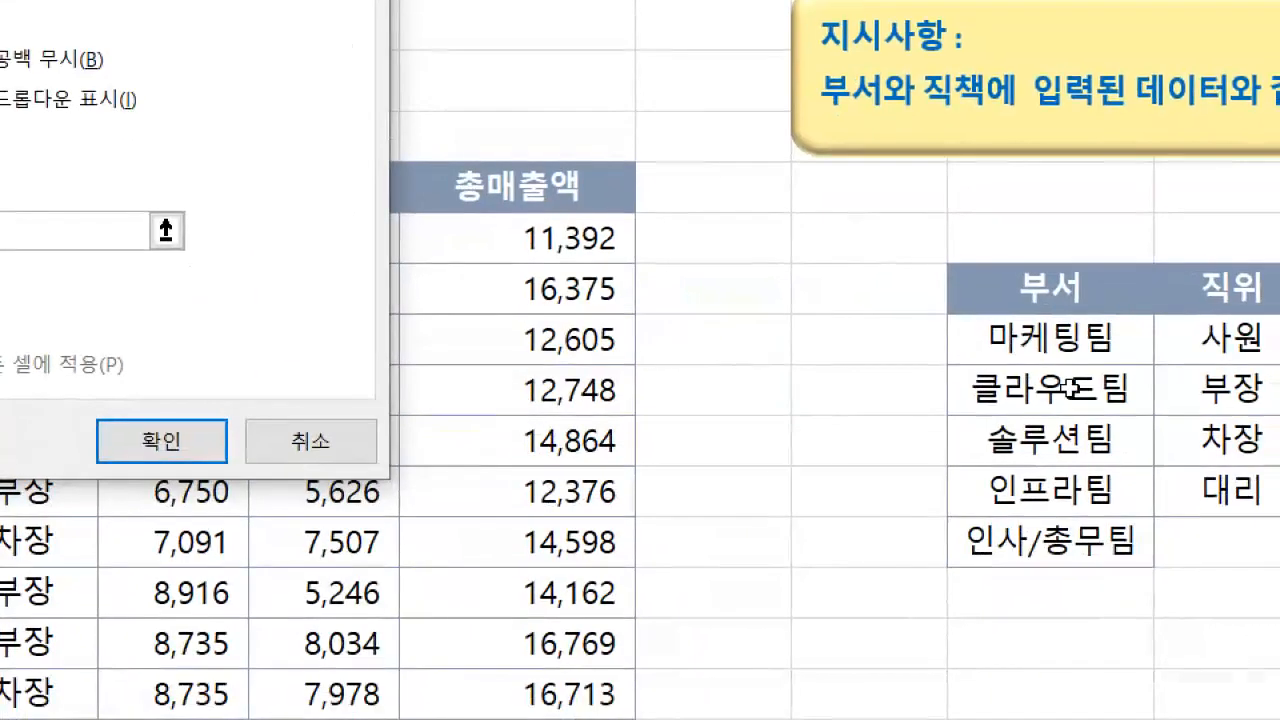
{"action": "left_click", "coordinate": [1062, 393]}
{"action": "left_click_drag", "start_coordinate": [1055, 343], "coordinate": [1115, 547]}
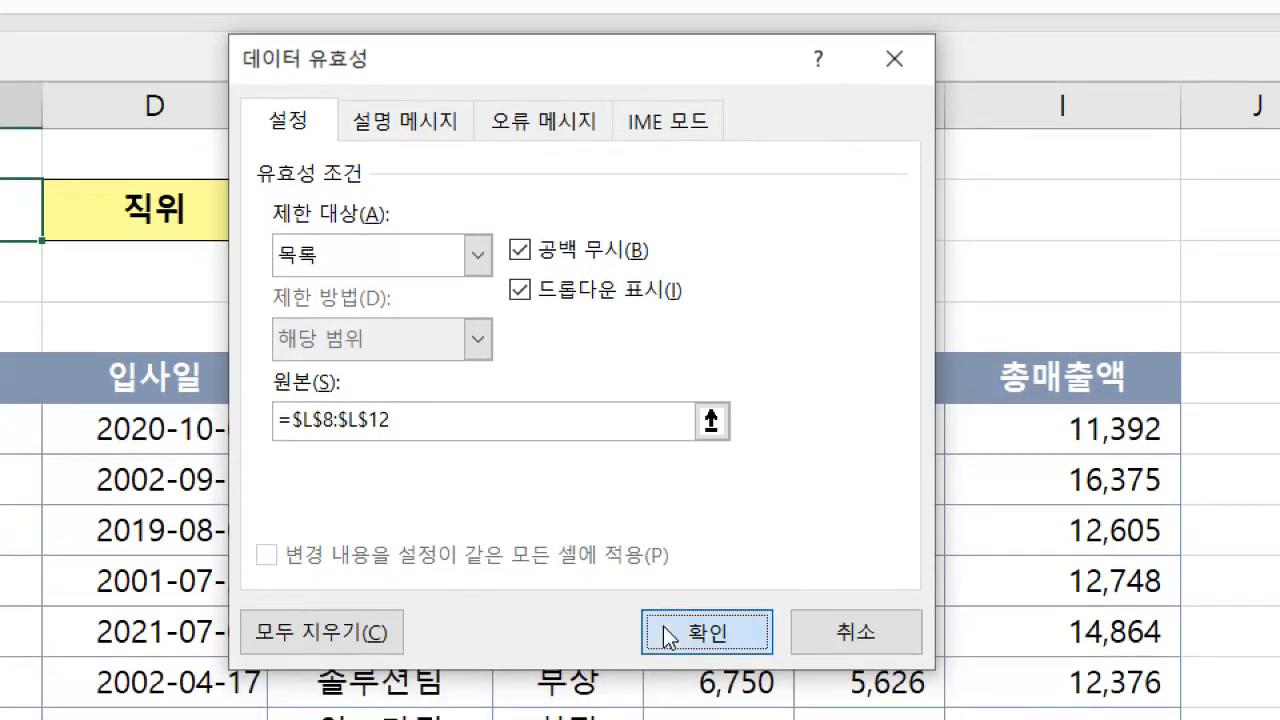
{"action": "left_click", "coordinate": [666, 636]}
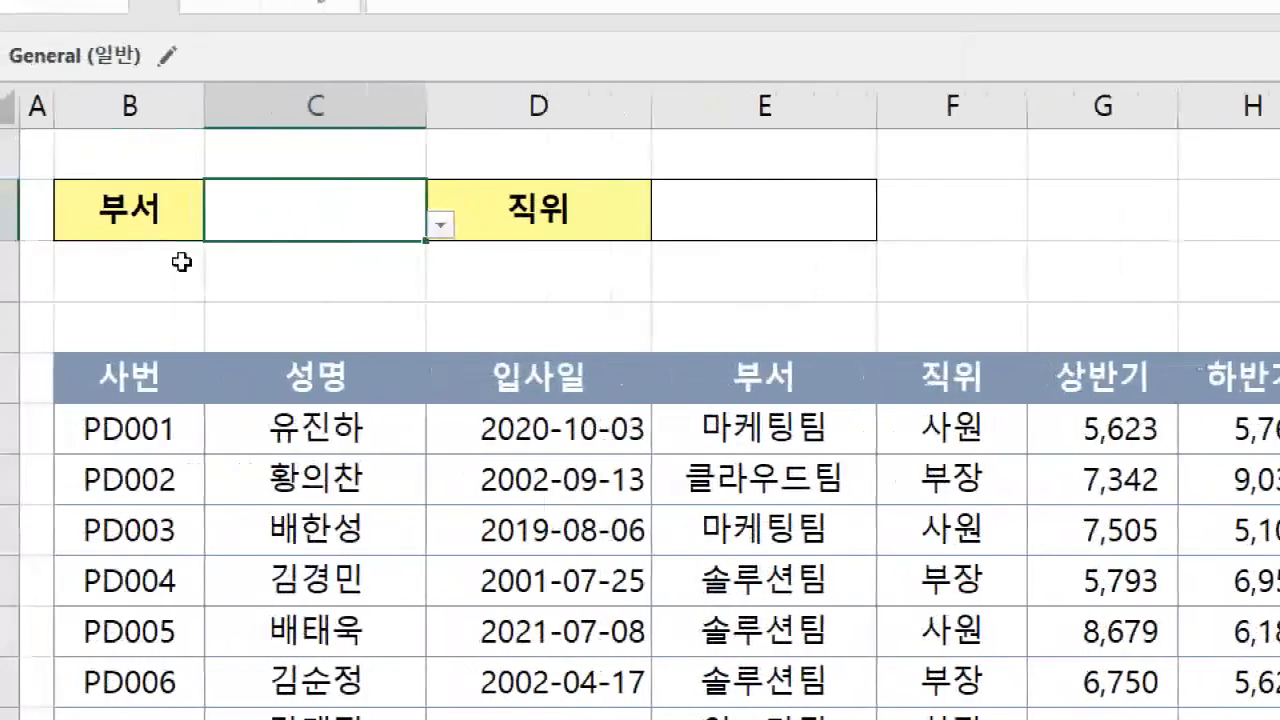
- Inspect the department entries of the dropdown list in C2 without choosing one
{"action": "left_click", "coordinate": [442, 224]}
{"action": "left_click", "coordinate": [314, 223]}
{"action": "left_click", "coordinate": [441, 228]}
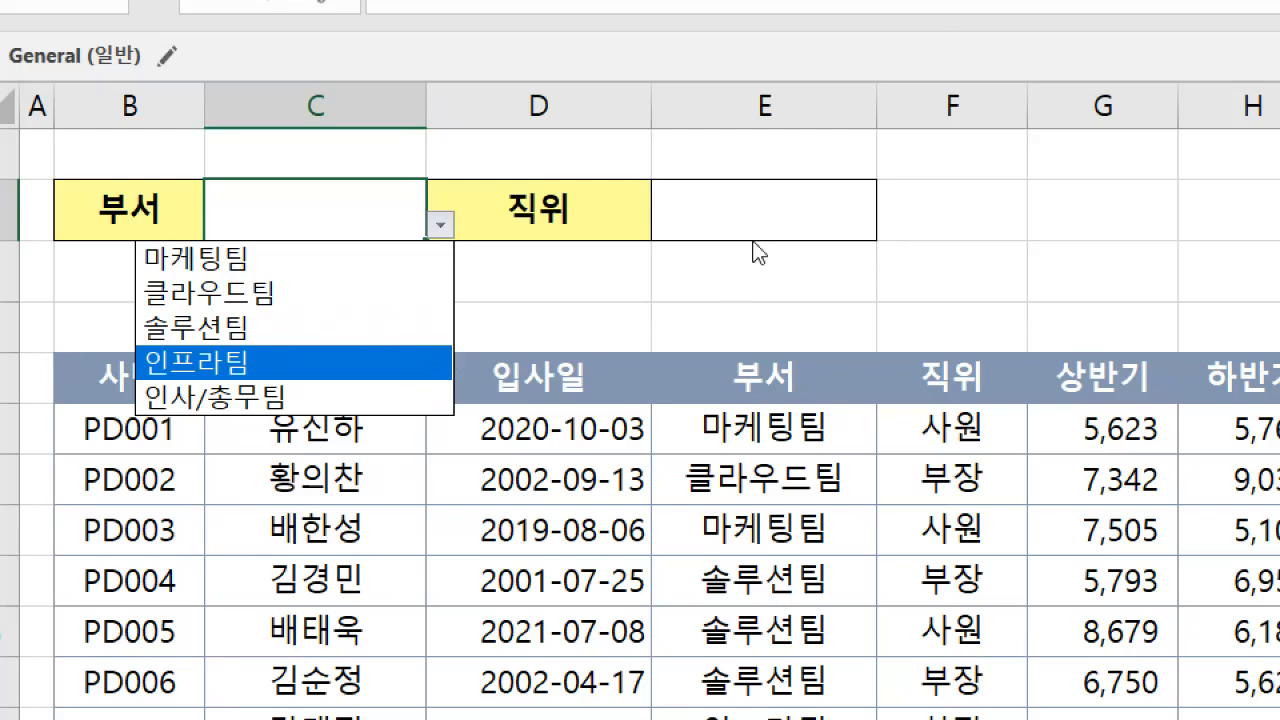
- Start a data validation rule for the empty 직위 input cell E2 that allows only a list (목록)
{"action": "left_click", "coordinate": [763, 206]}
{"action": "left_click", "coordinate": [766, 209]}
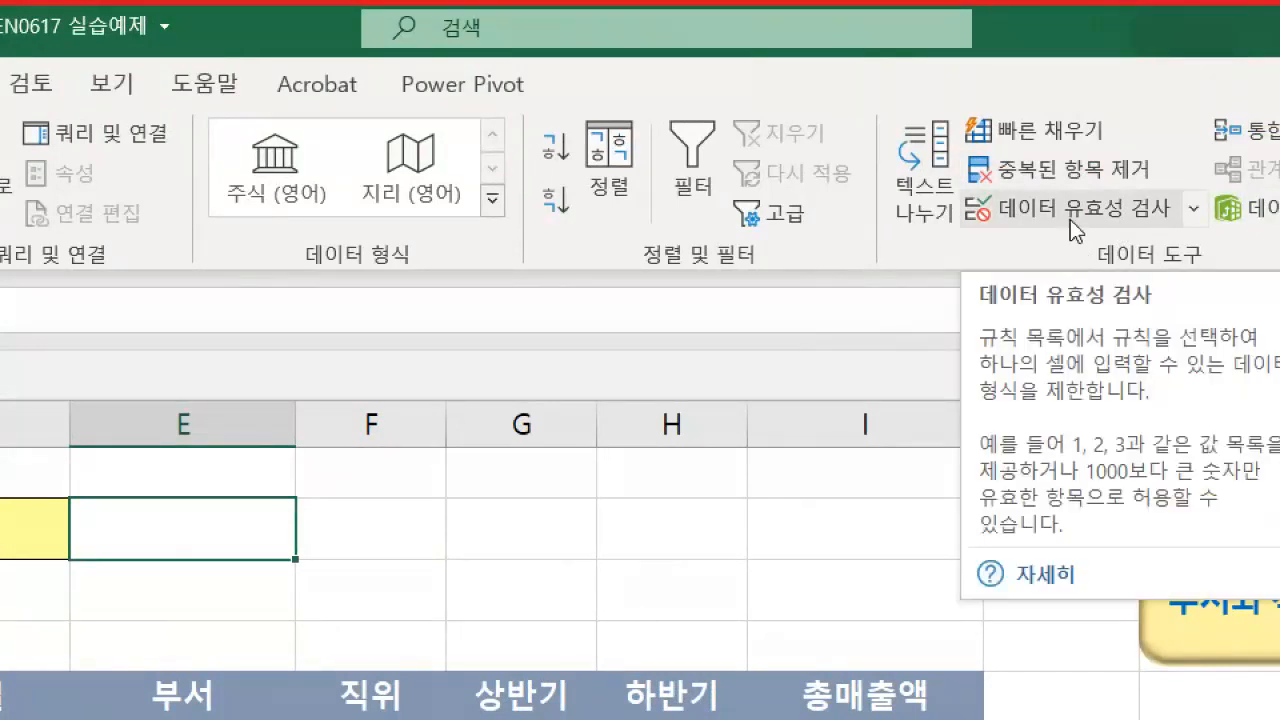
{"action": "left_click", "coordinate": [1070, 219]}
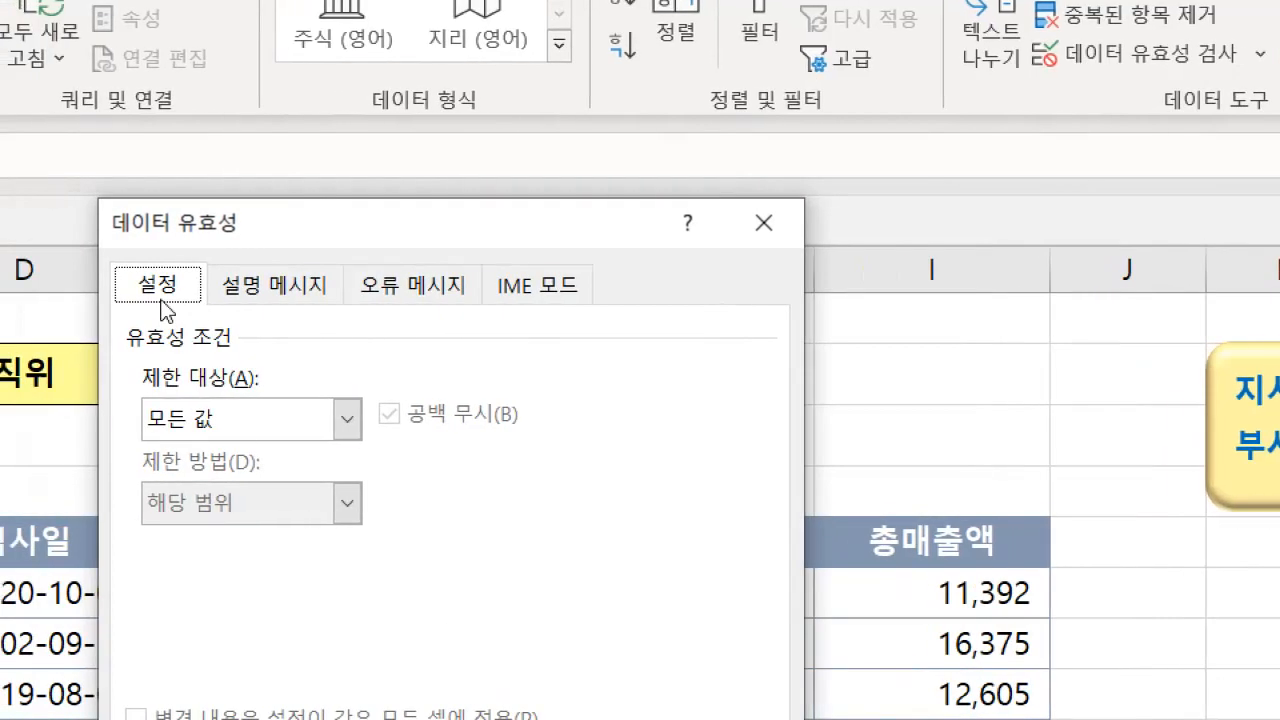
{"action": "left_click", "coordinate": [183, 430]}
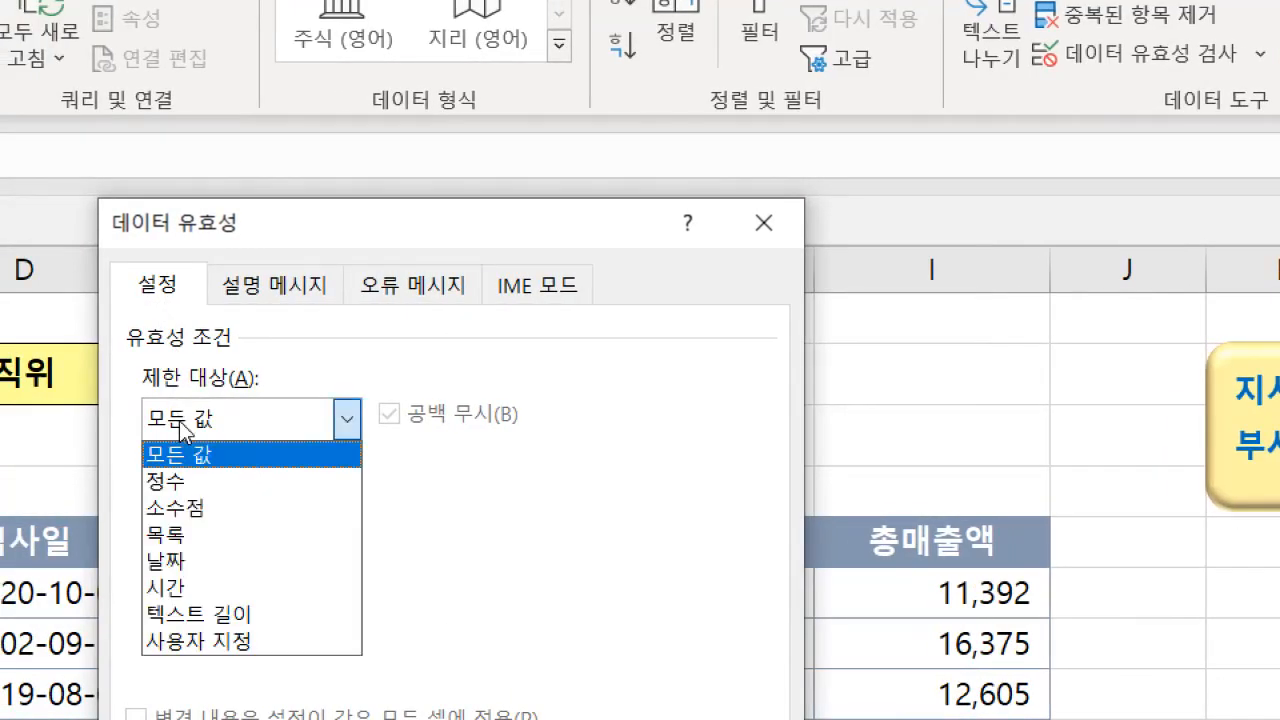
{"action": "left_click", "coordinate": [207, 535]}
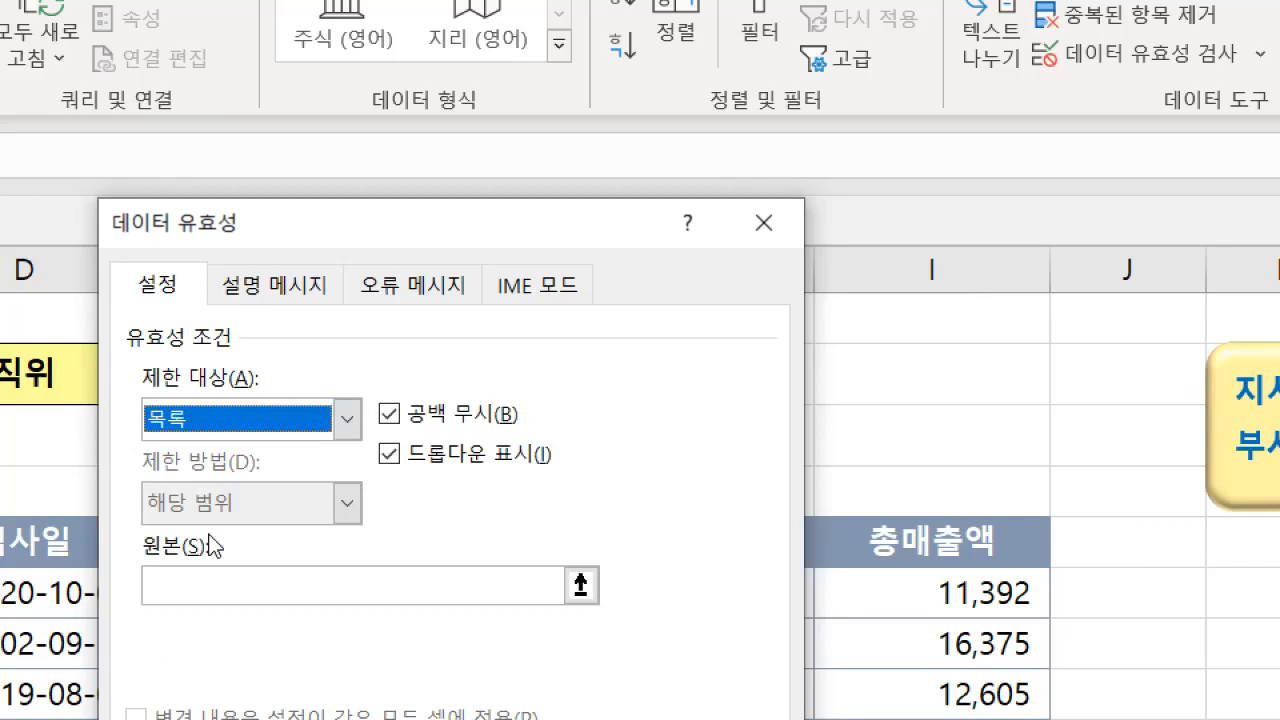
- Apply M8:M11 as the source of E2's list validation and check the entries of its dropdown
{"action": "left_click", "coordinate": [217, 586]}
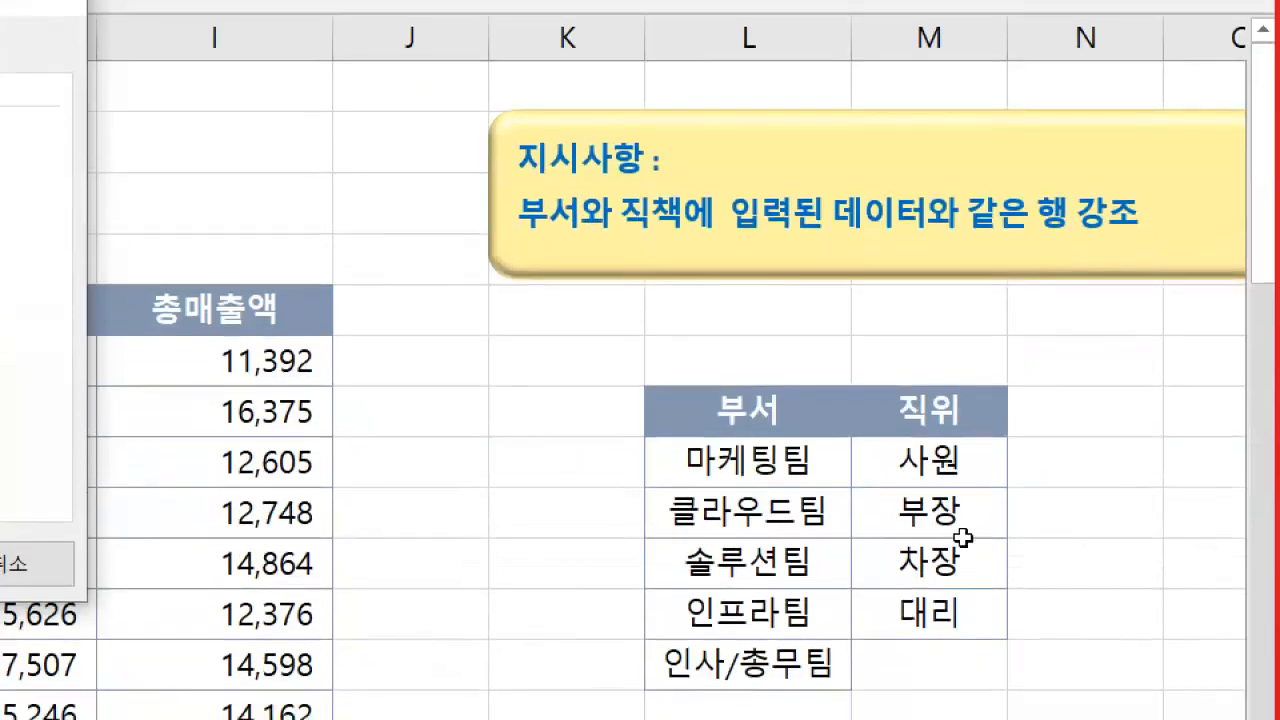
{"action": "left_click_drag", "start_coordinate": [935, 566], "coordinate": [948, 595]}
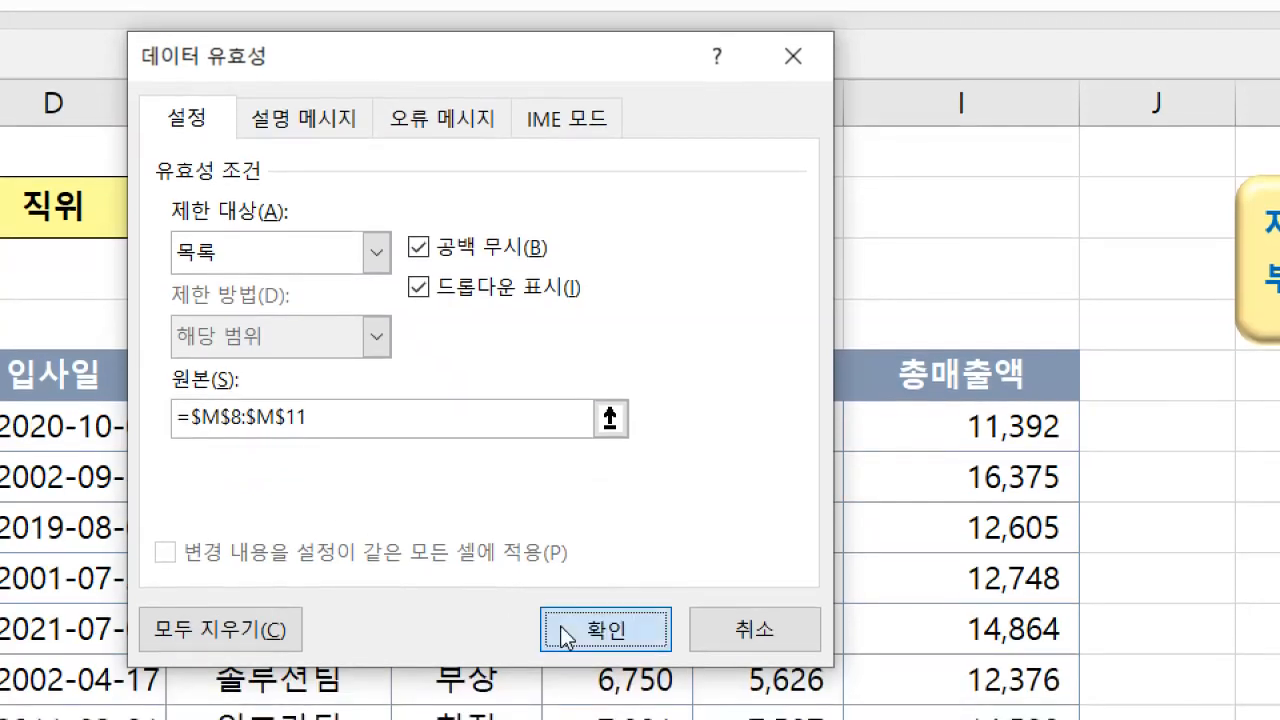
{"action": "left_click", "coordinate": [563, 672]}
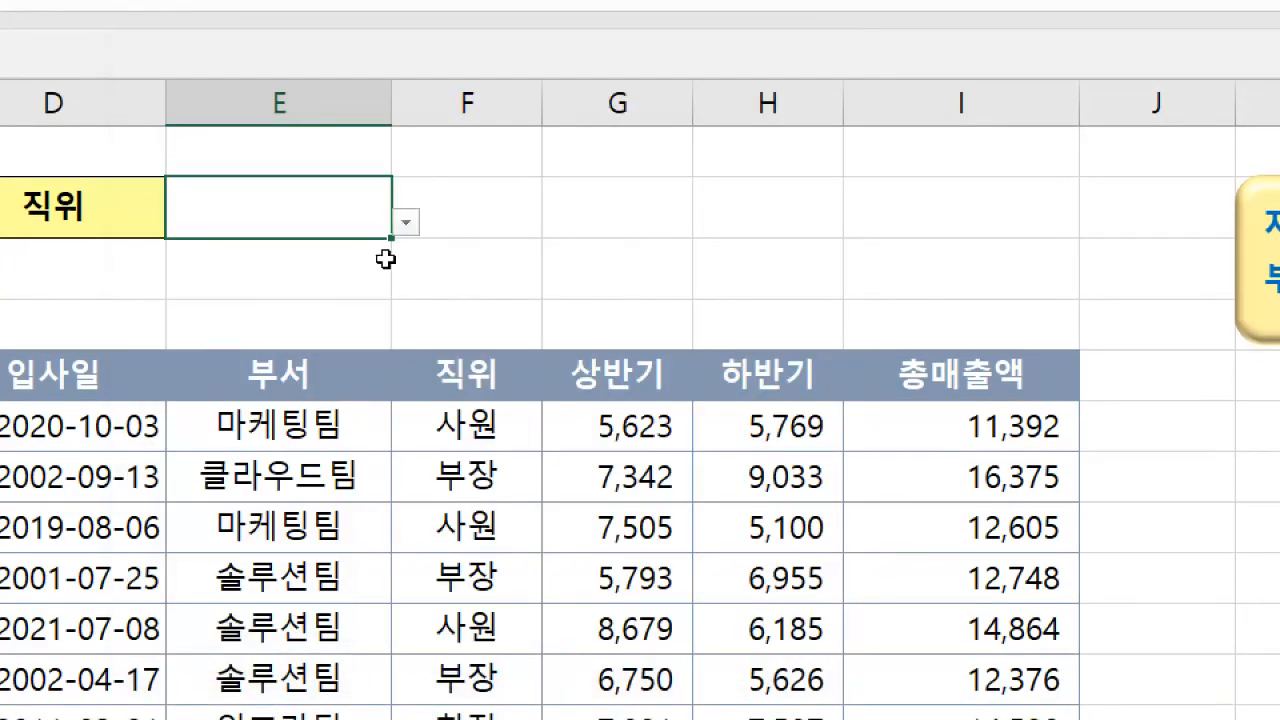
{"action": "left_click", "coordinate": [405, 224]}
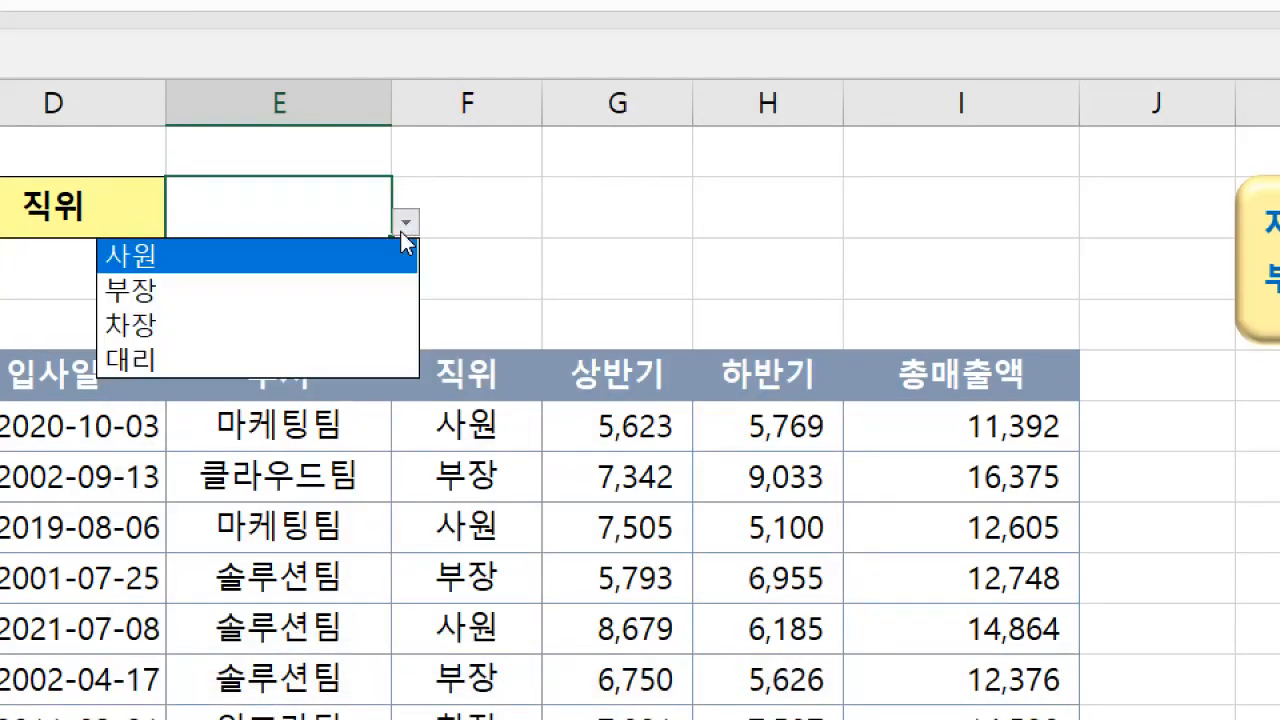
{"action": "left_click", "coordinate": [279, 296]}
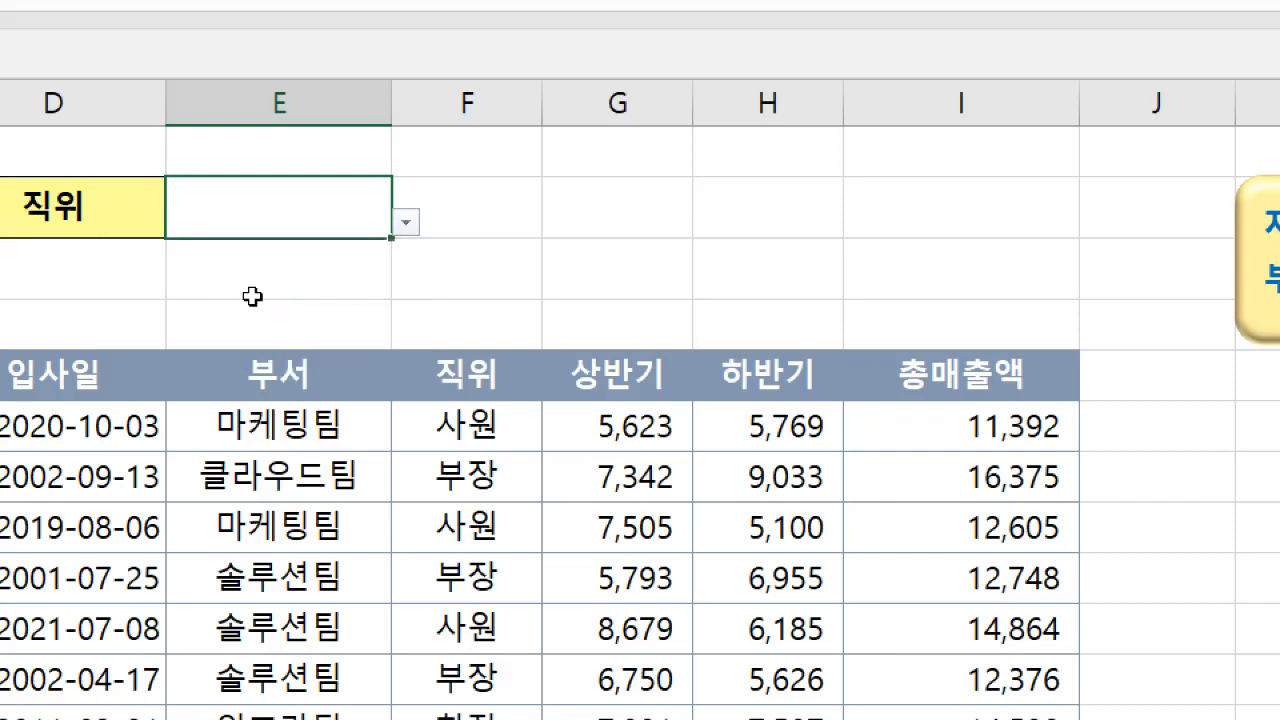
- Choose 부장 as the 직위 in E2 and 클라우드팀 as the 부서 in C2
{"action": "left_click", "coordinate": [174, 212]}
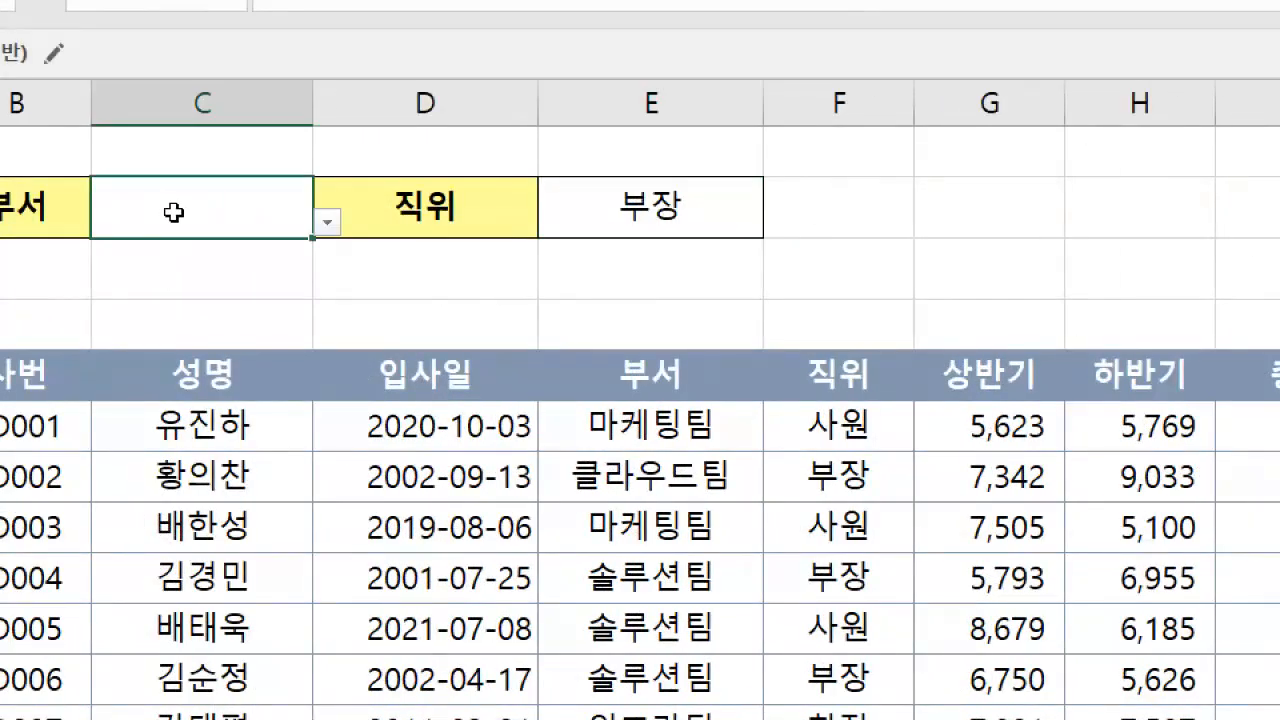
{"action": "left_click", "coordinate": [328, 223]}
{"action": "left_click", "coordinate": [268, 298]}
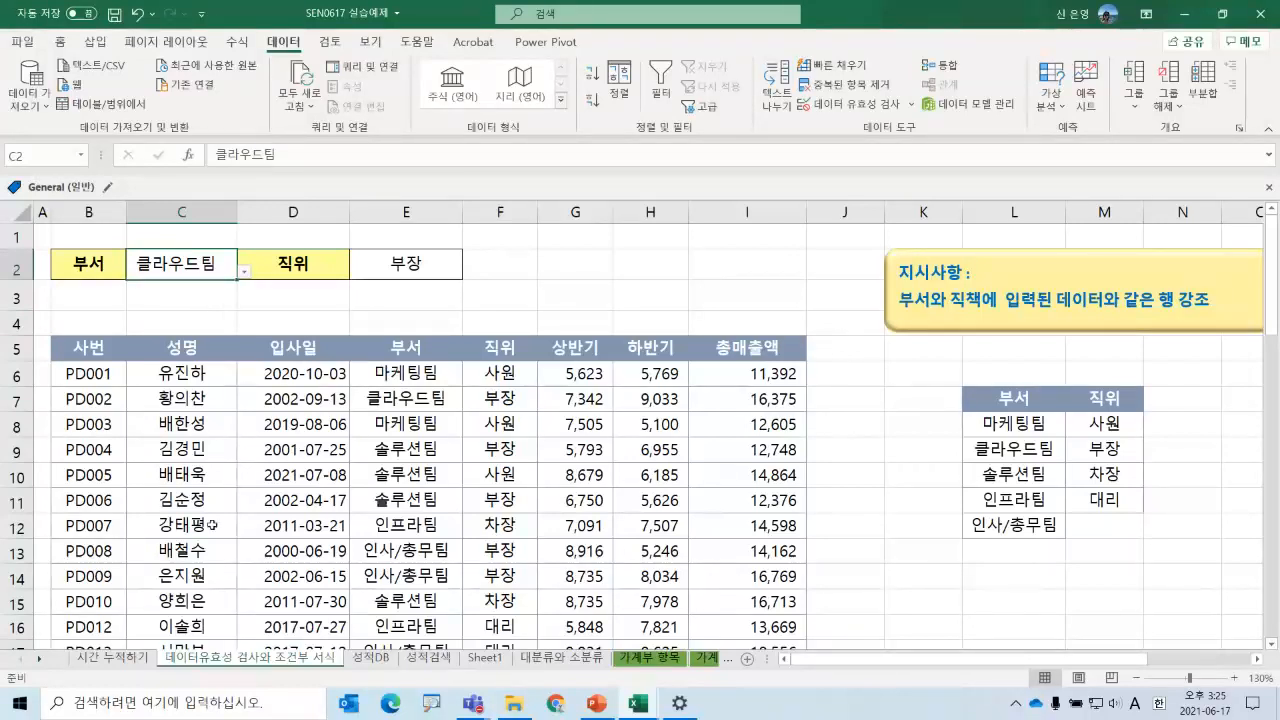
- Switch to the SEN0617 완성_실습 예제 workbook and open its 데이터유효성 검사와 조건부 서식_완성본 sheet
{"action": "left_click", "coordinate": [636, 710]}
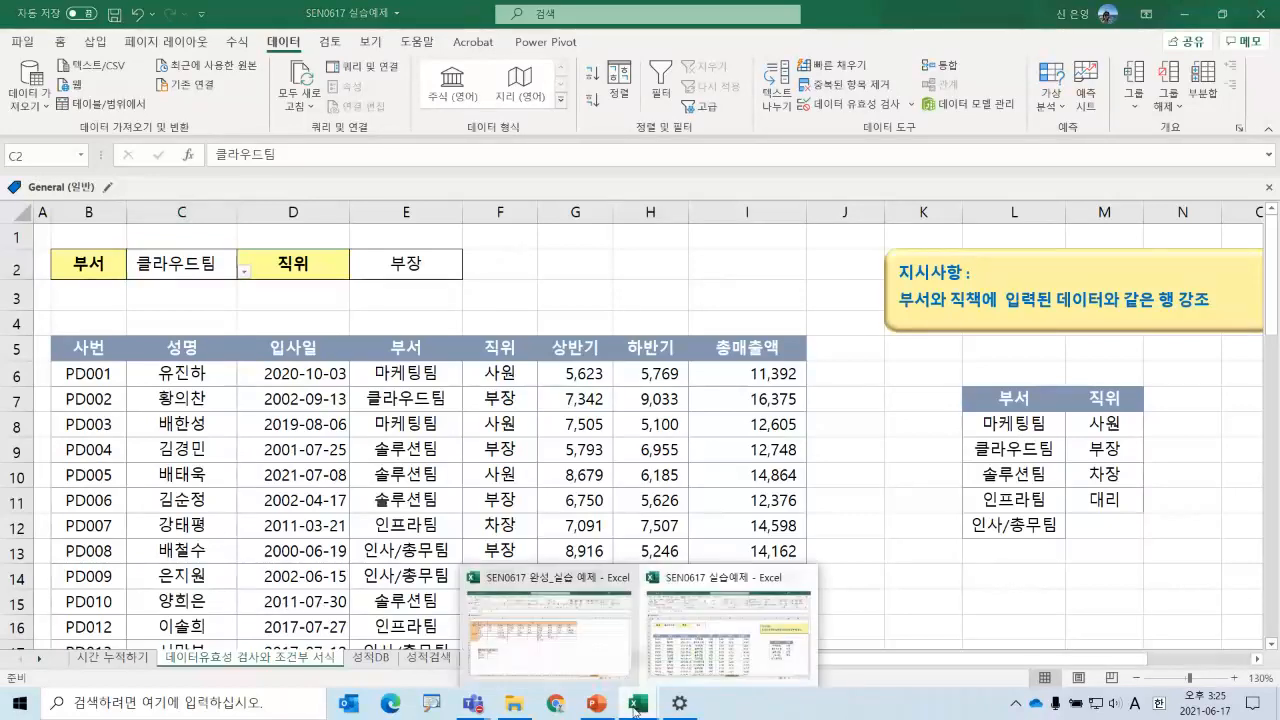
{"action": "left_click", "coordinate": [548, 615]}
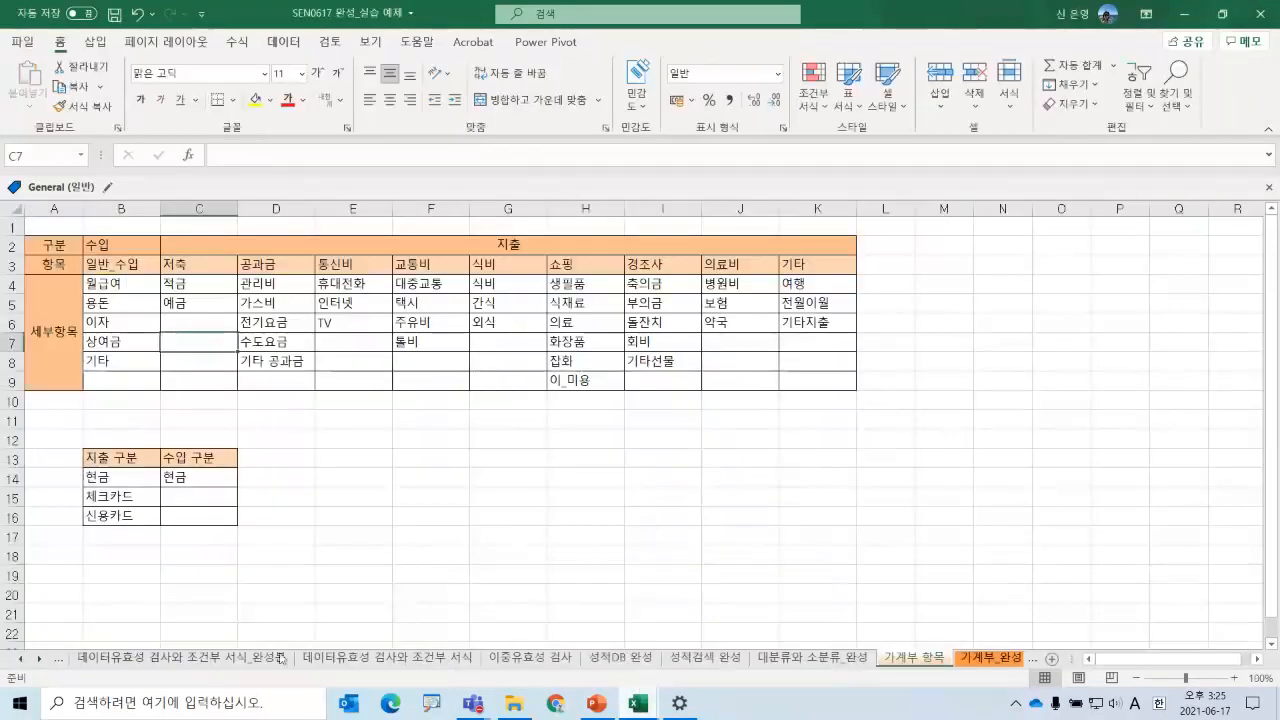
{"action": "left_click", "coordinate": [237, 660]}
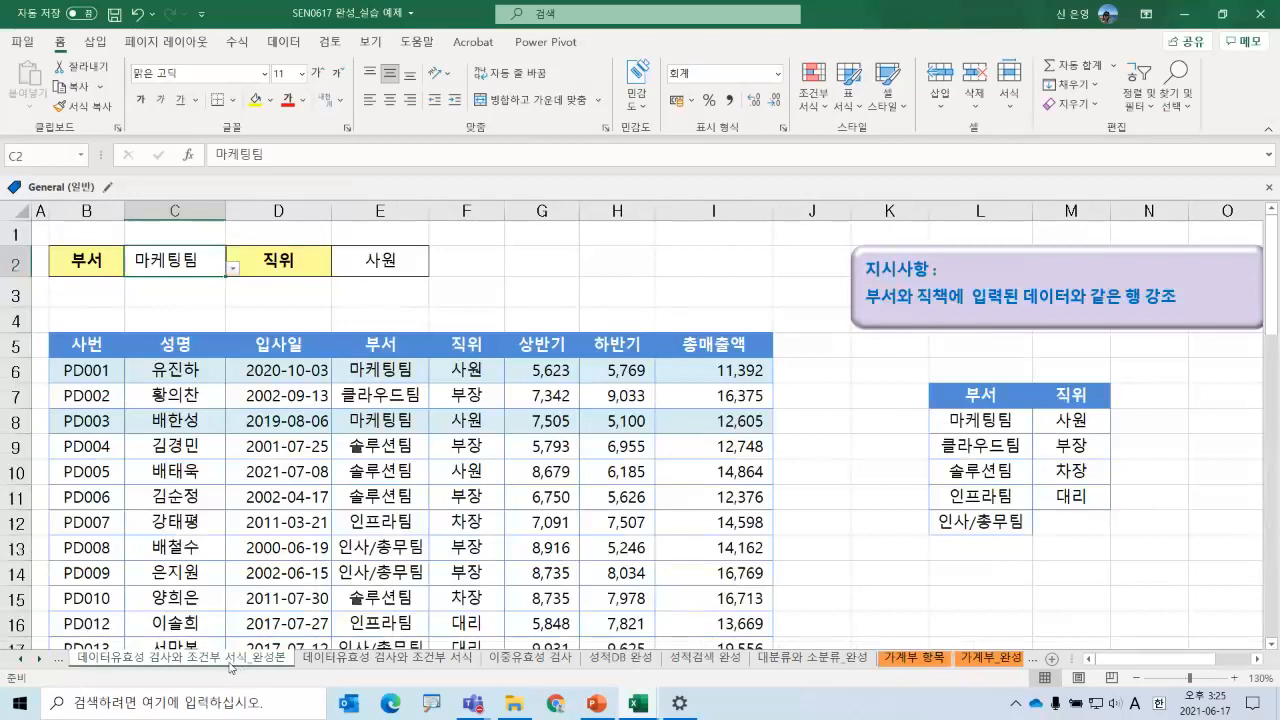
- Change the 부서 in C2 to 솔루션팀, back to 마케팅팀, and to 솔루션팀 again to compare the highlighted rows
{"action": "left_click", "coordinate": [370, 264]}
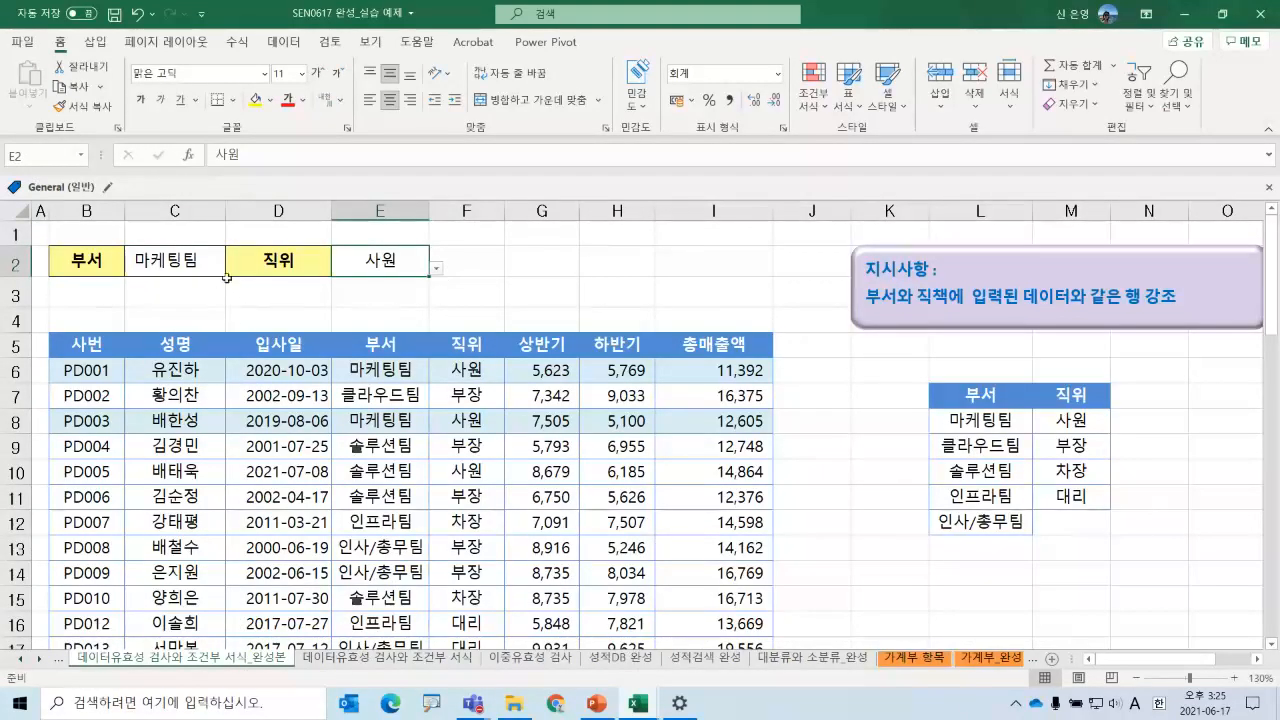
{"action": "left_click", "coordinate": [202, 256]}
{"action": "left_click", "coordinate": [231, 271]}
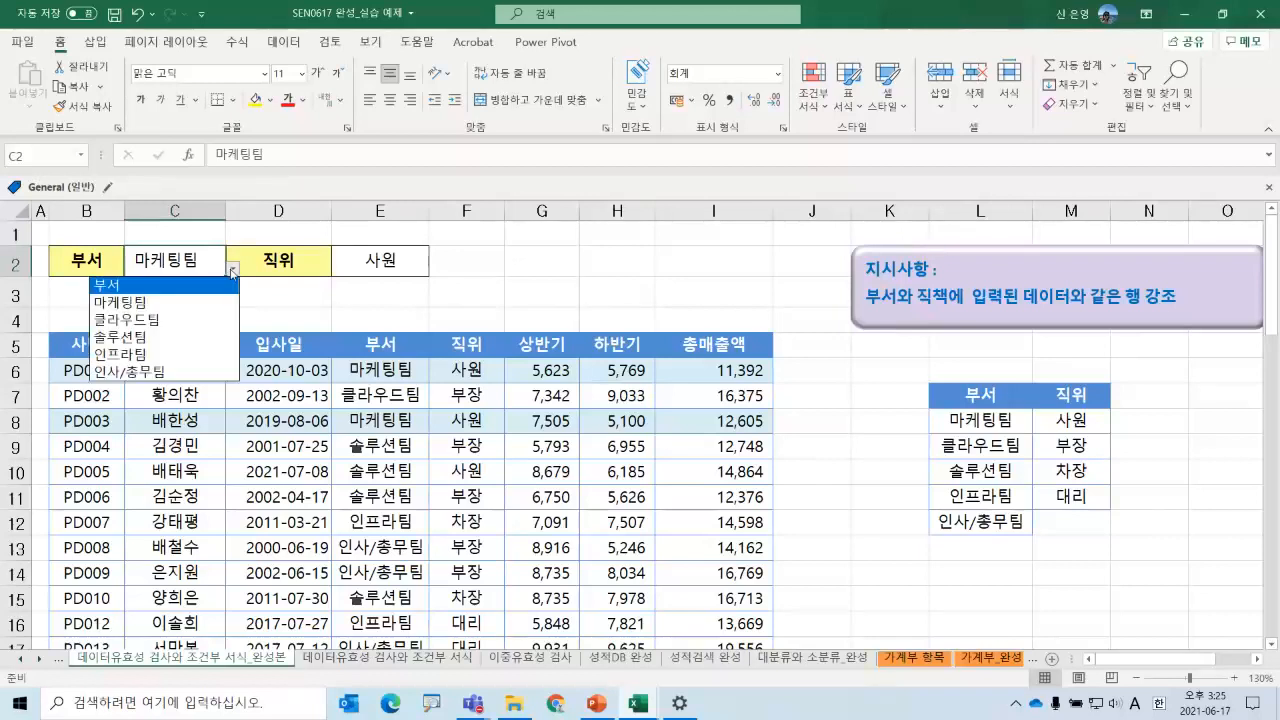
{"action": "left_click", "coordinate": [159, 334]}
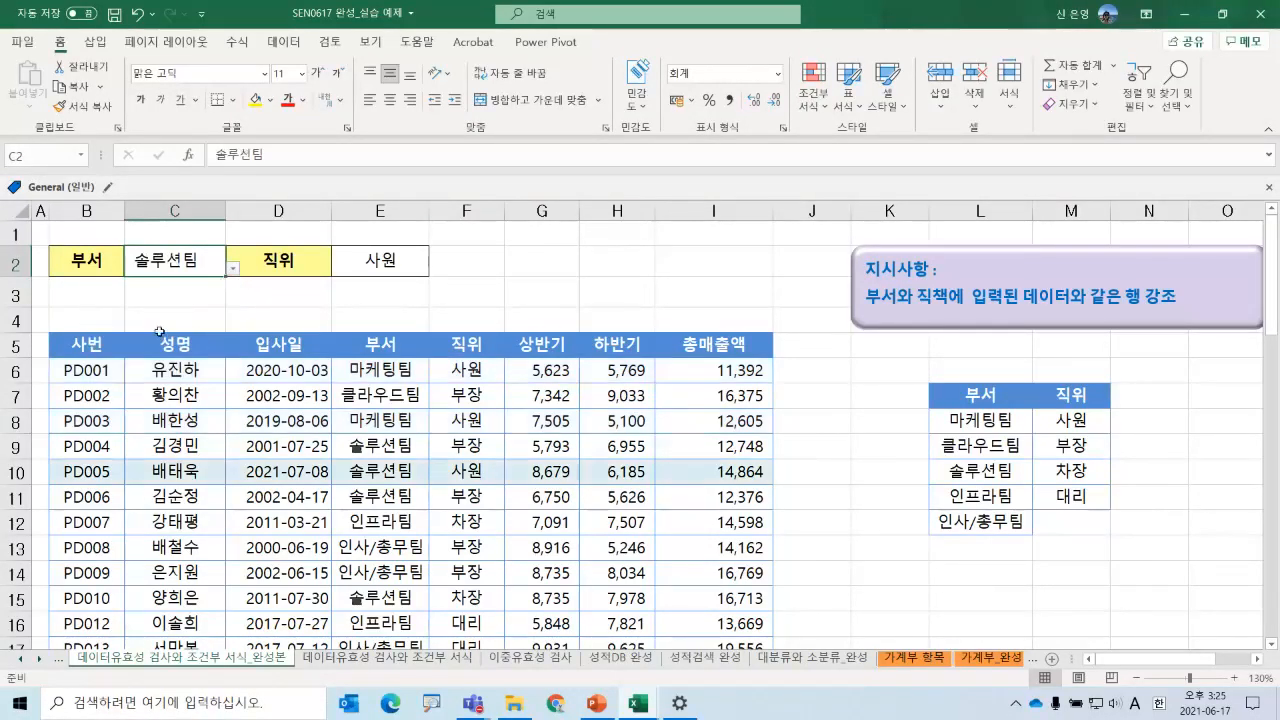
{"action": "left_click", "coordinate": [232, 269]}
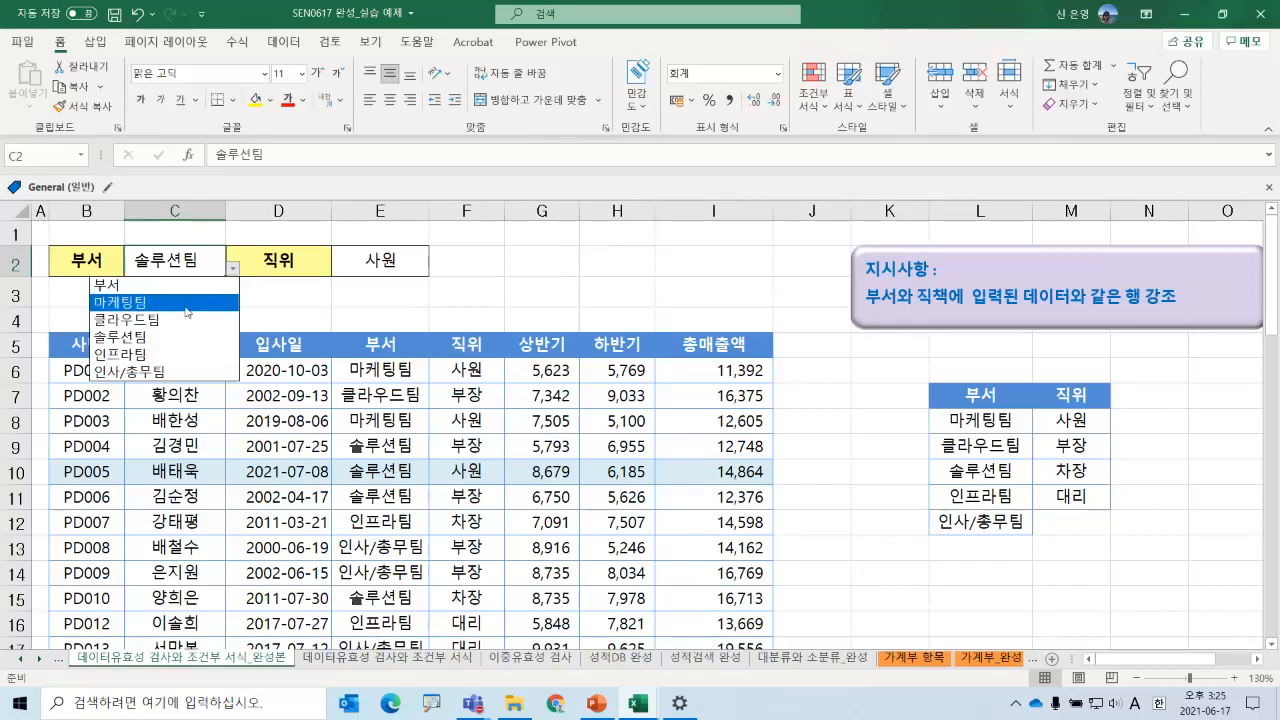
{"action": "left_click", "coordinate": [186, 302]}
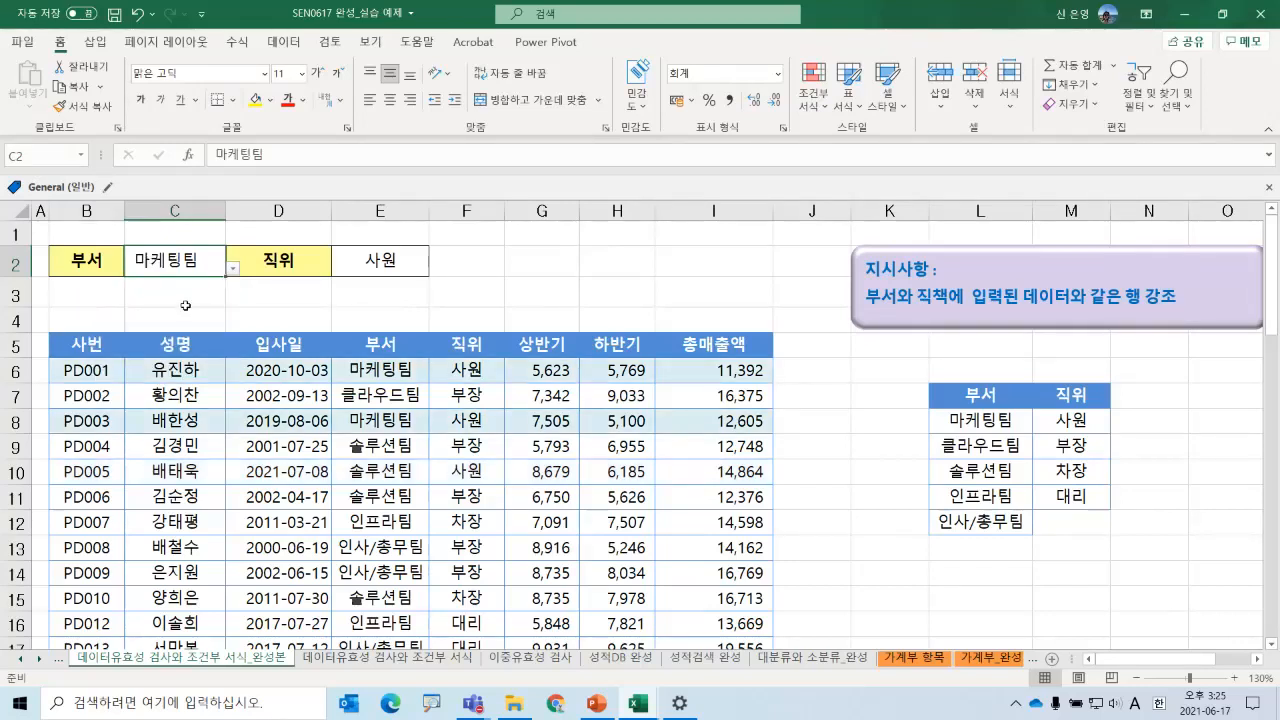
{"action": "left_click", "coordinate": [232, 268]}
{"action": "left_click", "coordinate": [193, 337]}
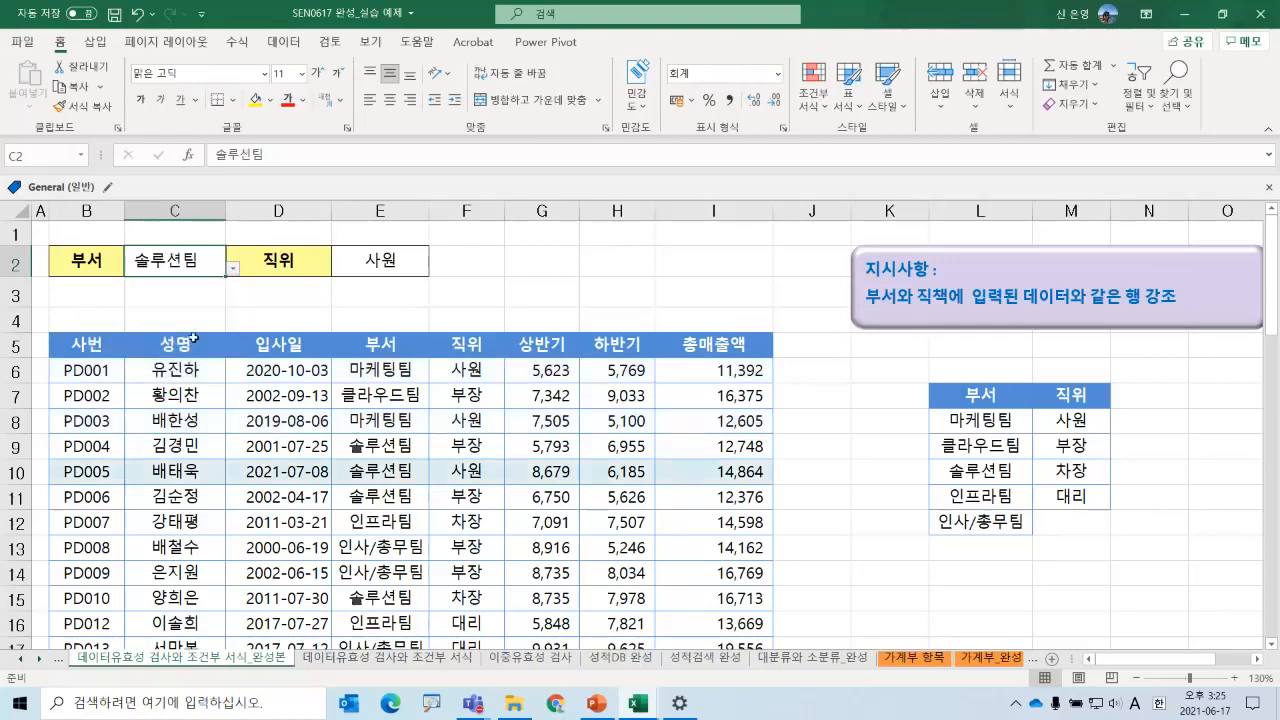
- Choose 차장 as the 직위 in E2 and check the highlighted rows further down the table
{"action": "left_click", "coordinate": [403, 257]}
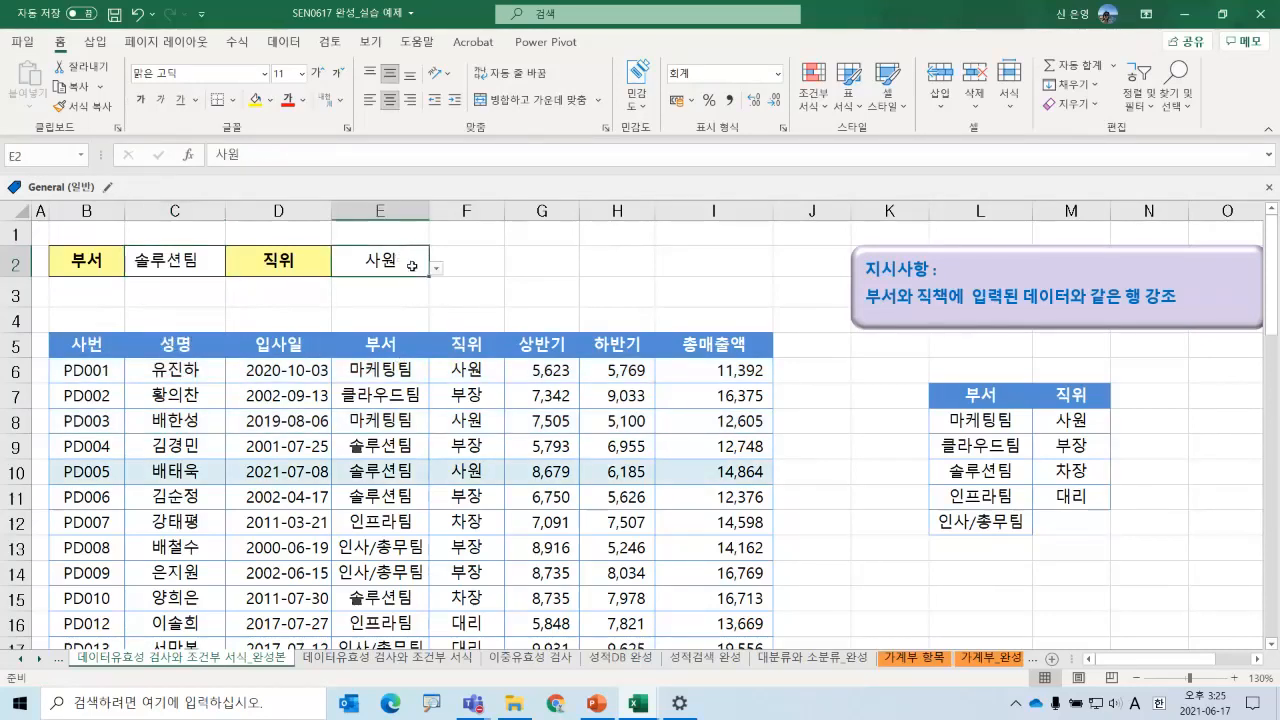
{"action": "left_click", "coordinate": [436, 270]}
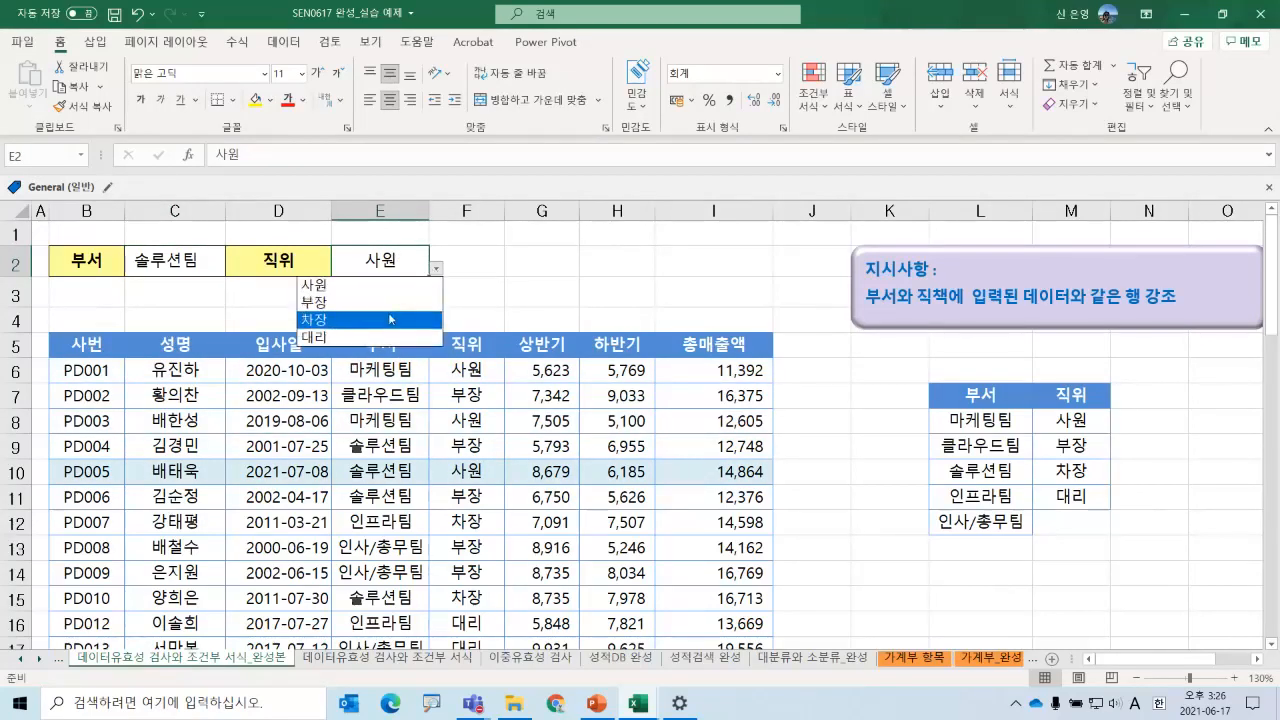
{"action": "left_click", "coordinate": [389, 322]}
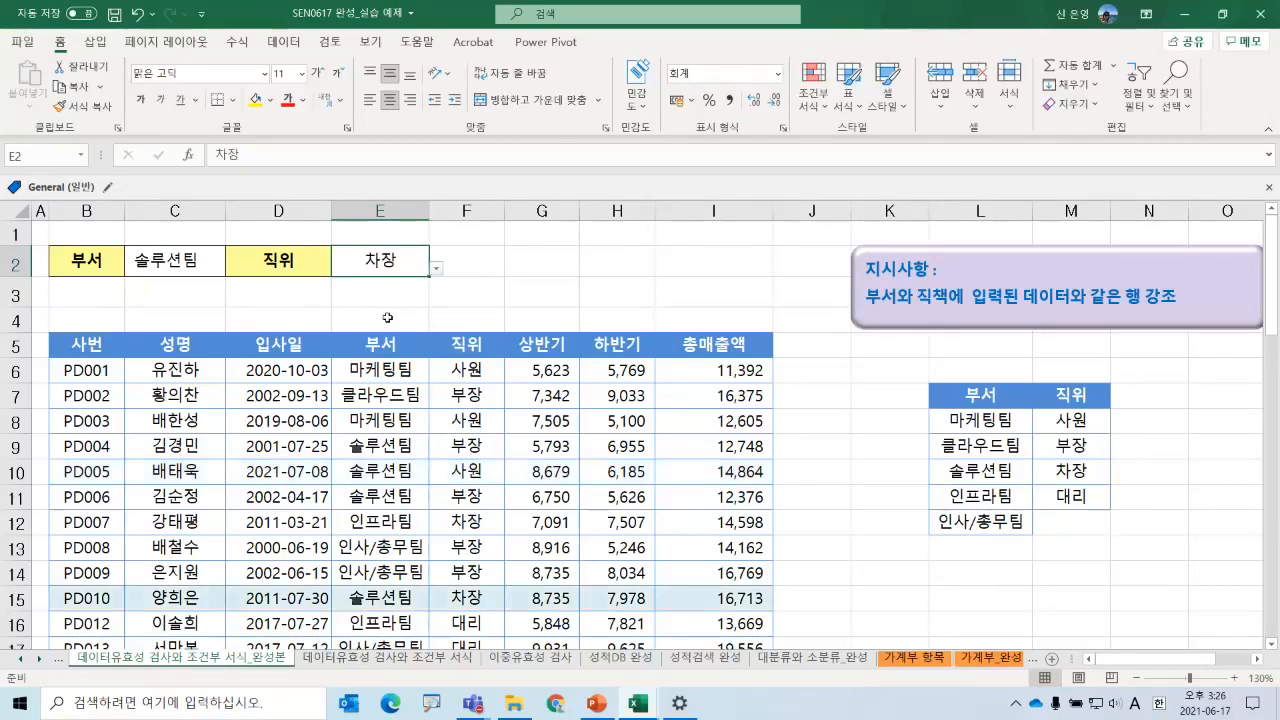
{"action": "scroll", "coordinate": [387, 317], "scroll_direction": "down", "scroll_amount": 4}
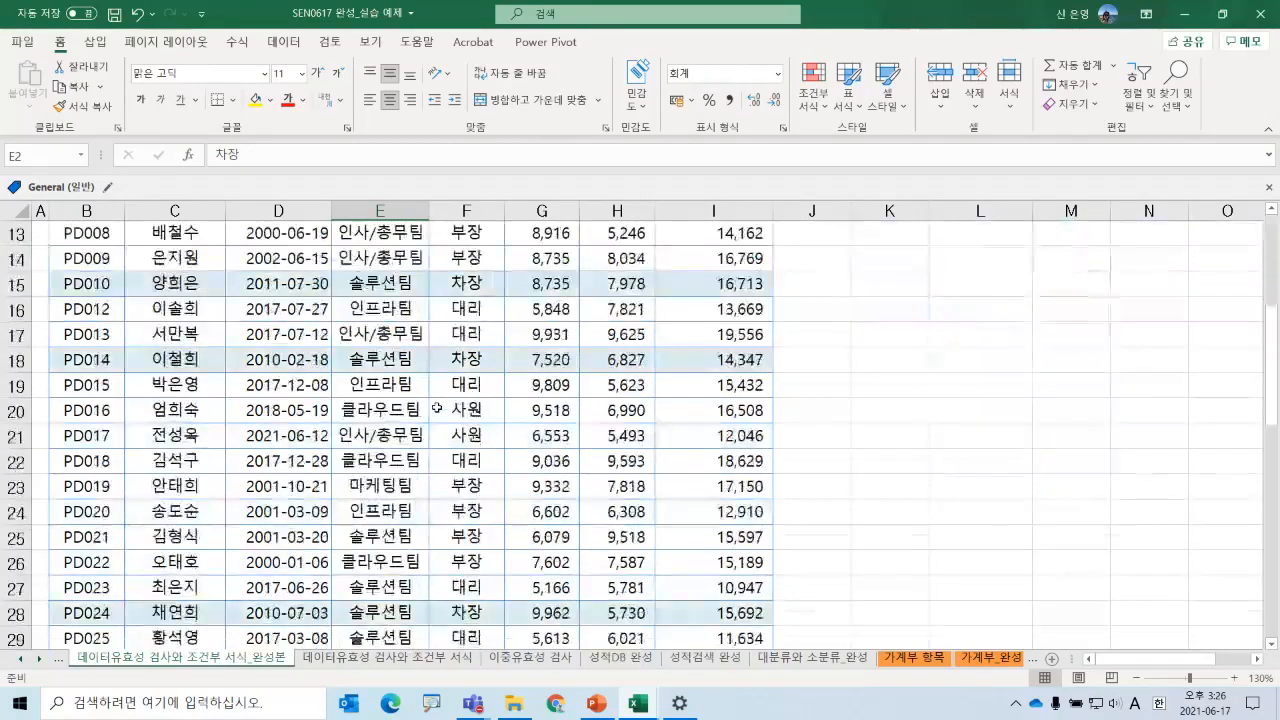
{"action": "scroll", "coordinate": [439, 464], "scroll_direction": "down", "scroll_amount": 1}
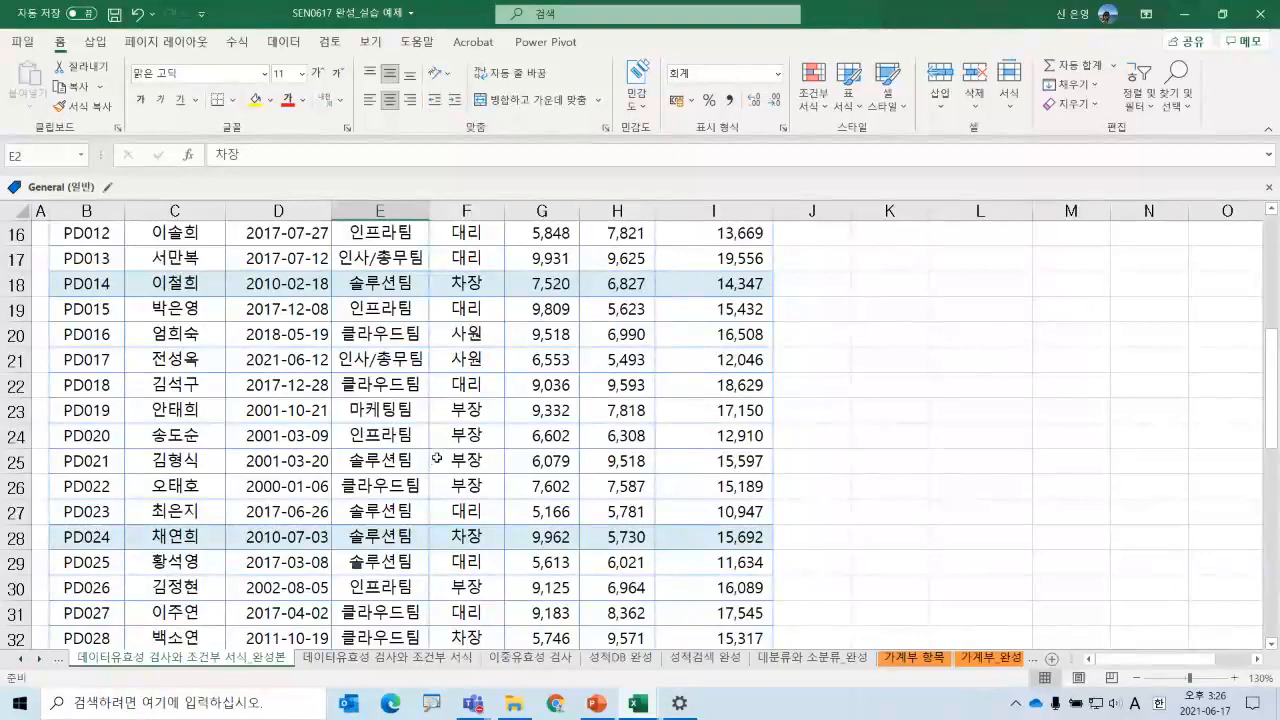
{"action": "scroll", "coordinate": [437, 457], "scroll_direction": "up", "scroll_amount": 5}
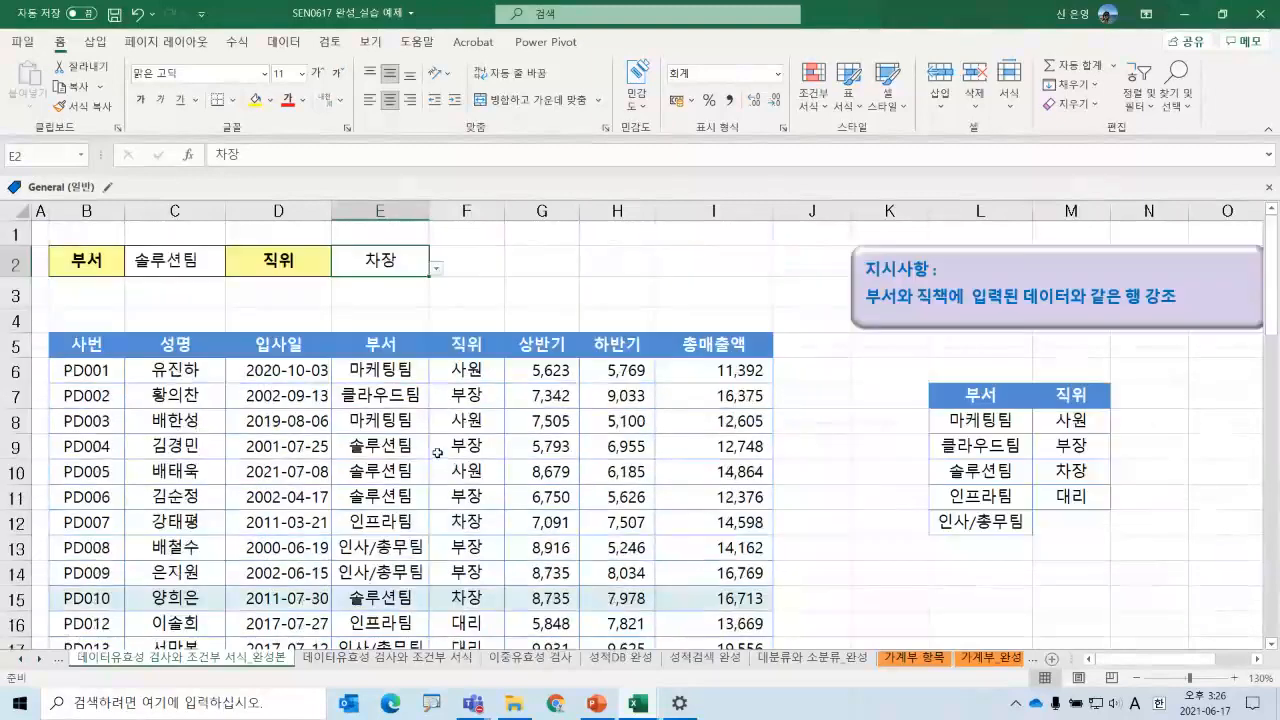
- Set the 직위 in E2 to 부장 to highlight the matching 솔루션팀 rows
{"action": "left_click", "coordinate": [434, 268]}
{"action": "left_click", "coordinate": [374, 320]}
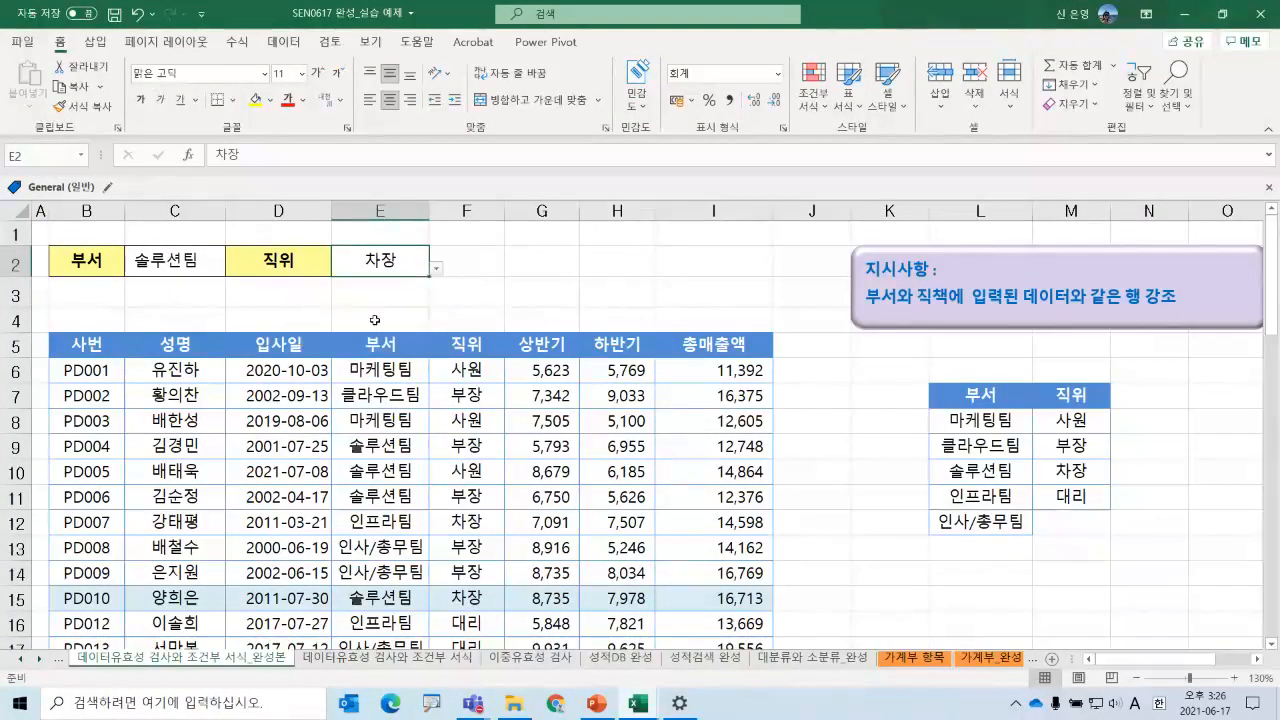
{"action": "left_click", "coordinate": [436, 268]}
{"action": "left_click", "coordinate": [410, 302]}
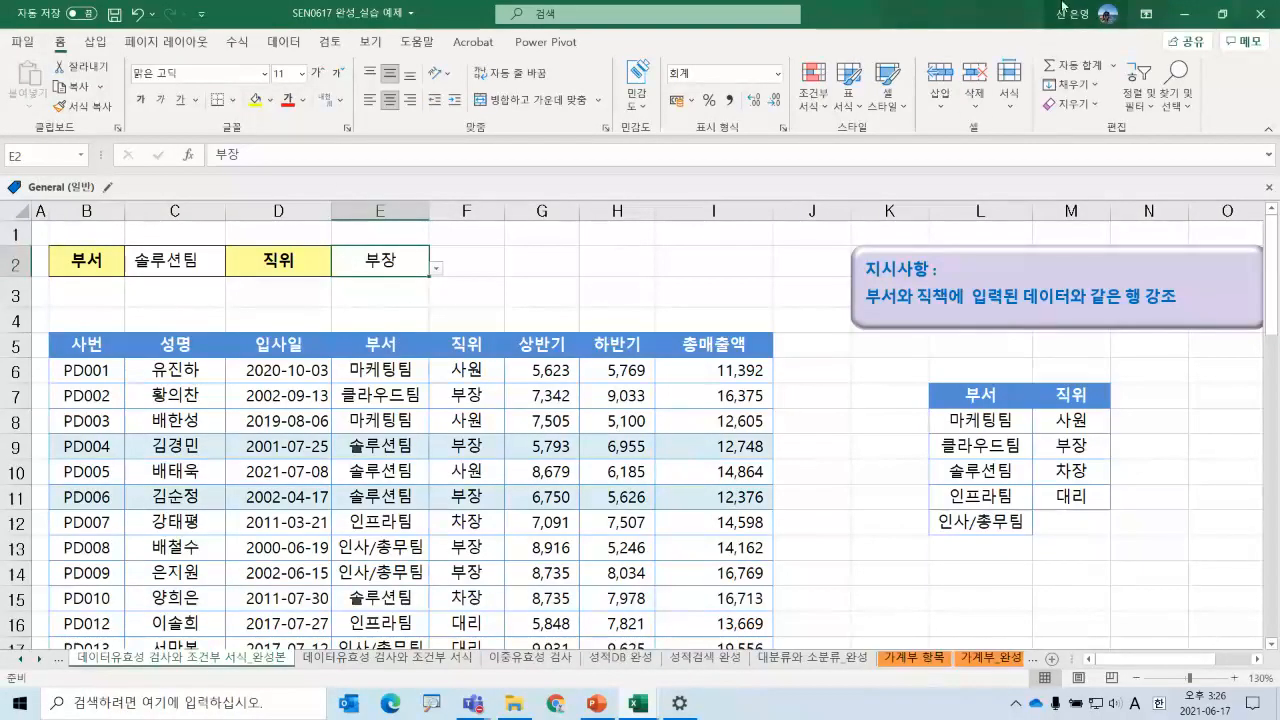
- Return to the SEN0617 실습예제 workbook and select a cell in its data table
{"action": "mouse_move", "coordinate": [645, 698]}
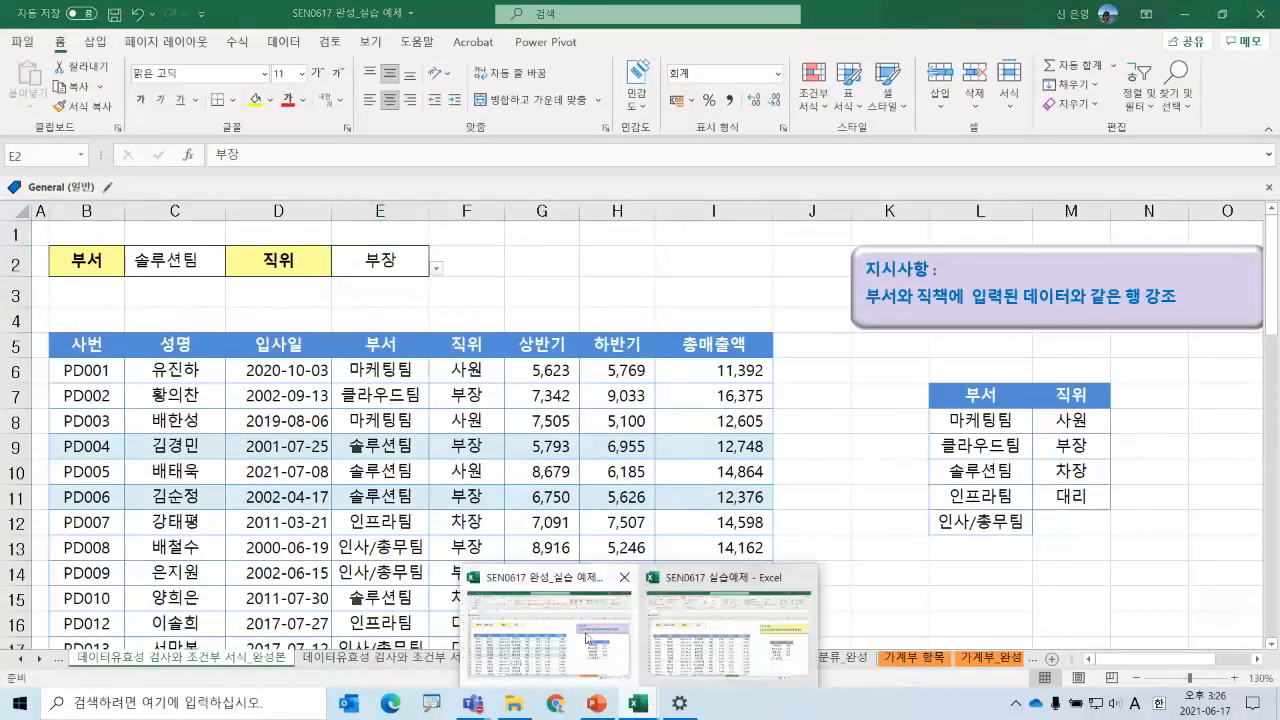
{"action": "left_click", "coordinate": [588, 638]}
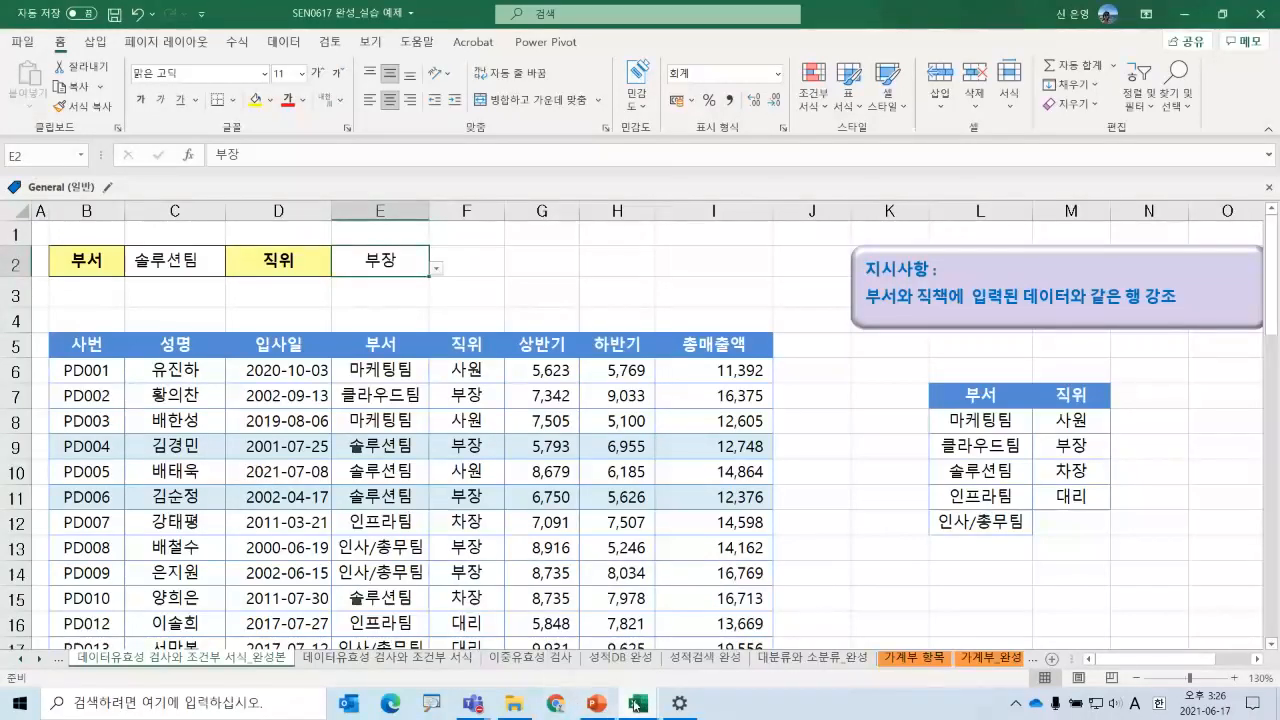
{"action": "left_click", "coordinate": [681, 660]}
{"action": "left_click", "coordinate": [152, 440]}
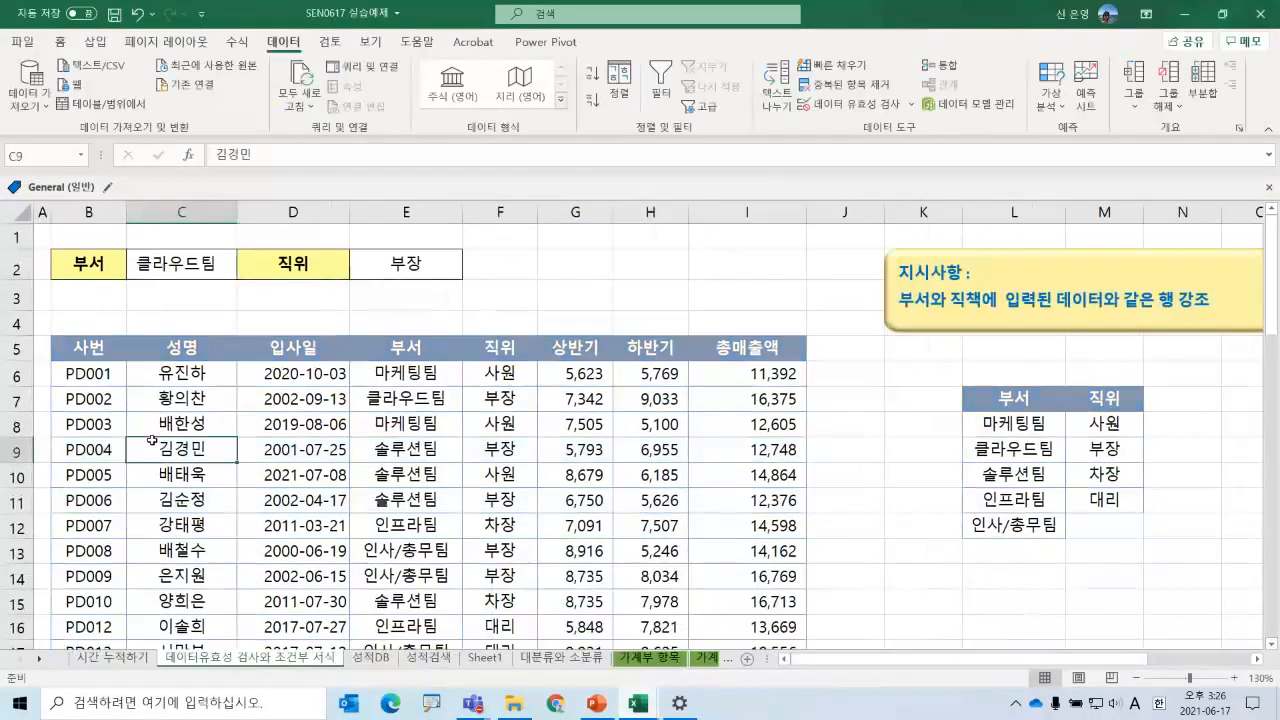
- Look through the conditional formatting (조건부 서식) options without choosing one
{"action": "left_click", "coordinate": [59, 43]}
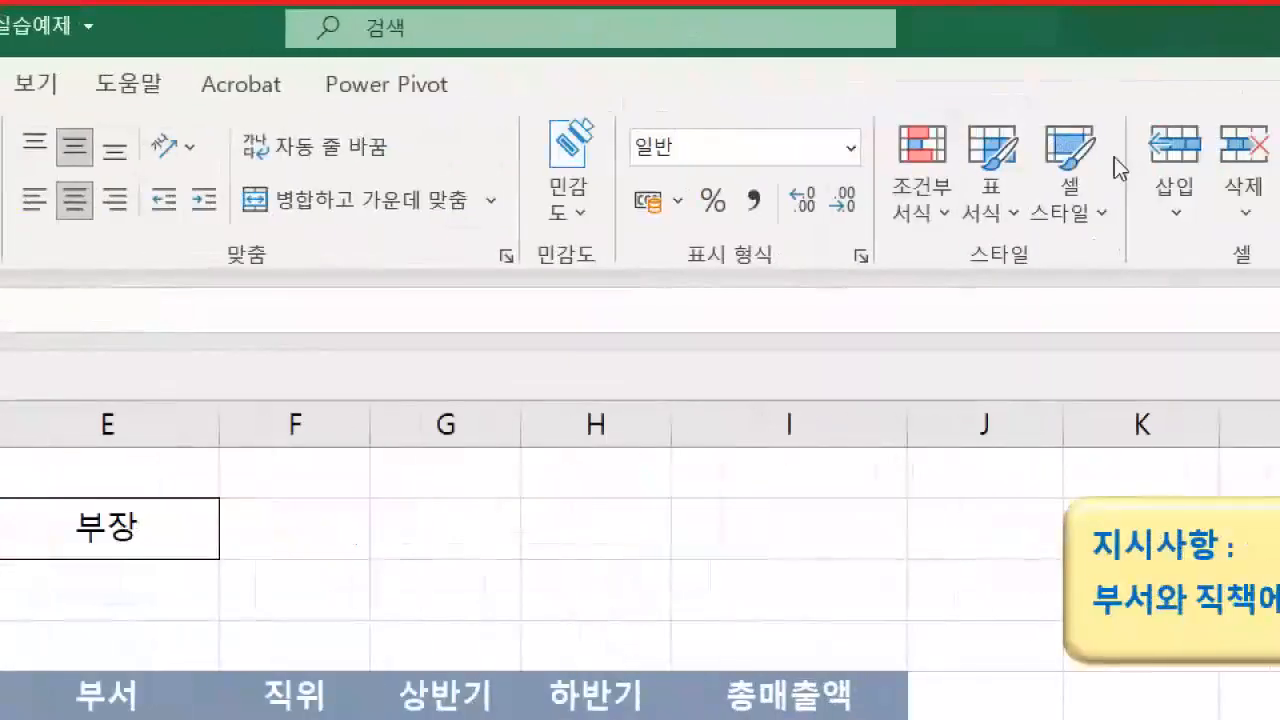
{"action": "left_click", "coordinate": [935, 228]}
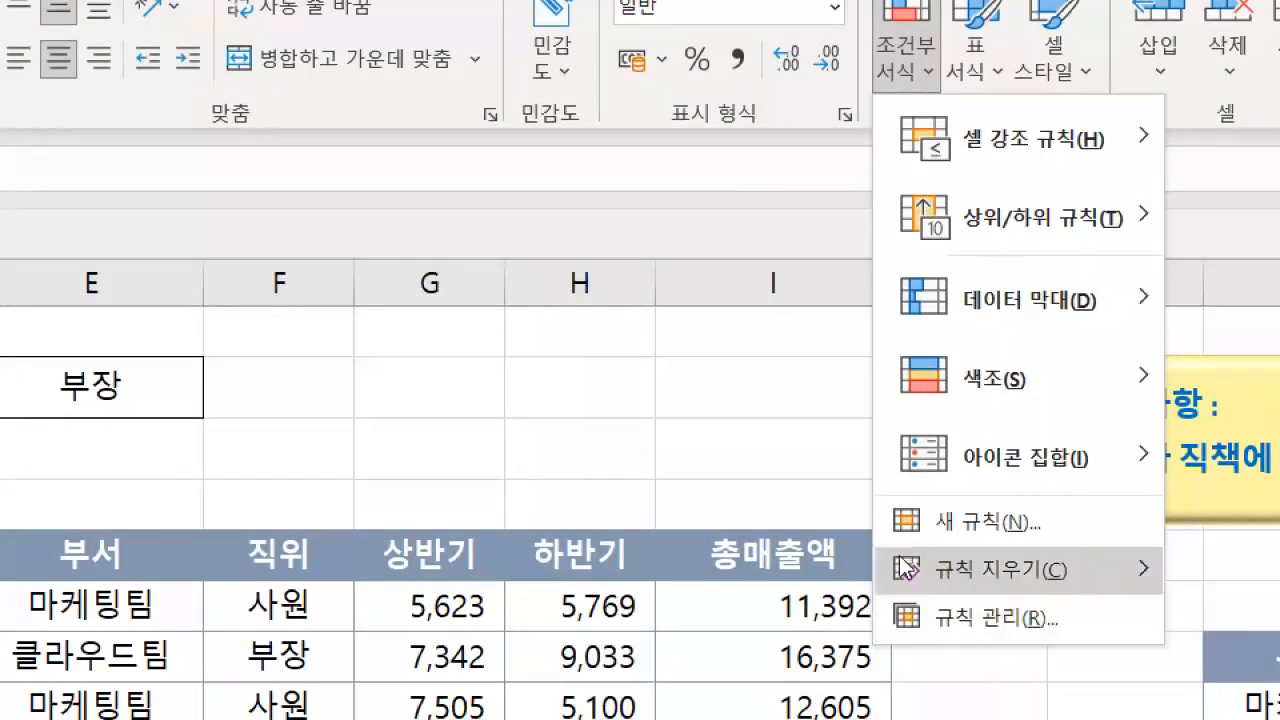
{"action": "left_click", "coordinate": [566, 478]}
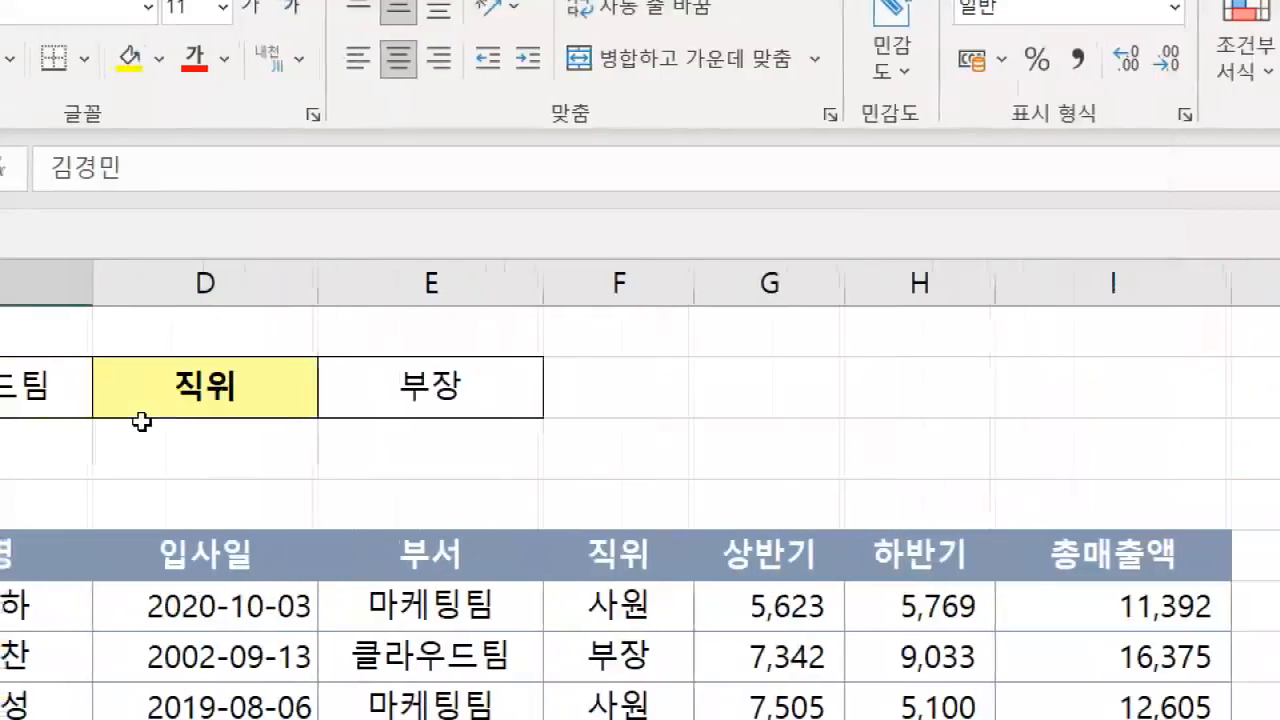
- Compare the 부서 input C2 with column E and the 직위 input E2 with column F
{"action": "left_click", "coordinate": [265, 408]}
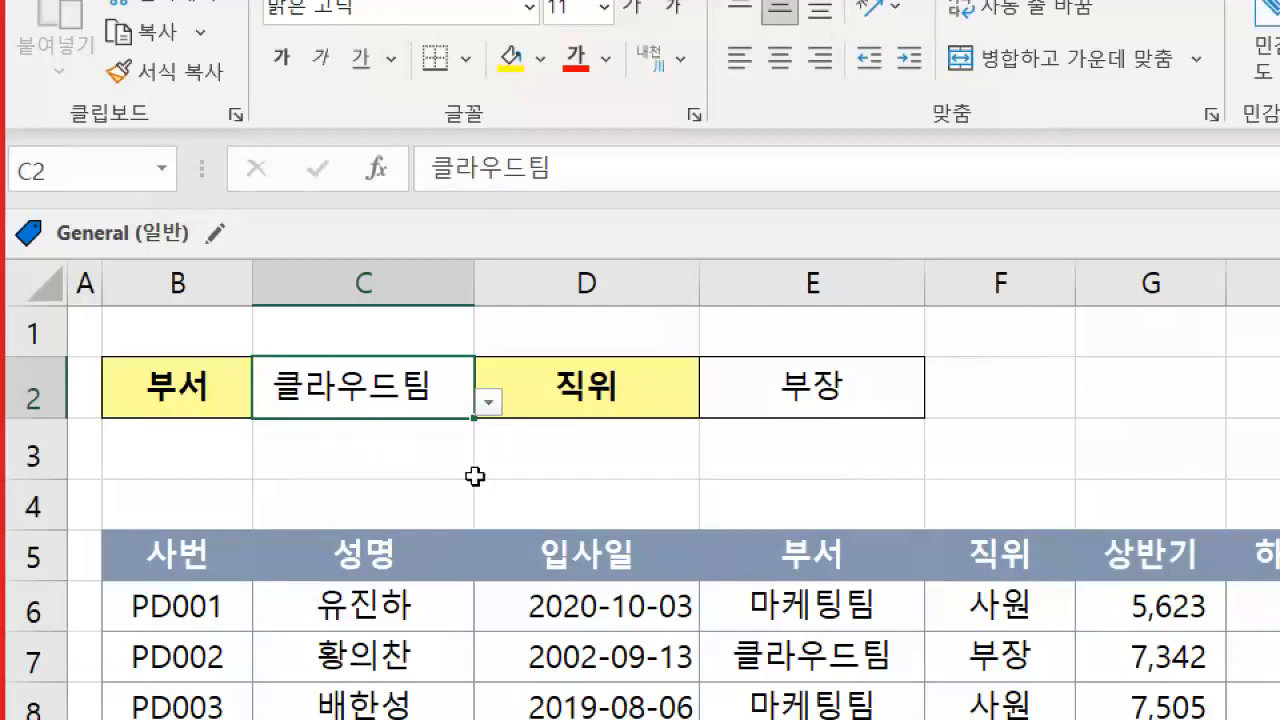
{"action": "left_click", "coordinate": [814, 286]}
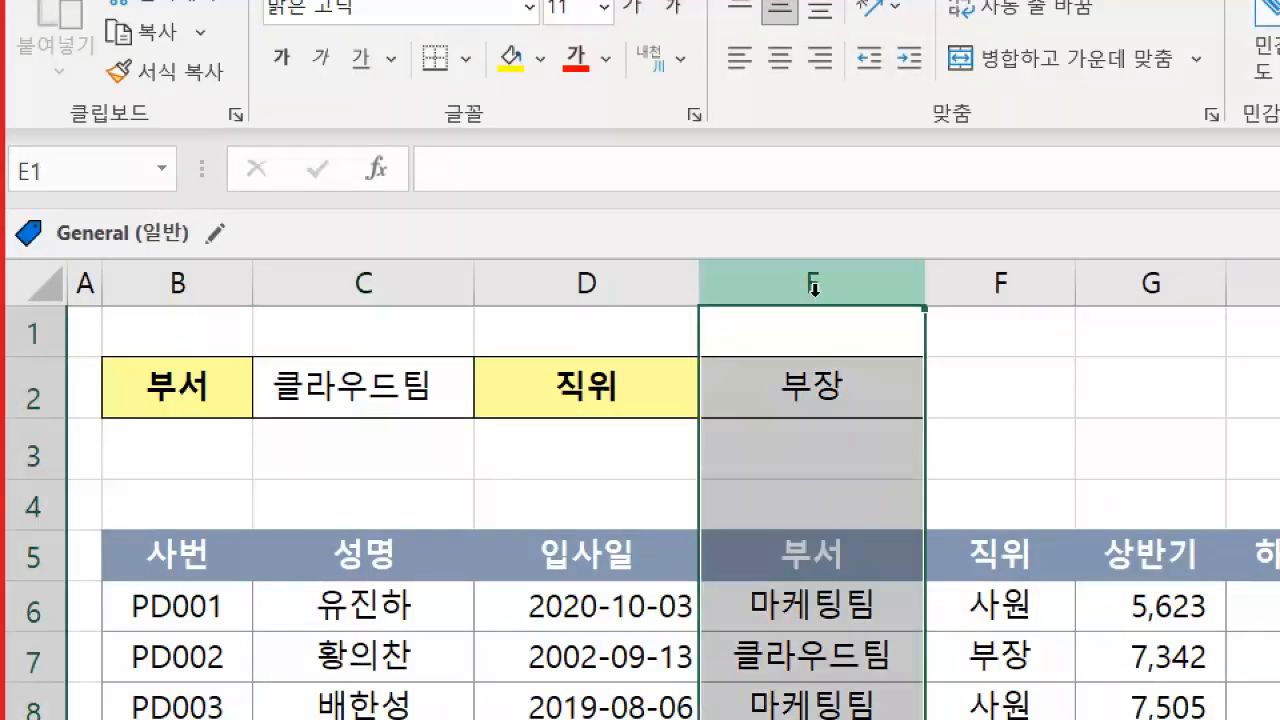
{"action": "left_click", "coordinate": [515, 425]}
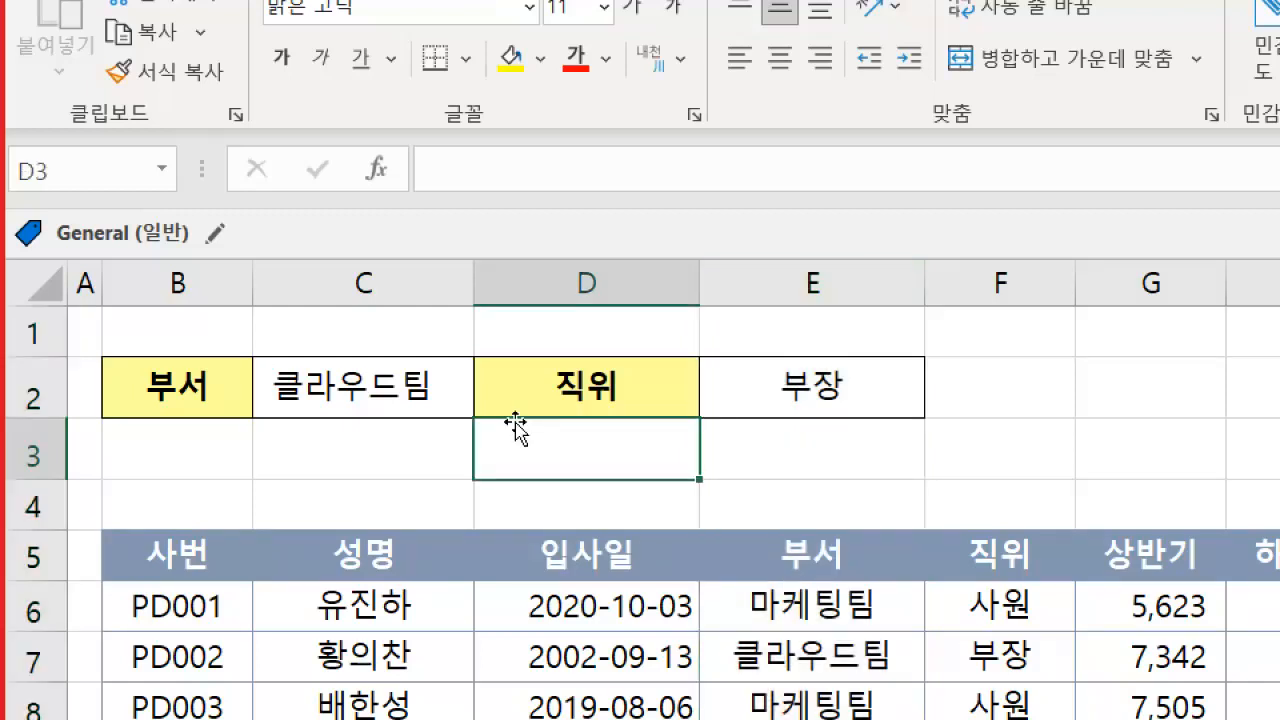
{"action": "left_click", "coordinate": [810, 375]}
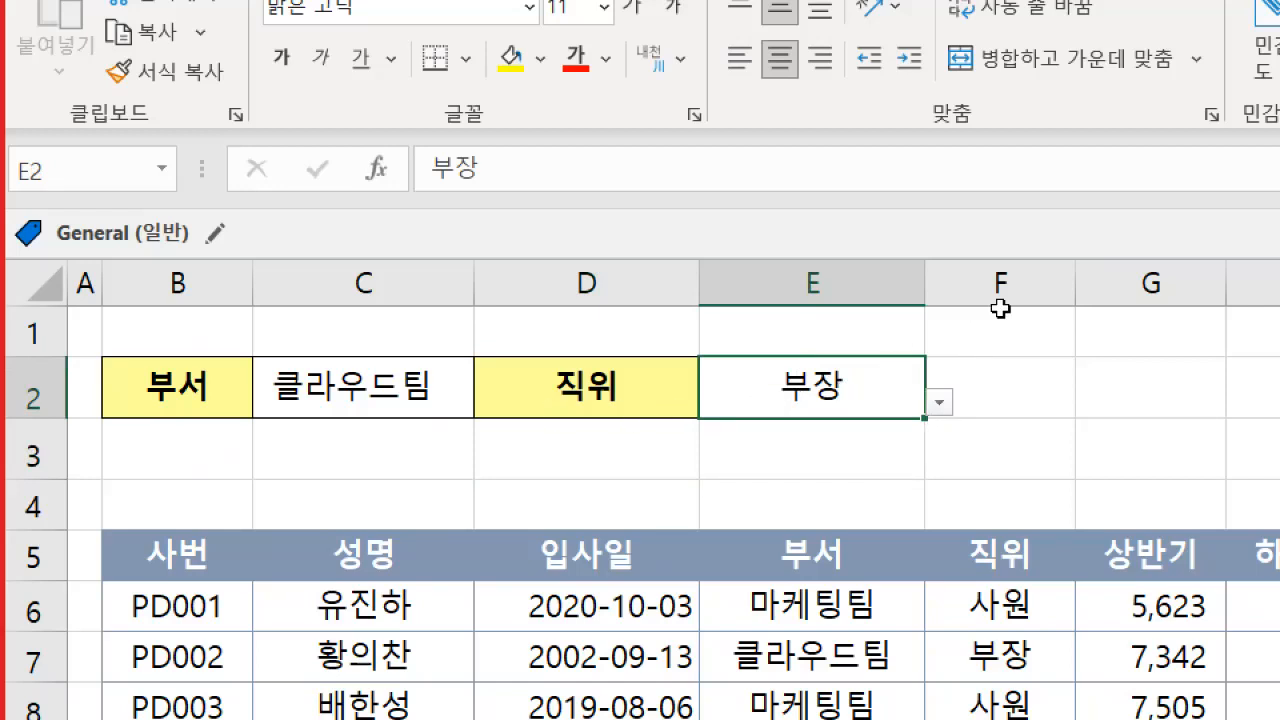
{"action": "left_click", "coordinate": [1001, 290]}
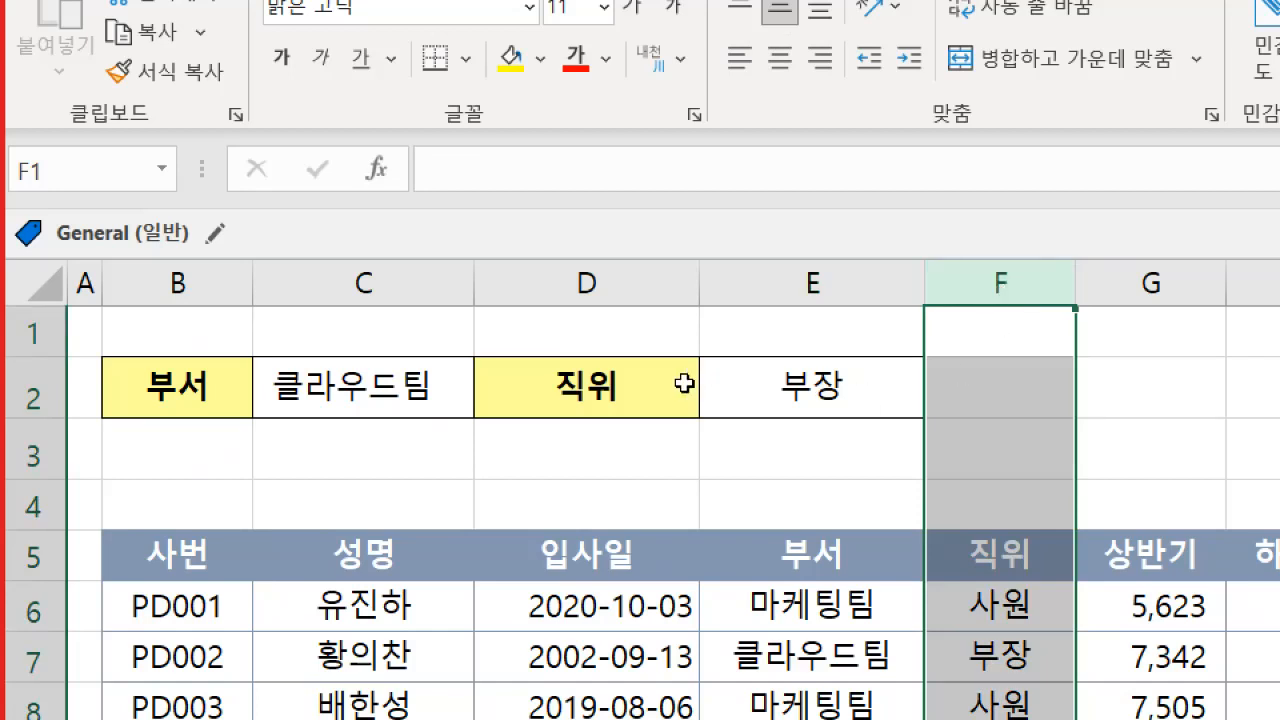
{"action": "left_click", "coordinate": [405, 397]}
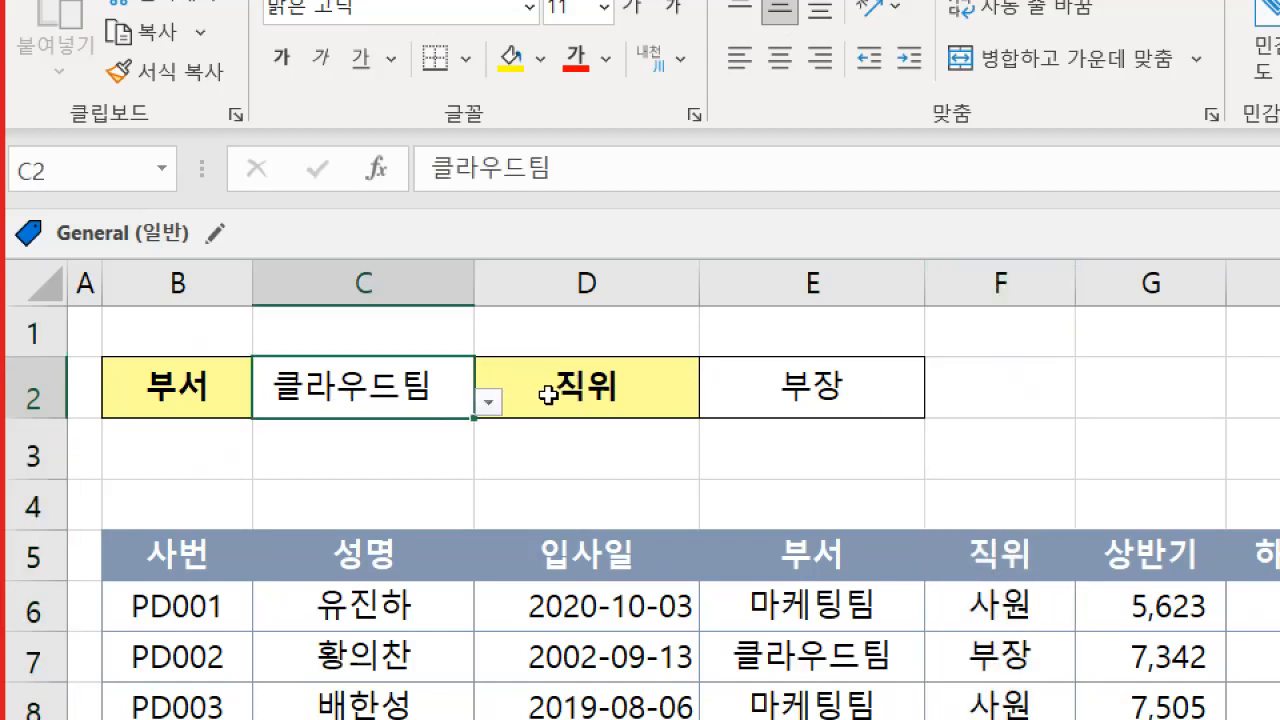
{"action": "left_click", "coordinate": [880, 425]}
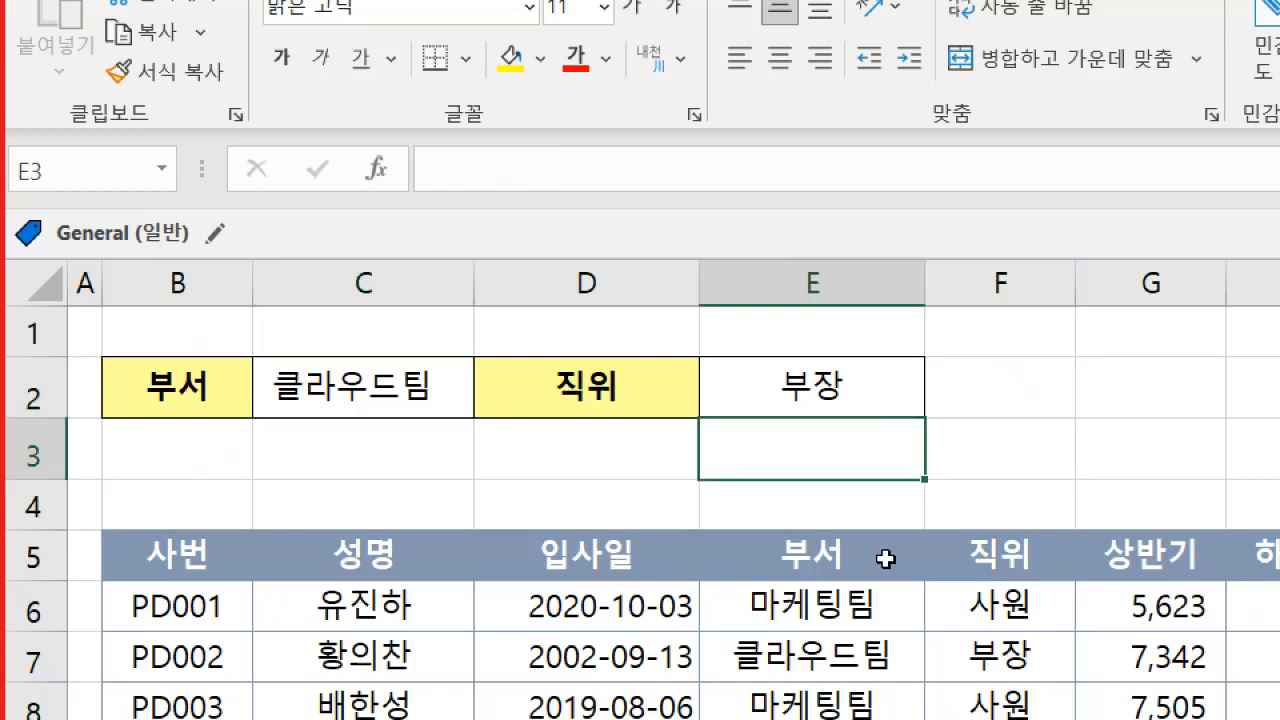
{"action": "scroll", "coordinate": [885, 558], "scroll_direction": "down", "scroll_amount": 1}
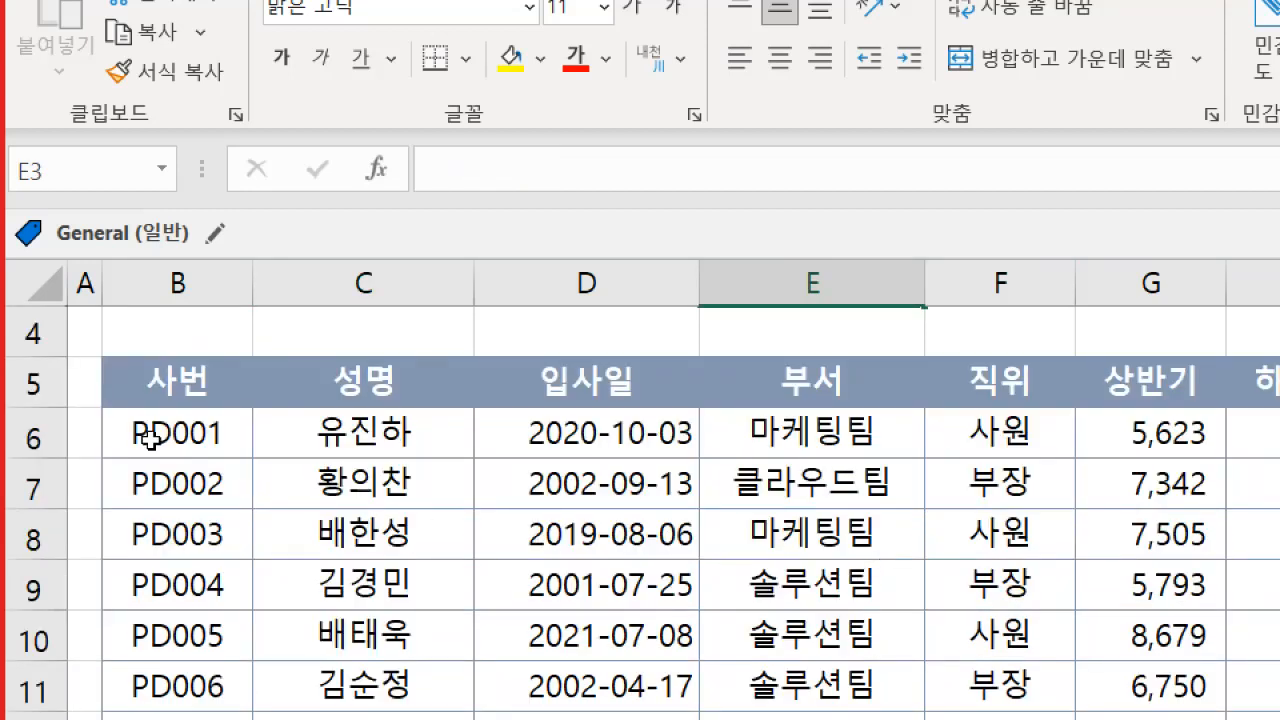
{"action": "left_click_drag", "start_coordinate": [151, 441], "coordinate": [491, 586]}
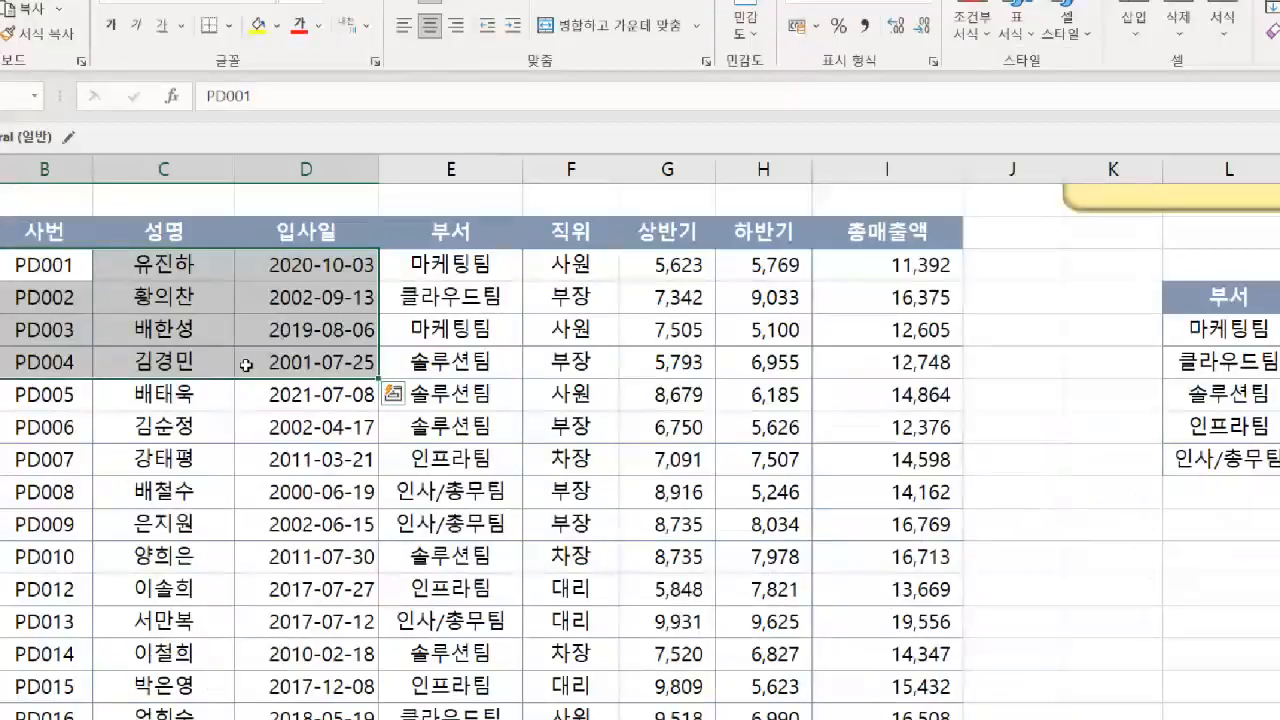
{"action": "left_click", "coordinate": [492, 590]}
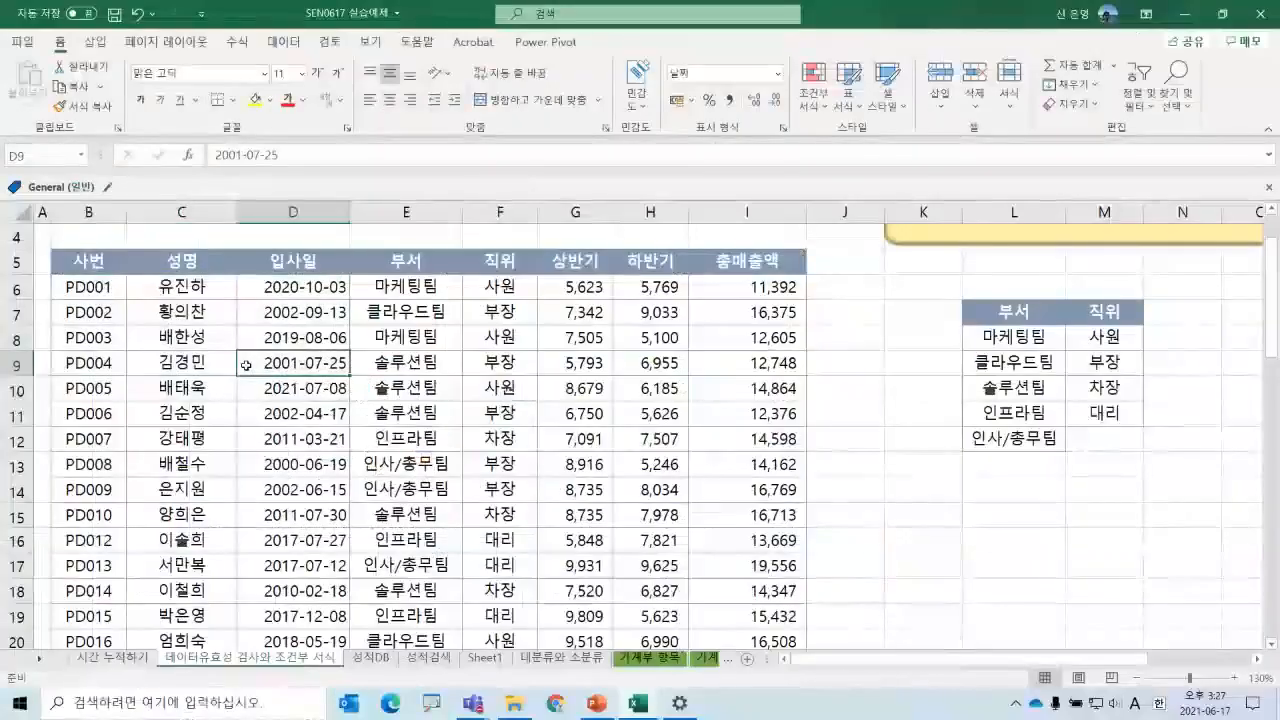
- Write the function notes AND(A,B) in cell K14 and OR(A,B) in cell K15
{"action": "scroll", "coordinate": [244, 368], "scroll_direction": "up", "scroll_amount": 1}
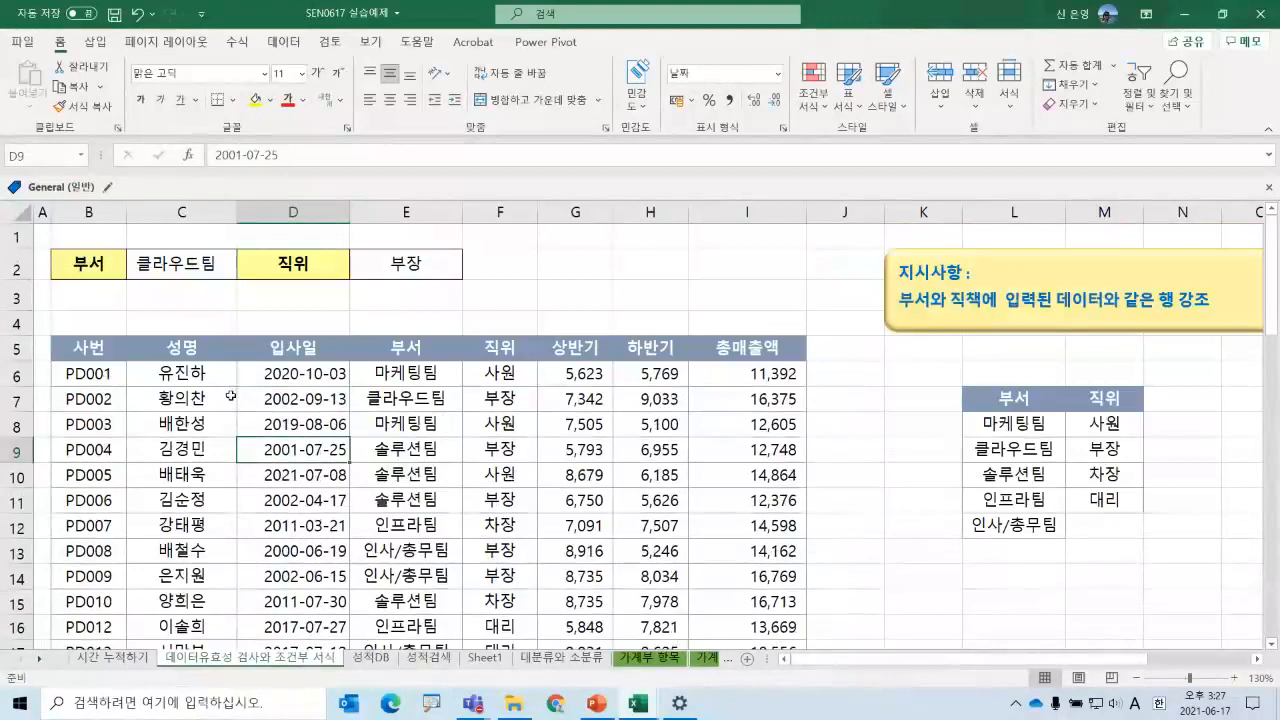
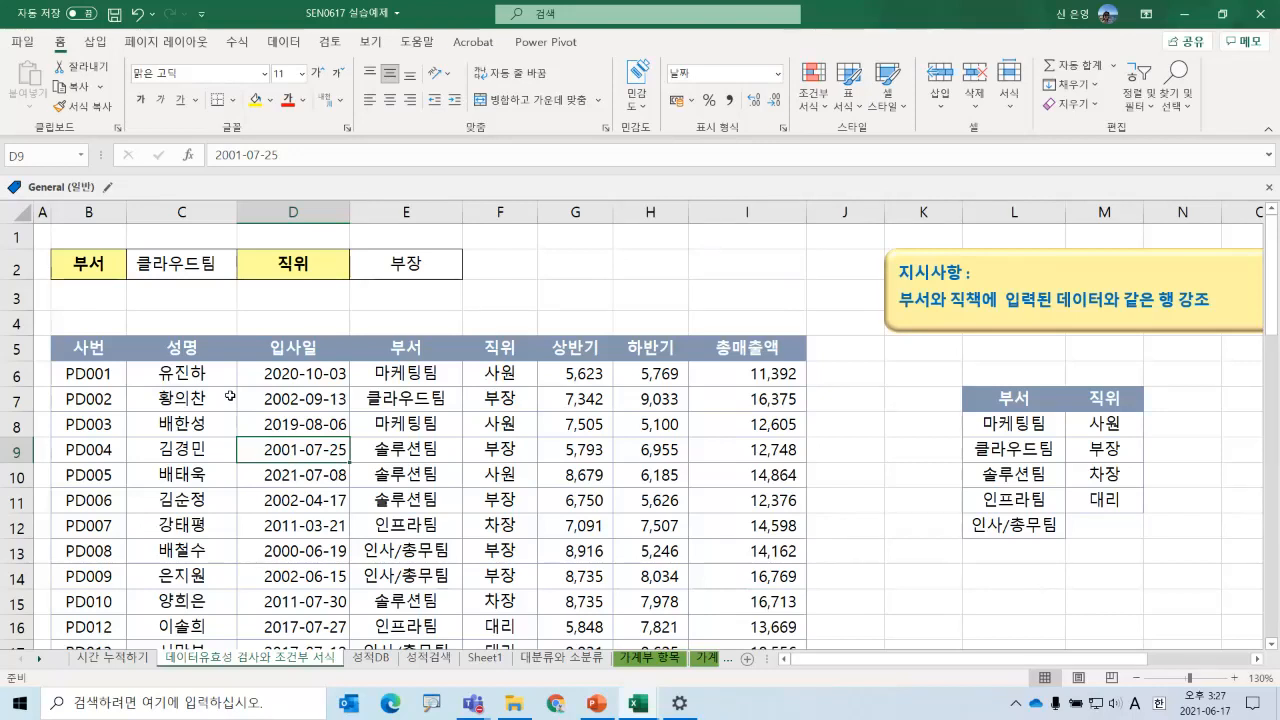
{"action": "left_click", "coordinate": [906, 573]}
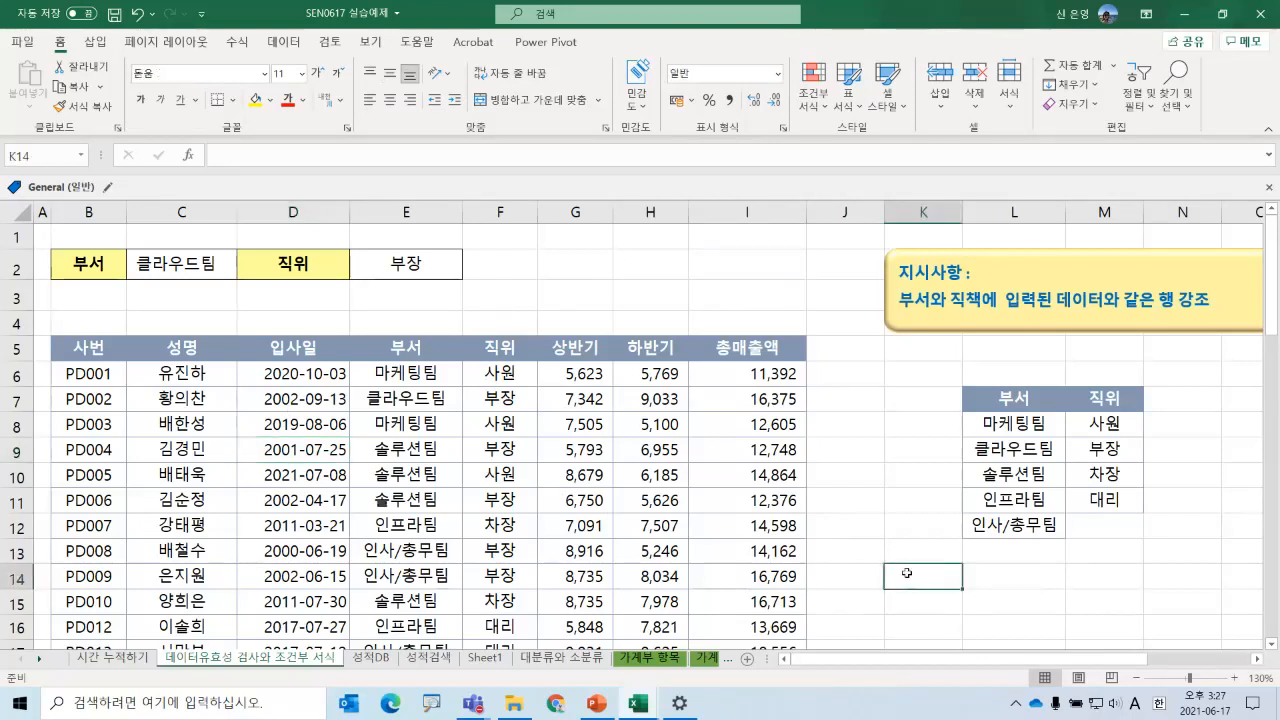
{"action": "type", "text": "무"}
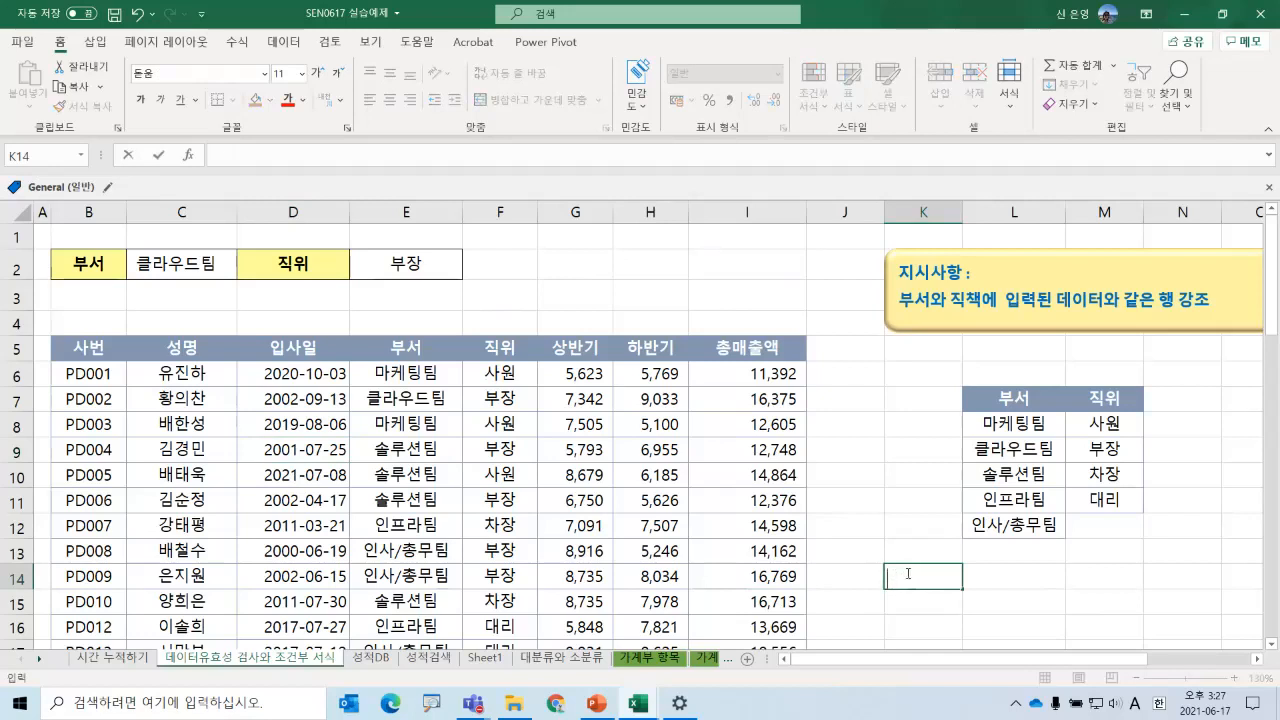
{"action": "key", "text": "BackSpace"}
{"action": "key", "text": "Hangul"}
{"action": "type", "text": "AND(A,B)"}
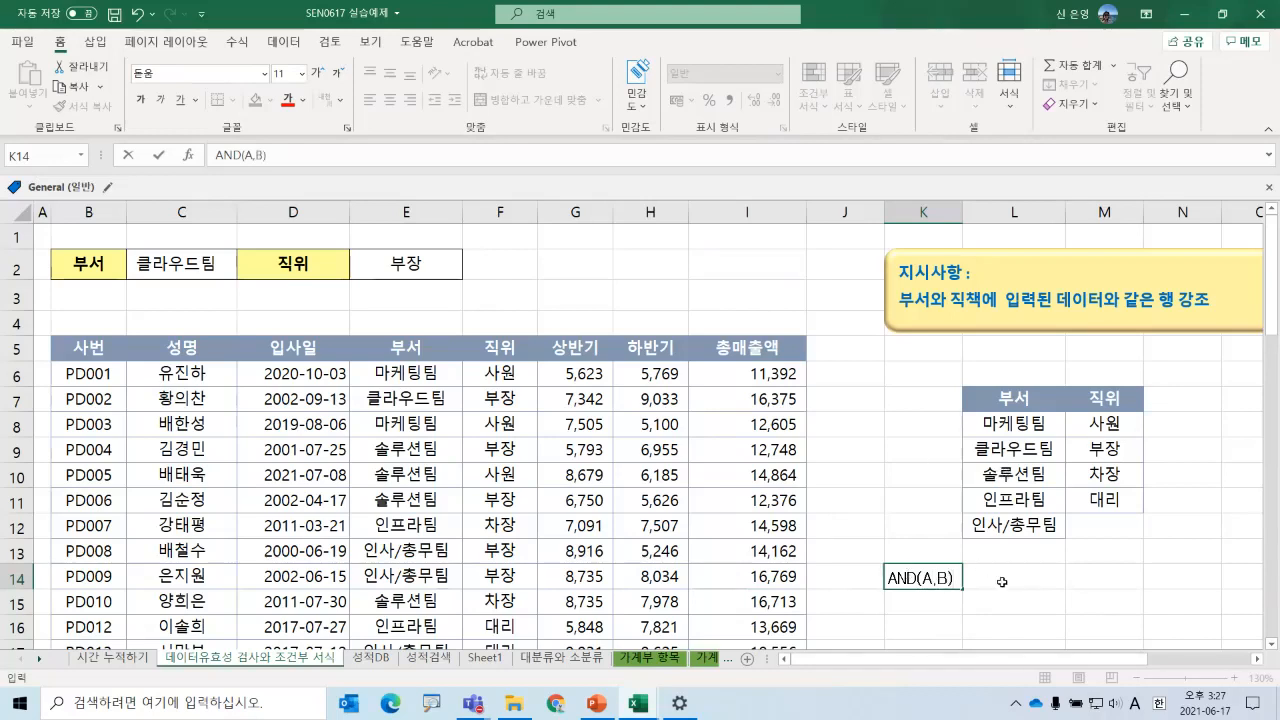
{"action": "key", "text": "Return"}
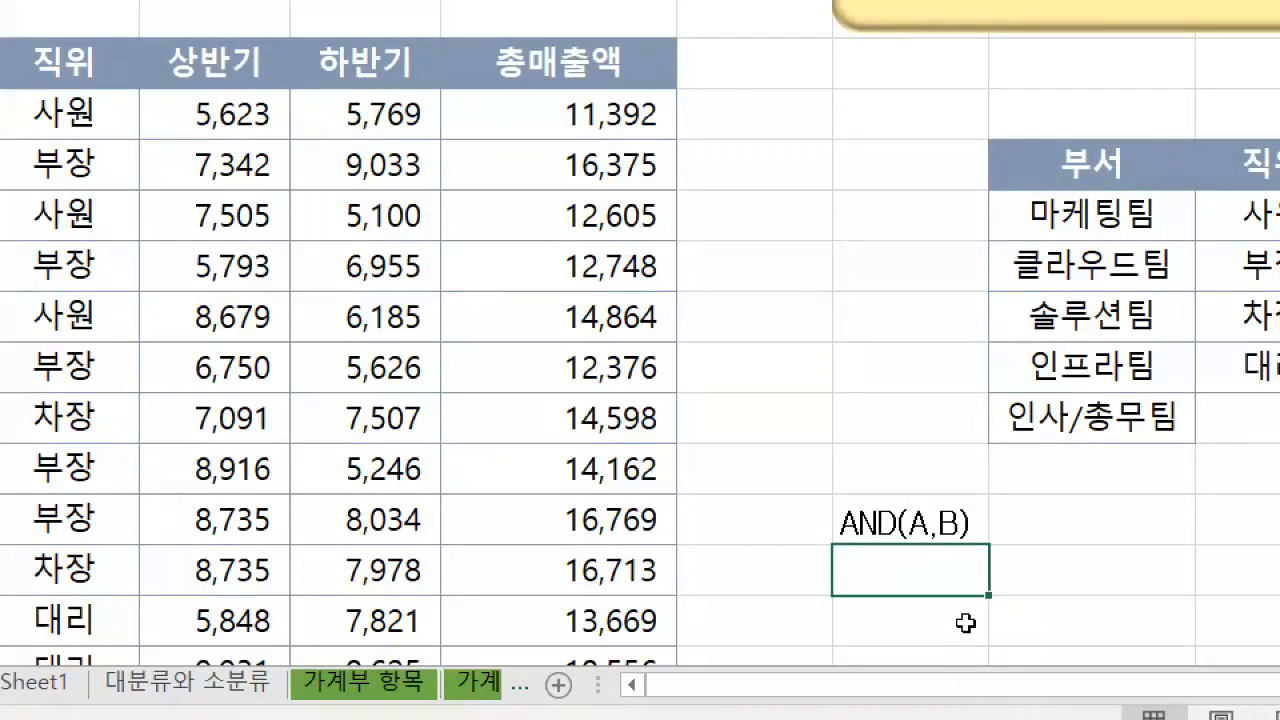
{"action": "type", "text": "OR"}
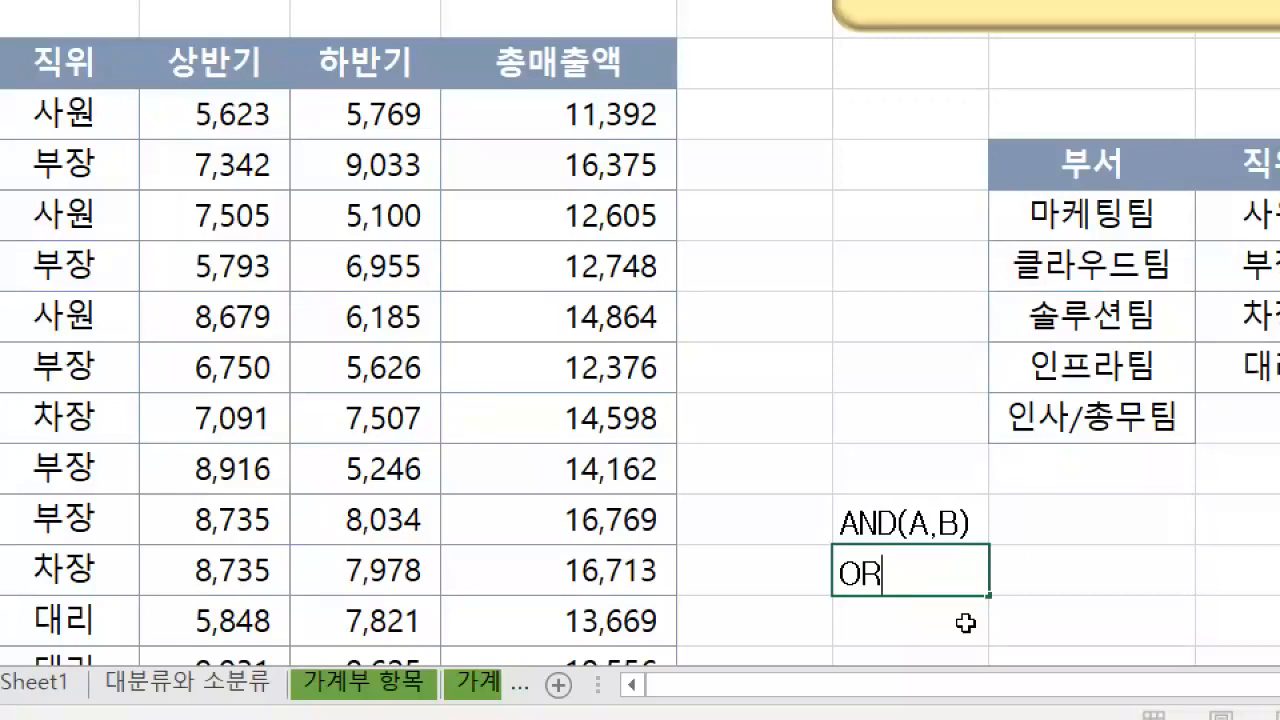
{"action": "type", "text": "(A,B)"}
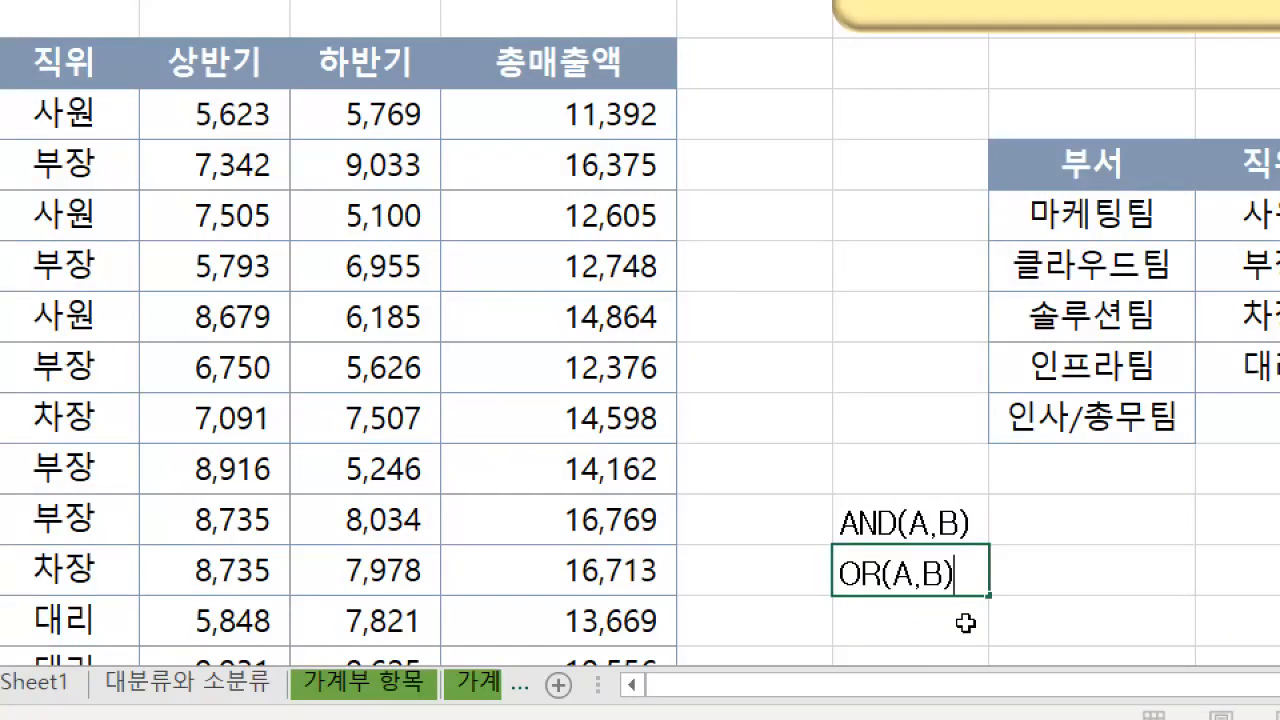
{"action": "key", "text": "Up"}
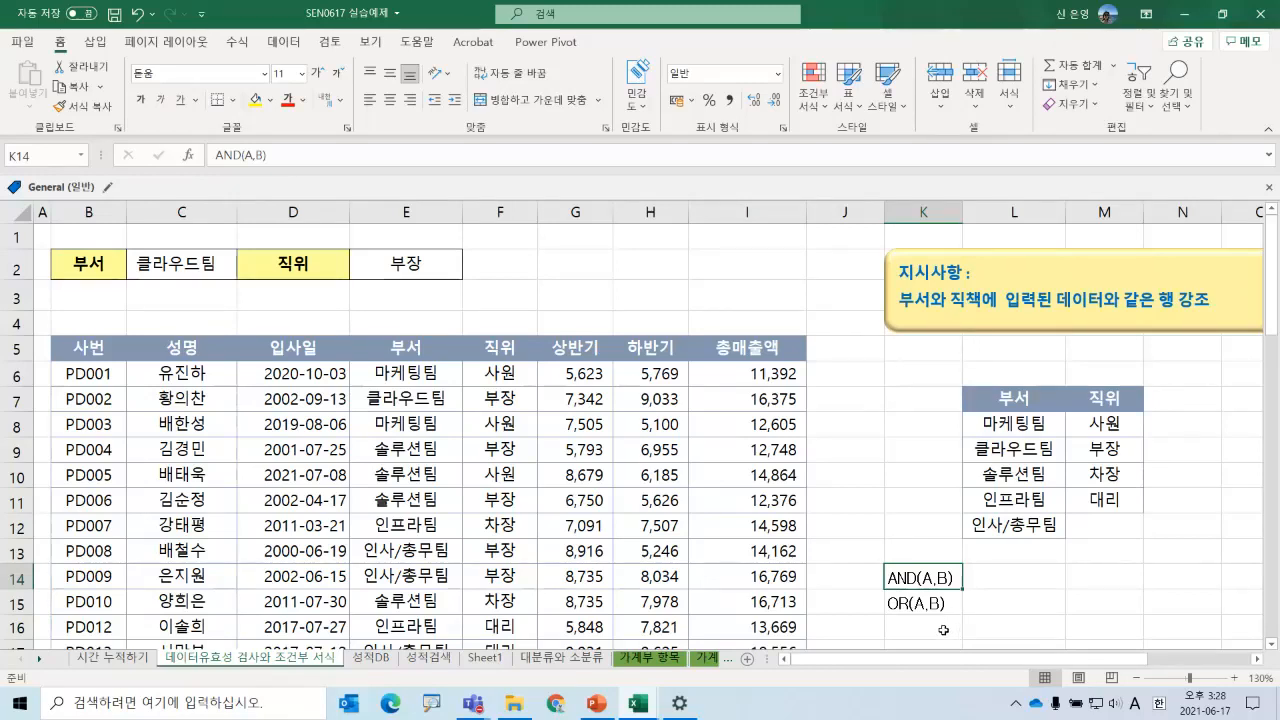
- Select the table data B6:I54 and start a new conditional formatting rule of the formula type (수식을 사용하여 서식을 지정할 셀 결정)
{"action": "left_click", "coordinate": [83, 374]}
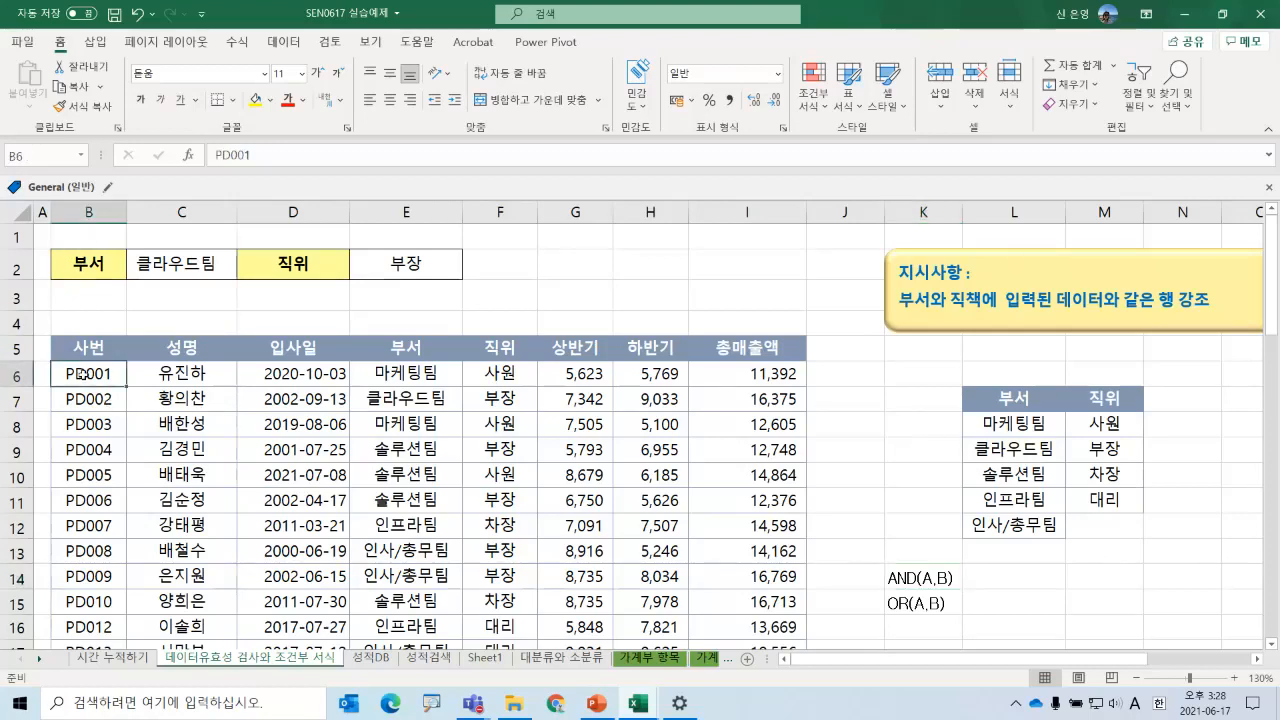
{"action": "key", "text": "ctrl+shift+Right"}
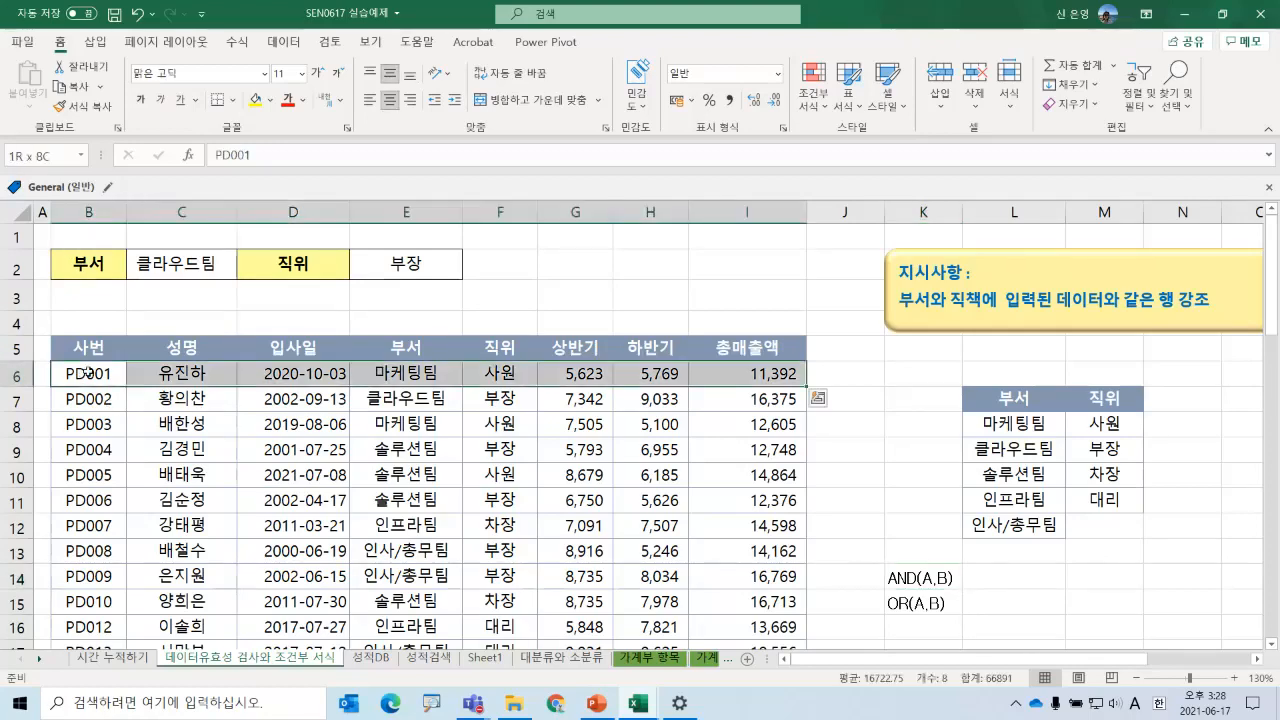
{"action": "key", "text": "ctrl+shift+Down"}
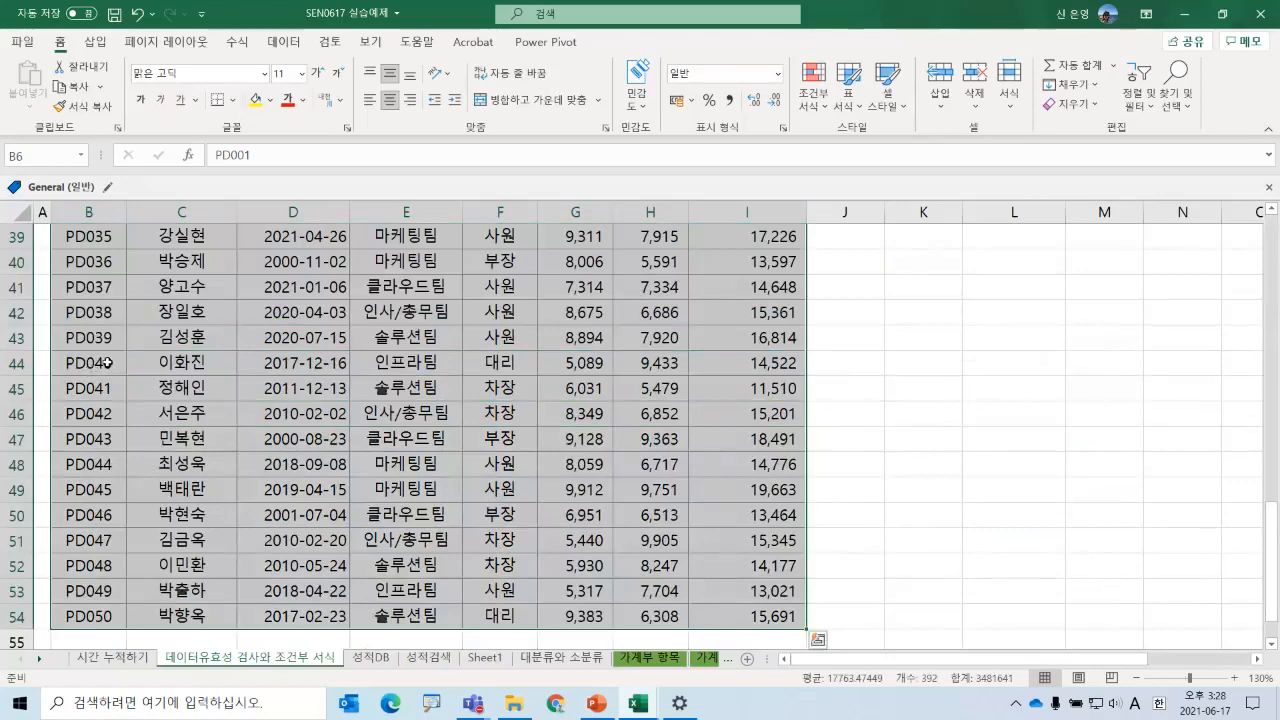
{"action": "scroll", "coordinate": [398, 495], "scroll_direction": "down", "scroll_amount": 2}
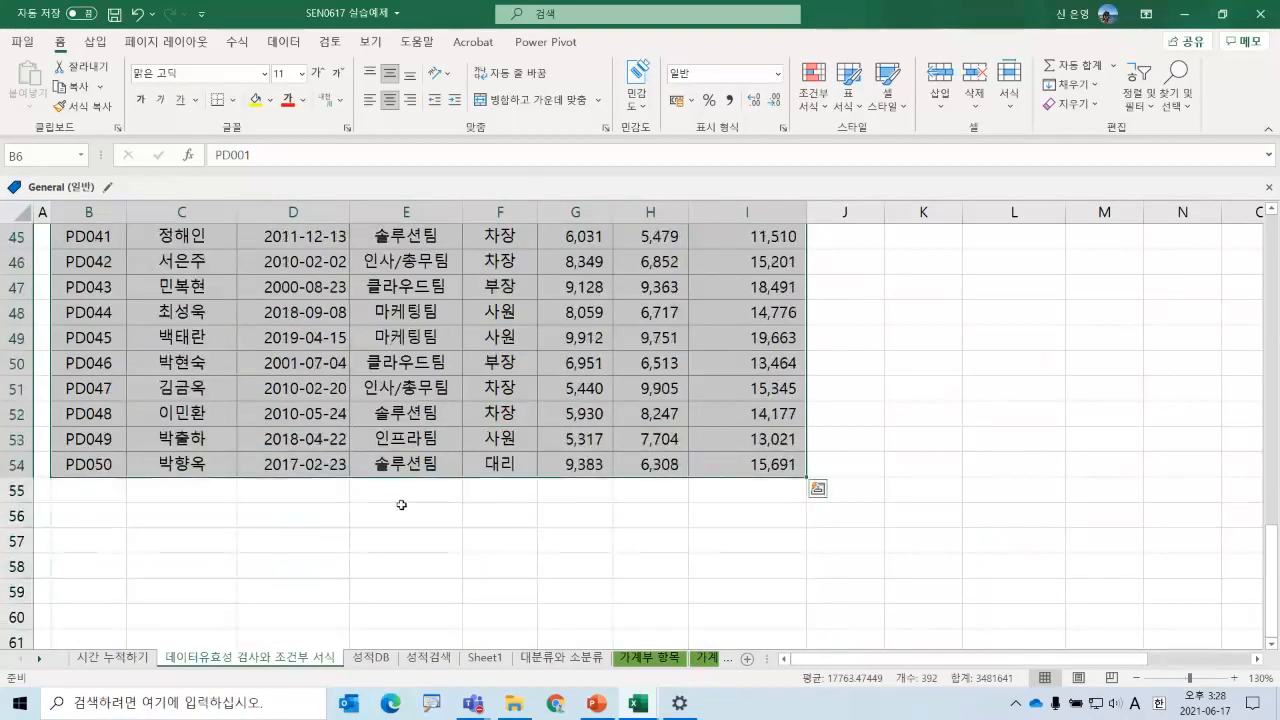
{"action": "scroll", "coordinate": [404, 494], "scroll_direction": "up", "scroll_amount": 14}
{"action": "scroll", "coordinate": [408, 494], "scroll_direction": "up", "scroll_amount": 1}
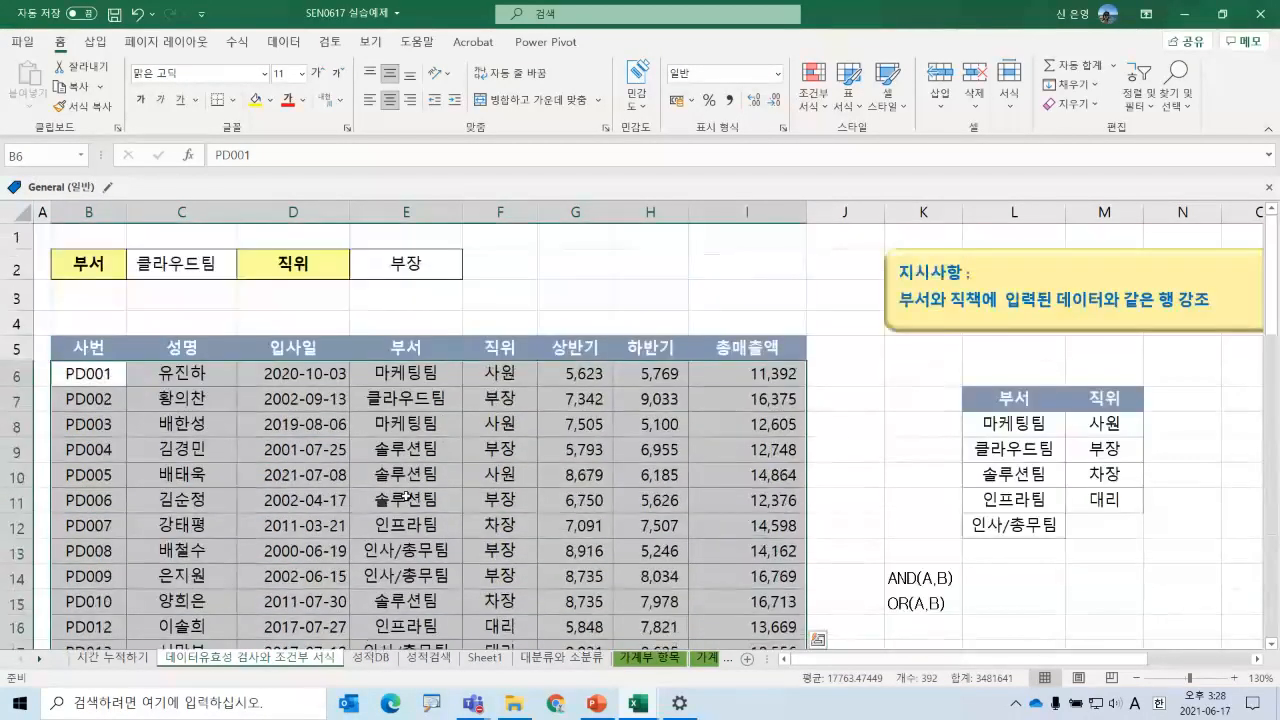
{"action": "left_click", "coordinate": [823, 118]}
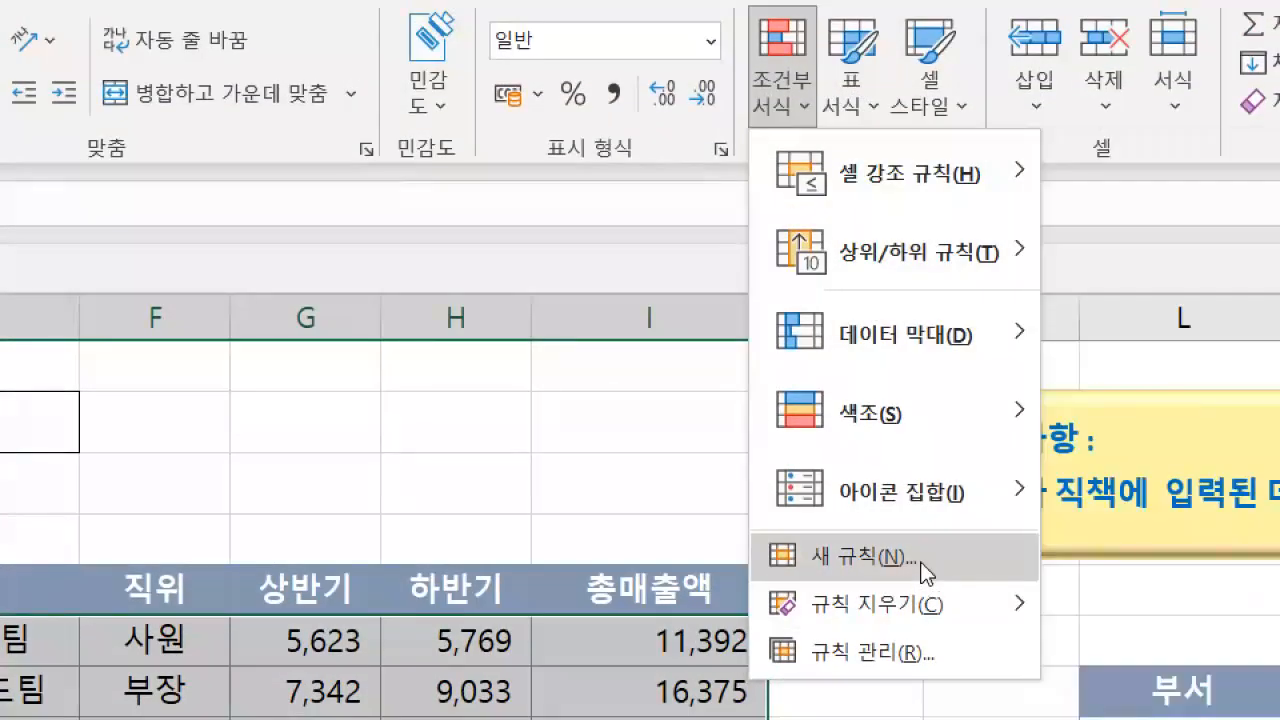
{"action": "left_click", "coordinate": [922, 568]}
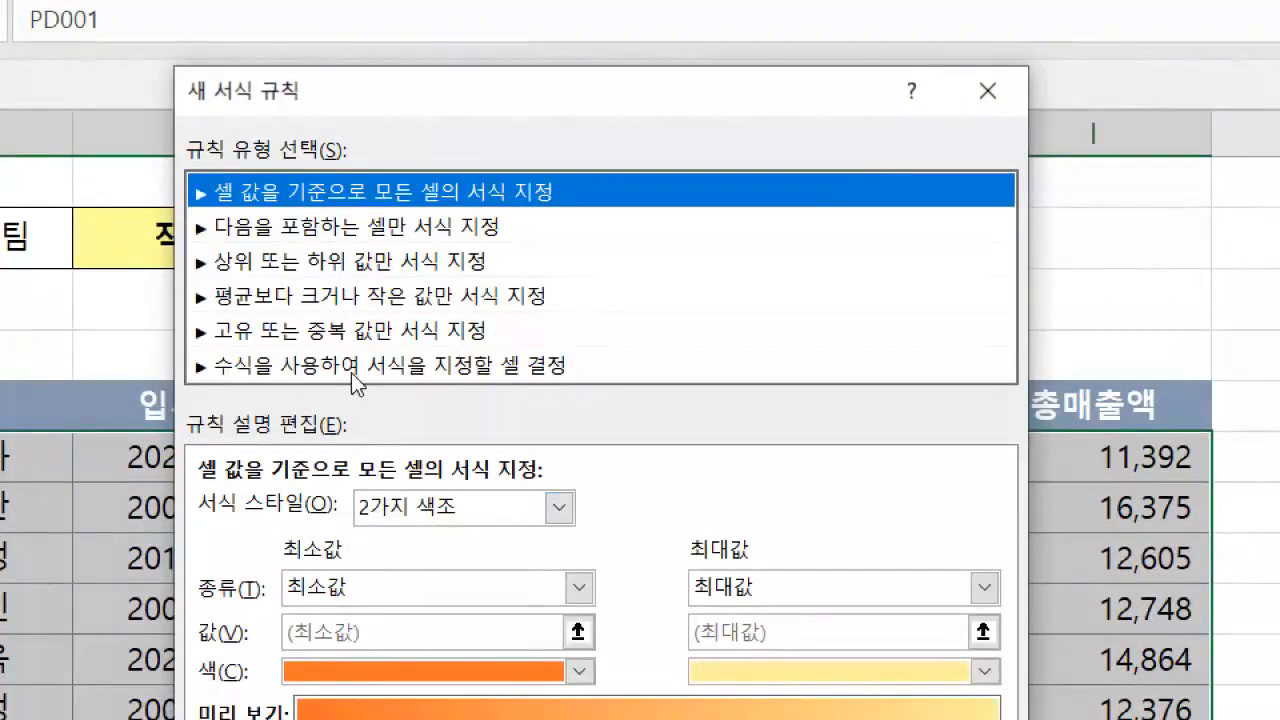
{"action": "left_click", "coordinate": [350, 366]}
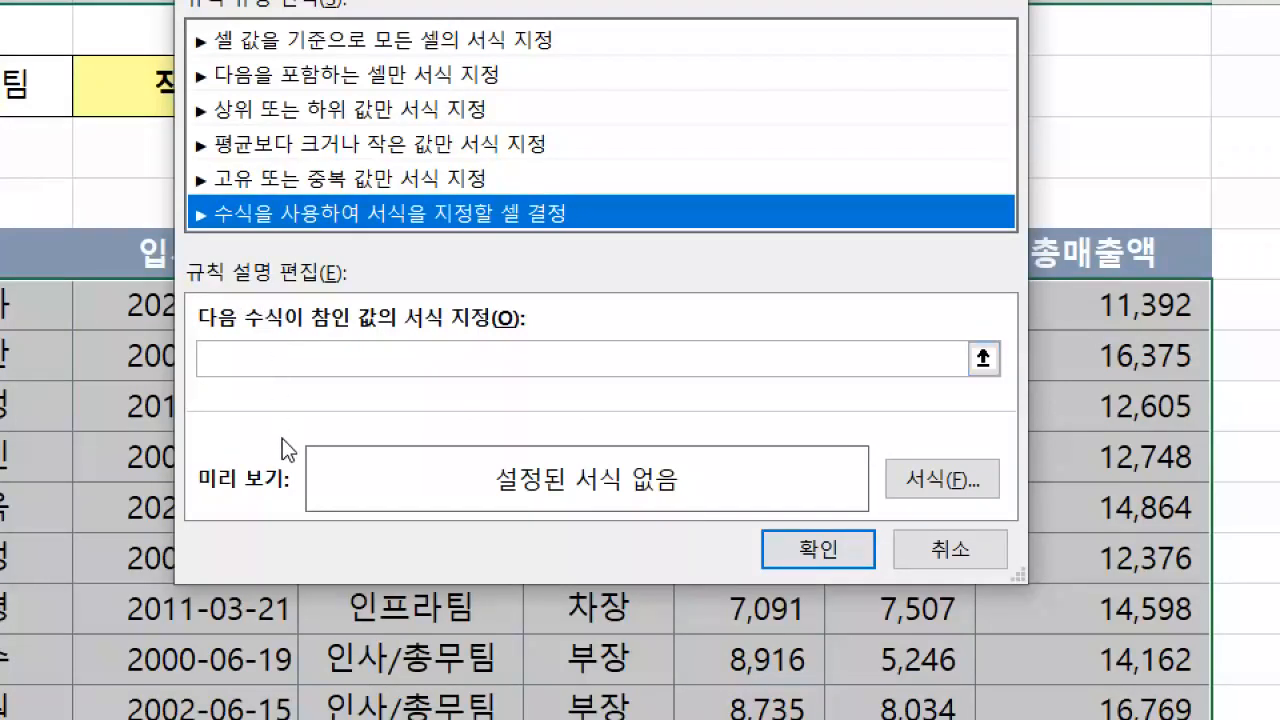
- Begin the rule formula with =and($C$2=$E6, comparing the chosen 부서 with column E, with only the column of E6 fixed
{"action": "left_click", "coordinate": [280, 363]}
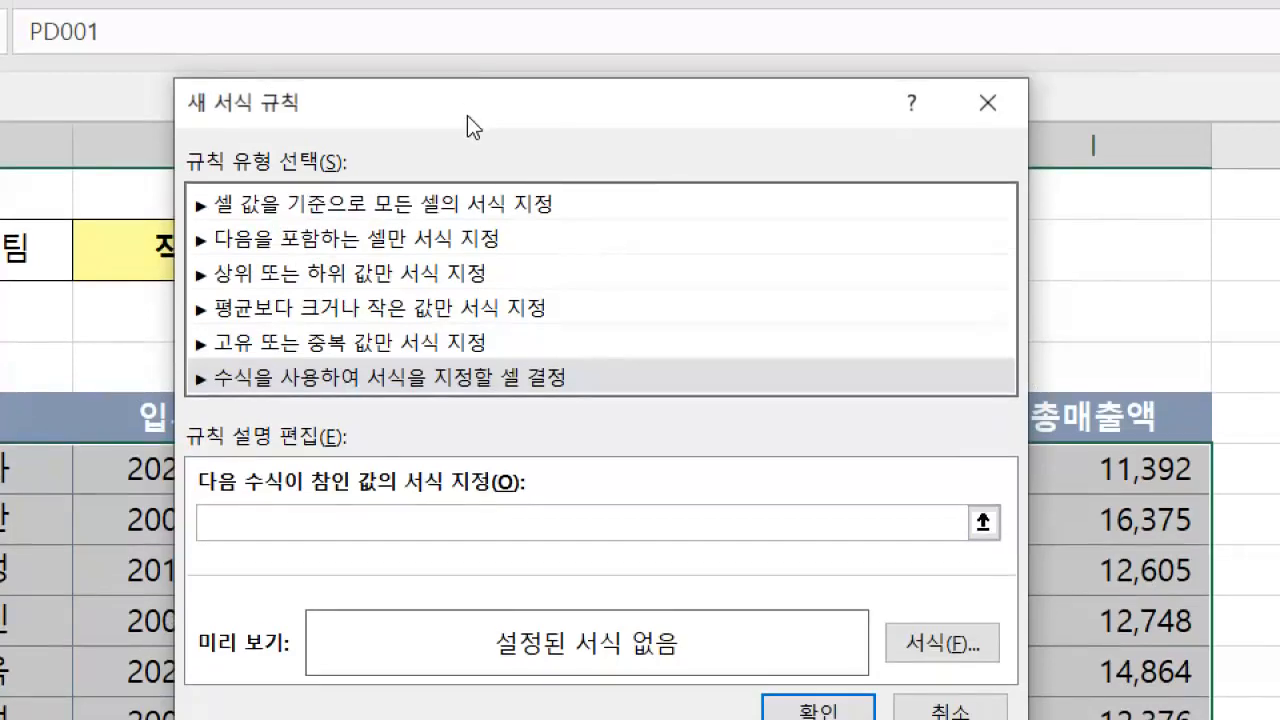
{"action": "left_click_drag", "start_coordinate": [467, 118], "coordinate": [478, 324]}
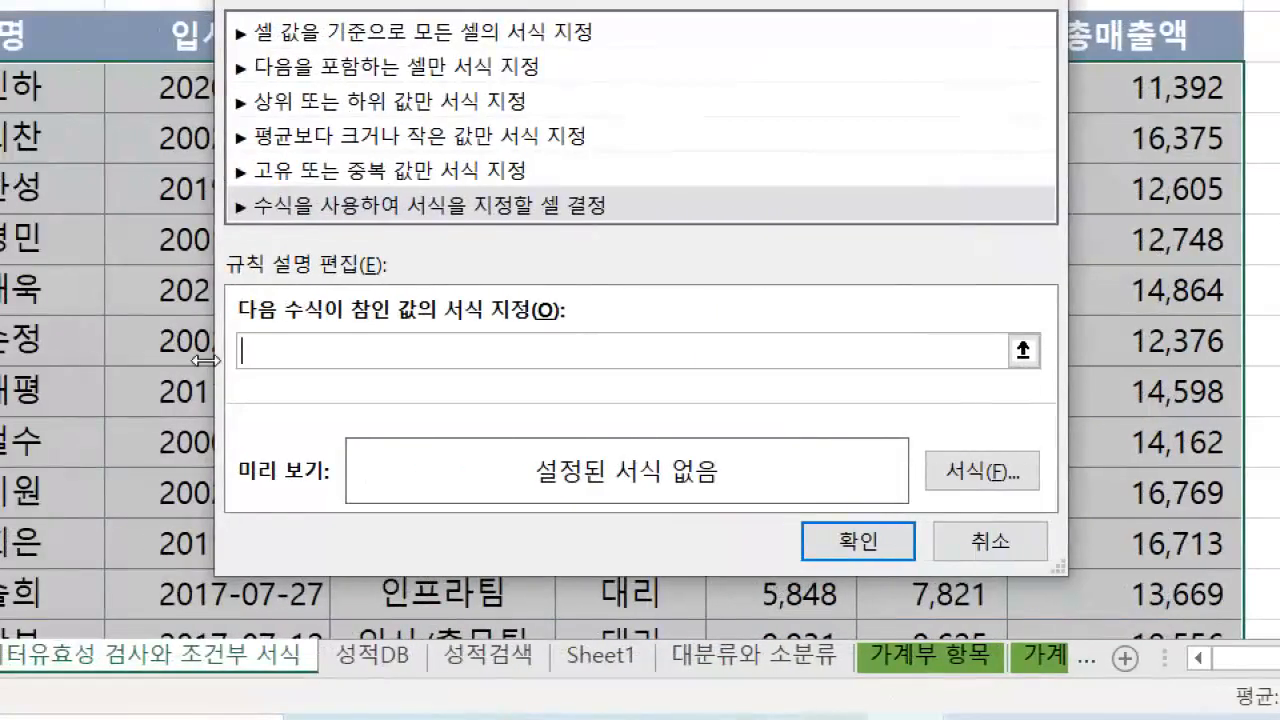
{"action": "type", "text": "=and("}
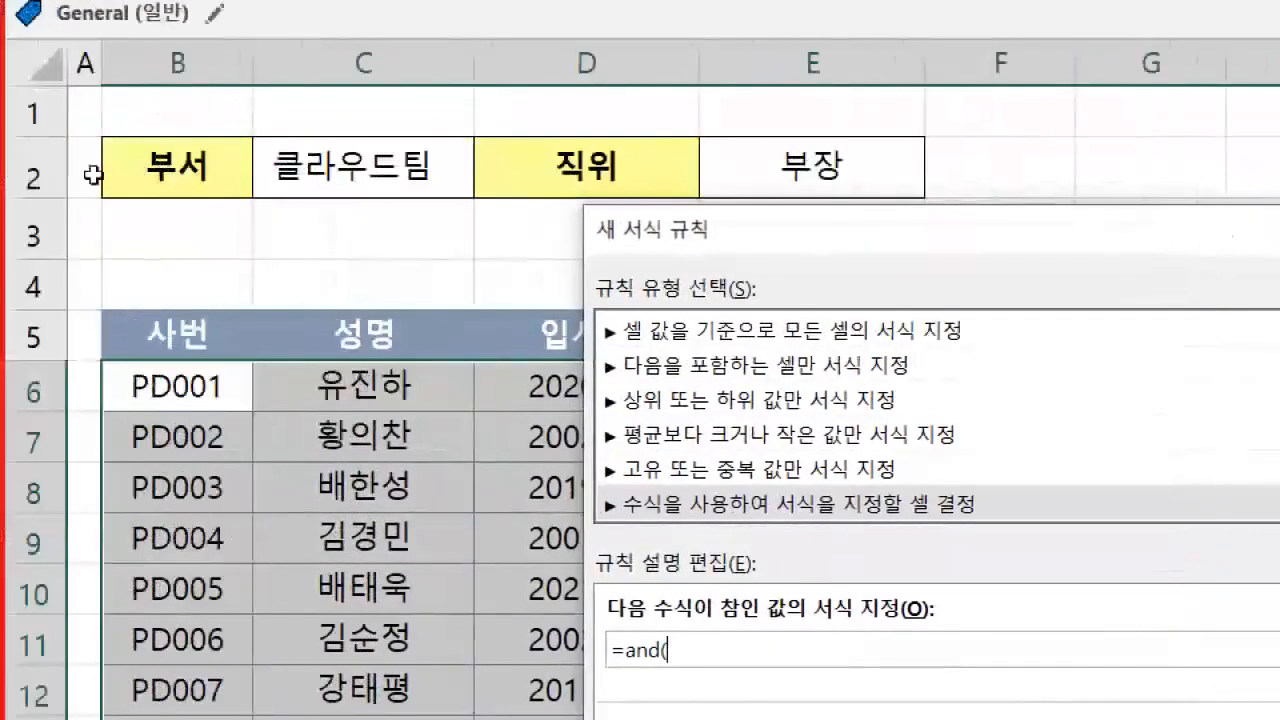
{"action": "left_click", "coordinate": [289, 172]}
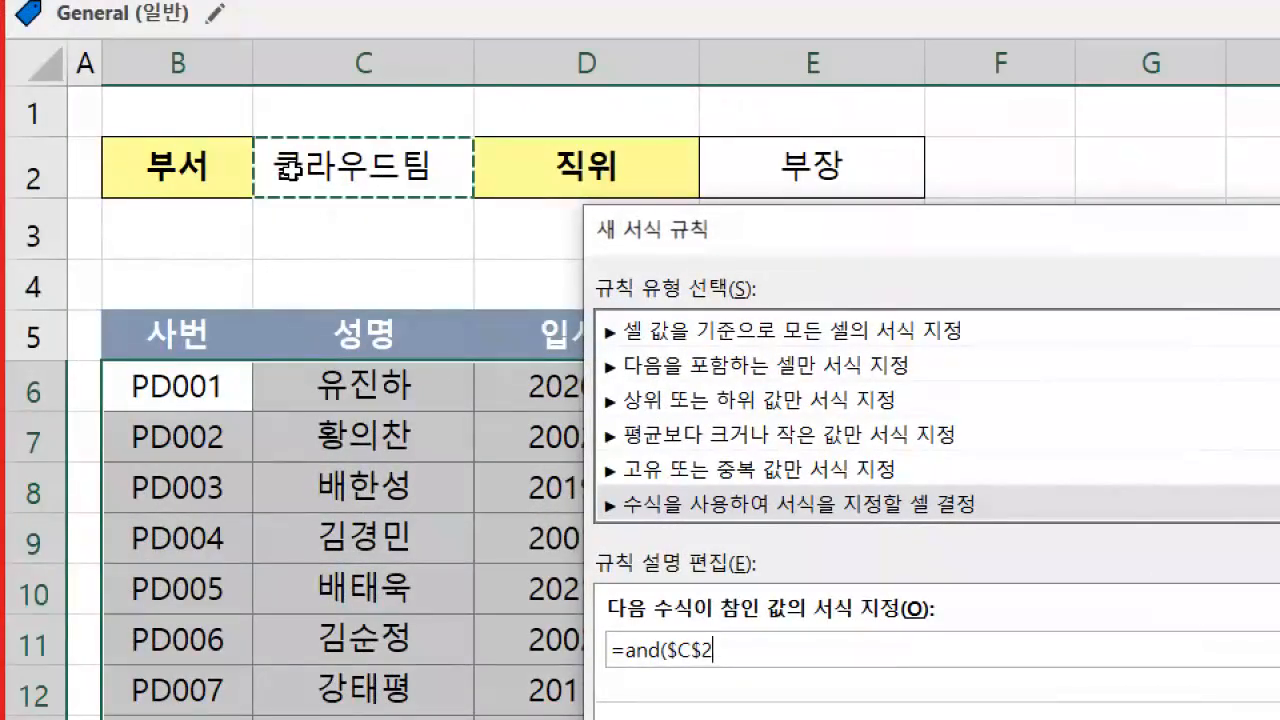
{"action": "type", "text": "="}
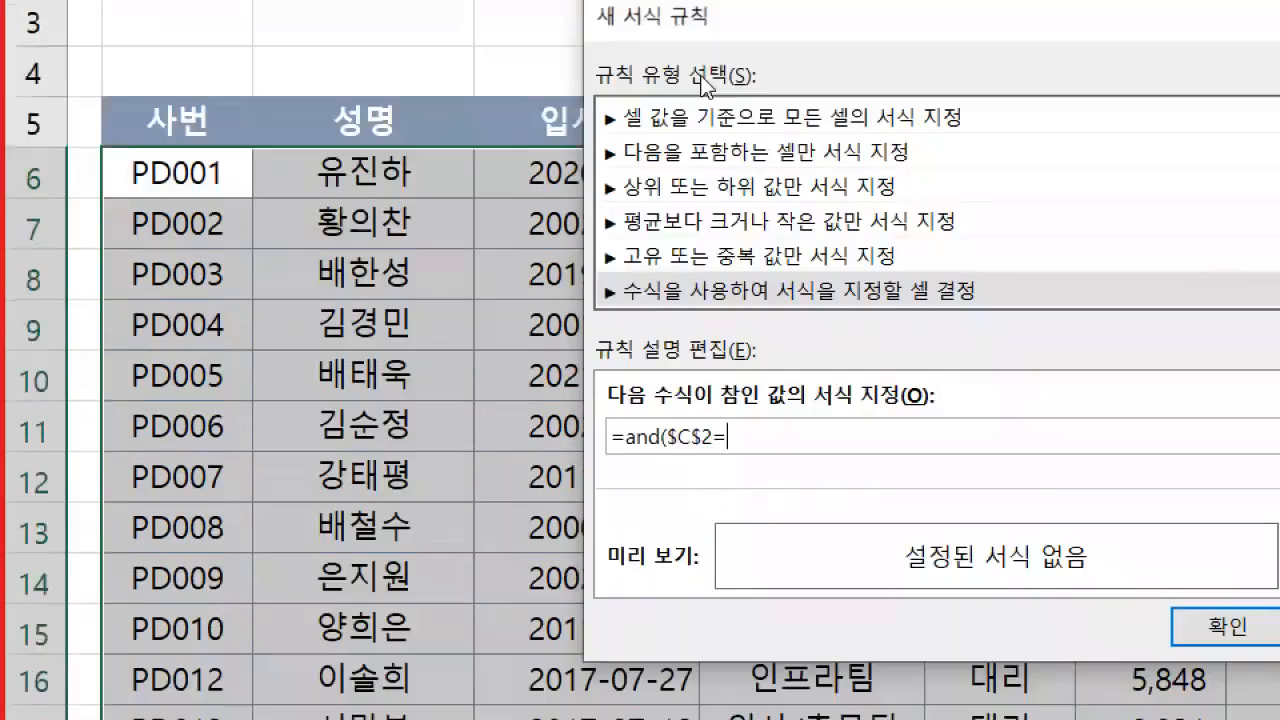
{"action": "left_click_drag", "start_coordinate": [829, 32], "coordinate": [1119, 88]}
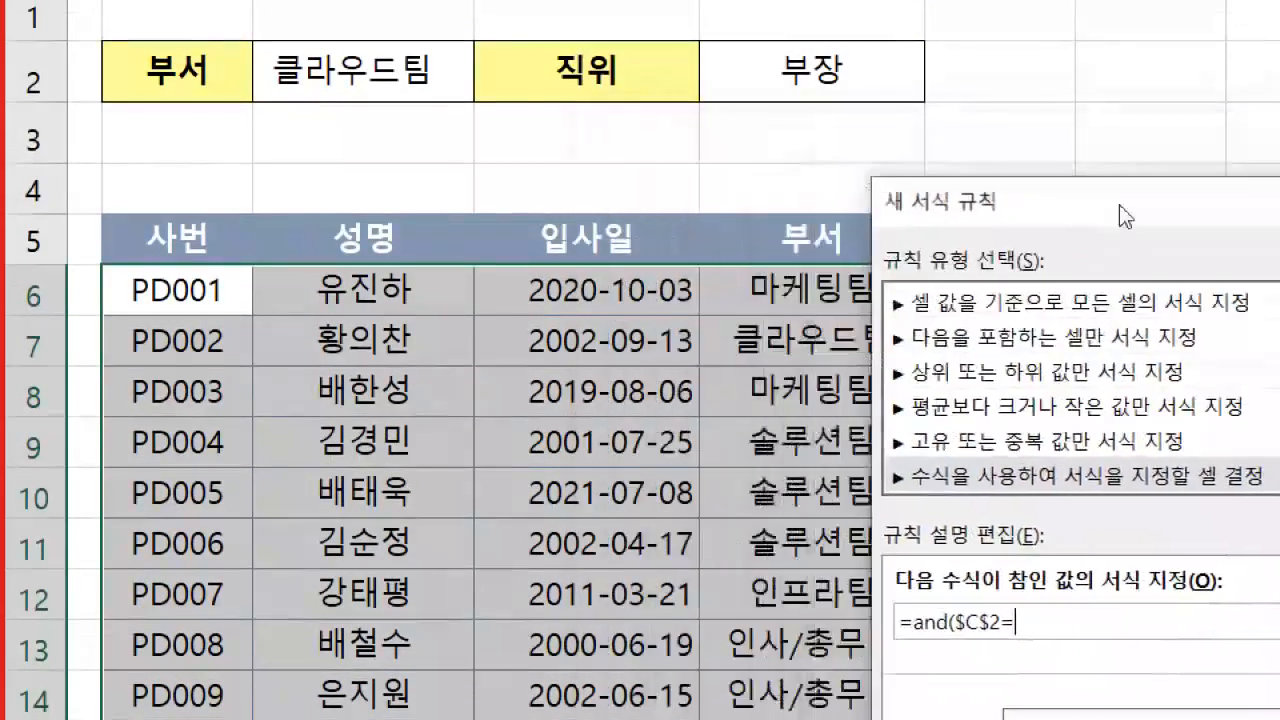
{"action": "left_click_drag", "start_coordinate": [1119, 215], "coordinate": [1276, 241]}
{"action": "left_click", "coordinate": [807, 296]}
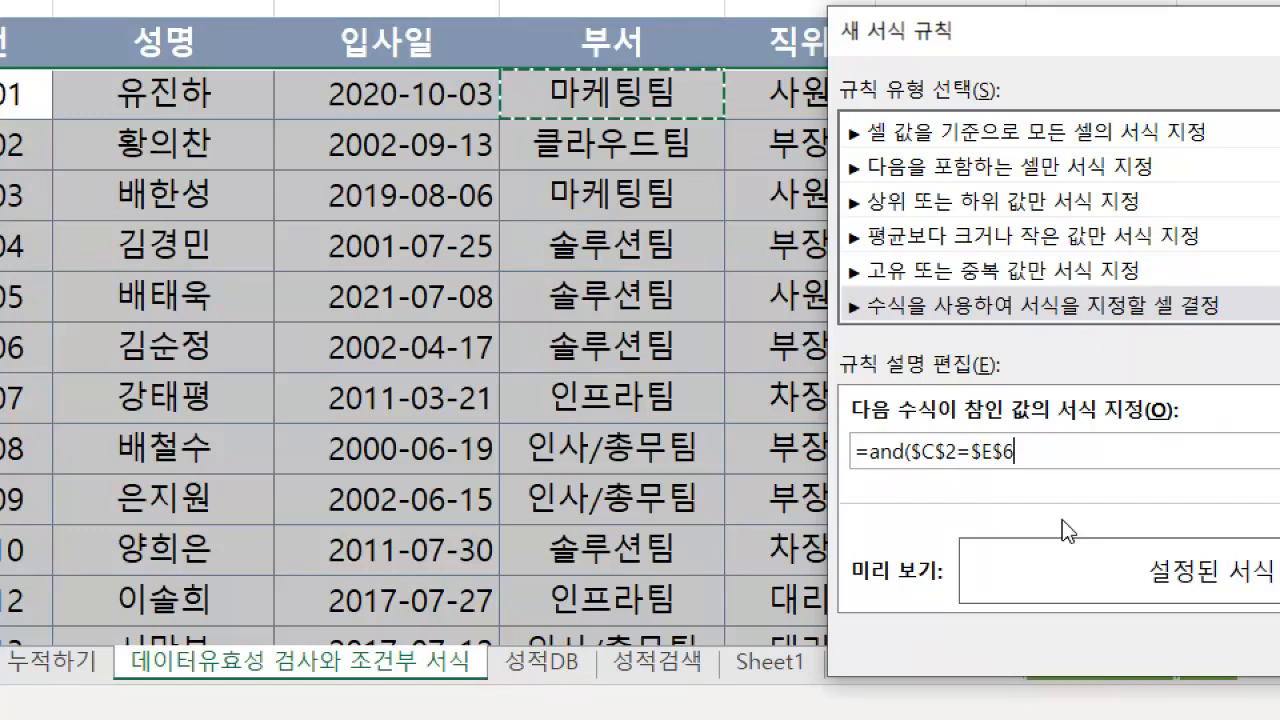
{"action": "key", "text": "F4"}
{"action": "key", "text": "F4"}
{"action": "type", "text": ","}
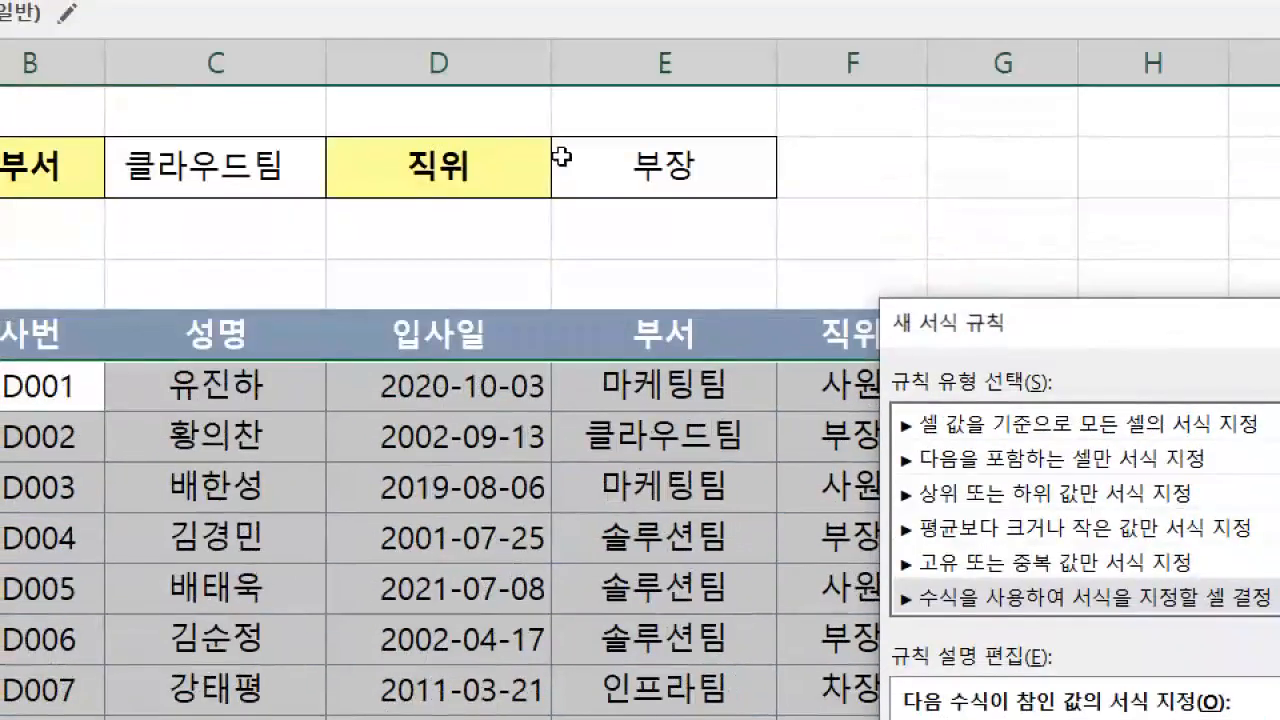
- Complete the AND formula with the 직위 condition $E$2=$F6, fixing only the column of F6, and close the parenthesis
{"action": "left_click", "coordinate": [622, 168]}
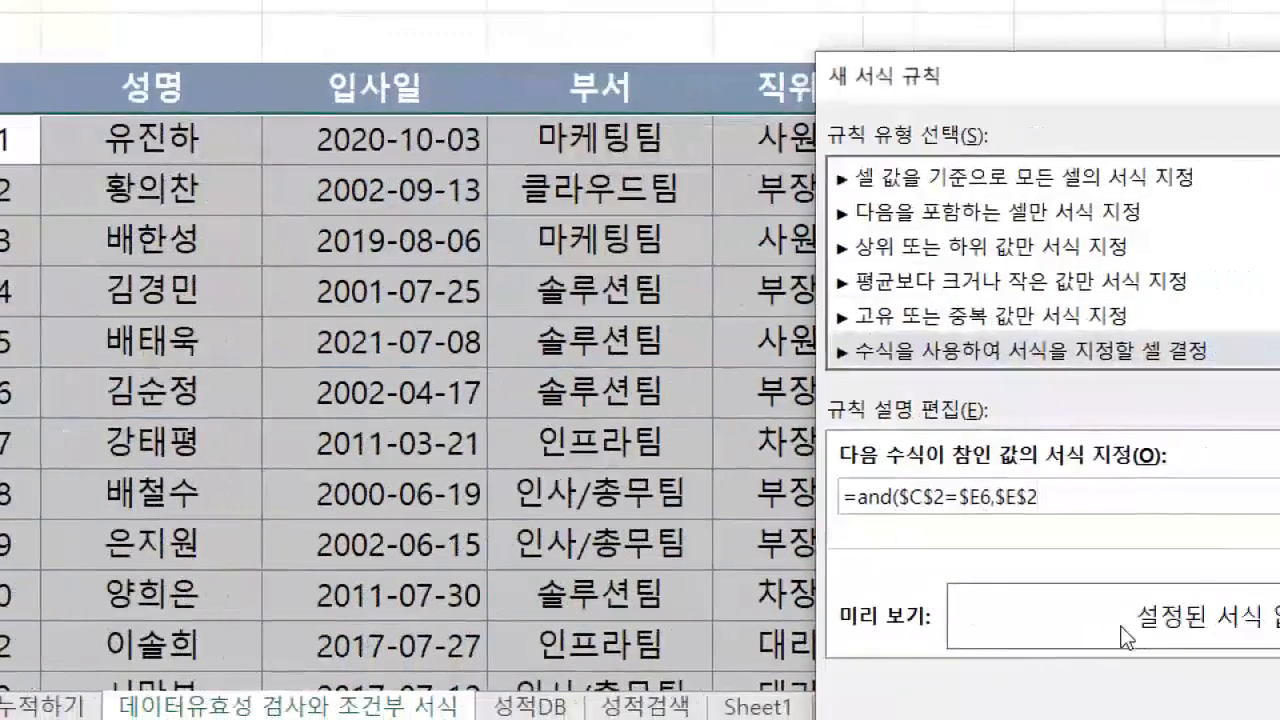
{"action": "type", "text": "="}
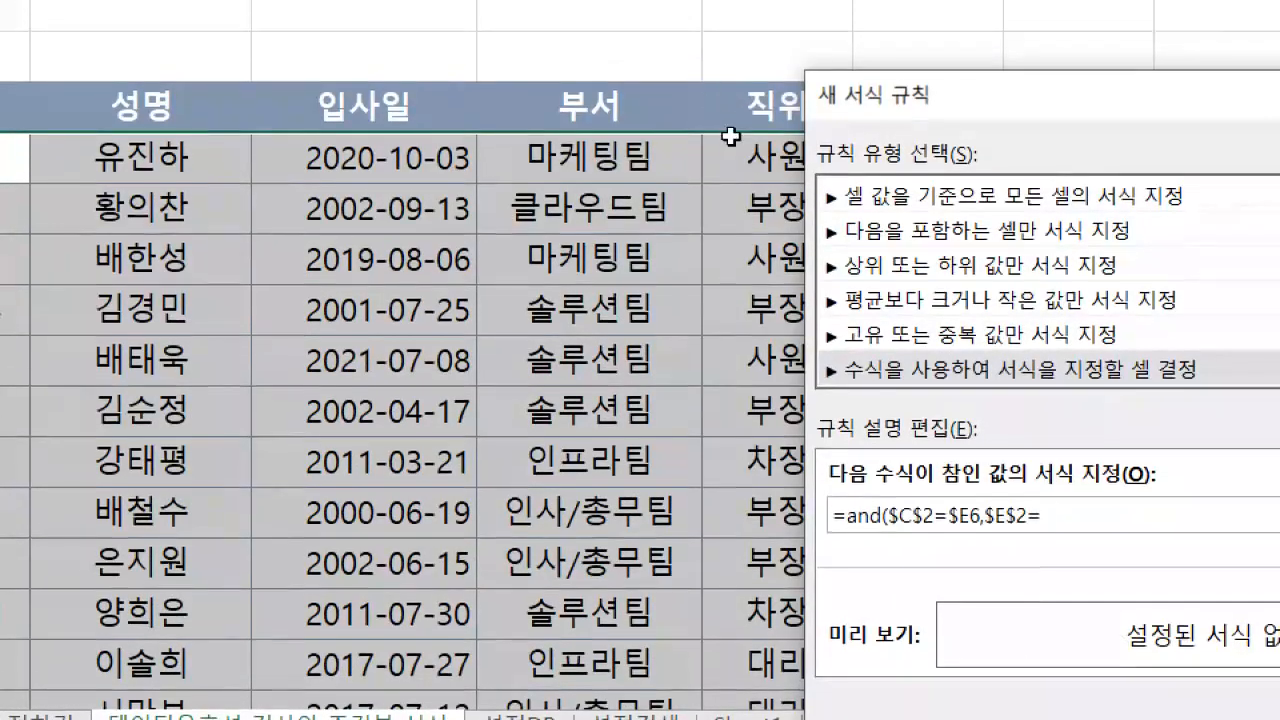
{"action": "left_click", "coordinate": [741, 136]}
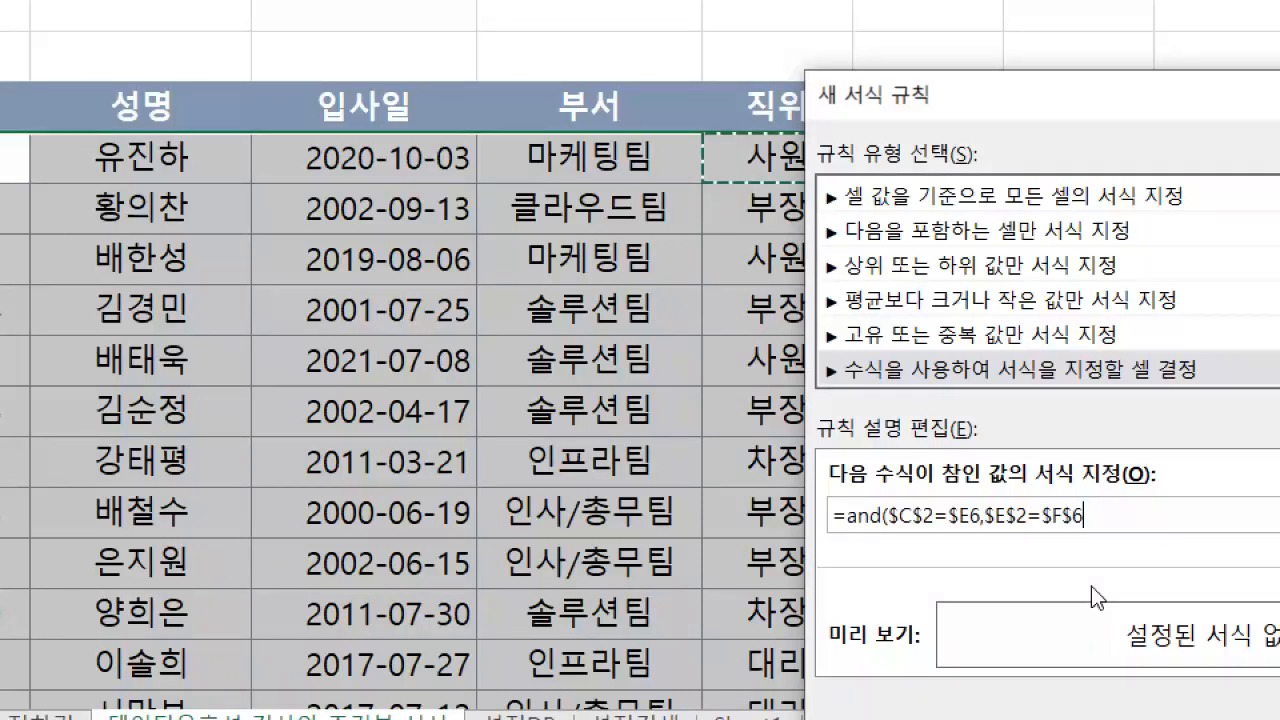
{"action": "key", "text": "F4"}
{"action": "key", "text": "F4"}
{"action": "type", "text": ")"}
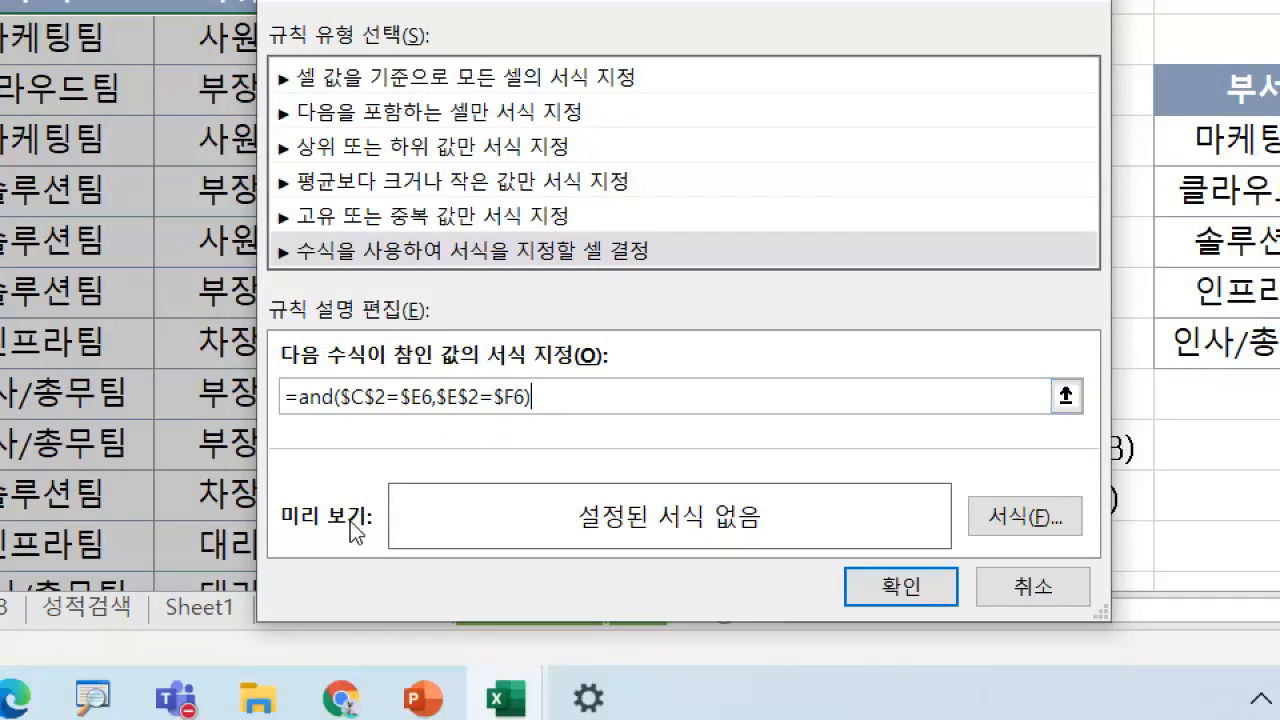
- Set the rule's background fill to the light green theme colour
{"action": "left_click", "coordinate": [1024, 524]}
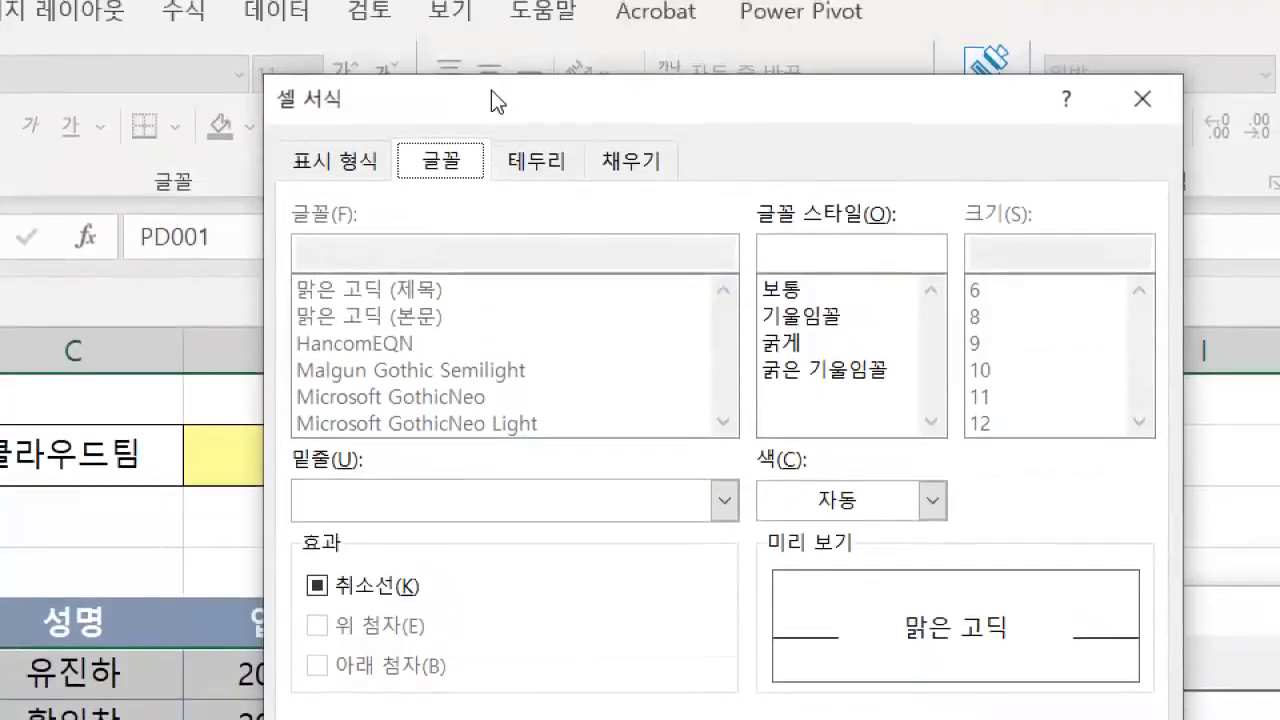
{"action": "left_click", "coordinate": [627, 165]}
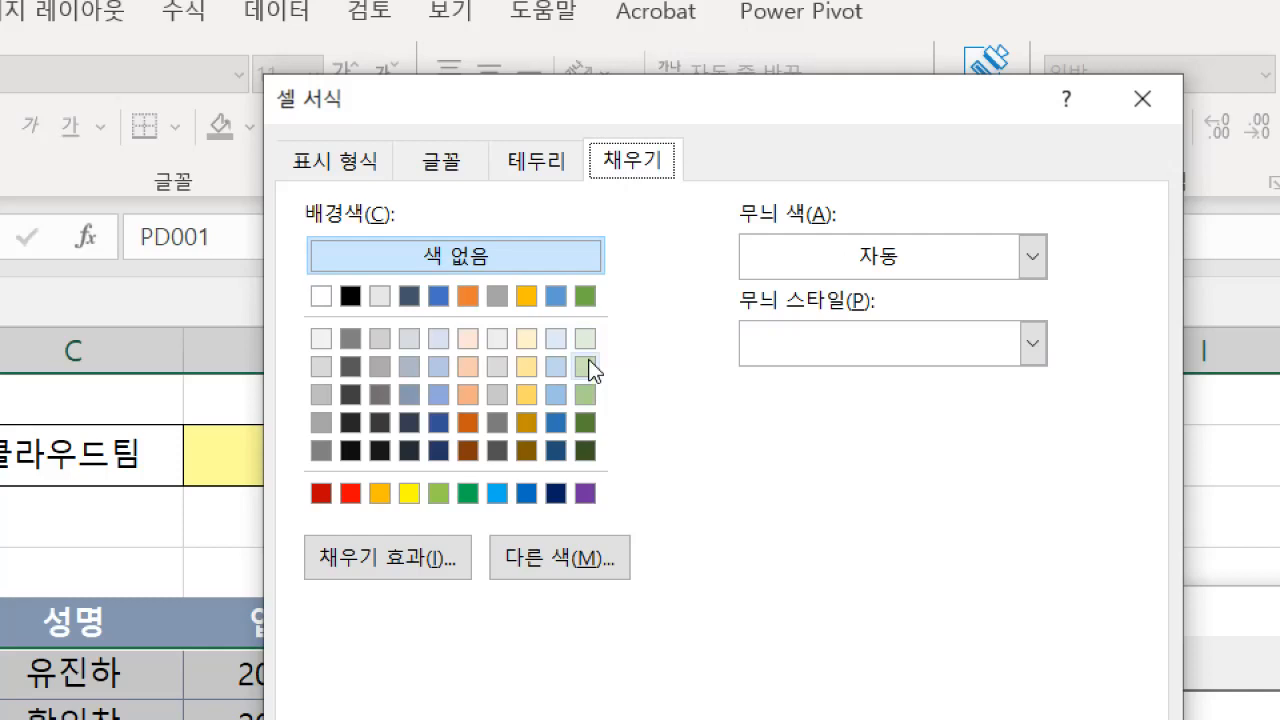
{"action": "left_click", "coordinate": [587, 367]}
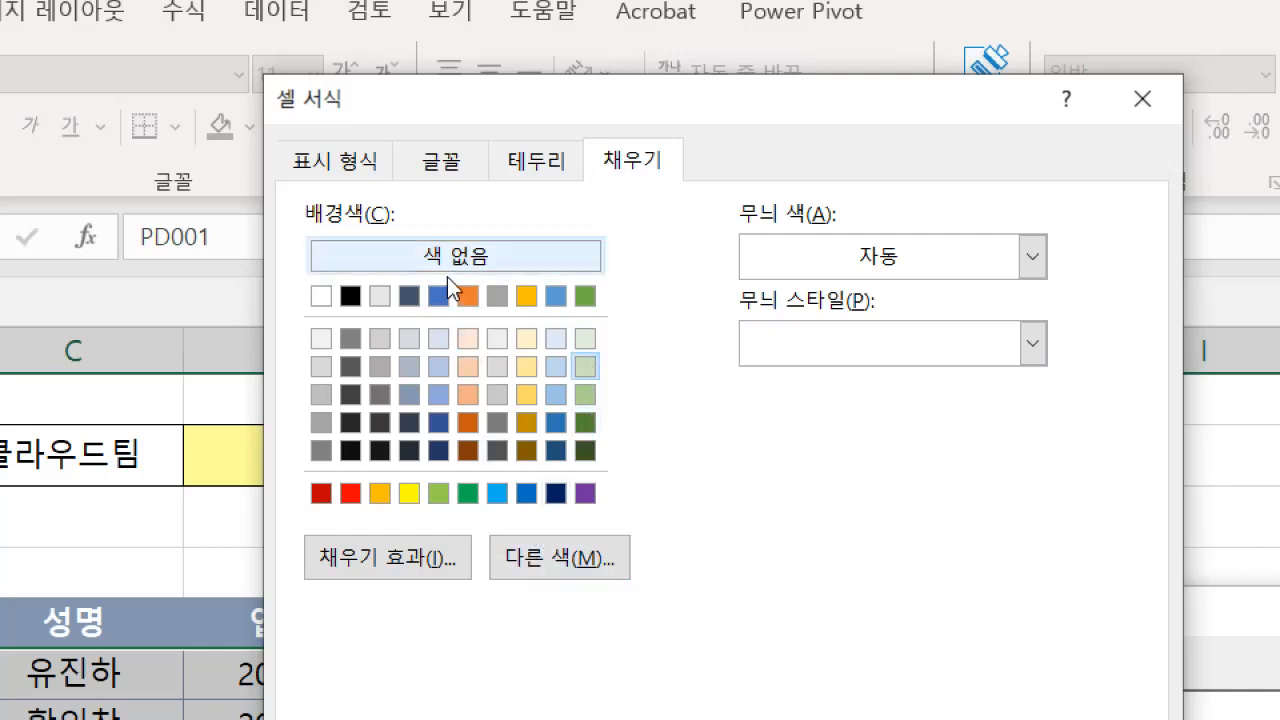
- Set the rule's font style to bold italic (굵은 기울임꼴) and open the font colour choices
{"action": "left_click", "coordinate": [441, 166]}
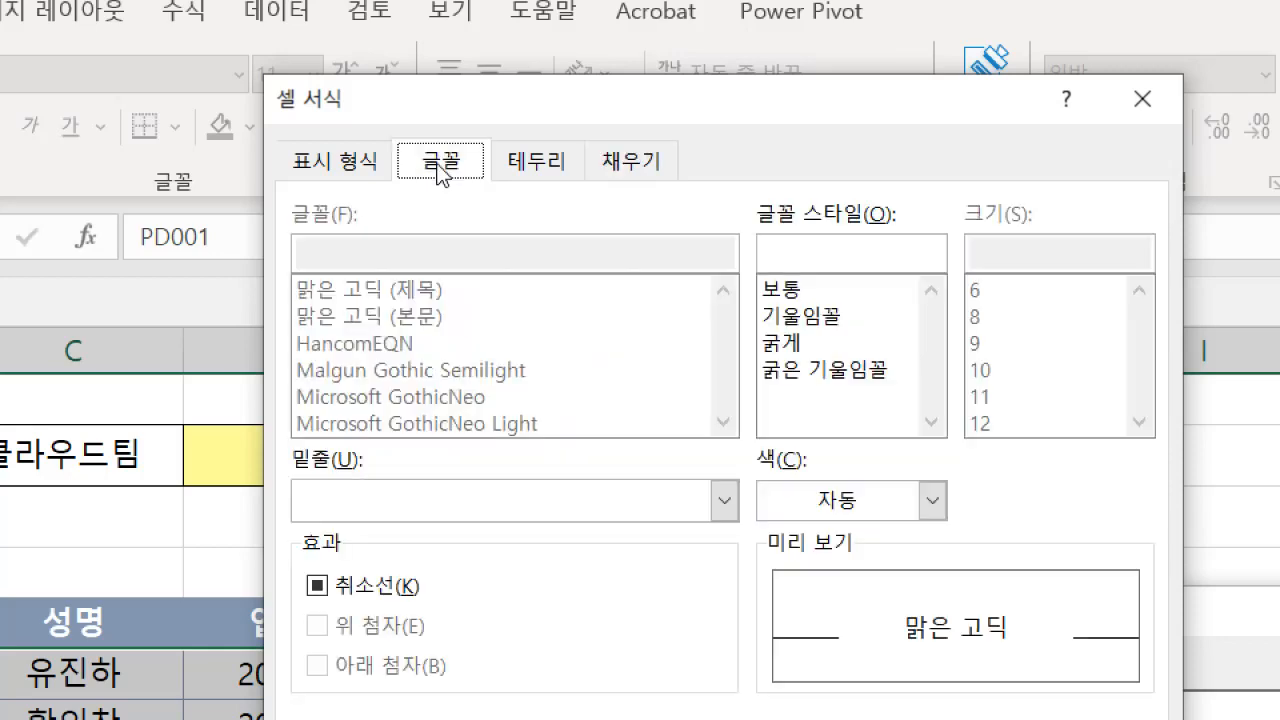
{"action": "left_click", "coordinate": [815, 372]}
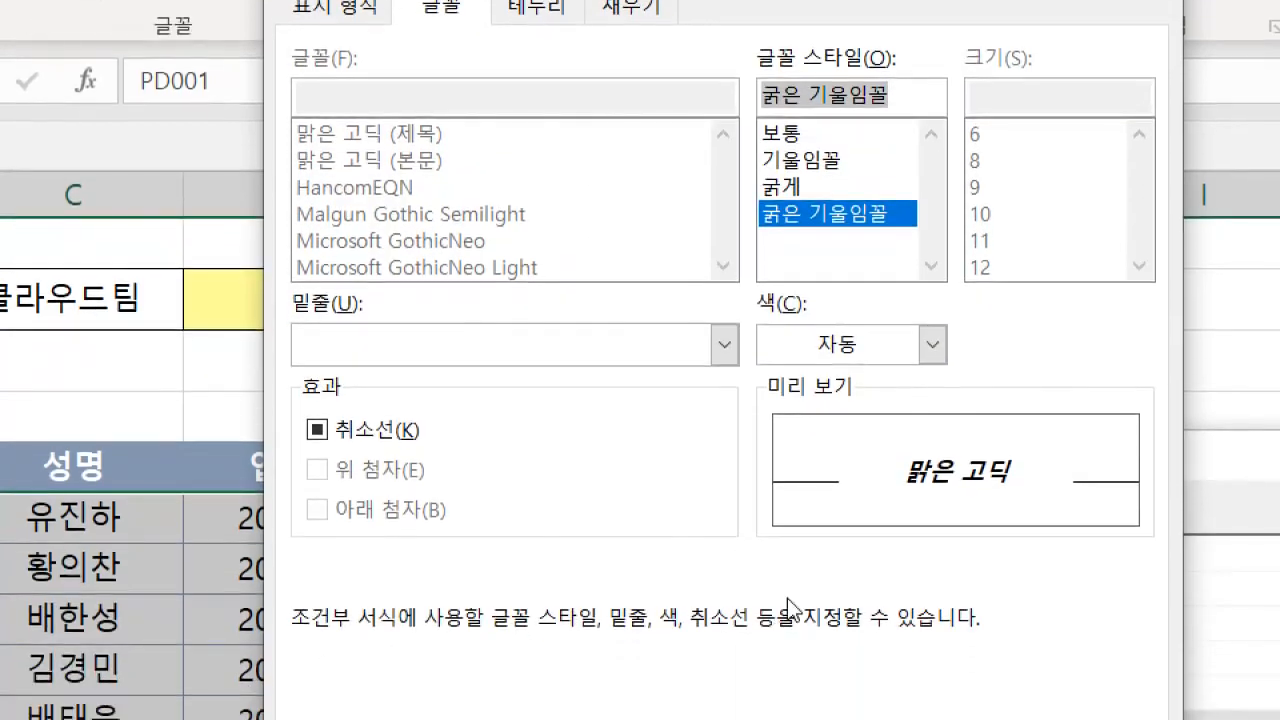
{"action": "left_click", "coordinate": [843, 343]}
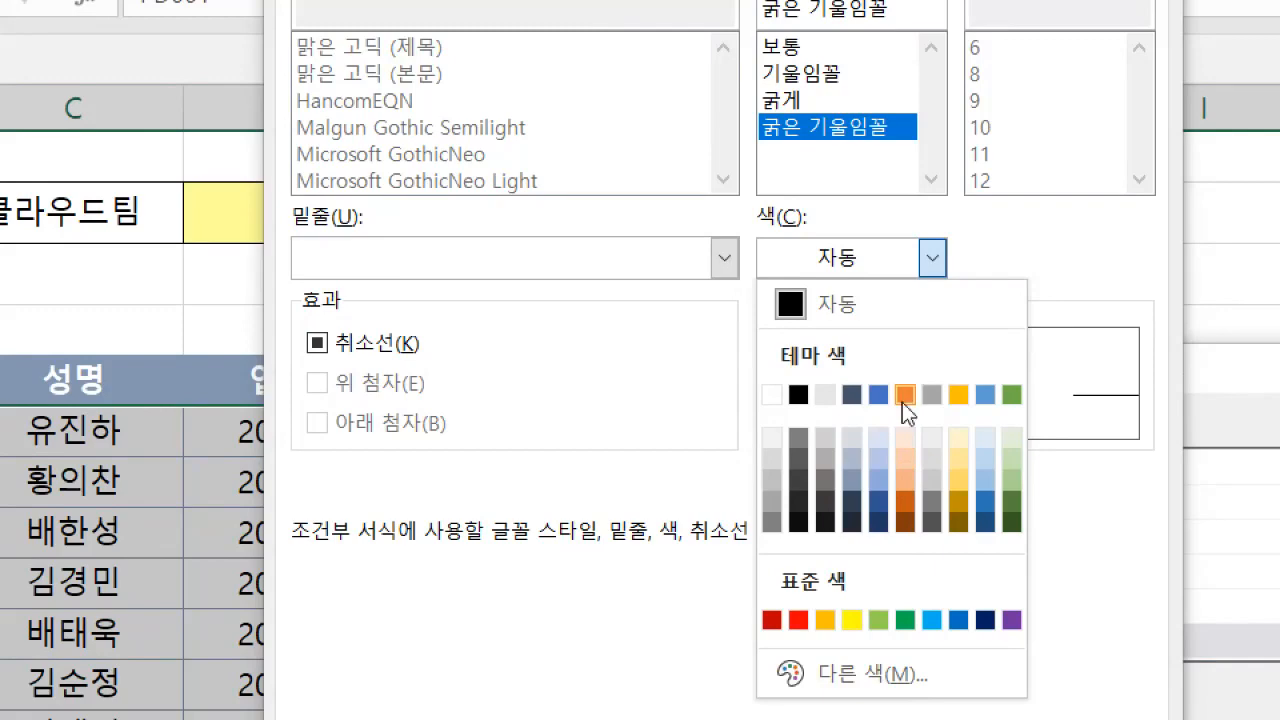
- Set the conditional format's font colour to orange and apply the new formula-based rule to the employee table
{"action": "left_click", "coordinate": [904, 395]}
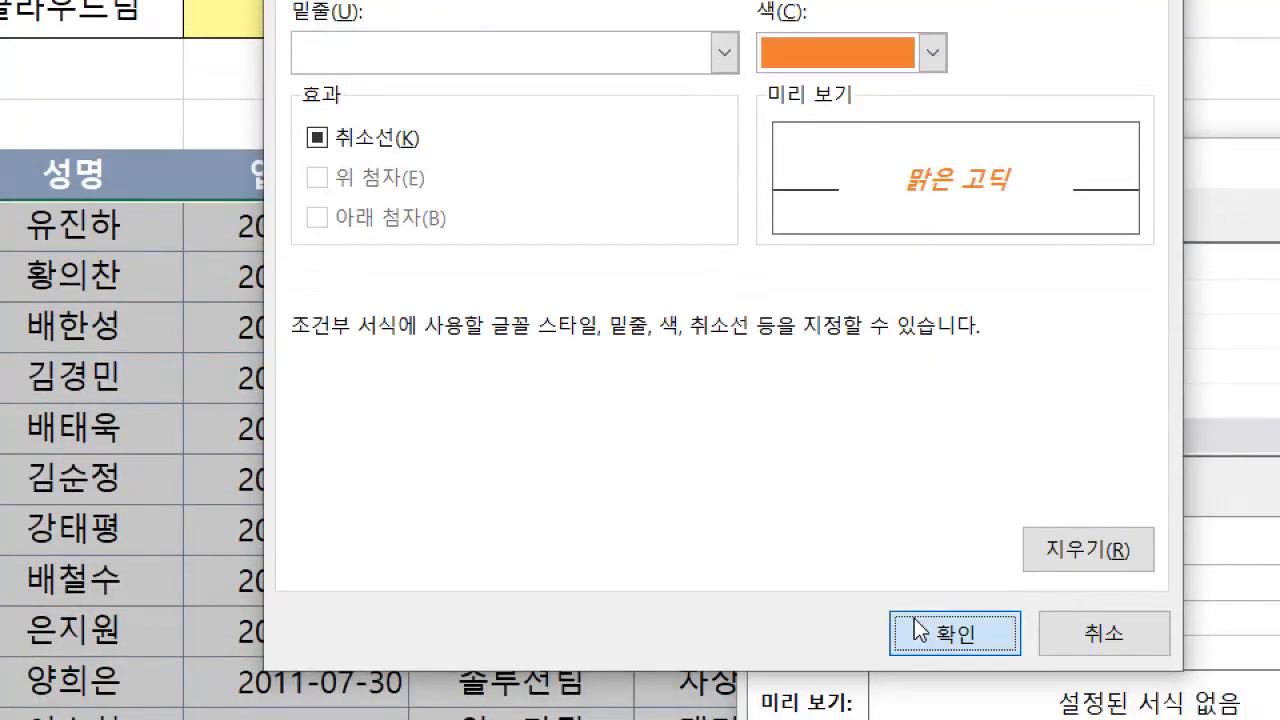
{"action": "left_click", "coordinate": [918, 630]}
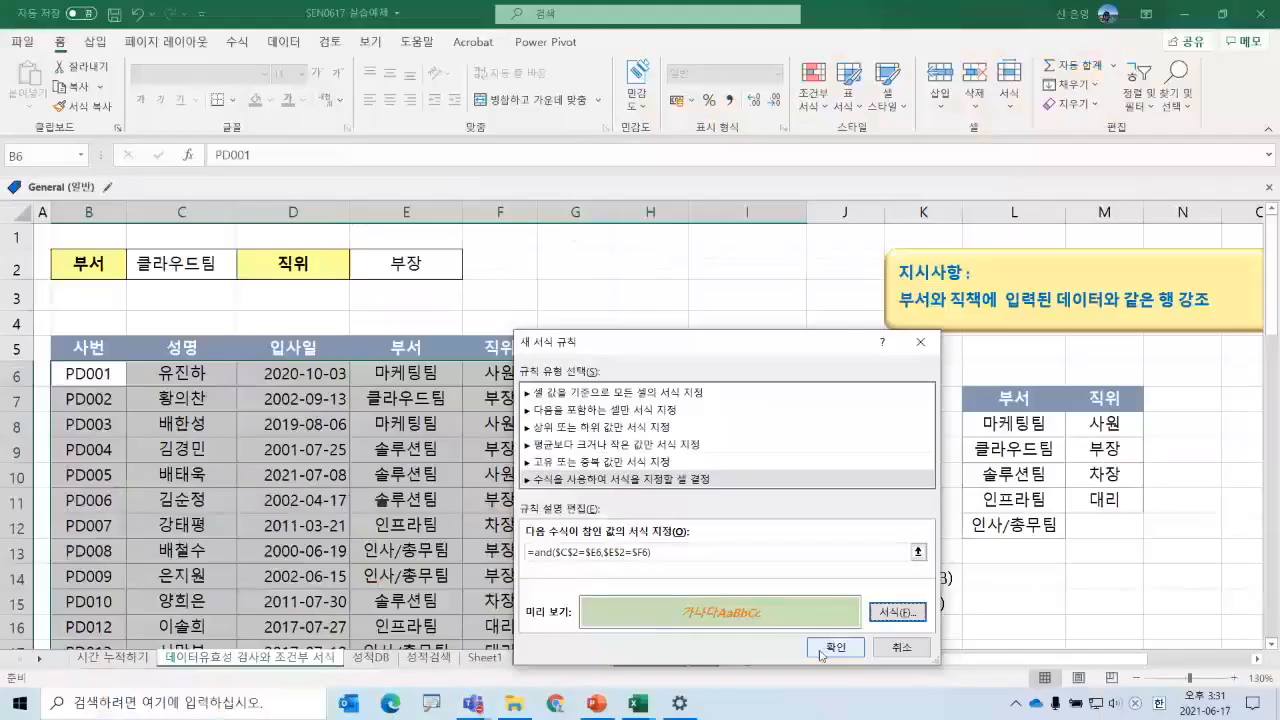
{"action": "left_click", "coordinate": [820, 652]}
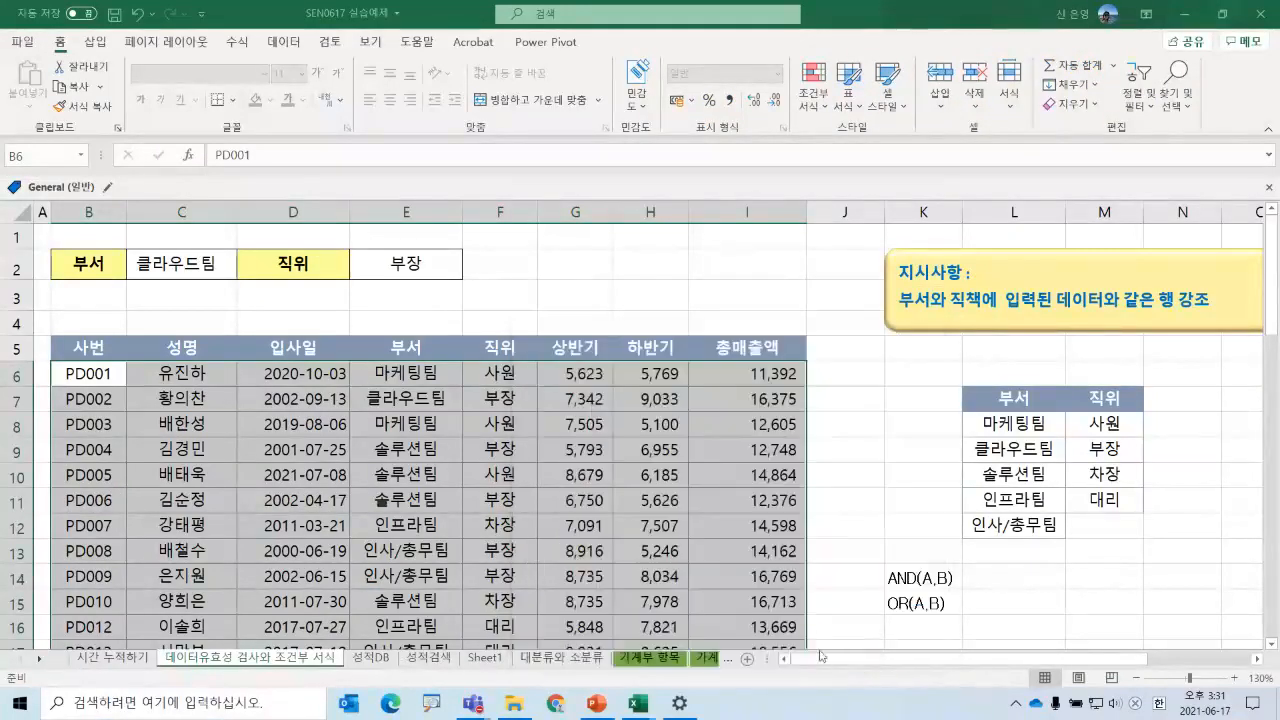
{"action": "left_click", "coordinate": [665, 550]}
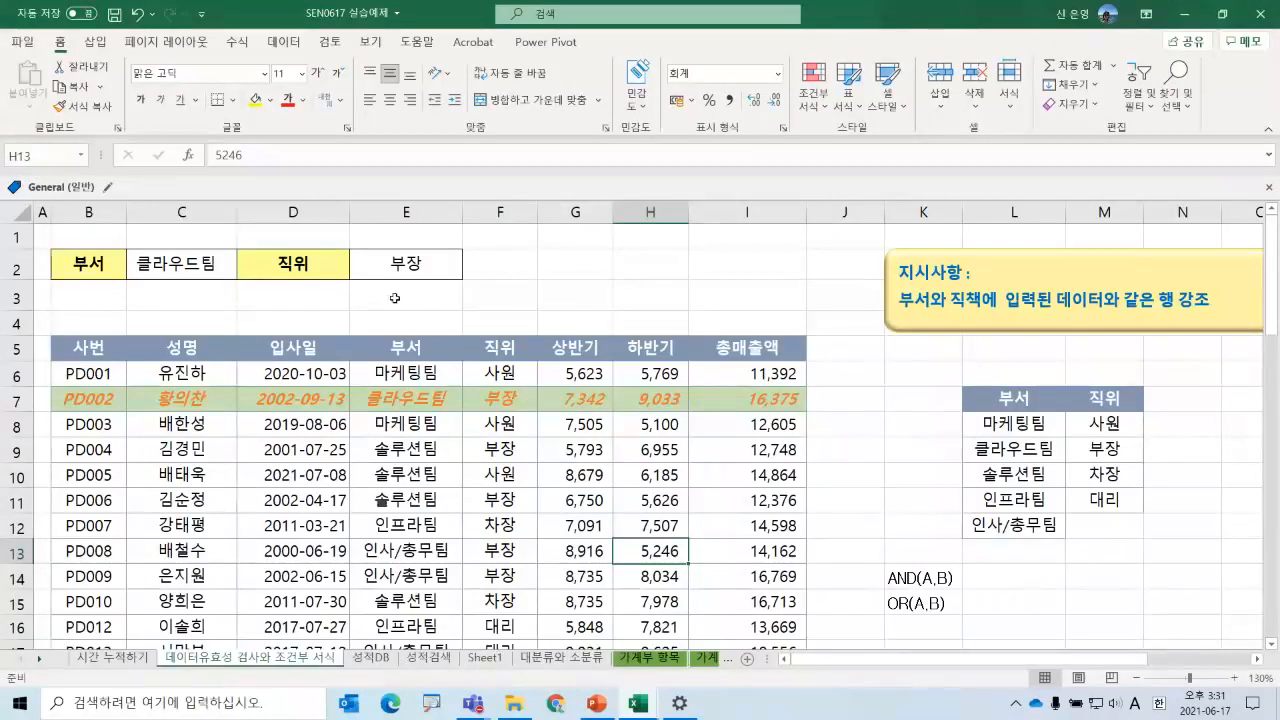
- Choose 사원 as the 직위 criterion in E2 and check which table rows get highlighted
{"action": "left_click", "coordinate": [415, 263]}
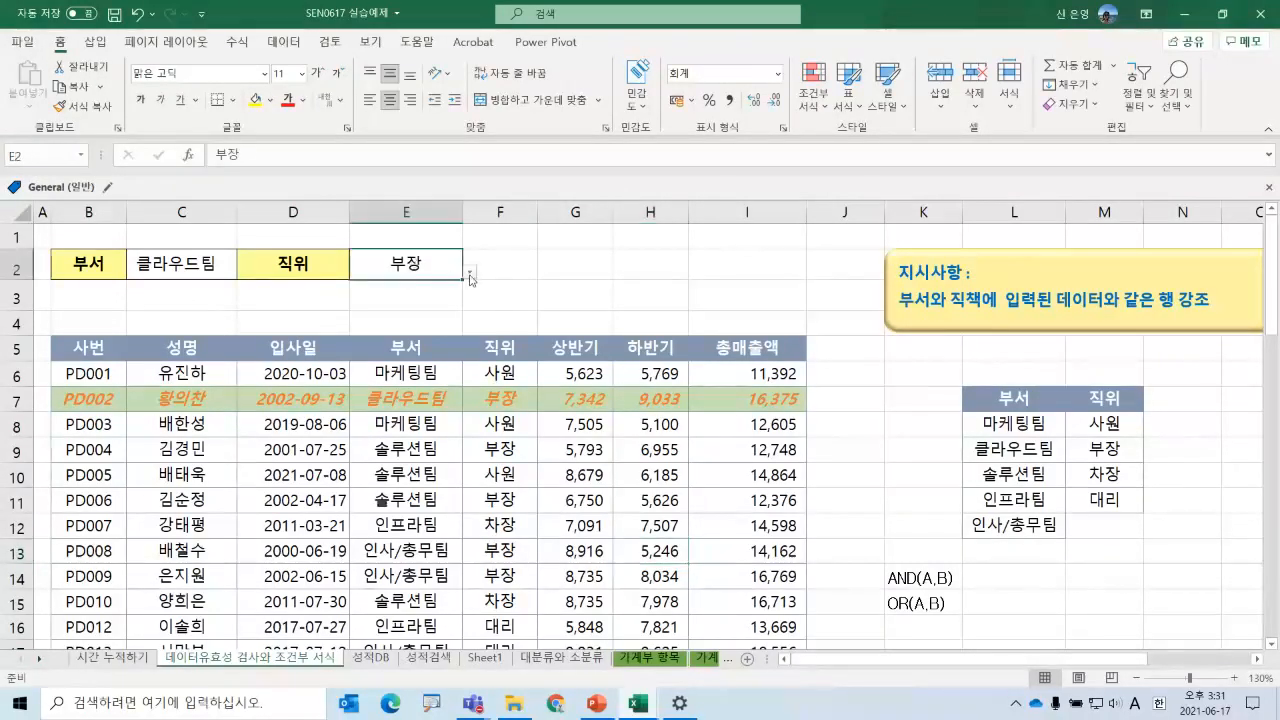
{"action": "left_click", "coordinate": [469, 272]}
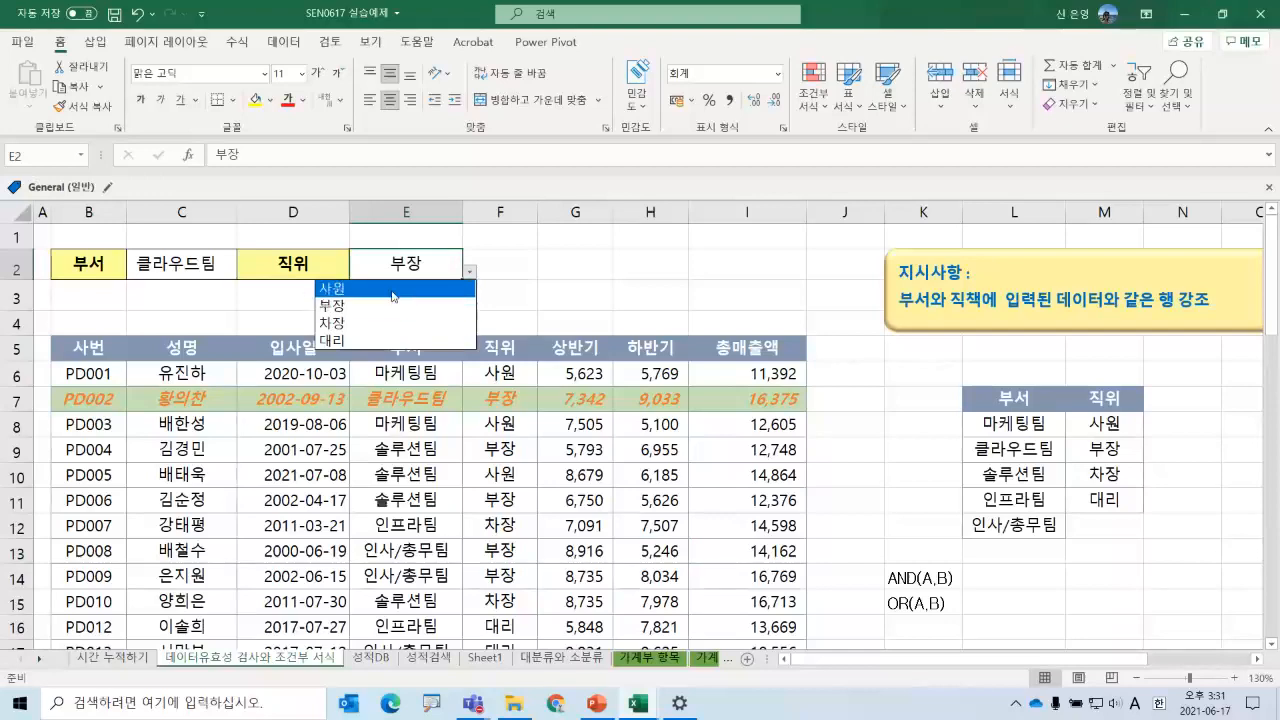
{"action": "left_click", "coordinate": [393, 290]}
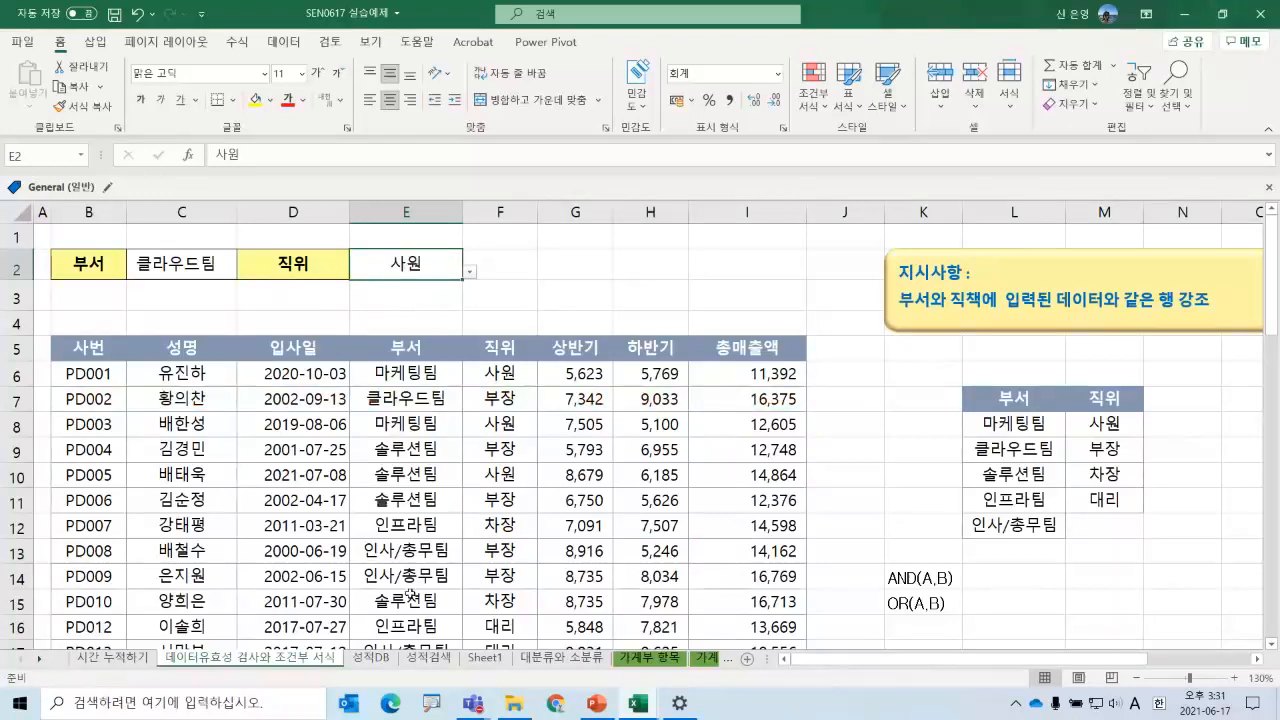
{"action": "scroll", "coordinate": [360, 492], "scroll_direction": "down", "scroll_amount": 11}
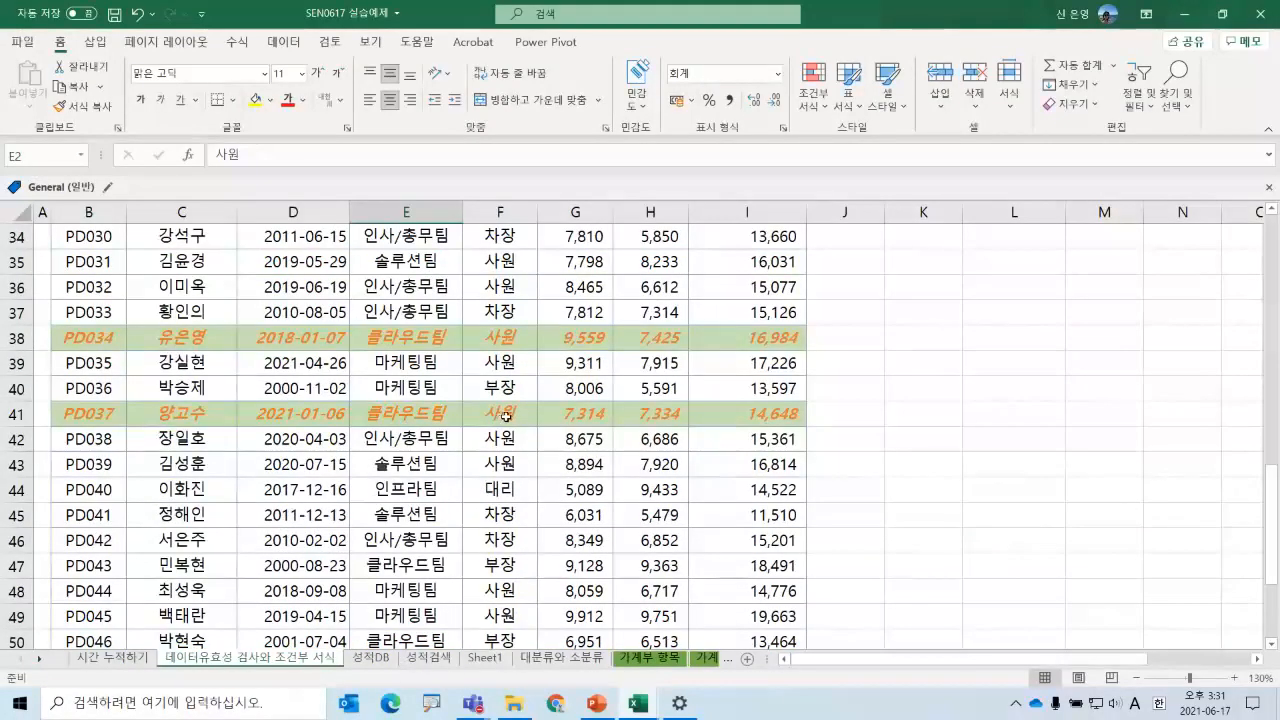
{"action": "scroll", "coordinate": [506, 415], "scroll_direction": "up", "scroll_amount": 11}
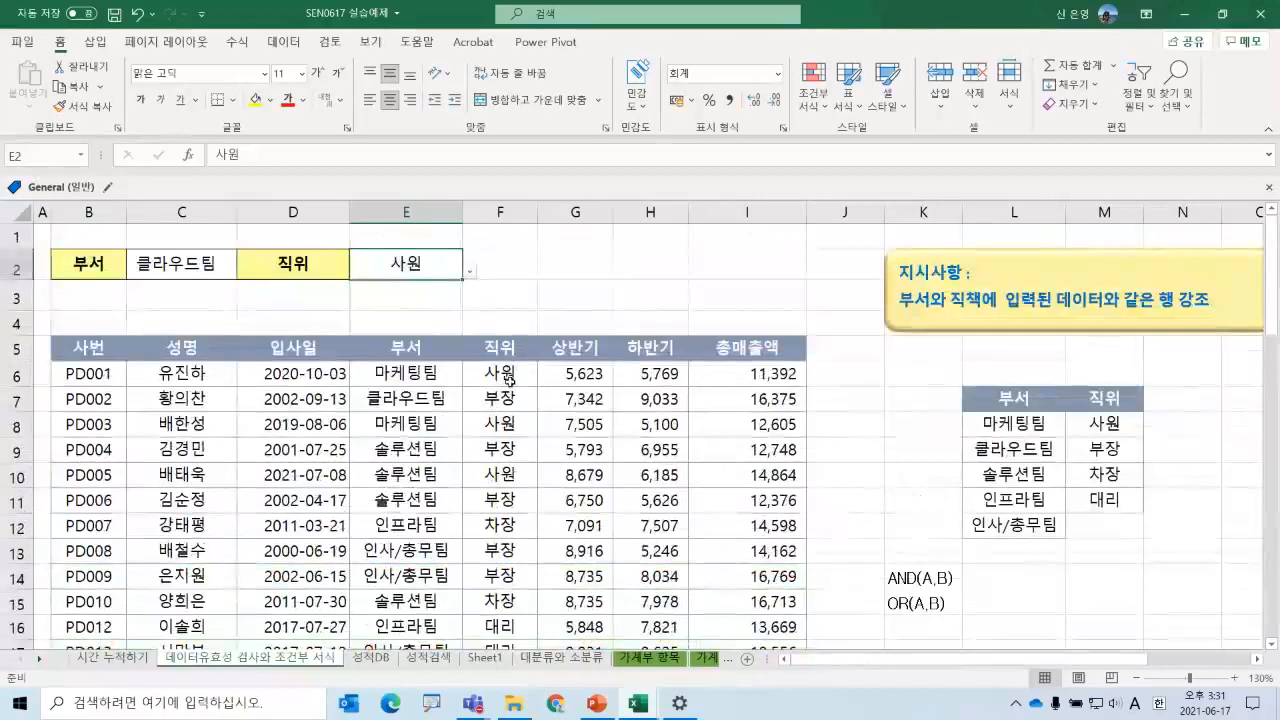
{"action": "scroll", "coordinate": [510, 380], "scroll_direction": "down", "scroll_amount": 1}
{"action": "scroll", "coordinate": [415, 290], "scroll_direction": "up", "scroll_amount": 1}
- Set the 부서 criterion in C2 to 인프라팀 and the 직위 criterion in E2 to 차장, checking the highlighting throughout the table
{"action": "left_click", "coordinate": [190, 264]}
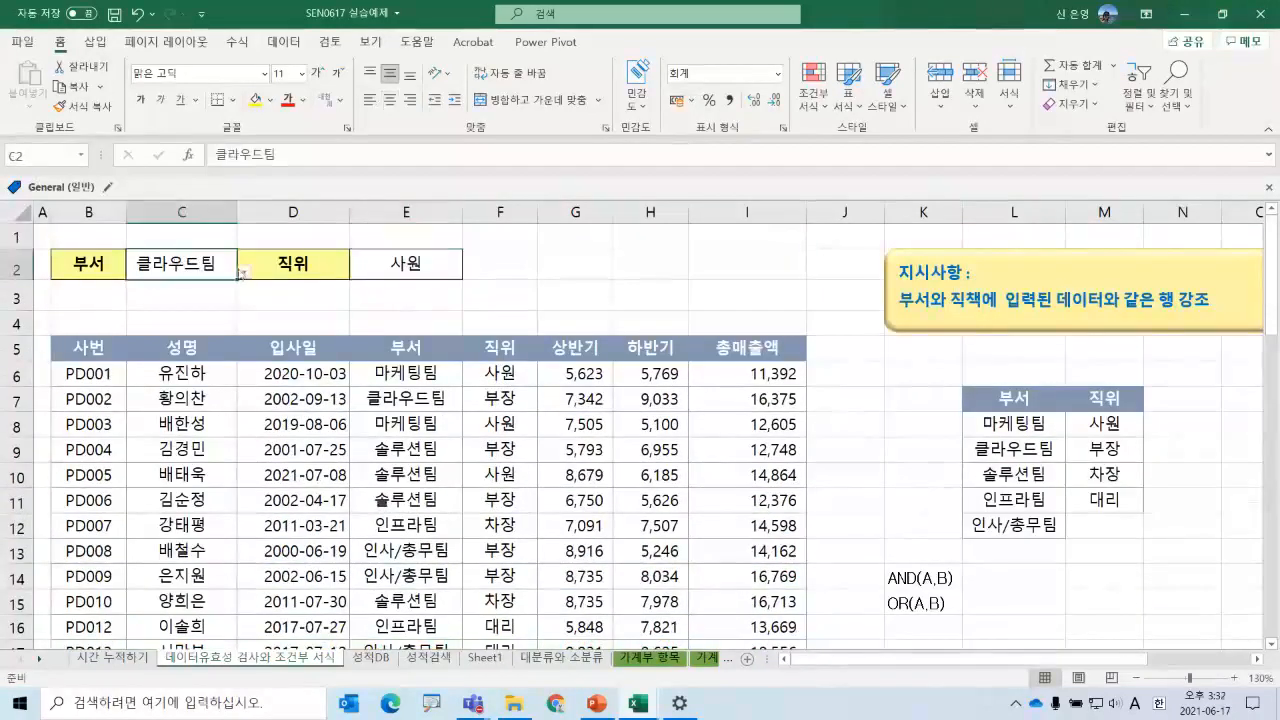
{"action": "left_click", "coordinate": [243, 272]}
{"action": "left_click", "coordinate": [150, 341]}
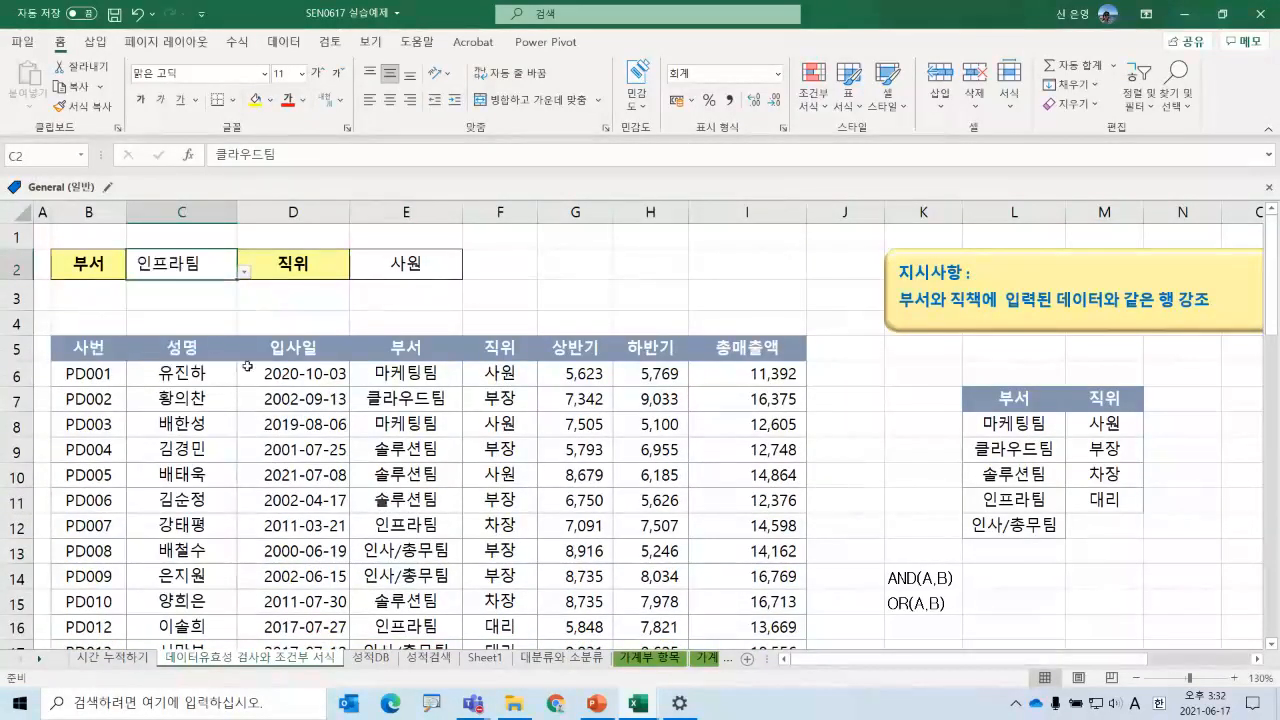
{"action": "left_click", "coordinate": [425, 265]}
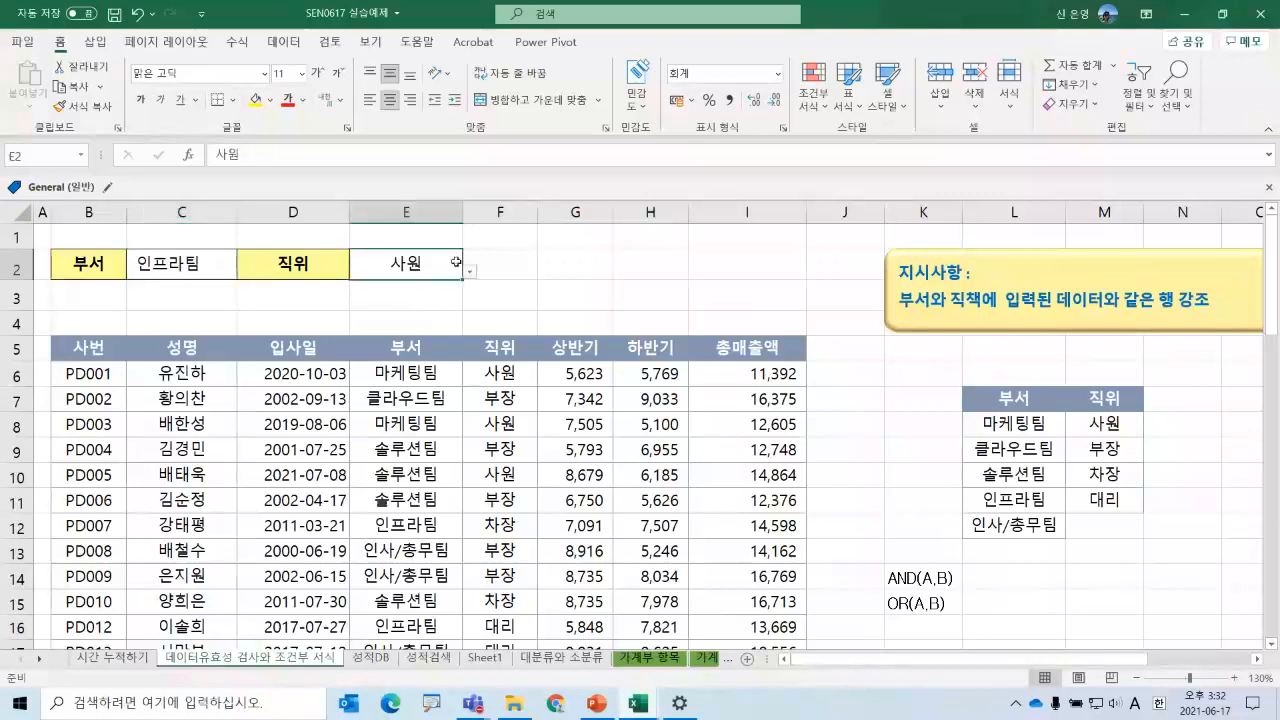
{"action": "left_click", "coordinate": [468, 278]}
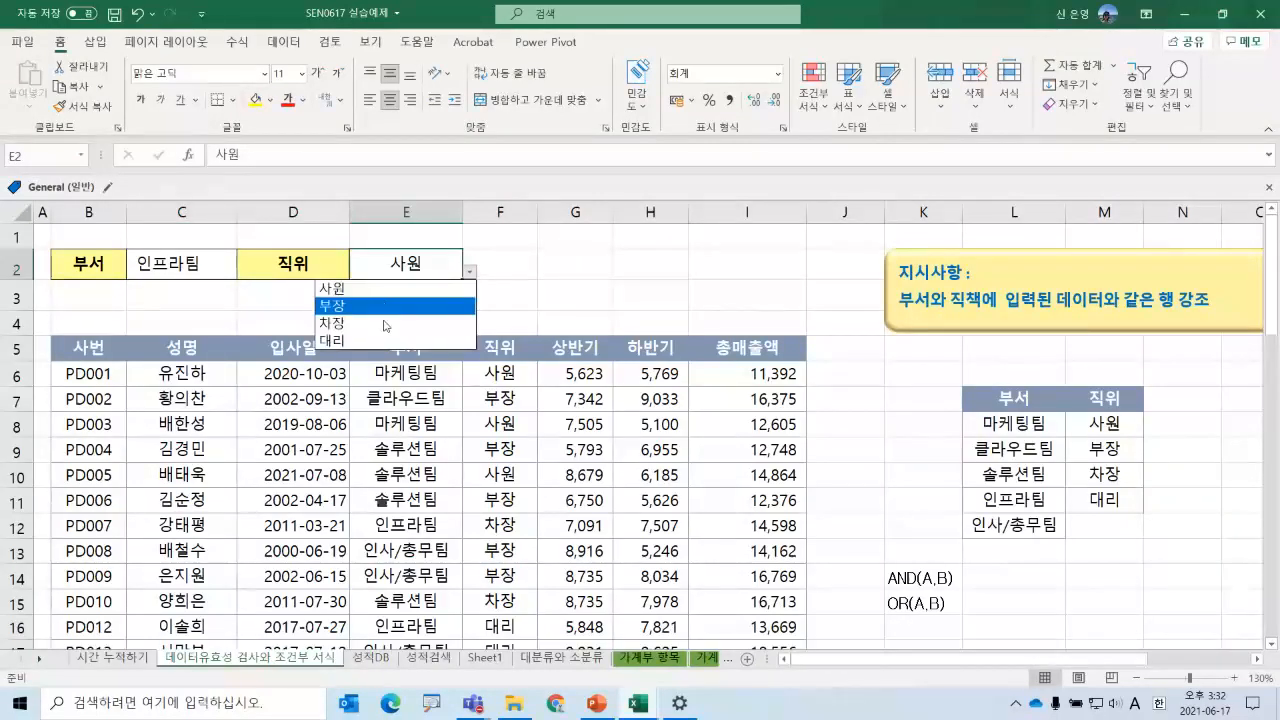
{"action": "key", "text": "Escape"}
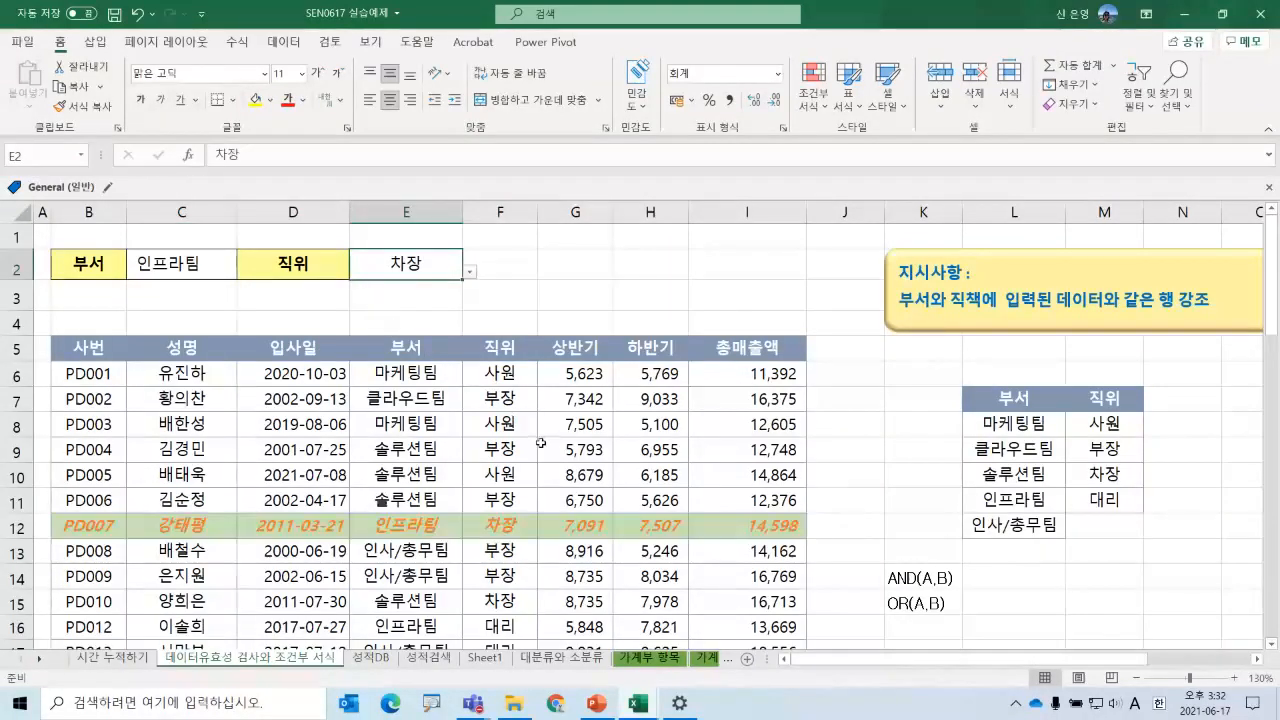
{"action": "scroll", "coordinate": [540, 443], "scroll_direction": "down", "scroll_amount": 8}
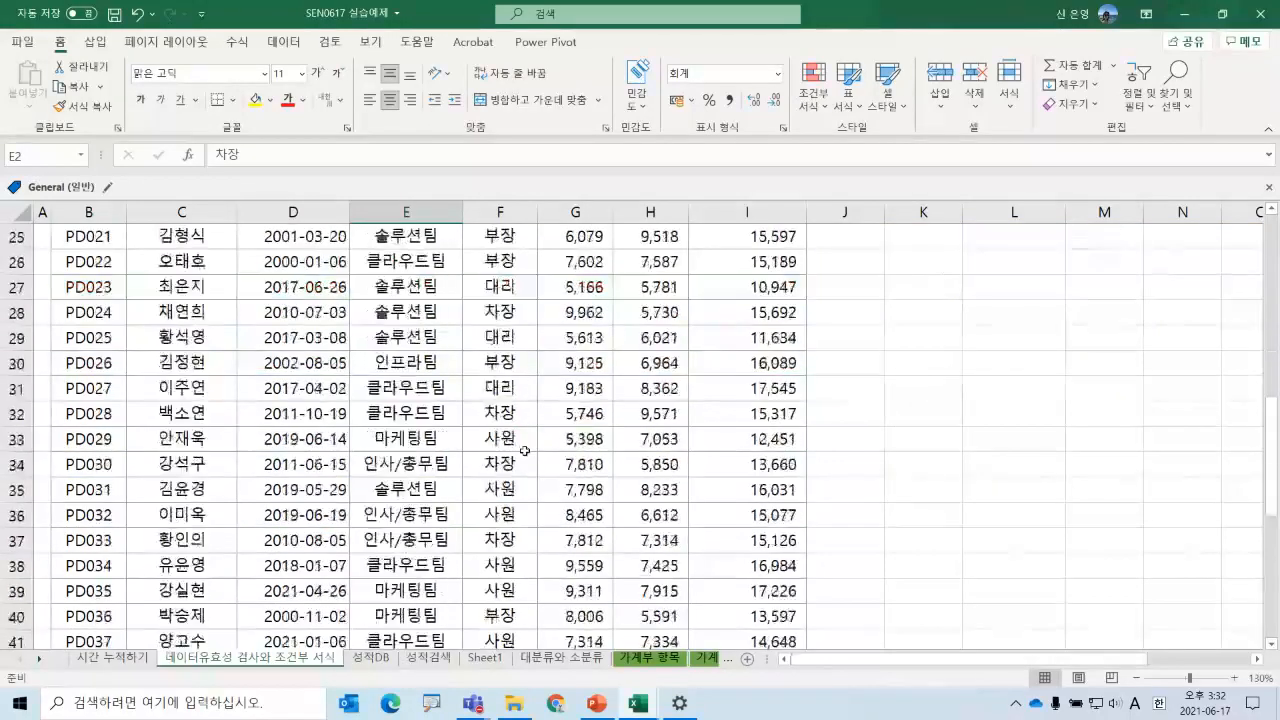
{"action": "scroll", "coordinate": [524, 451], "scroll_direction": "down", "scroll_amount": 7}
{"action": "scroll", "coordinate": [527, 451], "scroll_direction": "up", "scroll_amount": 6}
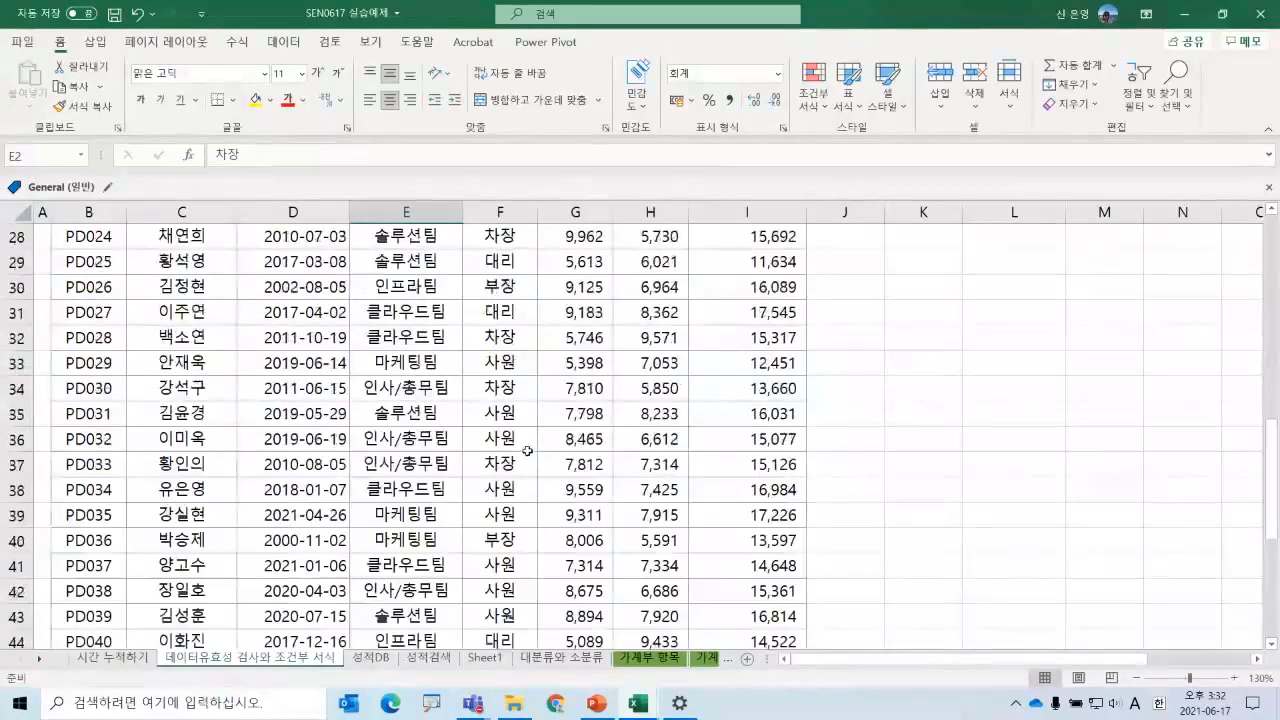
{"action": "scroll", "coordinate": [527, 451], "scroll_direction": "up", "scroll_amount": 5}
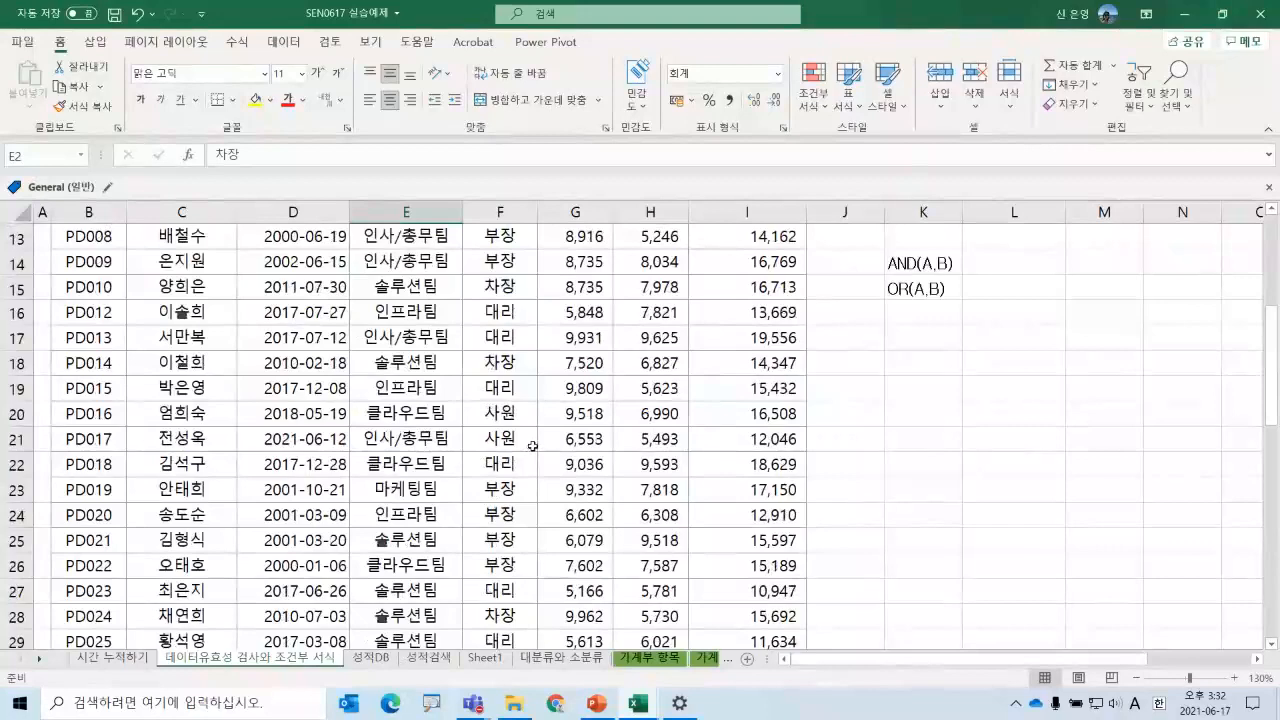
{"action": "scroll", "coordinate": [533, 446], "scroll_direction": "up", "scroll_amount": 4}
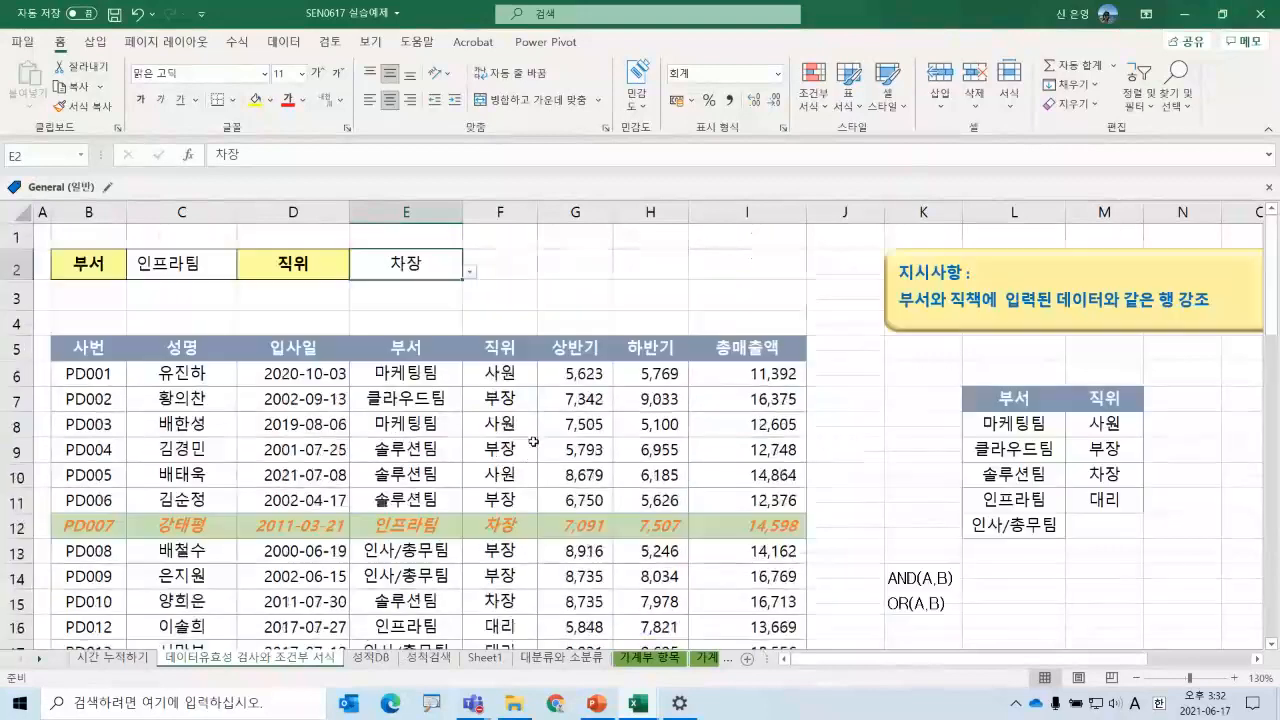
- Set the 직위 criterion in E2 to 대리 and review the highlighted rows throughout the table
{"action": "left_click", "coordinate": [469, 271]}
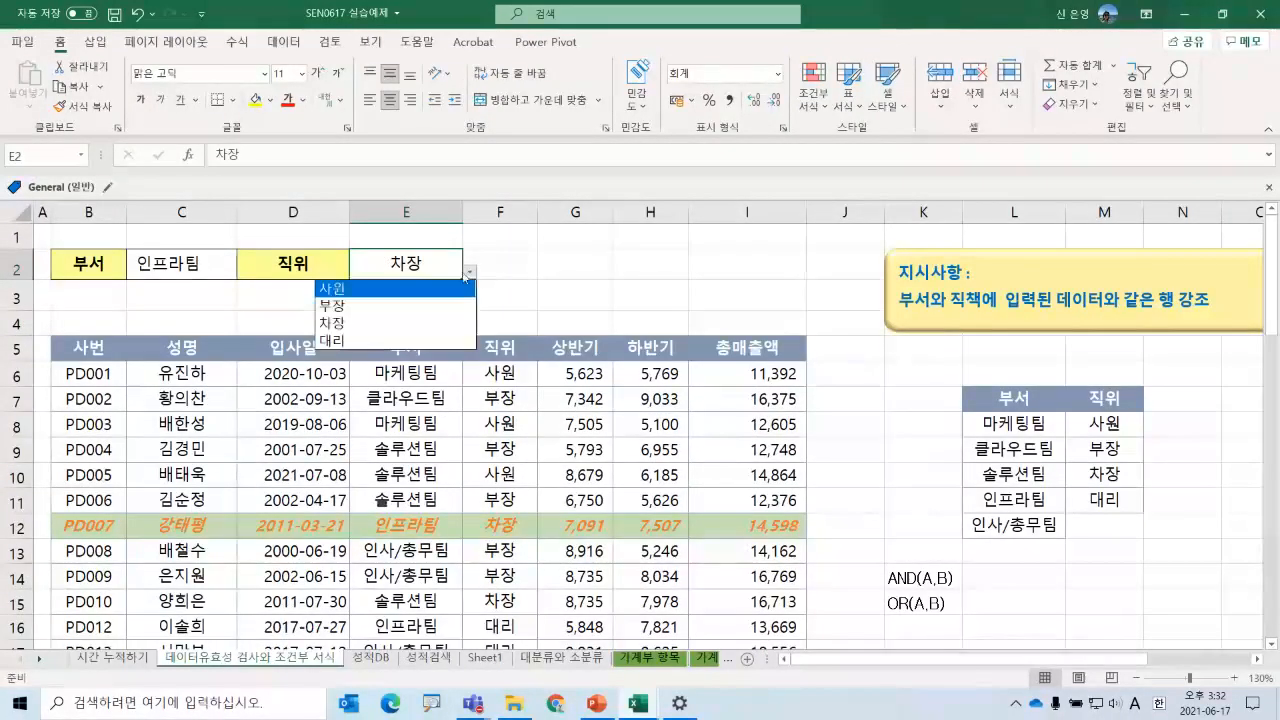
{"action": "left_click", "coordinate": [416, 340]}
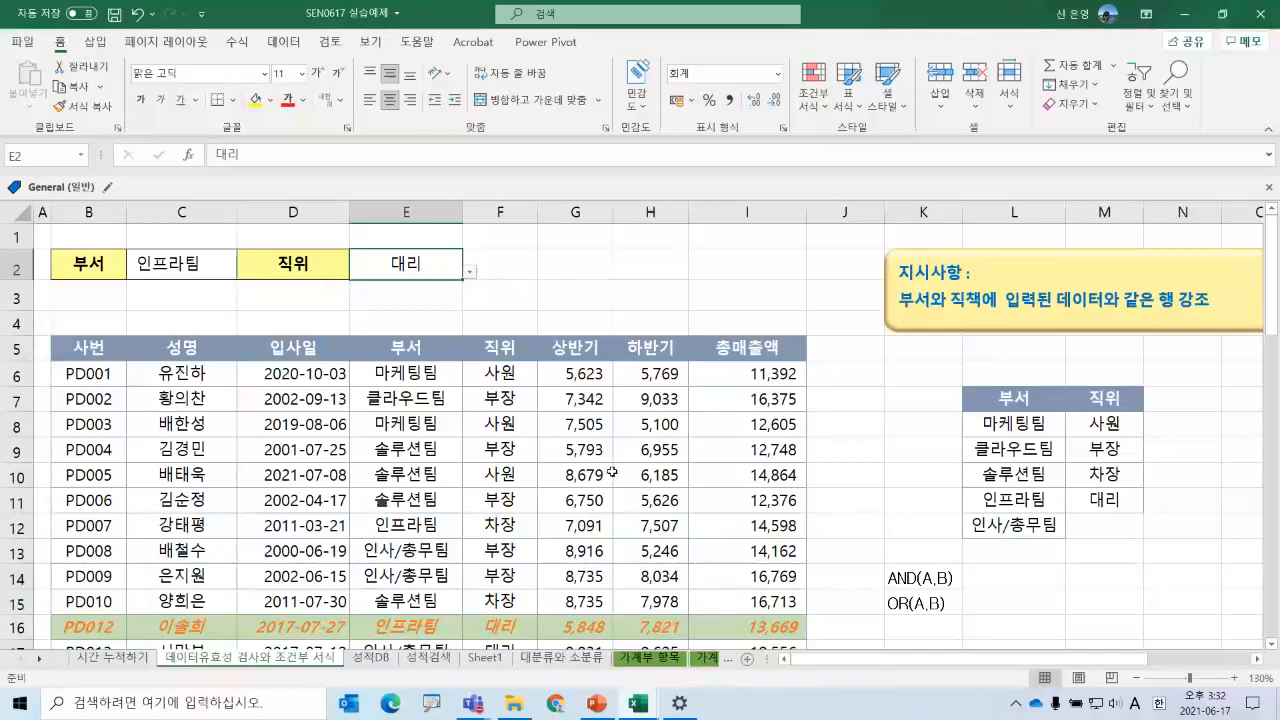
{"action": "scroll", "coordinate": [612, 472], "scroll_direction": "down", "scroll_amount": 6}
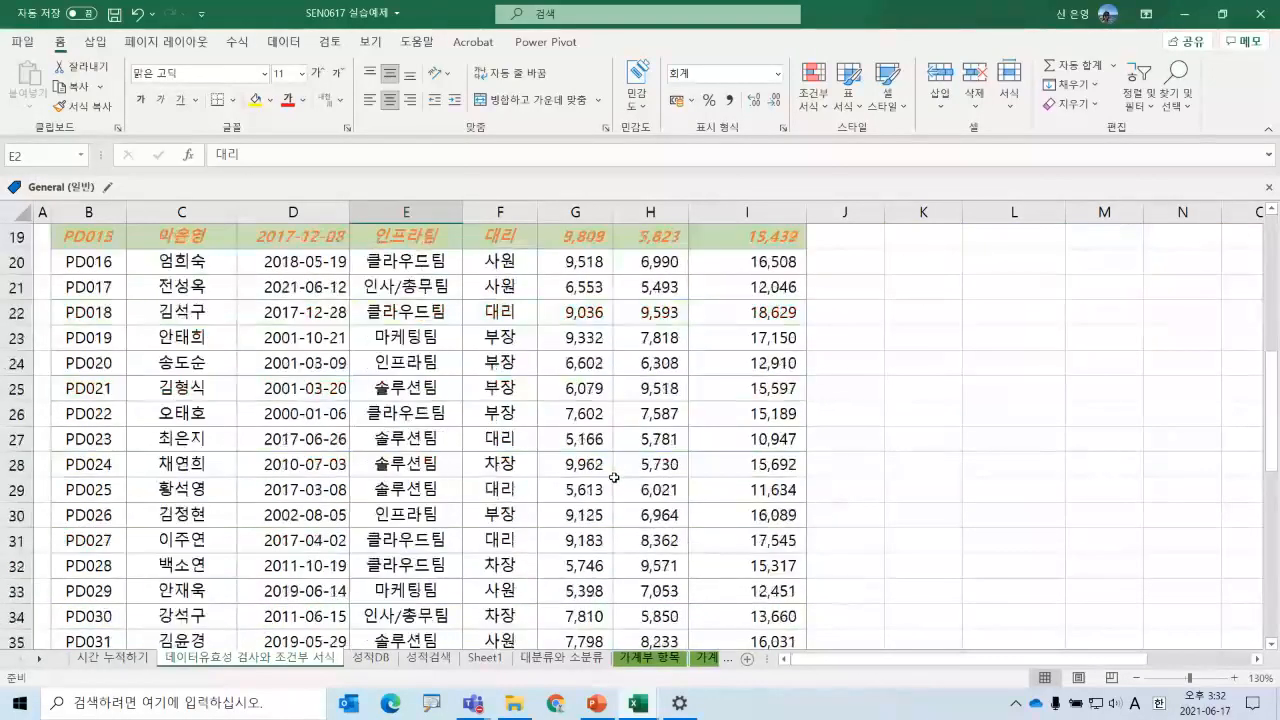
{"action": "scroll", "coordinate": [613, 478], "scroll_direction": "down", "scroll_amount": 6}
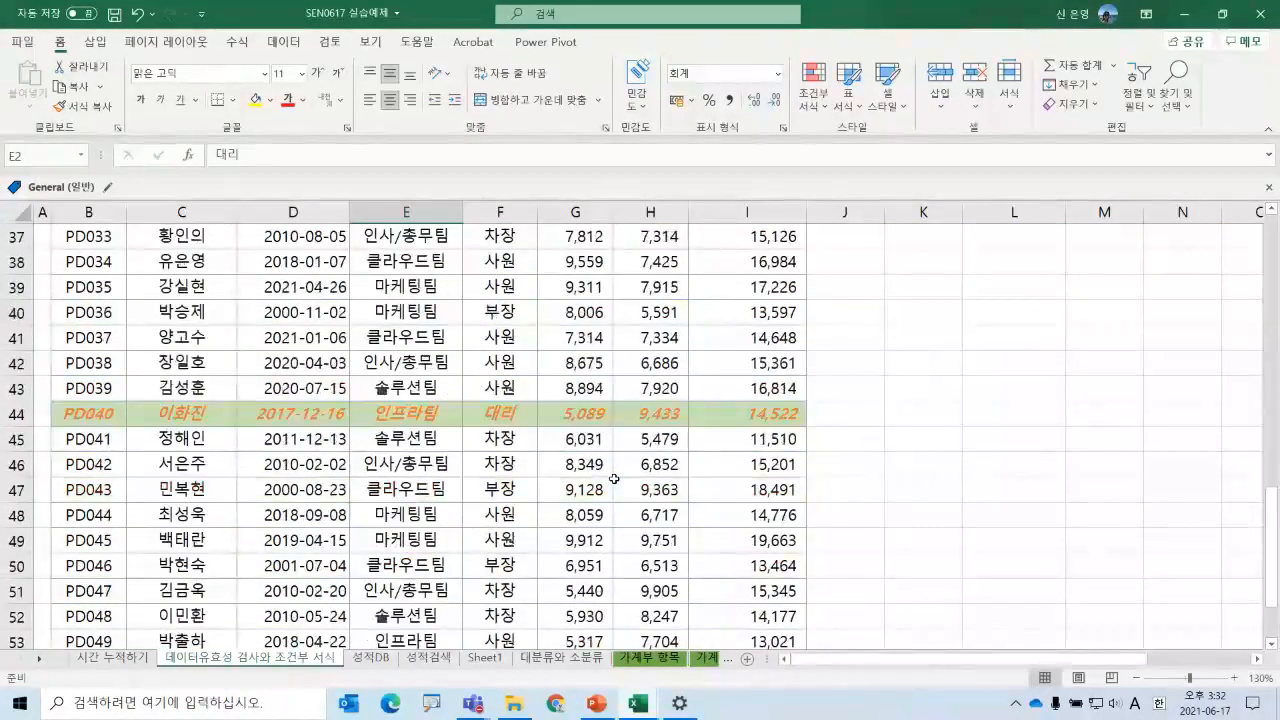
{"action": "scroll", "coordinate": [616, 475], "scroll_direction": "up", "scroll_amount": 4}
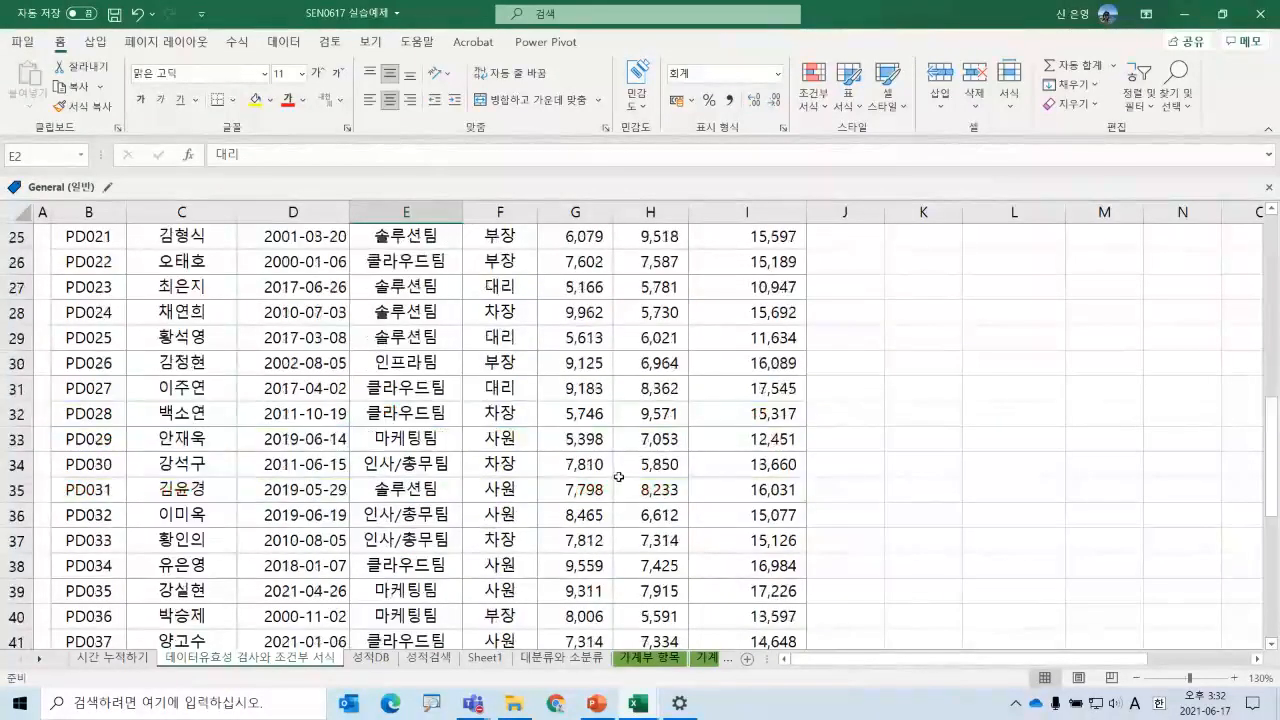
- Switch to the PowerPoint presentation and select slide 13
{"action": "left_click", "coordinate": [597, 705]}
{"action": "left_click", "coordinate": [71, 606]}
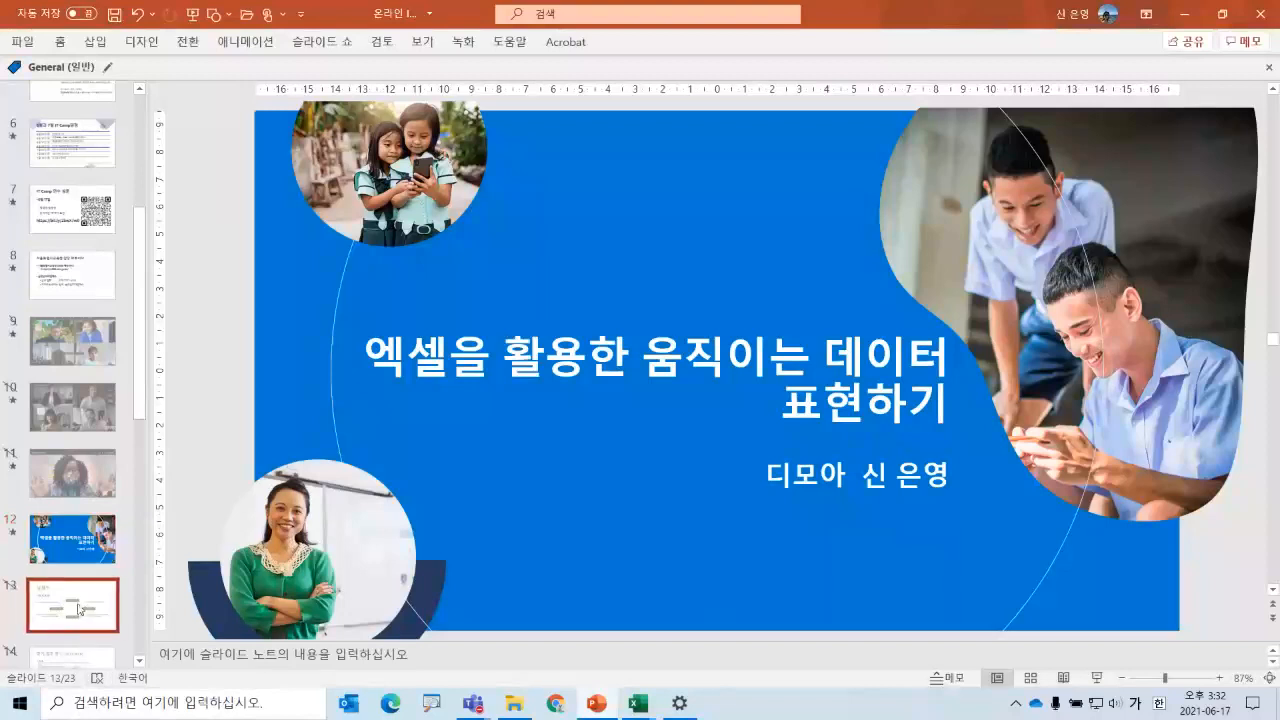
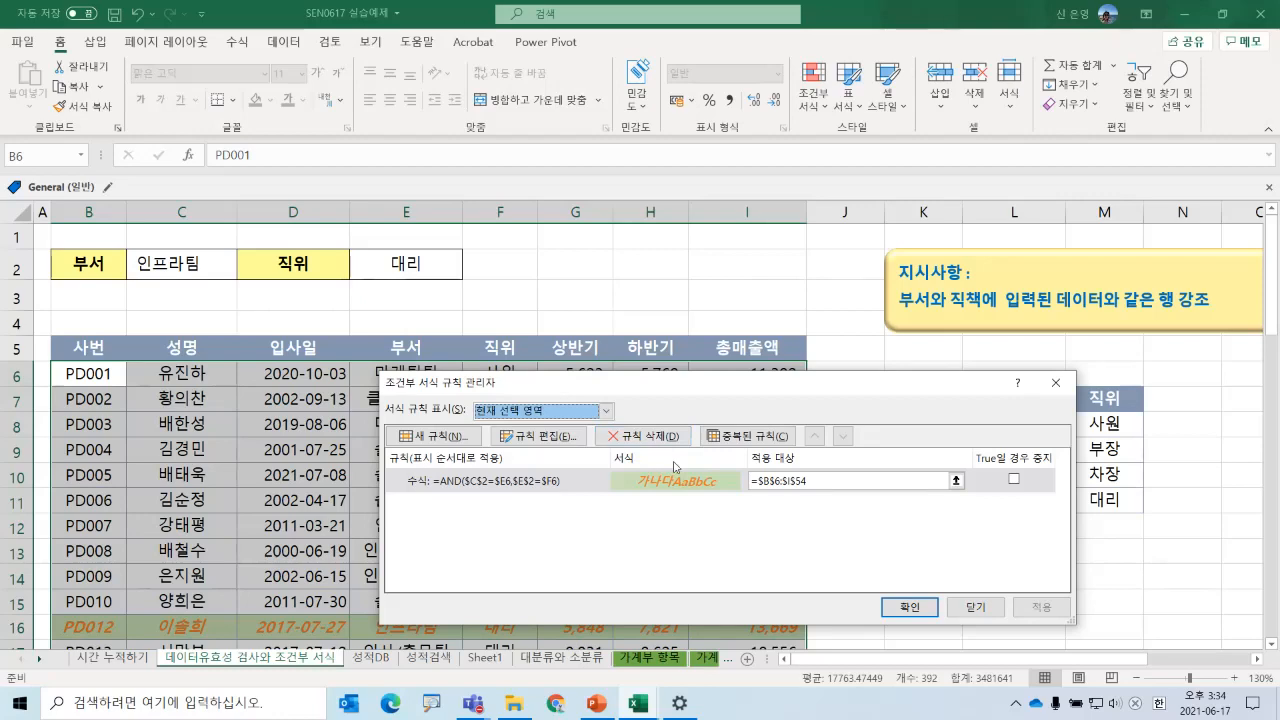
- Close the conditional formatting rules manager and select the 부서 criterion cell C2
{"action": "left_click", "coordinate": [910, 609]}
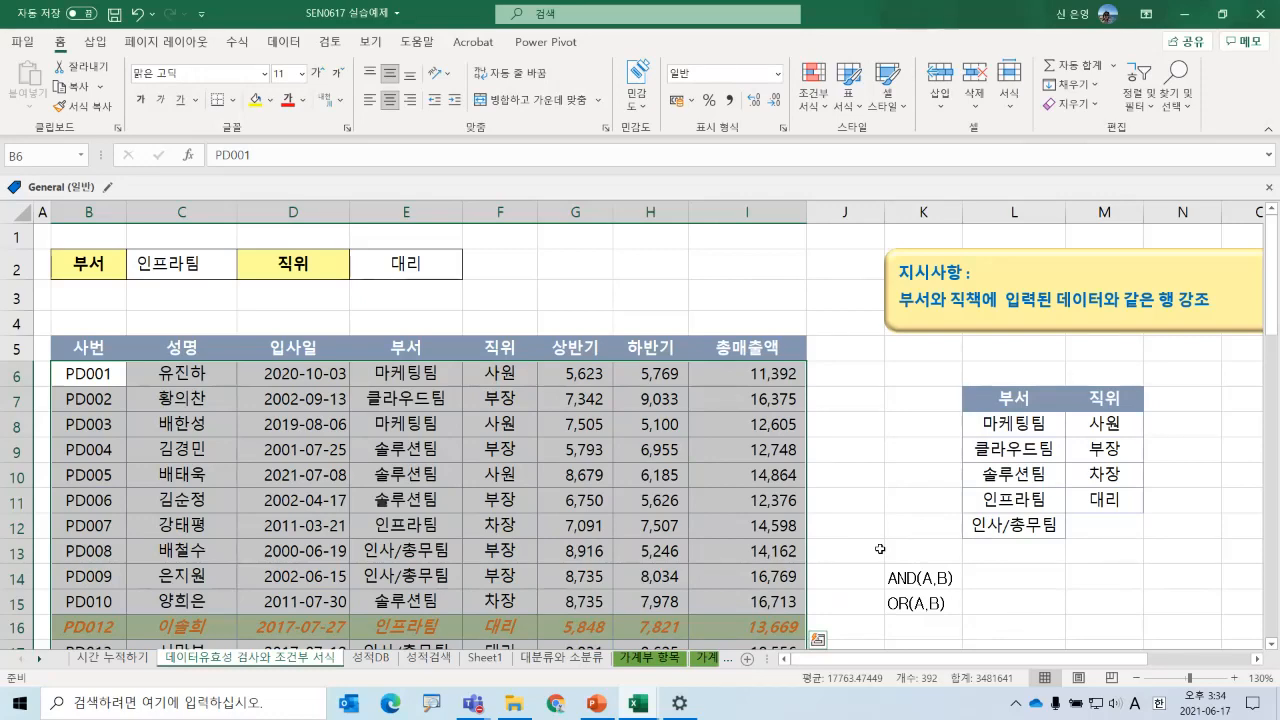
{"action": "left_click", "coordinate": [470, 470]}
{"action": "left_click", "coordinate": [178, 274]}
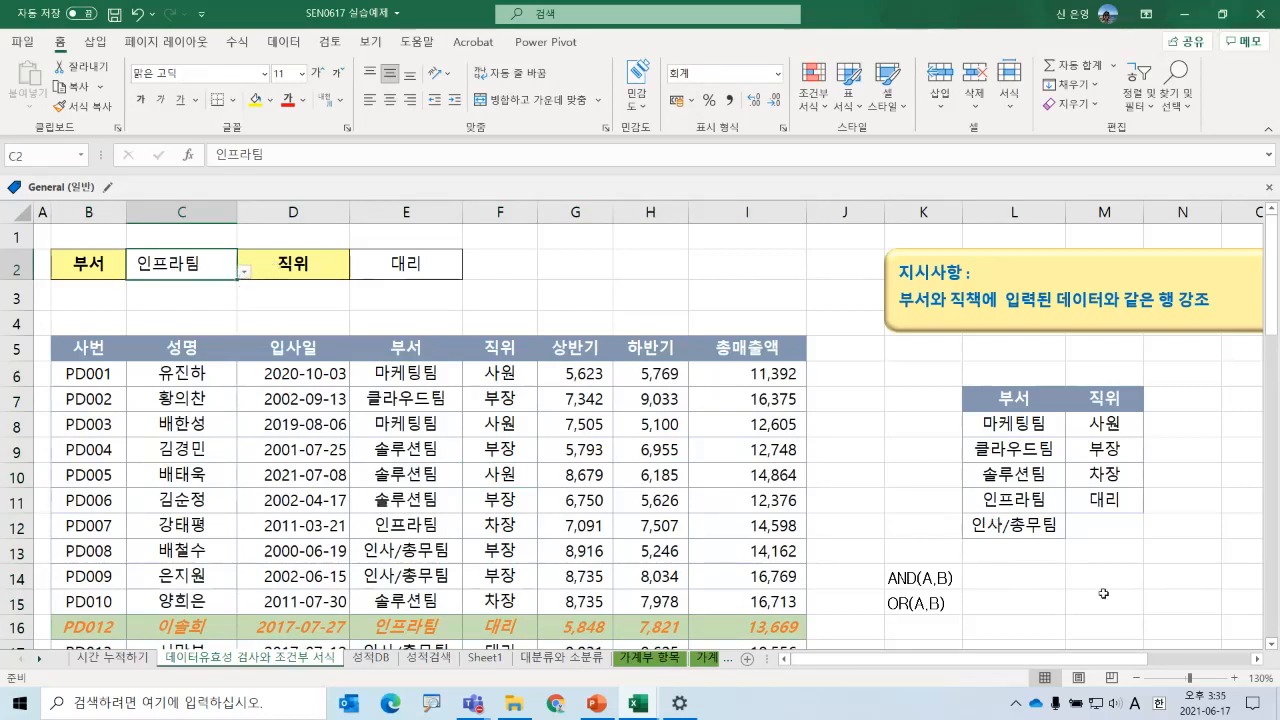
- Hide columns L and M, which hold the 부서 and 직위 source lists
{"action": "left_click_drag", "start_coordinate": [994, 400], "coordinate": [1083, 527]}
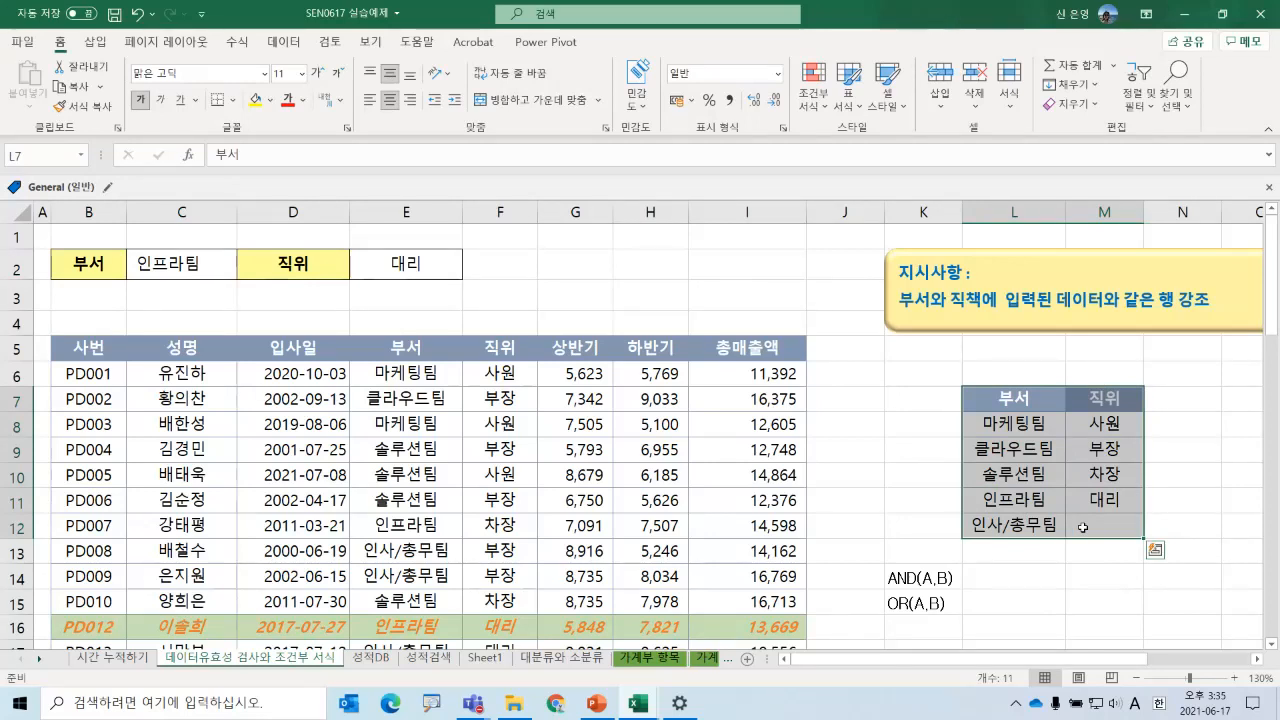
{"action": "left_click_drag", "start_coordinate": [1012, 211], "coordinate": [1085, 213]}
{"action": "right_click", "coordinate": [1026, 212]}
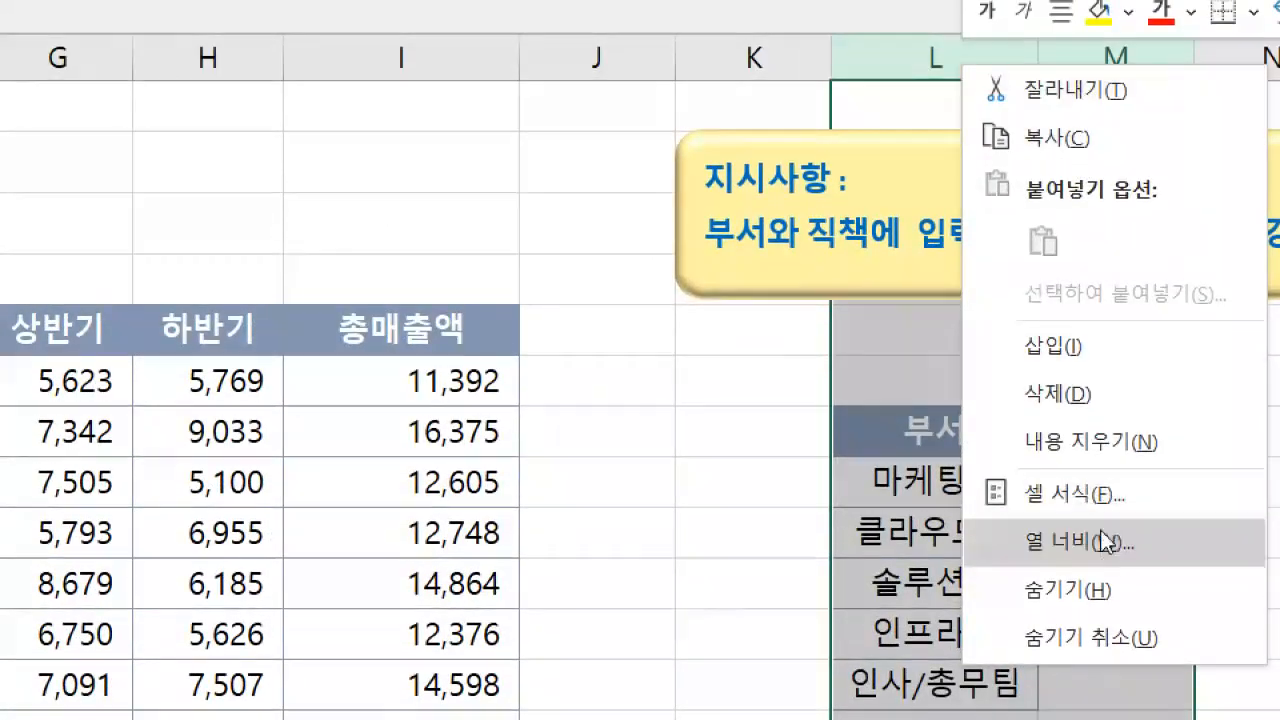
{"action": "left_click", "coordinate": [1108, 589]}
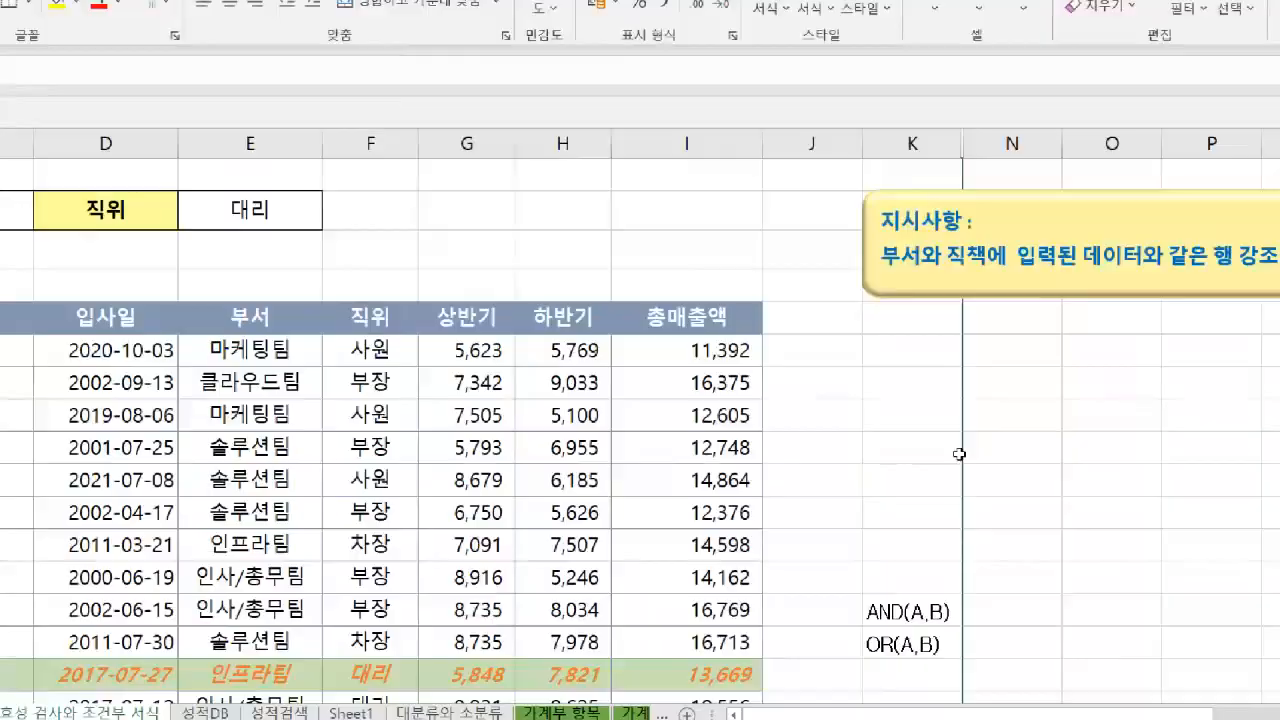
{"action": "left_click", "coordinate": [828, 549]}
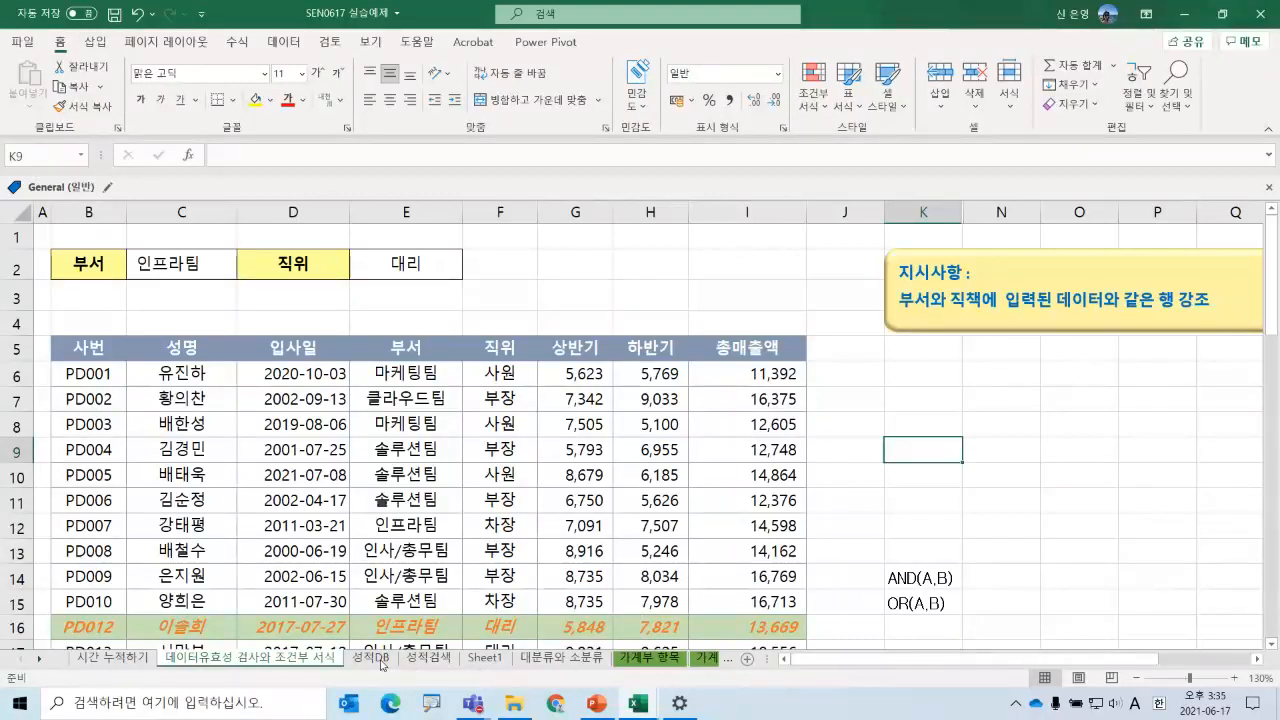
- Switch to the SEN0617 완성_실습 예제 workbook and open its 성적검색 완성 sheet
{"action": "mouse_move", "coordinate": [637, 702]}
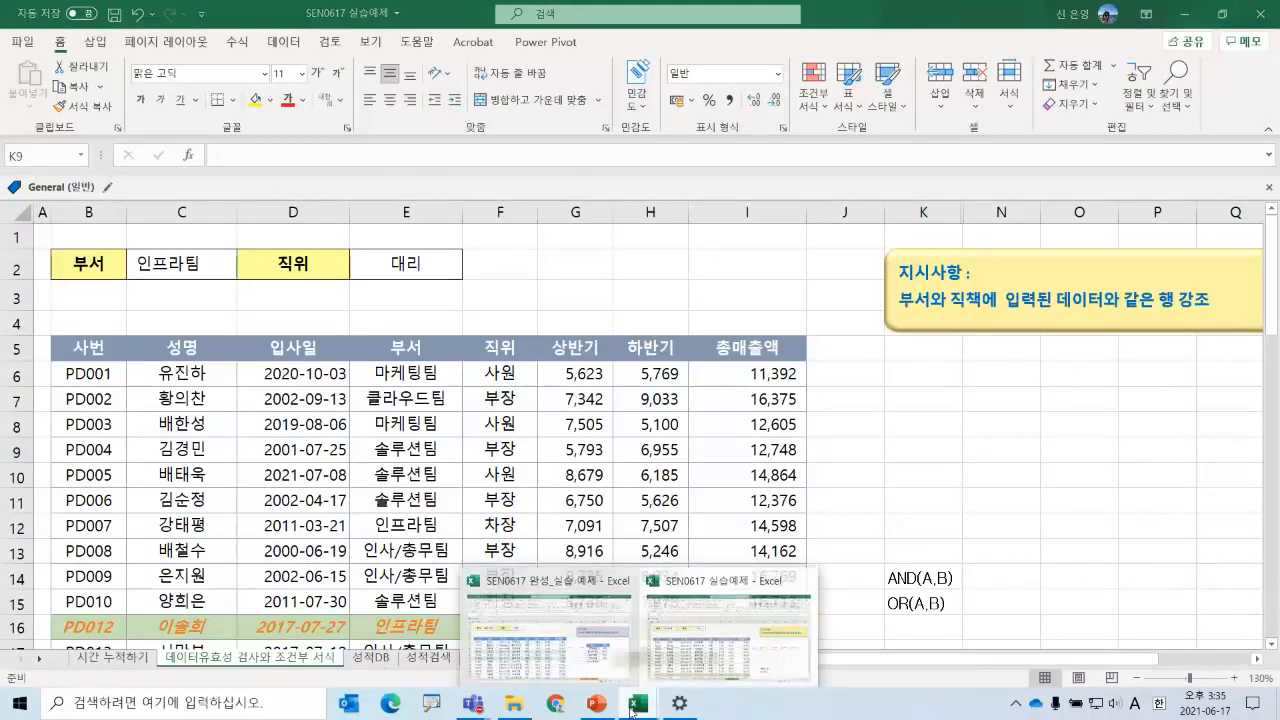
{"action": "left_click", "coordinate": [550, 632]}
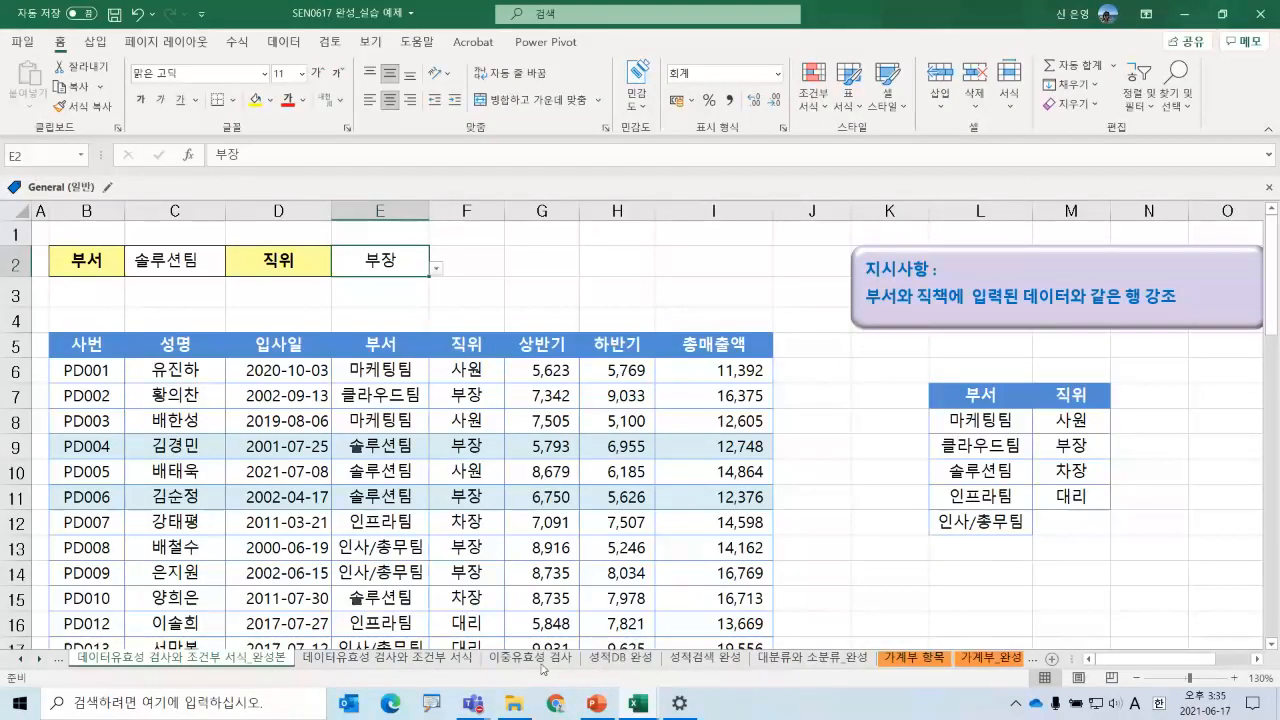
{"action": "left_click", "coordinate": [702, 666]}
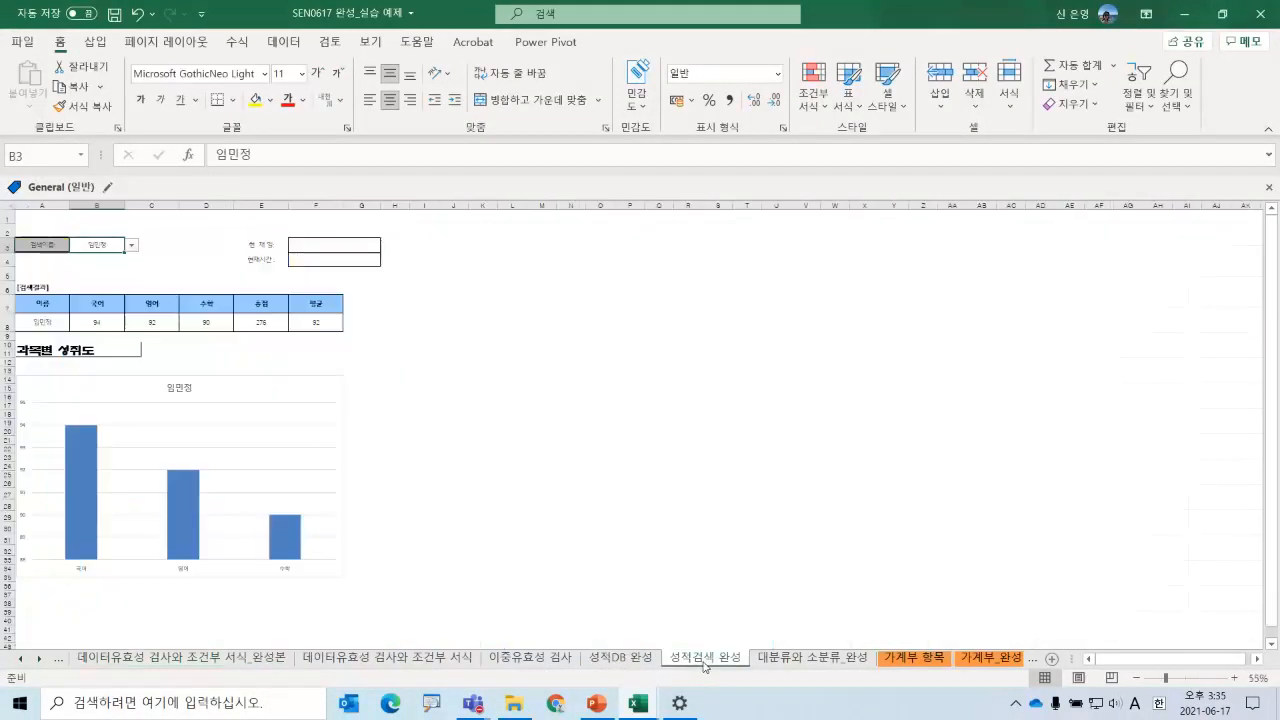
- Test the lookup with several student names in search cell B3 and examine the subject scores in B8:D8
{"action": "left_click", "coordinate": [132, 245]}
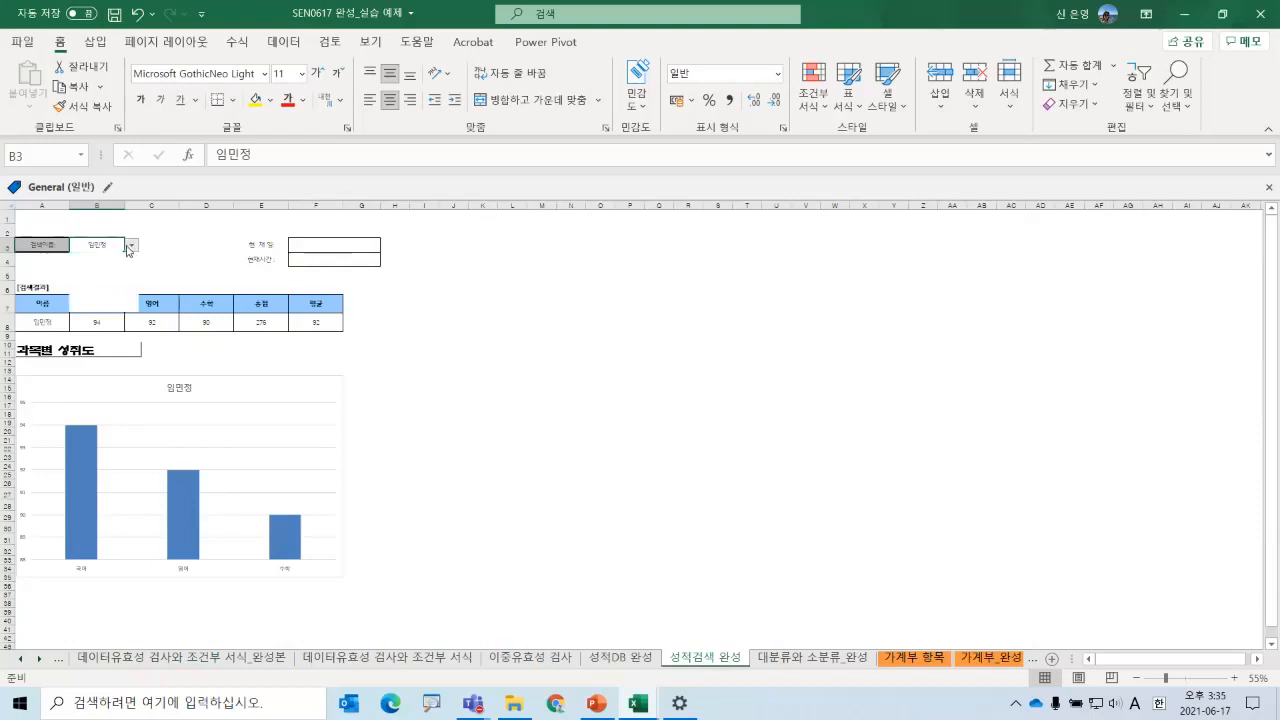
{"action": "left_click", "coordinate": [100, 286]}
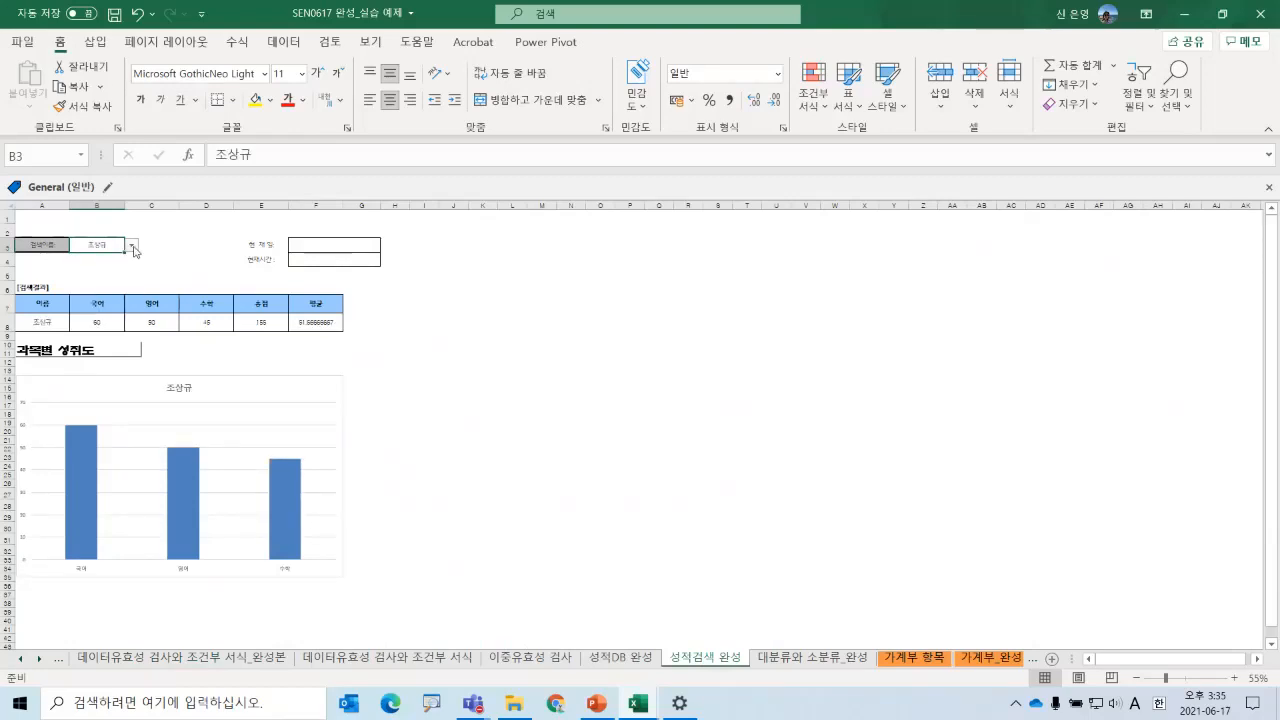
{"action": "left_click", "coordinate": [132, 245]}
{"action": "left_click", "coordinate": [110, 297]}
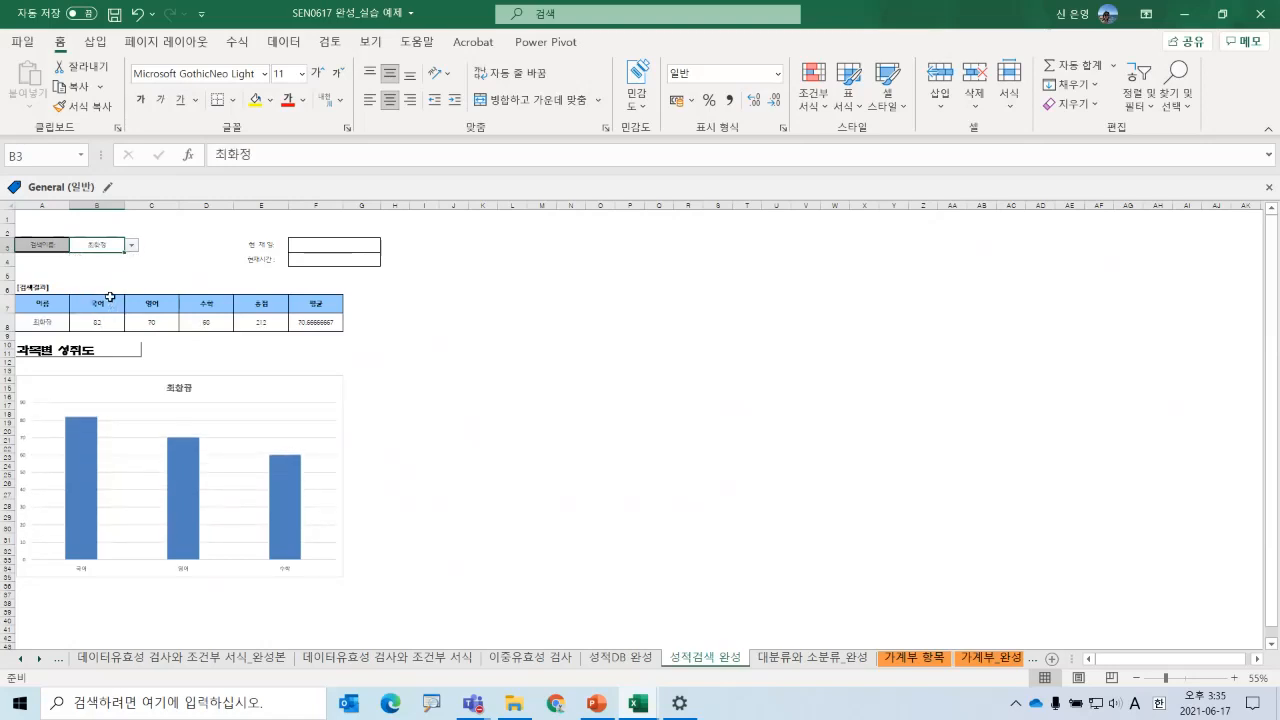
{"action": "scroll", "coordinate": [97, 312], "scroll_direction": "up", "scroll_amount": 3}
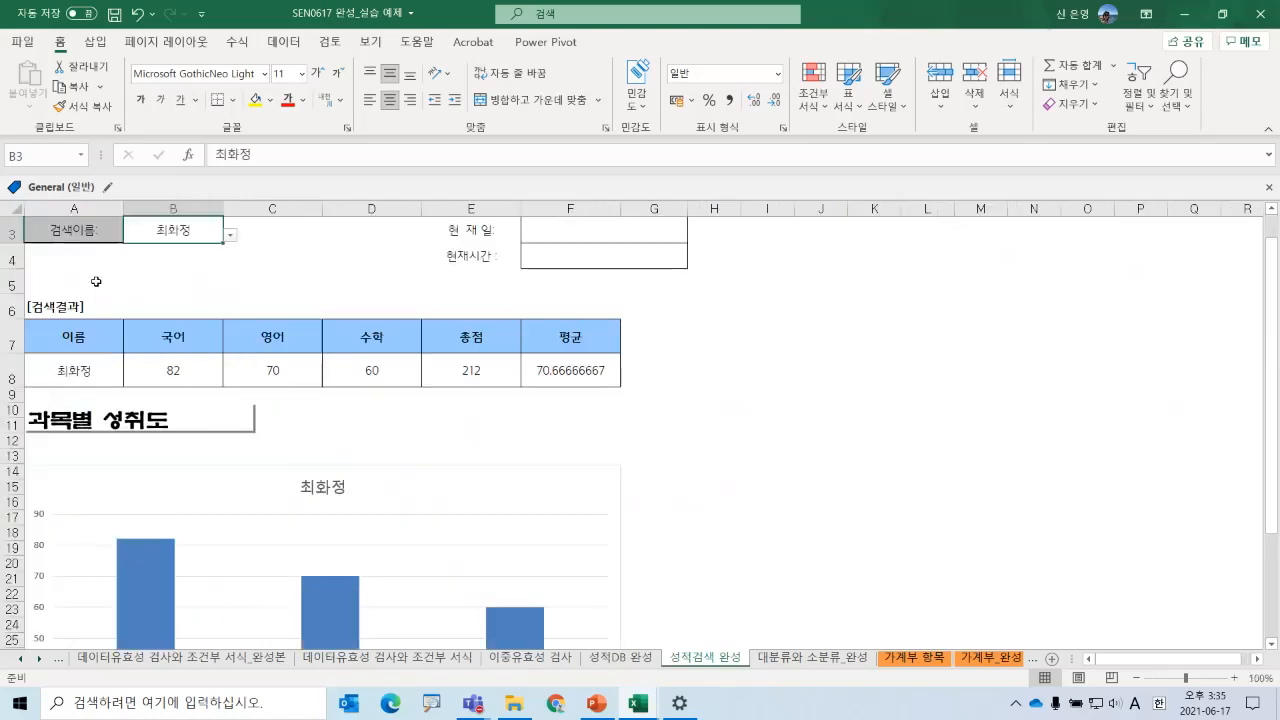
{"action": "left_click", "coordinate": [229, 235]}
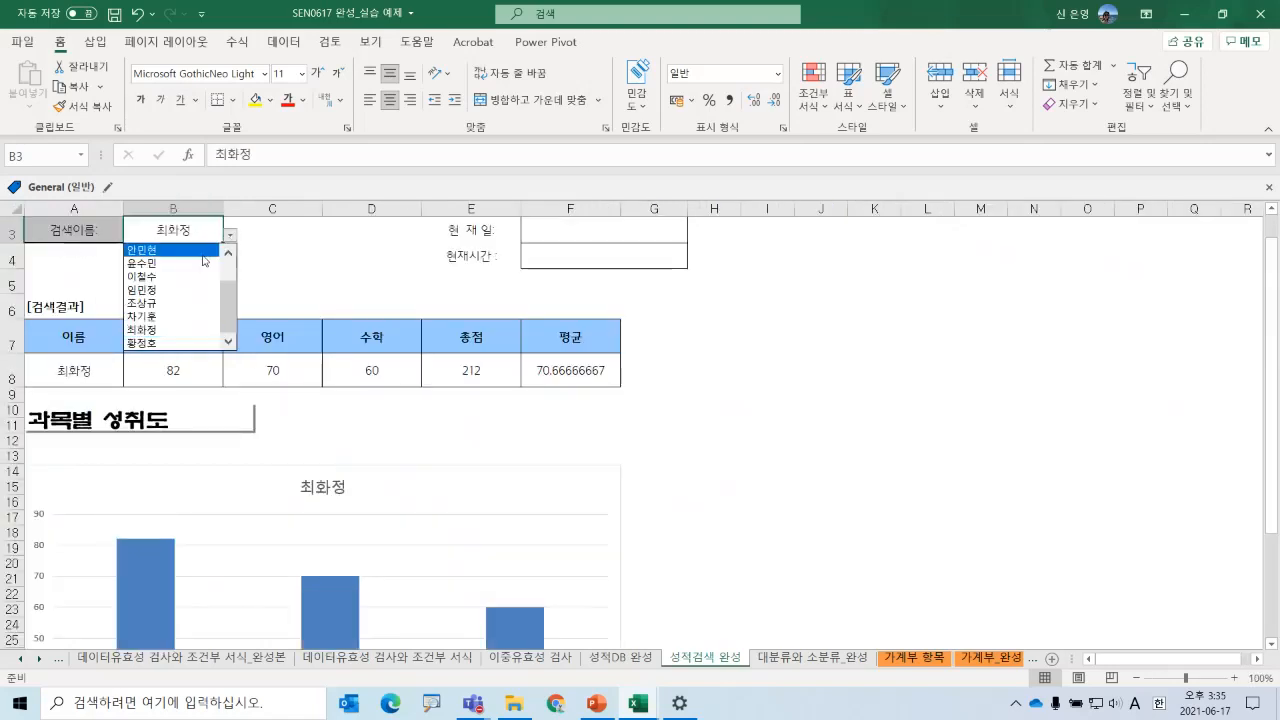
{"action": "left_click", "coordinate": [204, 264]}
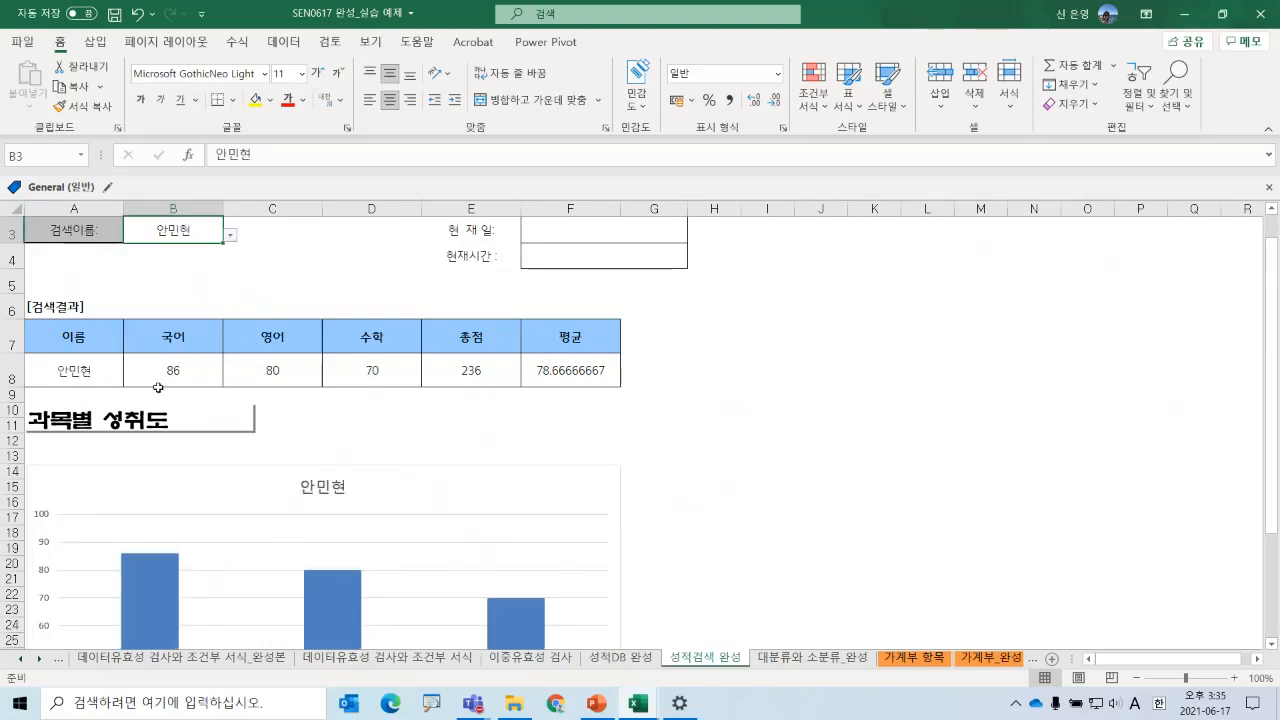
{"action": "left_click_drag", "start_coordinate": [155, 372], "coordinate": [372, 364]}
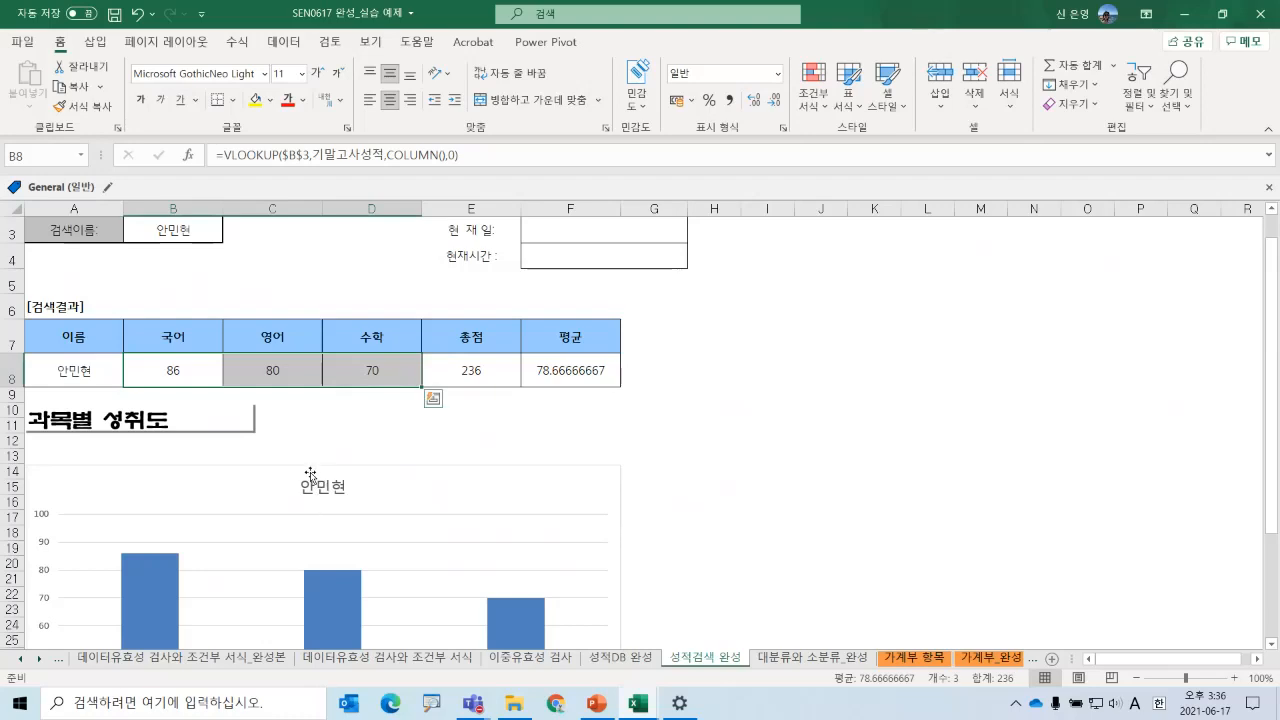
- Choose the first student in the B3 name list and review the lookup results and chart
{"action": "left_click", "coordinate": [218, 237]}
{"action": "left_click", "coordinate": [230, 237]}
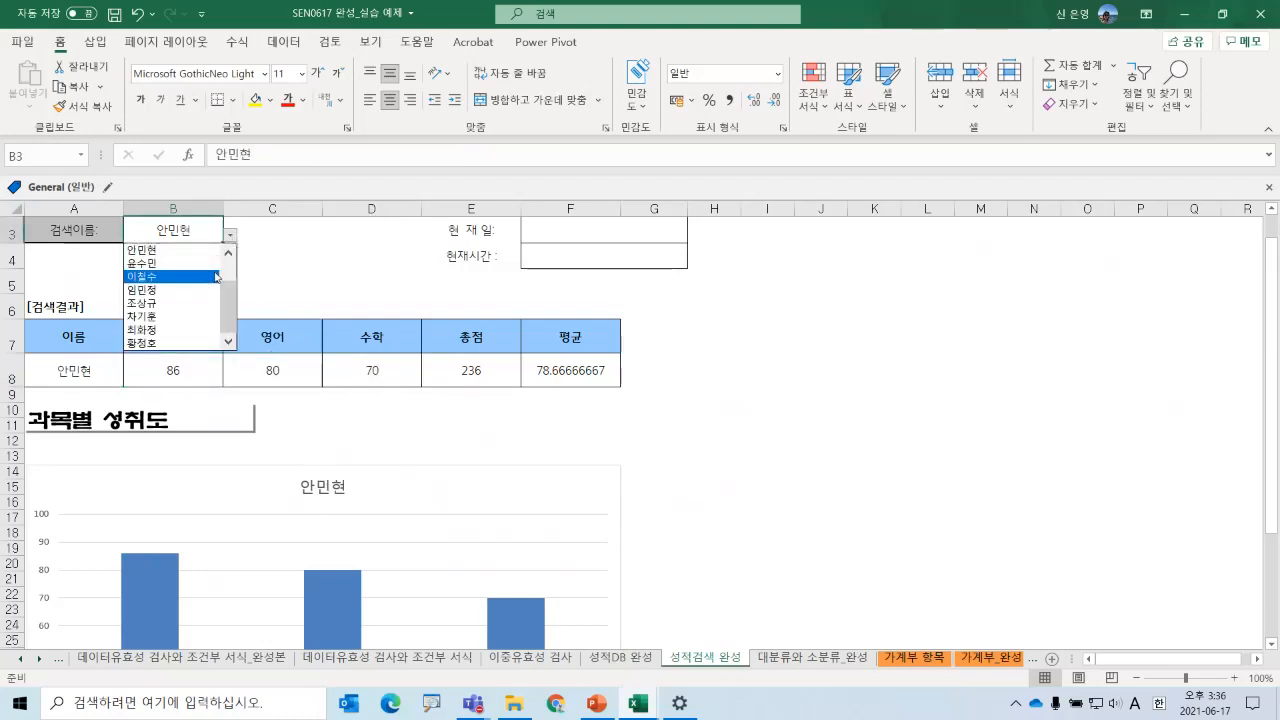
{"action": "scroll", "coordinate": [225, 308], "scroll_direction": "up", "scroll_amount": 3}
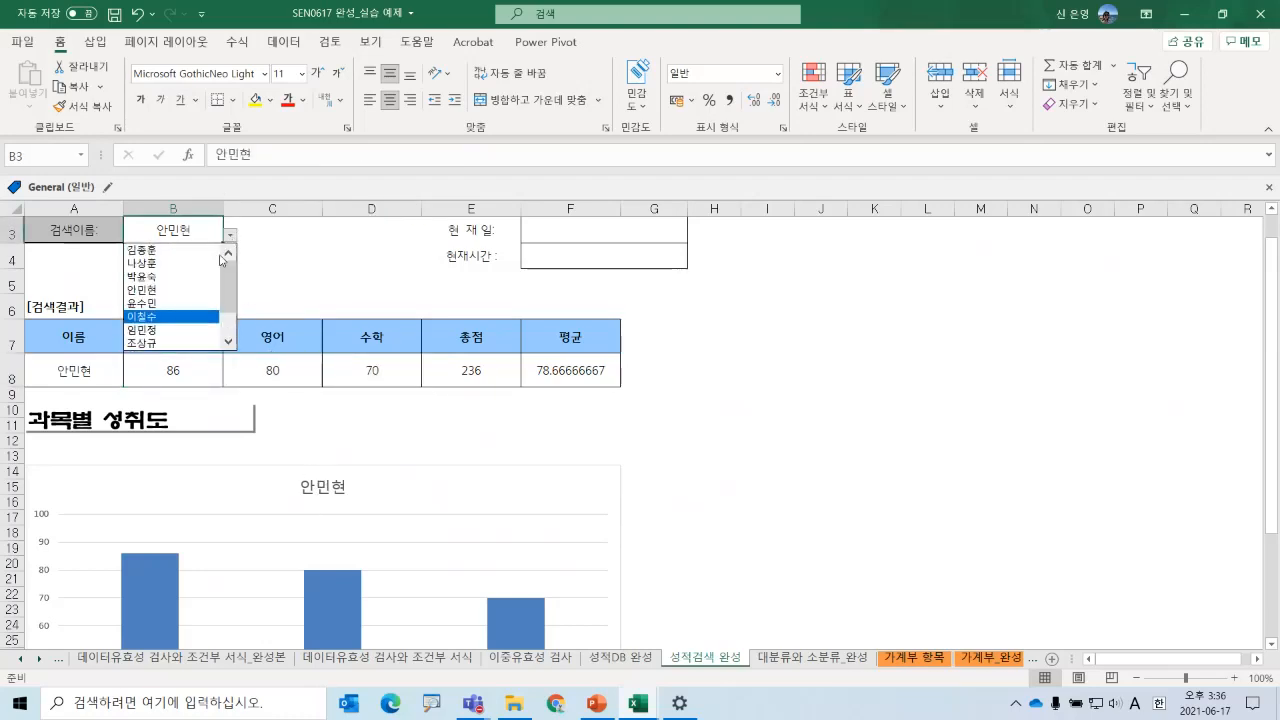
{"action": "left_click", "coordinate": [170, 256]}
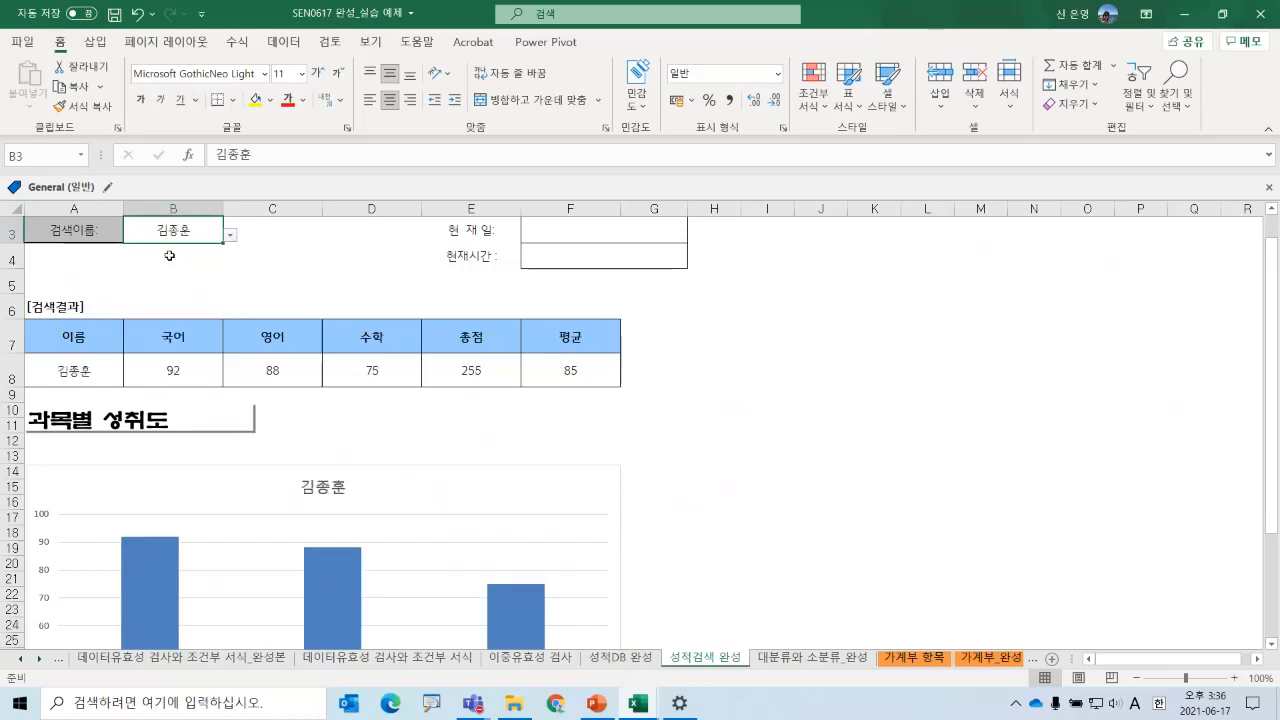
{"action": "left_click", "coordinate": [945, 437]}
- Switch back to the SEN0617 실습예제 practice workbook
{"action": "mouse_move", "coordinate": [638, 703]}
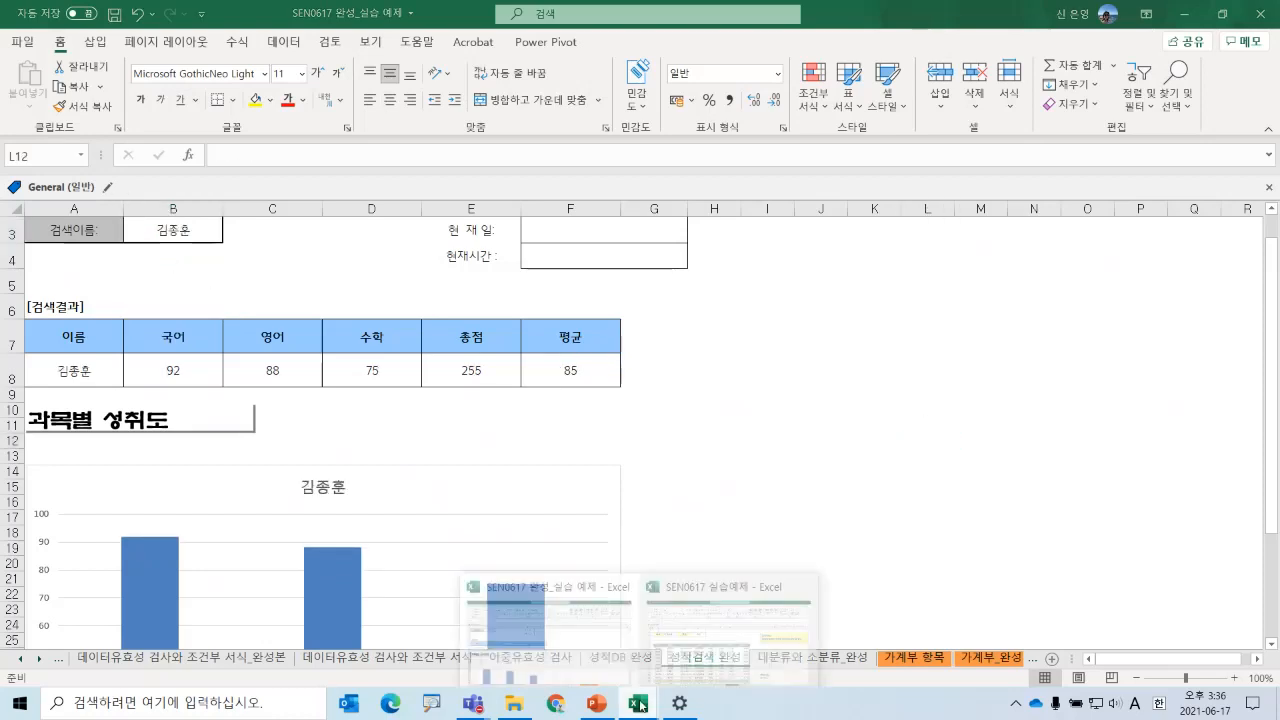
{"action": "left_click", "coordinate": [570, 651]}
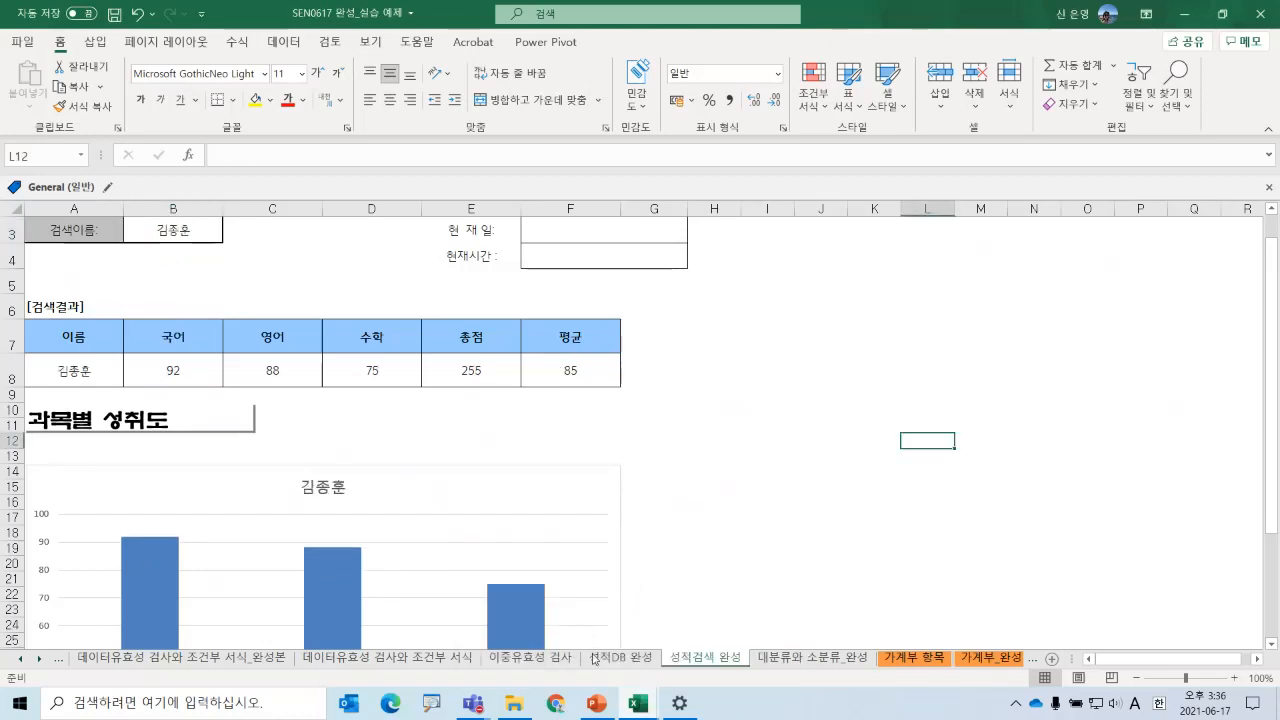
{"action": "left_click", "coordinate": [638, 706]}
{"action": "left_click", "coordinate": [728, 625]}
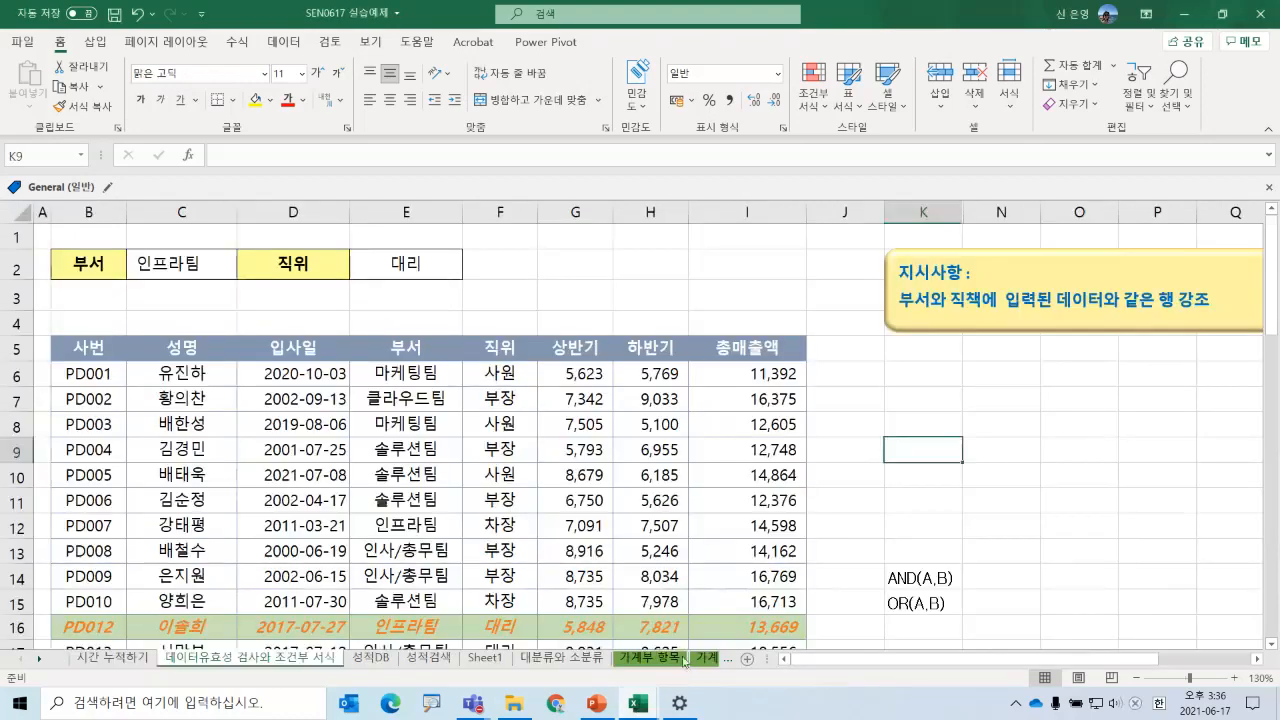
- On the 성적DB sheet, sum each student's 국어, 영어 and 수학 scores into the 총점 cells E4:E14
{"action": "left_click", "coordinate": [370, 658]}
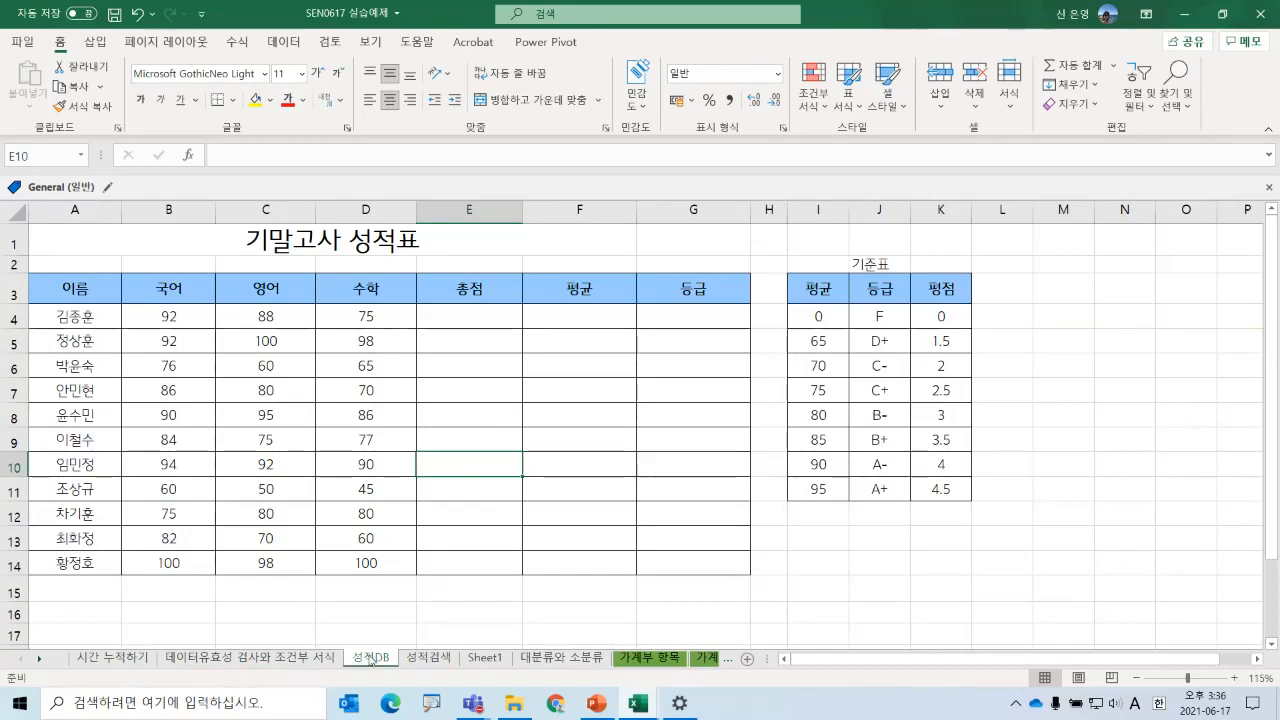
{"action": "left_click_drag", "start_coordinate": [165, 314], "coordinate": [461, 557]}
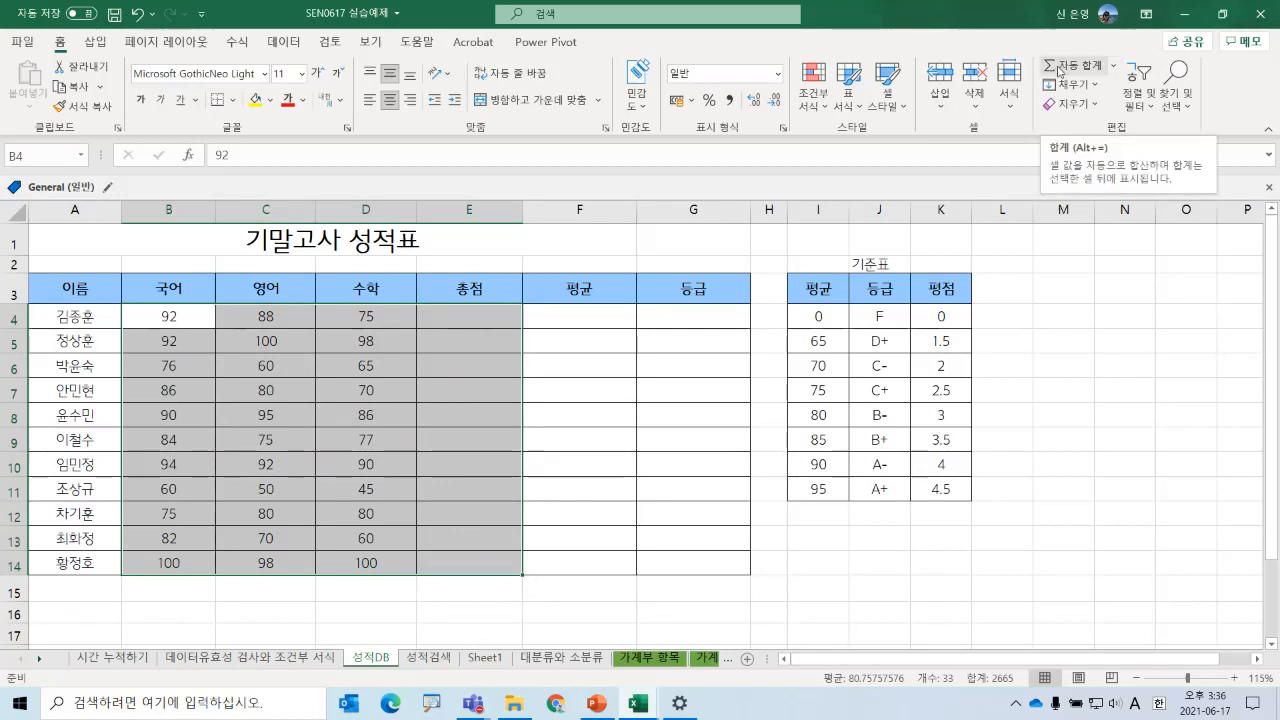
{"action": "left_click", "coordinate": [1058, 71]}
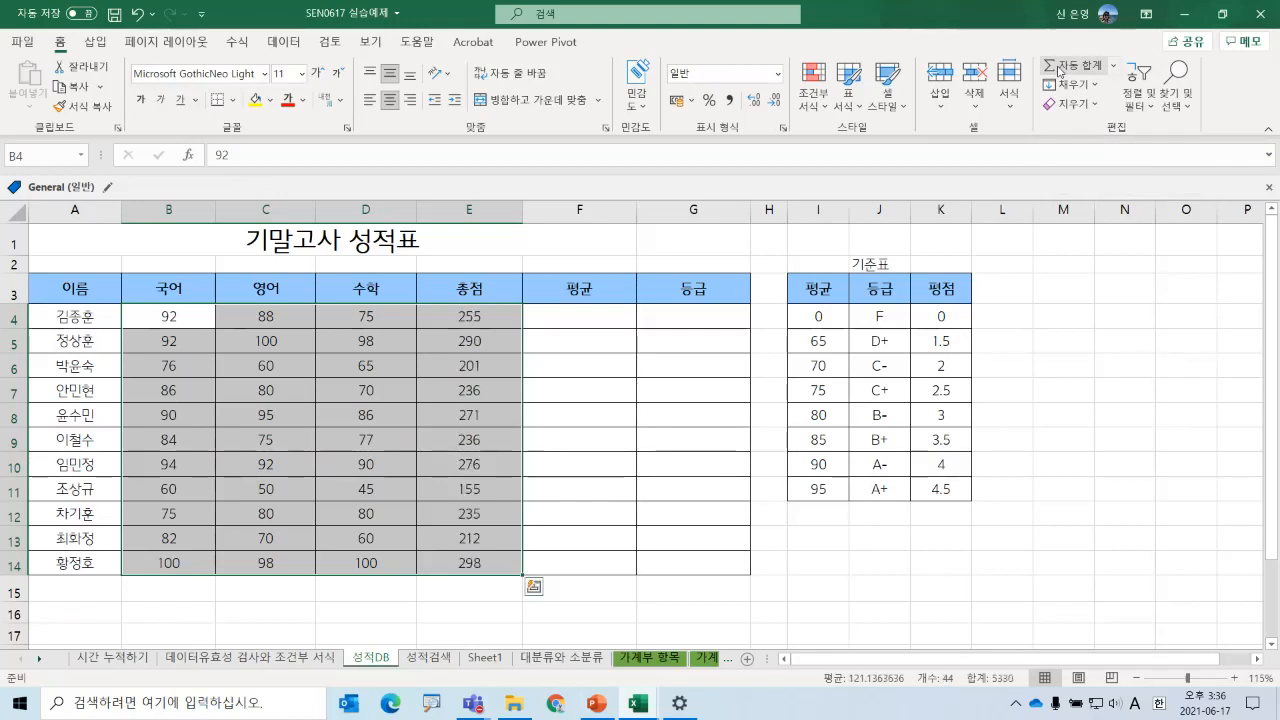
- Calculate the 평균 in F4 with =AVERAGE(B4:D4) and fill the formula down to F14
{"action": "left_click", "coordinate": [570, 320]}
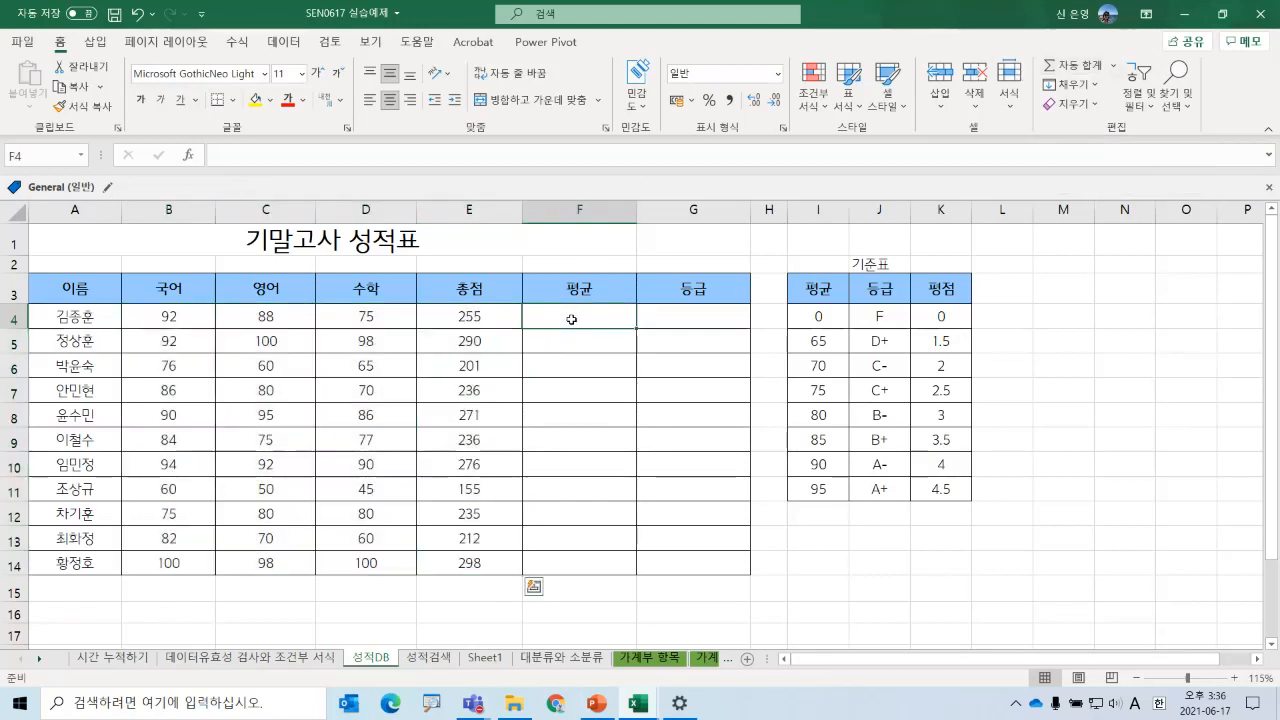
{"action": "left_click", "coordinate": [1114, 68]}
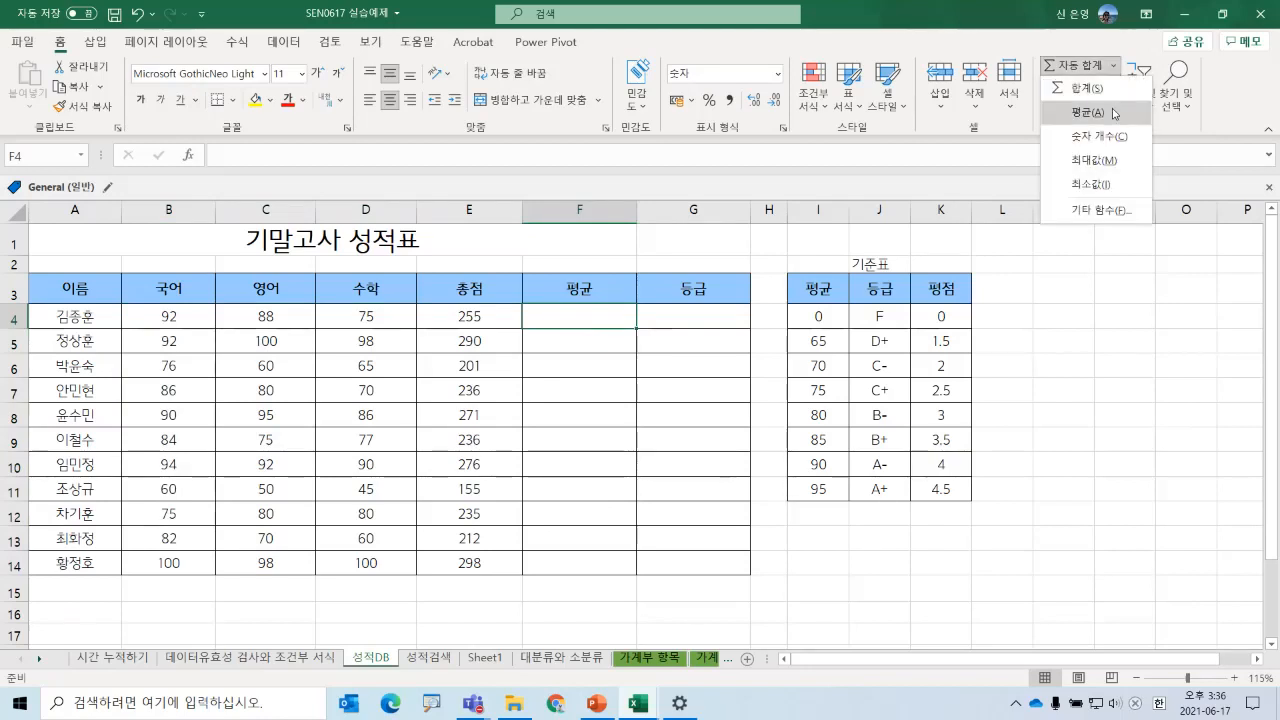
{"action": "left_click", "coordinate": [1114, 113]}
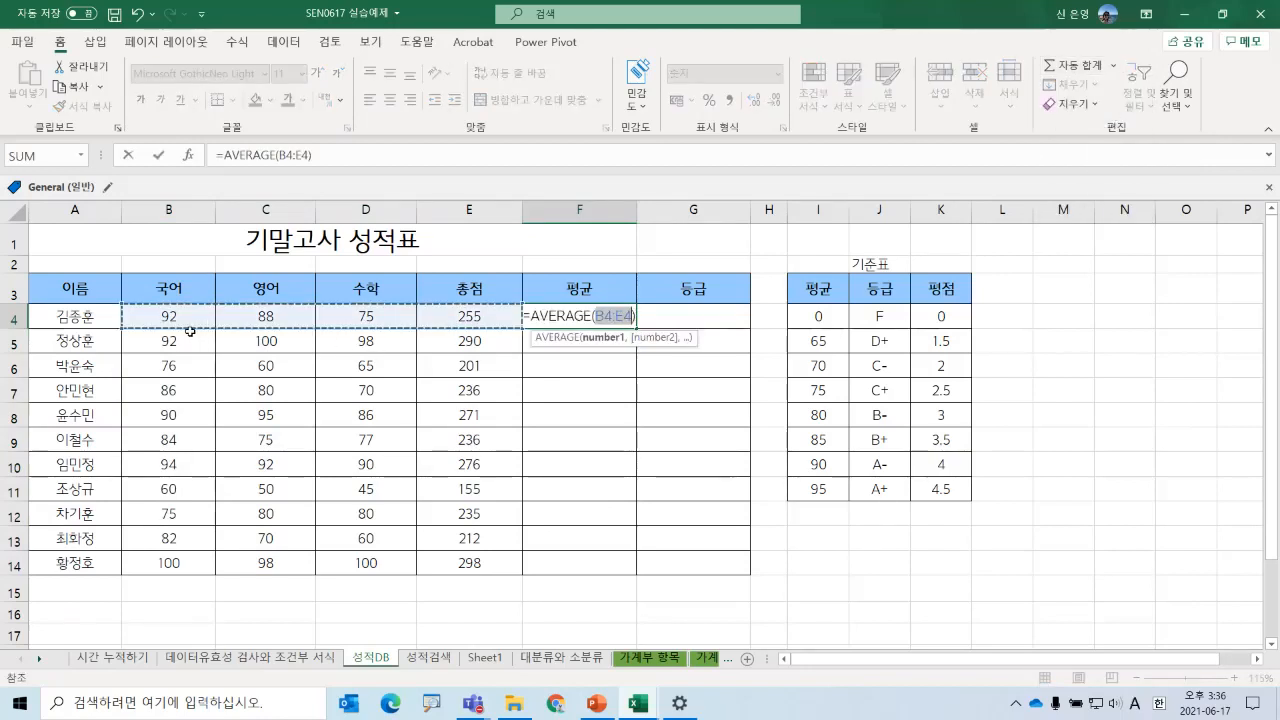
{"action": "left_click_drag", "start_coordinate": [172, 316], "coordinate": [370, 316]}
{"action": "key", "text": "Return"}
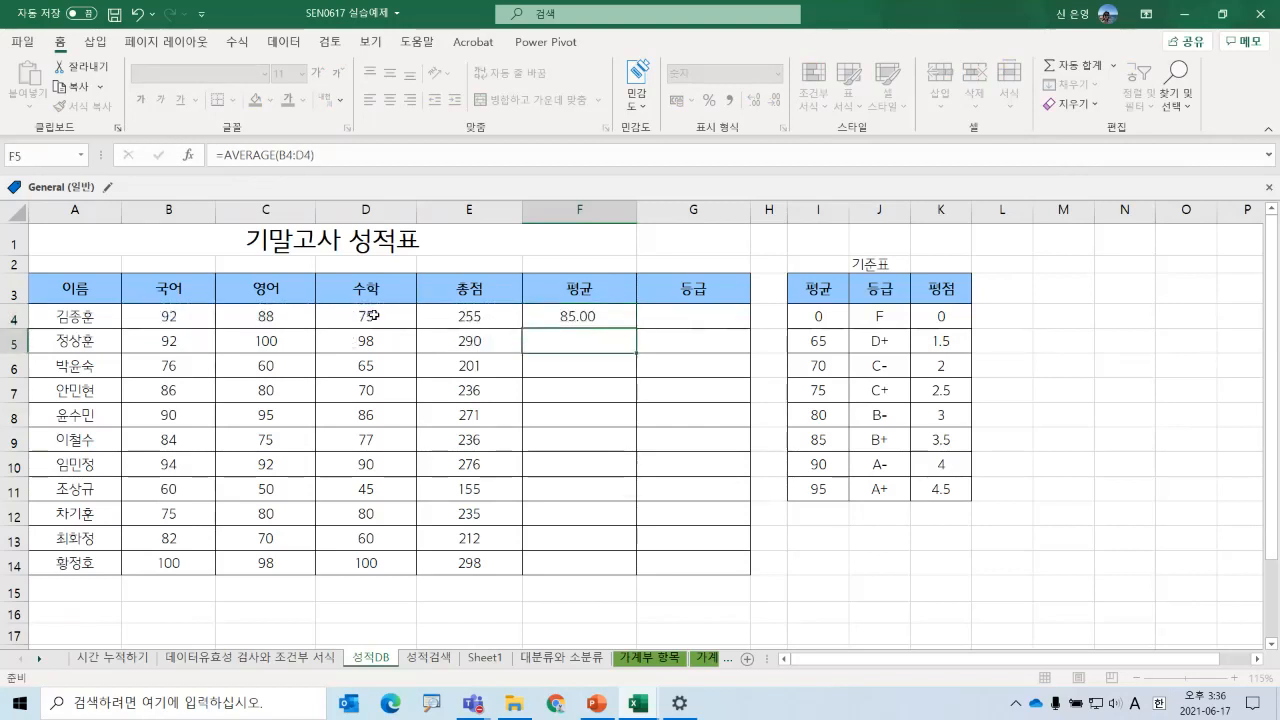
{"action": "left_click", "coordinate": [542, 315]}
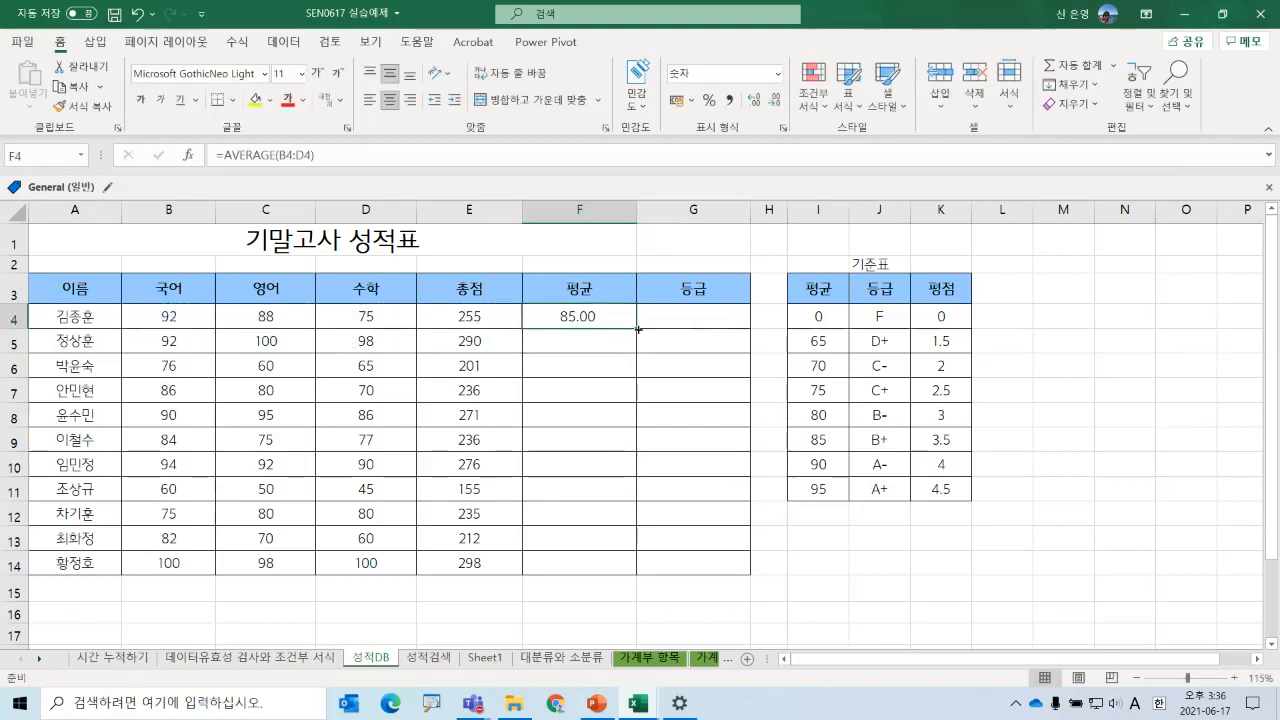
{"action": "double_click", "coordinate": [636, 328]}
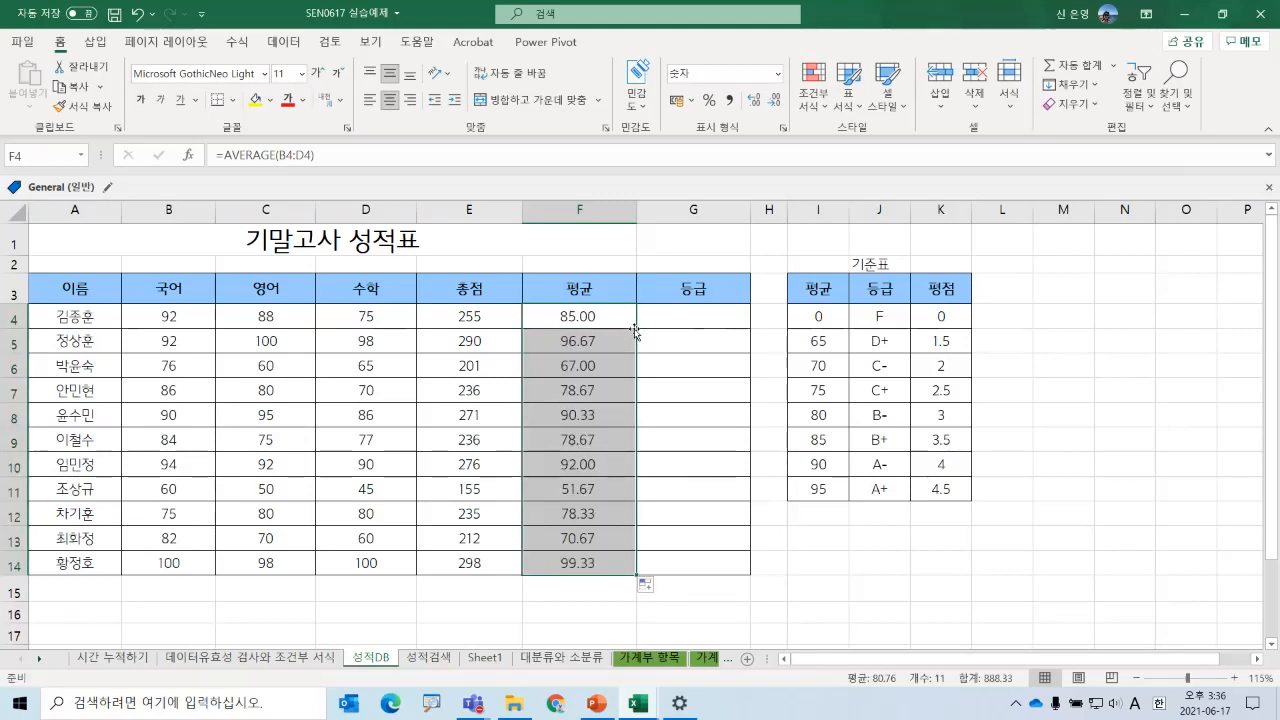
{"action": "left_click", "coordinate": [614, 398]}
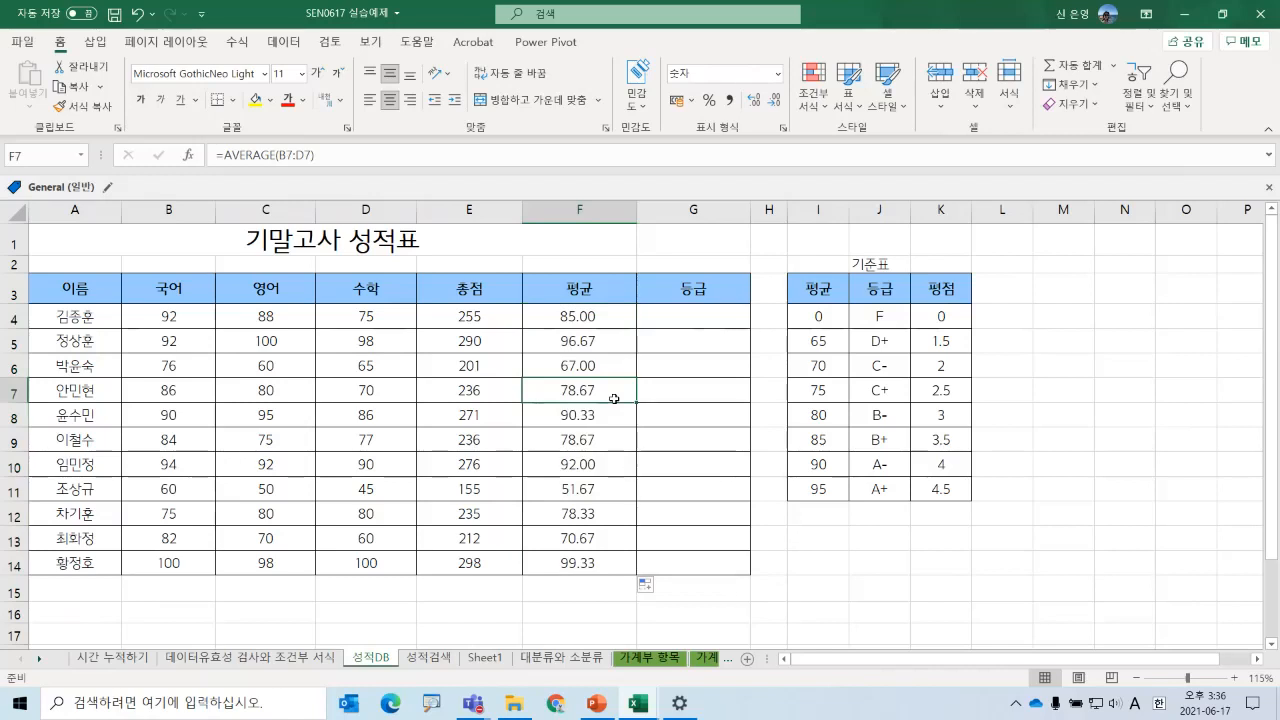
- Compare the averages in F4:F14 with the 기준표 grade criteria table in I3:K11
{"action": "left_click", "coordinate": [674, 328]}
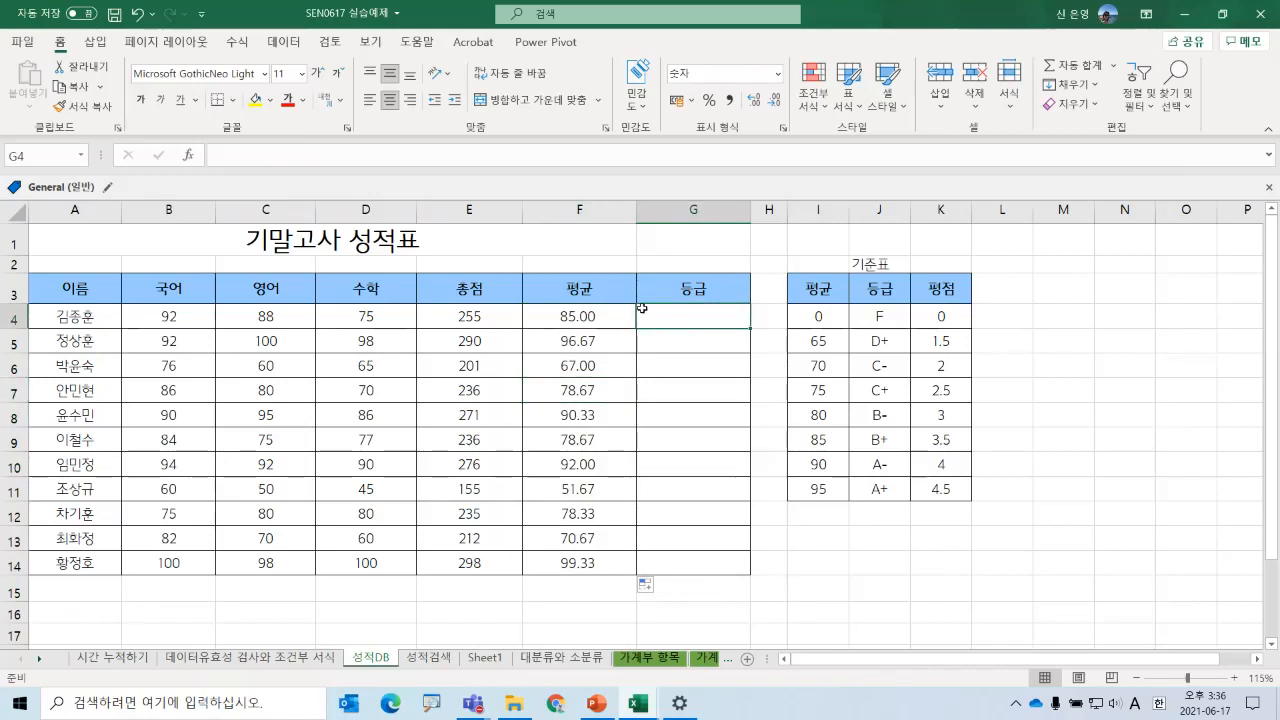
{"action": "left_click_drag", "start_coordinate": [597, 319], "coordinate": [600, 568]}
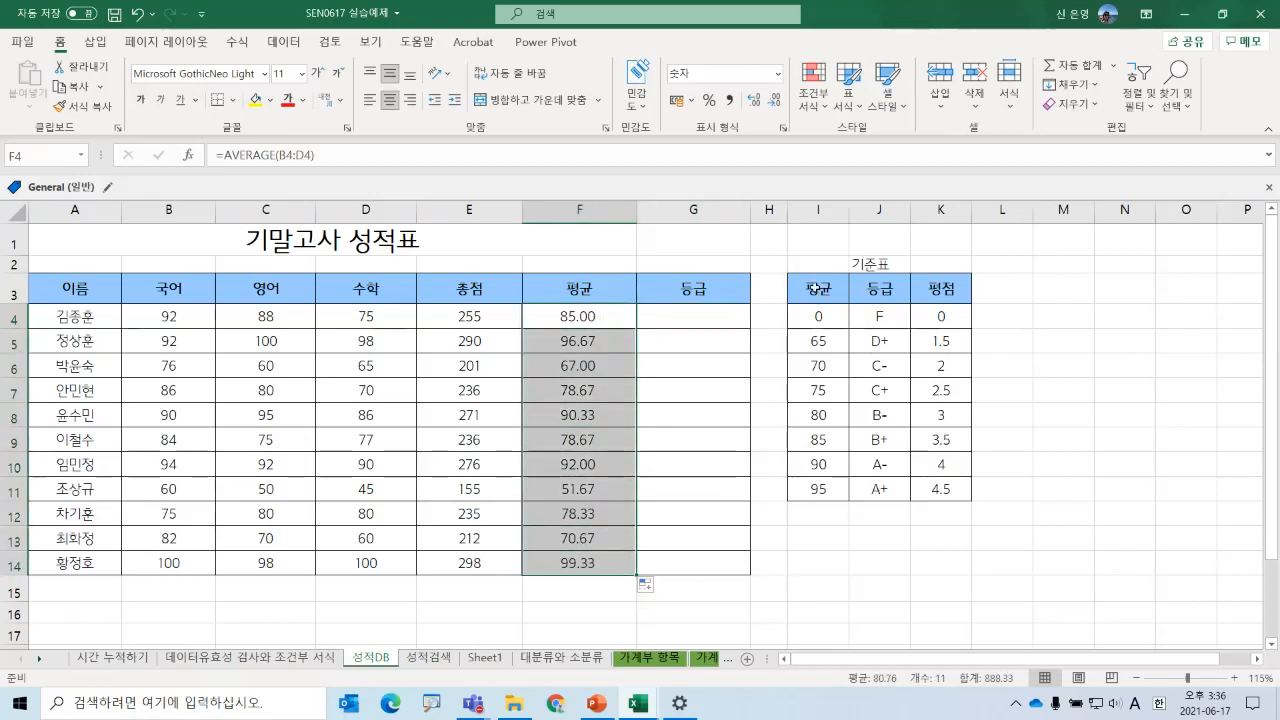
{"action": "left_click_drag", "start_coordinate": [816, 288], "coordinate": [933, 488]}
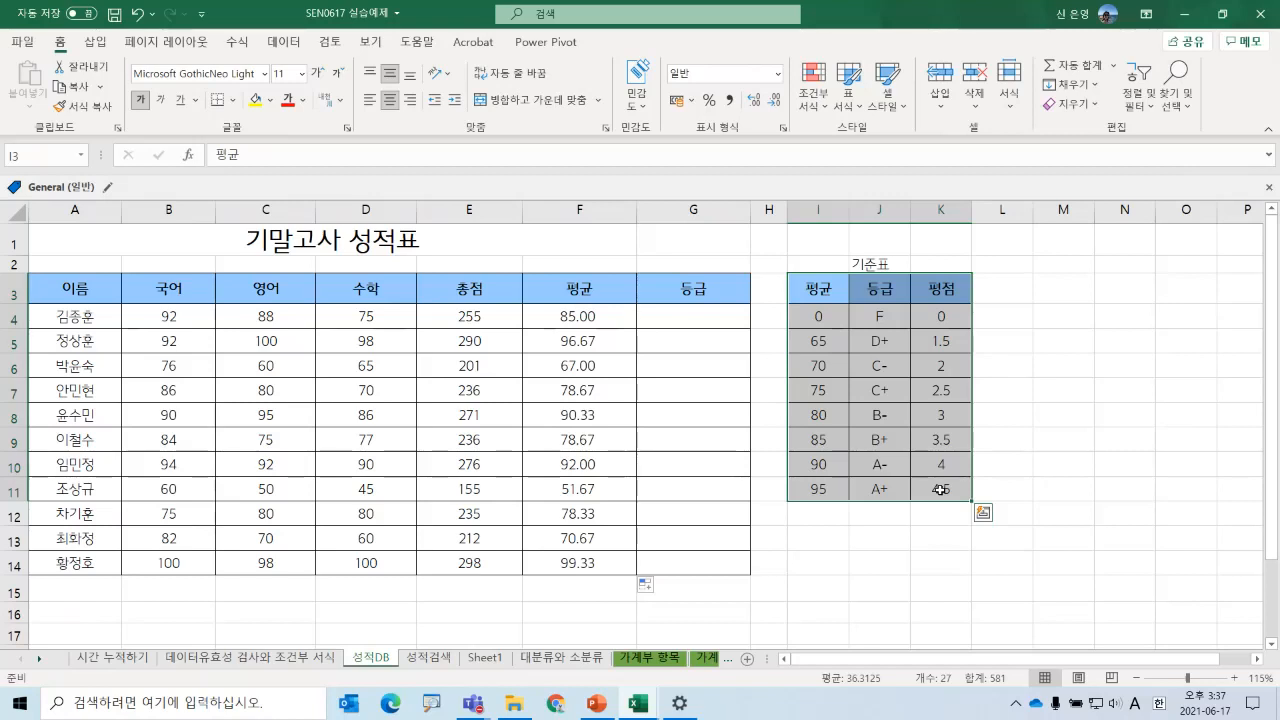
- Start a VLOOKUP formula in the first 등급 cell, G4, with its function arguments dialog open clear of row 4
{"action": "left_click", "coordinate": [665, 318]}
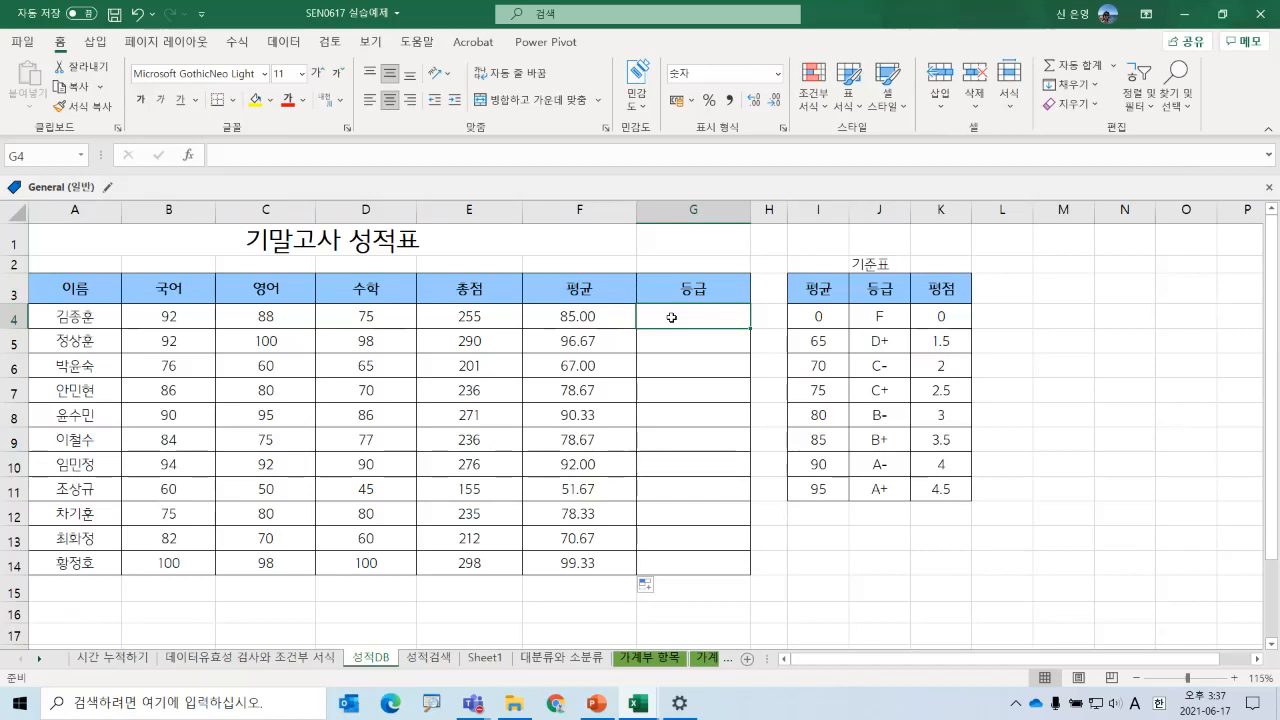
{"action": "type", "text": "=cl"}
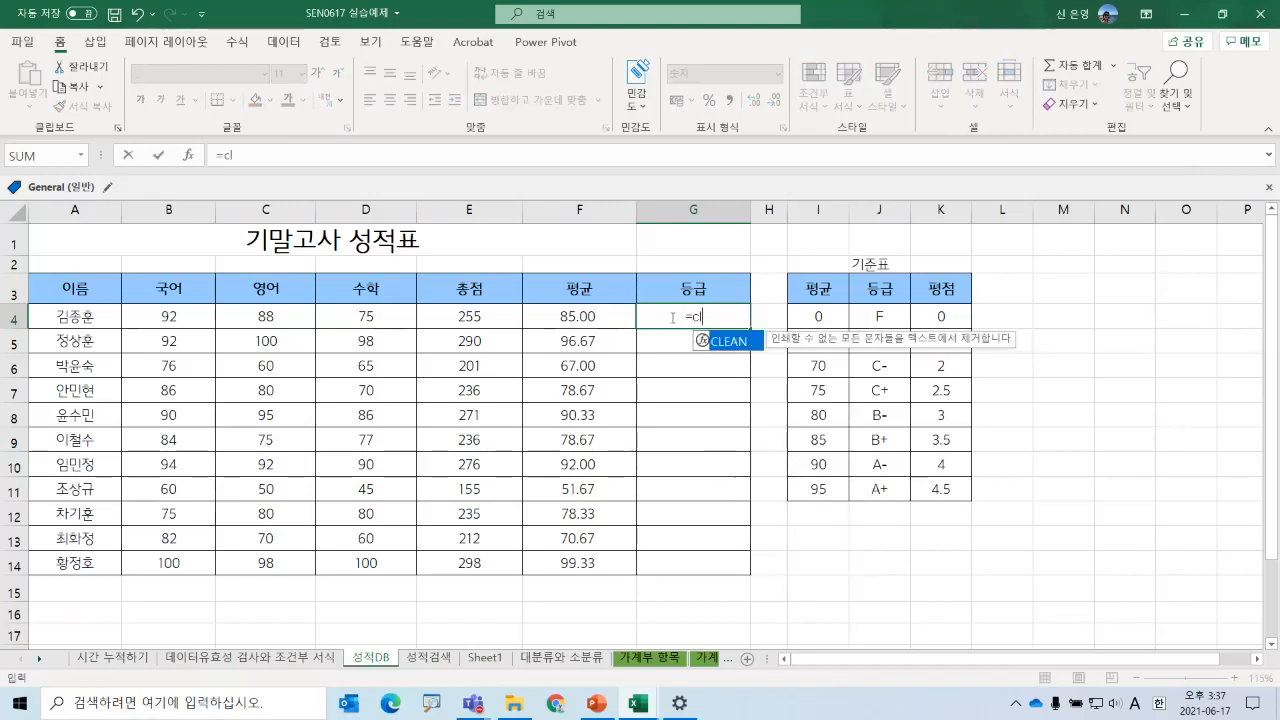
{"action": "key", "text": "BackSpace"}
{"action": "key", "text": "BackSpace"}
{"action": "key", "text": "Hangul"}
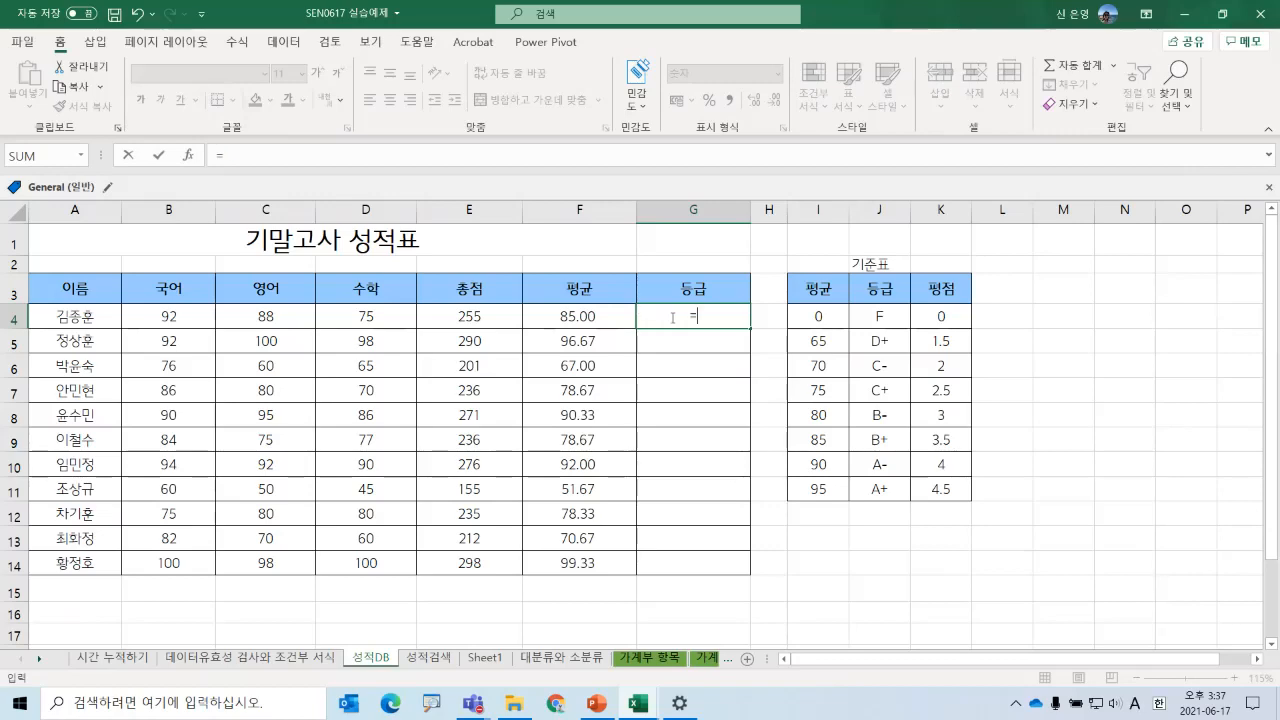
{"action": "type", "text": "vl"}
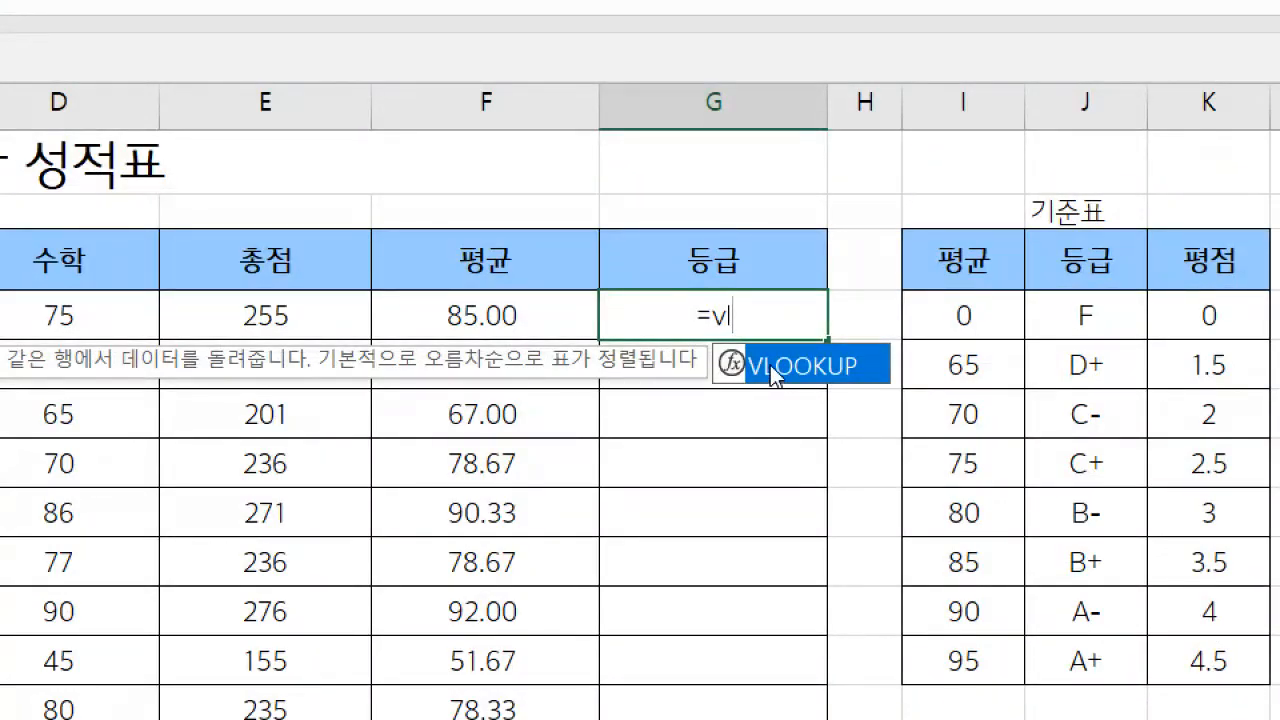
{"action": "double_click", "coordinate": [772, 366]}
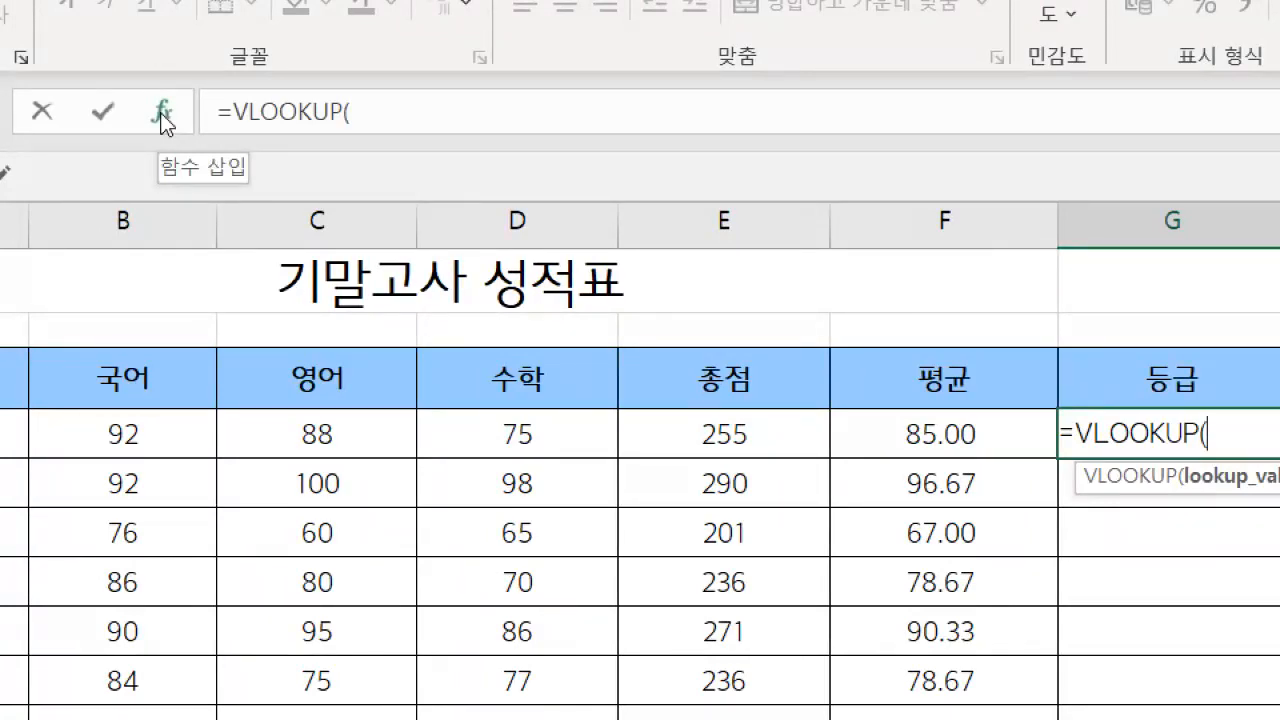
{"action": "left_click", "coordinate": [163, 118]}
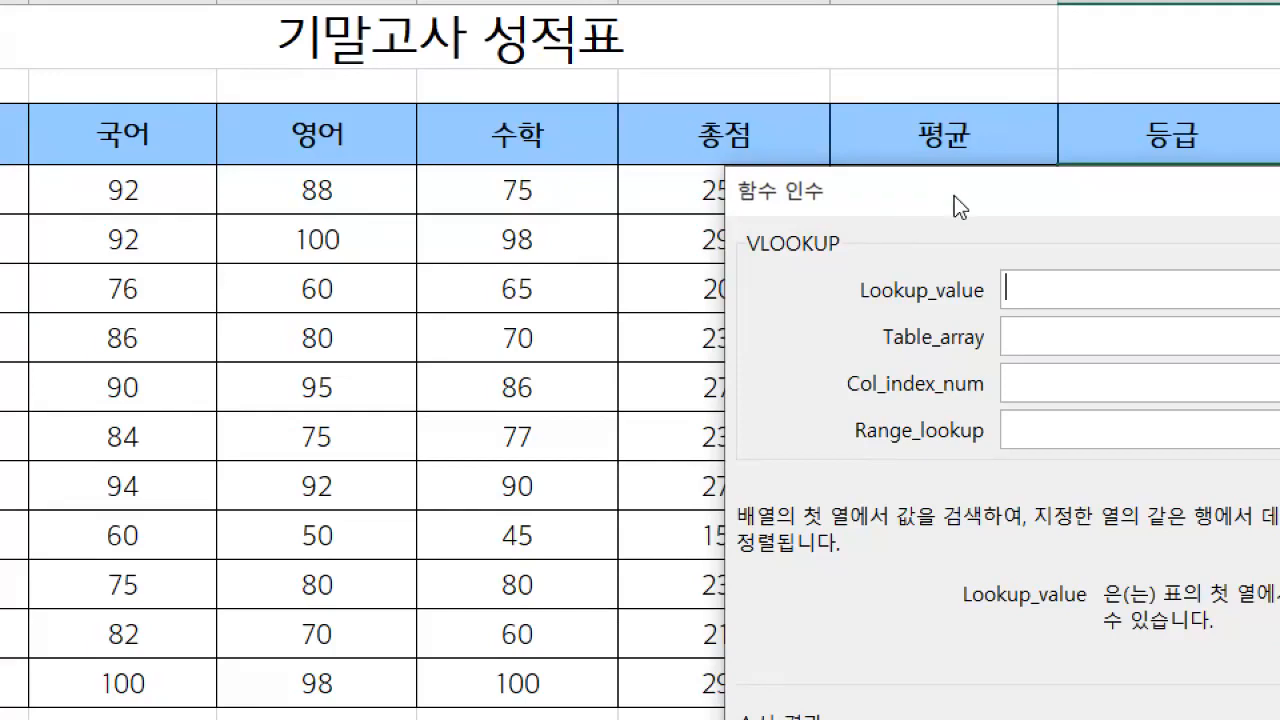
{"action": "left_click_drag", "start_coordinate": [955, 197], "coordinate": [896, 306]}
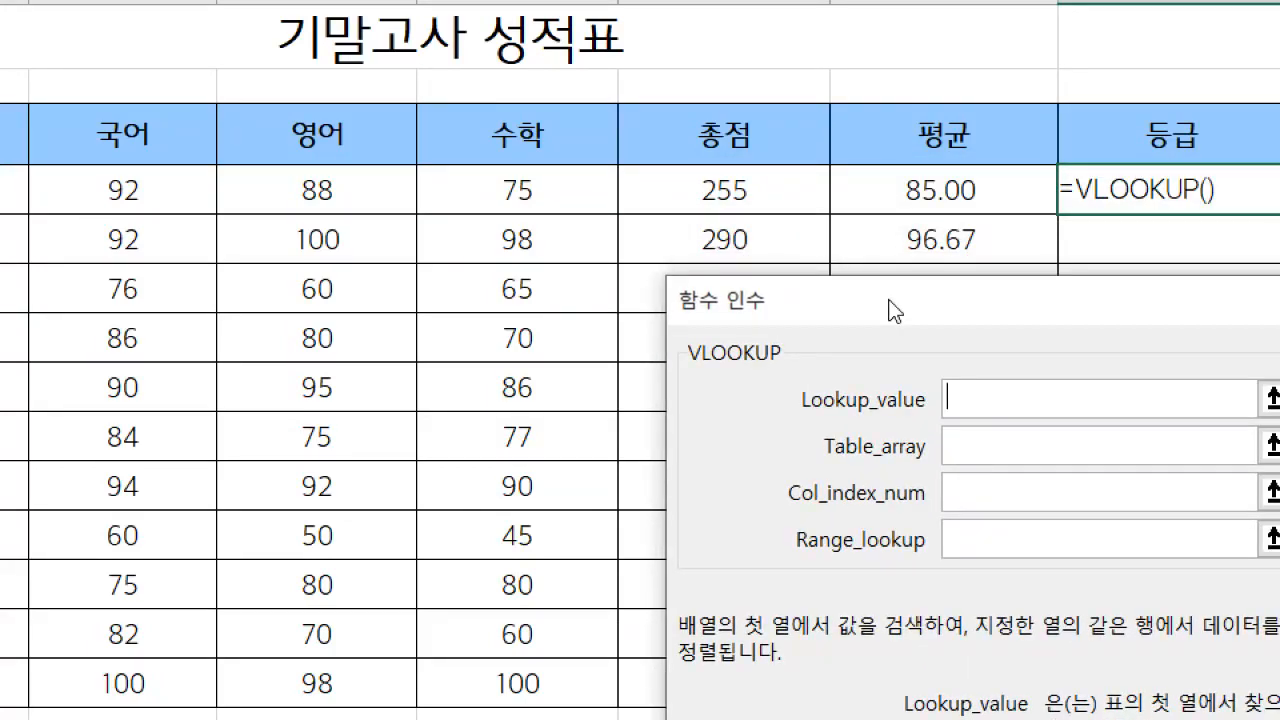
{"action": "left_click", "coordinate": [930, 195]}
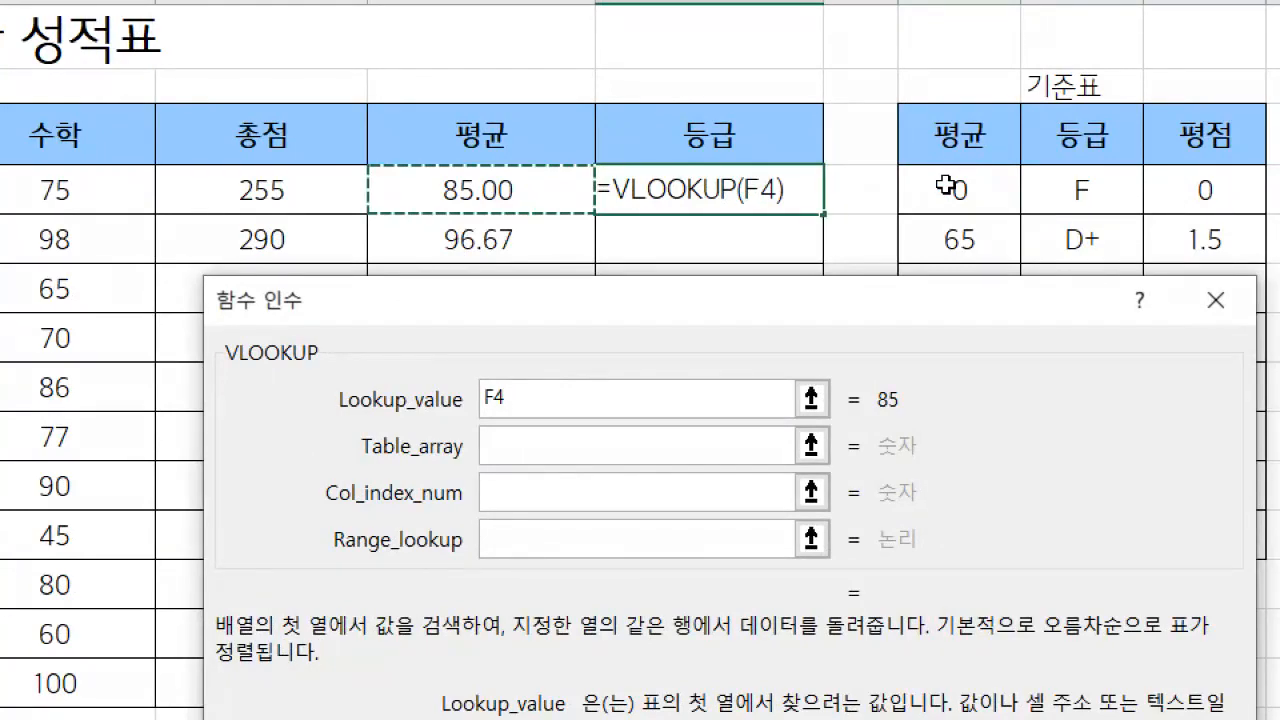
{"action": "left_click_drag", "start_coordinate": [945, 185], "coordinate": [1239, 203]}
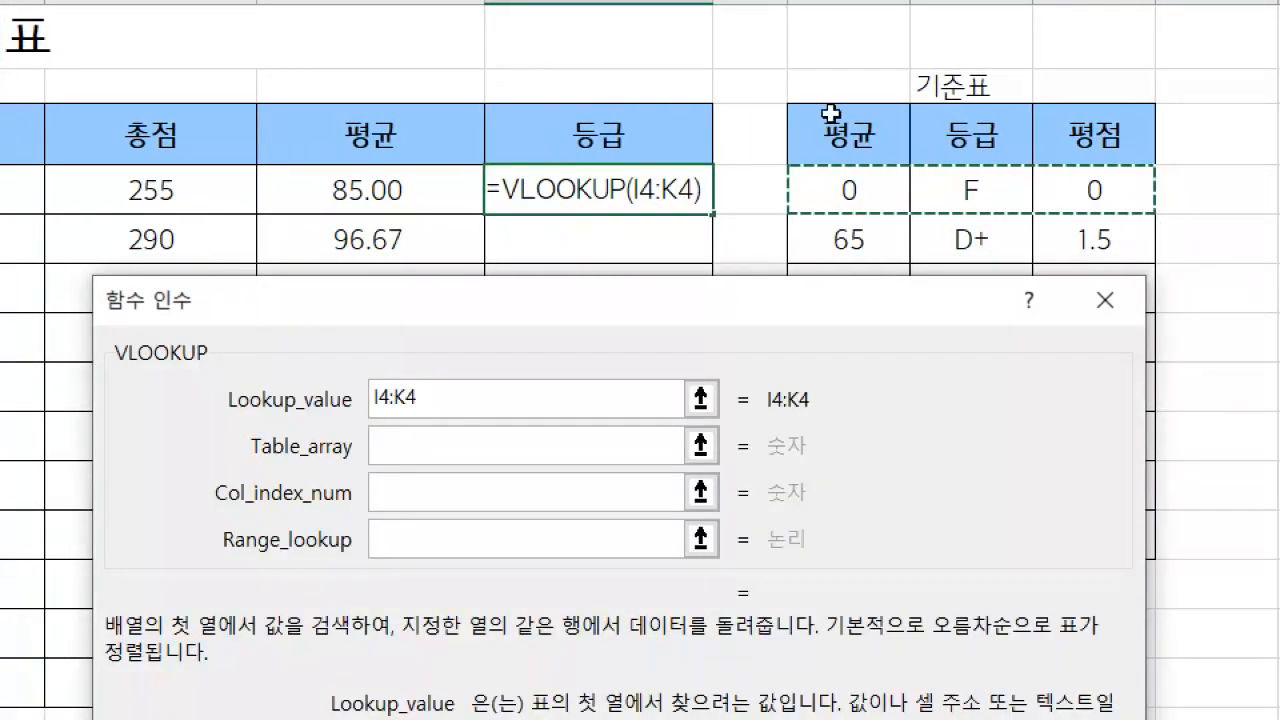
{"action": "left_click", "coordinate": [949, 133]}
{"action": "left_click_drag", "start_coordinate": [838, 133], "coordinate": [1063, 524]}
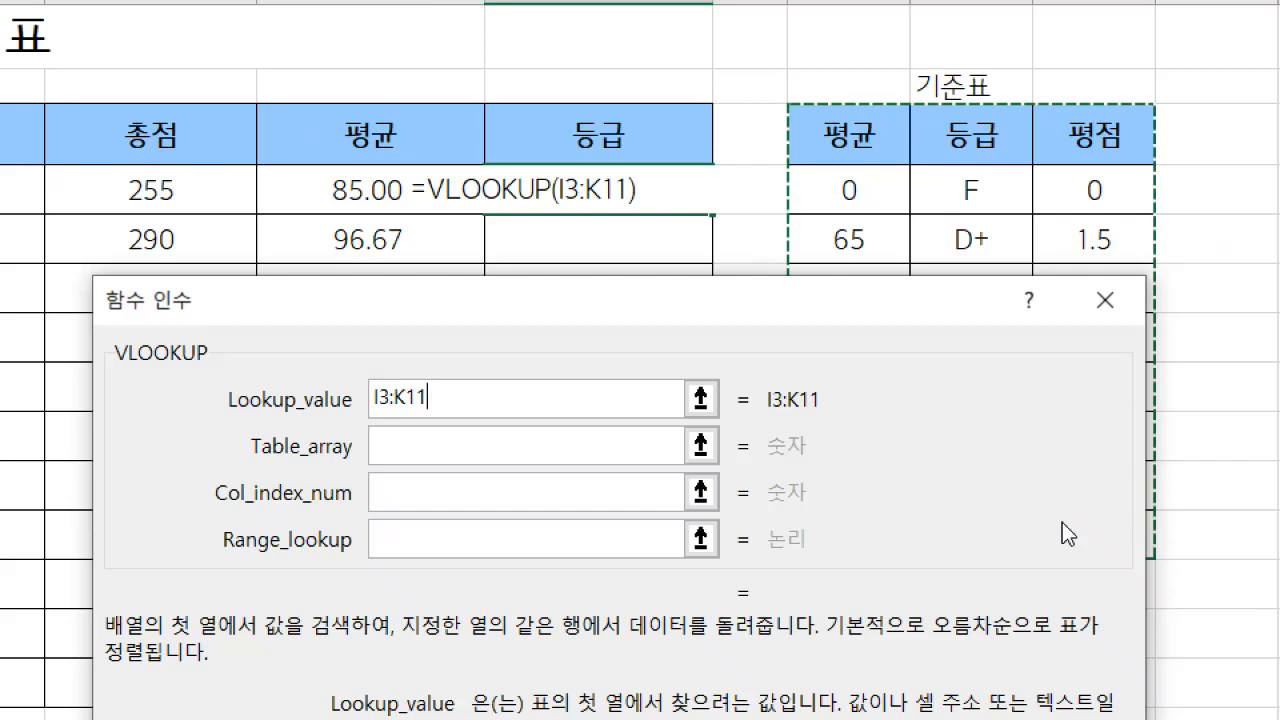
{"action": "key", "text": "F4"}
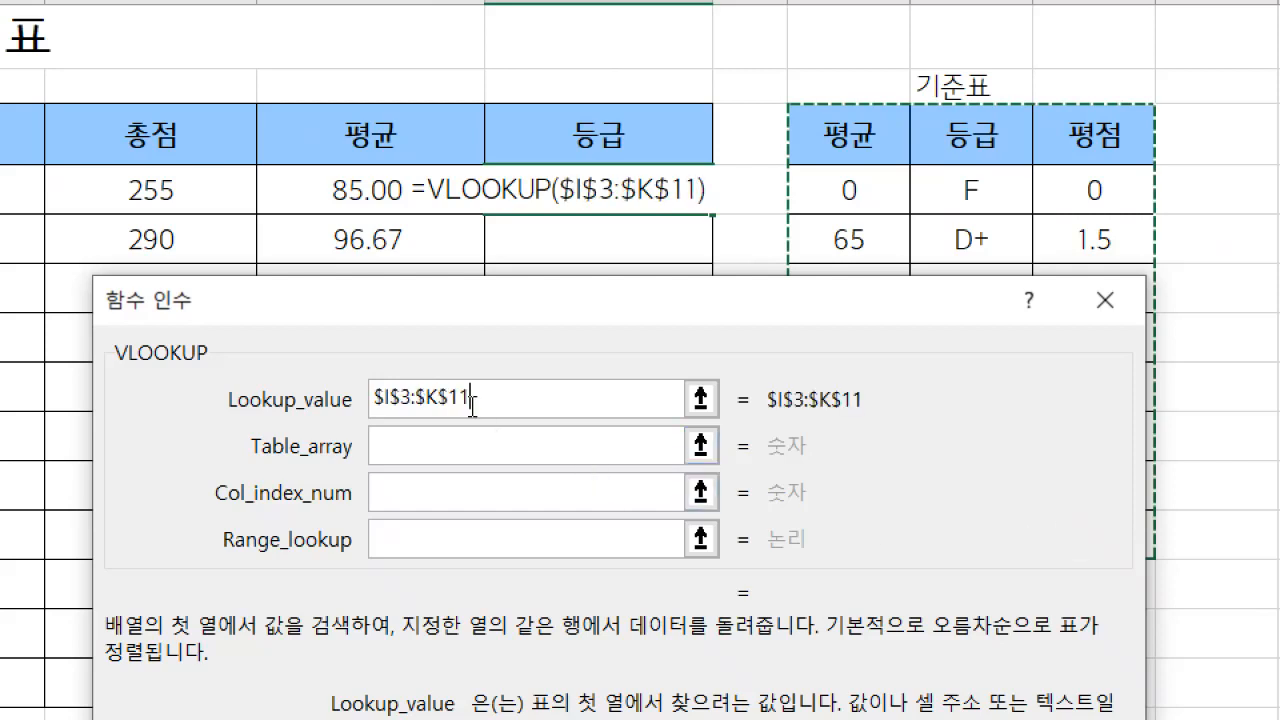
{"action": "left_click_drag", "start_coordinate": [482, 398], "coordinate": [372, 390]}
{"action": "key", "text": "Delete"}
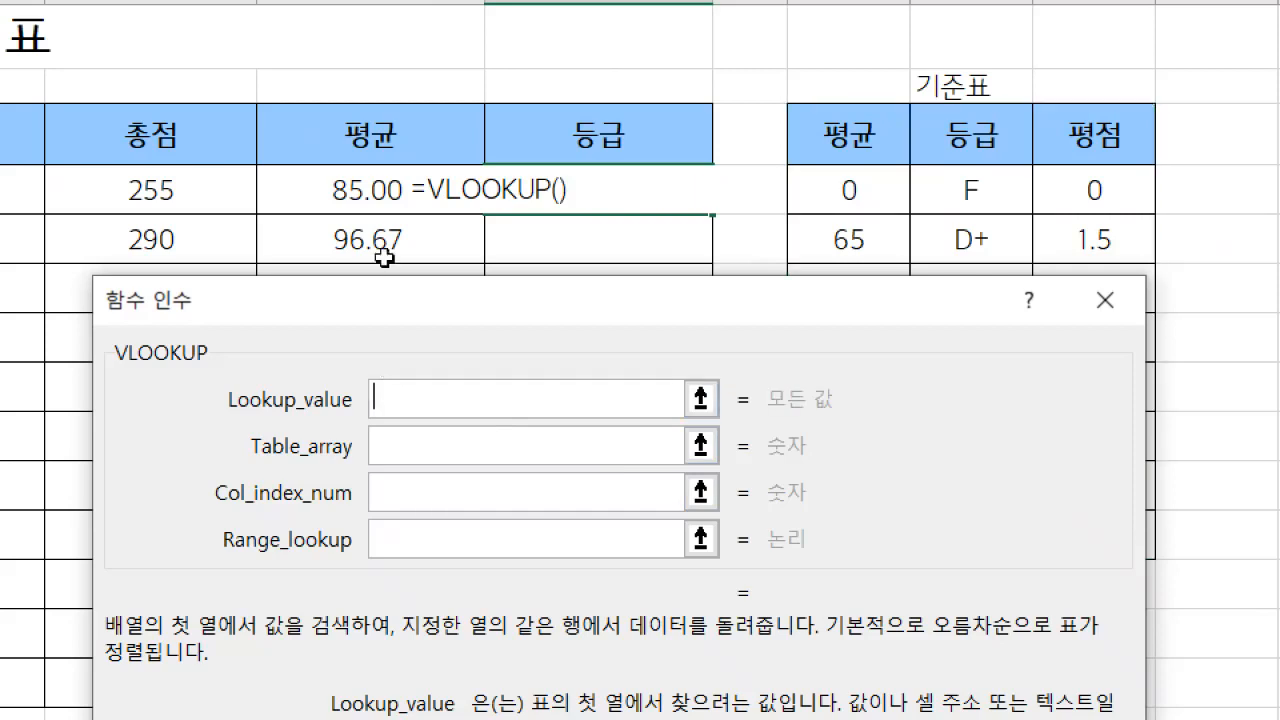
- Set the VLOOKUP's Lookup_value to F4, Table_array to the absolute range $I$3:$K$11 and Col_index_num to 2
{"action": "left_click", "coordinate": [297, 186]}
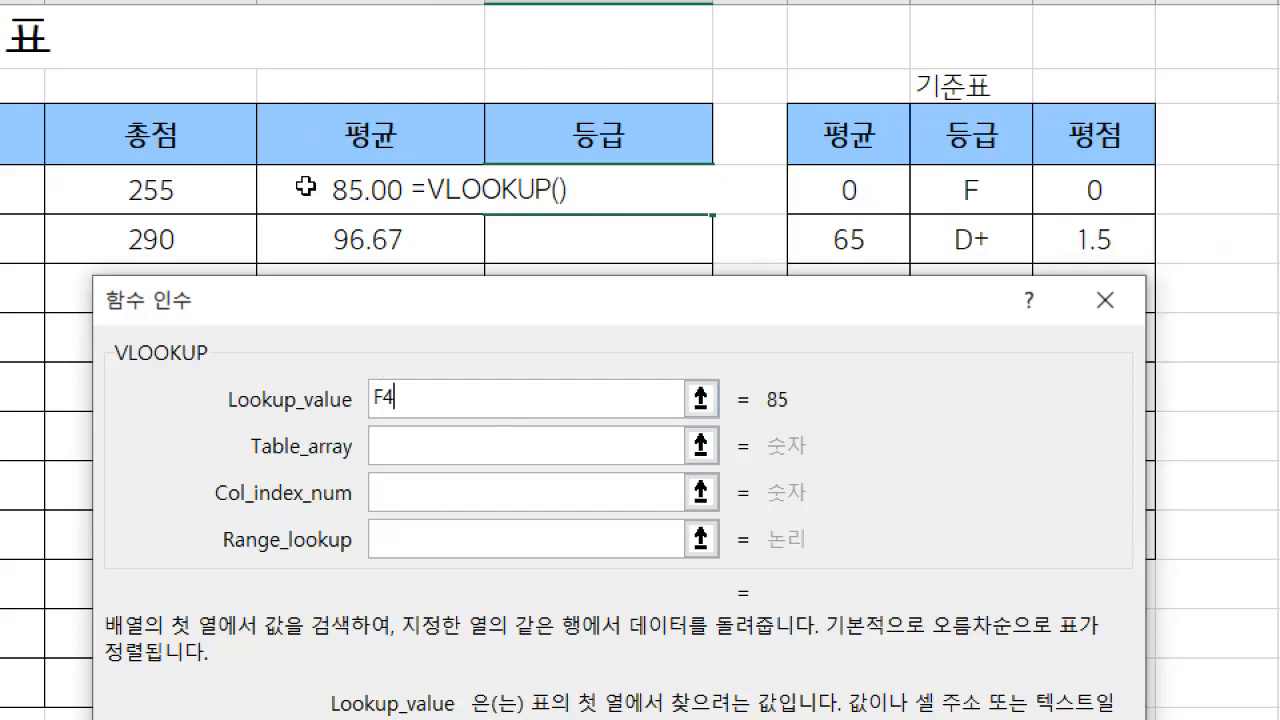
{"action": "left_click", "coordinate": [395, 445]}
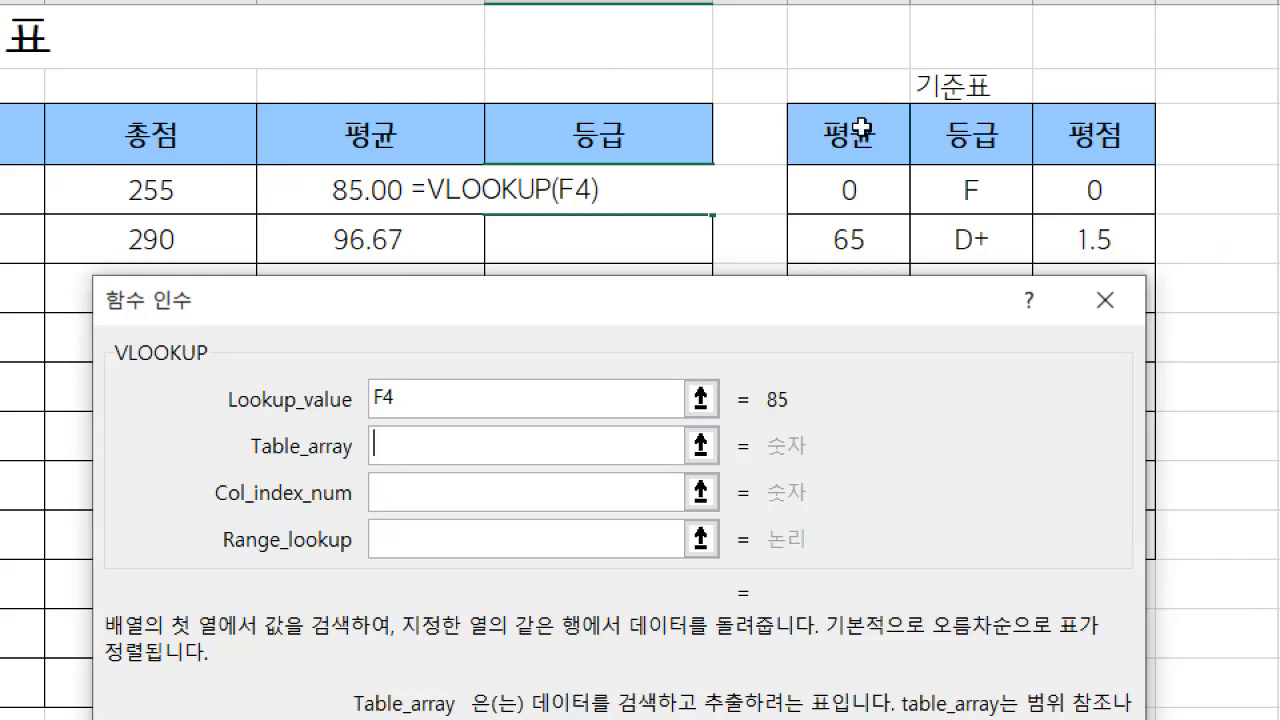
{"action": "left_click_drag", "start_coordinate": [852, 133], "coordinate": [1042, 534]}
{"action": "key", "text": "F4"}
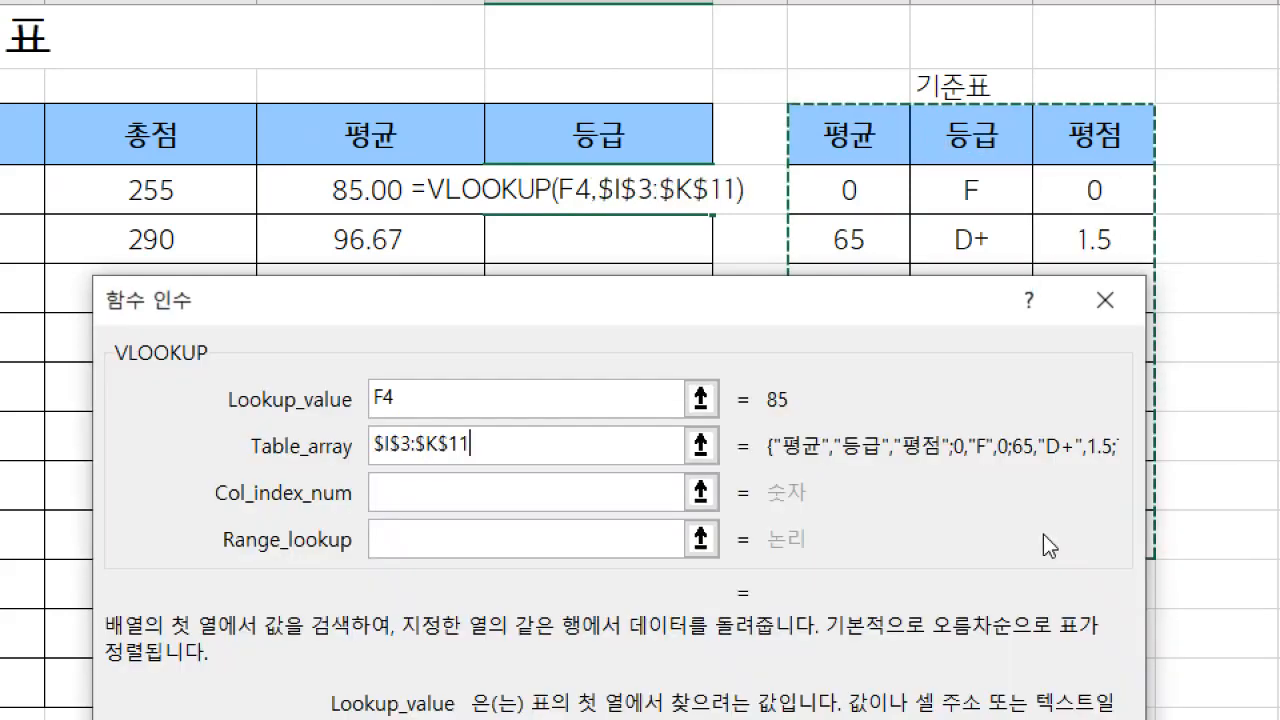
{"action": "left_click", "coordinate": [622, 497]}
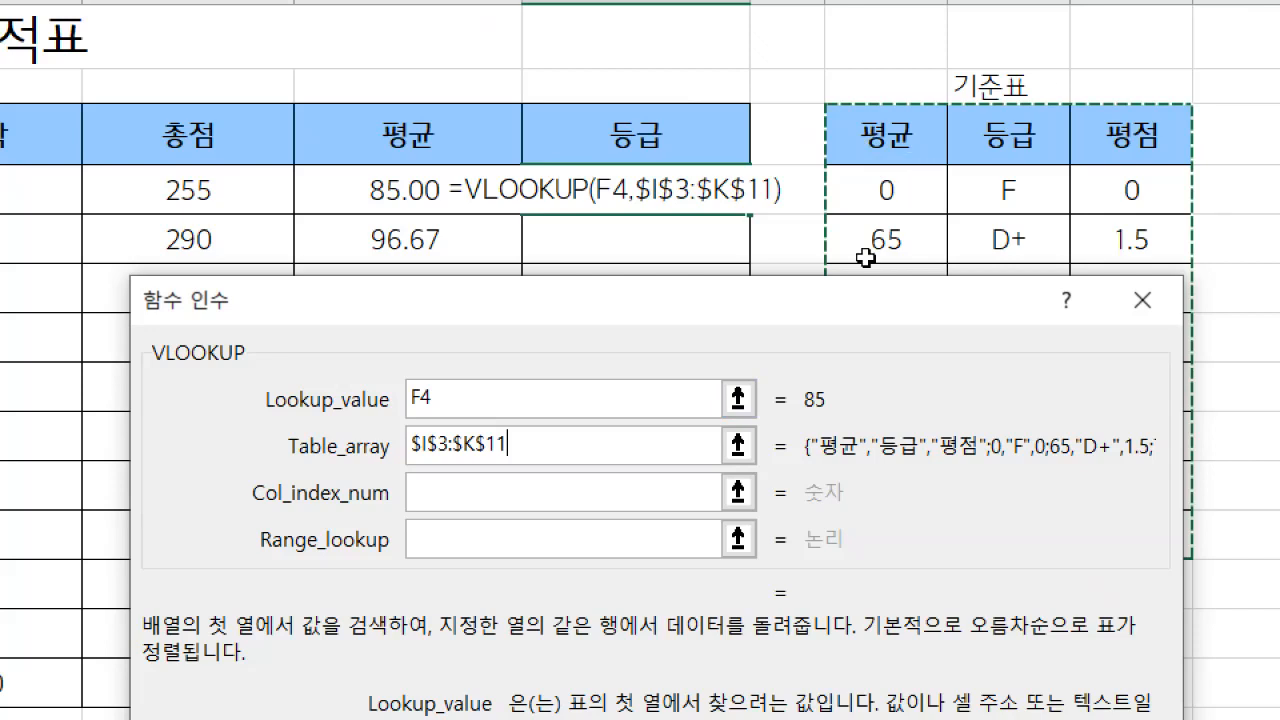
{"action": "left_click", "coordinate": [594, 492]}
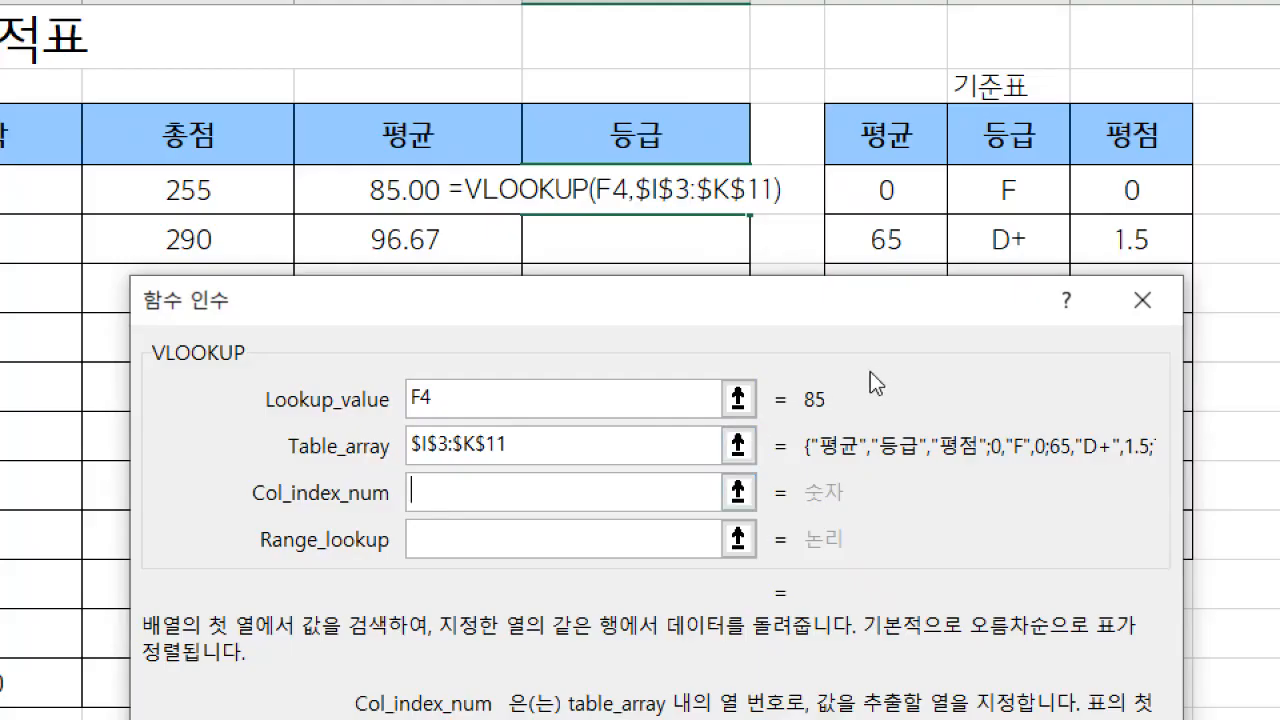
{"action": "type", "text": "2"}
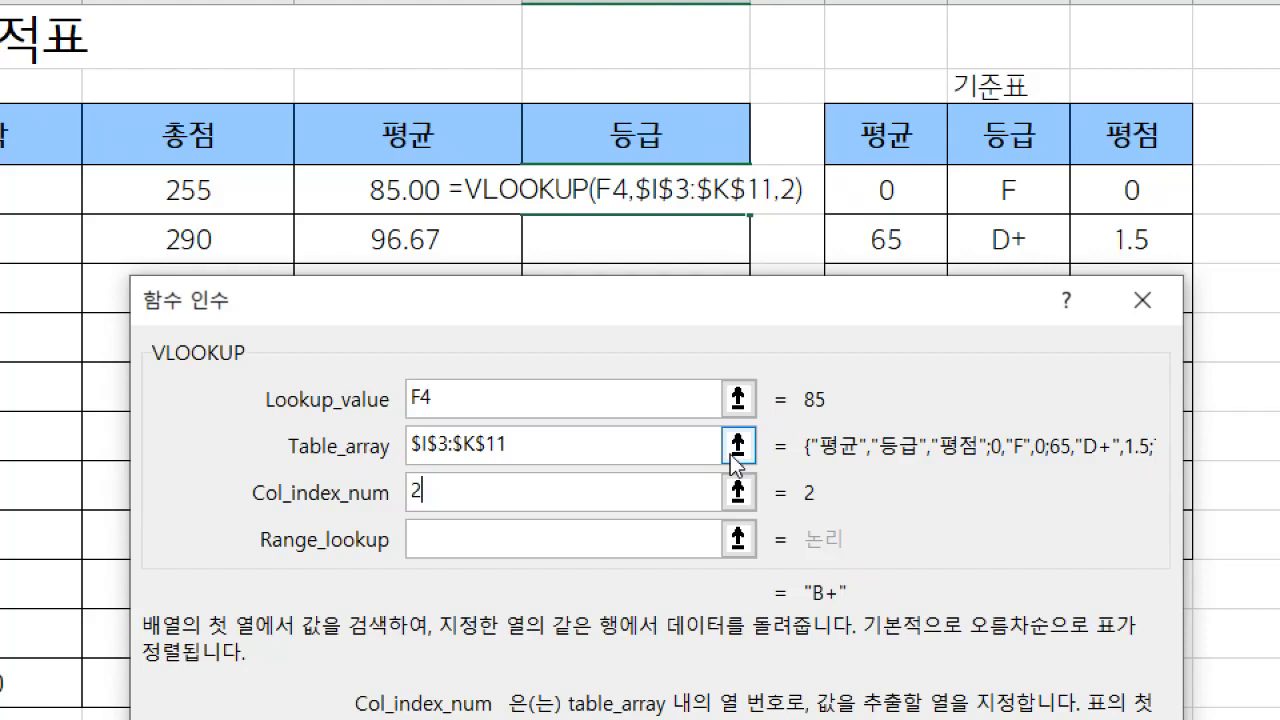
- Finish the G4 VLOOKUP with Range_lookup 1 for approximate matching and fill the formula down to G14
{"action": "left_click", "coordinate": [619, 527]}
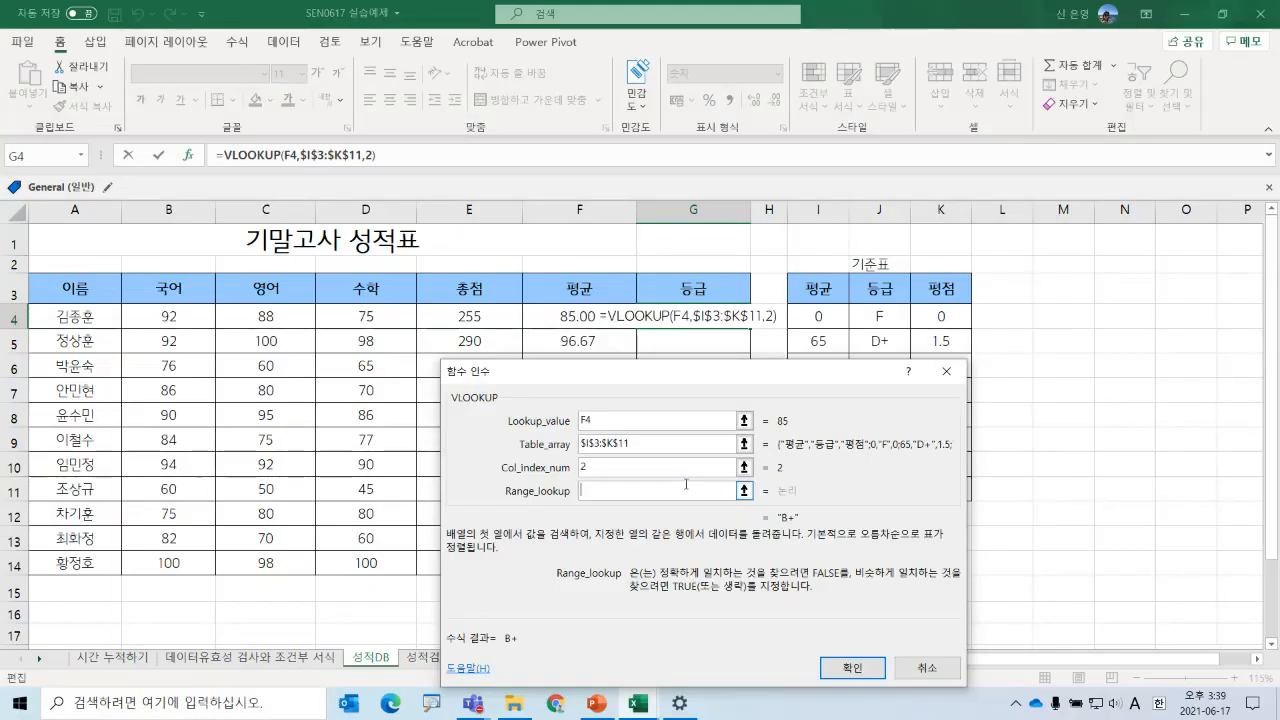
{"action": "type", "text": "1"}
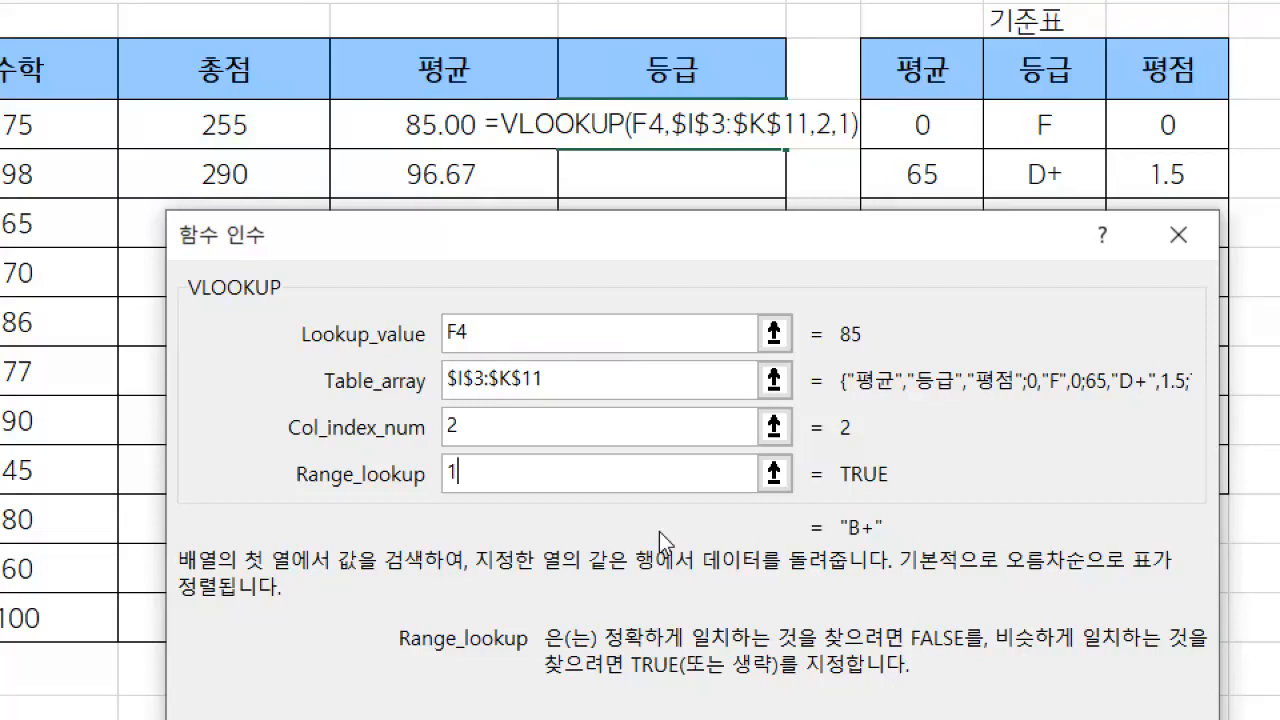
{"action": "key", "text": "BackSpace"}
{"action": "type", "text": "0"}
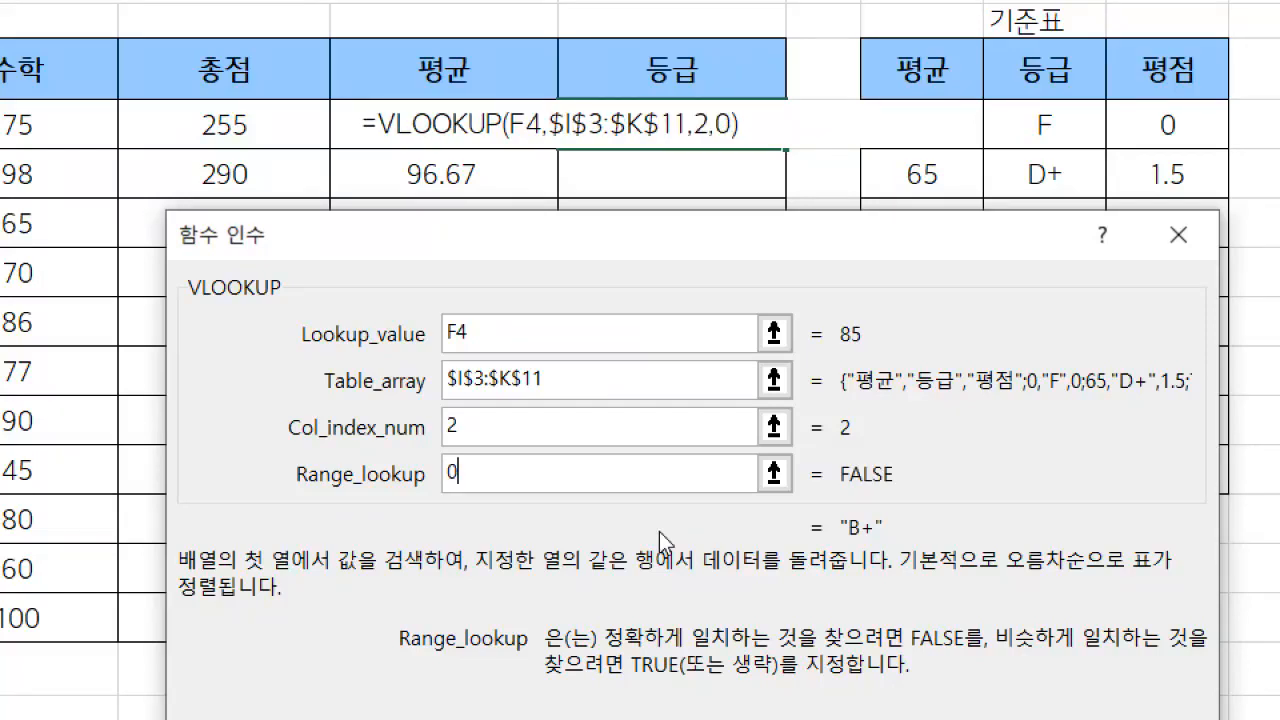
{"action": "key", "text": "BackSpace"}
{"action": "type", "text": "1"}
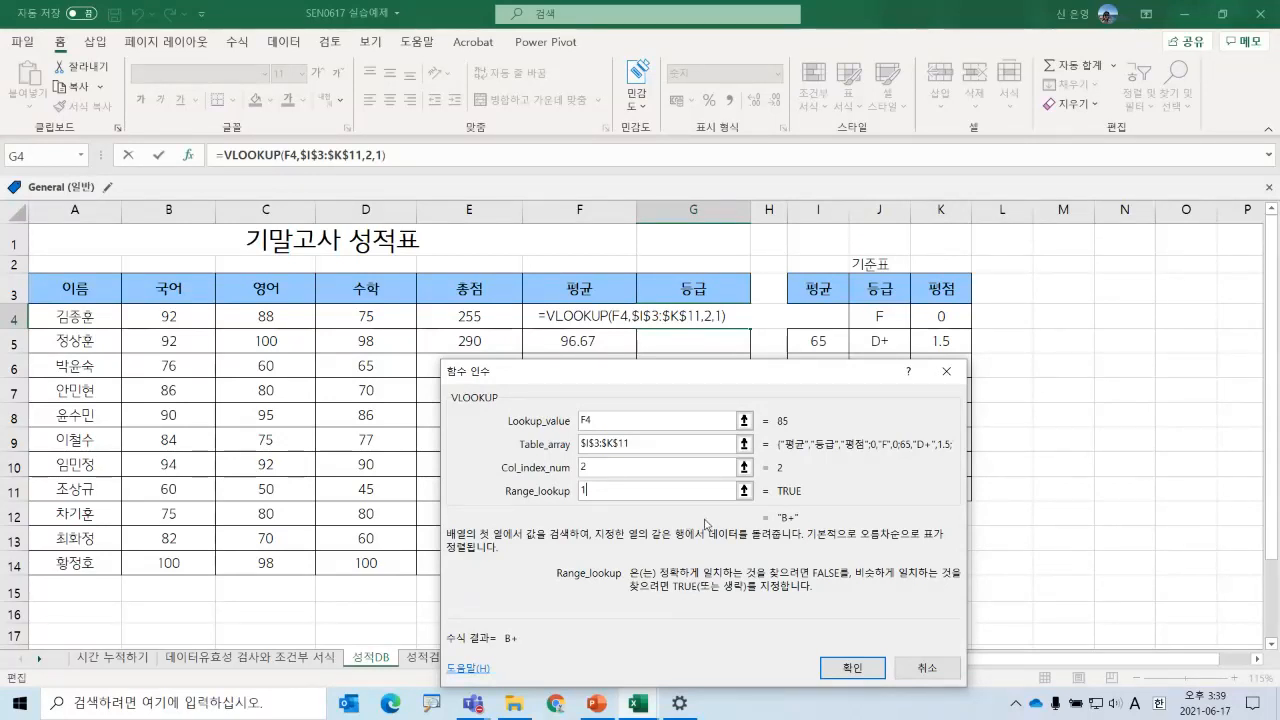
{"action": "left_click", "coordinate": [822, 668]}
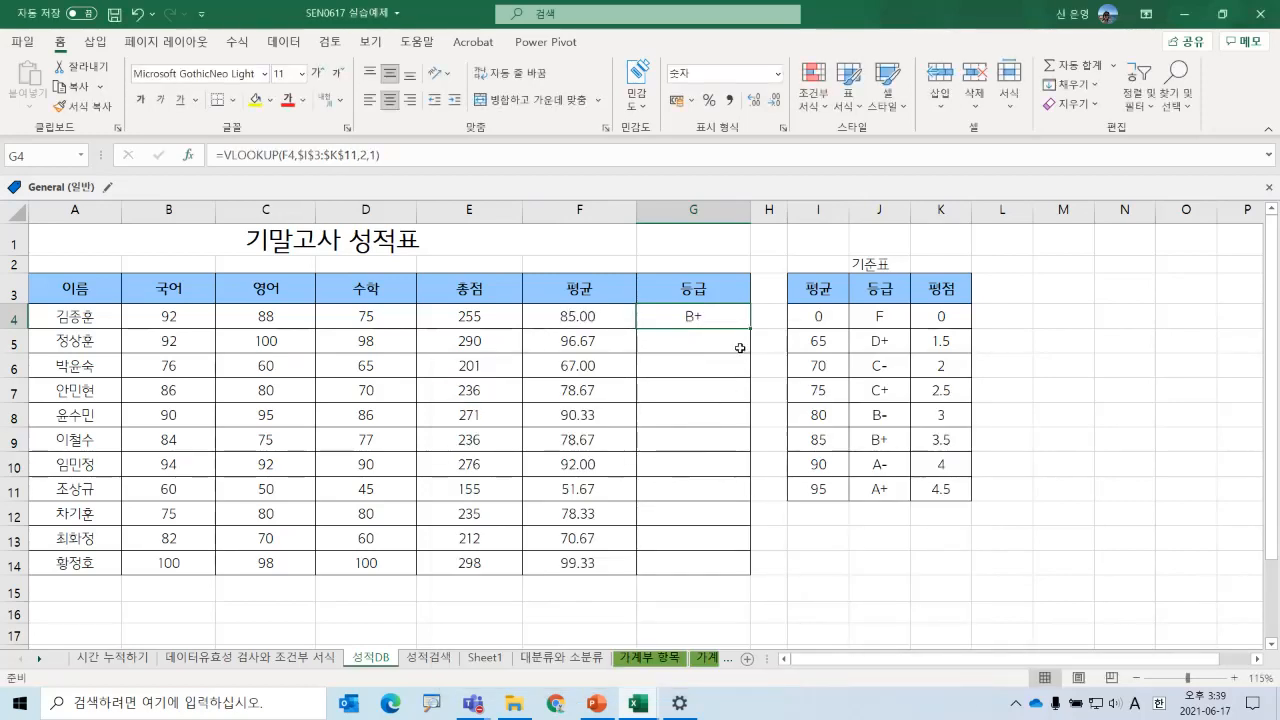
{"action": "left_click_drag", "start_coordinate": [750, 331], "coordinate": [750, 572]}
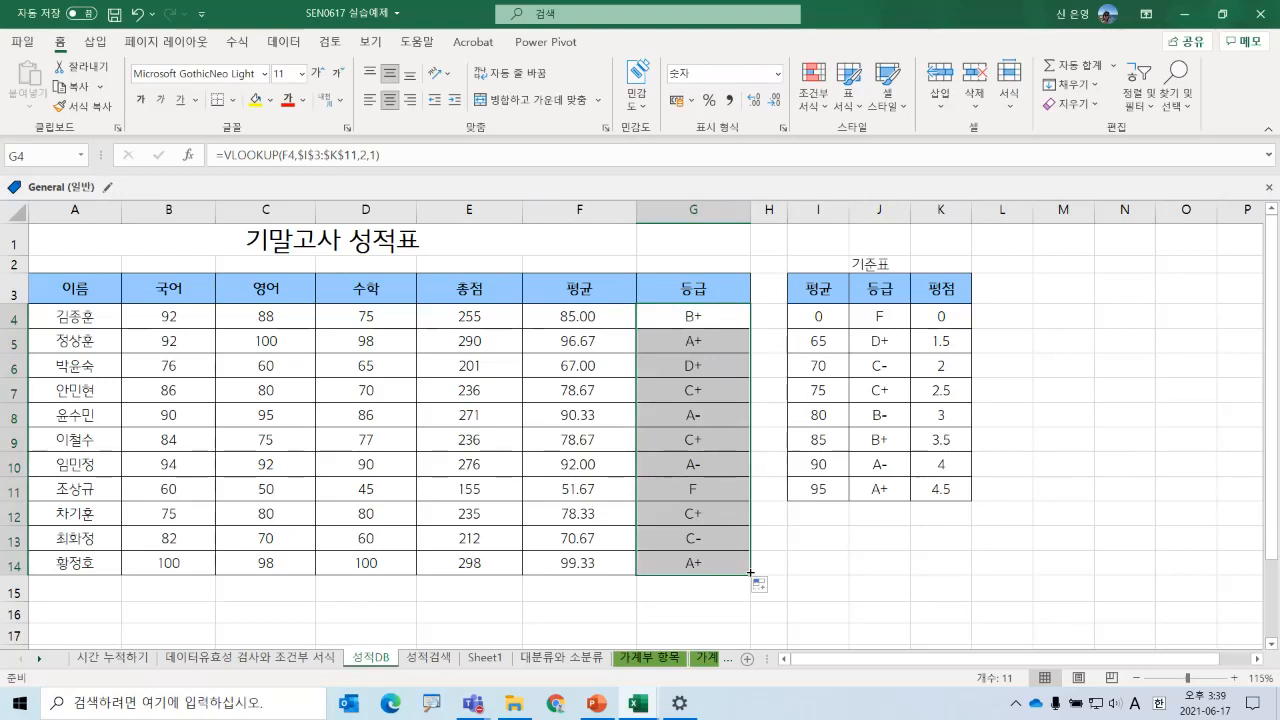
- Try exact matching by setting Range_lookup to 0 in G4's VLOOKUP and filling the formula down to G14
{"action": "left_click", "coordinate": [696, 320]}
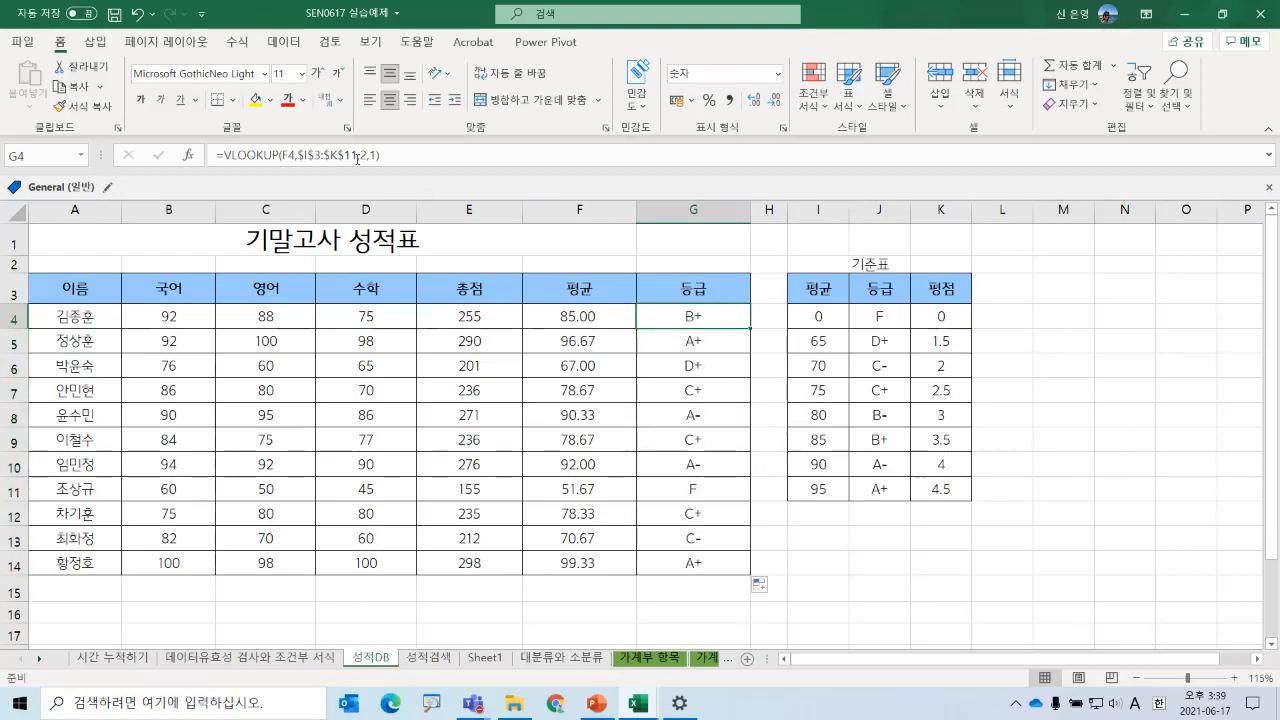
{"action": "left_click", "coordinate": [188, 157]}
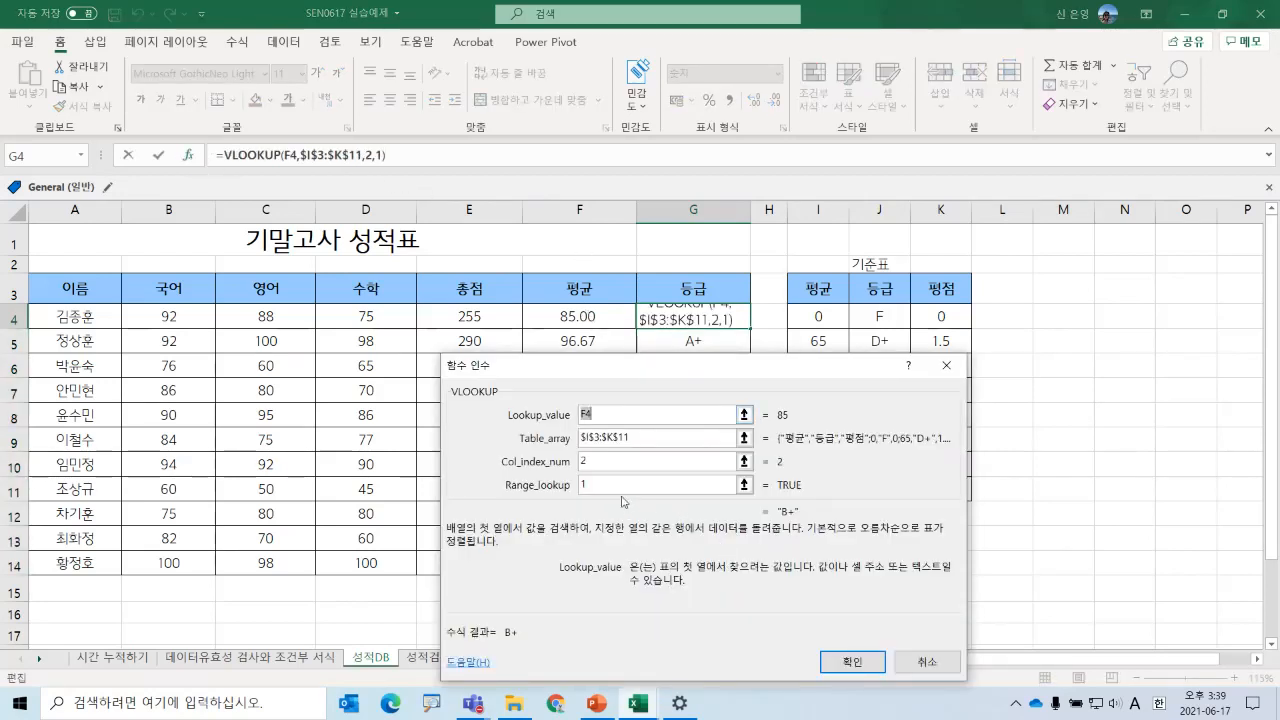
{"action": "left_click_drag", "start_coordinate": [604, 486], "coordinate": [543, 489]}
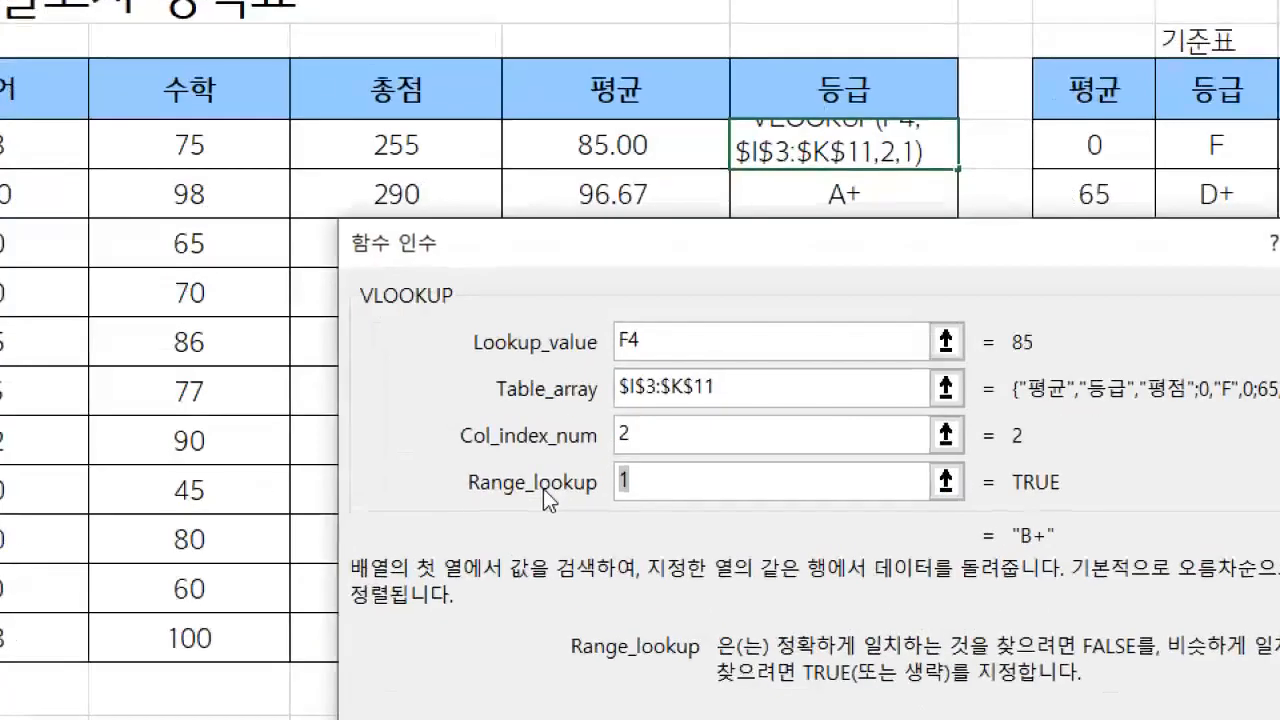
{"action": "type", "text": "0"}
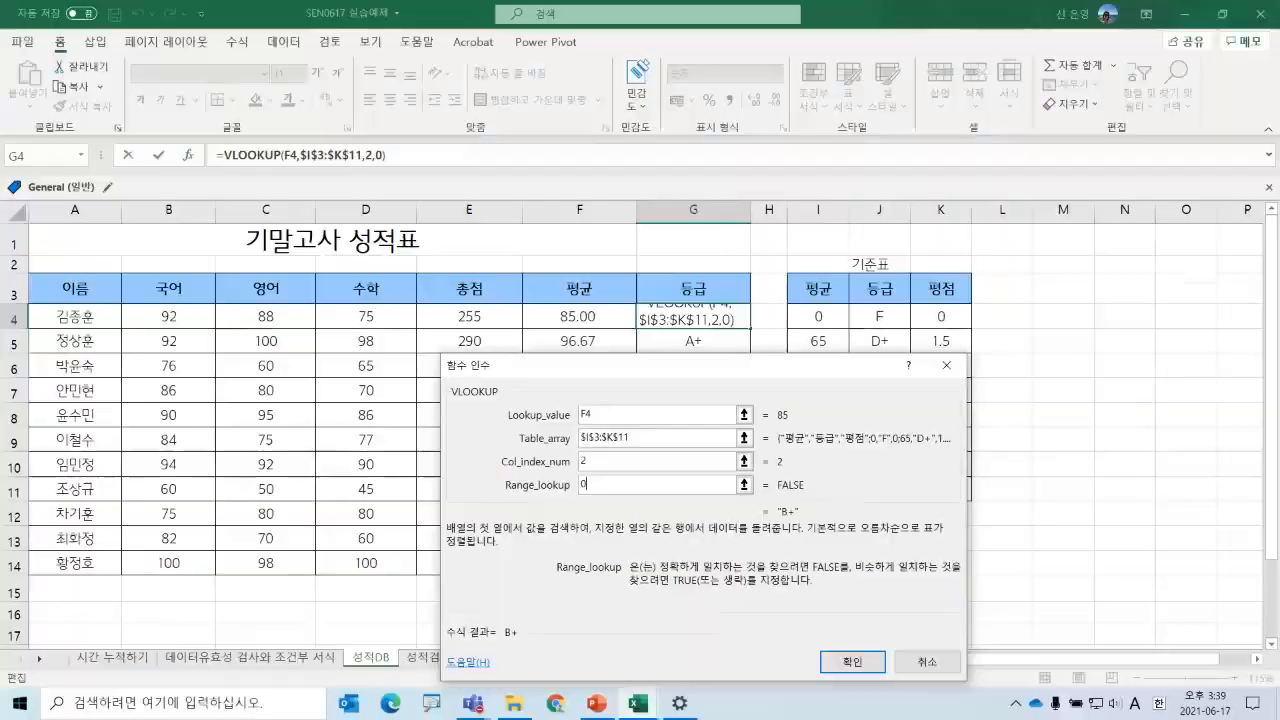
{"action": "left_click", "coordinate": [852, 661]}
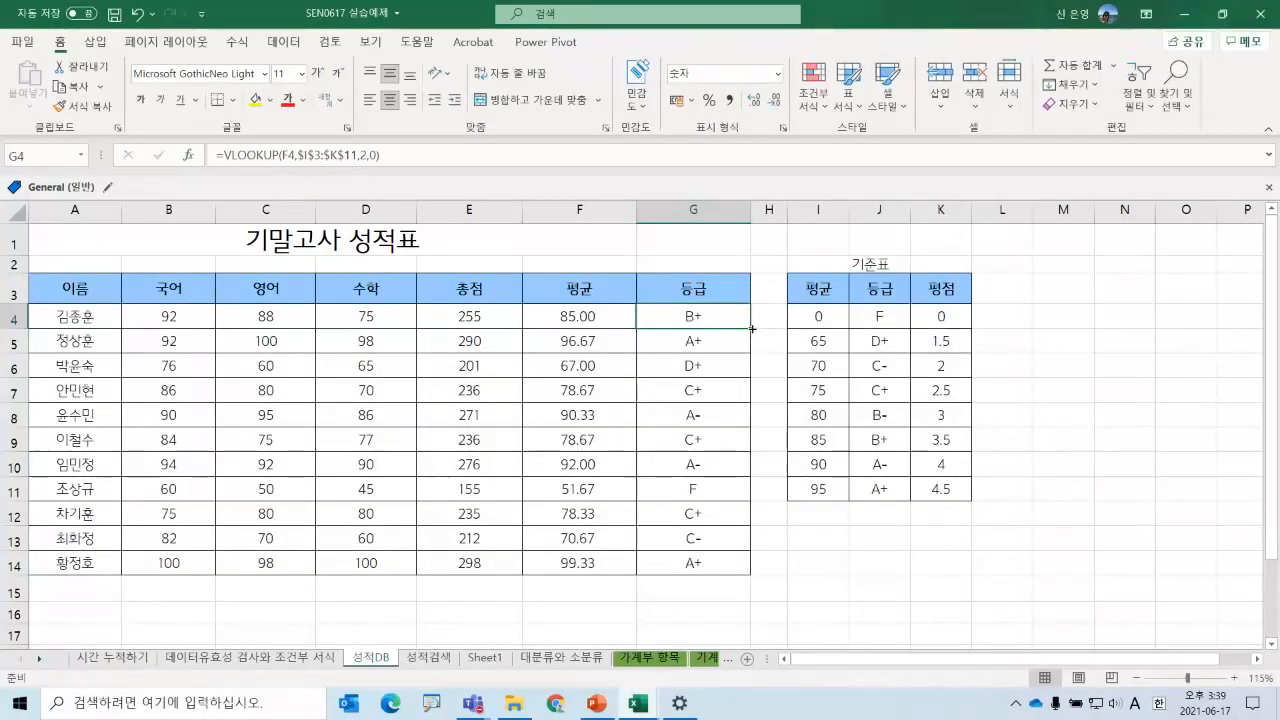
{"action": "left_click_drag", "start_coordinate": [750, 328], "coordinate": [749, 573]}
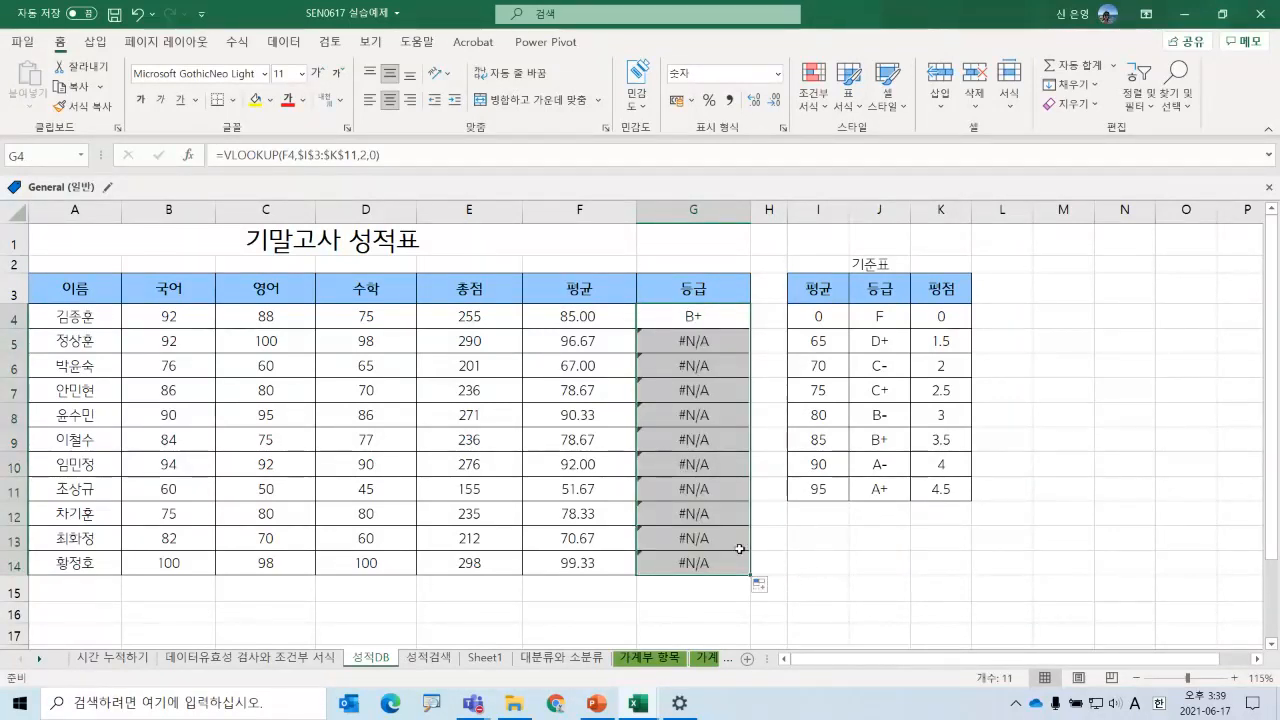
- Clear the exact-match grade formulas from G5:G14, keeping the one in G4
{"action": "left_click", "coordinate": [577, 562]}
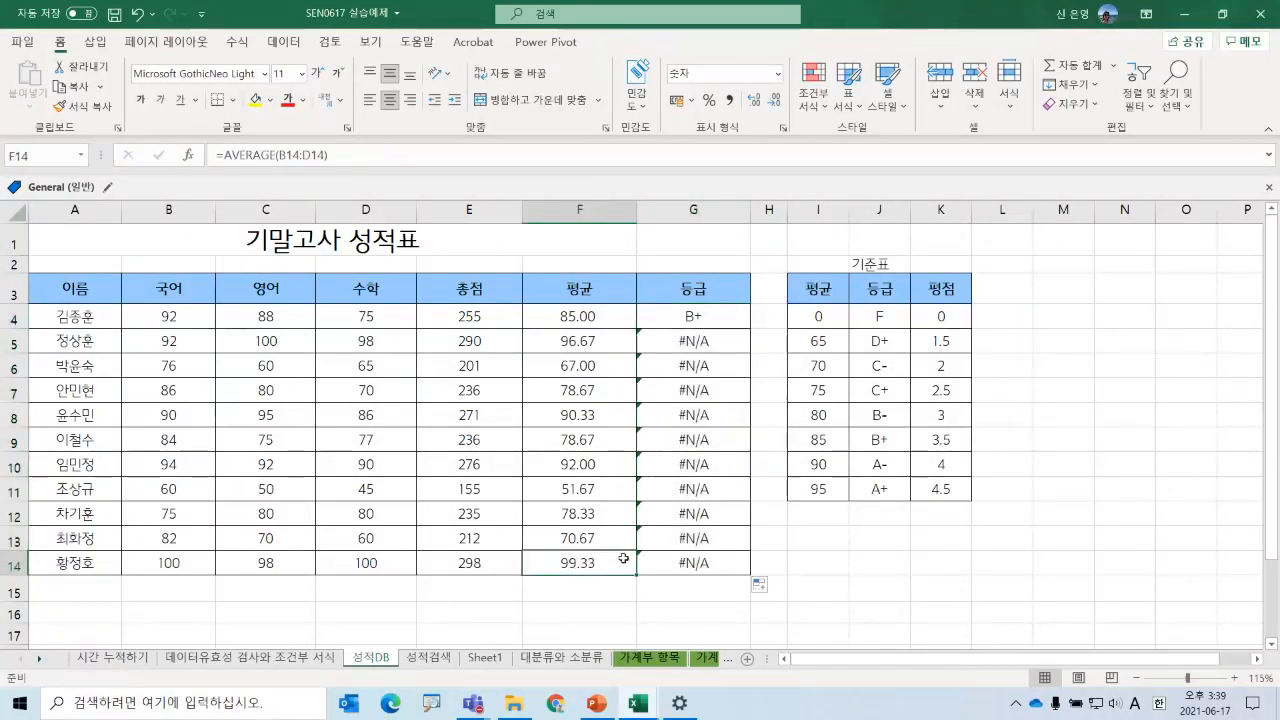
{"action": "left_click_drag", "start_coordinate": [818, 316], "coordinate": [818, 491]}
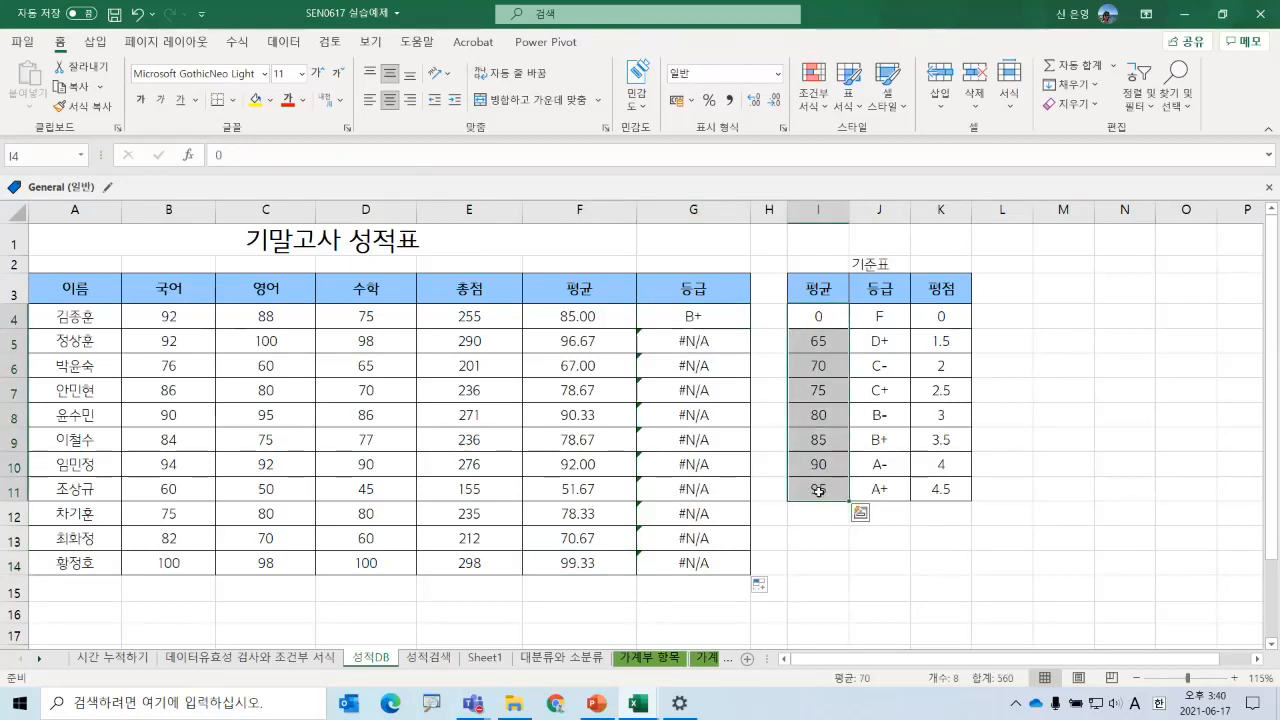
{"action": "left_click", "coordinate": [696, 317]}
{"action": "left_click_drag", "start_coordinate": [674, 341], "coordinate": [680, 558]}
{"action": "key", "text": "Delete"}
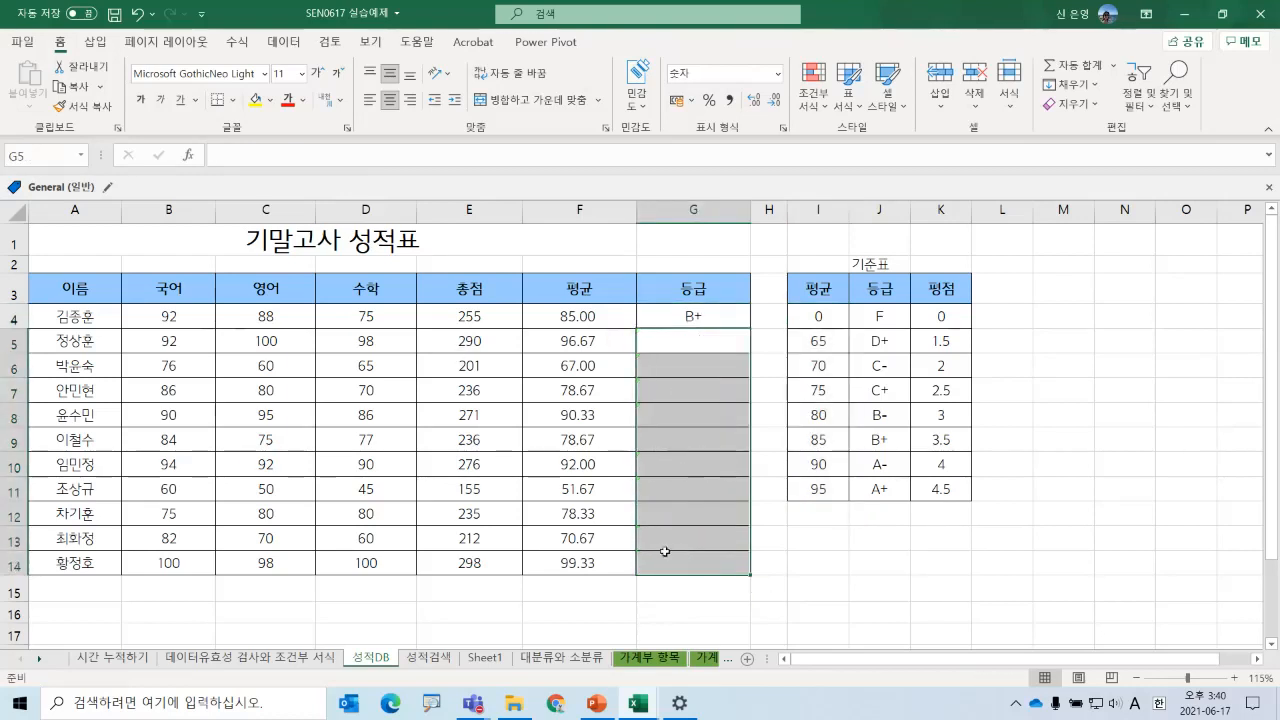
- Set Range_lookup back to 1 in G4's VLOOKUP, keeping F4, $I$3:$K$11 and column 2 as the other arguments
{"action": "left_click", "coordinate": [665, 316]}
{"action": "left_click", "coordinate": [187, 155]}
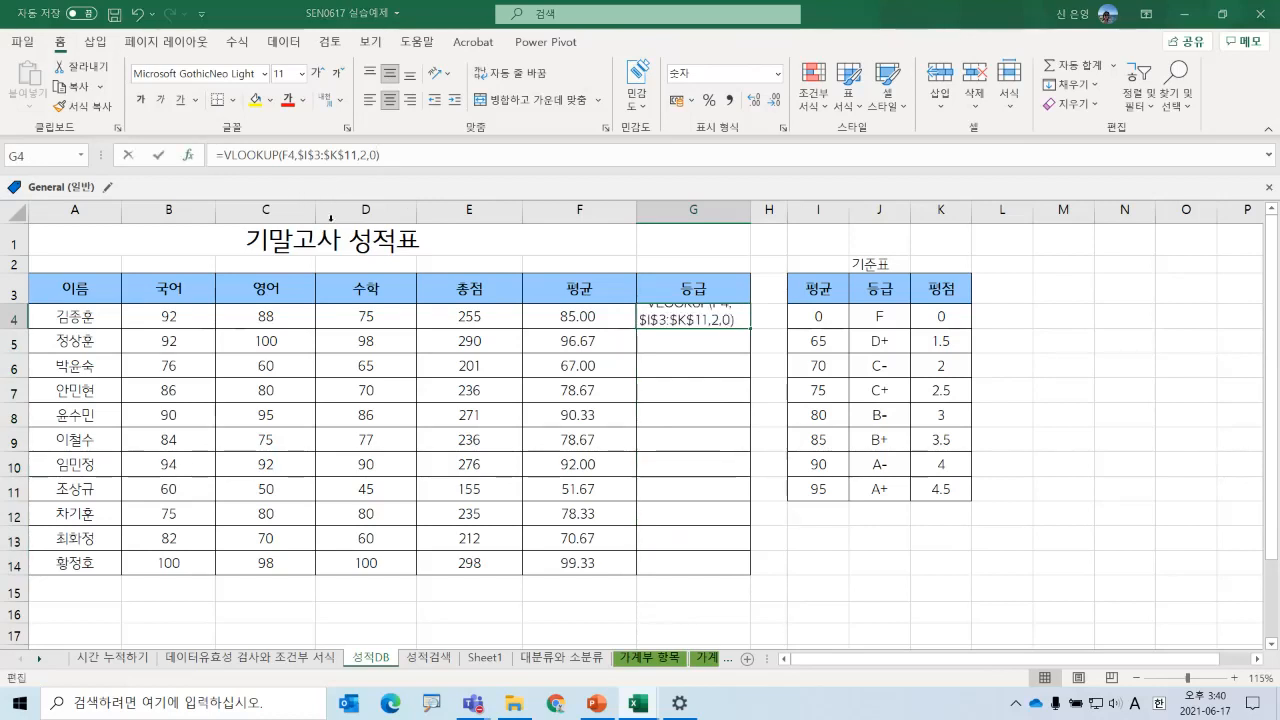
{"action": "left_click", "coordinate": [591, 487]}
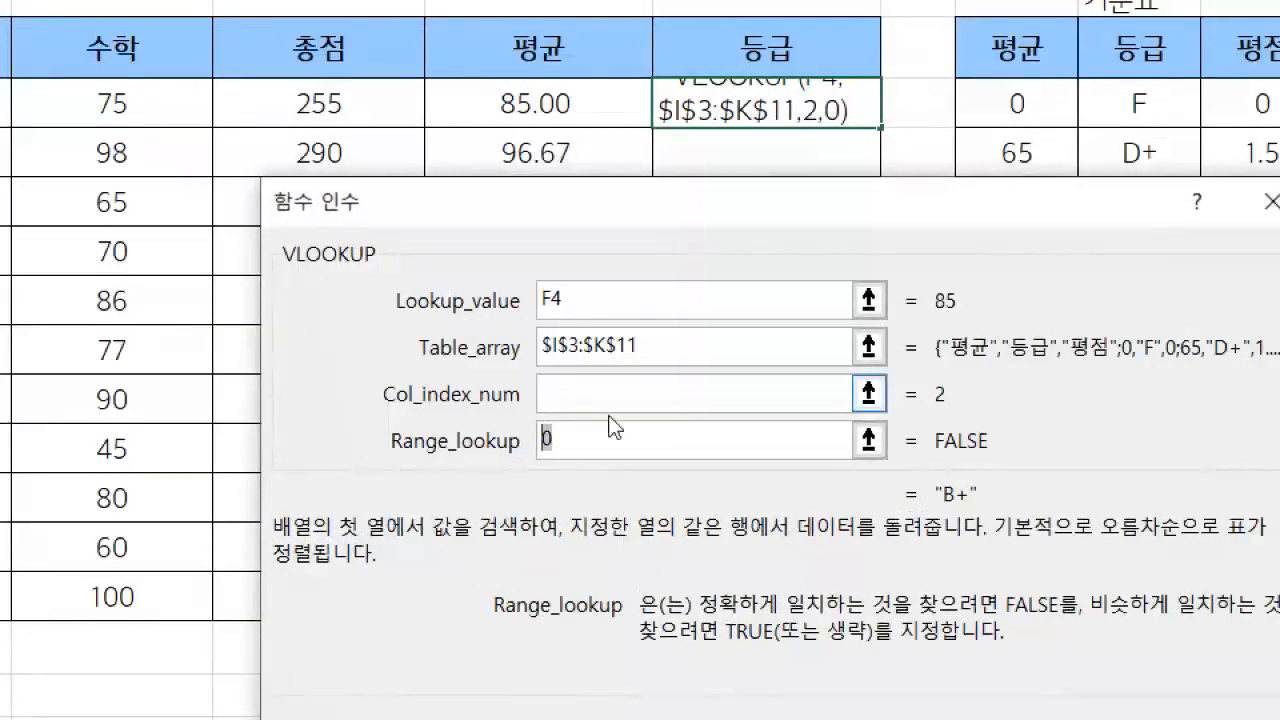
{"action": "left_click", "coordinate": [596, 300]}
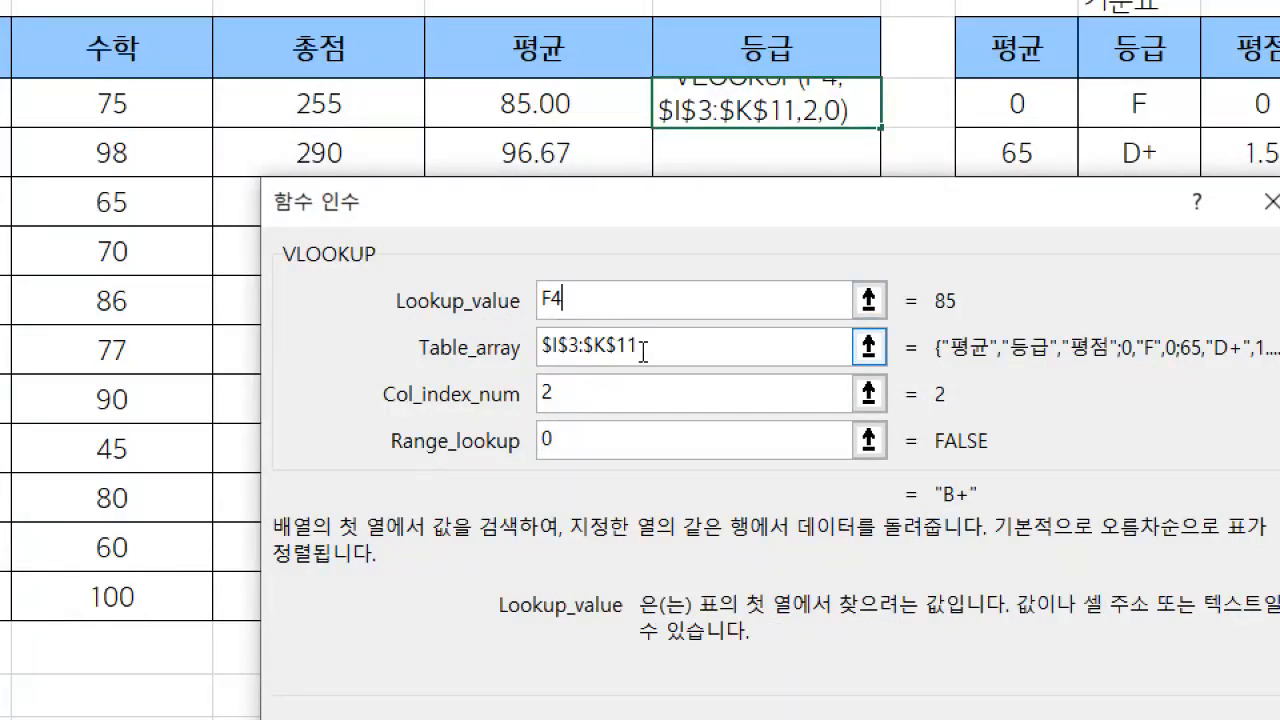
{"action": "left_click", "coordinate": [643, 348]}
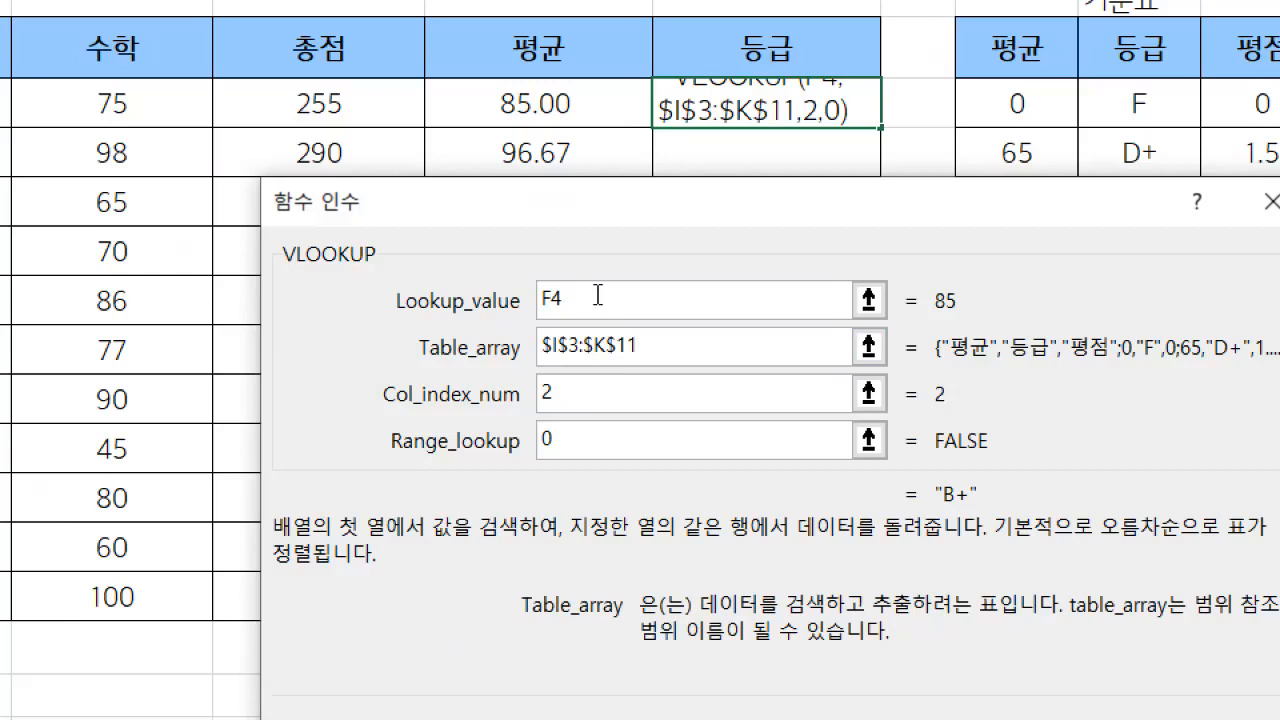
{"action": "left_click", "coordinate": [601, 298]}
{"action": "left_click", "coordinate": [659, 350]}
{"action": "left_click_drag", "start_coordinate": [562, 438], "coordinate": [532, 449]}
{"action": "type", "text": "1"}
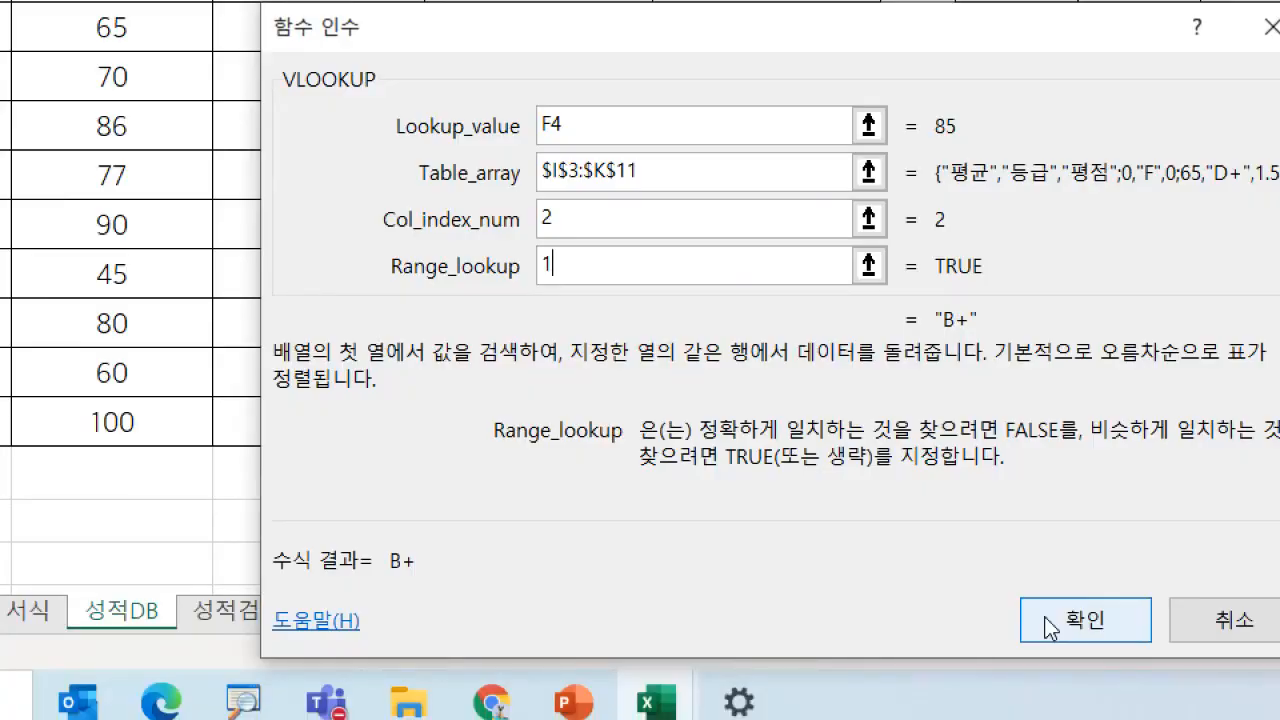
{"action": "left_click", "coordinate": [1047, 628]}
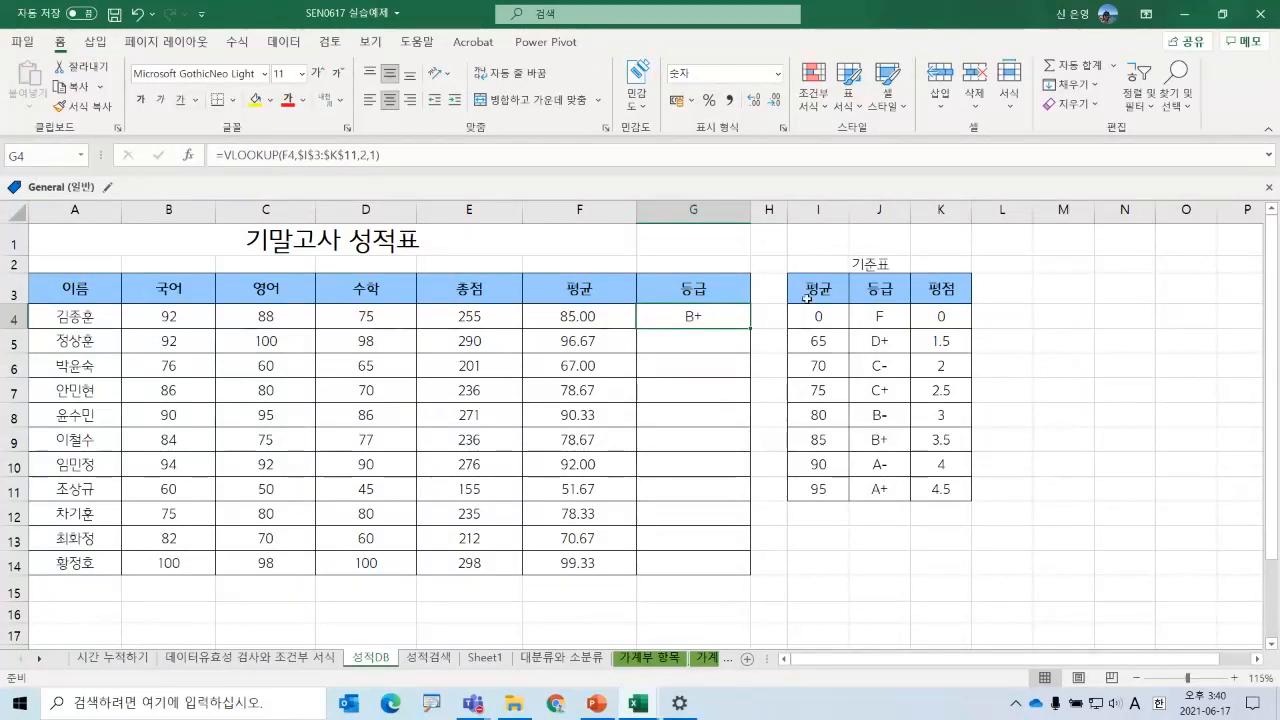
- Select the 기준표 criteria table I3:K11, including its header row
{"action": "left_click_drag", "start_coordinate": [812, 290], "coordinate": [948, 485]}
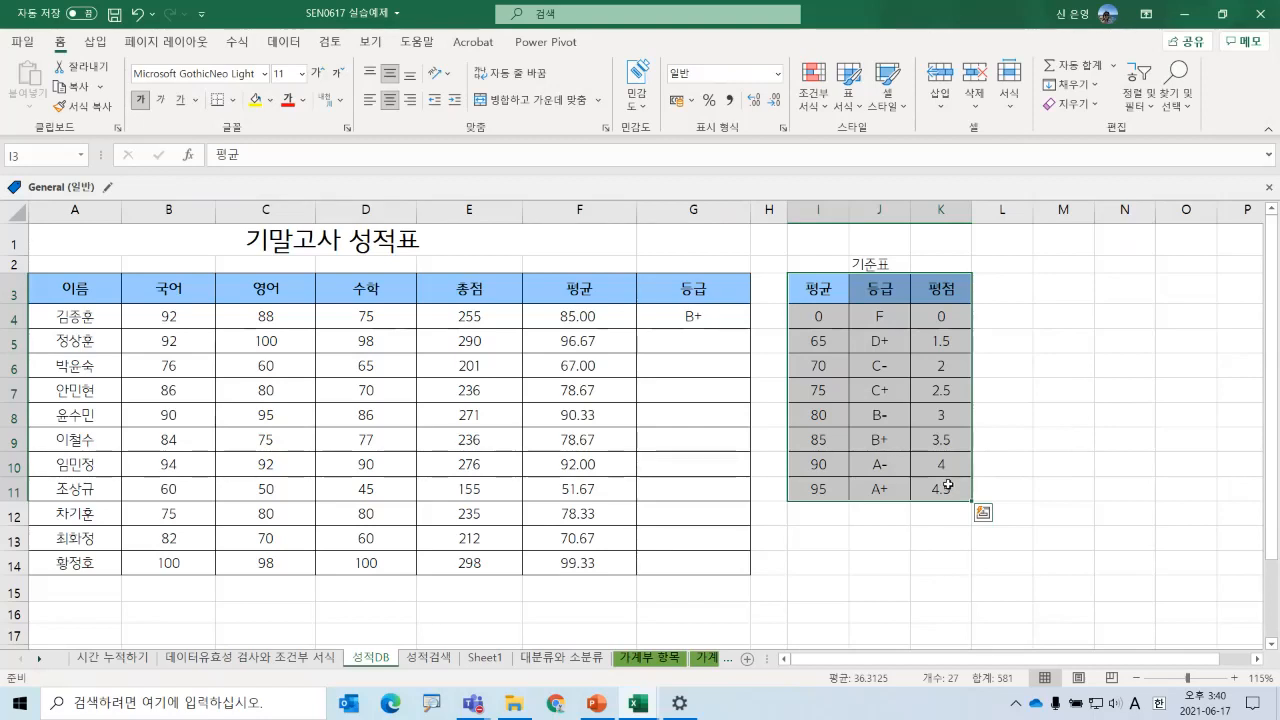
{"action": "left_click_drag", "start_coordinate": [820, 292], "coordinate": [916, 483]}
{"action": "key", "text": "ctrl+q"}
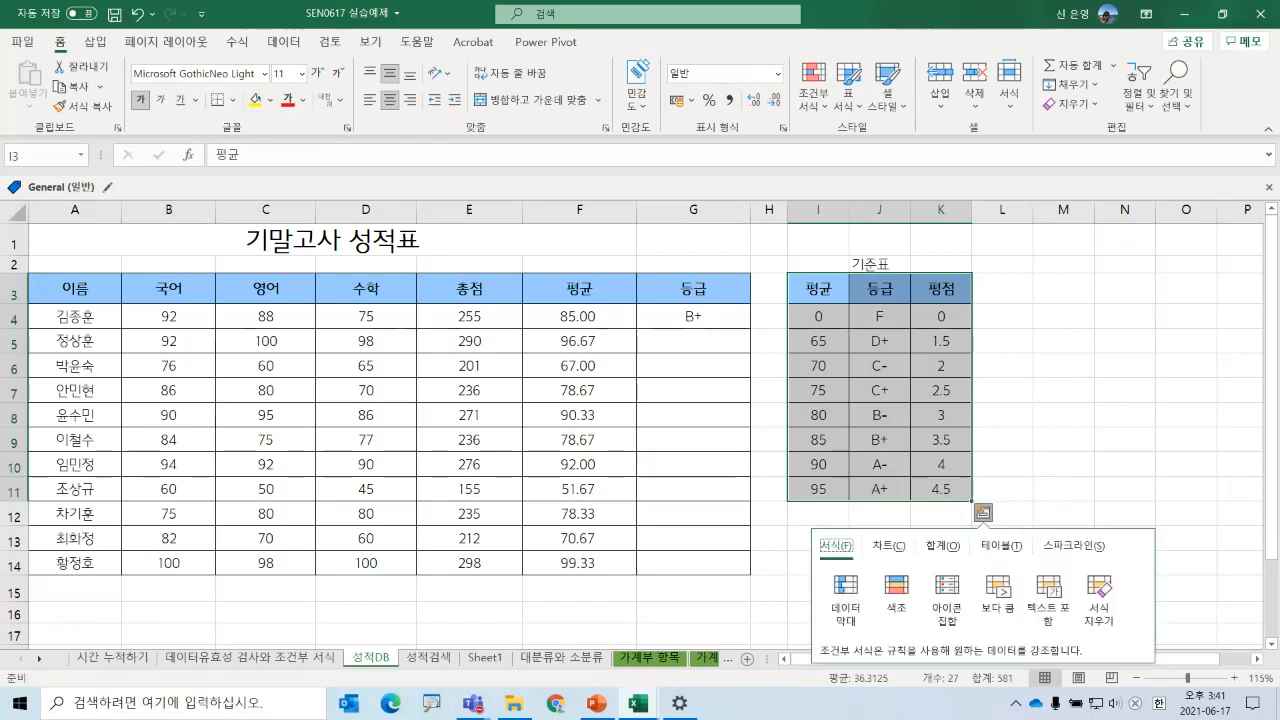
{"action": "left_click", "coordinate": [356, 153]}
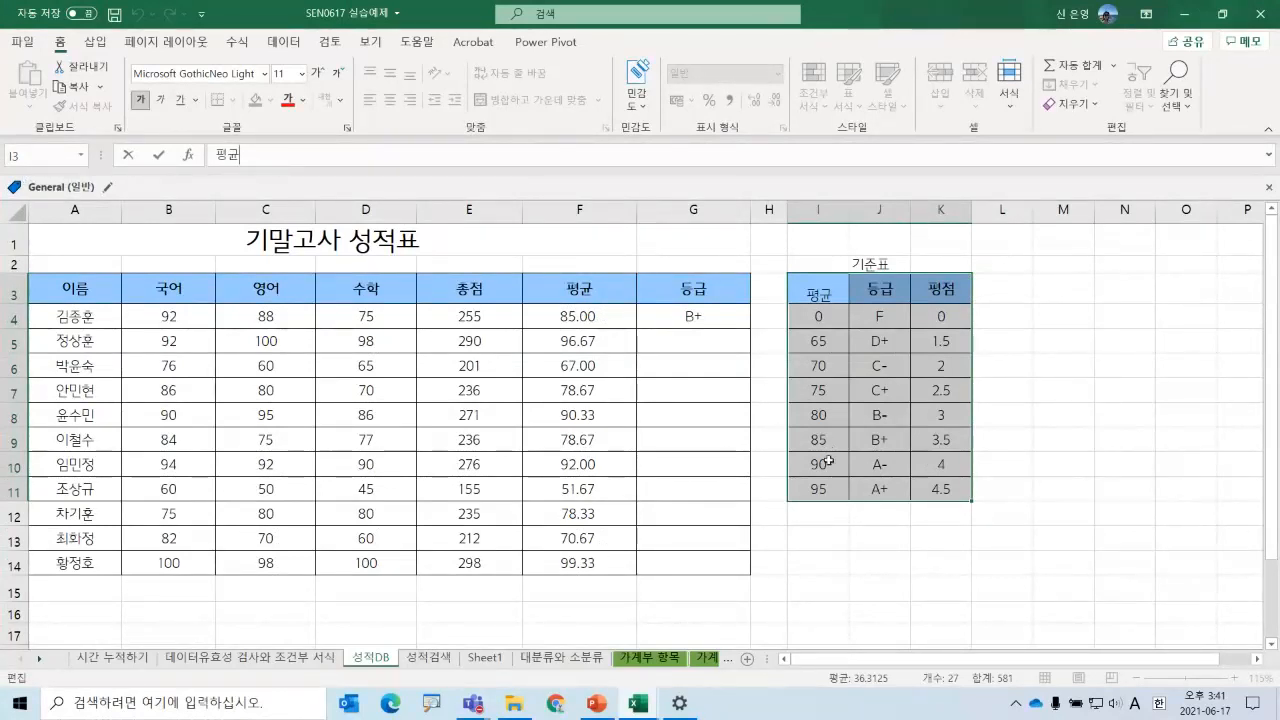
{"action": "key", "text": "Escape"}
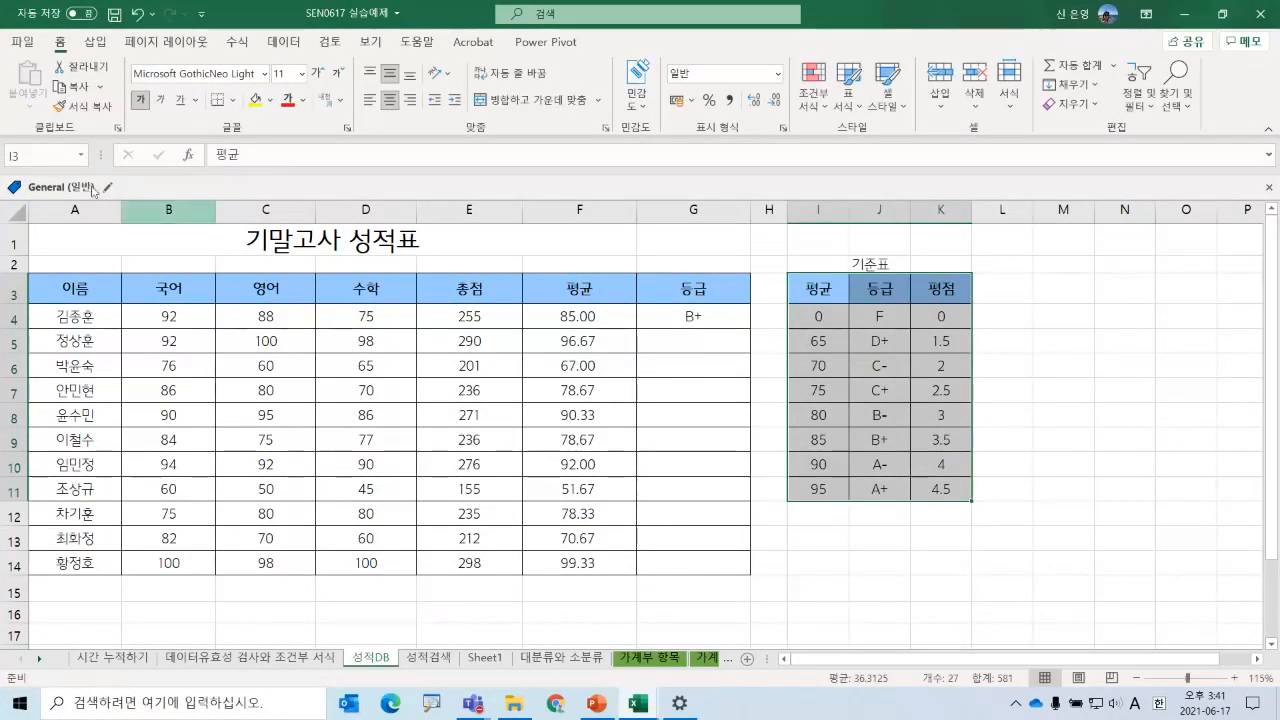
- Try to define the name "성적 기준표", with a space, for the selected criteria range I3:K11
{"action": "left_click", "coordinate": [38, 157]}
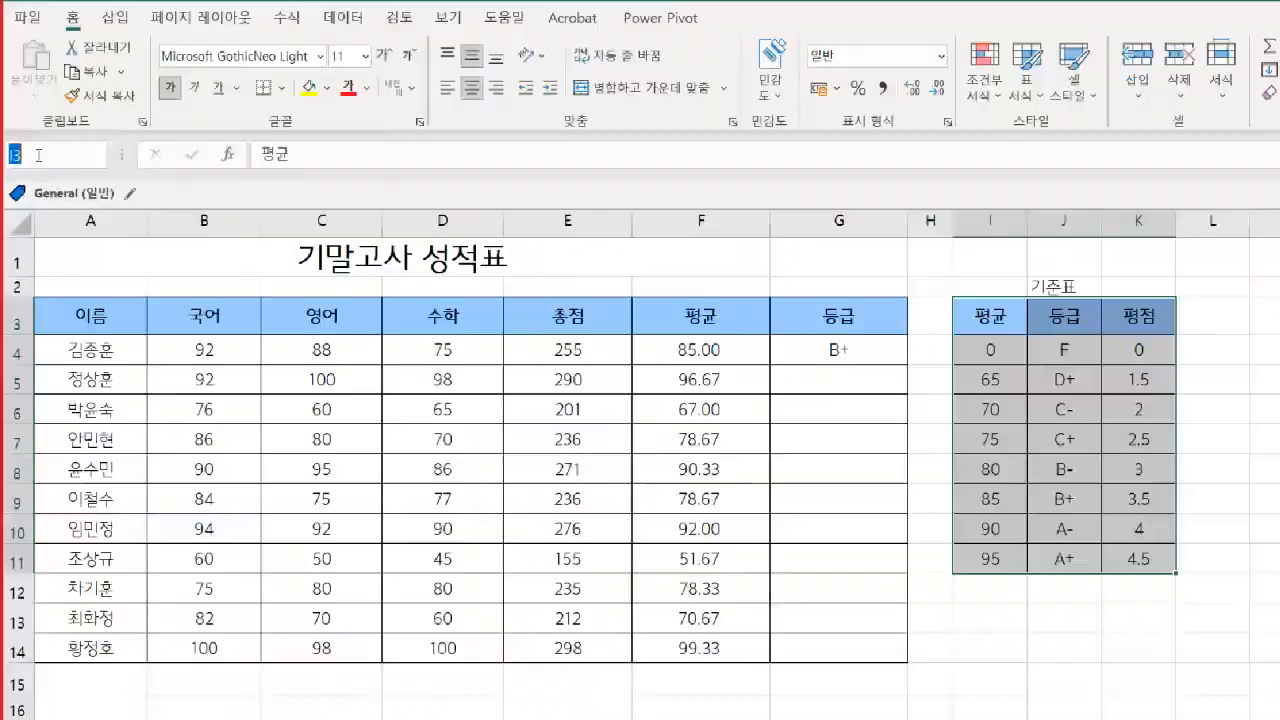
{"action": "key", "text": "BackSpace"}
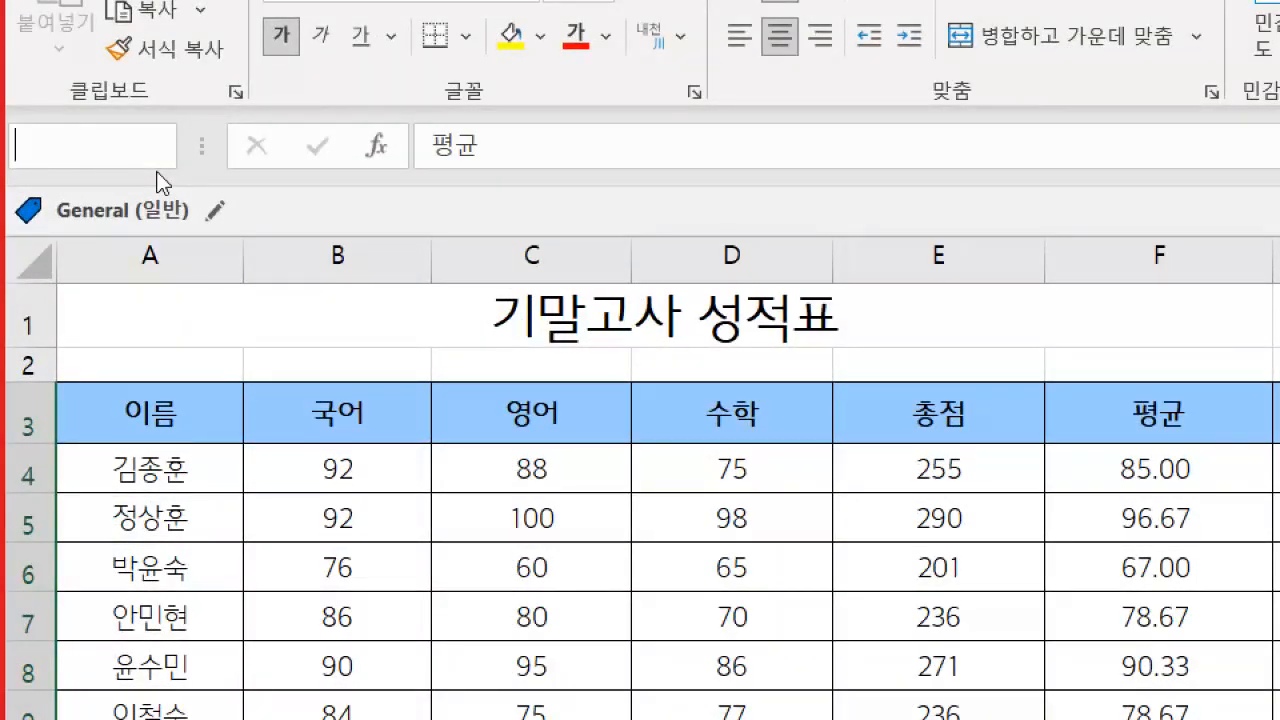
{"action": "type", "text": "서ㅈ"}
{"action": "key", "text": "BackSpace"}
{"action": "key", "text": "BackSpace"}
{"action": "type", "text": "성적 기"}
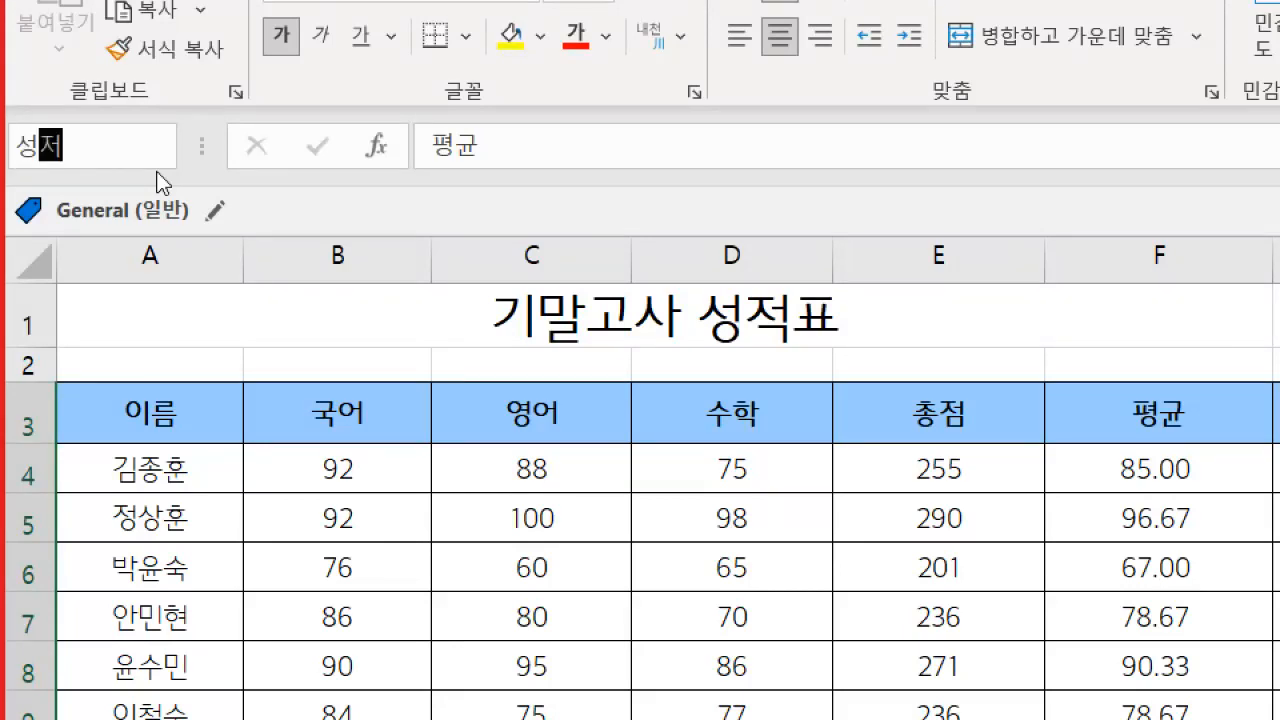
{"action": "type", "text": "준표"}
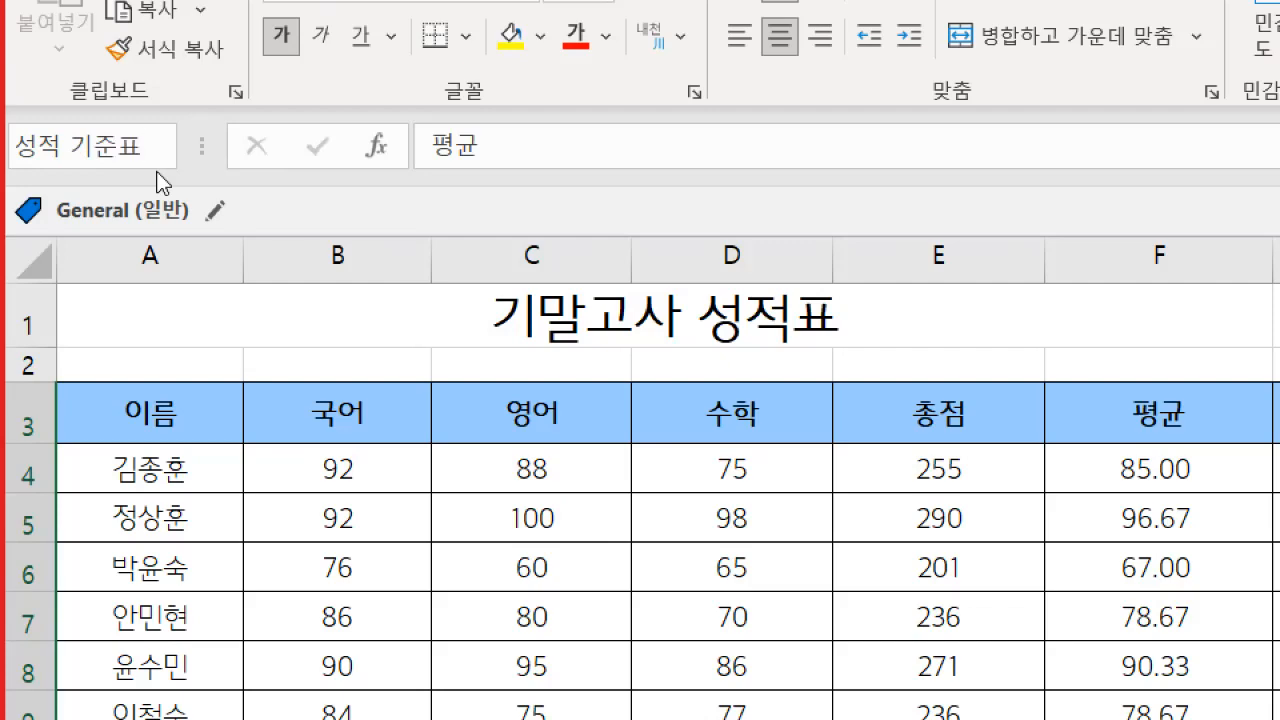
{"action": "key", "text": "Return"}
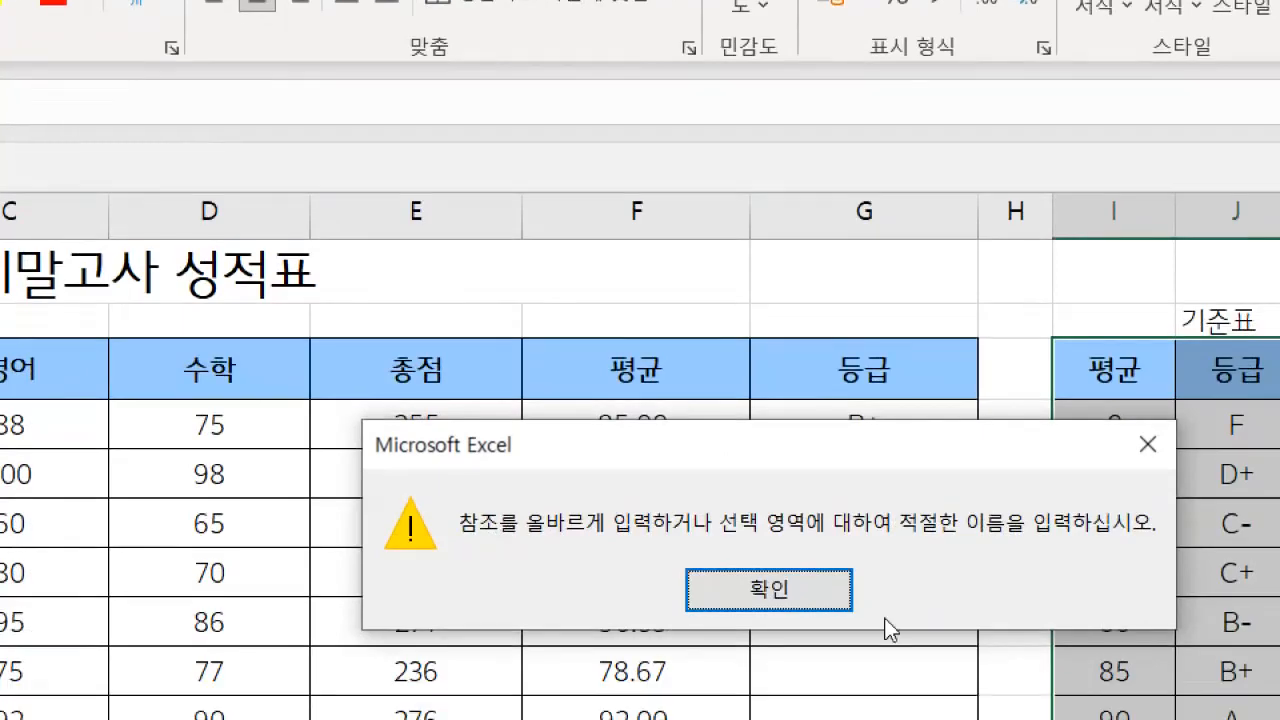
{"action": "left_click", "coordinate": [769, 590]}
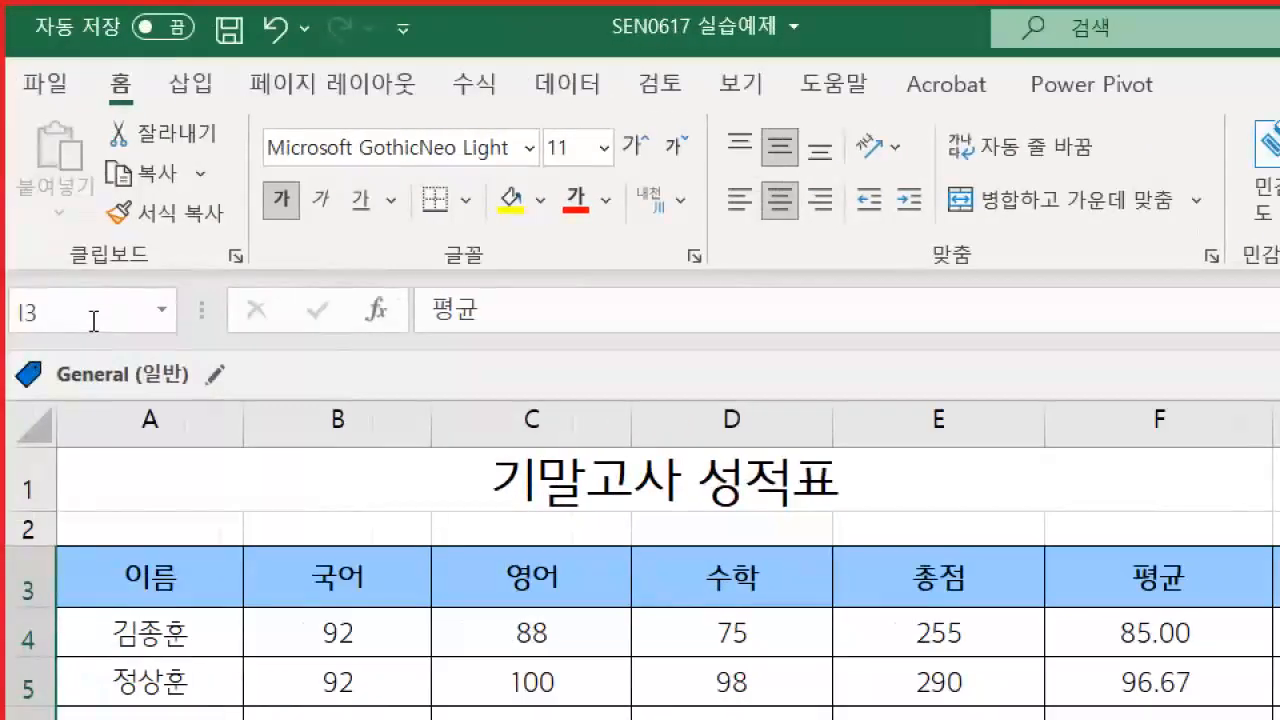
- Define the name 성적기준표, without a space, for the selected criteria range I3:K11
{"action": "left_click", "coordinate": [93, 321]}
{"action": "type", "text": "성"}
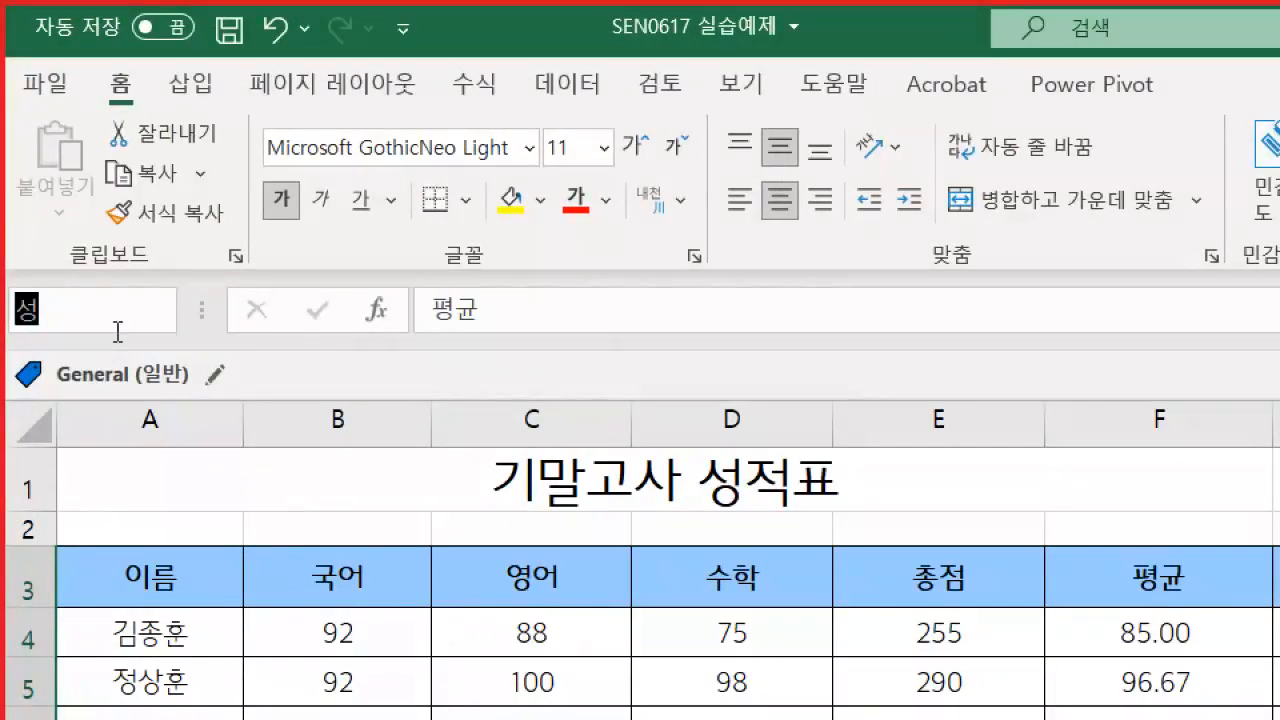
{"action": "type", "text": "적기주"}
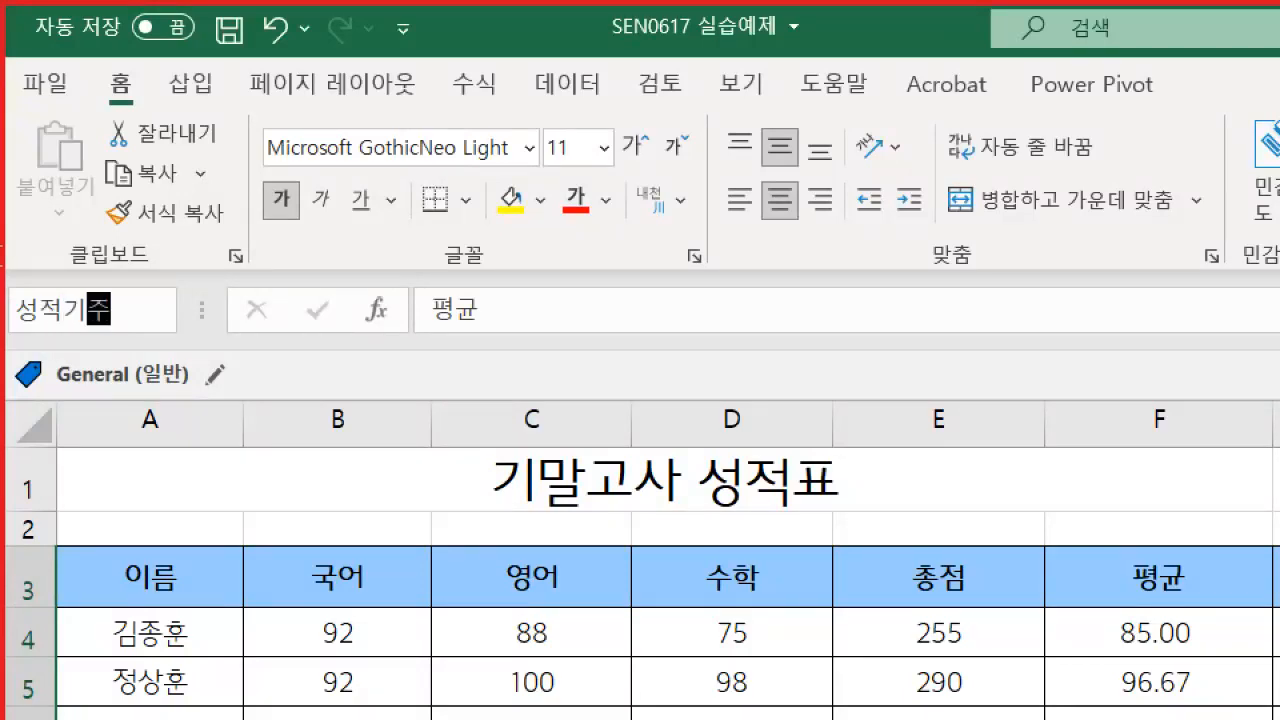
{"action": "type", "text": "표"}
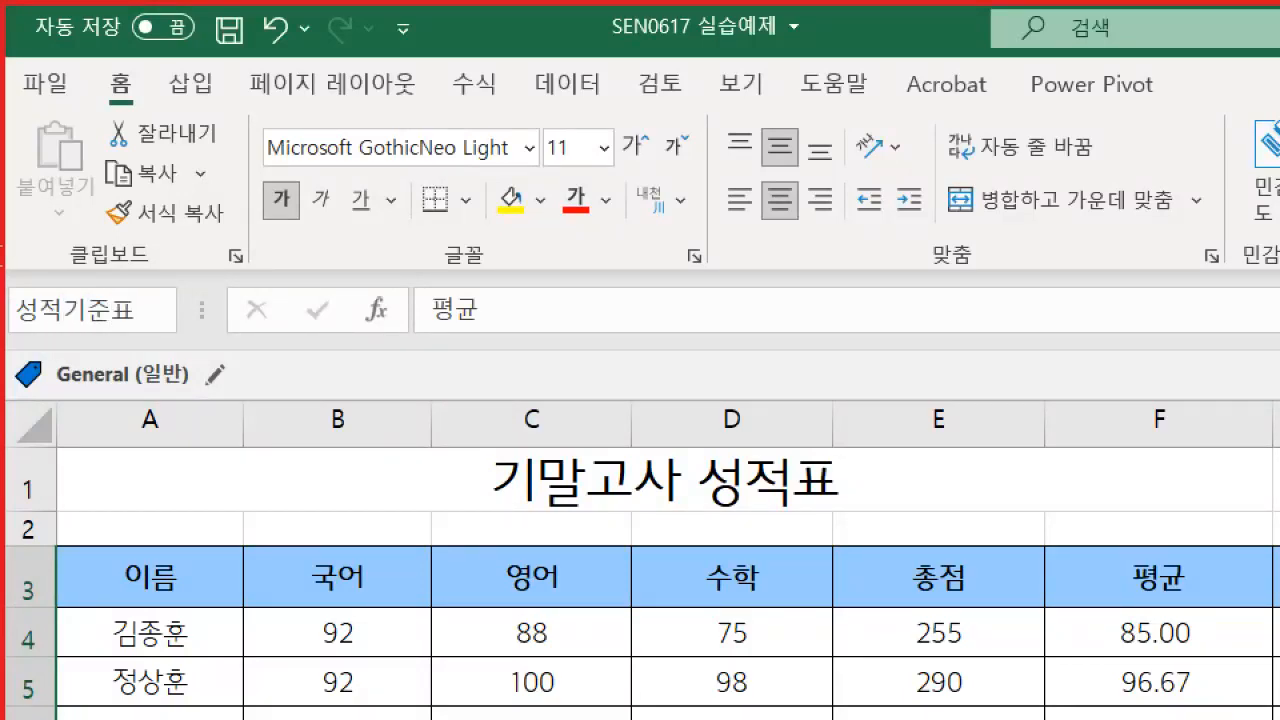
{"action": "key", "text": "Return"}
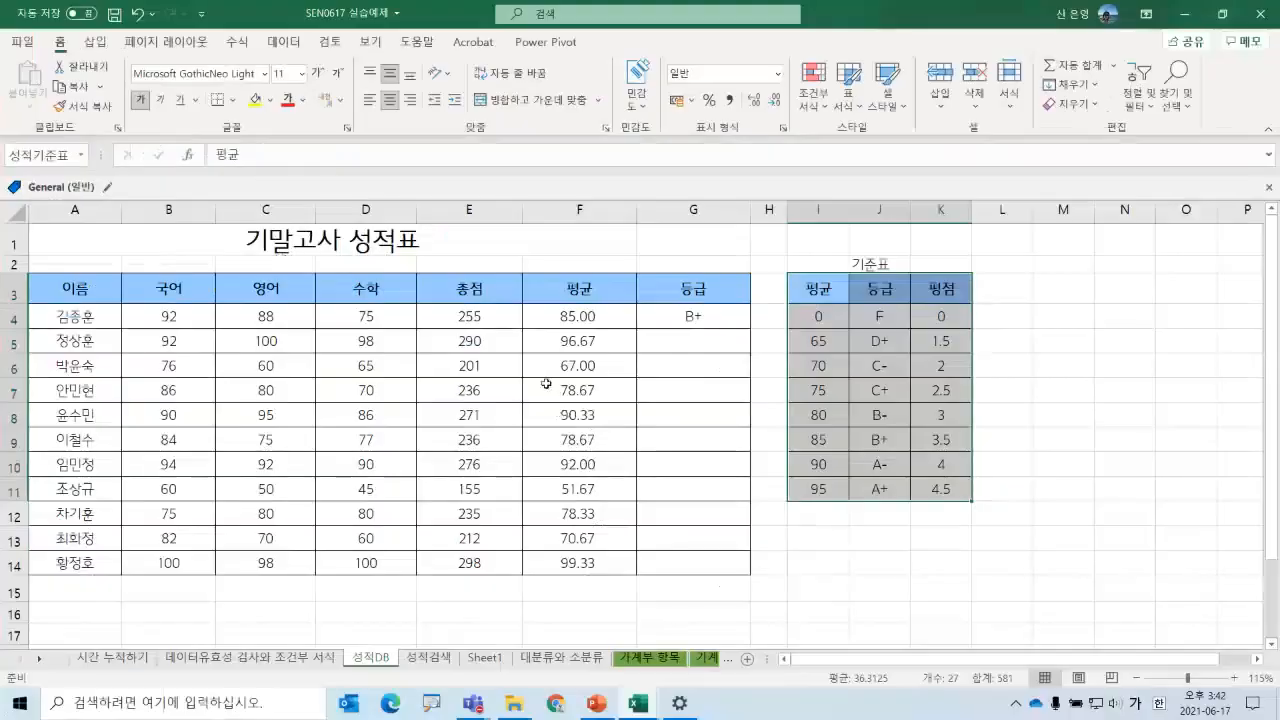
{"action": "left_click", "coordinate": [548, 384]}
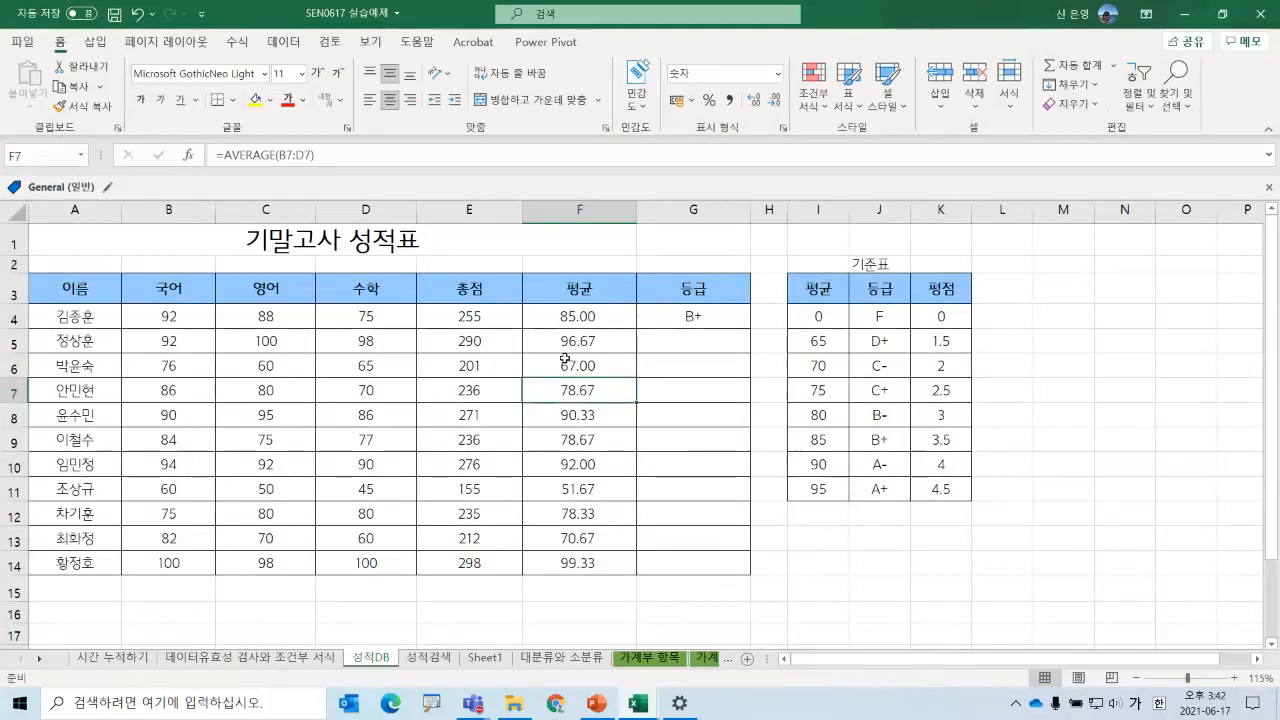
- On the 데이터유효성 검사와 조건부 서식 sheet, set 부서 in C2 to 마케팅팀 and 직위 in E2 to 사원
{"action": "left_click", "coordinate": [200, 659]}
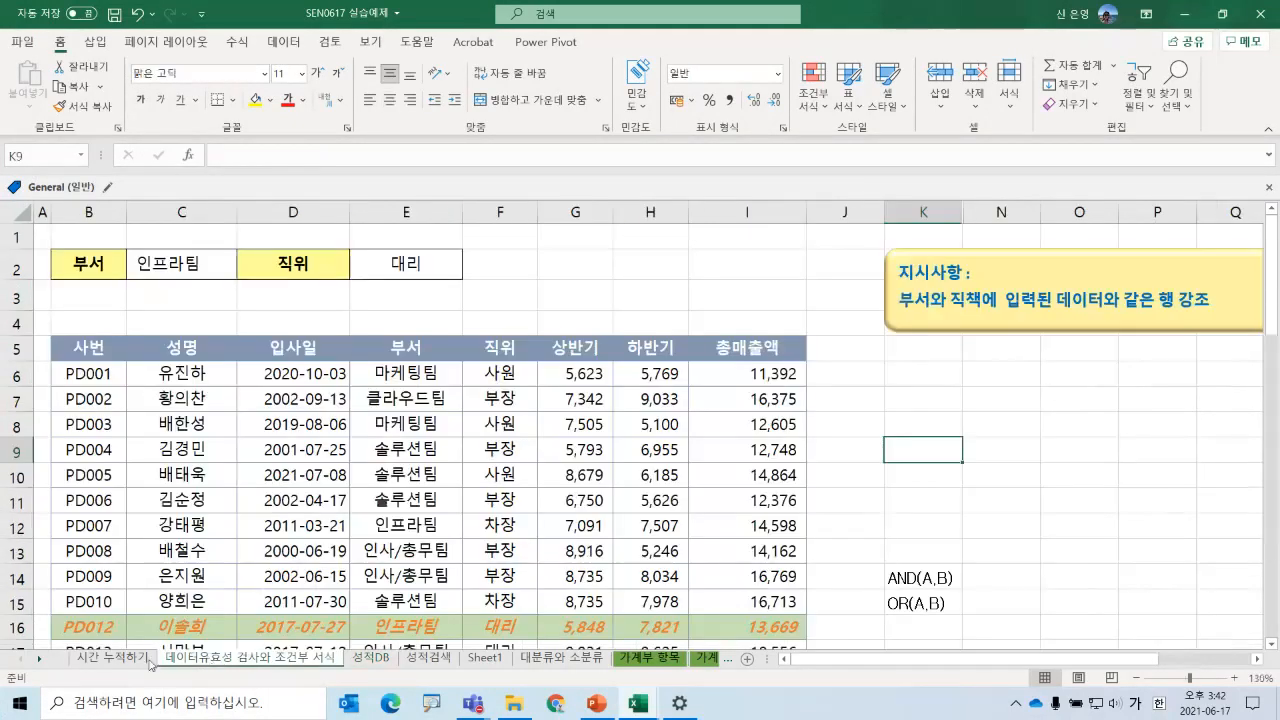
{"action": "left_click", "coordinate": [146, 661]}
{"action": "left_click", "coordinate": [205, 660]}
{"action": "left_click", "coordinate": [196, 268]}
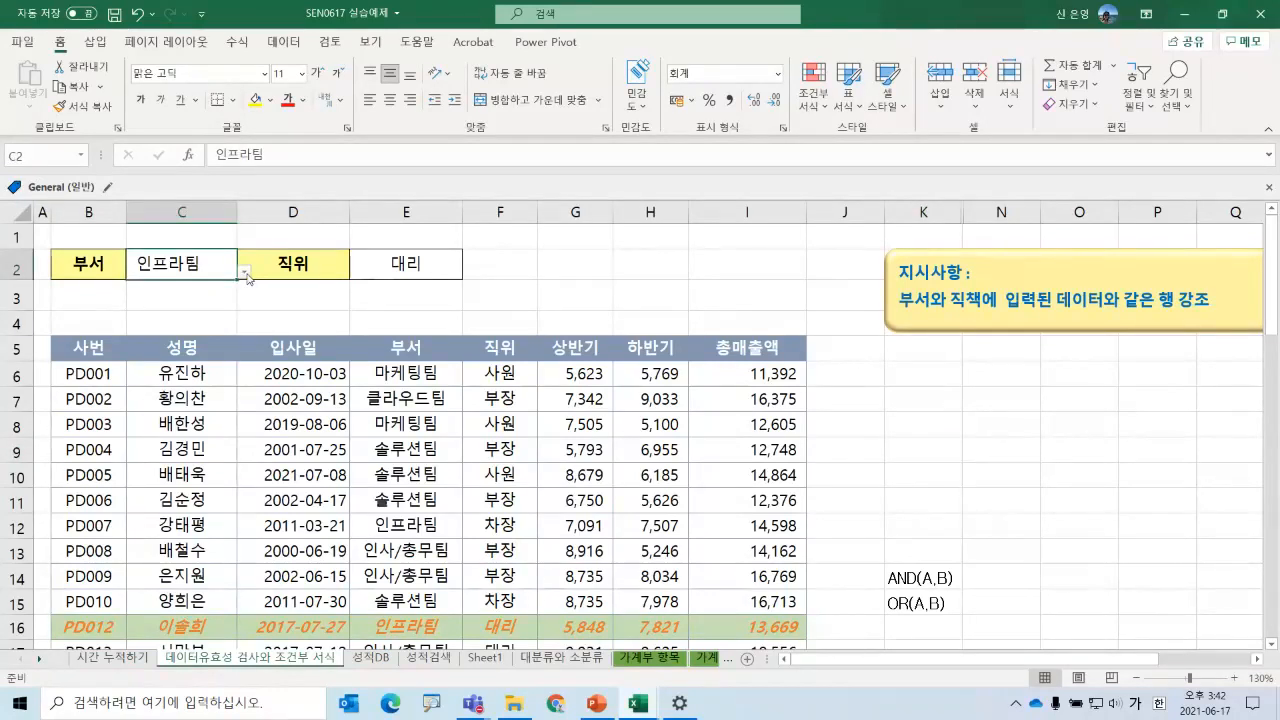
{"action": "left_click", "coordinate": [244, 272]}
{"action": "left_click", "coordinate": [210, 294]}
{"action": "left_click", "coordinate": [418, 263]}
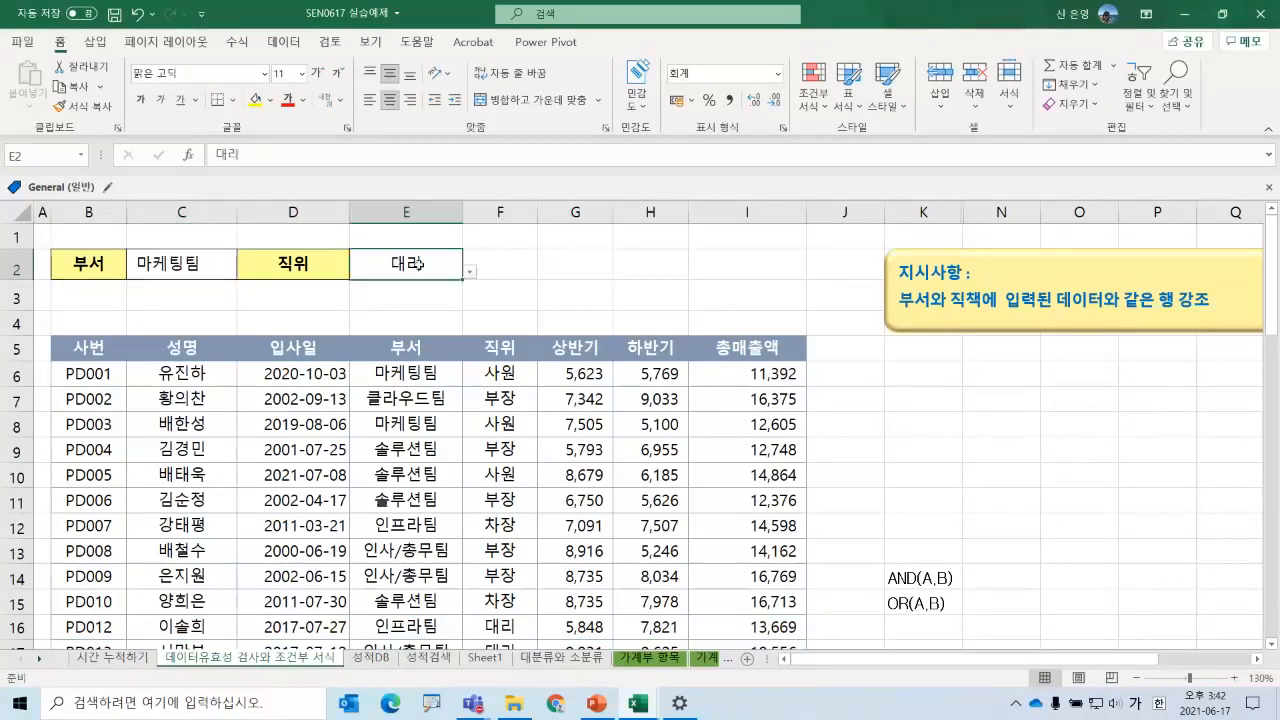
{"action": "left_click", "coordinate": [471, 275]}
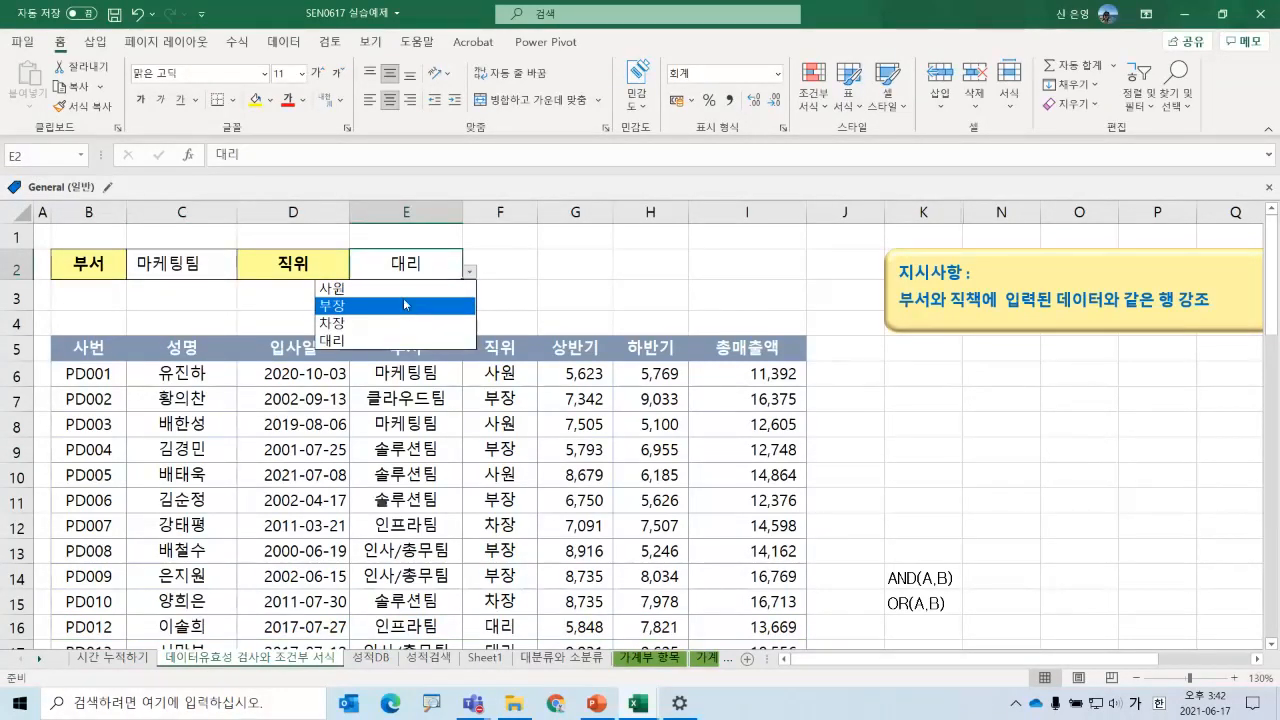
{"action": "left_click", "coordinate": [405, 287]}
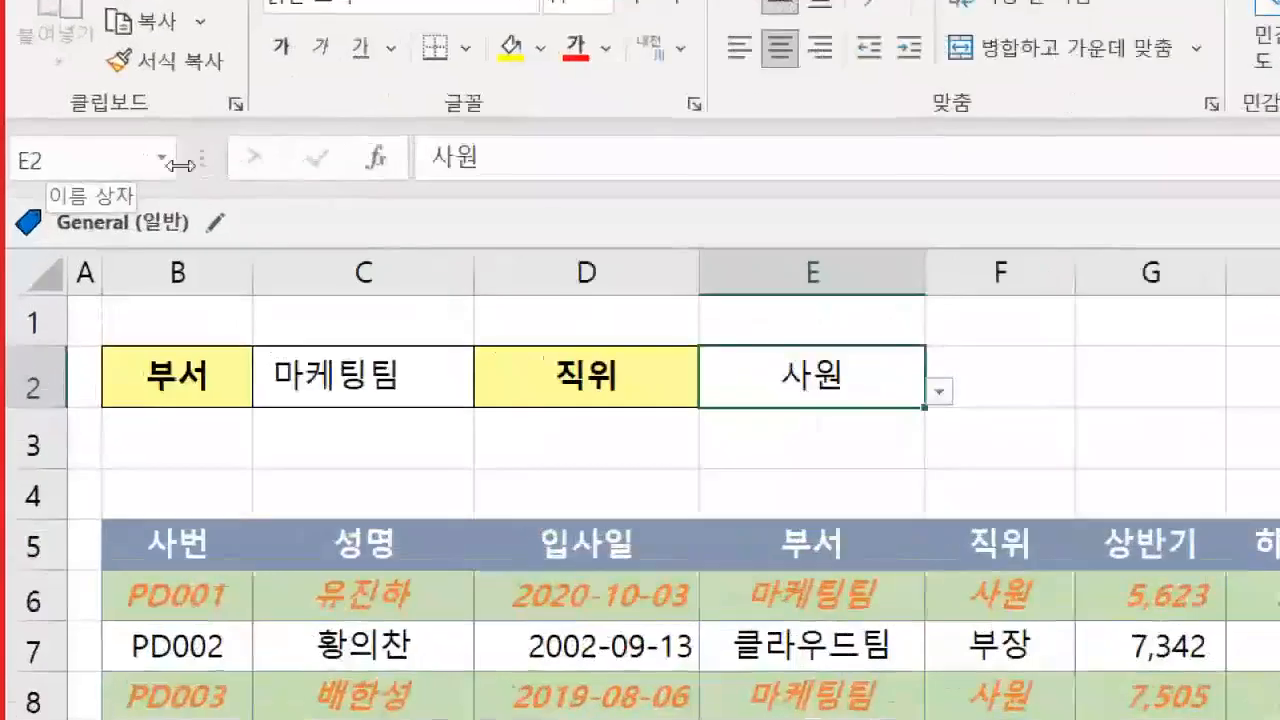
- Jump to the criteria table through the workbook's defined name 성적기준표
{"action": "left_click", "coordinate": [164, 159]}
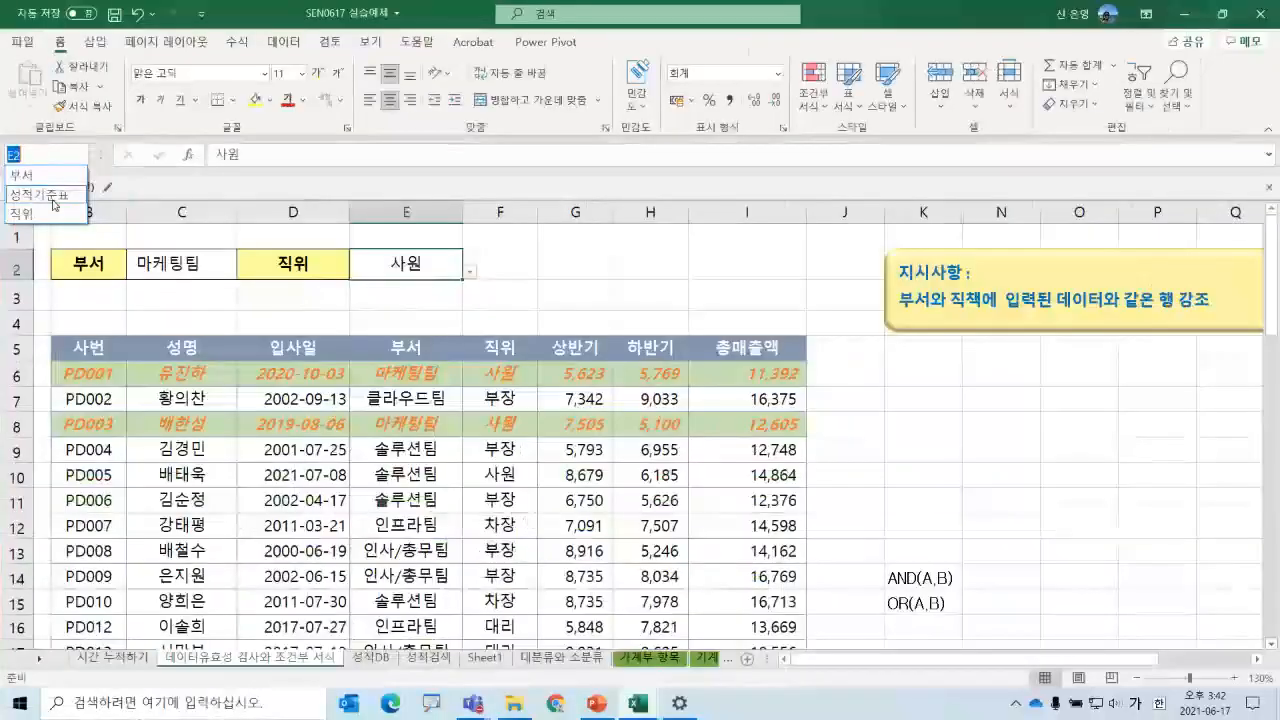
{"action": "left_click", "coordinate": [105, 258]}
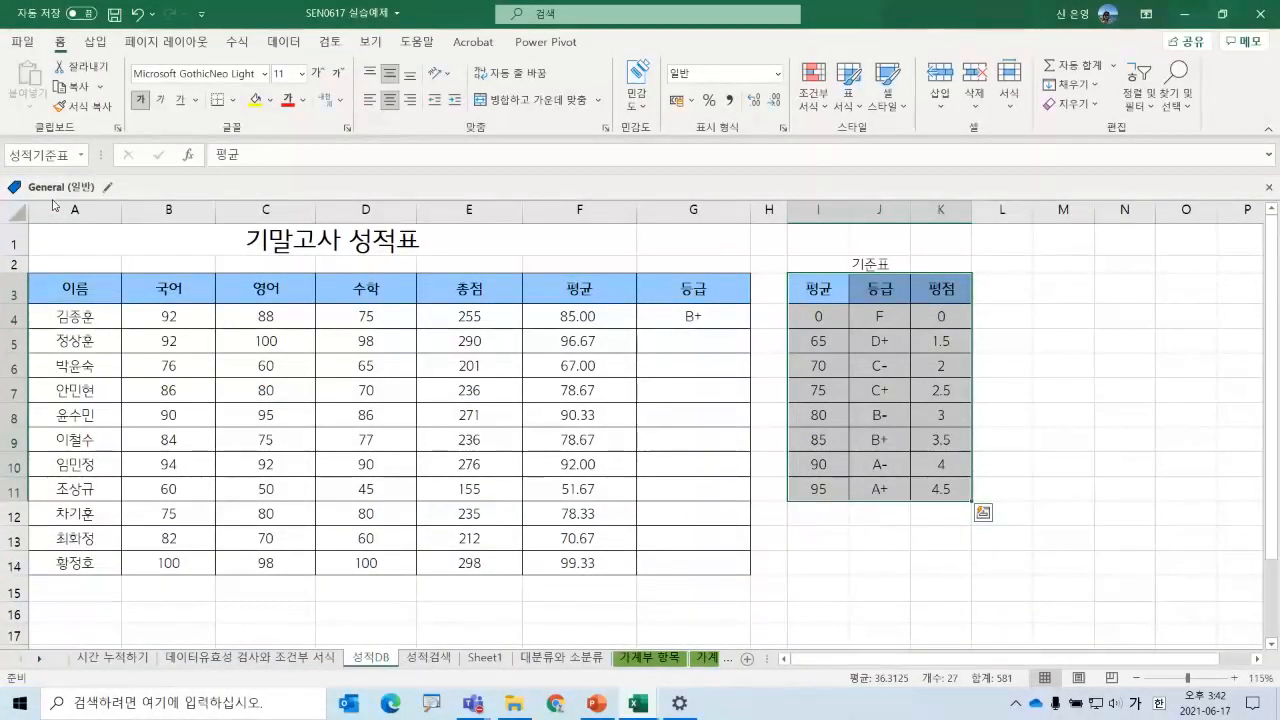
- Set Table_array in G4's VLOOKUP to the named range 성적기준표 and fill the formula down to G14
{"action": "left_click", "coordinate": [653, 320]}
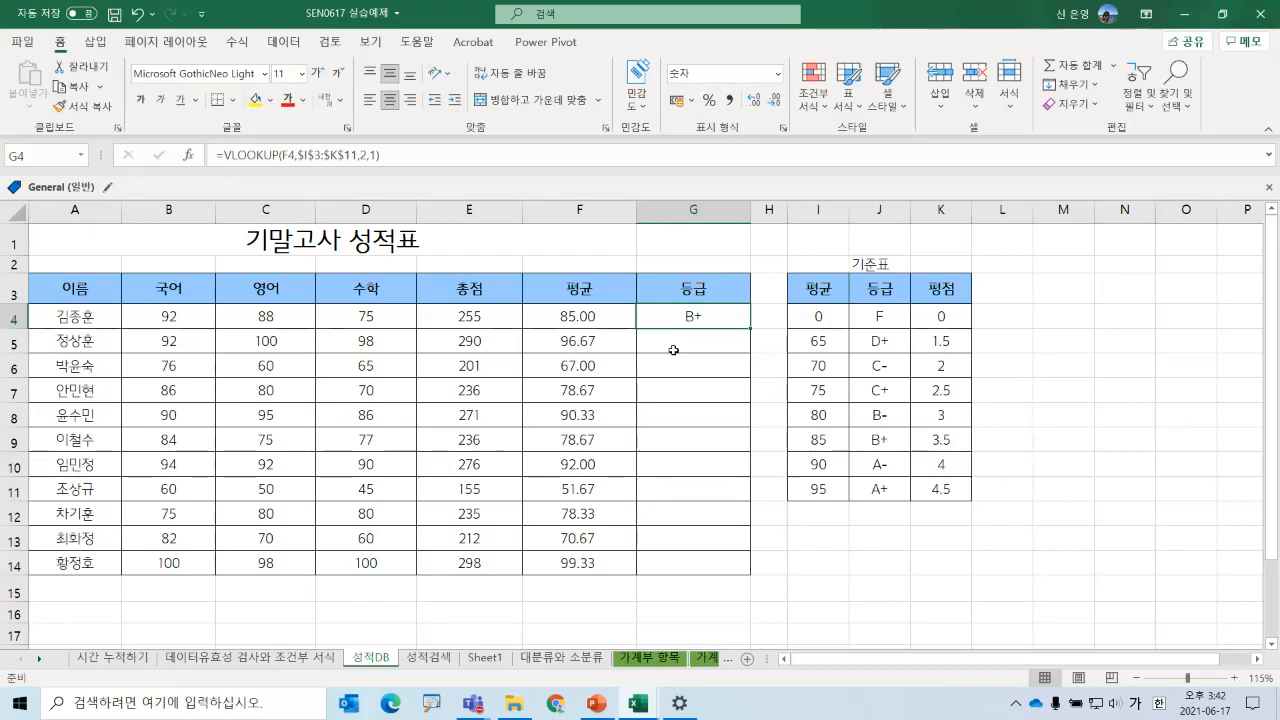
{"action": "left_click", "coordinate": [189, 156]}
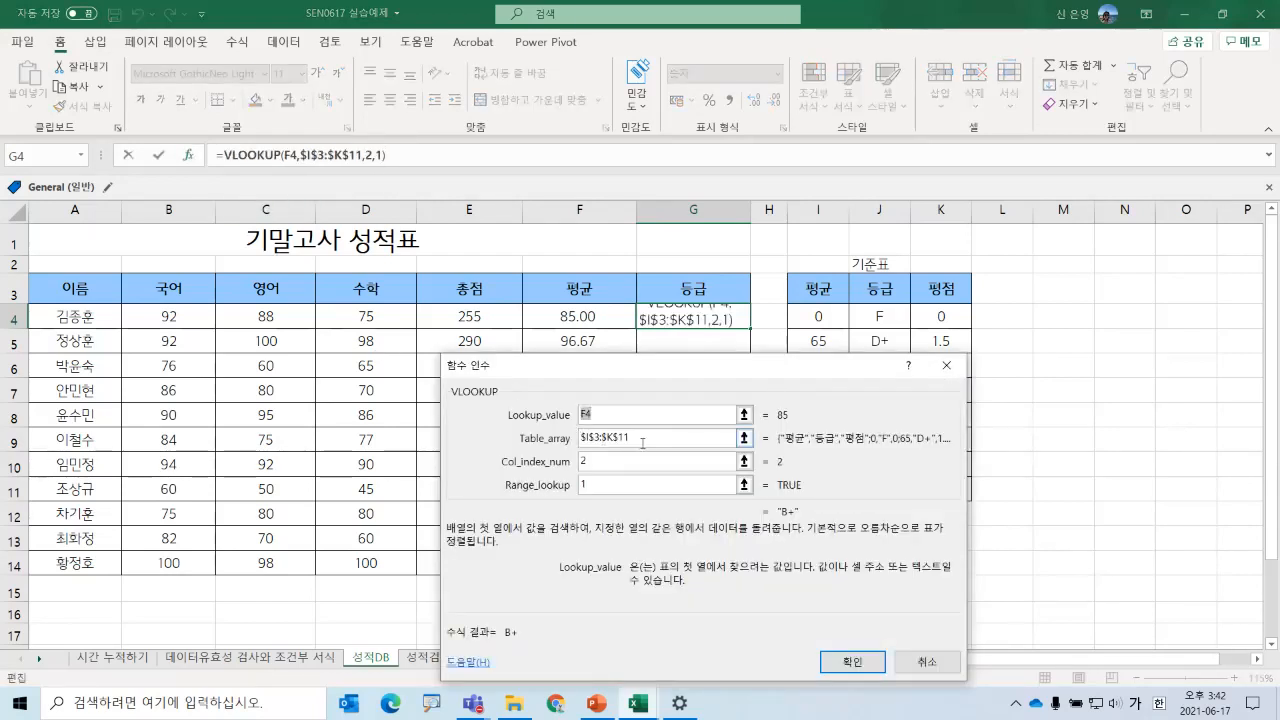
{"action": "key", "text": "Tab"}
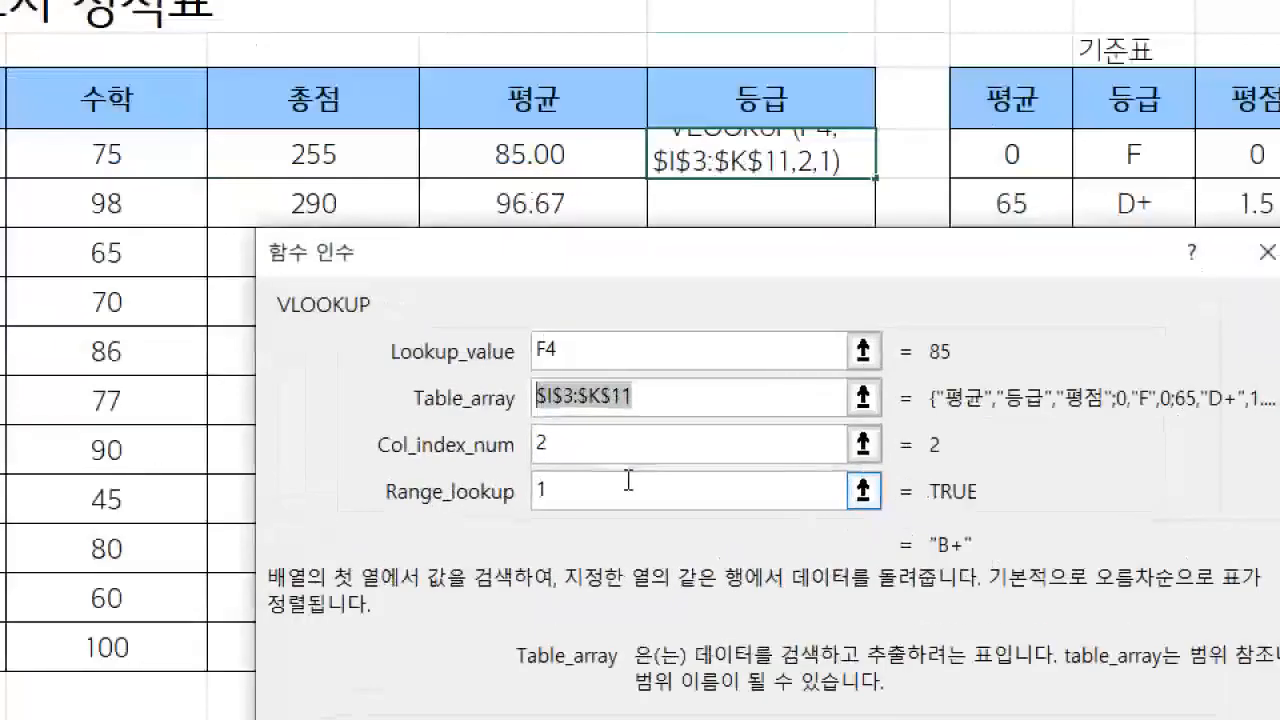
{"action": "left_click", "coordinate": [980, 100]}
{"action": "left_click_drag", "start_coordinate": [980, 100], "coordinate": [1234, 490]}
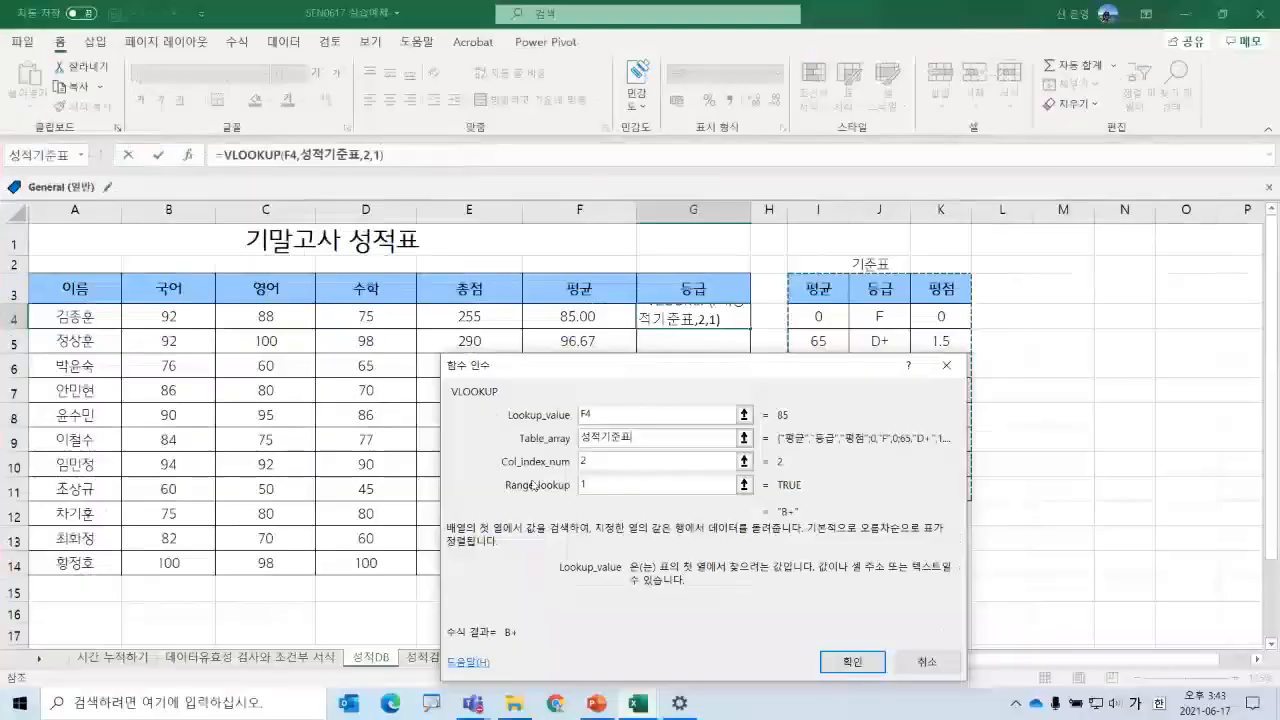
{"action": "left_click", "coordinate": [840, 661]}
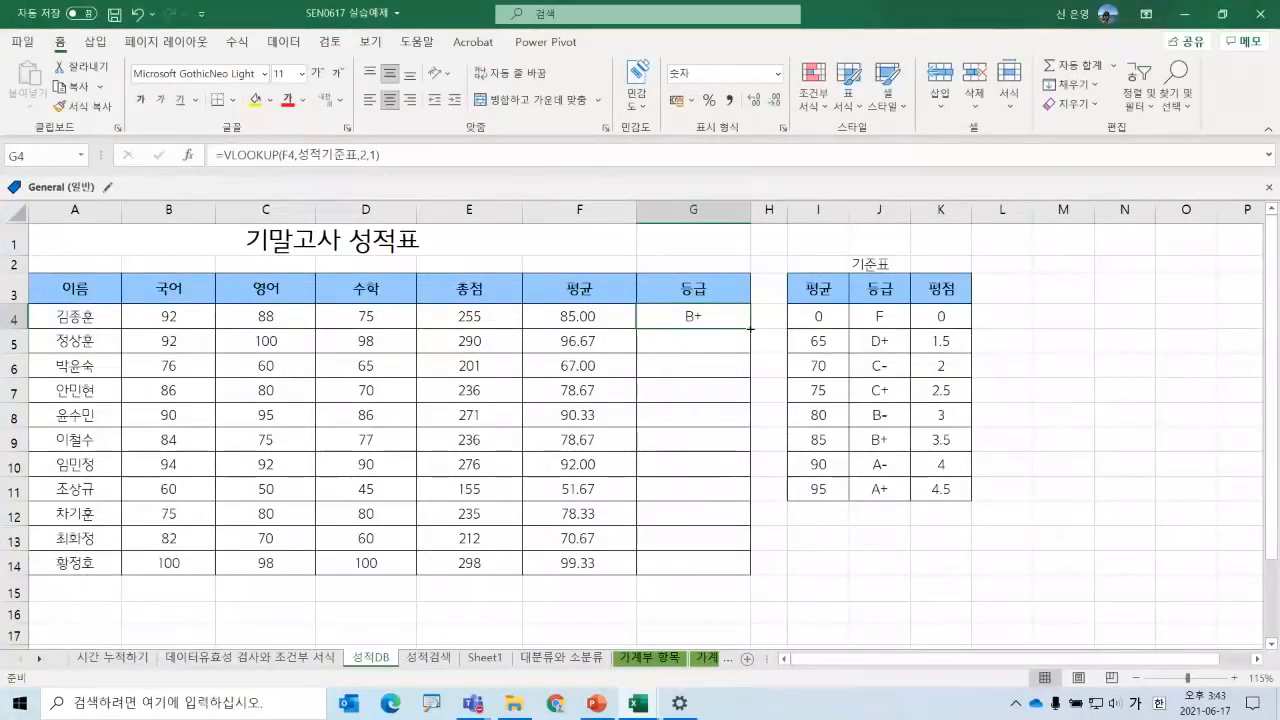
{"action": "double_click", "coordinate": [750, 328]}
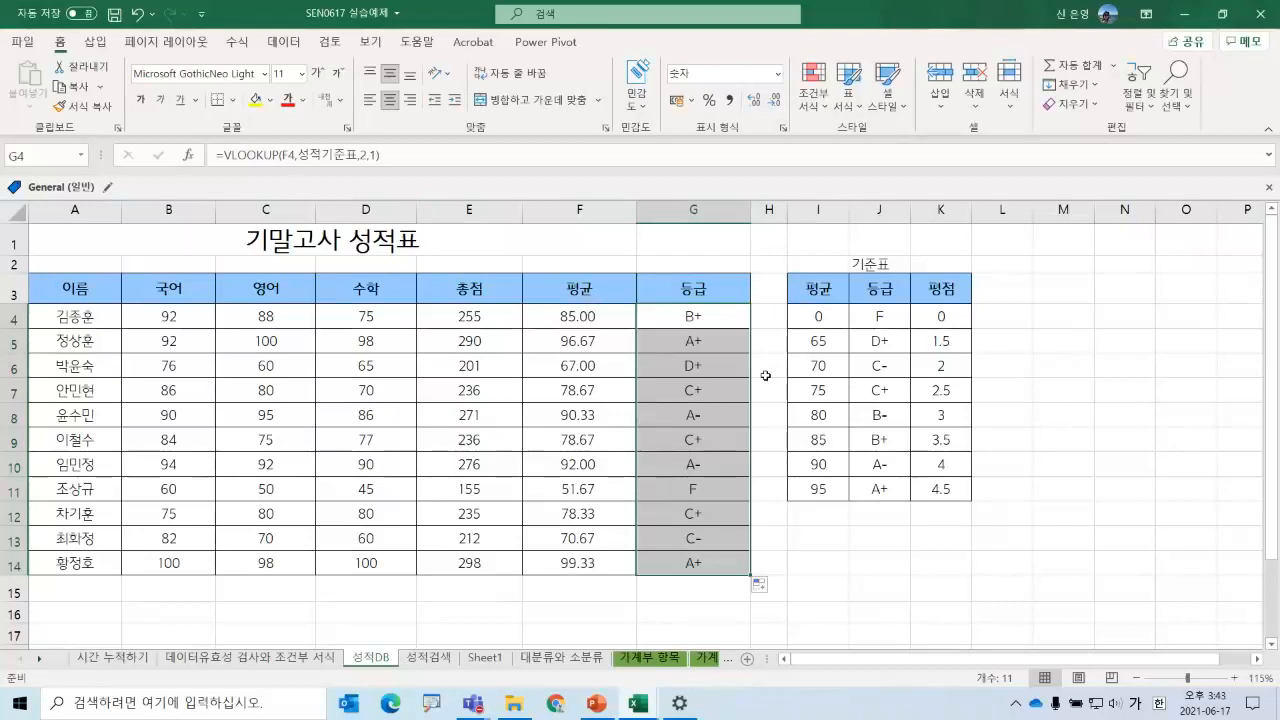
- Switch to the PowerPoint presentation at the 간단하게 이름 정의하기 slide
{"action": "left_click", "coordinate": [597, 703]}
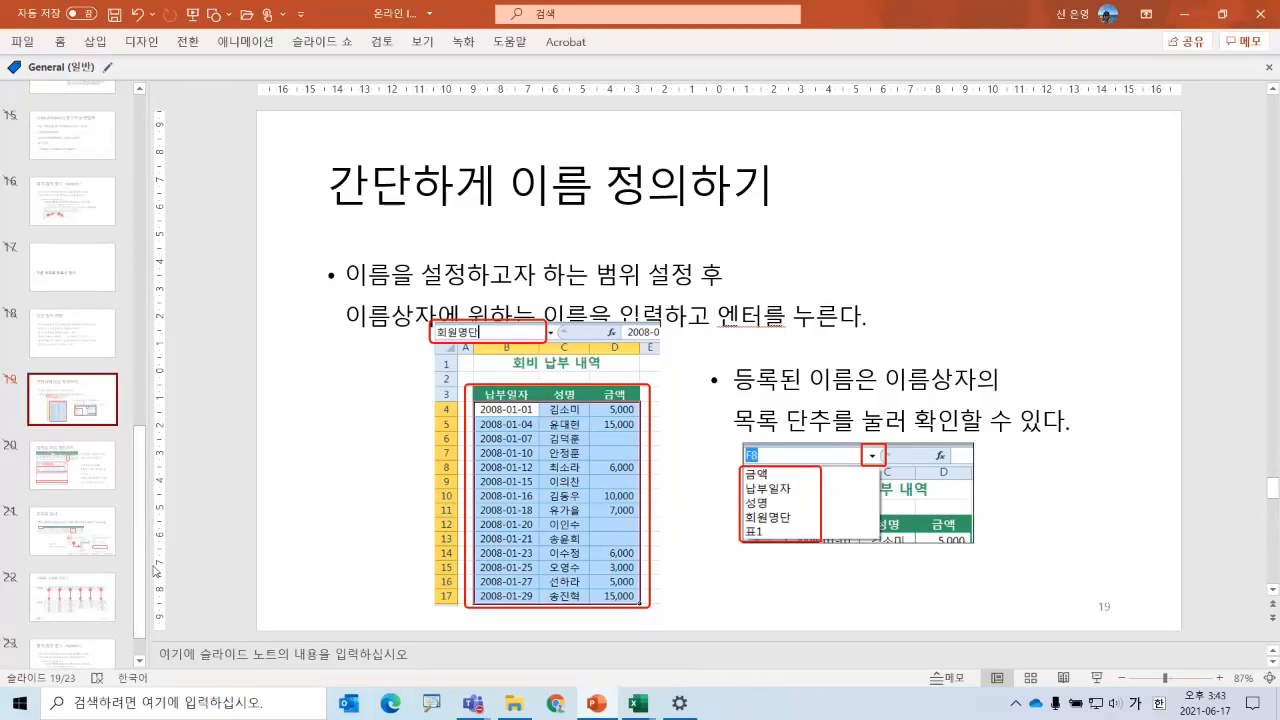
- On the 간단하게 이름 정의하기 slide, move the 회비 납부 내역 screenshot below the body text and realign its two red highlight frames
{"action": "left_click_drag", "start_coordinate": [446, 374], "coordinate": [448, 388]}
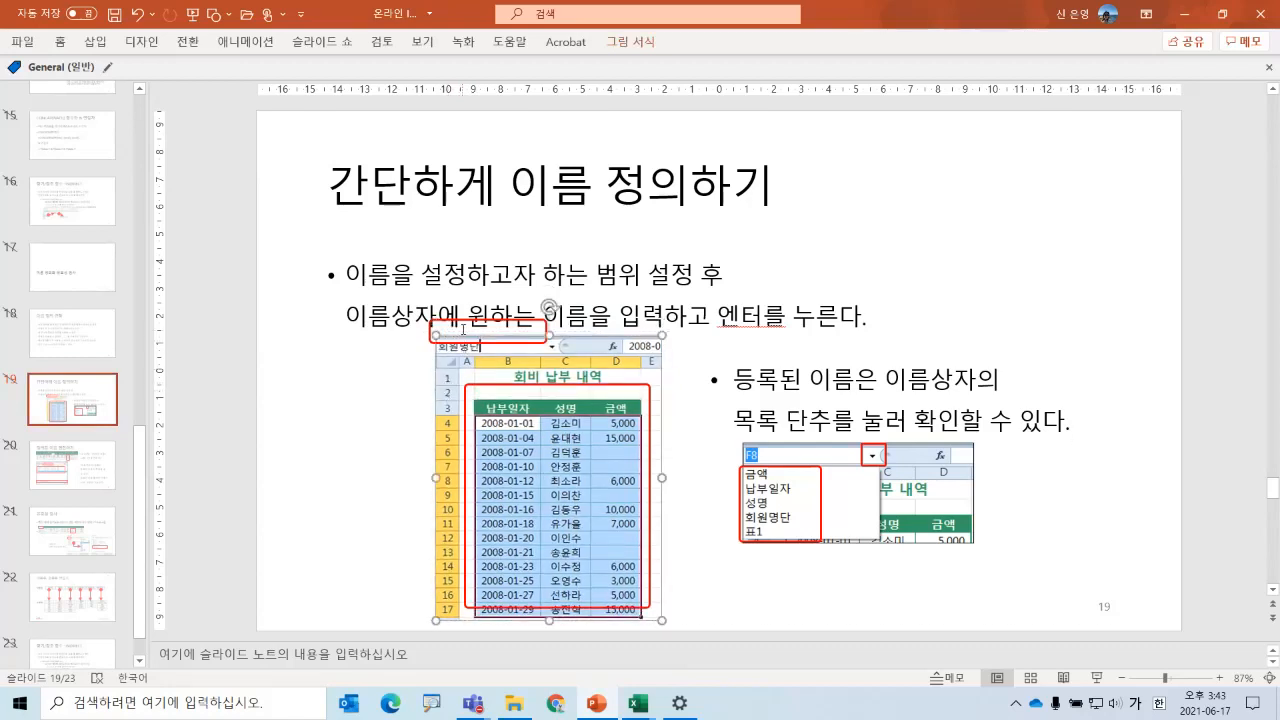
{"action": "left_click_drag", "start_coordinate": [441, 341], "coordinate": [441, 353]}
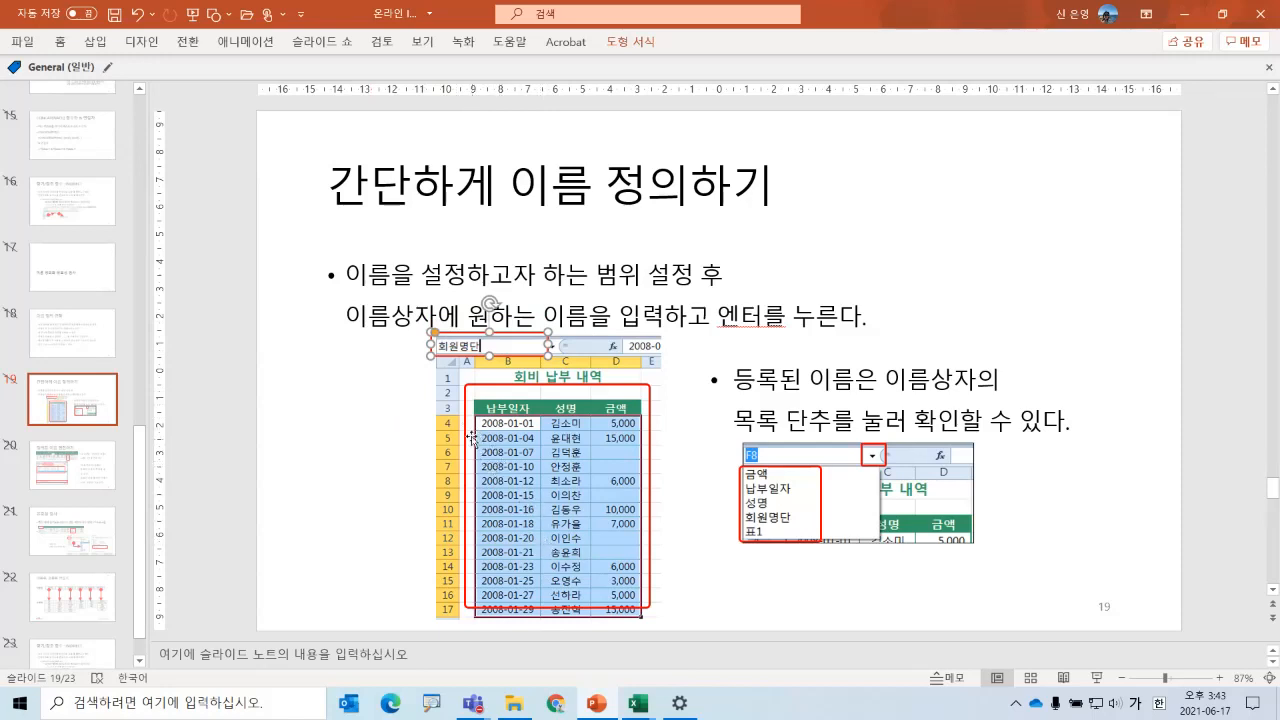
{"action": "left_click_drag", "start_coordinate": [655, 591], "coordinate": [649, 587]}
{"action": "left_click", "coordinate": [648, 584]}
{"action": "key", "text": "Down"}
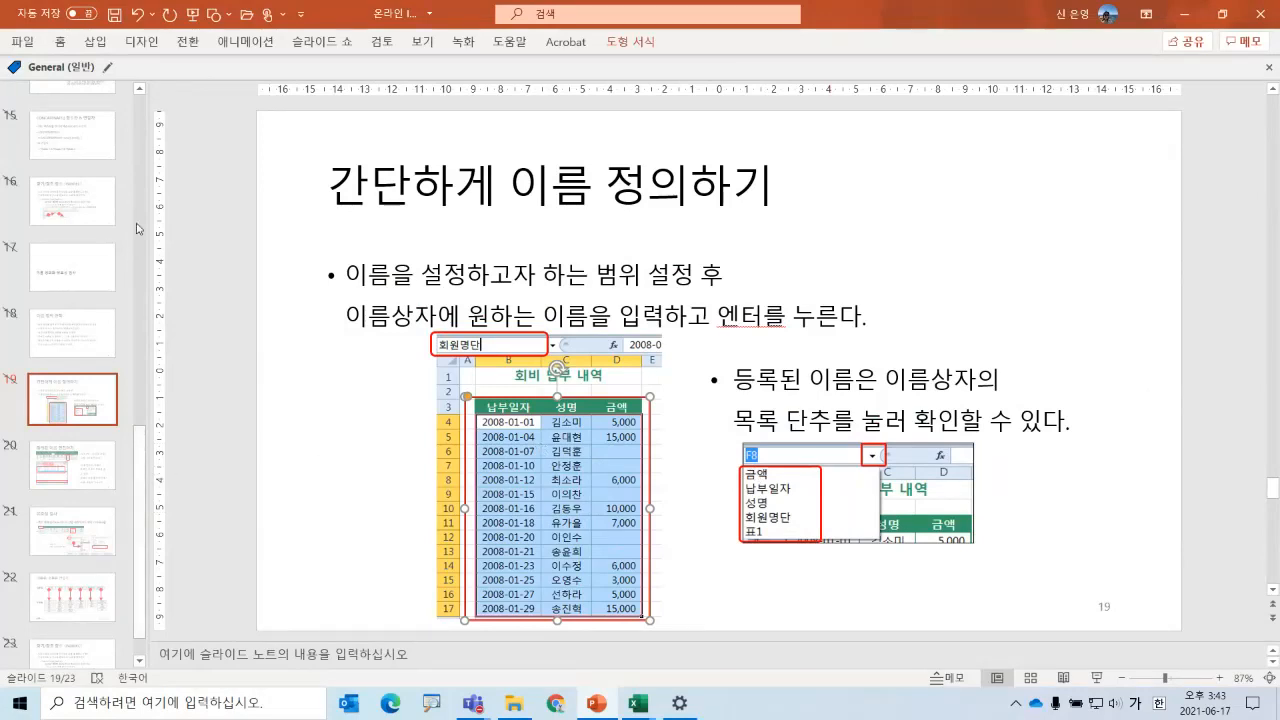
- Review the slides on VLOOKUP usage, 이름 정의와 유효성 검사, 간단하게 이름 정의하기 and 정의된 이름 편집하기
{"action": "key", "text": "Up"}
{"action": "key", "text": "Up"}
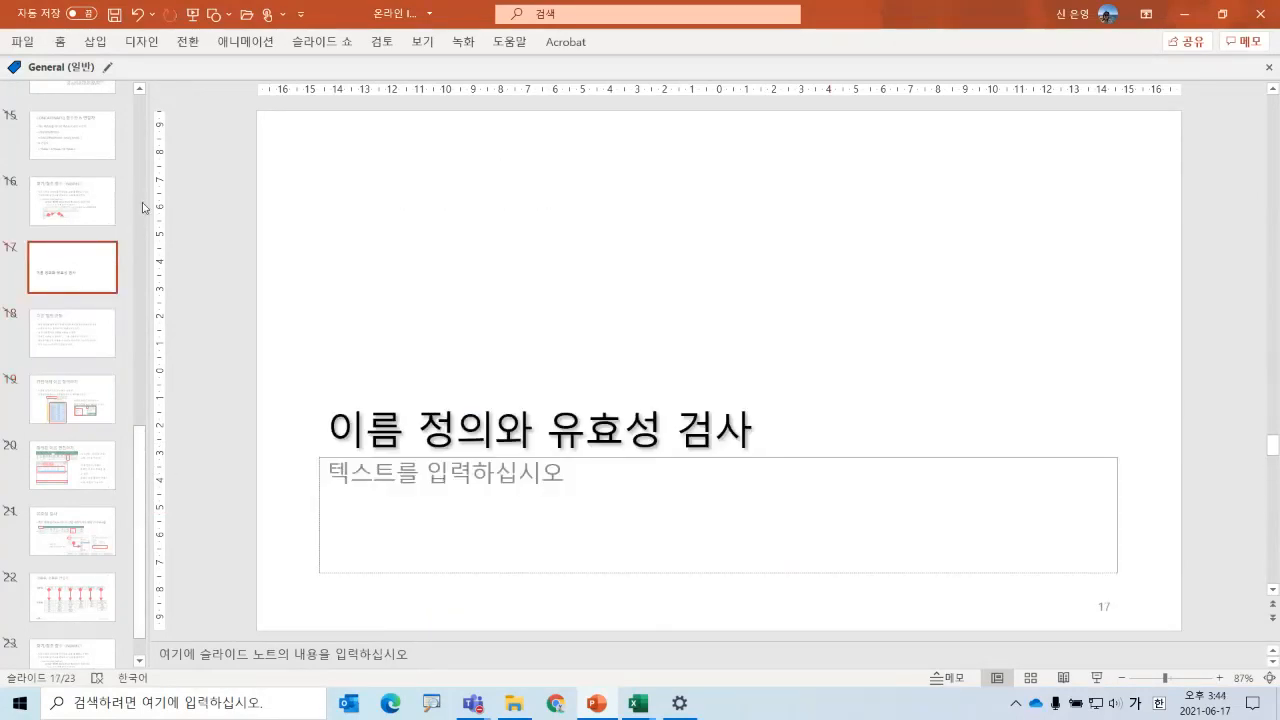
{"action": "left_click", "coordinate": [142, 207]}
{"action": "left_click", "coordinate": [82, 659]}
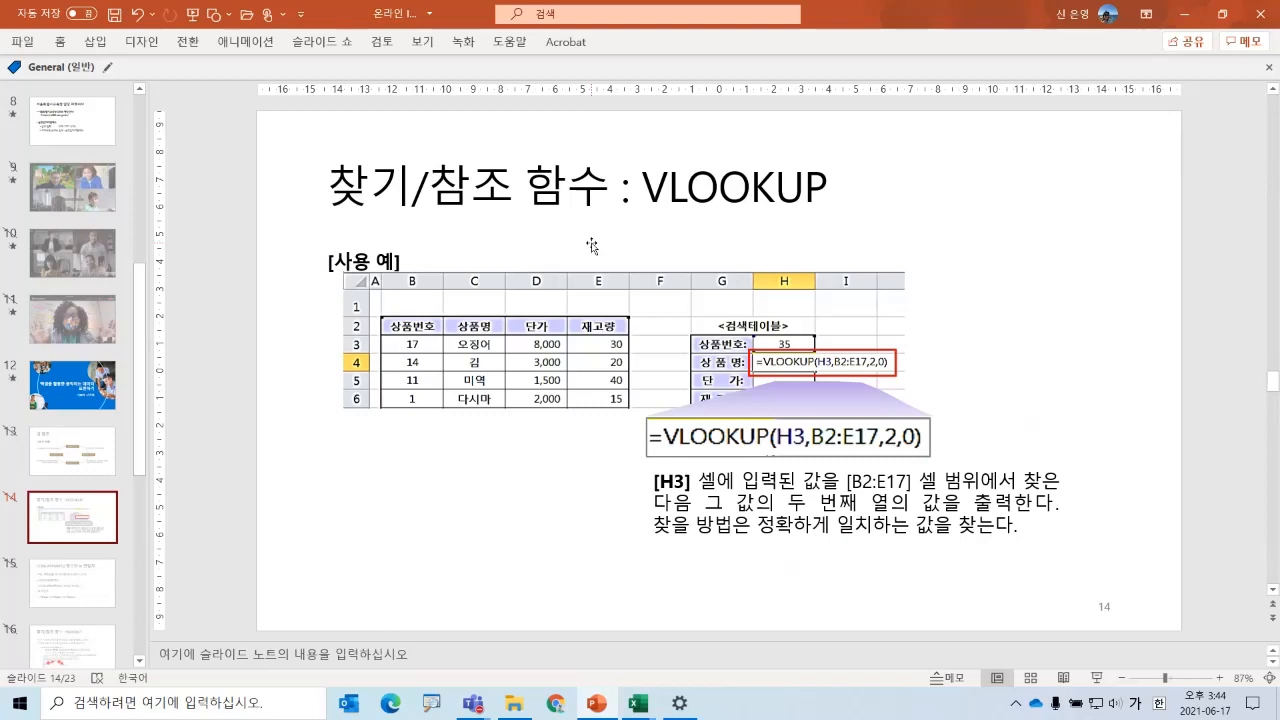
{"action": "left_click_drag", "start_coordinate": [140, 402], "coordinate": [139, 538]}
{"action": "left_click", "coordinate": [77, 487]}
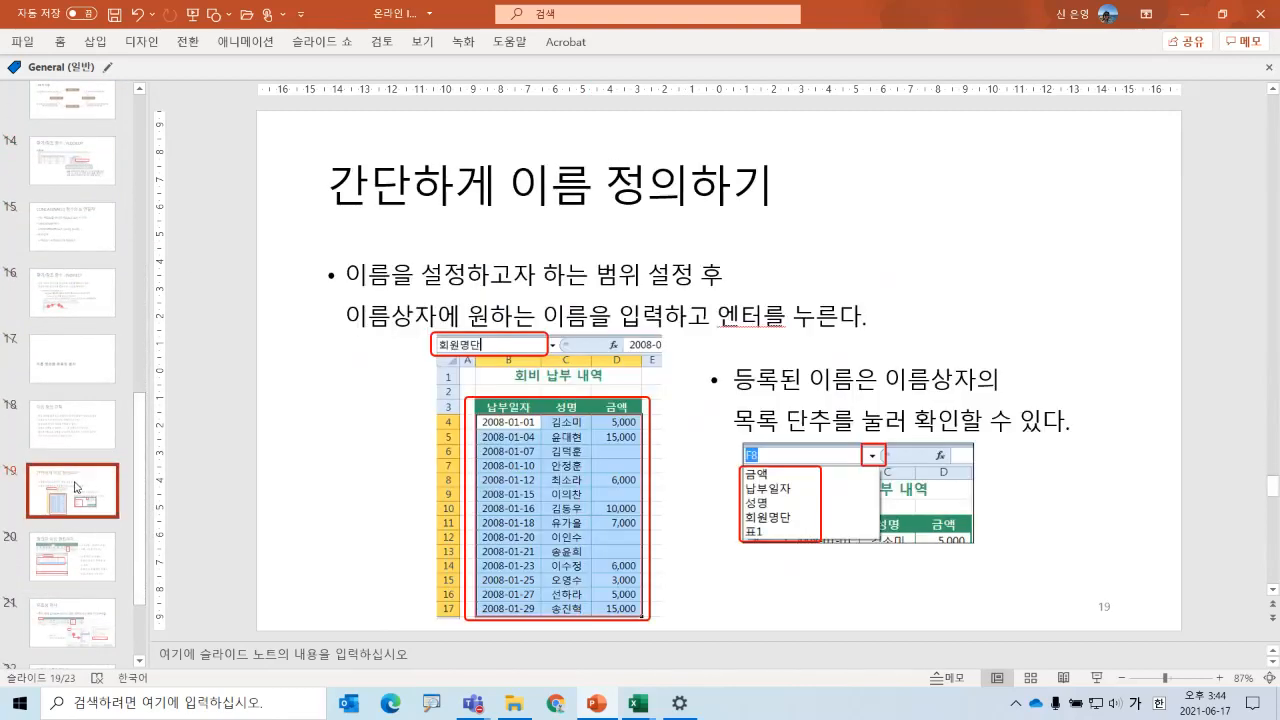
{"action": "left_click", "coordinate": [91, 560]}
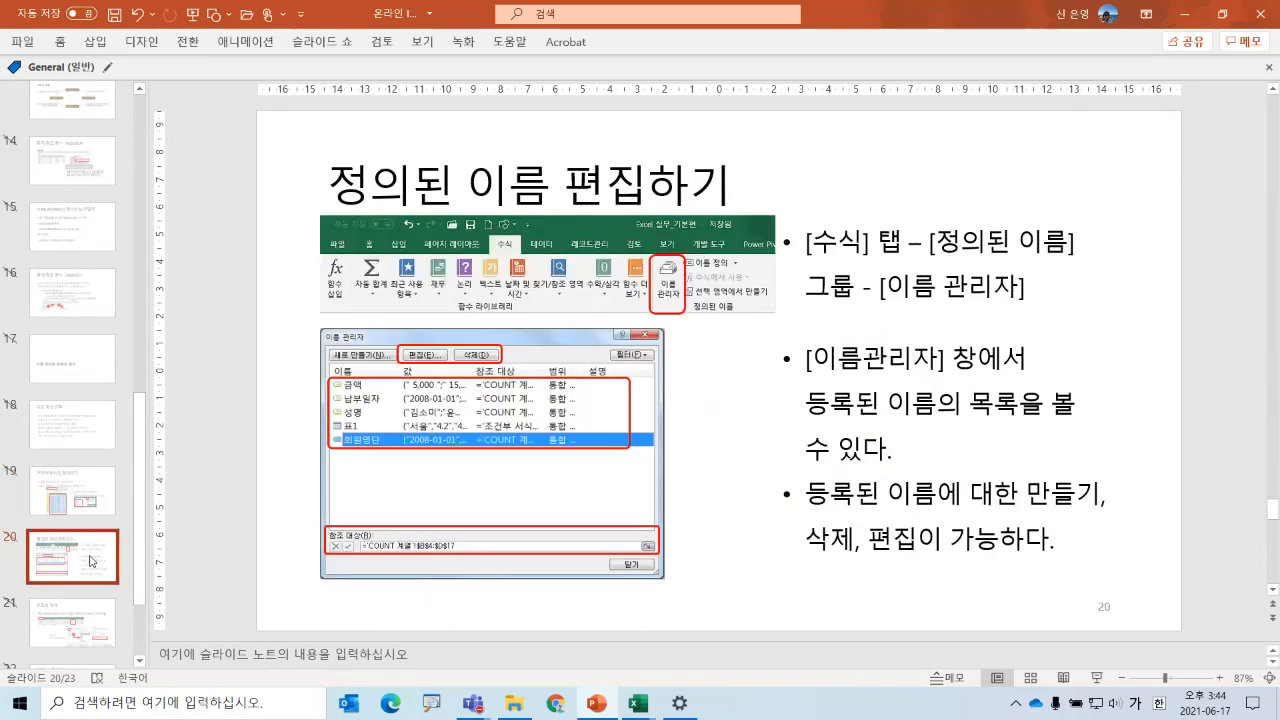
{"action": "left_click", "coordinate": [84, 508]}
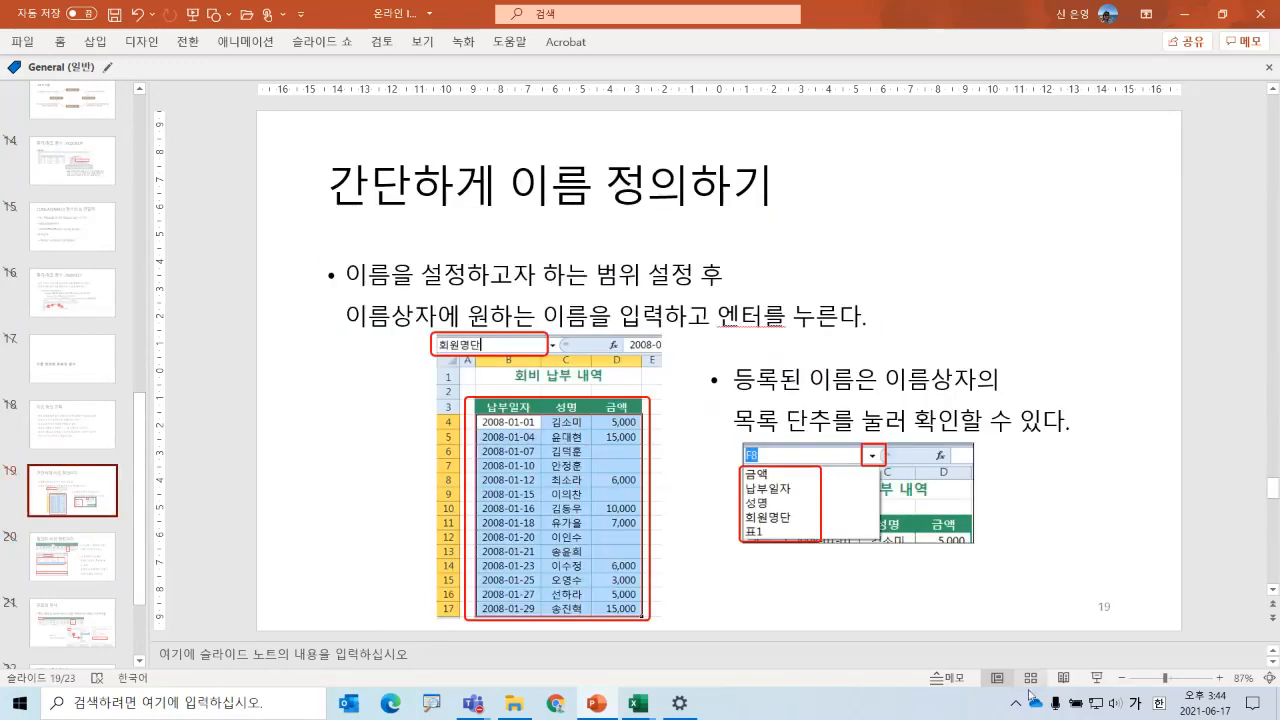
- Switch to the SEN0617 실습예제 workbook in Excel and go to the 검색이름 input cell B3 on the 성적검색 sheet
{"action": "mouse_move", "coordinate": [655, 710]}
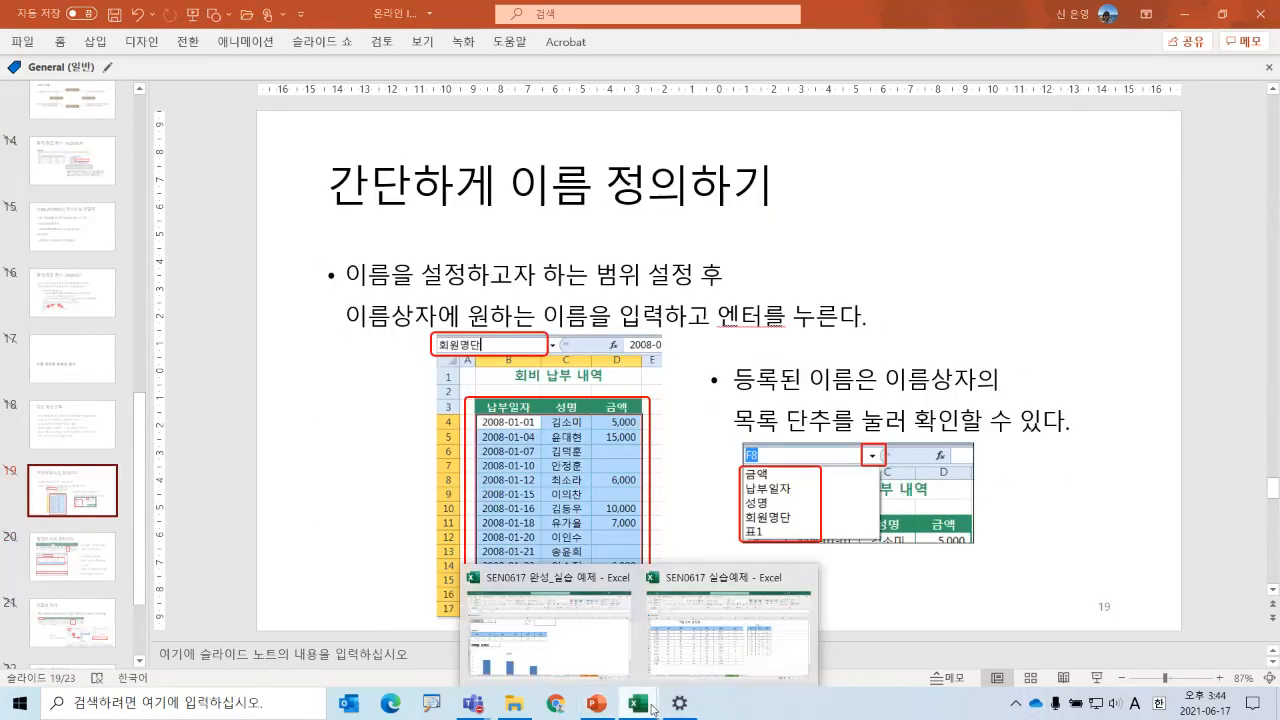
{"action": "left_click", "coordinate": [713, 652]}
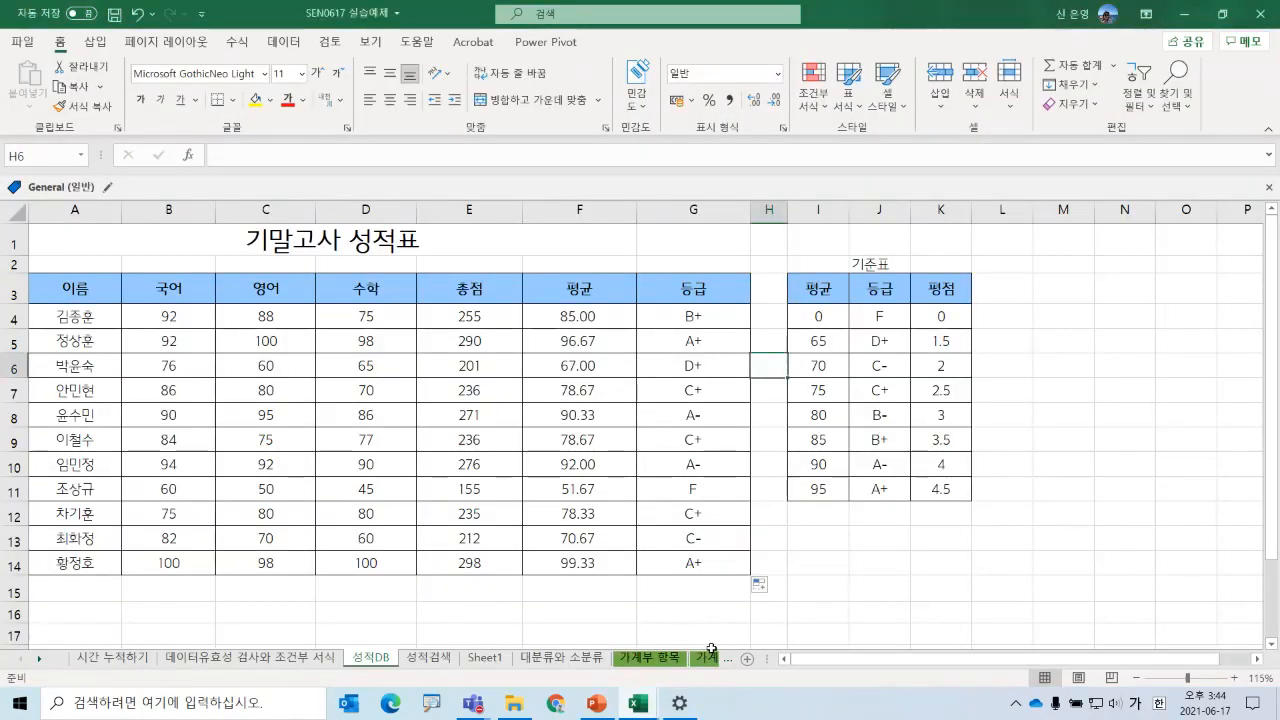
{"action": "left_click", "coordinate": [436, 660]}
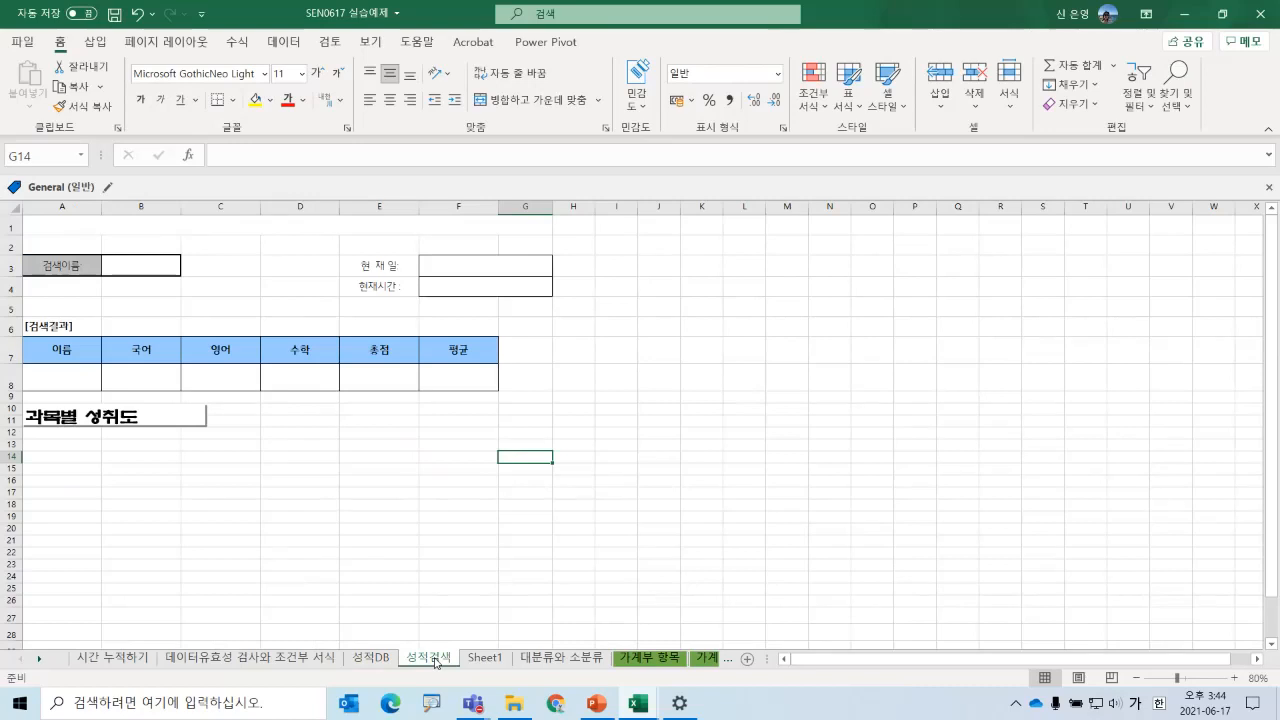
{"action": "left_click", "coordinate": [127, 268]}
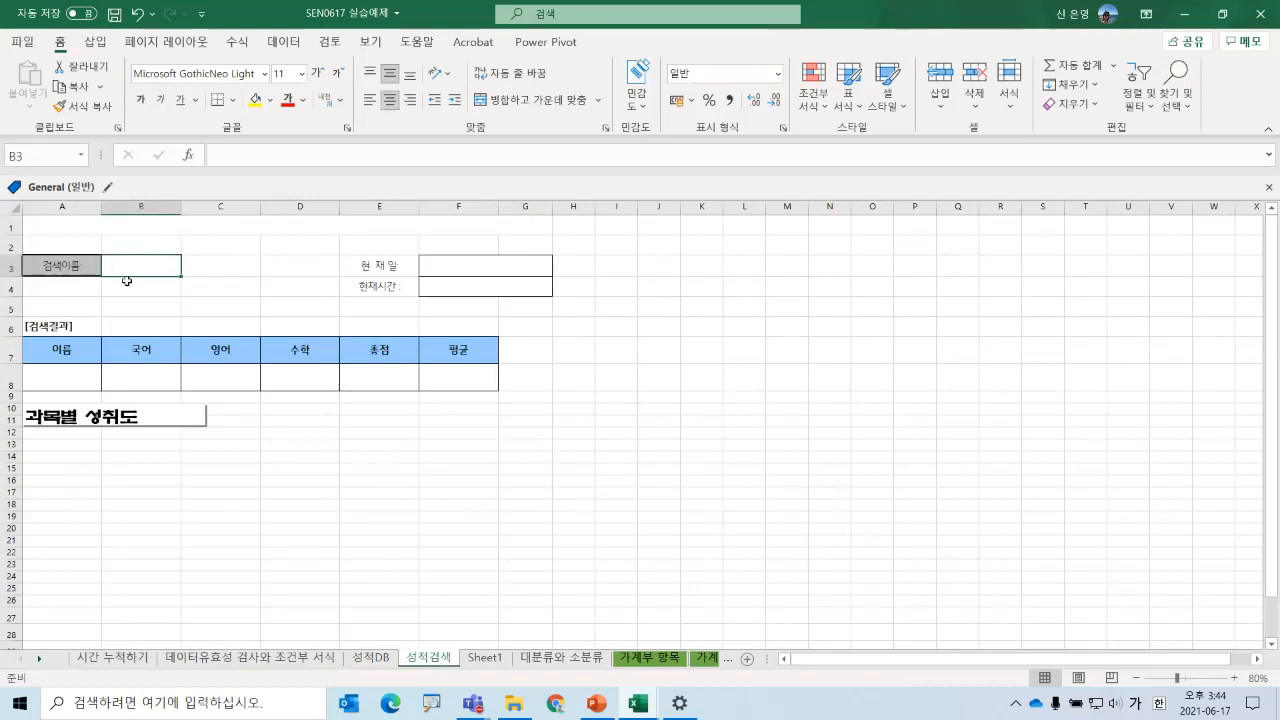
- On the 성적DB sheet, create a defined name for A3:A14 from its first row (첫 행), replacing the existing 이름 definition, and check the workbook's name list
{"action": "left_click", "coordinate": [368, 660]}
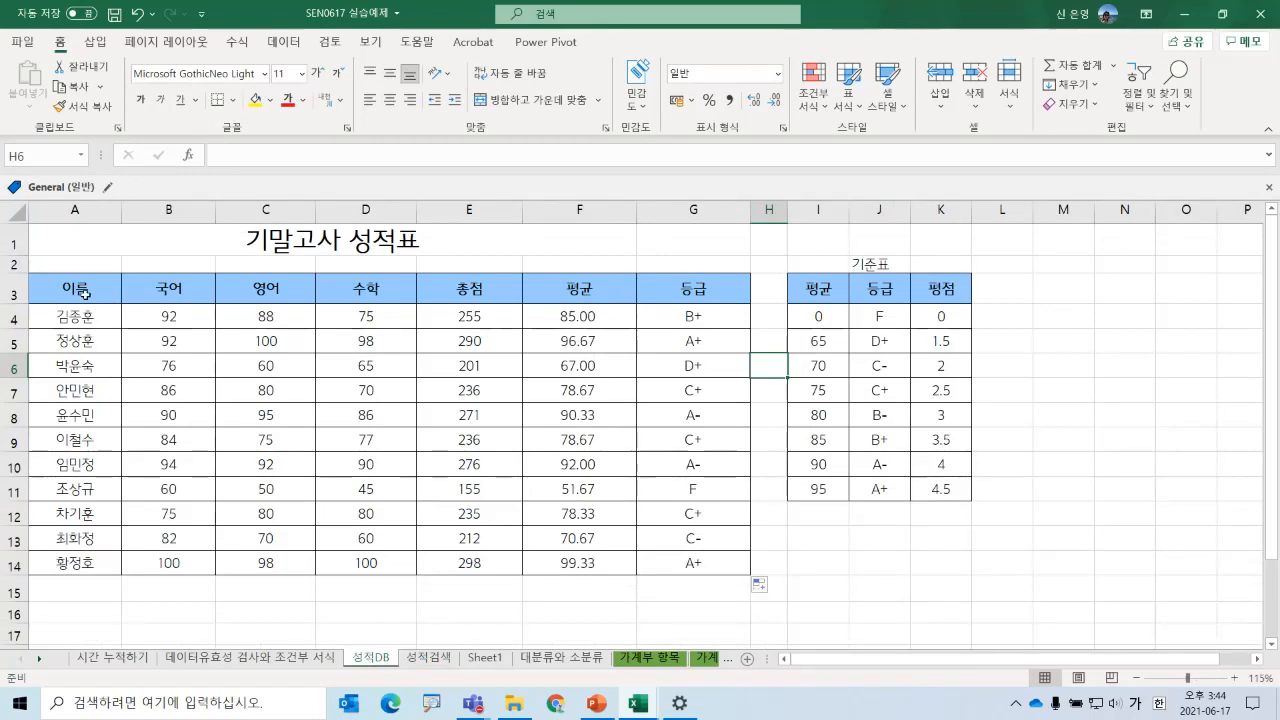
{"action": "left_click_drag", "start_coordinate": [83, 290], "coordinate": [65, 562]}
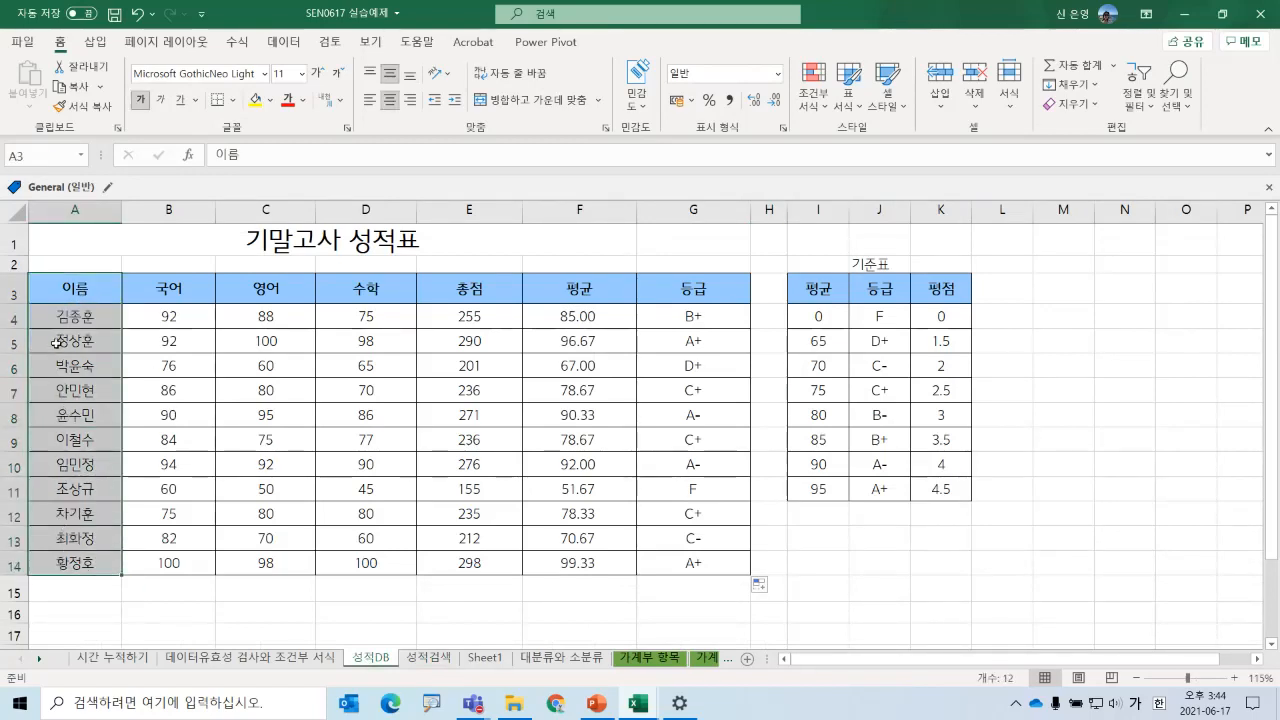
{"action": "left_click", "coordinate": [68, 313]}
{"action": "left_click_drag", "start_coordinate": [68, 313], "coordinate": [78, 556]}
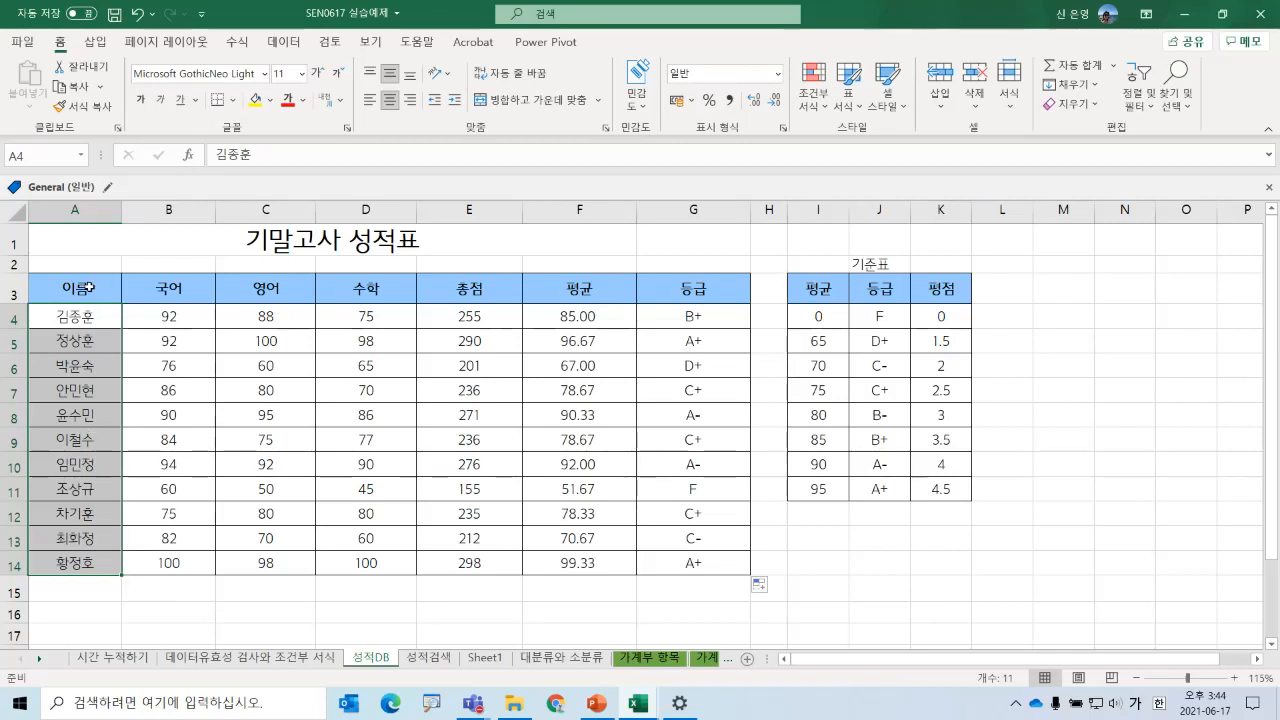
{"action": "left_click_drag", "start_coordinate": [88, 287], "coordinate": [73, 558]}
{"action": "key", "text": "ctrl+b"}
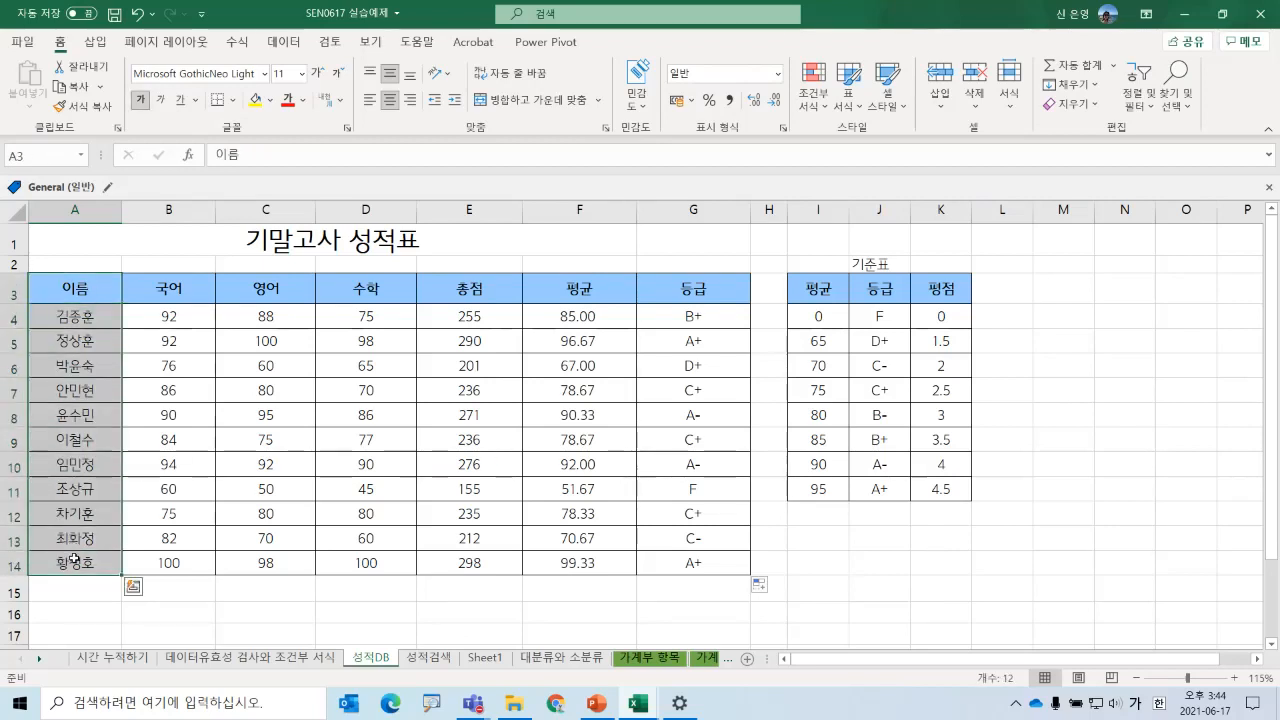
{"action": "left_click", "coordinate": [238, 43]}
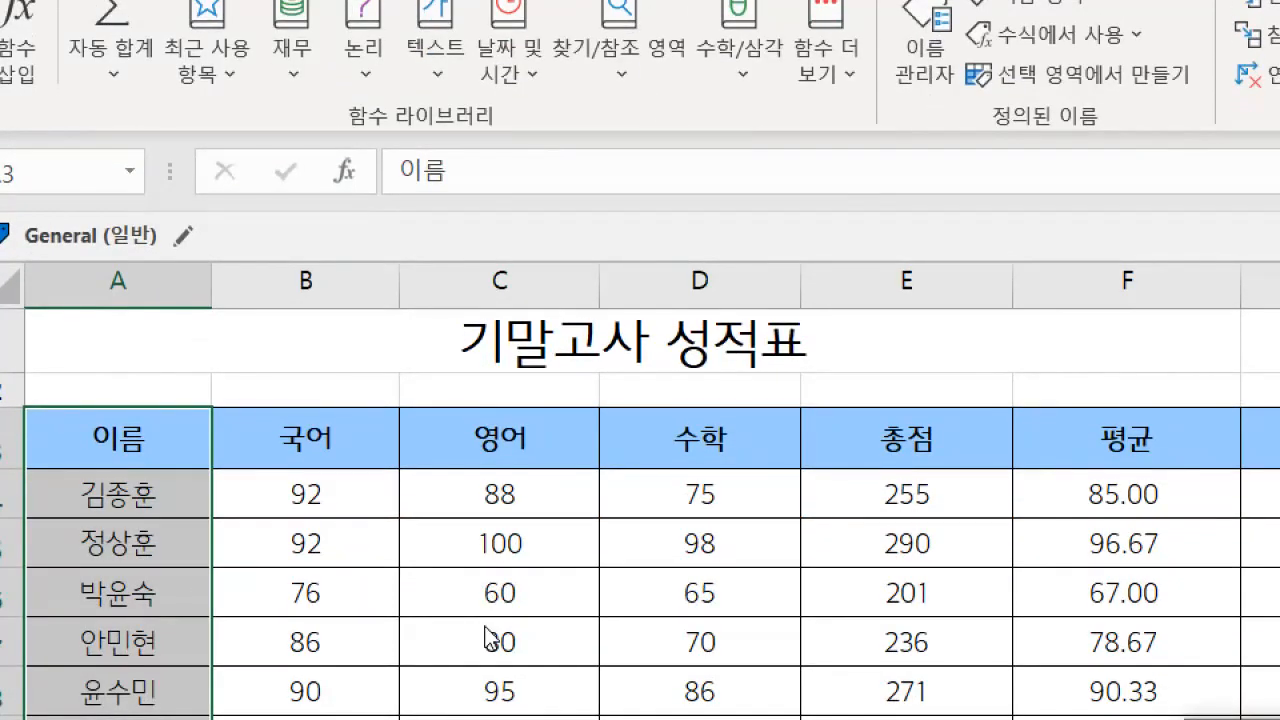
{"action": "key", "text": "ctrl+shift+F3"}
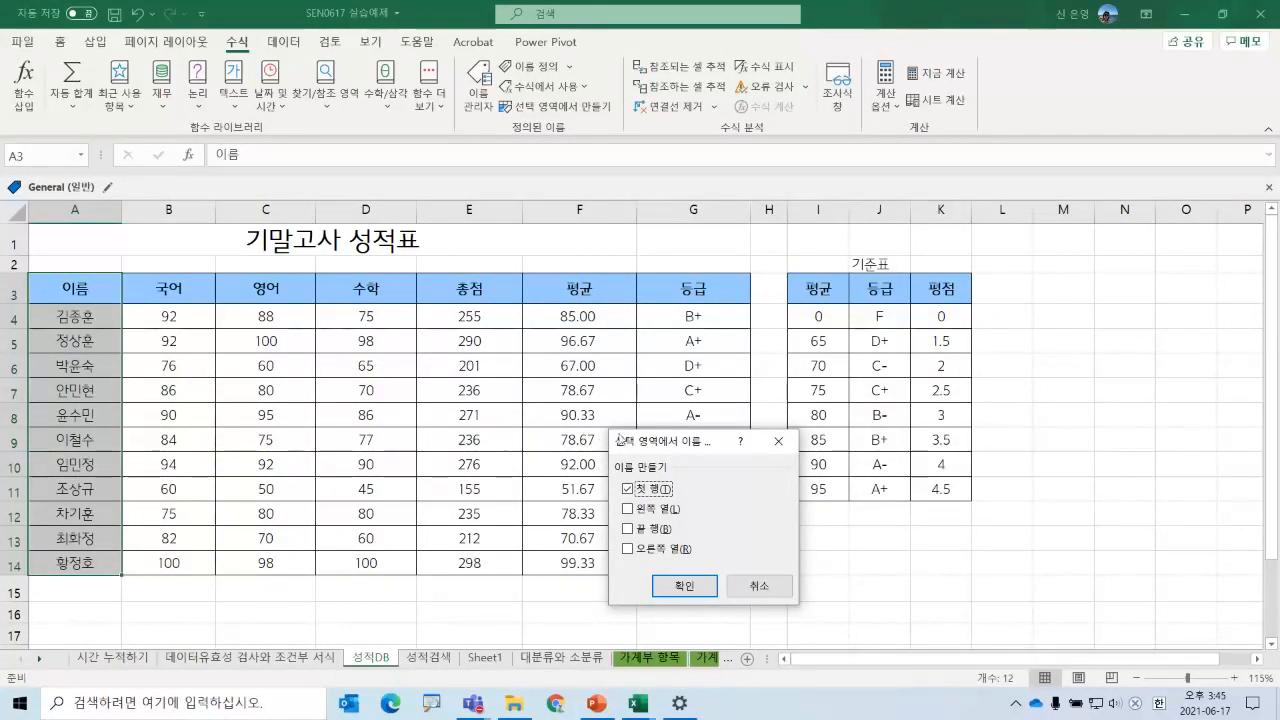
{"action": "left_click_drag", "start_coordinate": [637, 442], "coordinate": [193, 324]}
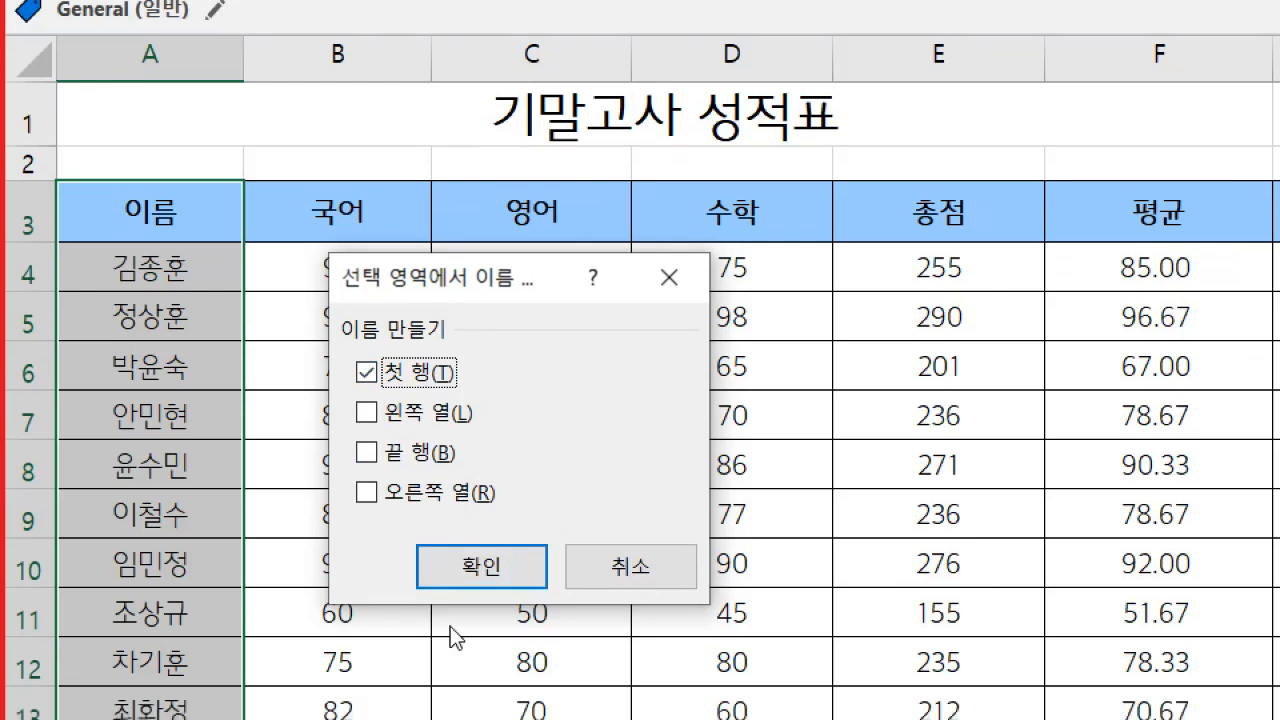
{"action": "left_click", "coordinate": [505, 568]}
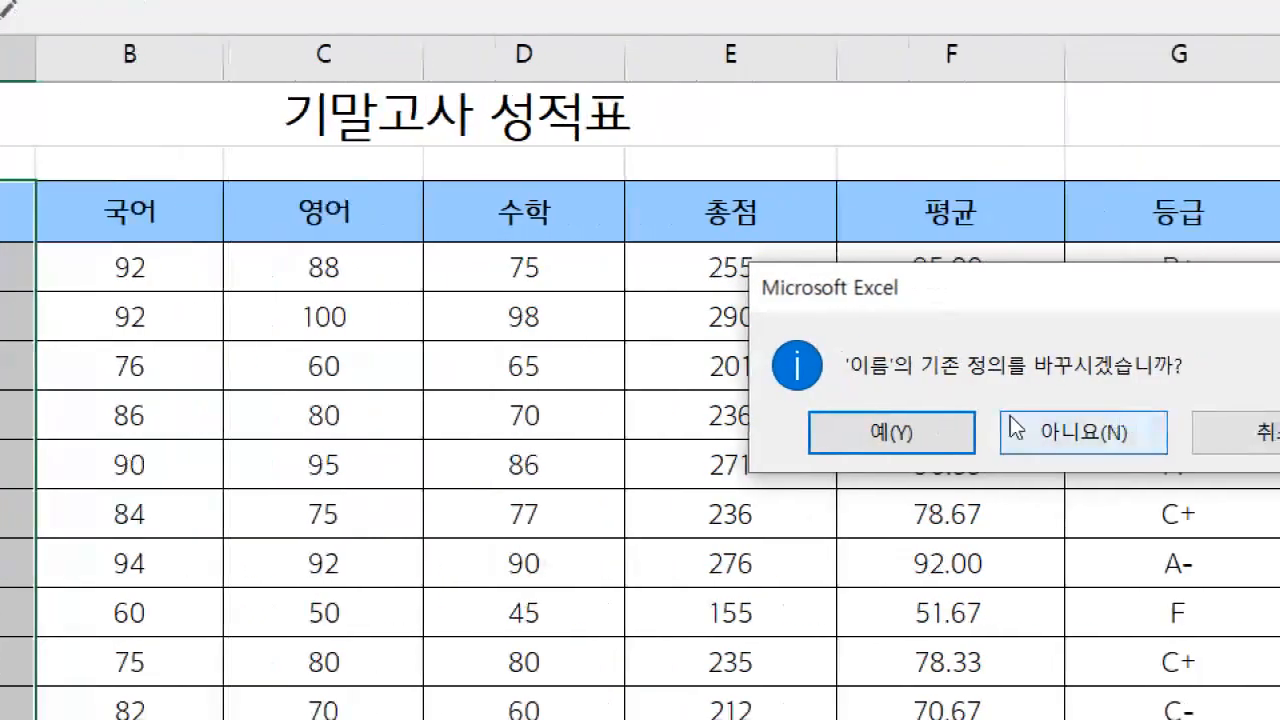
{"action": "left_click", "coordinate": [939, 437]}
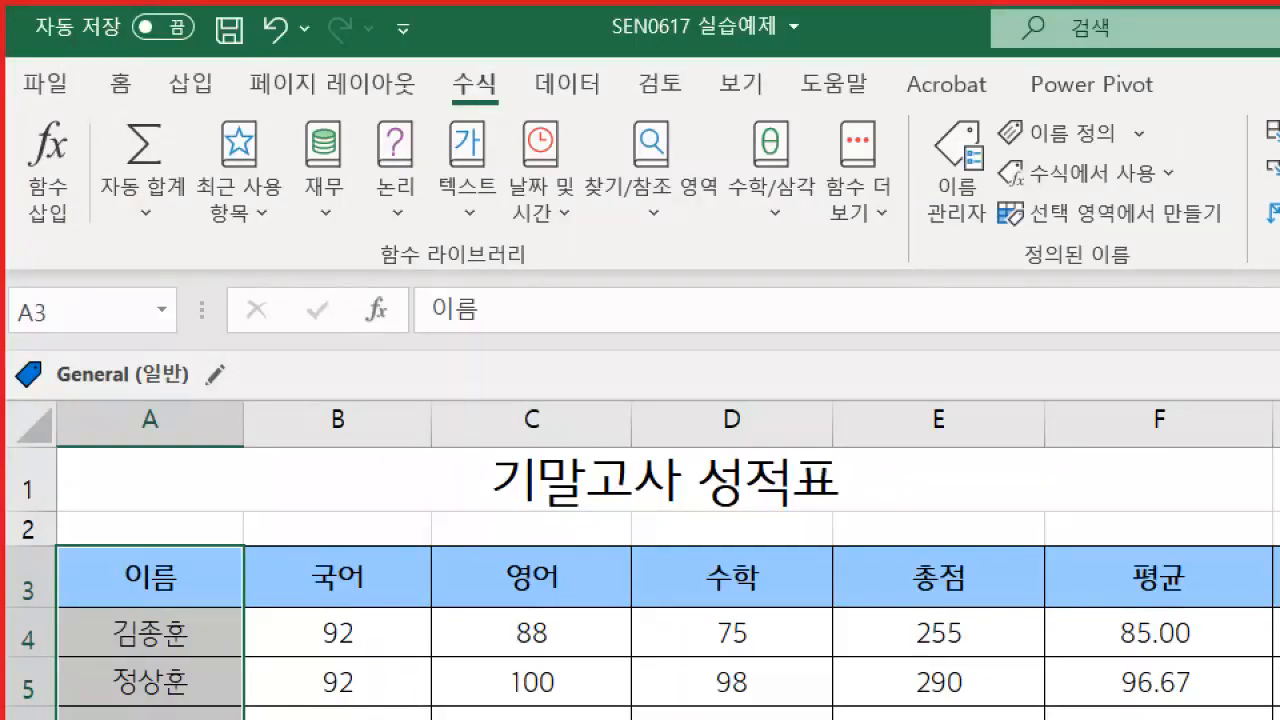
{"action": "left_click", "coordinate": [166, 314]}
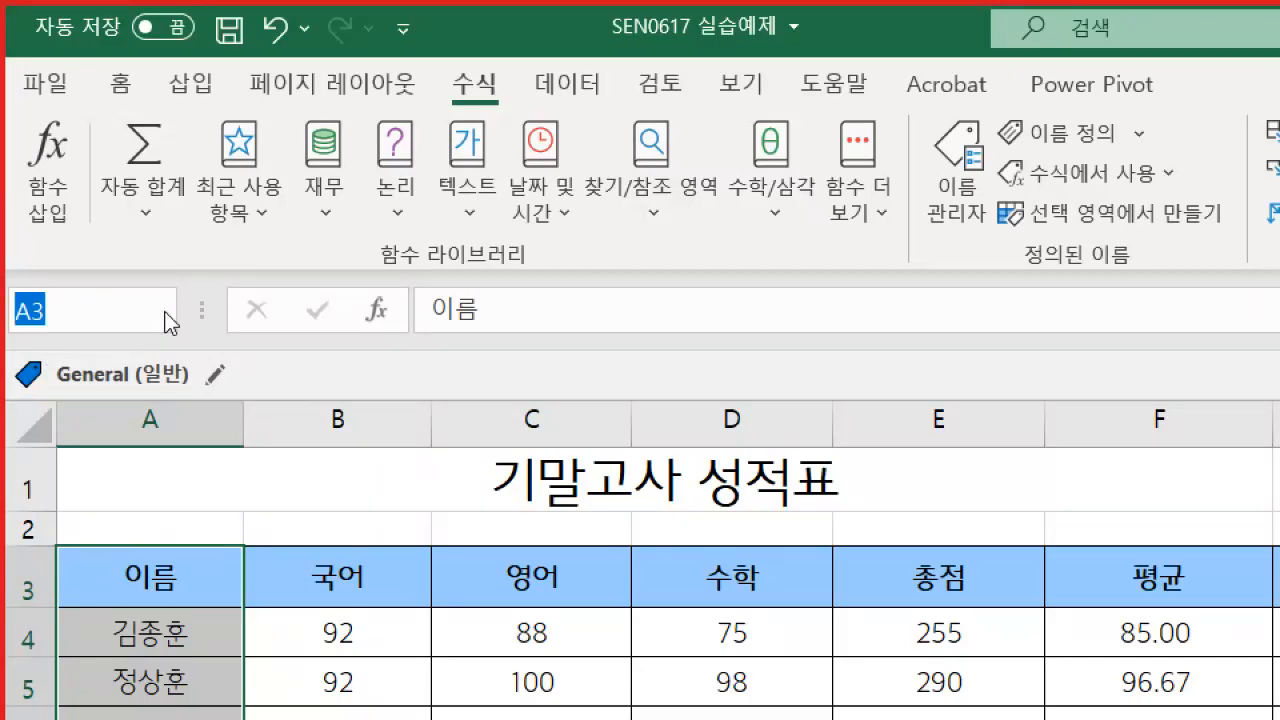
{"action": "left_click", "coordinate": [166, 316]}
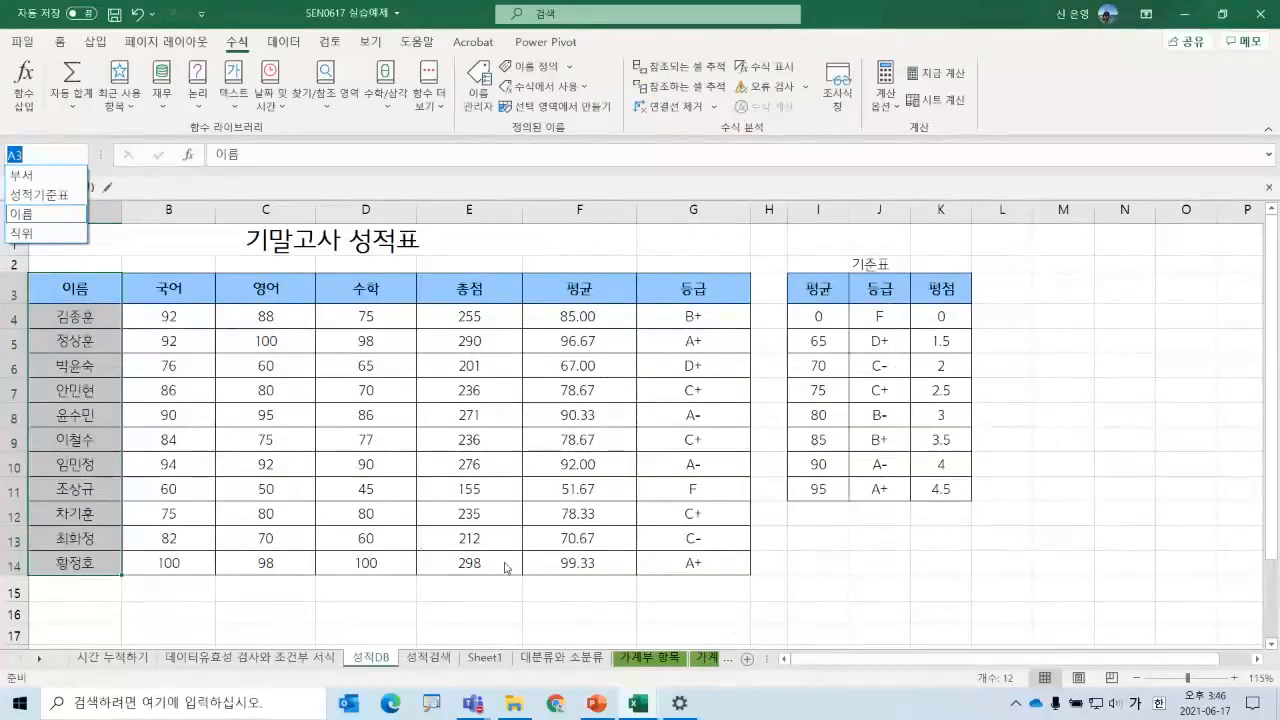
- On the 성적검색 sheet, restrict cell B3 with data validation to a list (목록) with source =이름, and open its dropdown
{"action": "left_click", "coordinate": [432, 656]}
{"action": "left_click", "coordinate": [432, 656]}
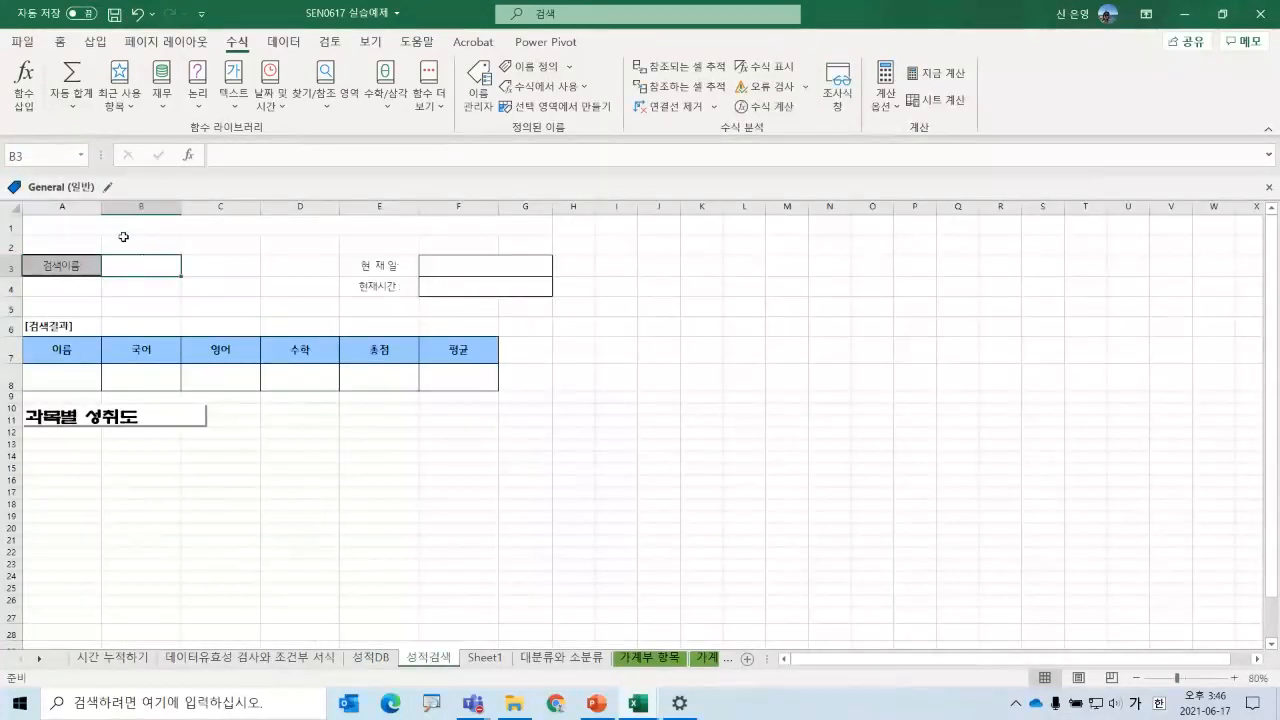
{"action": "scroll", "coordinate": [74, 280], "scroll_direction": "up", "scroll_amount": 3}
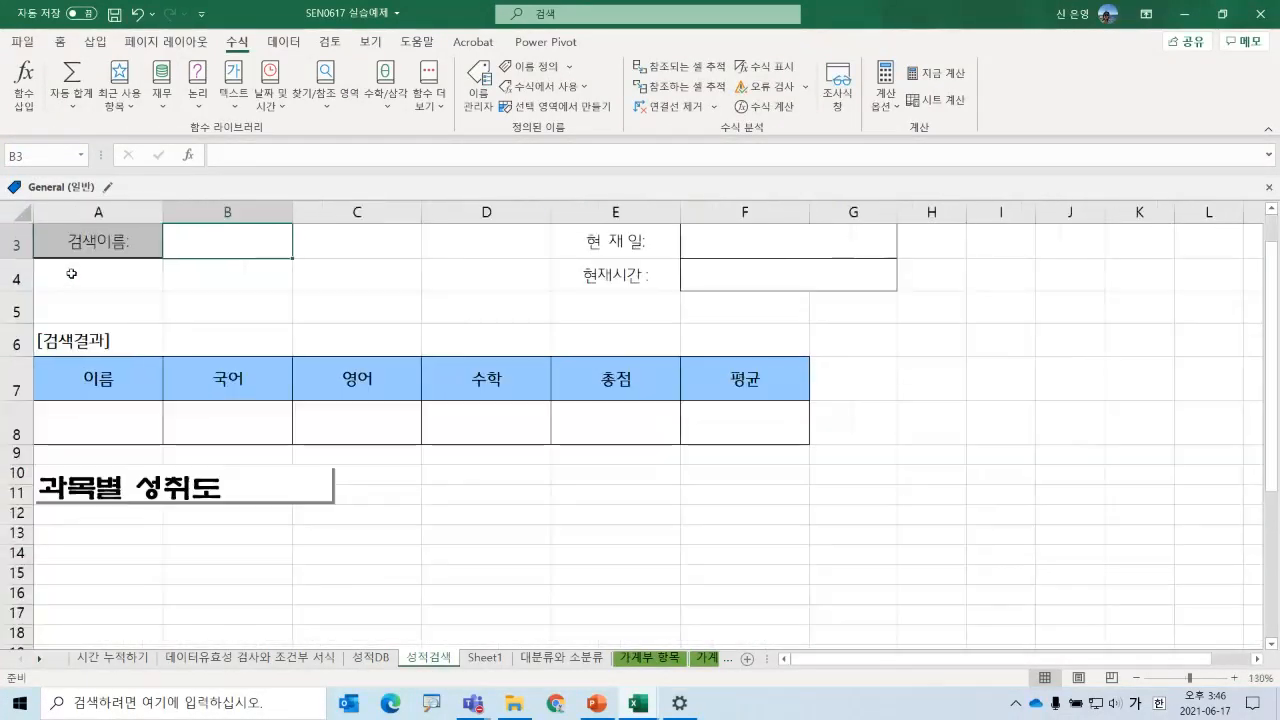
{"action": "scroll", "coordinate": [74, 277], "scroll_direction": "up", "scroll_amount": 3}
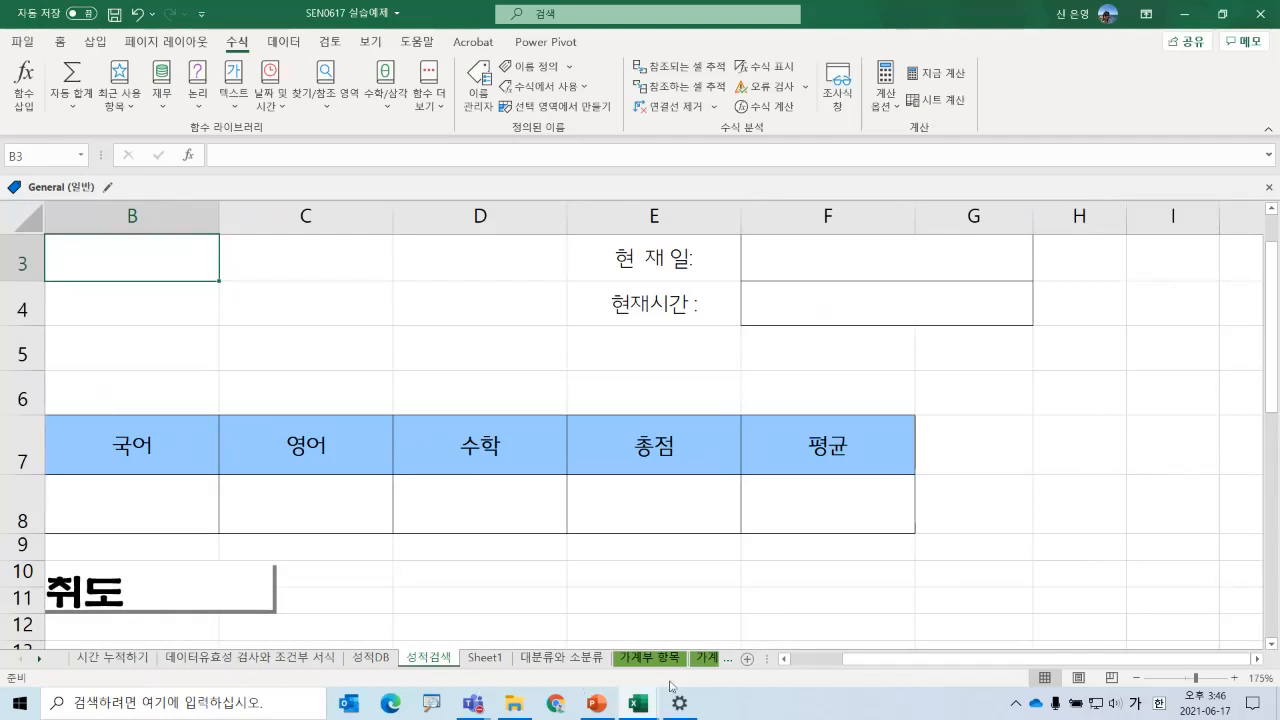
{"action": "left_click", "coordinate": [800, 660]}
{"action": "scroll", "coordinate": [276, 406], "scroll_direction": "up", "scroll_amount": 1}
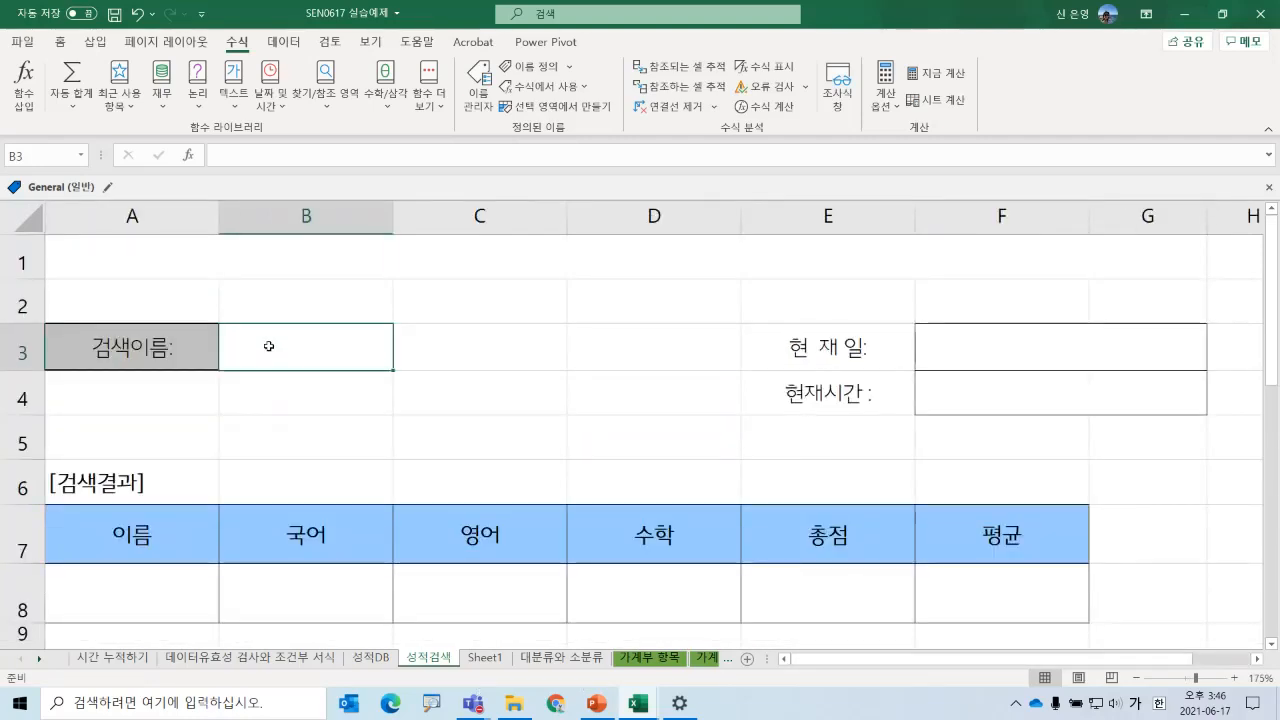
{"action": "left_click", "coordinate": [283, 42]}
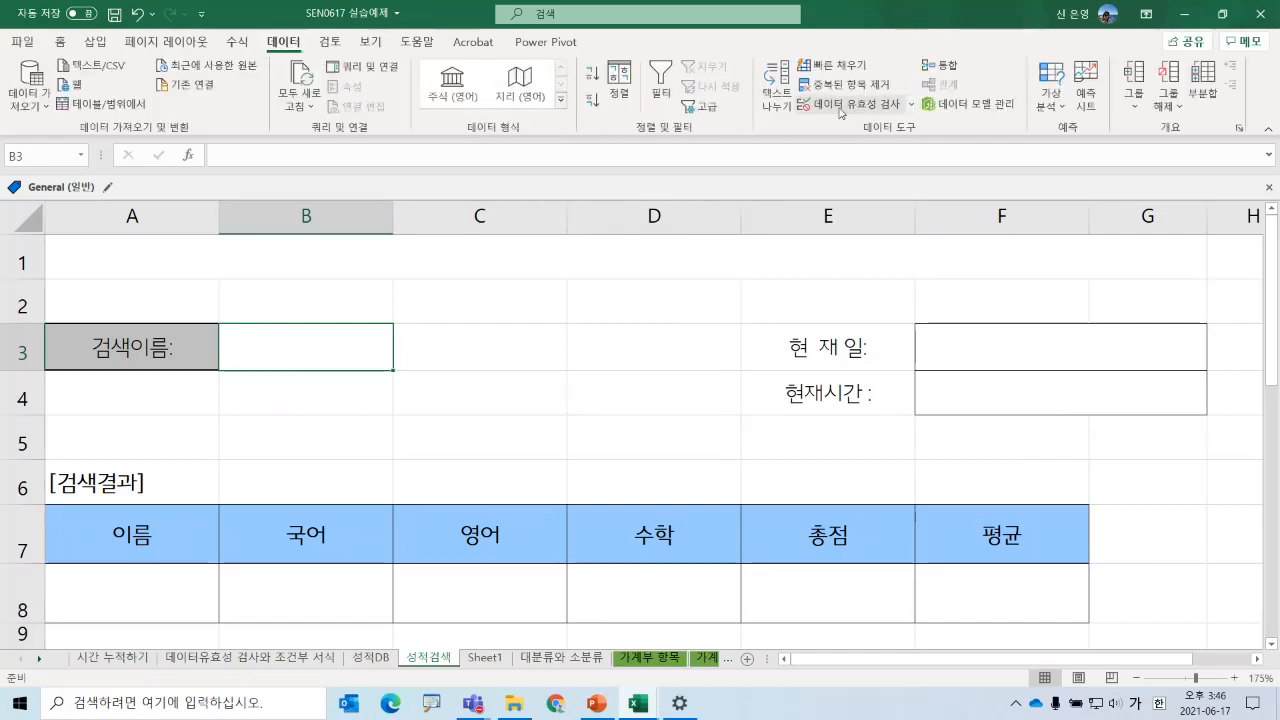
{"action": "left_click", "coordinate": [840, 104]}
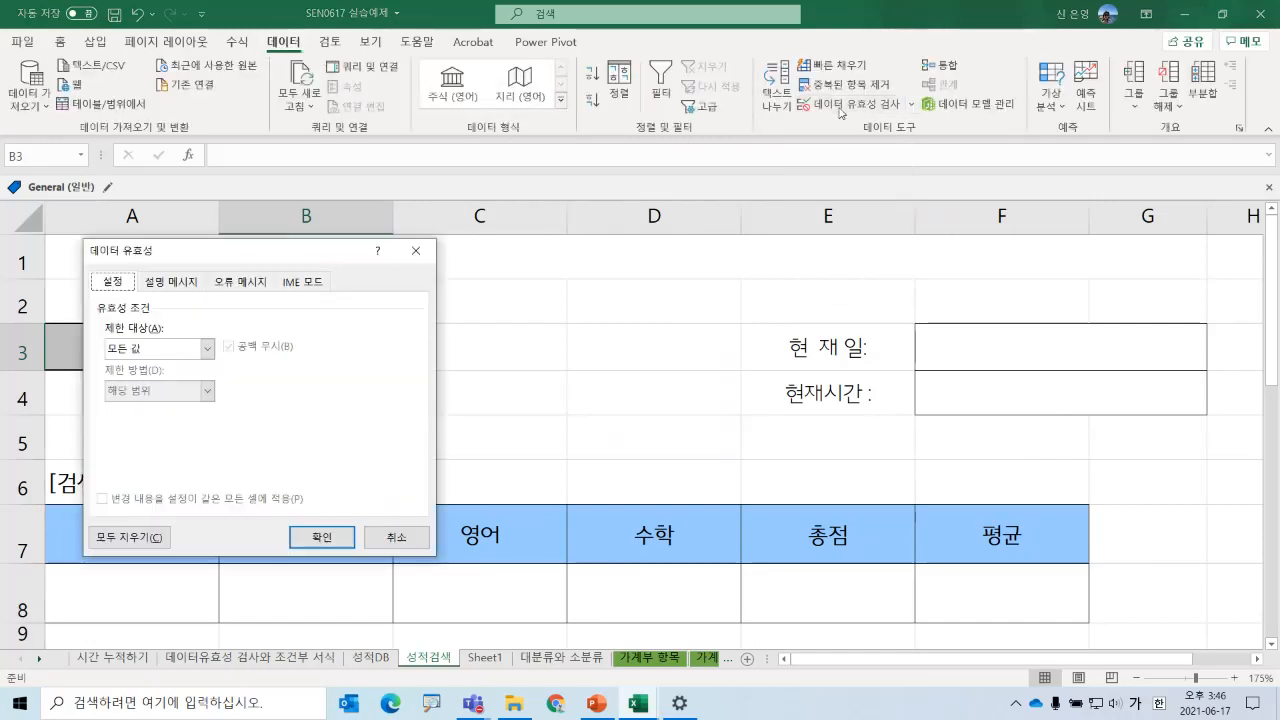
{"action": "left_click_drag", "start_coordinate": [297, 262], "coordinate": [627, 284]}
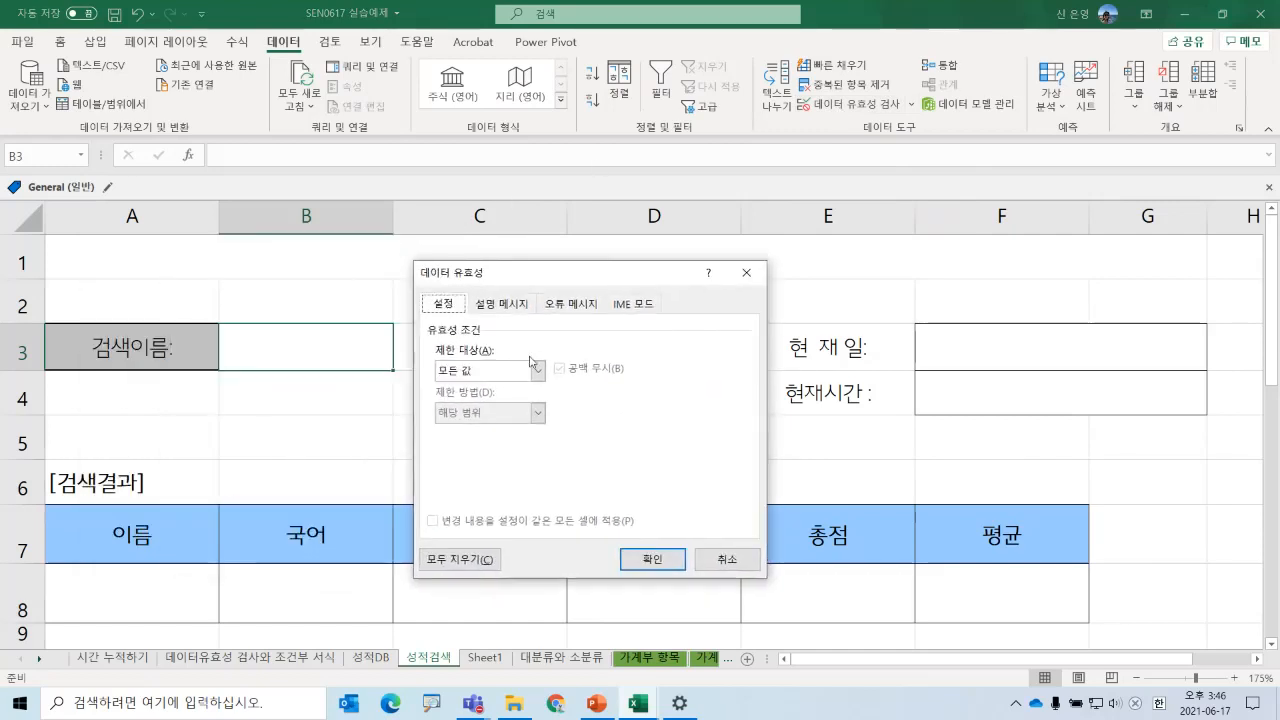
{"action": "left_click", "coordinate": [465, 379]}
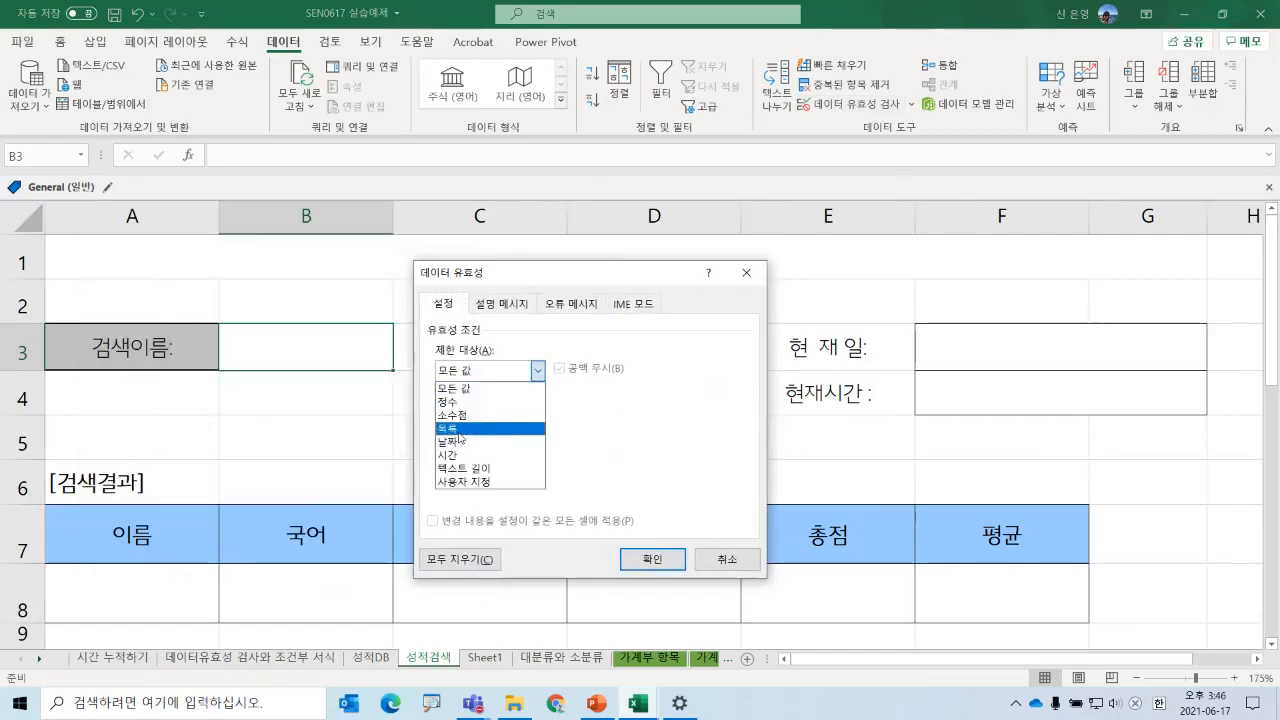
{"action": "left_click", "coordinate": [450, 428]}
{"action": "left_click", "coordinate": [456, 452]}
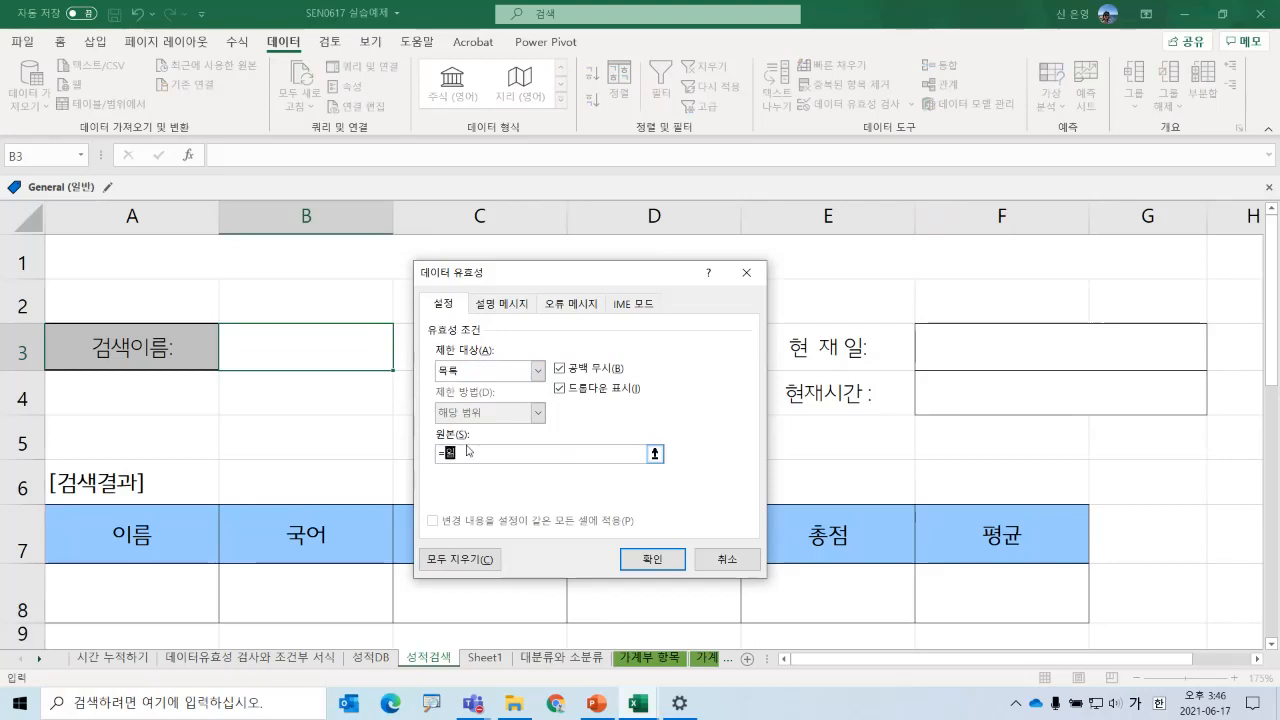
{"action": "type", "text": "=이름"}
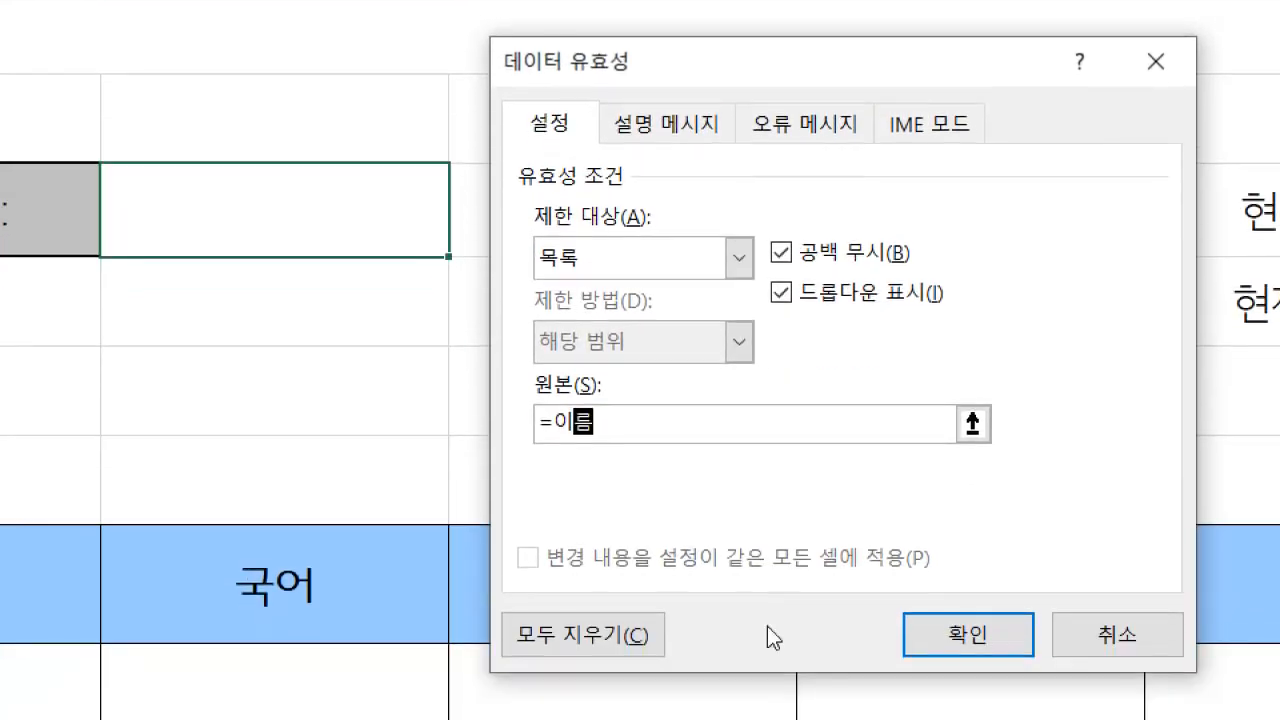
{"action": "left_click", "coordinate": [968, 613]}
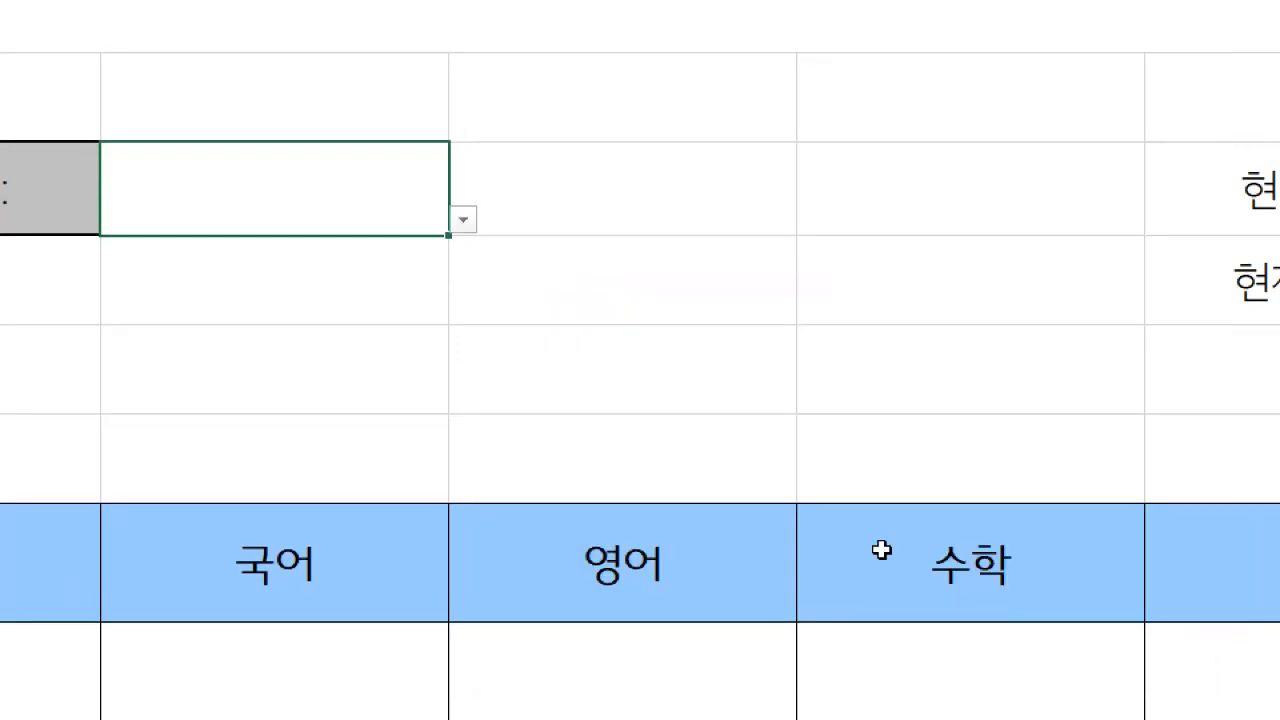
{"action": "left_click", "coordinate": [466, 229]}
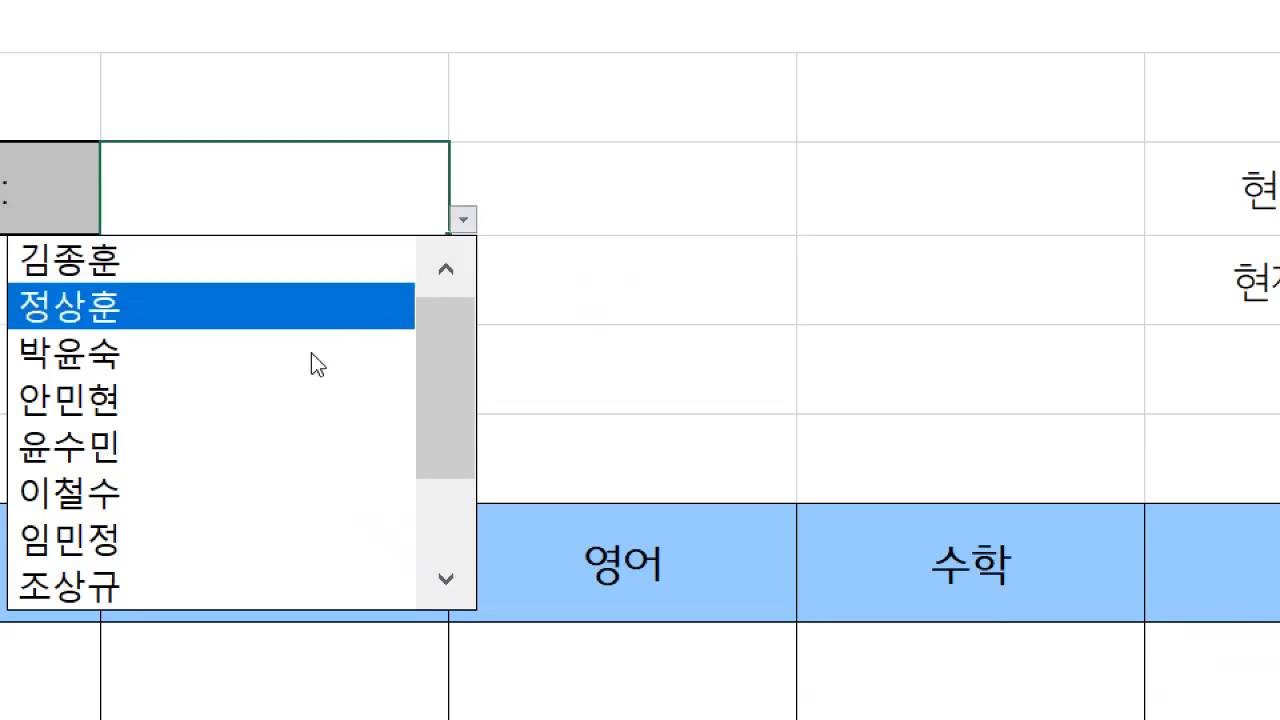
- Choose a student for the 검색이름 cell B3 from its dropdown, ending with the first name in the list
{"action": "left_click", "coordinate": [274, 403]}
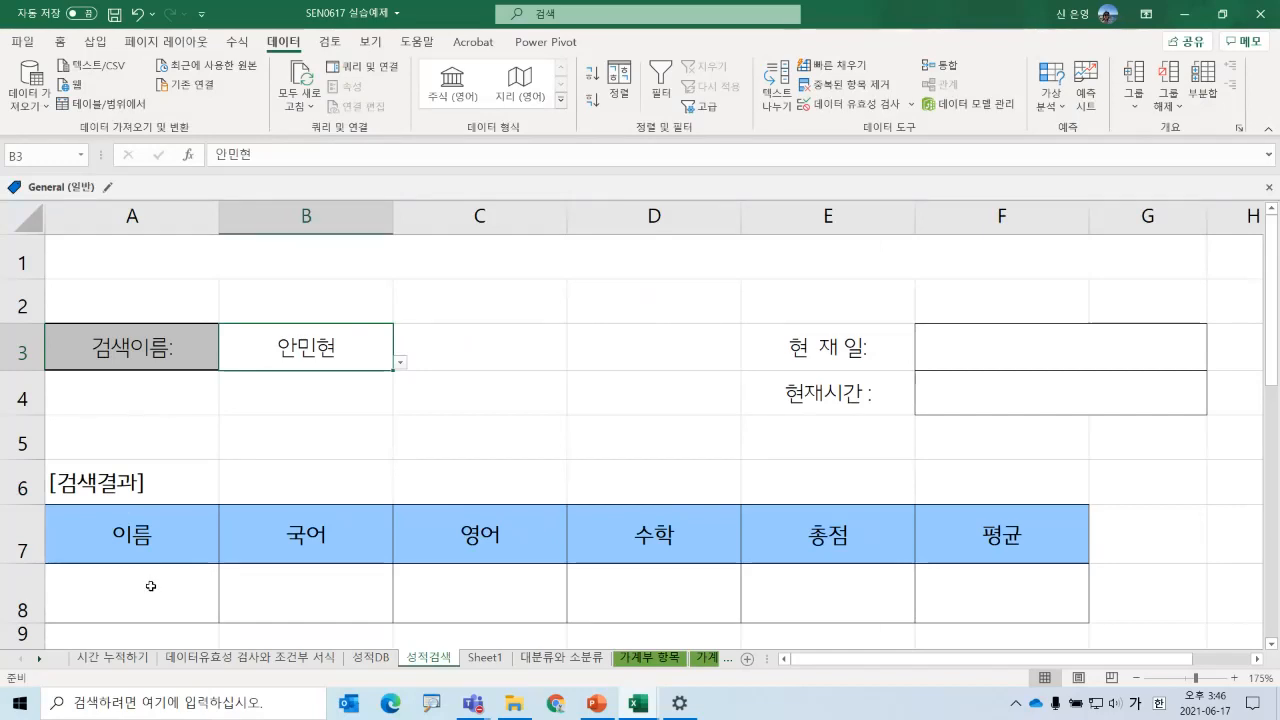
{"action": "left_click", "coordinate": [150, 586]}
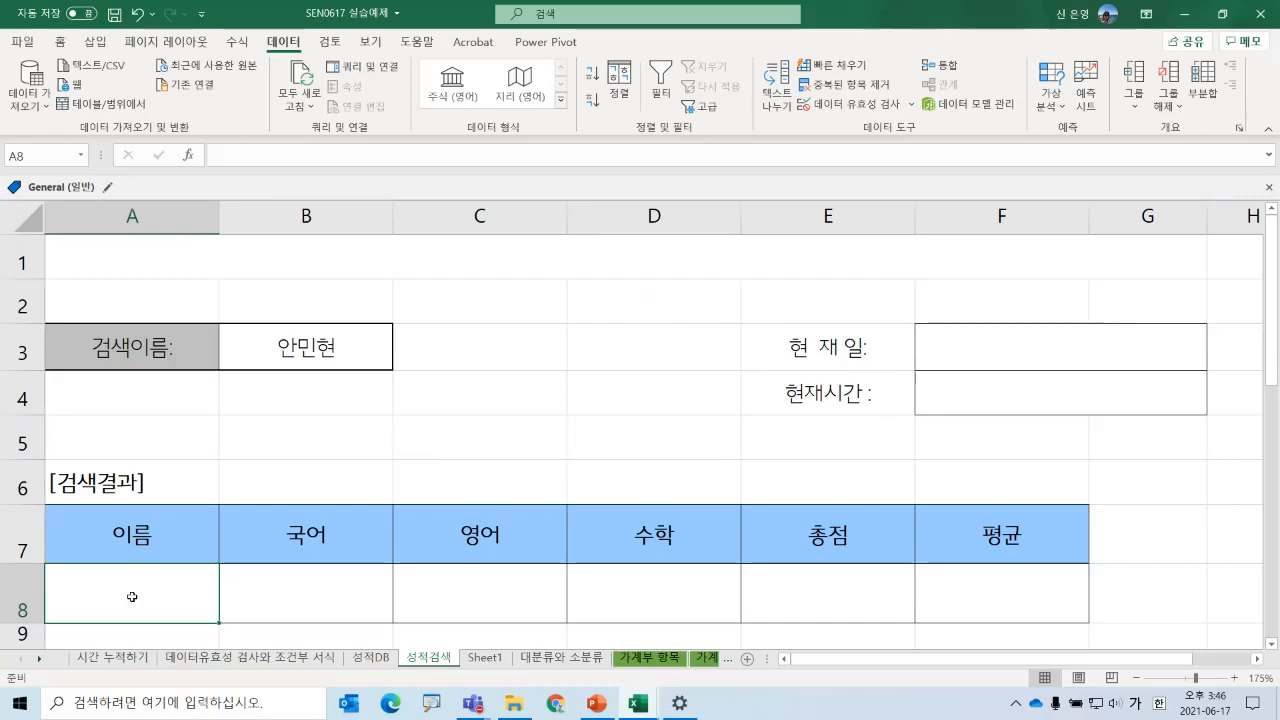
{"action": "left_click", "coordinate": [287, 350]}
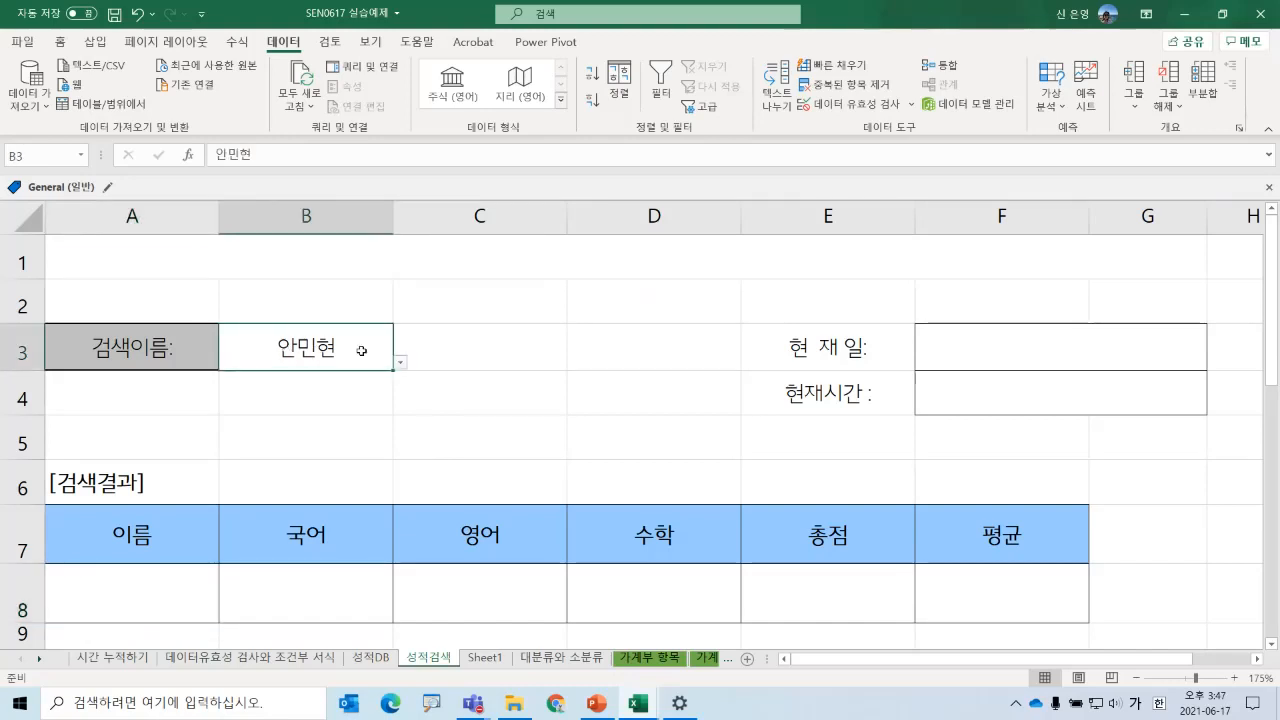
{"action": "left_click", "coordinate": [167, 590]}
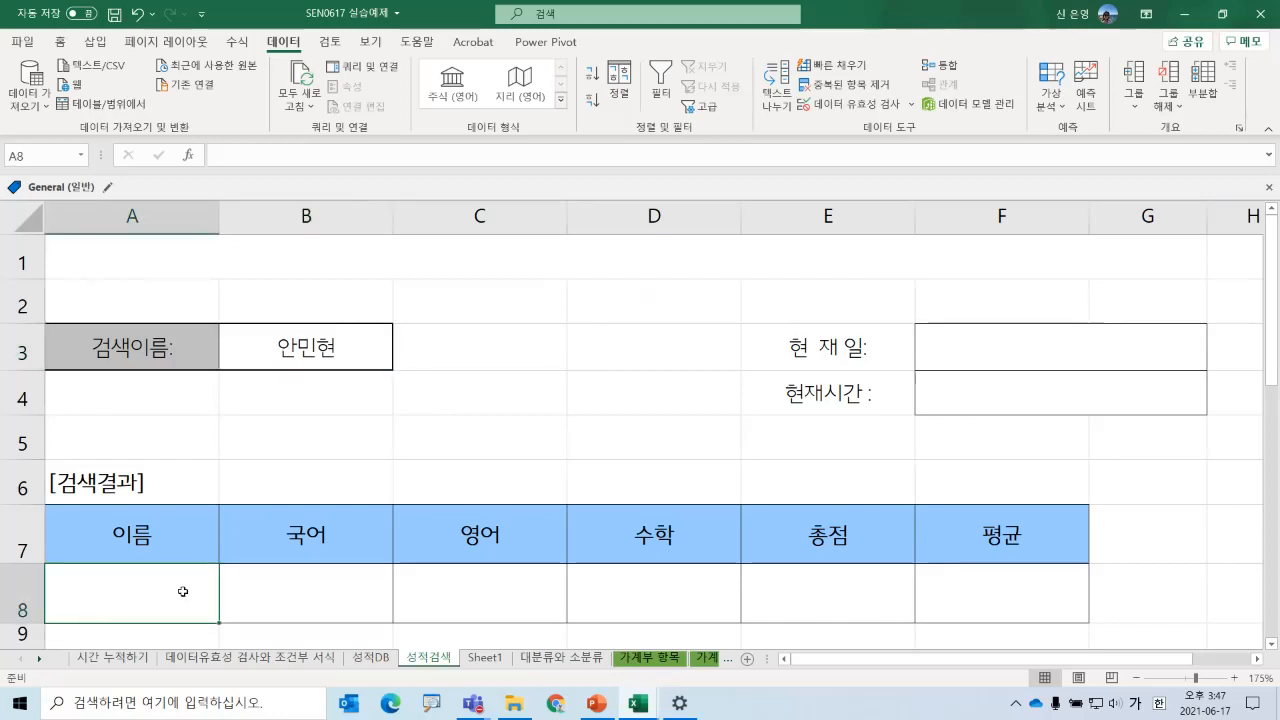
{"action": "left_click", "coordinate": [297, 366]}
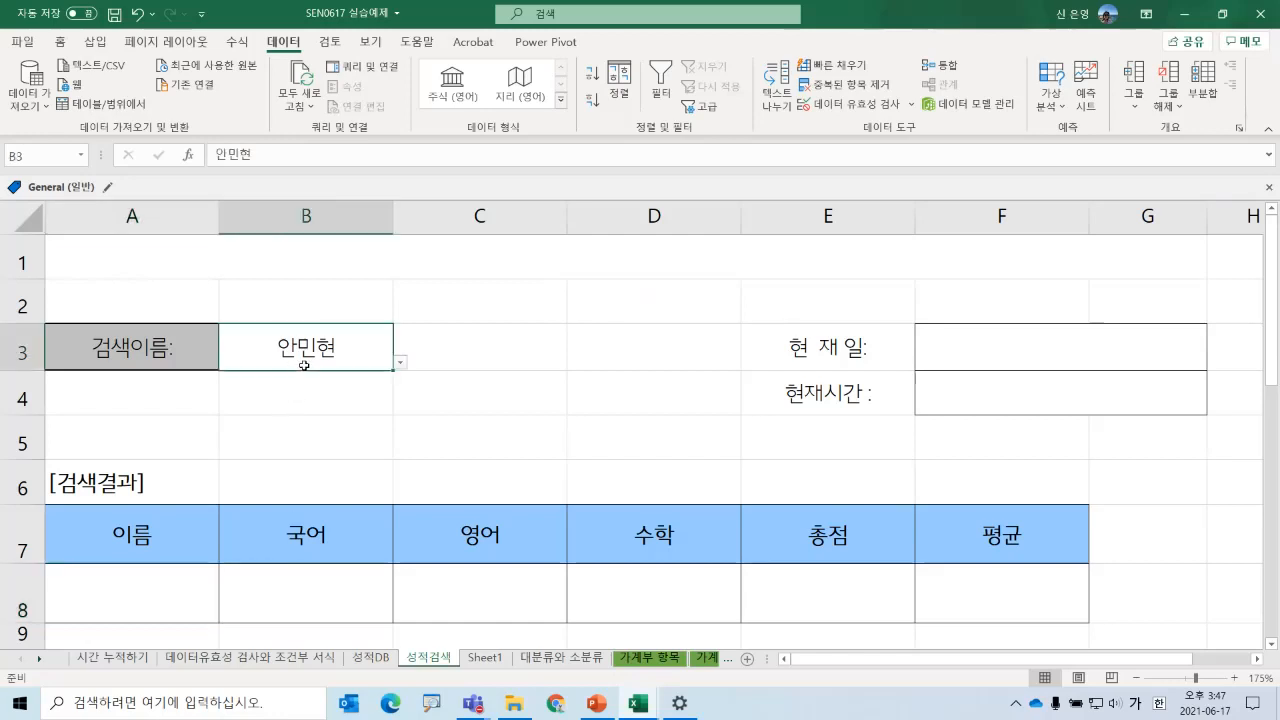
{"action": "left_click", "coordinate": [400, 363]}
{"action": "left_click_drag", "start_coordinate": [402, 477], "coordinate": [397, 410]}
{"action": "left_click", "coordinate": [268, 382]}
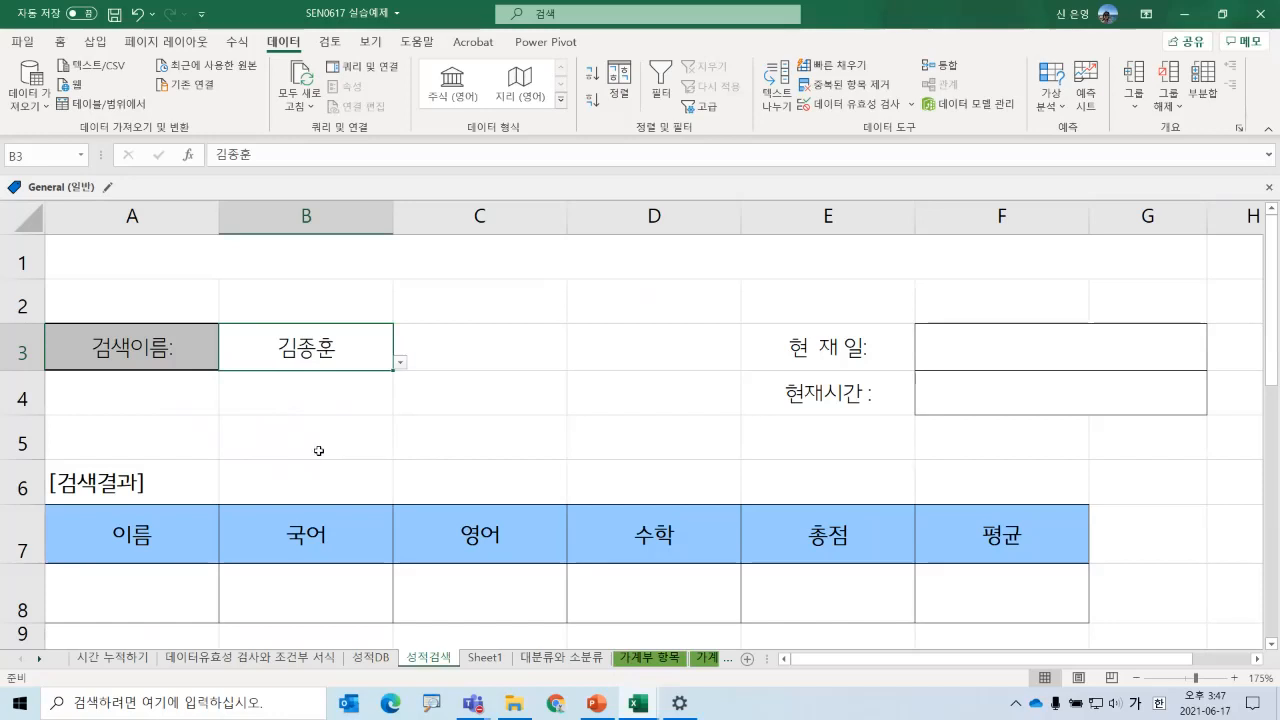
- Link the 이름 result cell A8 to the search name with the absolute reference =$B$3
{"action": "left_click", "coordinate": [120, 586]}
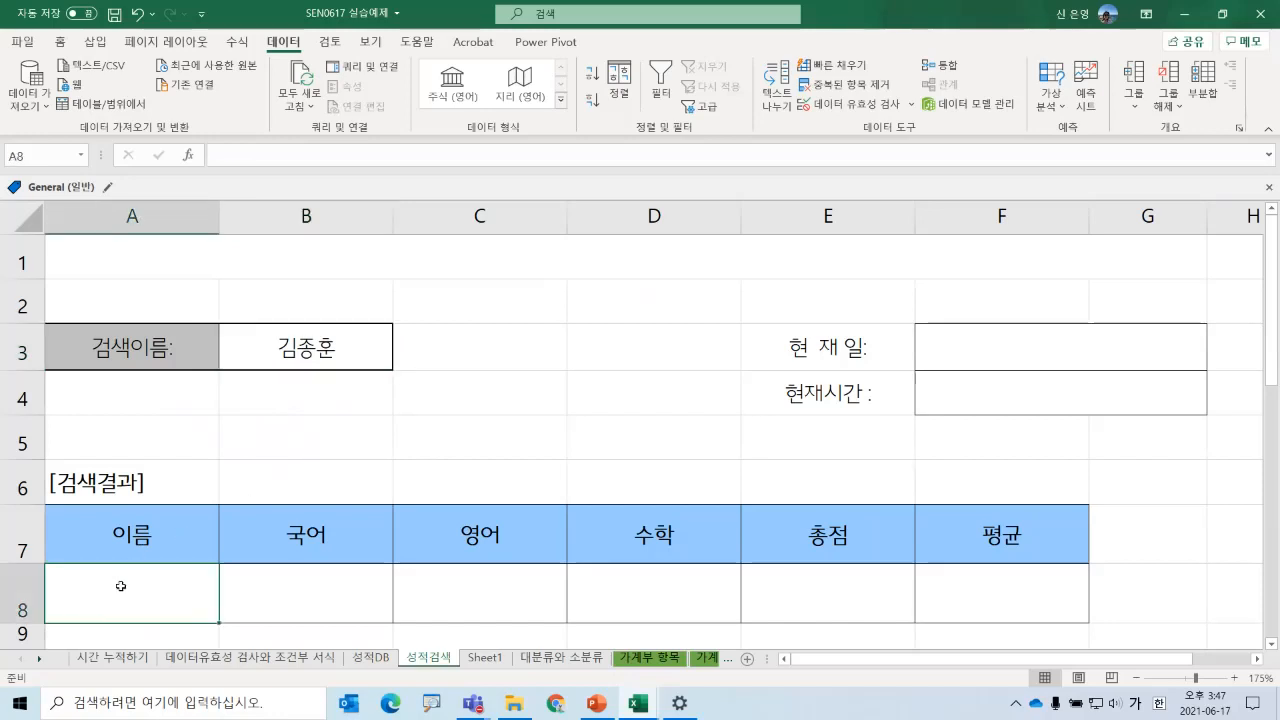
{"action": "type", "text": "="}
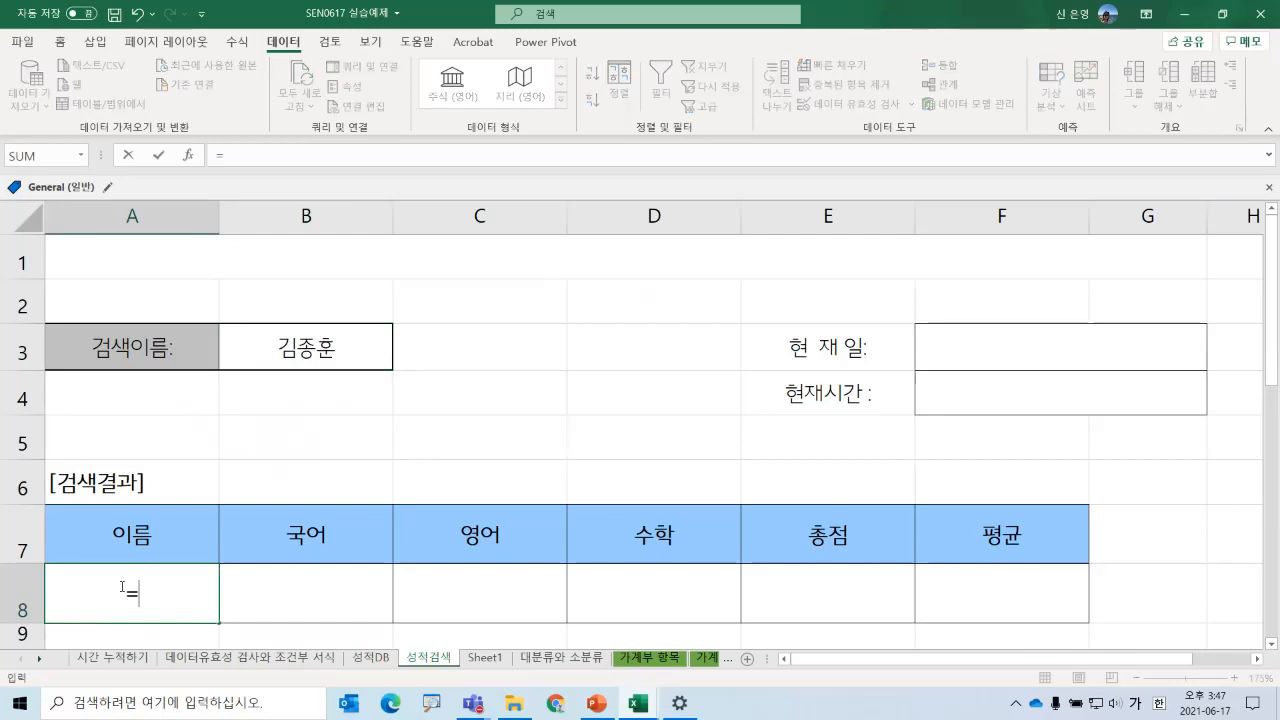
{"action": "left_click", "coordinate": [268, 346]}
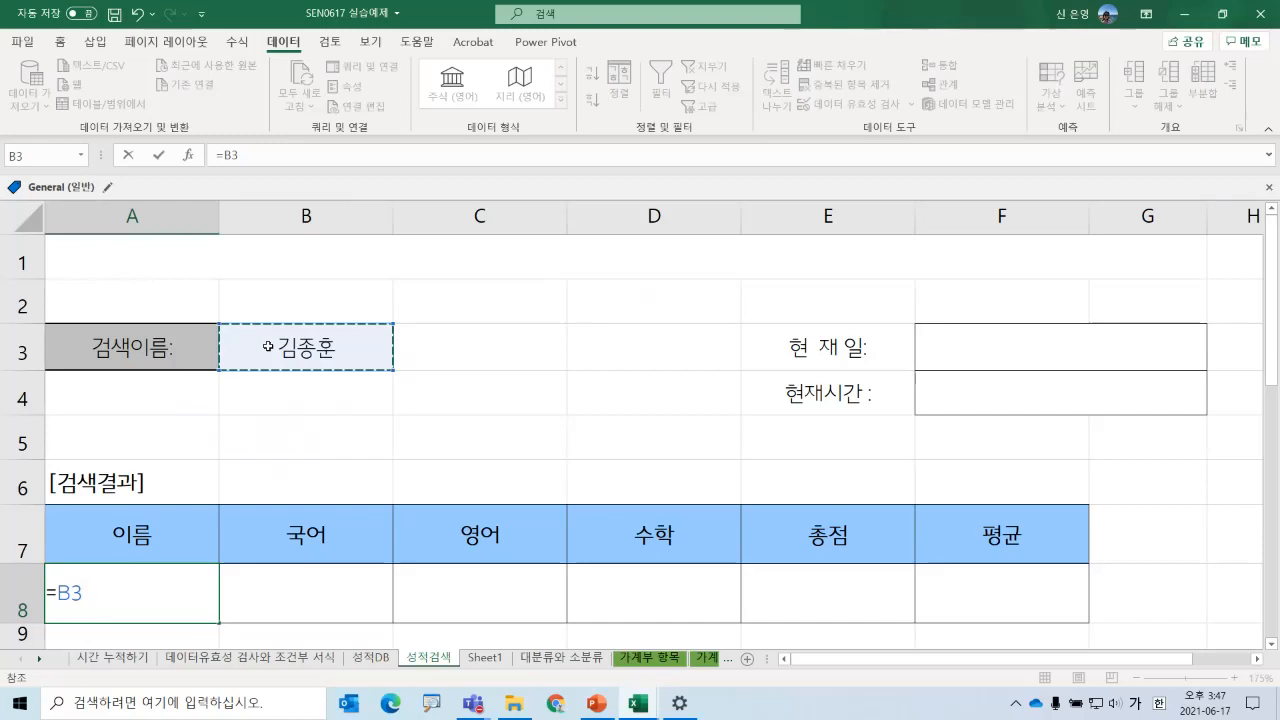
{"action": "key", "text": "F4"}
{"action": "key", "text": "Return"}
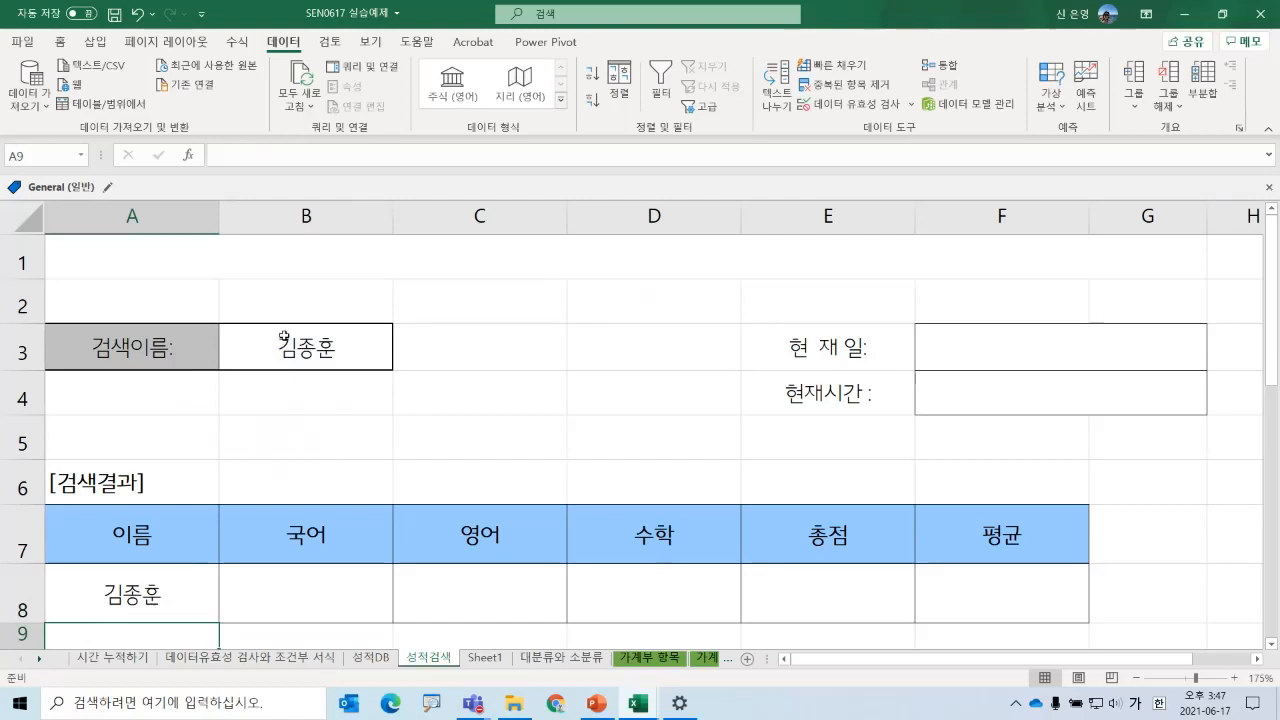
{"action": "scroll", "coordinate": [284, 370], "scroll_direction": "down", "scroll_amount": 1}
{"action": "scroll", "coordinate": [311, 346], "scroll_direction": "up", "scroll_amount": 1}
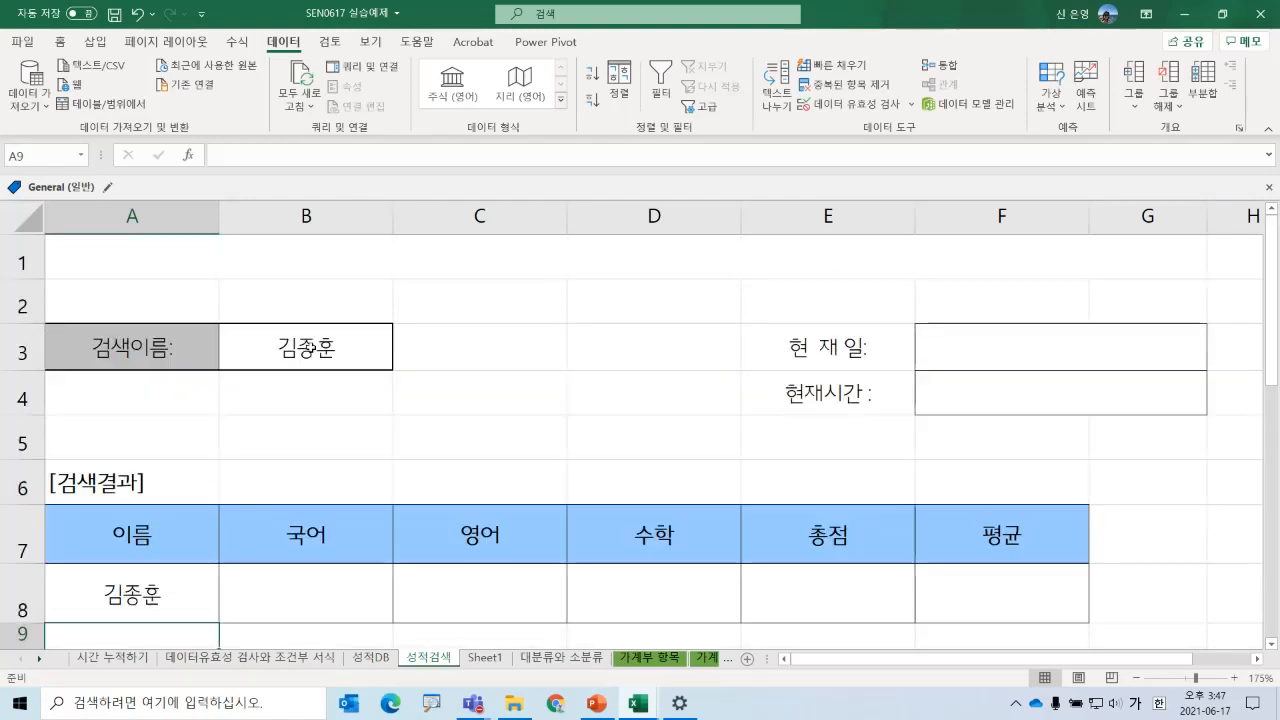
- Change the 검색이름 cell B3 to the second student in its dropdown and check the formula in A8
{"action": "left_click", "coordinate": [318, 346]}
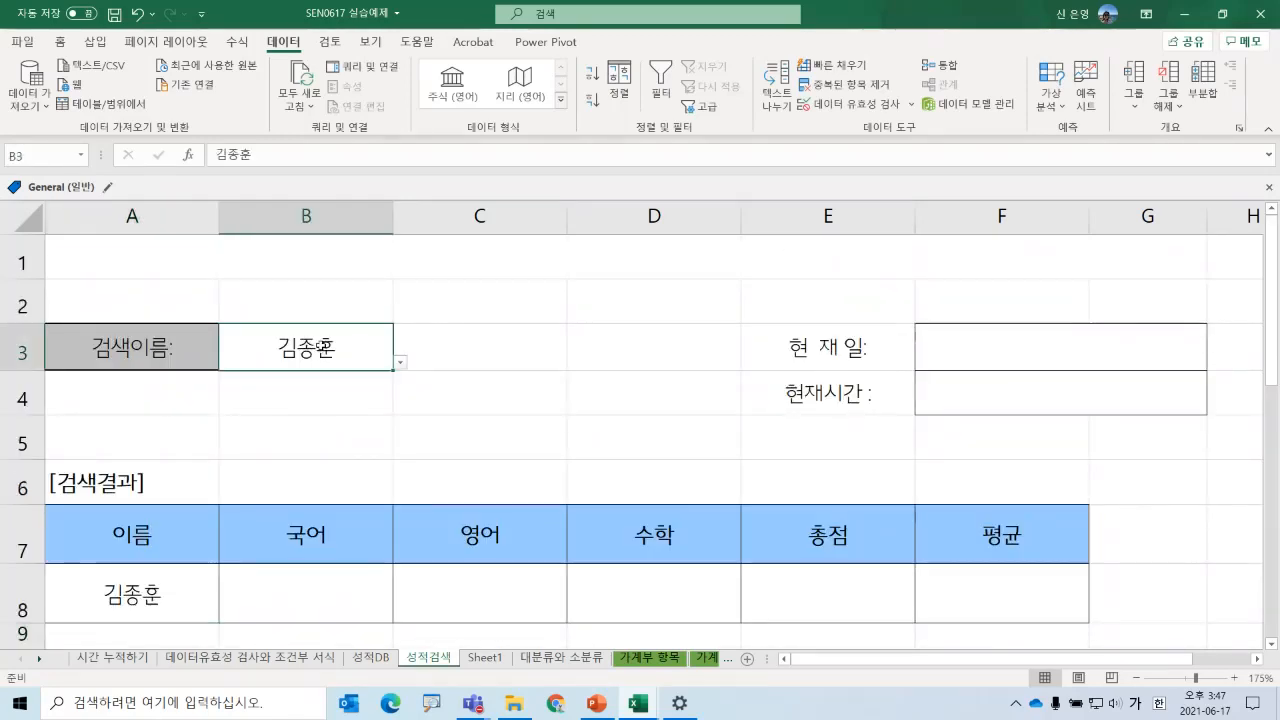
{"action": "left_click", "coordinate": [400, 363]}
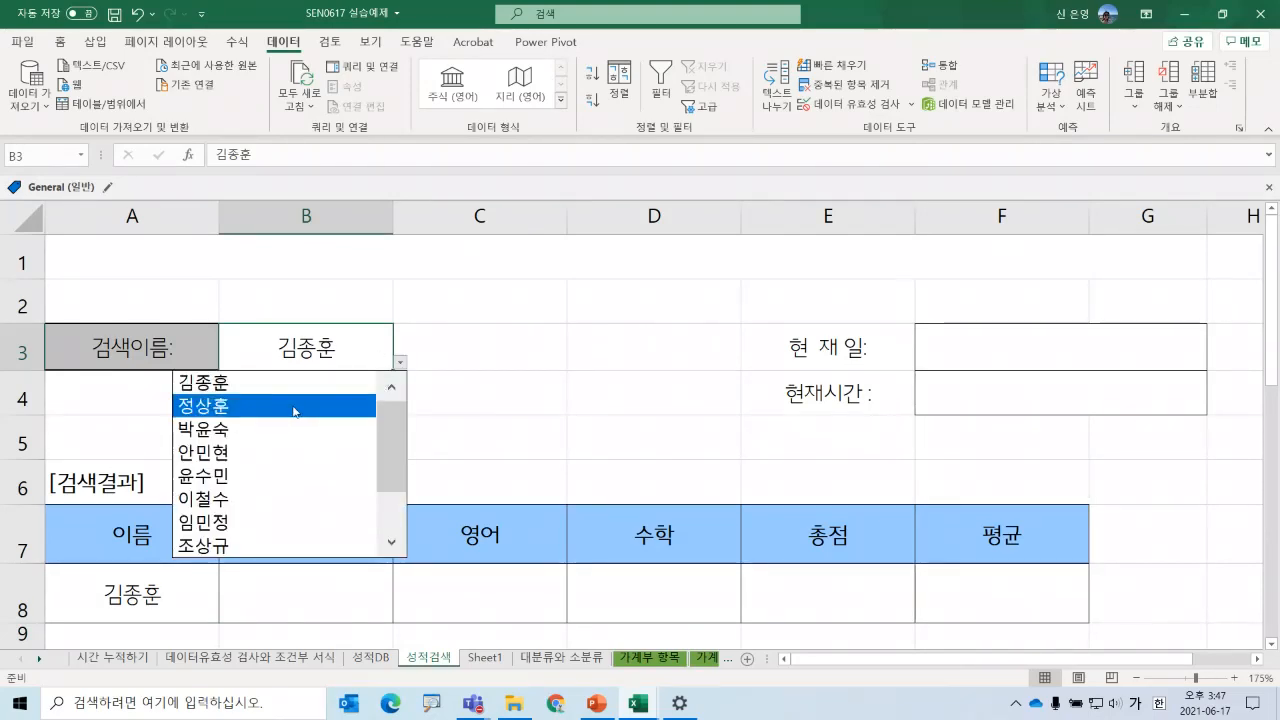
{"action": "left_click", "coordinate": [300, 405]}
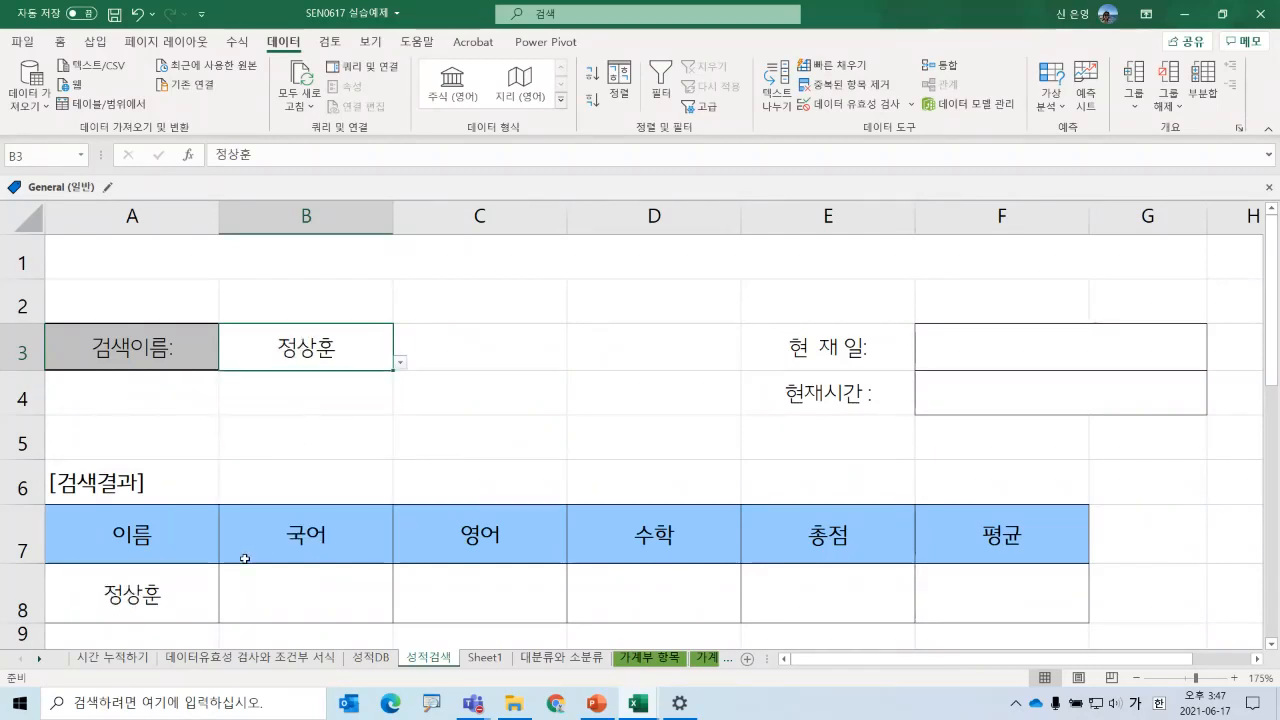
{"action": "left_click", "coordinate": [180, 602]}
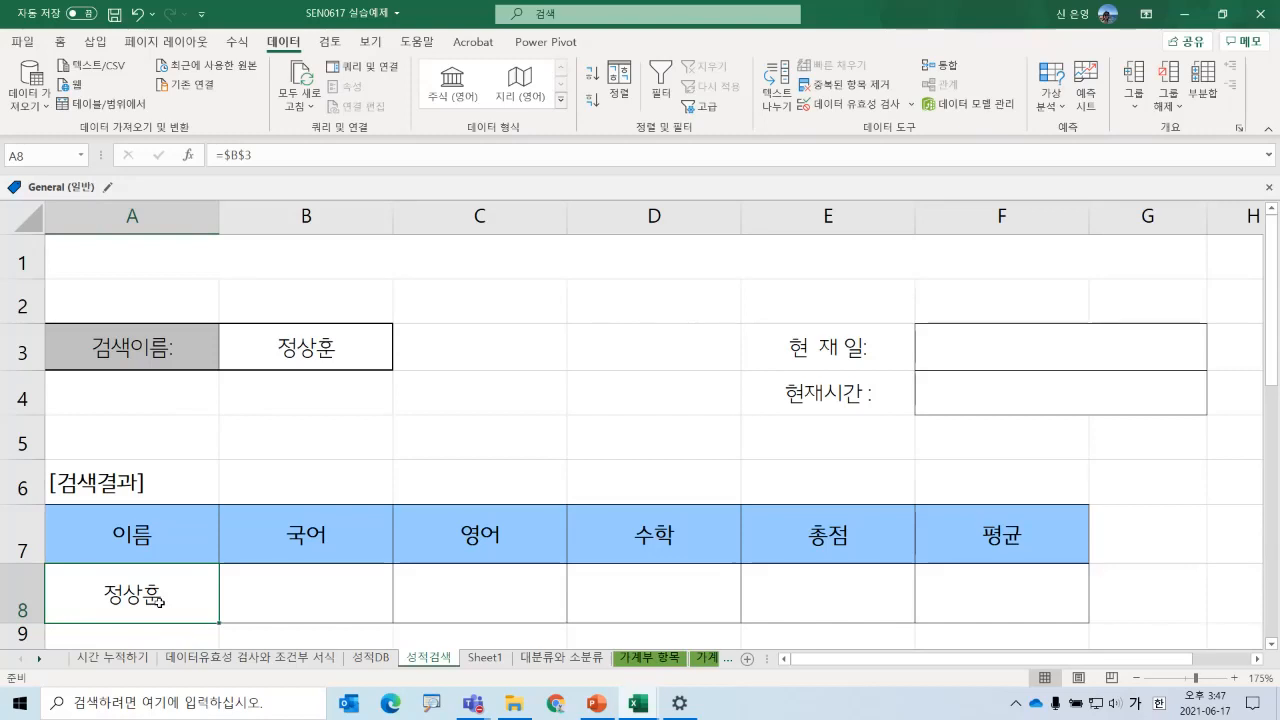
{"action": "double_click", "coordinate": [158, 600]}
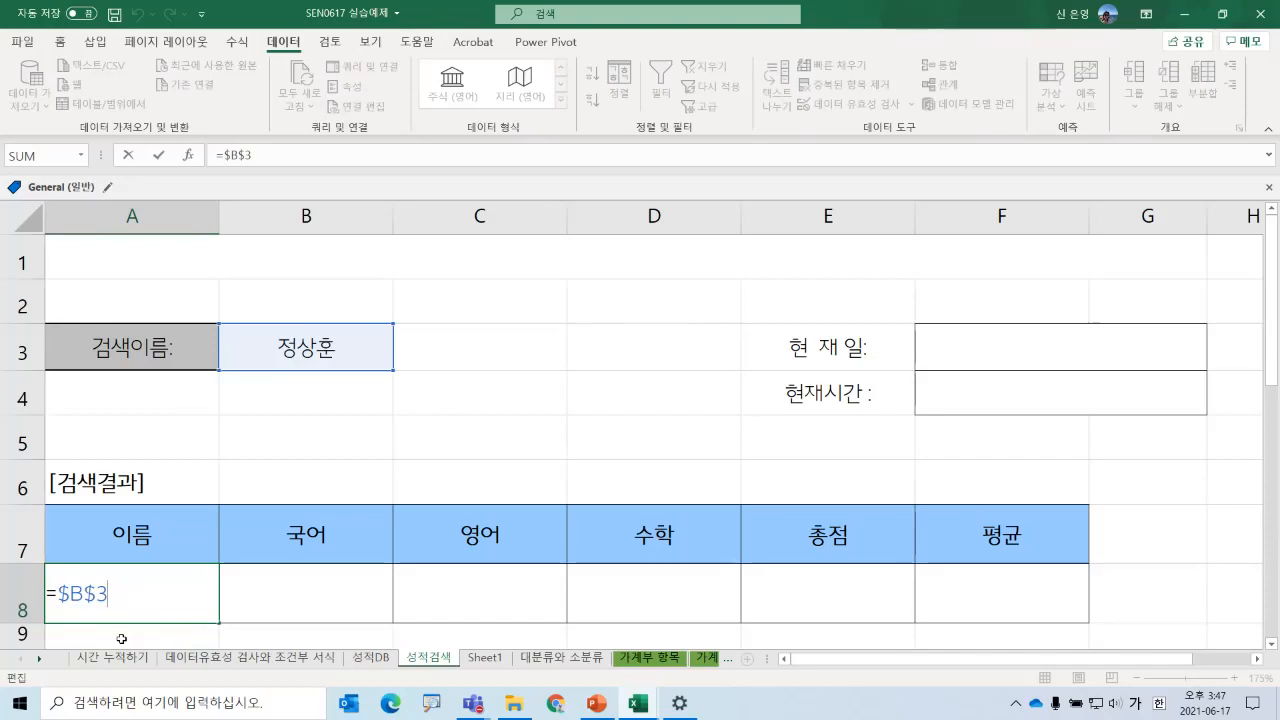
{"action": "left_click", "coordinate": [232, 593]}
{"action": "left_click", "coordinate": [276, 350]}
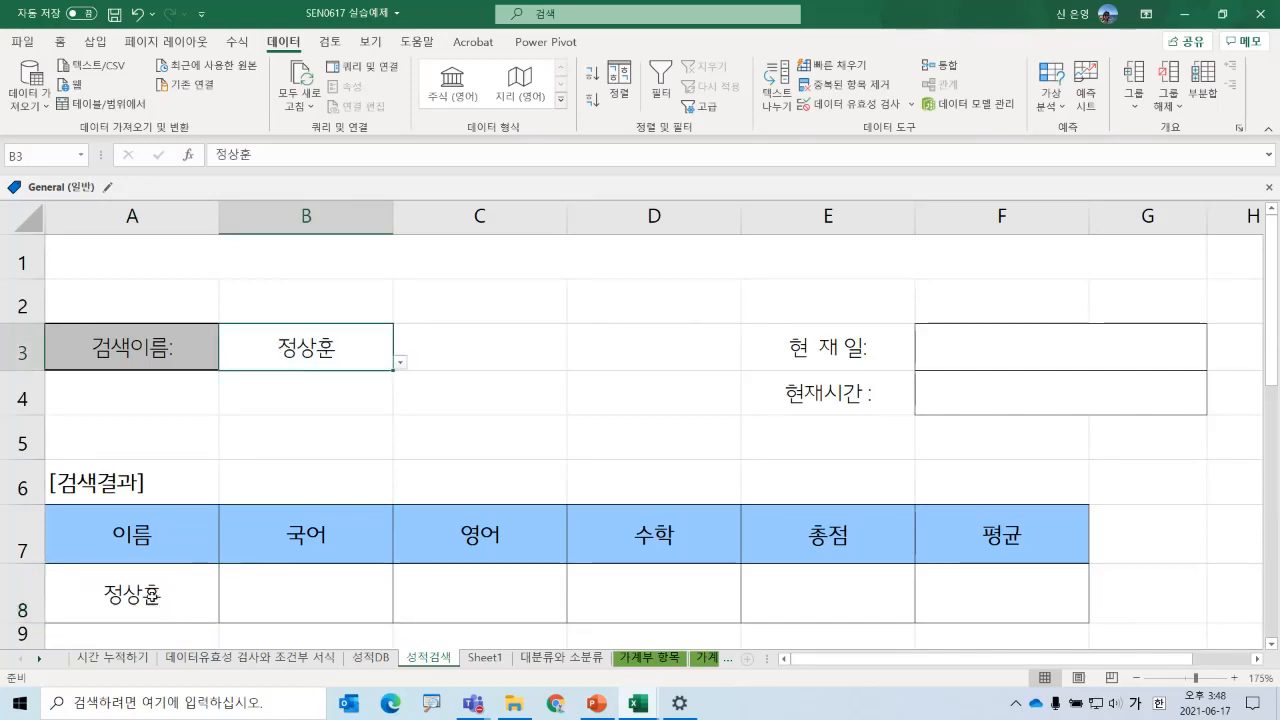
{"action": "left_click", "coordinate": [156, 600]}
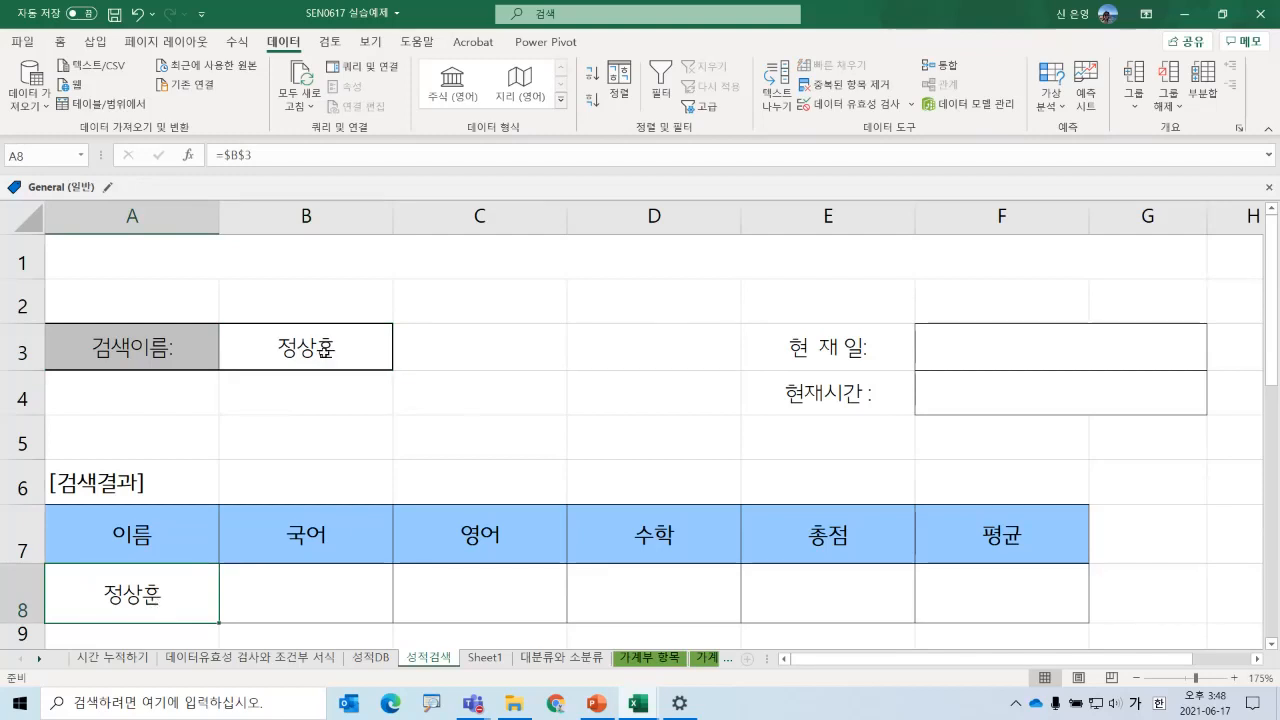
{"action": "left_click", "coordinate": [325, 352]}
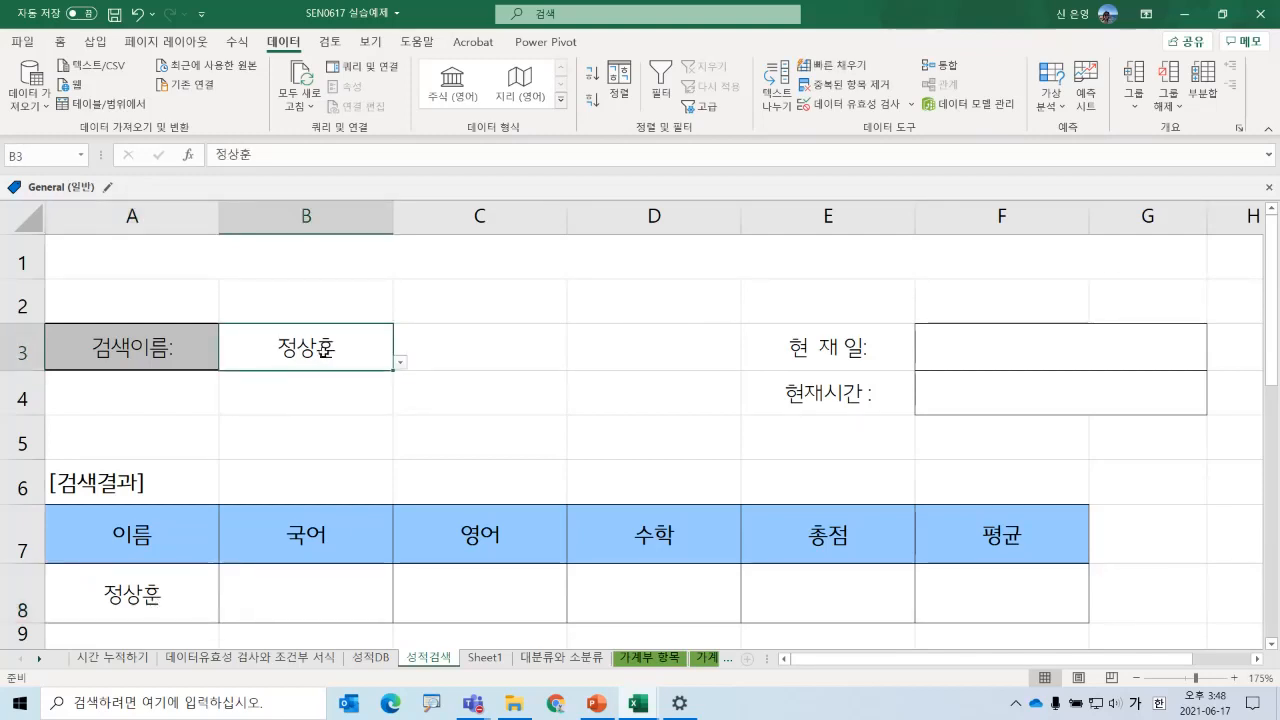
- Examine the grade table A3:G14 on the 성적DB sheet and the result cells B8:F8 on the 성적검색 sheet
{"action": "left_click", "coordinate": [372, 658]}
{"action": "left_click_drag", "start_coordinate": [64, 288], "coordinate": [679, 570]}
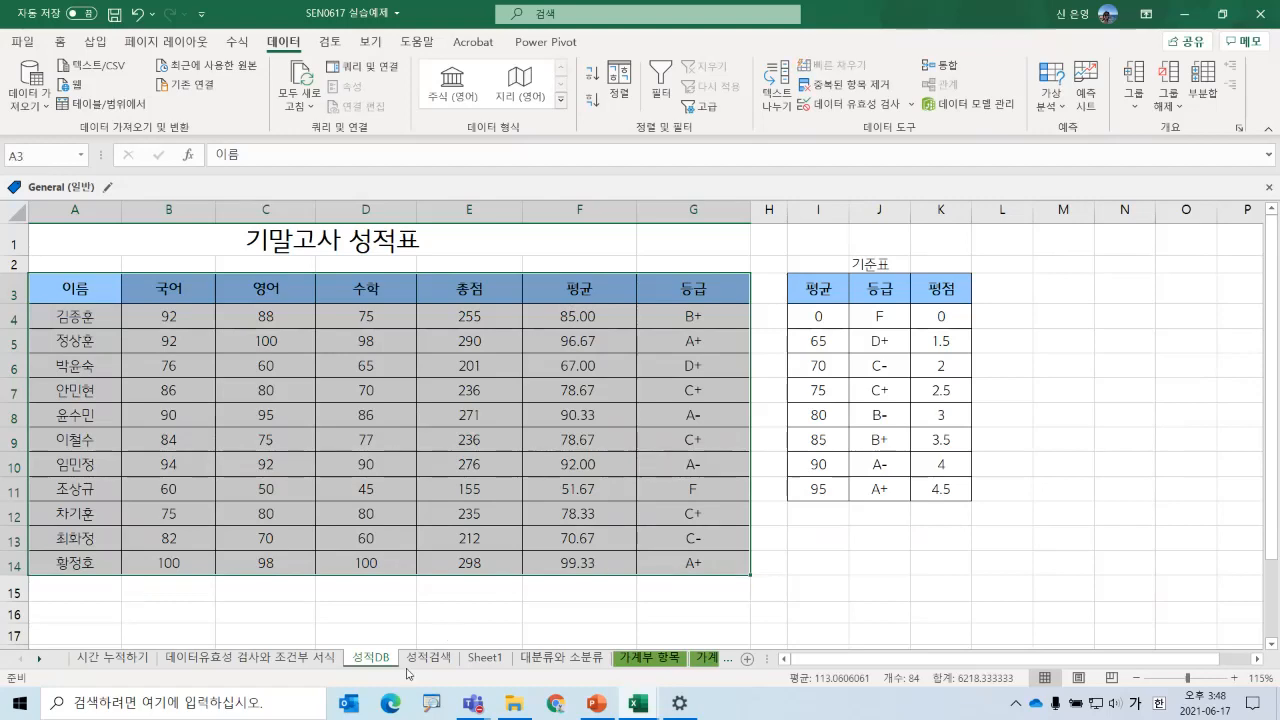
{"action": "left_click", "coordinate": [429, 658]}
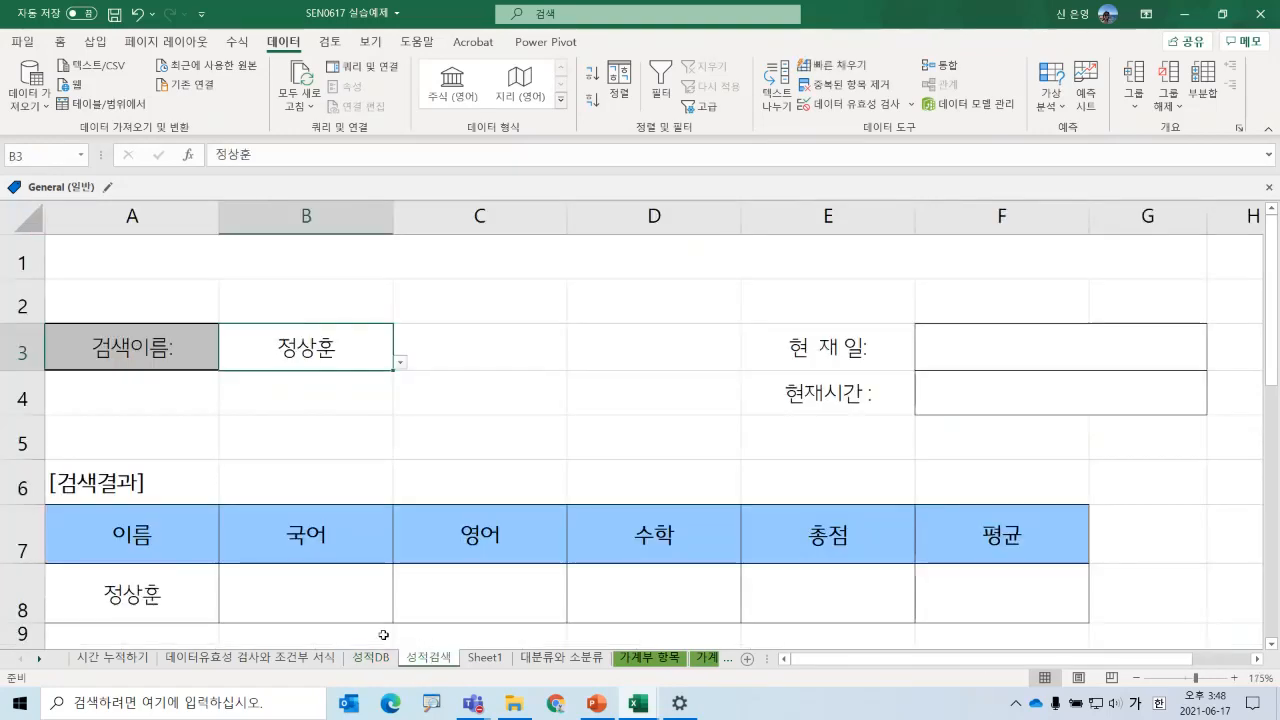
{"action": "left_click", "coordinate": [343, 598]}
{"action": "left_click", "coordinate": [452, 587]}
{"action": "left_click", "coordinate": [632, 586]}
{"action": "left_click", "coordinate": [774, 586]}
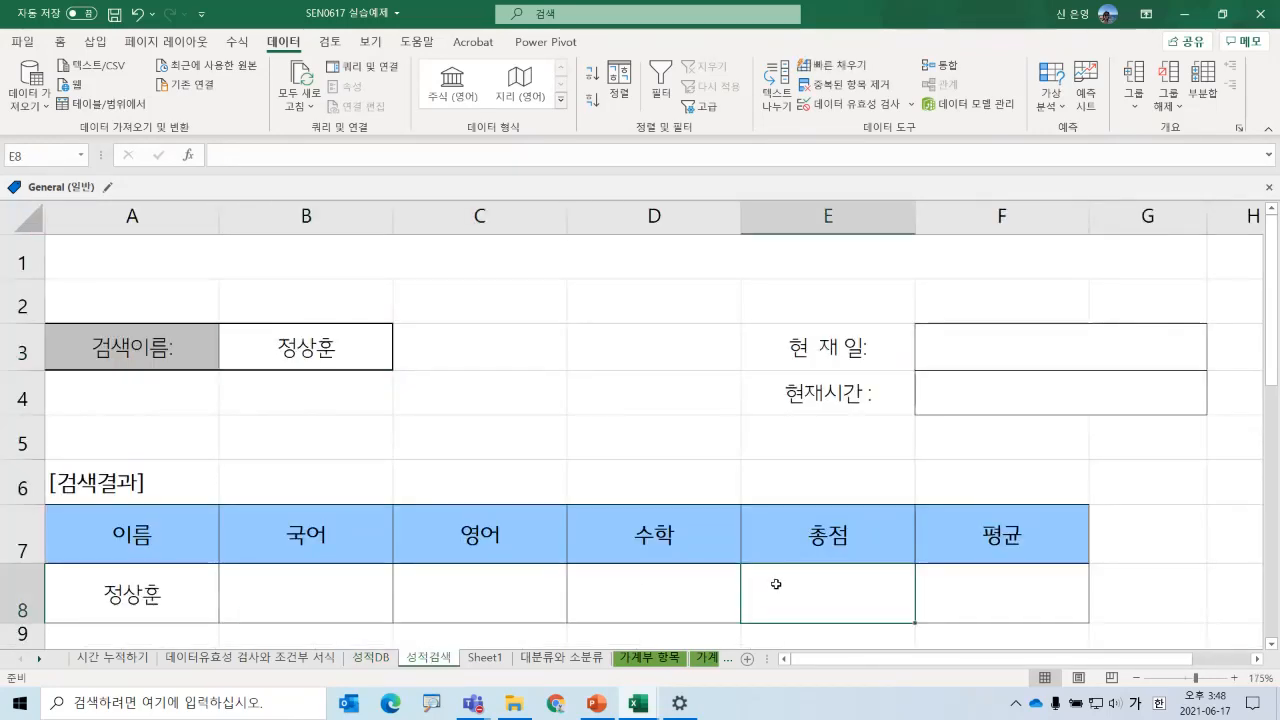
{"action": "left_click", "coordinate": [933, 588]}
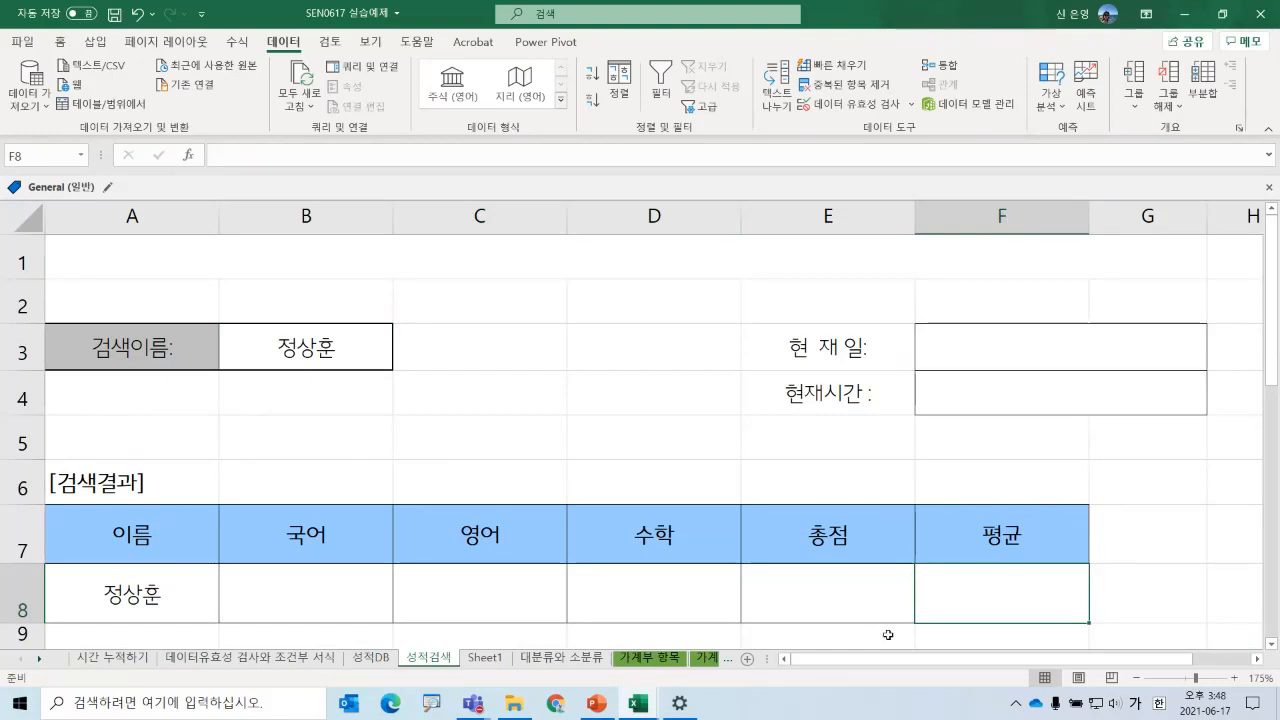
- On the 성적DB sheet, define the name 기말고사성적표 for the grade table A3:G14, including its header row
{"action": "left_click", "coordinate": [371, 658]}
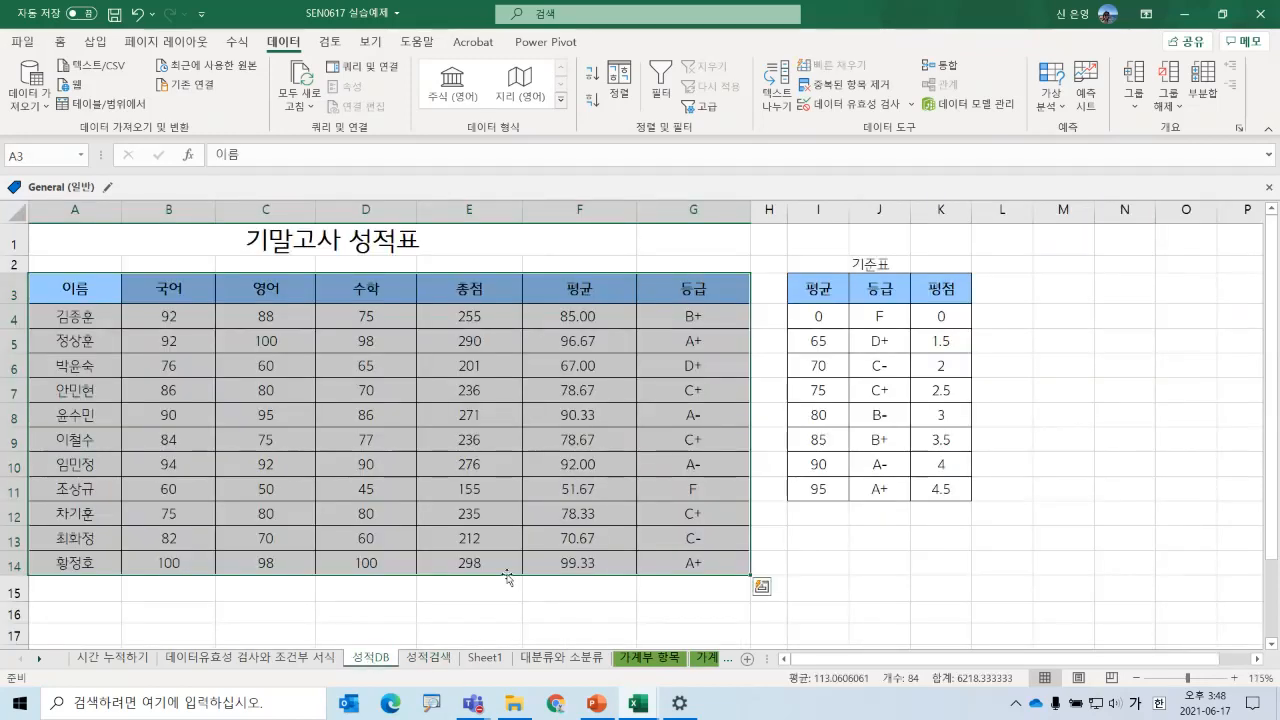
{"action": "left_click", "coordinate": [610, 485]}
{"action": "left_click_drag", "start_coordinate": [53, 288], "coordinate": [678, 563]}
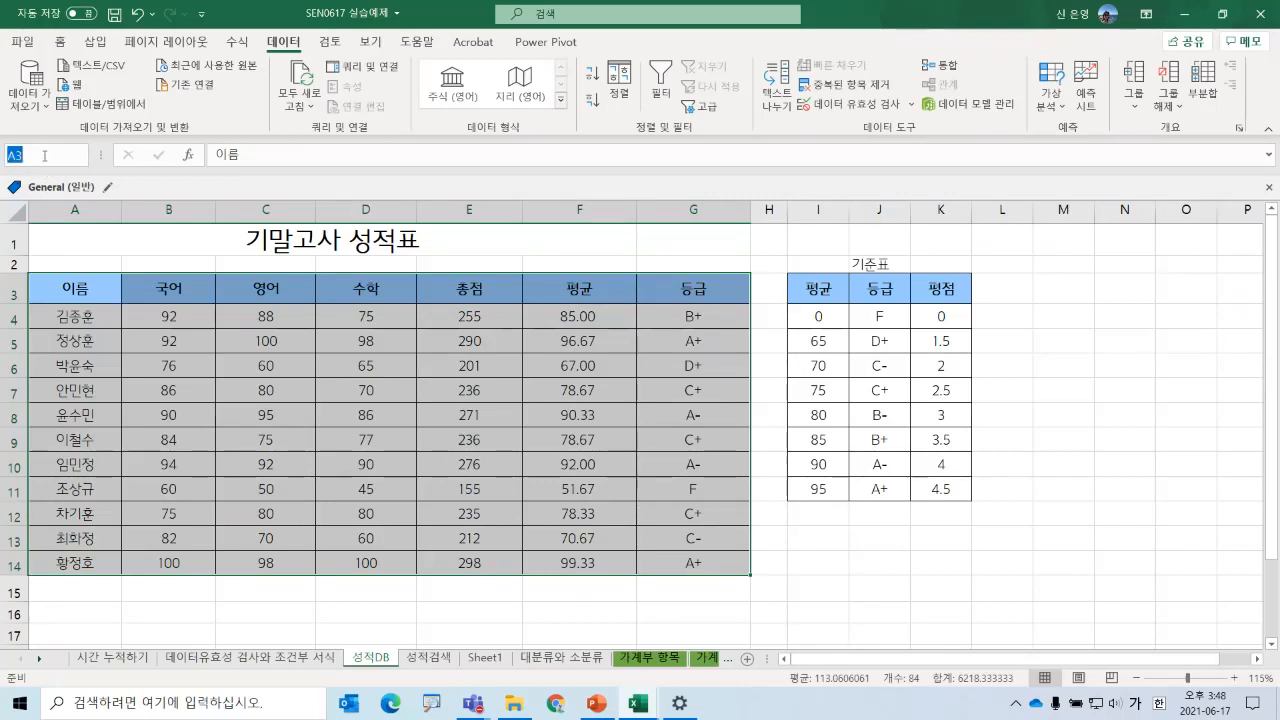
{"action": "left_click", "coordinate": [44, 156]}
{"action": "type", "text": "기말고사성적ㅇ"}
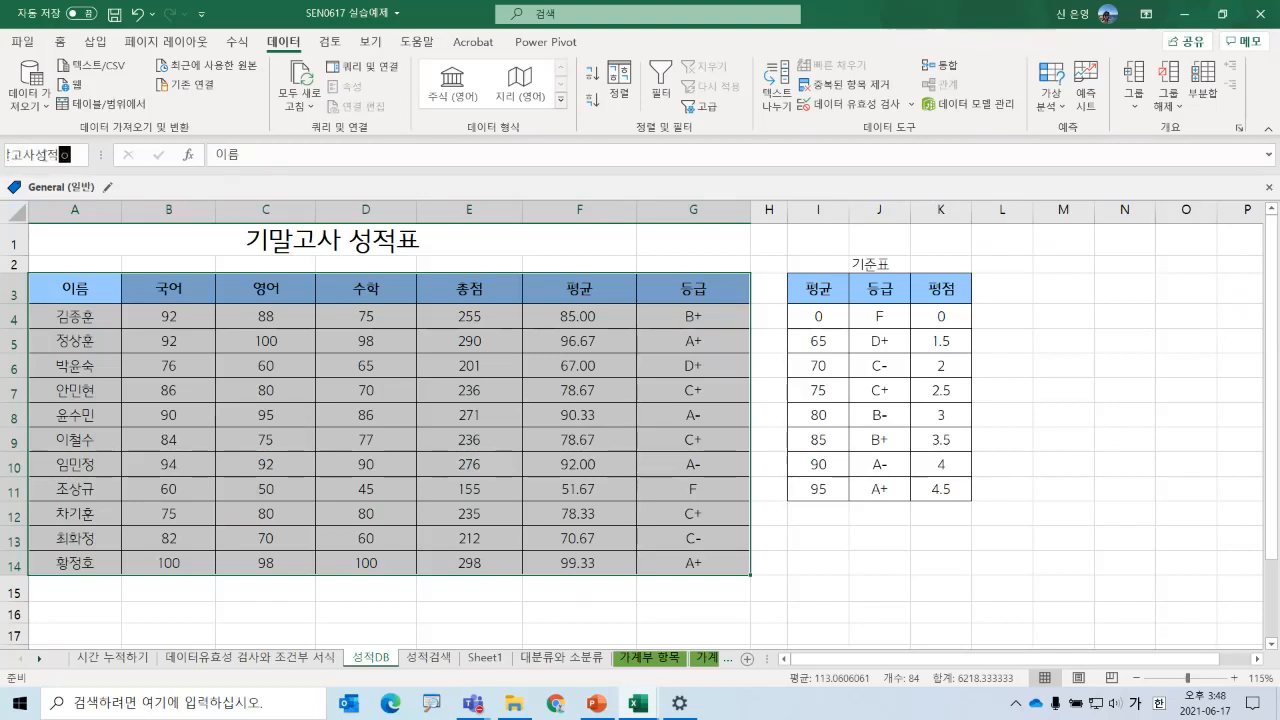
{"action": "key", "text": "BackSpace"}
{"action": "type", "text": "ㅍ"}
{"action": "key", "text": "Return"}
{"action": "left_click_drag", "start_coordinate": [72, 290], "coordinate": [660, 287]}
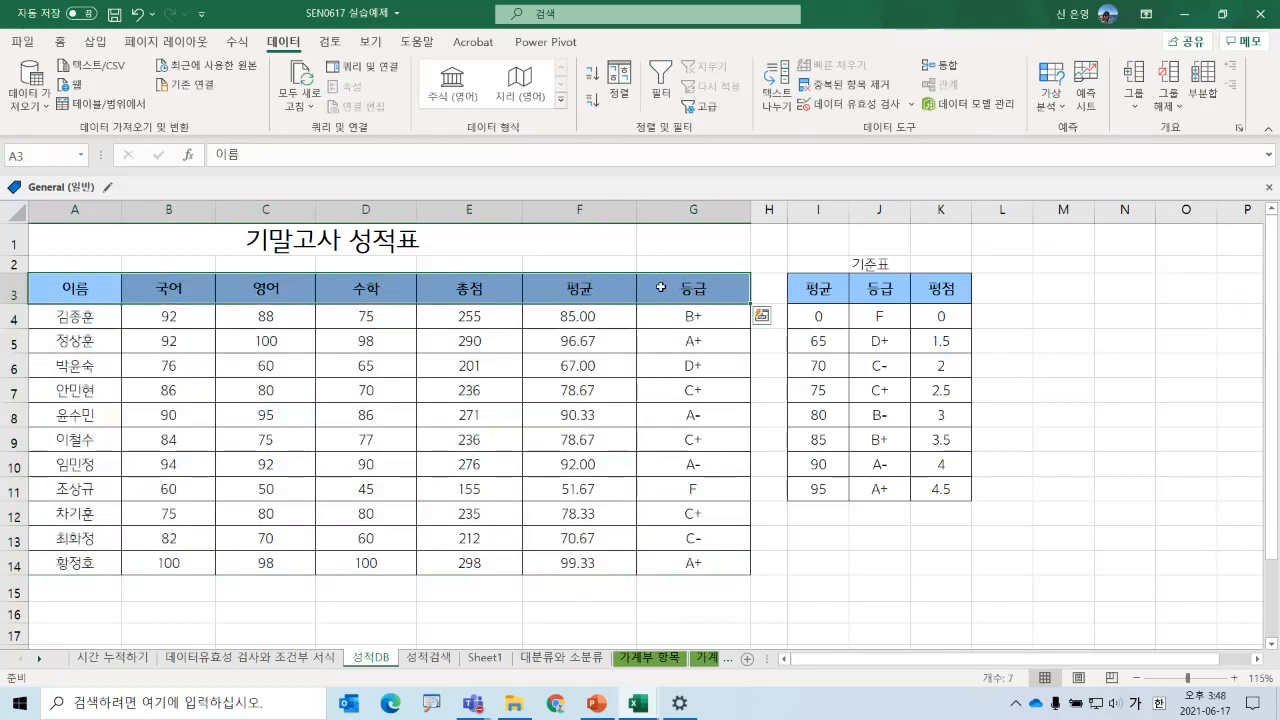
- Start a VLOOKUP formula in the 국어 result cell B8 on the 성적검색 sheet
{"action": "left_click", "coordinate": [430, 657]}
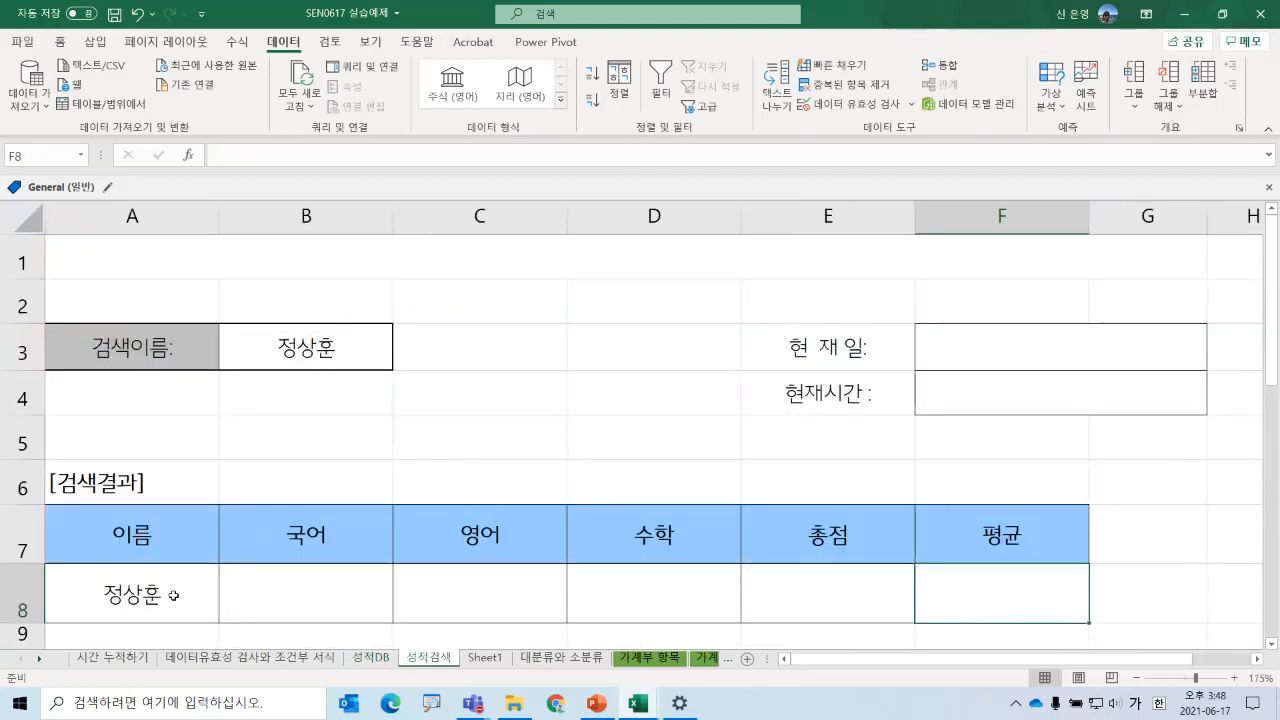
{"action": "left_click", "coordinate": [85, 591]}
{"action": "left_click", "coordinate": [320, 590]}
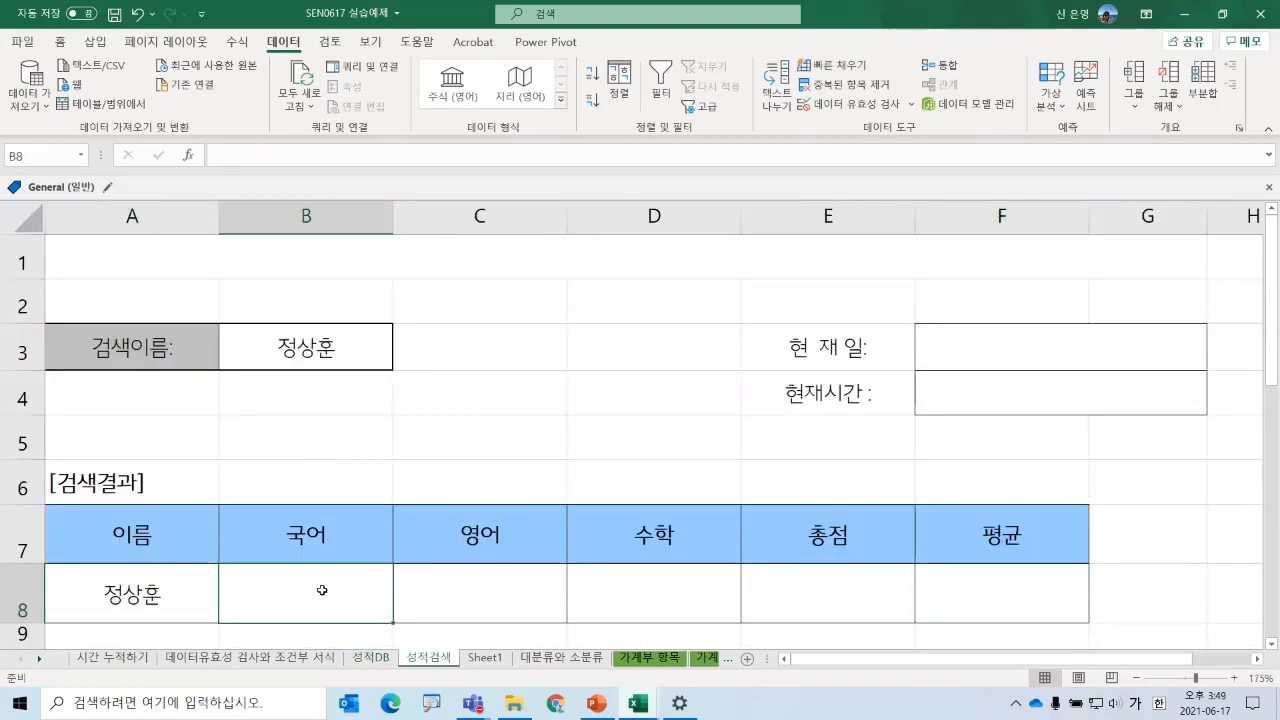
{"action": "type", "text": "=ㅍ"}
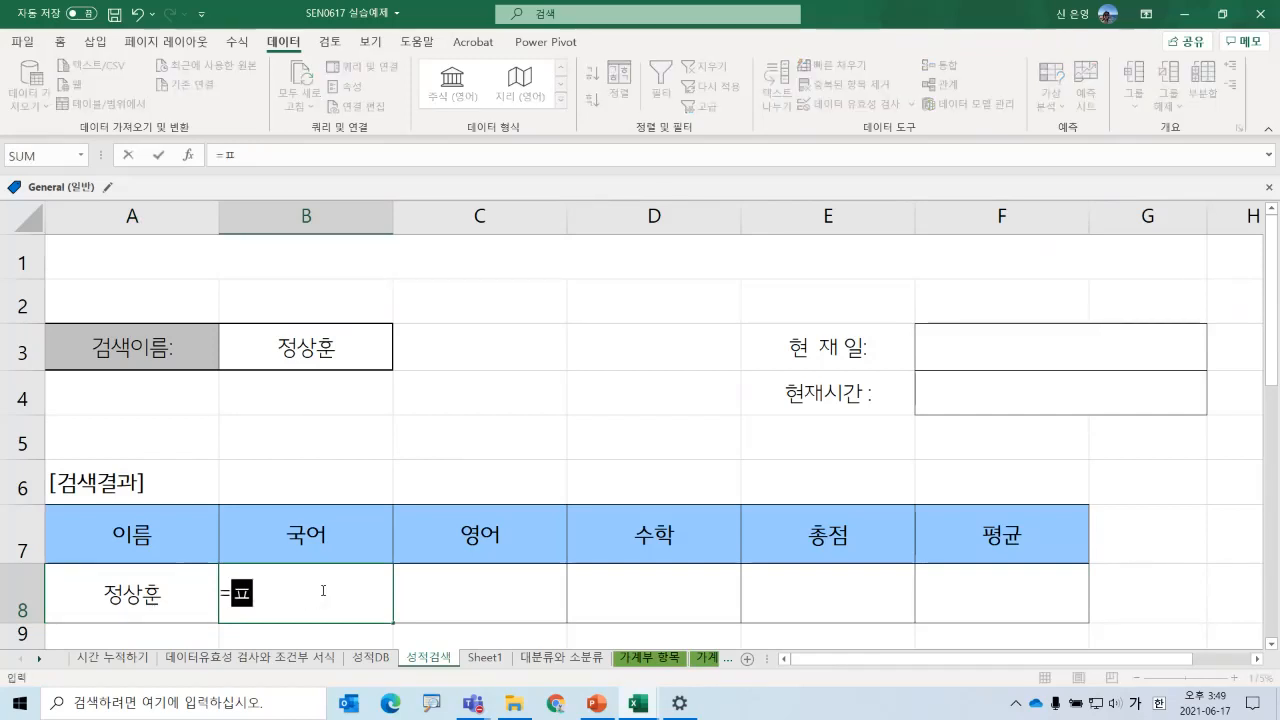
{"action": "key", "text": "BackSpace"}
{"action": "key", "text": "Hangul"}
{"action": "type", "text": "vl"}
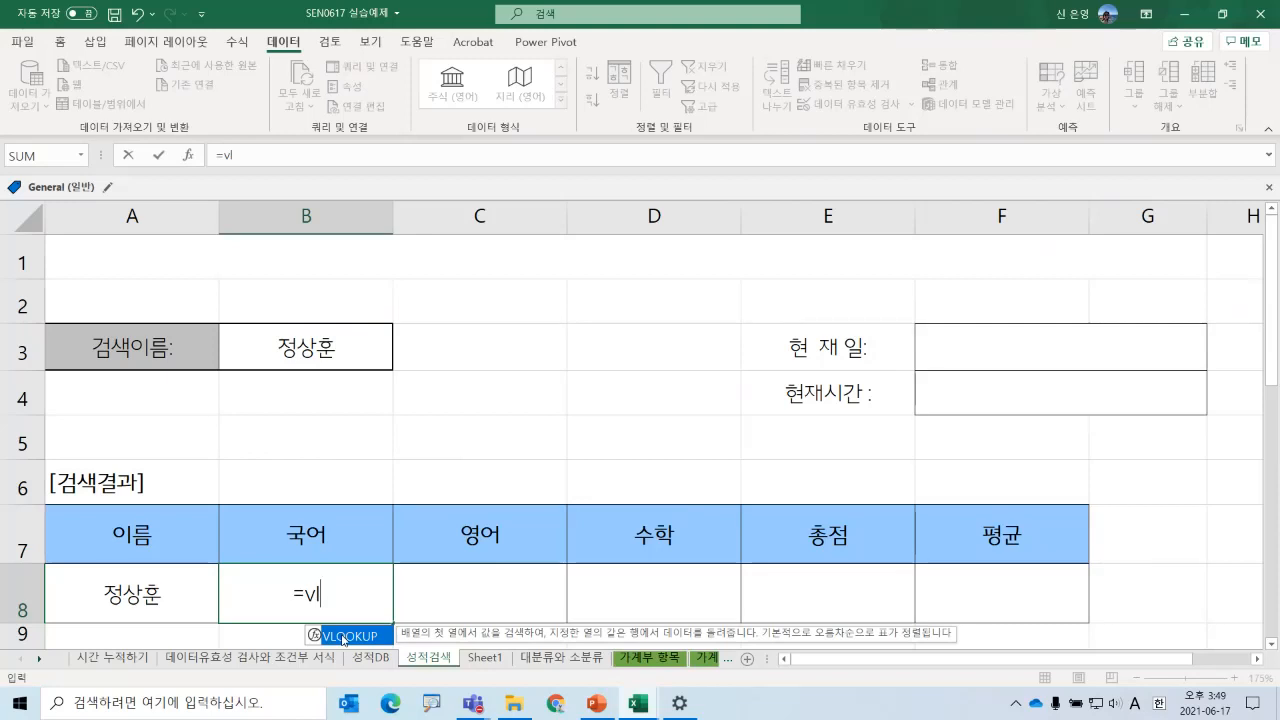
{"action": "double_click", "coordinate": [342, 636]}
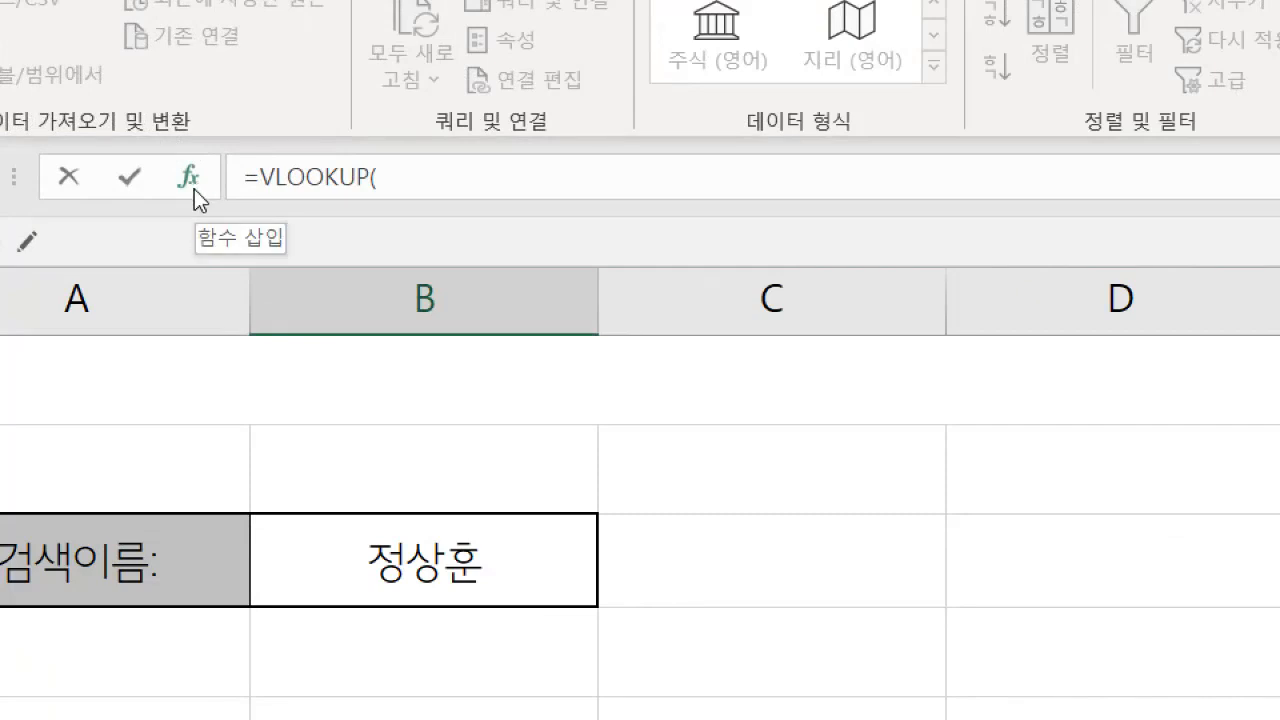
- Set the VLOOKUP lookup value in B8 to the absolute reference $B$3 and its table array to the named range 기말고사성적표
{"action": "left_click", "coordinate": [189, 178]}
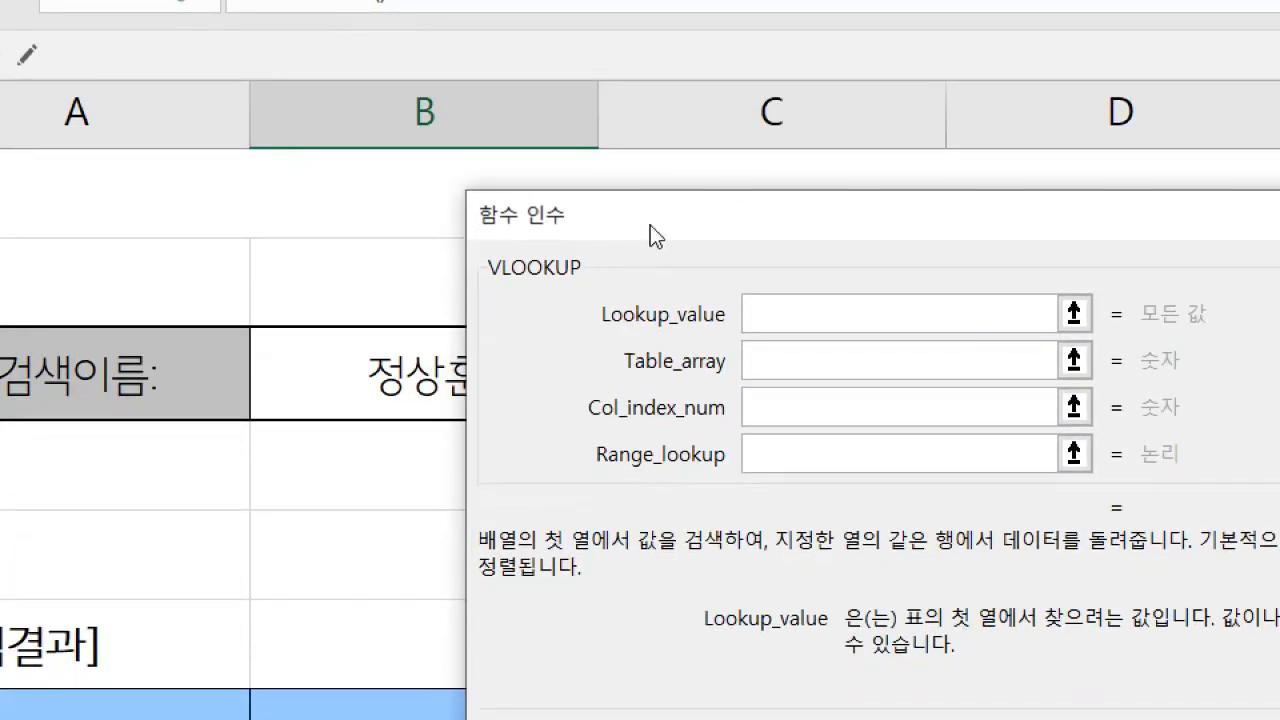
{"action": "left_click_drag", "start_coordinate": [650, 226], "coordinate": [784, 239]}
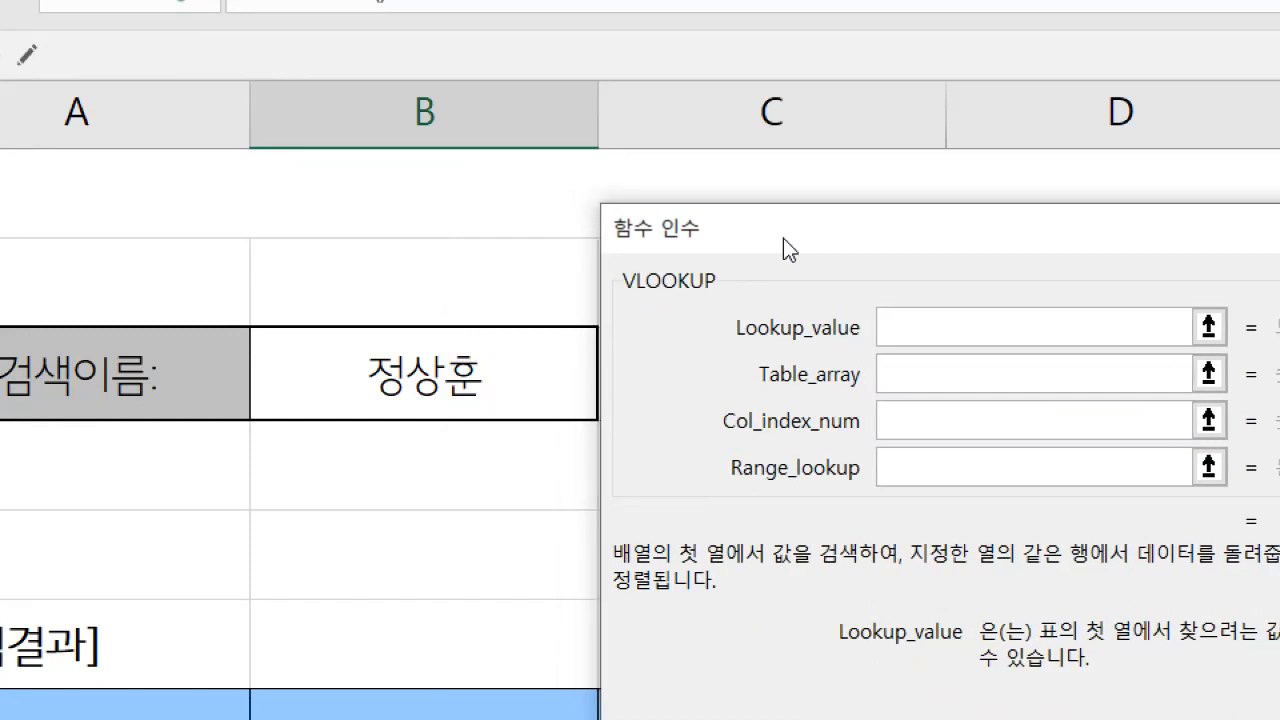
{"action": "left_click", "coordinate": [437, 381]}
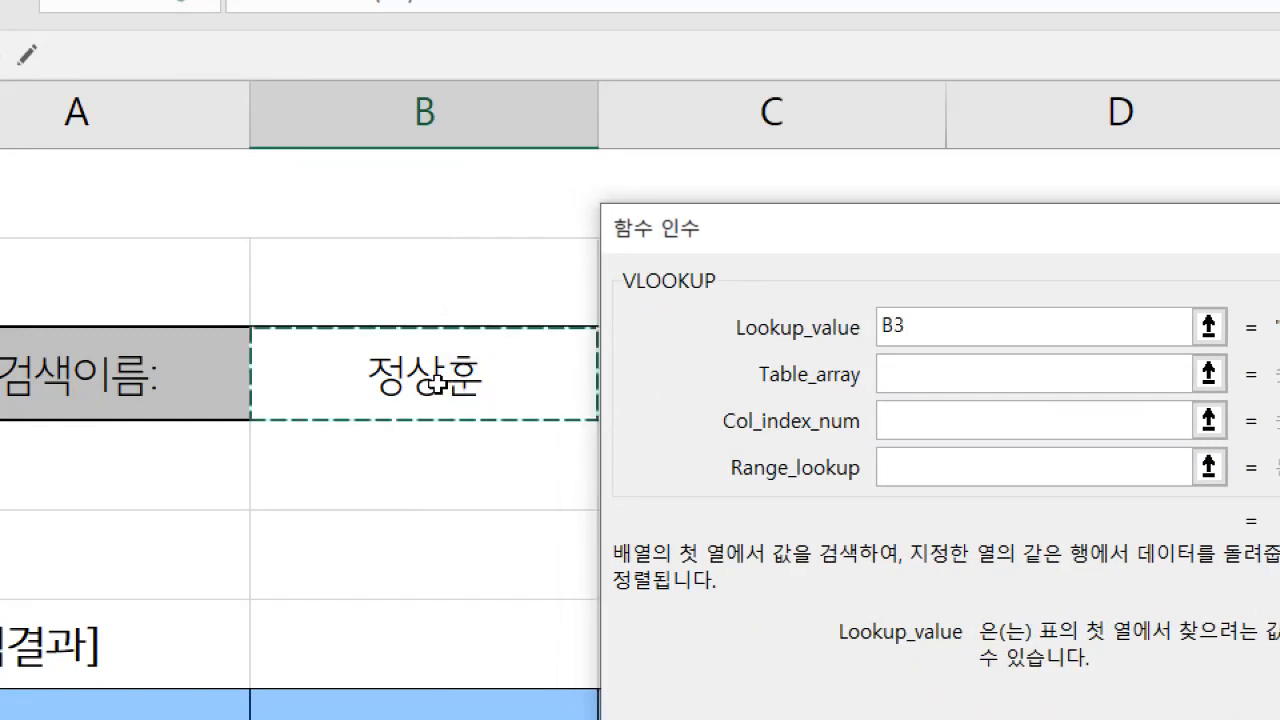
{"action": "key", "text": "F4"}
{"action": "left_click", "coordinate": [944, 375]}
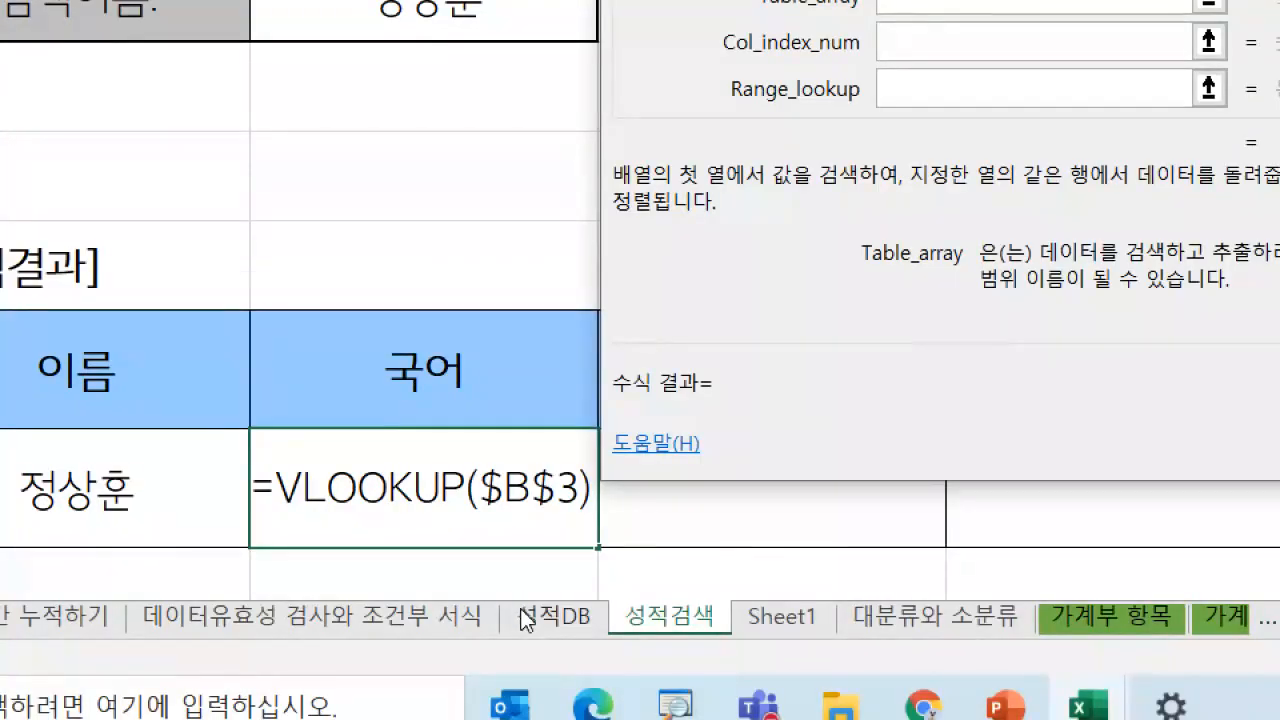
{"action": "left_click", "coordinate": [520, 617]}
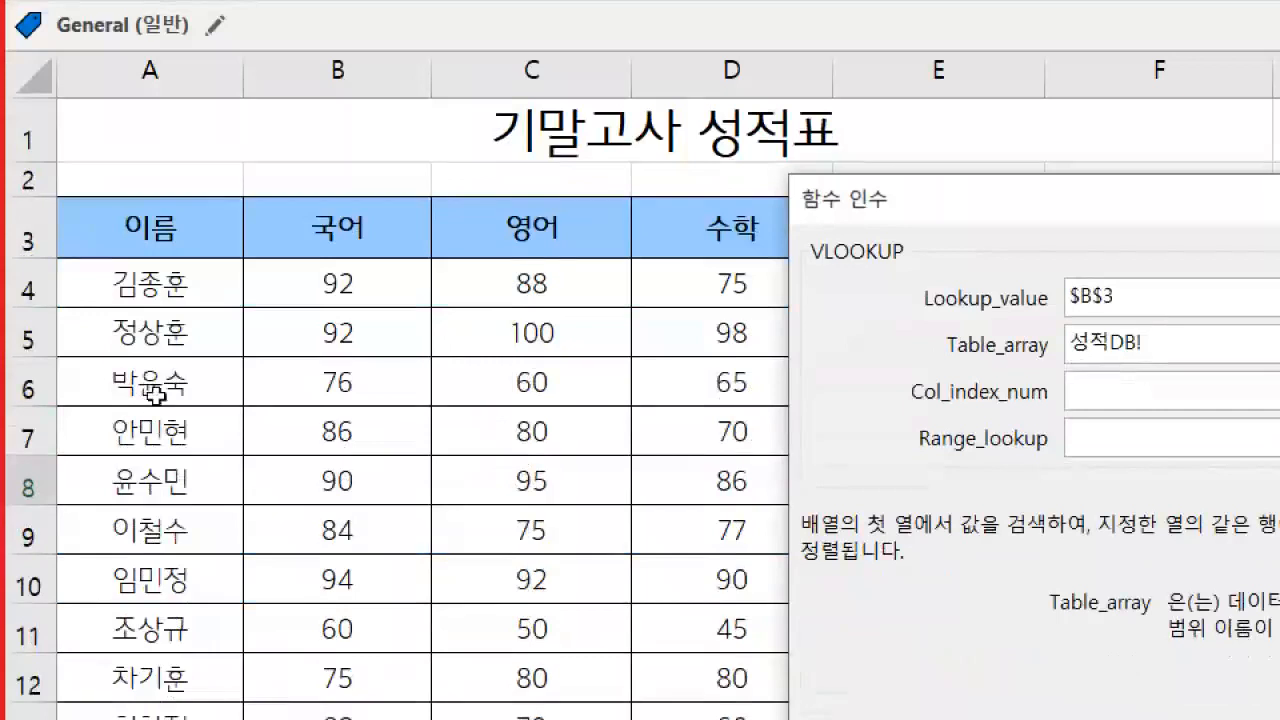
{"action": "left_click", "coordinate": [138, 317]}
{"action": "key", "text": "ctrl+a"}
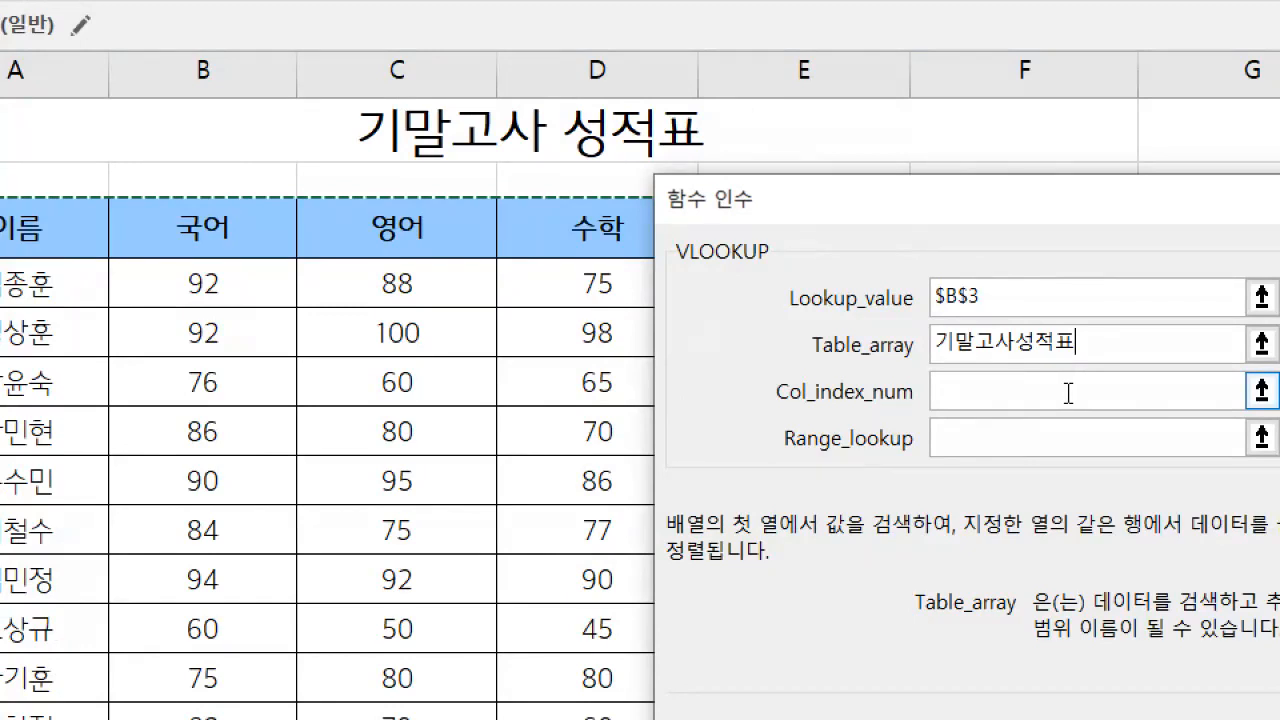
- Complete the B8 VLOOKUP with column index 2 and range lookup 0, and fill the formula across through F8
{"action": "left_click", "coordinate": [1068, 392]}
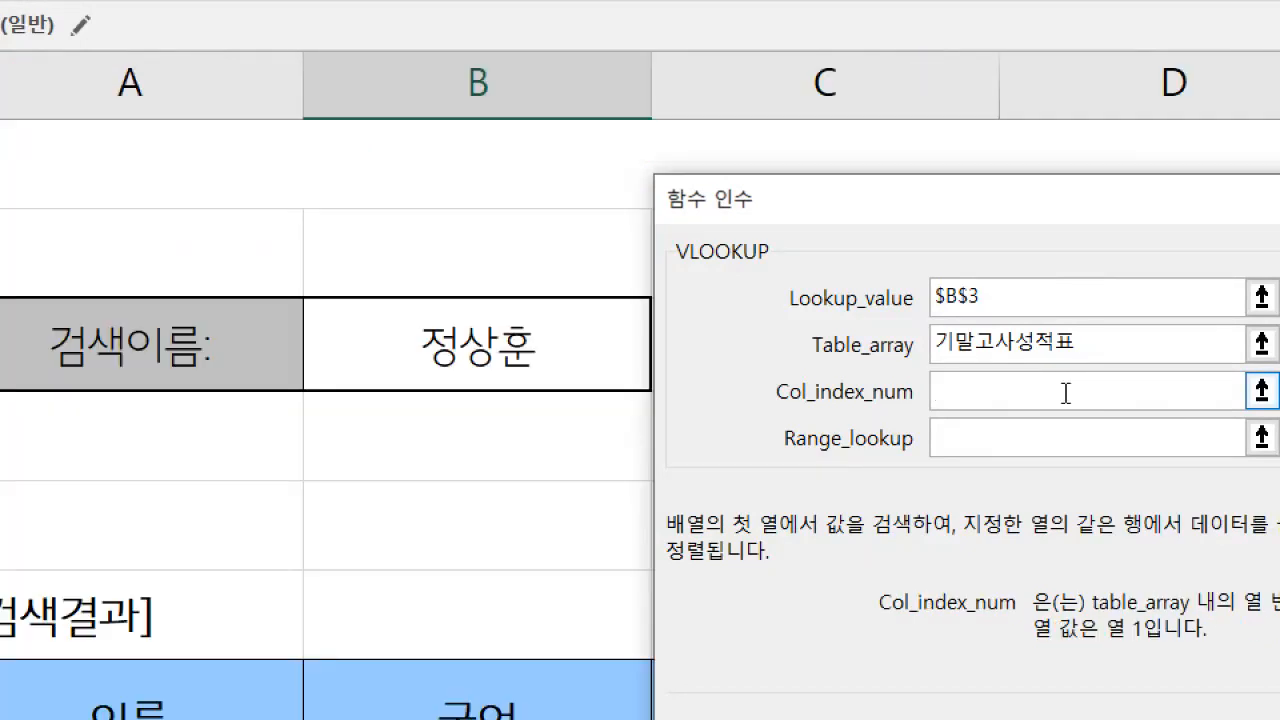
{"action": "type", "text": "2"}
{"action": "left_click", "coordinate": [1071, 431]}
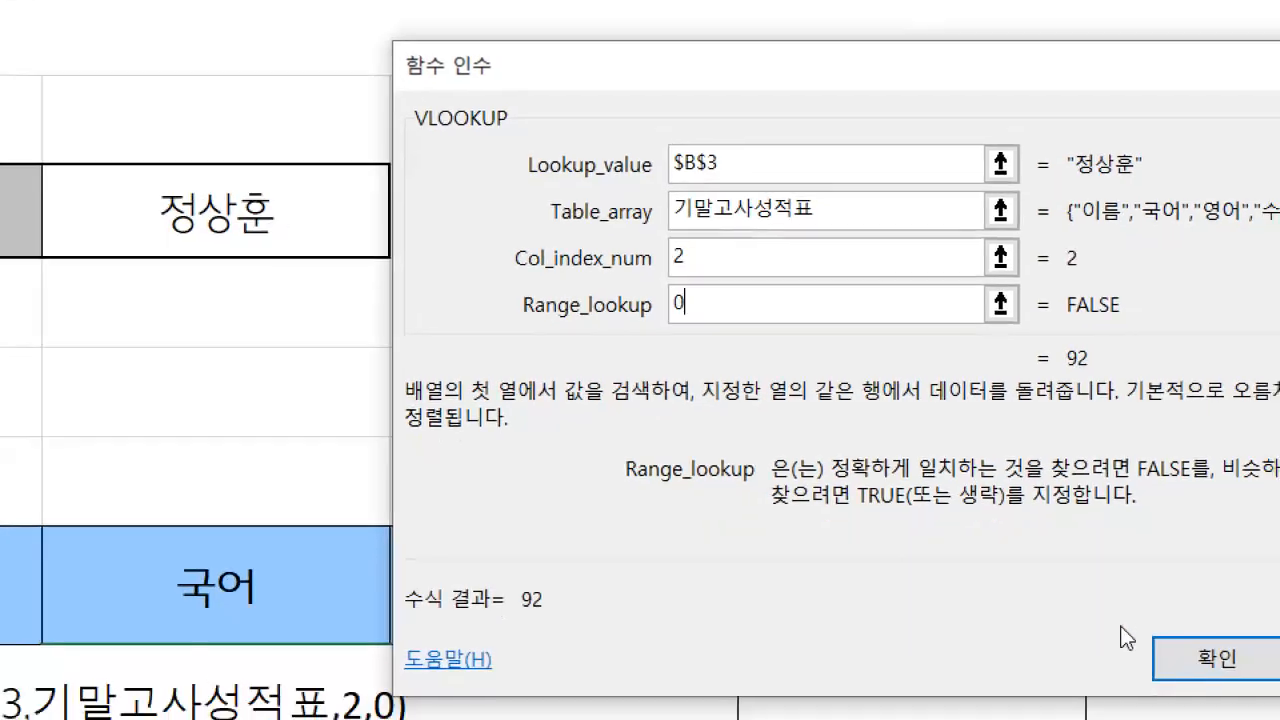
{"action": "left_click", "coordinate": [1128, 640]}
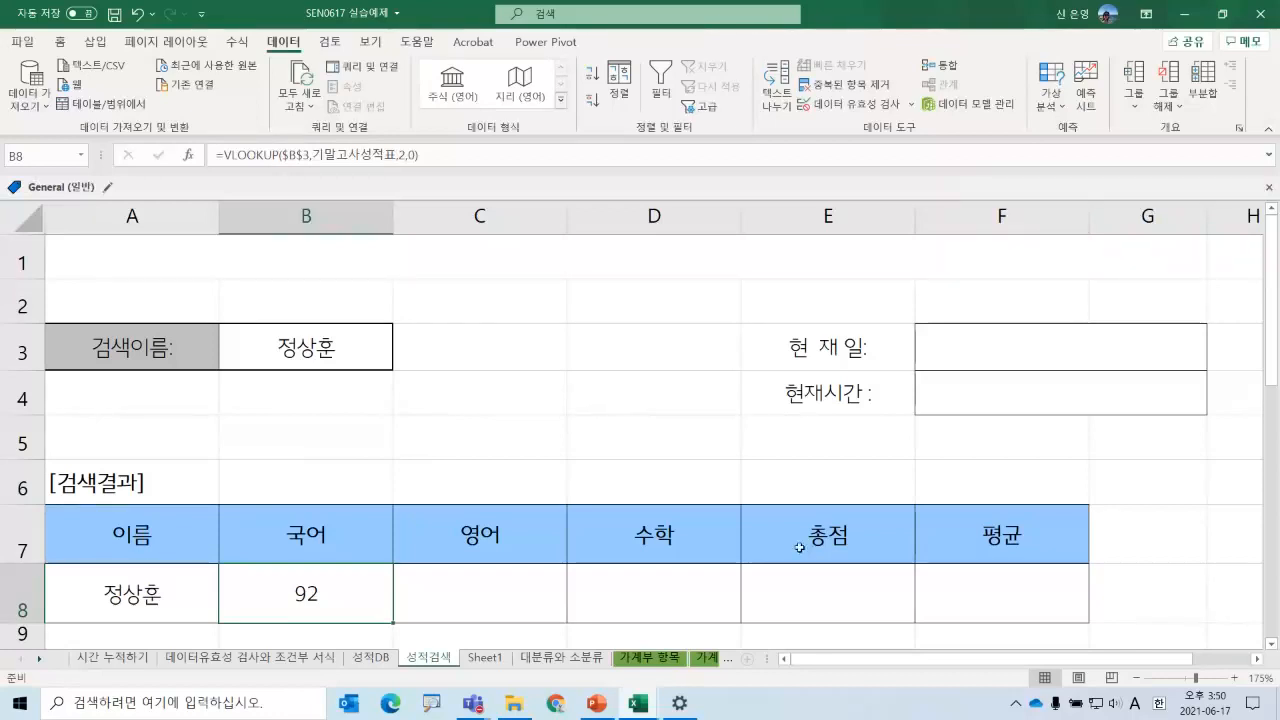
{"action": "scroll", "coordinate": [441, 452], "scroll_direction": "down", "scroll_amount": 1}
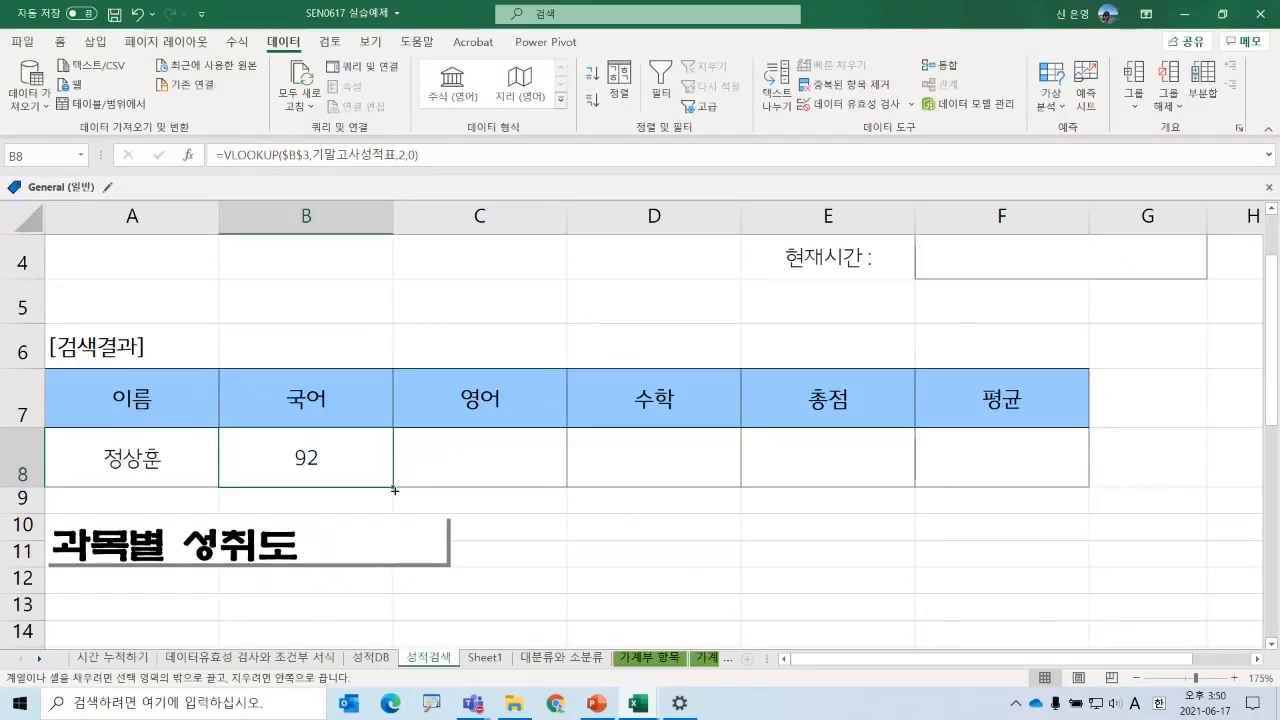
{"action": "left_click_drag", "start_coordinate": [393, 486], "coordinate": [1006, 489]}
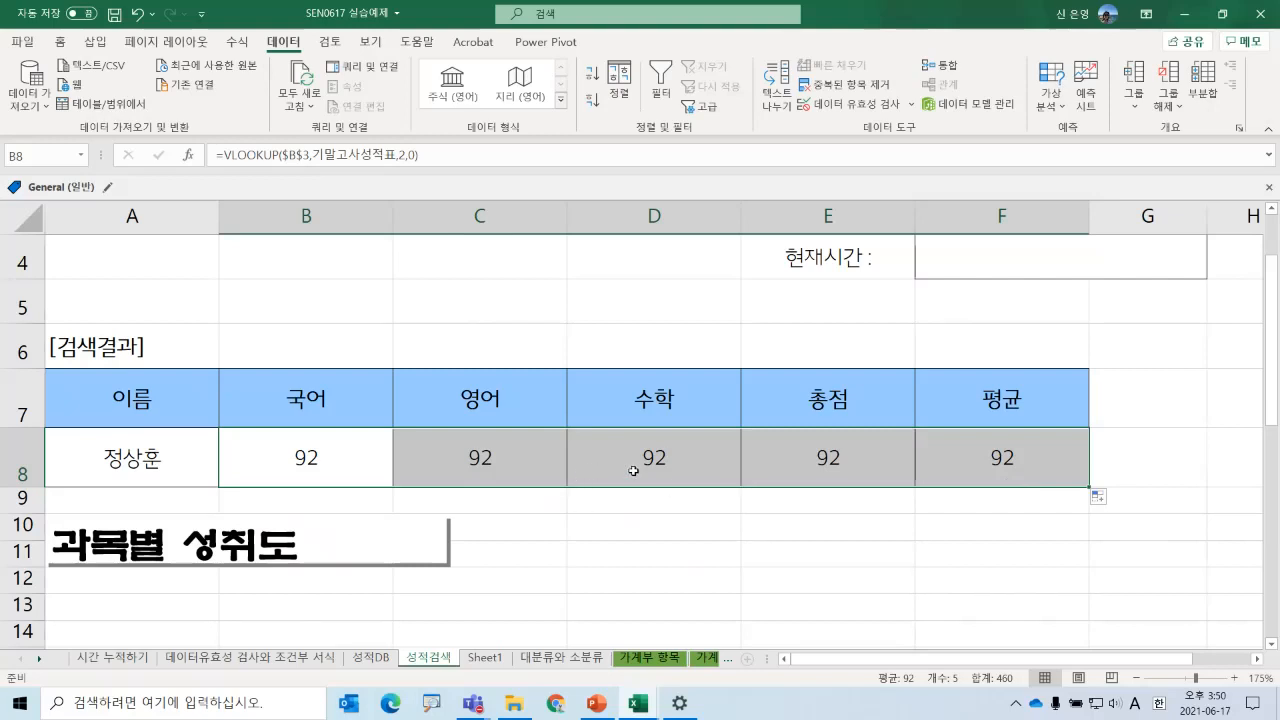
- Examine the VLOOKUP arguments in the 총점 cell E8, comparing the table array and column index with the 성적DB grade table
{"action": "left_click", "coordinate": [809, 467]}
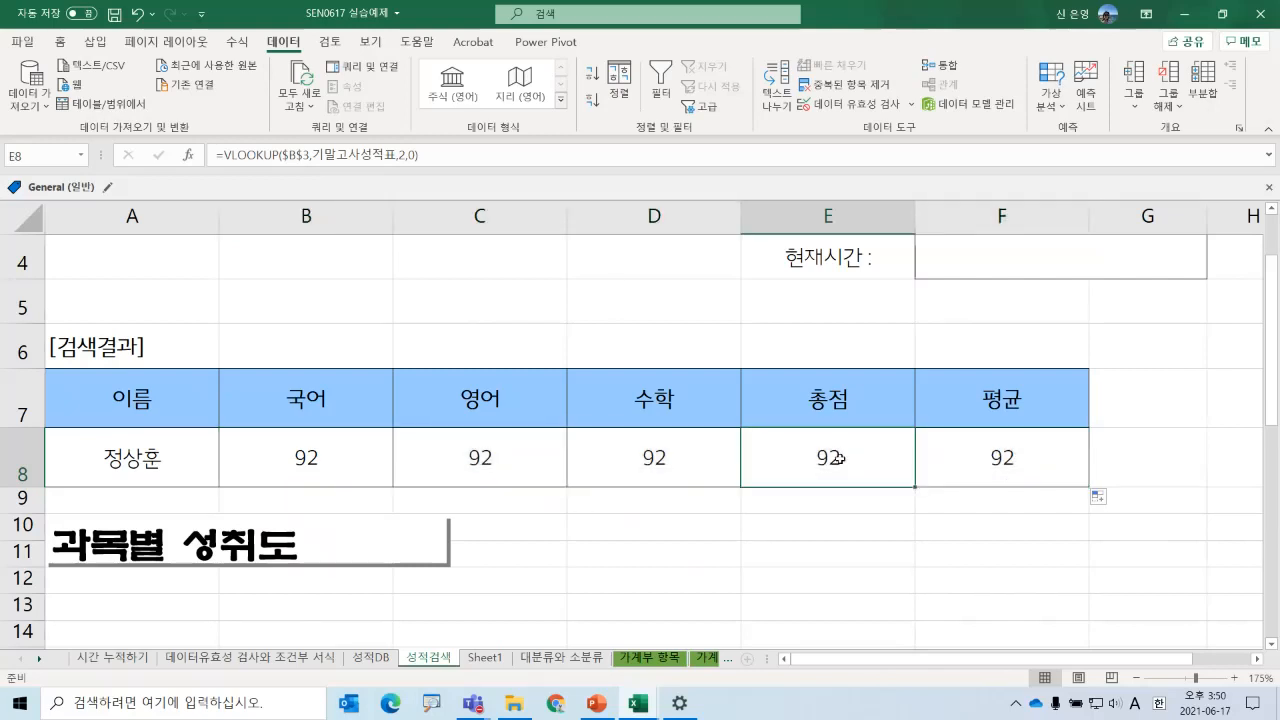
{"action": "left_click", "coordinate": [188, 156]}
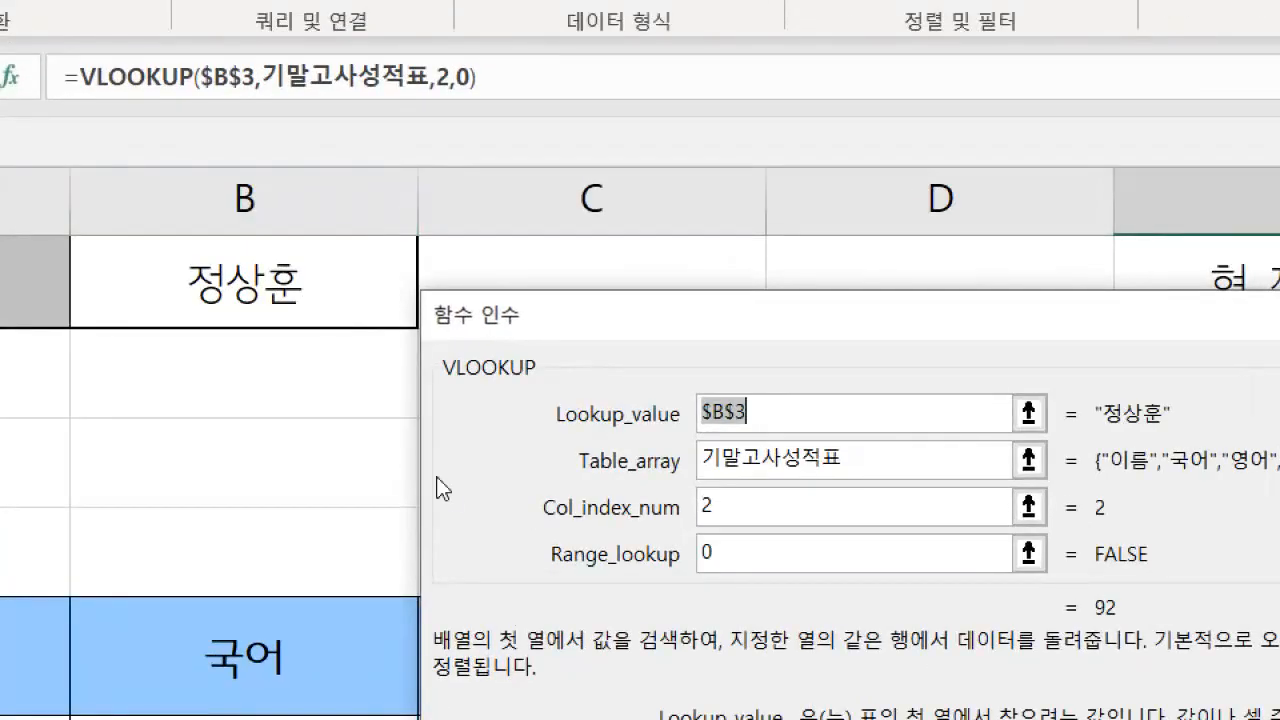
{"action": "left_click", "coordinate": [757, 456]}
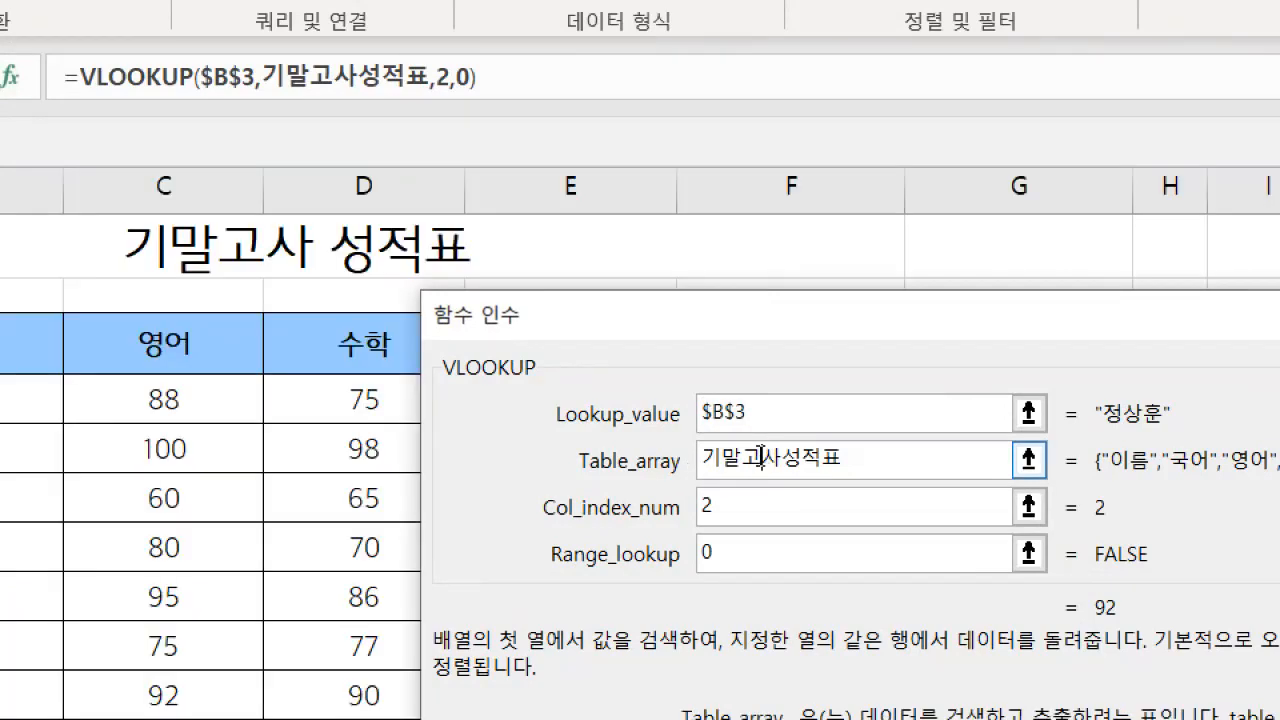
{"action": "left_click_drag", "start_coordinate": [667, 323], "coordinate": [674, 461]}
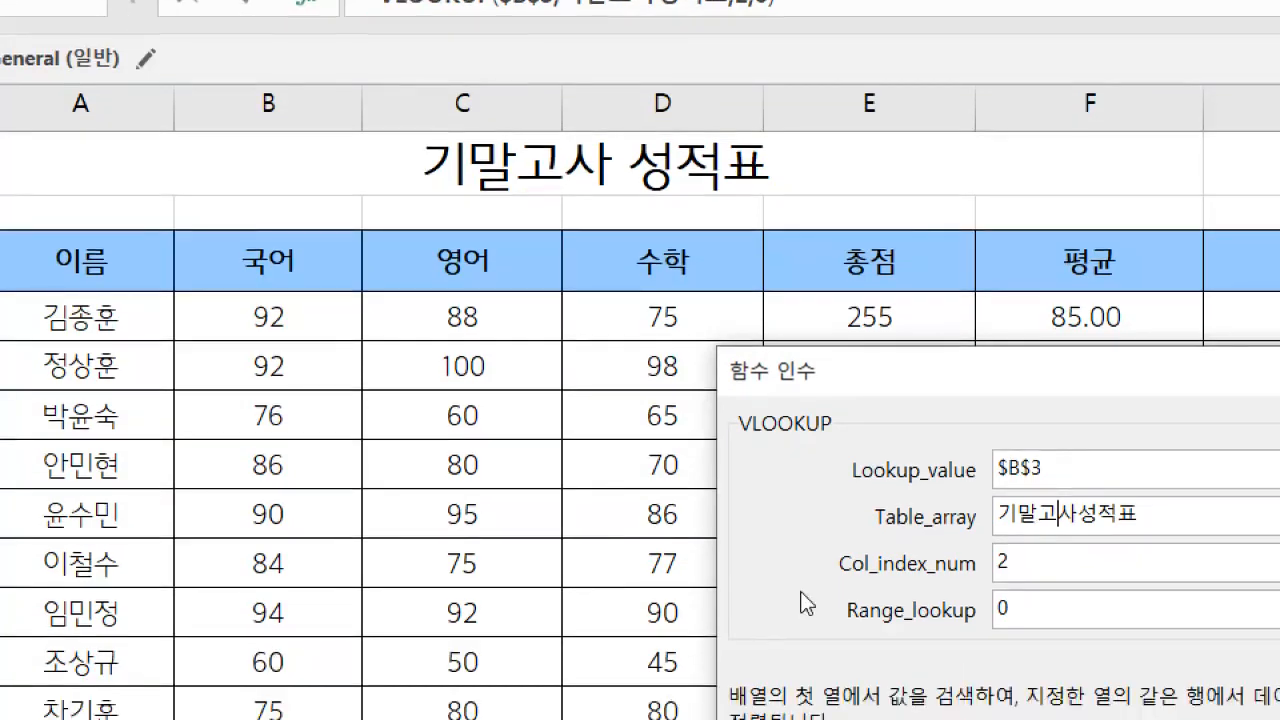
{"action": "left_click", "coordinate": [1025, 566]}
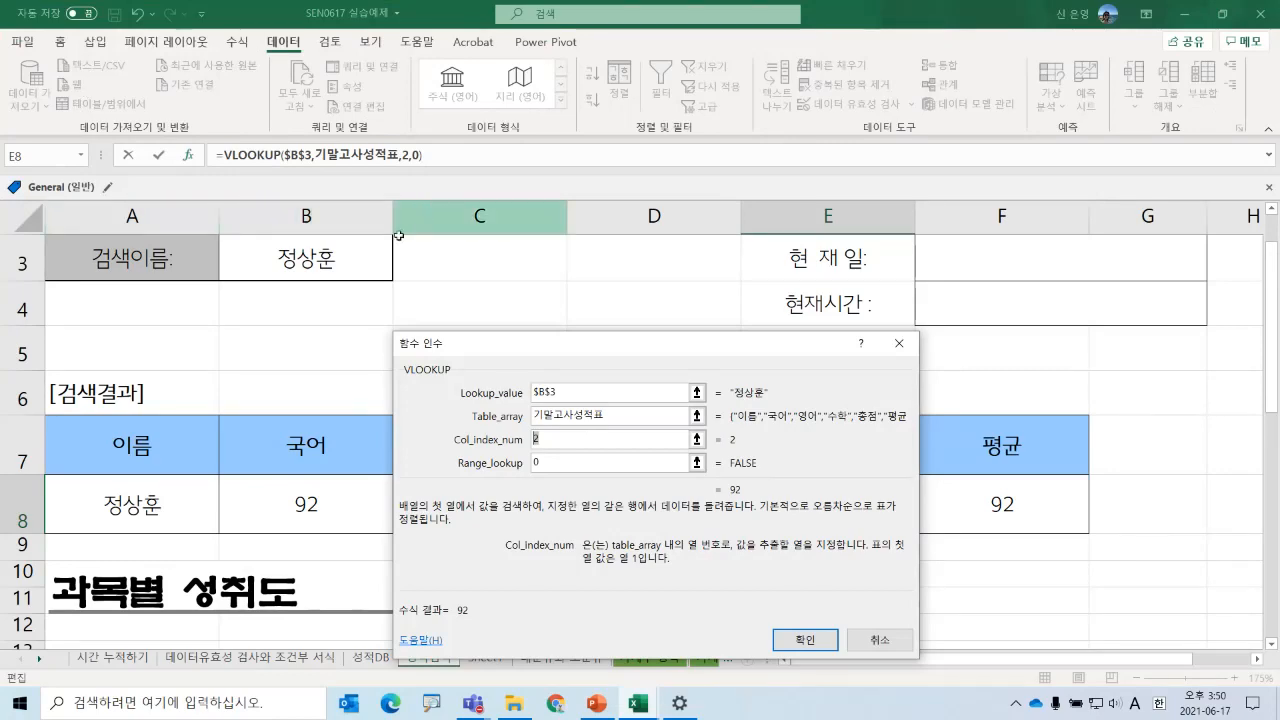
{"action": "left_click_drag", "start_coordinate": [579, 344], "coordinate": [665, 205]}
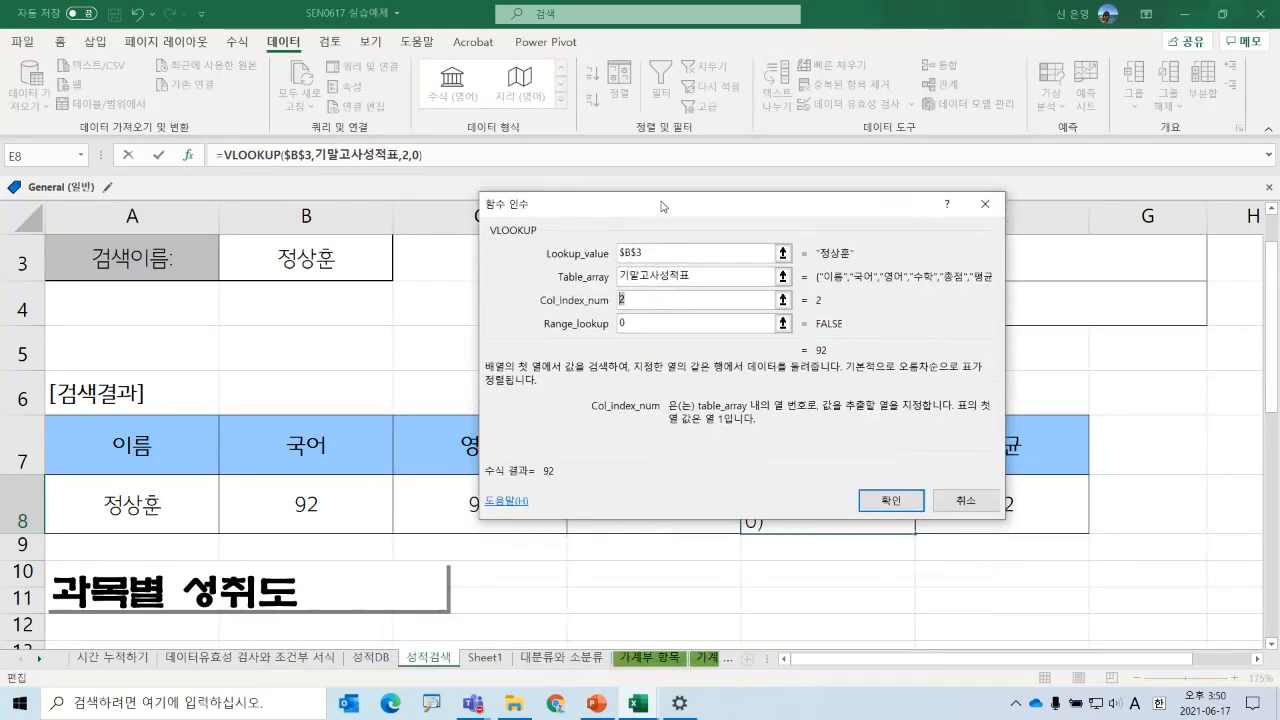
{"action": "left_click", "coordinate": [900, 500]}
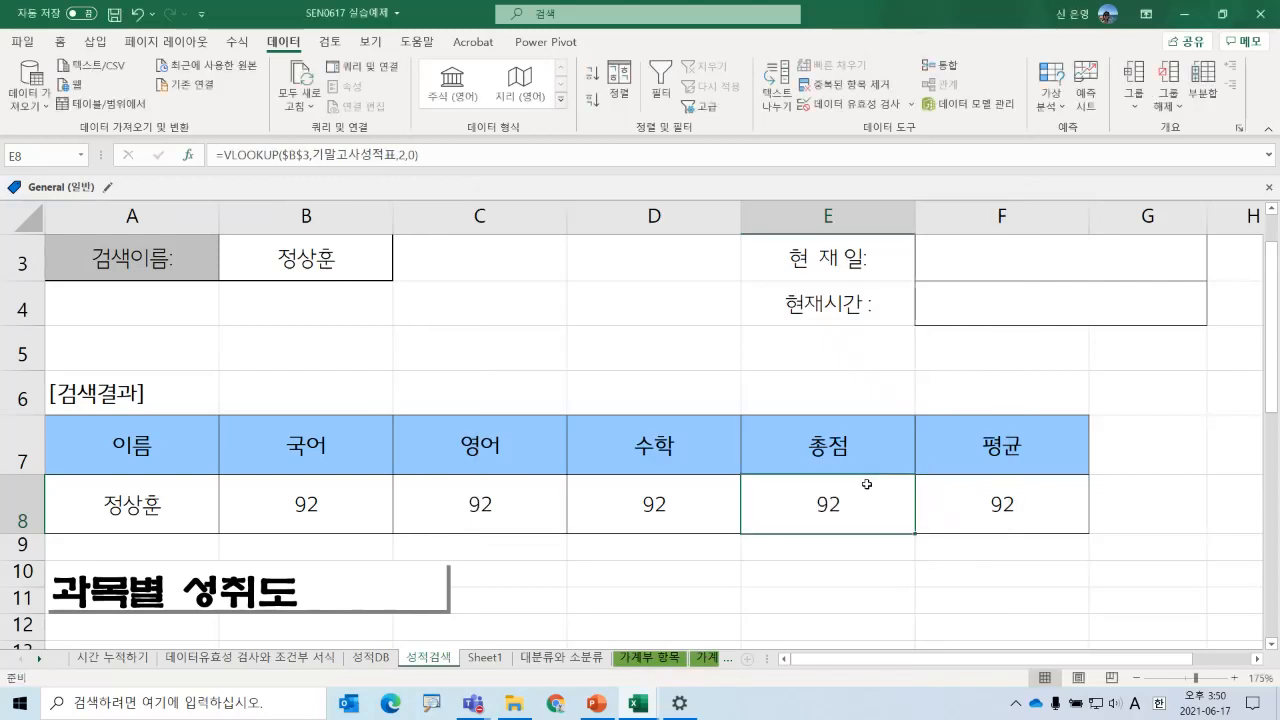
- Enter =COLUMN() in B6 above the 국어 header and fill it across through F6
{"action": "left_click", "coordinate": [362, 391]}
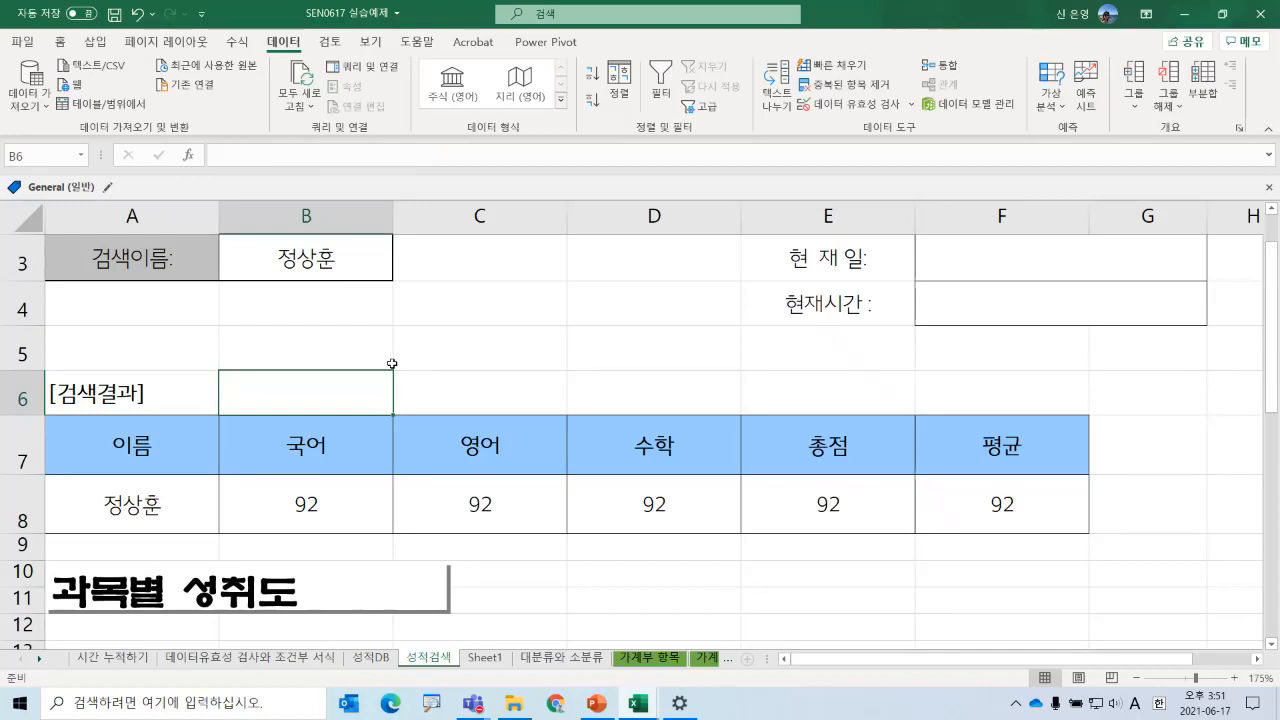
{"action": "type", "text": "="}
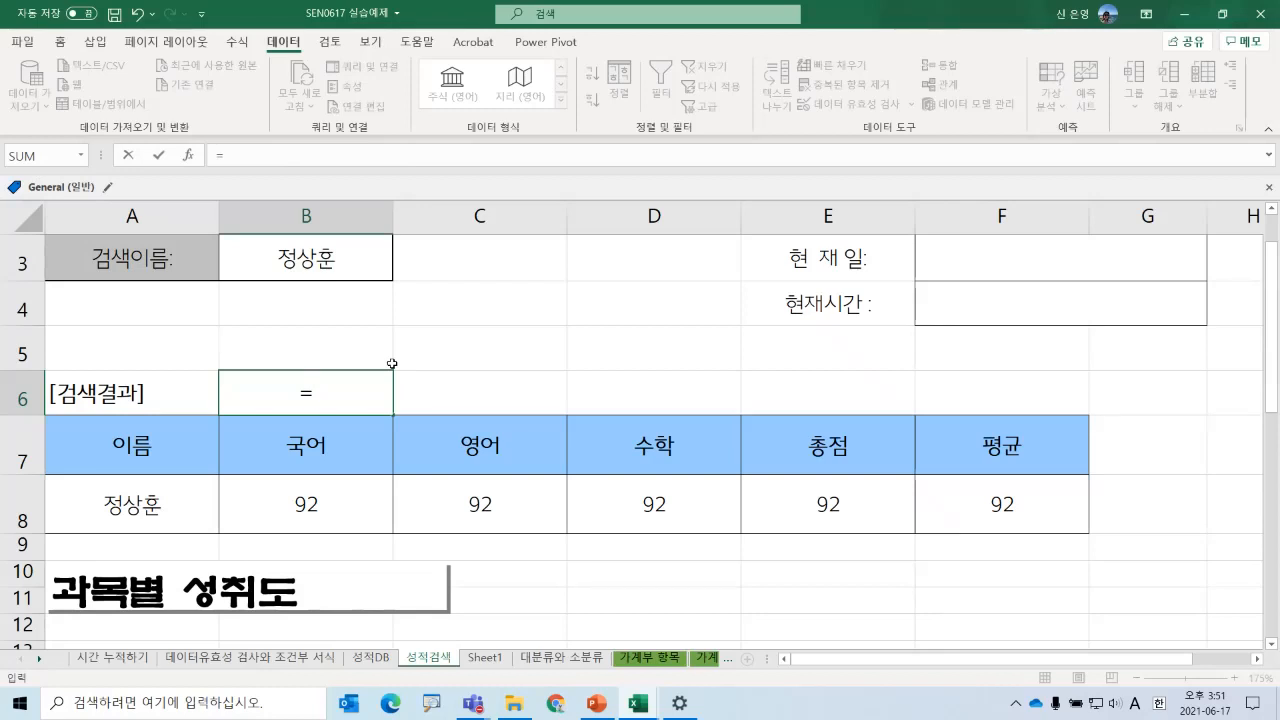
{"action": "type", "text": "column"}
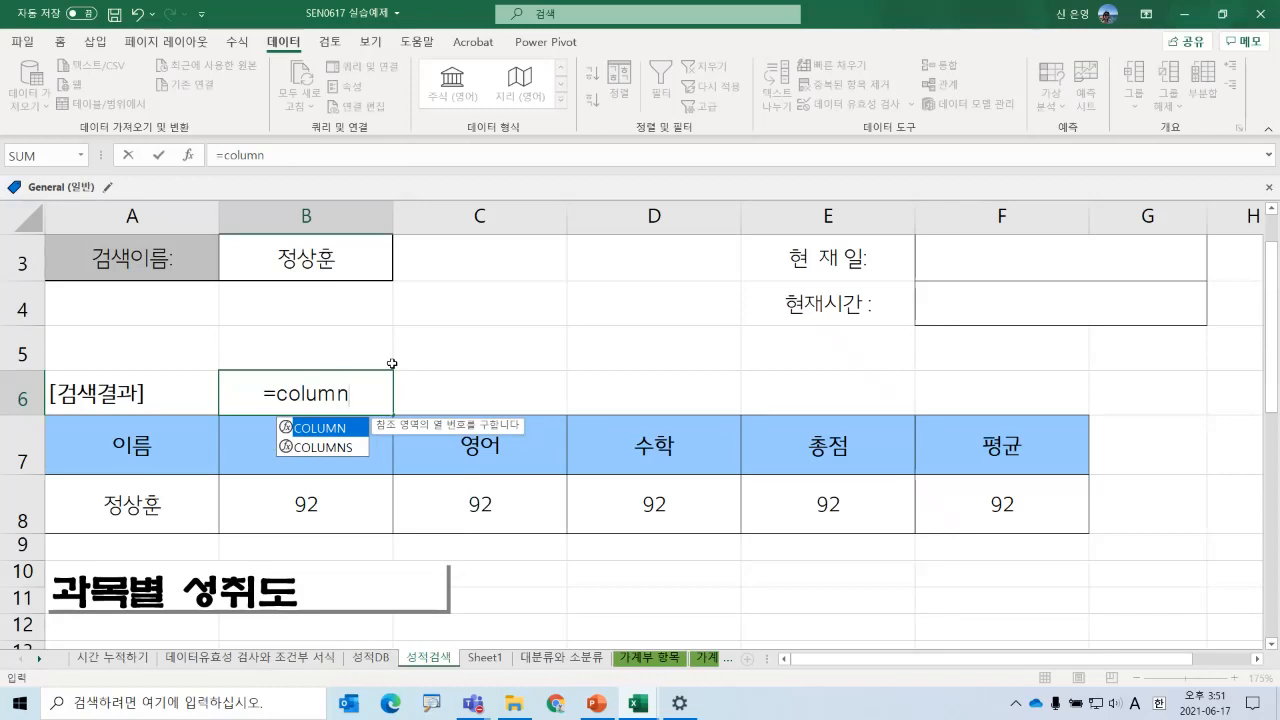
{"action": "type", "text": "()"}
{"action": "key", "text": "Return"}
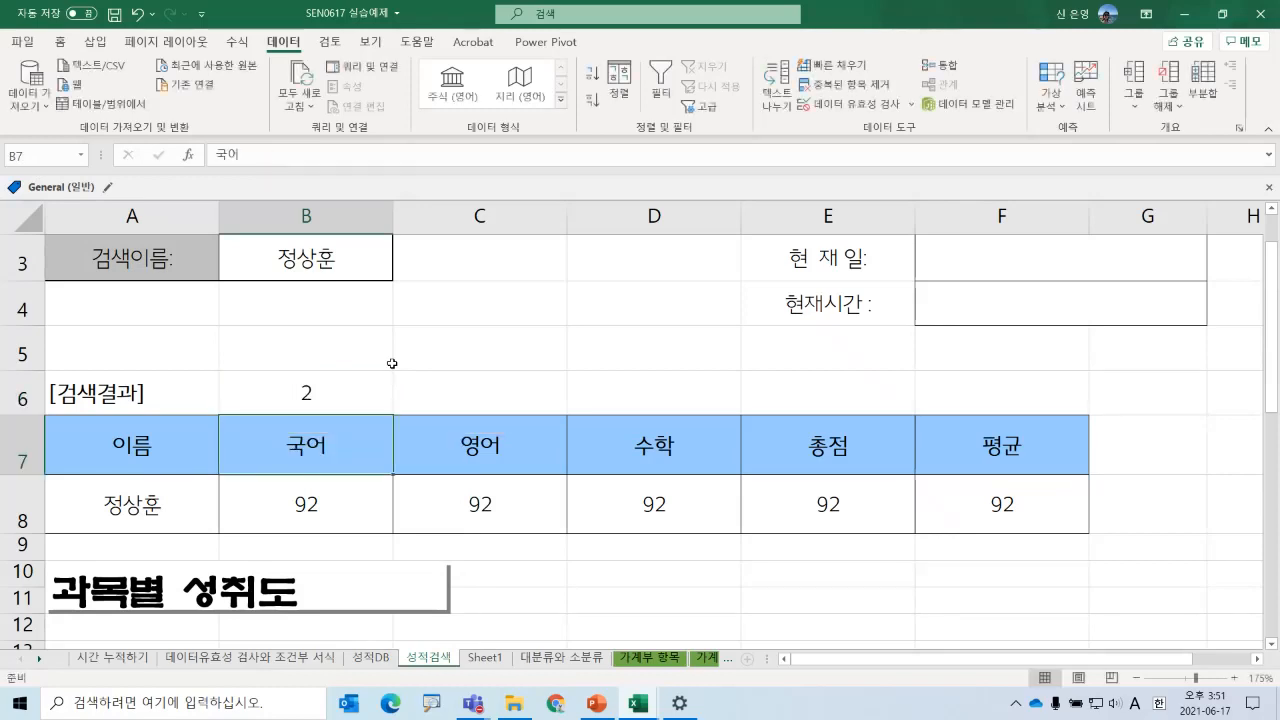
{"action": "left_click", "coordinate": [370, 378]}
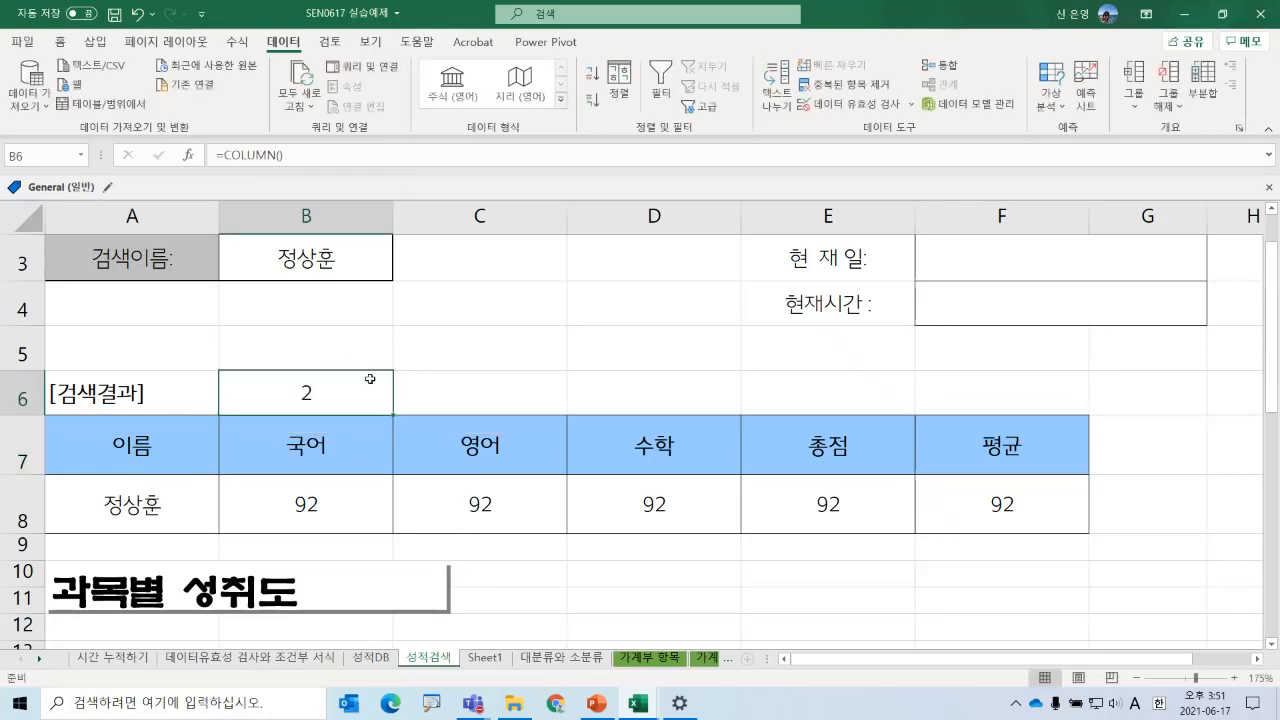
{"action": "left_click_drag", "start_coordinate": [391, 414], "coordinate": [1028, 404]}
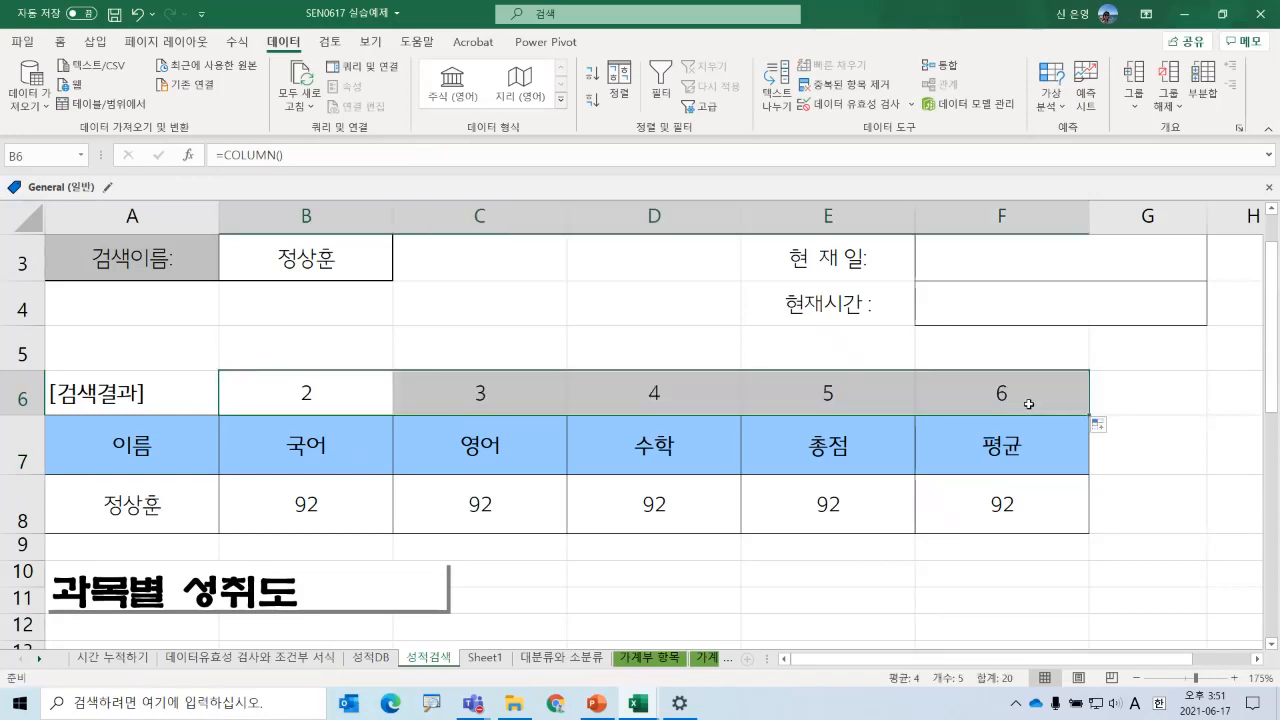
- Check the COLUMN formulas in C6 and D6 and compare them with the VLOOKUP formulas in B8:D8
{"action": "left_click", "coordinate": [511, 392]}
{"action": "double_click", "coordinate": [511, 392]}
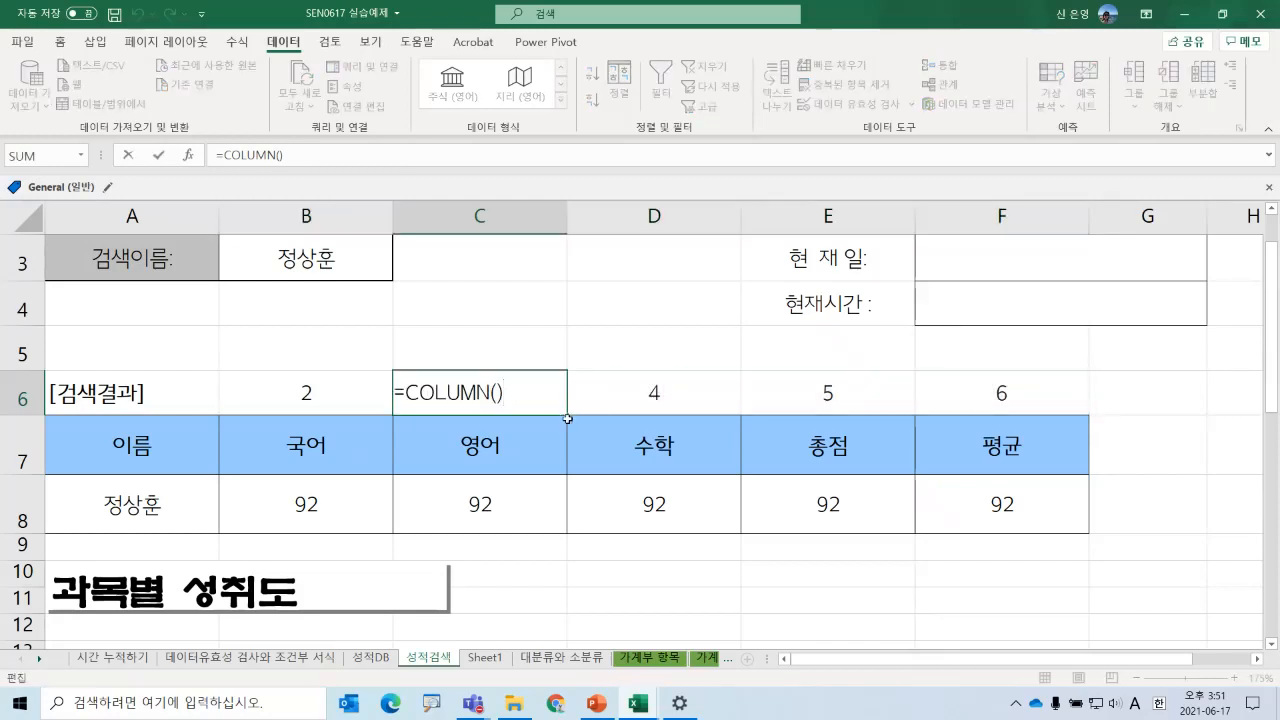
{"action": "left_click", "coordinate": [636, 408]}
{"action": "double_click", "coordinate": [640, 408]}
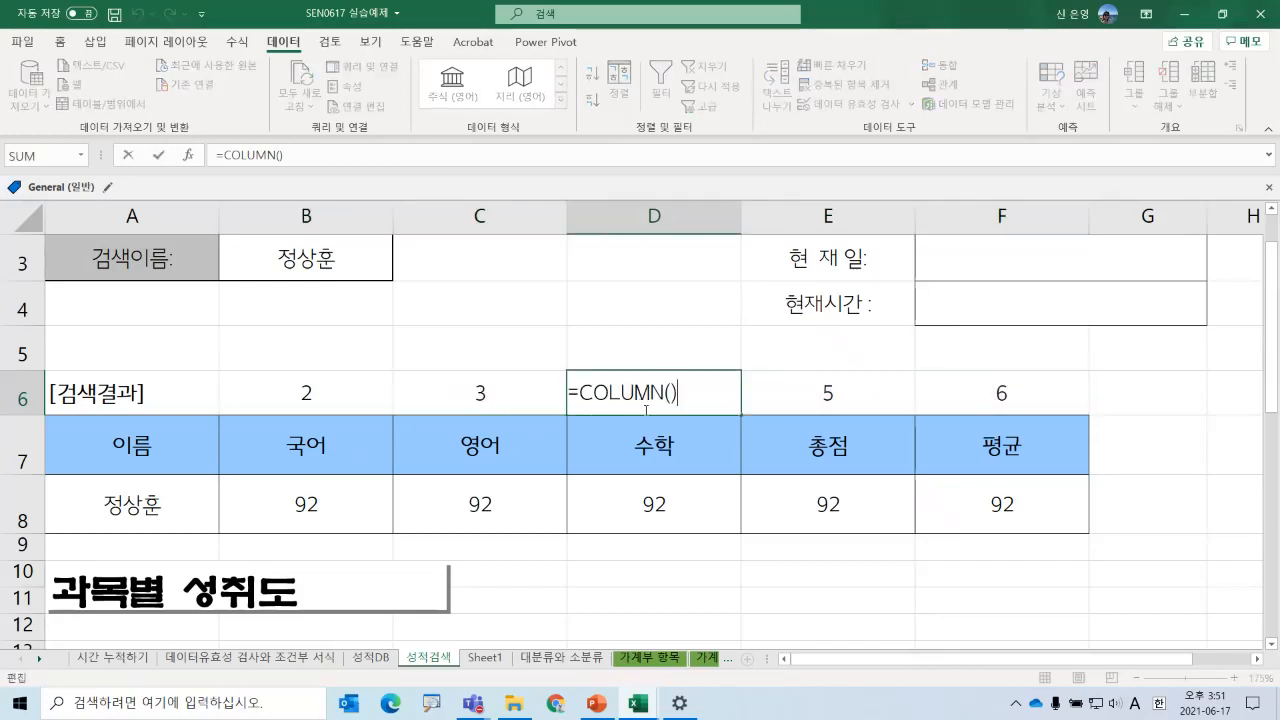
{"action": "key", "text": "ctrl+Return"}
{"action": "left_click", "coordinate": [366, 406]}
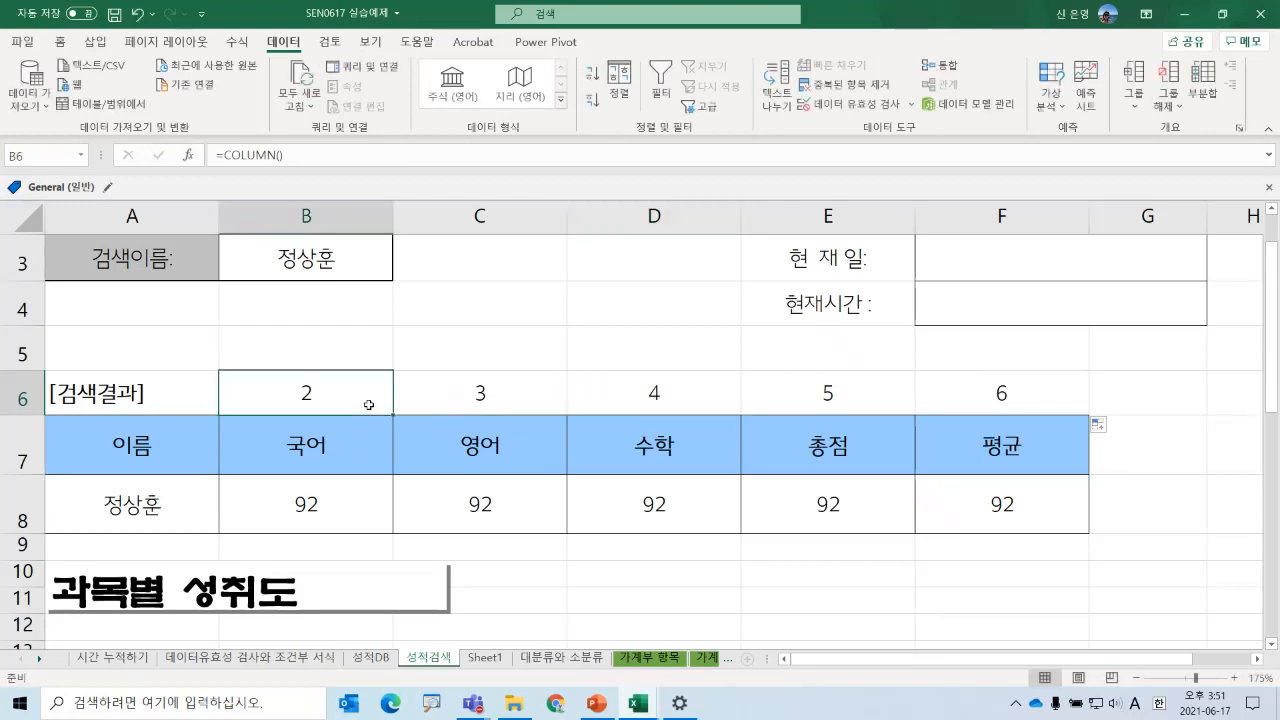
{"action": "left_click", "coordinate": [325, 496]}
{"action": "left_click", "coordinate": [460, 491]}
{"action": "left_click", "coordinate": [580, 494]}
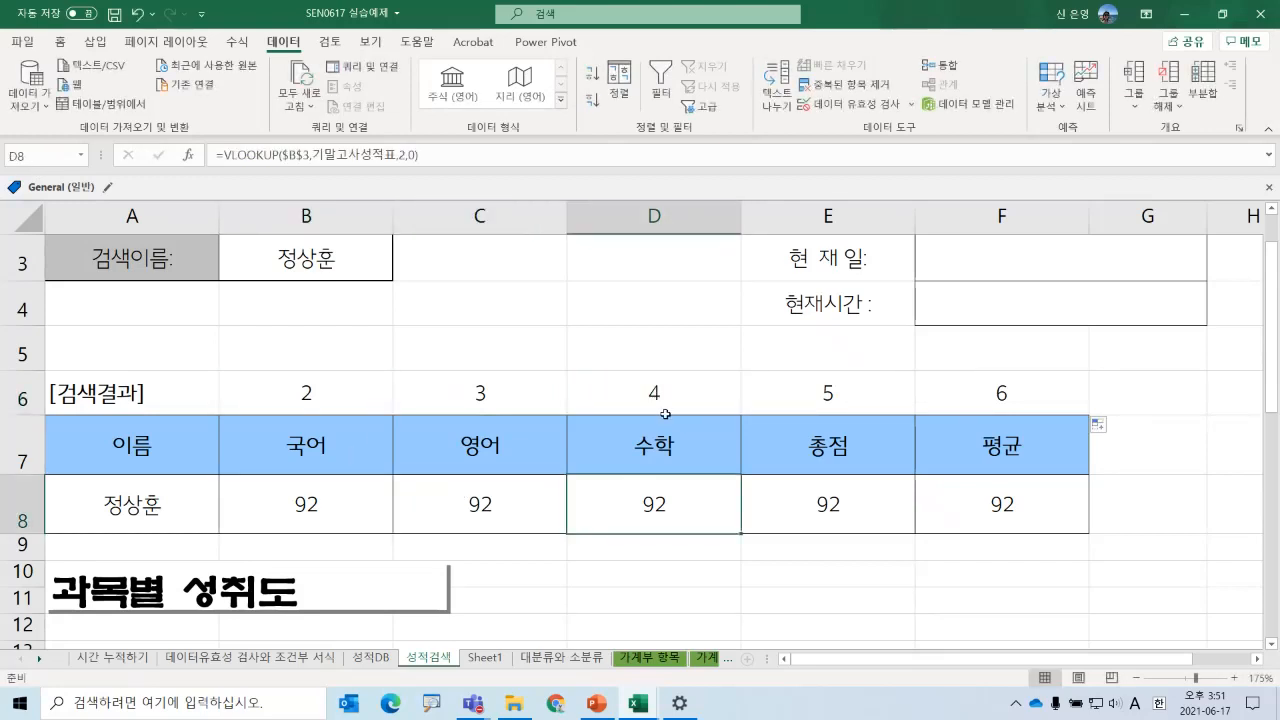
- Try adding 1 to the COLUMN formula in B6, making it =COLUMN()+1
{"action": "left_click", "coordinate": [336, 402]}
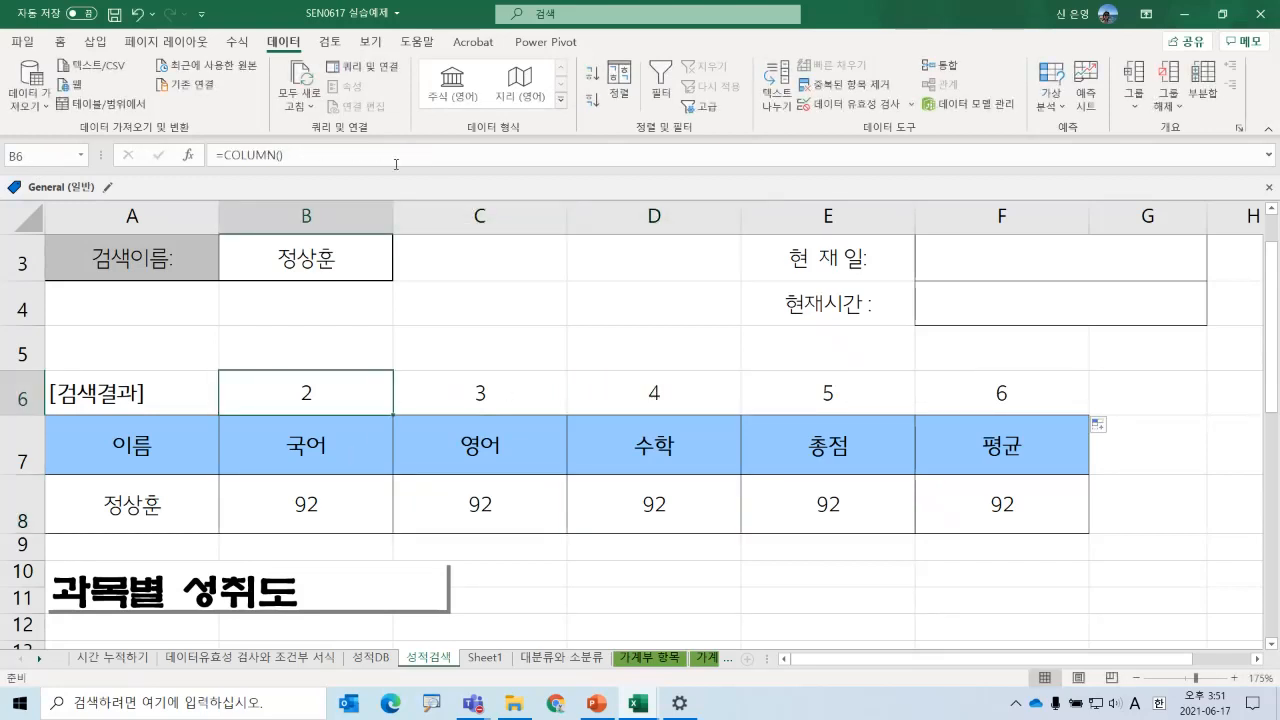
{"action": "key", "text": "F2"}
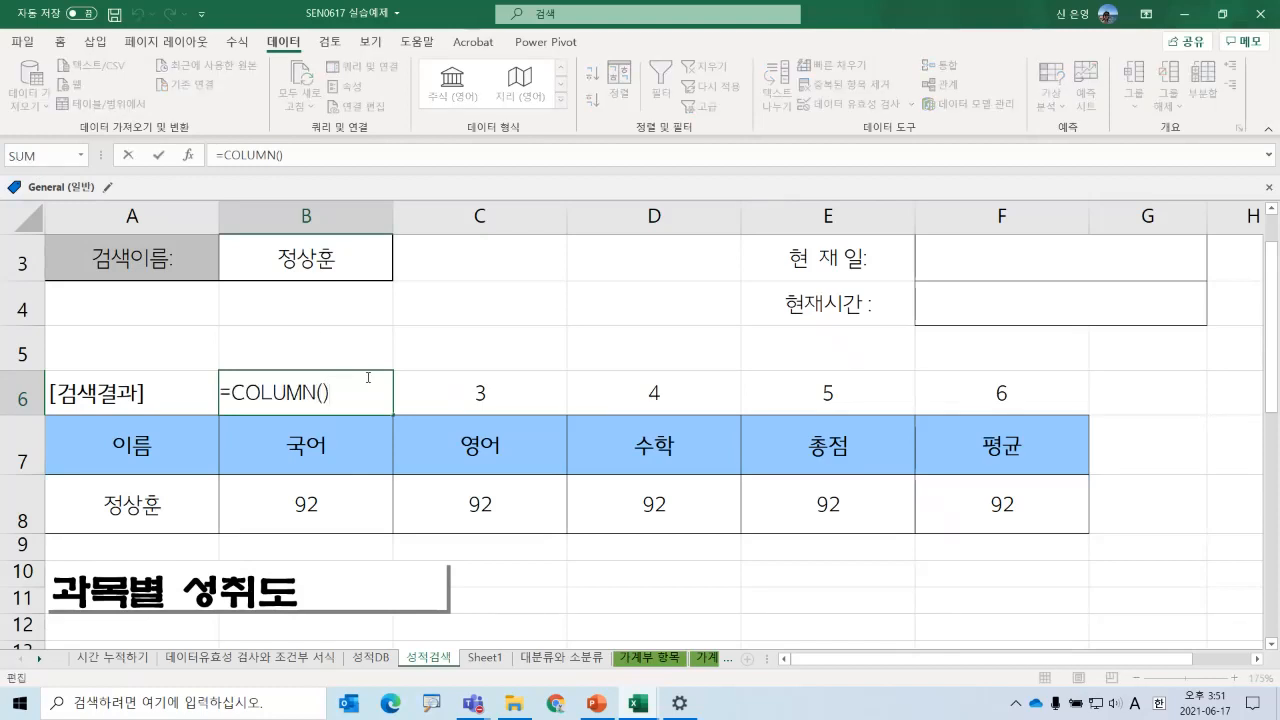
{"action": "type", "text": "+3"}
{"action": "key", "text": "BackSpace"}
{"action": "type", "text": "1"}
{"action": "key", "text": "Return"}
- Try an offset of 5 in B6, making the formula =COLUMN()+5
{"action": "left_click", "coordinate": [369, 382]}
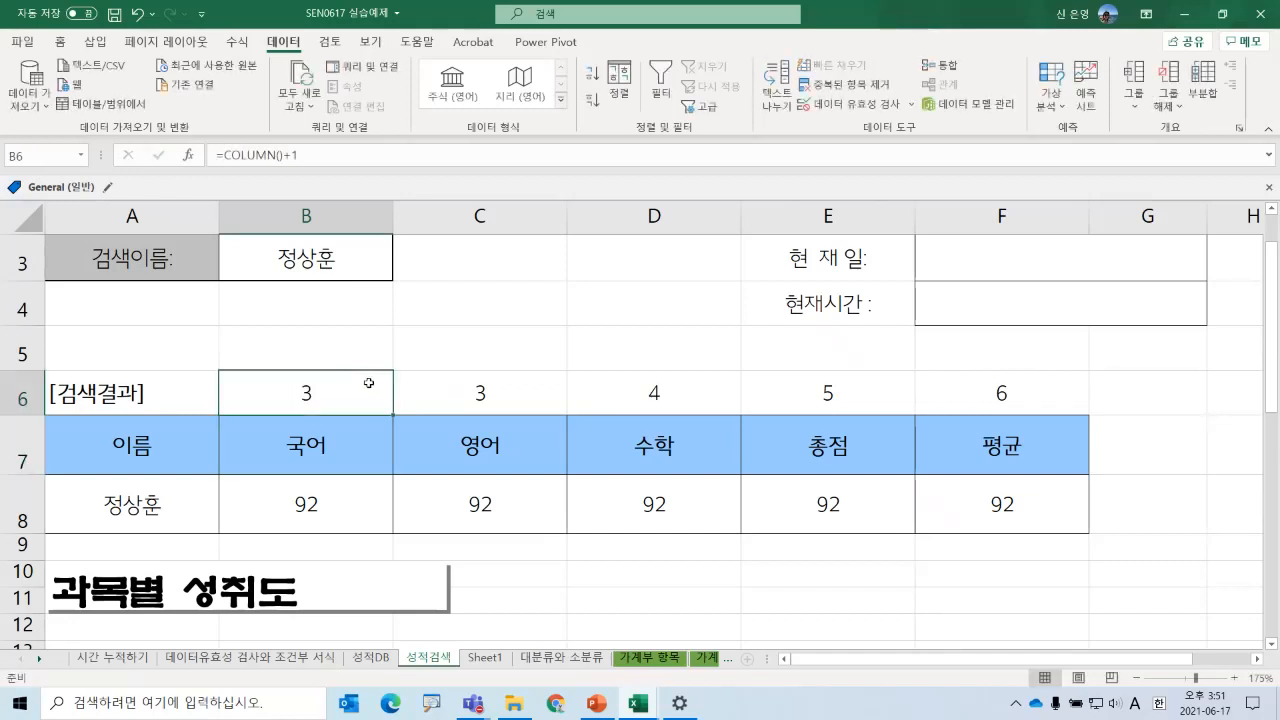
{"action": "double_click", "coordinate": [369, 382]}
{"action": "key", "text": "BackSpace"}
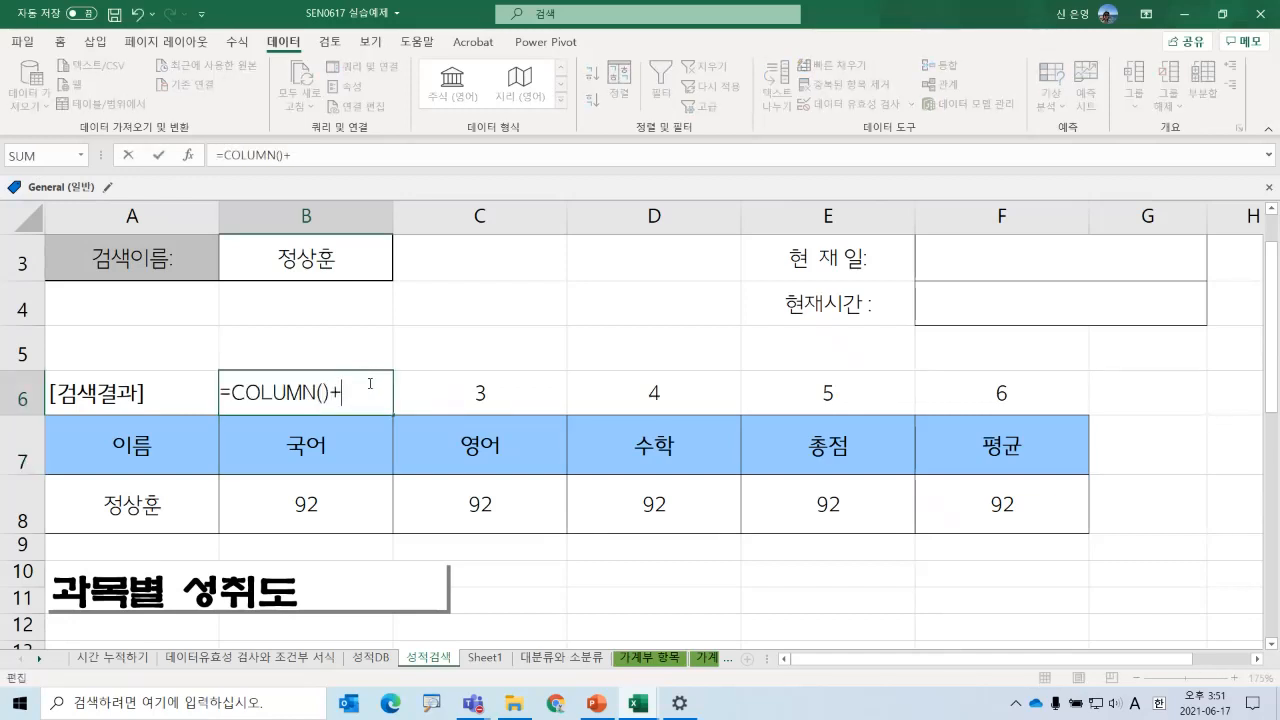
{"action": "type", "text": "5"}
{"action": "key", "text": "Return"}
- Remove the added offset from B6 so that the formula is plain =COLUMN()
{"action": "left_click", "coordinate": [366, 377]}
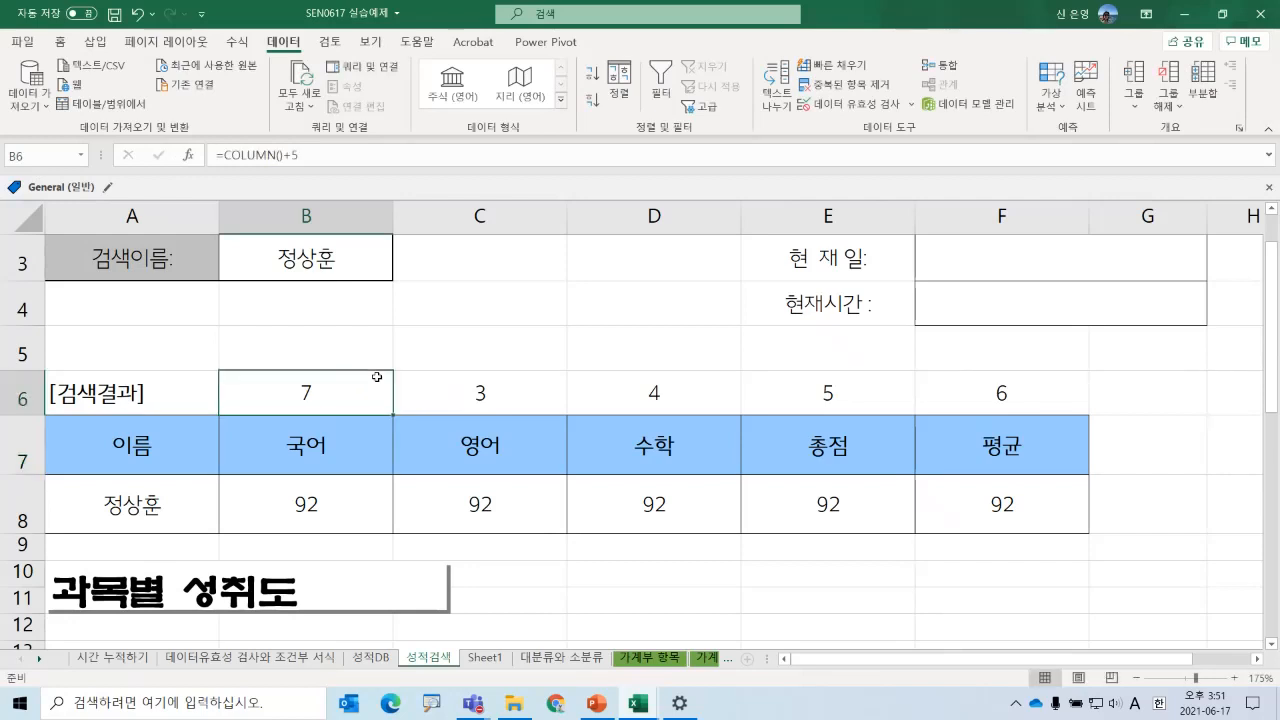
{"action": "double_click", "coordinate": [366, 377]}
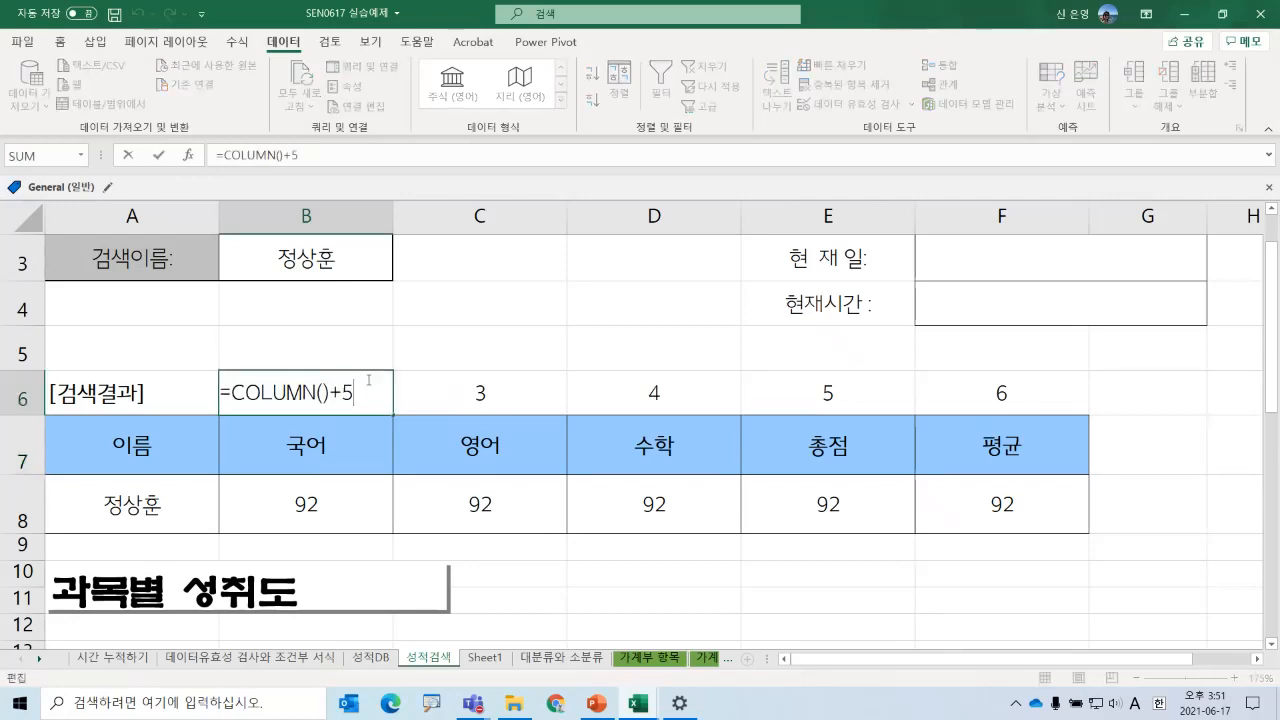
{"action": "key", "text": "BackSpace"}
{"action": "key", "text": "BackSpace"}
{"action": "key", "text": "Return"}
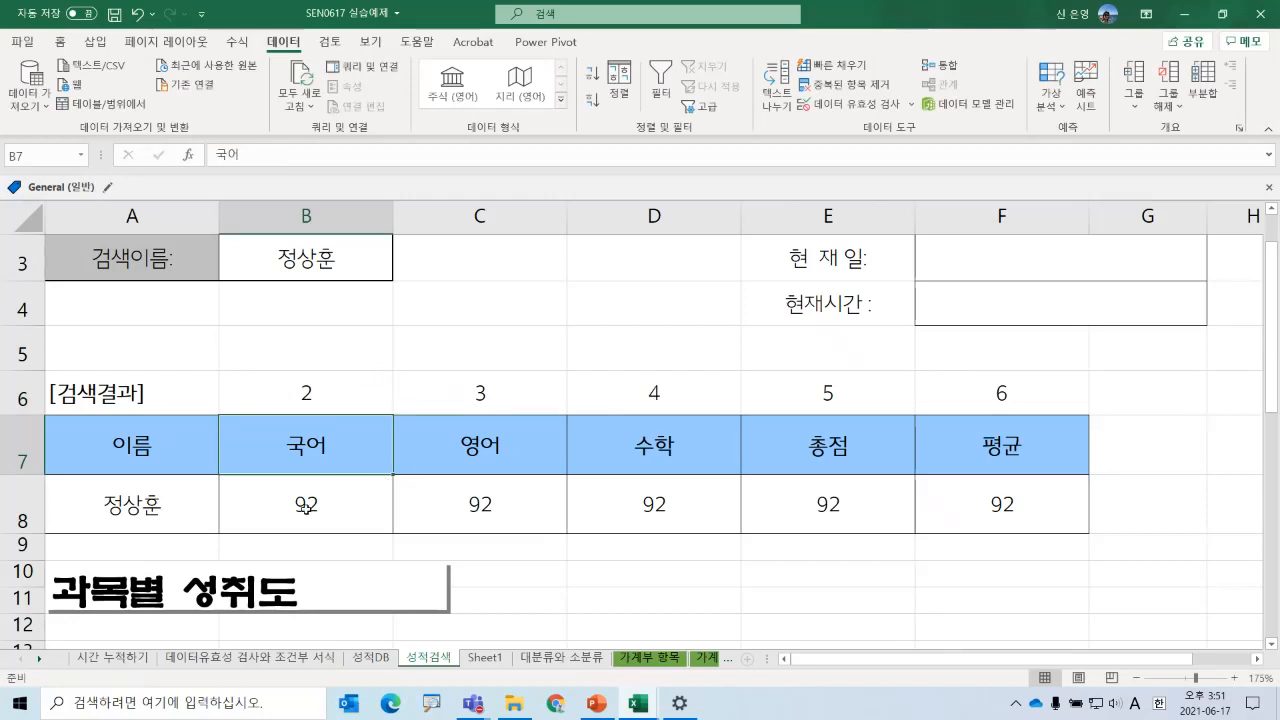
- Replace the column index in B8's VLOOKUP with column() and fill the formula across through F8
{"action": "left_click", "coordinate": [305, 507]}
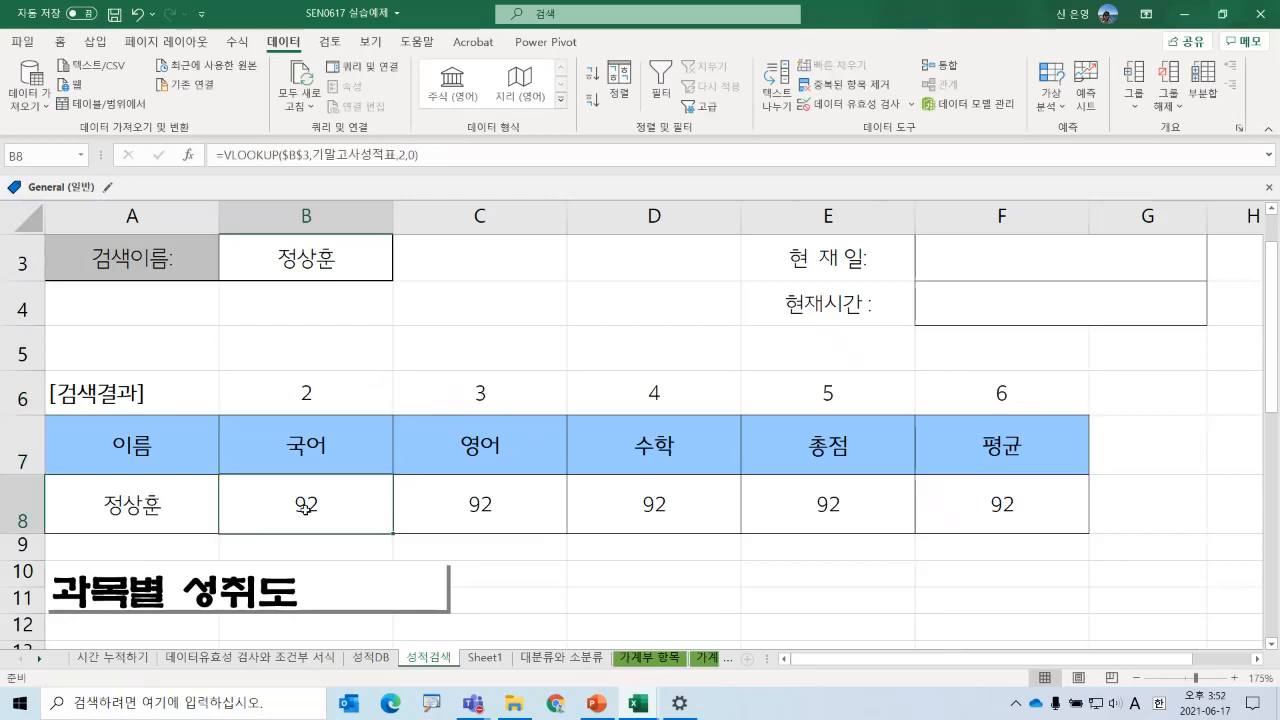
{"action": "left_click", "coordinate": [188, 158]}
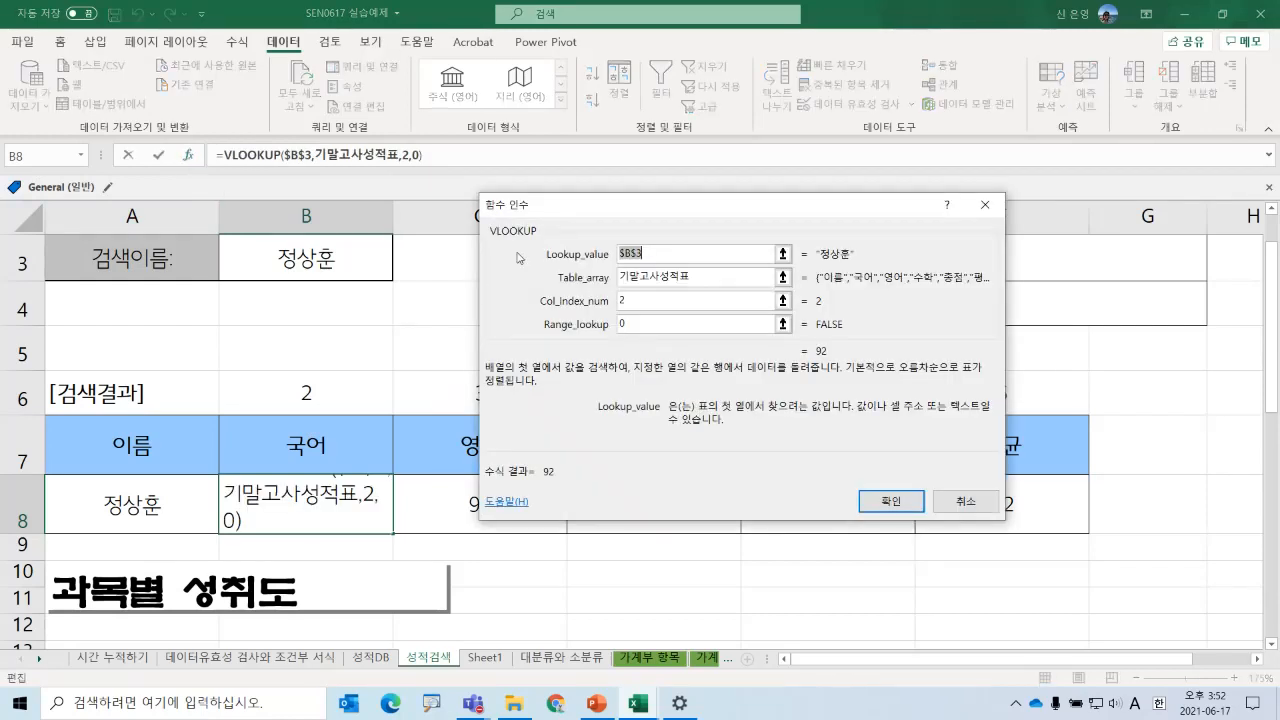
{"action": "left_click_drag", "start_coordinate": [585, 209], "coordinate": [523, 289]}
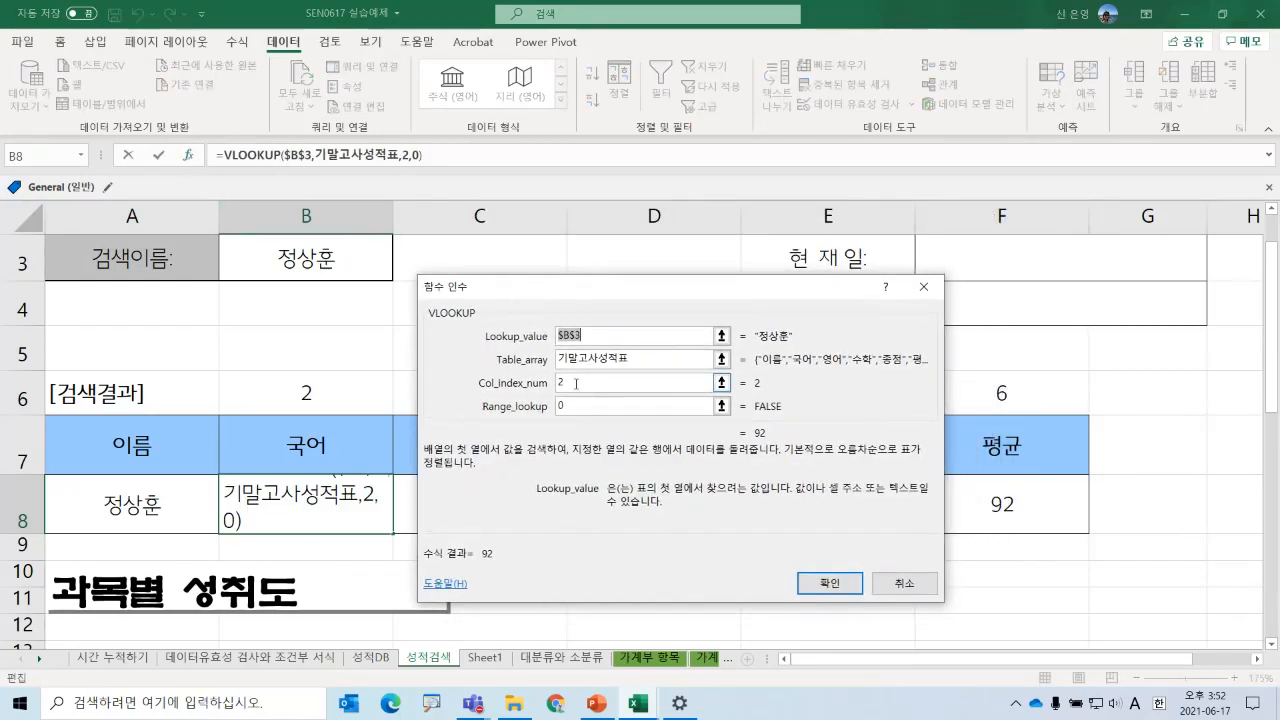
{"action": "left_click", "coordinate": [557, 383]}
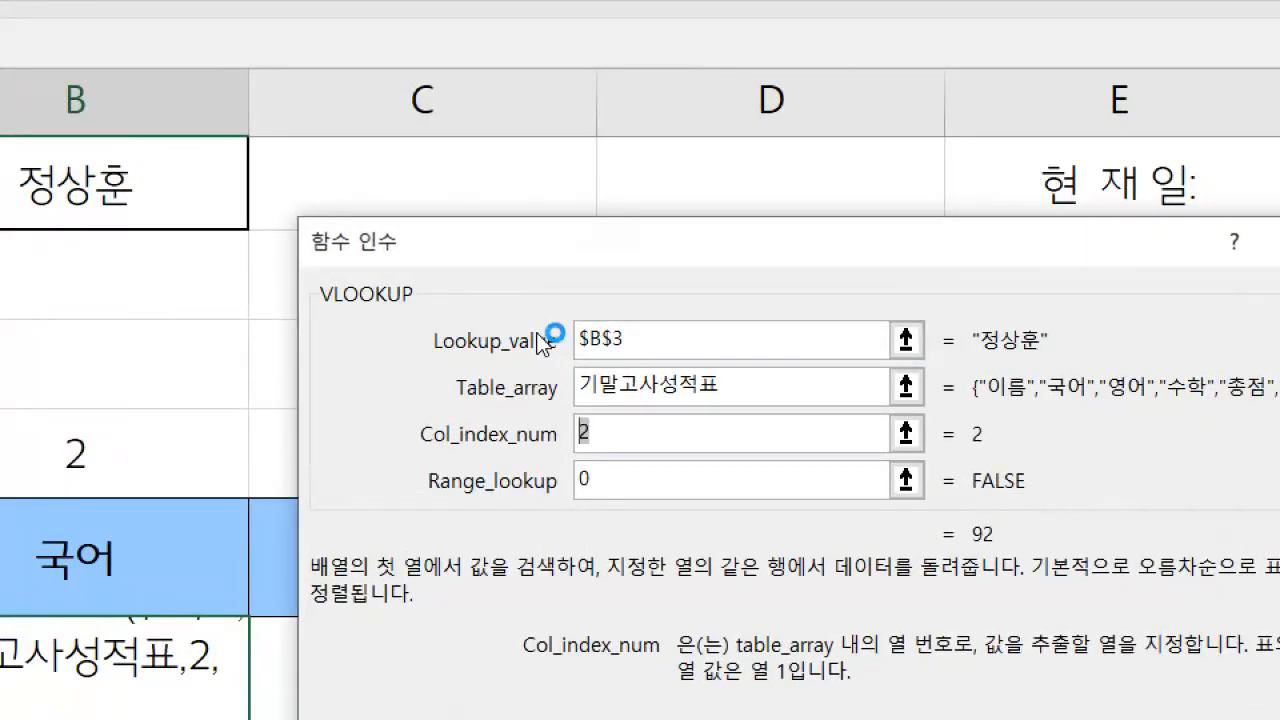
{"action": "type", "text": "column()"}
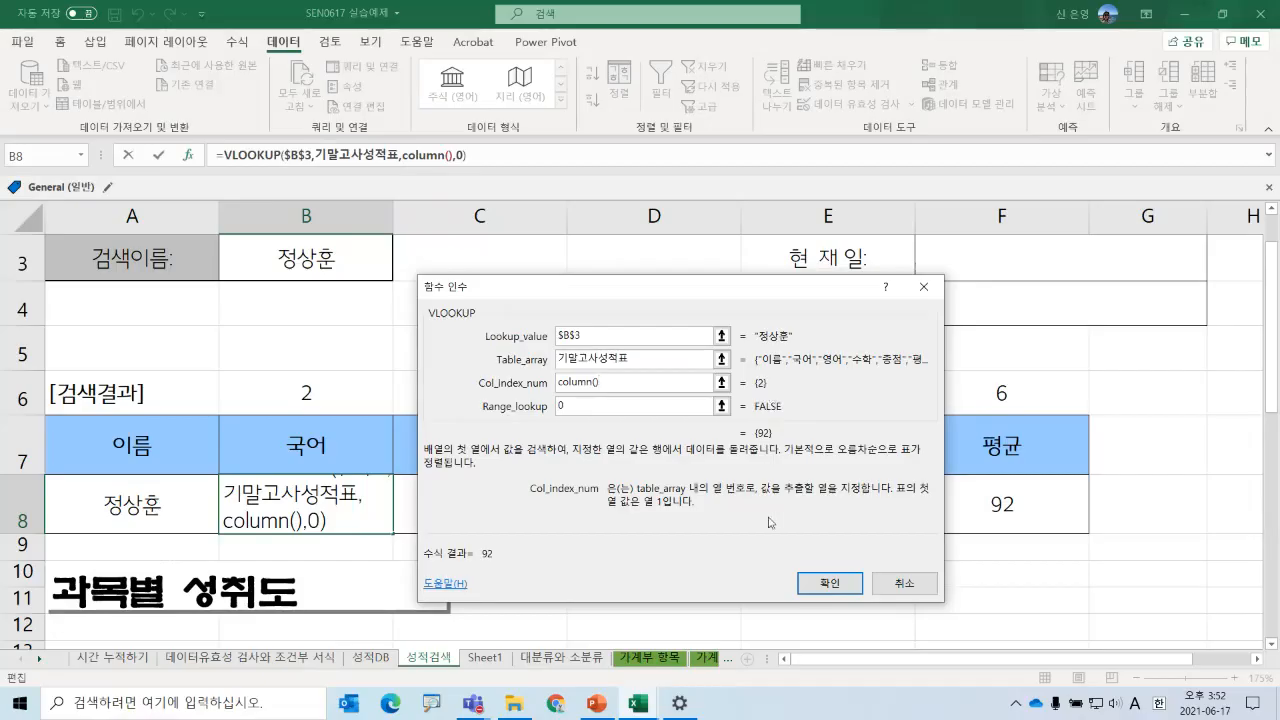
{"action": "left_click", "coordinate": [810, 582]}
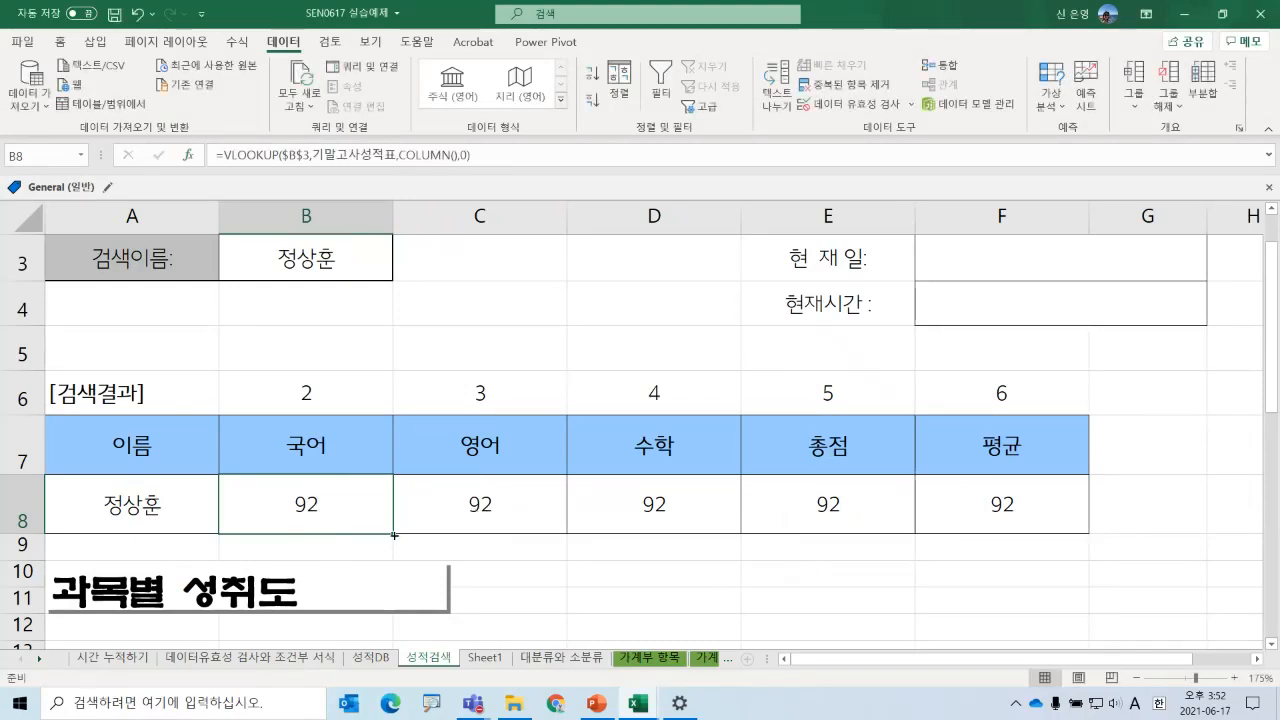
{"action": "left_click_drag", "start_coordinate": [392, 533], "coordinate": [1015, 521]}
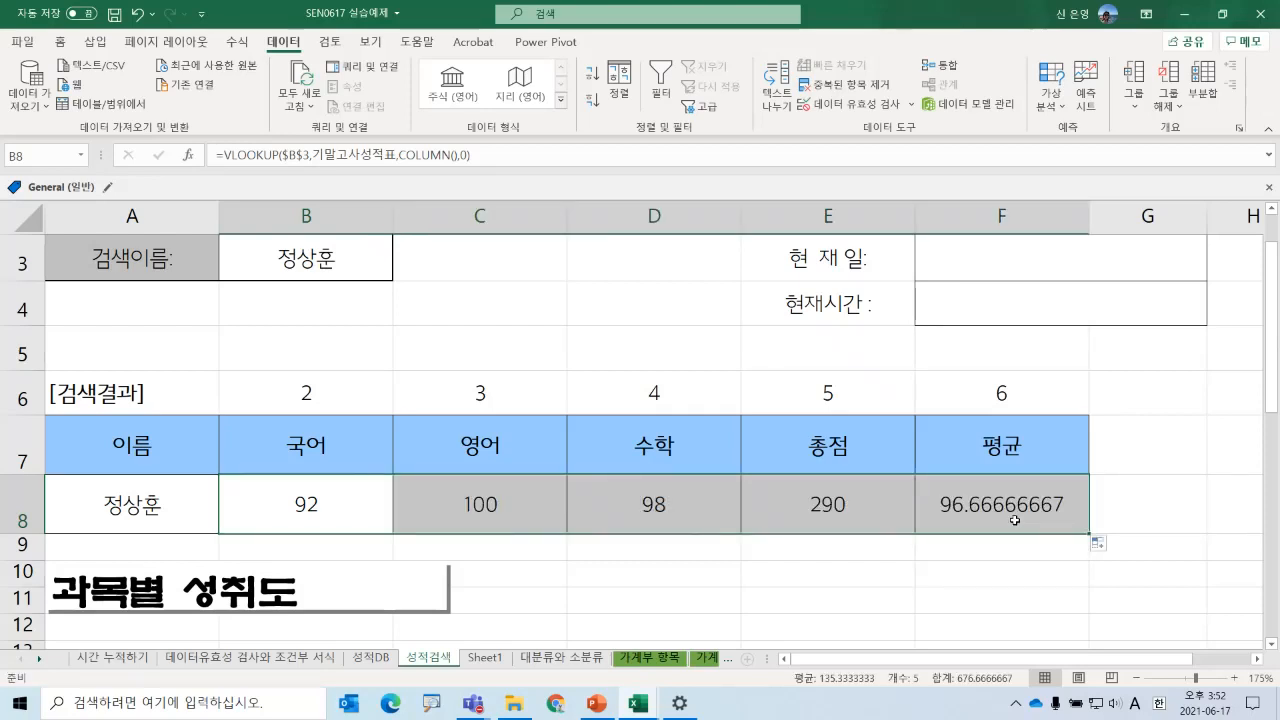
{"action": "left_click", "coordinate": [446, 504]}
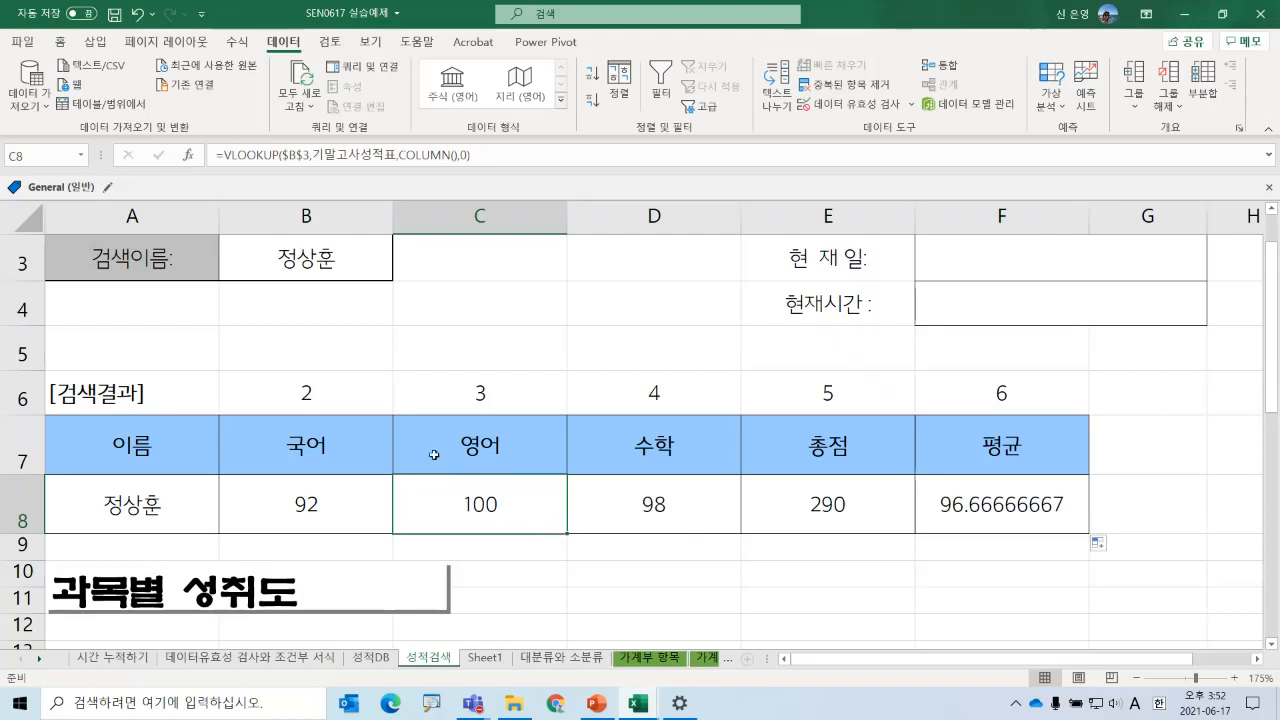
- Test the lookup by choosing the third student and finally the first student from the name list in B3
{"action": "left_click", "coordinate": [326, 258]}
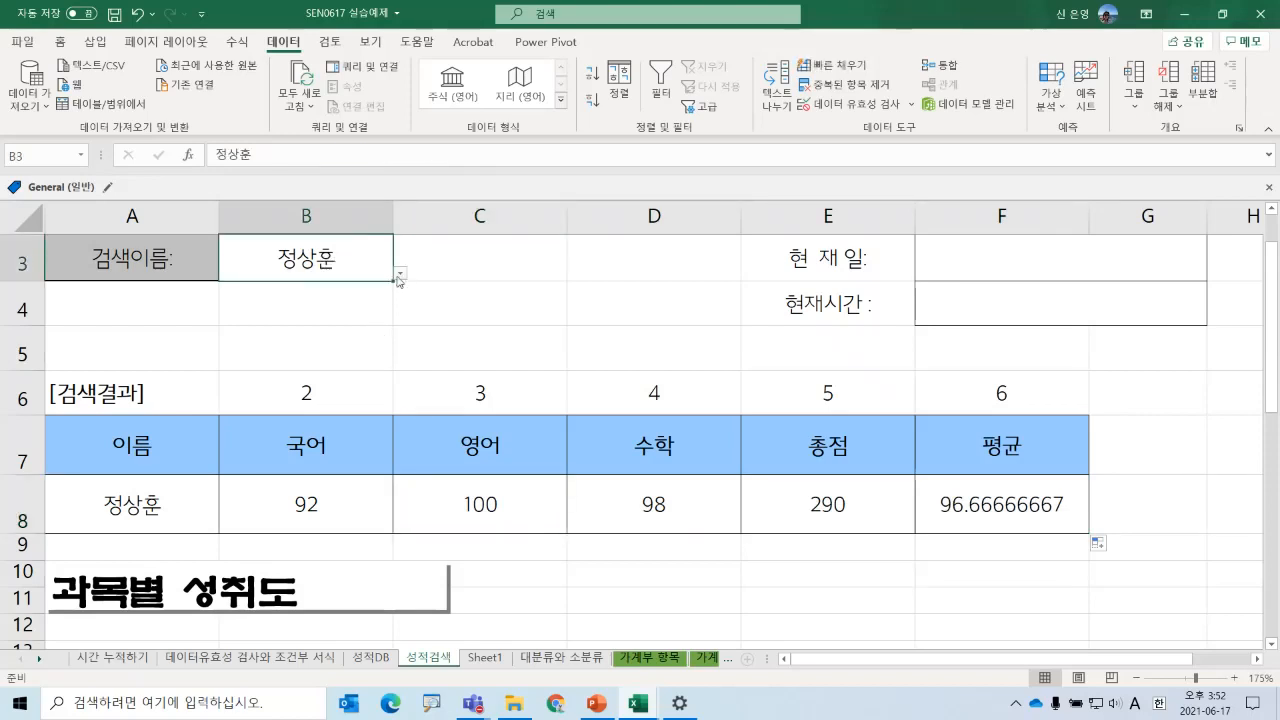
{"action": "left_click", "coordinate": [399, 276]}
{"action": "left_click", "coordinate": [335, 314]}
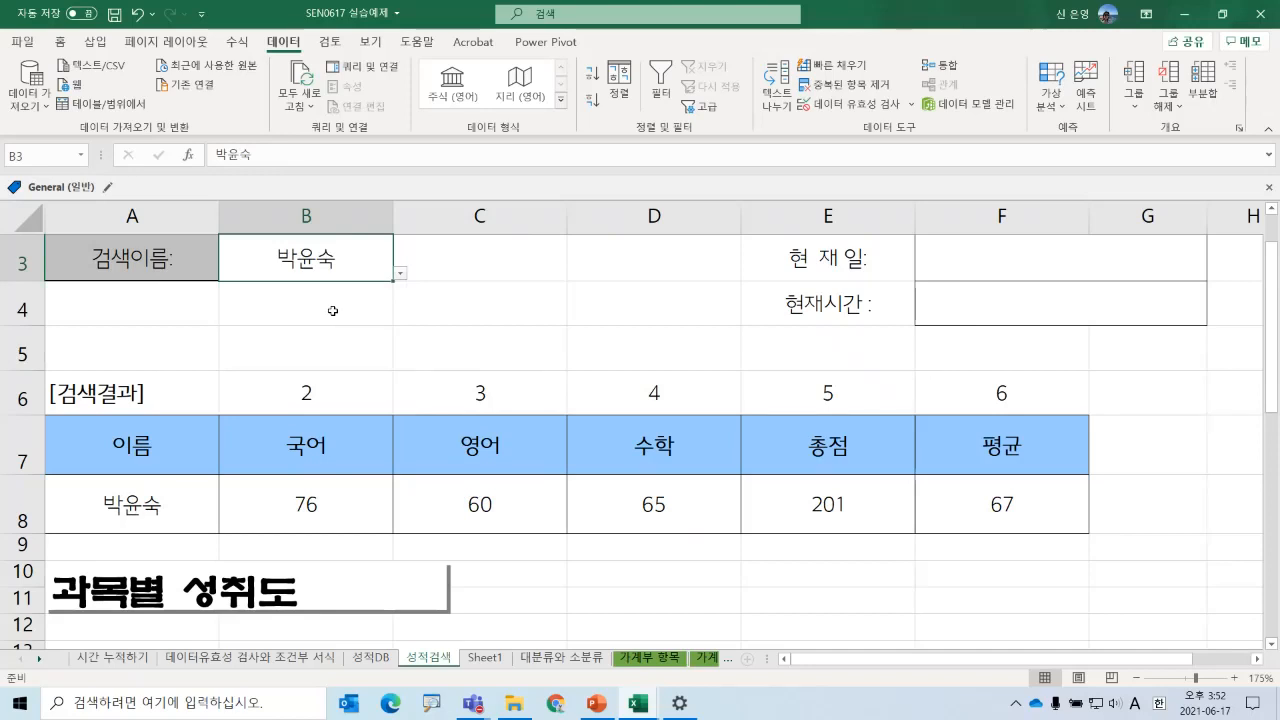
{"action": "left_click", "coordinate": [399, 274]}
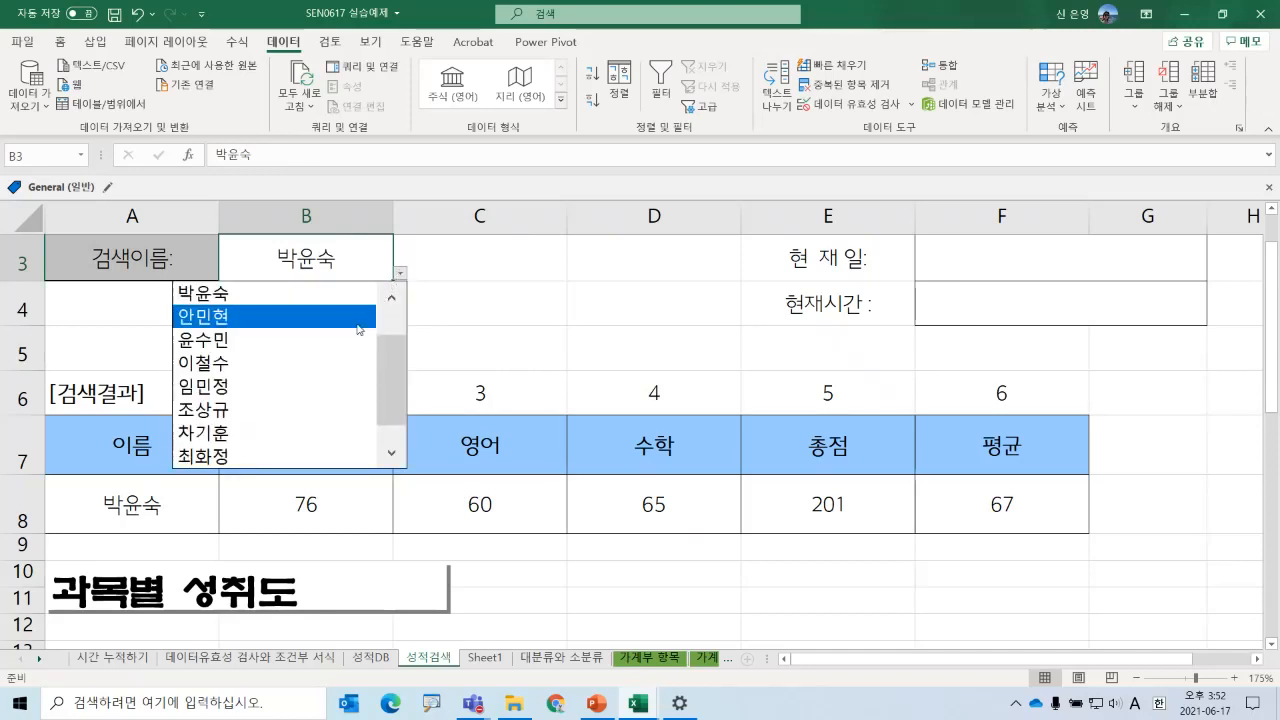
{"action": "scroll", "coordinate": [302, 327], "scroll_direction": "up", "scroll_amount": 1}
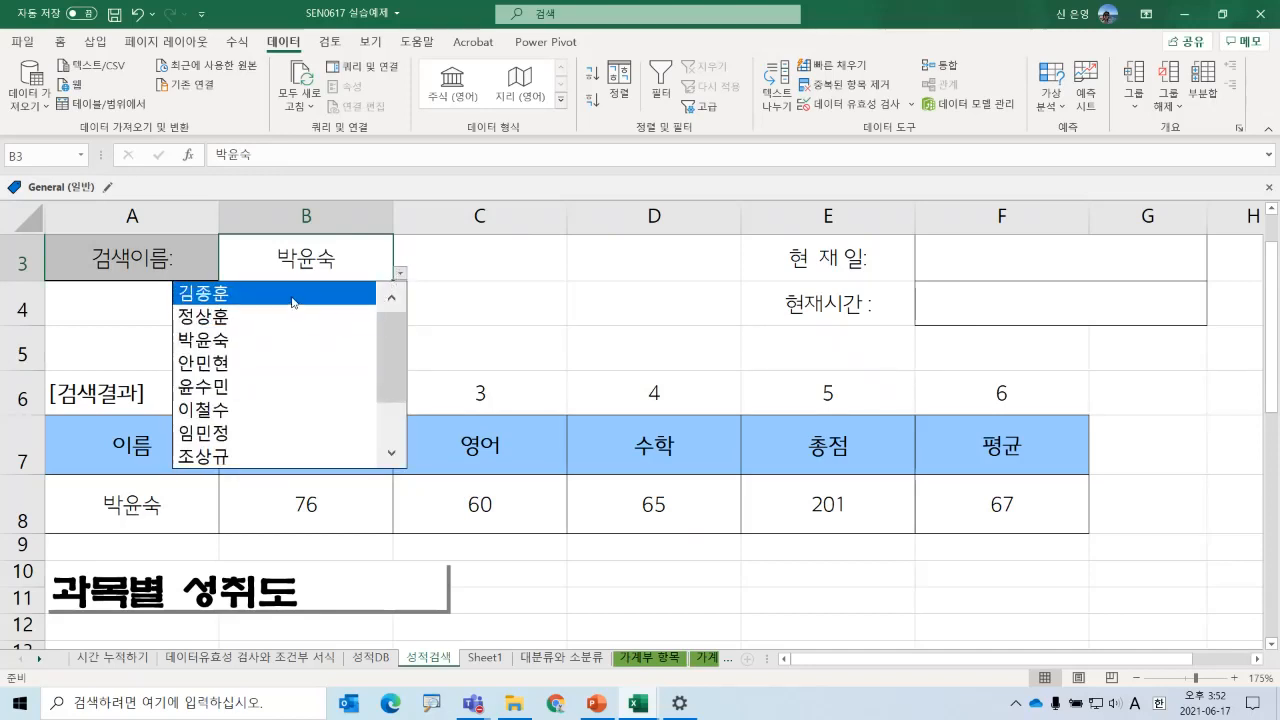
{"action": "left_click", "coordinate": [300, 293]}
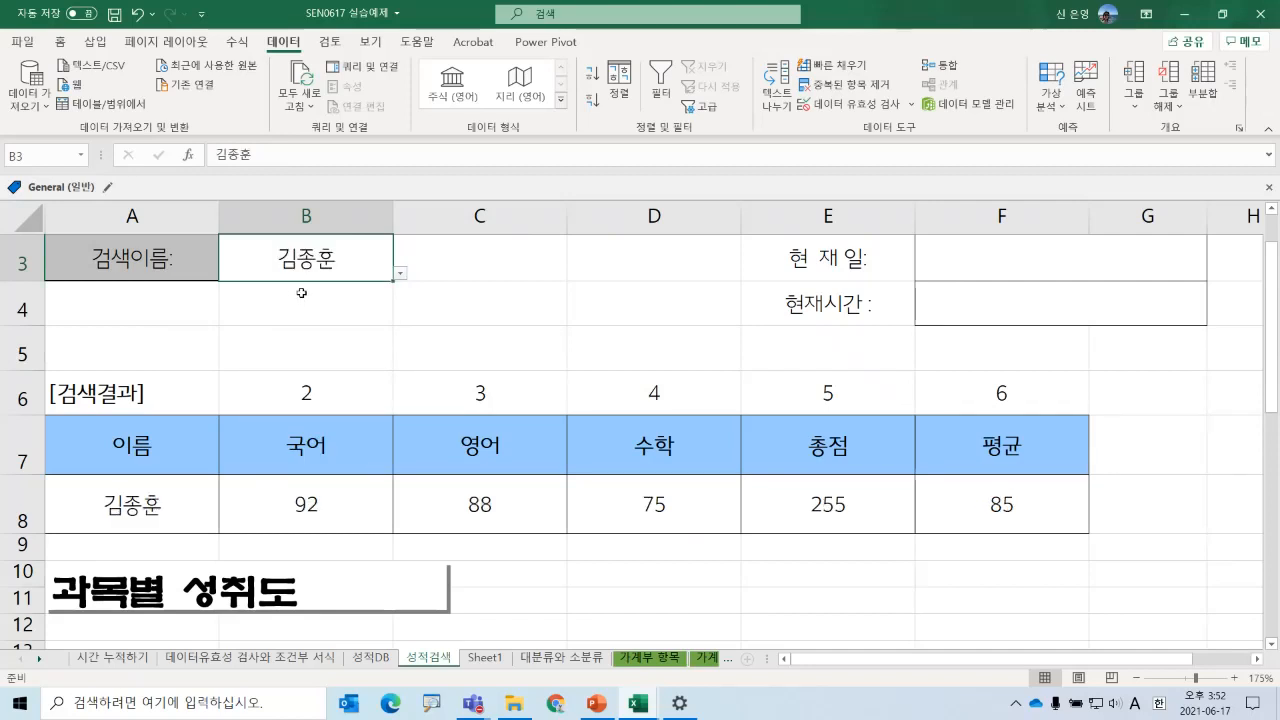
- Review the Table_array and Col_index_num arguments of B8's VLOOKUP formula without changing them
{"action": "left_click", "coordinate": [325, 492]}
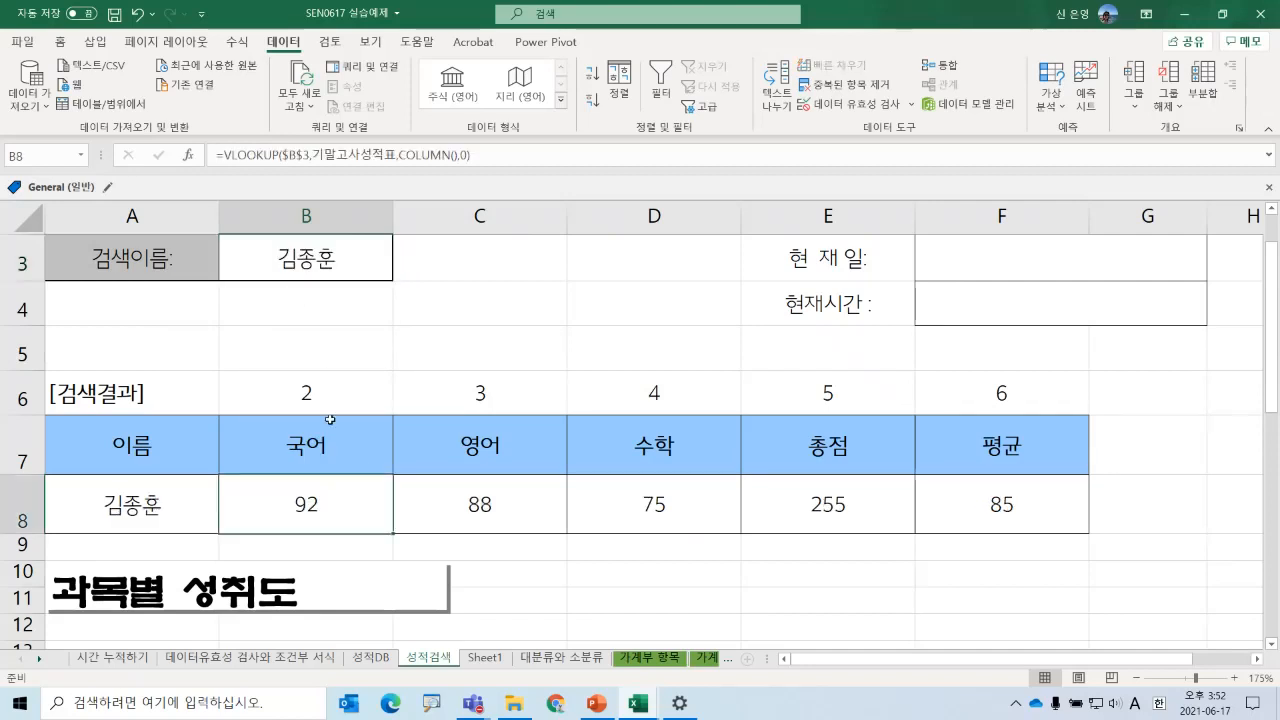
{"action": "left_click", "coordinate": [187, 155]}
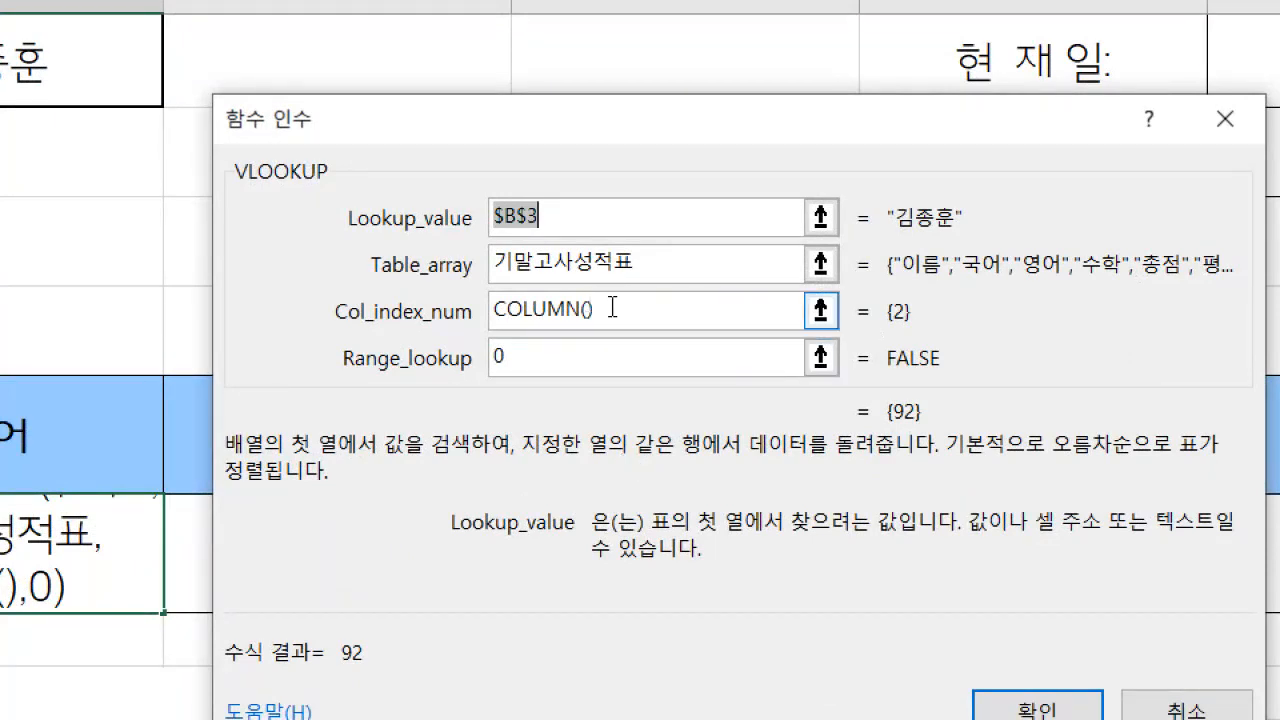
{"action": "left_click_drag", "start_coordinate": [609, 308], "coordinate": [494, 326]}
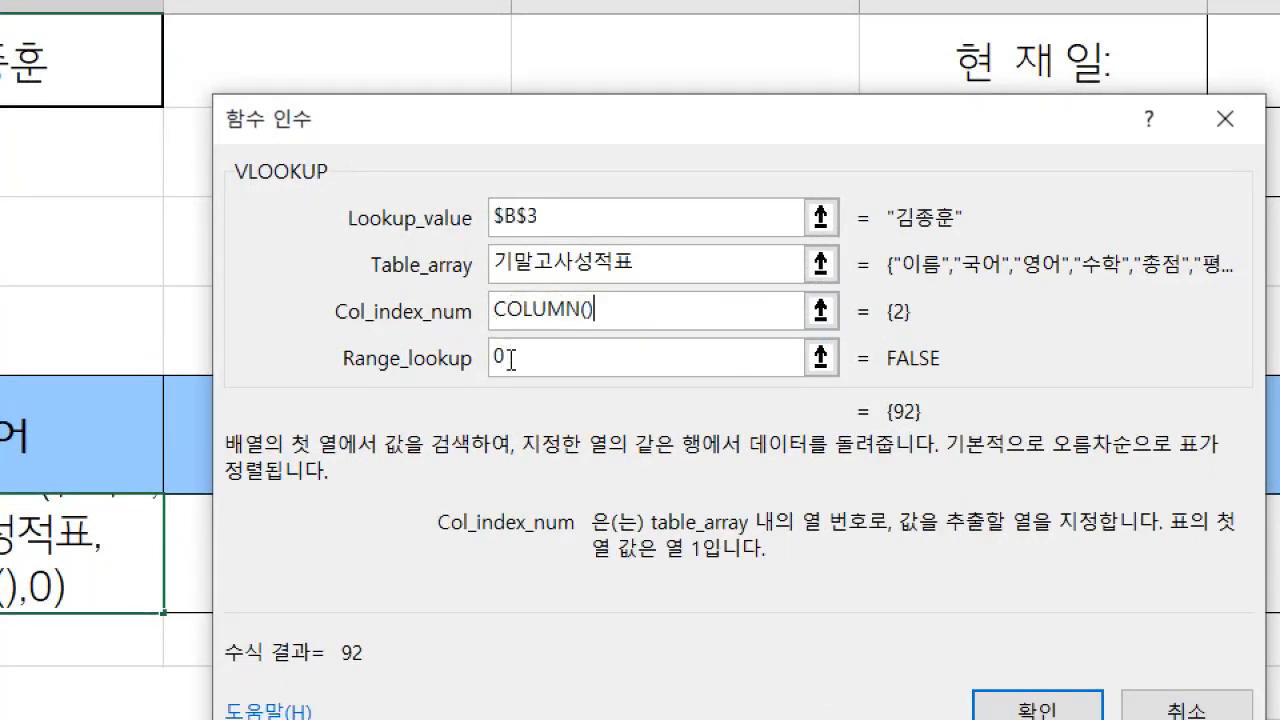
{"action": "left_click", "coordinate": [680, 258]}
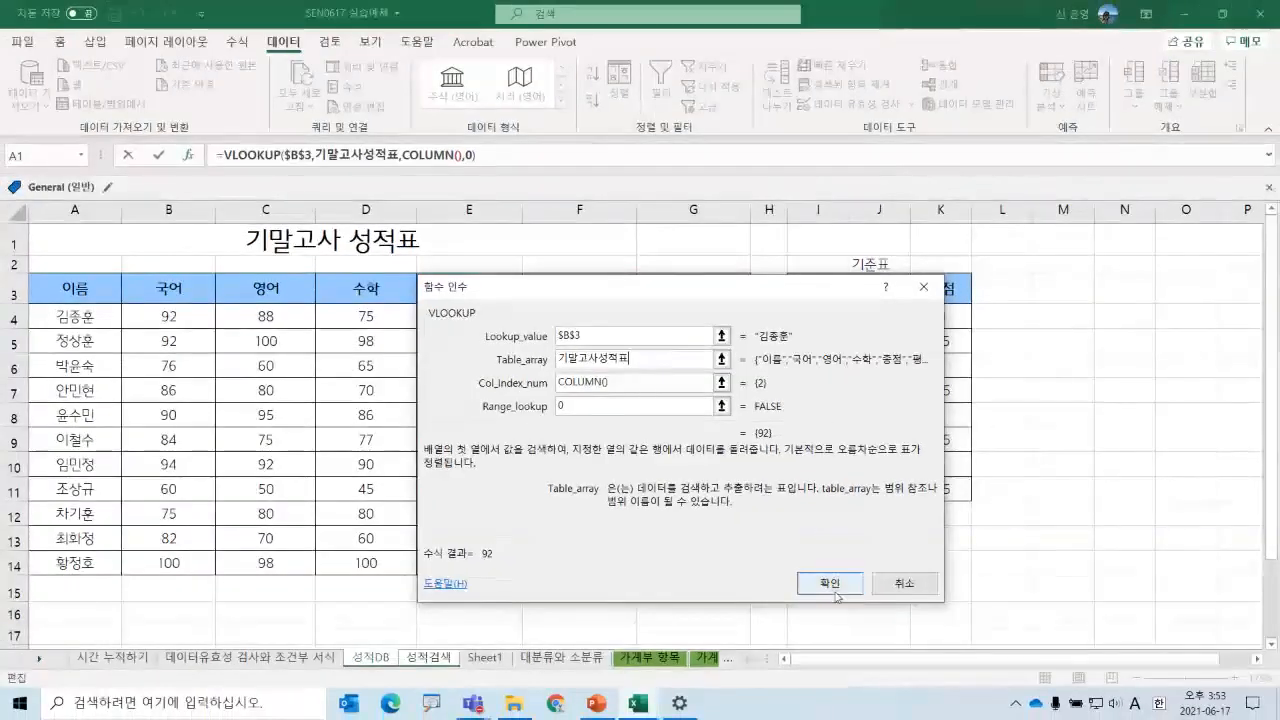
{"action": "left_click", "coordinate": [897, 588]}
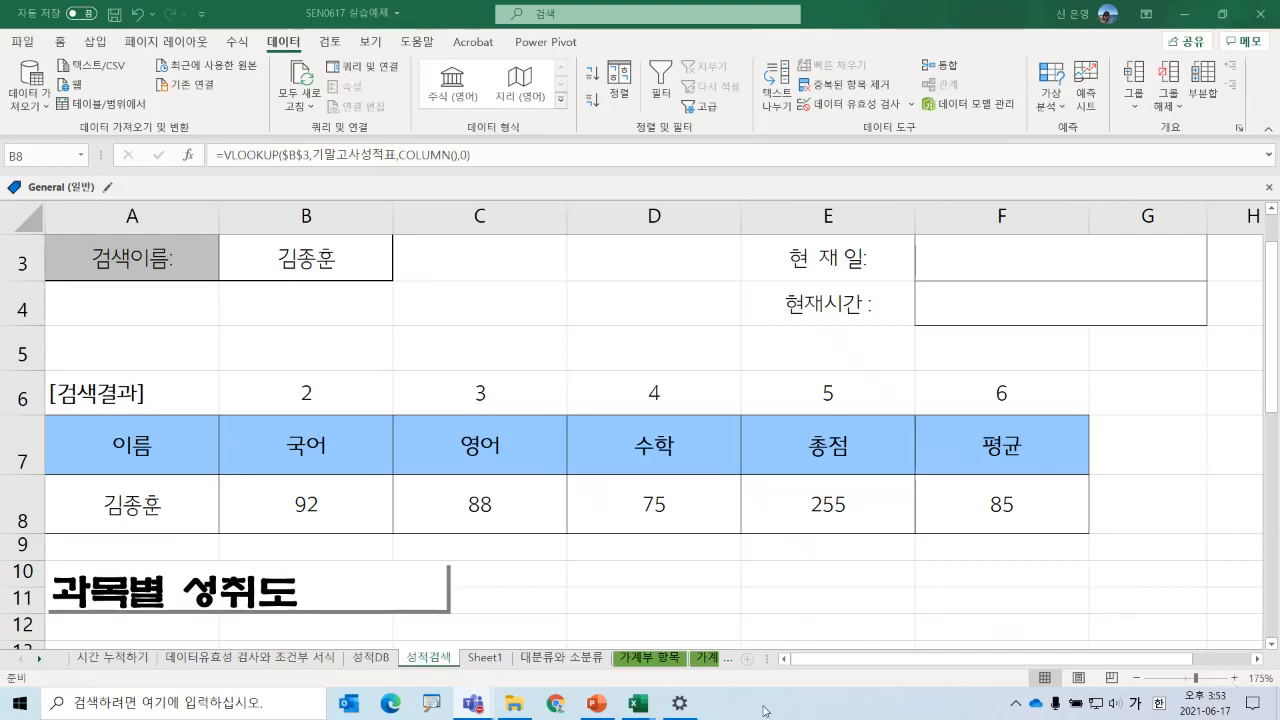
- Create a column chart of the 국어, 영어 and 수학 scores in B7:D8 on a new chart sheet
{"action": "left_click_drag", "start_coordinate": [280, 440], "coordinate": [598, 503]}
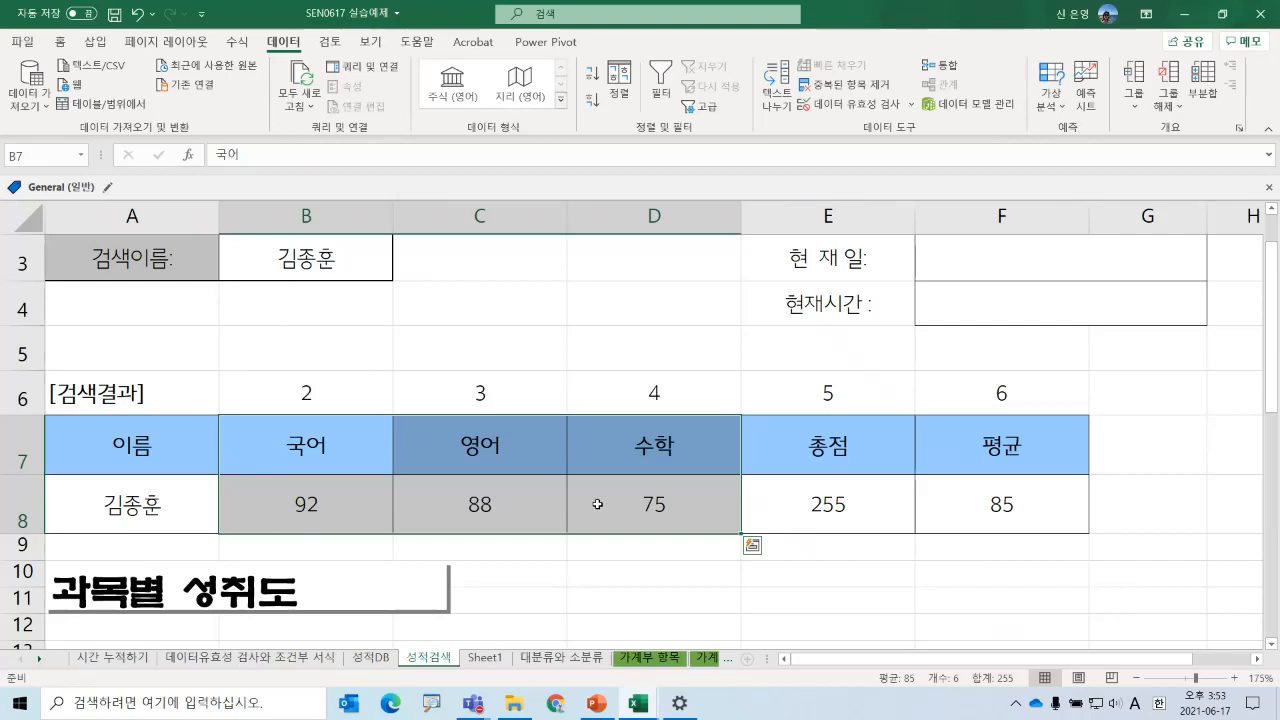
{"action": "key", "text": "F11"}
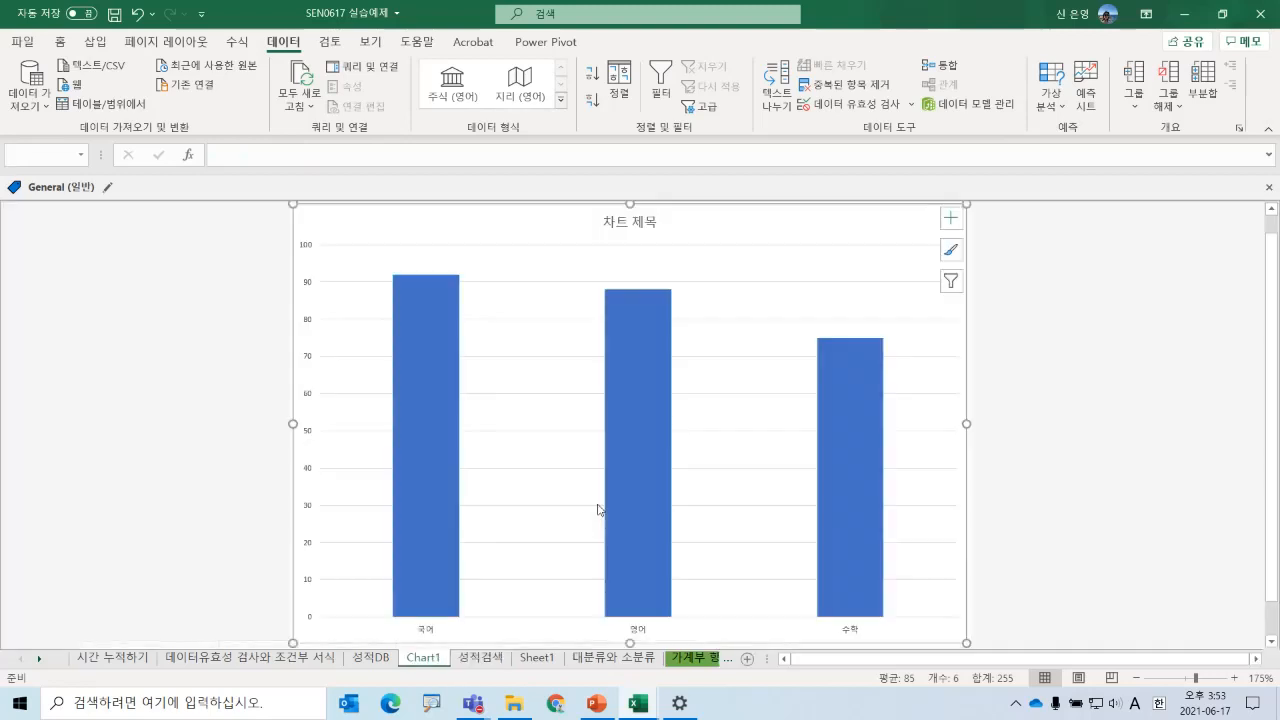
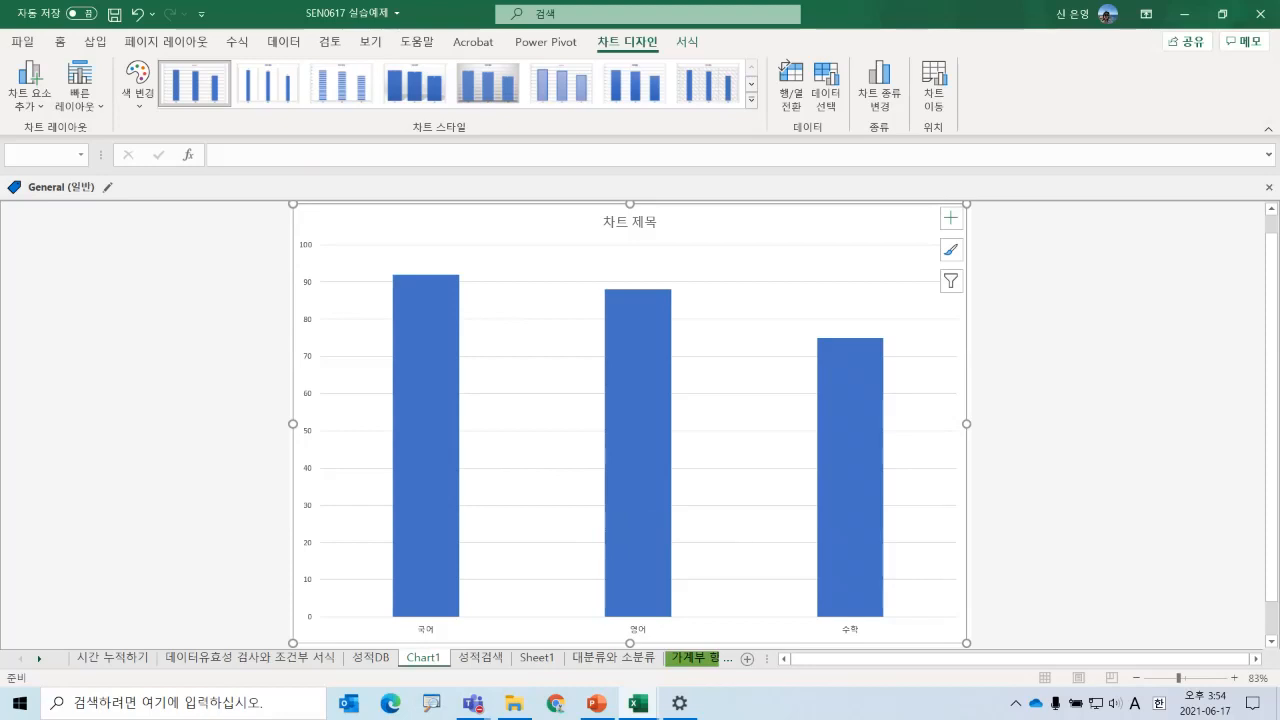
{"action": "left_click", "coordinate": [951, 217]}
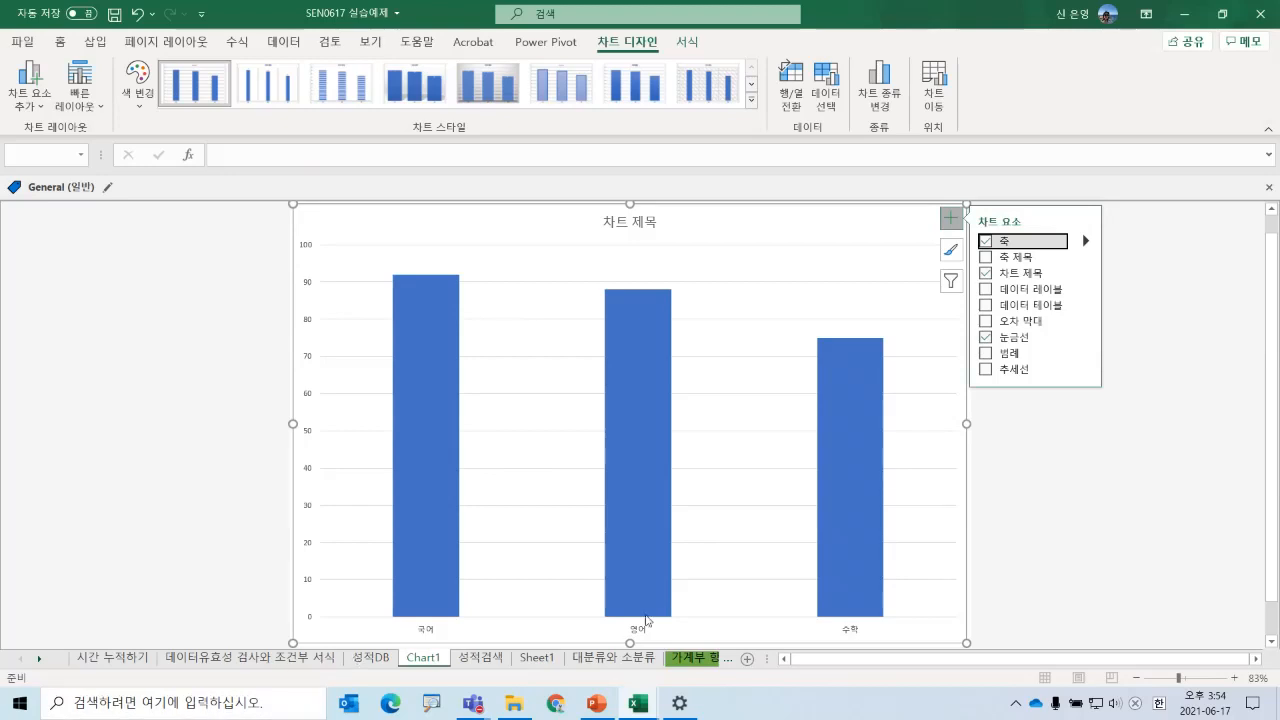
{"action": "left_click", "coordinate": [1040, 486]}
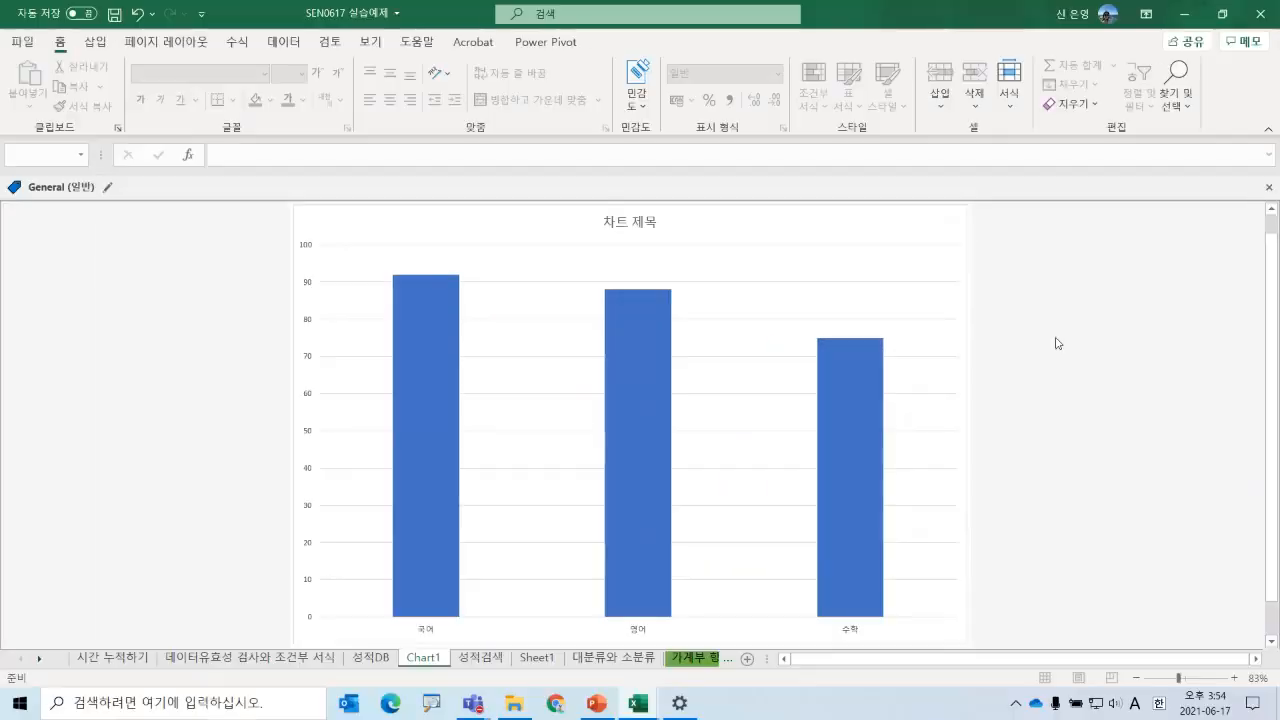
{"action": "left_click", "coordinate": [903, 582]}
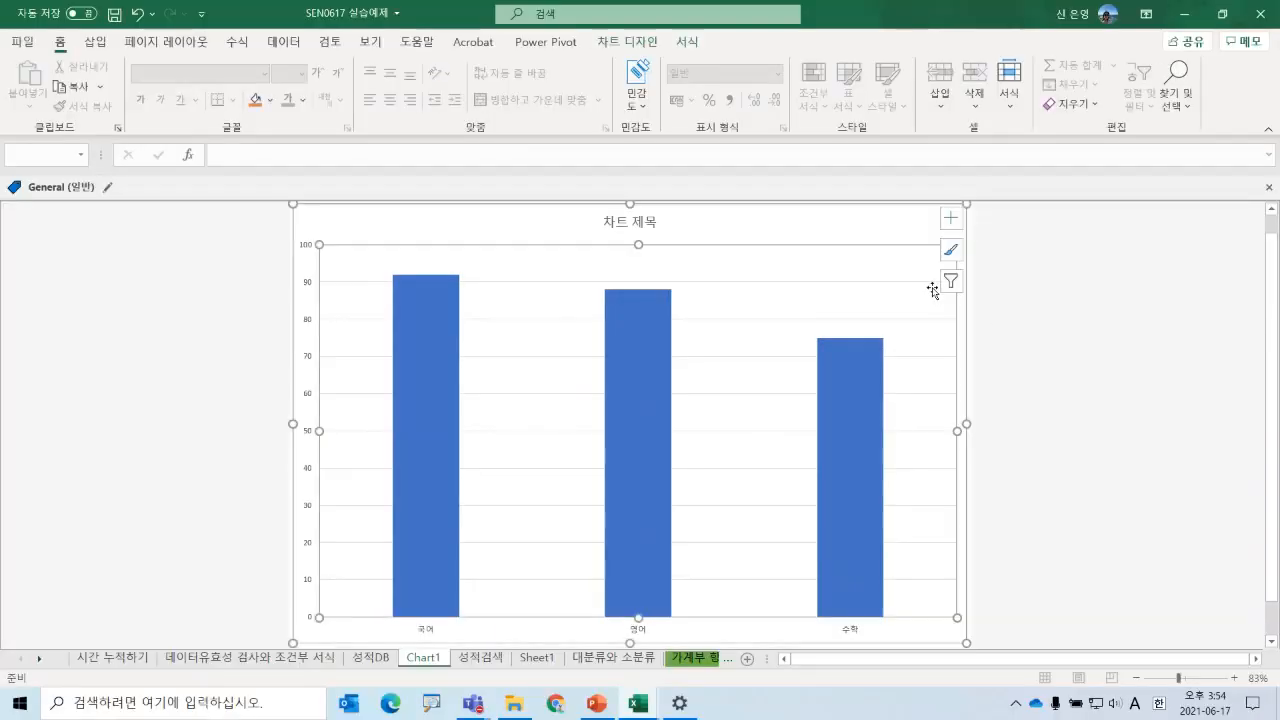
- Move the subject score chart from its chart sheet into the 성적검색 worksheet as an embedded object
{"action": "left_click", "coordinate": [630, 42]}
{"action": "key", "text": "ctrl+4"}
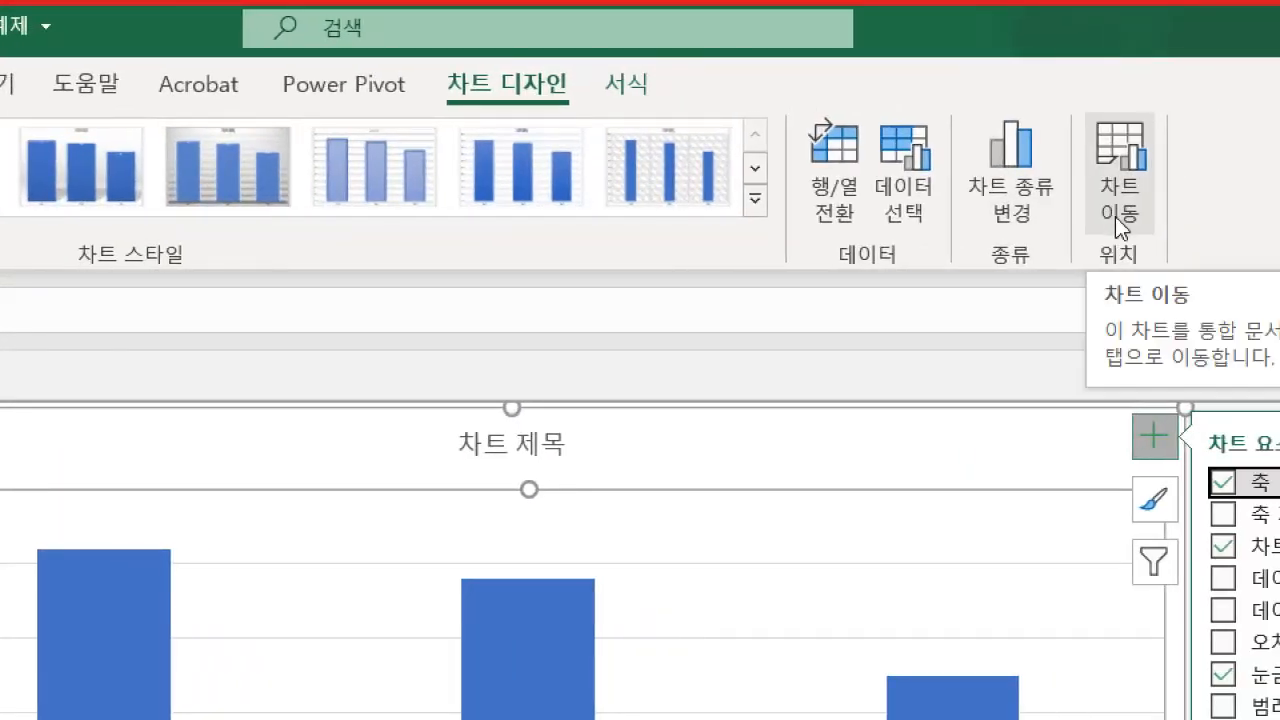
{"action": "left_click", "coordinate": [1115, 217]}
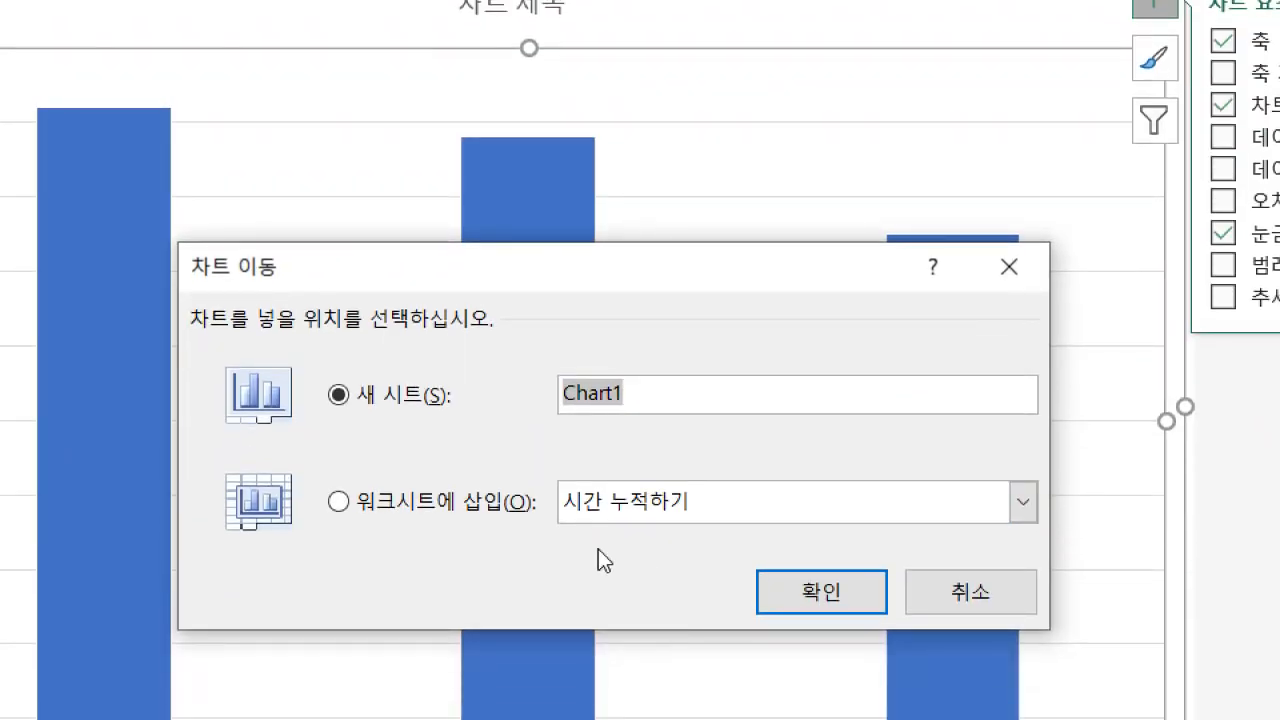
{"action": "left_click", "coordinate": [462, 500]}
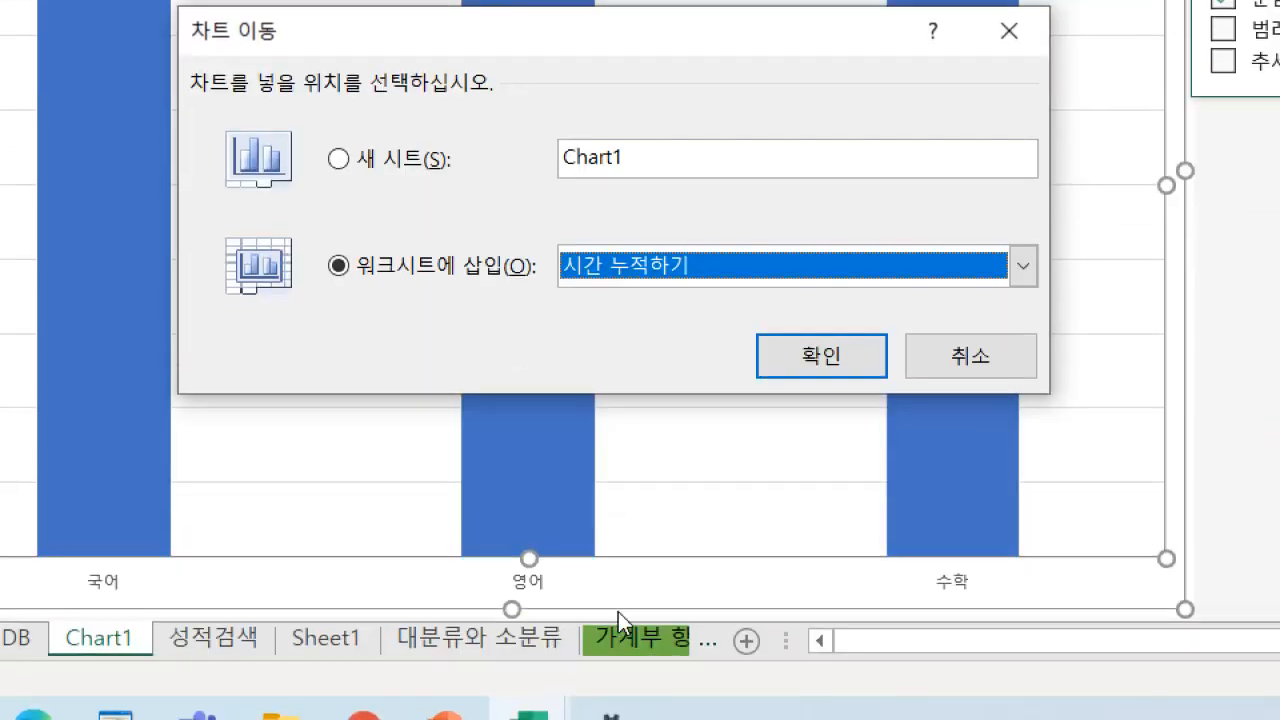
{"action": "left_click", "coordinate": [643, 264]}
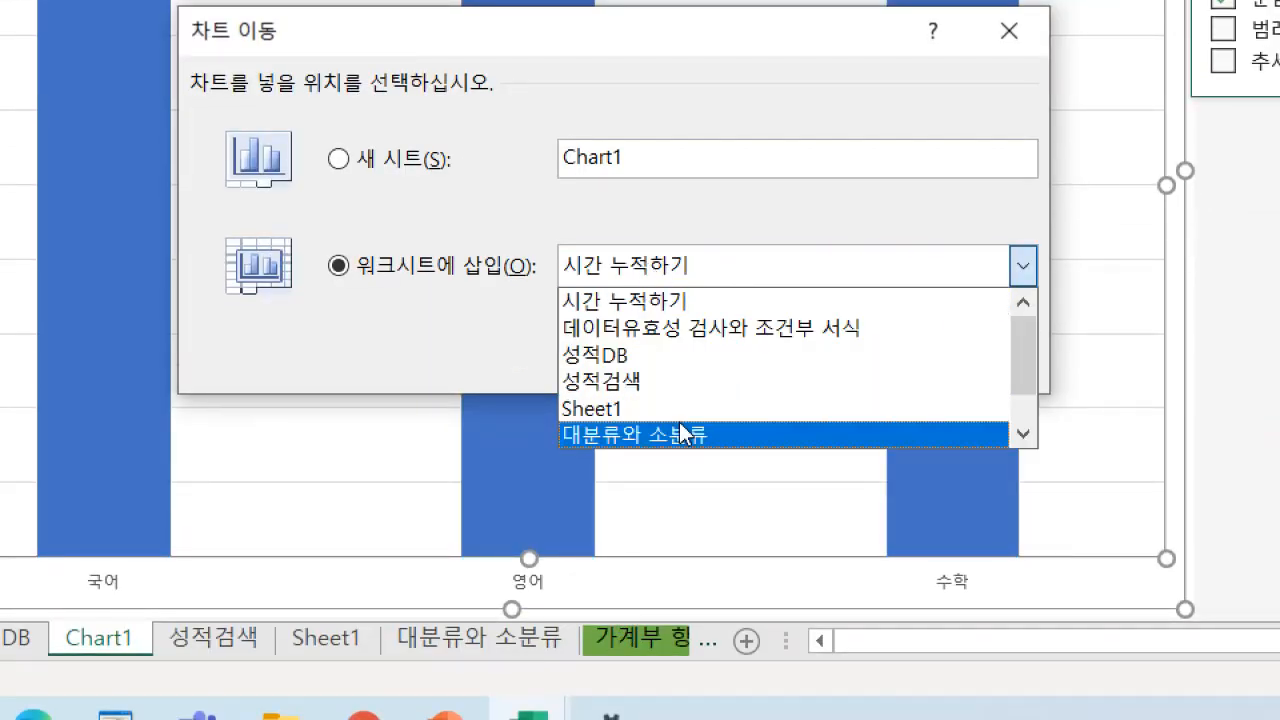
{"action": "left_click", "coordinate": [651, 381]}
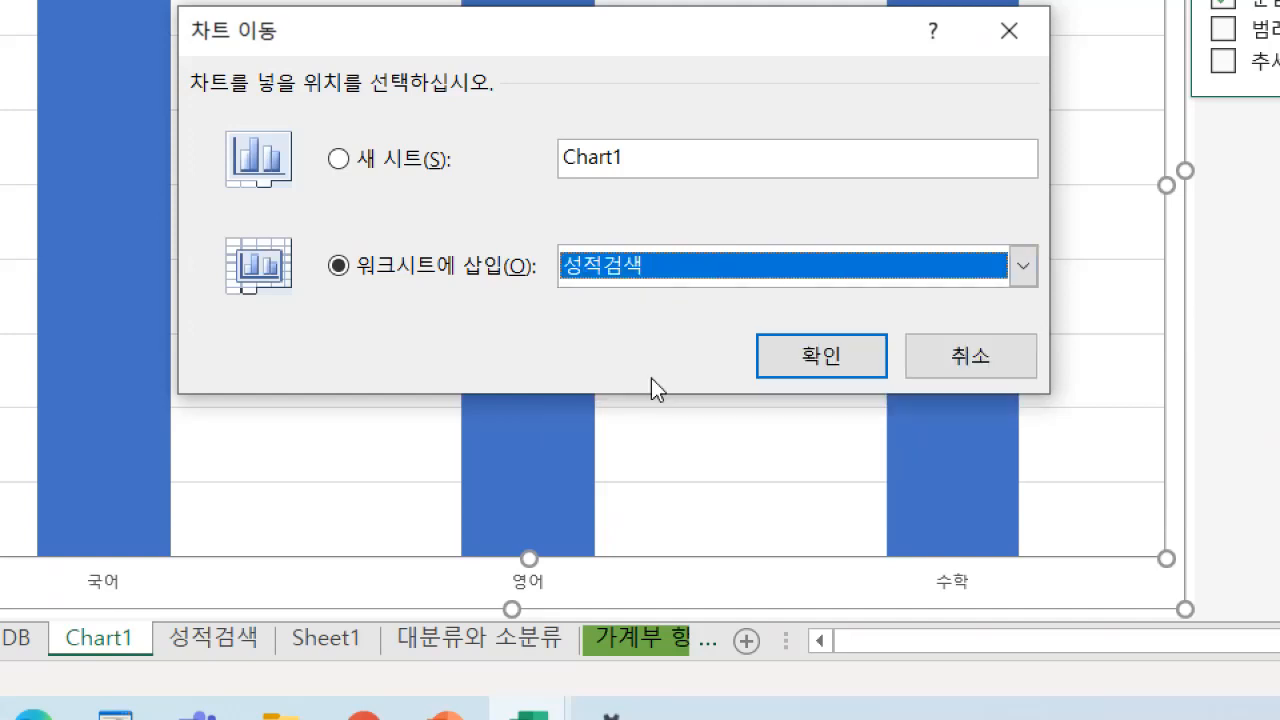
{"action": "left_click", "coordinate": [835, 362]}
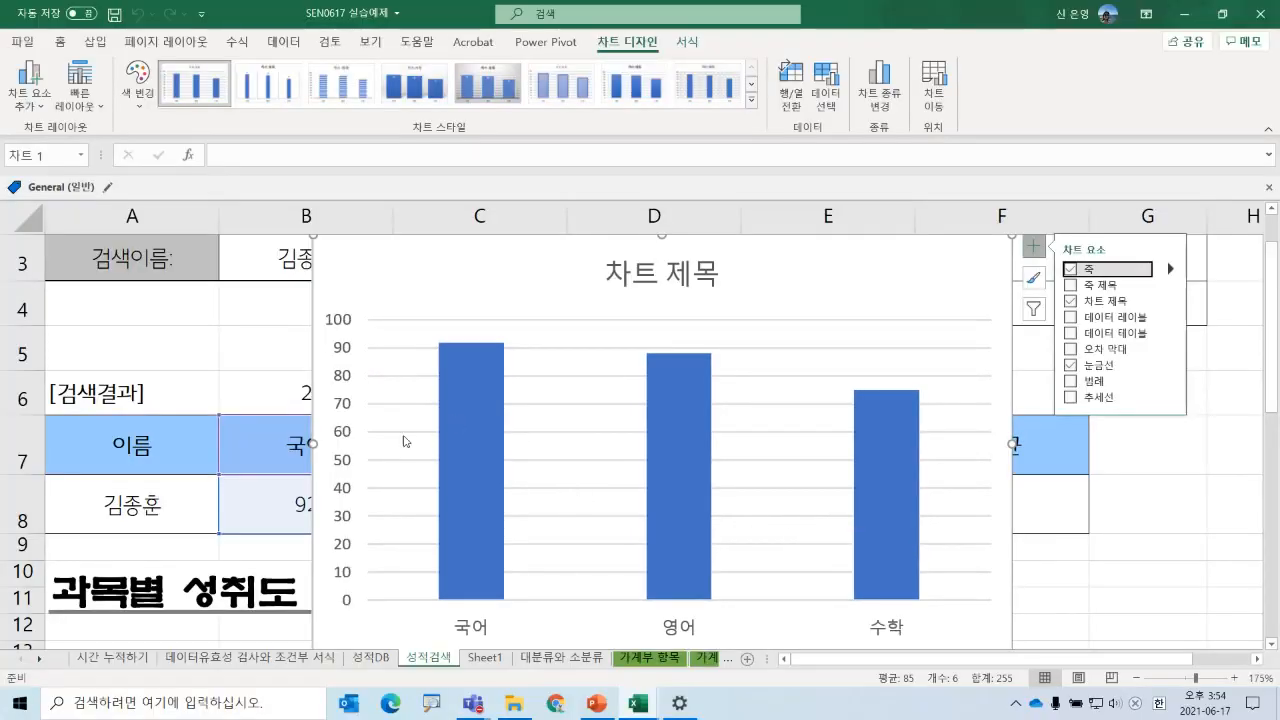
- Position the embedded chart below the 과목별 성취도 heading, with its upper edge at row 13
{"action": "left_click_drag", "start_coordinate": [462, 276], "coordinate": [357, 457]}
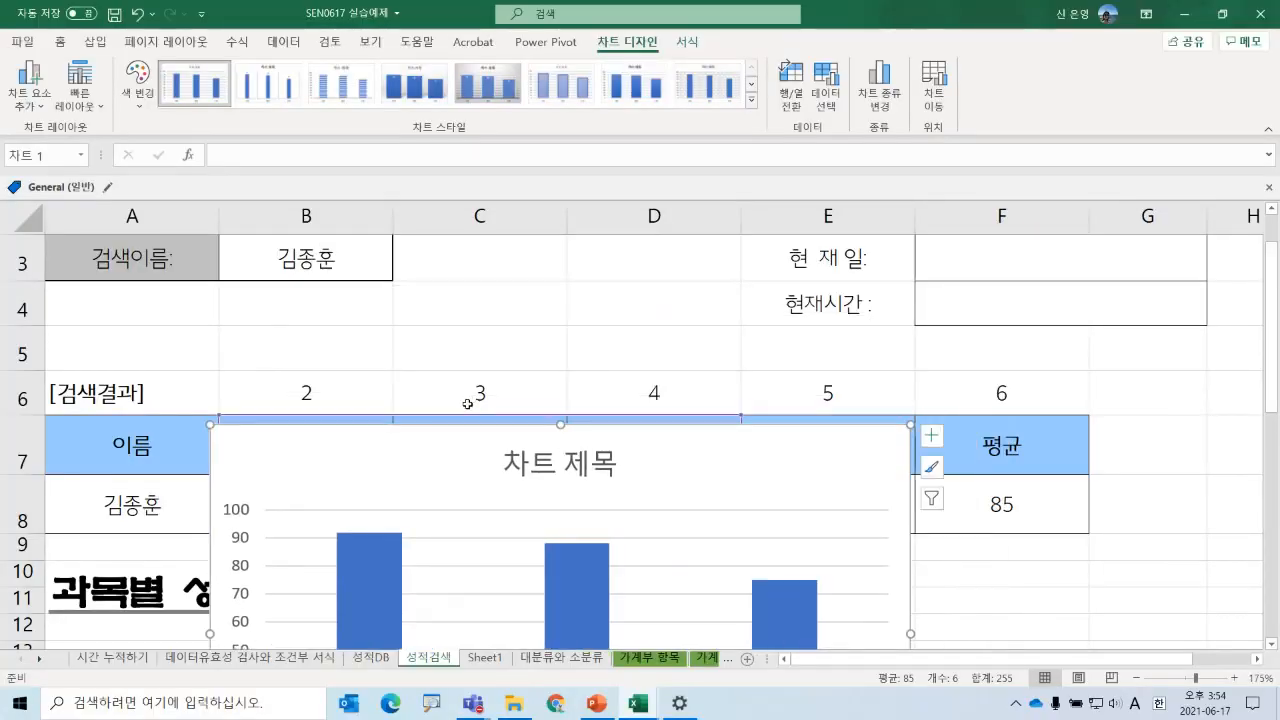
{"action": "left_click_drag", "start_coordinate": [425, 490], "coordinate": [393, 532]}
{"action": "scroll", "coordinate": [446, 427], "scroll_direction": "down", "scroll_amount": 2}
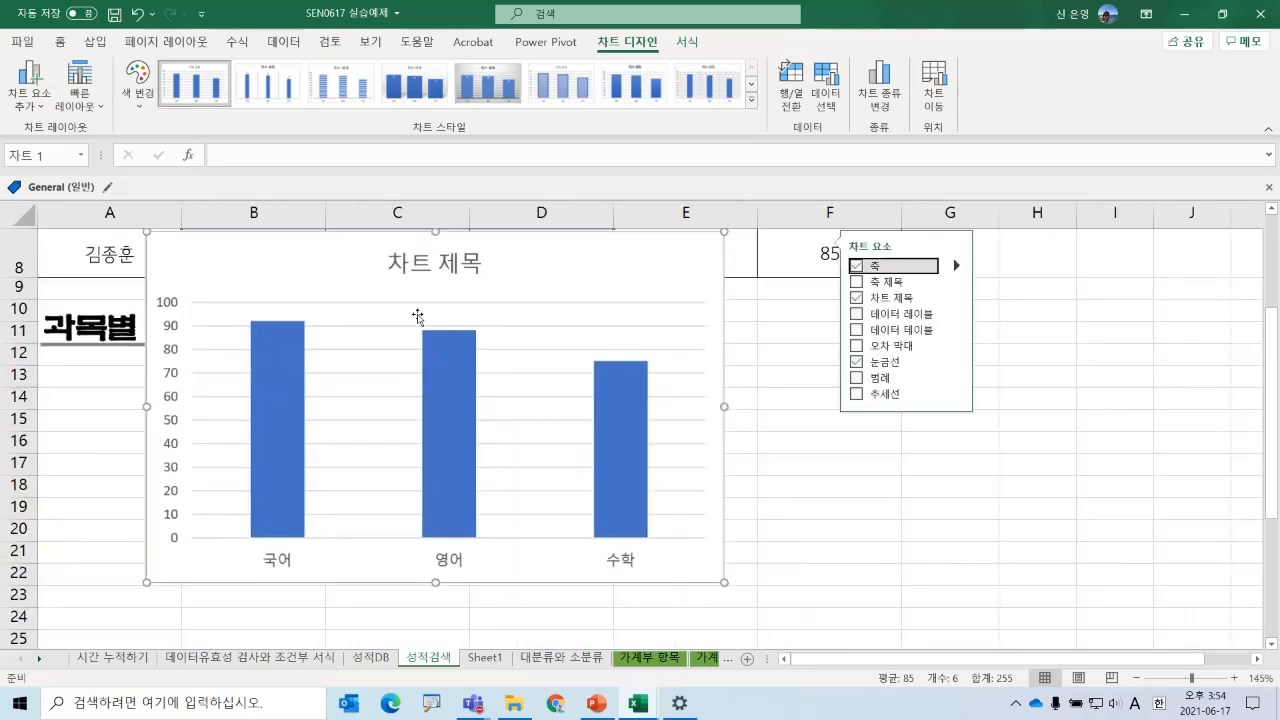
{"action": "left_click_drag", "start_coordinate": [326, 307], "coordinate": [257, 414]}
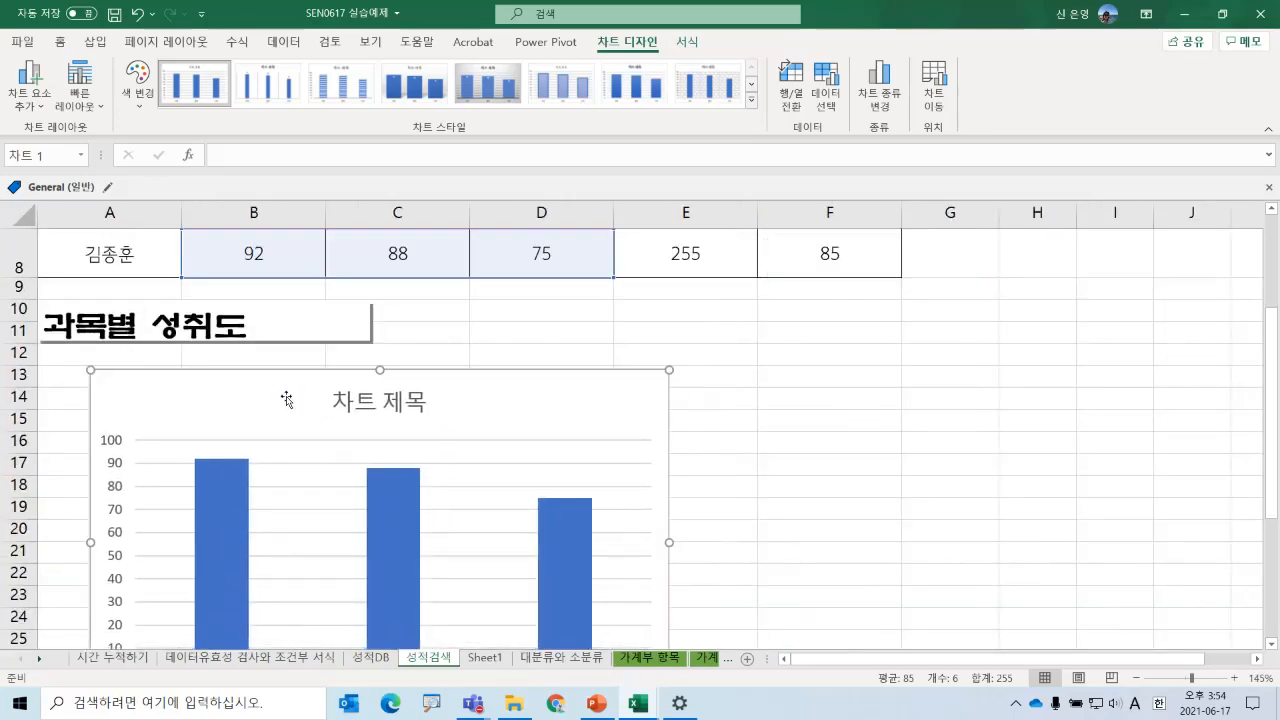
{"action": "scroll", "coordinate": [286, 400], "scroll_direction": "down", "scroll_amount": 1}
{"action": "scroll", "coordinate": [706, 412], "scroll_direction": "down", "scroll_amount": 2}
{"action": "scroll", "coordinate": [711, 414], "scroll_direction": "up", "scroll_amount": 3}
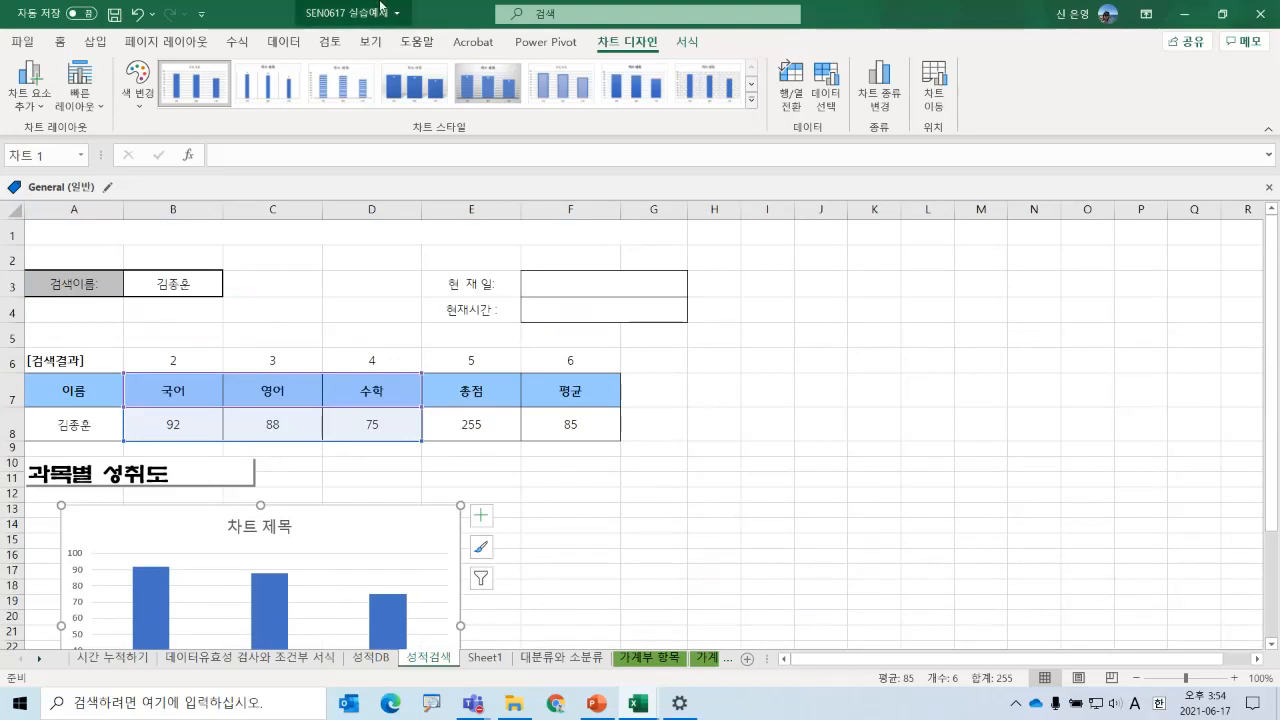
{"action": "left_click", "coordinate": [369, 42]}
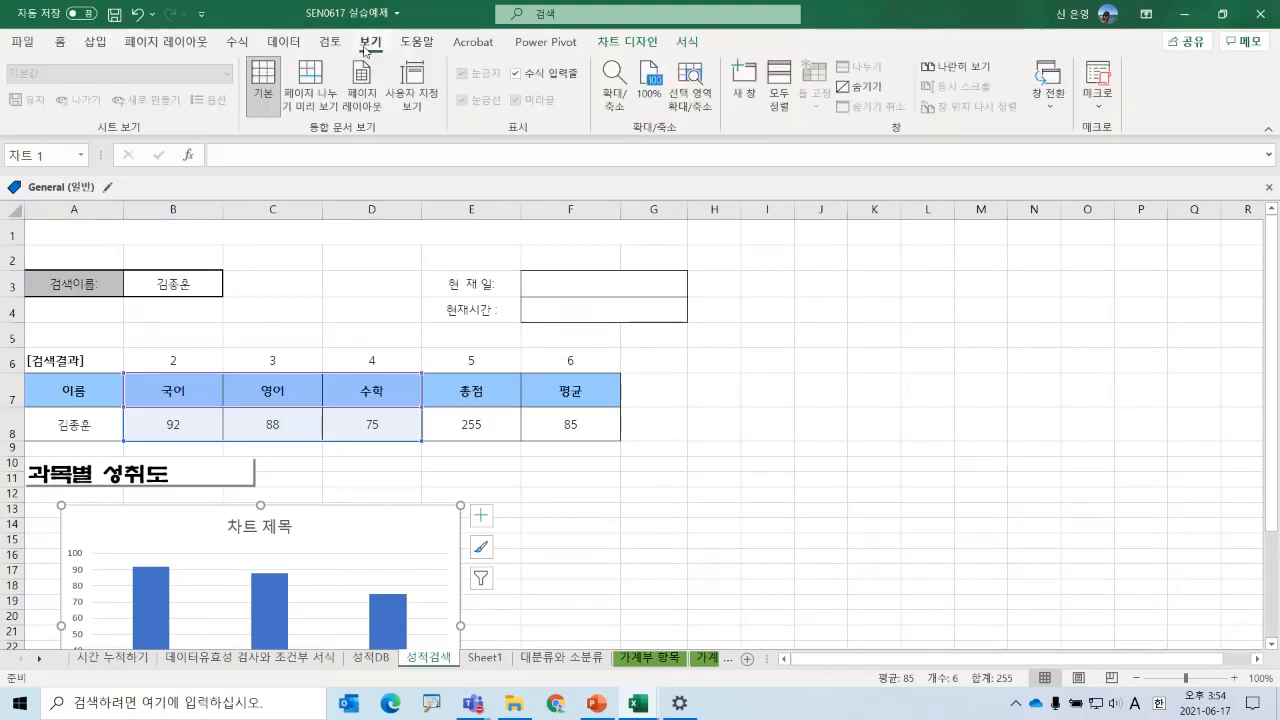
- Hide the gridlines on the 성적검색 worksheet and shift the embedded chart slightly left under the 과목별 성취도 heading
{"action": "left_click", "coordinate": [640, 508]}
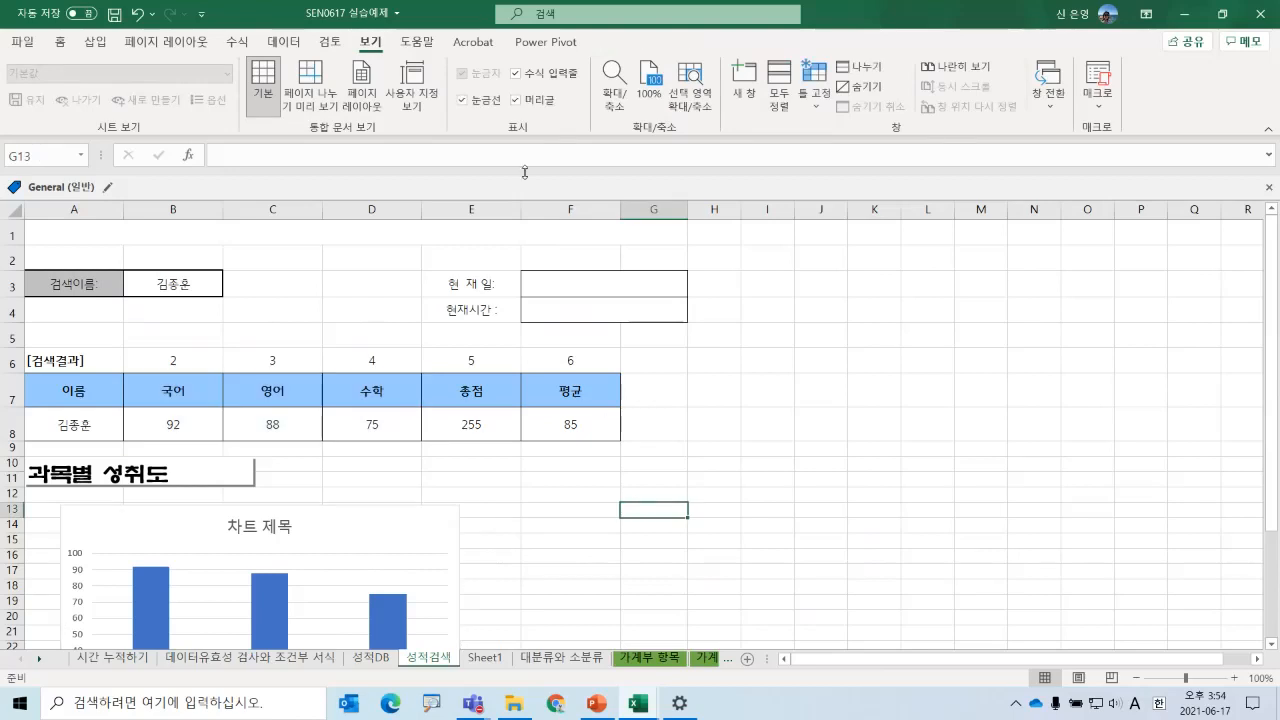
{"action": "left_click", "coordinate": [462, 100]}
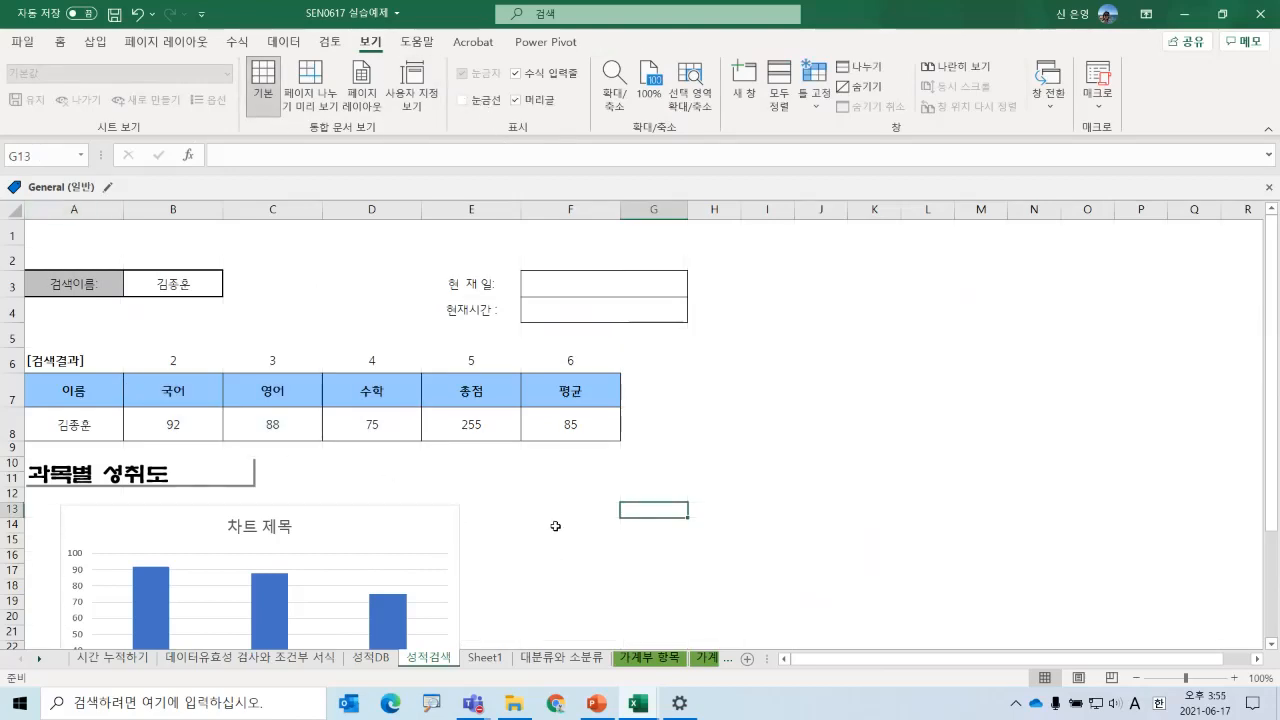
{"action": "scroll", "coordinate": [1273, 375], "scroll_direction": "down", "scroll_amount": 1}
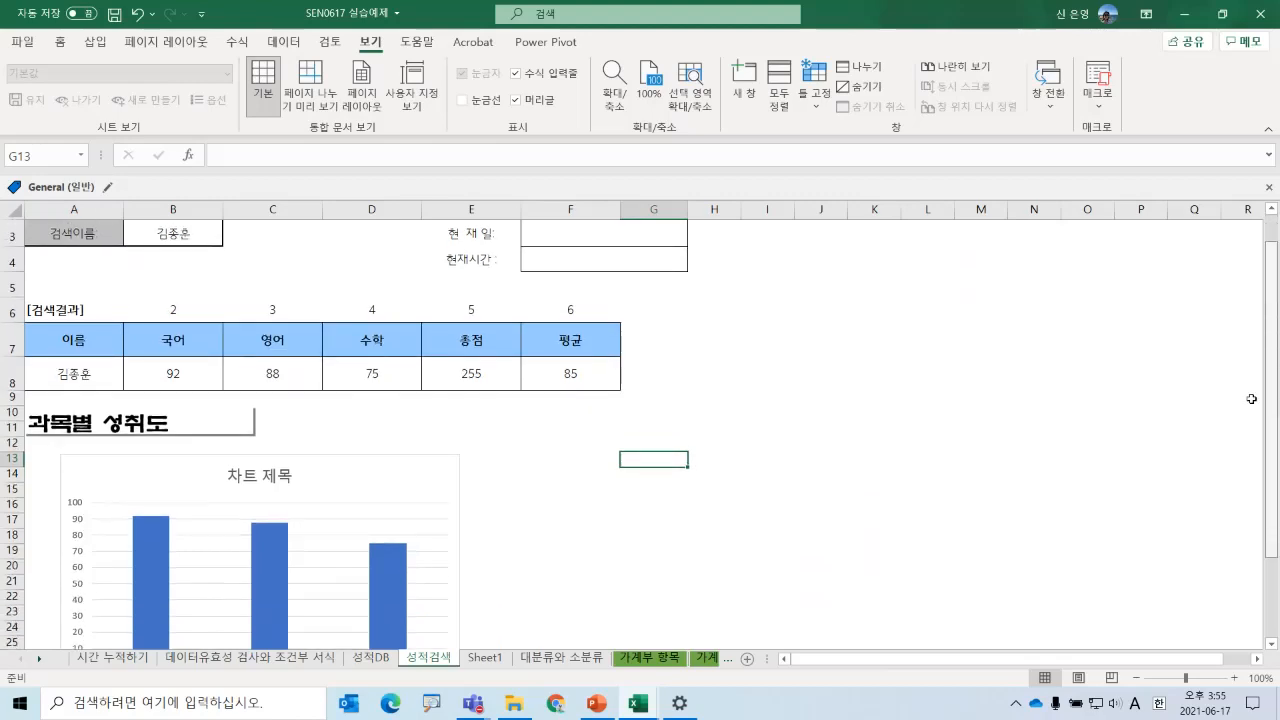
{"action": "left_click_drag", "start_coordinate": [333, 477], "coordinate": [306, 472]}
- Try linking the chart title to the 검색이름 value in B3 and undo the link
{"action": "left_click", "coordinate": [233, 480]}
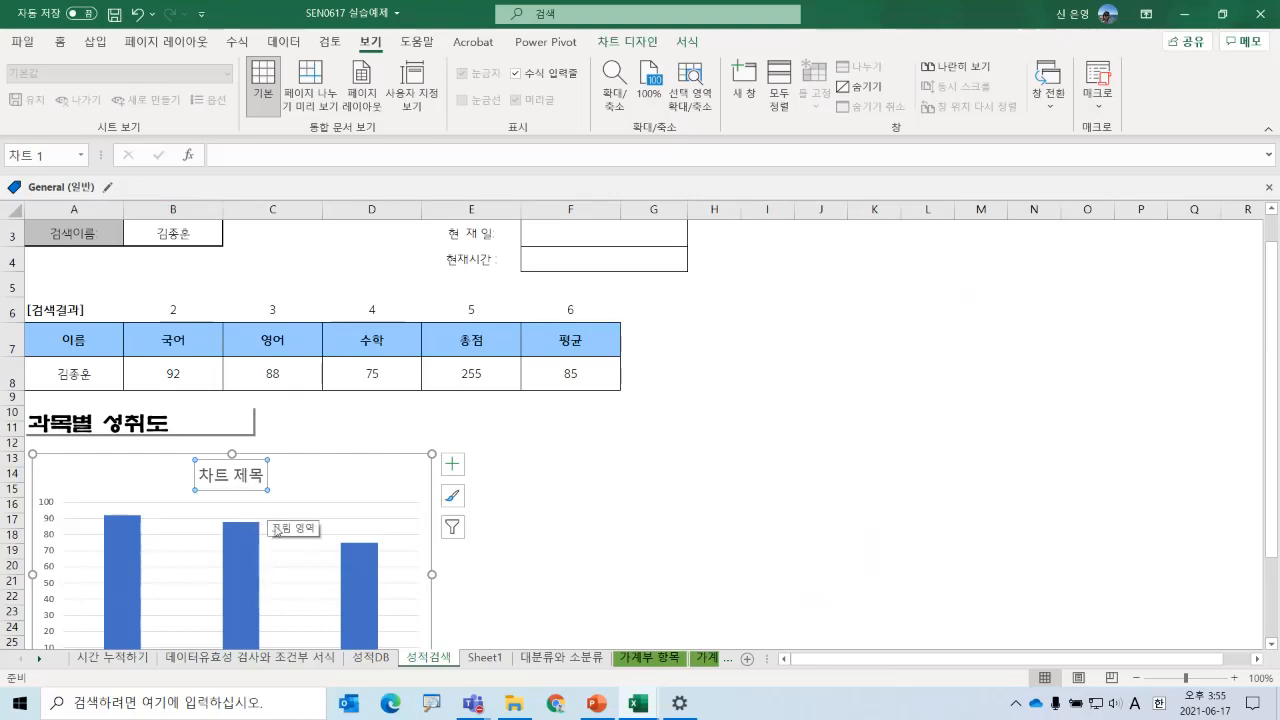
{"action": "type", "text": "="}
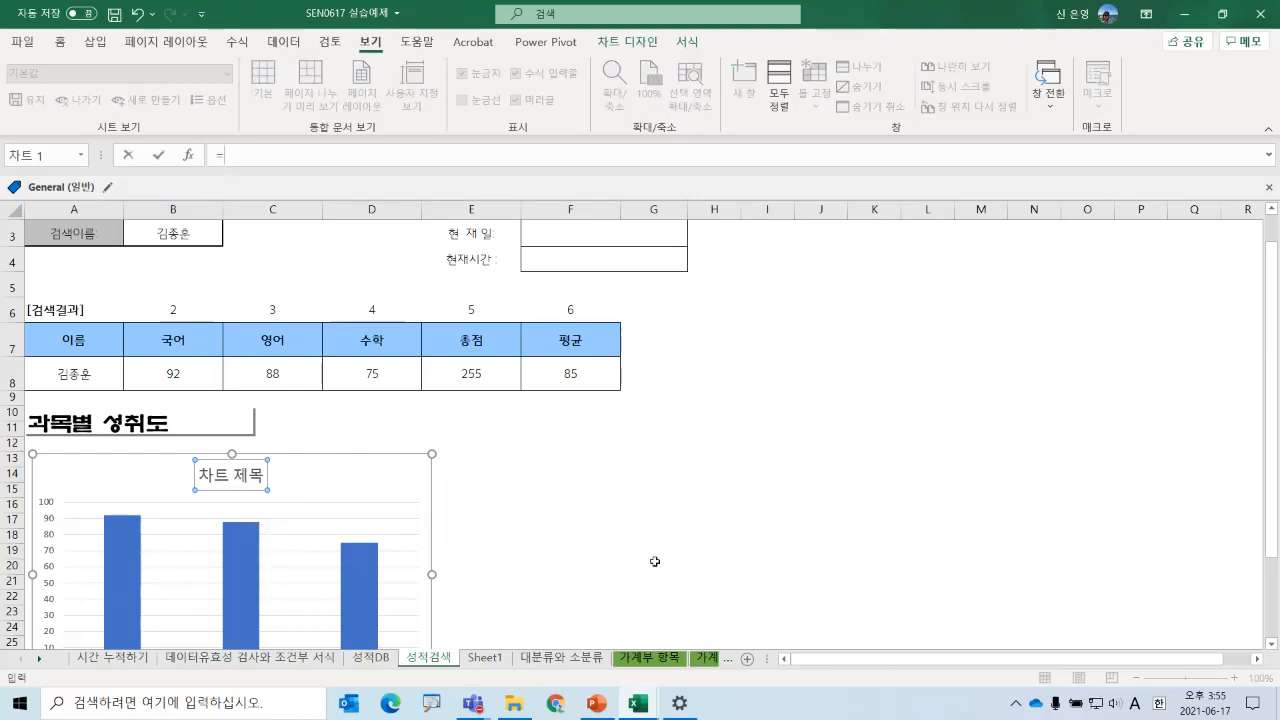
{"action": "left_click", "coordinate": [185, 235]}
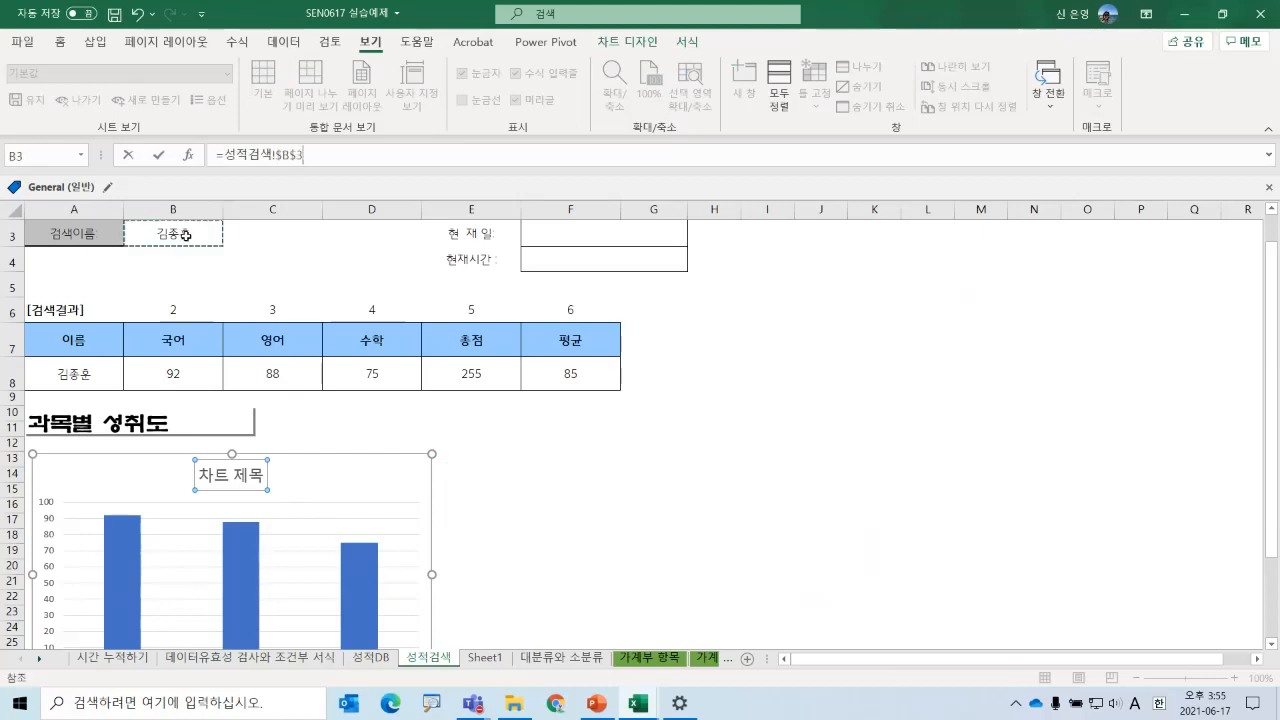
{"action": "key", "text": "Return"}
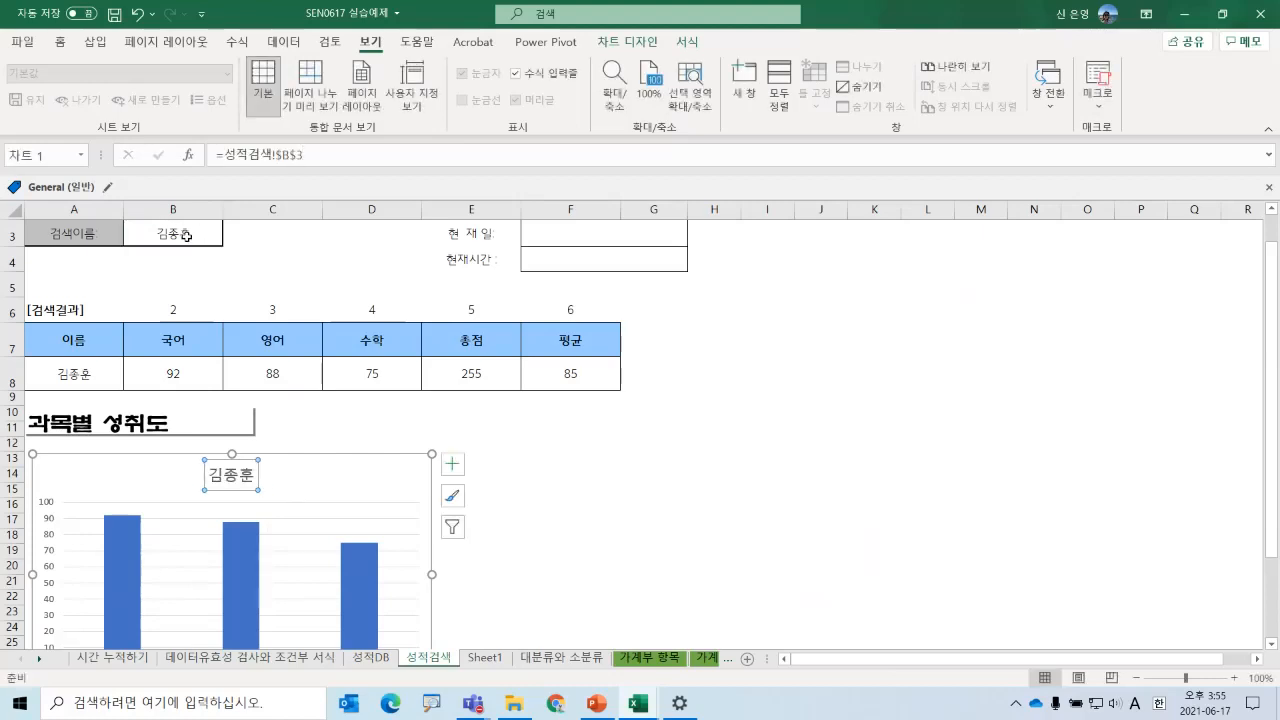
{"action": "key", "text": "ctrl+z"}
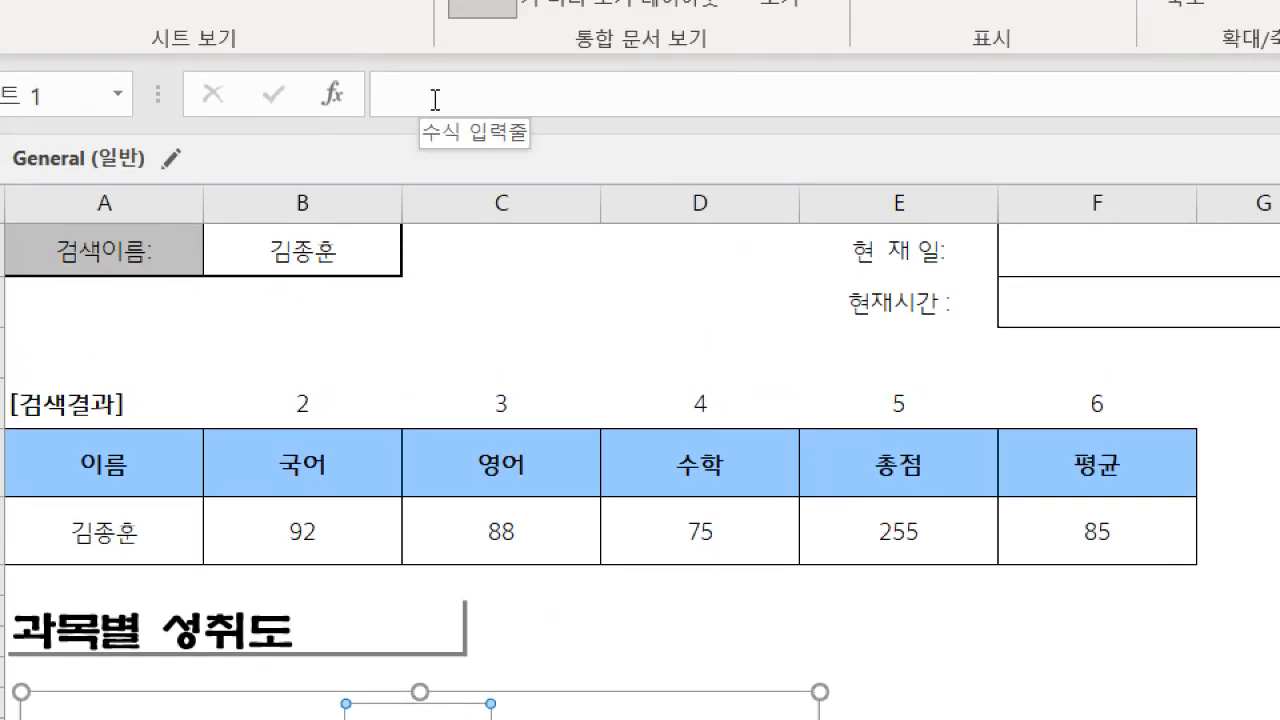
- Link the chart title to the searched name with the formula =성적검색!$B$3
{"action": "left_click", "coordinate": [435, 100]}
{"action": "type", "text": "="}
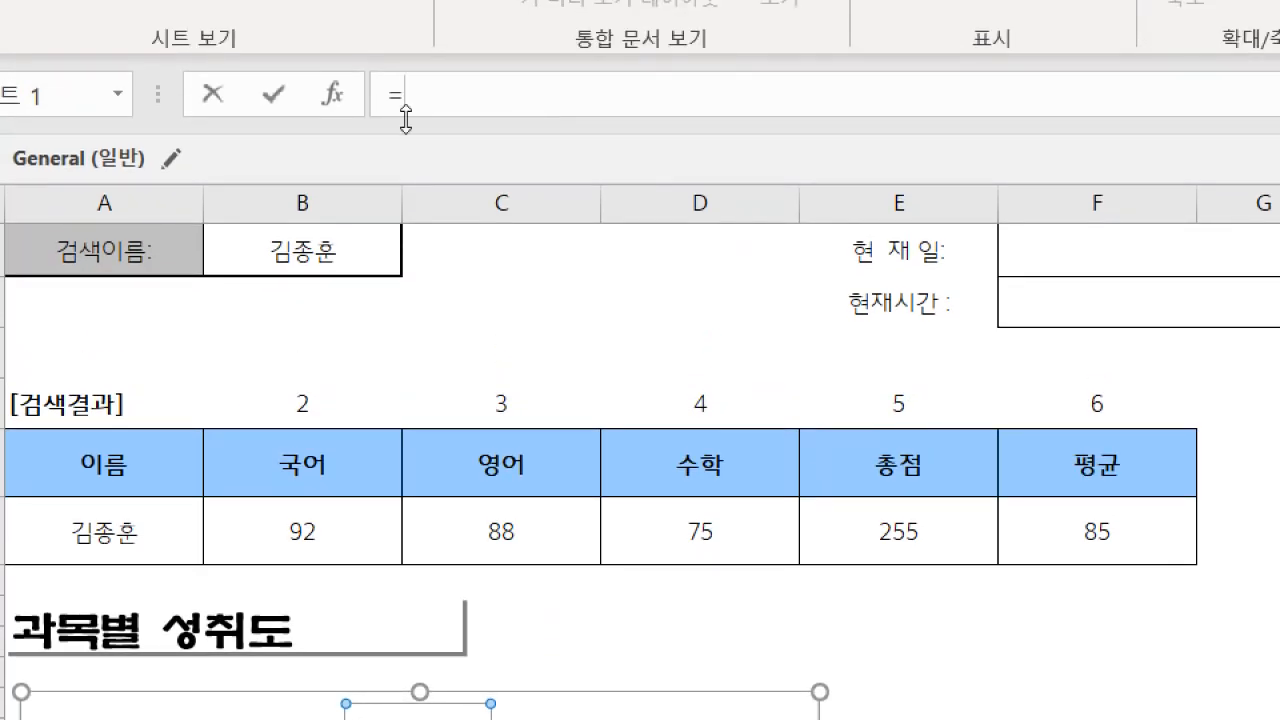
{"action": "left_click", "coordinate": [337, 243]}
{"action": "key", "text": "F4"}
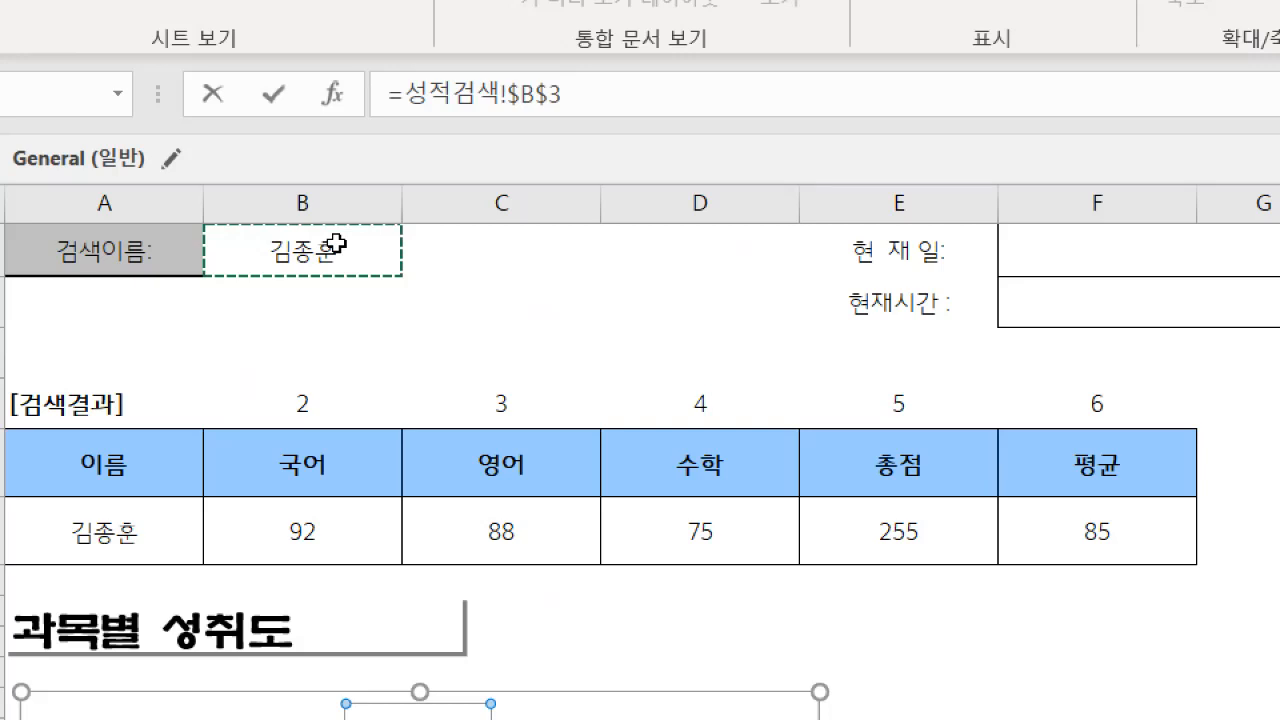
{"action": "key", "text": "Return"}
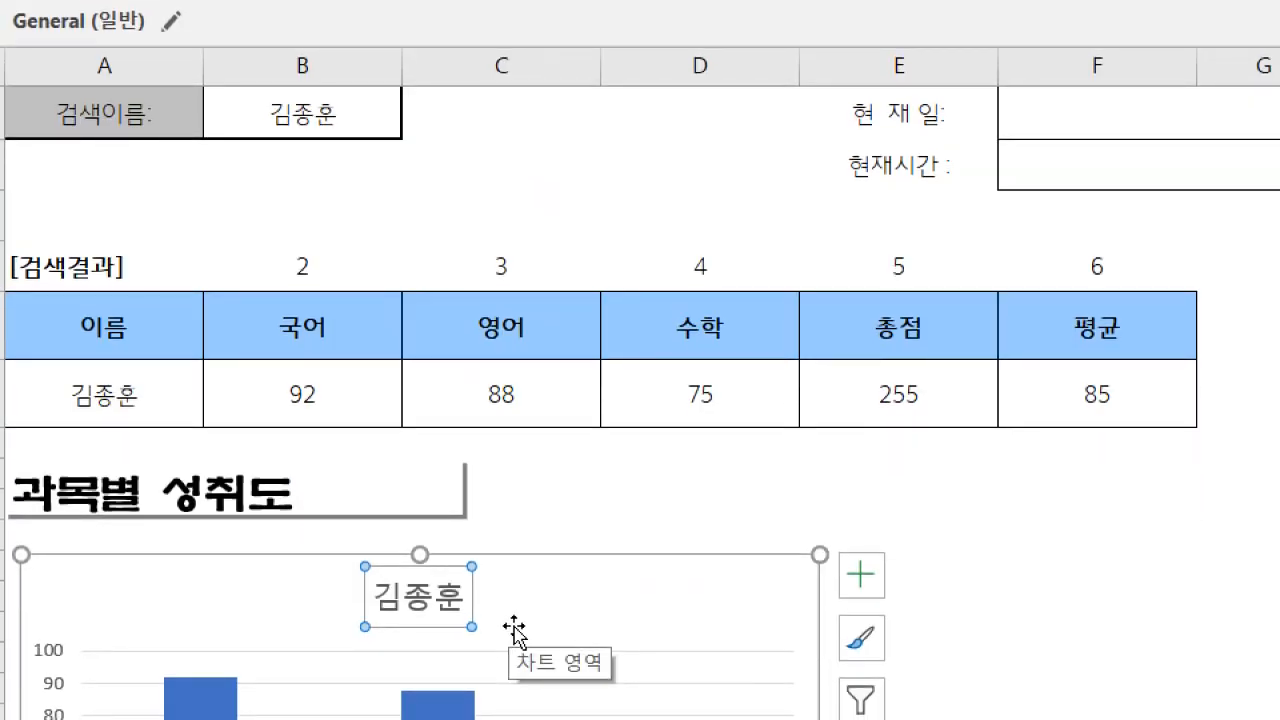
- Pick the second student in the 검색이름 list of B3 to test the lookup results and the linked chart title
{"action": "left_click", "coordinate": [330, 104]}
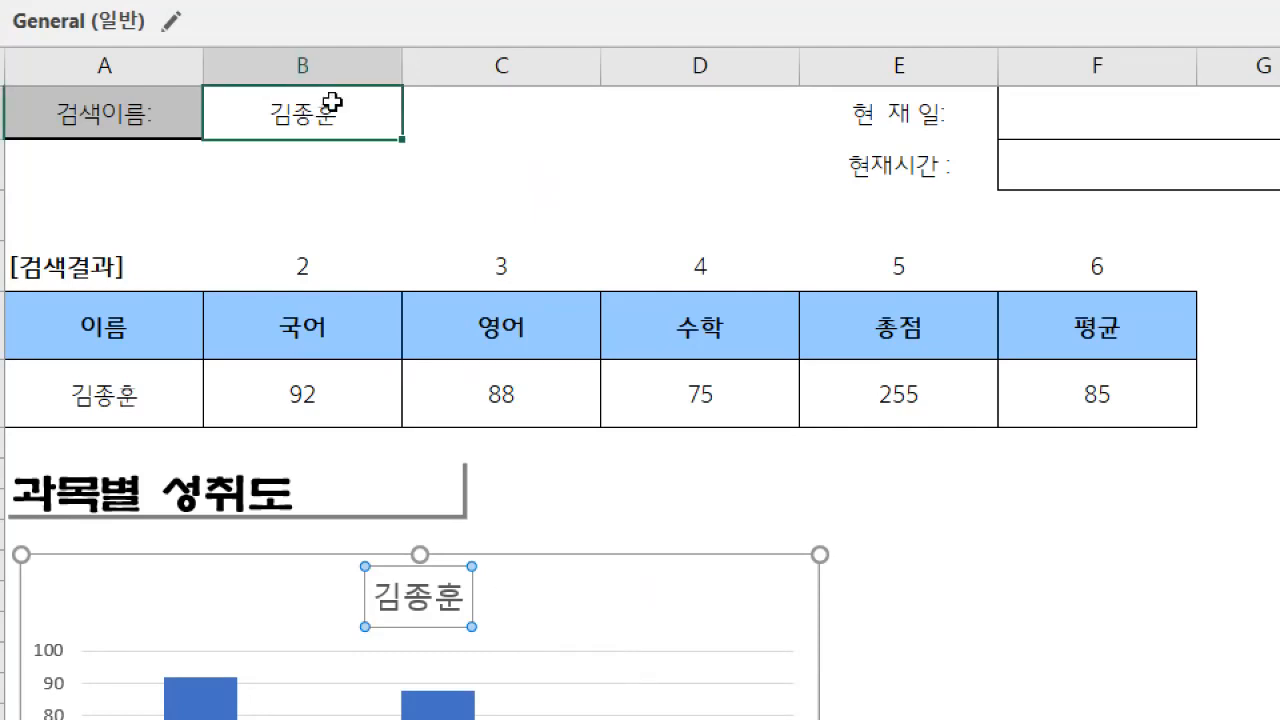
{"action": "left_click", "coordinate": [417, 124]}
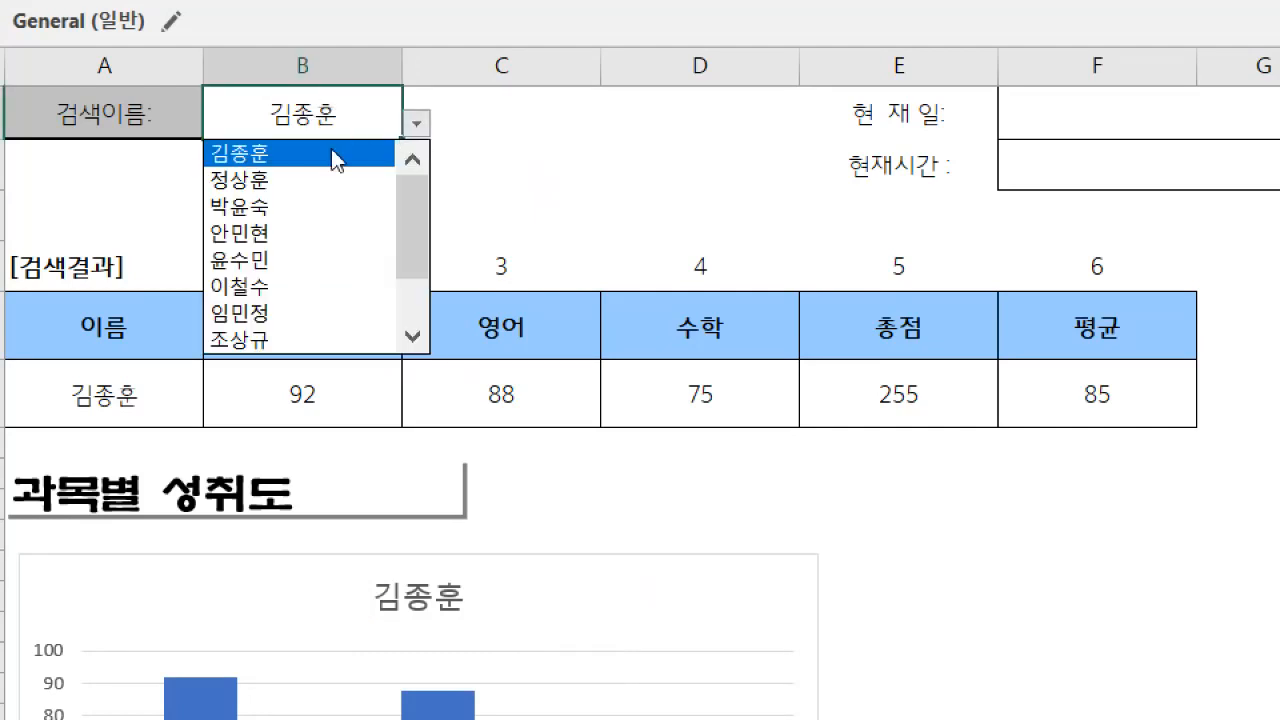
{"action": "left_click", "coordinate": [310, 186]}
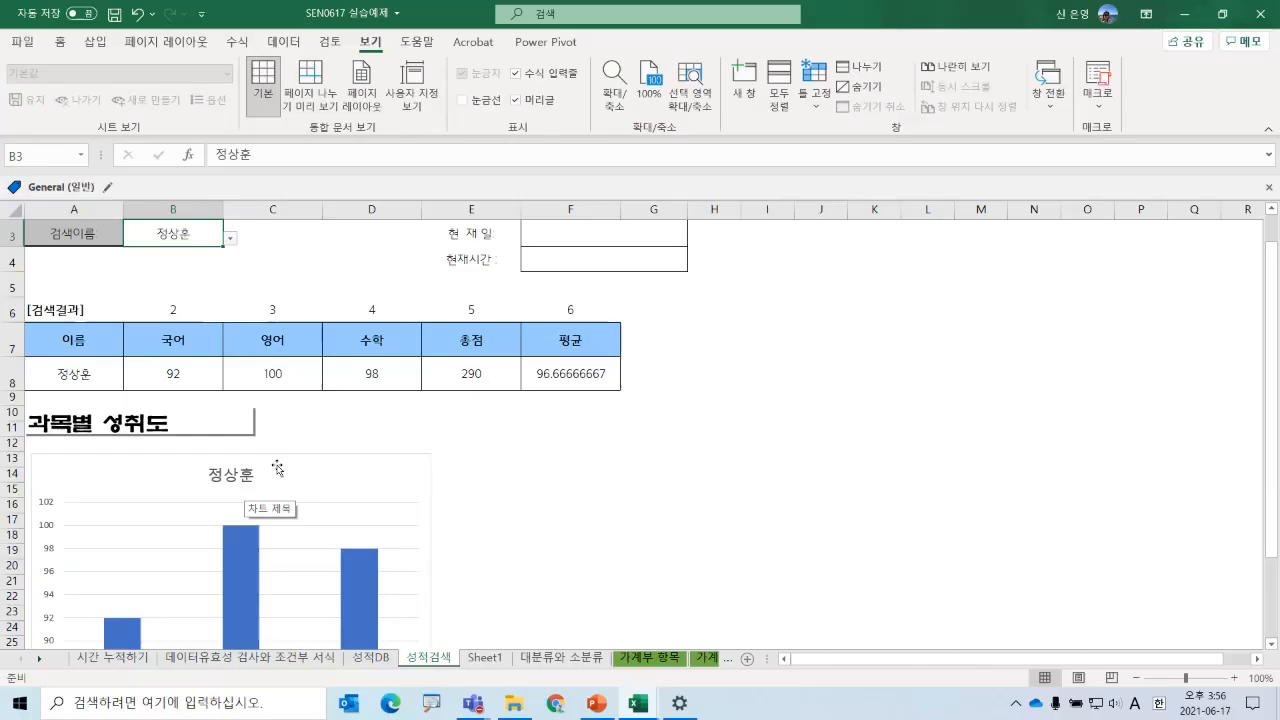
{"action": "left_click", "coordinate": [1093, 622]}
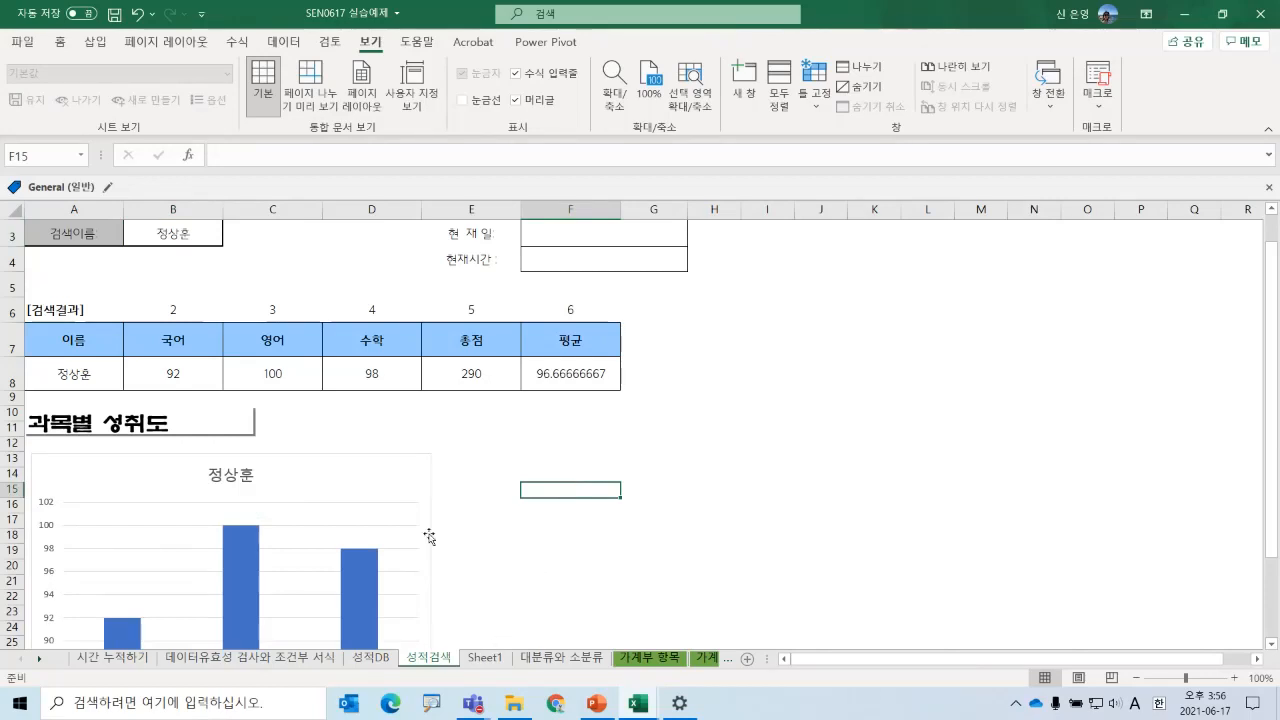
- Compare the subject scores in B8:D8 with the columns of the full chart below them
{"action": "left_click_drag", "start_coordinate": [168, 378], "coordinate": [396, 382]}
{"action": "left_click", "coordinate": [240, 284]}
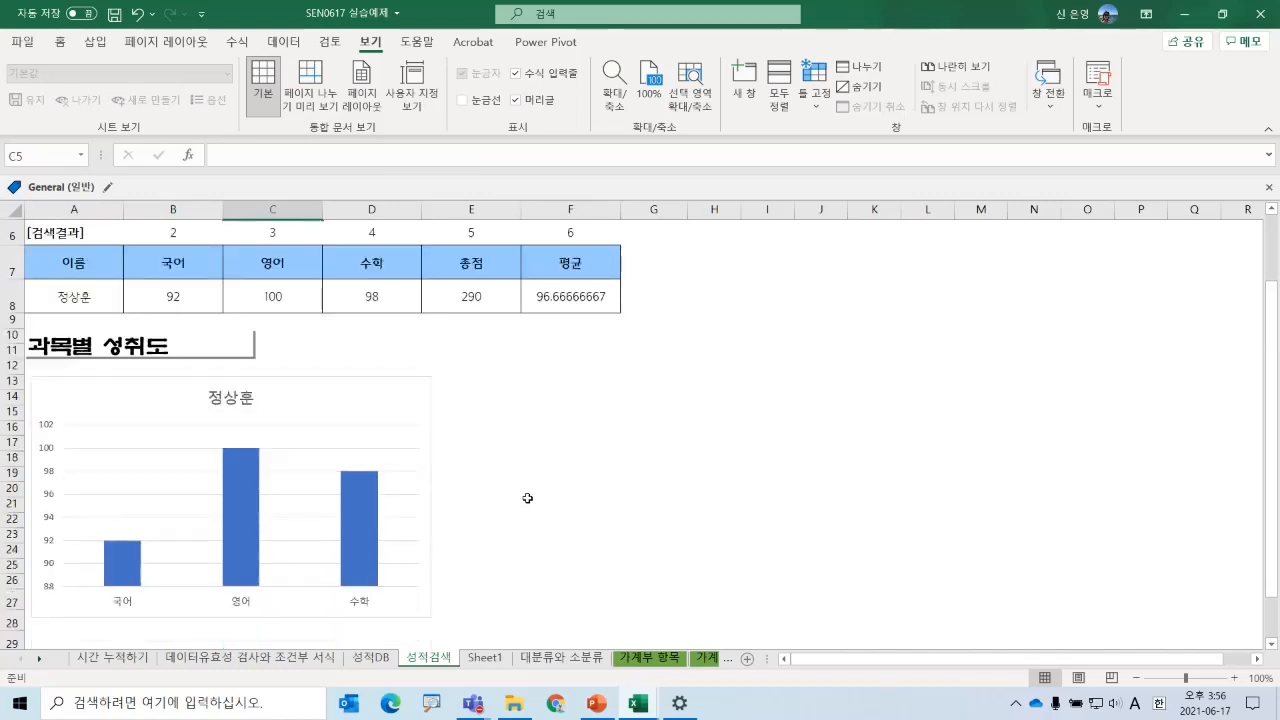
{"action": "scroll", "coordinate": [528, 495], "scroll_direction": "down", "scroll_amount": 1}
{"action": "left_click", "coordinate": [428, 606]}
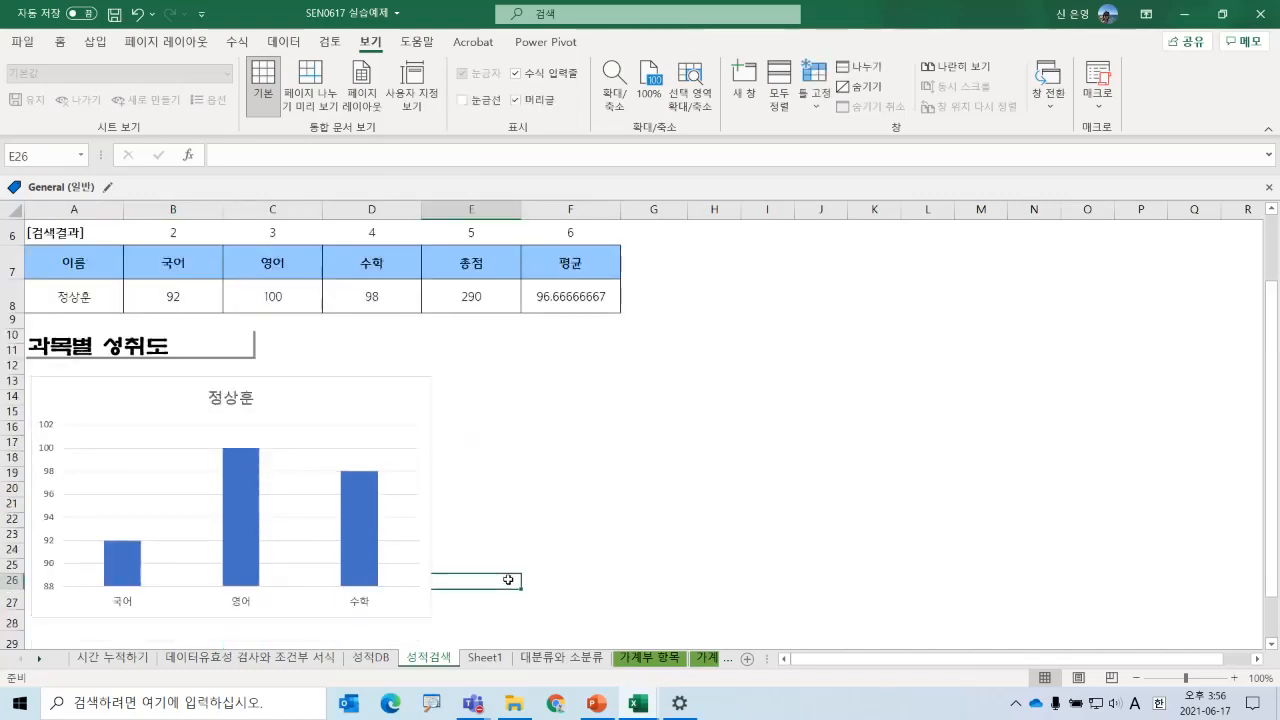
{"action": "left_click", "coordinate": [548, 427]}
{"action": "left_click", "coordinate": [498, 382]}
{"action": "left_click", "coordinate": [531, 399]}
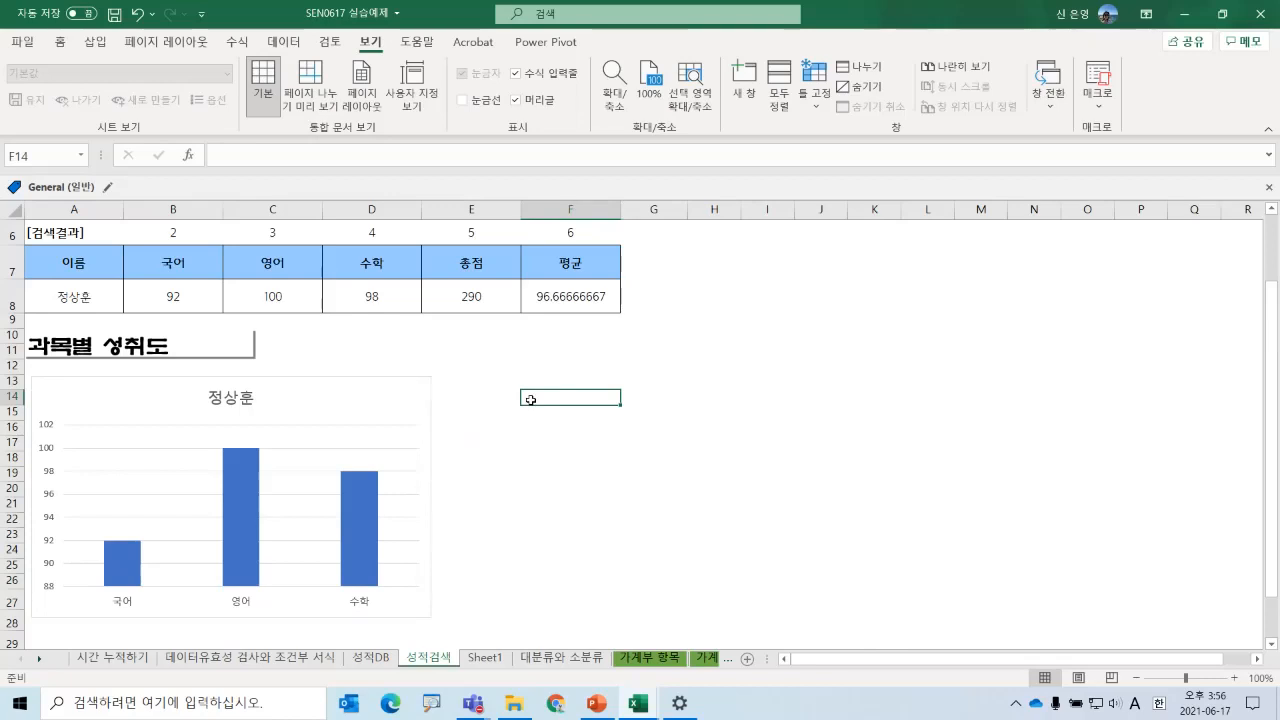
- Enter the bold note "F11 키" in cell E11 above the chart area
{"action": "left_click", "coordinate": [494, 355]}
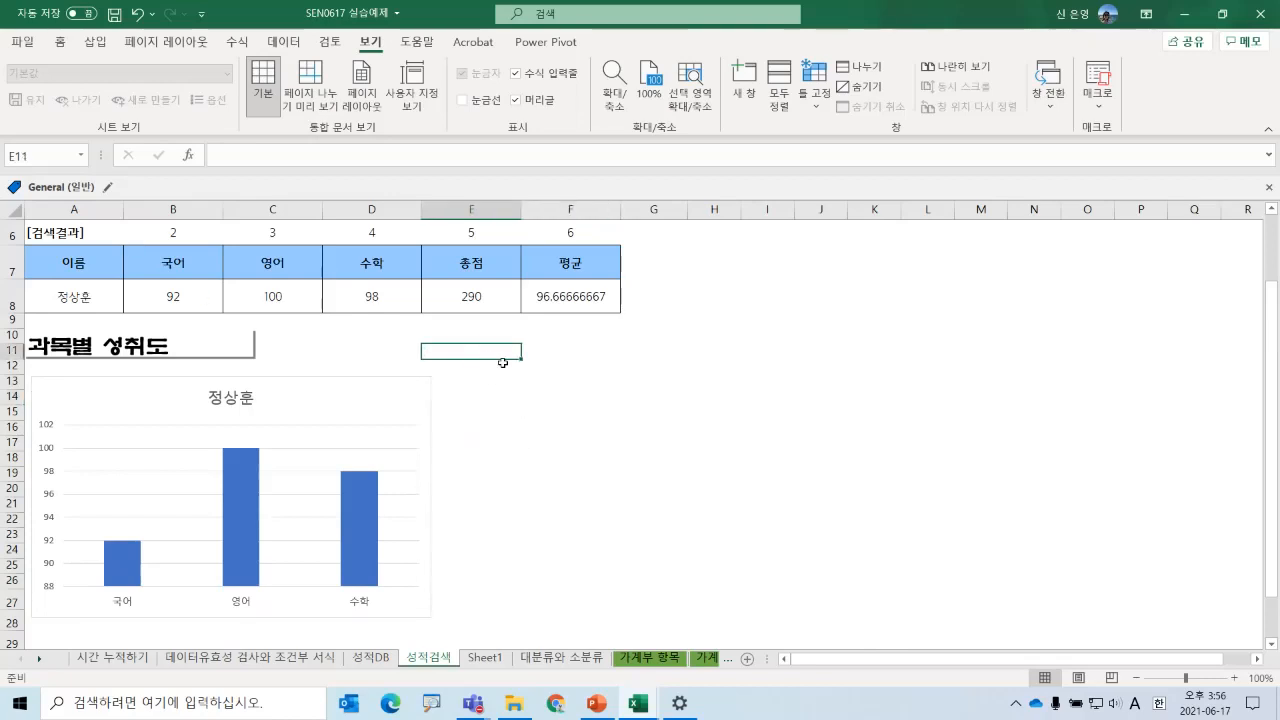
{"action": "type", "text": "F"}
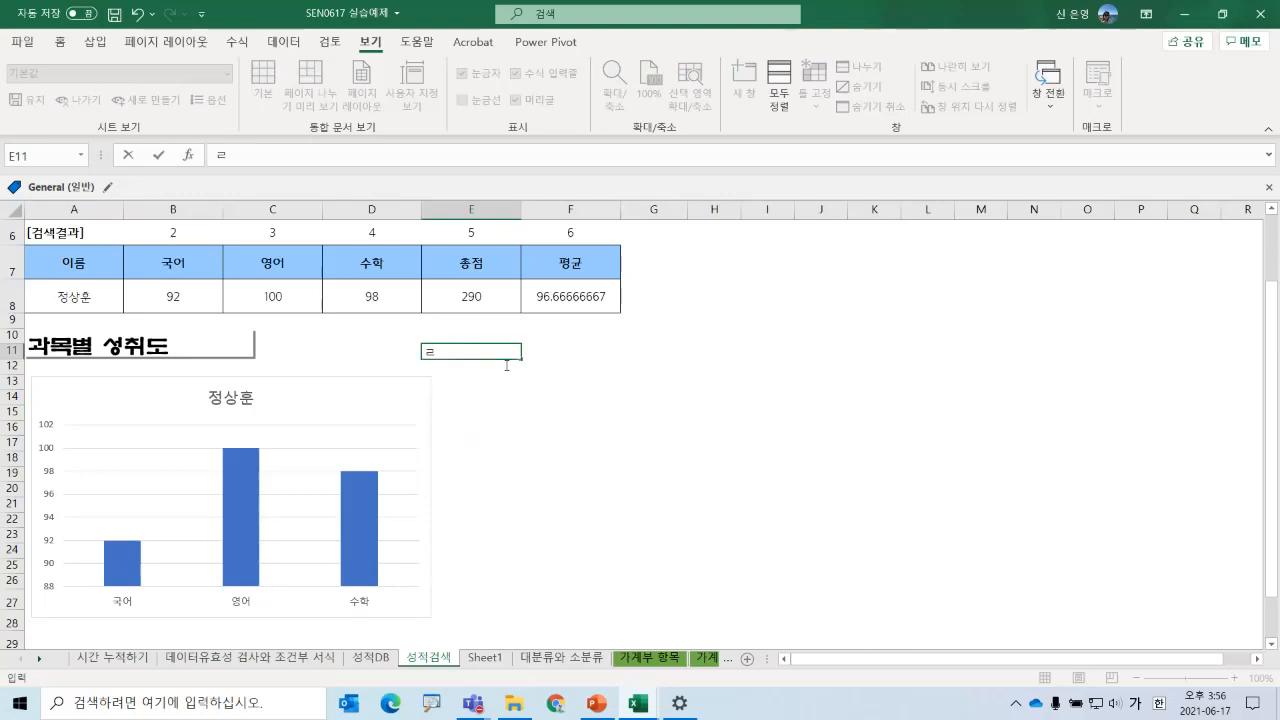
{"action": "type", "text": "!!"}
{"action": "key", "text": "BackSpace"}
{"action": "type", "text": "11"}
{"action": "key", "text": "BackSpace"}
{"action": "key", "text": "BackSpace"}
{"action": "key", "text": "BackSpace"}
{"action": "type", "text": "1"}
{"action": "key", "text": "BackSpace"}
{"action": "key", "text": "BackSpace"}
{"action": "key", "text": "Hangul"}
{"action": "type", "text": "키"}
{"action": "key", "text": "Return"}
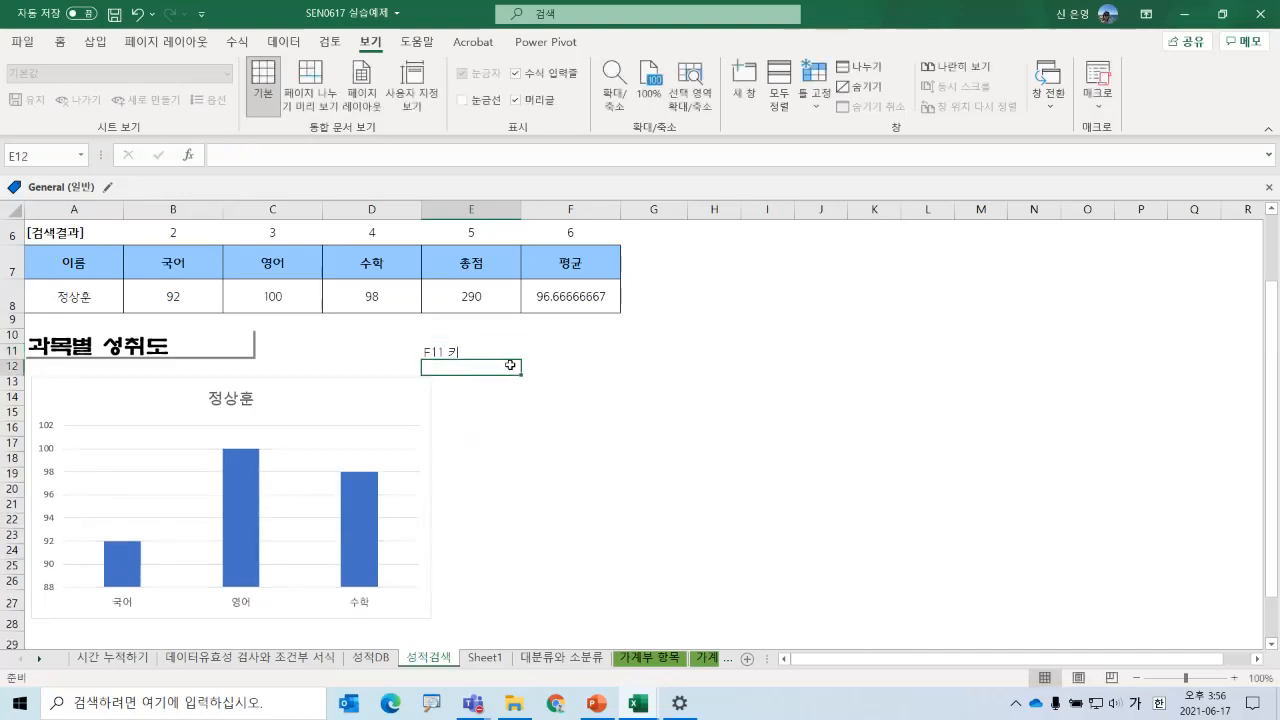
{"action": "left_click", "coordinate": [510, 354]}
{"action": "key", "text": "ctrl+b"}
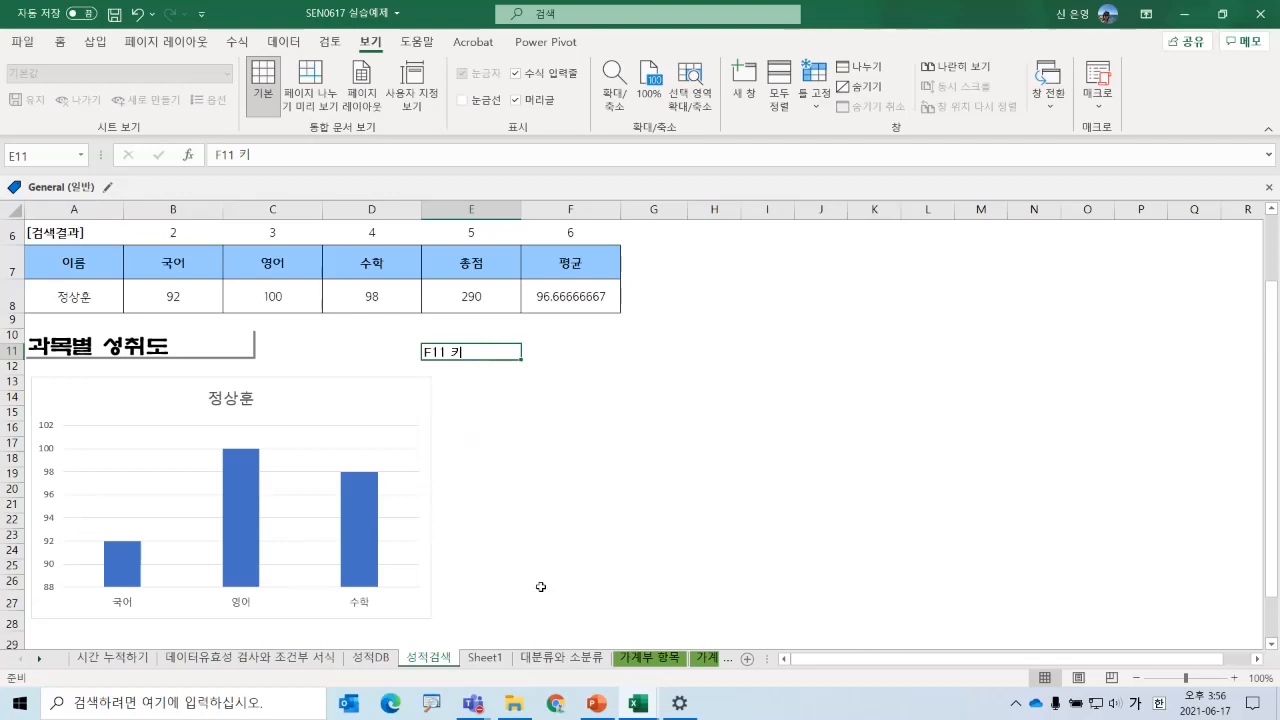
- On the 대분류와 소분류 sheet, set the 나라 선택 cell B12 to 스웨덴 and check the dependent 도시 선택 cell C12
{"action": "left_click", "coordinate": [562, 658]}
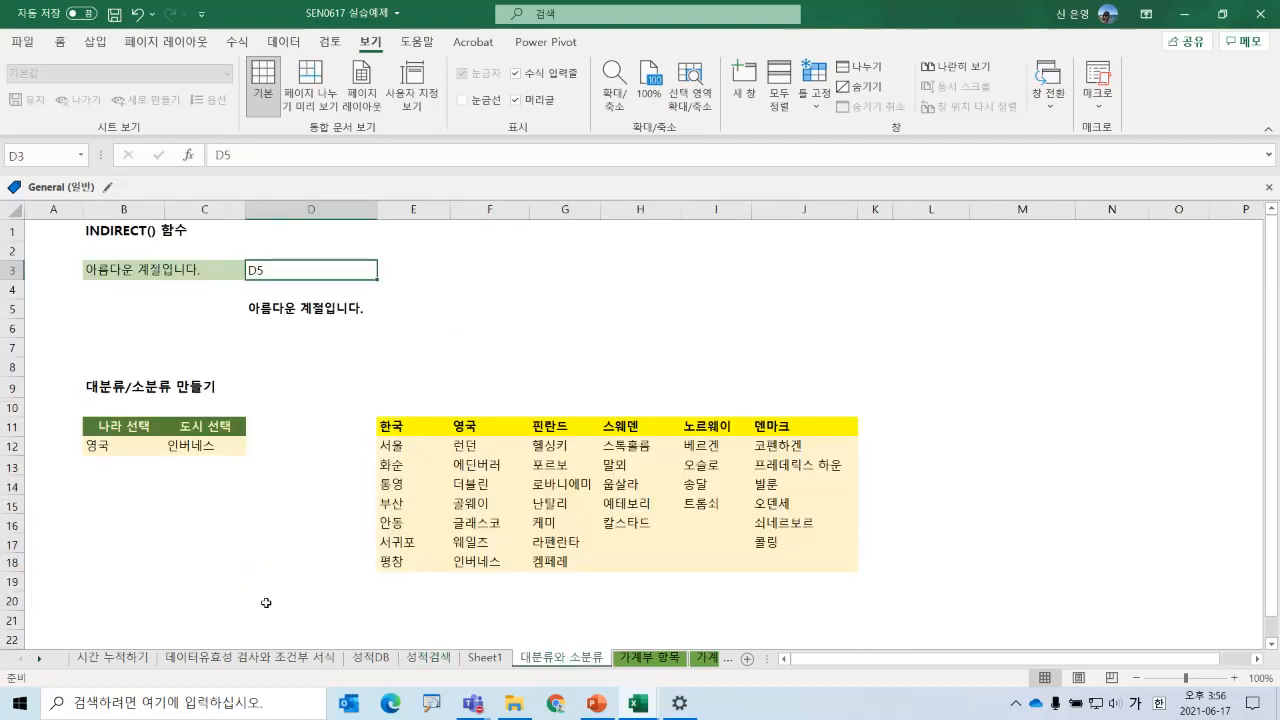
{"action": "left_click", "coordinate": [98, 450]}
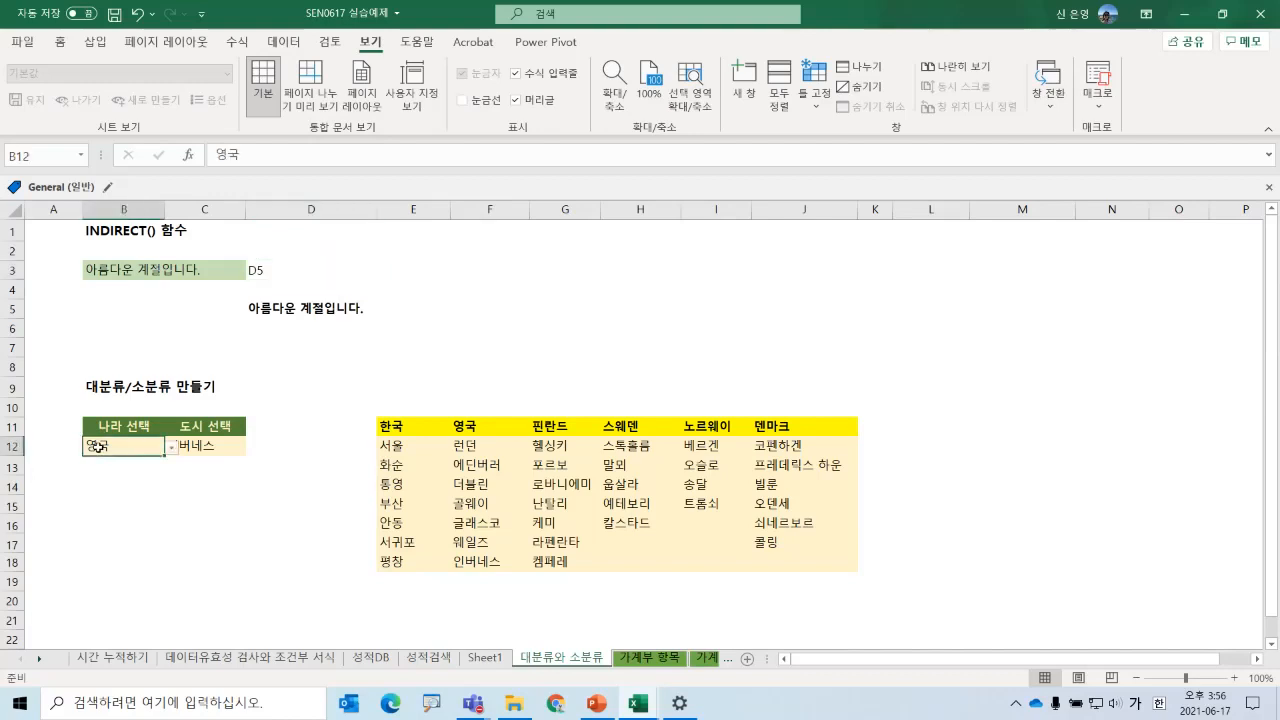
{"action": "left_click", "coordinate": [171, 450]}
{"action": "left_click", "coordinate": [100, 502]}
{"action": "left_click", "coordinate": [214, 446]}
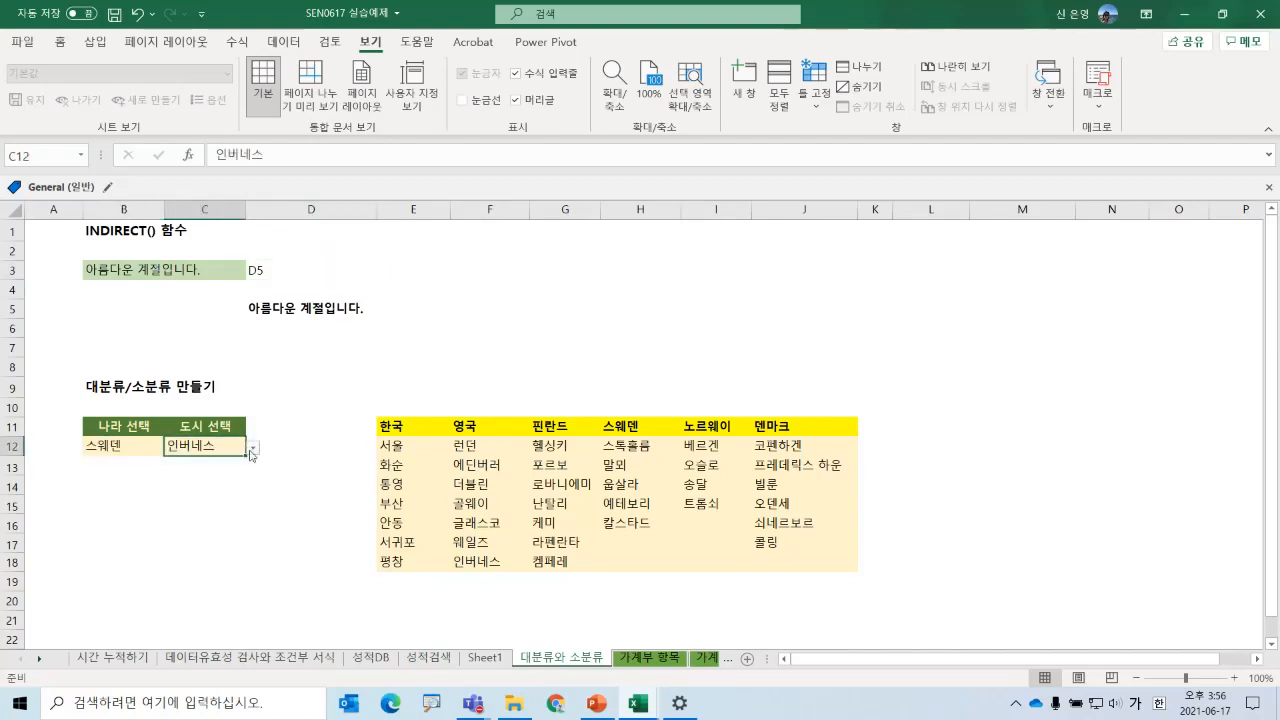
{"action": "left_click", "coordinate": [277, 506]}
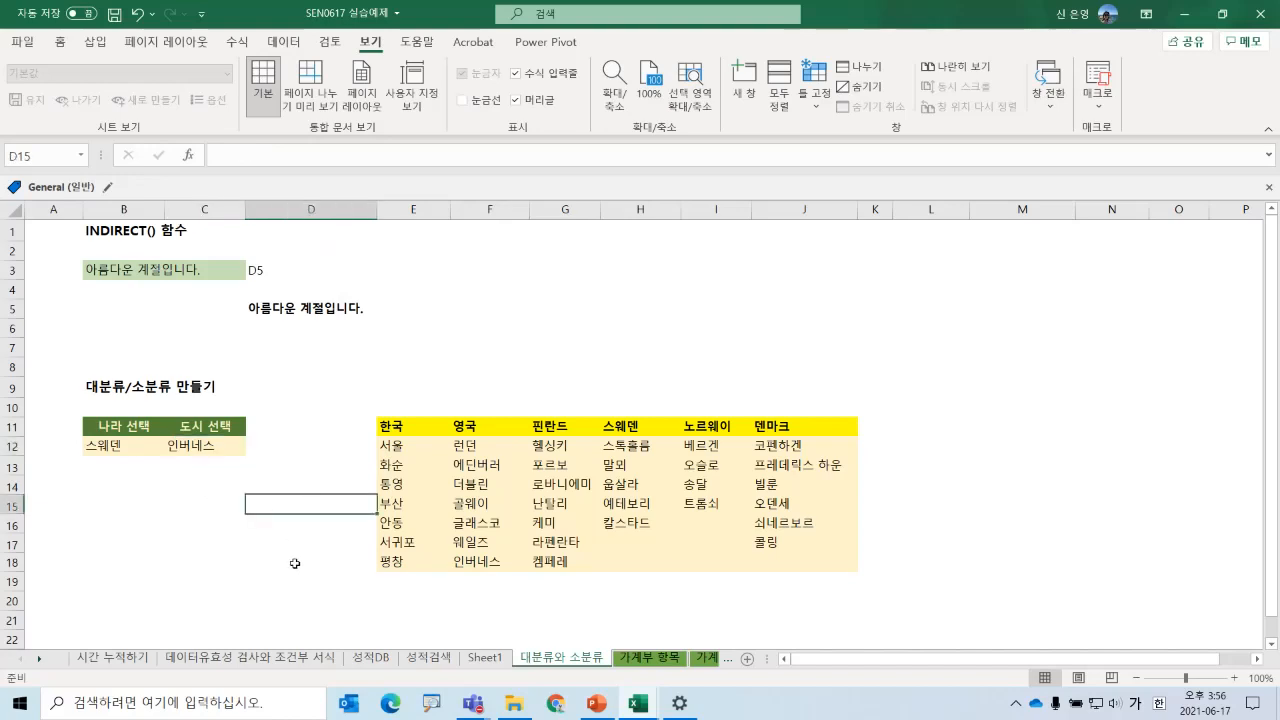
- Review the workbook's defined names in the Name Manager and close it without changes
{"action": "left_click", "coordinate": [100, 449]}
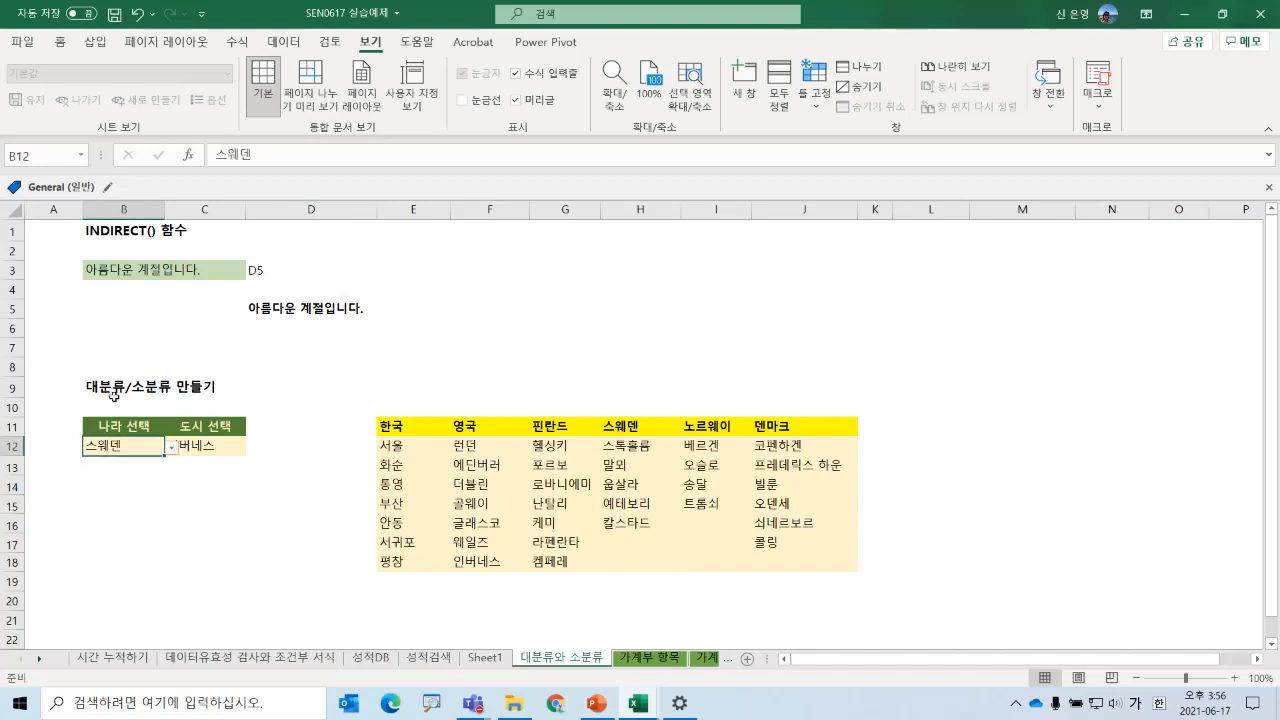
{"action": "left_click", "coordinate": [242, 44]}
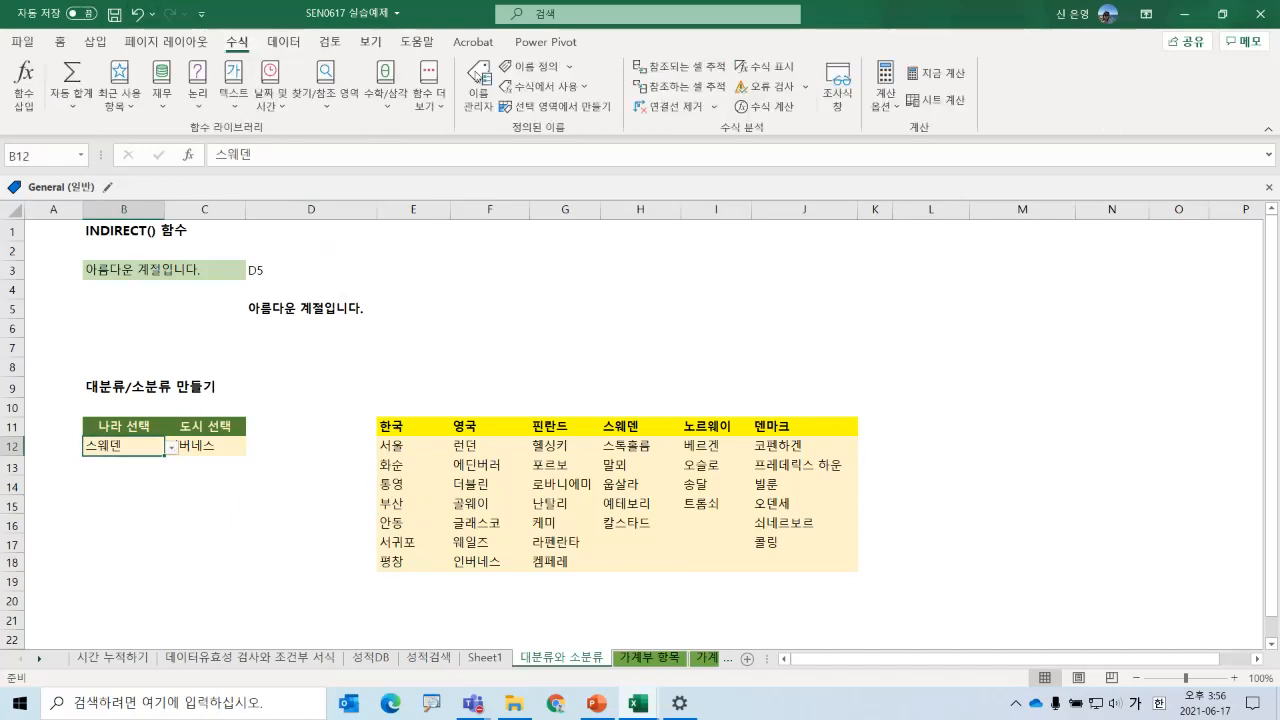
{"action": "left_click", "coordinate": [487, 107]}
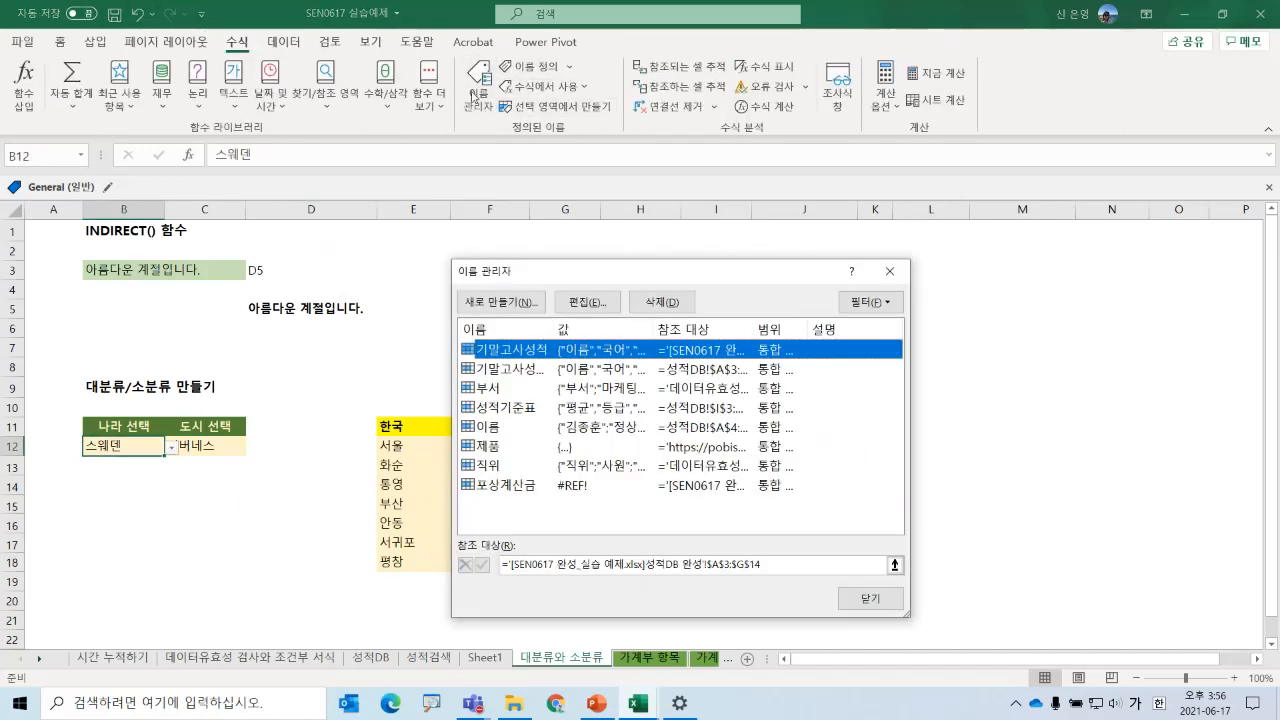
{"action": "left_click_drag", "start_coordinate": [626, 278], "coordinate": [645, 269]}
{"action": "left_click", "coordinate": [908, 262]}
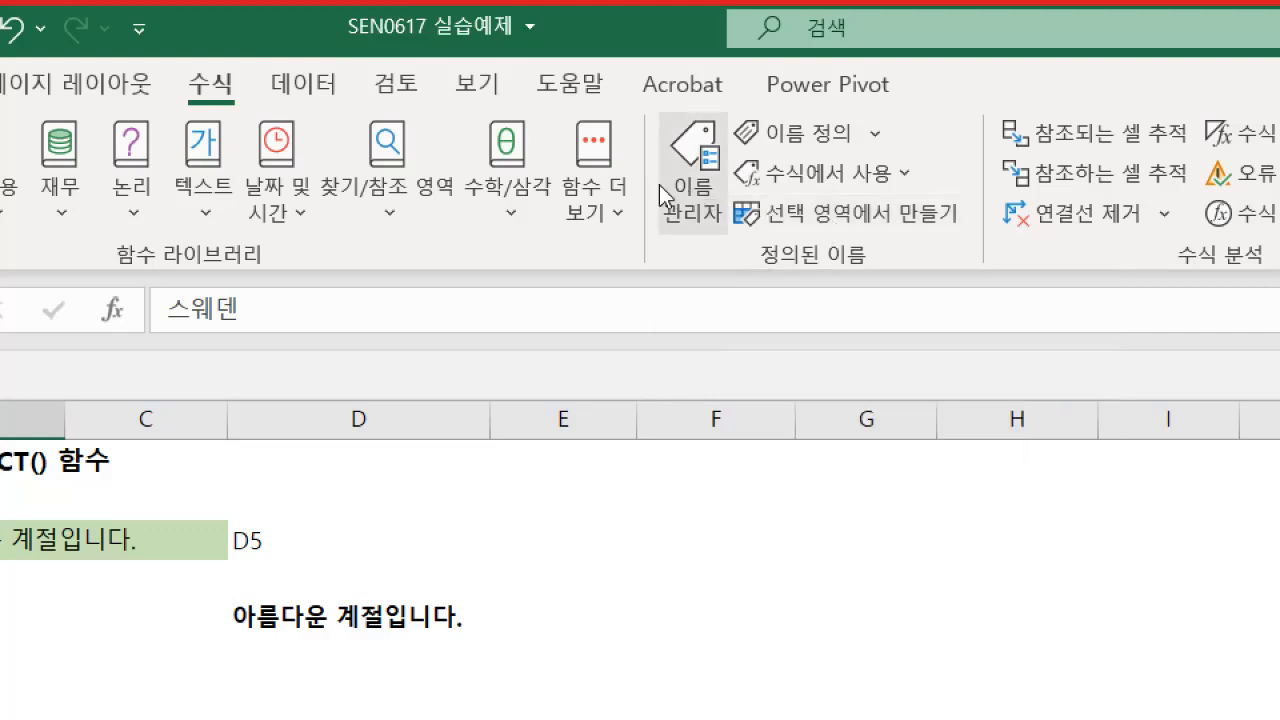
{"action": "left_click", "coordinate": [614, 180]}
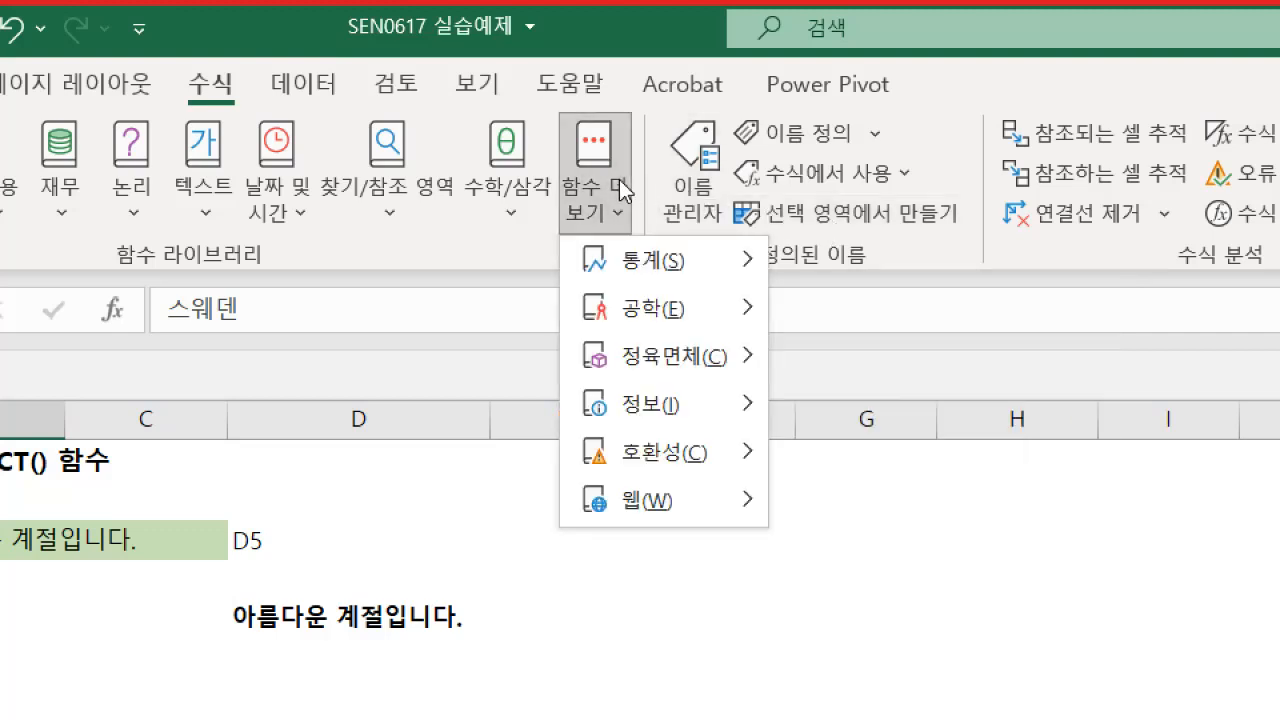
- Delete the defined name 포상계산금 from the workbook in the Name Manager
{"action": "left_click", "coordinate": [696, 185]}
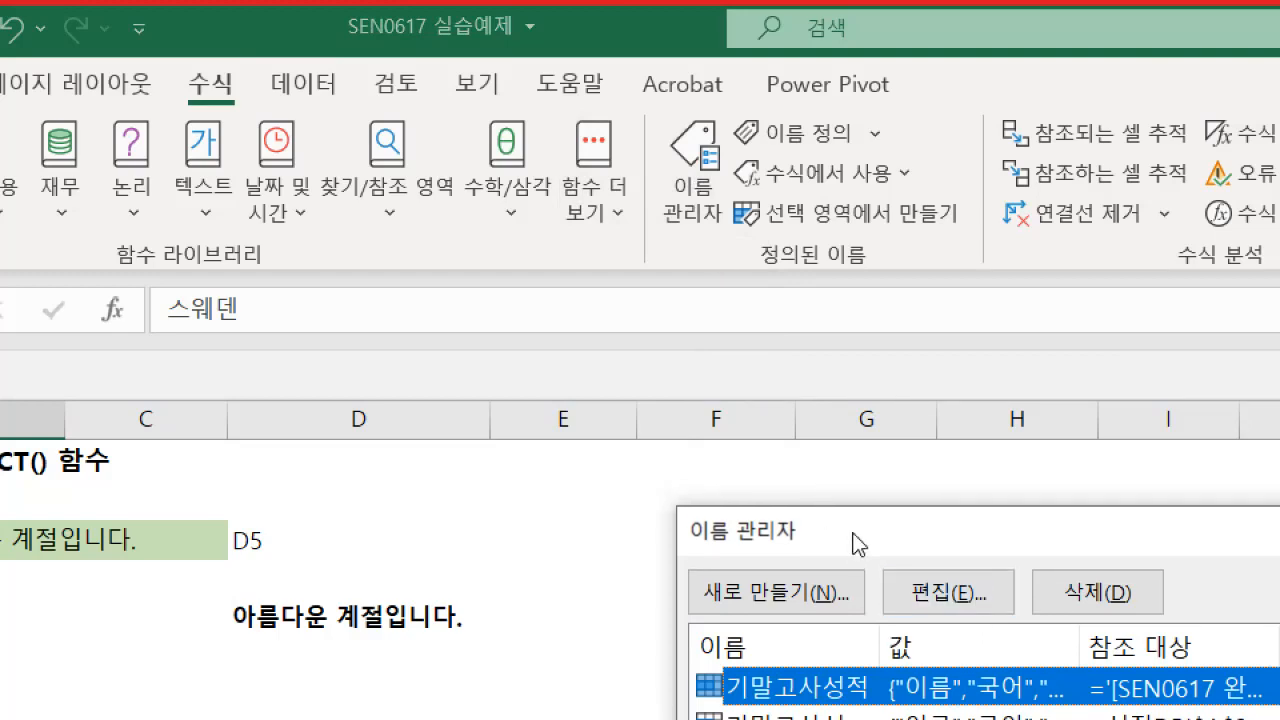
{"action": "left_click_drag", "start_coordinate": [857, 540], "coordinate": [486, 366]}
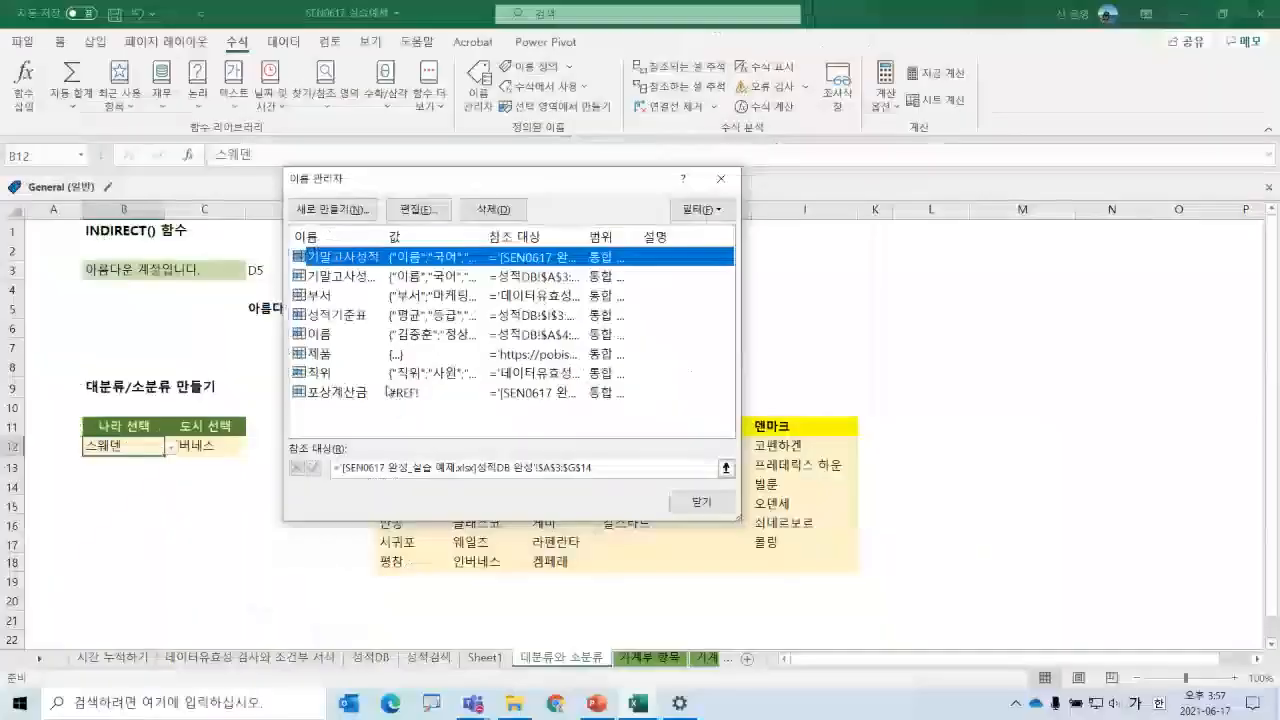
{"action": "left_click", "coordinate": [388, 392]}
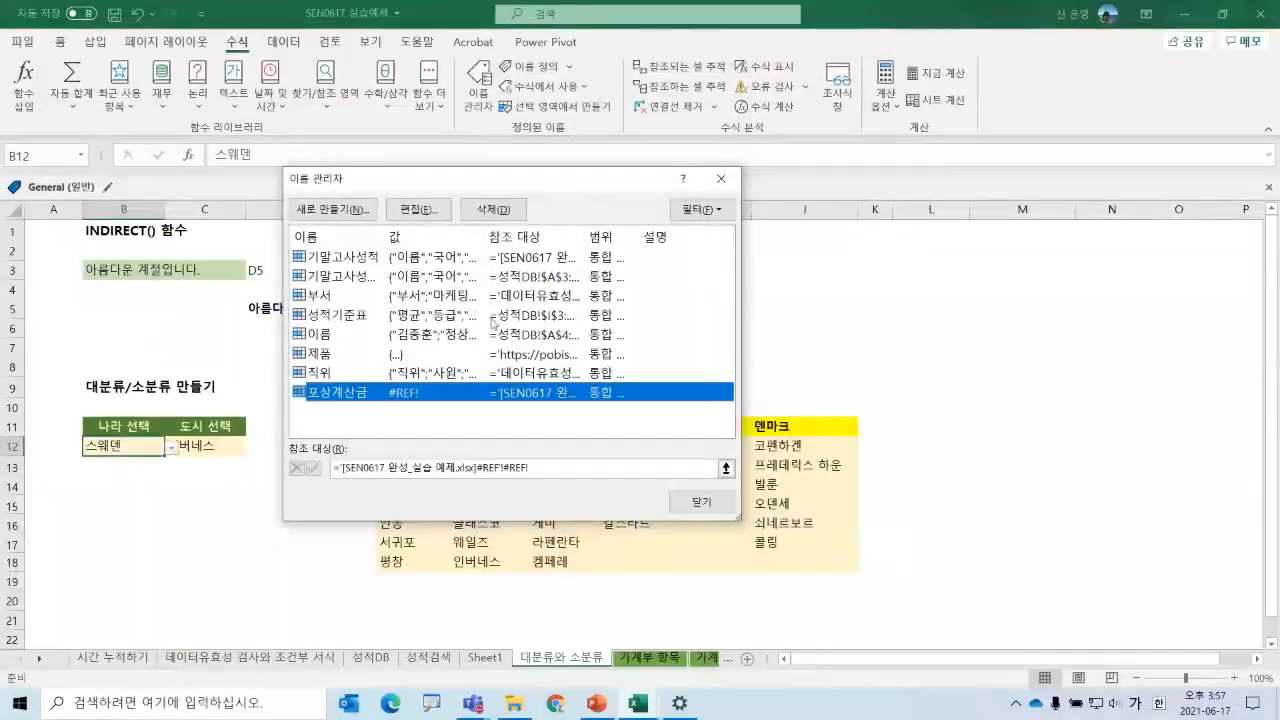
{"action": "left_click", "coordinate": [497, 210]}
{"action": "left_click", "coordinate": [597, 398]}
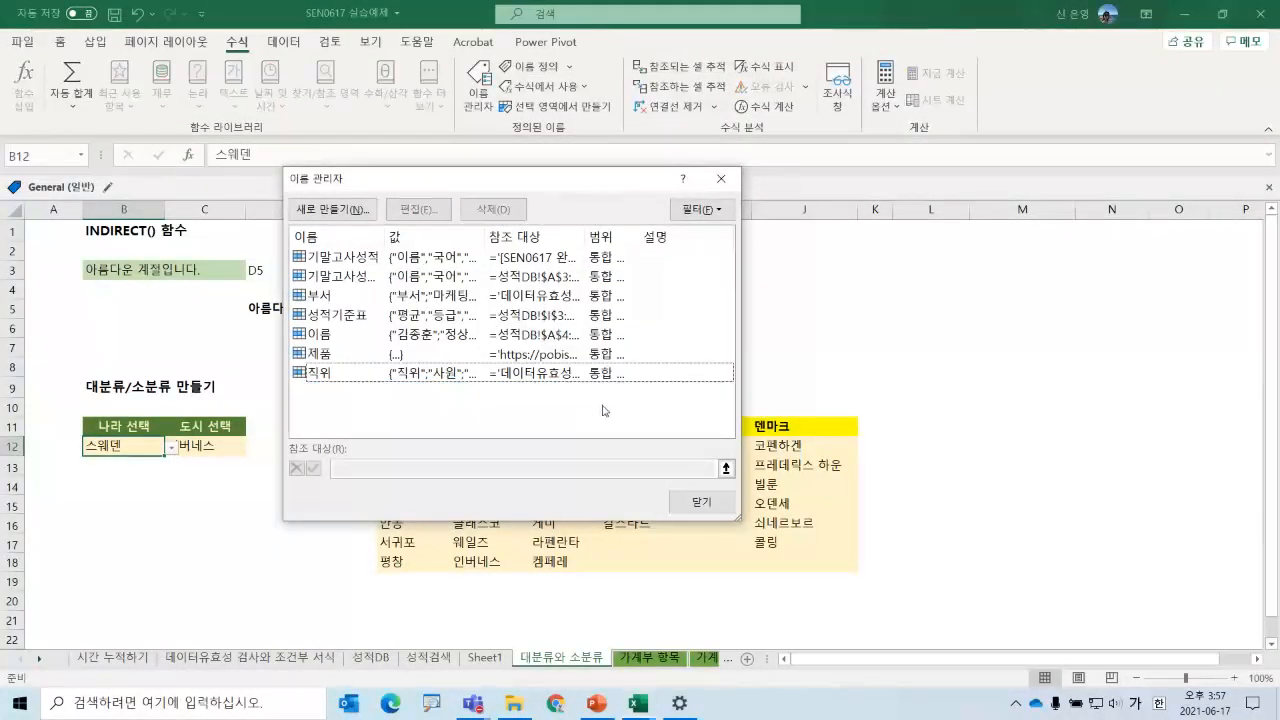
{"action": "left_click", "coordinate": [703, 502]}
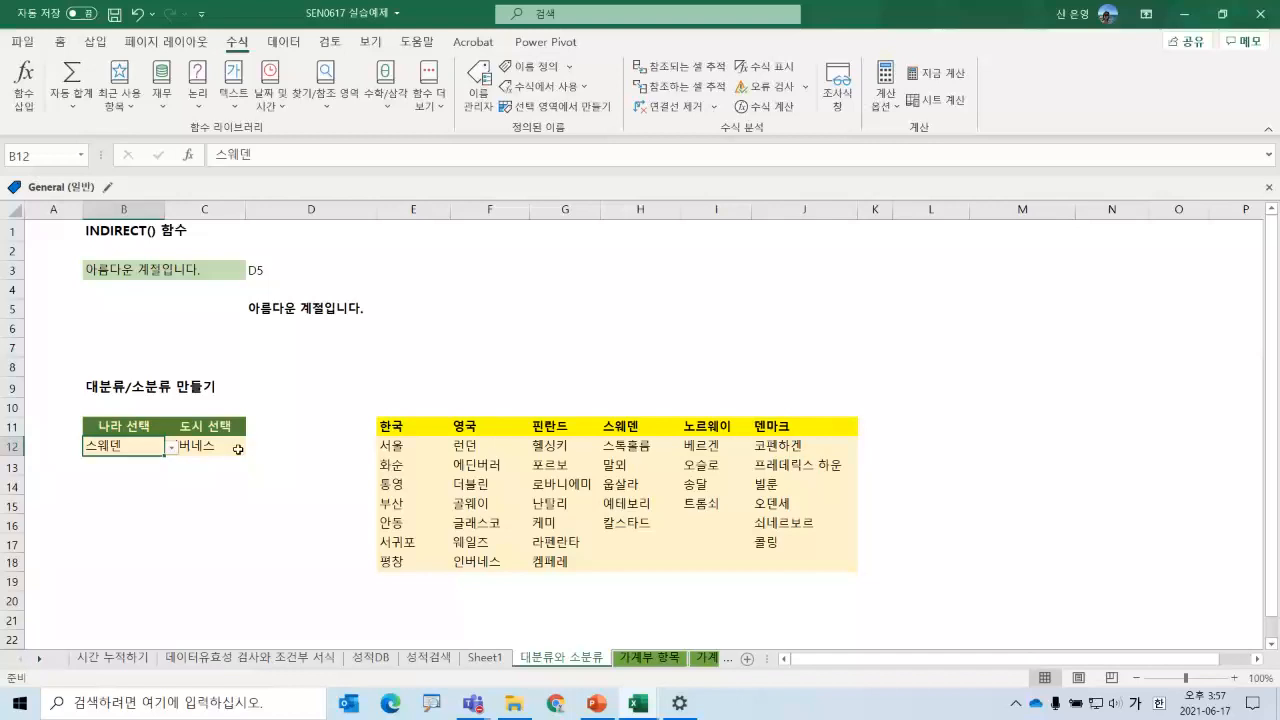
{"action": "left_click", "coordinate": [171, 447]}
{"action": "left_click", "coordinate": [110, 476]}
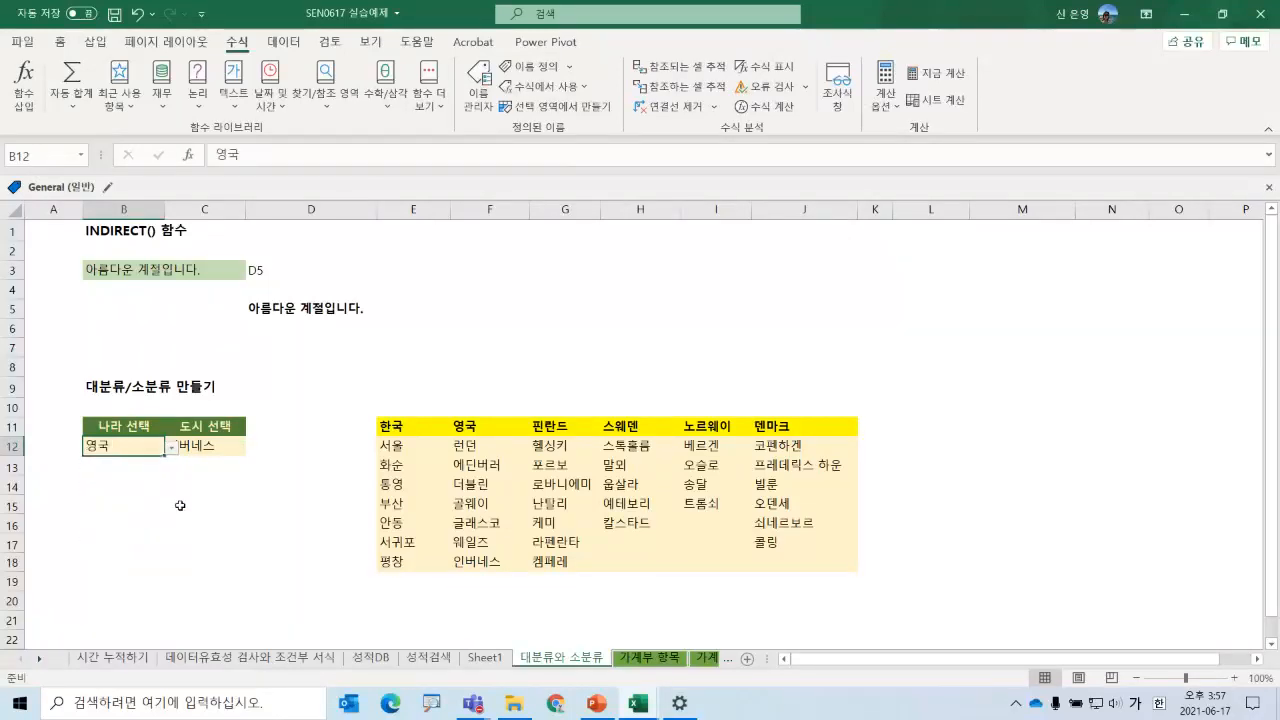
{"action": "left_click", "coordinate": [188, 504]}
{"action": "left_click", "coordinate": [283, 41]}
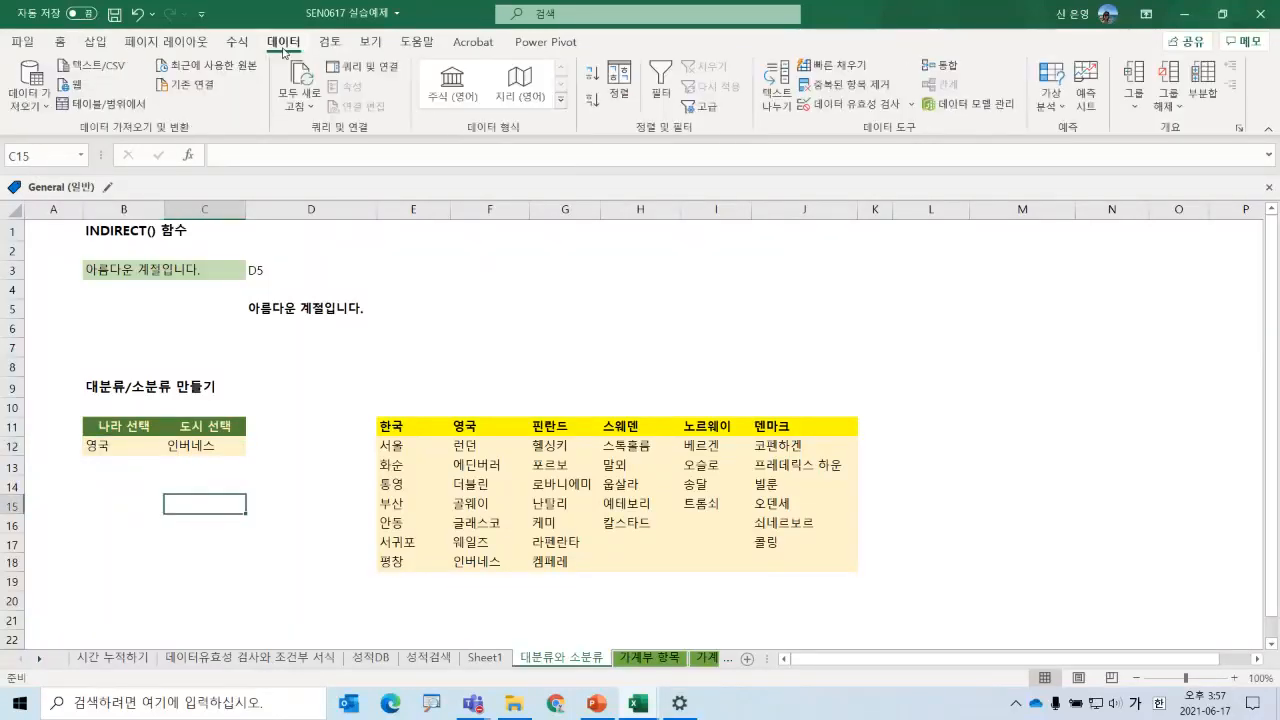
{"action": "left_click", "coordinate": [848, 108]}
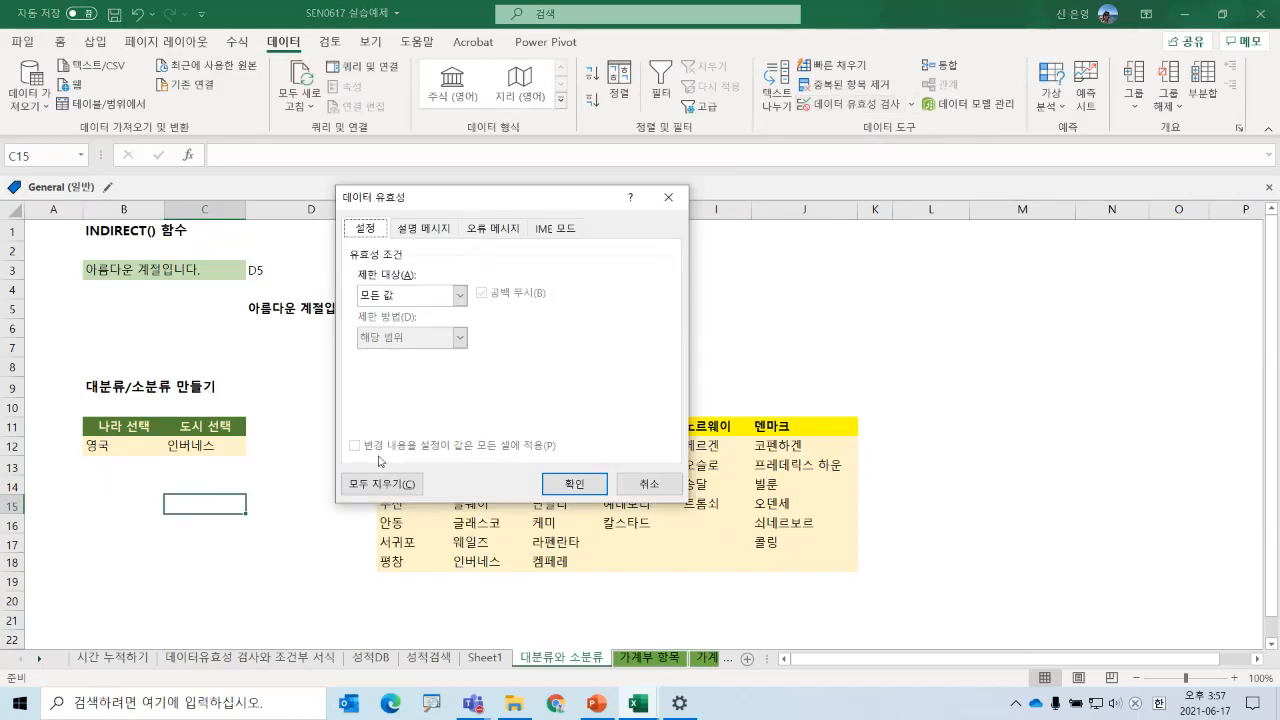
{"action": "left_click", "coordinate": [649, 484]}
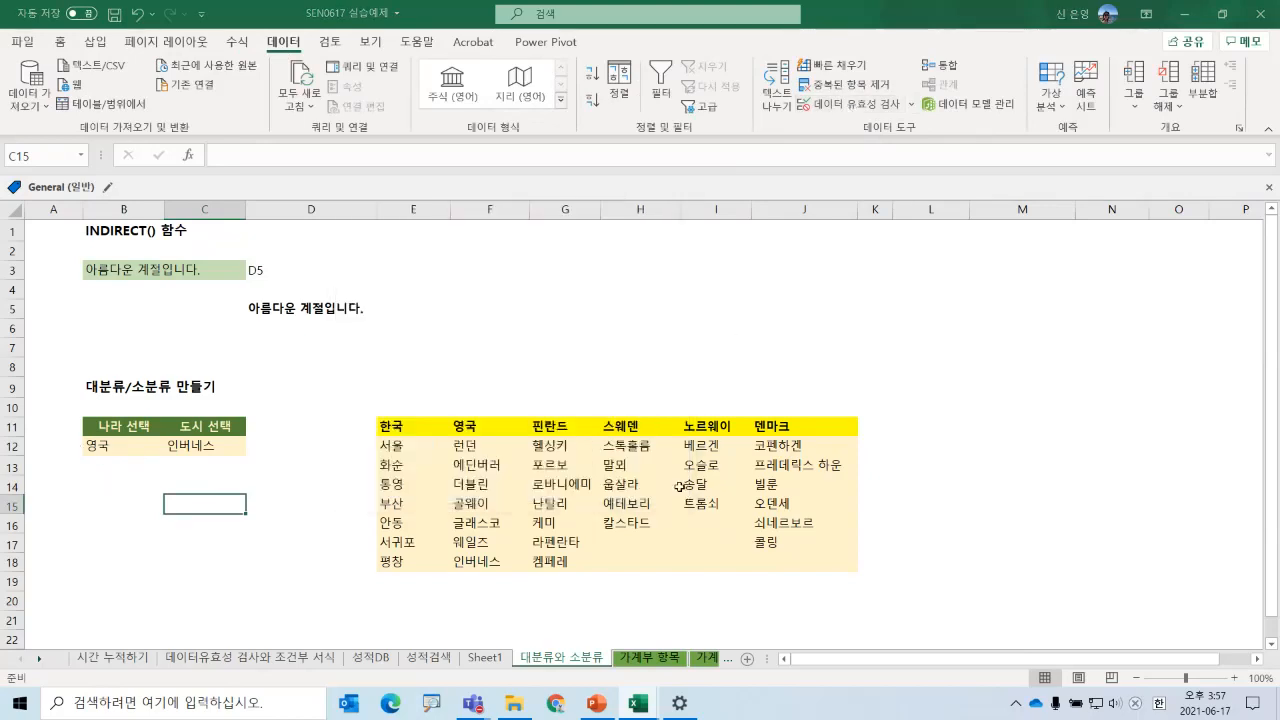
- Clear all data validation settings from cell B12 and delete the contents of B12:C12
{"action": "left_click", "coordinate": [110, 446]}
{"action": "left_click", "coordinate": [848, 103]}
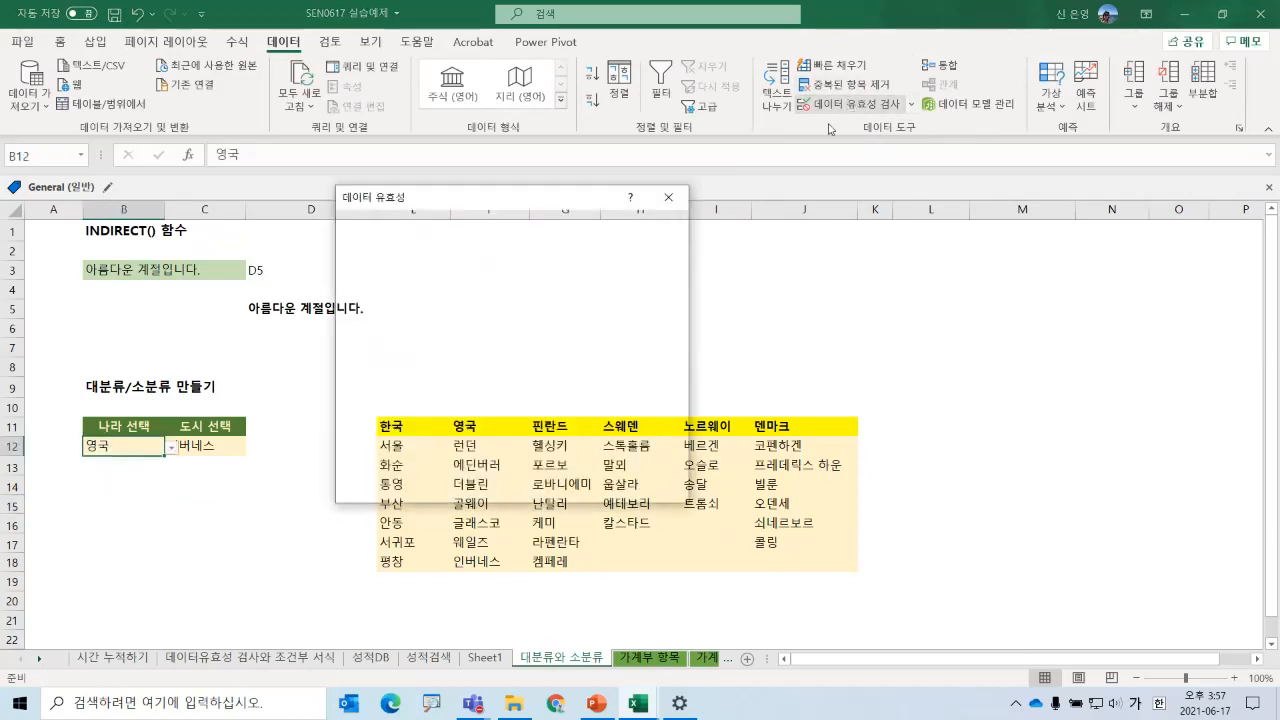
{"action": "left_click", "coordinate": [388, 486]}
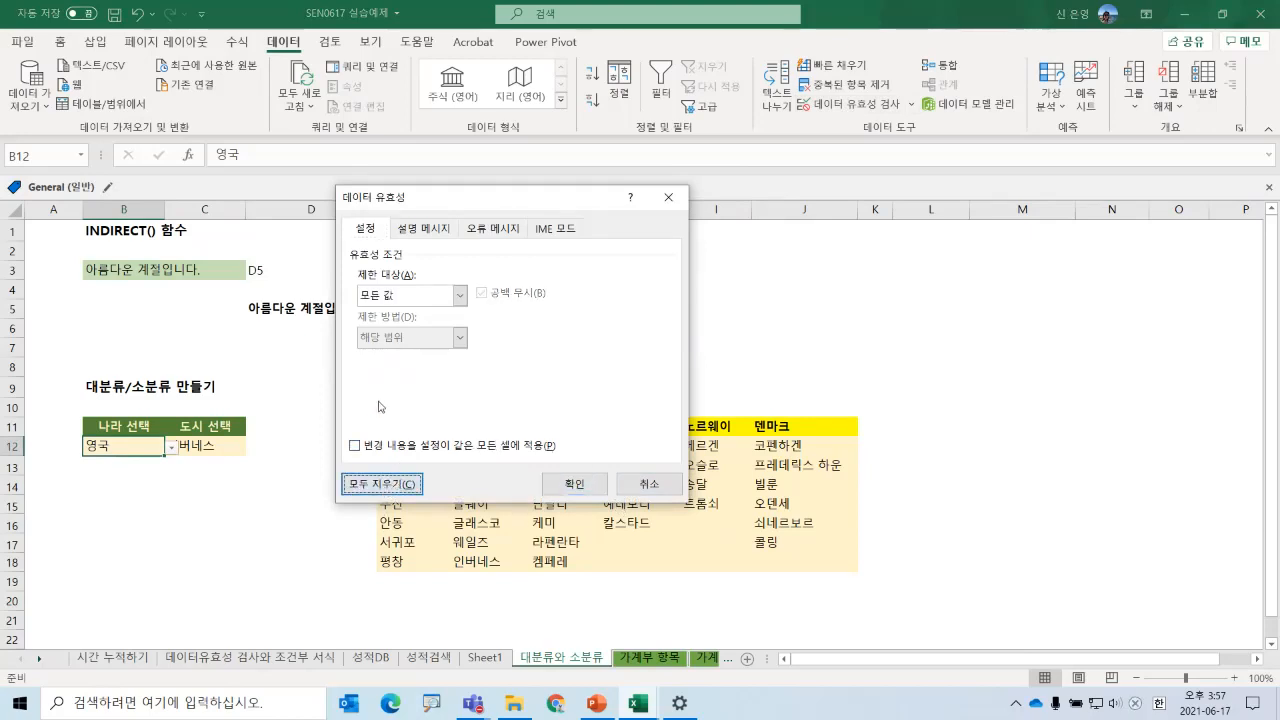
{"action": "left_click", "coordinate": [576, 486]}
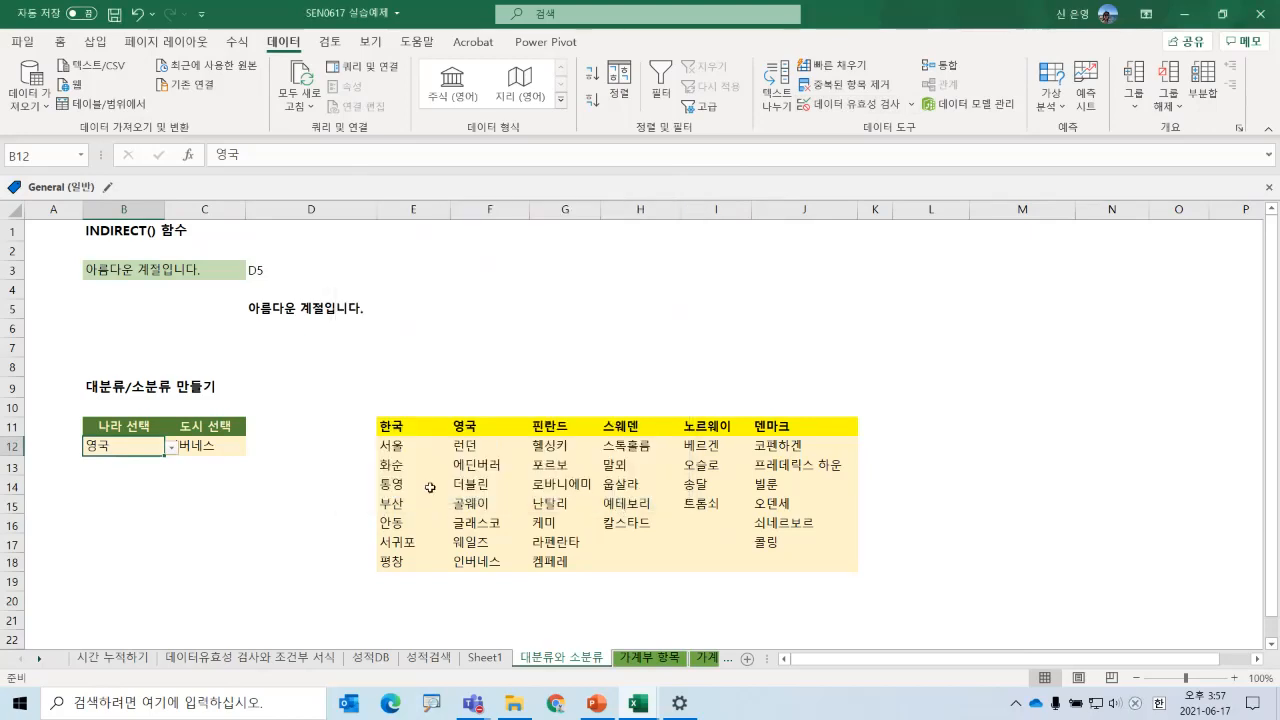
{"action": "left_click", "coordinate": [183, 449], "text": "shift"}
{"action": "key", "text": "Delete"}
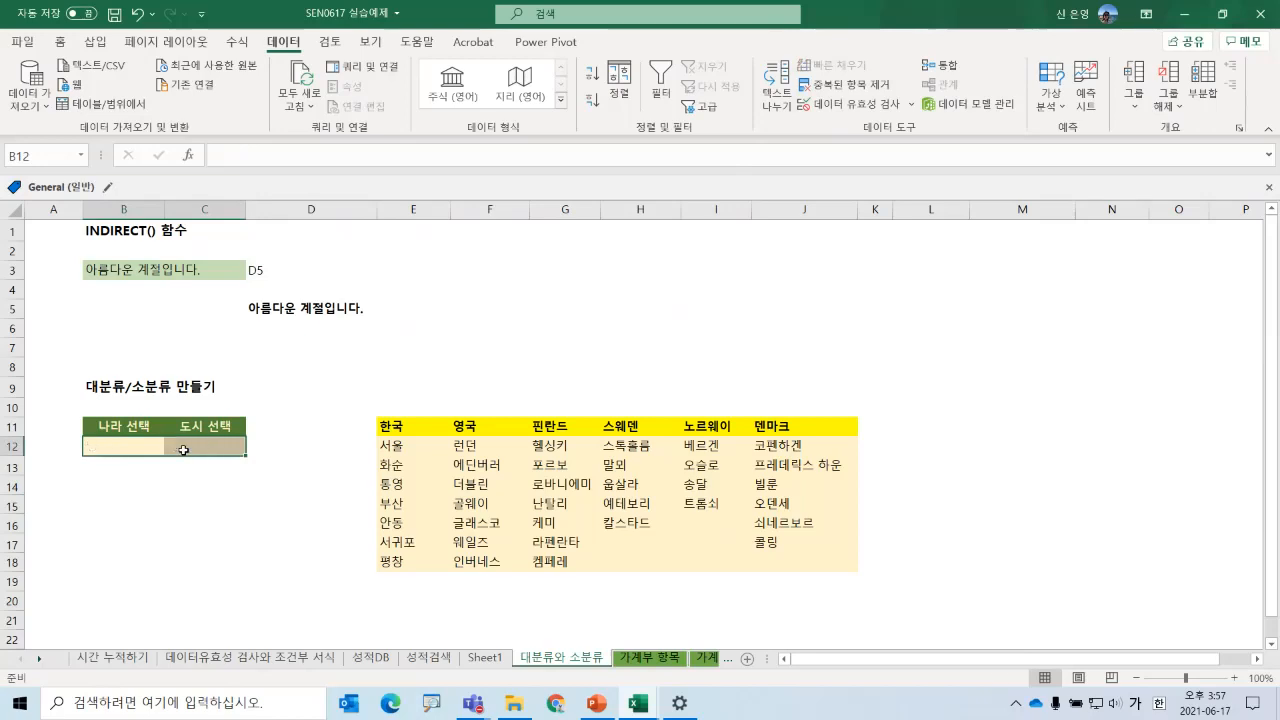
{"action": "left_click", "coordinate": [195, 515]}
{"action": "scroll", "coordinate": [156, 423], "scroll_direction": "up", "scroll_amount": 1}
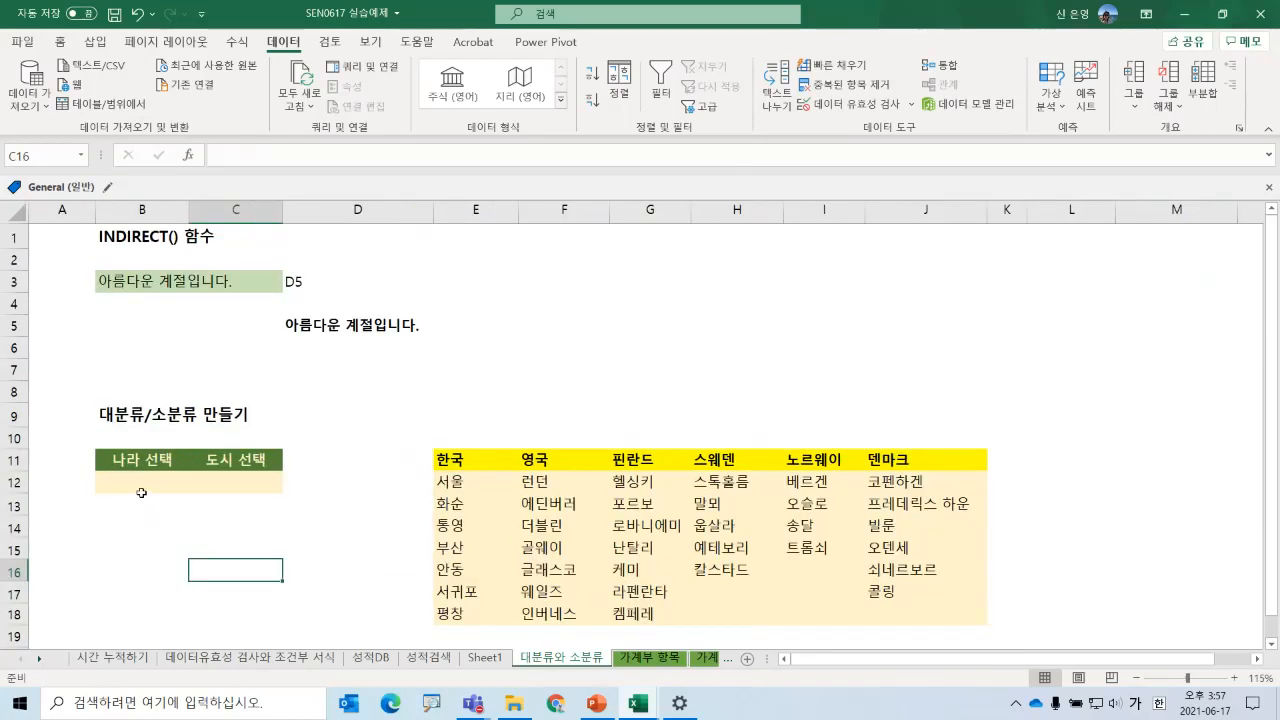
{"action": "left_click", "coordinate": [140, 490]}
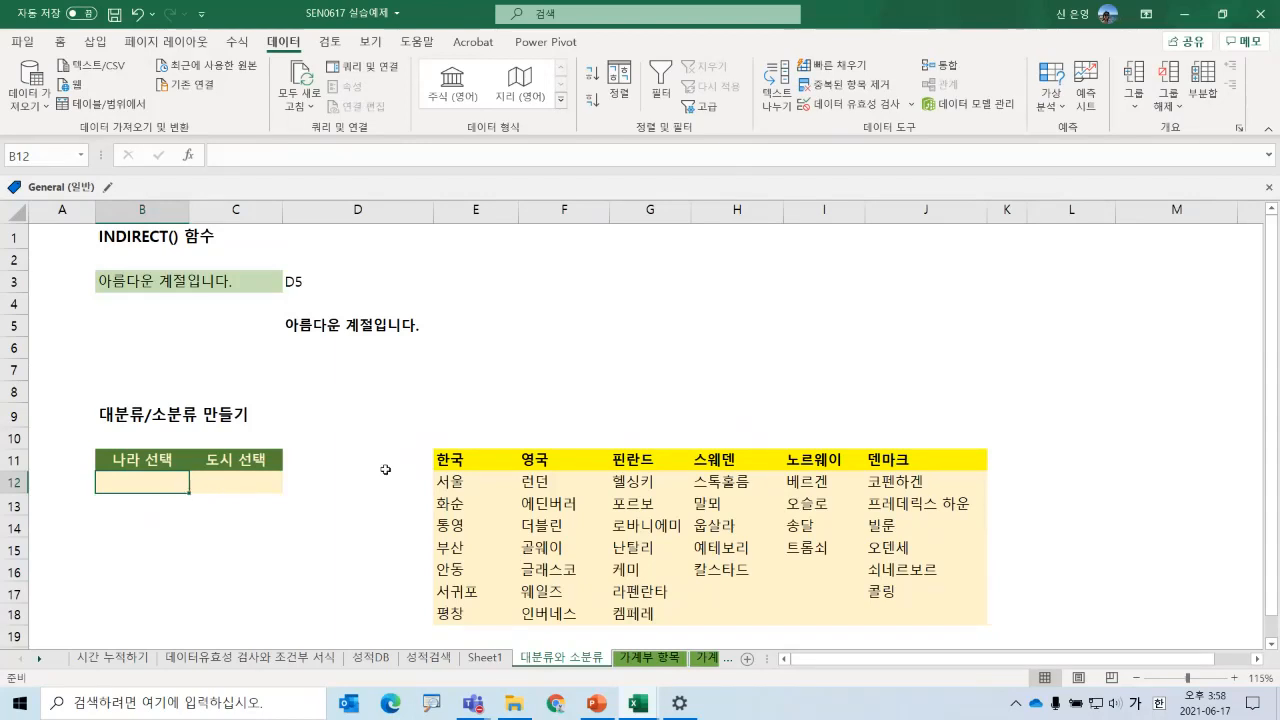
{"action": "left_click_drag", "start_coordinate": [446, 460], "coordinate": [885, 460]}
{"action": "left_click", "coordinate": [318, 560]}
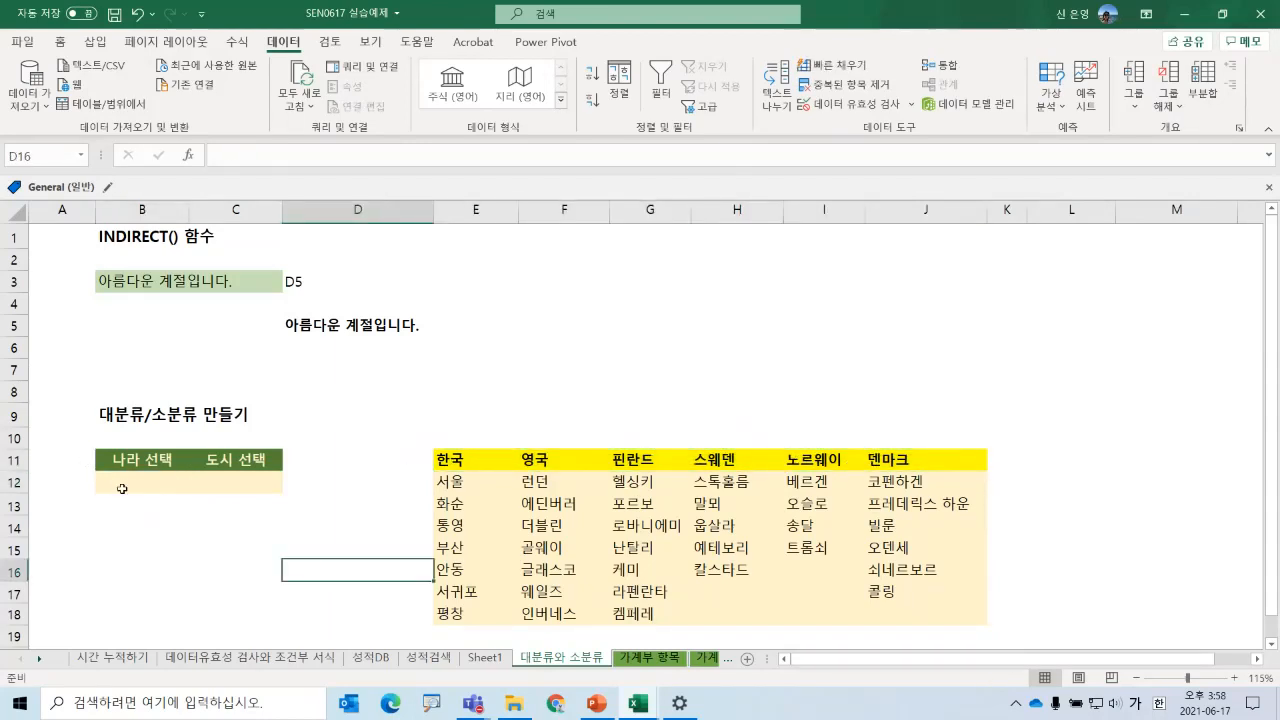
- Restrict cell B12 to a list (목록) sourced from =$E$11:$J$11 and choose 한국 from its drop-down
{"action": "left_click", "coordinate": [122, 485]}
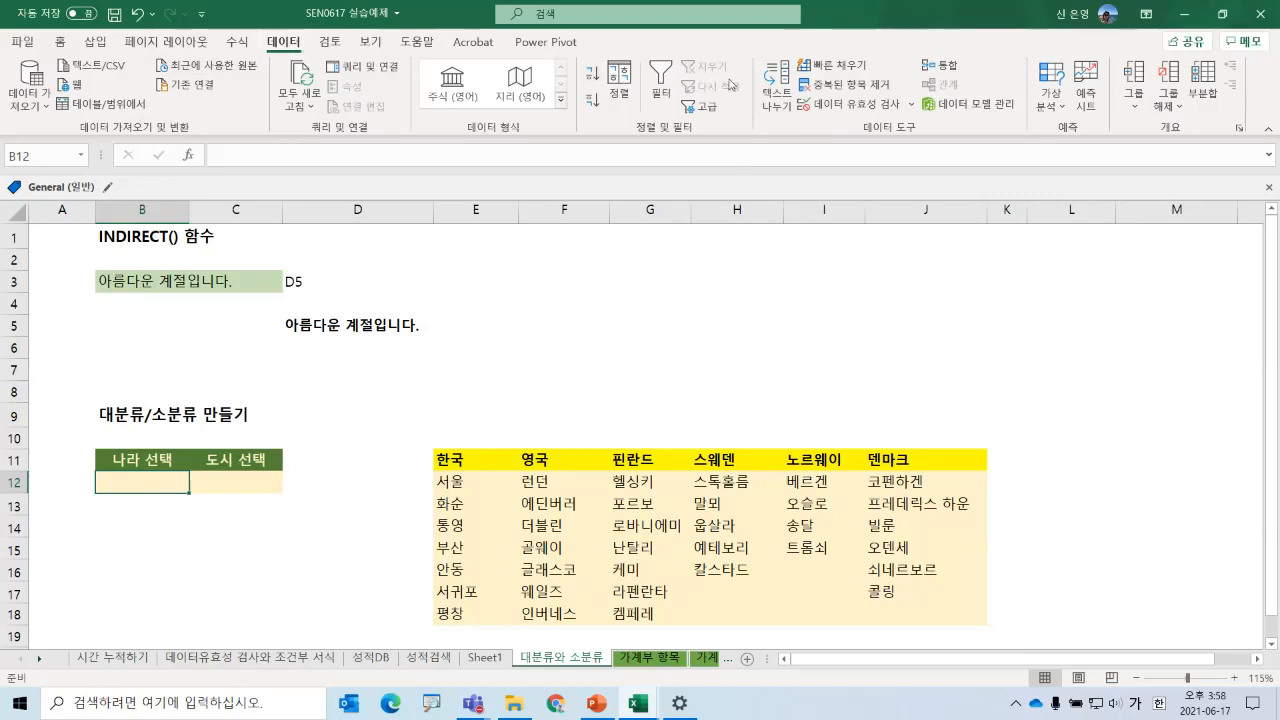
{"action": "left_click", "coordinate": [845, 104]}
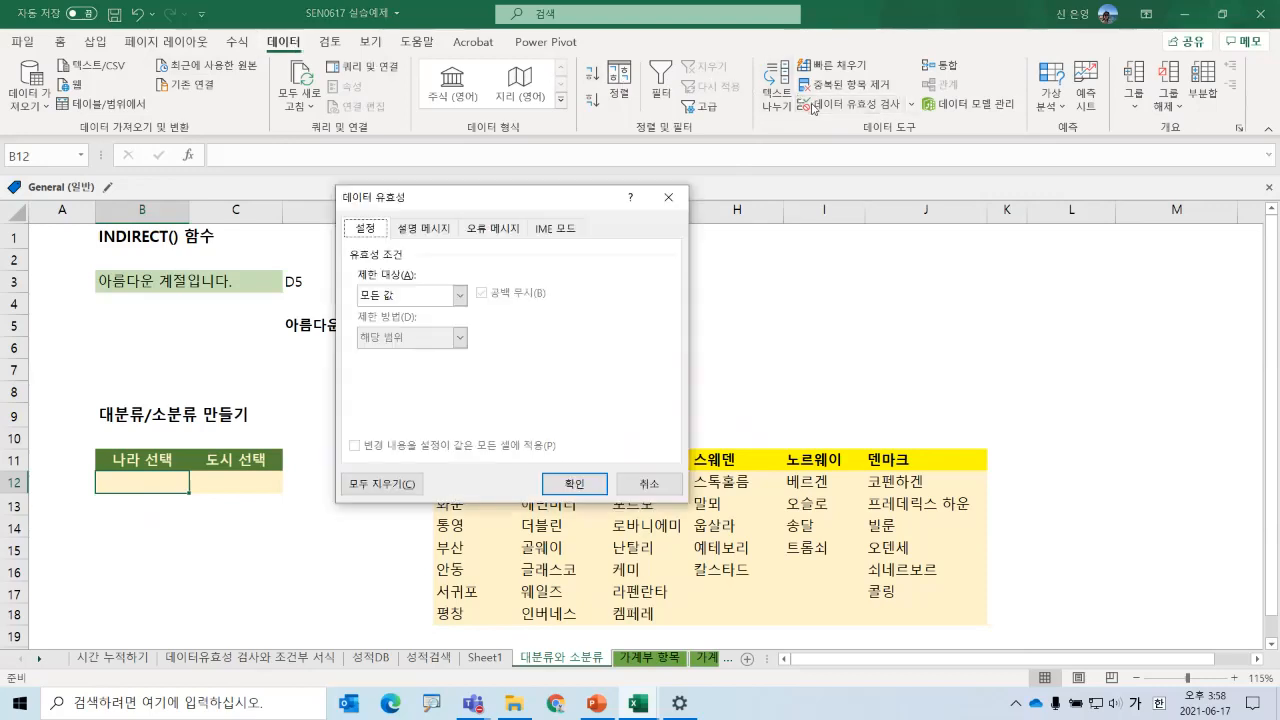
{"action": "left_click", "coordinate": [390, 296]}
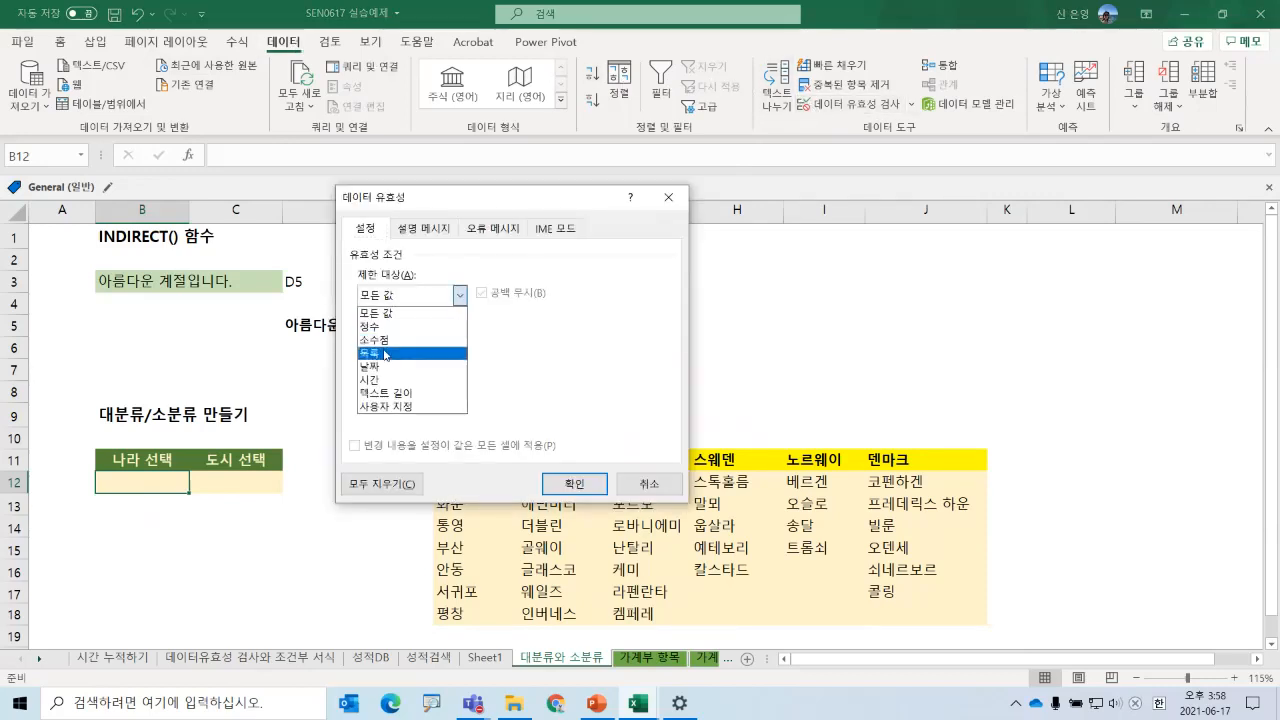
{"action": "left_click", "coordinate": [385, 352]}
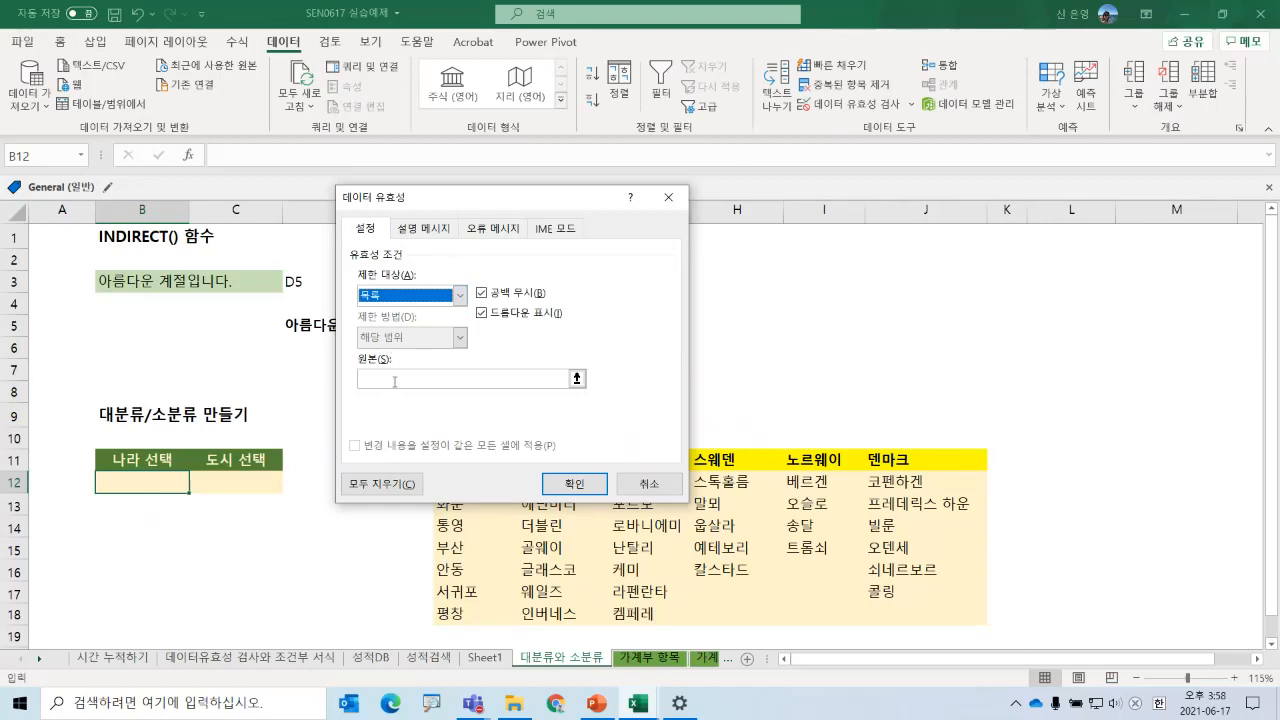
{"action": "left_click_drag", "start_coordinate": [453, 199], "coordinate": [556, 133]}
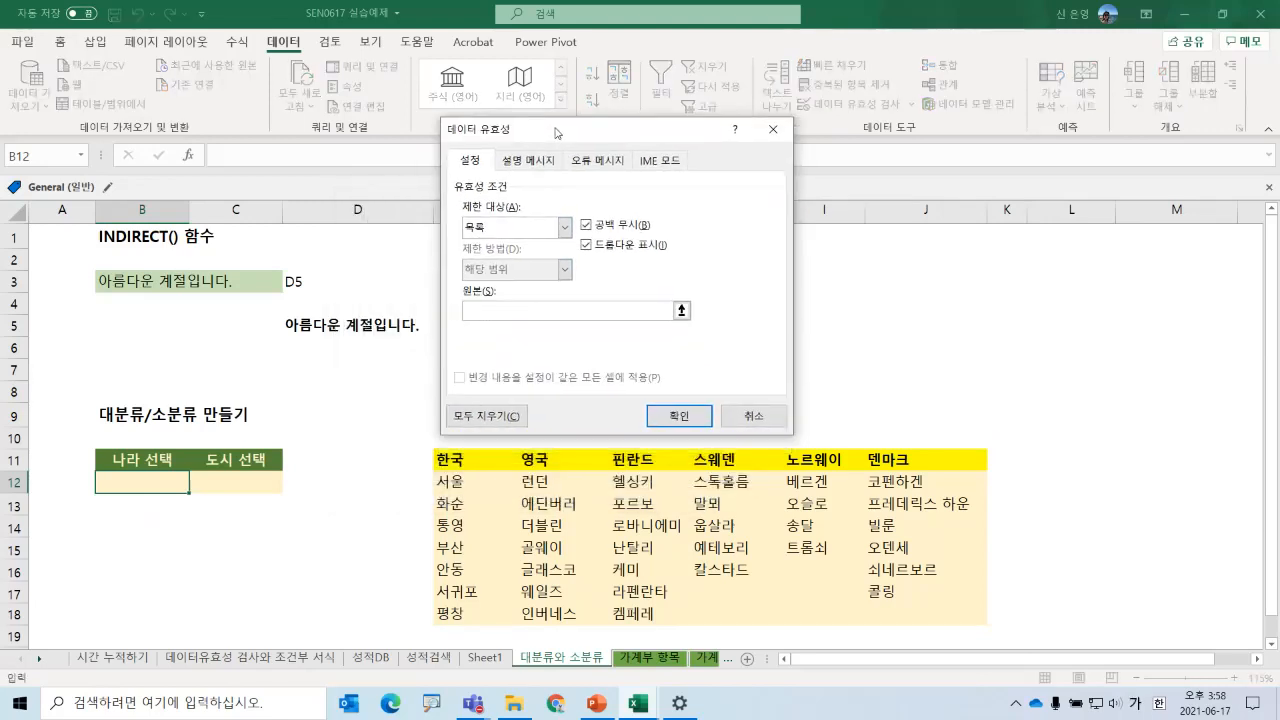
{"action": "left_click_drag", "start_coordinate": [447, 465], "coordinate": [911, 468]}
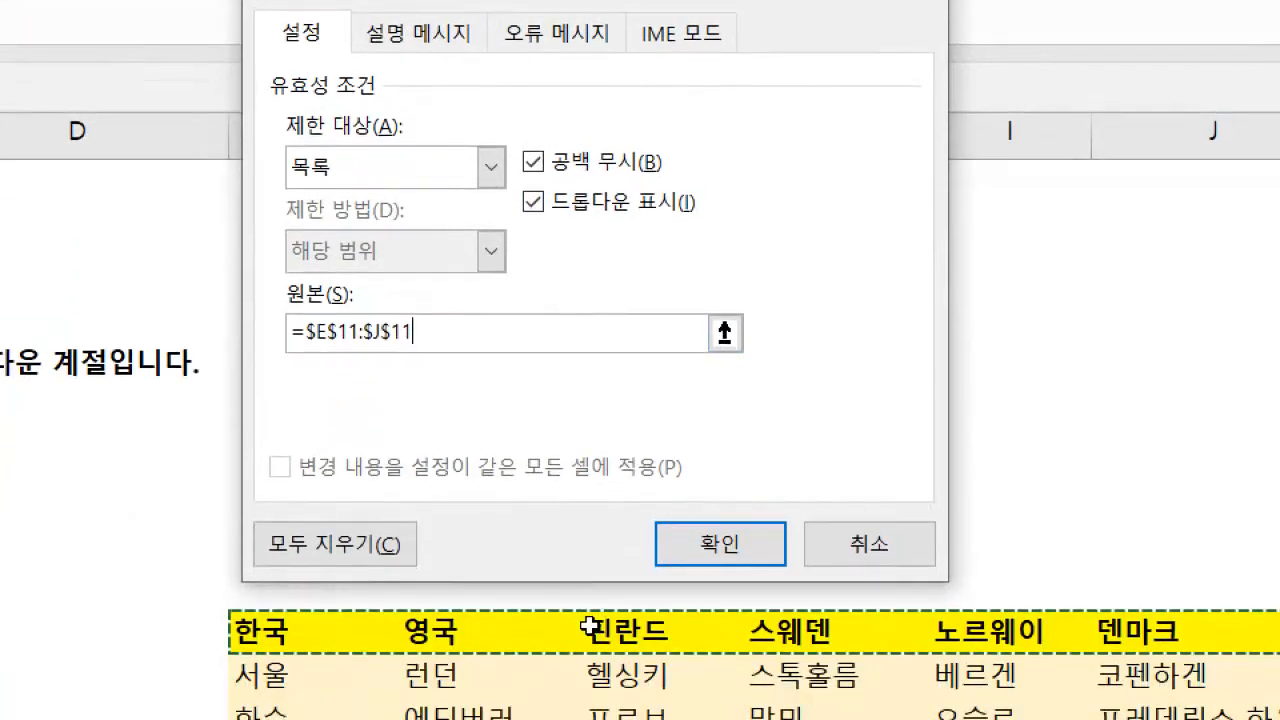
{"action": "left_click", "coordinate": [682, 546]}
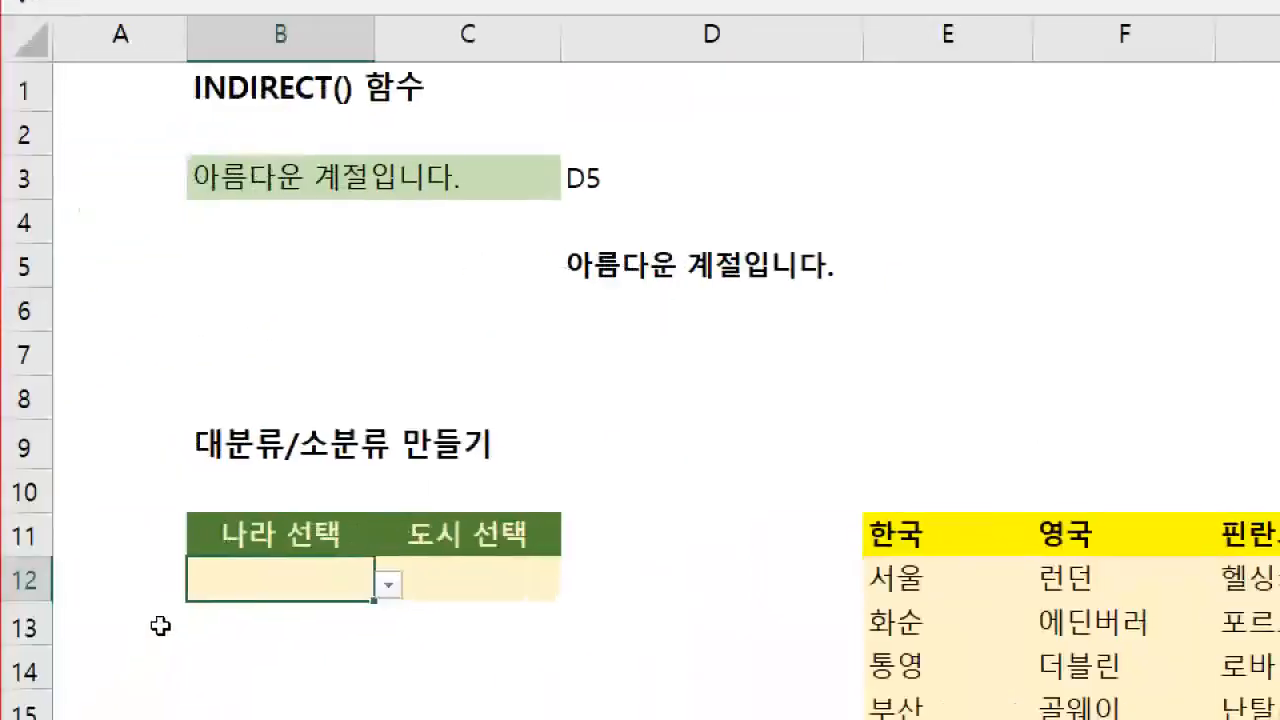
{"action": "left_click", "coordinate": [395, 586]}
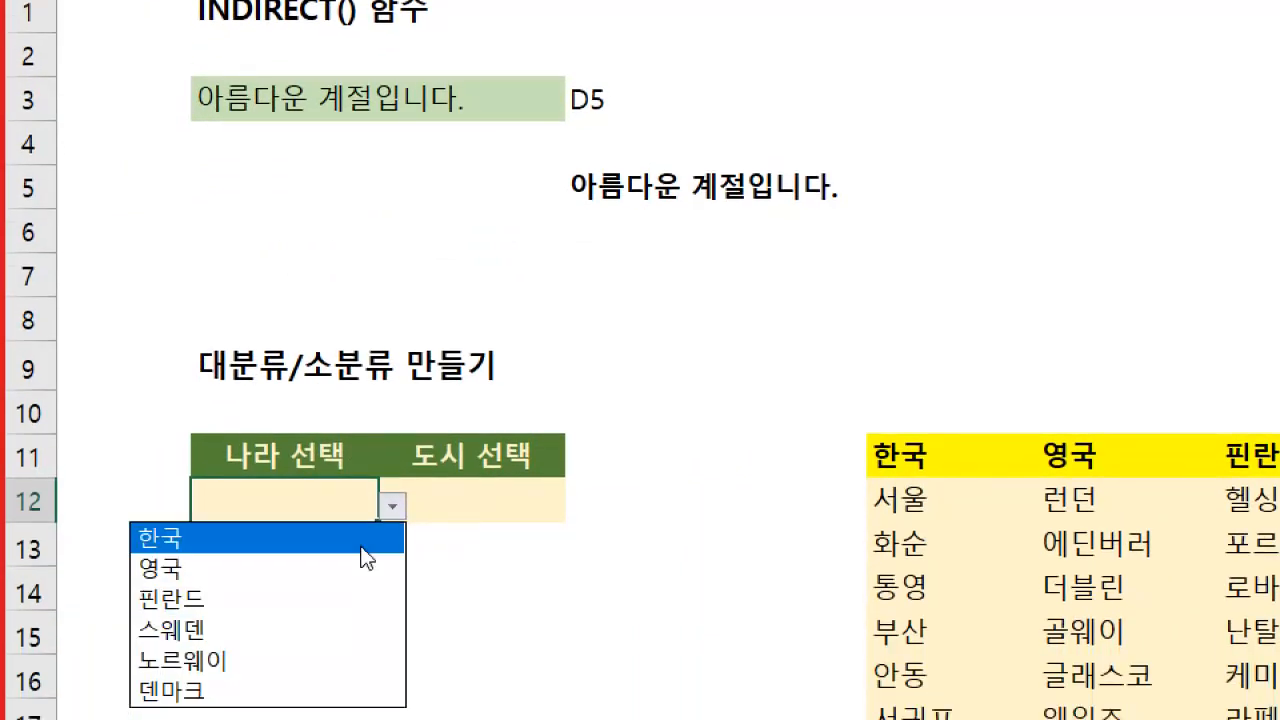
{"action": "left_click", "coordinate": [360, 541]}
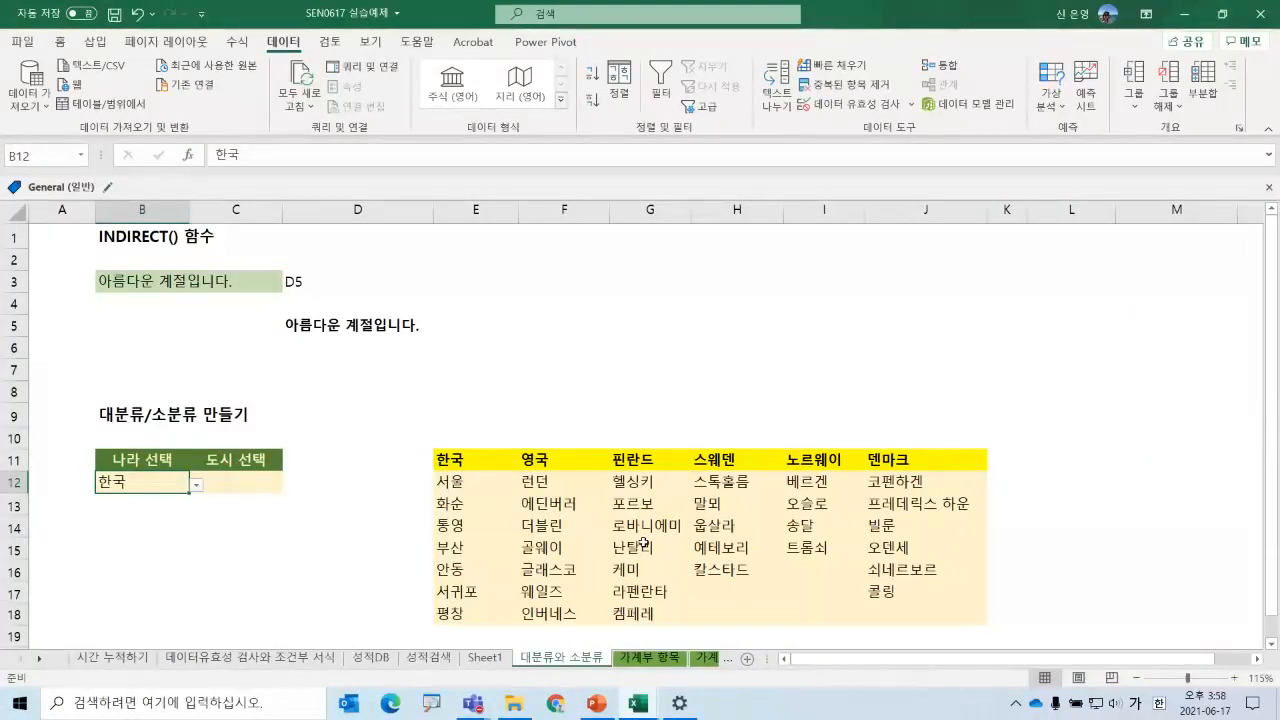
- Highlight in turn the city ranges listed under 한국, 영국 and 핀란드 in rows 12 to 18
{"action": "left_click_drag", "start_coordinate": [461, 481], "coordinate": [464, 612]}
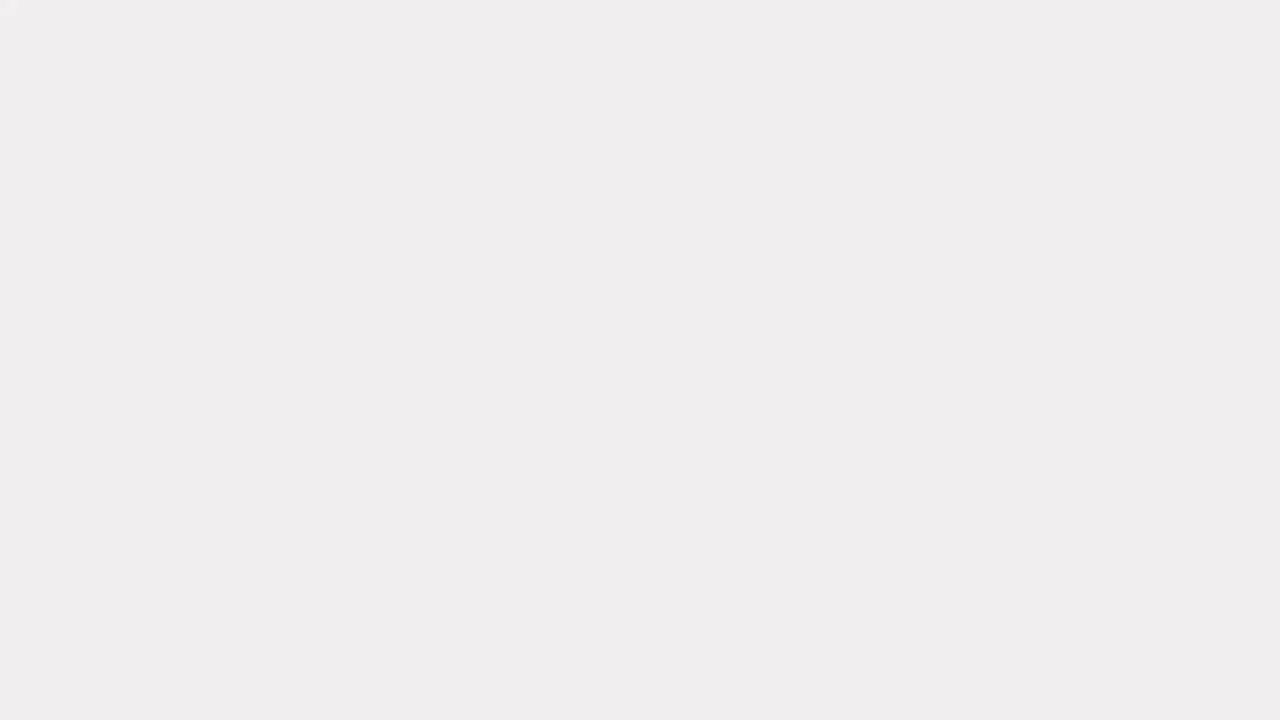
{"action": "left_click", "coordinate": [530, 636]}
{"action": "key", "text": "Escape"}
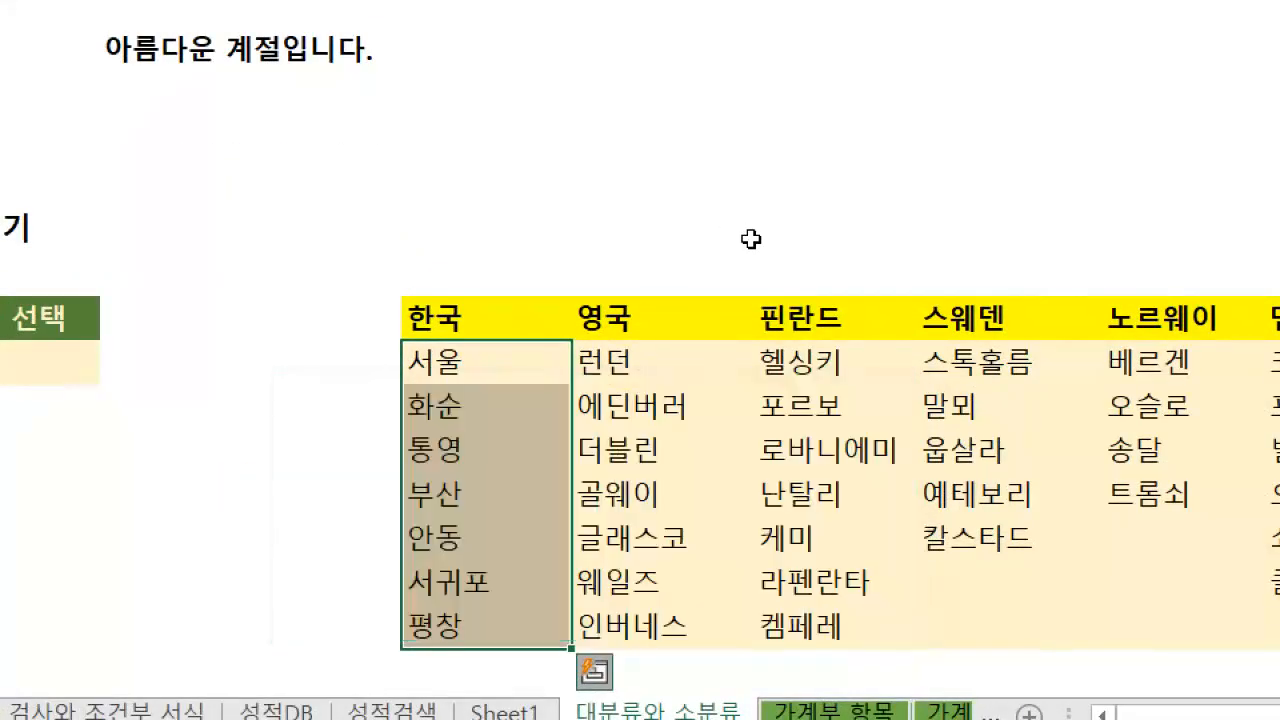
{"action": "left_click", "coordinate": [748, 240]}
{"action": "left_click_drag", "start_coordinate": [480, 374], "coordinate": [502, 612]}
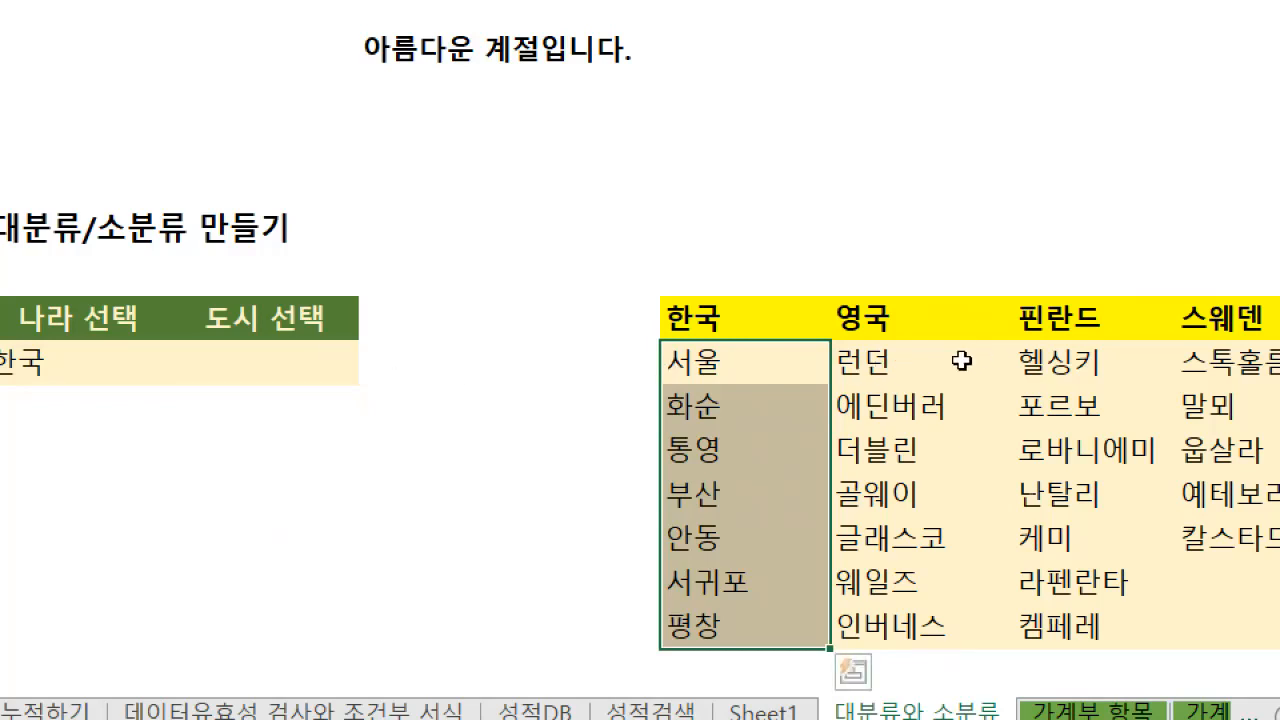
{"action": "left_click_drag", "start_coordinate": [927, 367], "coordinate": [922, 611]}
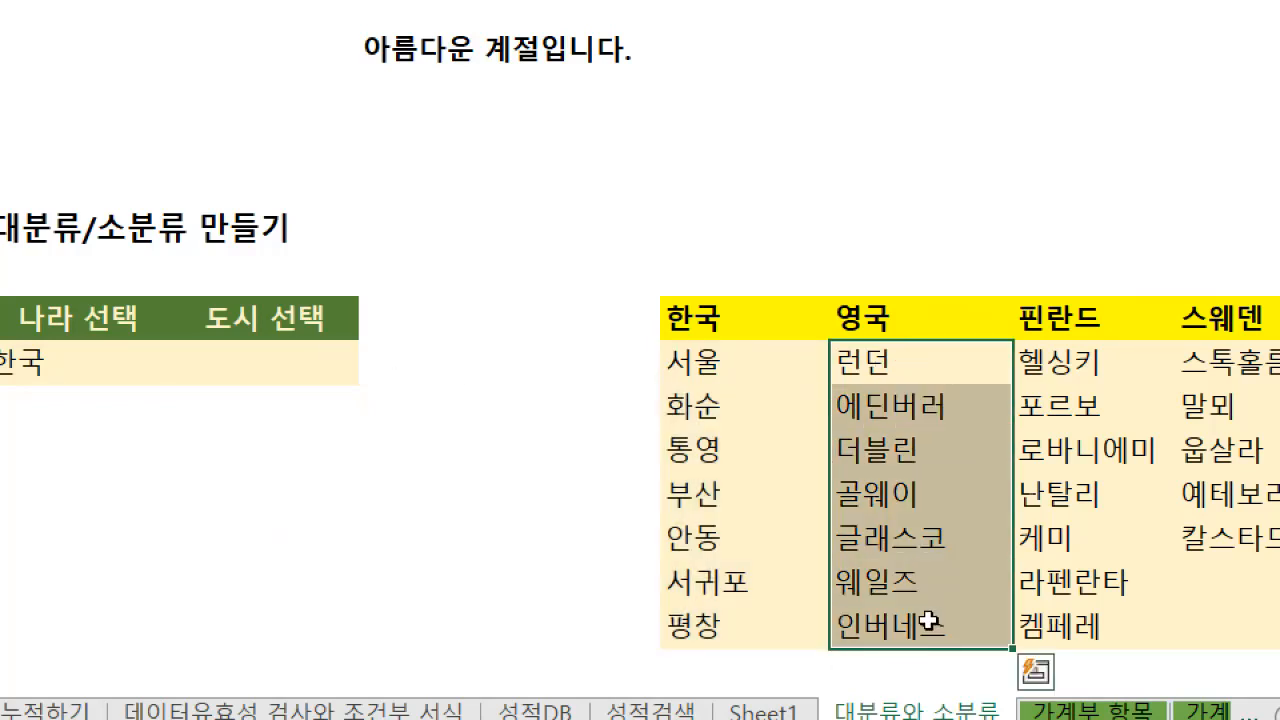
{"action": "left_click_drag", "start_coordinate": [1068, 369], "coordinate": [1066, 622]}
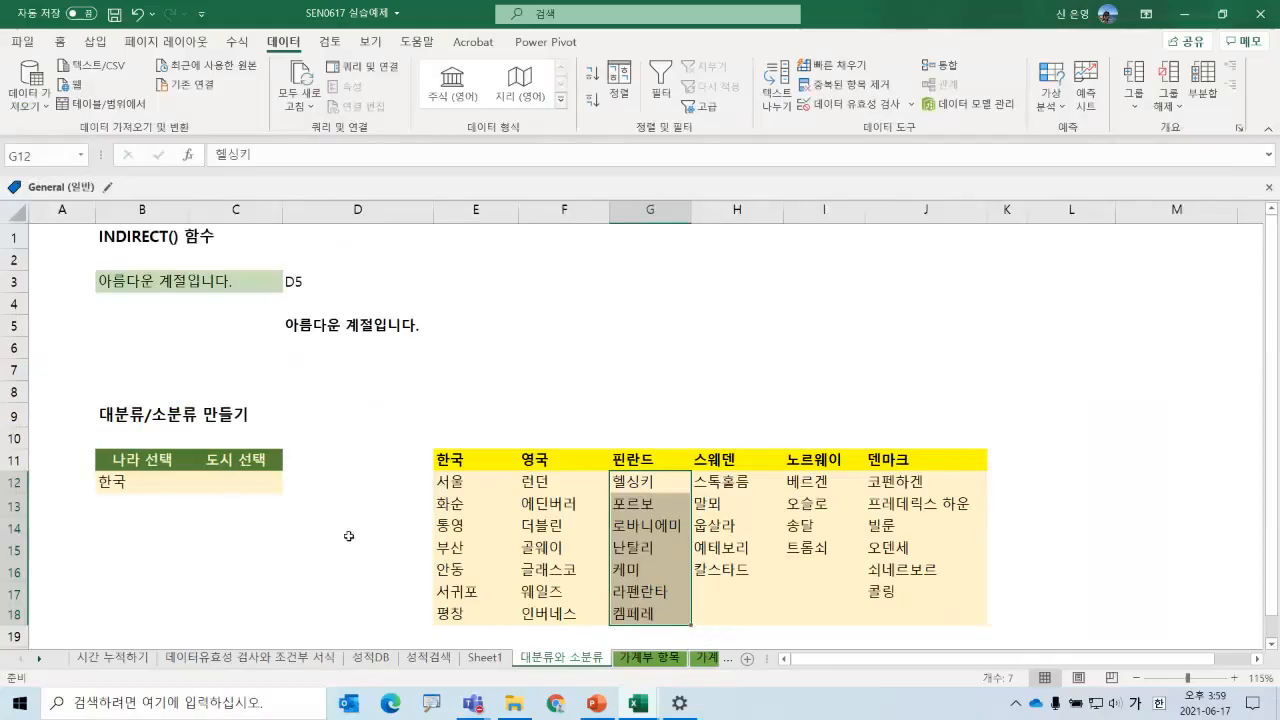
{"action": "left_click", "coordinate": [444, 480]}
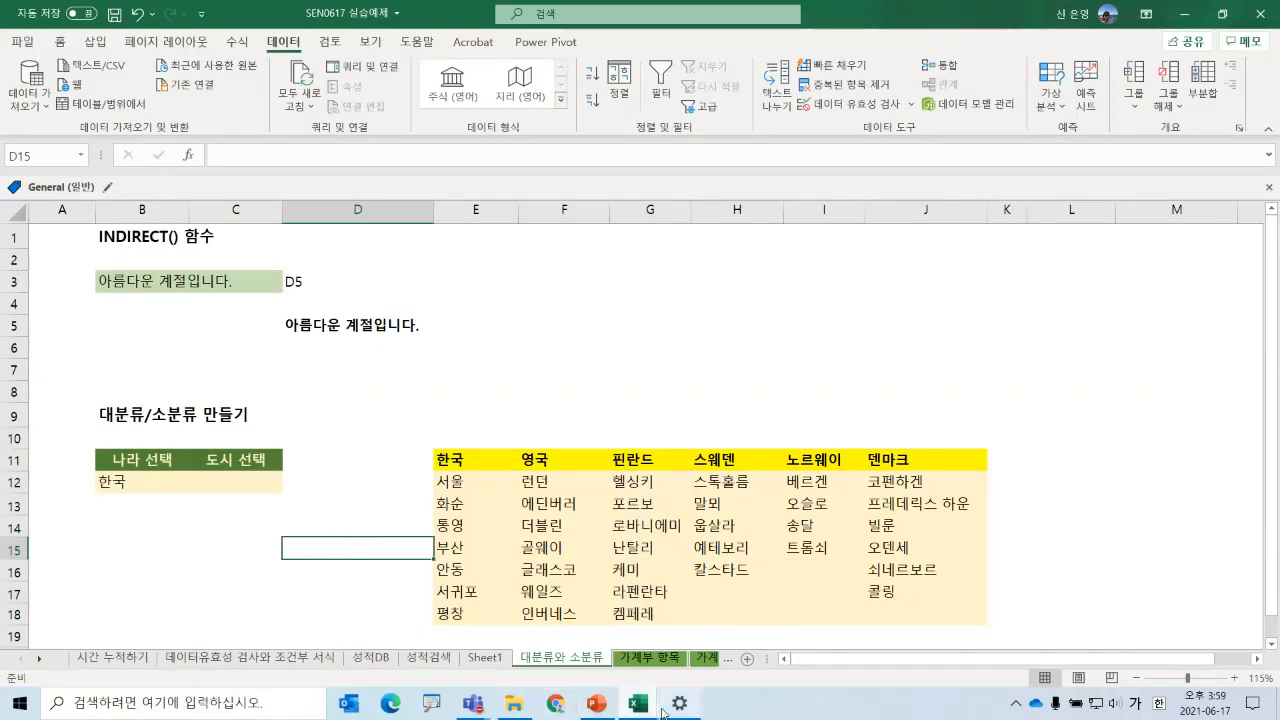
- Switch to the PowerPoint presentation and view the slides on editing defined names and on data validation
{"action": "left_click", "coordinate": [604, 708]}
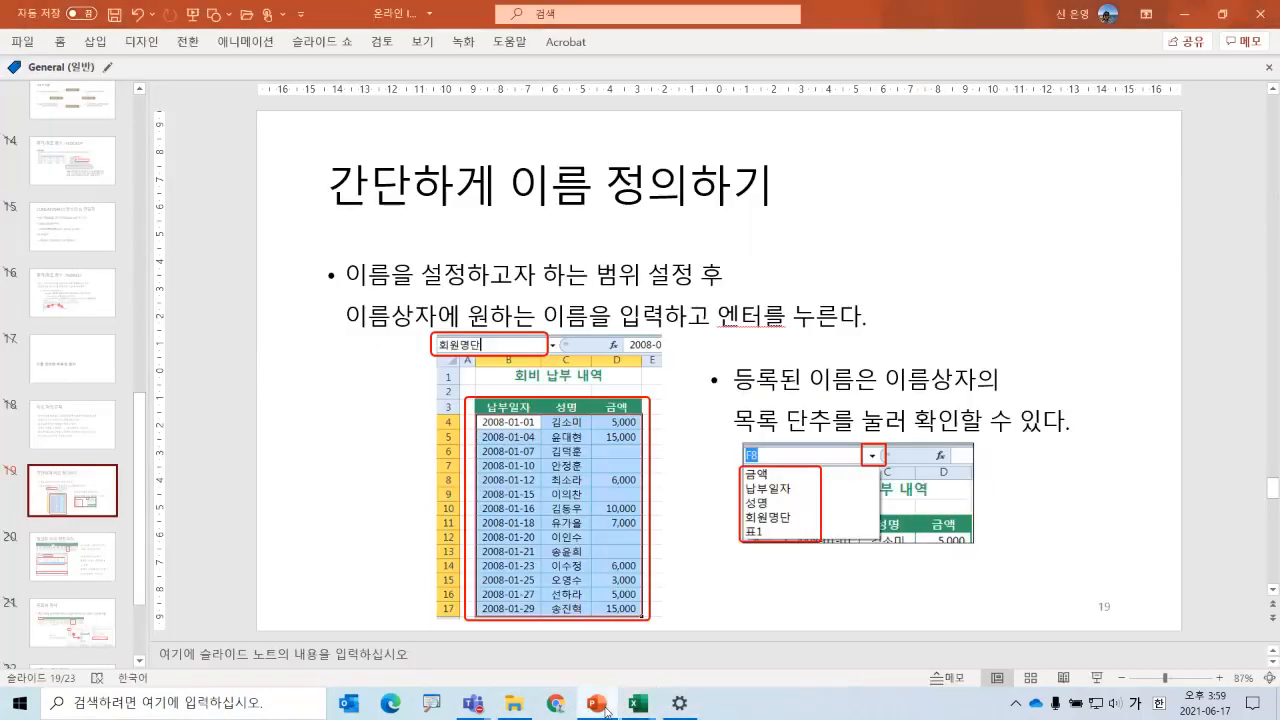
{"action": "left_click", "coordinate": [90, 552]}
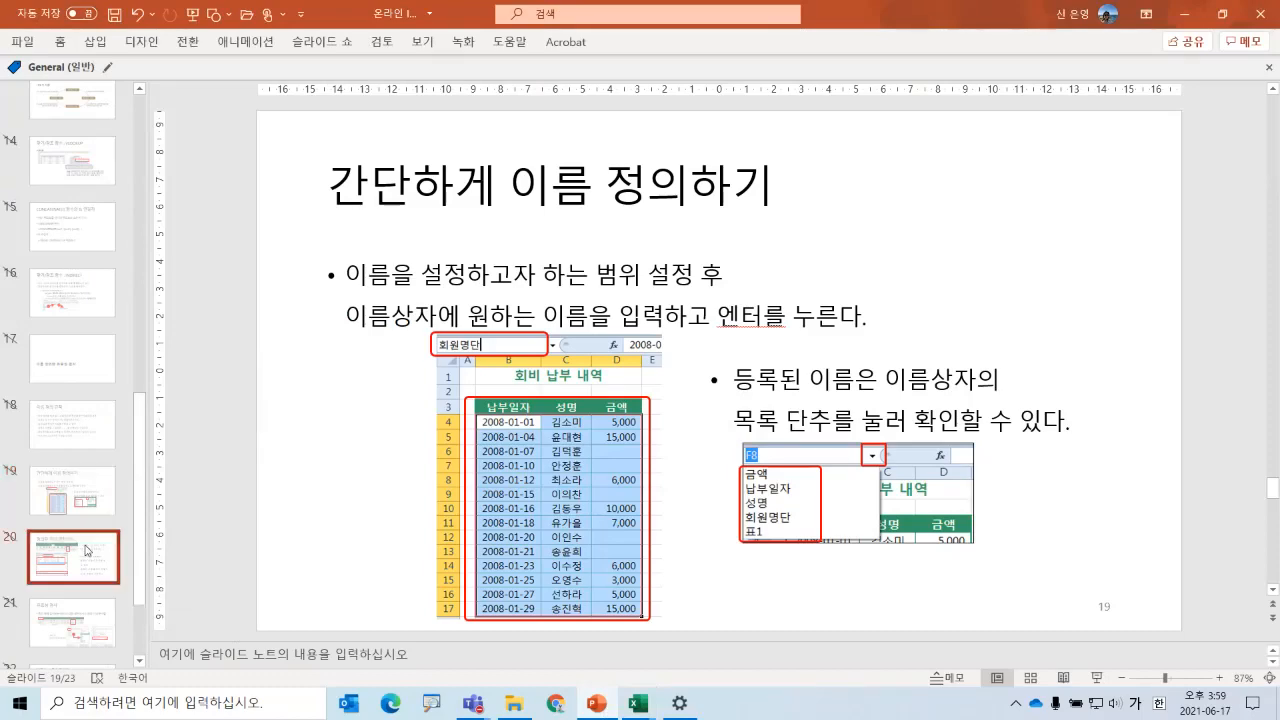
{"action": "left_click", "coordinate": [76, 622]}
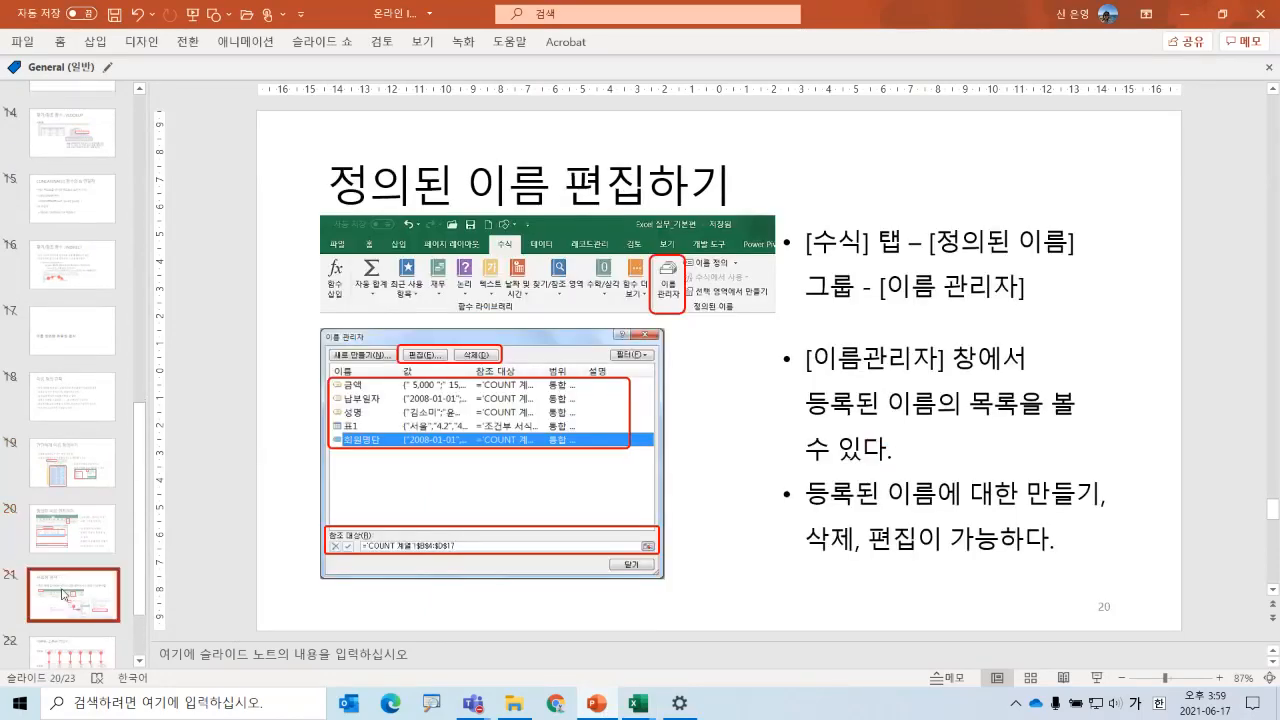
{"action": "scroll", "coordinate": [64, 593], "scroll_direction": "down", "scroll_amount": 1}
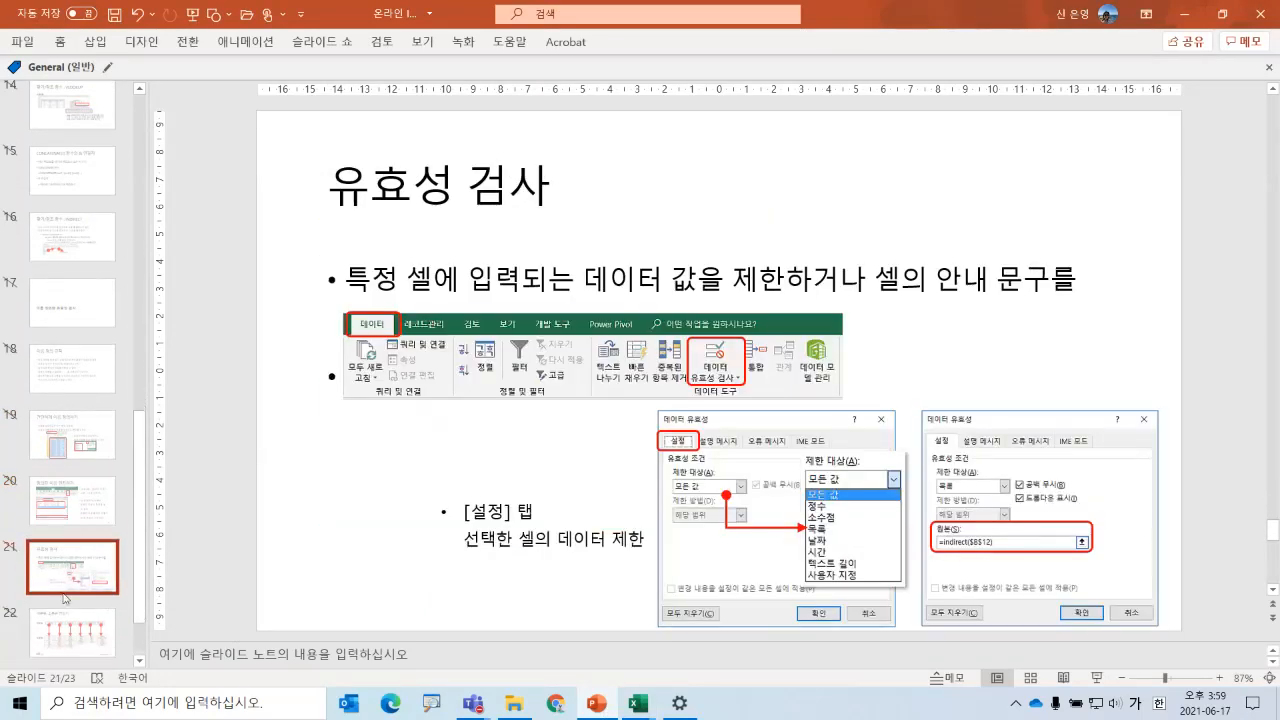
- Show the presentation slide that explains the INDIRECT lookup/reference function
{"action": "scroll", "coordinate": [66, 629], "scroll_direction": "down", "scroll_amount": 1}
{"action": "scroll", "coordinate": [66, 629], "scroll_direction": "down", "scroll_amount": 1}
{"action": "left_click", "coordinate": [63, 630]}
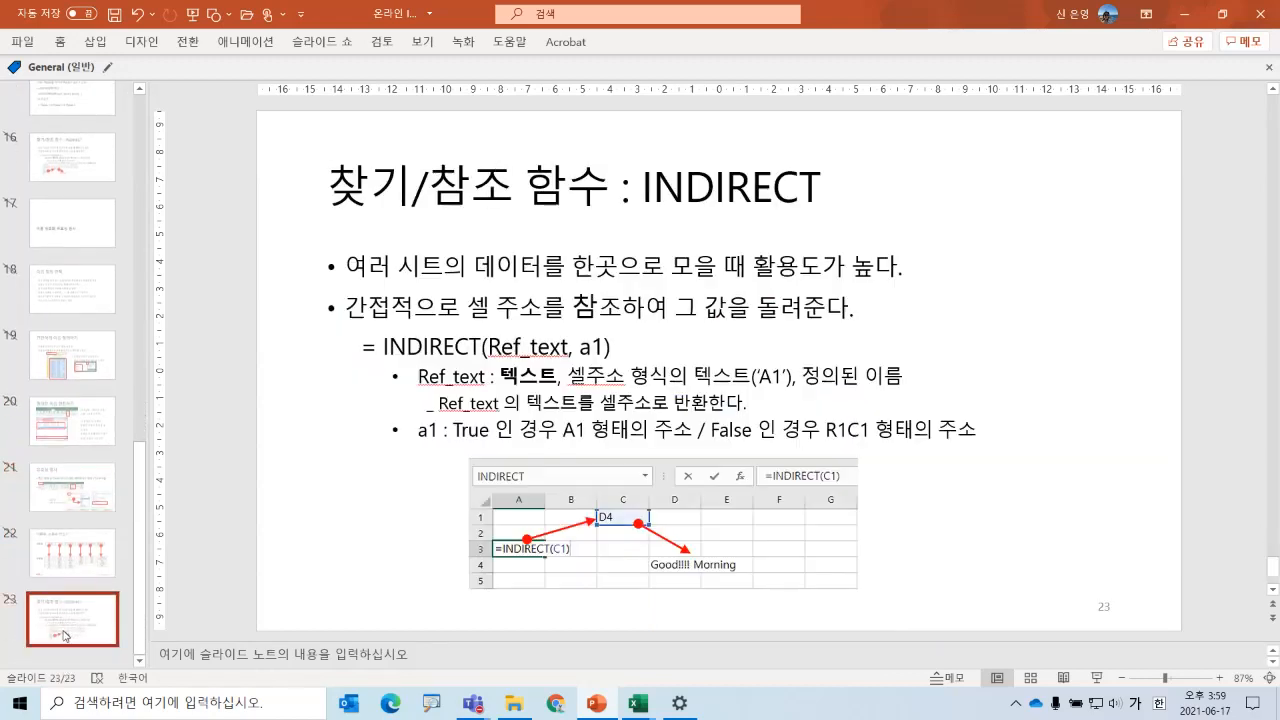
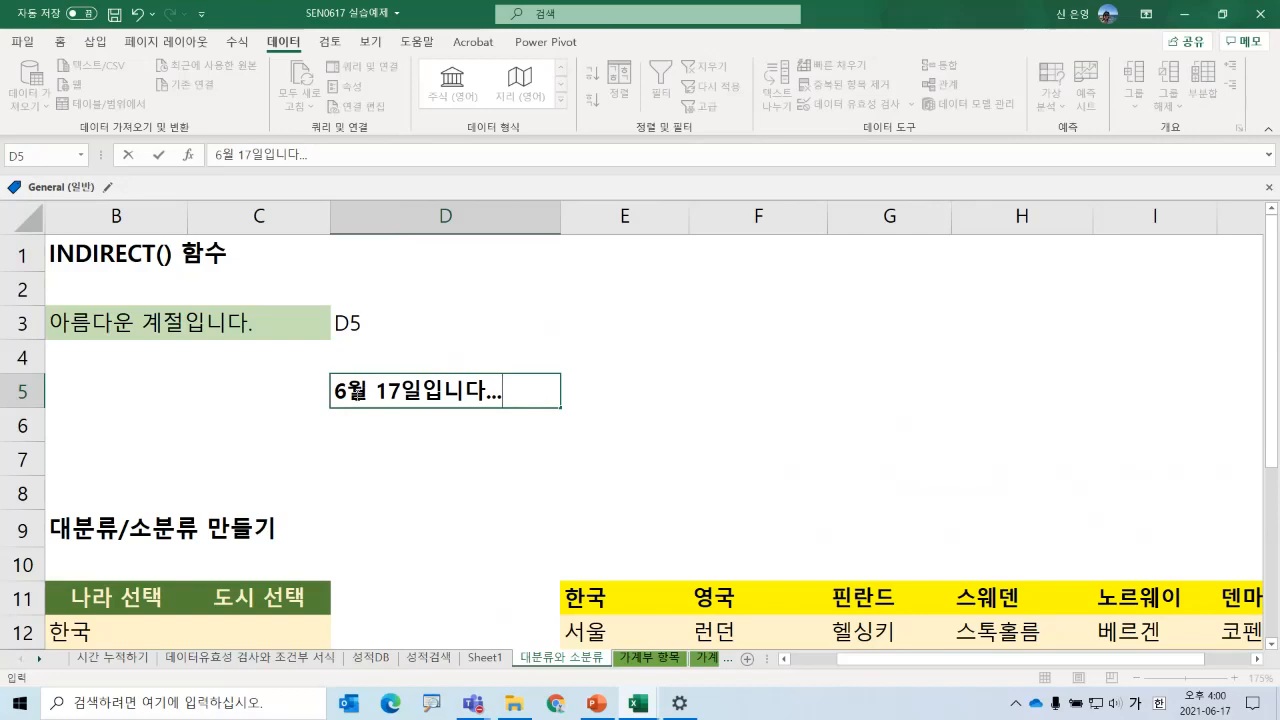
- Enter the text 6월 17일입니다... in cell D5 of the Excel sheet 대분류와 소분류
{"action": "key", "text": "Return"}
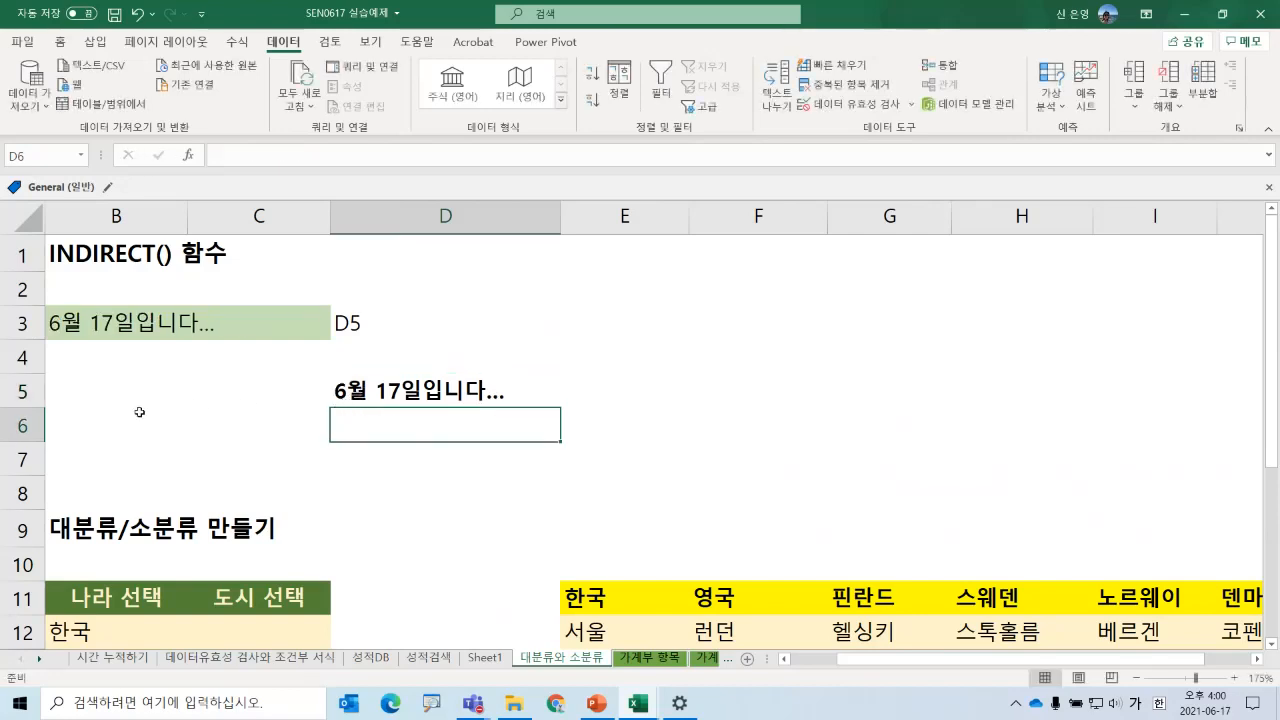
{"action": "key", "text": "Left"}
{"action": "key", "text": "Left"}
{"action": "key", "text": "Left"}
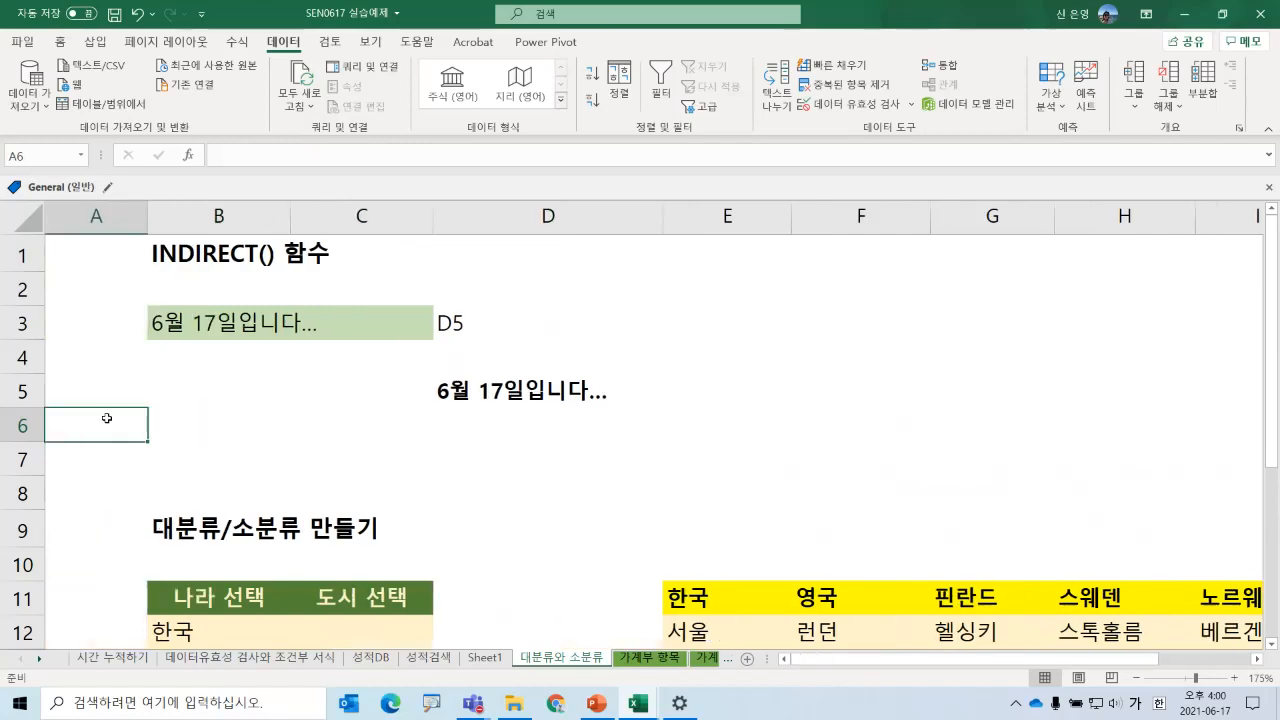
- Replace the text in cell D5 with 오늘은 목요일입니다.
{"action": "left_click", "coordinate": [449, 394]}
{"action": "type", "text": "오늘은"}
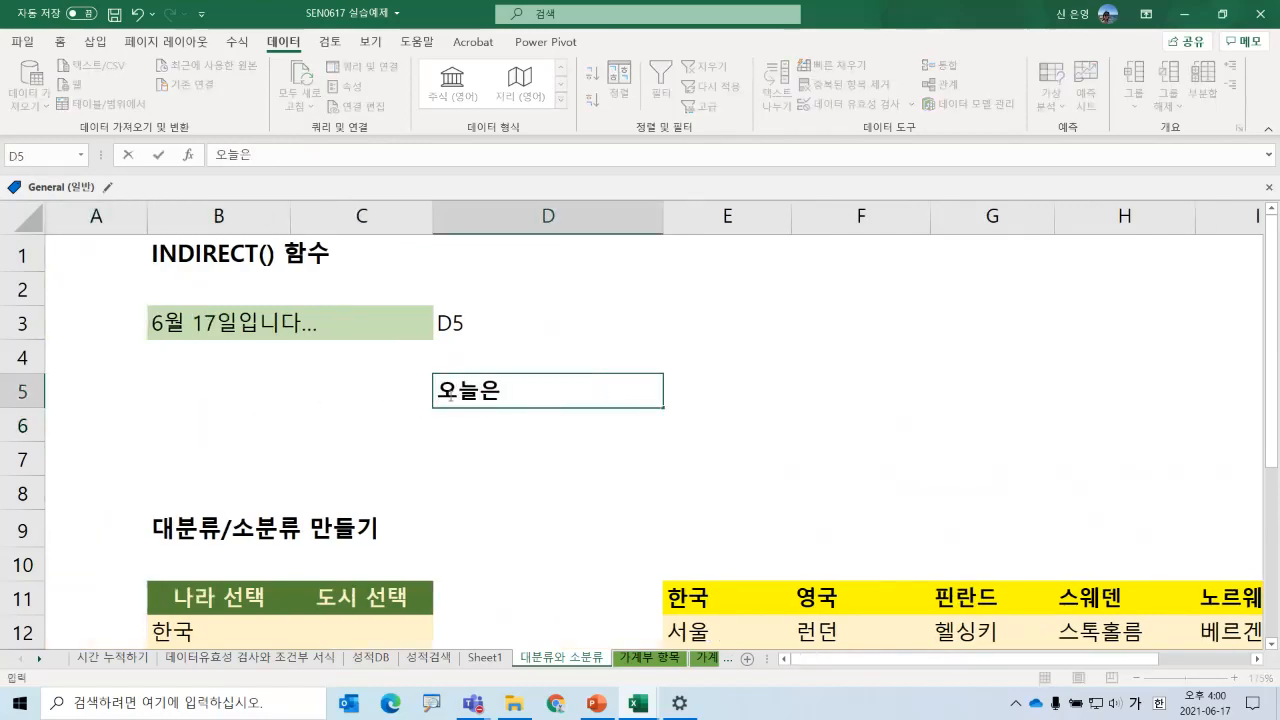
{"action": "type", "text": " 모목요일입"}
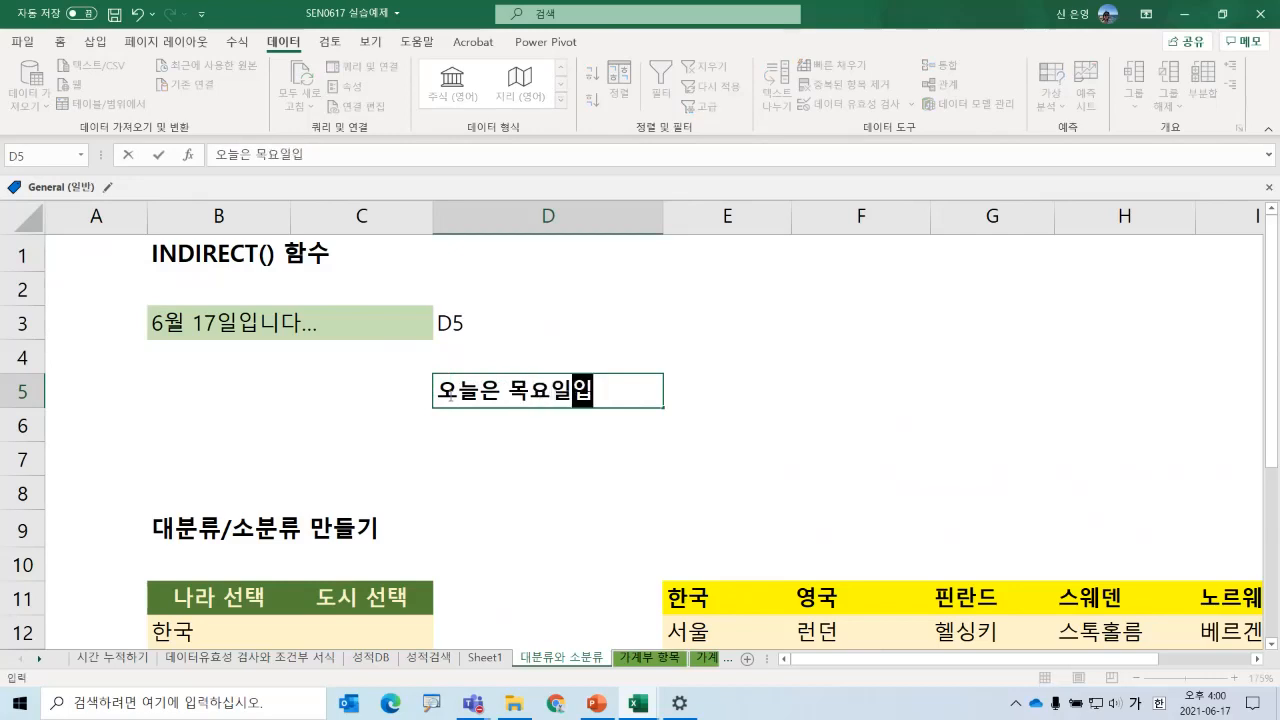
{"action": "type", "text": "니다.."}
{"action": "key", "text": "Return"}
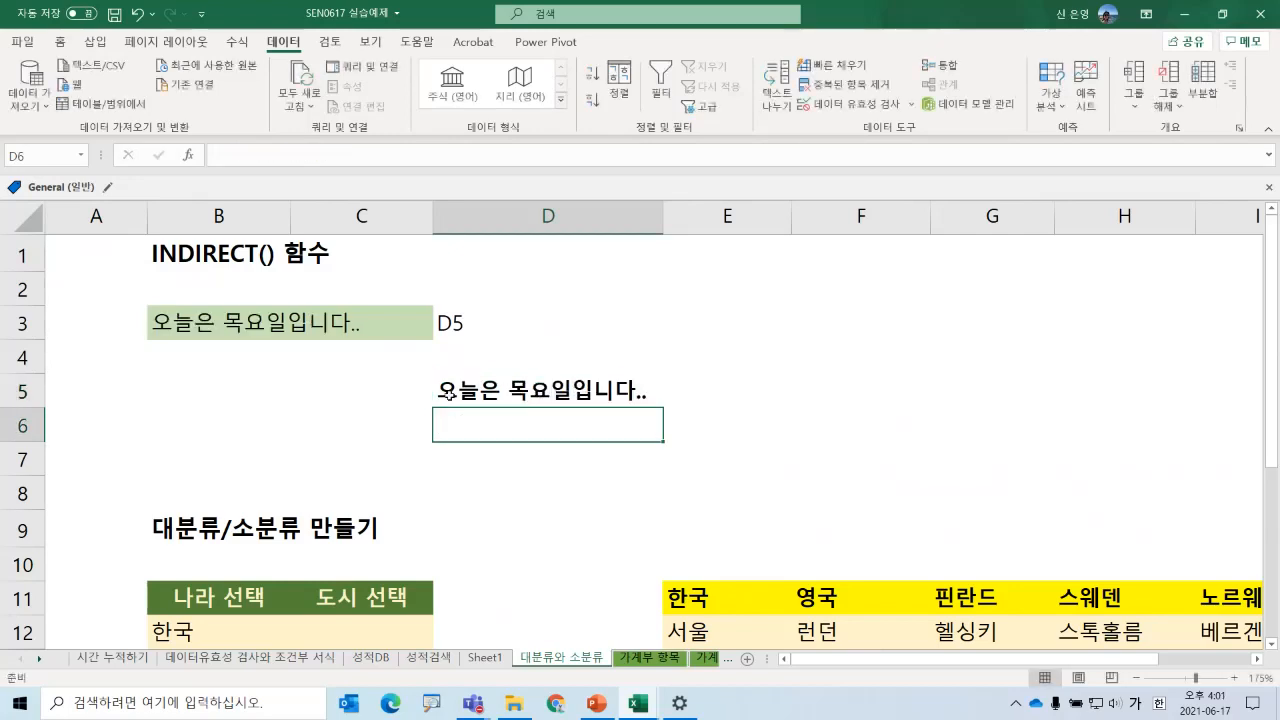
- Open the INDIRECT formula in cell B3 for editing and try removing its @ operator
{"action": "key", "text": "Up"}
{"action": "key", "text": "Up"}
{"action": "key", "text": "Left"}
{"action": "key", "text": "Up"}
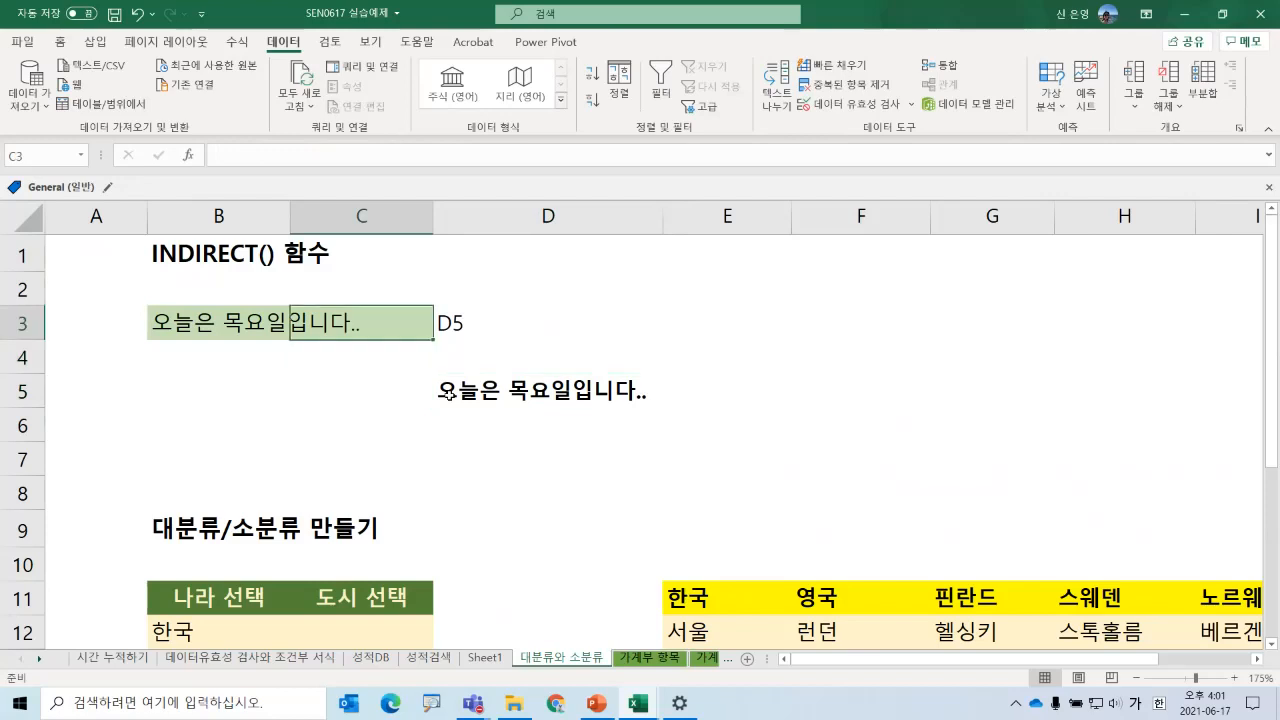
{"action": "key", "text": "Left"}
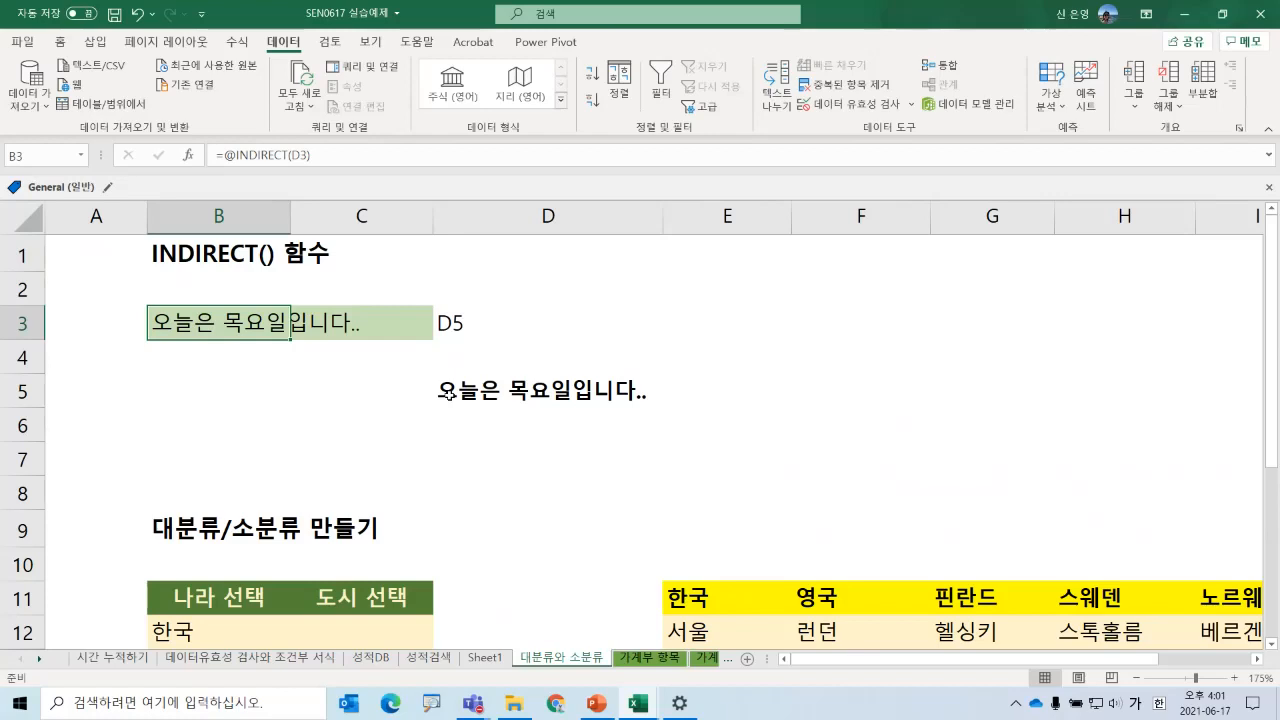
{"action": "key", "text": "F2"}
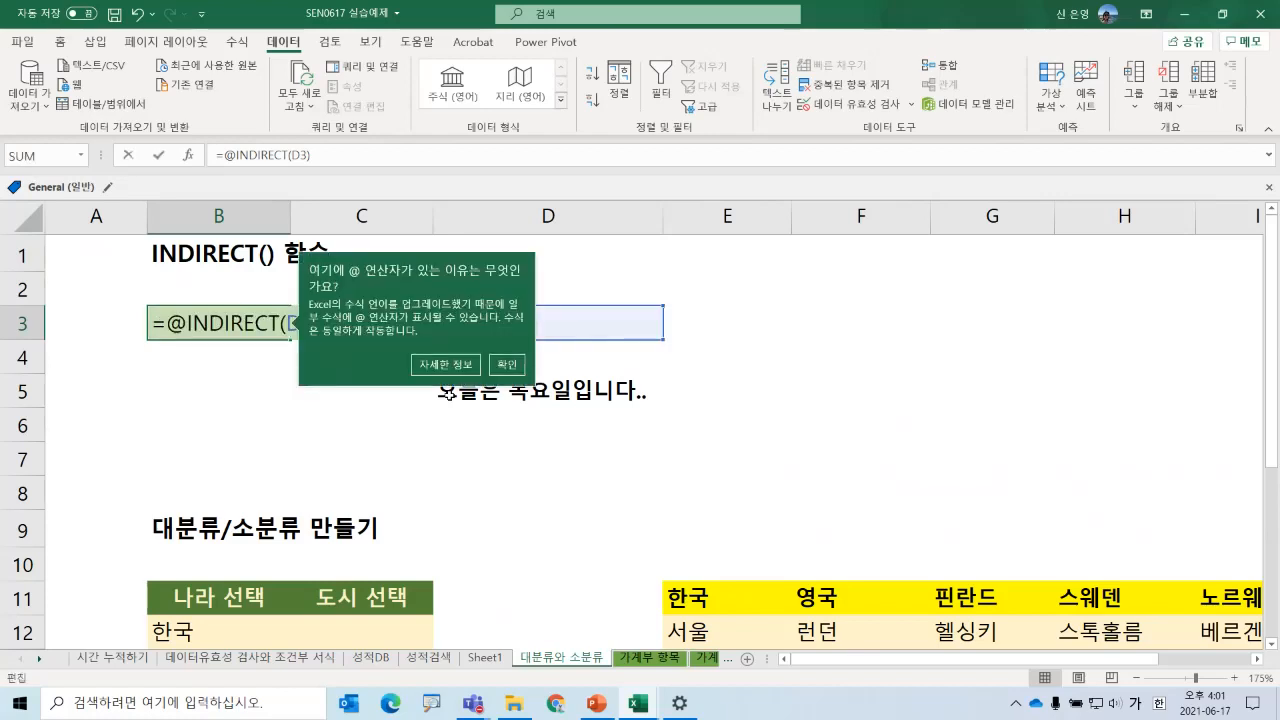
{"action": "left_click", "coordinate": [507, 364]}
{"action": "left_click", "coordinate": [185, 323]}
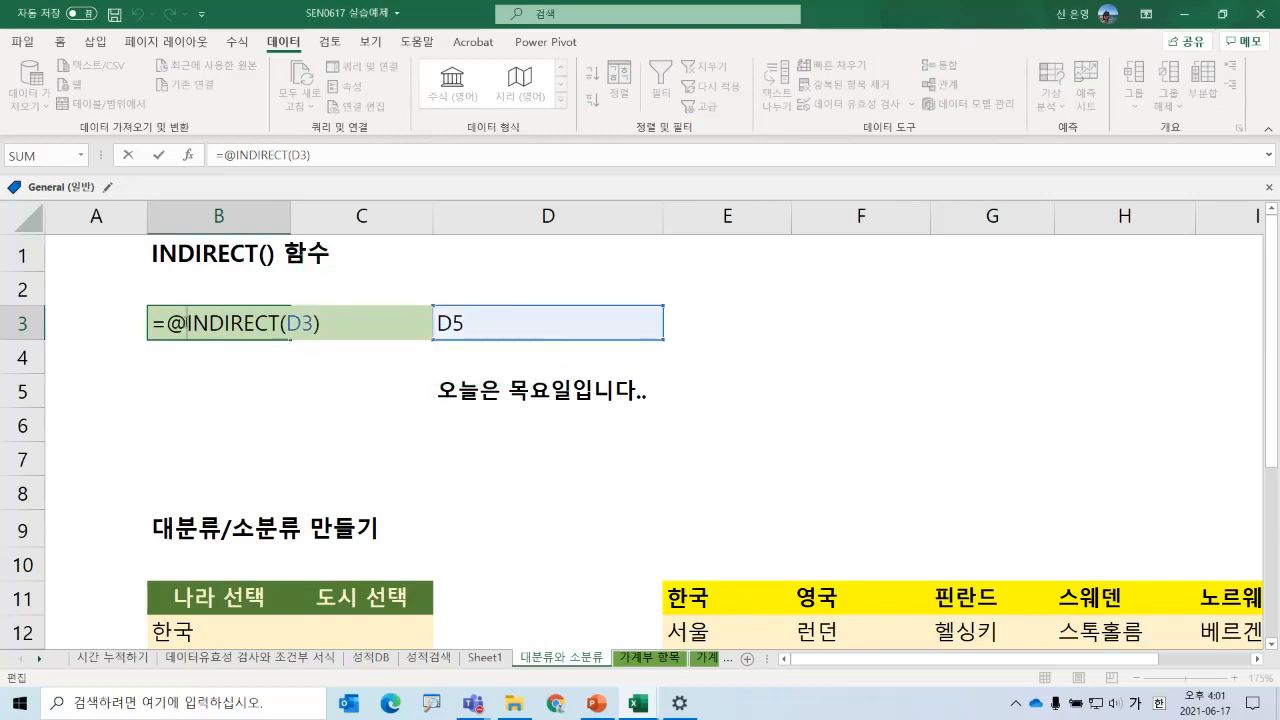
{"action": "key", "text": "BackSpace"}
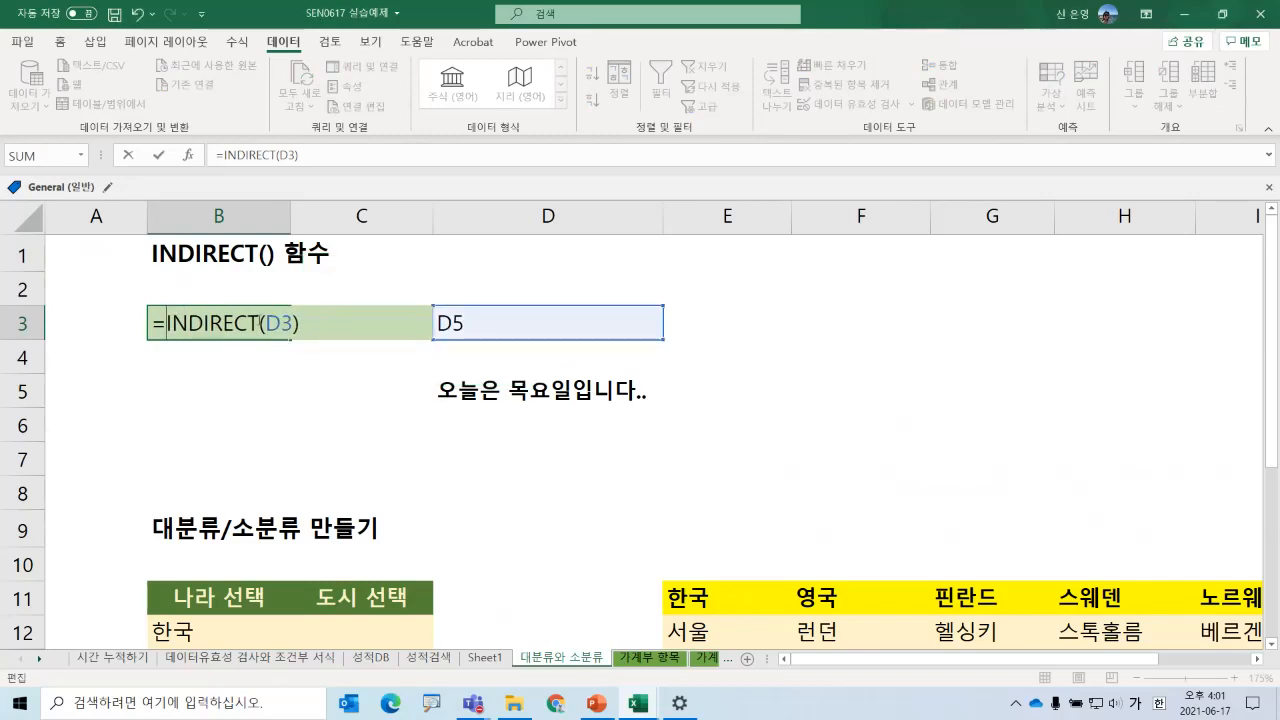
- Try pointing the INDIRECT reference in B3 to cell B5, cancel the formula edit and select cell D5
{"action": "left_click", "coordinate": [293, 323]}
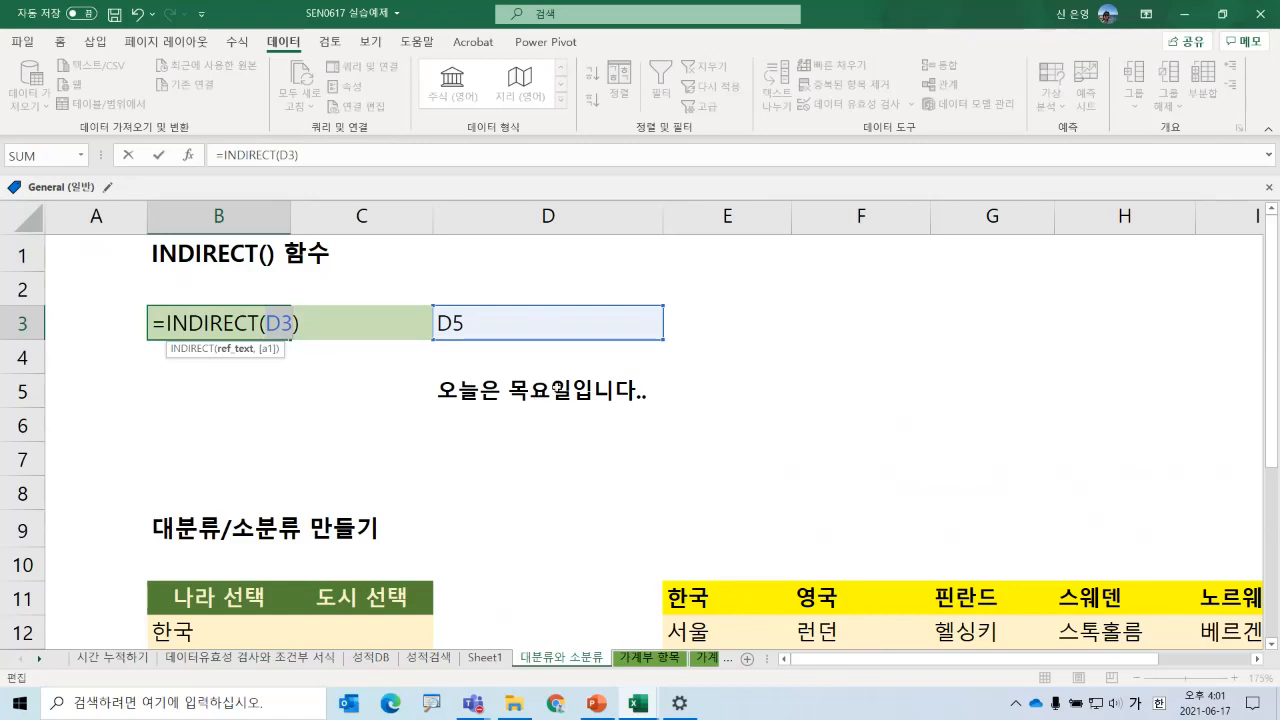
{"action": "left_click", "coordinate": [198, 407]}
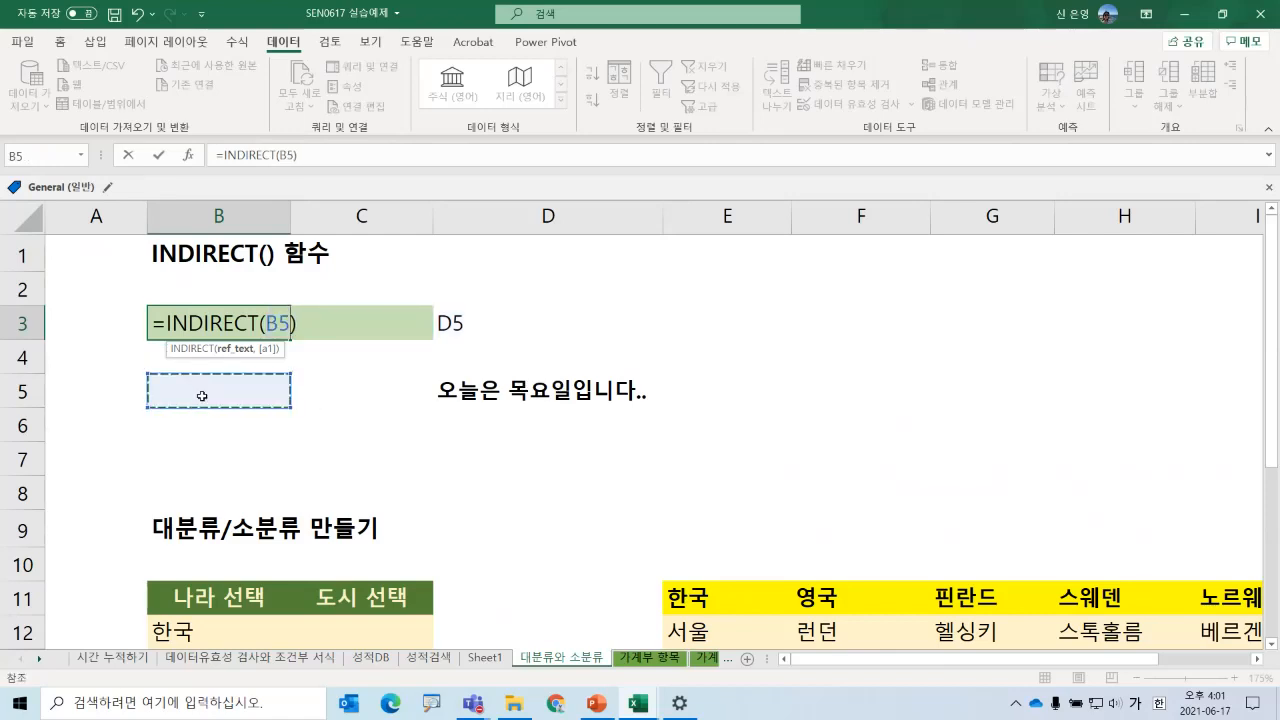
{"action": "key", "text": "Escape"}
{"action": "left_click", "coordinate": [410, 402]}
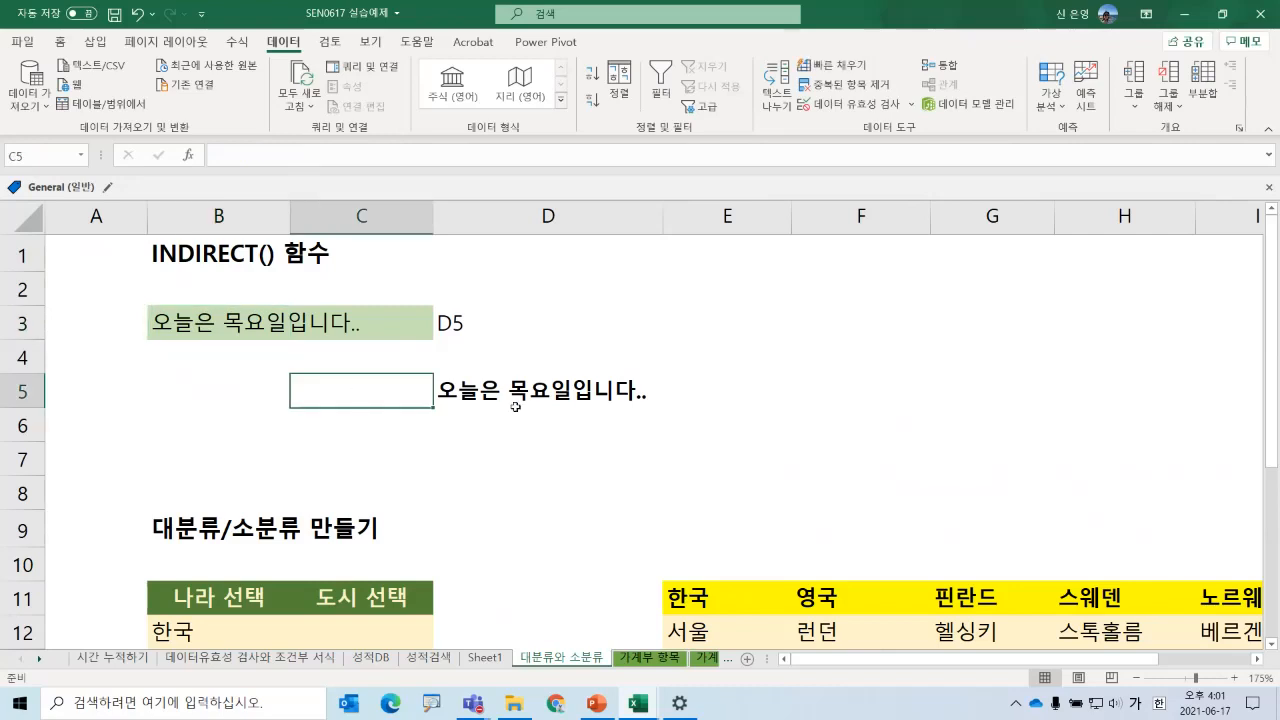
{"action": "left_click", "coordinate": [491, 392]}
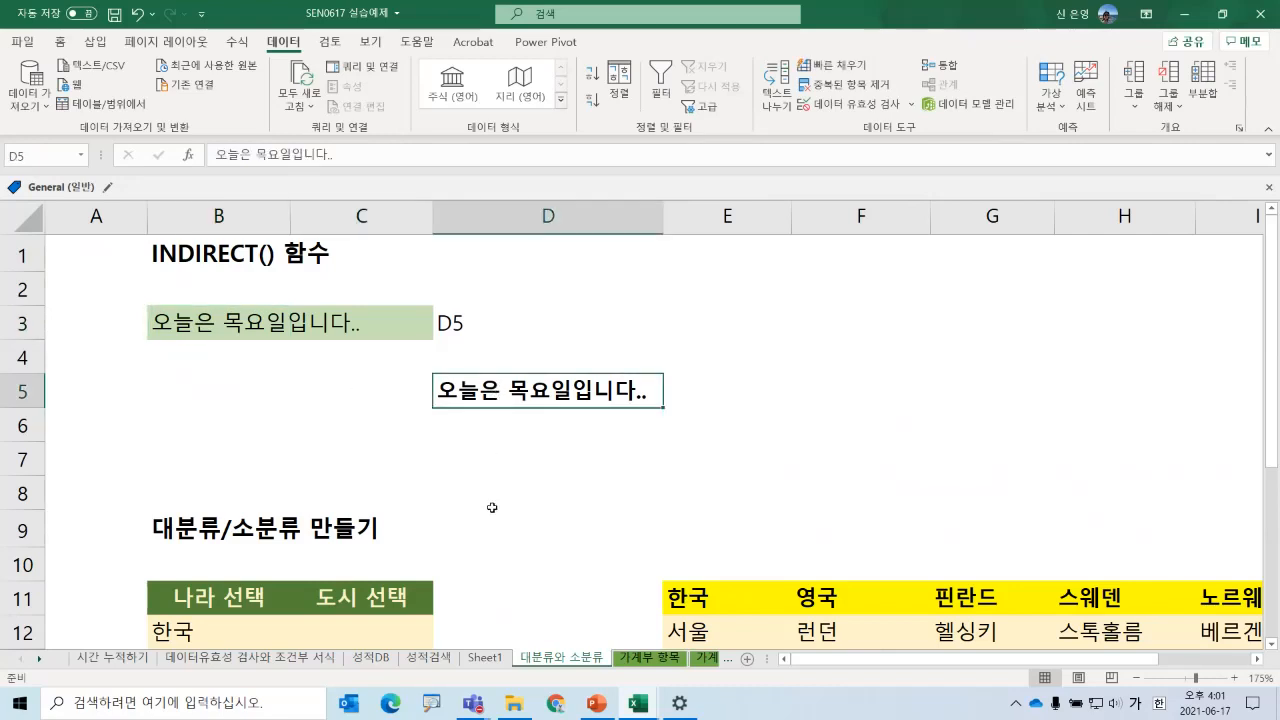
- Examine country cell B12 and the 한국 and 영국 headers with their city ranges in rows 12 to 18
{"action": "scroll", "coordinate": [492, 507], "scroll_direction": "down", "scroll_amount": 1}
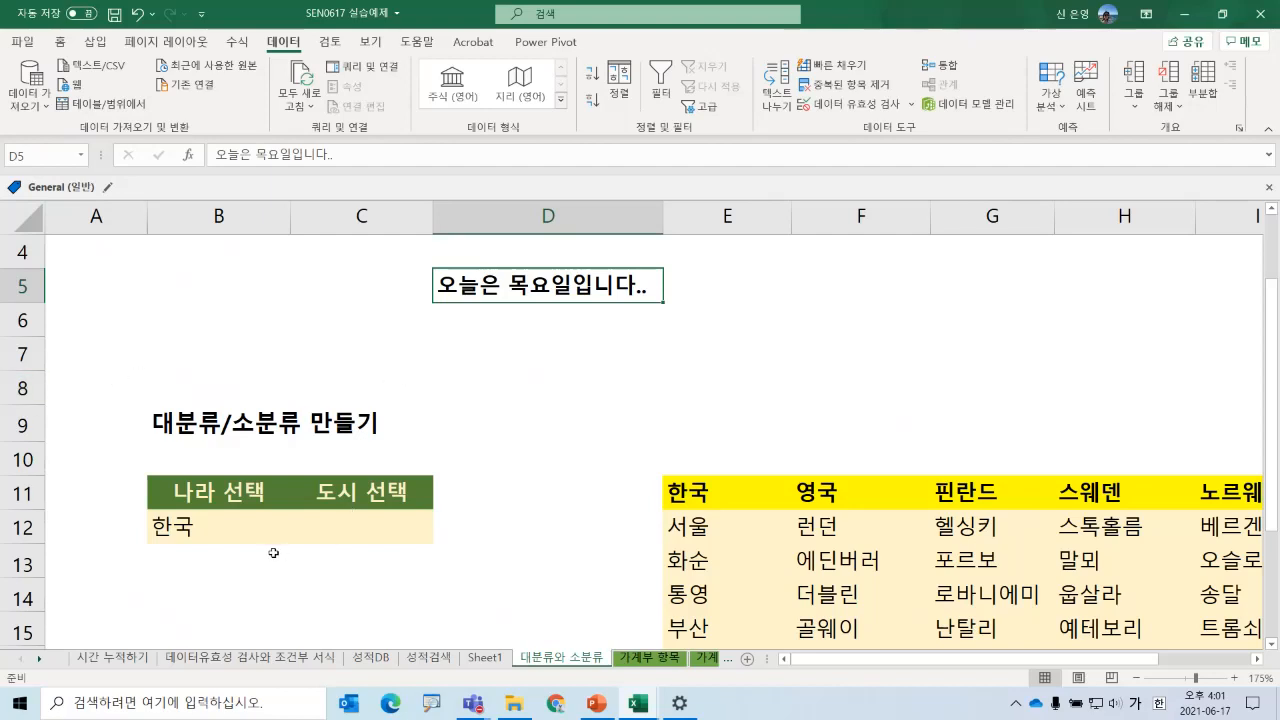
{"action": "left_click", "coordinate": [242, 521]}
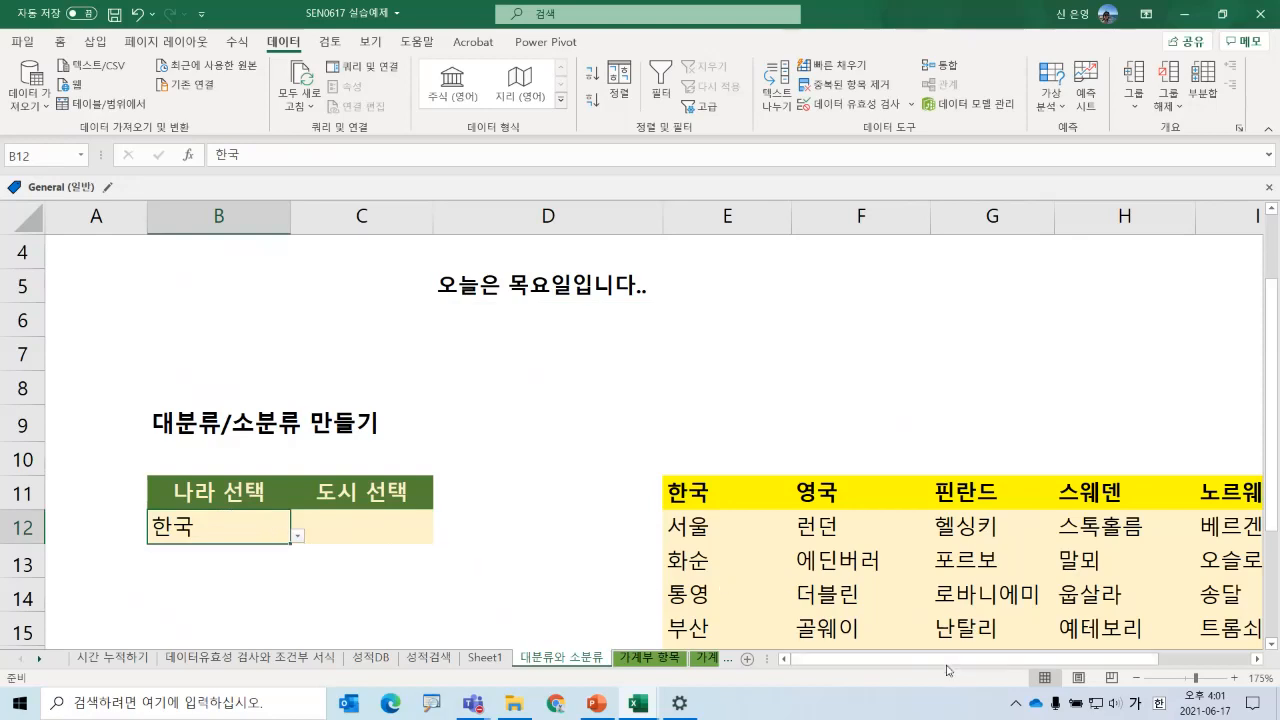
{"action": "left_click_drag", "start_coordinate": [950, 658], "coordinate": [1050, 655]}
{"action": "scroll", "coordinate": [966, 548], "scroll_direction": "down", "scroll_amount": 1}
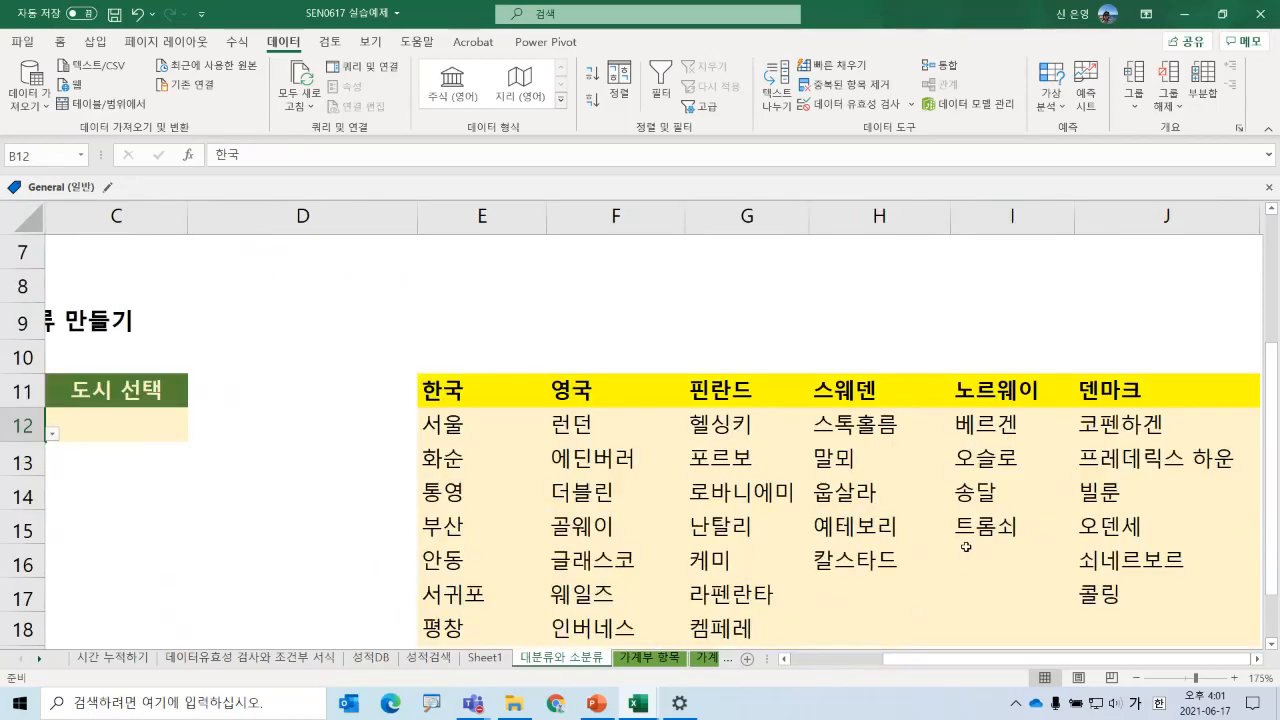
{"action": "left_click", "coordinate": [452, 398]}
{"action": "left_click_drag", "start_coordinate": [462, 428], "coordinate": [466, 608]}
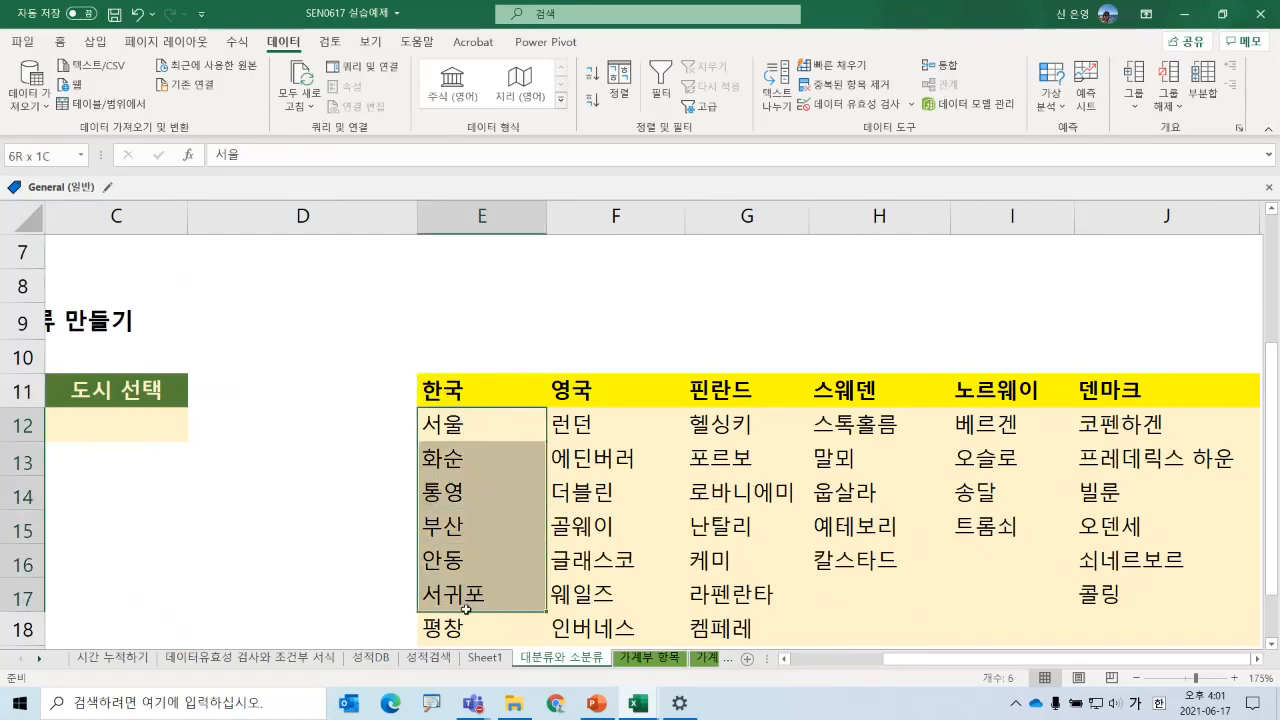
{"action": "left_click", "coordinate": [468, 395]}
{"action": "left_click_drag", "start_coordinate": [463, 425], "coordinate": [470, 625]}
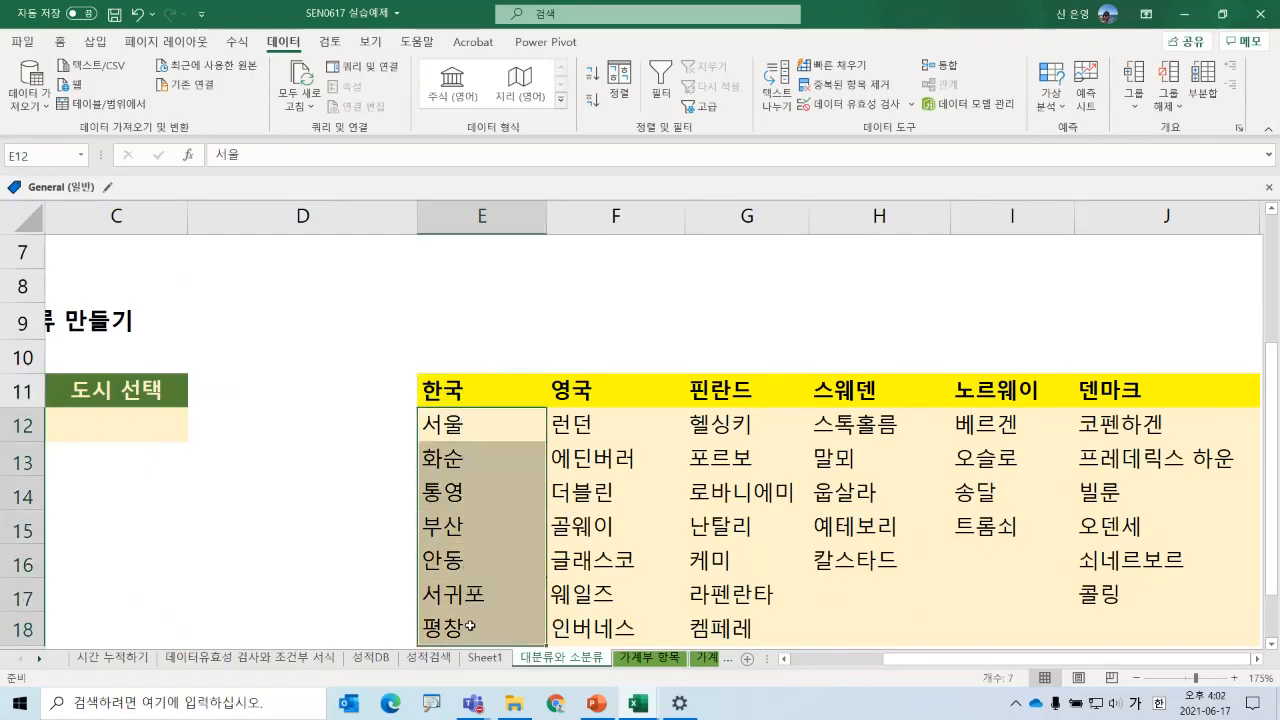
{"action": "left_click", "coordinate": [596, 394]}
{"action": "left_click_drag", "start_coordinate": [590, 428], "coordinate": [600, 460]}
{"action": "left_click_drag", "start_coordinate": [603, 519], "coordinate": [602, 628]}
{"action": "left_click", "coordinate": [452, 390]}
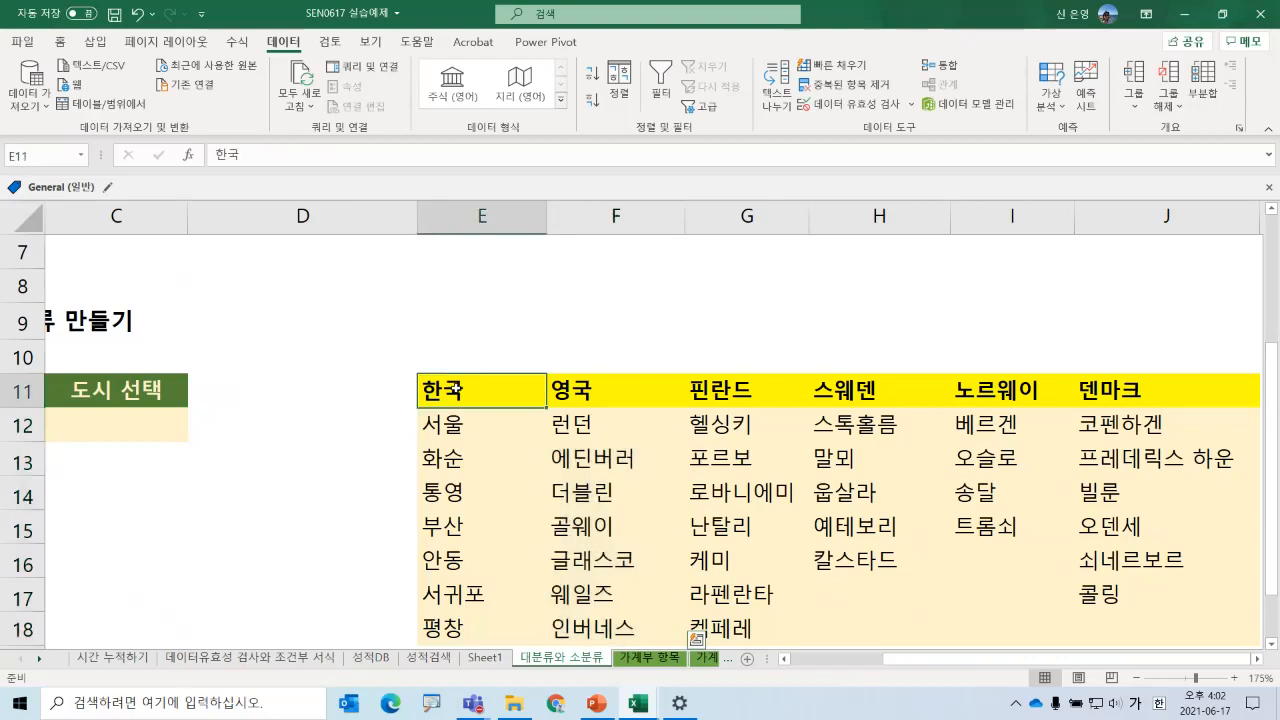
- Define the name 한국 for the city range E12:E18
{"action": "left_click_drag", "start_coordinate": [457, 422], "coordinate": [480, 624]}
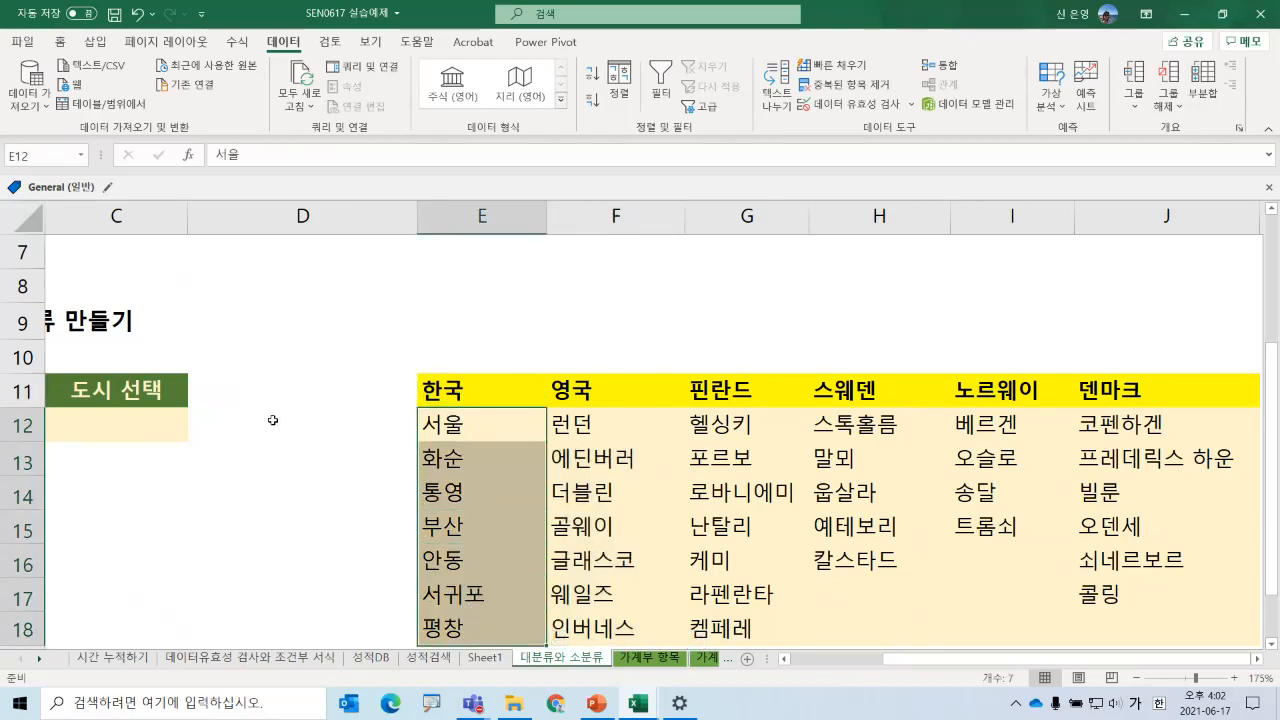
{"action": "left_click", "coordinate": [35, 154]}
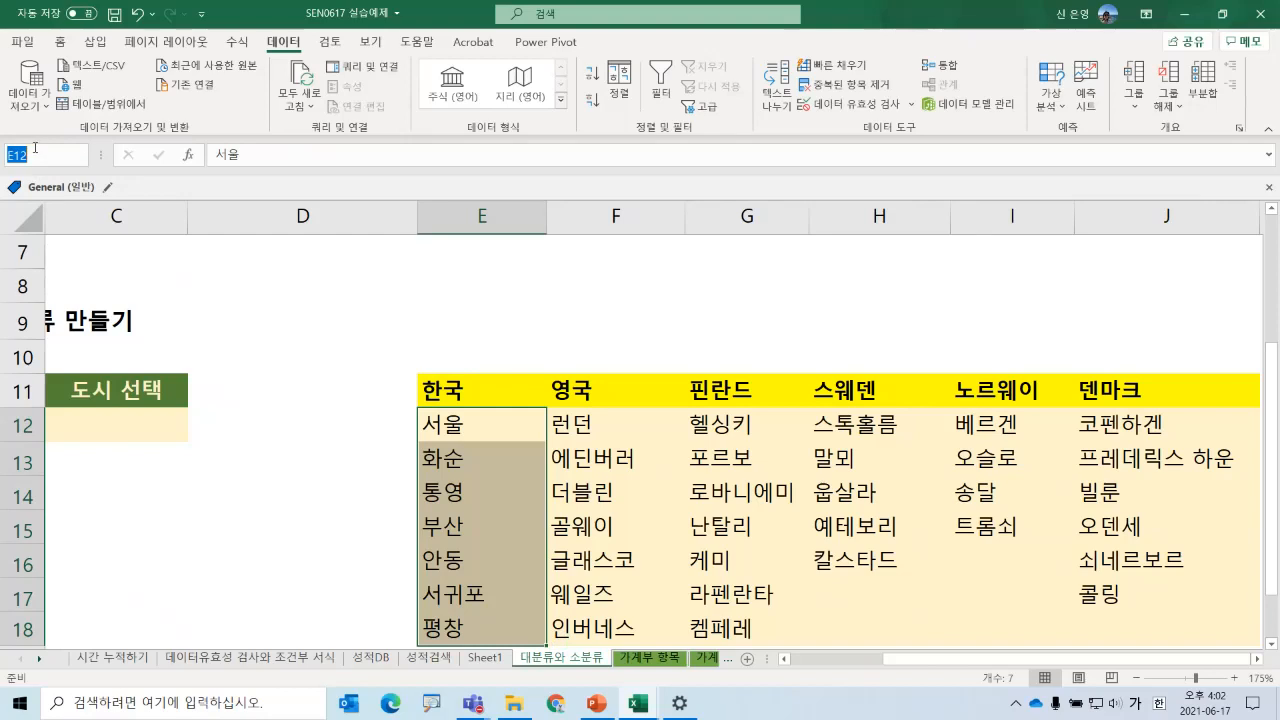
{"action": "type", "text": "한국"}
{"action": "key", "text": "Return"}
- Create names from the selection F11:J18 using only the top row (첫 행), with the left column (왼쪽 열) option turned off
{"action": "left_click", "coordinate": [580, 396]}
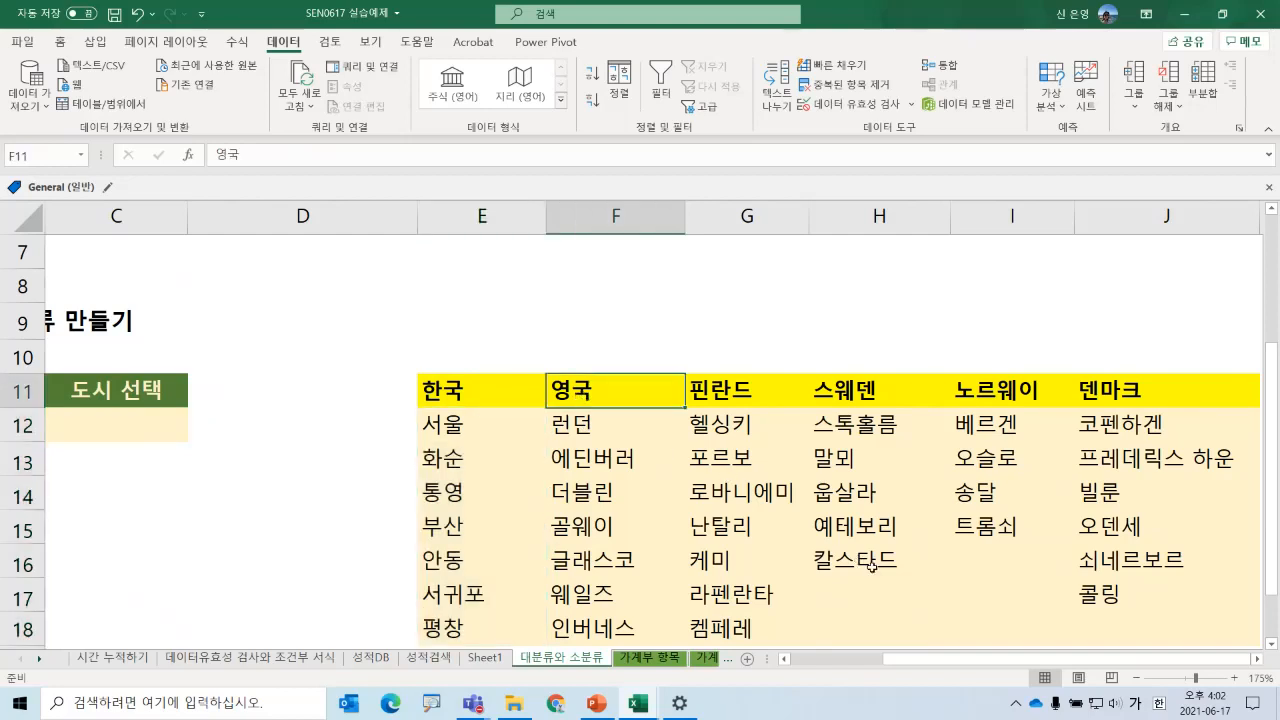
{"action": "left_click", "coordinate": [1158, 630], "text": "shift"}
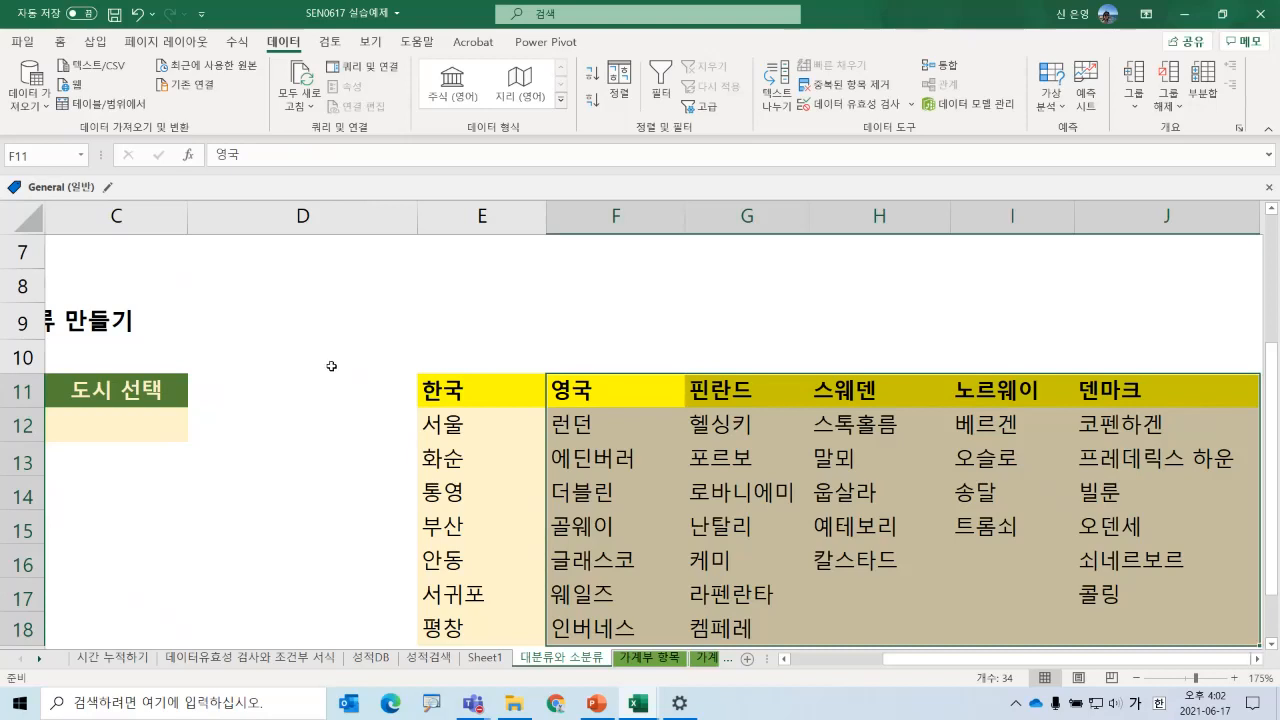
{"action": "left_click", "coordinate": [238, 42]}
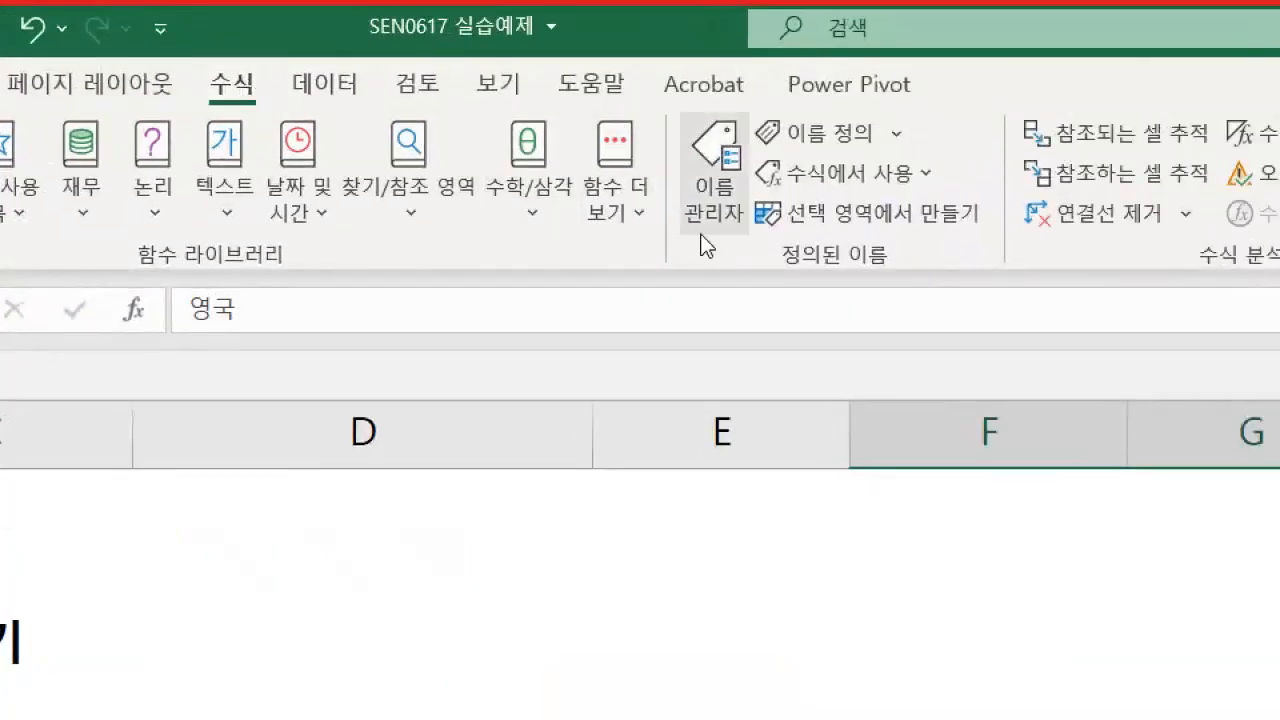
{"action": "left_click", "coordinate": [835, 222]}
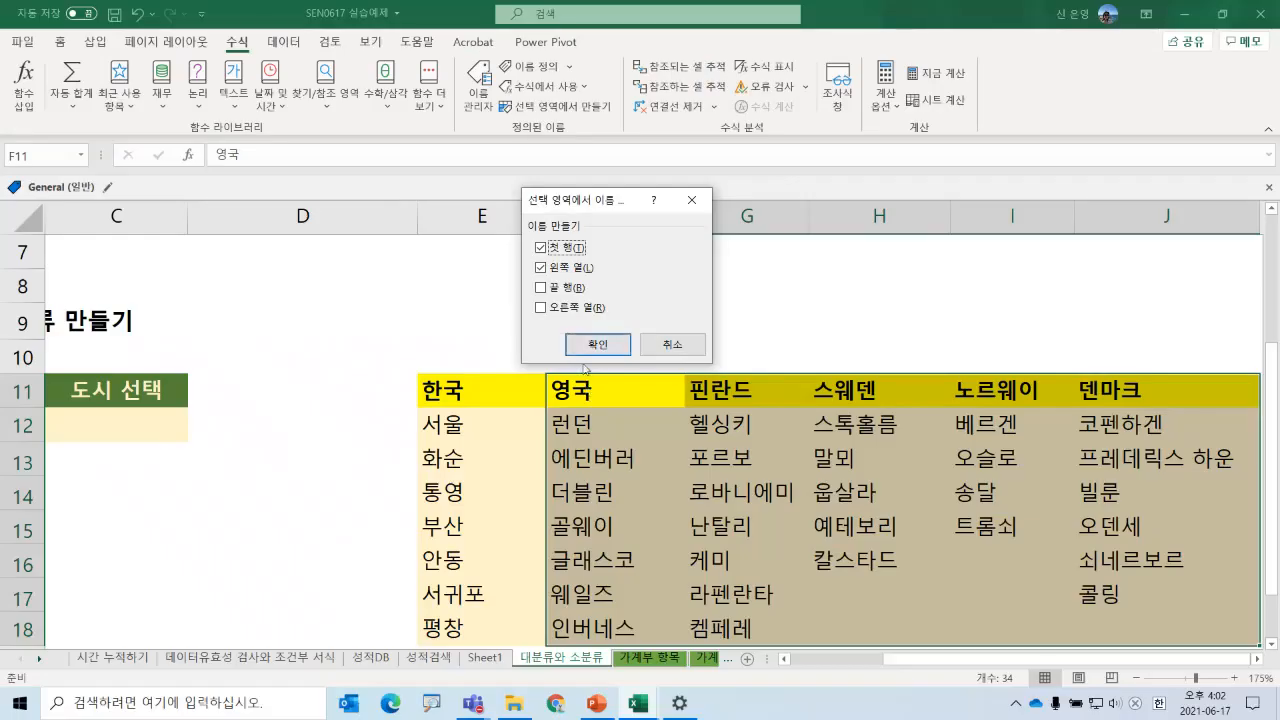
{"action": "left_click_drag", "start_coordinate": [575, 203], "coordinate": [455, 200]}
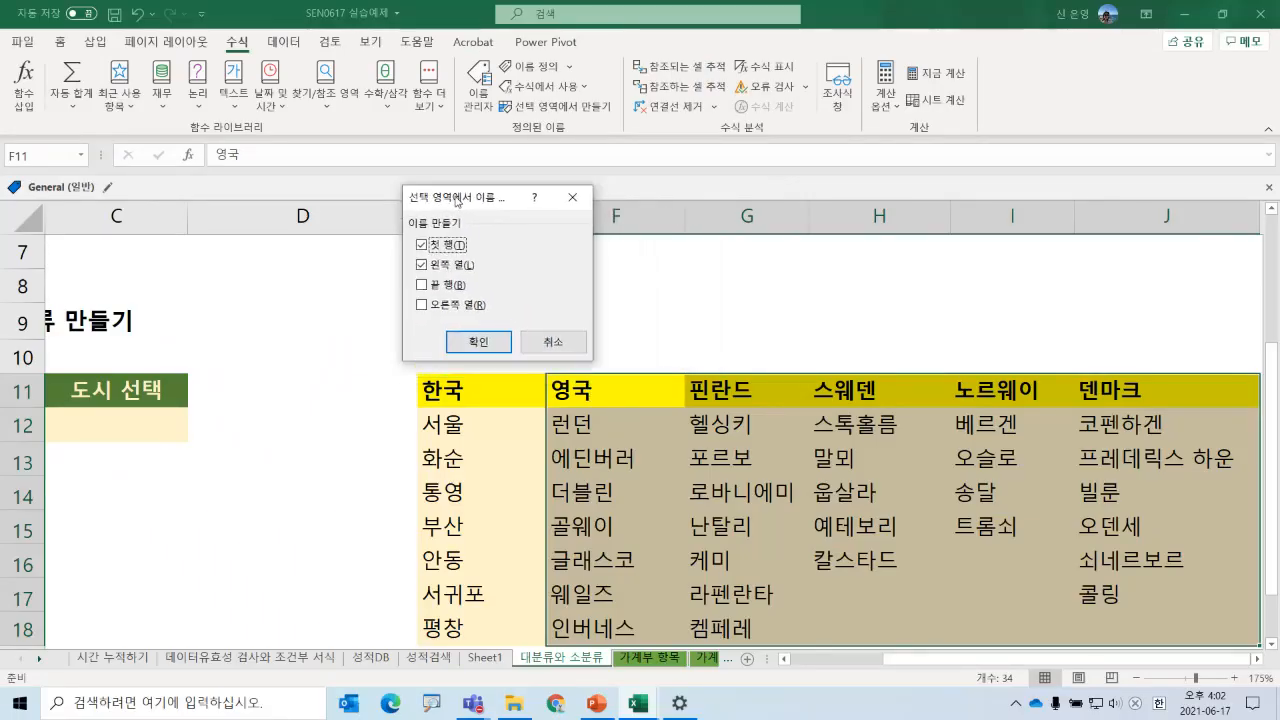
{"action": "left_click", "coordinate": [451, 266]}
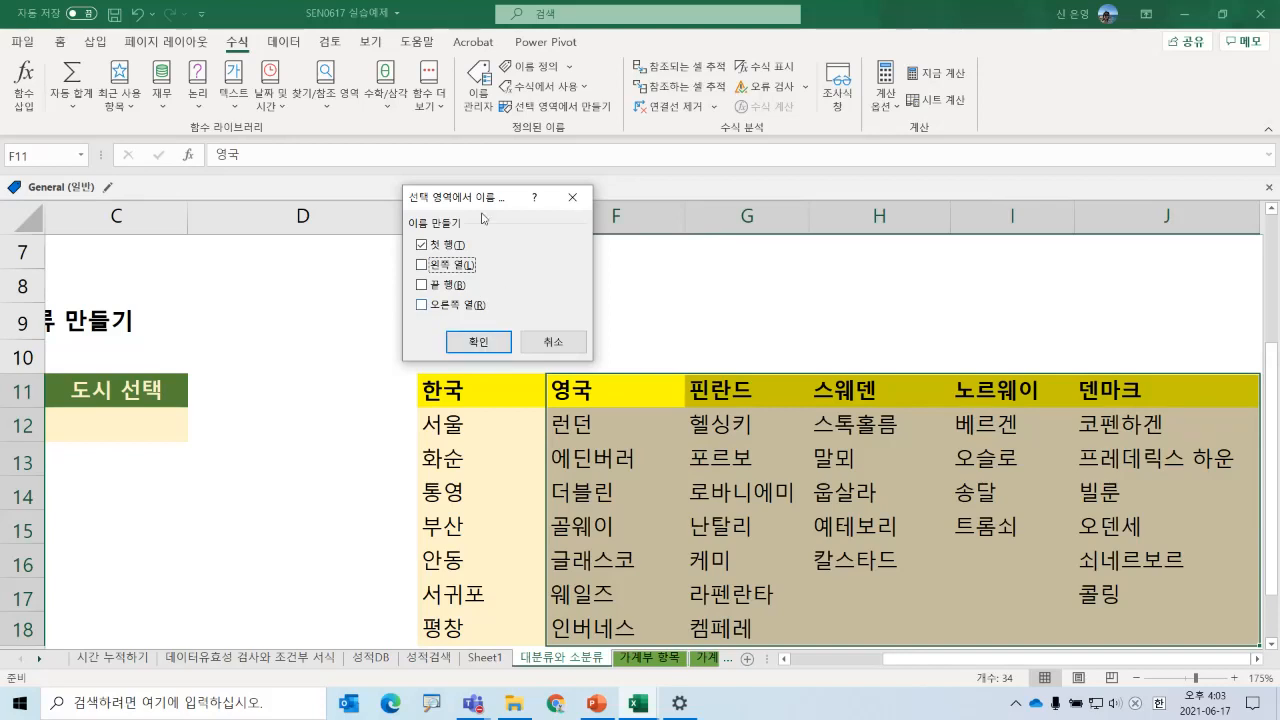
{"action": "left_click_drag", "start_coordinate": [482, 201], "coordinate": [537, 452]}
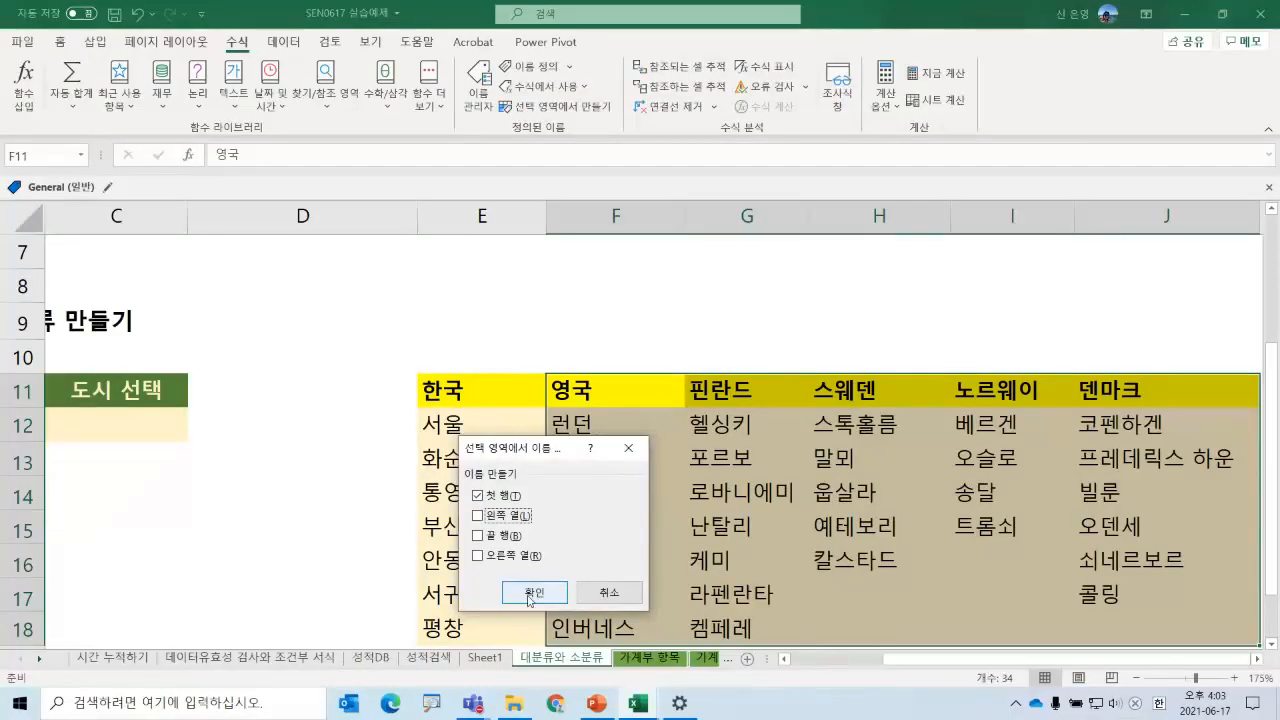
{"action": "left_click", "coordinate": [252, 715]}
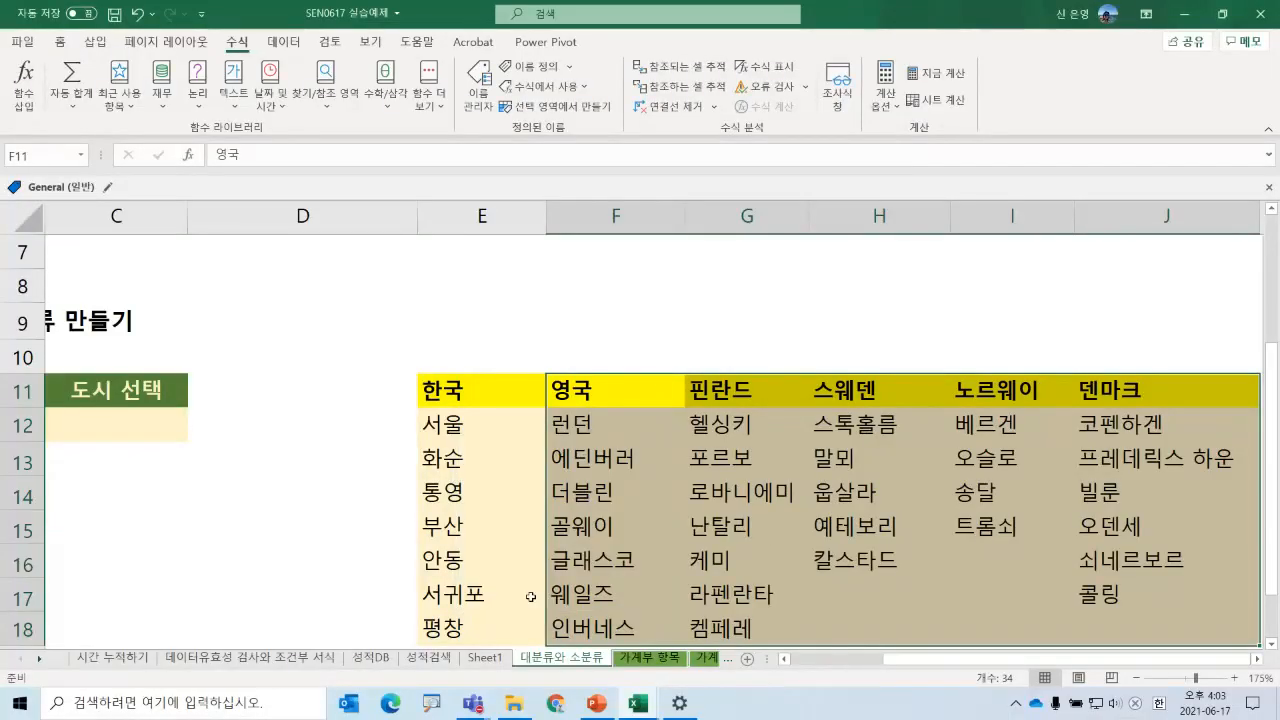
- Deselect the country table, switch to Sheet1 and display the workbook's list of defined names
{"action": "left_click", "coordinate": [285, 505]}
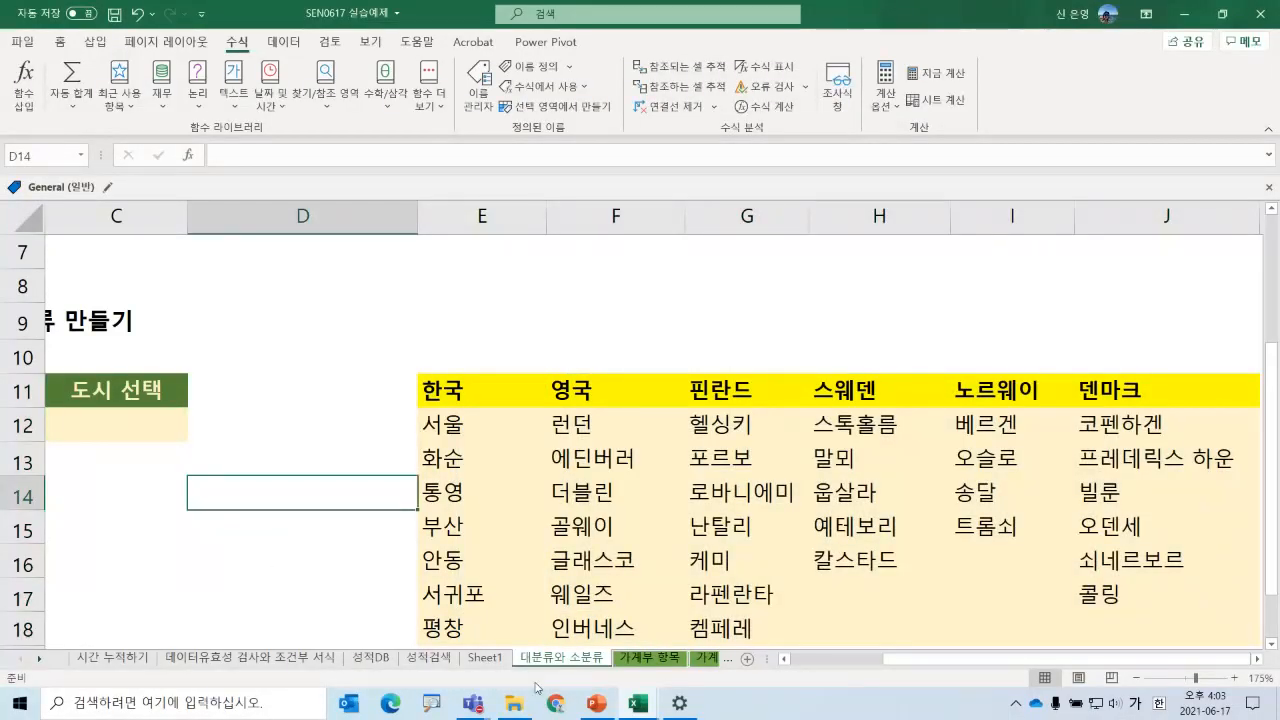
{"action": "left_click", "coordinate": [485, 657]}
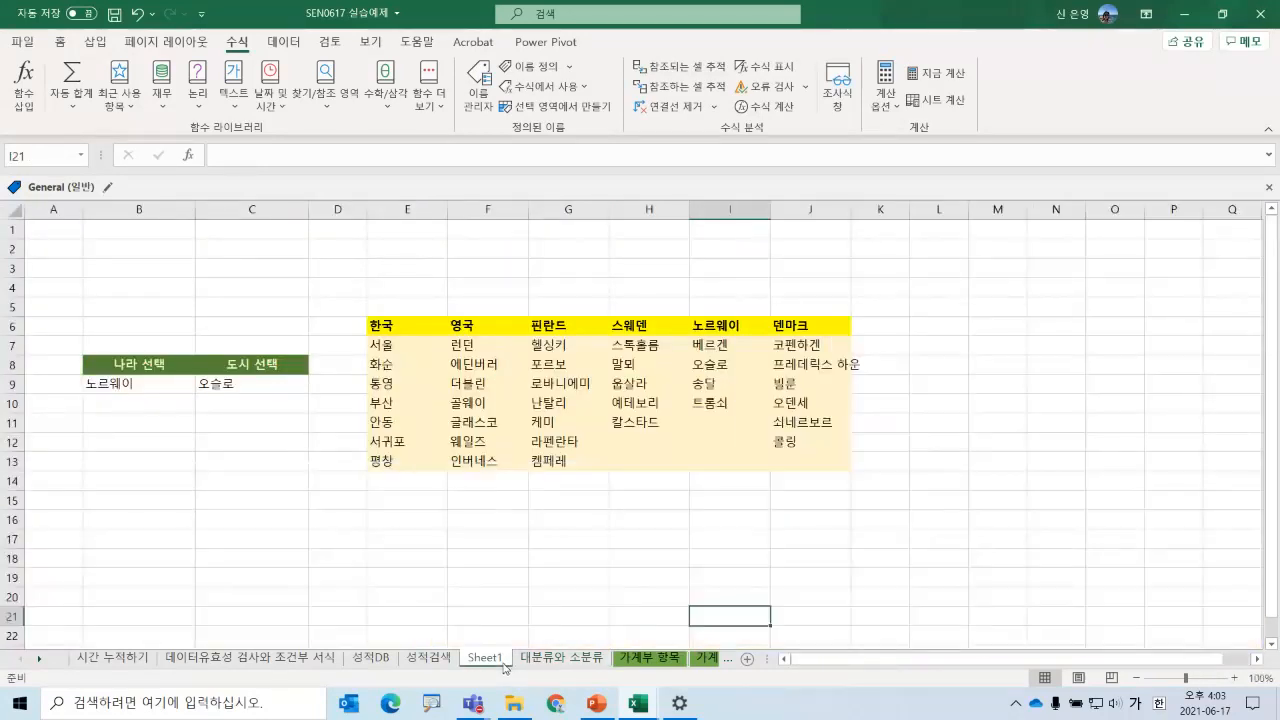
{"action": "left_click", "coordinate": [81, 156]}
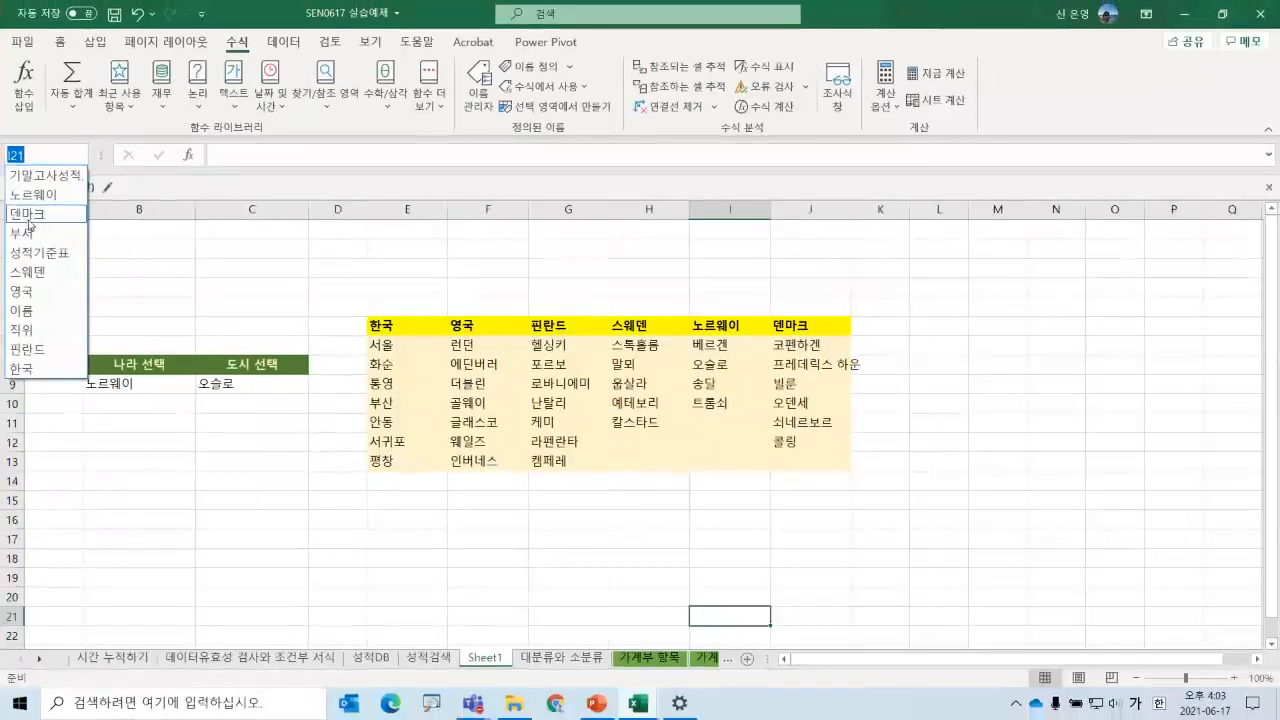
- Jump to the named range 덴마크 to check which city cells it covers
{"action": "left_click", "coordinate": [30, 214]}
{"action": "scroll", "coordinate": [30, 220], "scroll_direction": "up", "scroll_amount": 5}
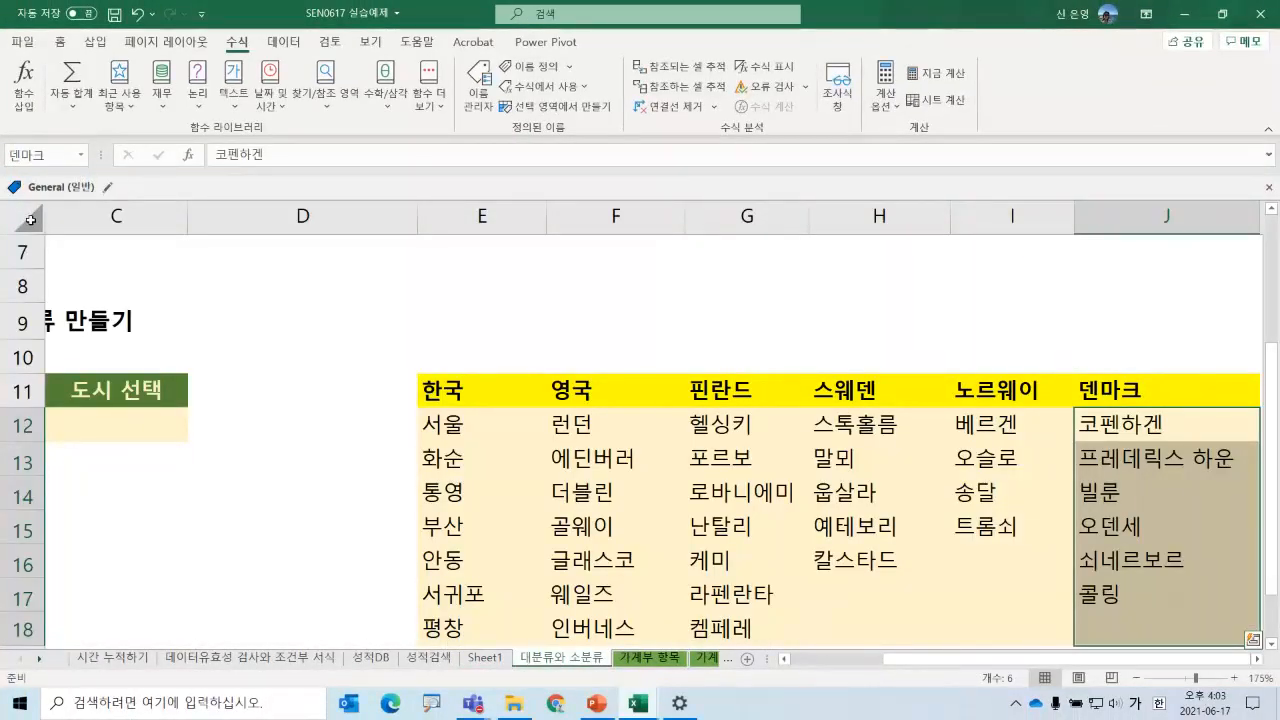
{"action": "left_click", "coordinate": [811, 662]}
- Clear all existing data validation settings from the city cell C12
{"action": "left_click", "coordinate": [406, 429]}
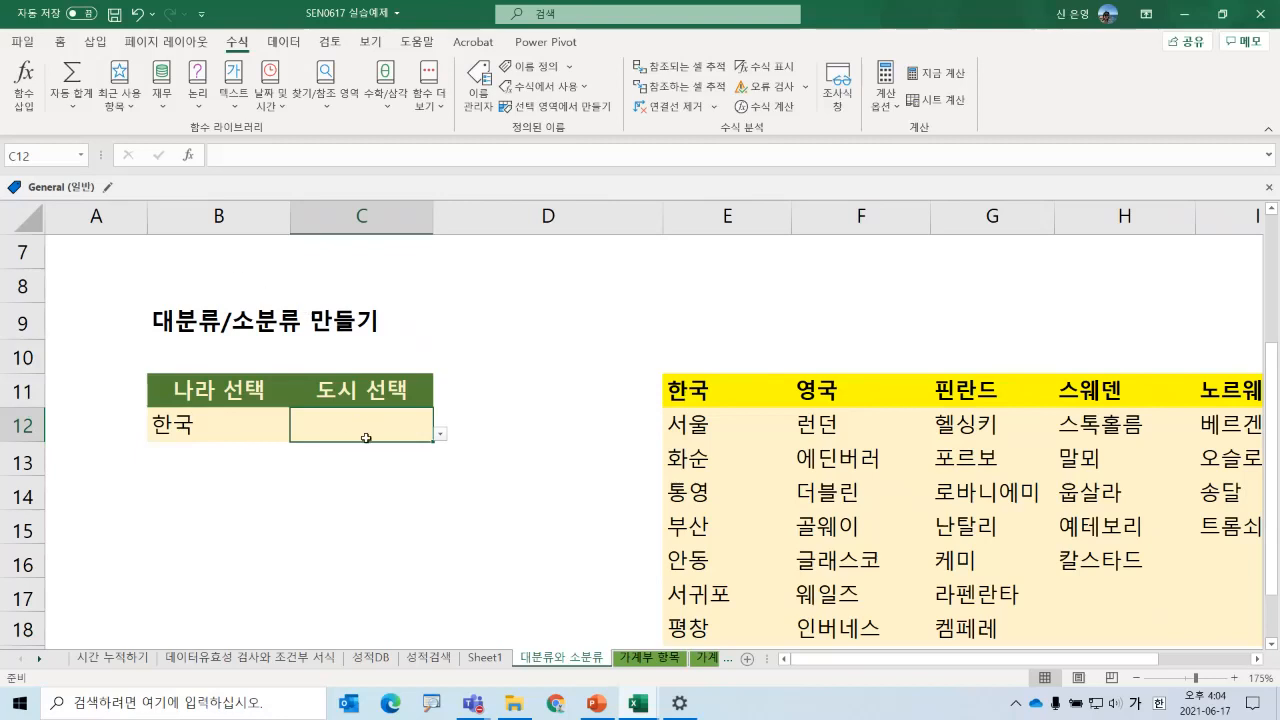
{"action": "left_click", "coordinate": [368, 486]}
{"action": "left_click", "coordinate": [370, 425]}
{"action": "left_click", "coordinate": [284, 43]}
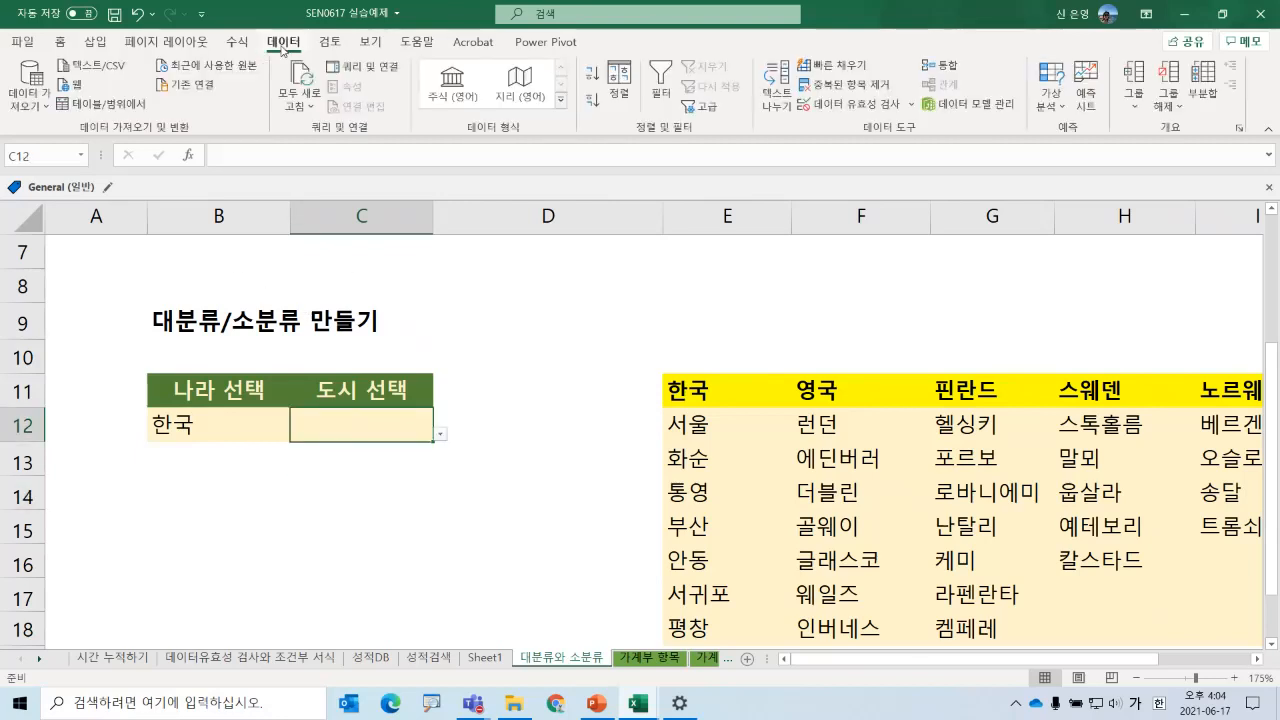
{"action": "left_click", "coordinate": [862, 108]}
{"action": "left_click_drag", "start_coordinate": [590, 376], "coordinate": [632, 278]}
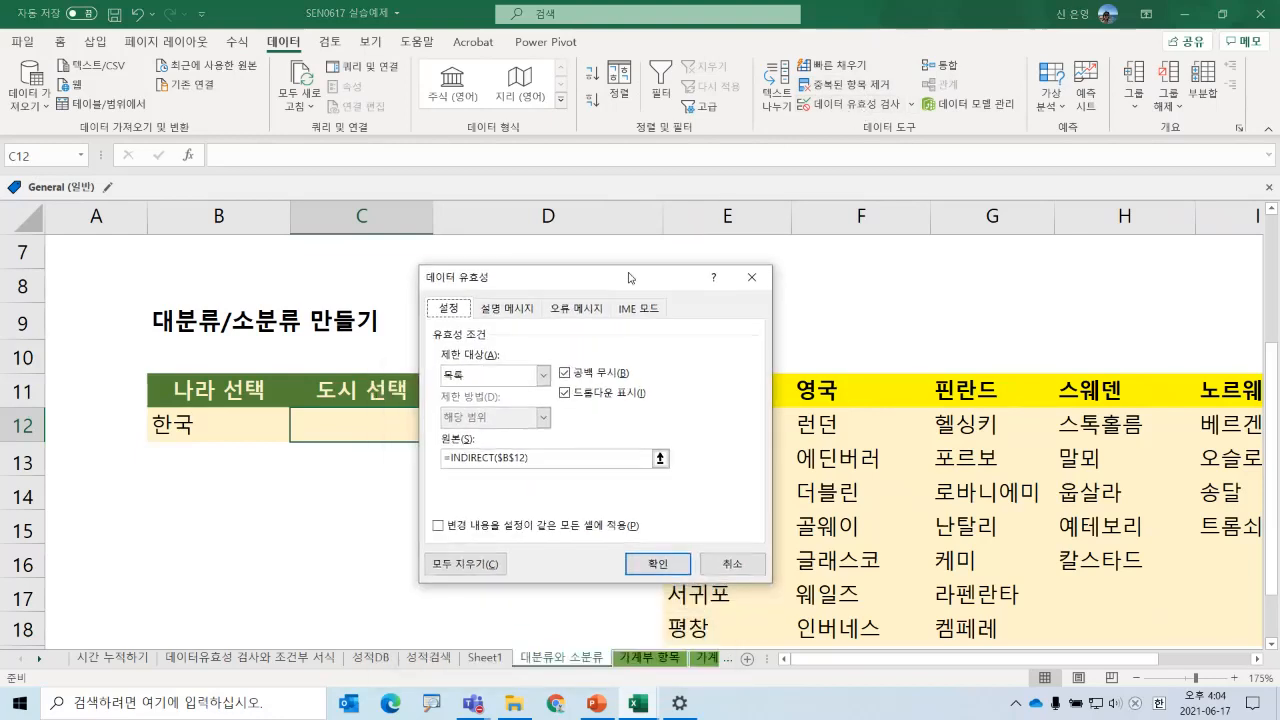
{"action": "left_click", "coordinate": [452, 566]}
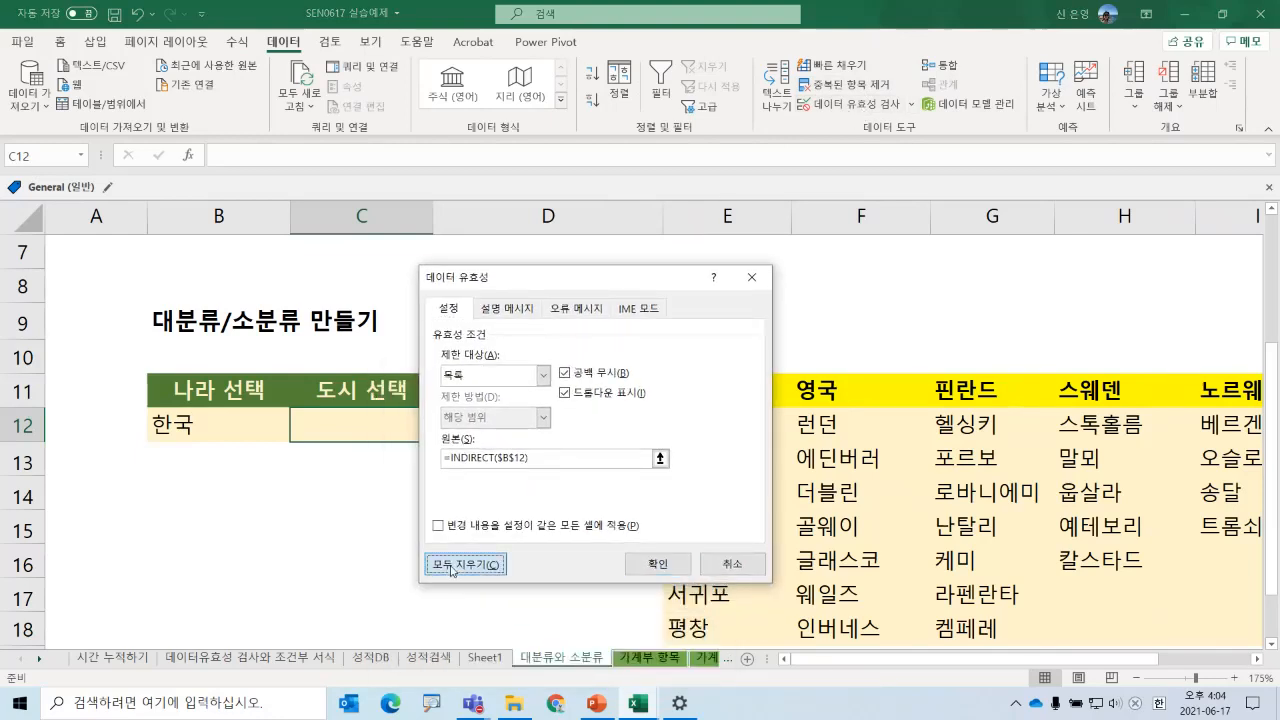
- Restrict C12 to a list (목록) with the source =indirect($B$12), and choose 안동 from the resulting drop-down
{"action": "left_click", "coordinate": [471, 378]}
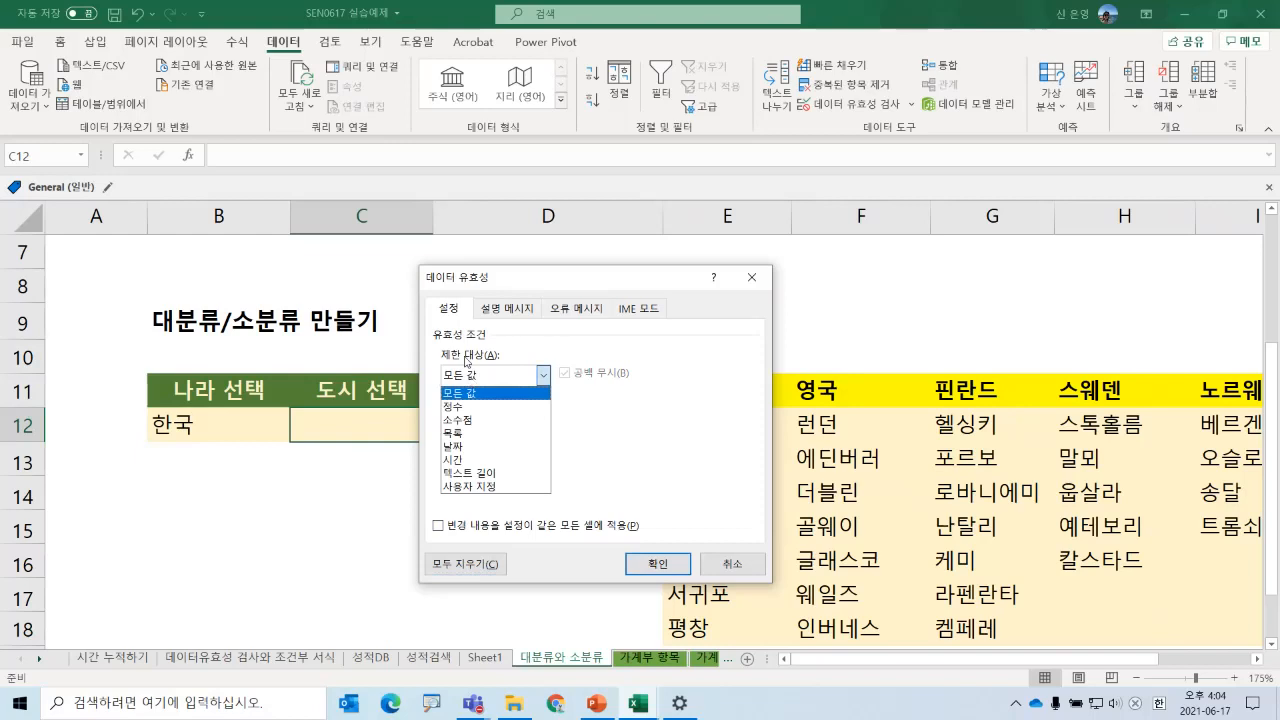
{"action": "left_click", "coordinate": [477, 436]}
{"action": "left_click", "coordinate": [470, 455]}
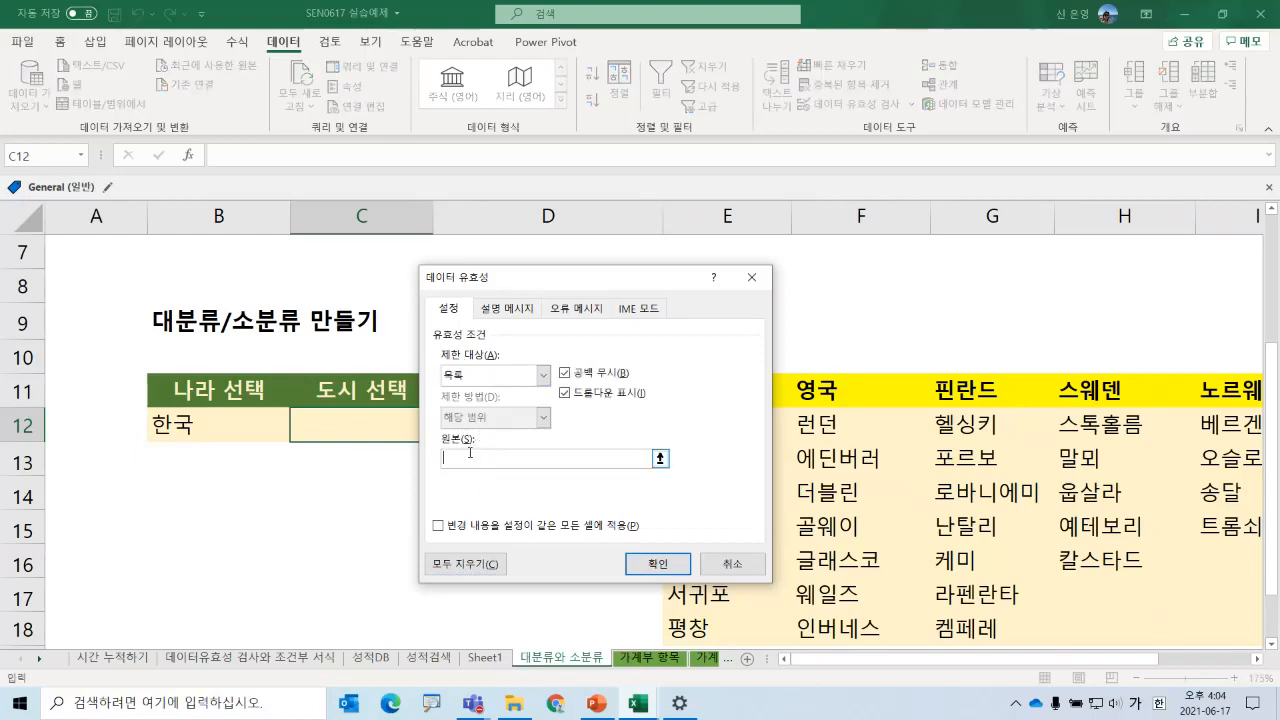
{"action": "type", "text": "=indirect("}
{"action": "left_click", "coordinate": [203, 425]}
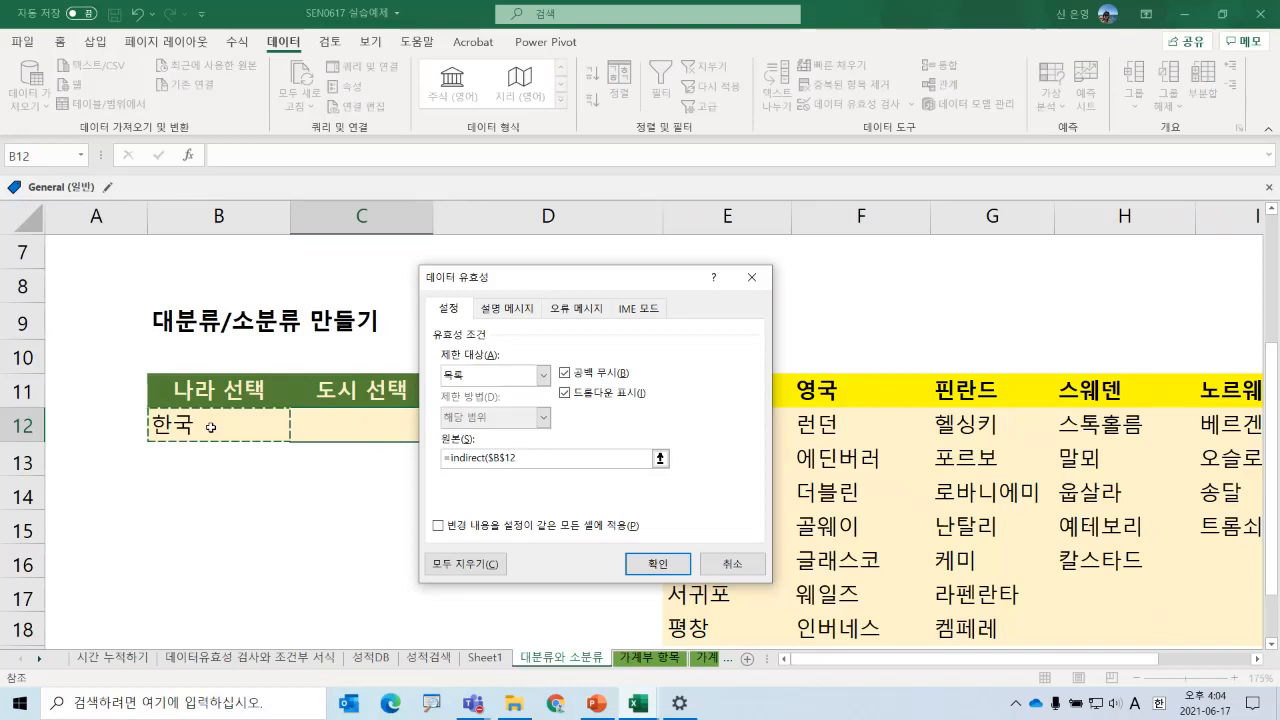
{"action": "type", "text": ")"}
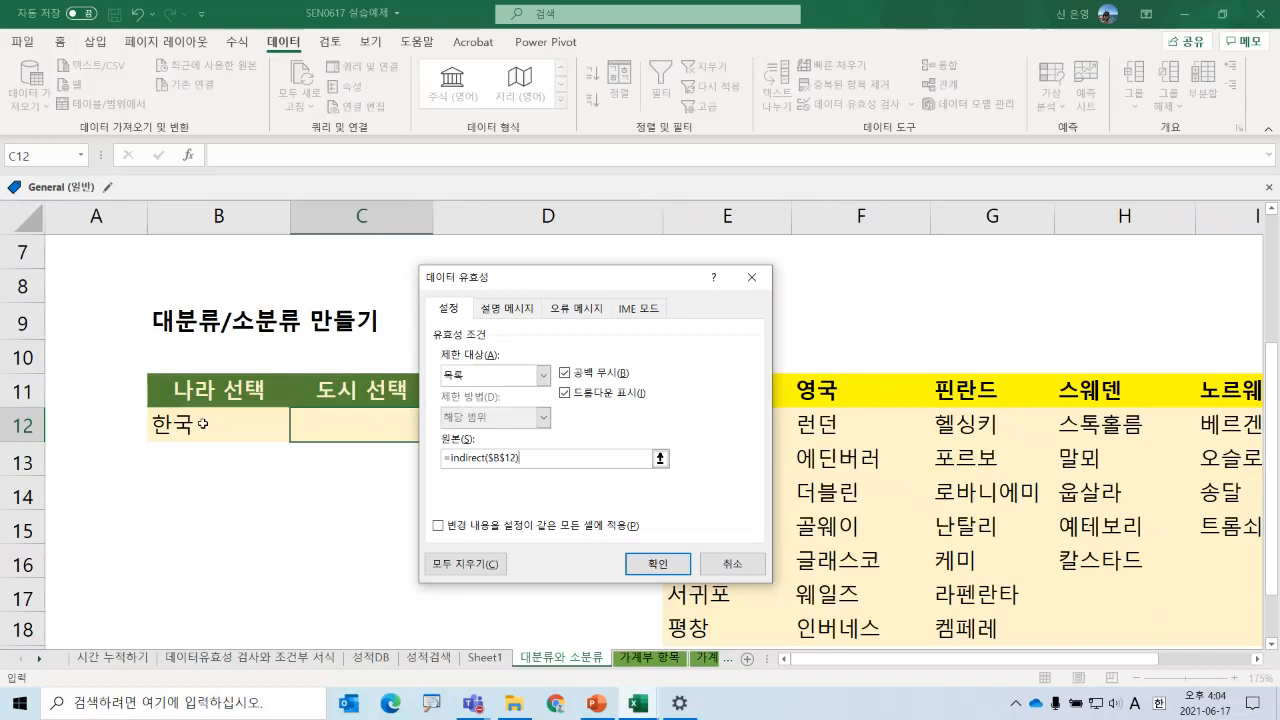
{"action": "left_click", "coordinate": [644, 565]}
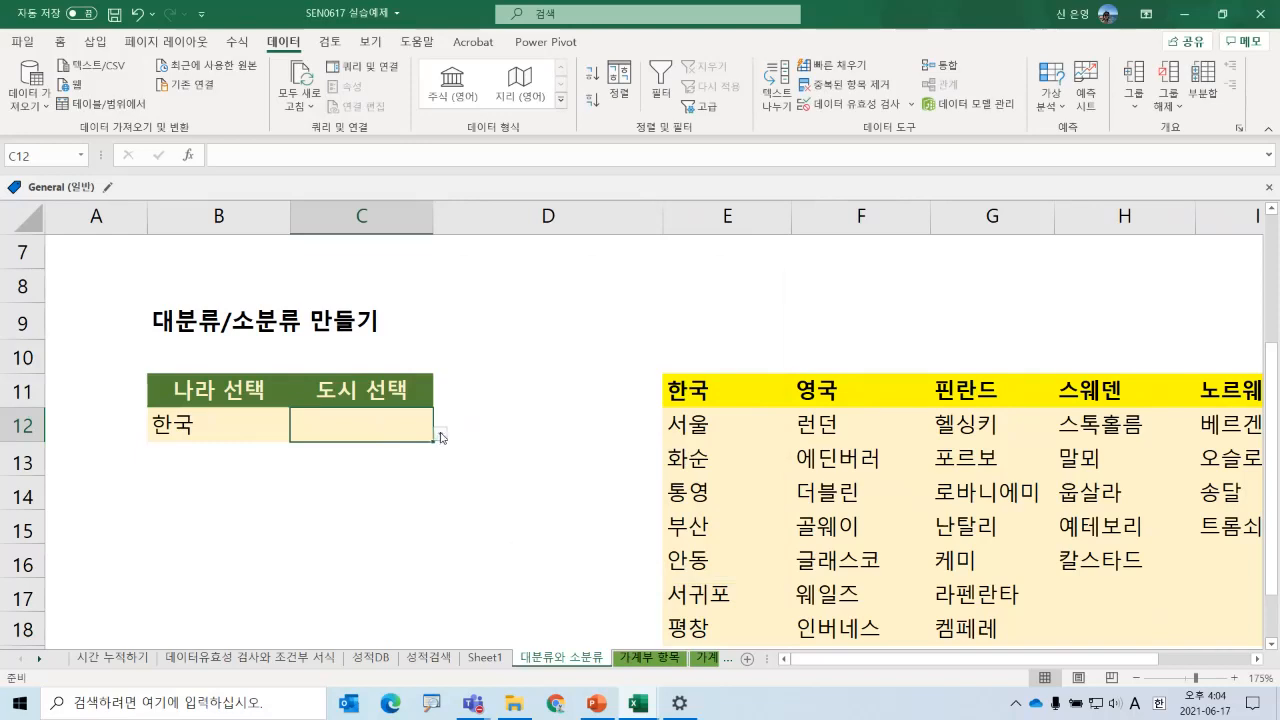
{"action": "left_click", "coordinate": [441, 436]}
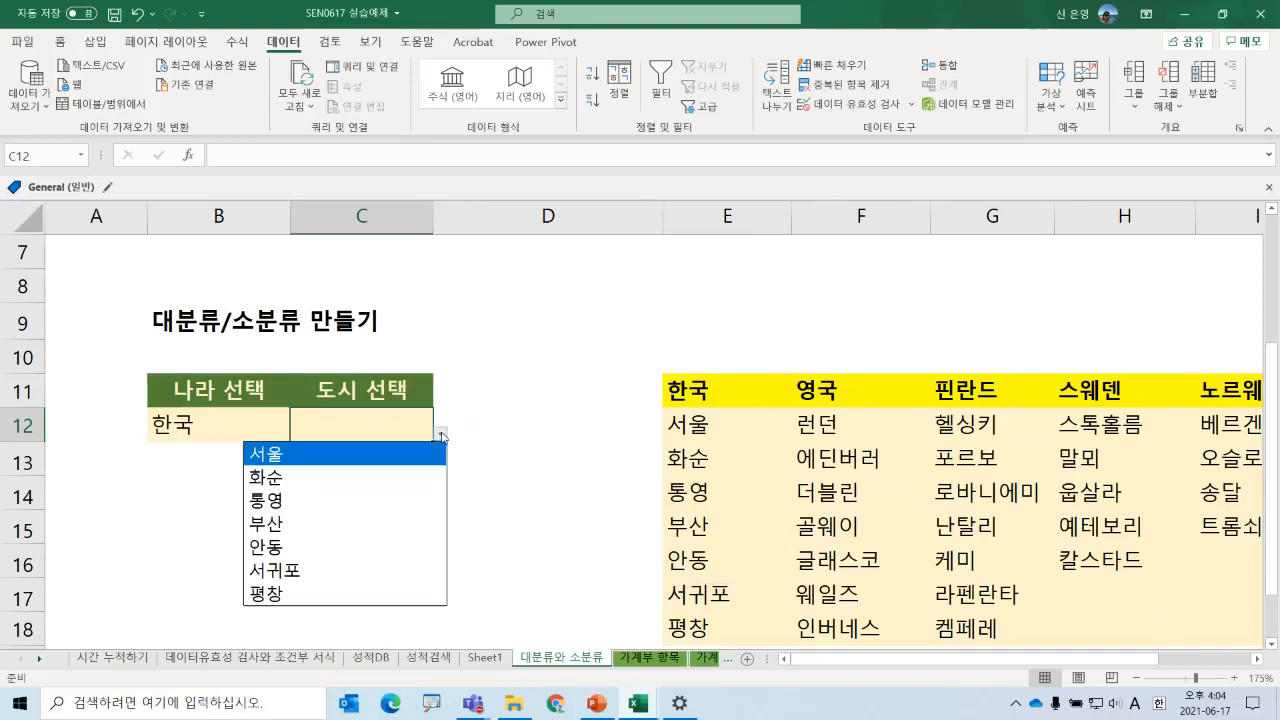
{"action": "left_click", "coordinate": [391, 554]}
- Test the dependent lists by choosing 핀란드 as the country in B12 and 로바니에미 as the city in C12
{"action": "left_click", "coordinate": [224, 426]}
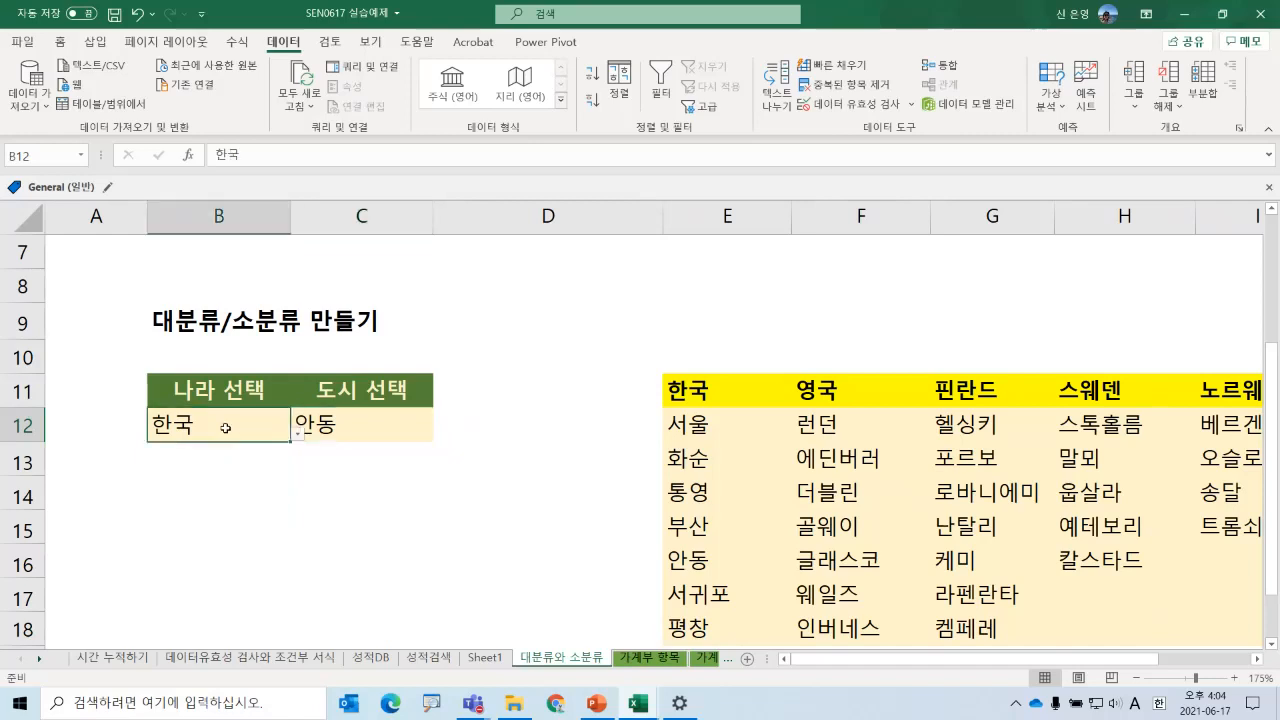
{"action": "left_click", "coordinate": [297, 434]}
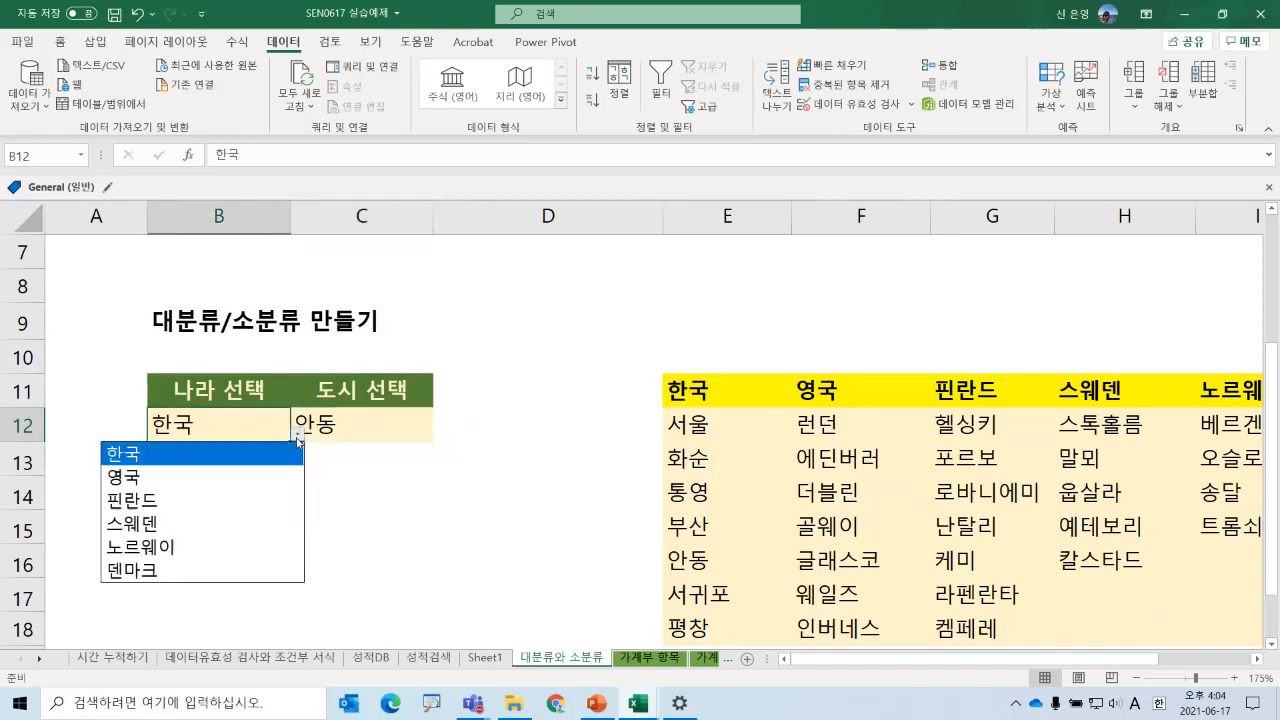
{"action": "left_click", "coordinate": [266, 497]}
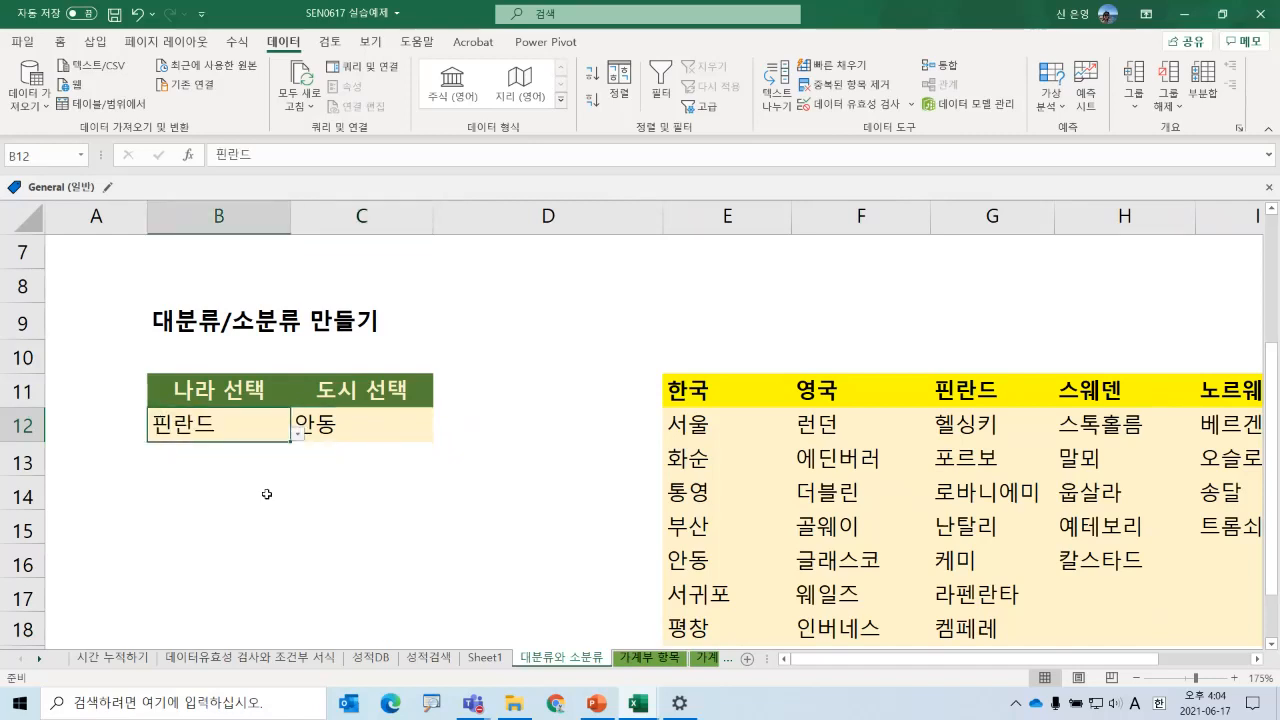
{"action": "left_click", "coordinate": [348, 428]}
{"action": "left_click", "coordinate": [440, 438]}
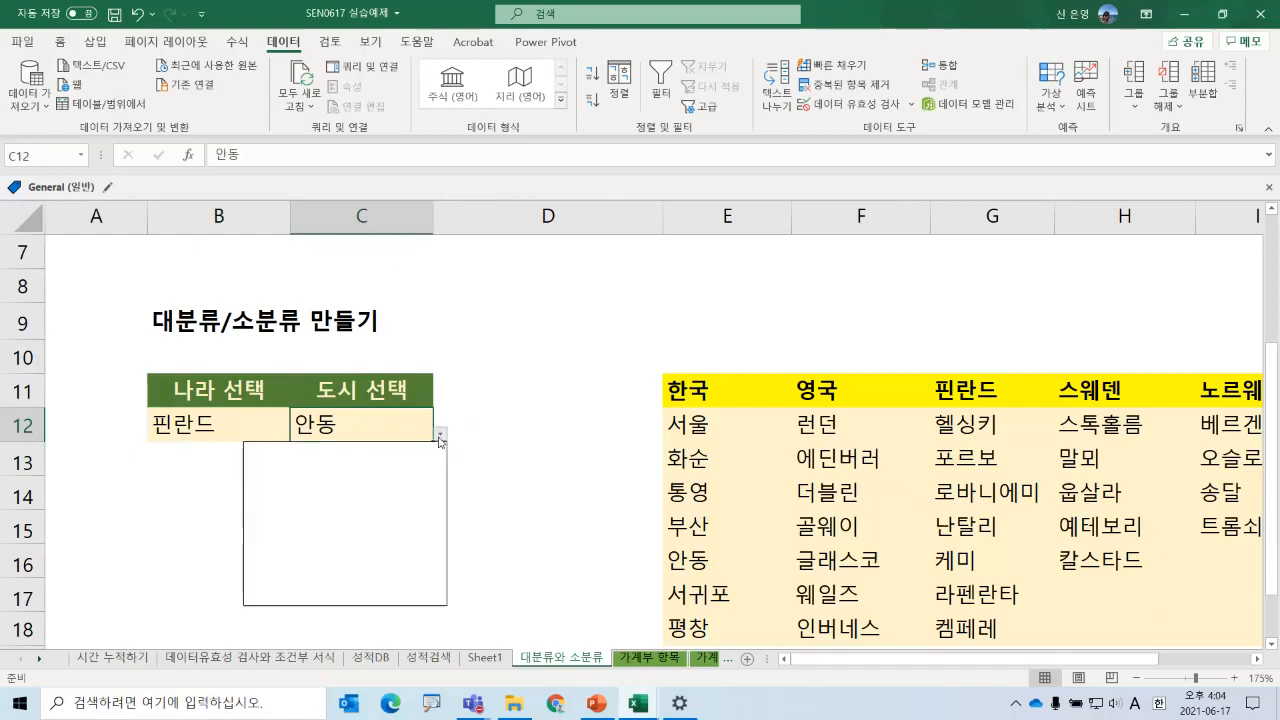
{"action": "left_click", "coordinate": [384, 492]}
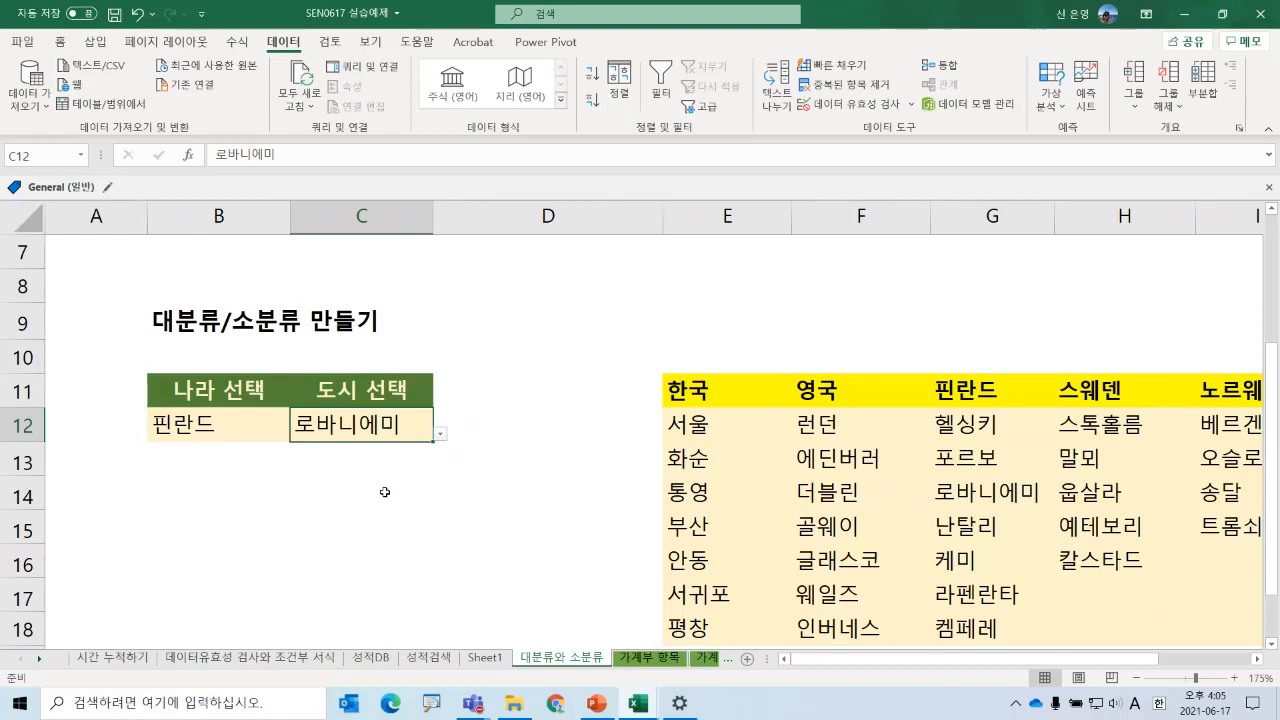
- Enter the note 데이터 유효성 검사 in cell B15
{"action": "left_click", "coordinate": [174, 516]}
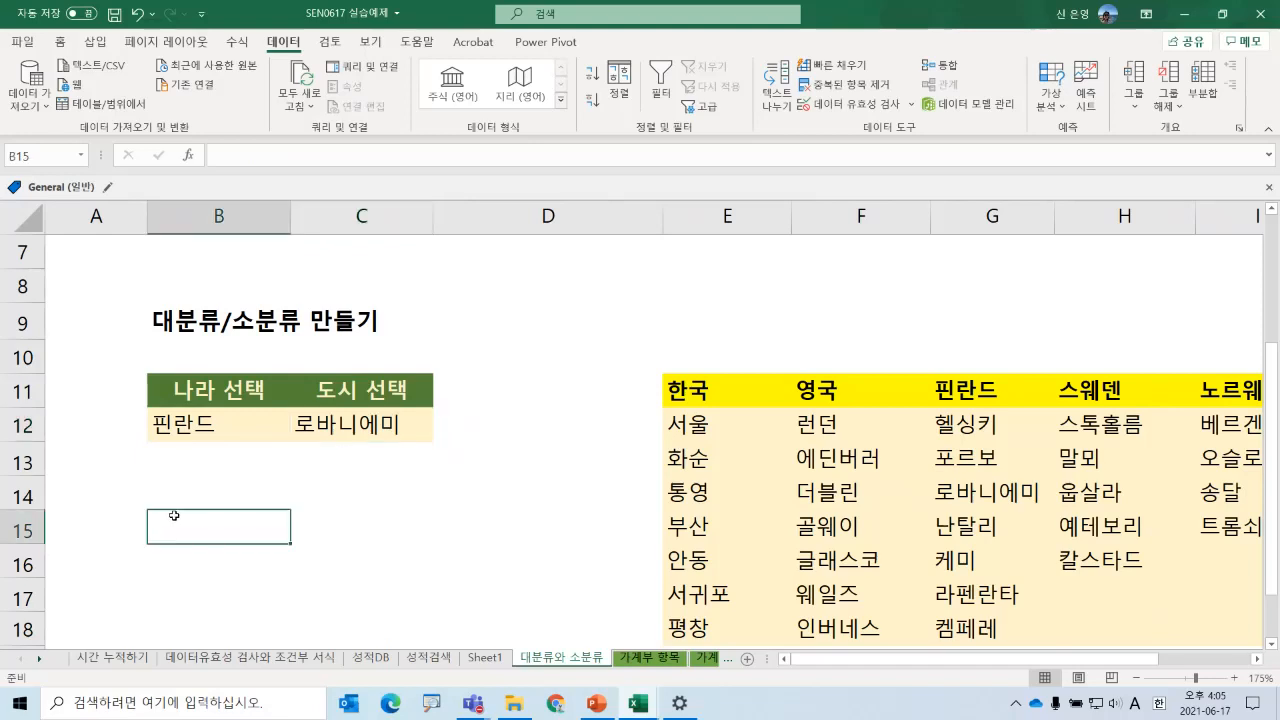
{"action": "type", "text": "e"}
{"action": "key", "text": "BackSpace"}
{"action": "key", "text": "Hangul"}
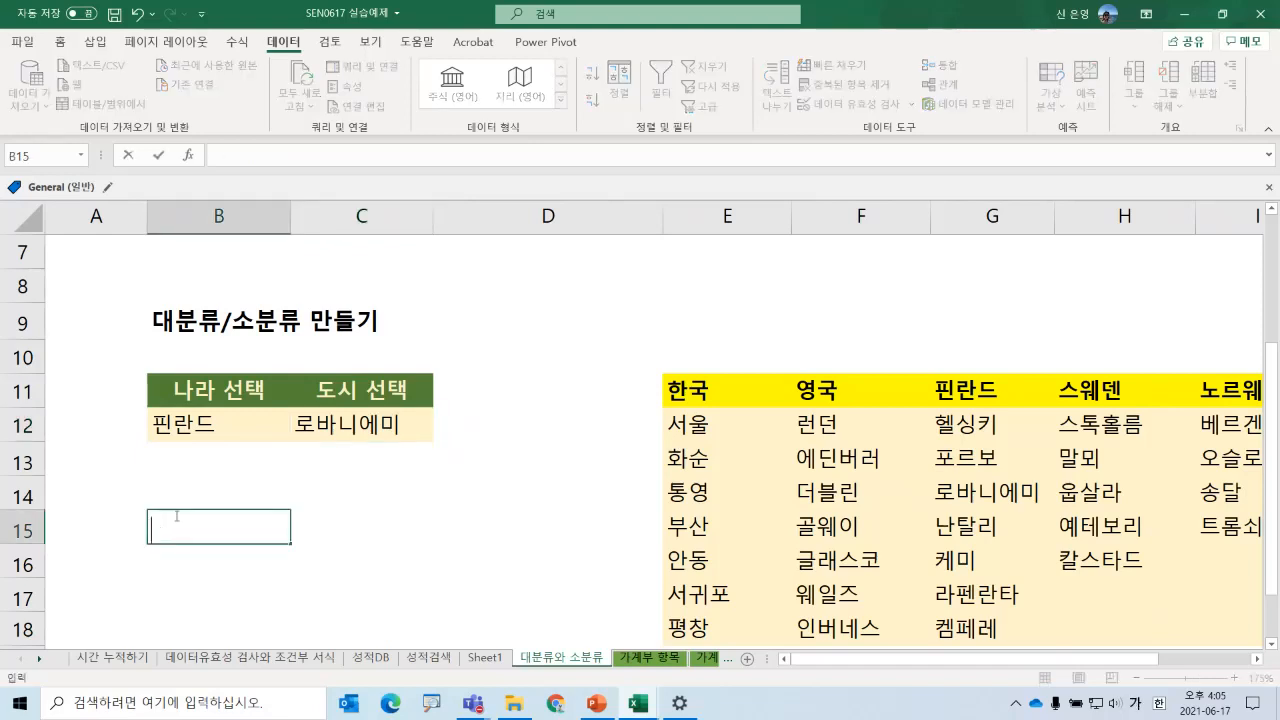
{"action": "type", "text": "뎅이터 울"}
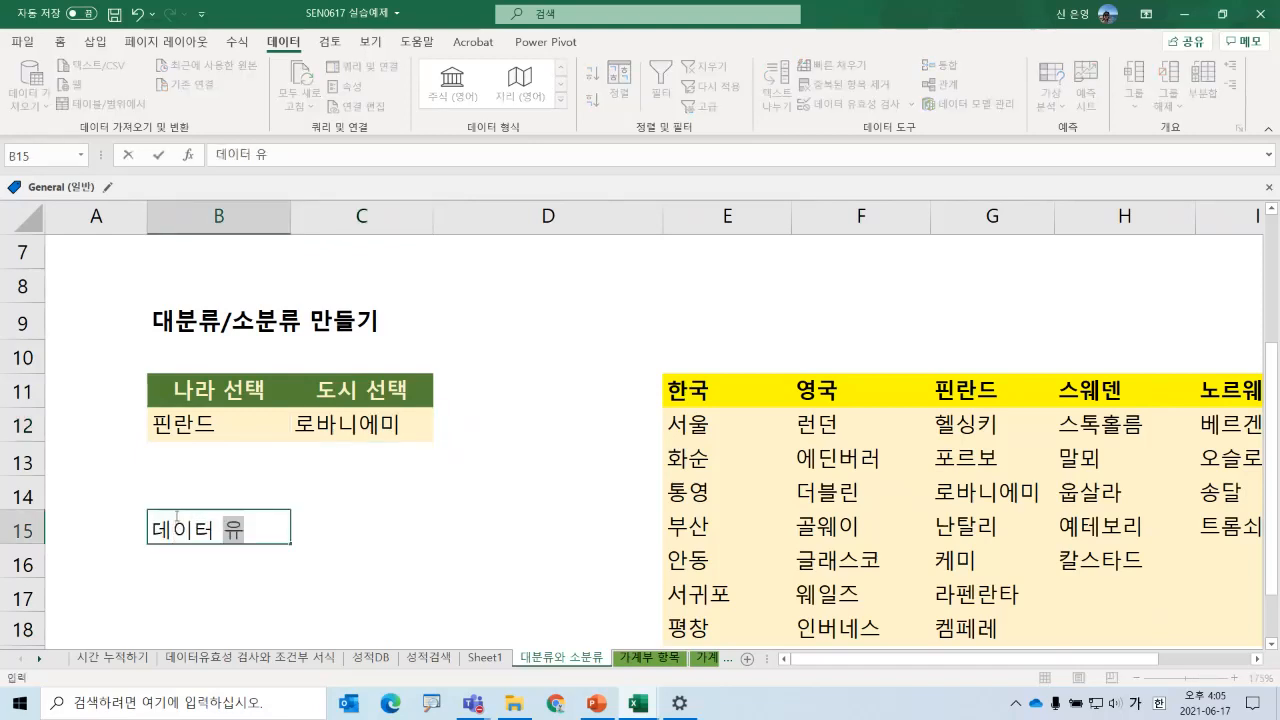
{"action": "type", "text": "효성 검"}
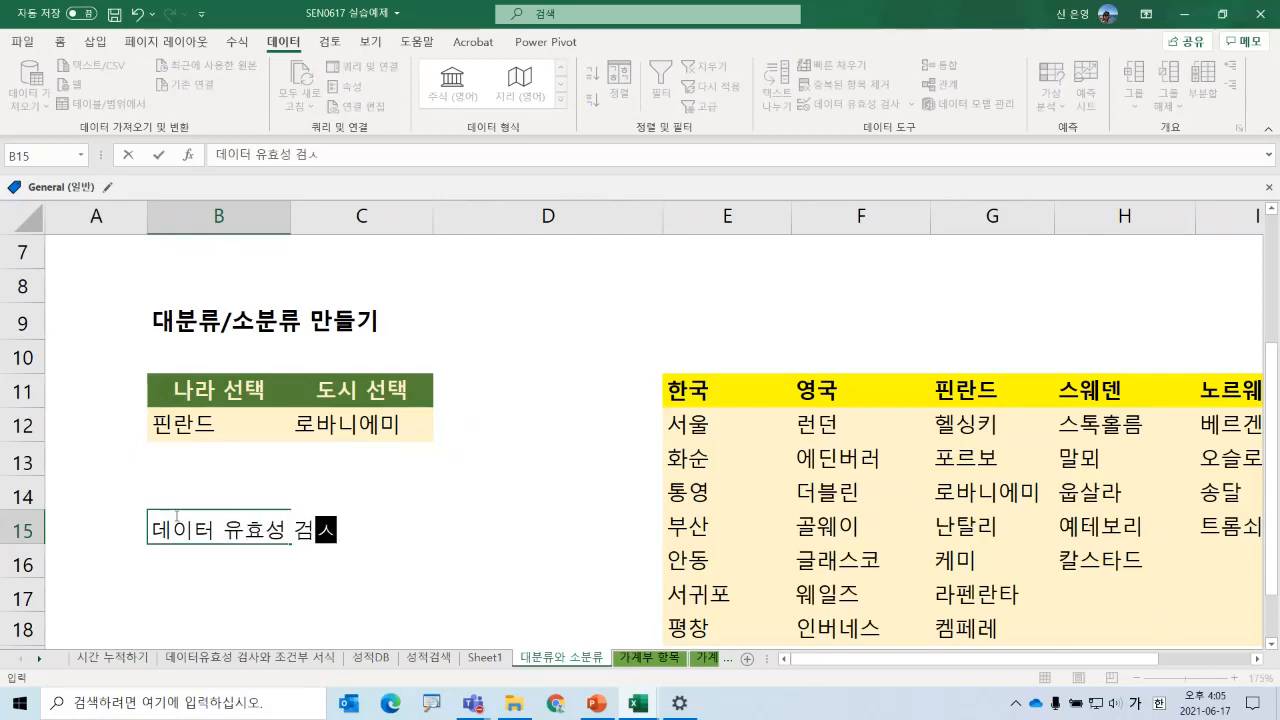
{"action": "type", "text": "사"}
{"action": "key", "text": "Return"}
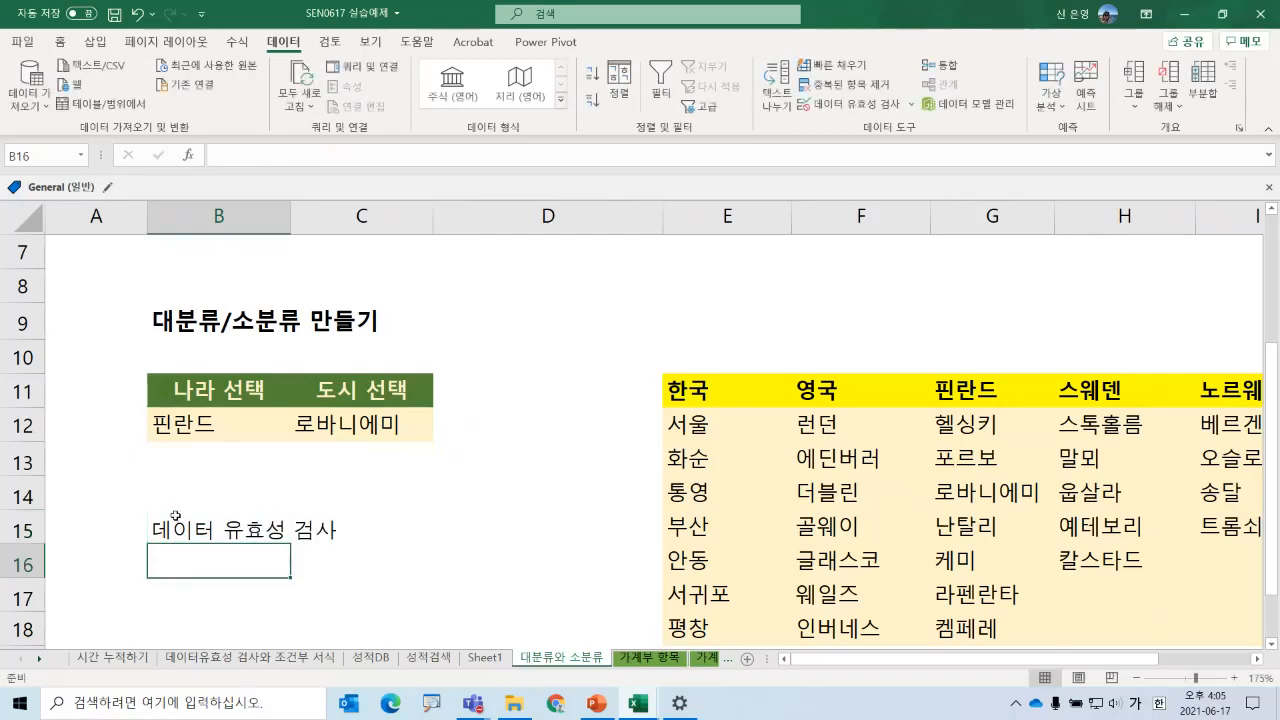
- Enter the note Indirect 함수 in cell B16, directly below the data validation note
{"action": "type", "text": "Indire"}
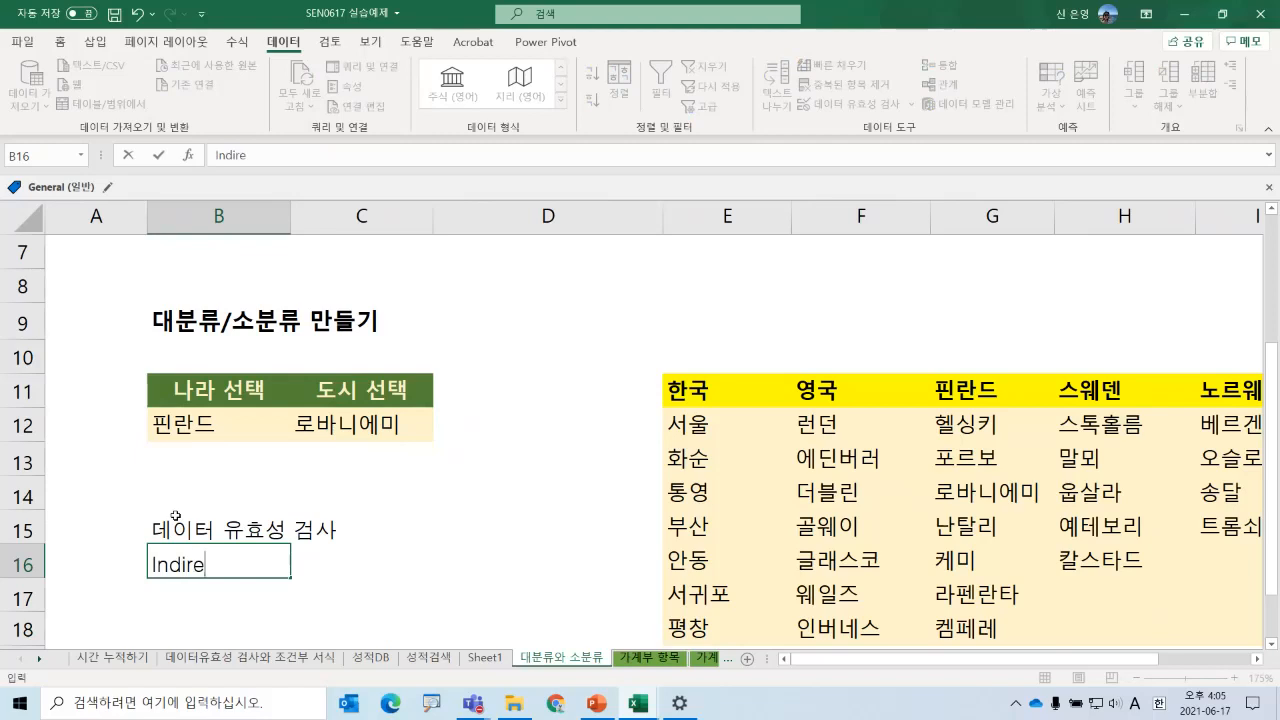
{"action": "type", "text": "ct 함ㅅ"}
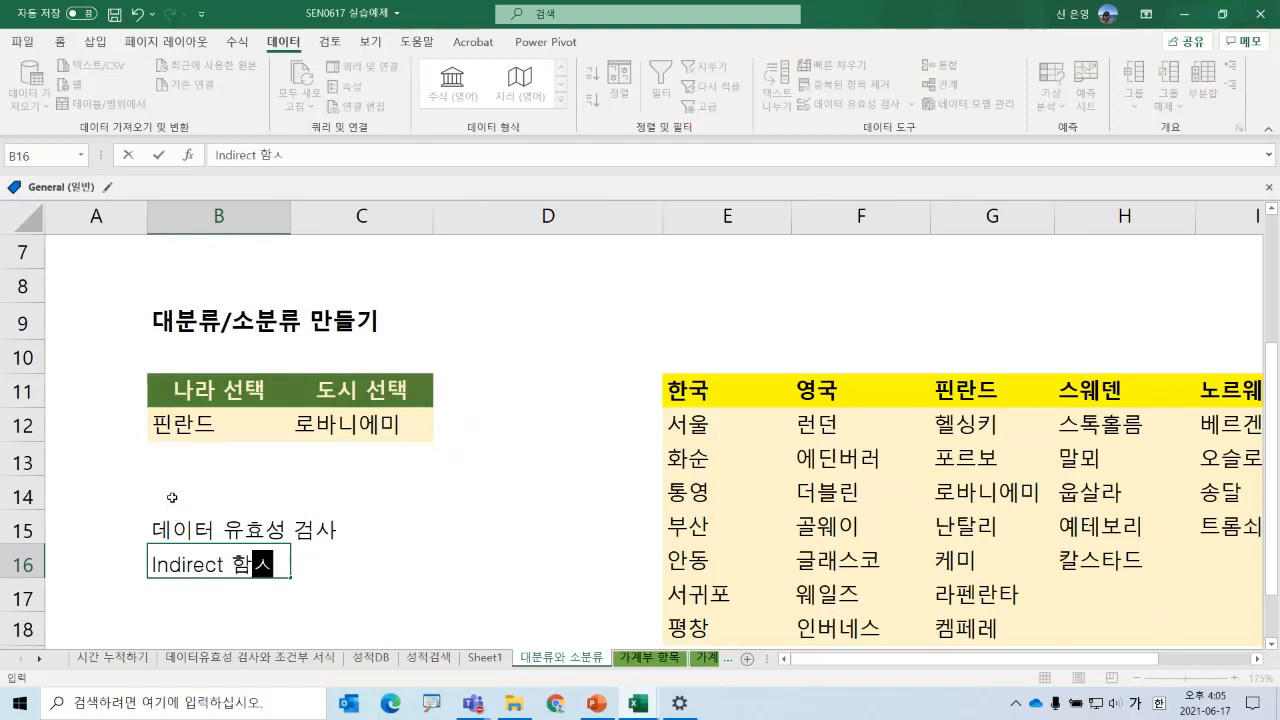
{"action": "type", "text": "ㅜ"}
{"action": "key", "text": "Return"}
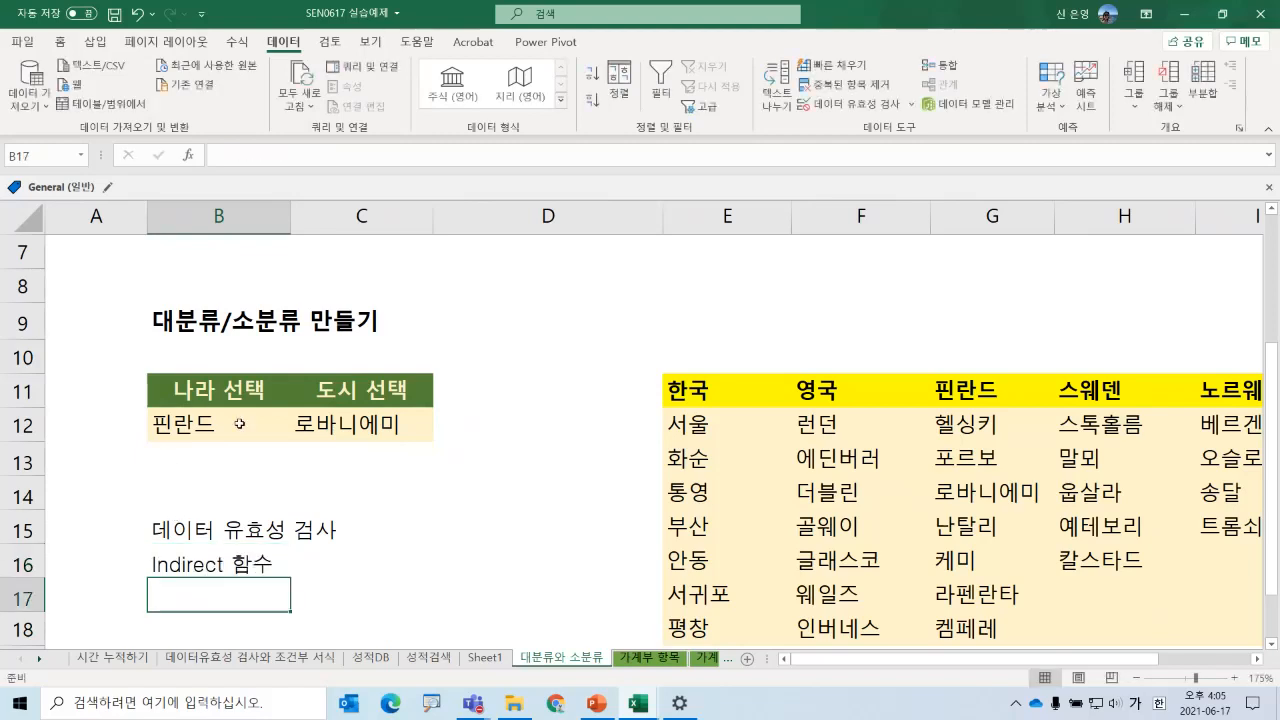
- Change the country in B12 to 한국 and the city in C12 to 부산 using their drop-down lists
{"action": "left_click", "coordinate": [240, 424]}
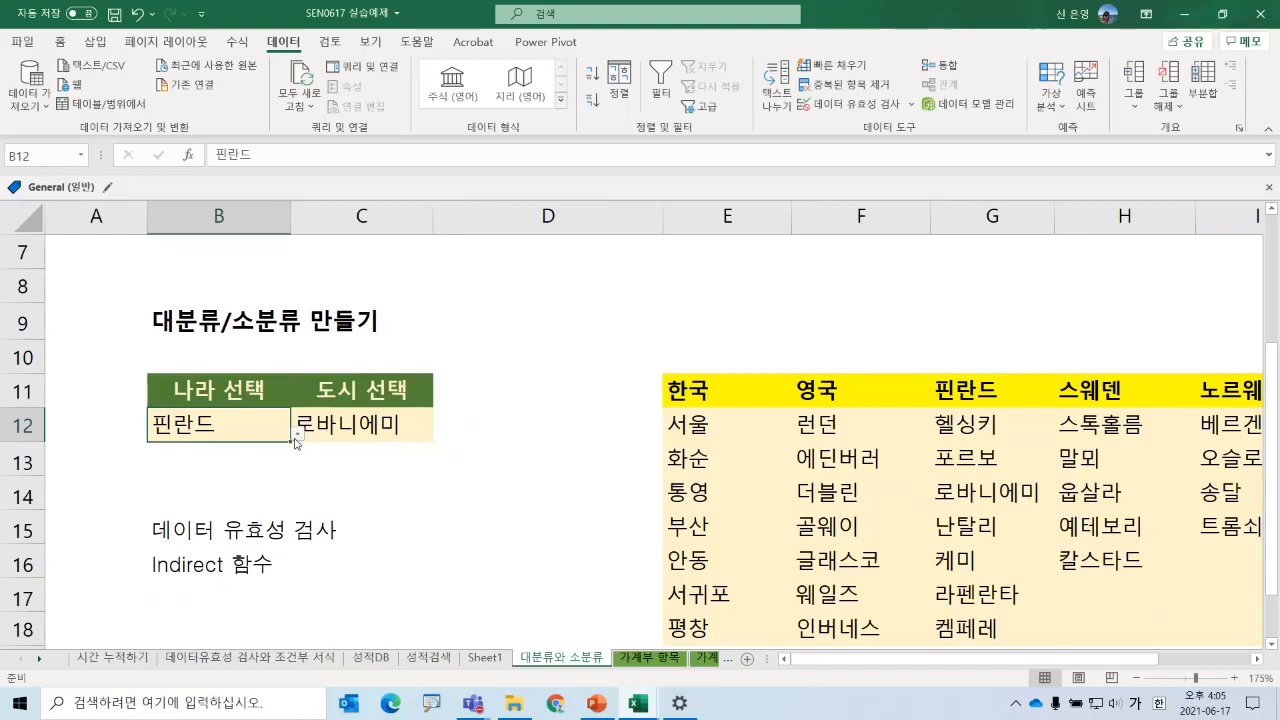
{"action": "left_click", "coordinate": [297, 436]}
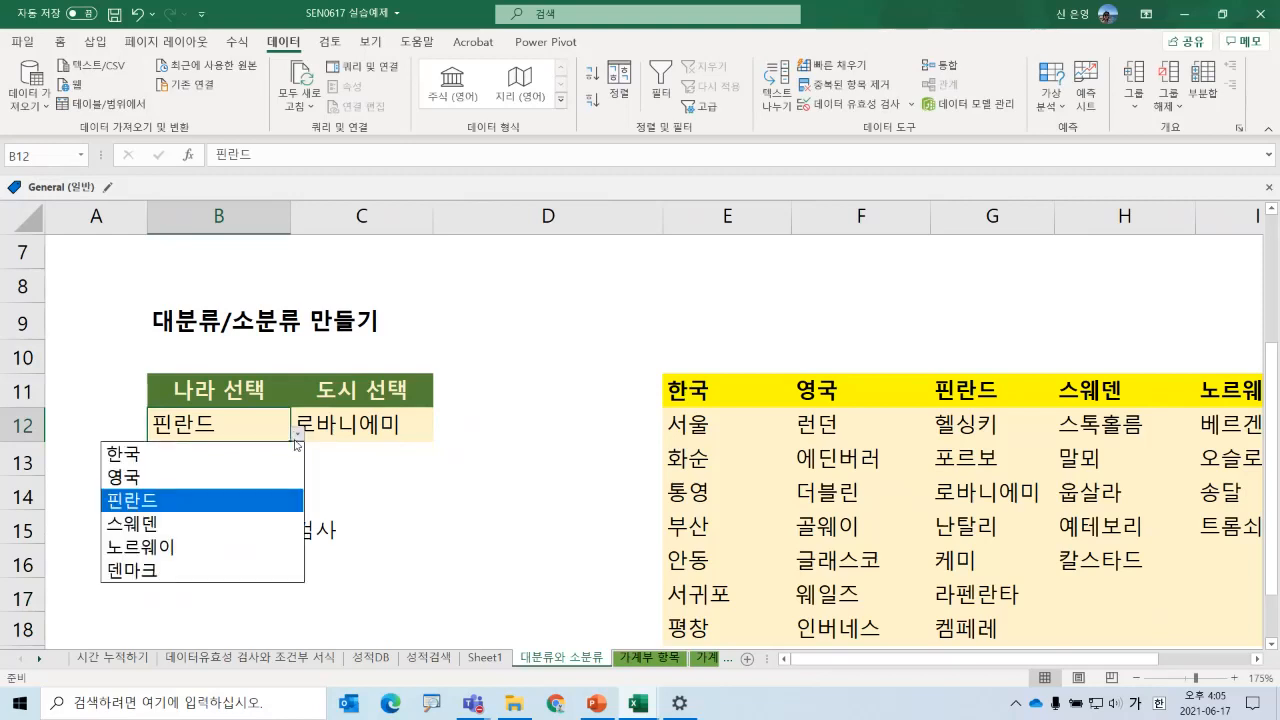
{"action": "left_click", "coordinate": [370, 428]}
{"action": "left_click", "coordinate": [370, 422]}
{"action": "left_click", "coordinate": [286, 434]}
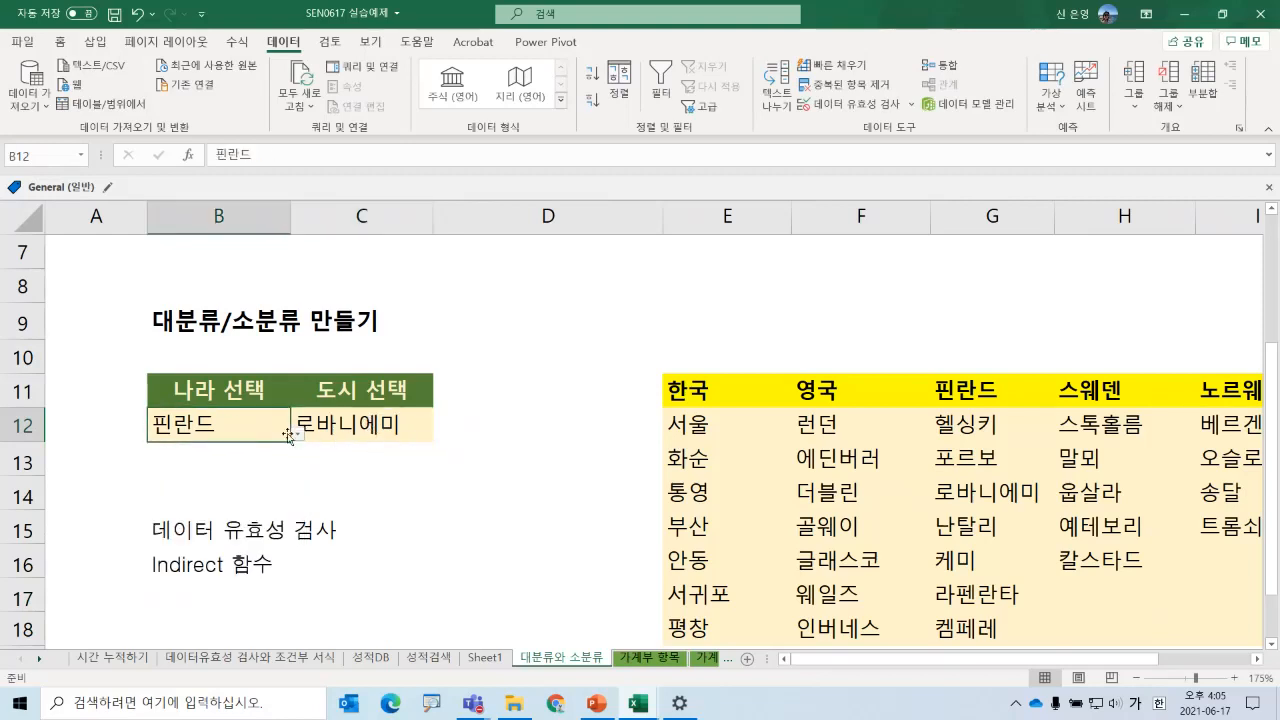
{"action": "left_click", "coordinate": [297, 436]}
{"action": "left_click", "coordinate": [244, 452]}
{"action": "left_click", "coordinate": [350, 430]}
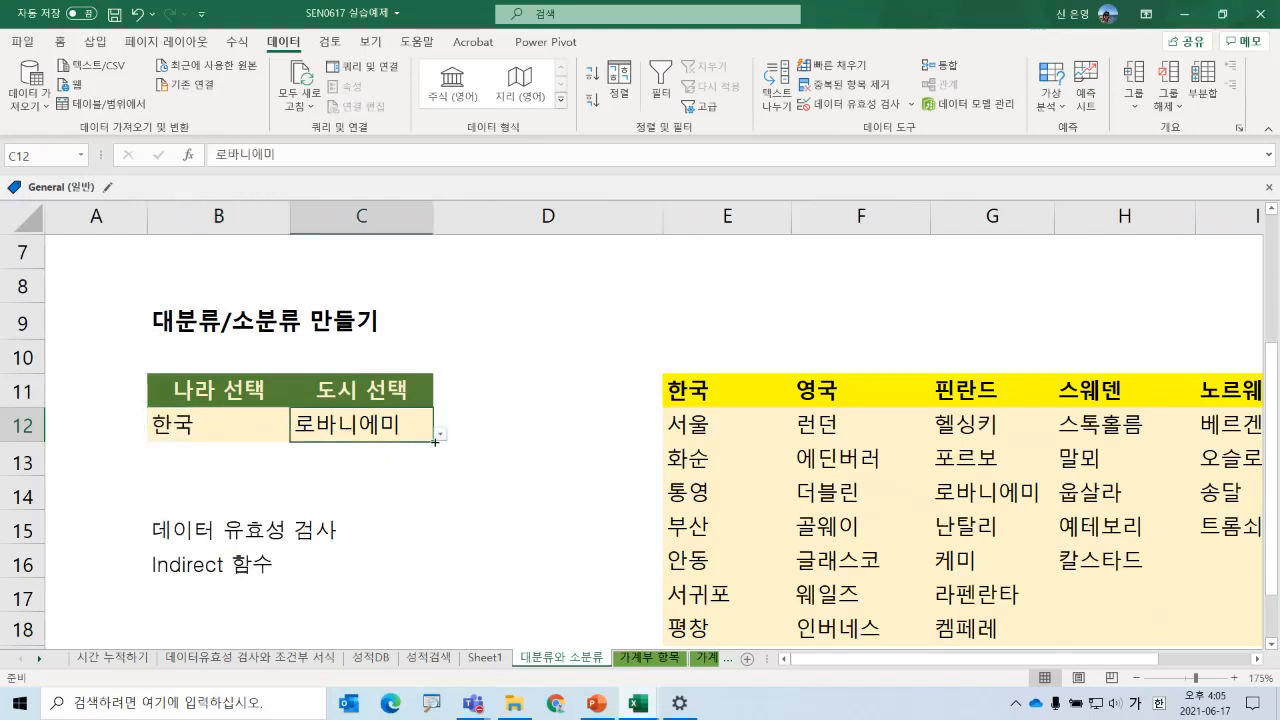
{"action": "left_click", "coordinate": [440, 434]}
{"action": "left_click", "coordinate": [372, 520]}
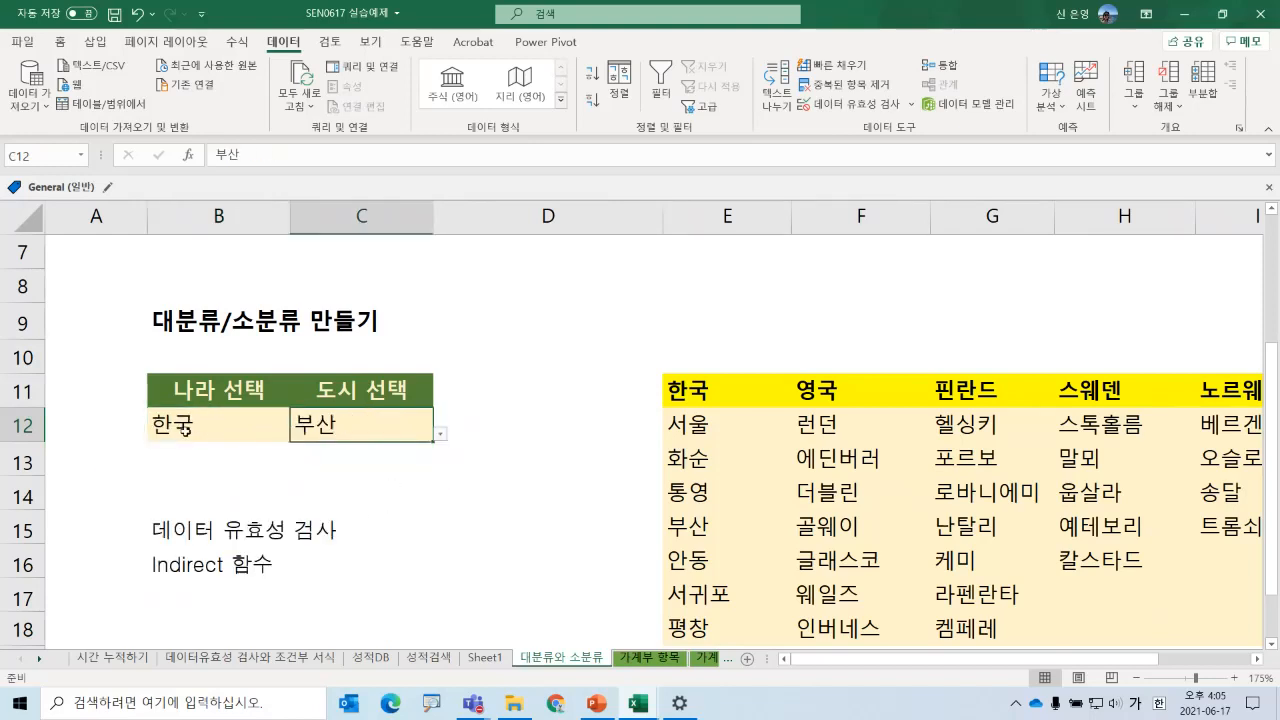
- Examine how the country headers in row 11 and the 한국 city list relate to the selections in B12:C12
{"action": "left_click", "coordinate": [186, 428]}
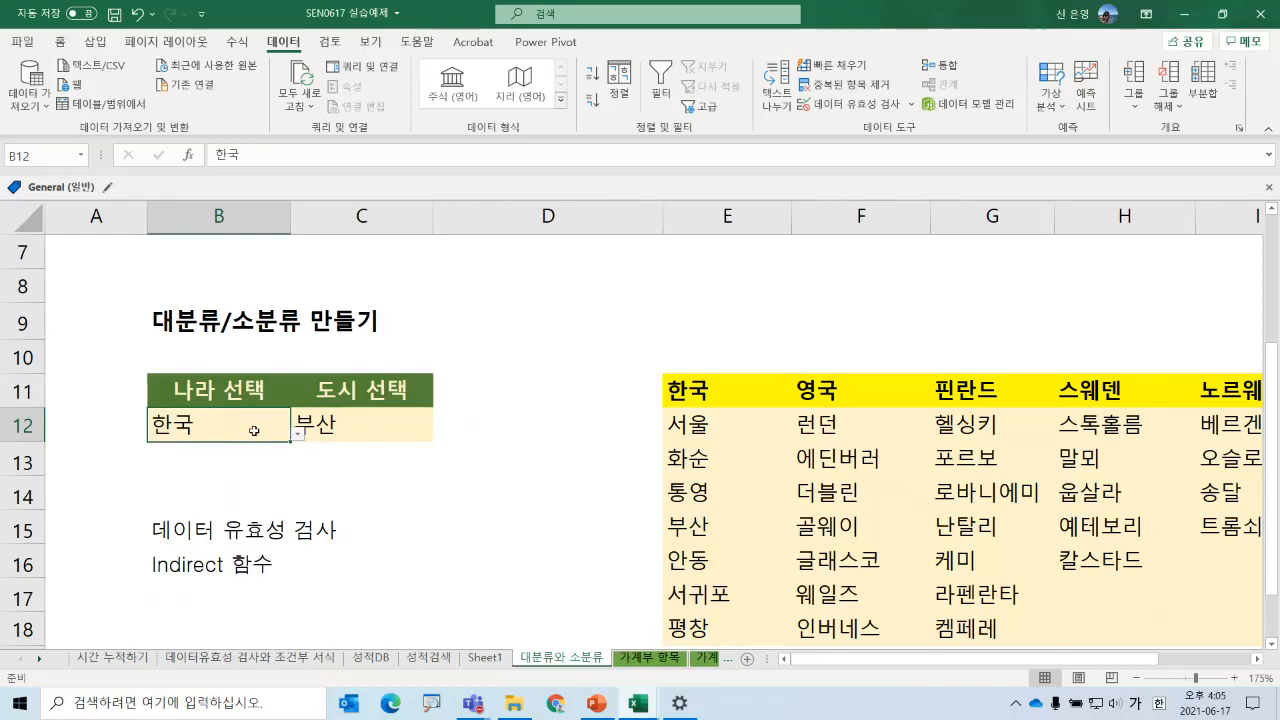
{"action": "left_click", "coordinate": [703, 392]}
{"action": "left_click_drag", "start_coordinate": [703, 392], "coordinate": [1155, 389]}
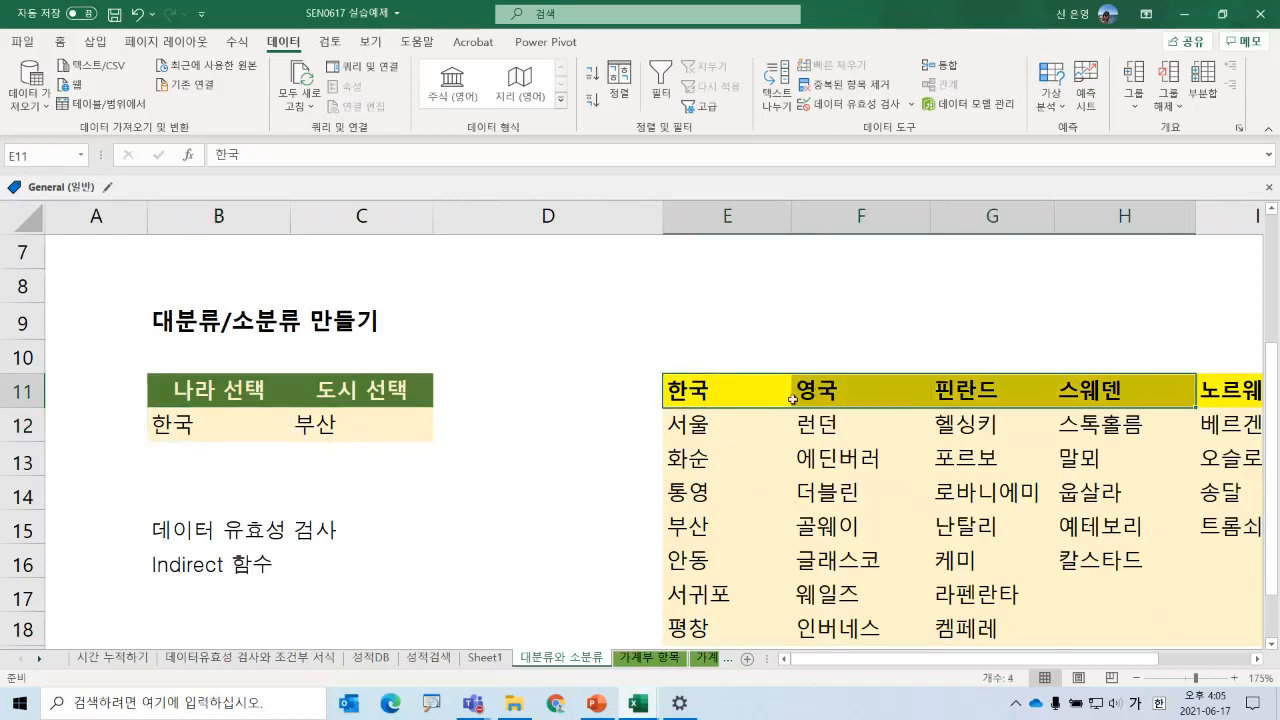
{"action": "left_click", "coordinate": [750, 394]}
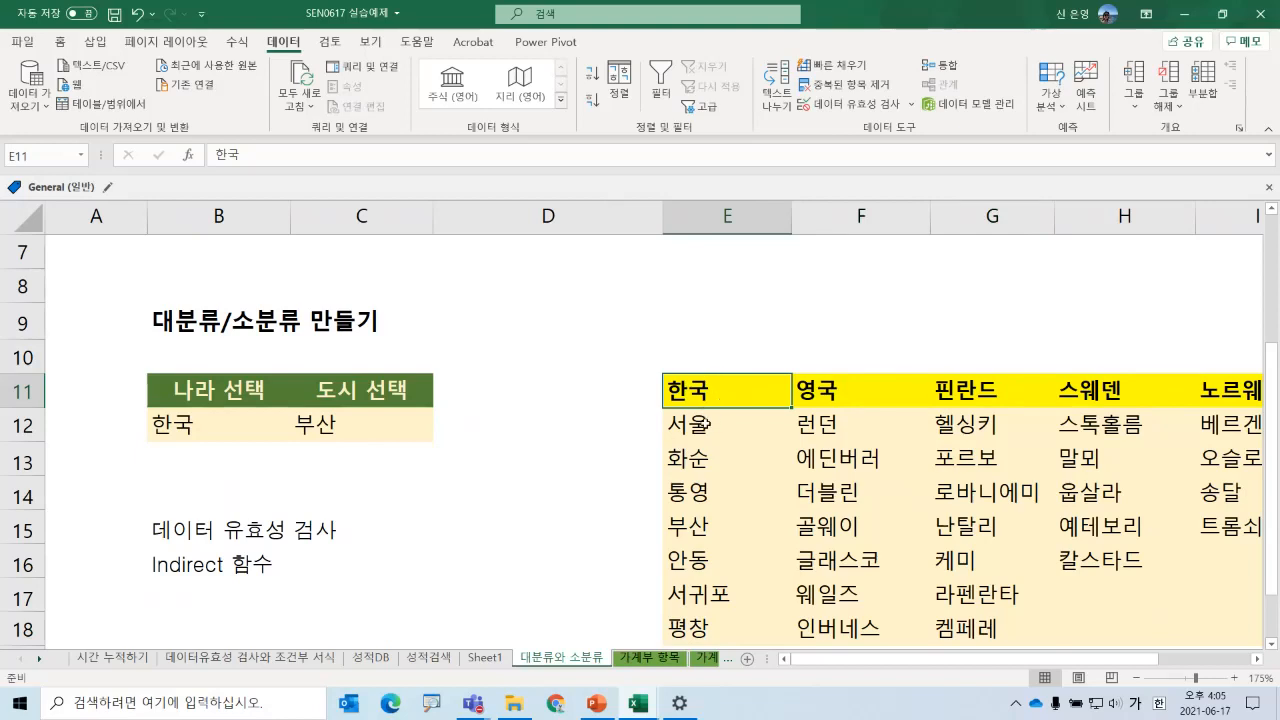
{"action": "left_click_drag", "start_coordinate": [706, 428], "coordinate": [720, 600]}
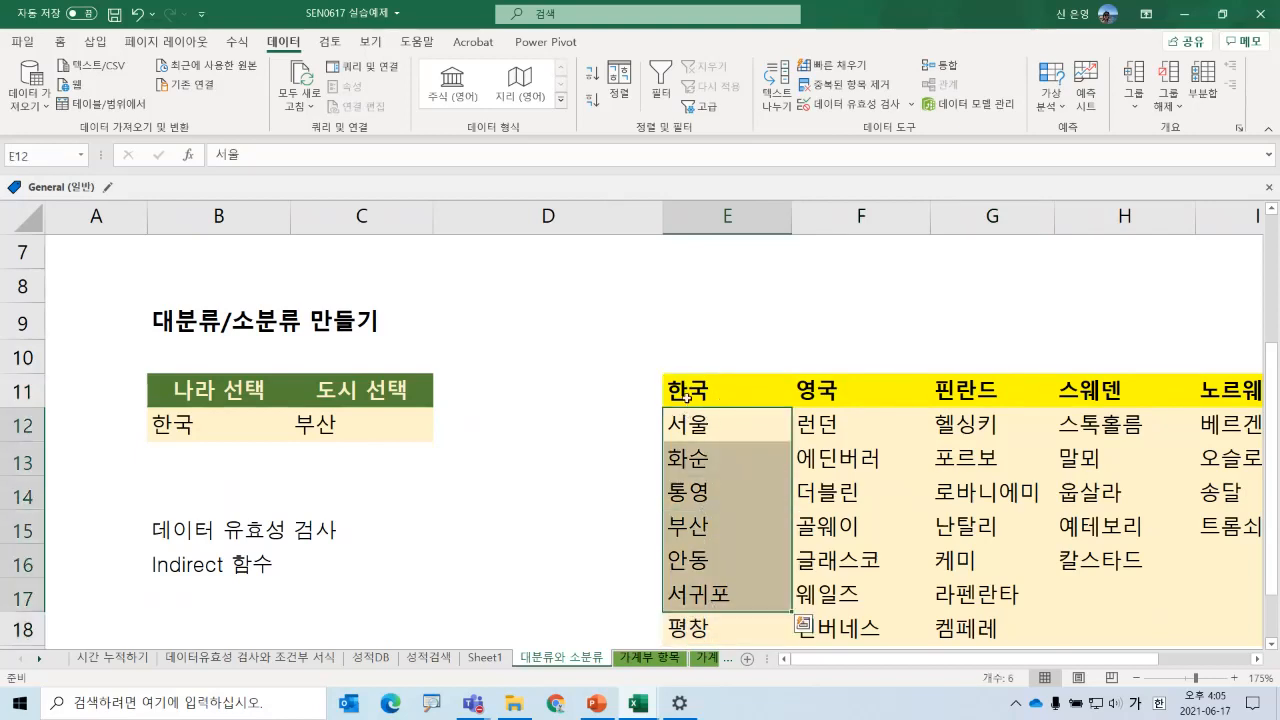
{"action": "left_click", "coordinate": [692, 397]}
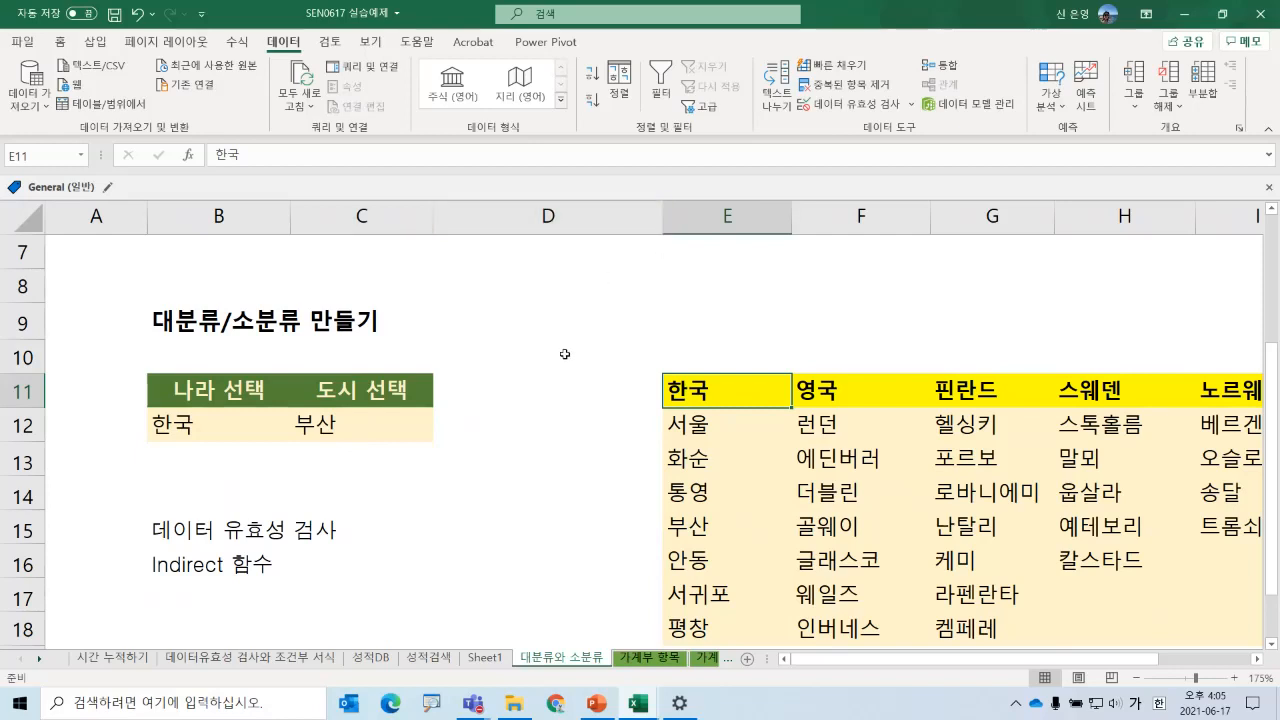
{"action": "left_click", "coordinate": [174, 422]}
{"action": "left_click", "coordinate": [333, 422], "text": "shift"}
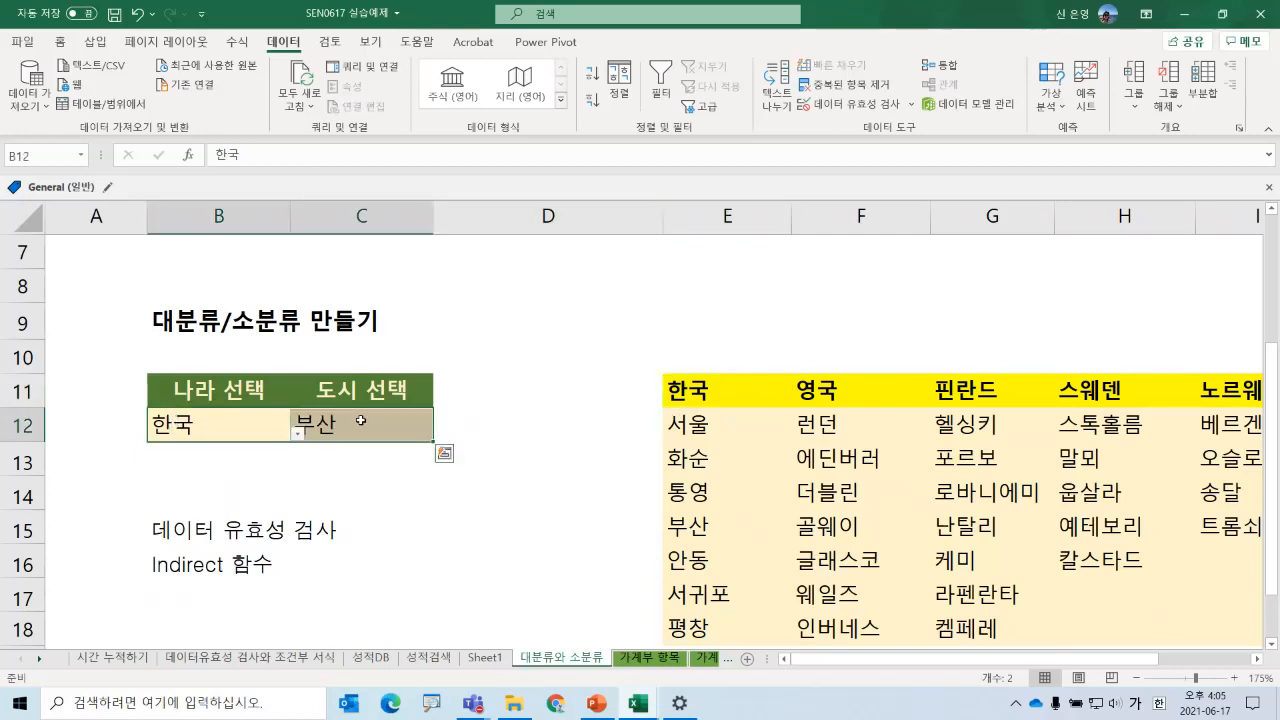
- Remove the existing data validation rules from the country and city selection cells B12:C12
{"action": "left_click", "coordinate": [832, 106]}
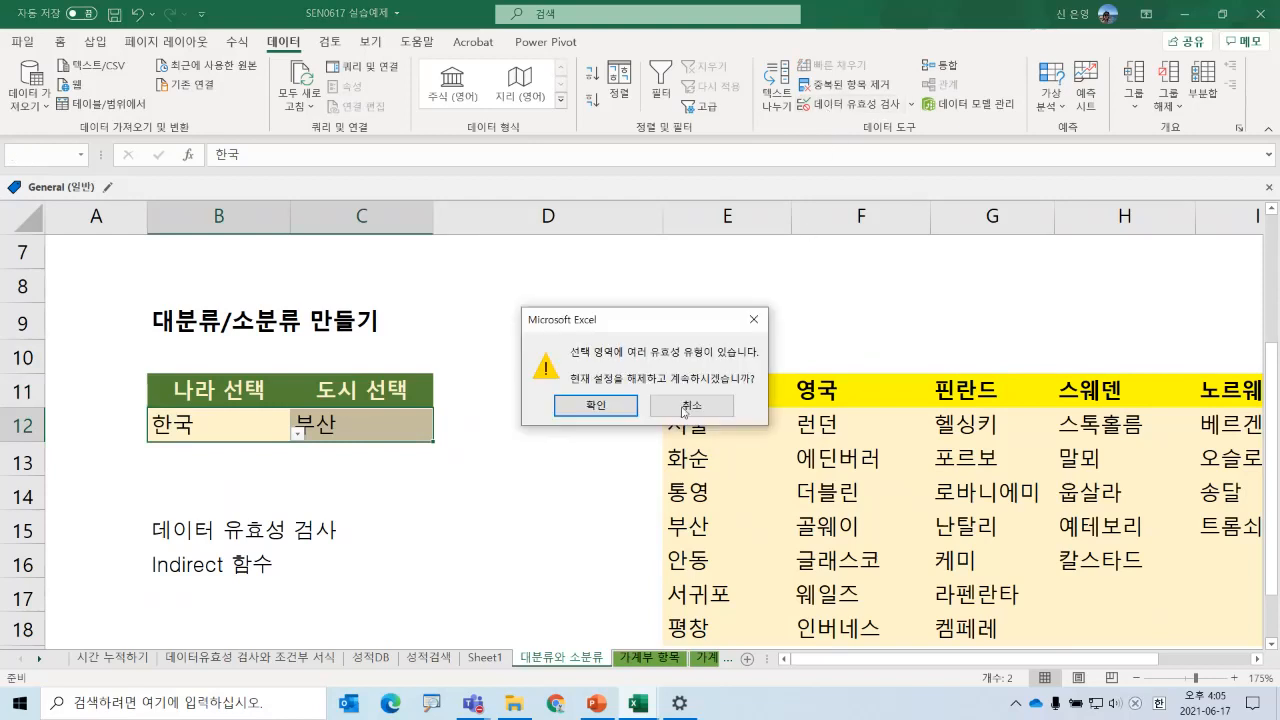
{"action": "left_click", "coordinate": [603, 408]}
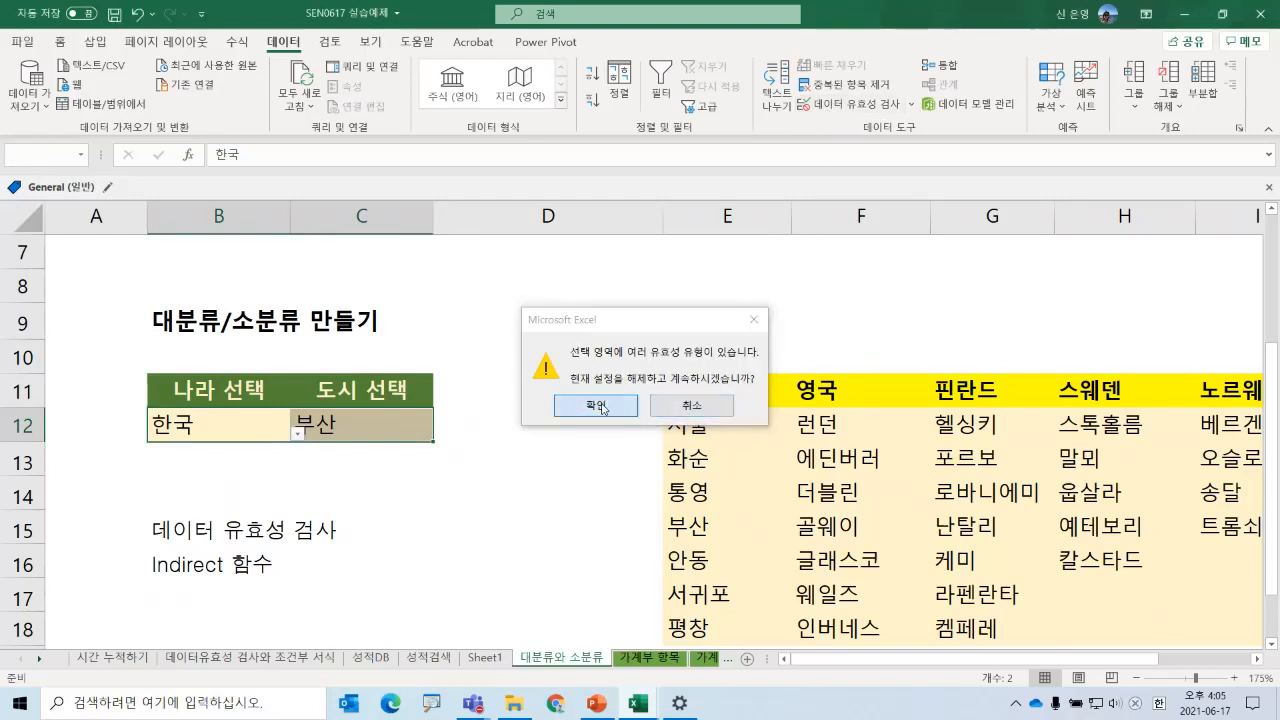
{"action": "left_click", "coordinate": [641, 564]}
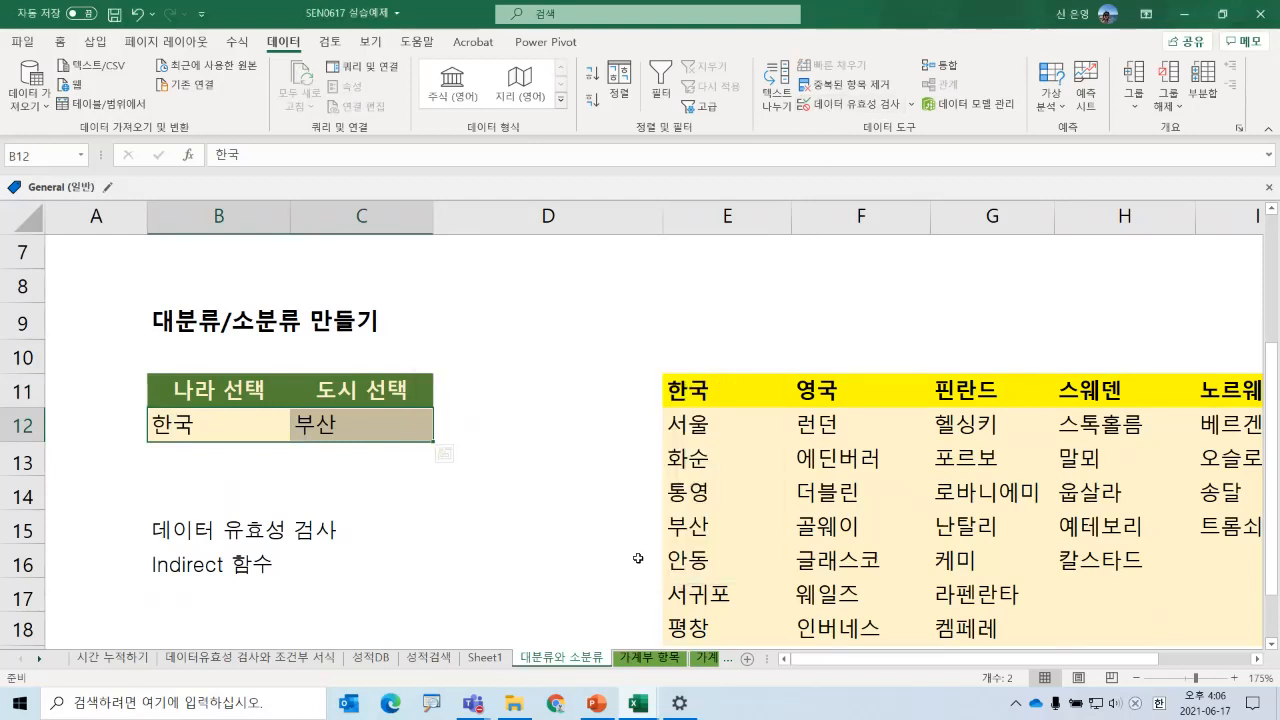
- Delete the defined names 노르웨이, 덴마크, 스웨덴, 영국, 핀란드 and 한국 from the workbook
{"action": "left_click", "coordinate": [240, 43]}
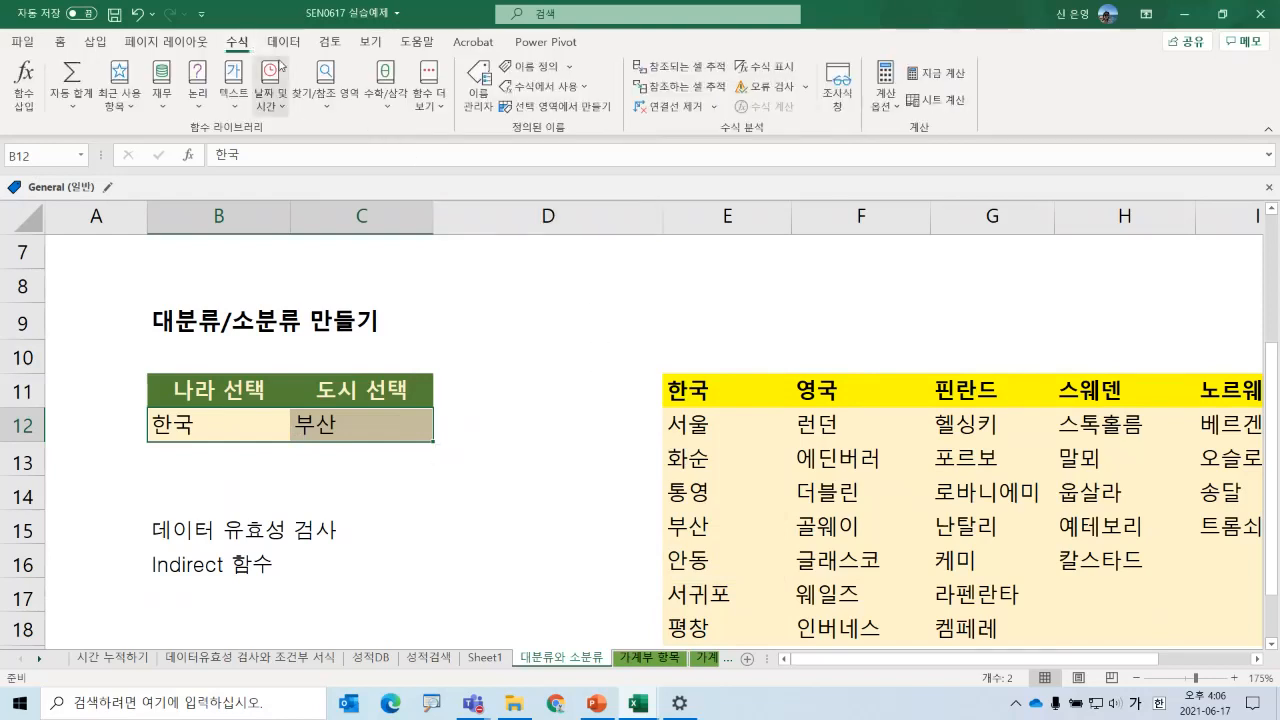
{"action": "left_click", "coordinate": [479, 85]}
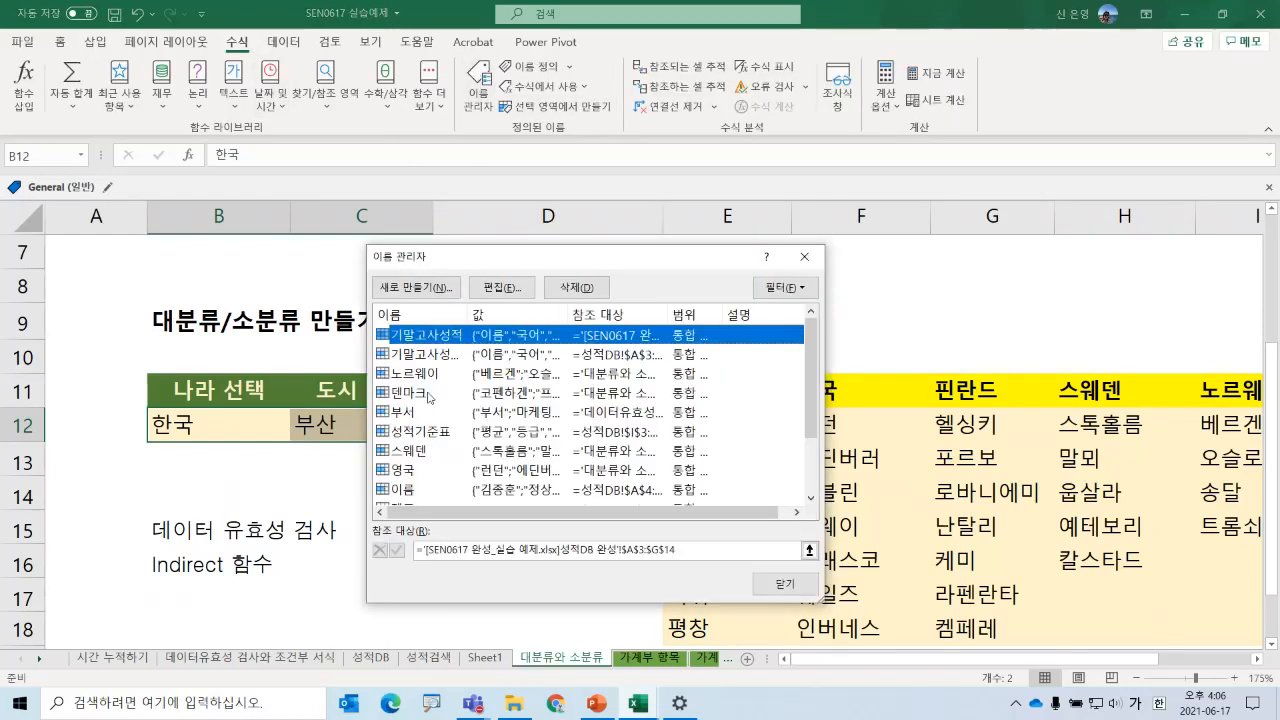
{"action": "left_click", "coordinate": [418, 373]}
{"action": "left_click", "coordinate": [415, 394], "text": "ctrl"}
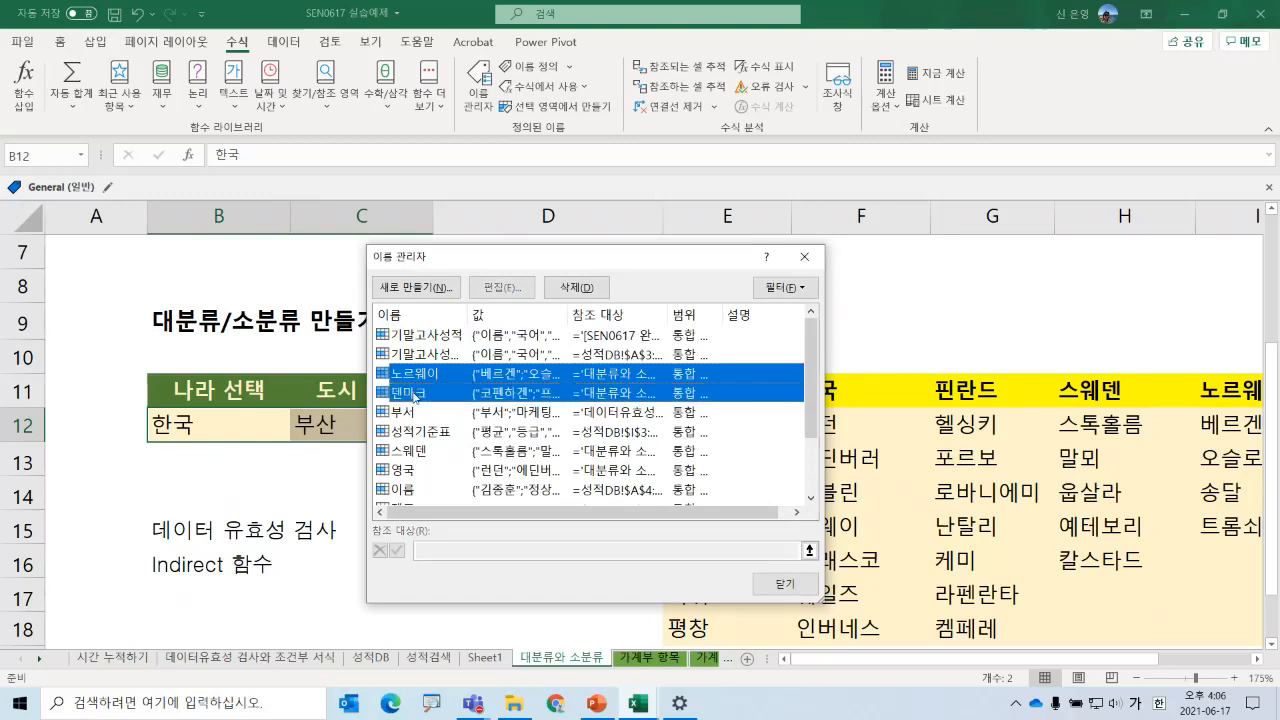
{"action": "left_click", "coordinate": [414, 452], "text": "ctrl"}
{"action": "left_click", "coordinate": [410, 470], "text": "ctrl"}
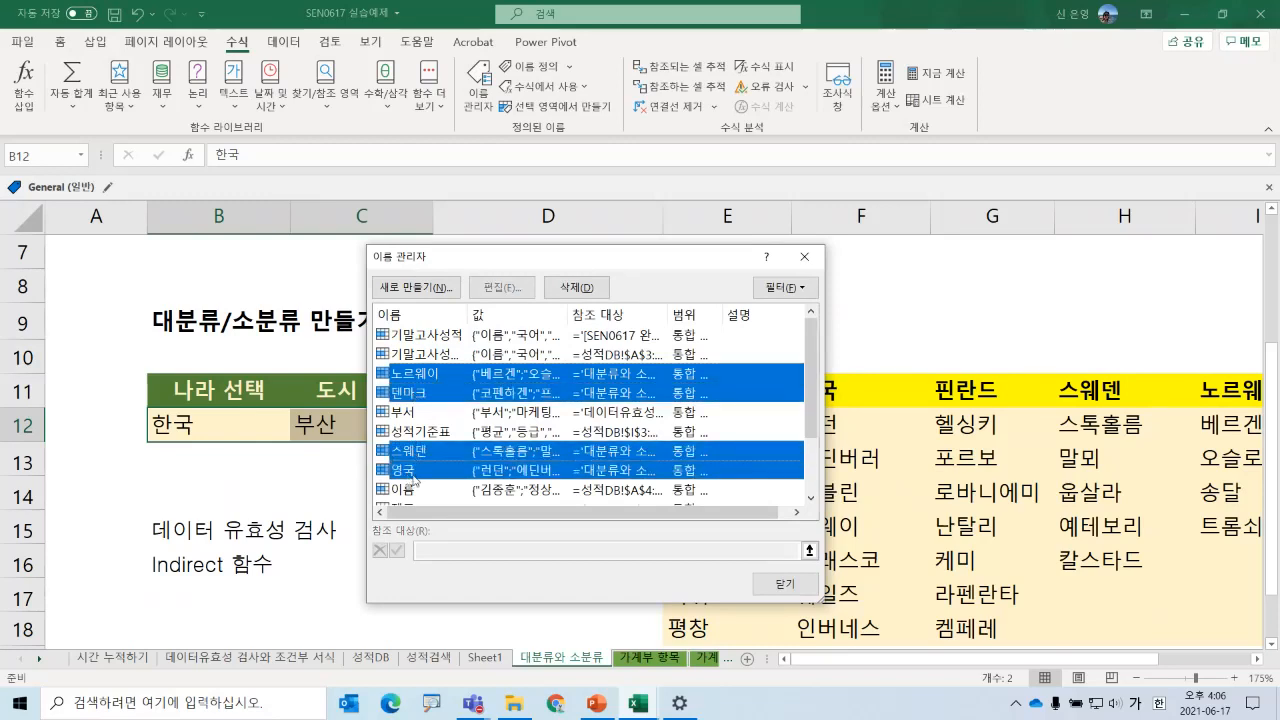
{"action": "scroll", "coordinate": [410, 478], "scroll_direction": "down", "scroll_amount": 2}
{"action": "left_click", "coordinate": [408, 468], "text": "ctrl"}
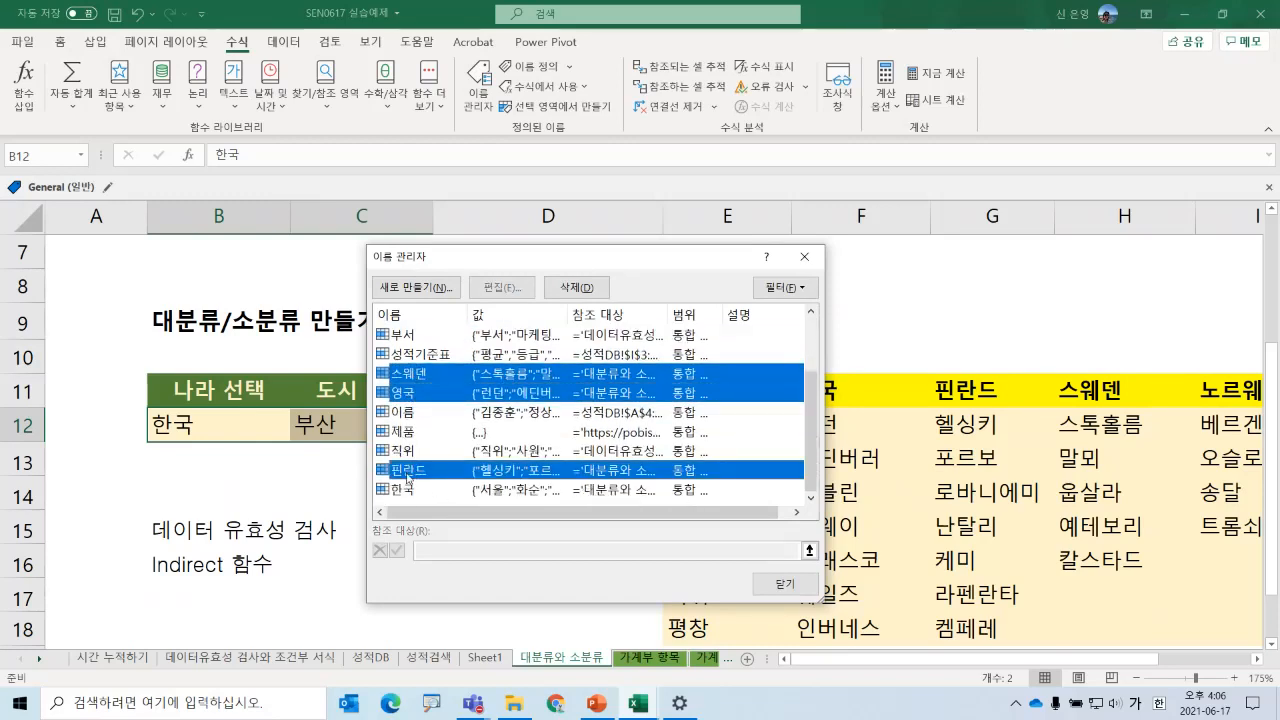
{"action": "left_click", "coordinate": [408, 490], "text": "ctrl"}
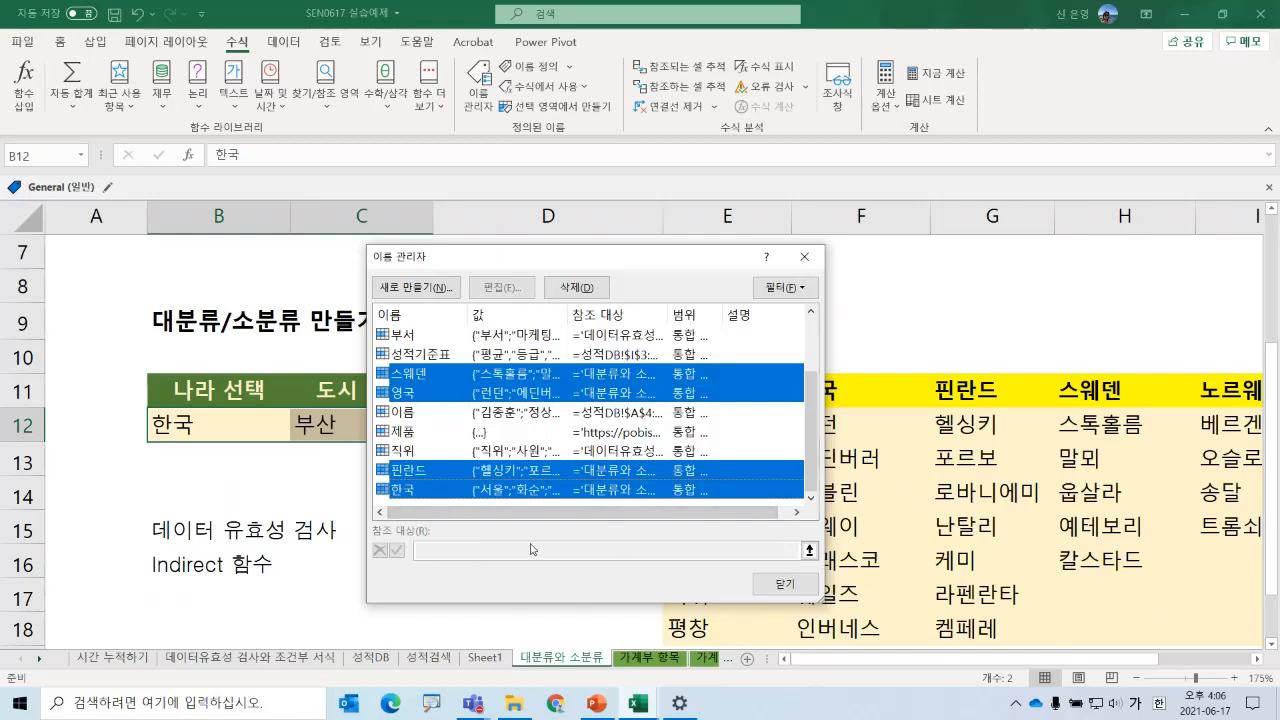
{"action": "left_click", "coordinate": [578, 287]}
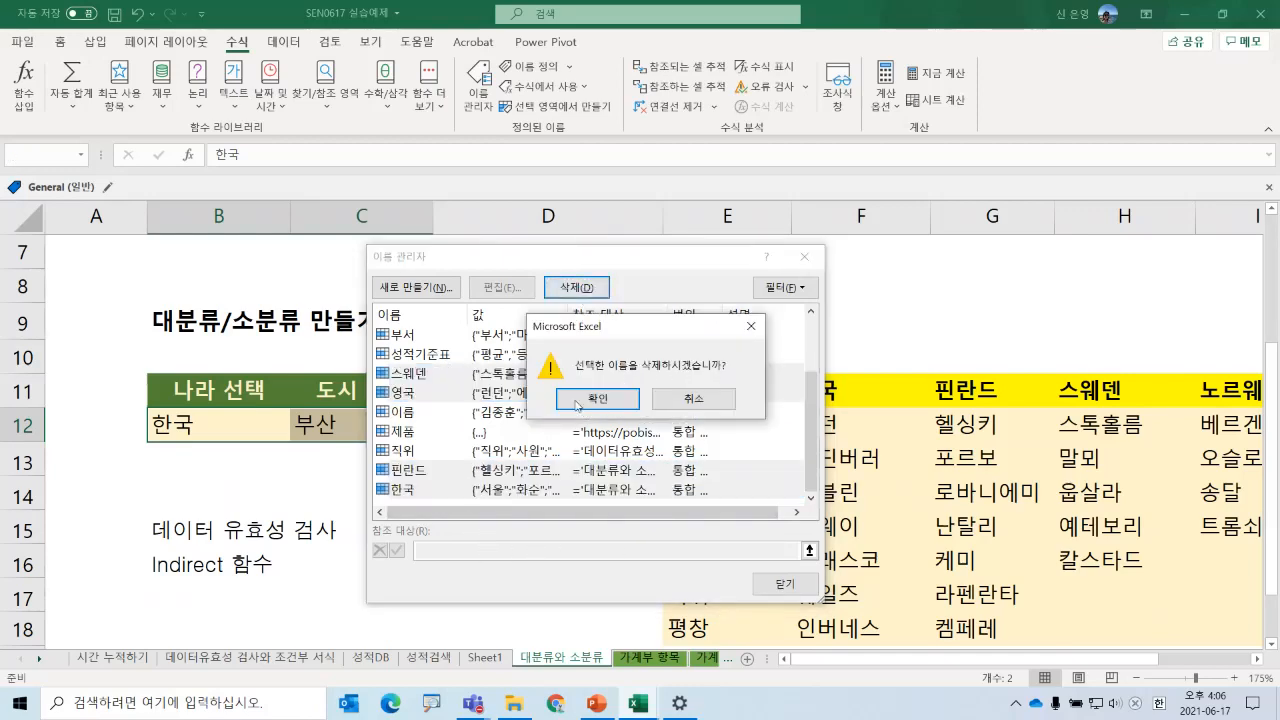
{"action": "left_click", "coordinate": [578, 405]}
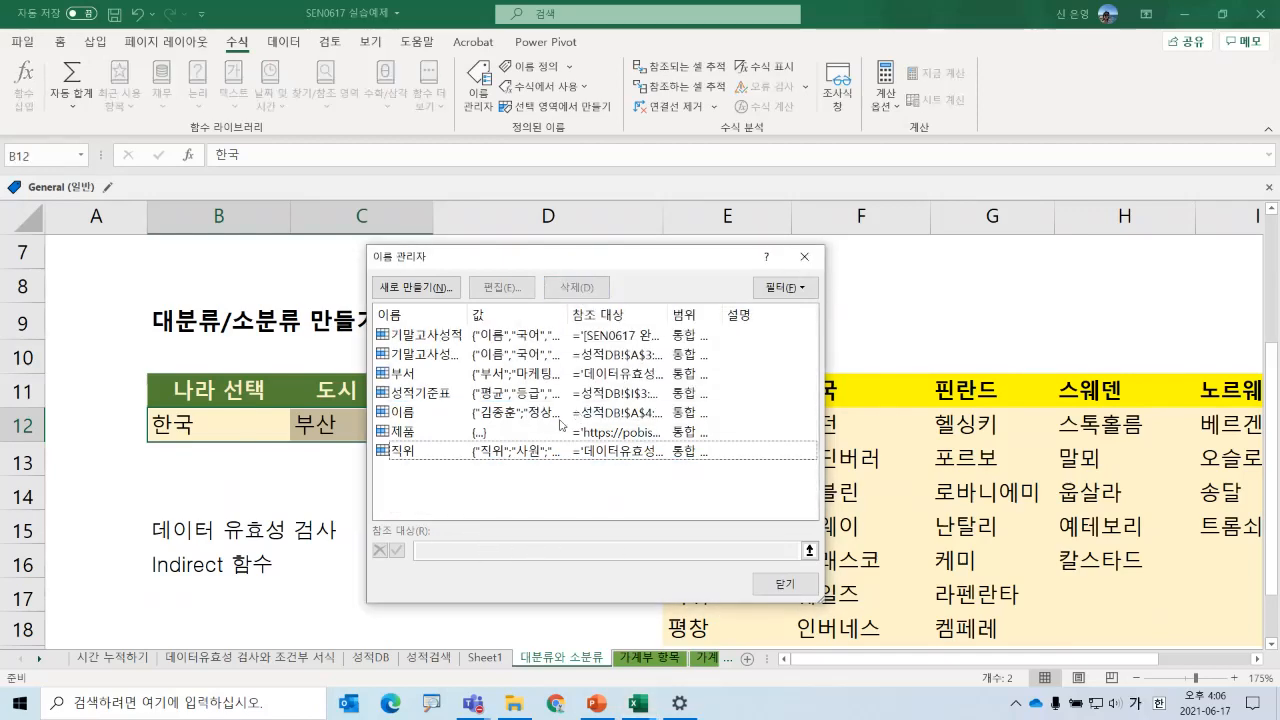
{"action": "left_click", "coordinate": [781, 586]}
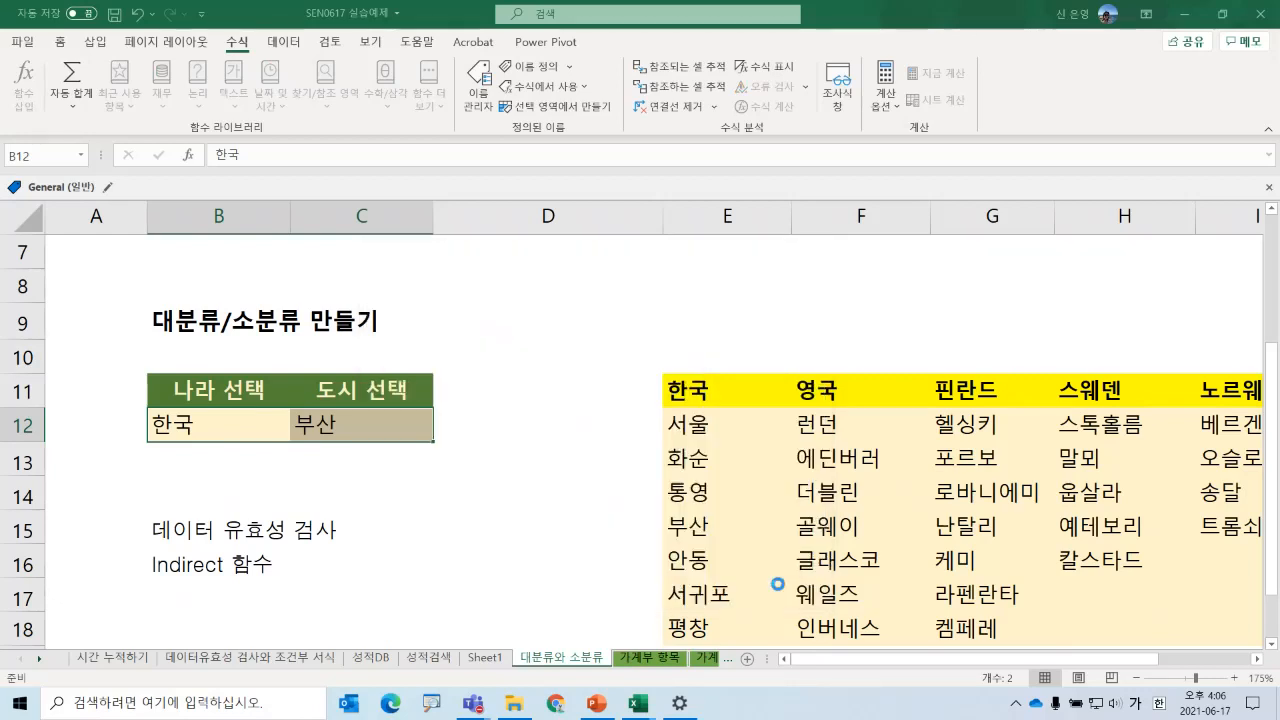
- Clear the country and city values from cells B12:C12
{"action": "left_click", "coordinate": [440, 563]}
{"action": "left_click", "coordinate": [222, 426]}
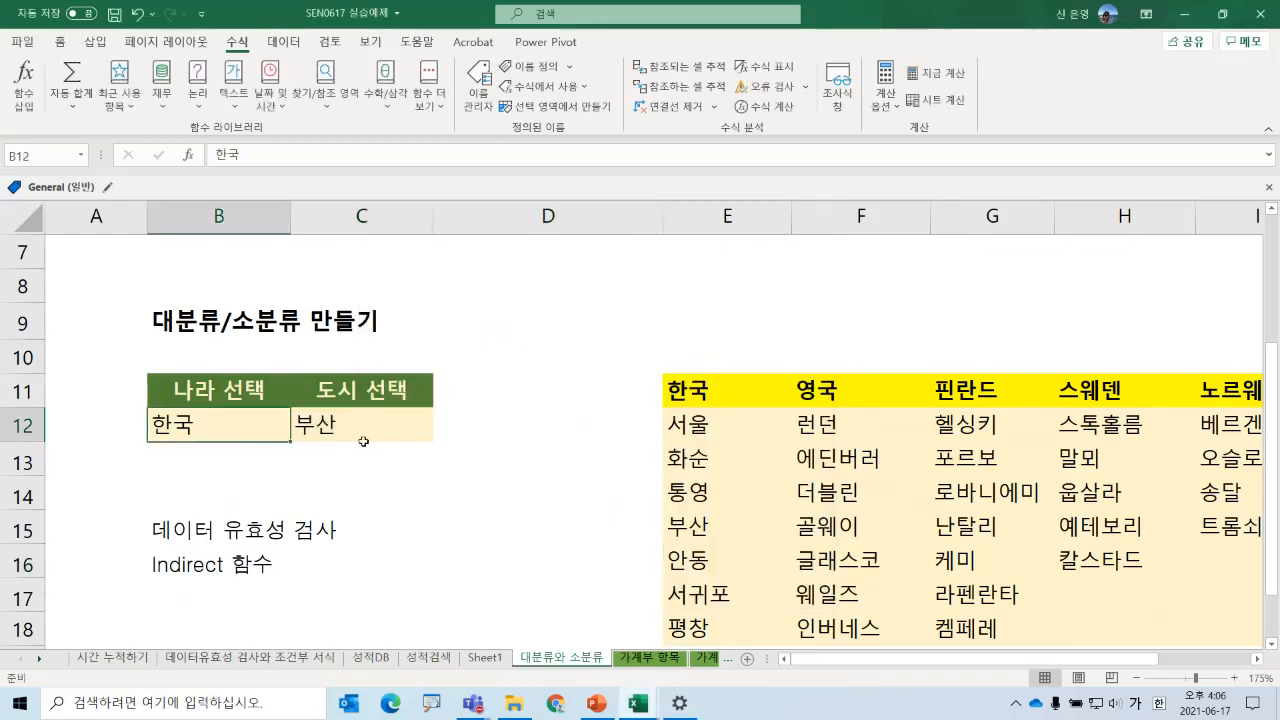
{"action": "left_click", "coordinate": [333, 430], "text": "shift"}
{"action": "key", "text": "Delete"}
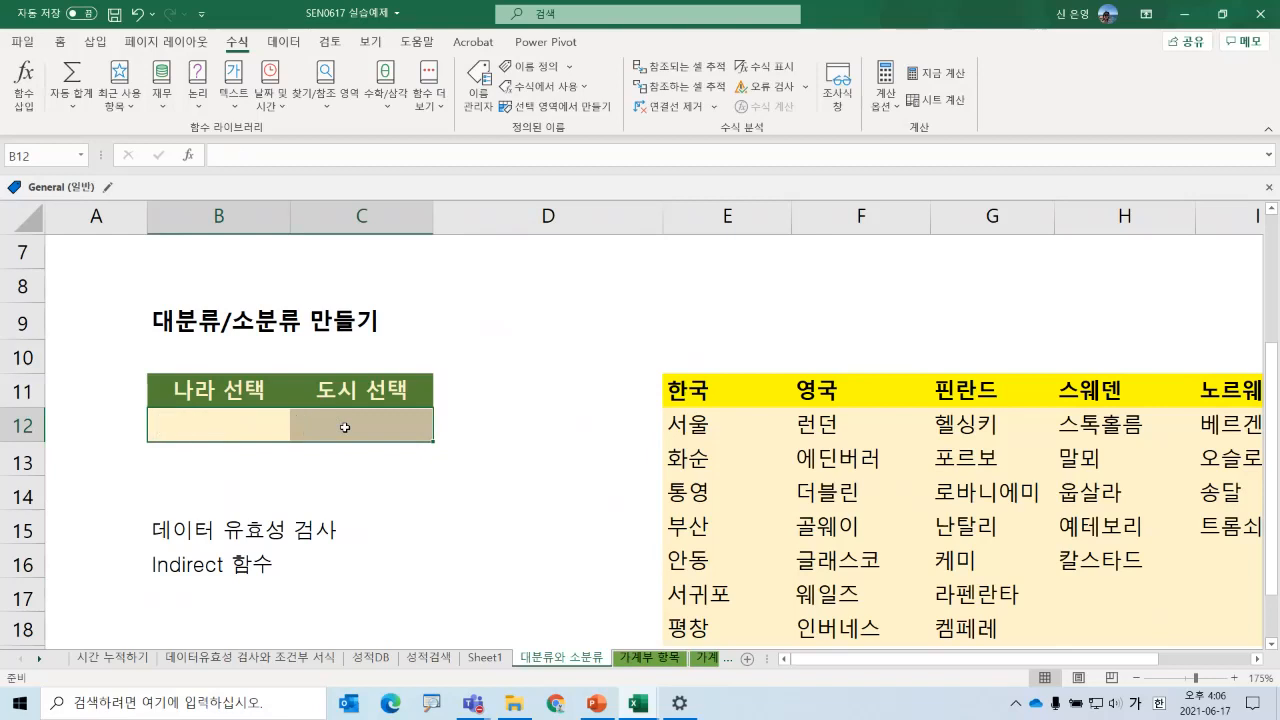
- Review the country headers in row 11 as the choices for the country selection cell B12
{"action": "left_click", "coordinate": [199, 421]}
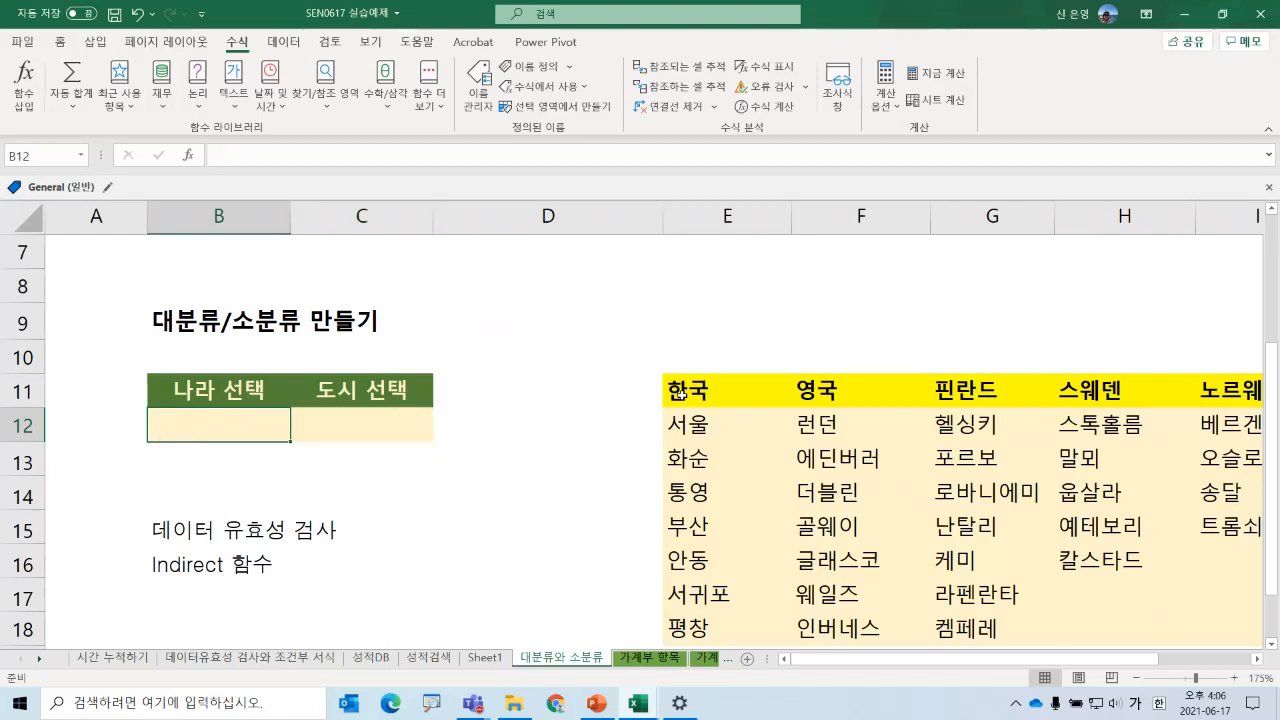
{"action": "left_click", "coordinate": [759, 395]}
{"action": "left_click", "coordinate": [814, 396]}
{"action": "left_click", "coordinate": [958, 396]}
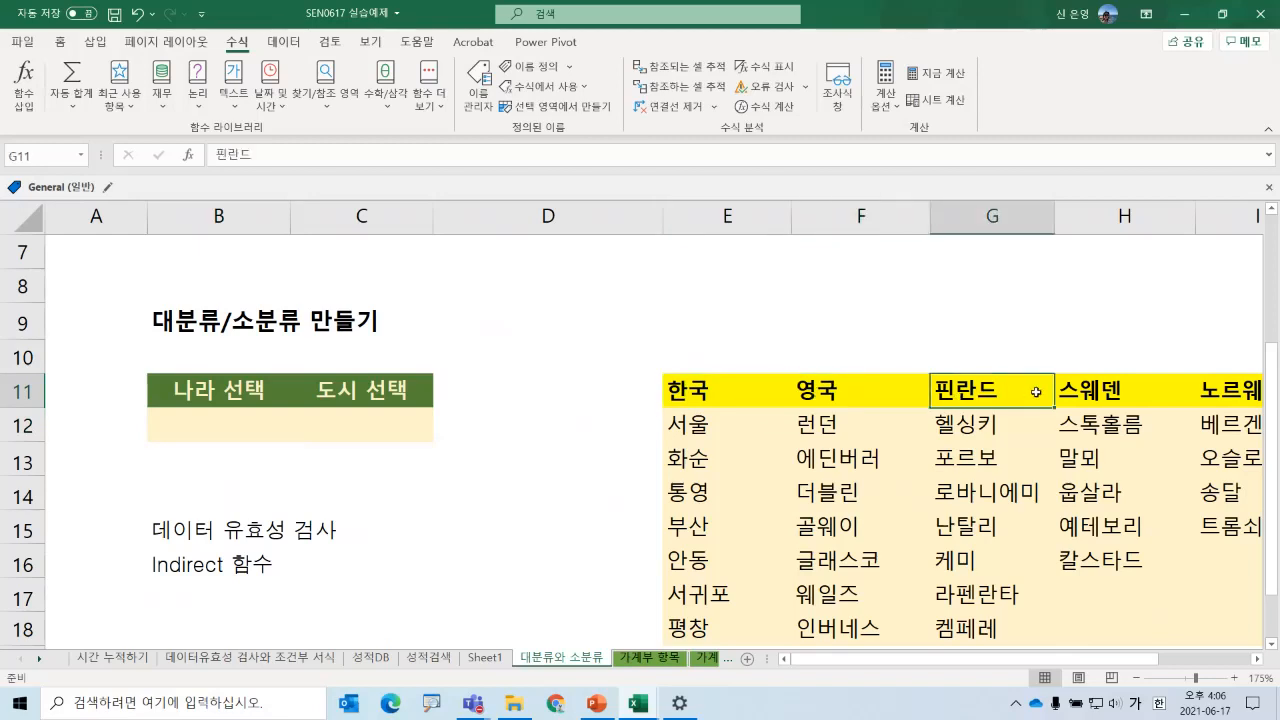
{"action": "left_click", "coordinate": [1078, 394]}
{"action": "left_click", "coordinate": [1207, 398]}
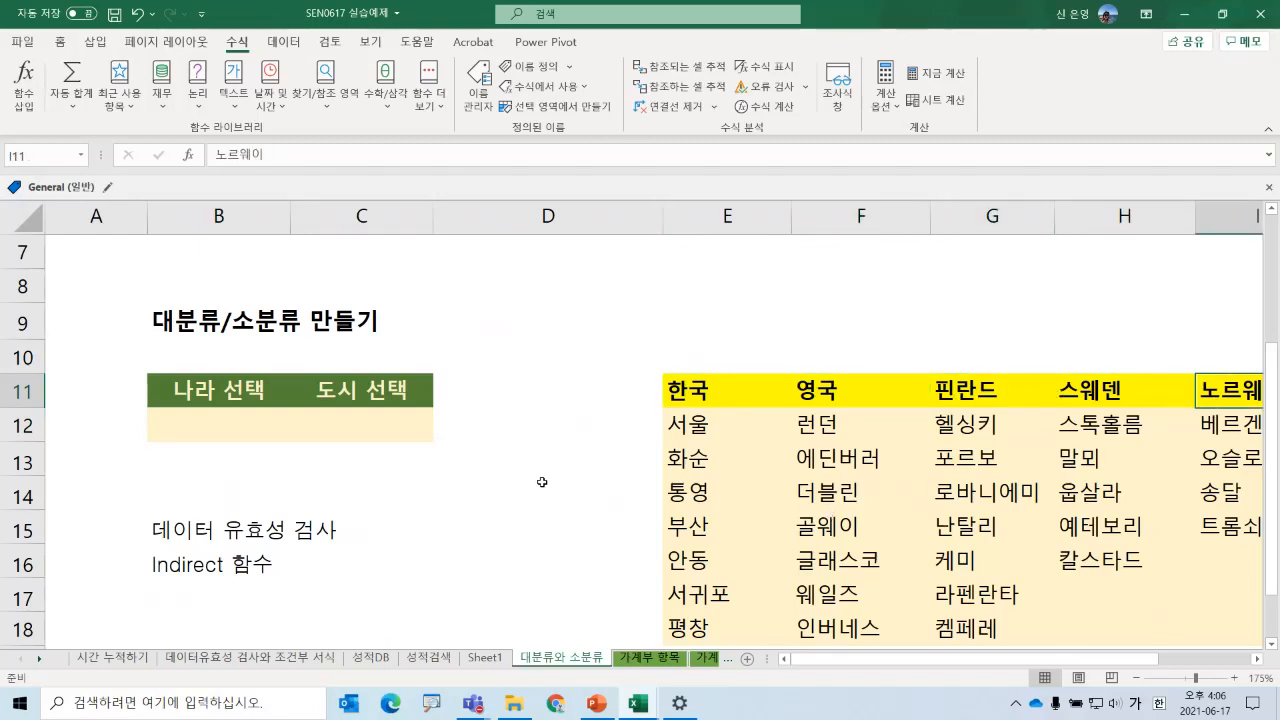
- Apply list (목록) data validation to cell B12 with the country headers =$E$11:$J$11 as its source
{"action": "left_click", "coordinate": [173, 421]}
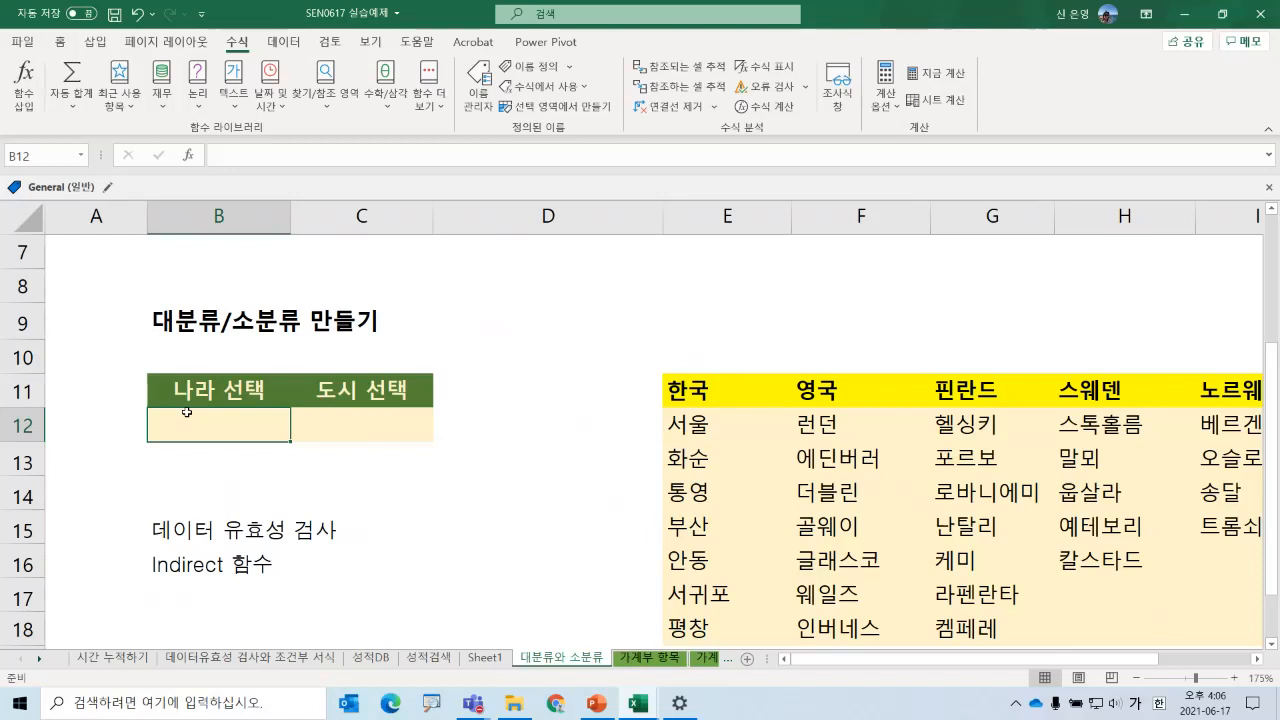
{"action": "left_click", "coordinate": [281, 45]}
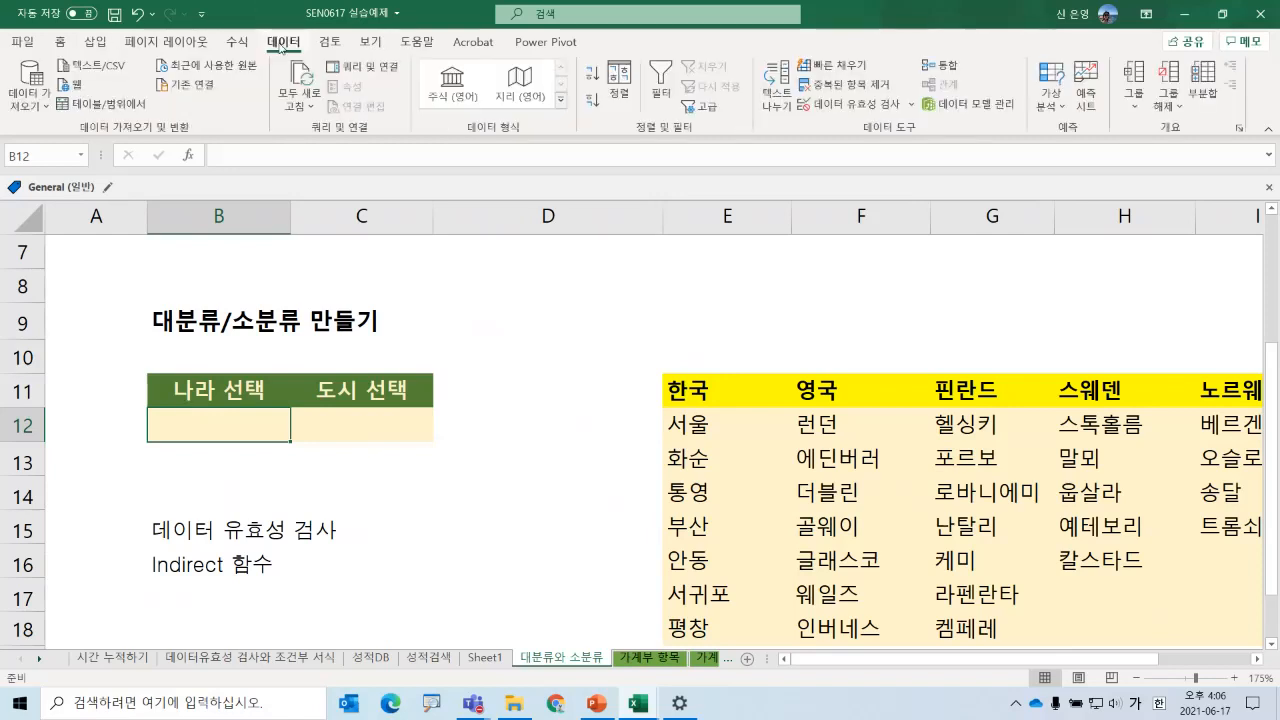
{"action": "left_click", "coordinate": [830, 104]}
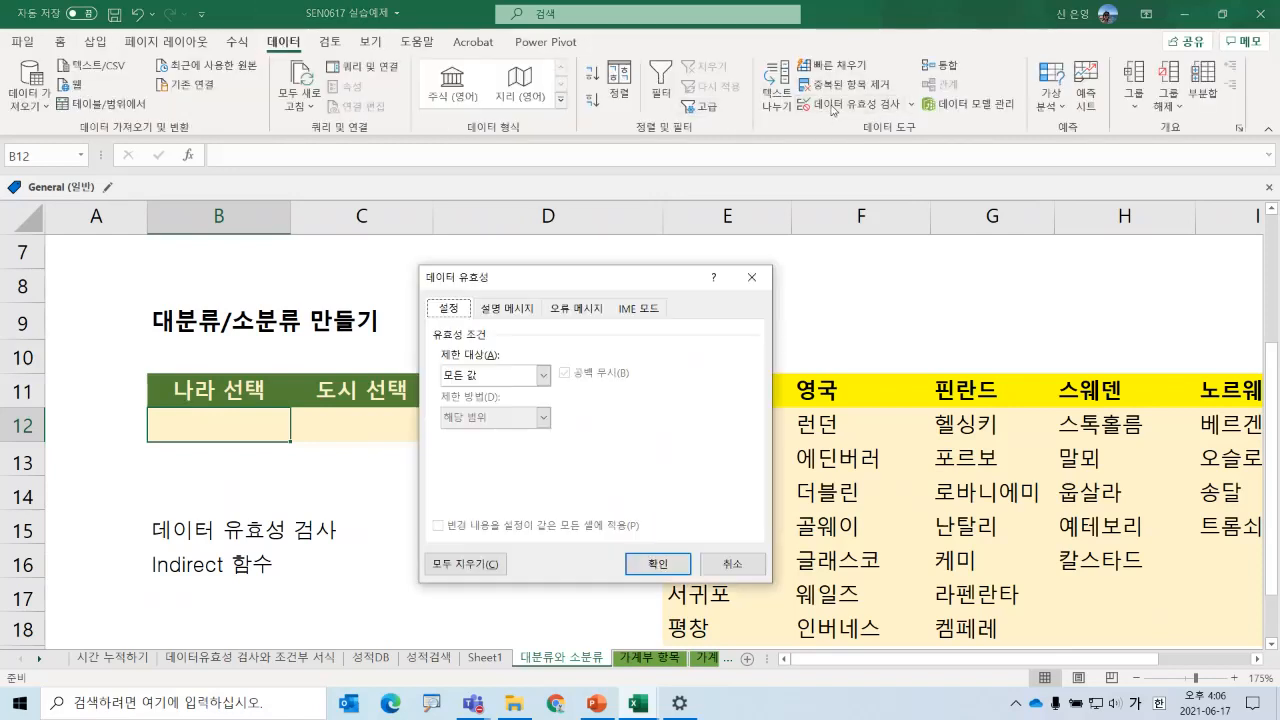
{"action": "left_click", "coordinate": [498, 377]}
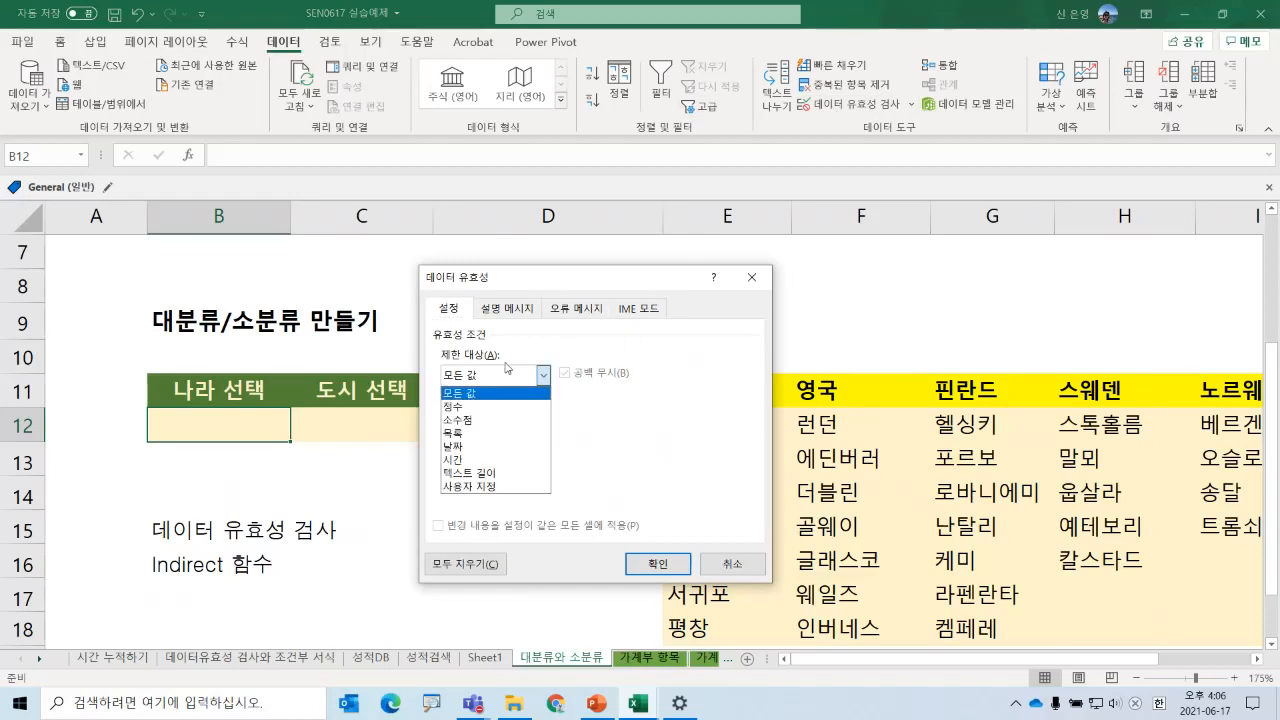
{"action": "left_click", "coordinate": [496, 433]}
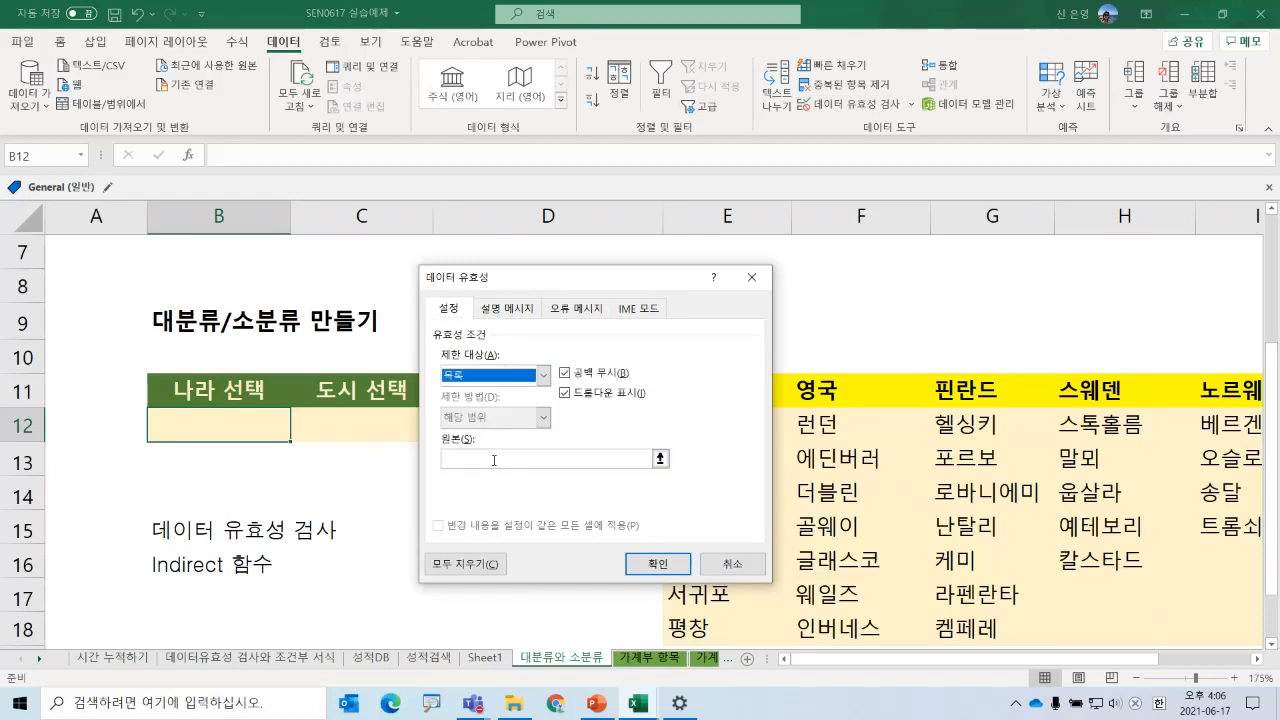
{"action": "left_click", "coordinate": [490, 462]}
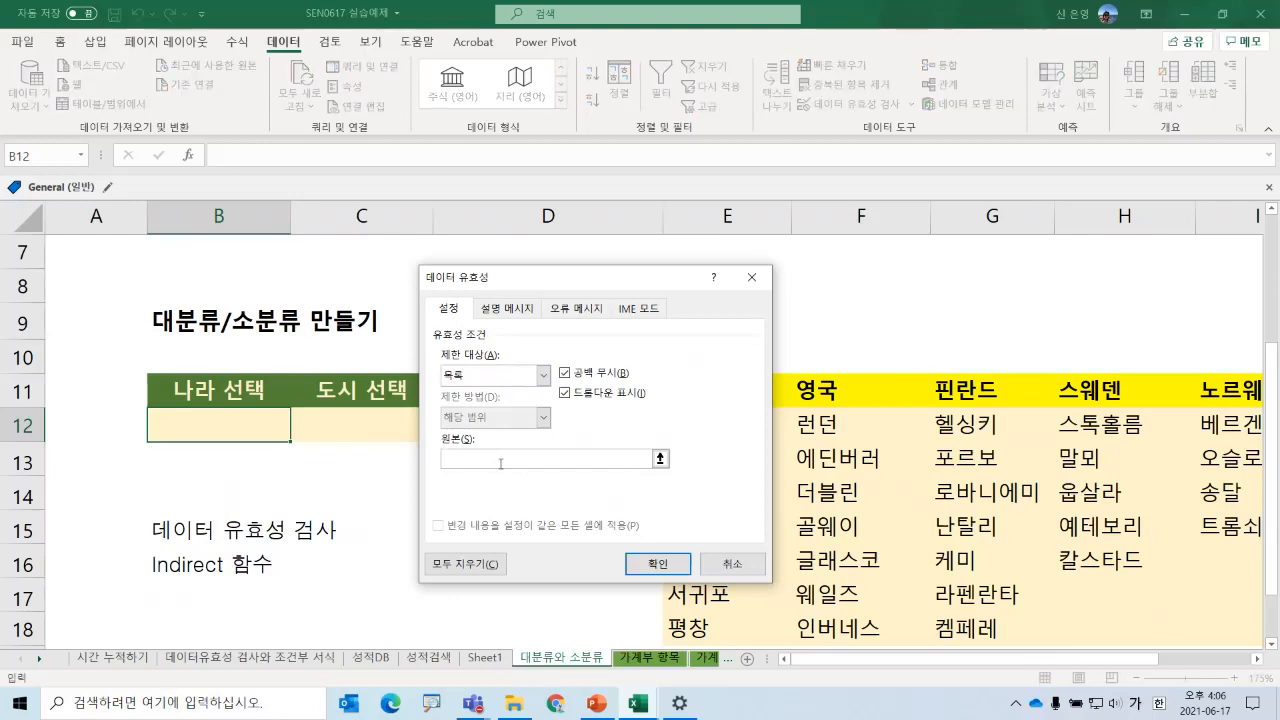
{"action": "left_click_drag", "start_coordinate": [546, 287], "coordinate": [389, 410]}
{"action": "left_click_drag", "start_coordinate": [684, 392], "coordinate": [1220, 402]}
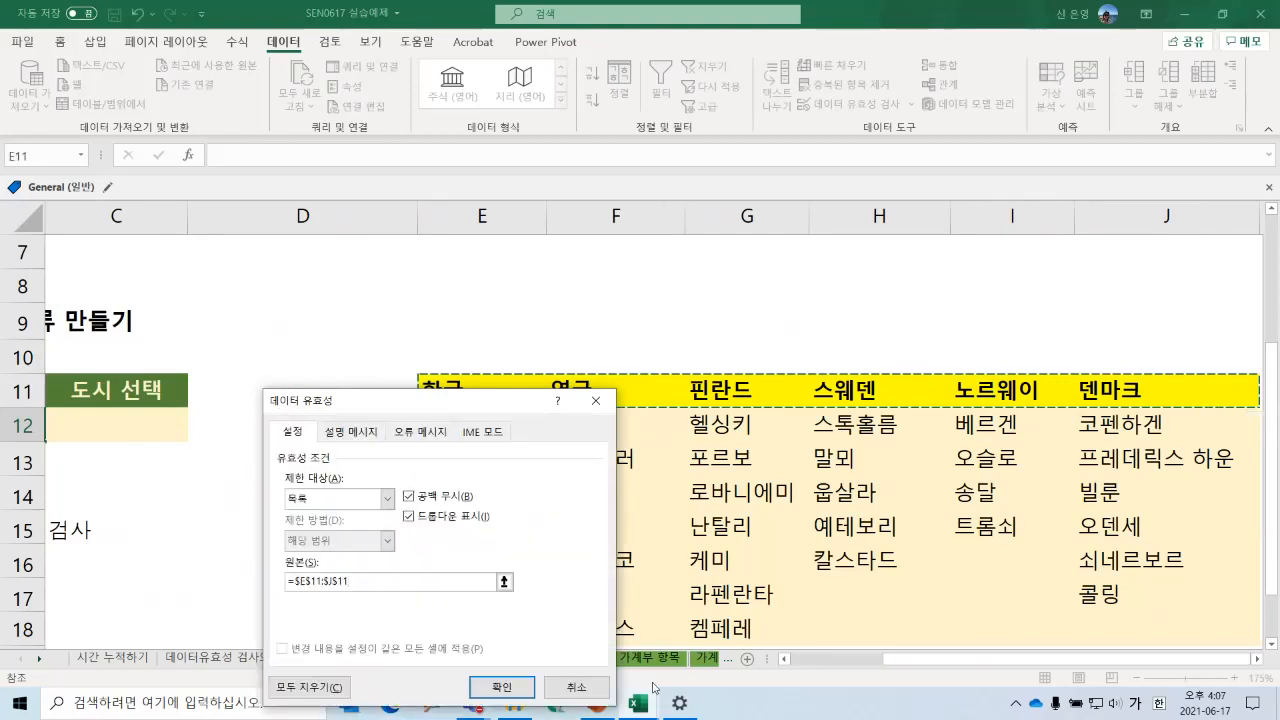
{"action": "left_click_drag", "start_coordinate": [453, 397], "coordinate": [520, 424]}
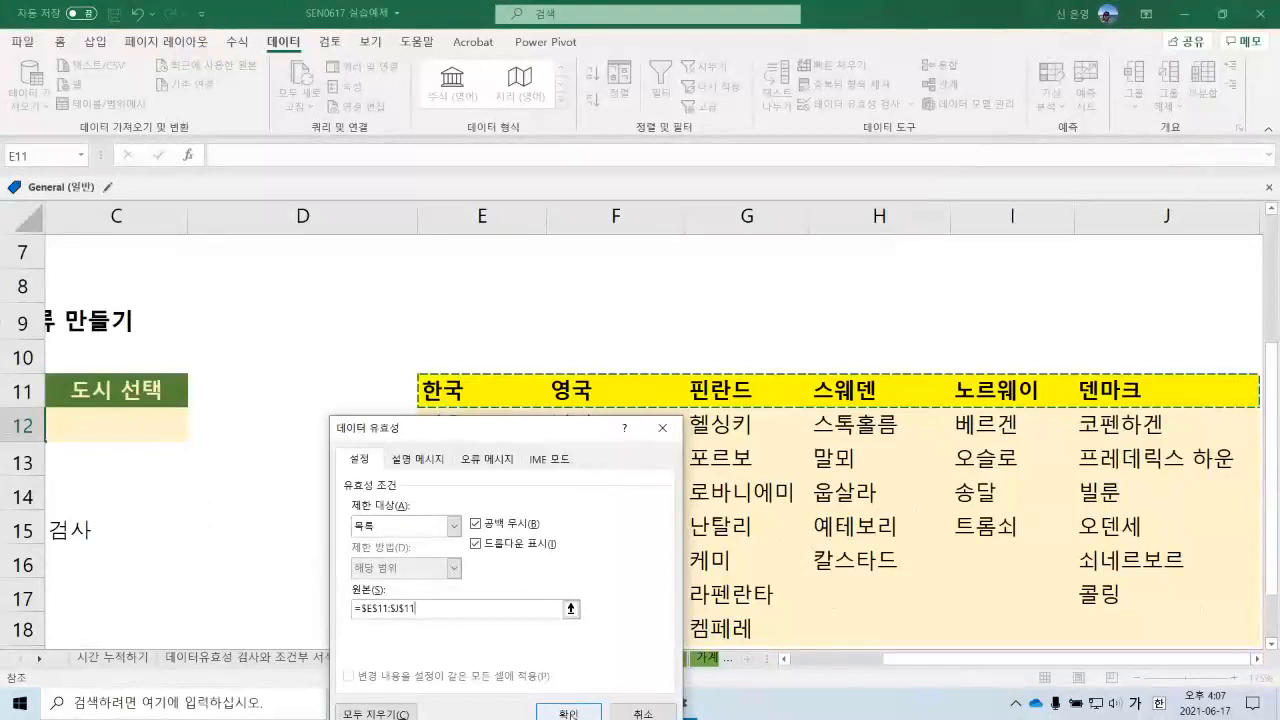
{"action": "left_click", "coordinate": [569, 713]}
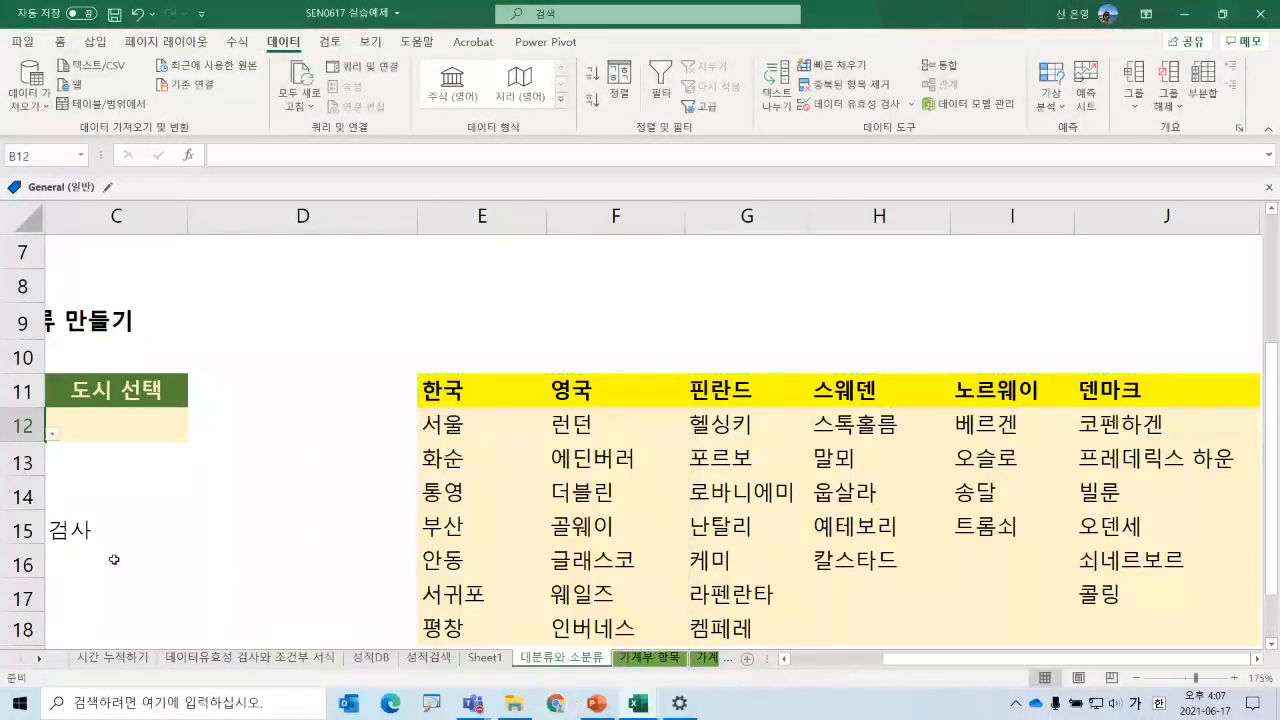
- Test the country drop-down in B12 by choosing 핀란드 and changing the selection to 노르웨이
{"action": "left_click", "coordinate": [850, 658]}
{"action": "left_click", "coordinate": [299, 434]}
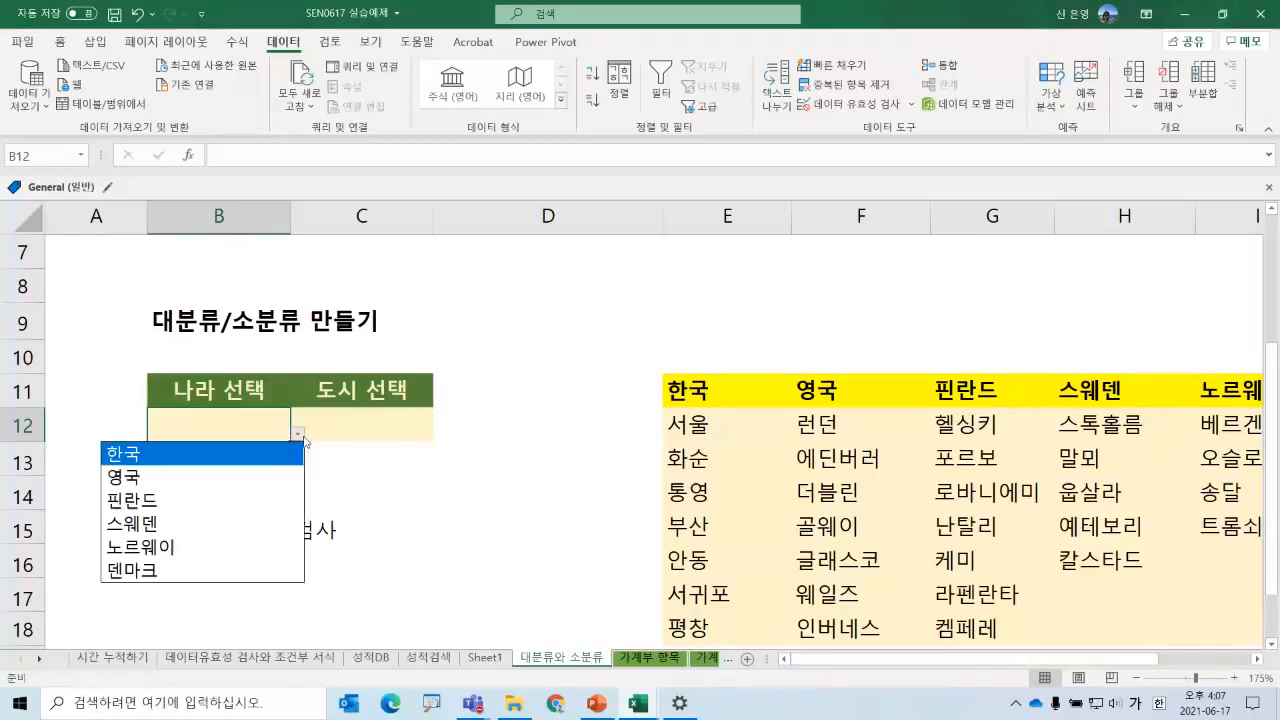
{"action": "left_click", "coordinate": [215, 499]}
{"action": "left_click", "coordinate": [298, 436]}
{"action": "left_click", "coordinate": [200, 547]}
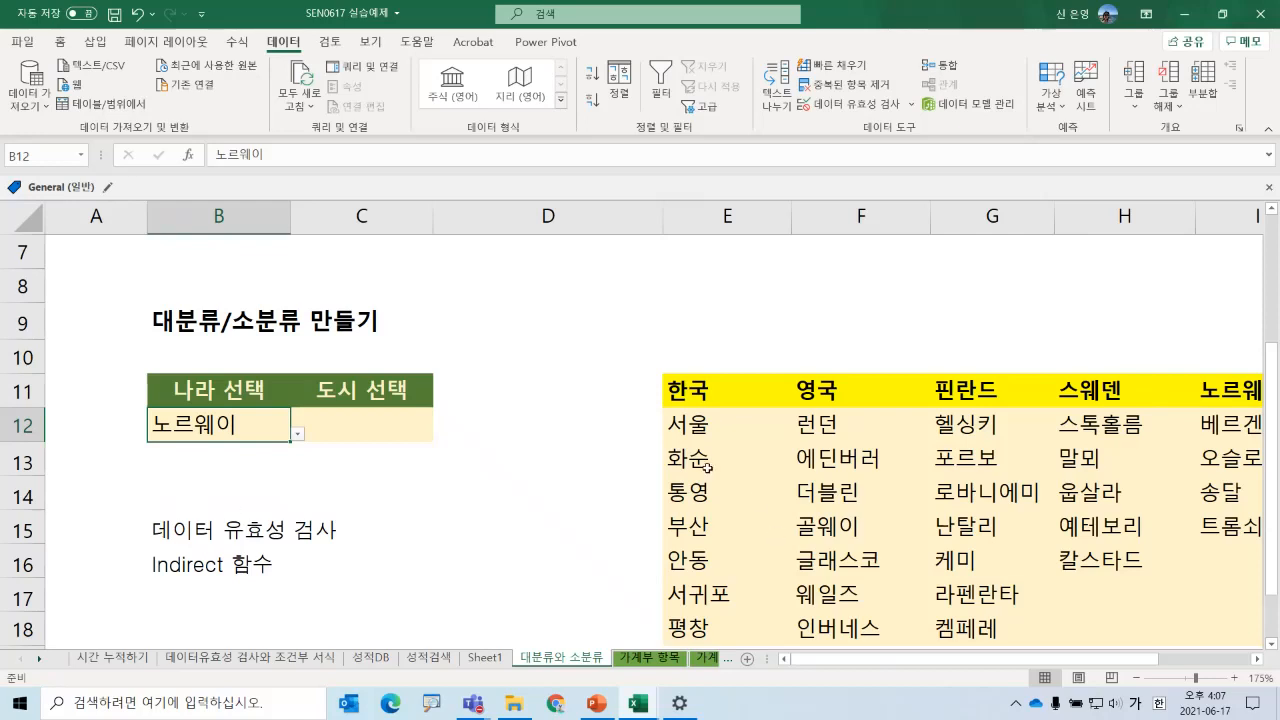
- Examine how the city lists under 한국 and 노르웨이 relate to the country in B12 and the empty city cell C12
{"action": "left_click", "coordinate": [697, 430]}
{"action": "key", "text": "Return"}
{"action": "left_click", "coordinate": [704, 490]}
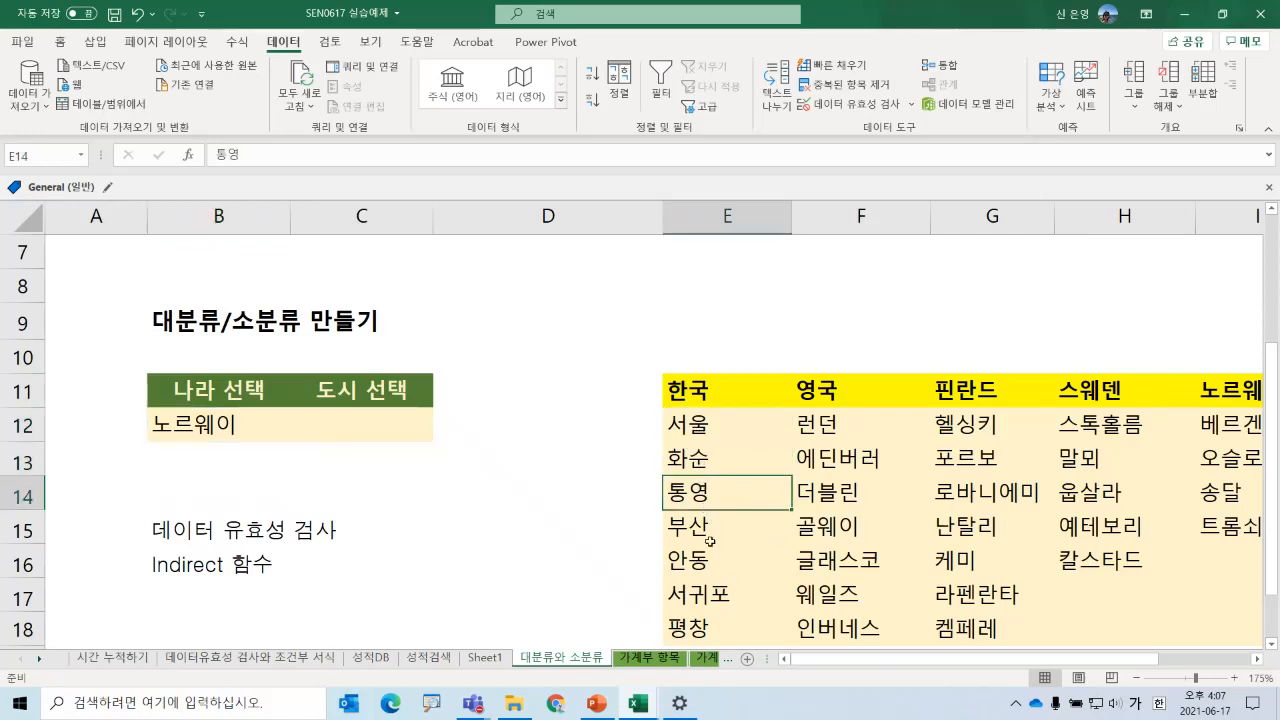
{"action": "left_click_drag", "start_coordinate": [709, 536], "coordinate": [715, 568]}
{"action": "left_click", "coordinate": [717, 597]}
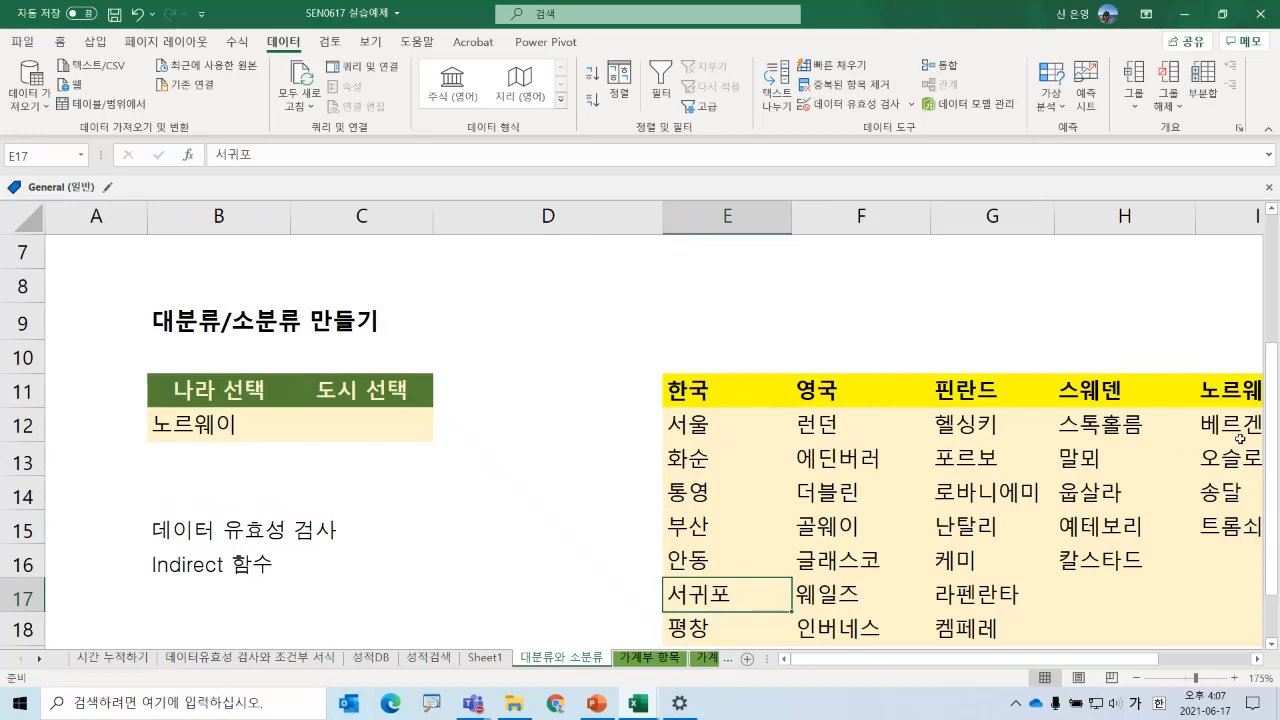
{"action": "left_click_drag", "start_coordinate": [1222, 424], "coordinate": [1240, 515]}
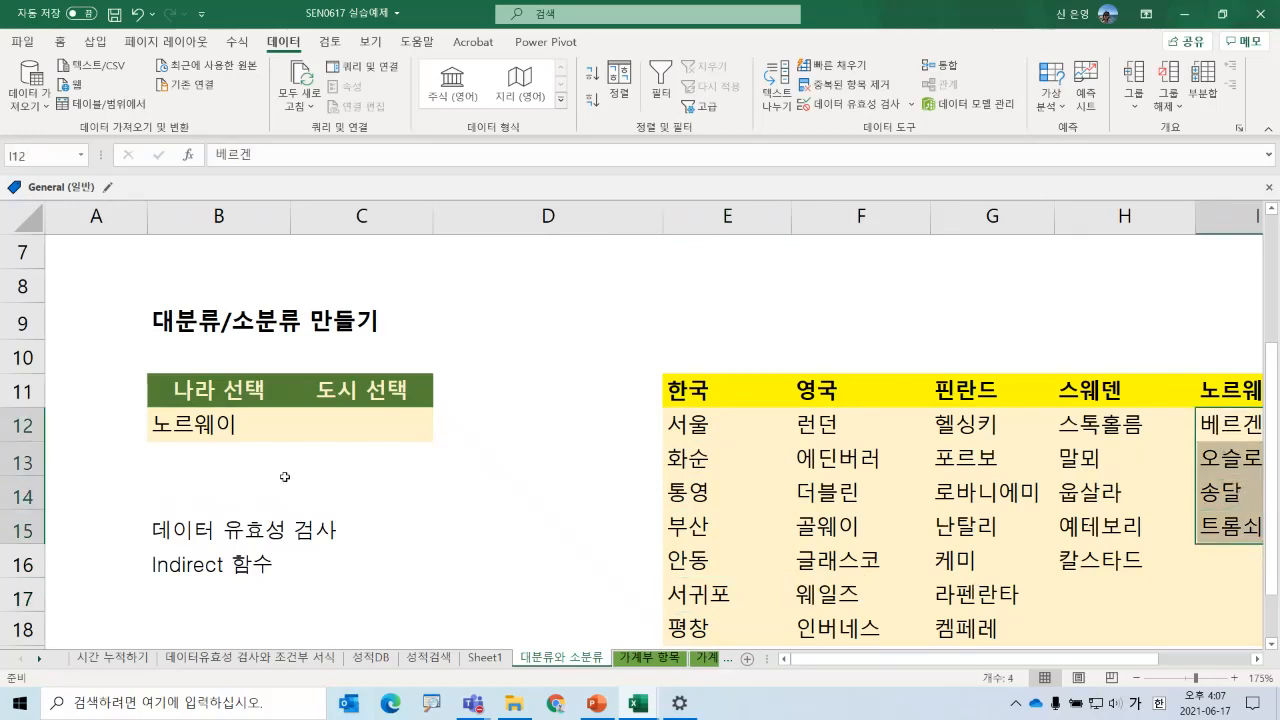
{"action": "left_click", "coordinate": [1257, 659]}
{"action": "left_click", "coordinate": [1154, 392]}
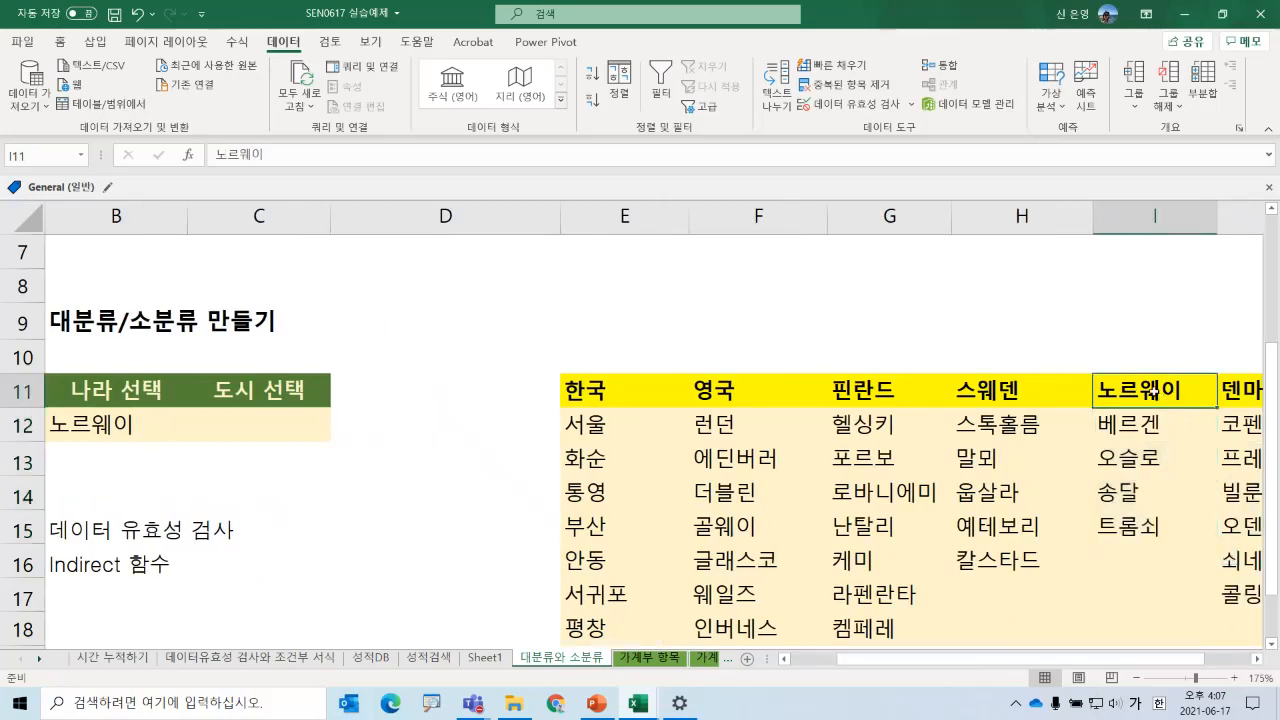
{"action": "left_click", "coordinate": [1174, 488]}
{"action": "left_click", "coordinate": [263, 412]}
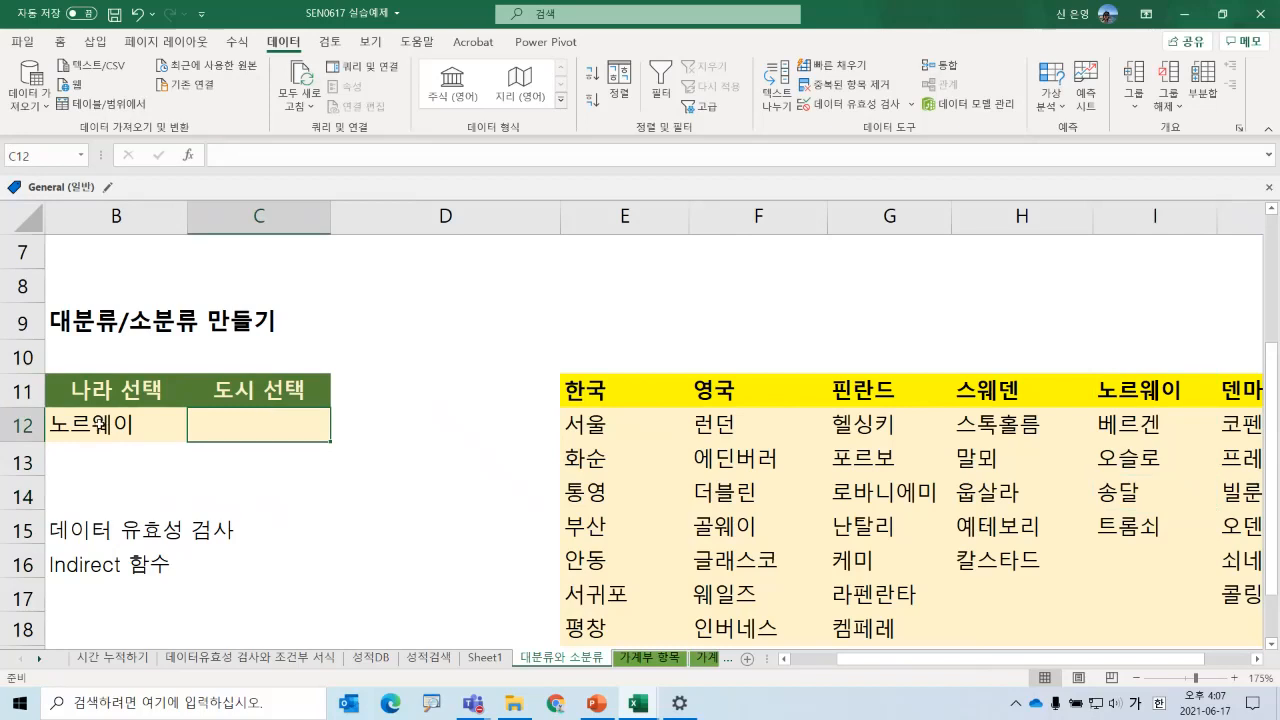
{"action": "left_click", "coordinate": [84, 427]}
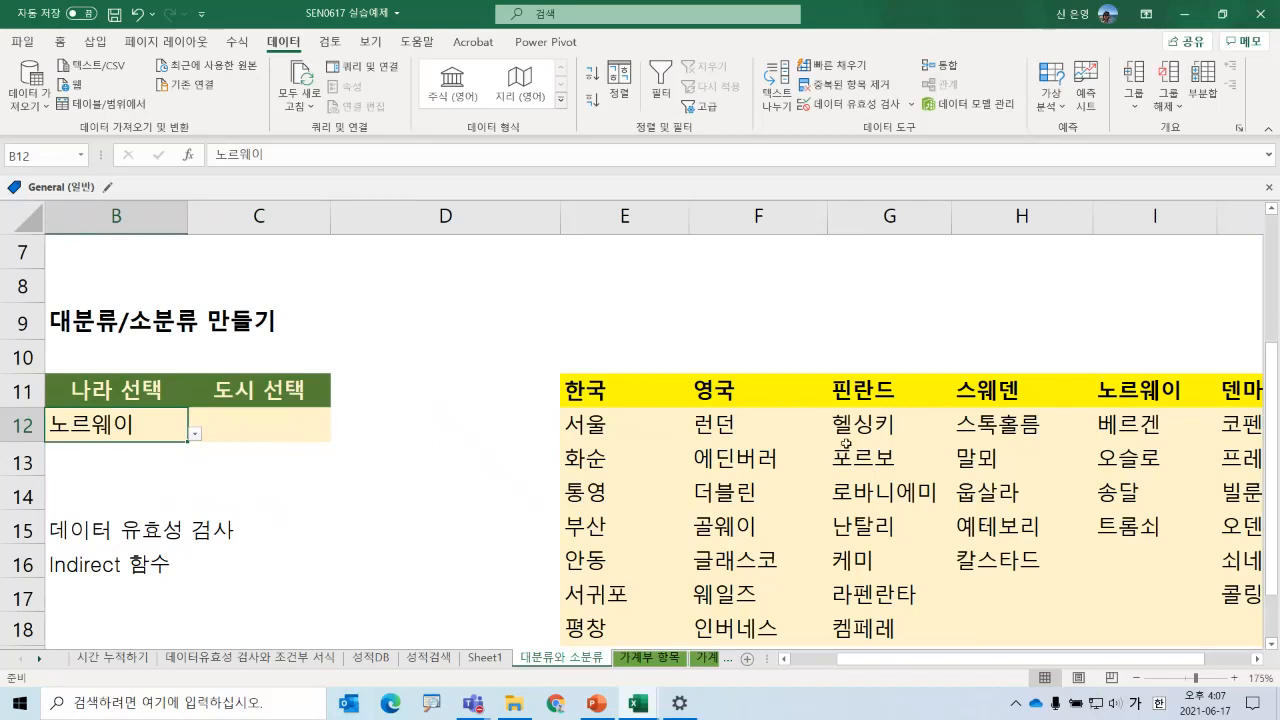
{"action": "left_click_drag", "start_coordinate": [1136, 420], "coordinate": [1143, 518]}
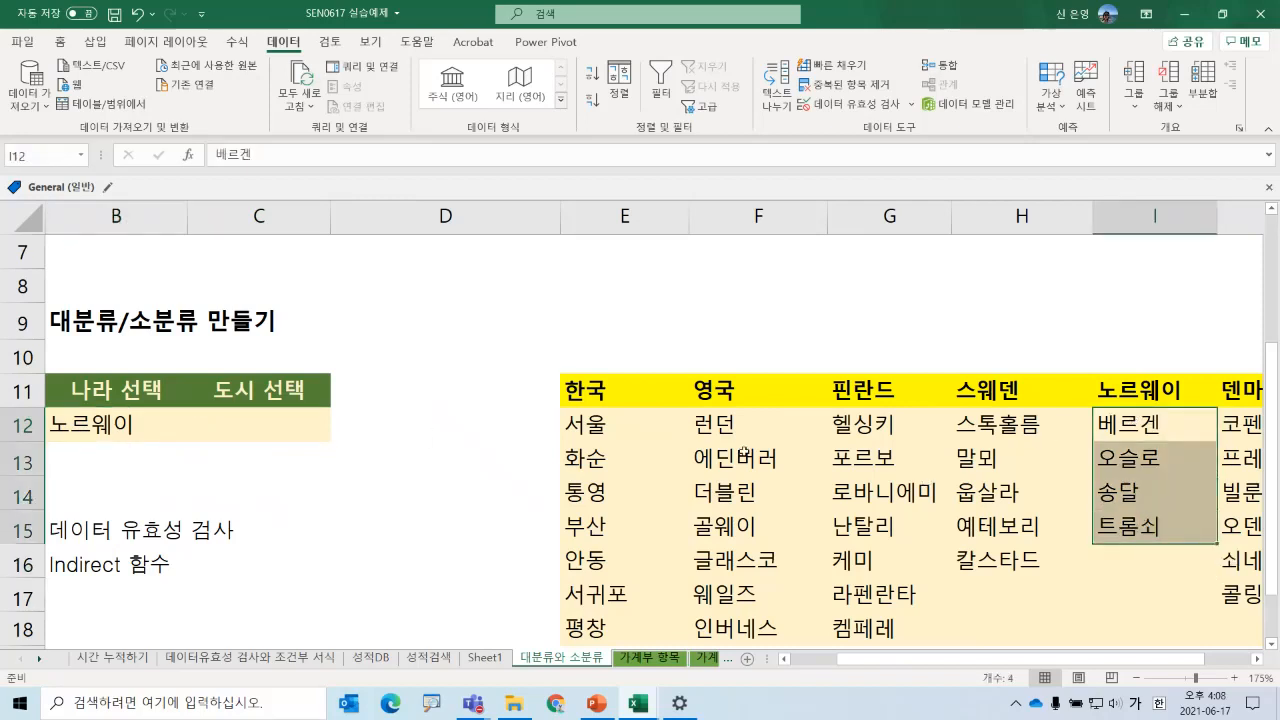
- Examine the country headers and the city lists beneath them, from 한국 and 영국 across to 덴마크
{"action": "left_click", "coordinate": [580, 392]}
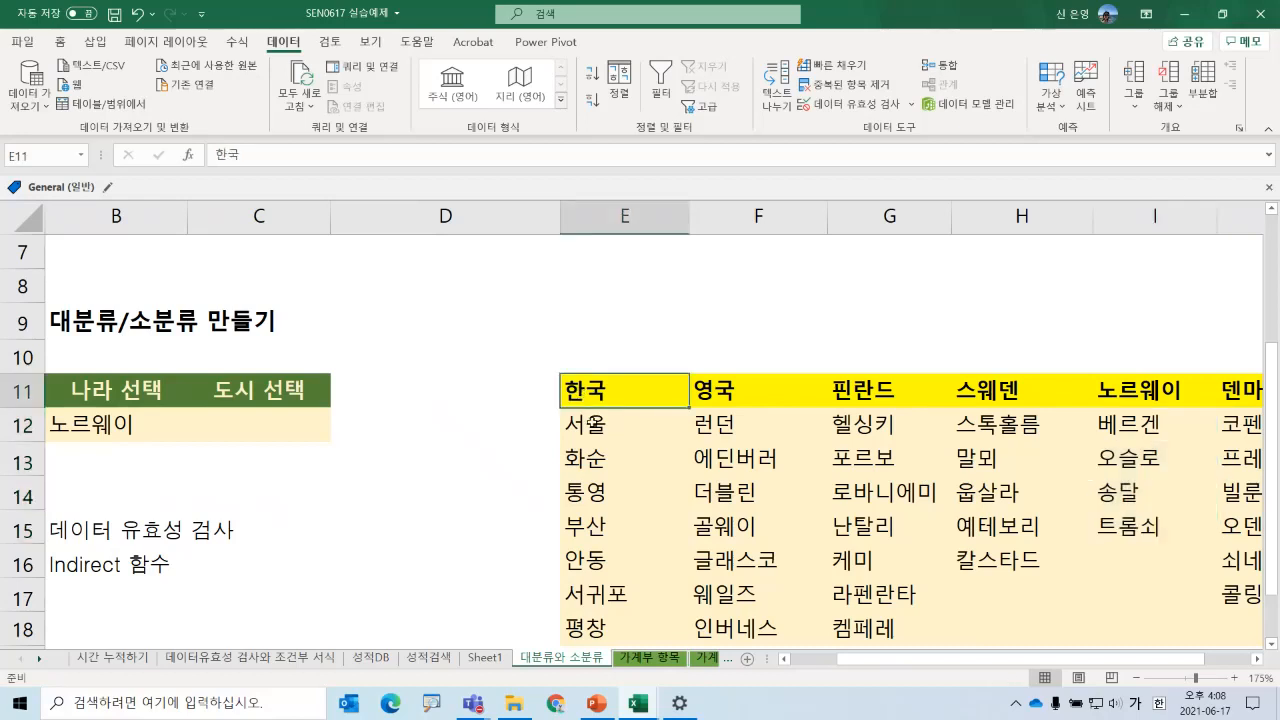
{"action": "left_click_drag", "start_coordinate": [590, 422], "coordinate": [597, 620]}
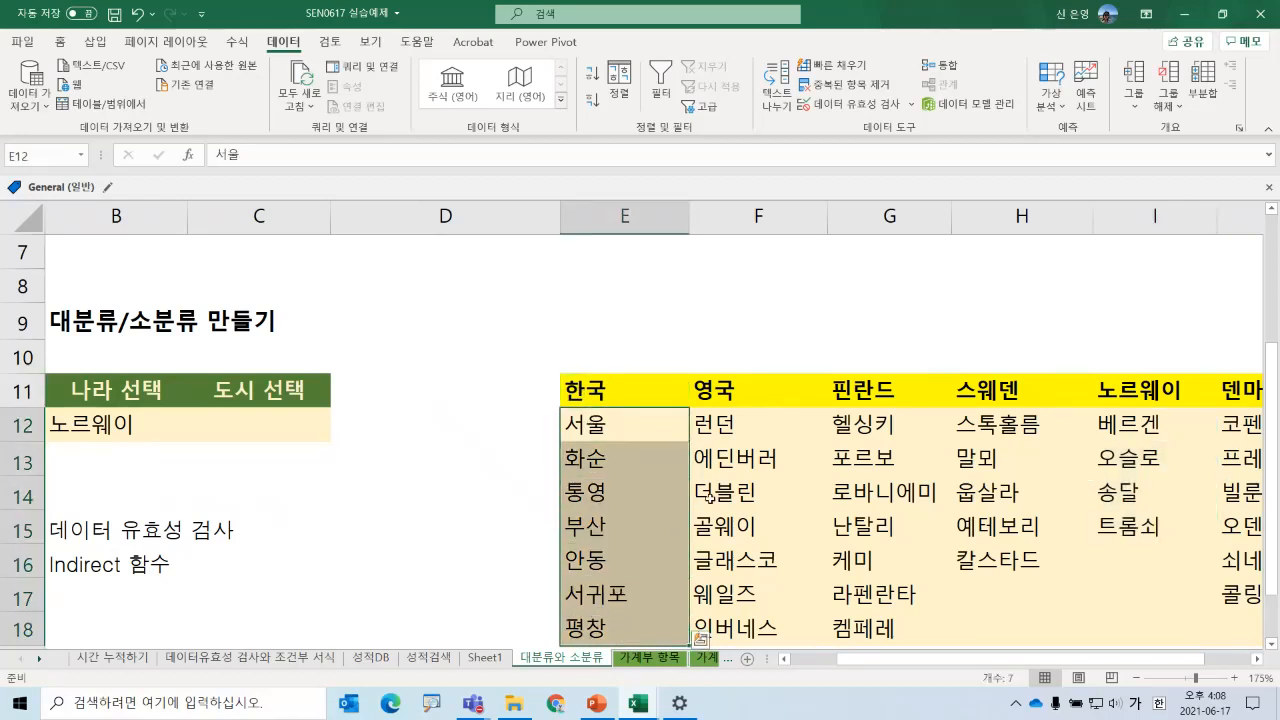
{"action": "left_click", "coordinate": [730, 395]}
{"action": "left_click_drag", "start_coordinate": [727, 428], "coordinate": [760, 632]}
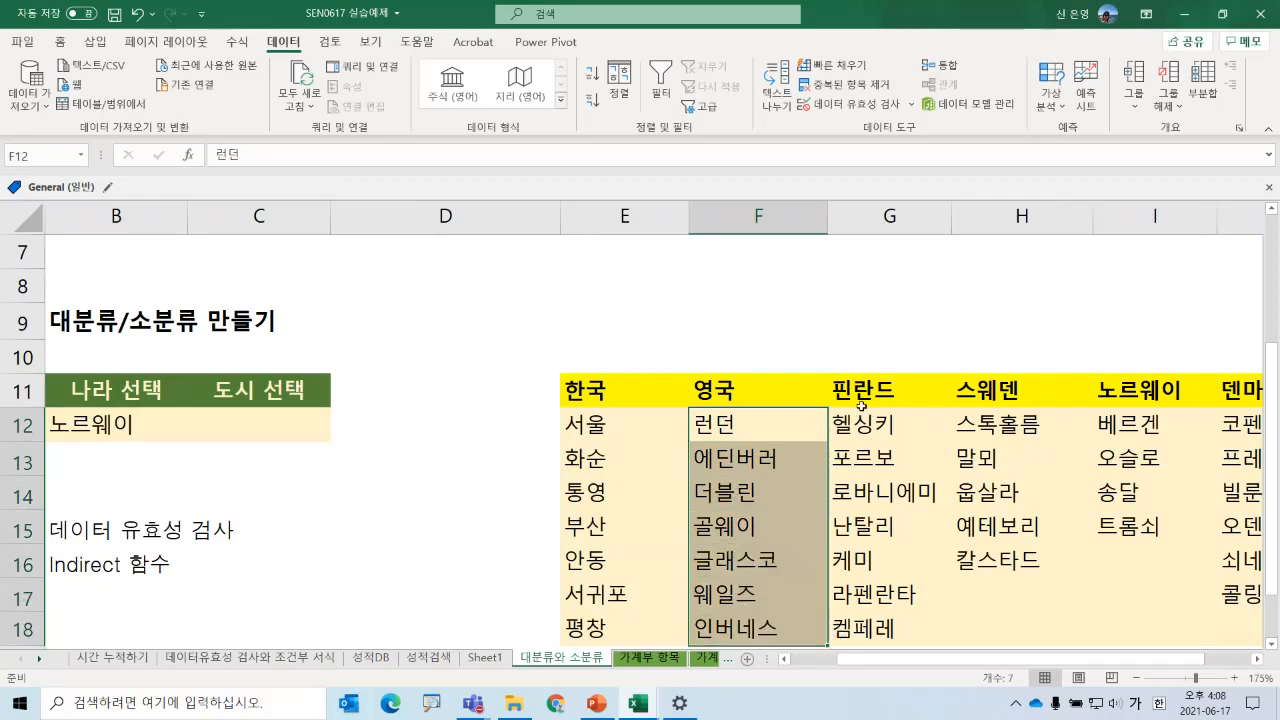
{"action": "left_click", "coordinate": [1259, 659]}
{"action": "left_click", "coordinate": [1259, 659]}
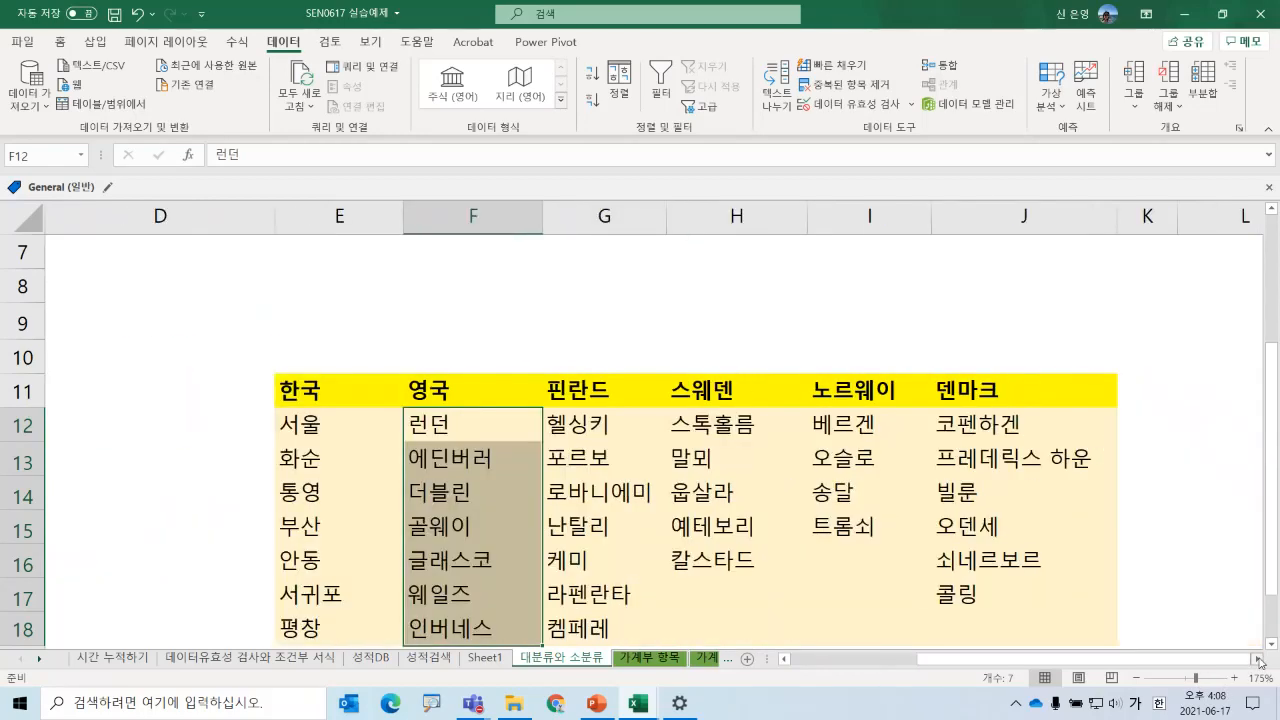
{"action": "left_click", "coordinate": [785, 660]}
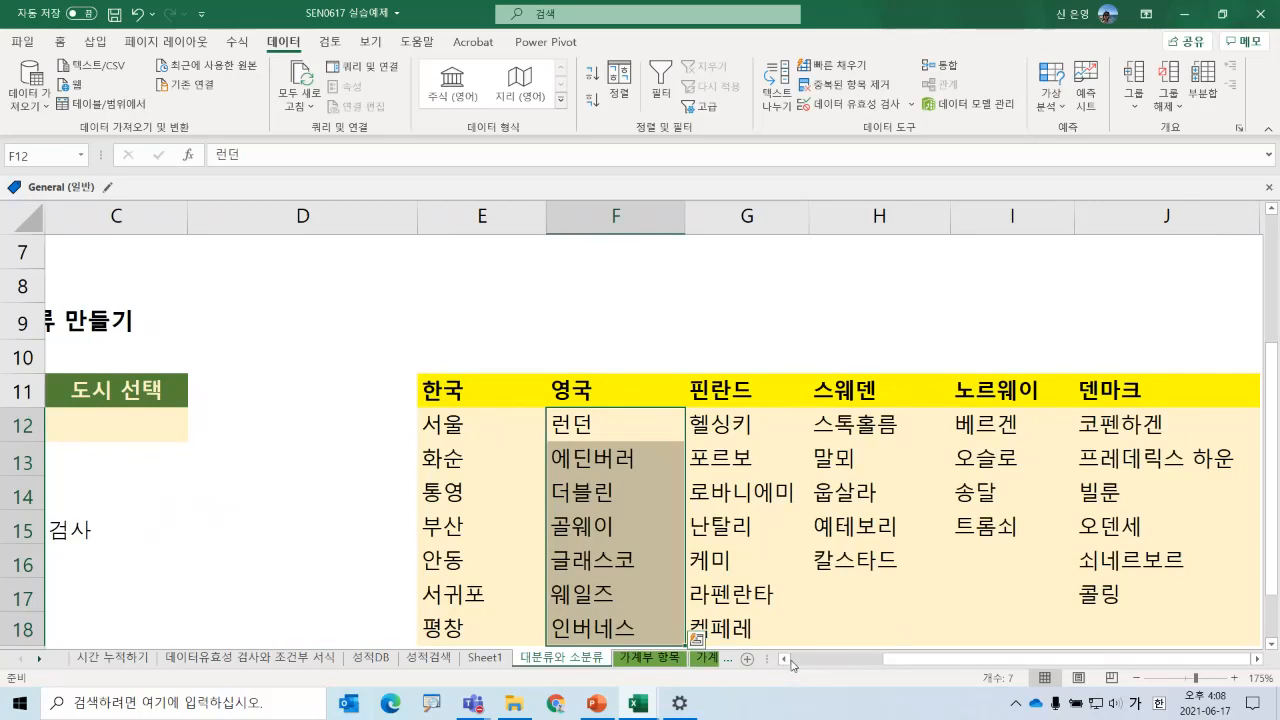
- Create defined names from the whole country and city table, using only the first row (첫 행) as names
{"action": "key", "text": "ctrl+a"}
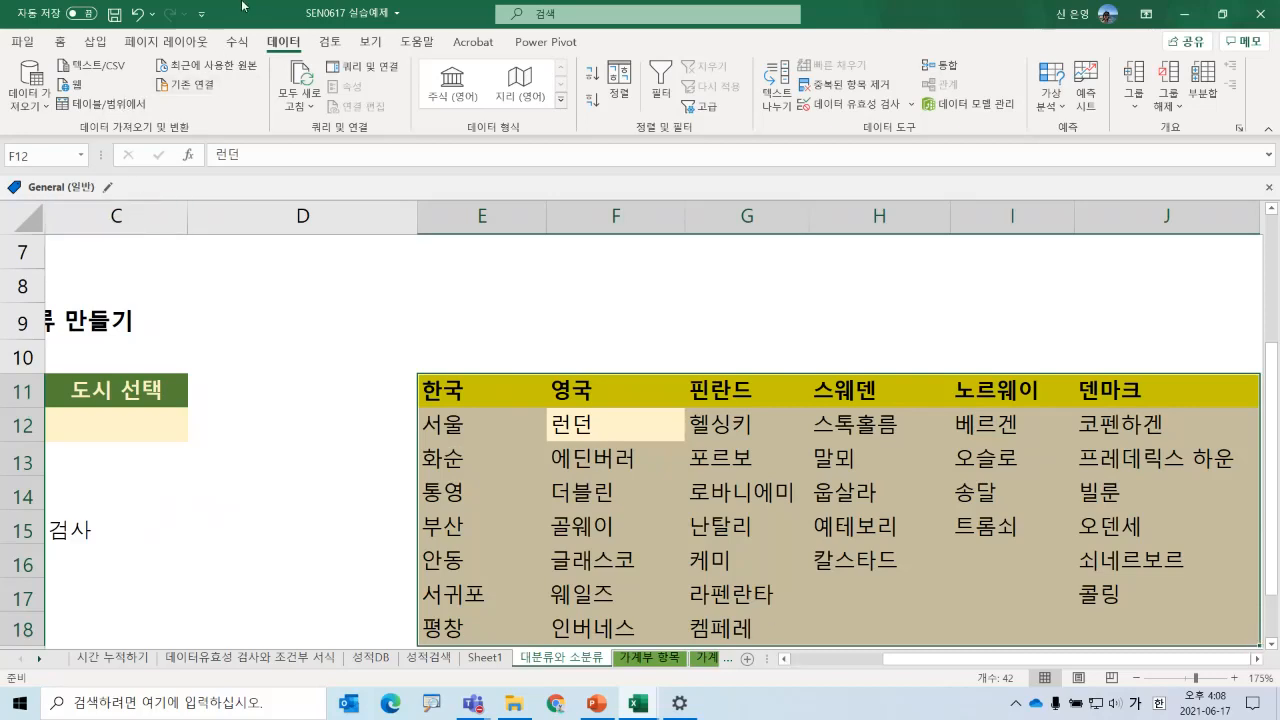
{"action": "left_click", "coordinate": [237, 41]}
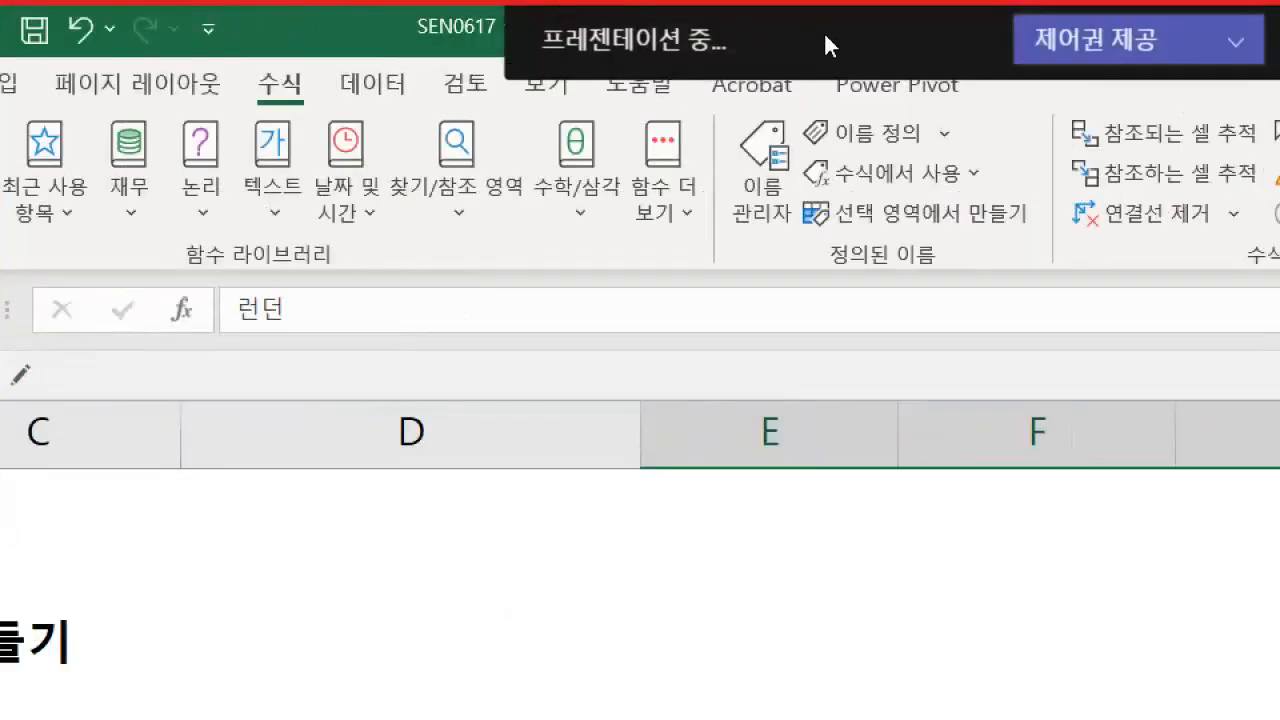
{"action": "left_click", "coordinate": [895, 215]}
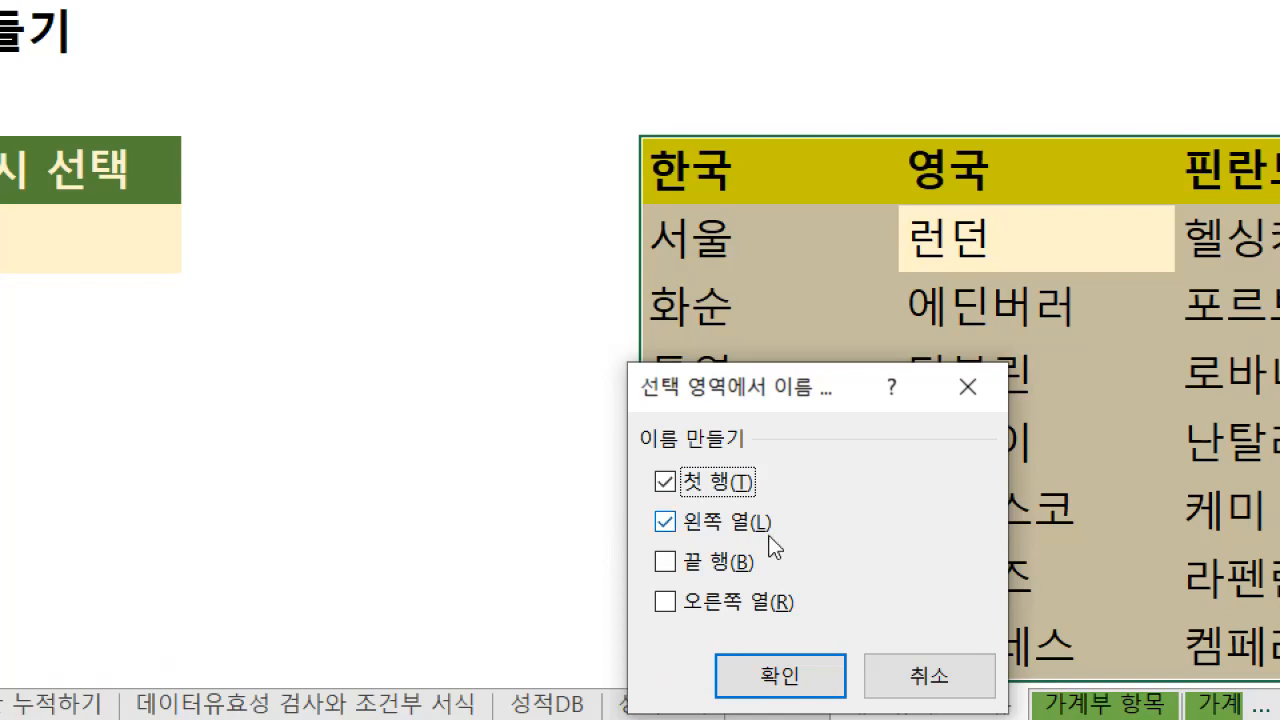
{"action": "left_click", "coordinate": [710, 526]}
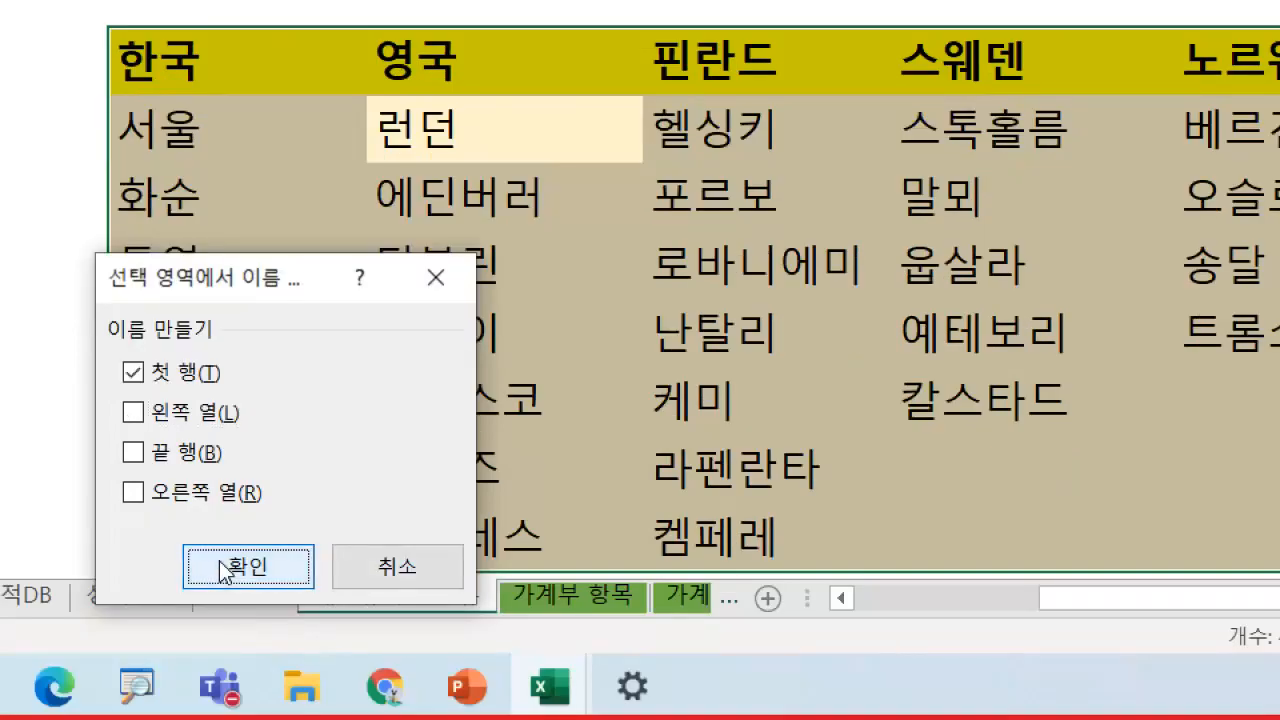
{"action": "left_click", "coordinate": [224, 567]}
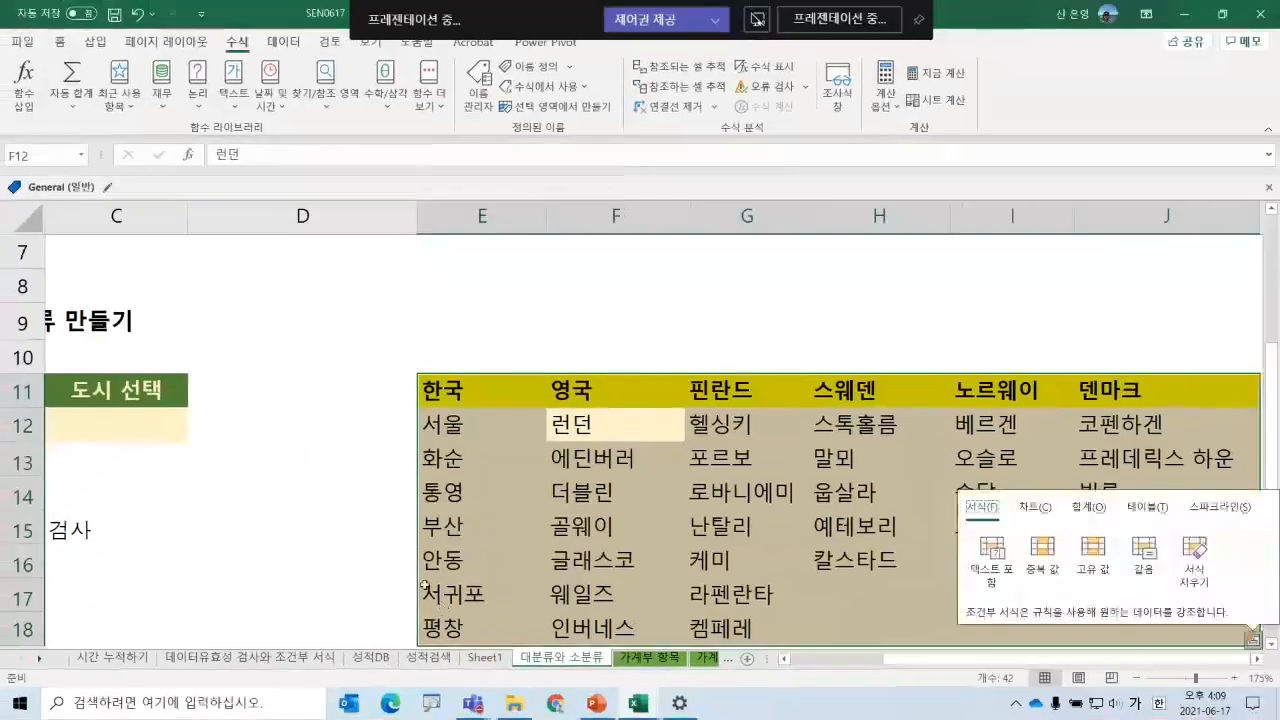
- Check the newly defined names by going from another sheet to the named range 영국
{"action": "left_click", "coordinate": [139, 475]}
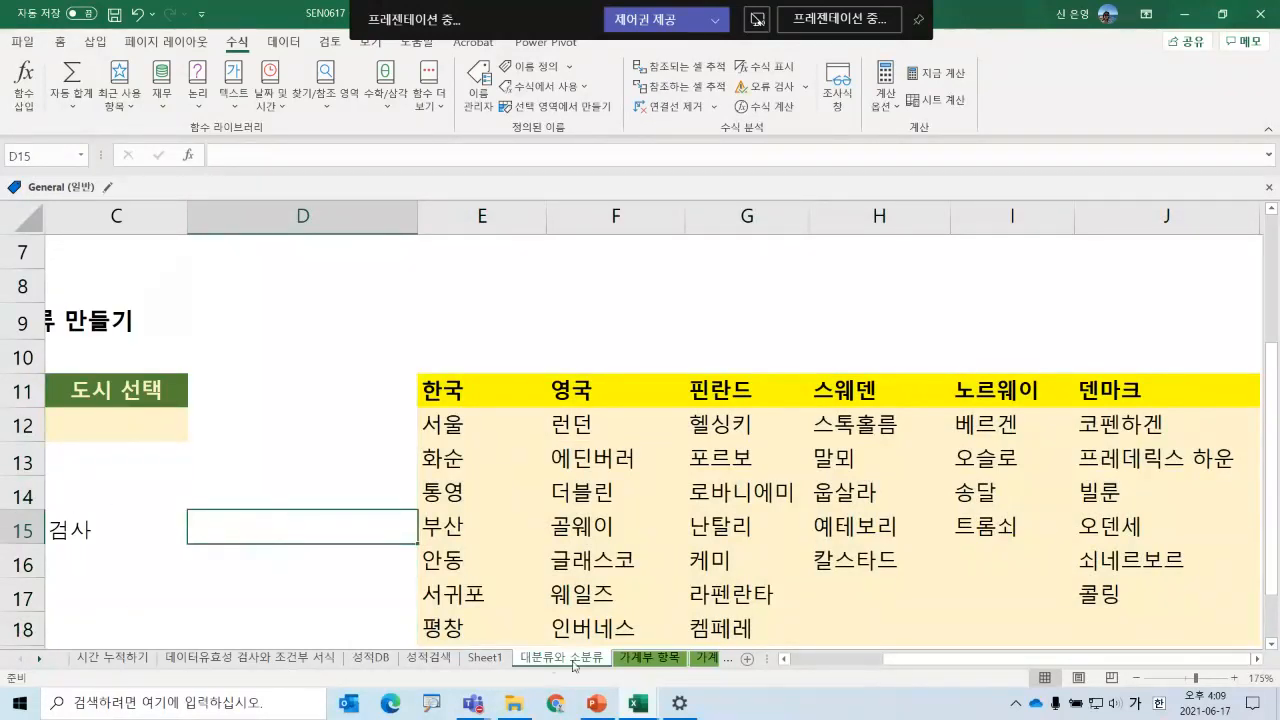
{"action": "left_click", "coordinate": [785, 659]}
{"action": "left_click", "coordinate": [785, 659]}
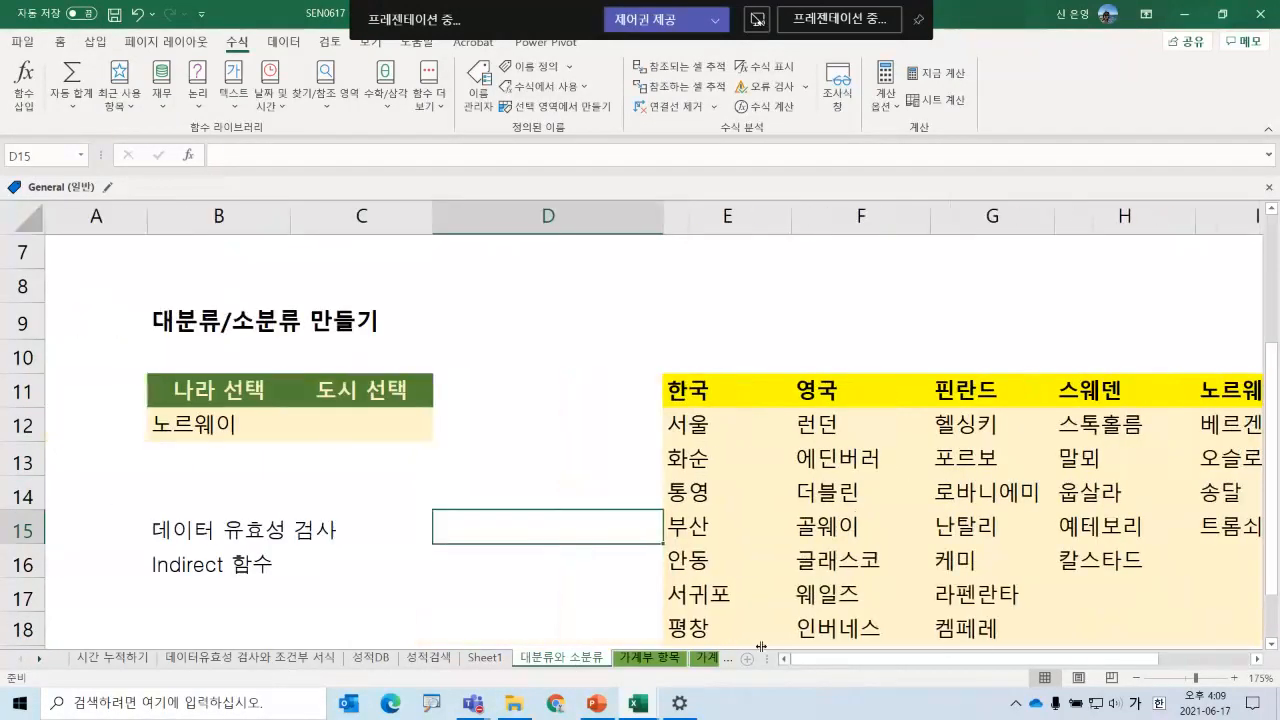
{"action": "left_click", "coordinate": [208, 427]}
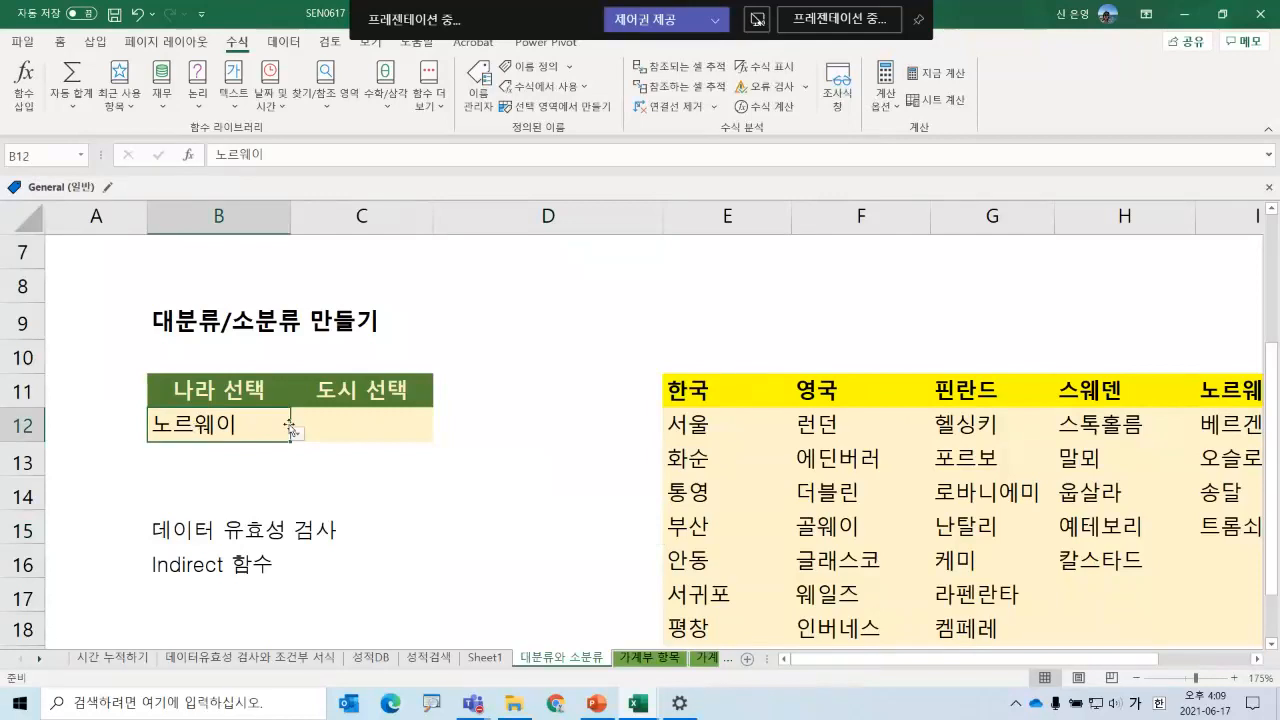
{"action": "left_click", "coordinate": [360, 424]}
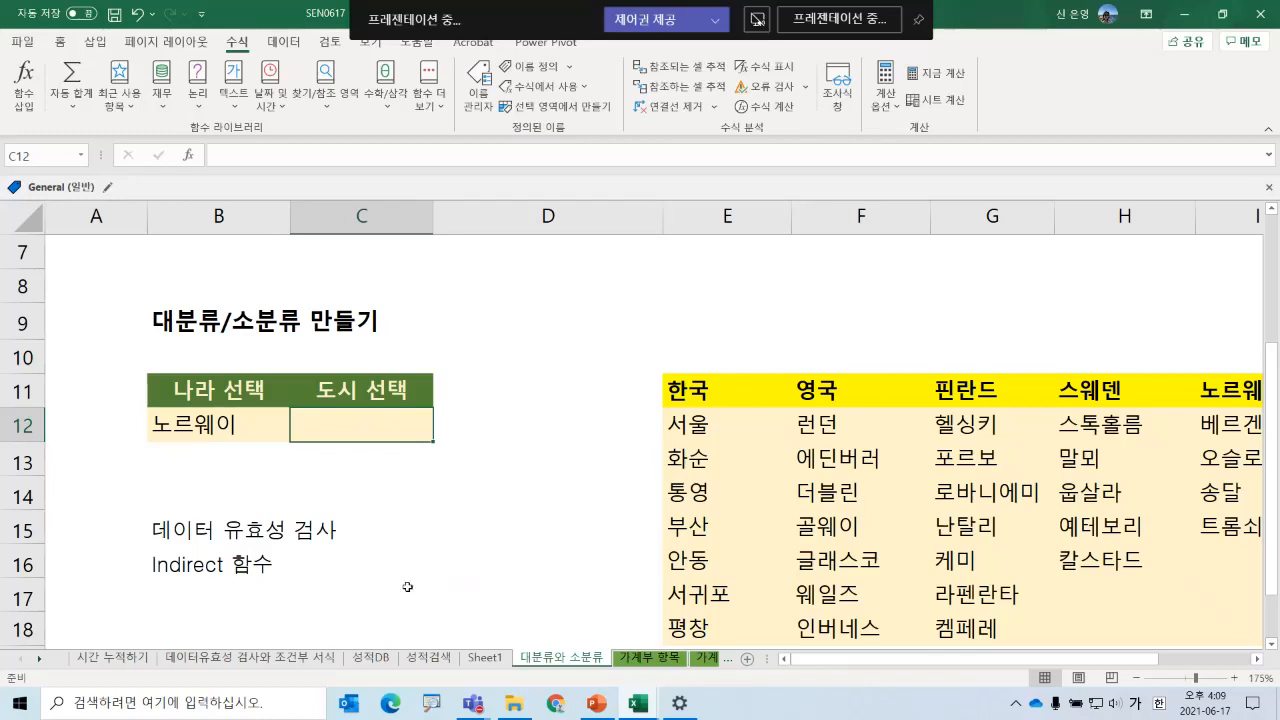
{"action": "left_click", "coordinate": [481, 659]}
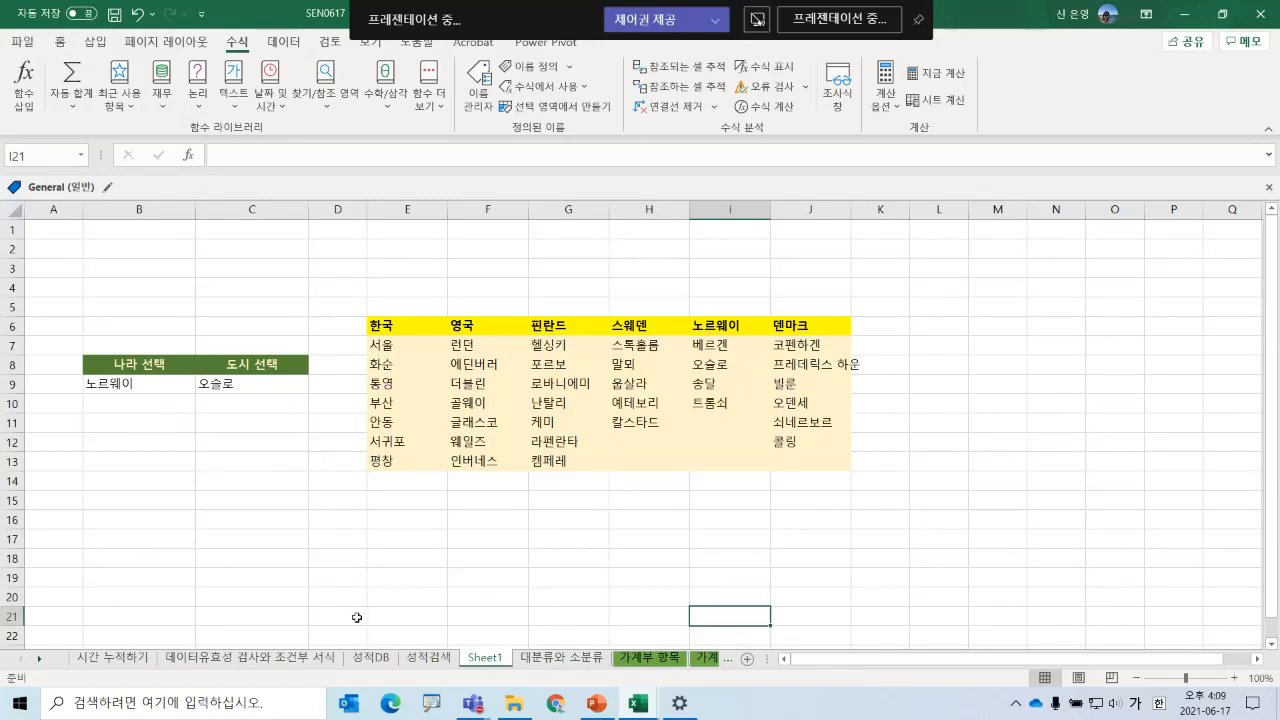
{"action": "left_click", "coordinate": [415, 656]}
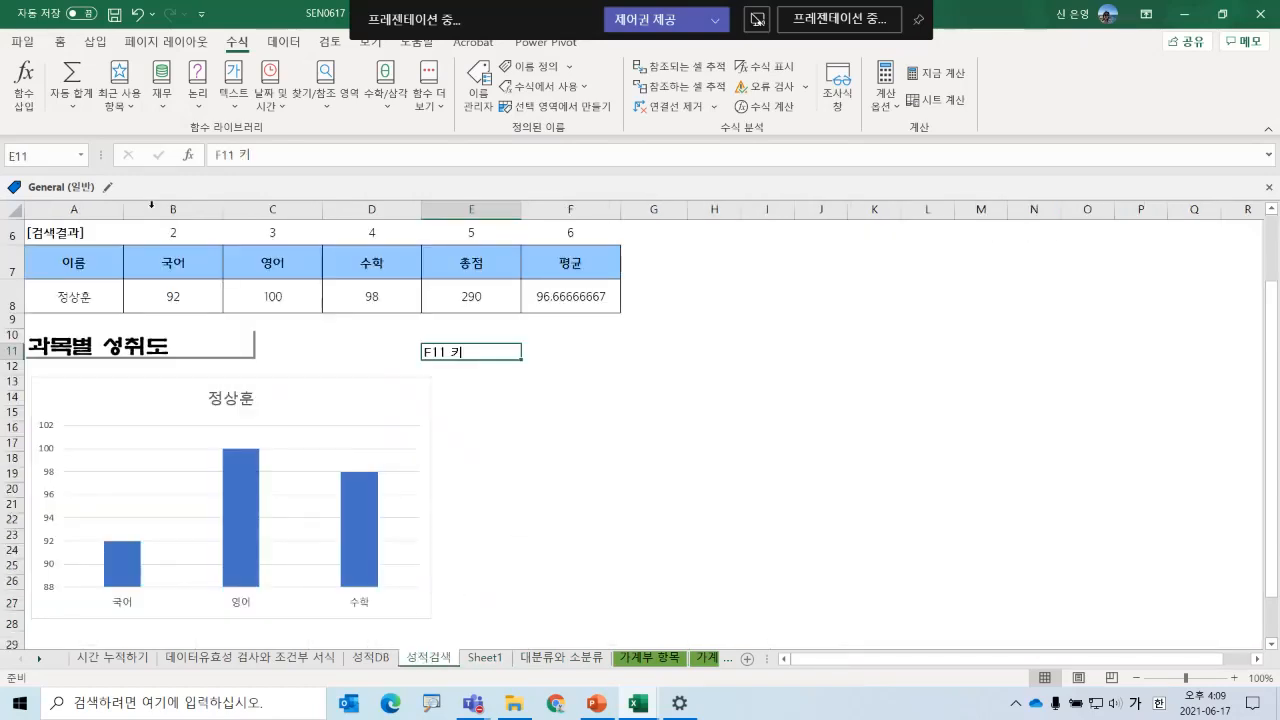
{"action": "left_click", "coordinate": [88, 156]}
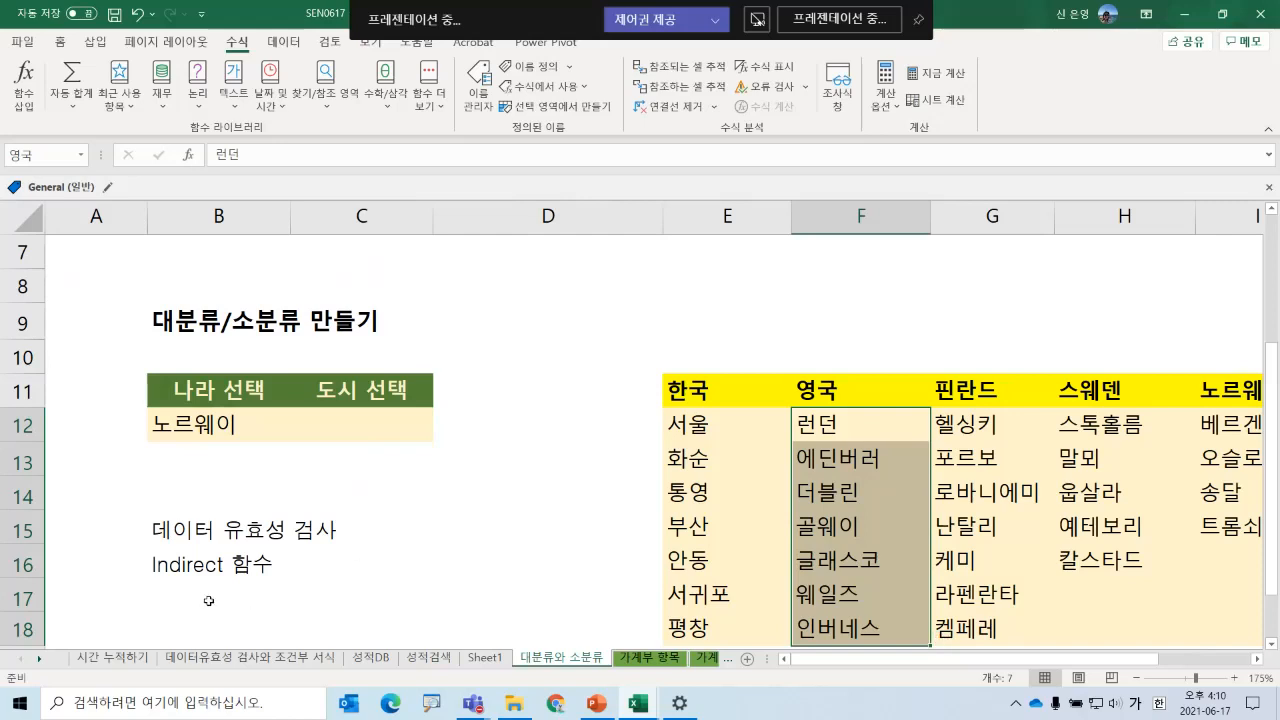
- Review the Indirect 함수 note in B16, the country in B12 and the city list under 노르웨이
{"action": "left_click", "coordinate": [186, 566]}
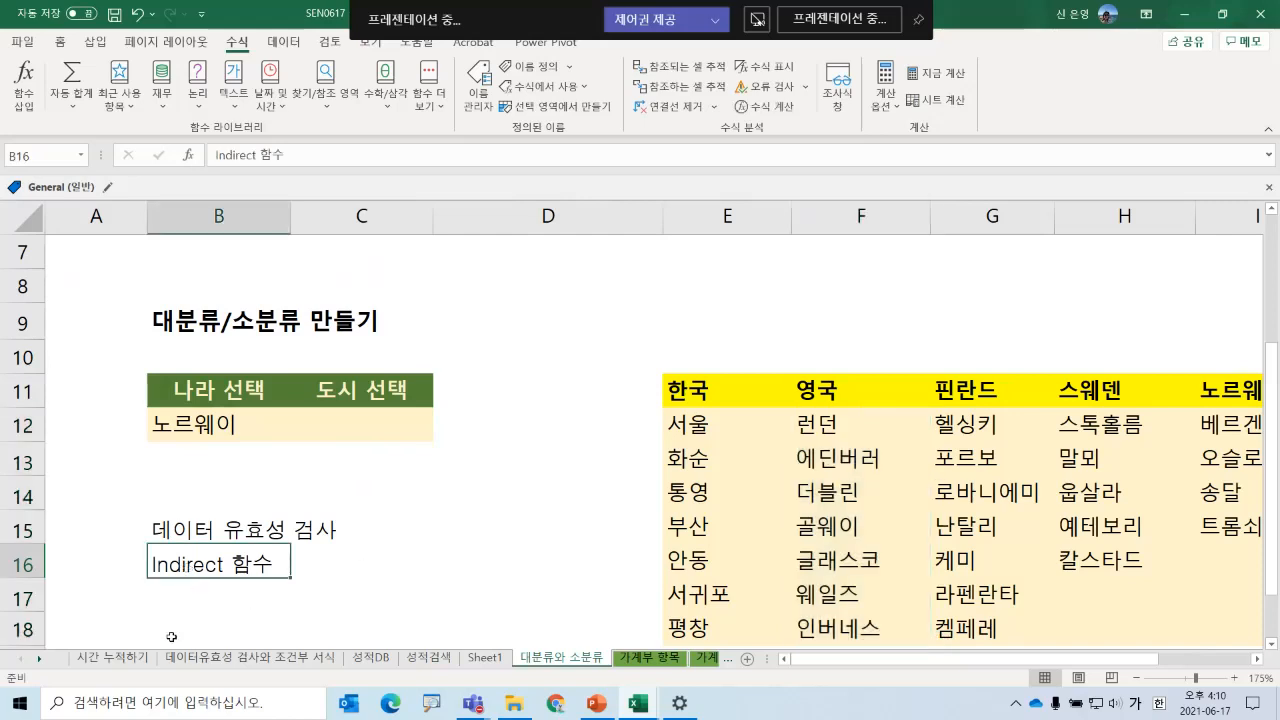
{"action": "left_click", "coordinate": [186, 428]}
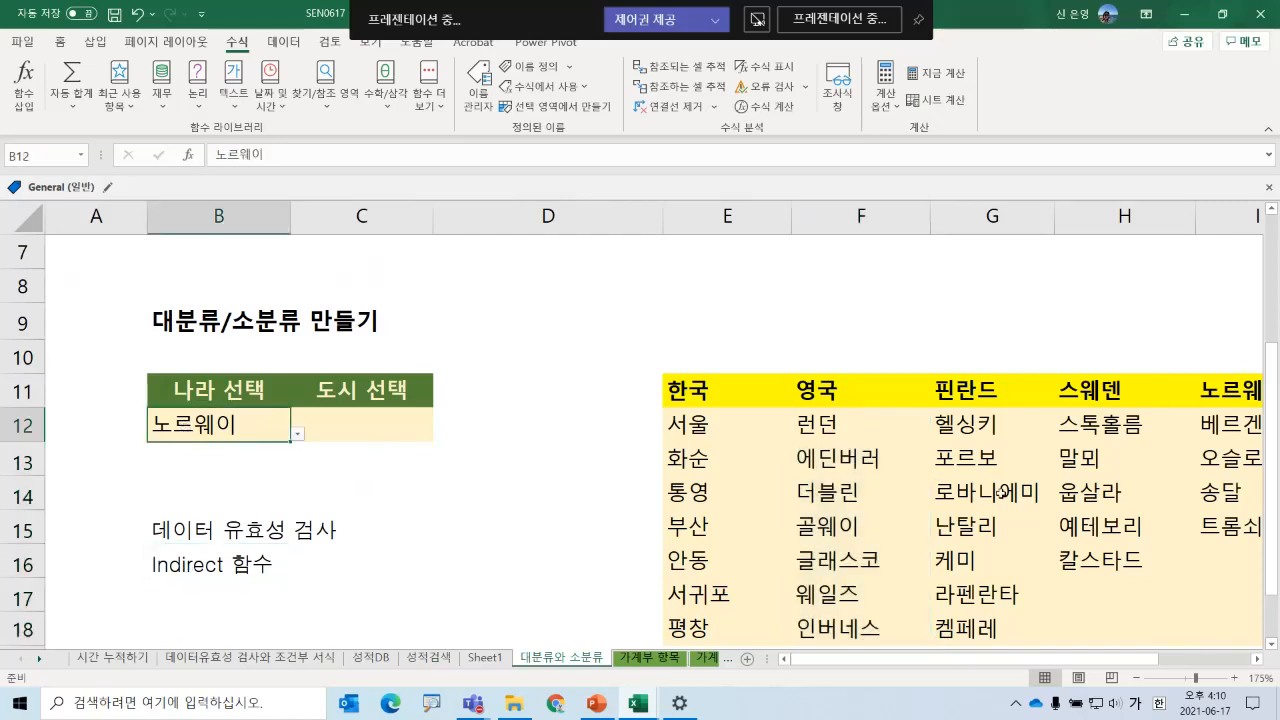
{"action": "left_click_drag", "start_coordinate": [1222, 420], "coordinate": [1236, 526]}
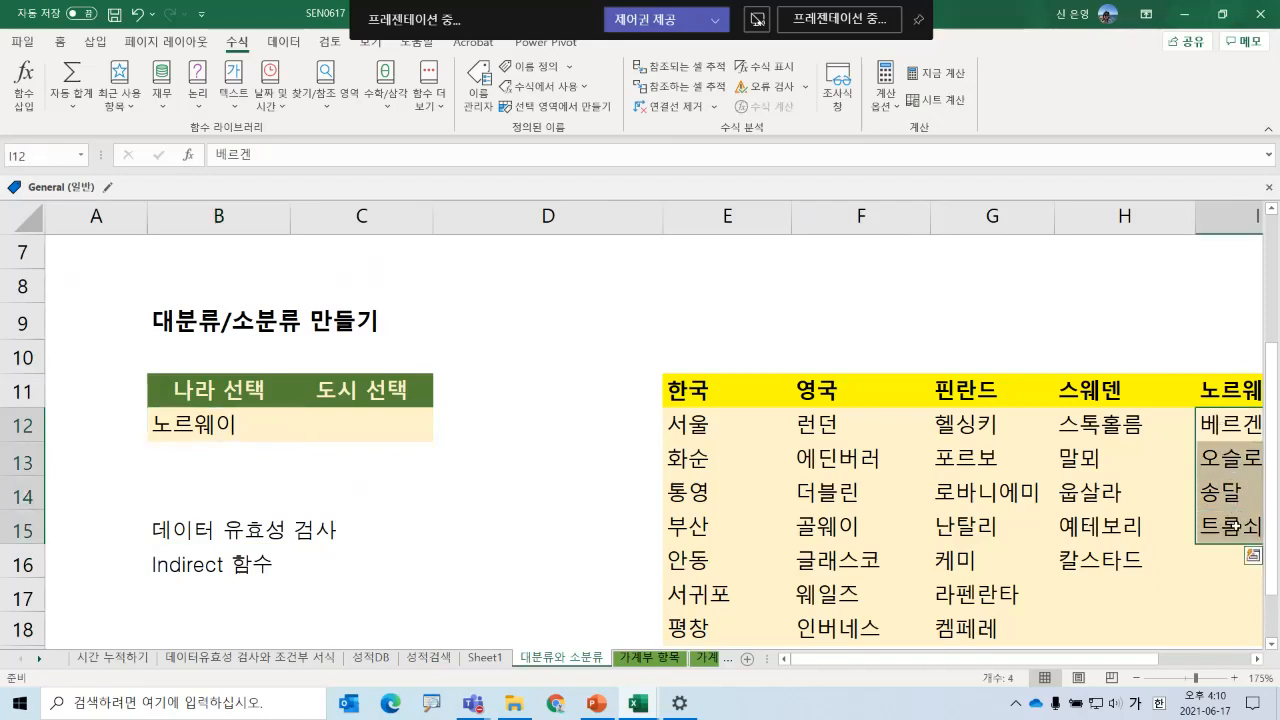
- Start data validation for city cell C12 and restrict it to a list (목록)
{"action": "left_click", "coordinate": [374, 432]}
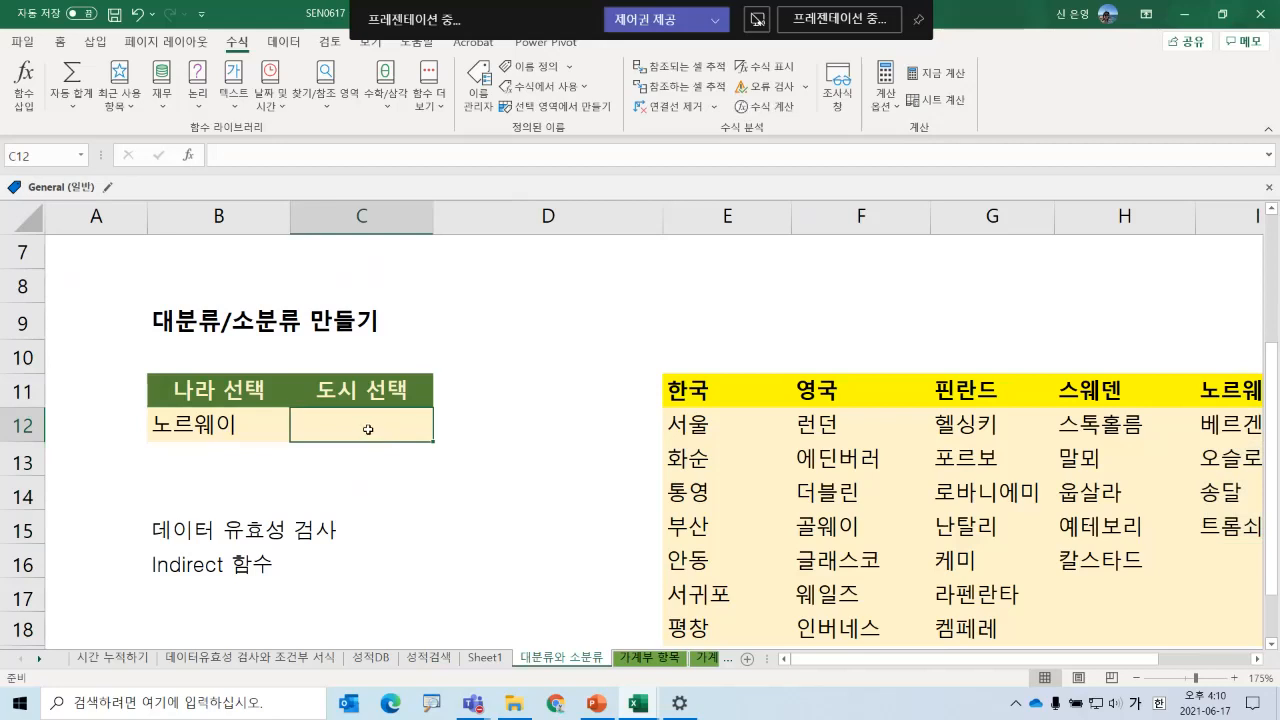
{"action": "left_click", "coordinate": [285, 43]}
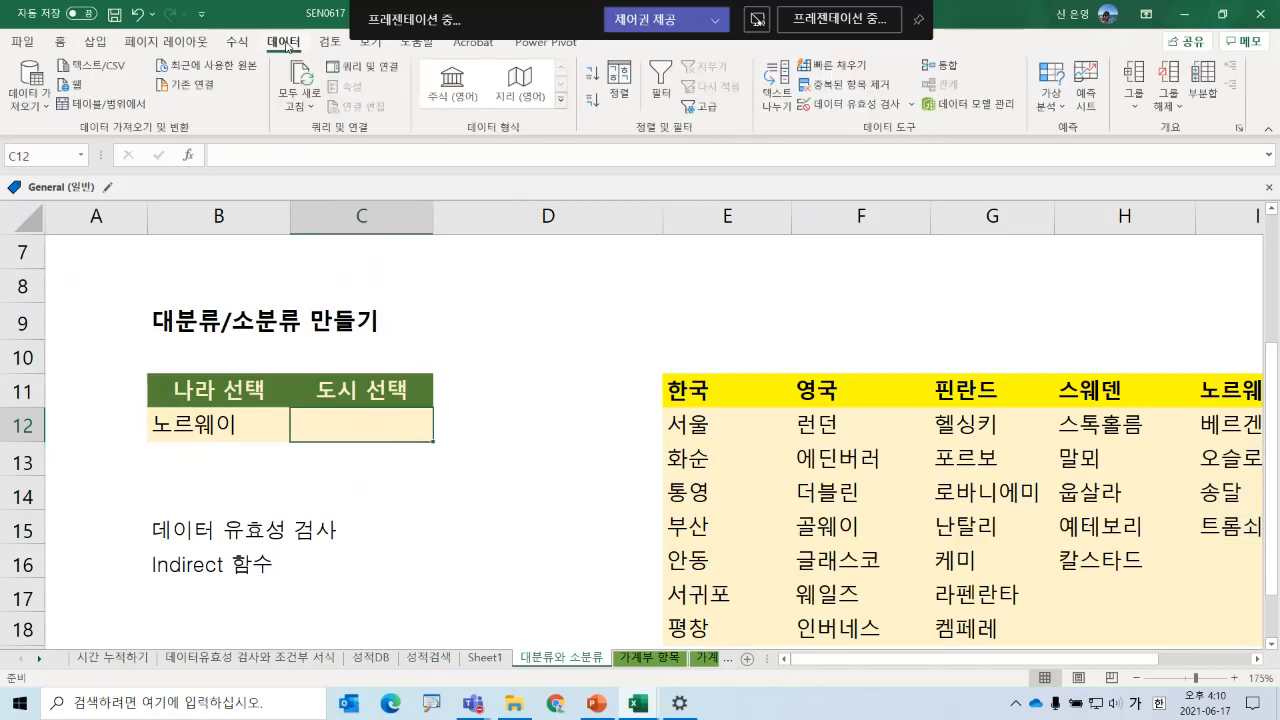
{"action": "left_click", "coordinate": [852, 104]}
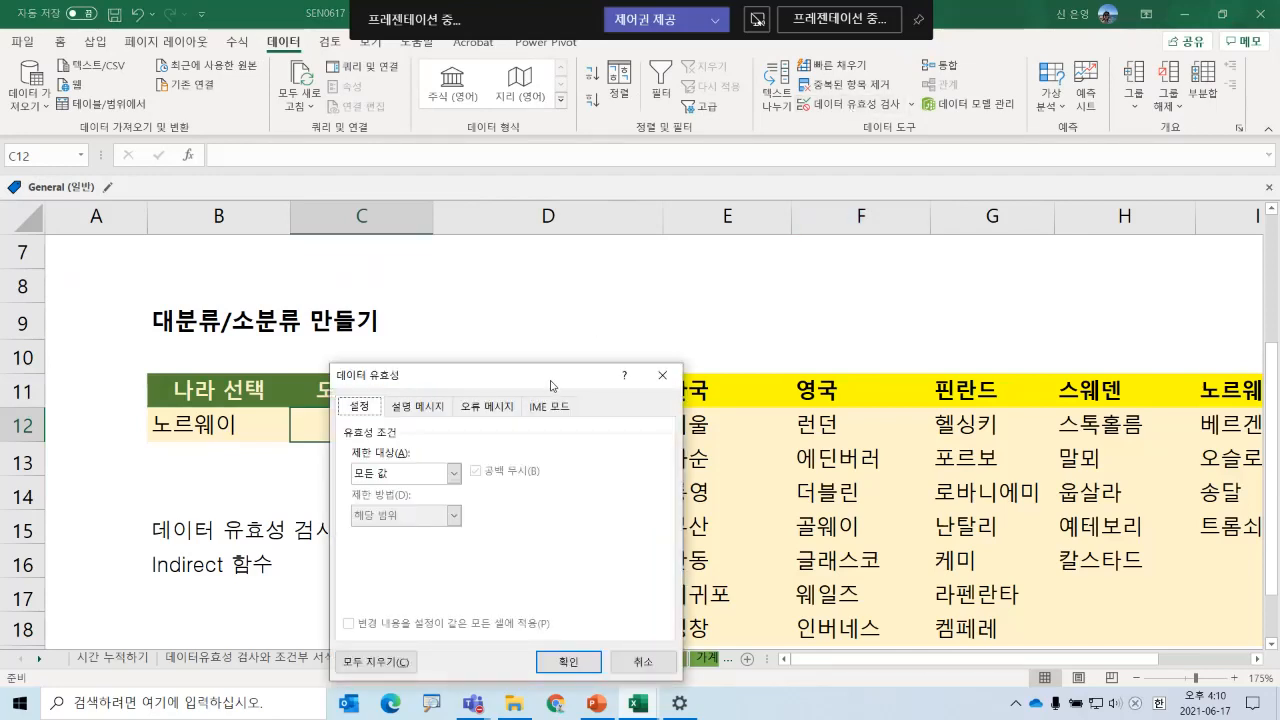
{"action": "left_click_drag", "start_coordinate": [552, 385], "coordinate": [703, 266]}
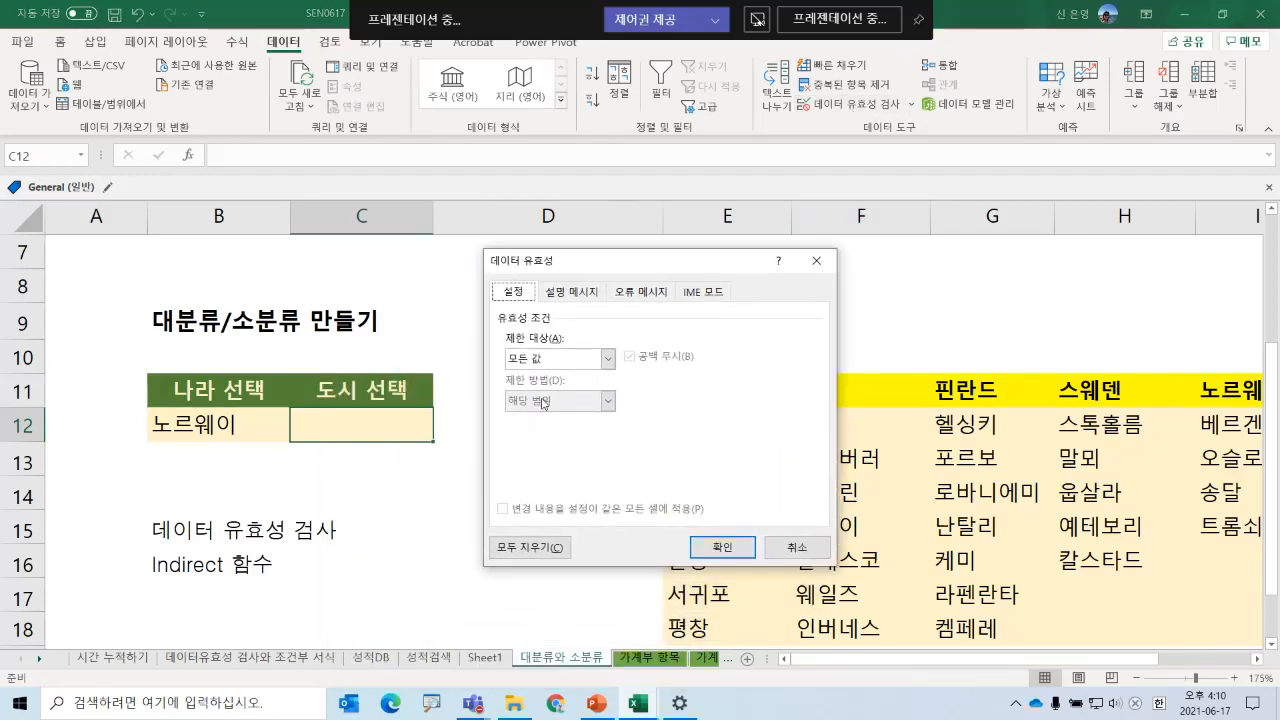
{"action": "left_click", "coordinate": [541, 366]}
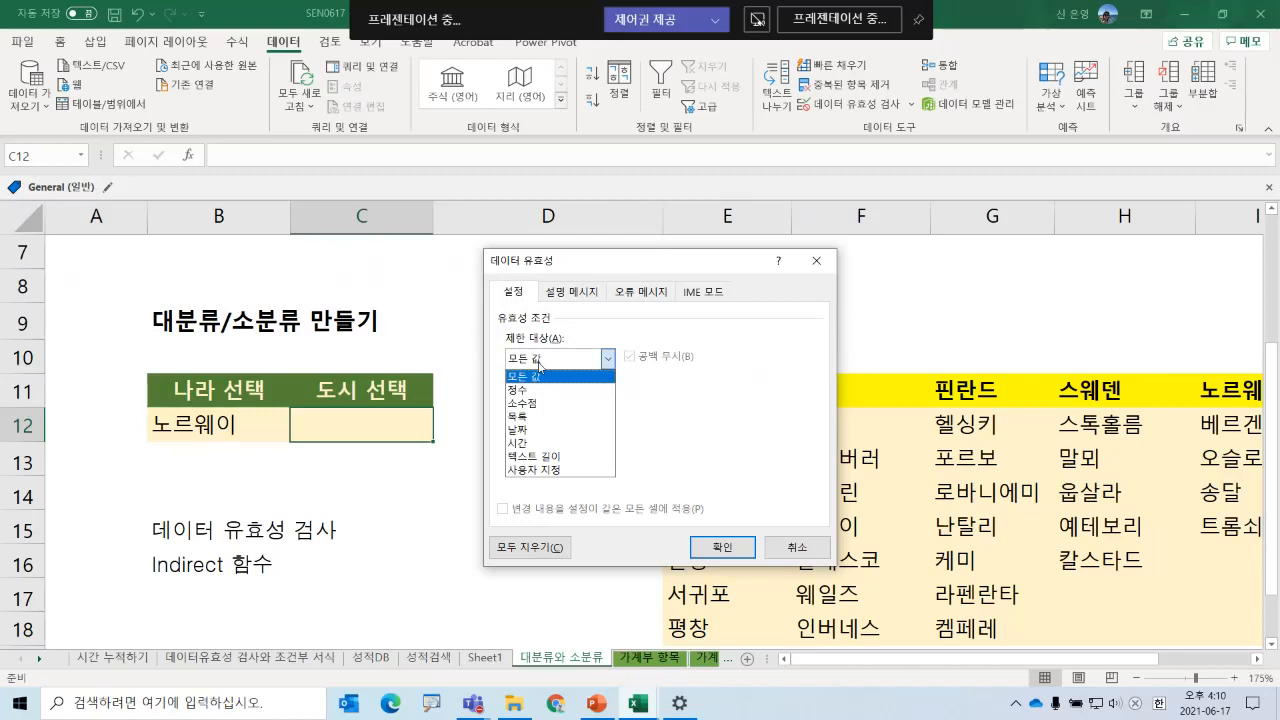
{"action": "left_click", "coordinate": [525, 416]}
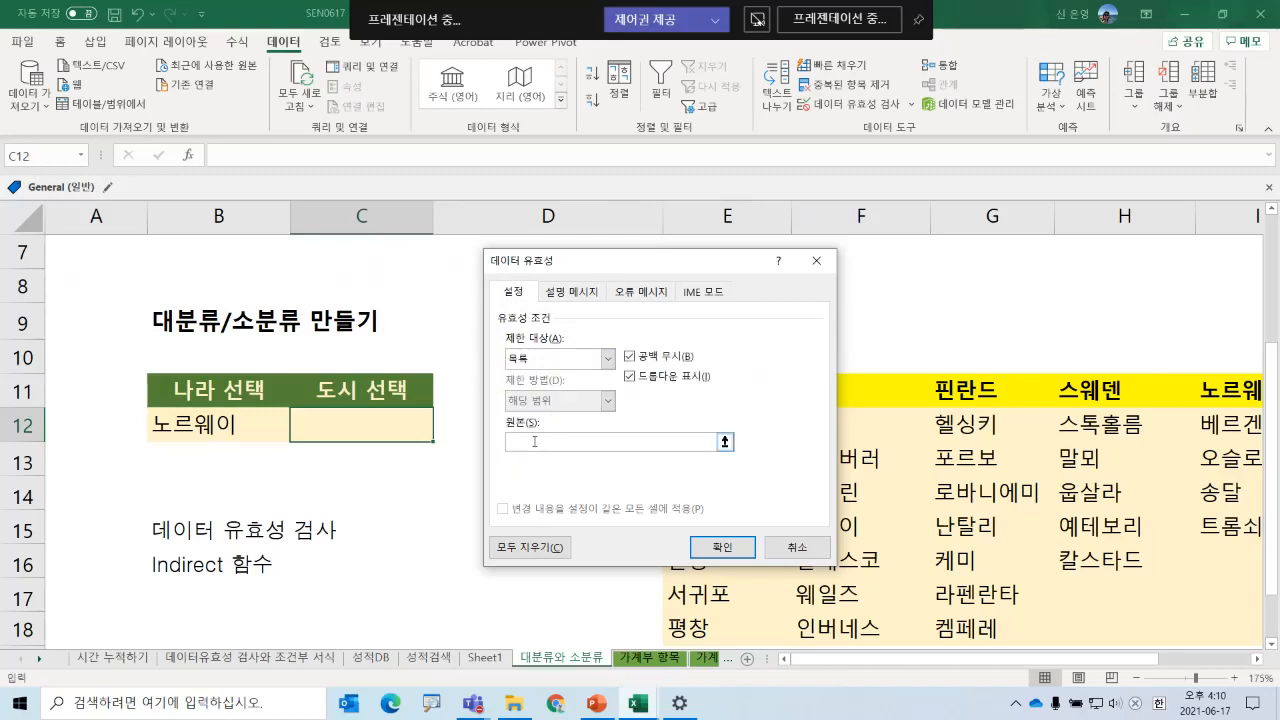
- Set the list source for C12 to =indirect($B$12) and apply the validation
{"action": "left_click", "coordinate": [536, 440]}
{"action": "type", "text": "="}
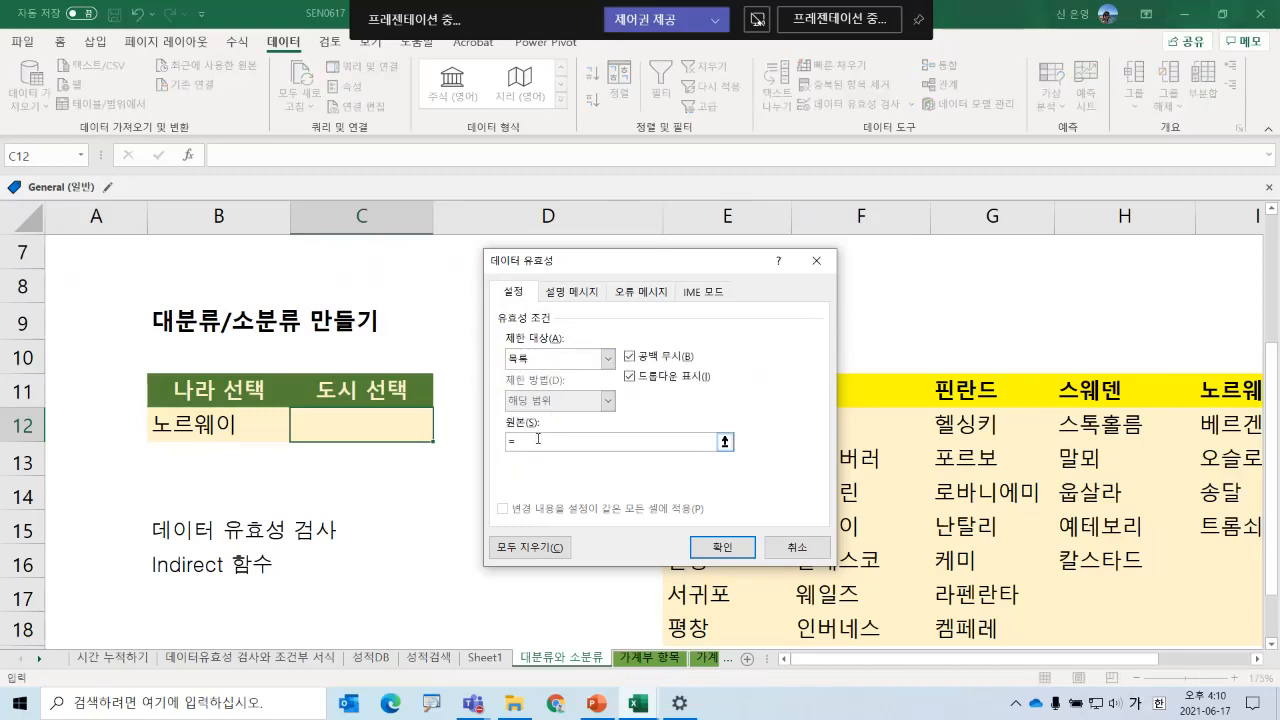
{"action": "type", "text": "ㅑㅜ야"}
{"action": "type", "text": "ect("}
{"action": "left_click", "coordinate": [213, 423]}
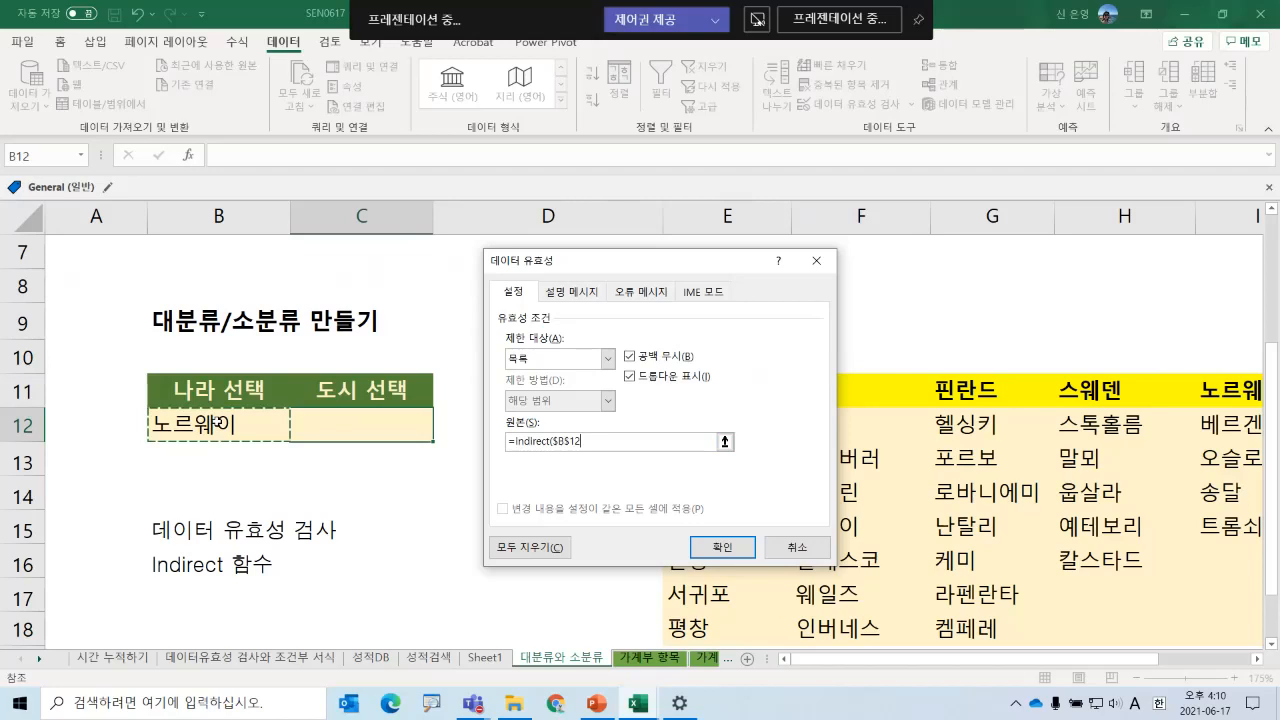
{"action": "type", "text": ")"}
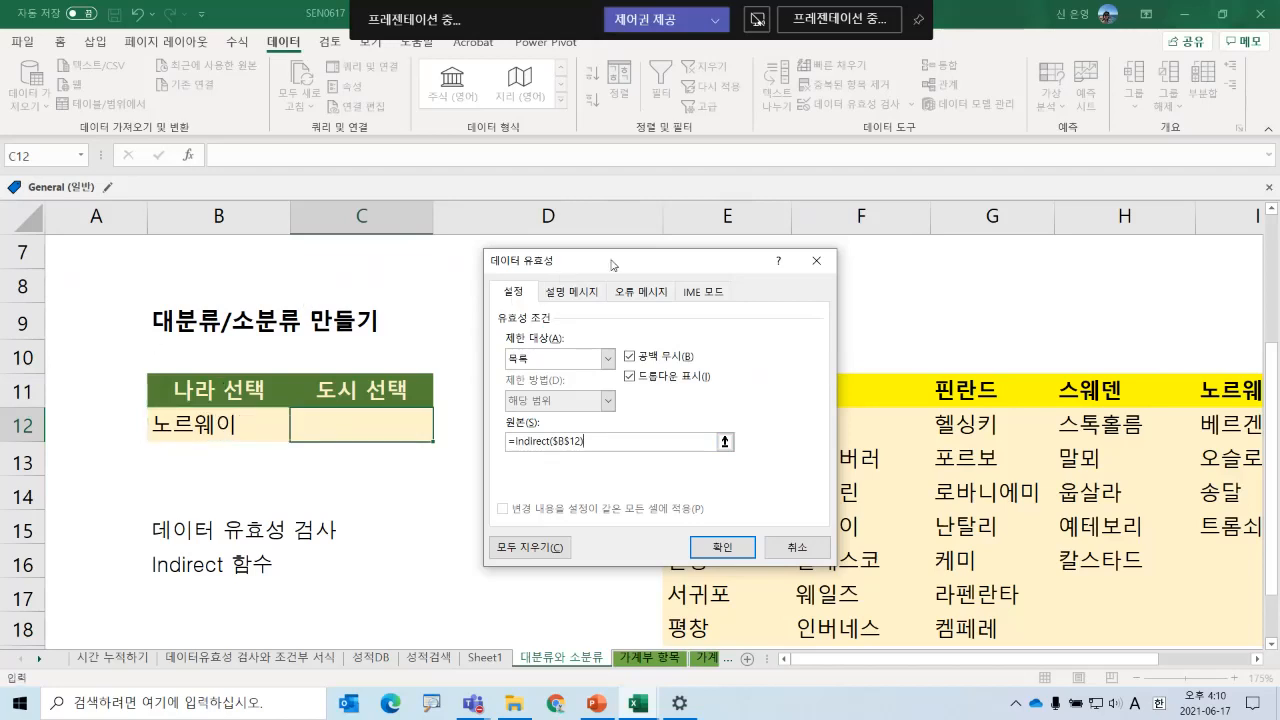
{"action": "left_click_drag", "start_coordinate": [612, 265], "coordinate": [604, 273]}
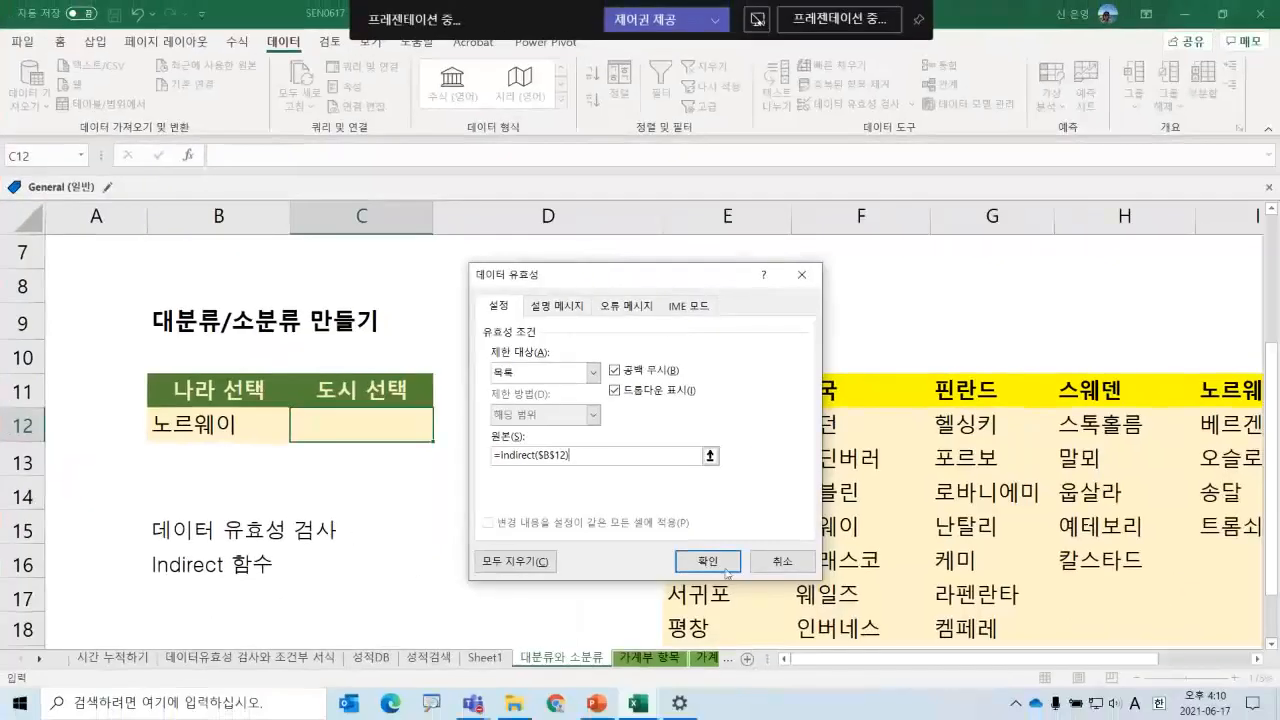
{"action": "left_click", "coordinate": [729, 572]}
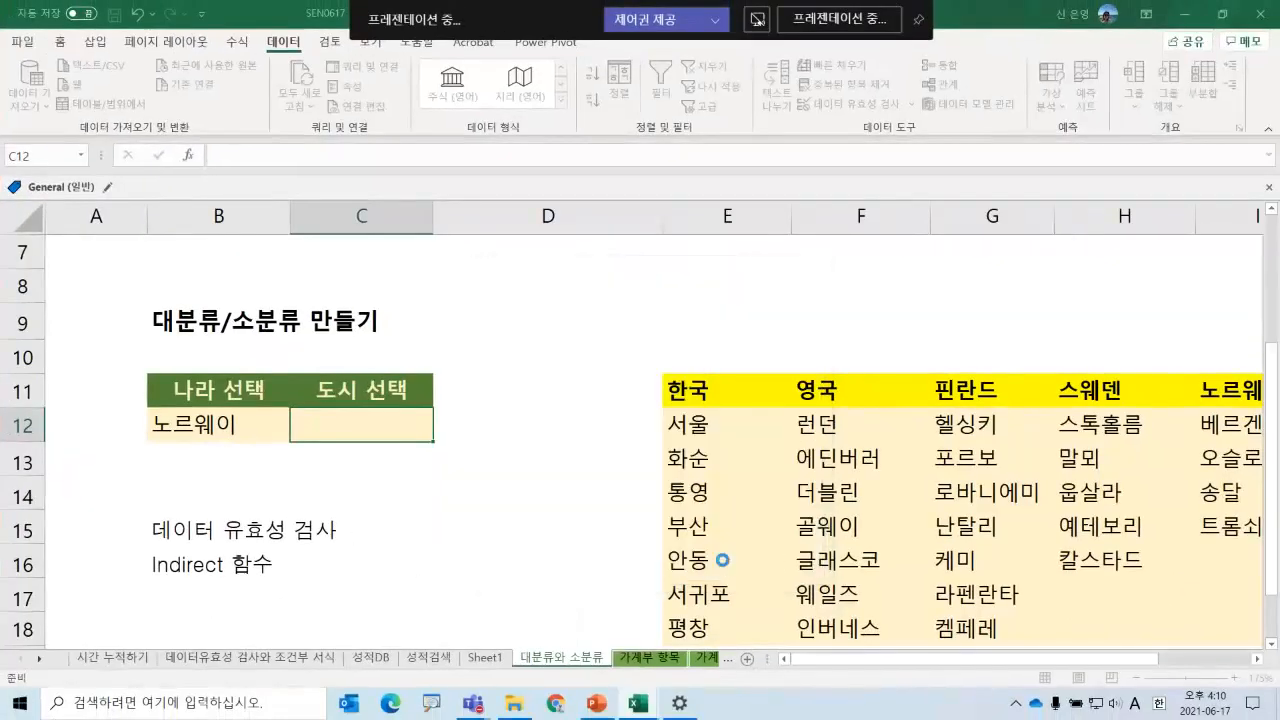
- Test the dependent drop-downs by choosing 오슬로 in C12, switching B12 to 핀란드 and choosing 로바니에미 as the city
{"action": "left_click", "coordinate": [440, 433]}
{"action": "left_click", "coordinate": [401, 481]}
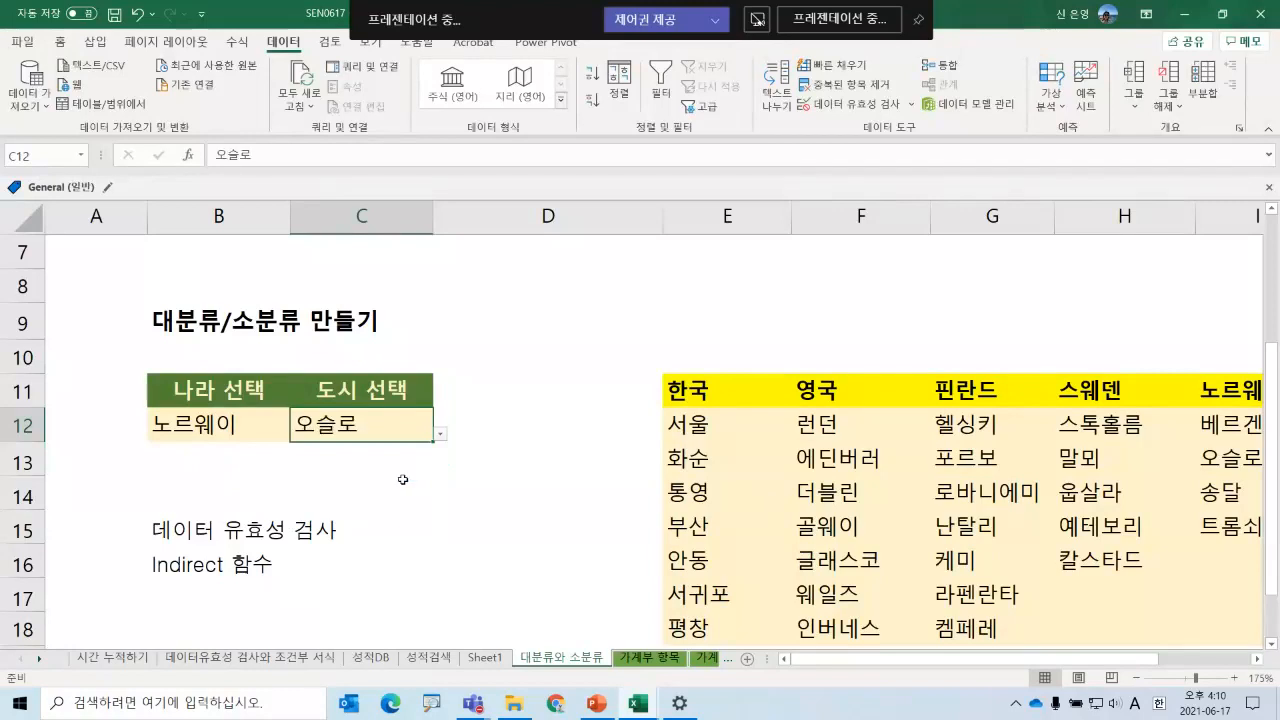
{"action": "left_click", "coordinate": [196, 430]}
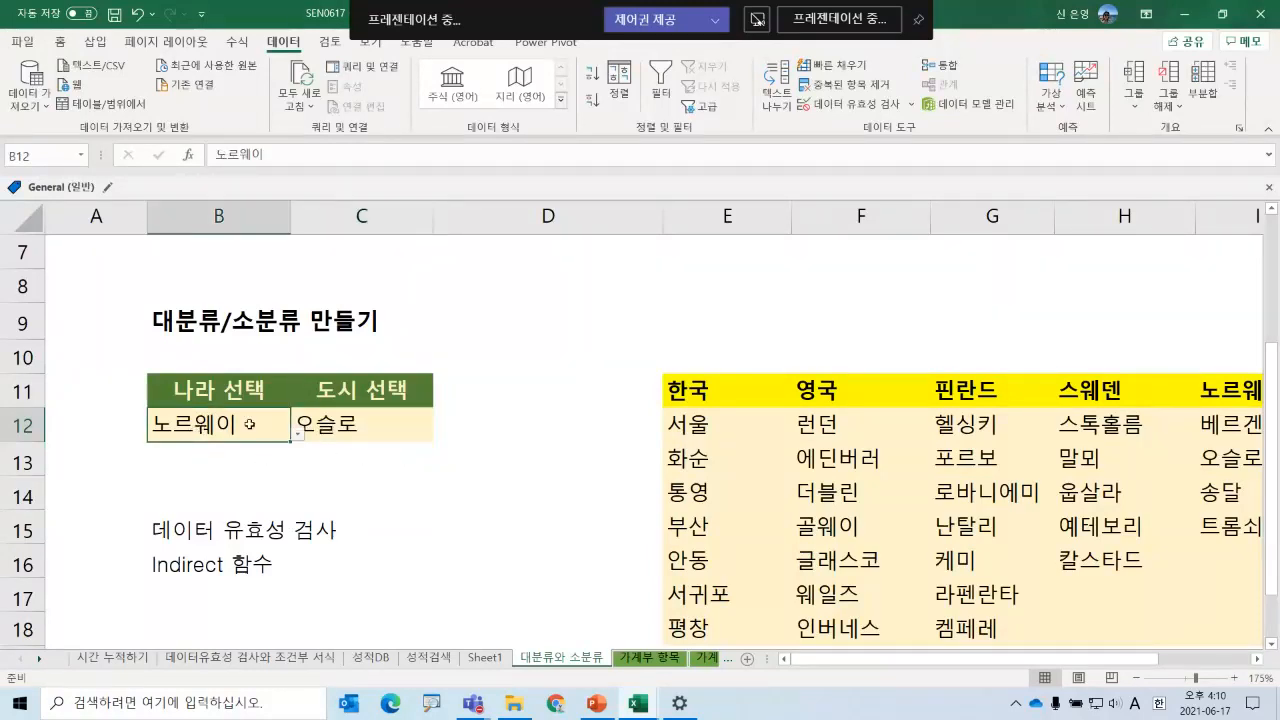
{"action": "left_click", "coordinate": [297, 433]}
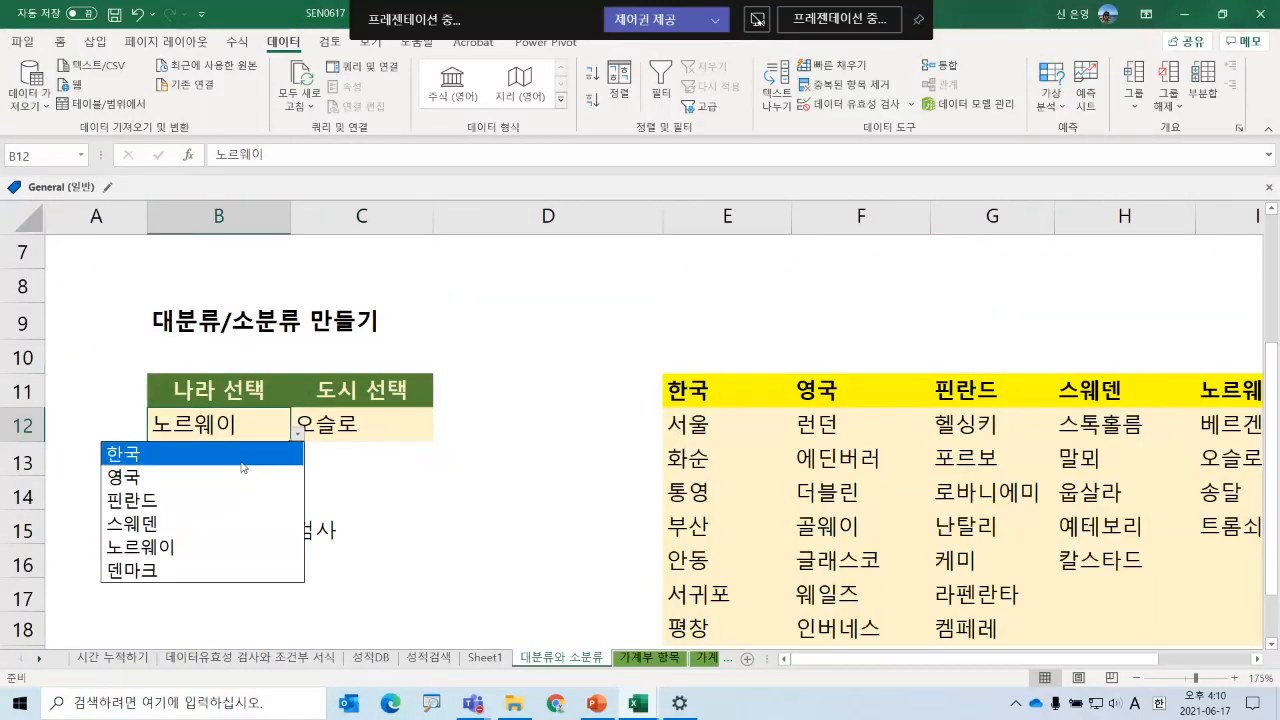
{"action": "left_click", "coordinate": [225, 500]}
{"action": "left_click", "coordinate": [352, 427]}
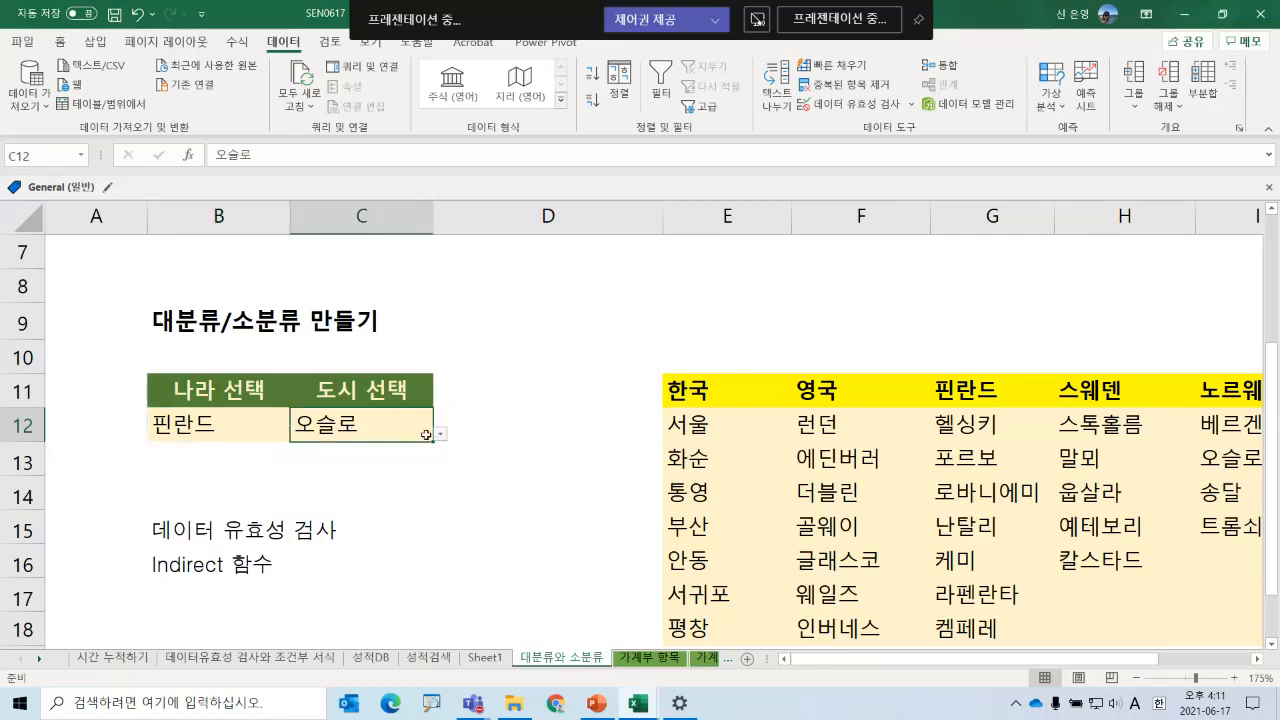
{"action": "left_click", "coordinate": [440, 435]}
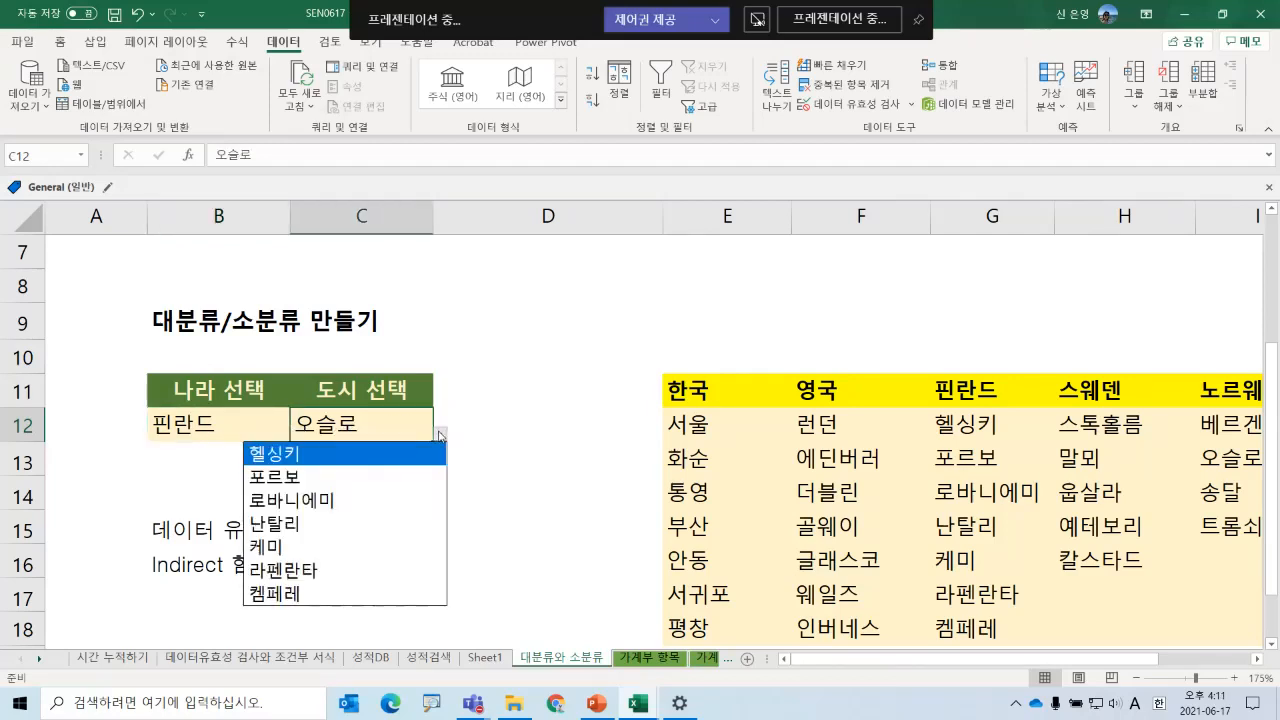
{"action": "left_click", "coordinate": [377, 501]}
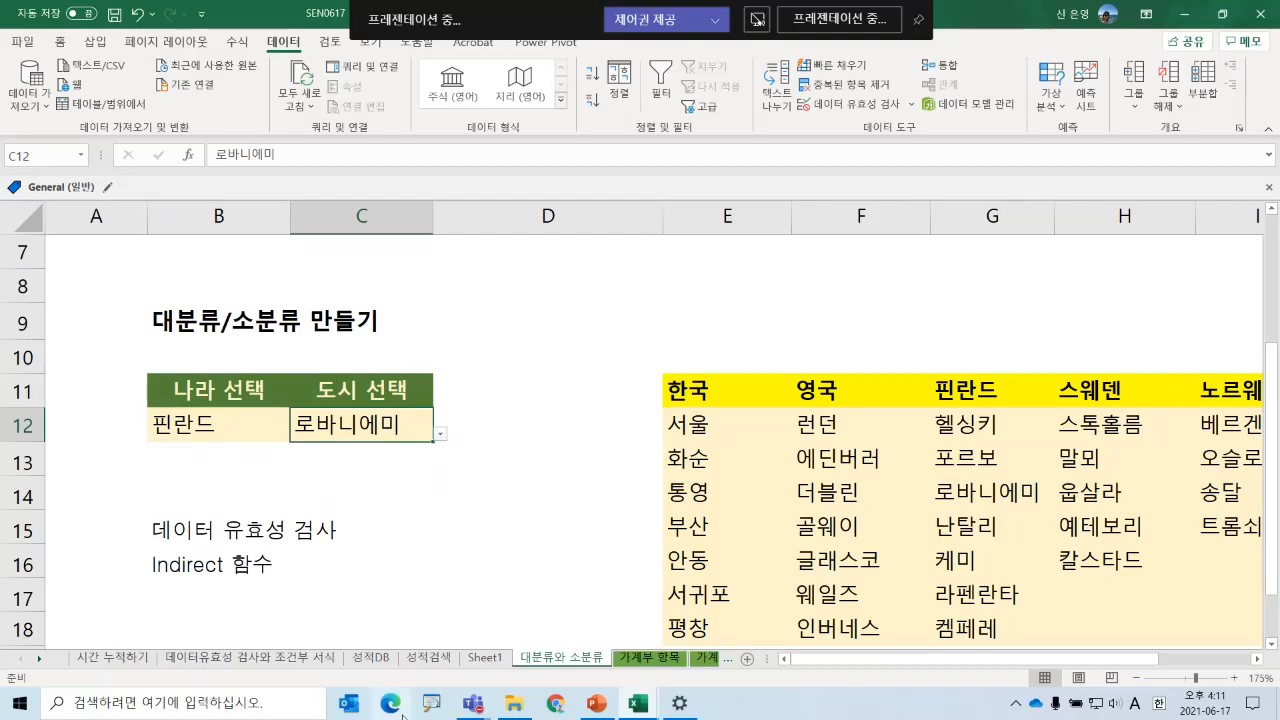
- Switch to PowerPoint to review slide 22, 대분류, 소분류 만들기, and return to the SEN0617 실습예제 workbook in Excel
{"action": "left_click", "coordinate": [596, 704]}
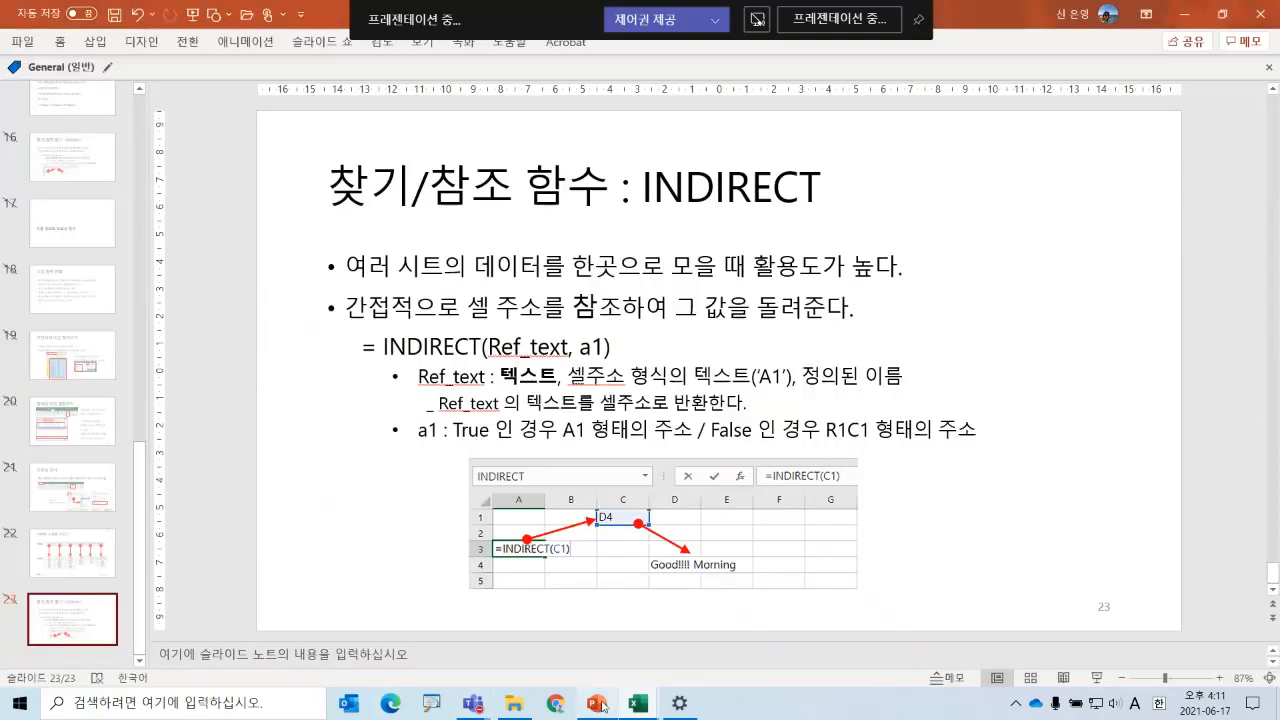
{"action": "left_click", "coordinate": [64, 558]}
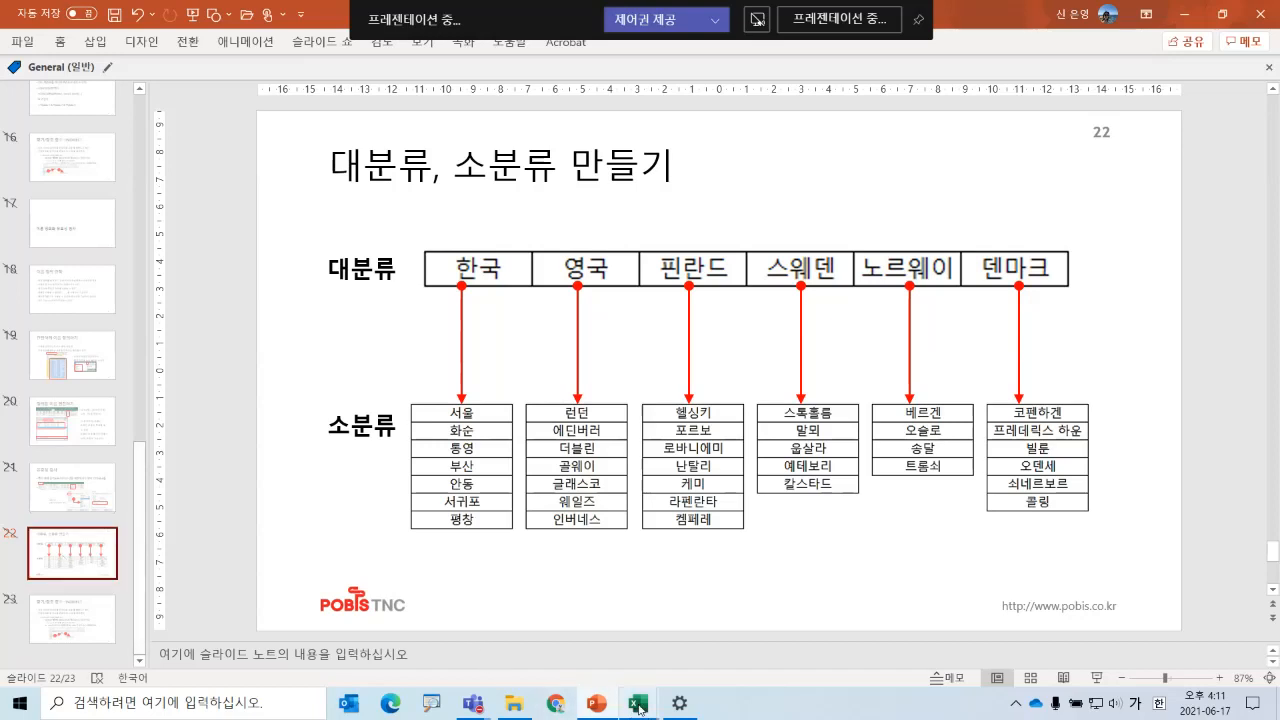
{"action": "mouse_move", "coordinate": [655, 708]}
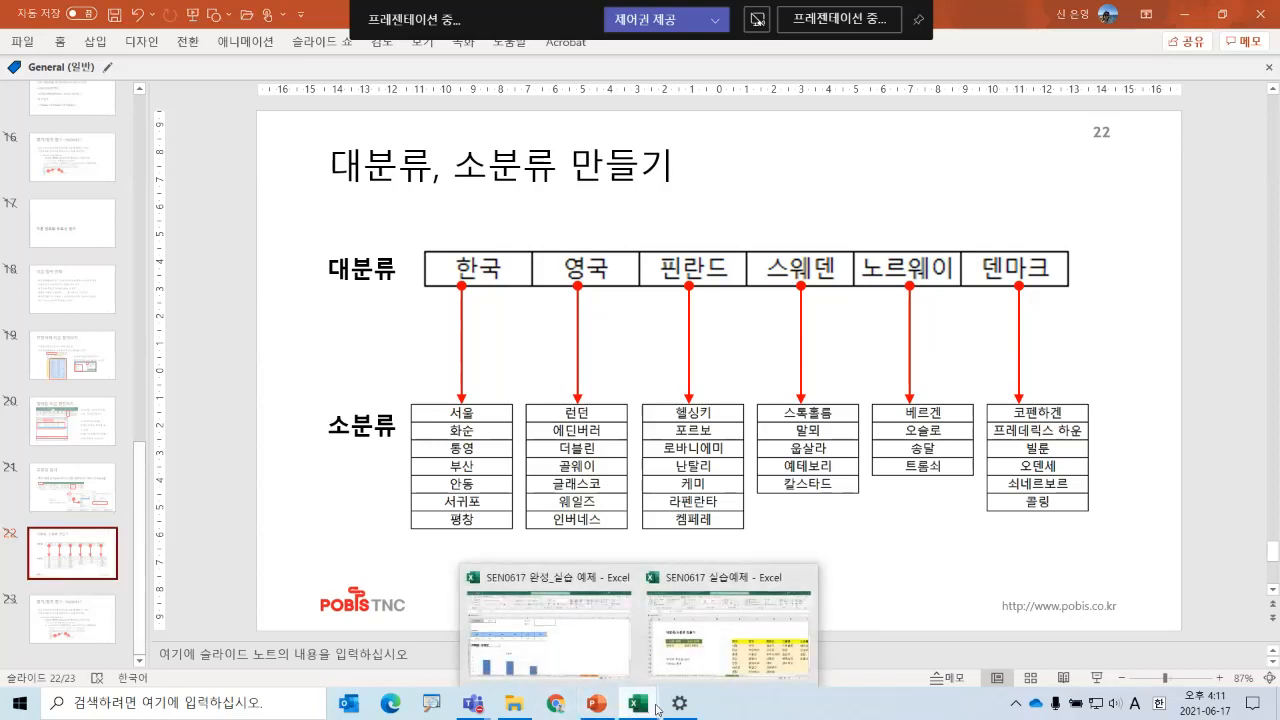
{"action": "left_click", "coordinate": [768, 668]}
- Look over the 가계부 항목 sheet, and the headers and first entry row of the 가계부 sheet
{"action": "left_click", "coordinate": [652, 658]}
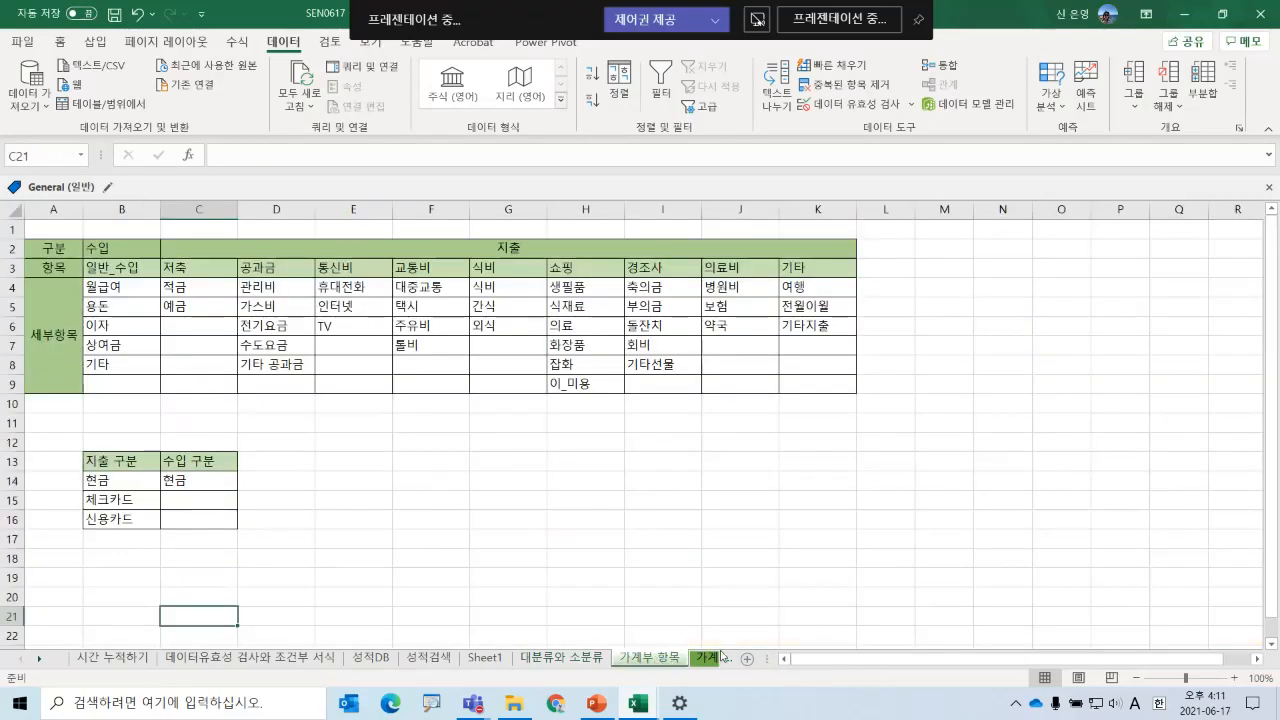
{"action": "left_click_drag", "start_coordinate": [774, 659], "coordinate": [928, 668]}
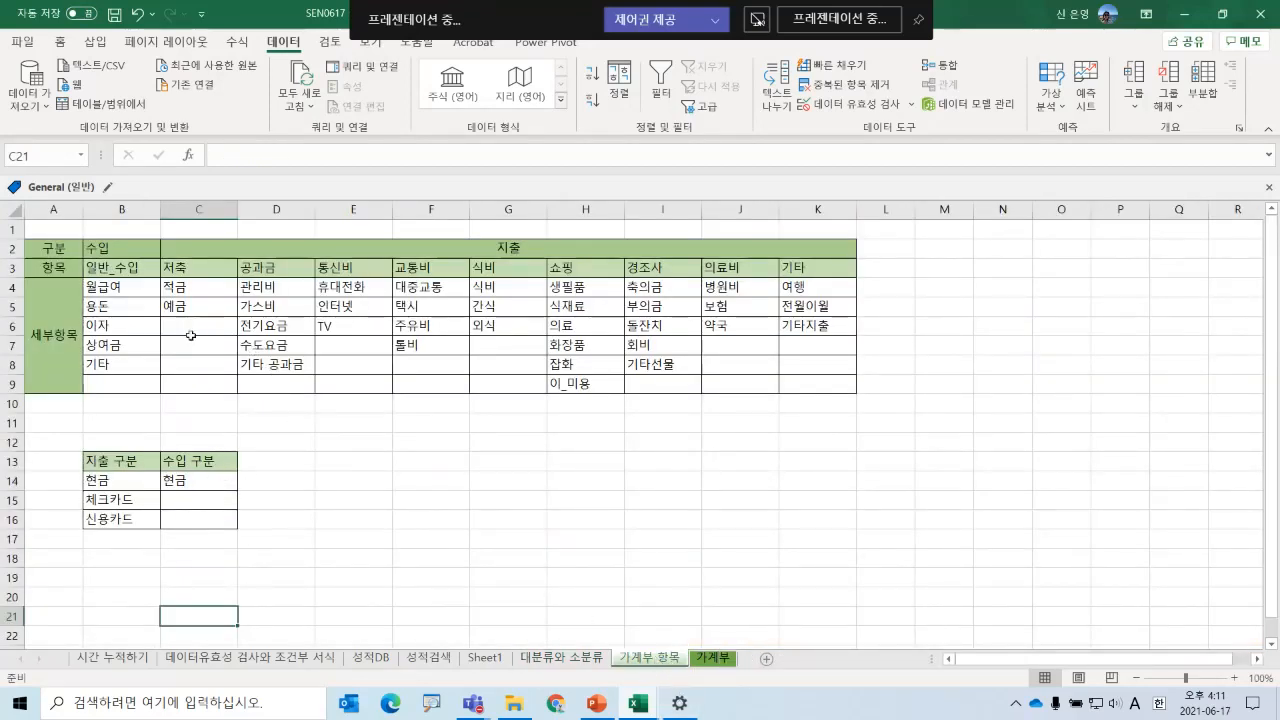
{"action": "left_click", "coordinate": [705, 658]}
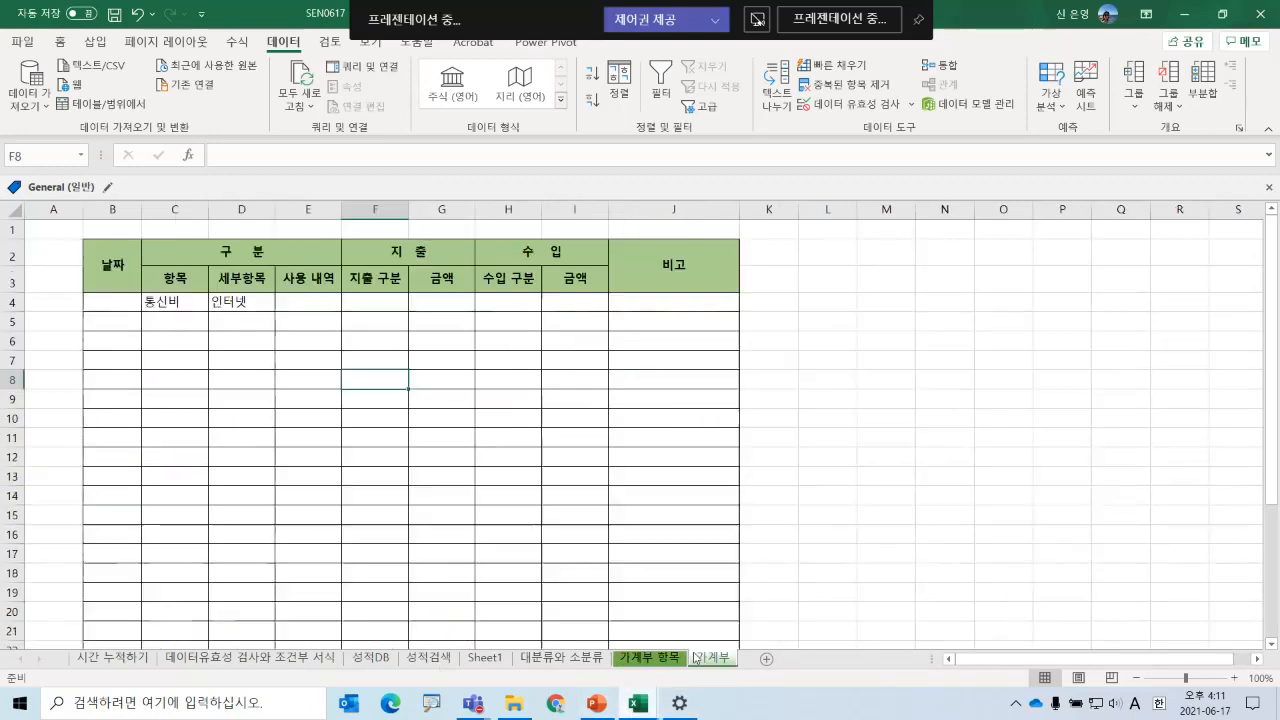
{"action": "left_click", "coordinate": [180, 298]}
{"action": "left_click", "coordinate": [238, 305]}
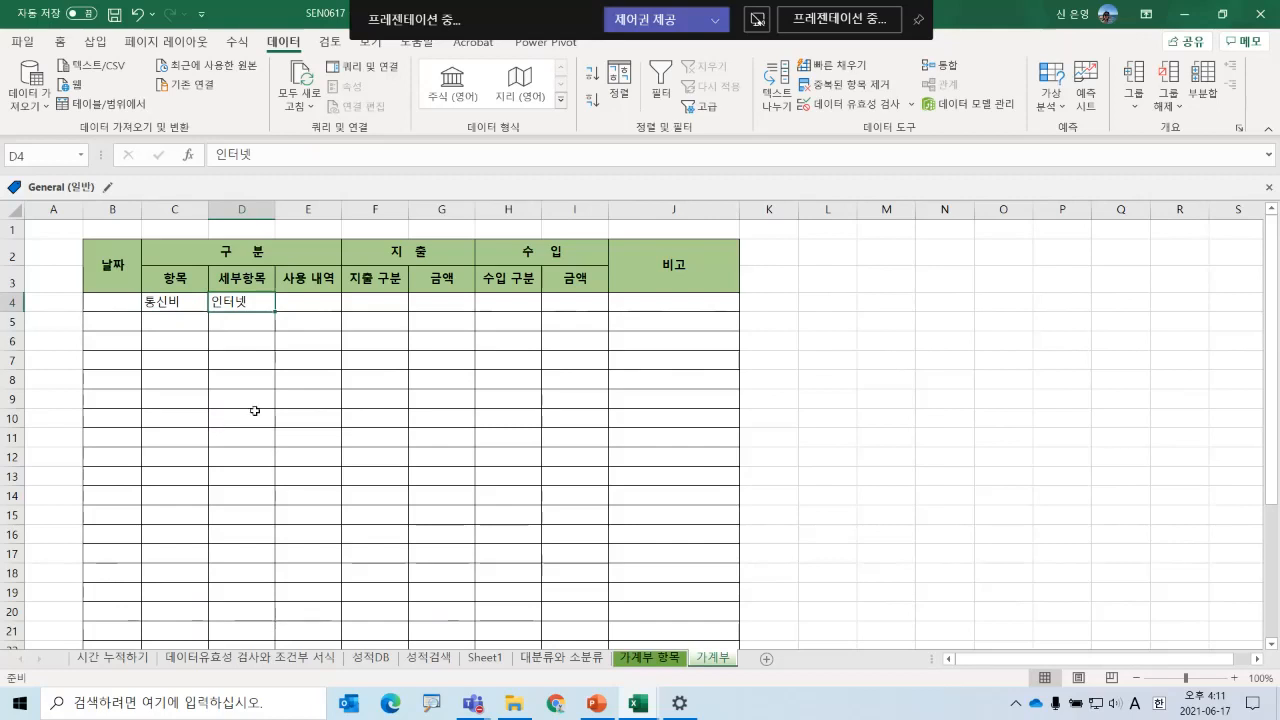
{"action": "left_click_drag", "start_coordinate": [118, 254], "coordinate": [676, 278]}
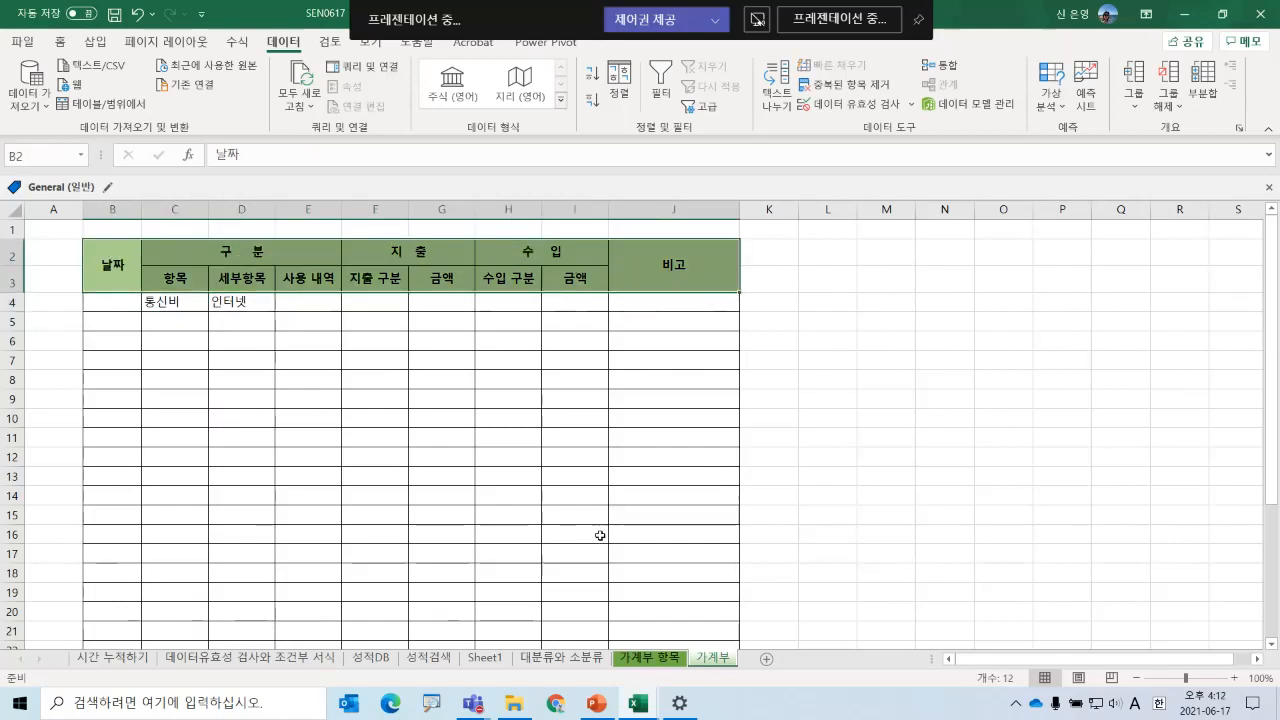
- Examine the 구분 row, the 항목 row and the 세부항목 columns for income and expenses on the 가계부 항목 sheet
{"action": "left_click", "coordinate": [643, 658]}
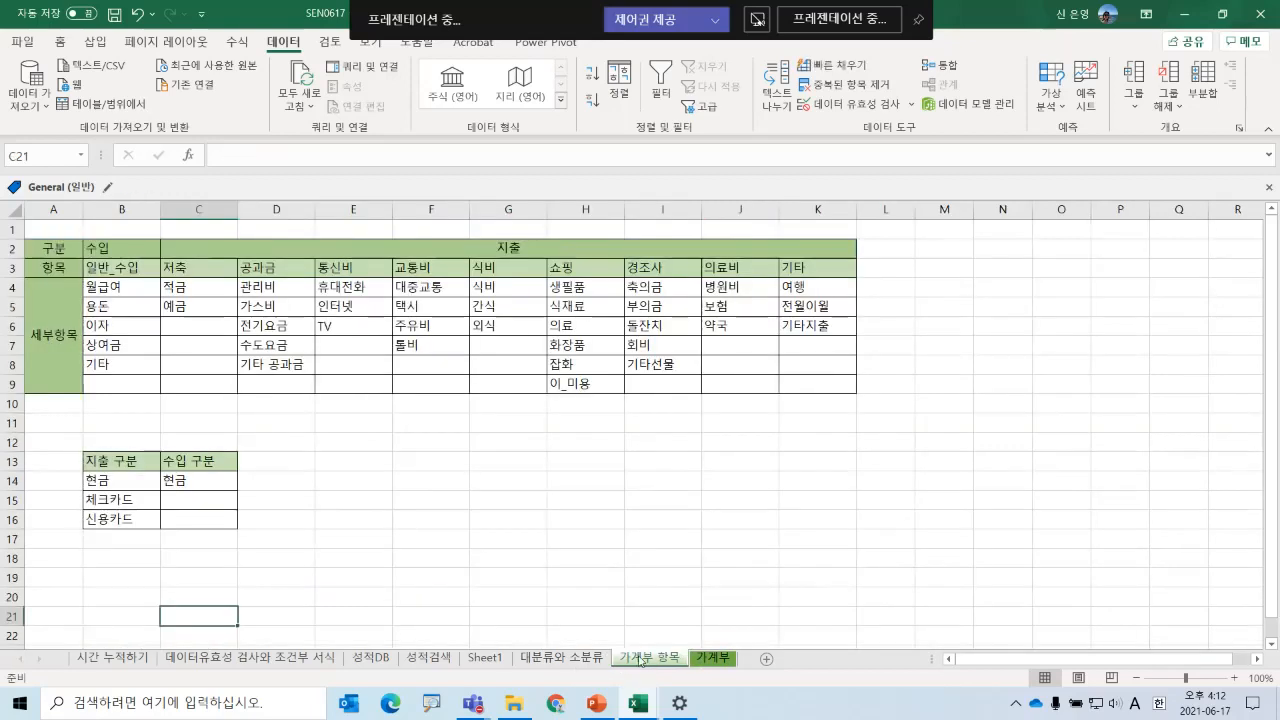
{"action": "left_click", "coordinate": [188, 251], "text": "shift"}
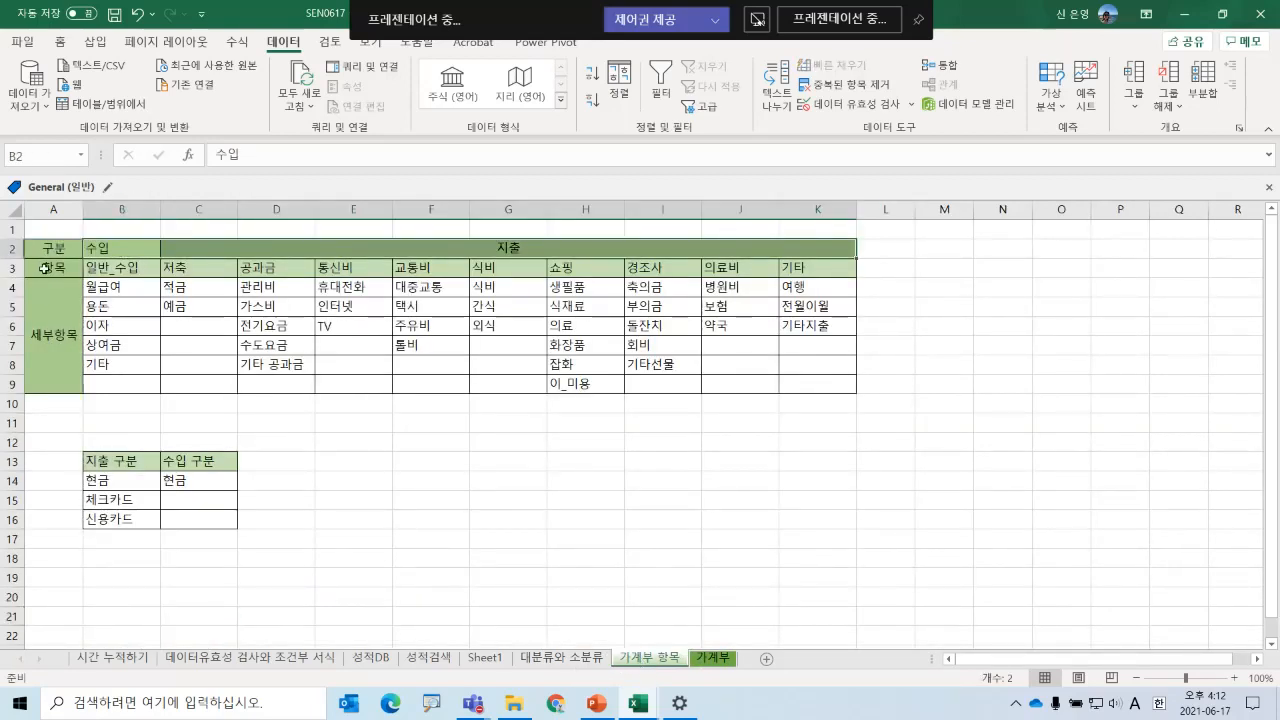
{"action": "left_click_drag", "start_coordinate": [44, 268], "coordinate": [792, 272]}
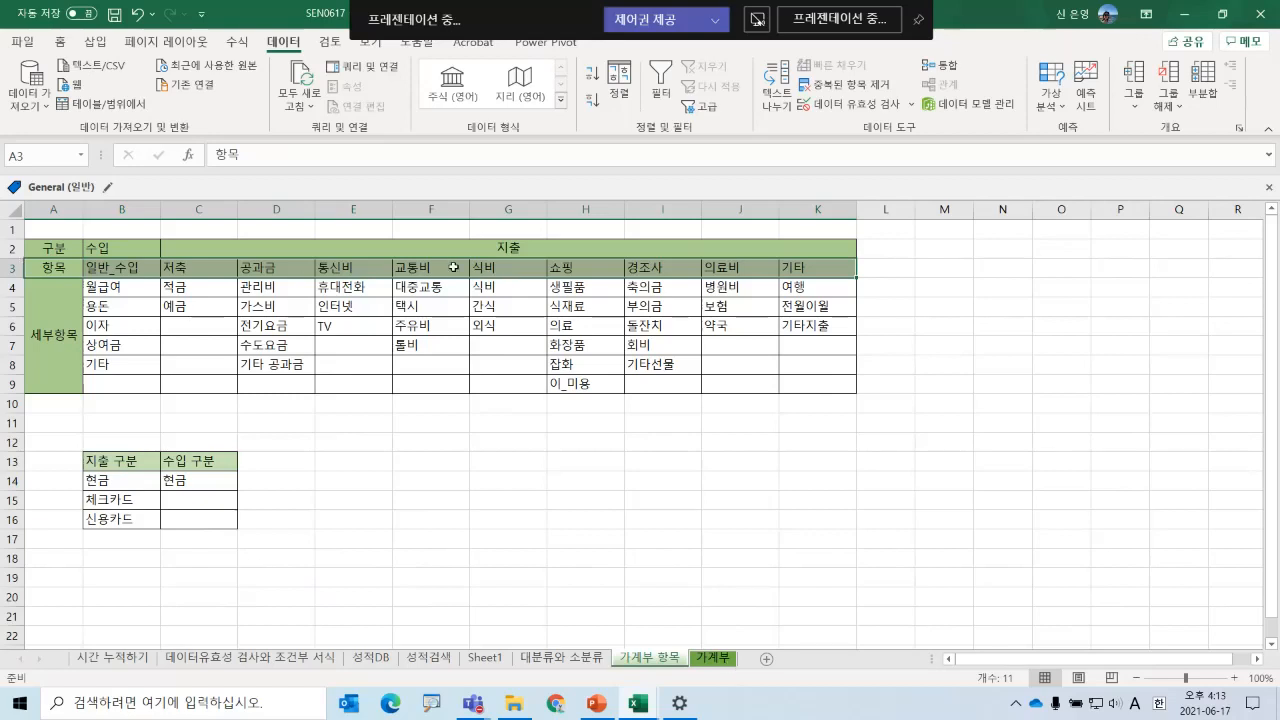
{"action": "left_click_drag", "start_coordinate": [103, 288], "coordinate": [104, 366]}
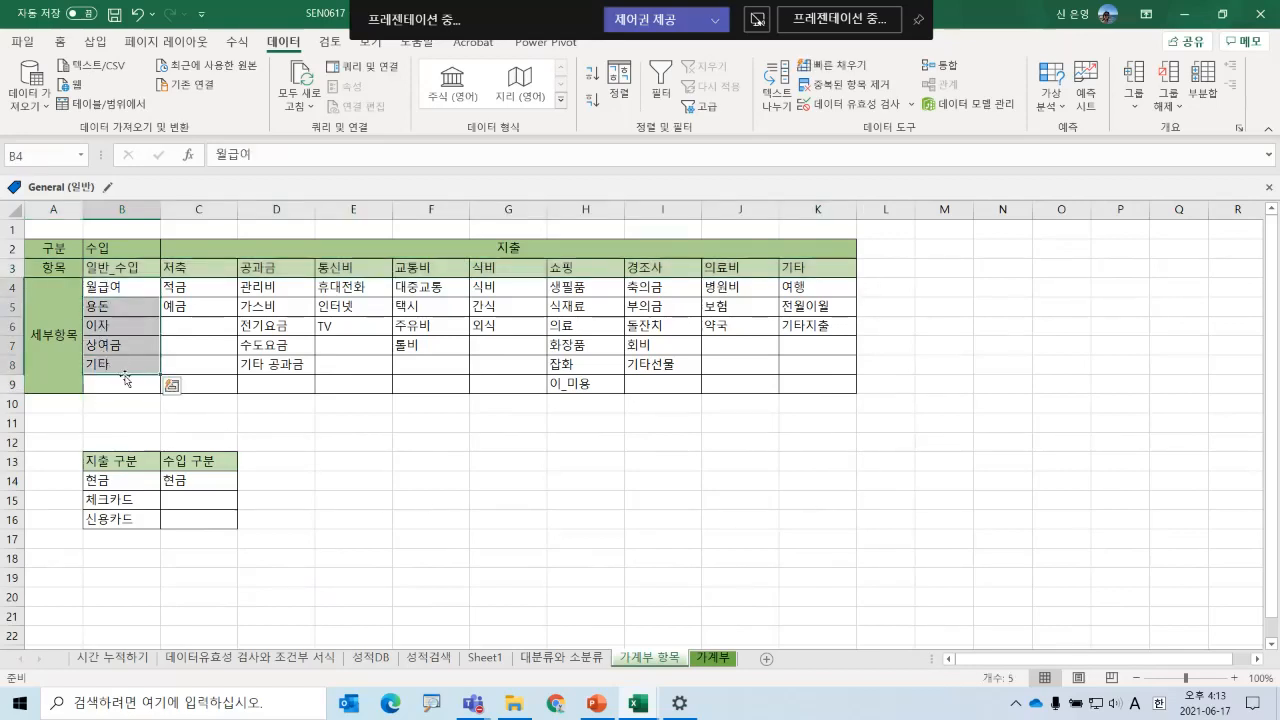
{"action": "left_click", "coordinate": [196, 268]}
{"action": "left_click_drag", "start_coordinate": [196, 268], "coordinate": [778, 387]}
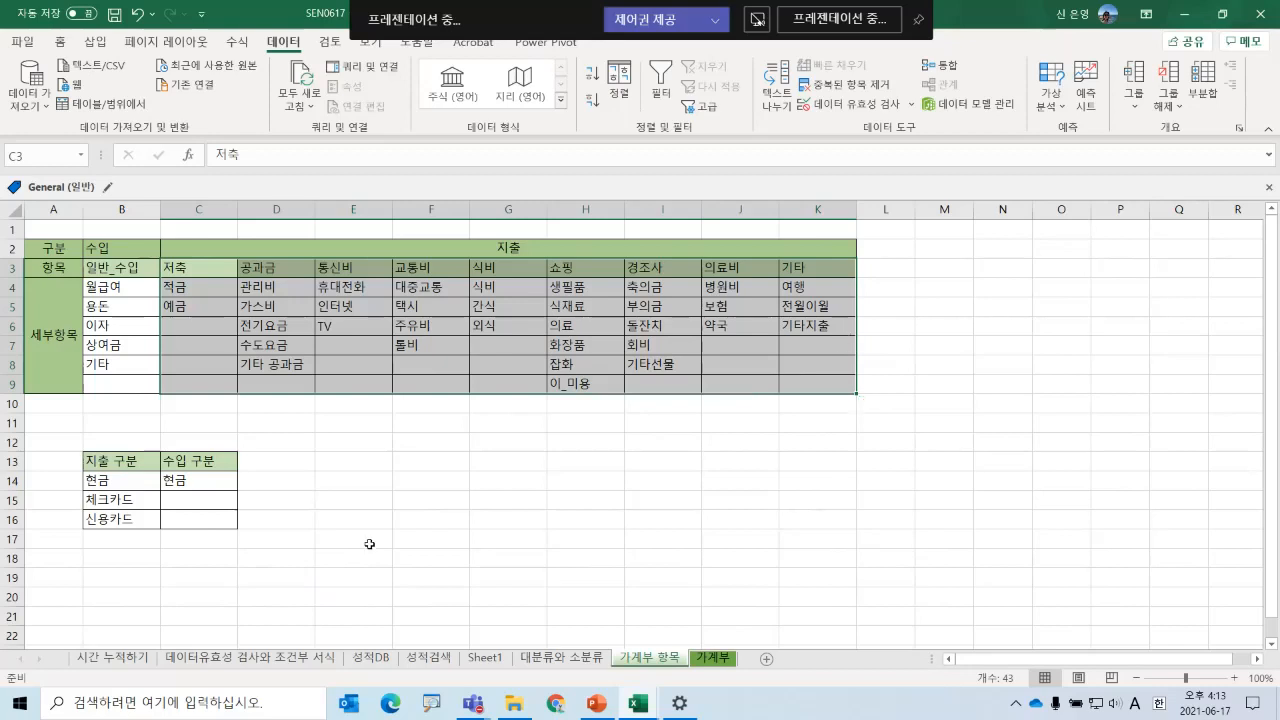
- Compare the 항목 and 세부항목 entry columns on the 가계부 sheet with the categories on the 가계부 항목 sheet
{"action": "left_click", "coordinate": [718, 658]}
{"action": "left_click", "coordinate": [163, 298]}
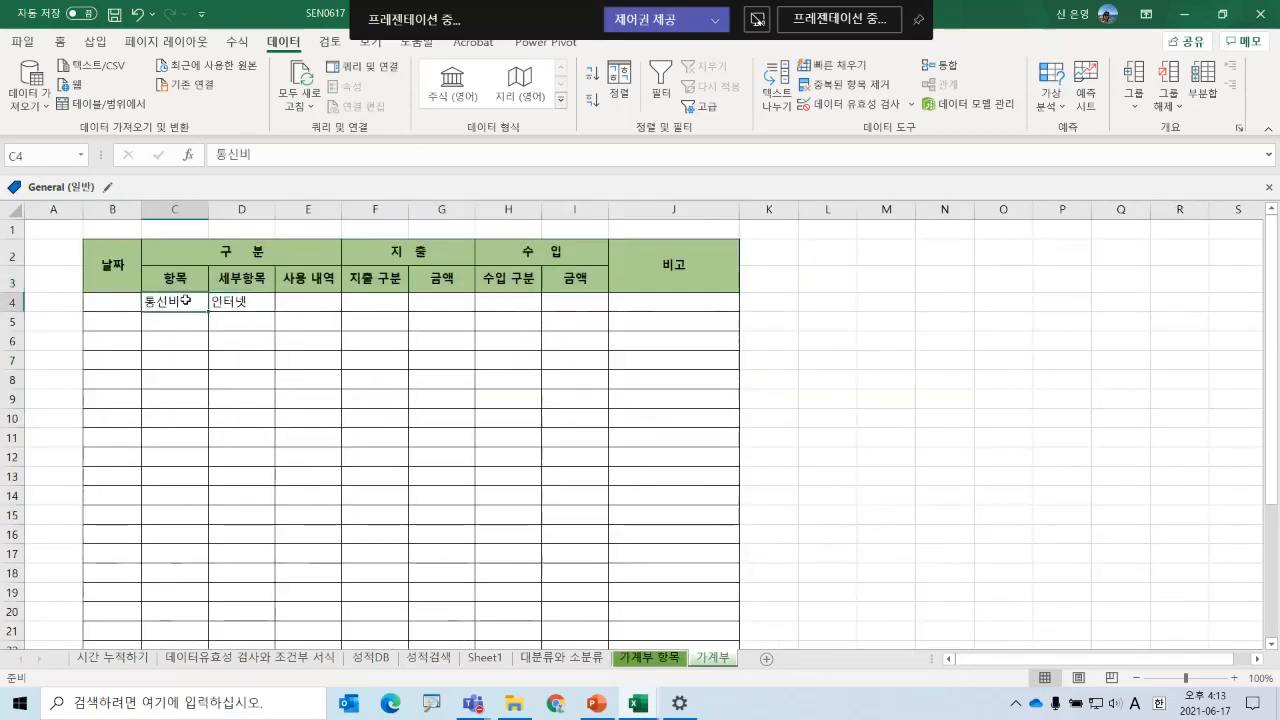
{"action": "left_click_drag", "start_coordinate": [186, 299], "coordinate": [193, 555]}
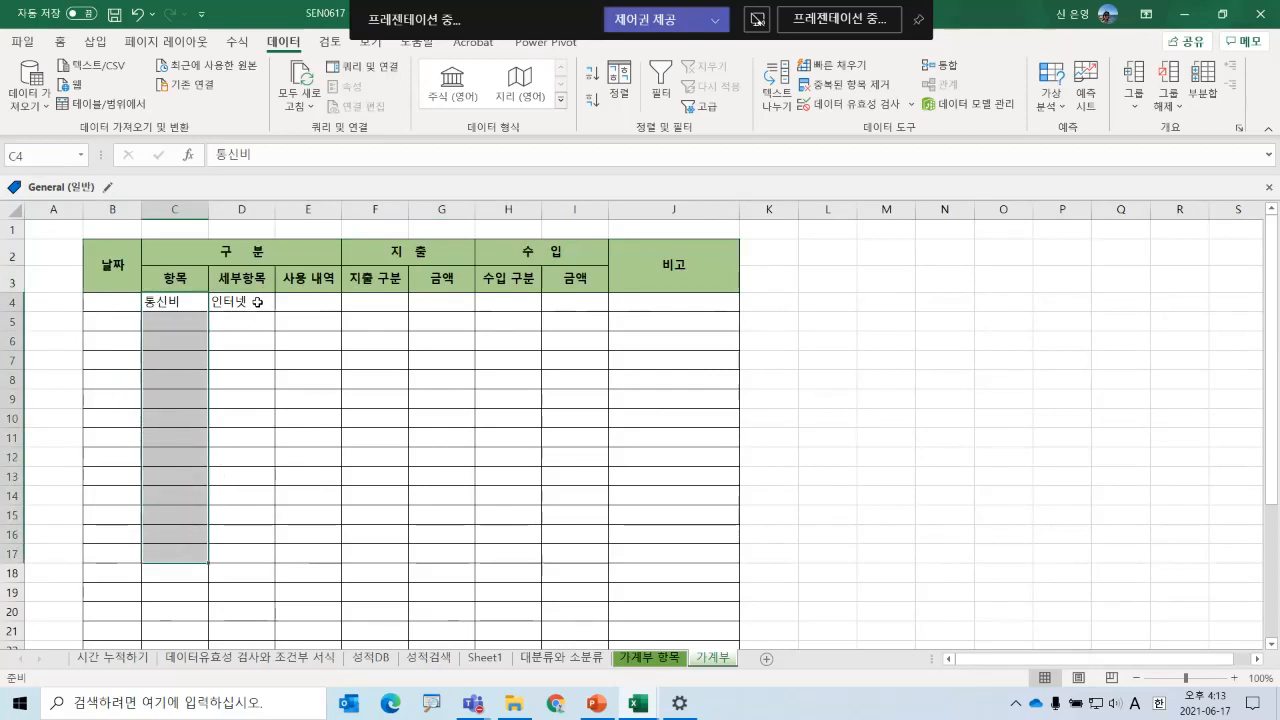
{"action": "left_click_drag", "start_coordinate": [257, 301], "coordinate": [263, 580]}
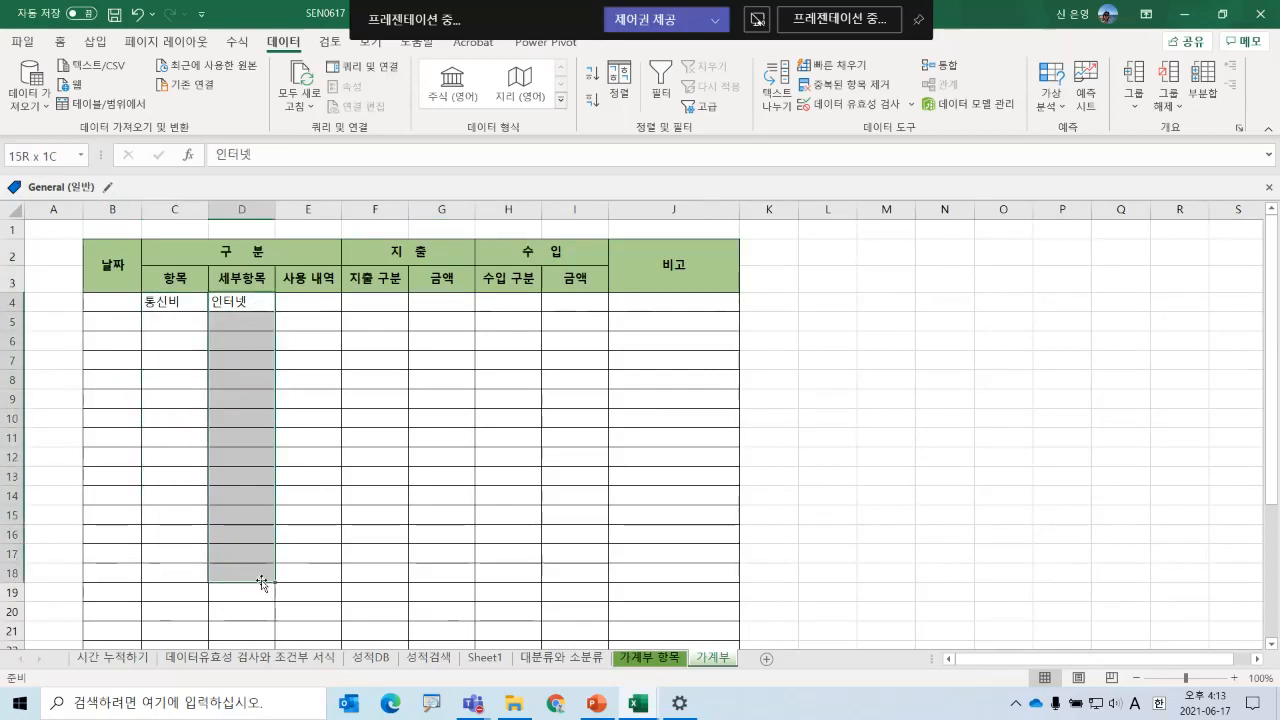
{"action": "left_click", "coordinate": [652, 657]}
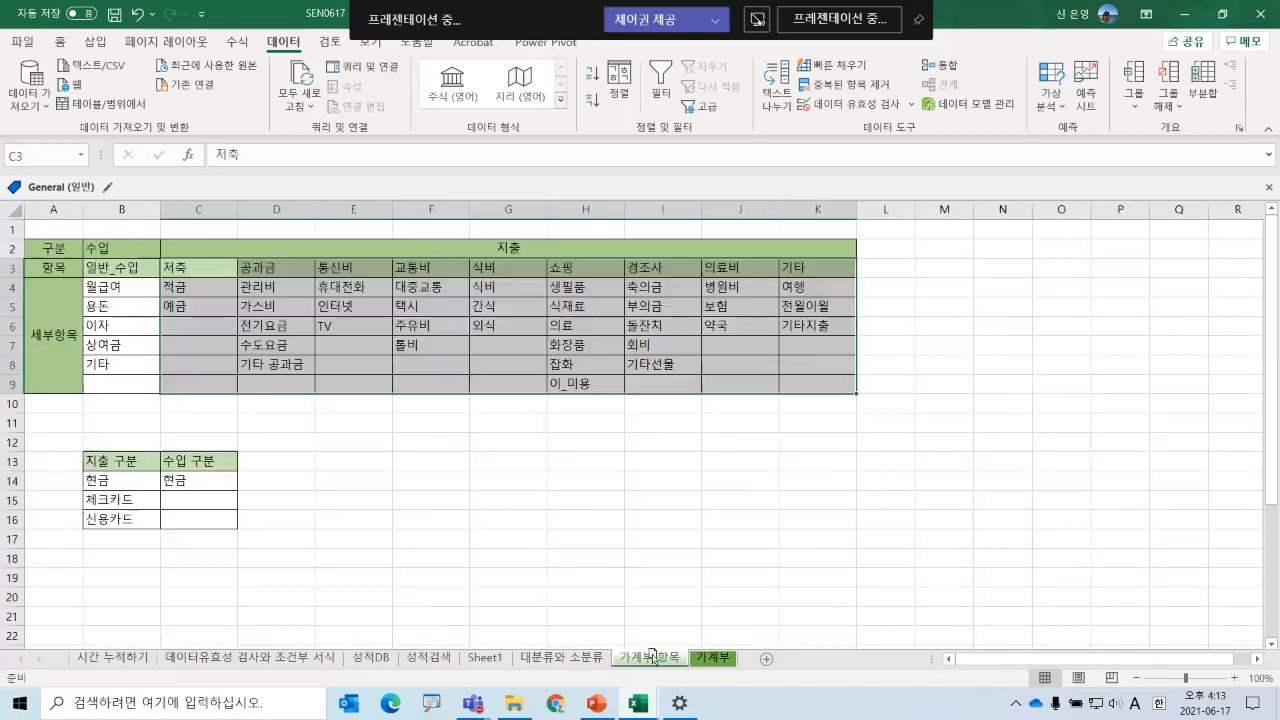
{"action": "left_click", "coordinate": [106, 266]}
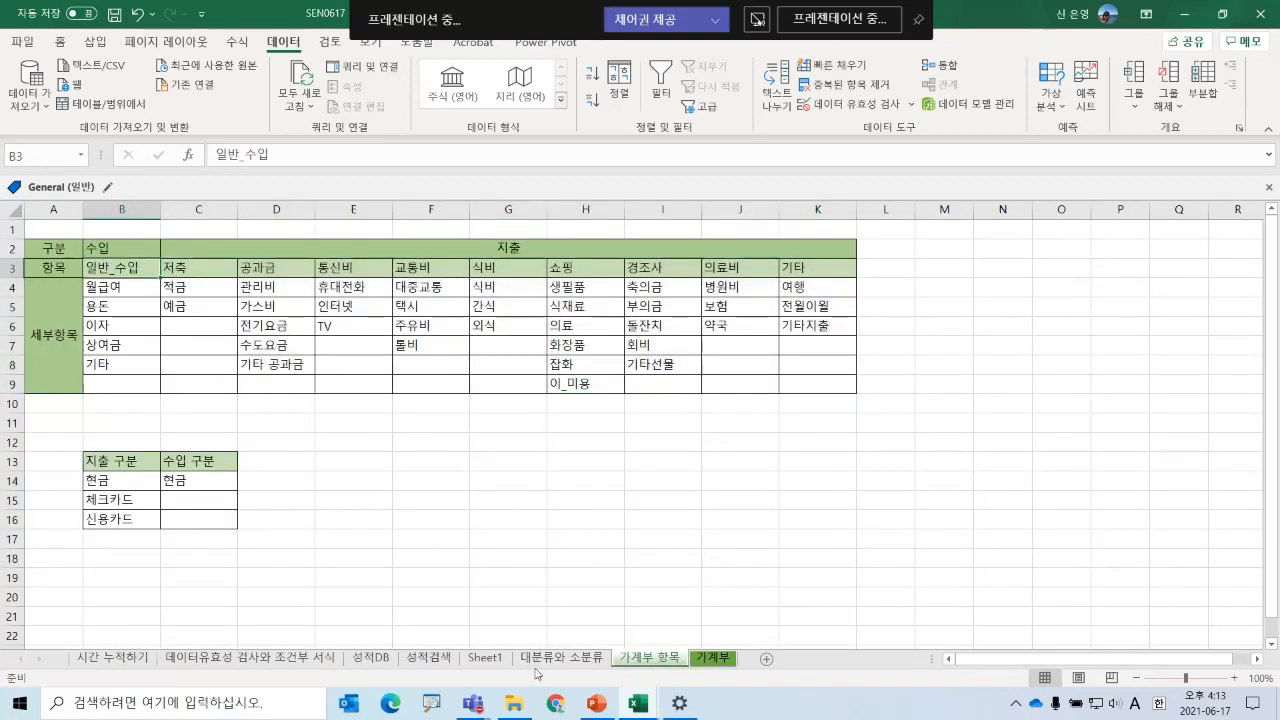
{"action": "left_click", "coordinate": [709, 662]}
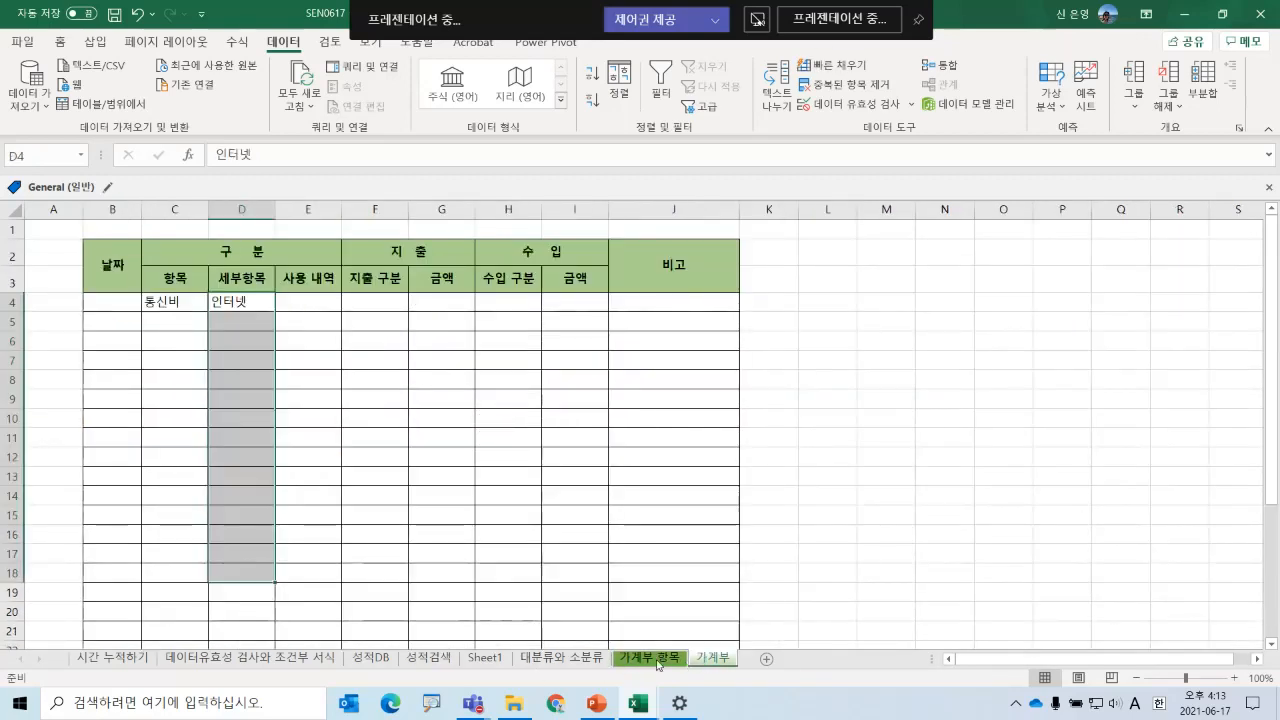
- Define the name 항목 for the category headings B3:K3 on the 가계부 항목 sheet
{"action": "left_click", "coordinate": [658, 660]}
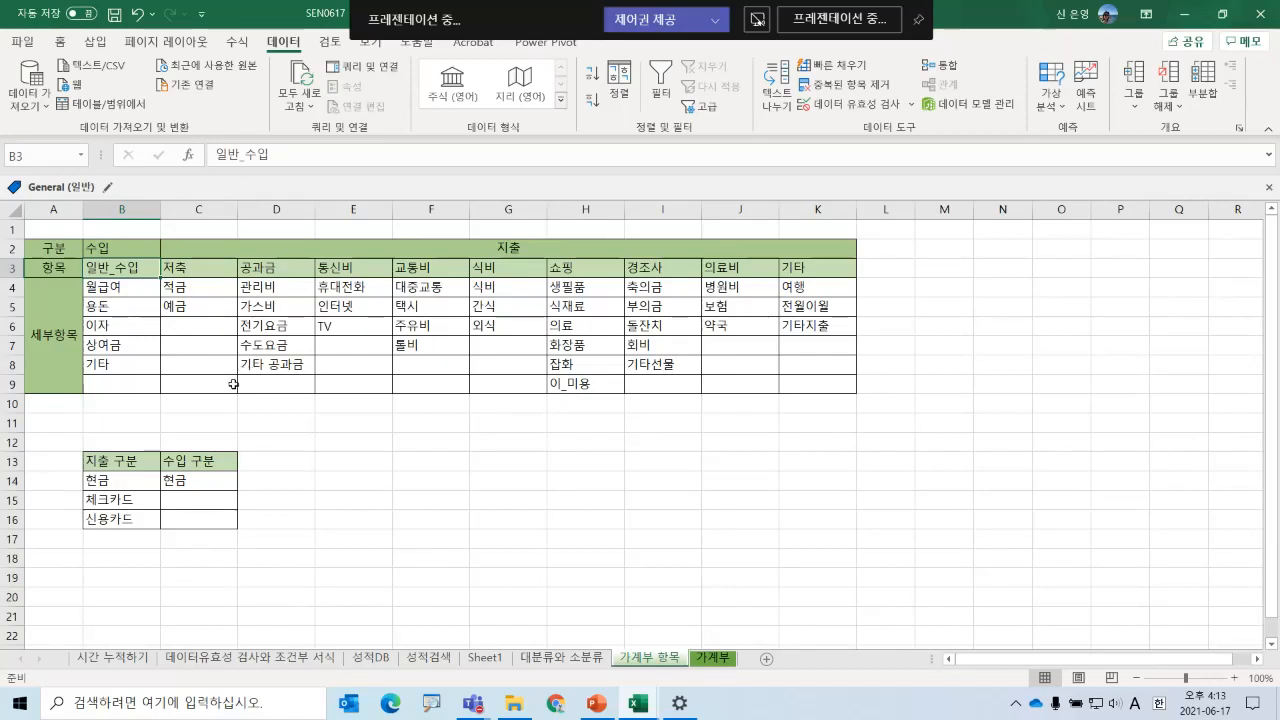
{"action": "left_click_drag", "start_coordinate": [118, 268], "coordinate": [791, 263]}
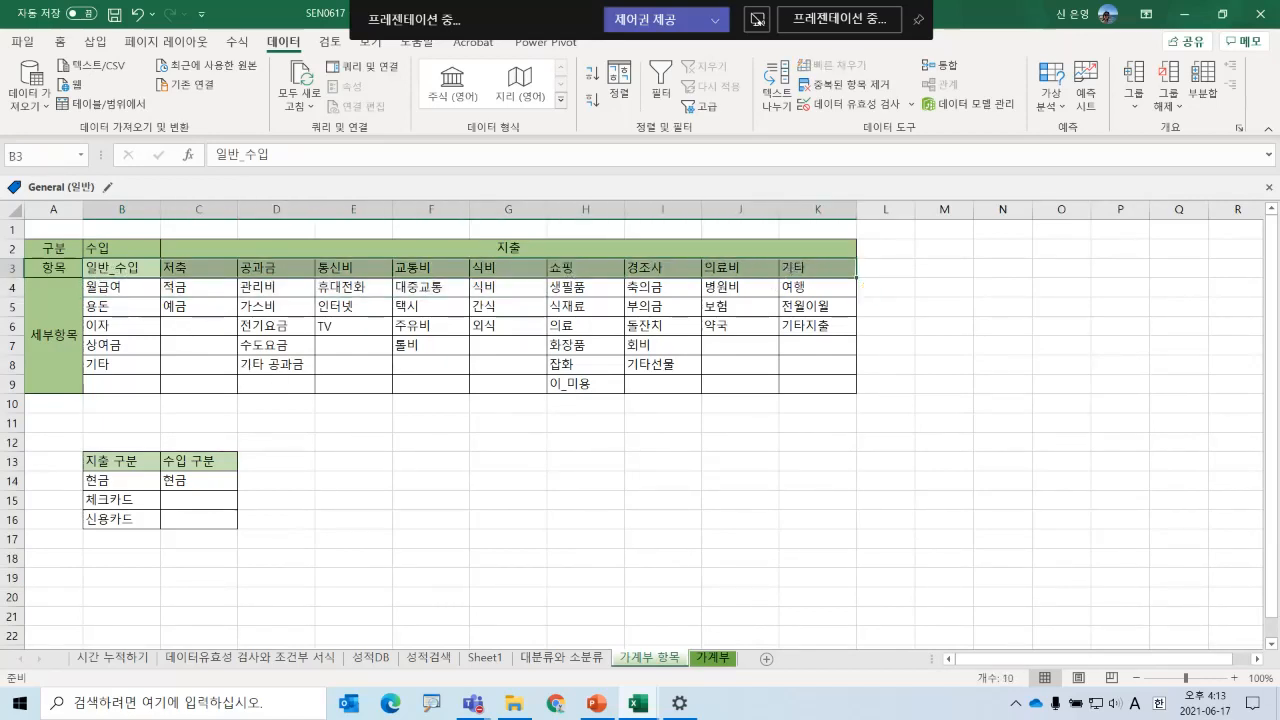
{"action": "left_click", "coordinate": [36, 156]}
{"action": "type", "text": "gd"}
{"action": "key", "text": "BackSpace"}
{"action": "key", "text": "BackSpace"}
{"action": "key", "text": "Hangul"}
{"action": "type", "text": "항ㅁ"}
{"action": "key", "text": "BackSpace"}
{"action": "key", "text": "BackSpace"}
{"action": "type", "text": "항목"}
{"action": "key", "text": "Return"}
- Start data validation for 항목 cell C4 on the 가계부 sheet and restrict it to a list (목록)
{"action": "left_click", "coordinate": [711, 658]}
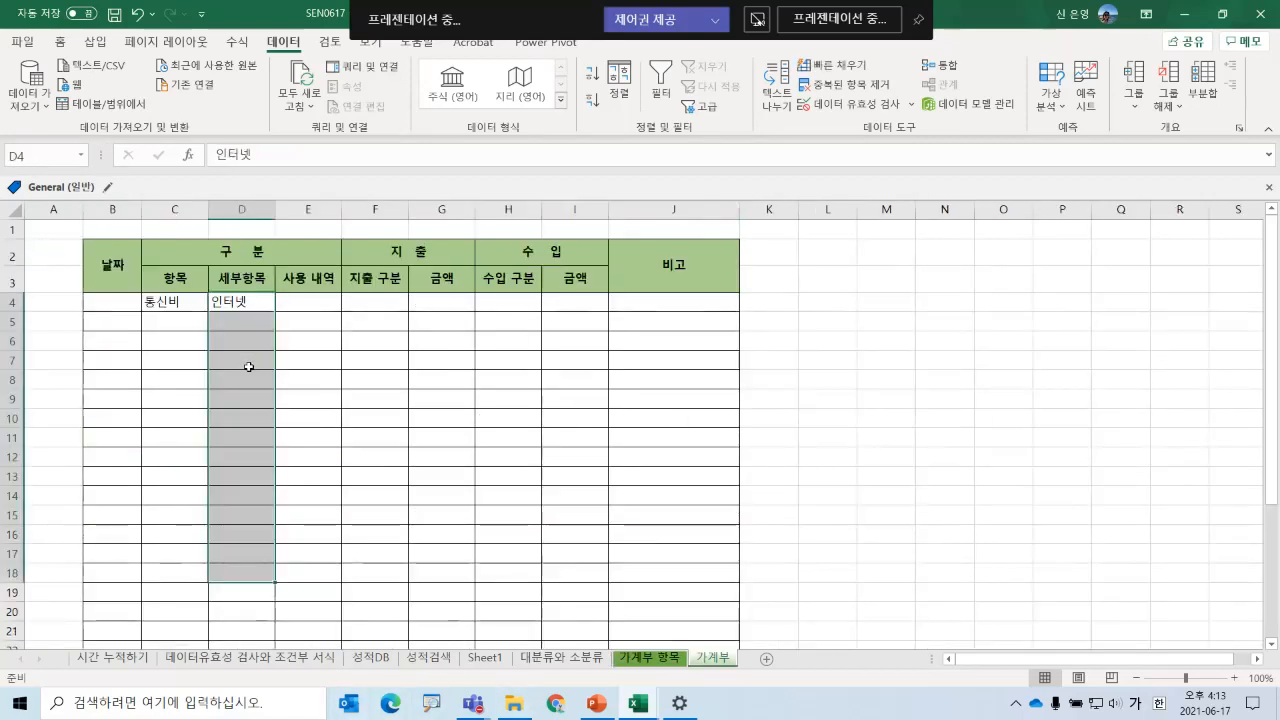
{"action": "left_click", "coordinate": [170, 303]}
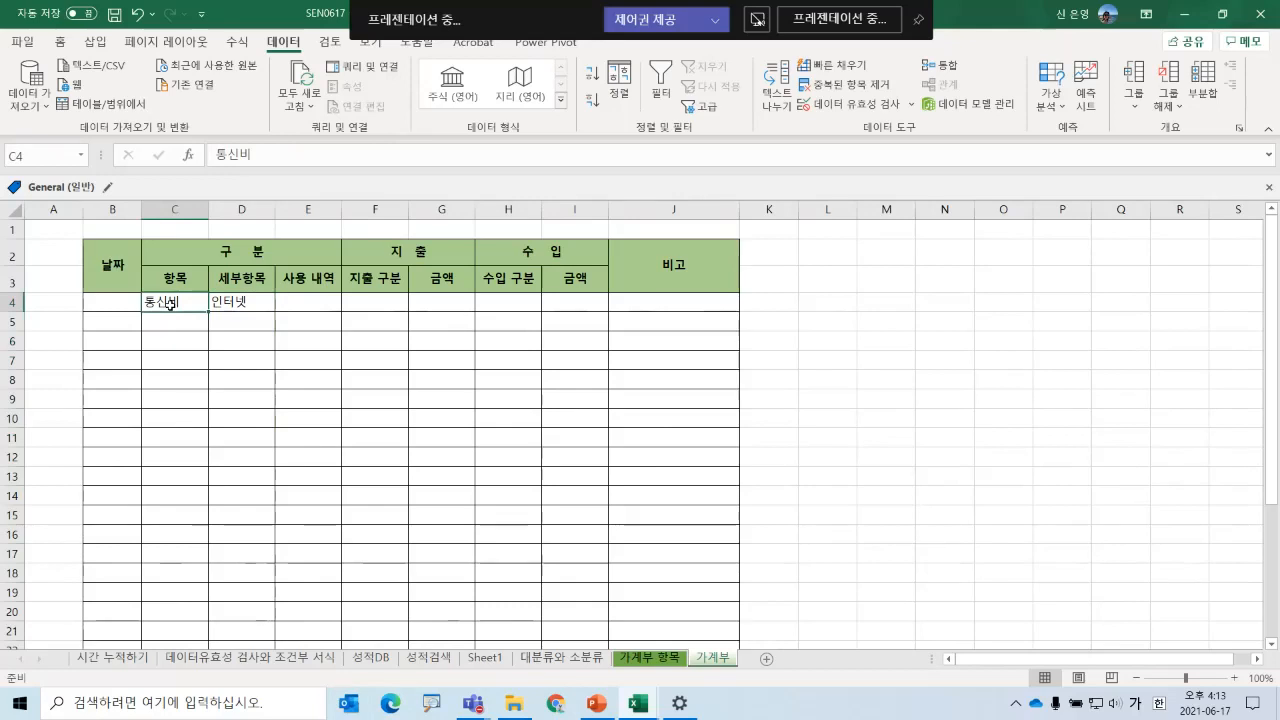
{"action": "scroll", "coordinate": [108, 290], "scroll_direction": "up", "scroll_amount": 4}
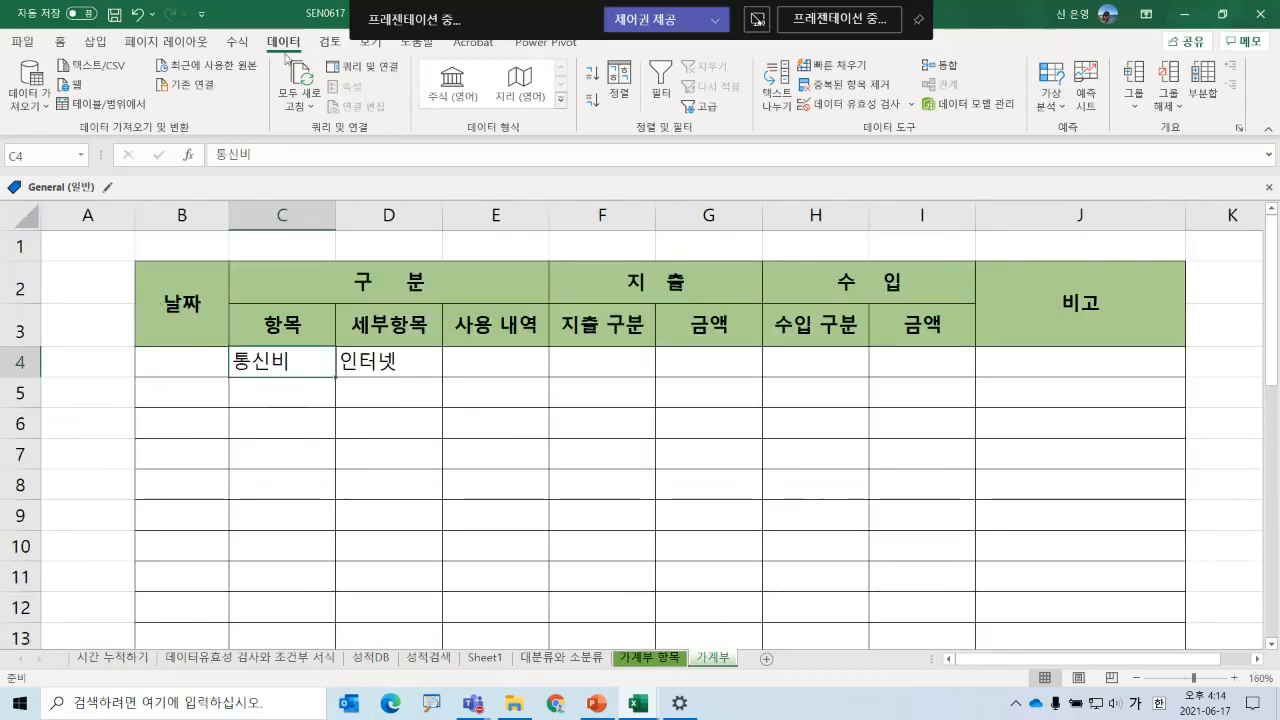
{"action": "left_click", "coordinate": [851, 104]}
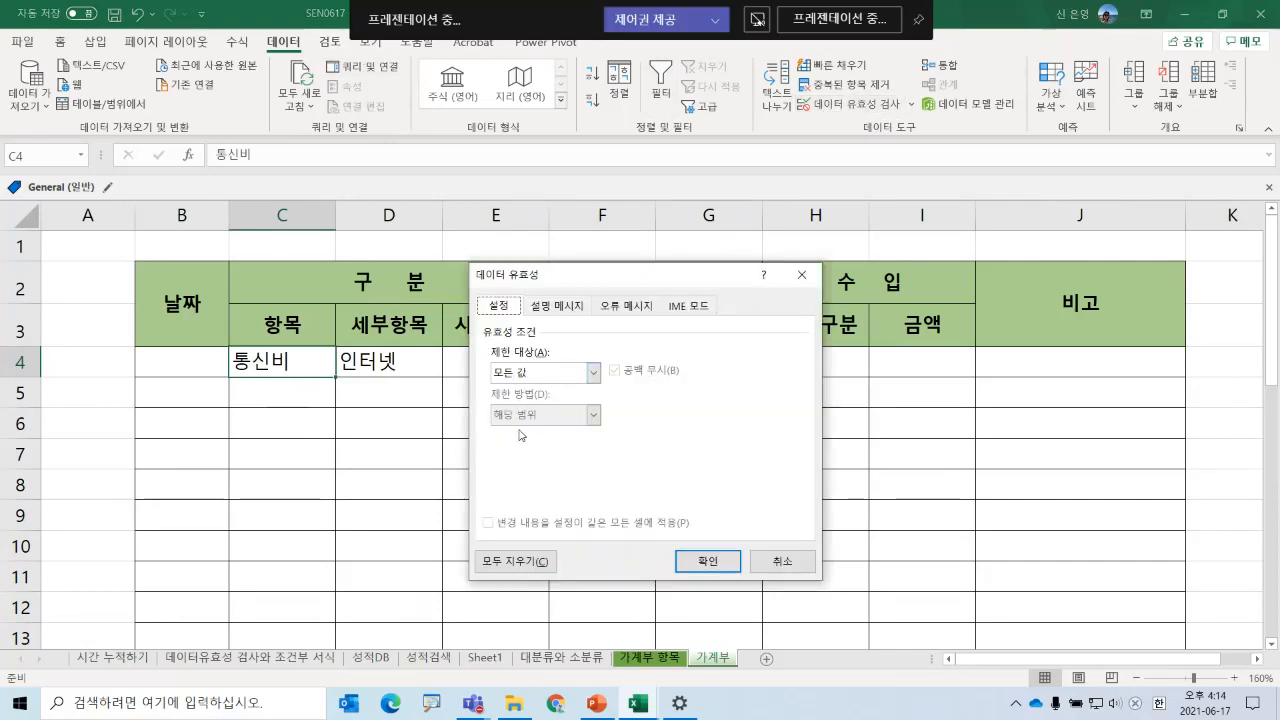
{"action": "left_click", "coordinate": [524, 378]}
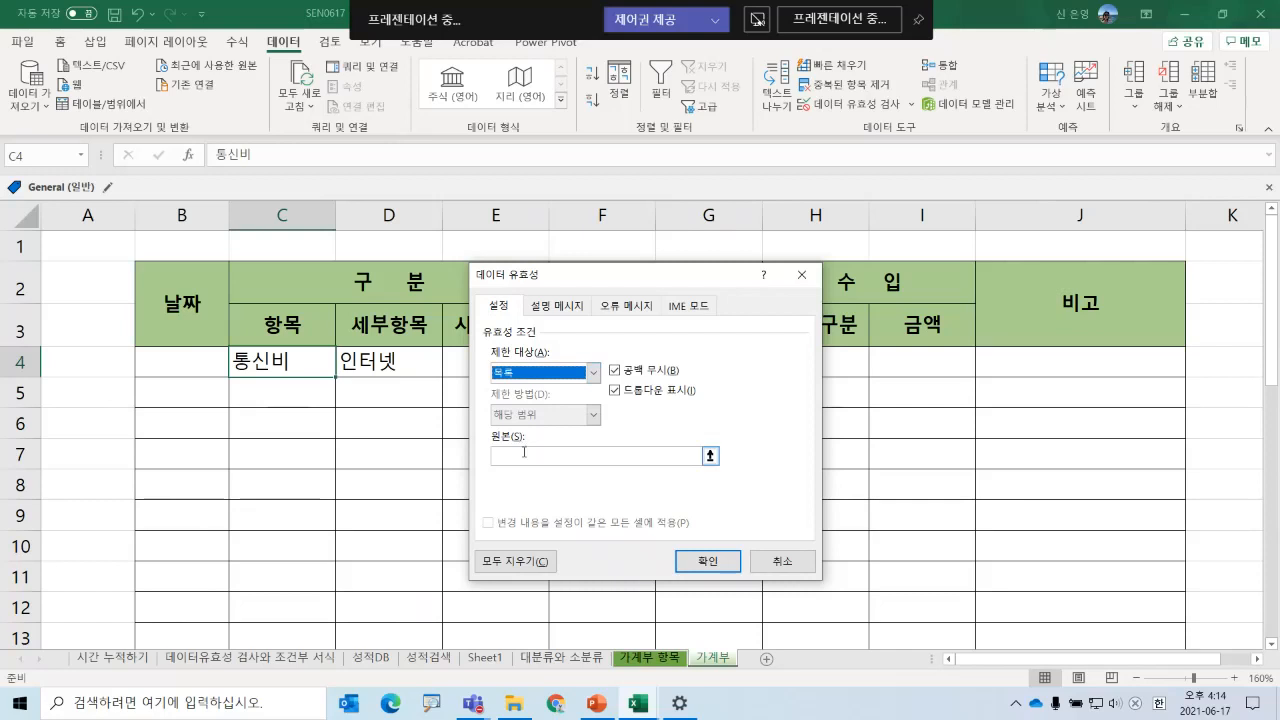
- Set the list source for C4 to =항목 and apply the validation
{"action": "left_click", "coordinate": [526, 455]}
{"action": "type", "text": "=ㅏㅇ모"}
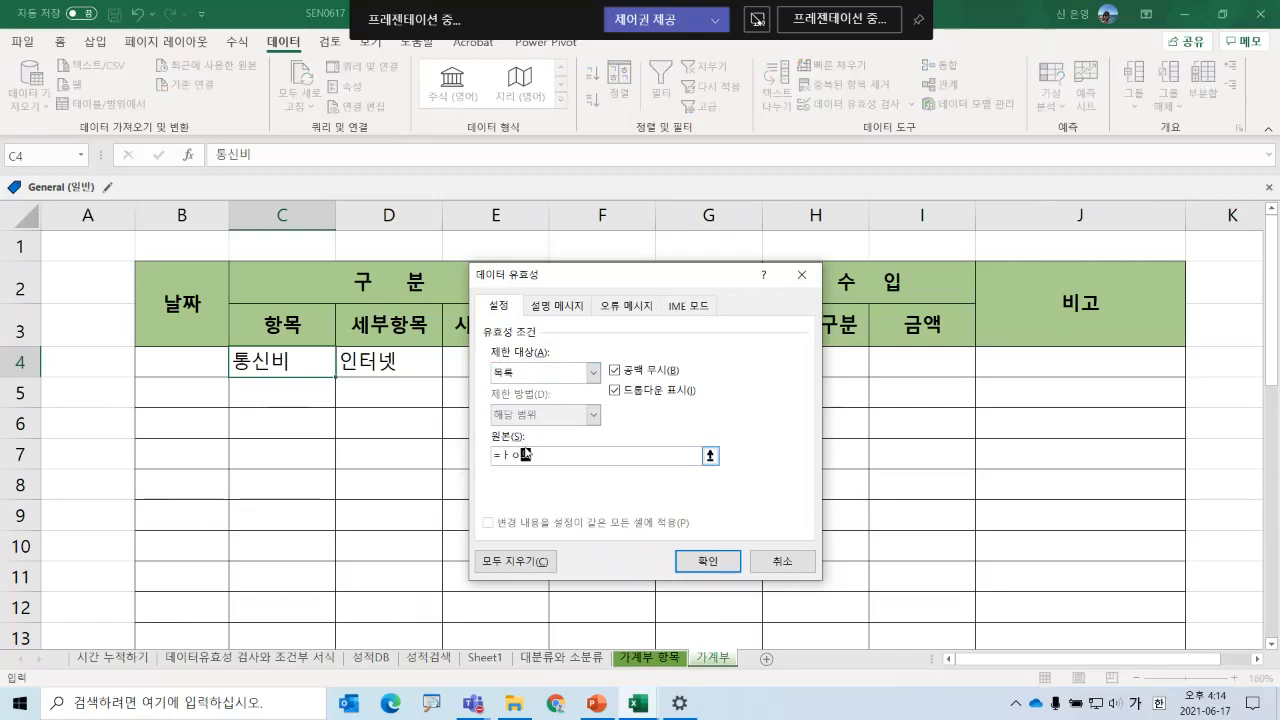
{"action": "key", "text": "BackSpace"}
{"action": "key", "text": "BackSpace"}
{"action": "key", "text": "BackSpace"}
{"action": "type", "text": "항목"}
{"action": "left_click", "coordinate": [722, 573]}
- Choose 공과금 from the drop-down list in C4 and select the 세부항목 cell D4
{"action": "left_click", "coordinate": [343, 370]}
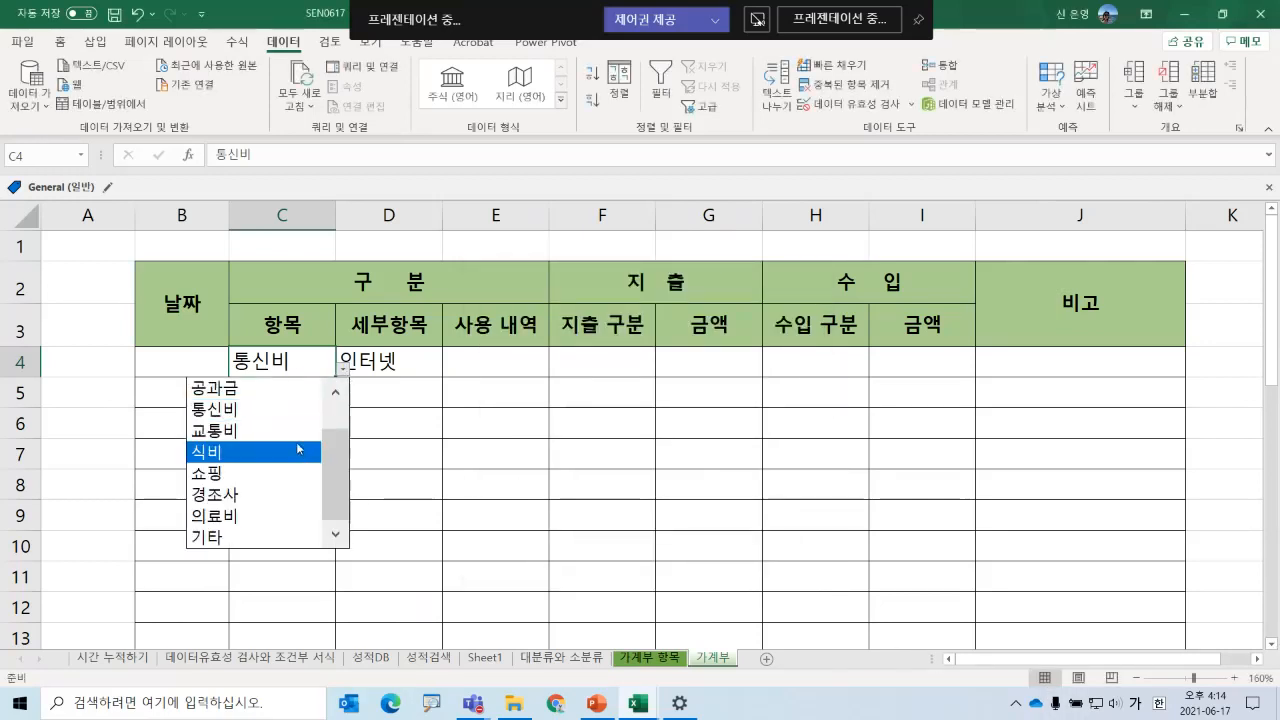
{"action": "left_click", "coordinate": [277, 389]}
{"action": "left_click", "coordinate": [381, 368]}
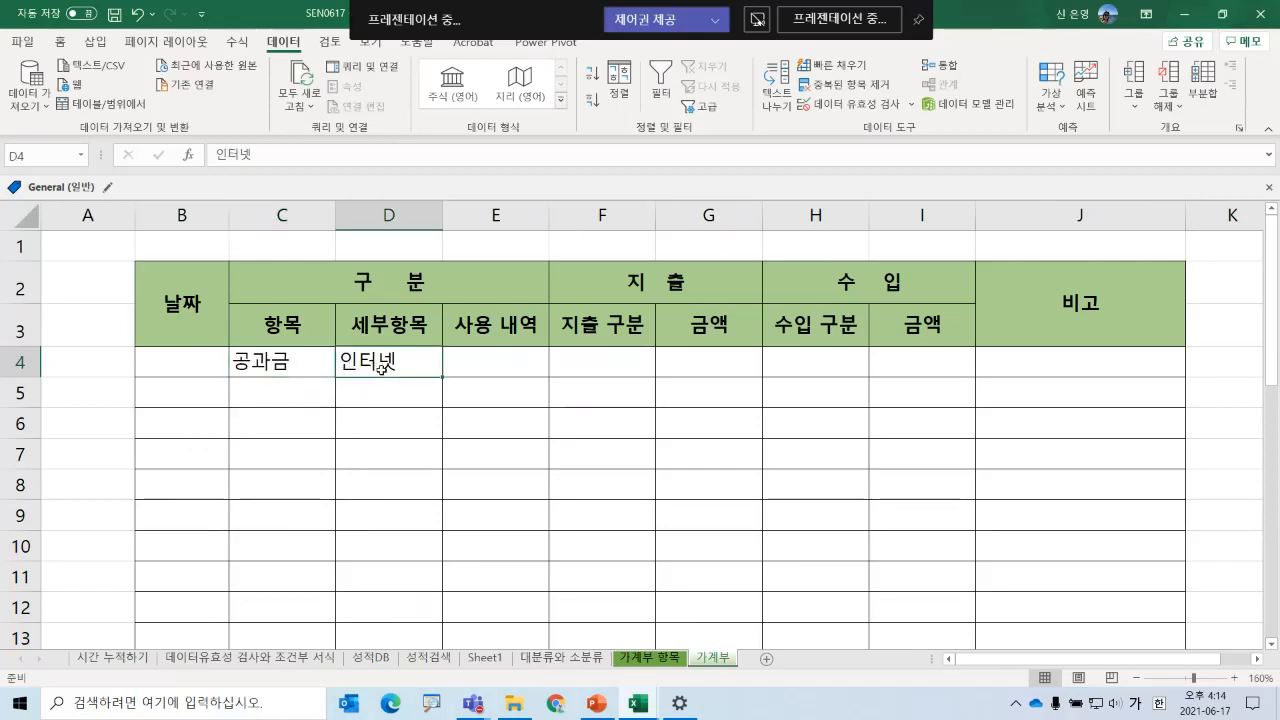
- Clear the 세부항목 cell D4 and check the 공과금 sub-items D4:D8 on the 가계부 항목 sheet
{"action": "key", "text": "Delete"}
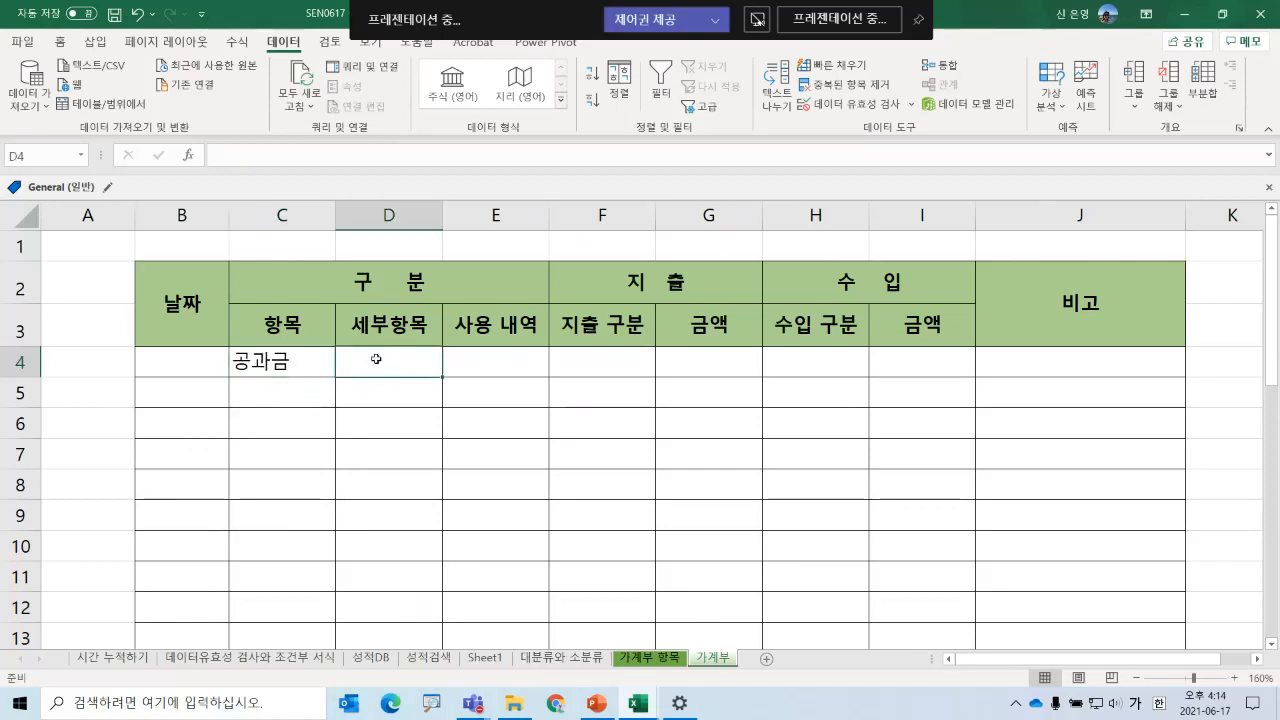
{"action": "left_click", "coordinate": [656, 662]}
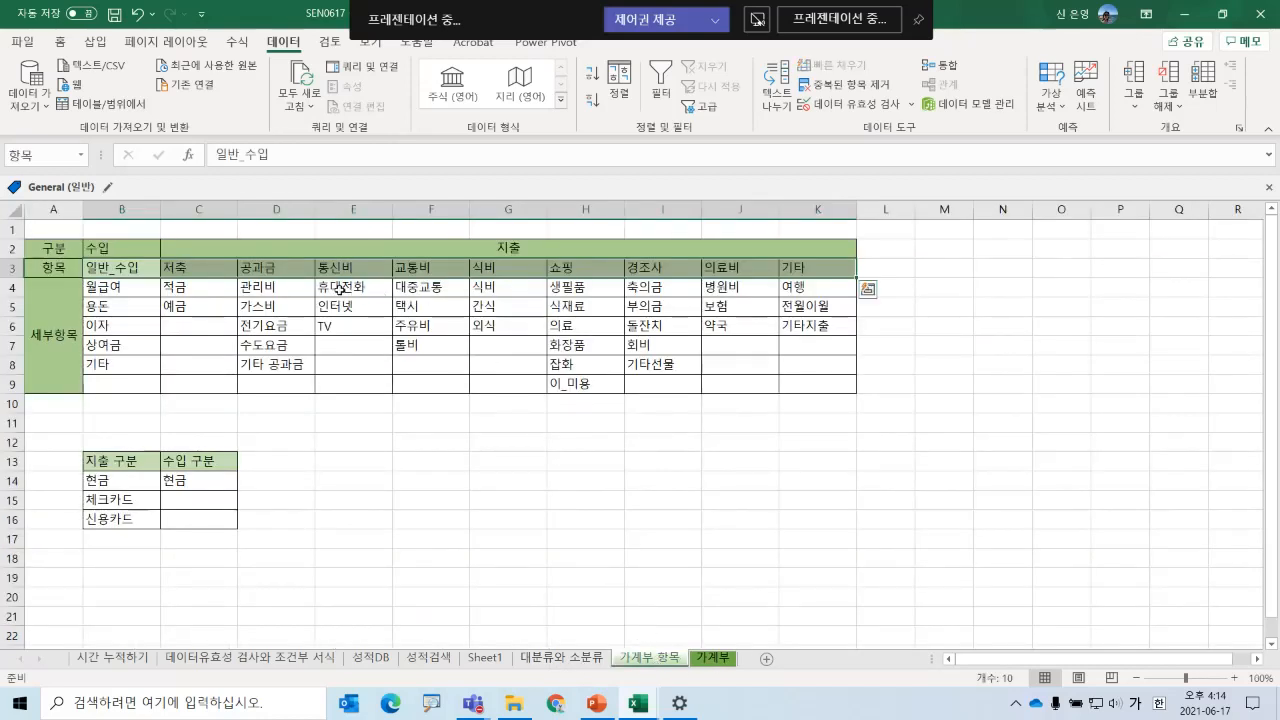
{"action": "left_click", "coordinate": [268, 267]}
{"action": "left_click_drag", "start_coordinate": [268, 287], "coordinate": [272, 366]}
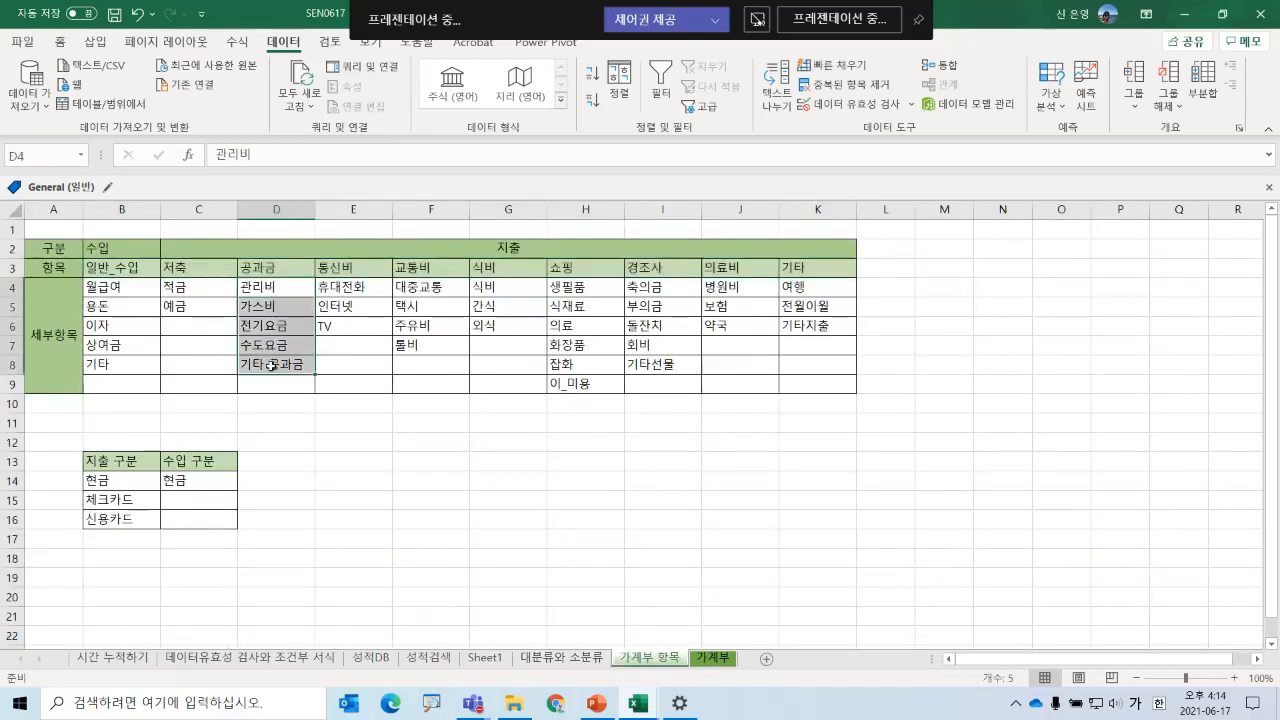
{"action": "left_click", "coordinate": [273, 273]}
{"action": "left_click_drag", "start_coordinate": [271, 288], "coordinate": [279, 366]}
- Create names from the range B3:K9 on the 가계부 항목 sheet, using only the top row (첫 행) as names
{"action": "left_click", "coordinate": [122, 267]}
{"action": "left_click_drag", "start_coordinate": [148, 267], "coordinate": [795, 383]}
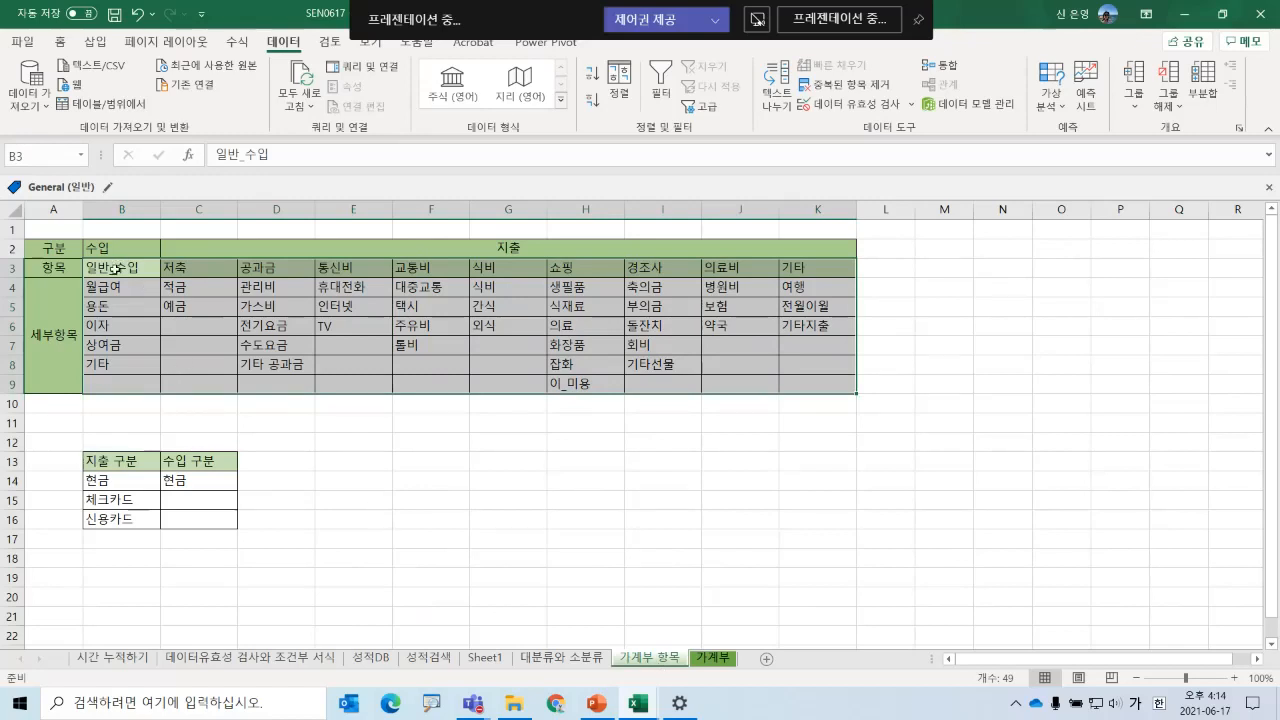
{"action": "left_click_drag", "start_coordinate": [117, 268], "coordinate": [747, 385]}
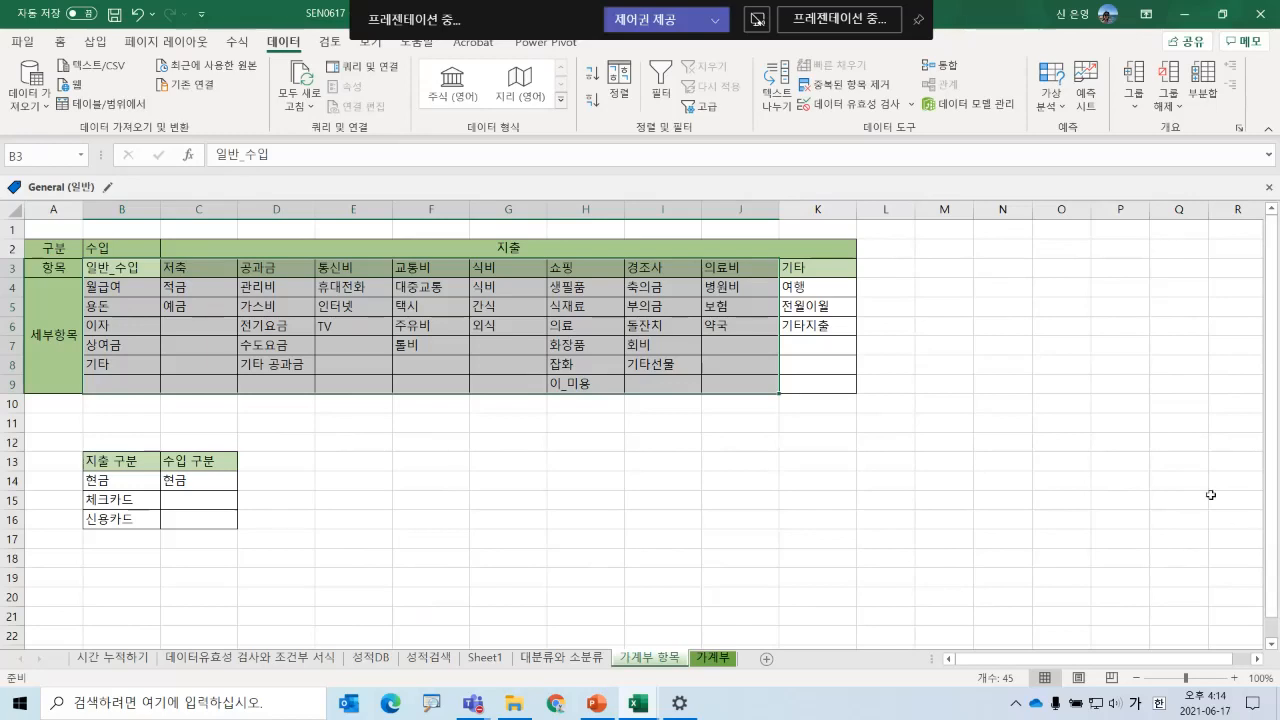
{"action": "left_click", "coordinate": [354, 268]}
{"action": "left_click_drag", "start_coordinate": [121, 268], "coordinate": [546, 272]}
{"action": "left_click_drag", "start_coordinate": [105, 268], "coordinate": [775, 376]}
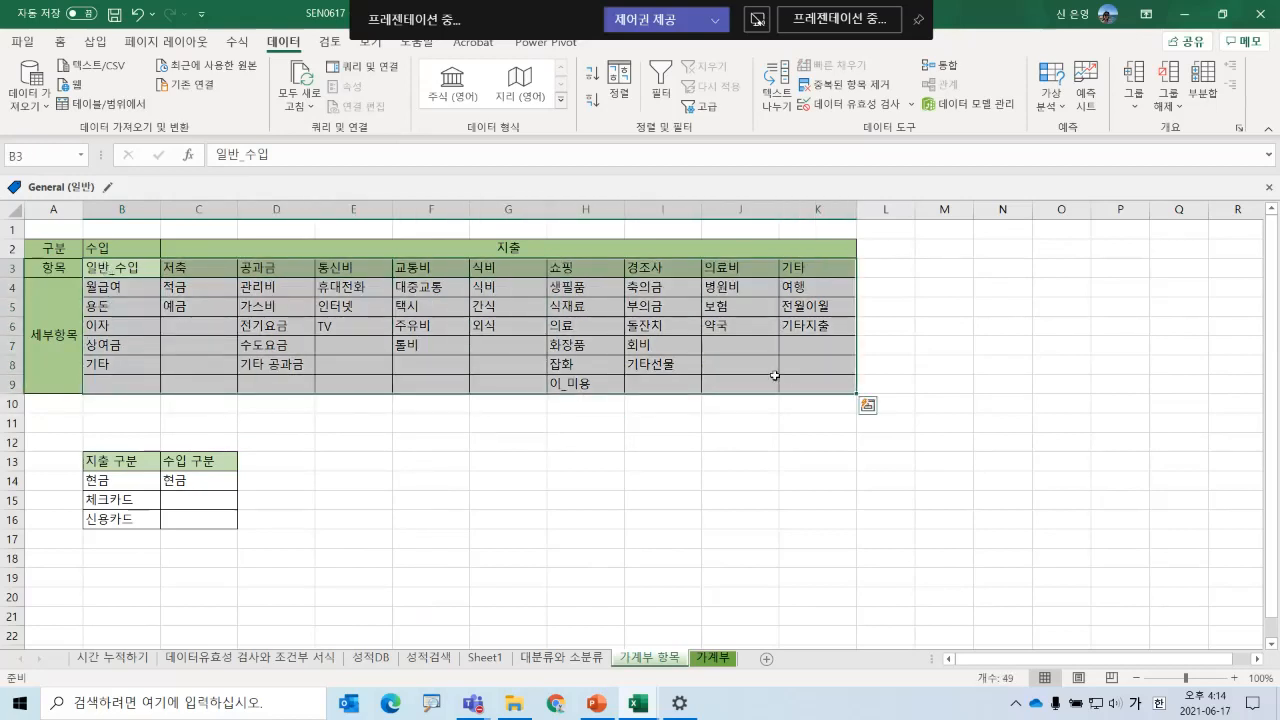
{"action": "left_click", "coordinate": [238, 43]}
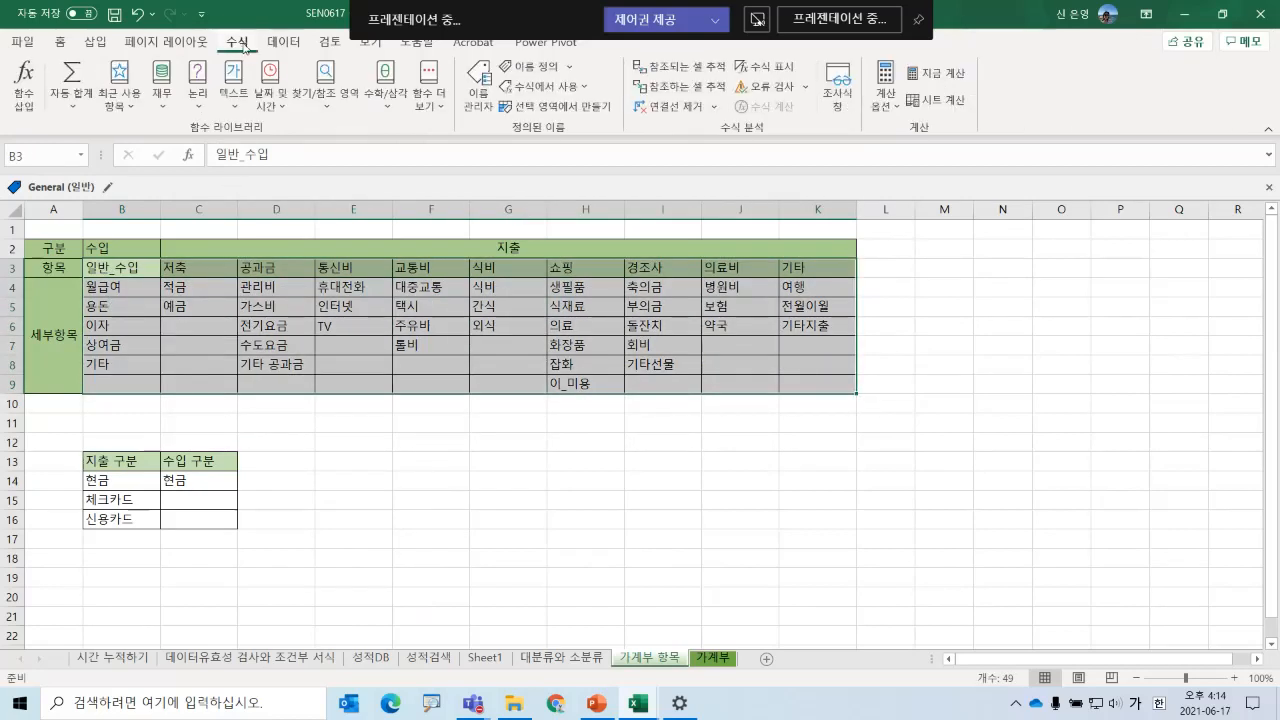
{"action": "left_click", "coordinate": [563, 106]}
{"action": "left_click", "coordinate": [590, 413]}
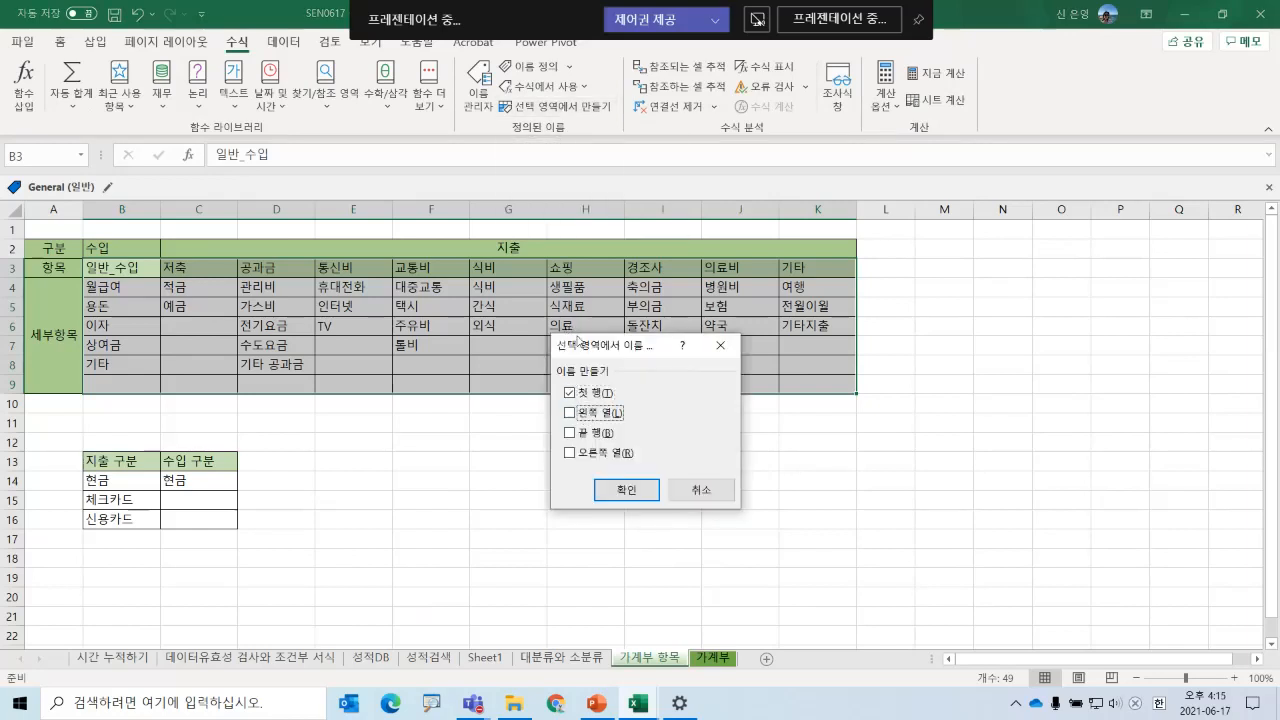
{"action": "left_click_drag", "start_coordinate": [579, 338], "coordinate": [457, 318]}
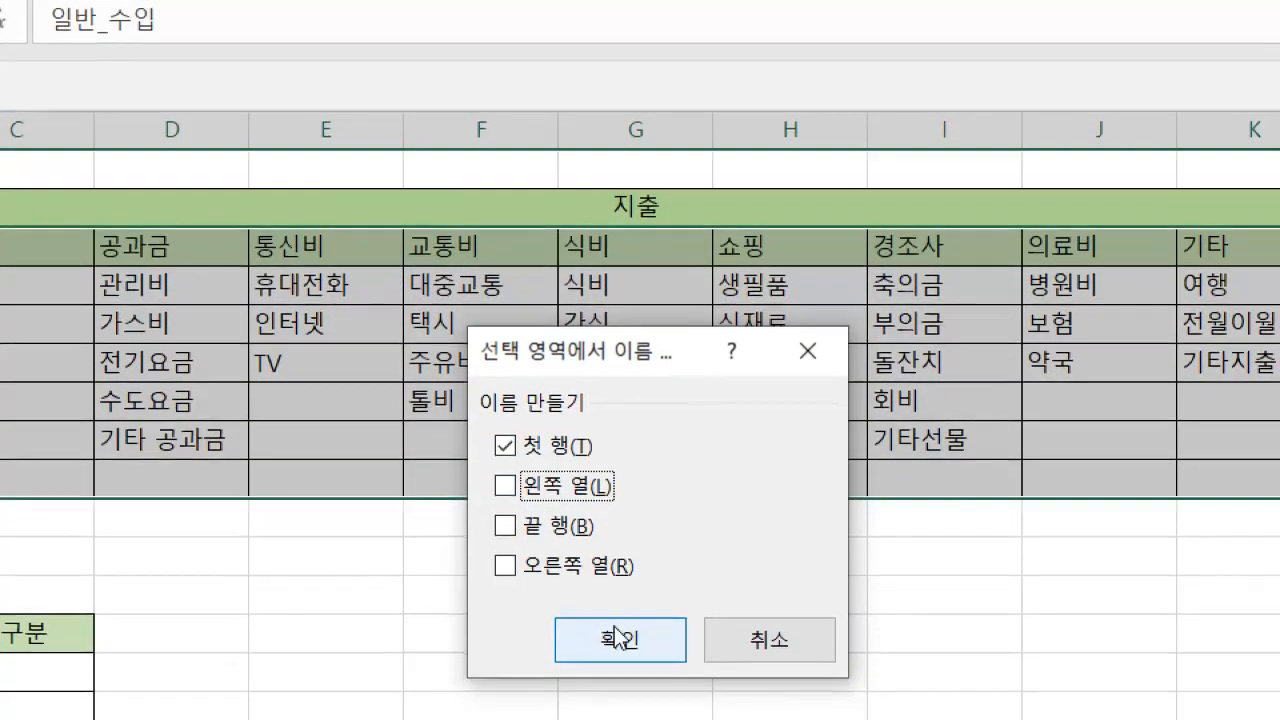
{"action": "left_click", "coordinate": [618, 637]}
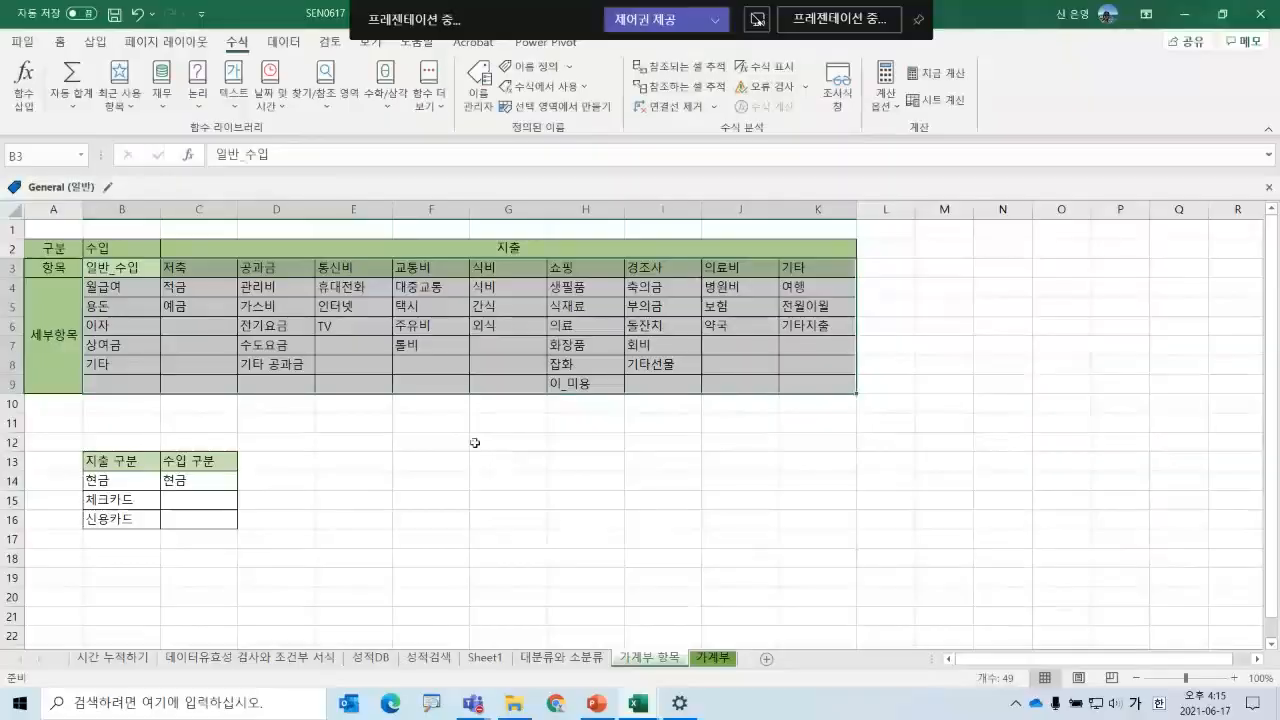
{"action": "left_click", "coordinate": [540, 552]}
- Start data validation for the 세부항목 cell D4 on the 가계부 sheet and restrict it to a list (목록)
{"action": "left_click", "coordinate": [716, 658]}
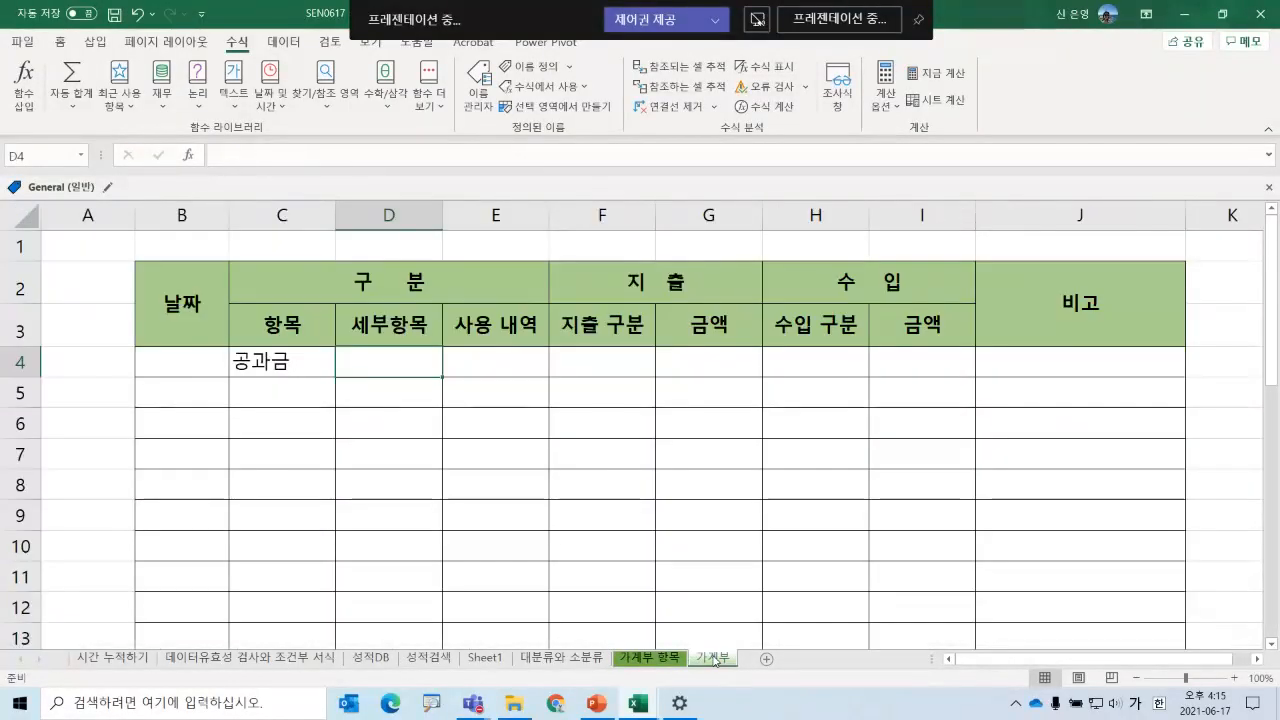
{"action": "left_click", "coordinate": [287, 362]}
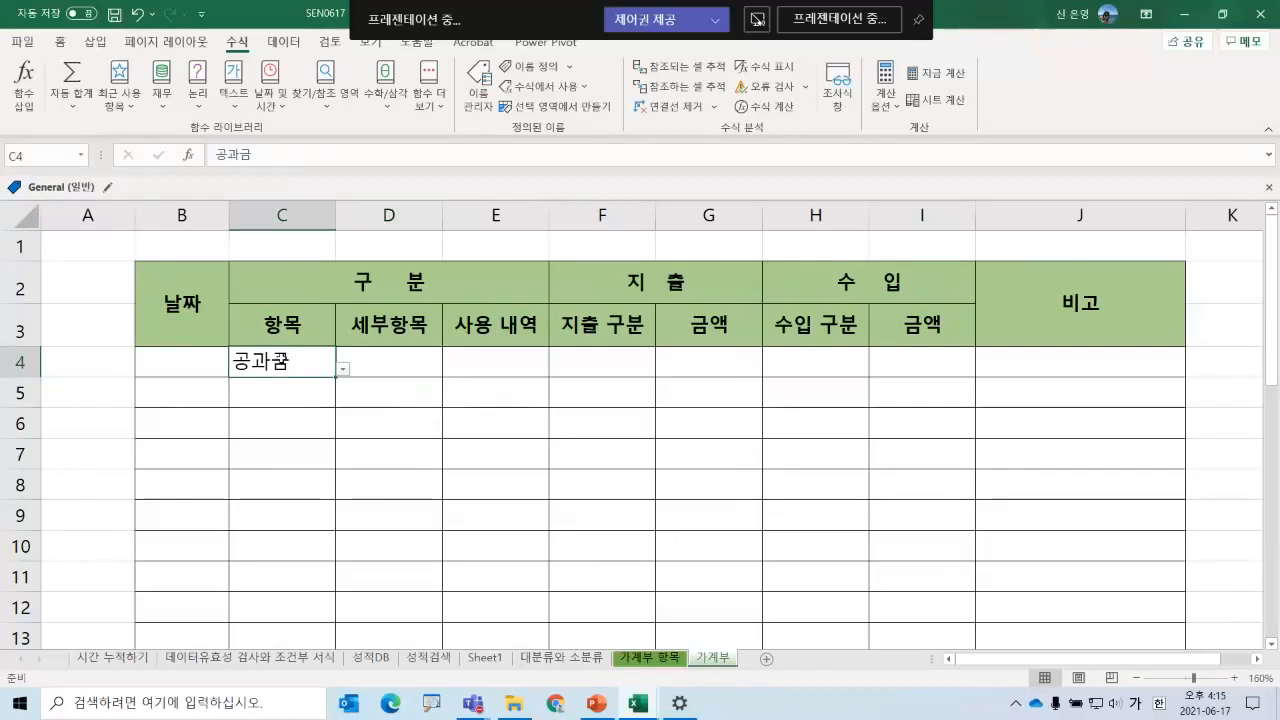
{"action": "left_click", "coordinate": [396, 358]}
{"action": "left_click", "coordinate": [288, 361]}
{"action": "left_click", "coordinate": [385, 365]}
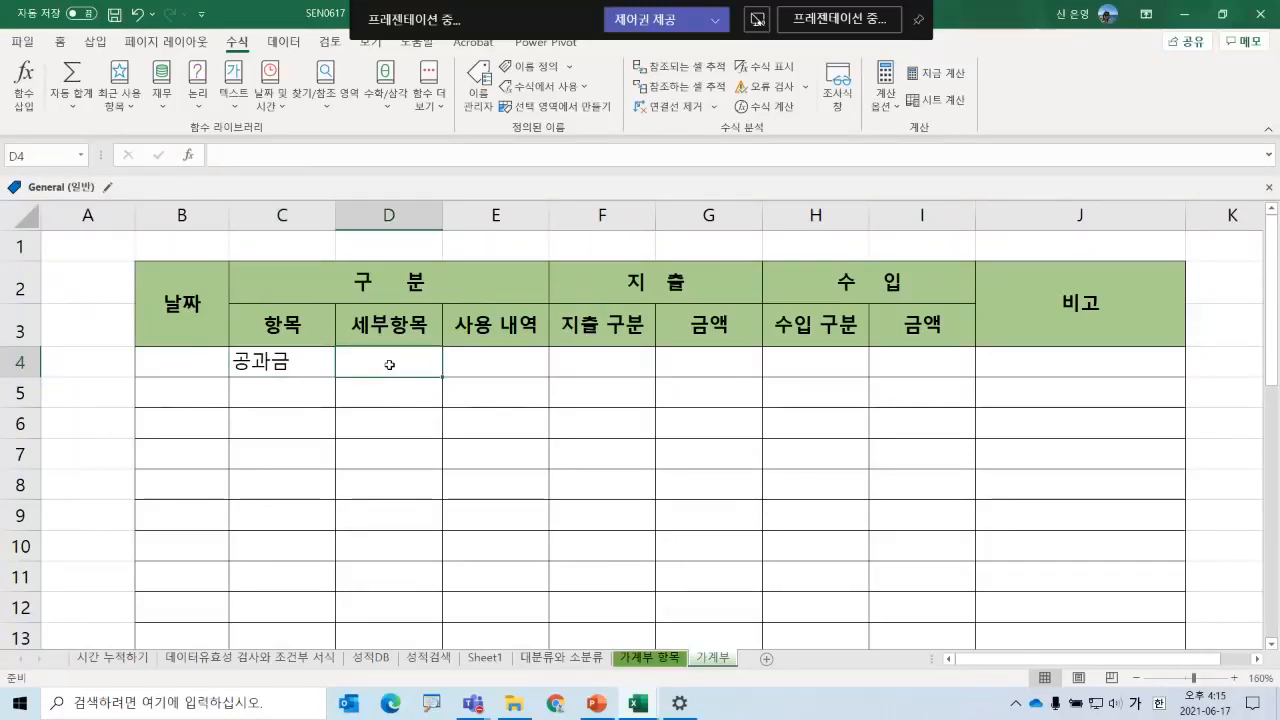
{"action": "left_click", "coordinate": [320, 370]}
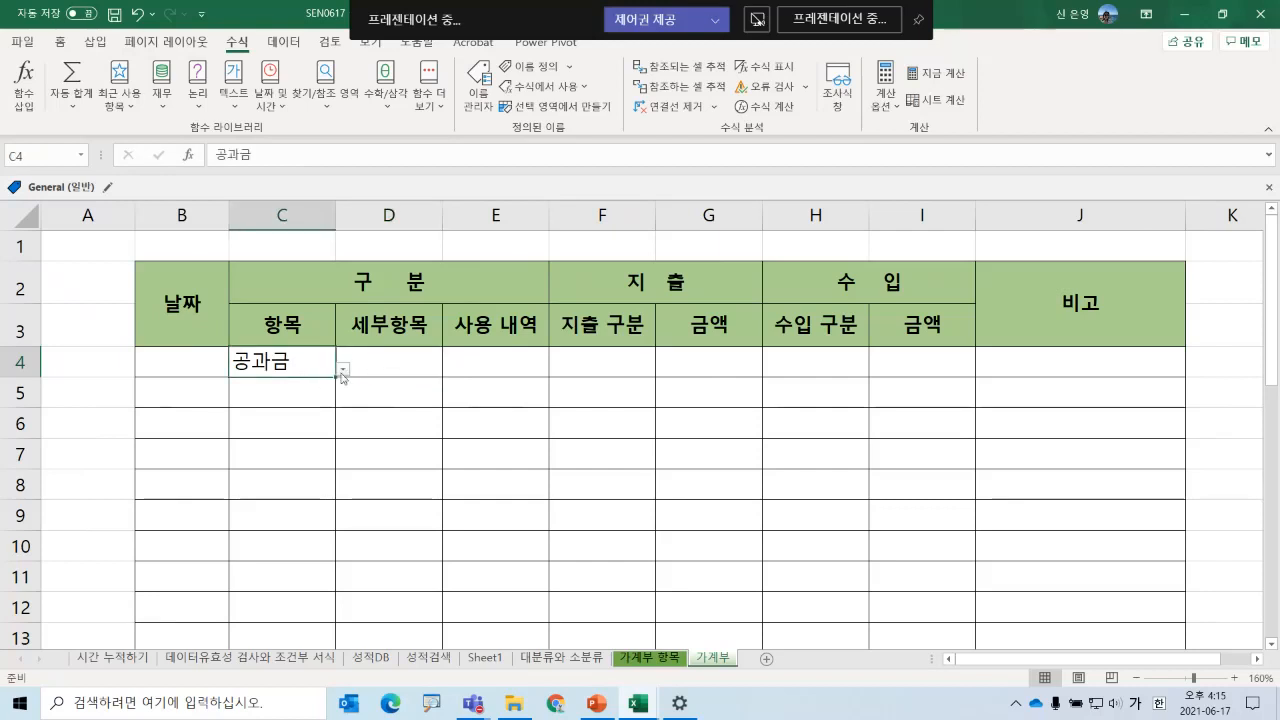
{"action": "left_click", "coordinate": [370, 360]}
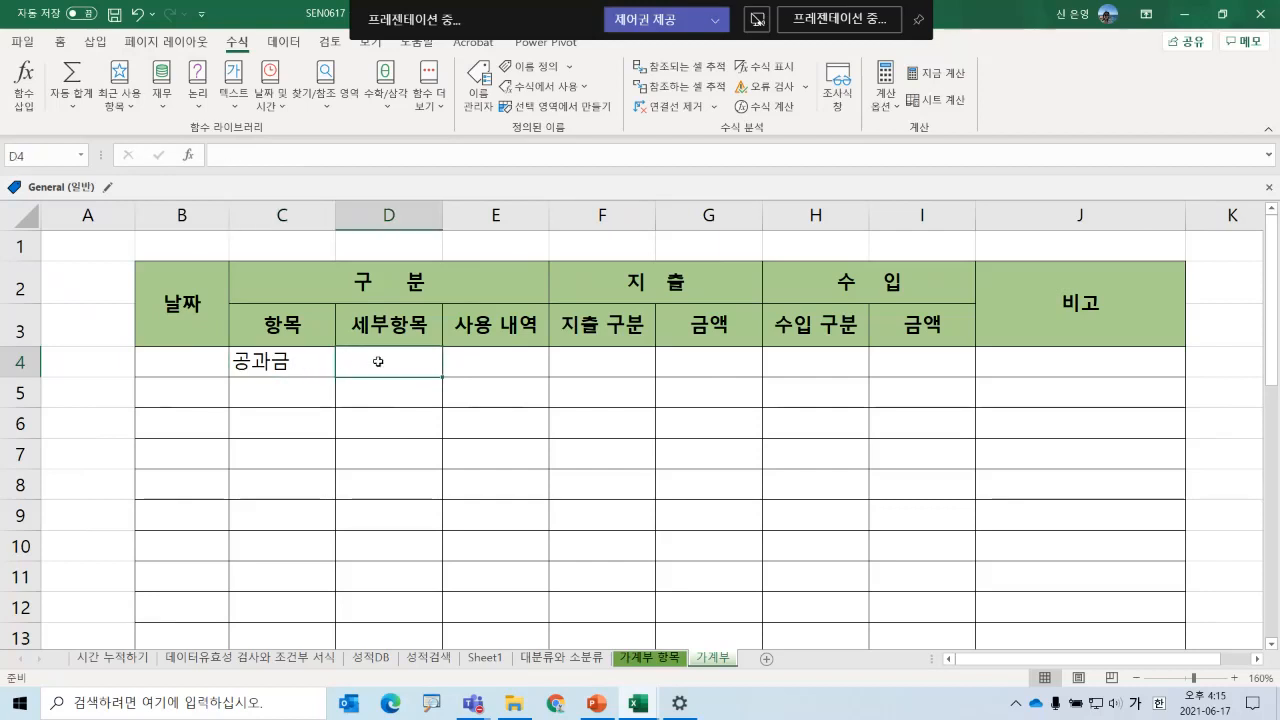
{"action": "left_click", "coordinate": [286, 44]}
{"action": "left_click", "coordinate": [845, 104]}
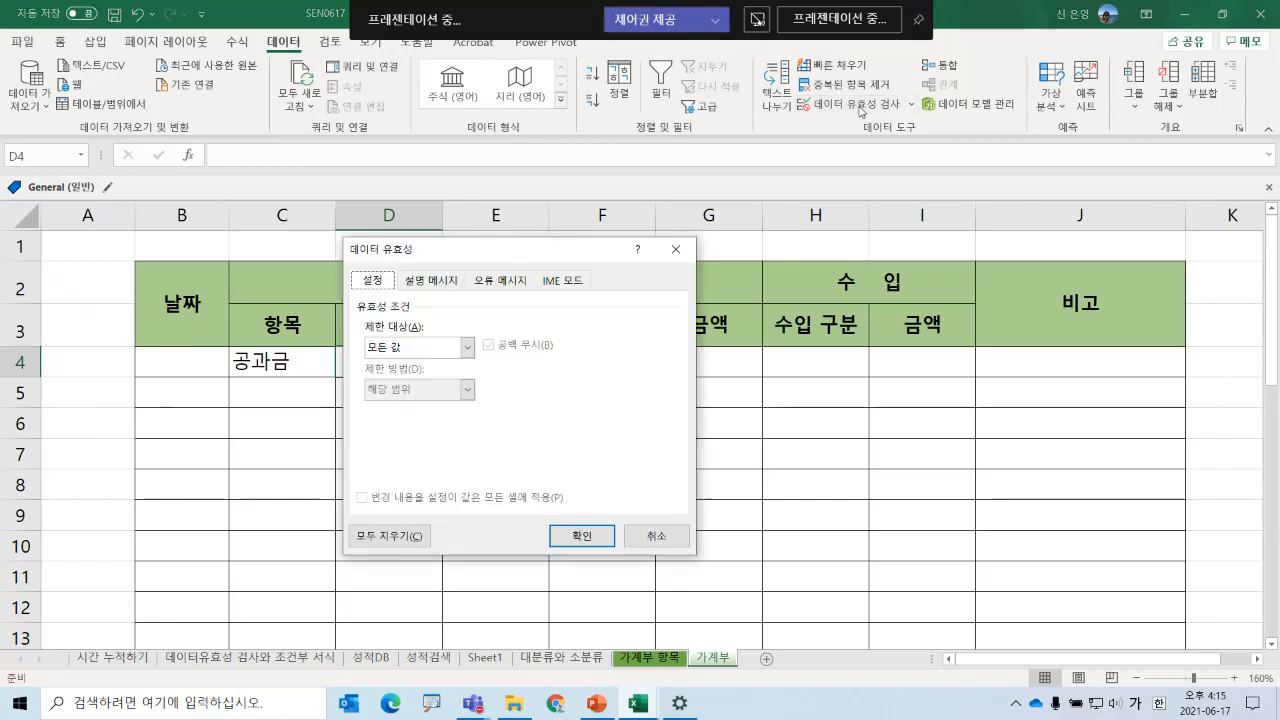
{"action": "left_click", "coordinate": [395, 348]}
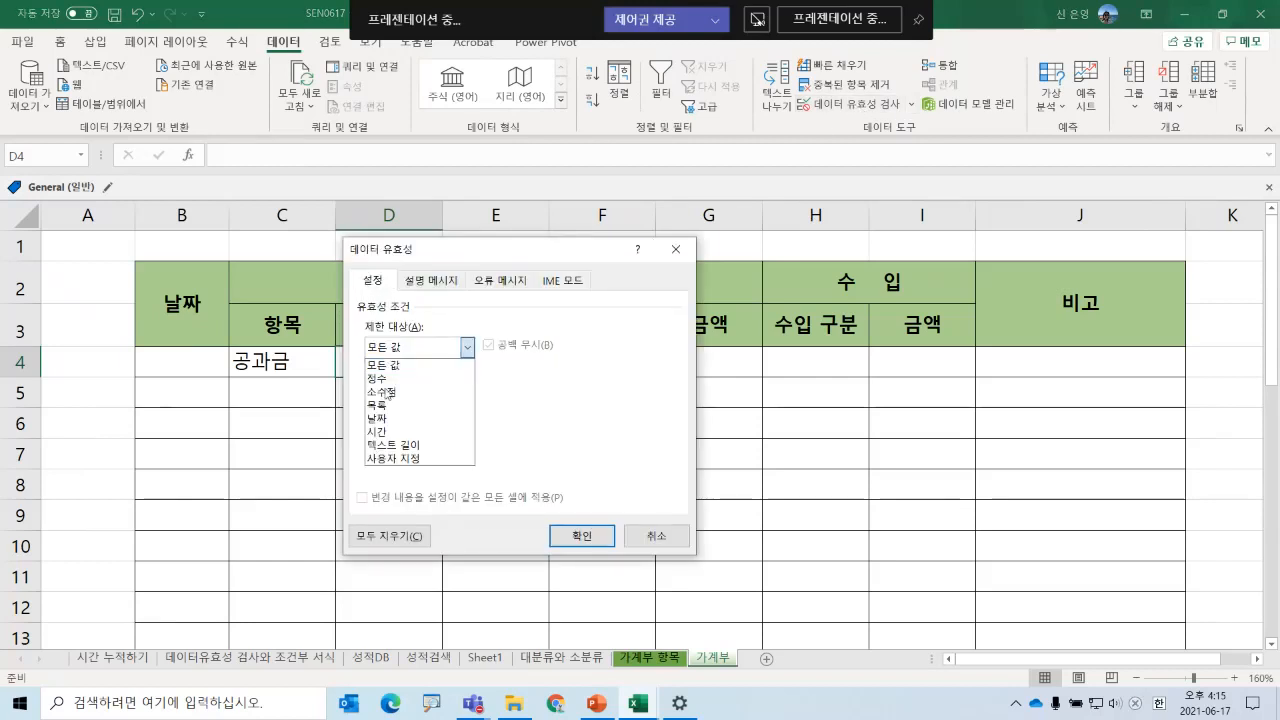
{"action": "left_click", "coordinate": [380, 404]}
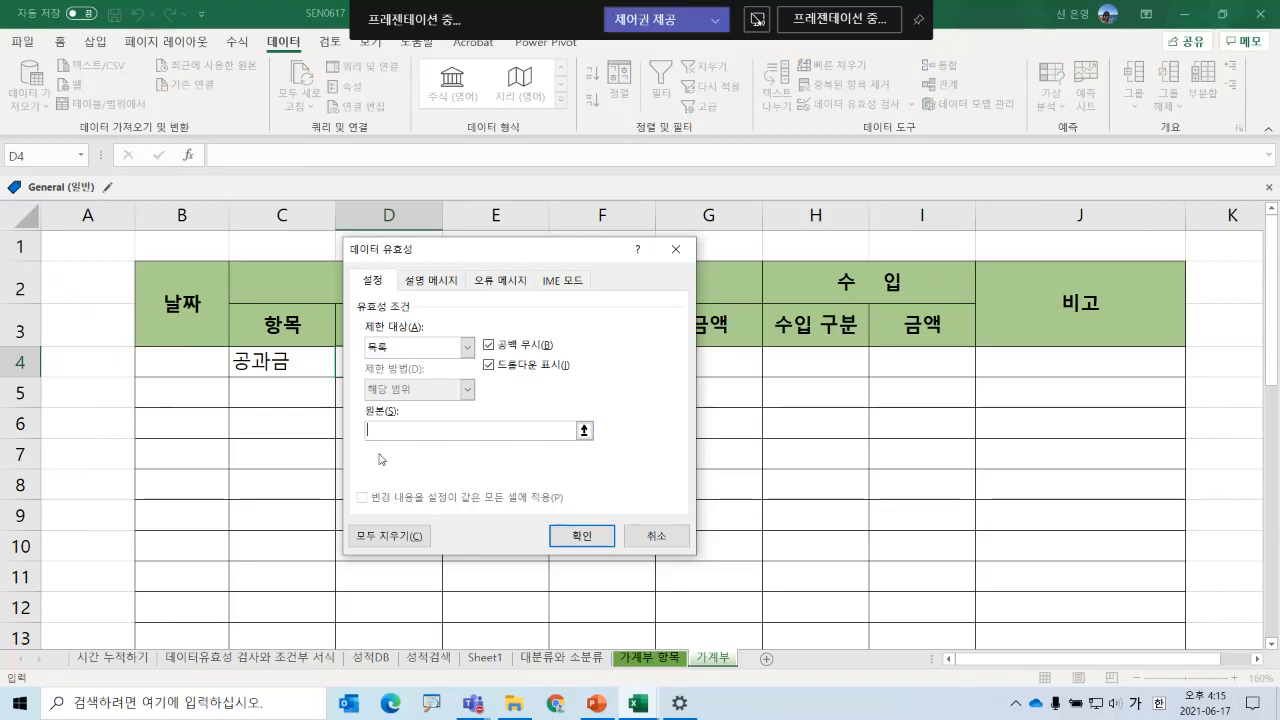
- Set the list source for D4 to =indirect($C$4) and apply the validation
{"action": "type", "text": "=ㅑㅜㅇㅑㄱㄷㅊㅅ("}
{"action": "left_click", "coordinate": [273, 362]}
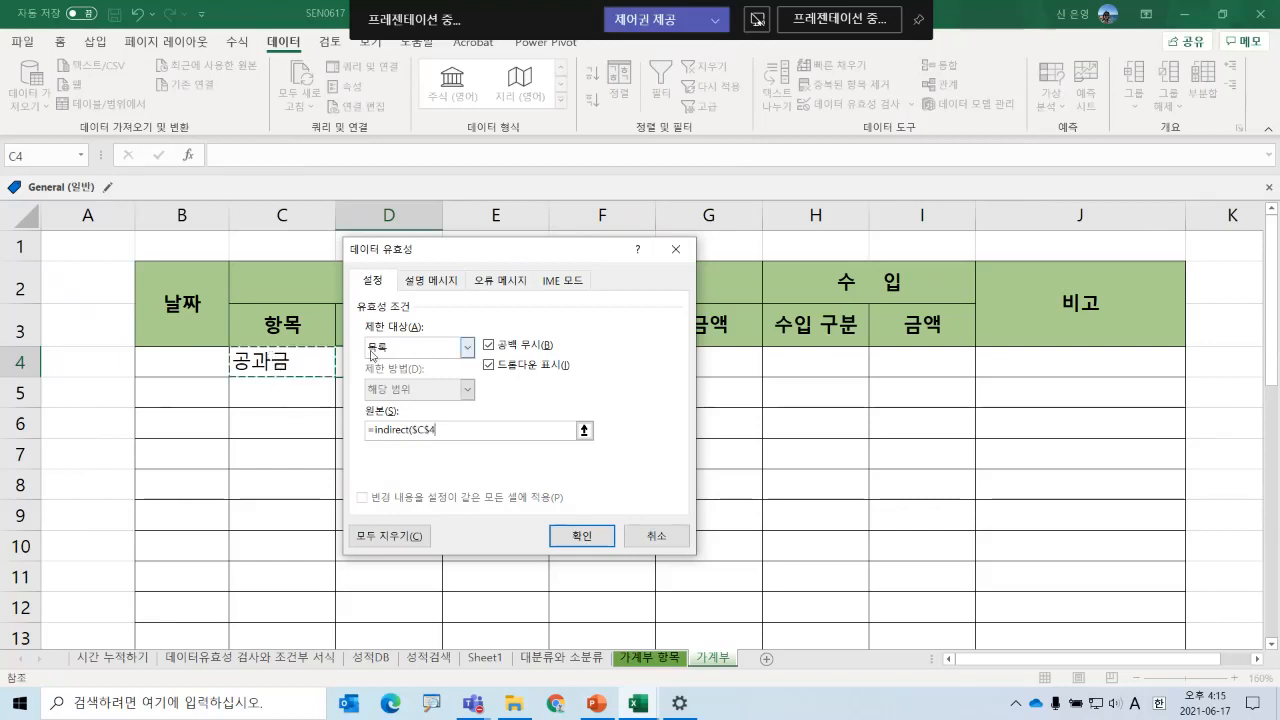
{"action": "type", "text": ")"}
{"action": "left_click_drag", "start_coordinate": [411, 250], "coordinate": [513, 240]}
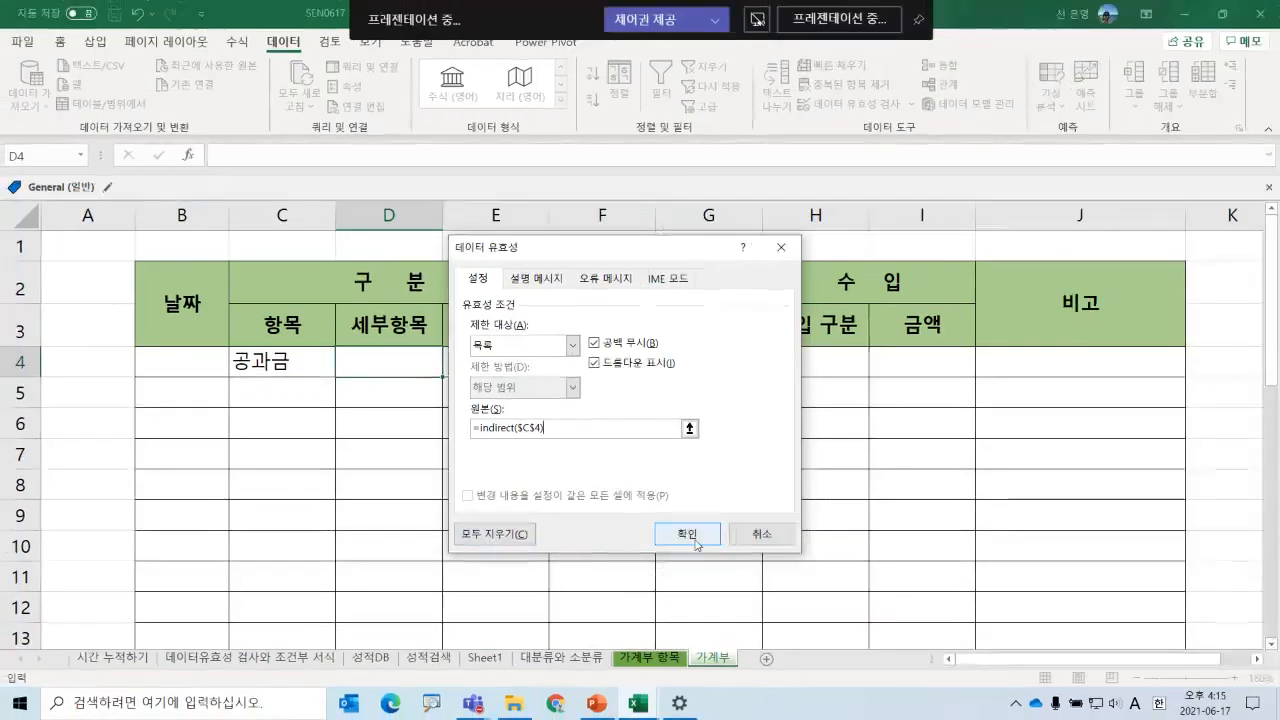
{"action": "left_click", "coordinate": [1073, 690]}
- Choose 수도요금 from the drop-down list in D4 and check the category choices offered in C4
{"action": "left_click", "coordinate": [450, 369]}
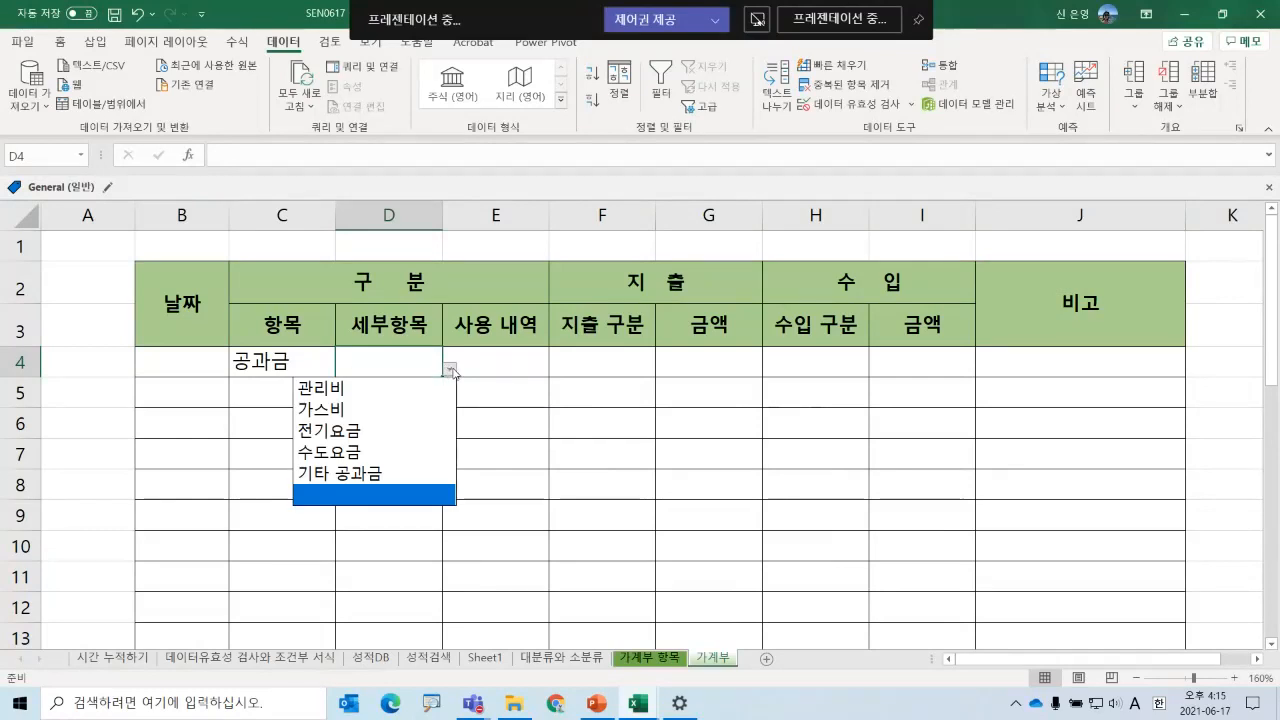
{"action": "left_click", "coordinate": [410, 451]}
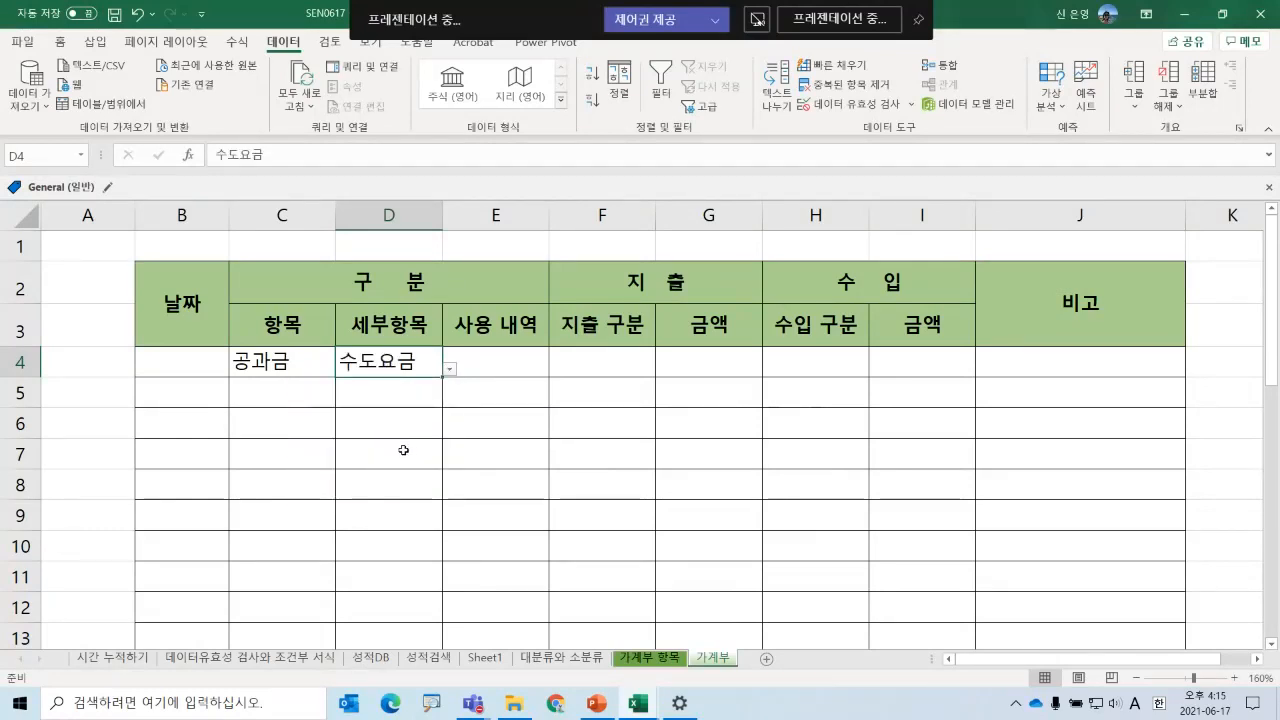
{"action": "left_click", "coordinate": [300, 366]}
{"action": "left_click", "coordinate": [344, 369]}
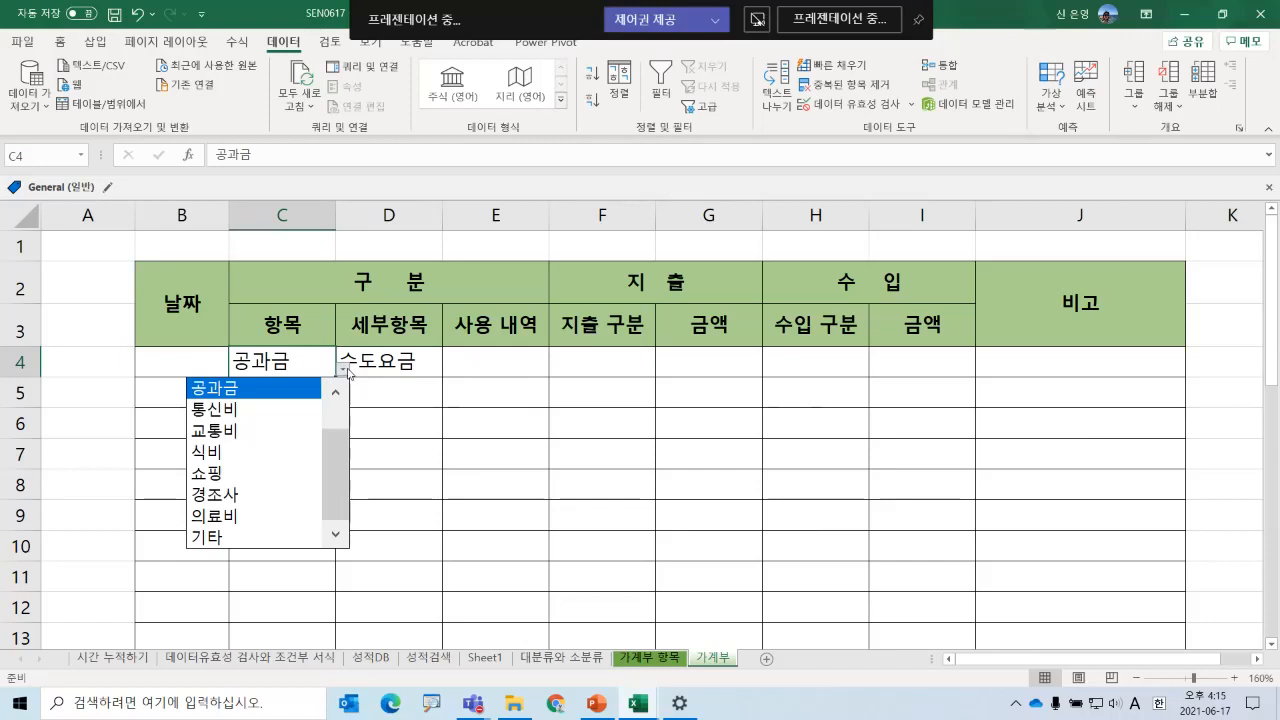
{"action": "key", "text": "Escape"}
{"action": "left_click", "coordinate": [293, 391]}
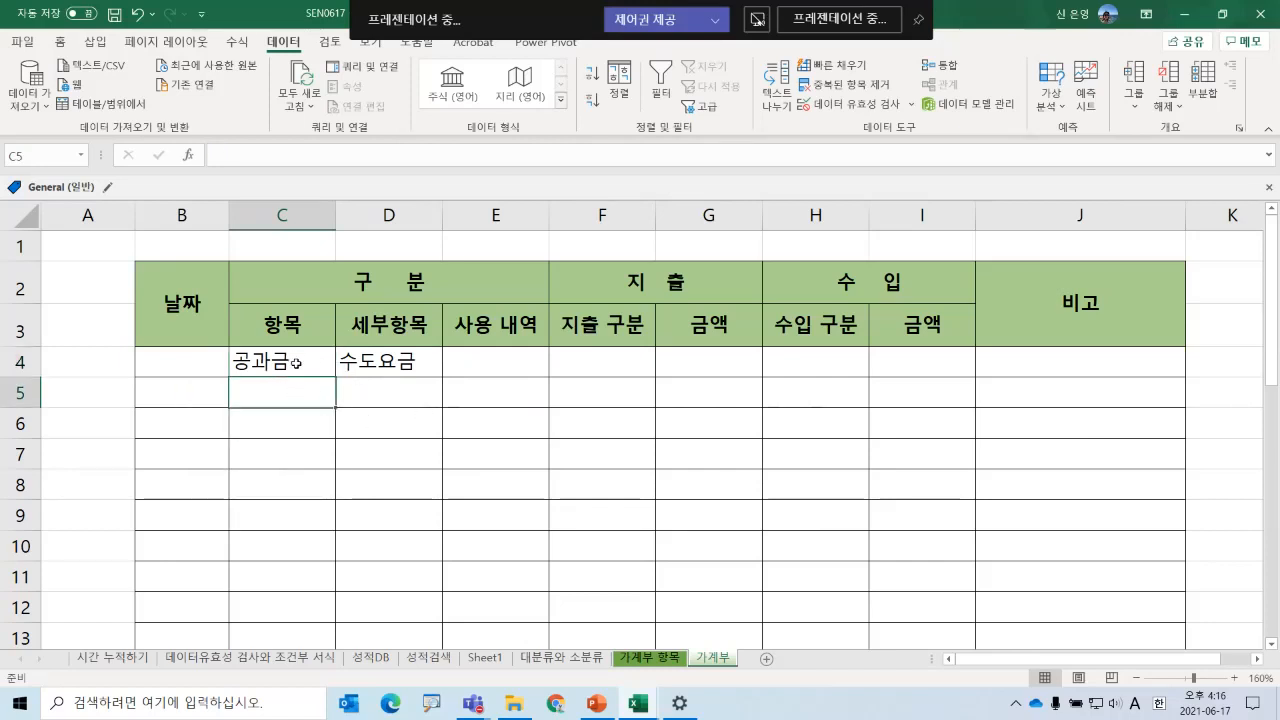
- Fill the 항목 cell C4 down to C11 to copy its drop-down list
{"action": "left_click_drag", "start_coordinate": [296, 363], "coordinate": [288, 570]}
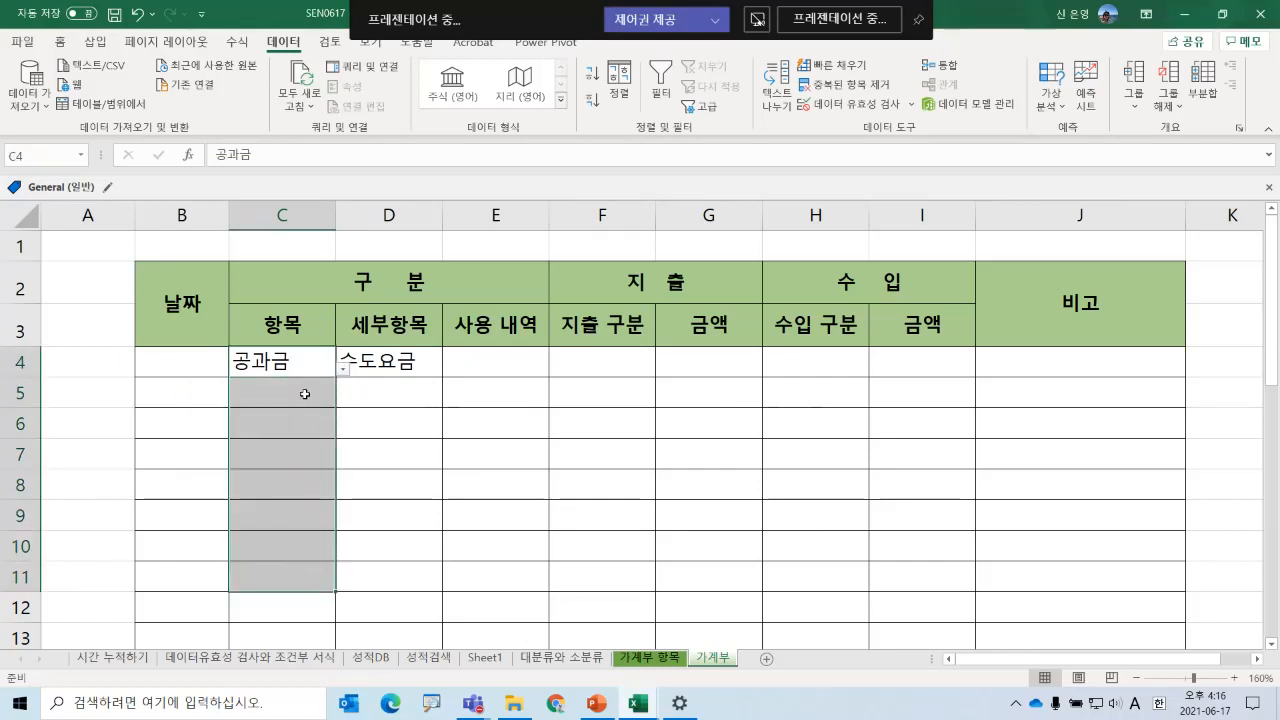
{"action": "left_click", "coordinate": [297, 366]}
{"action": "left_click_drag", "start_coordinate": [335, 377], "coordinate": [331, 591]}
{"action": "left_click", "coordinate": [291, 420]}
{"action": "left_click", "coordinate": [307, 390]}
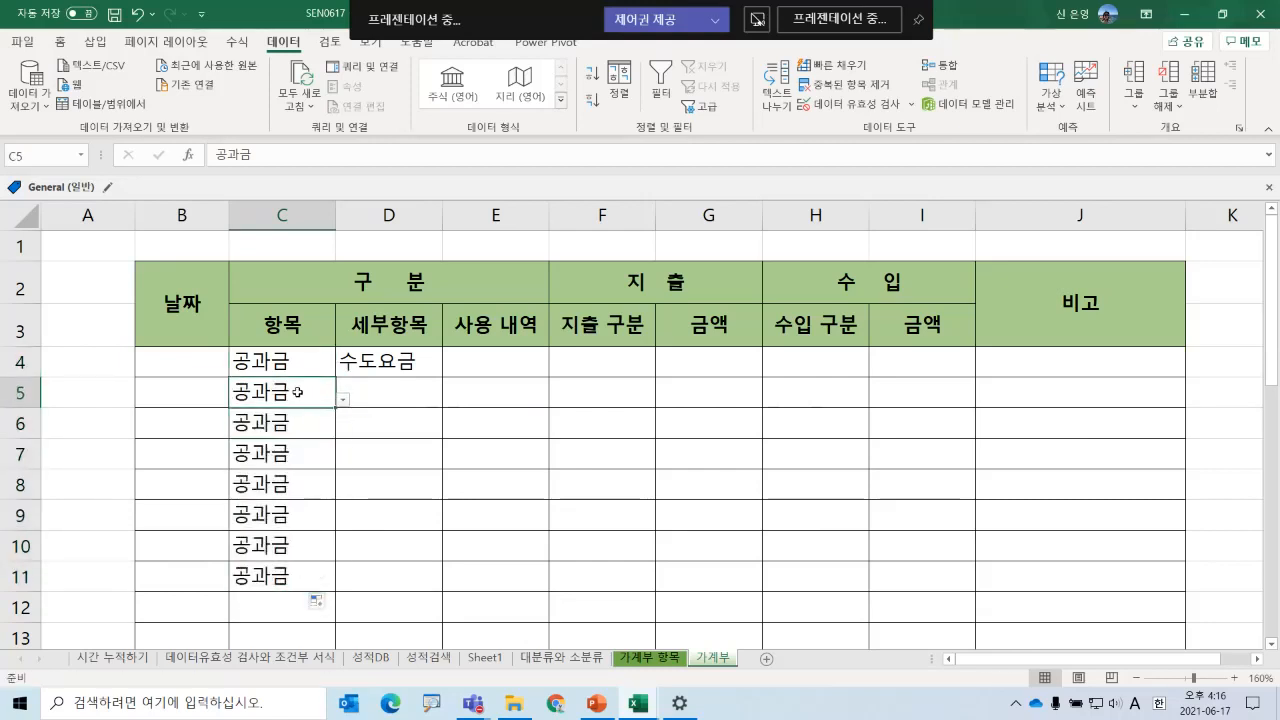
- Clear the copied 공과금 entries from C5:C11, keeping the drop-down lists
{"action": "left_click_drag", "start_coordinate": [297, 392], "coordinate": [299, 551]}
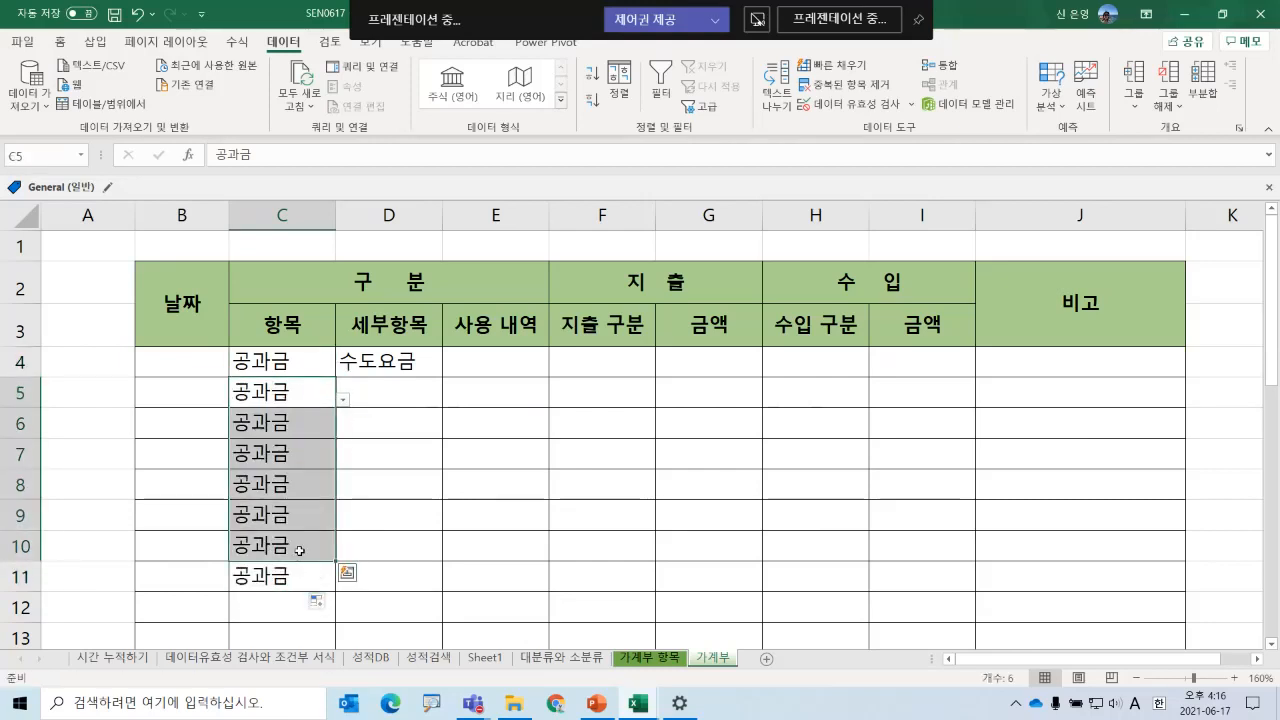
{"action": "key", "text": "Delete"}
{"action": "left_click", "coordinate": [294, 583]}
{"action": "key", "text": "Delete"}
- Choose 저축 from the drop-down list in C5 and select the 세부항목 cell D5
{"action": "left_click", "coordinate": [281, 398]}
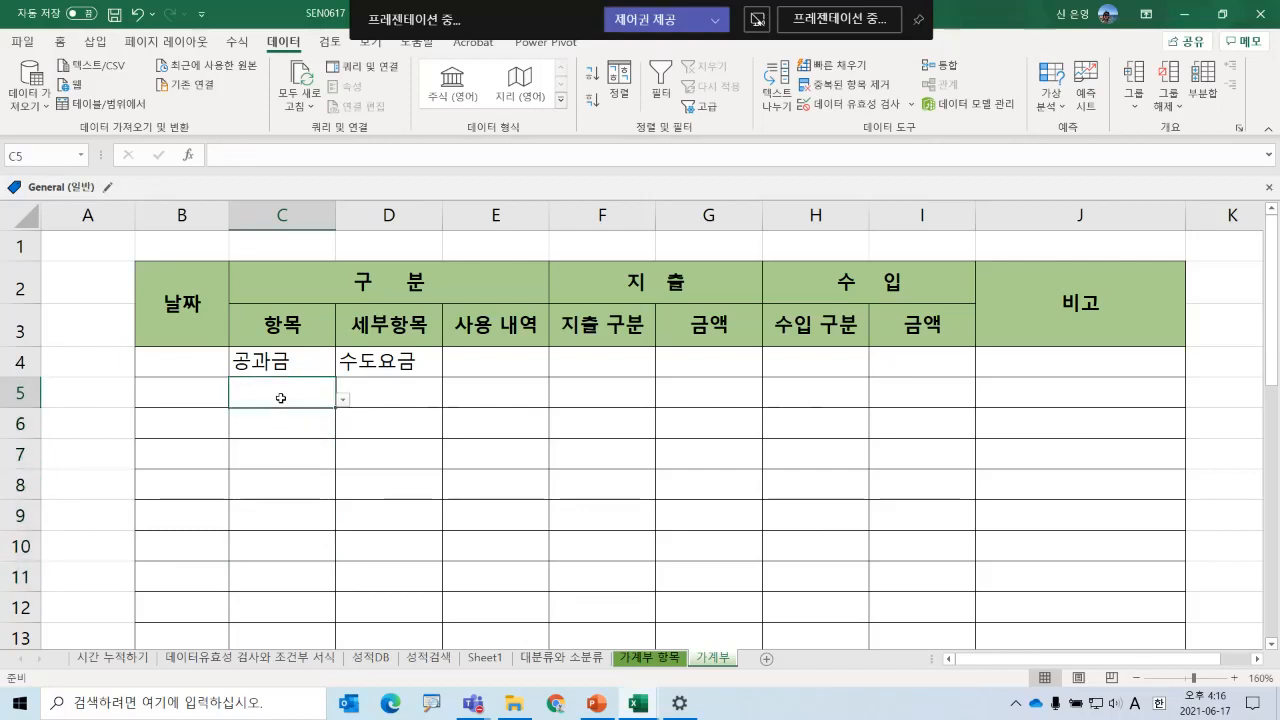
{"action": "left_click", "coordinate": [343, 399]}
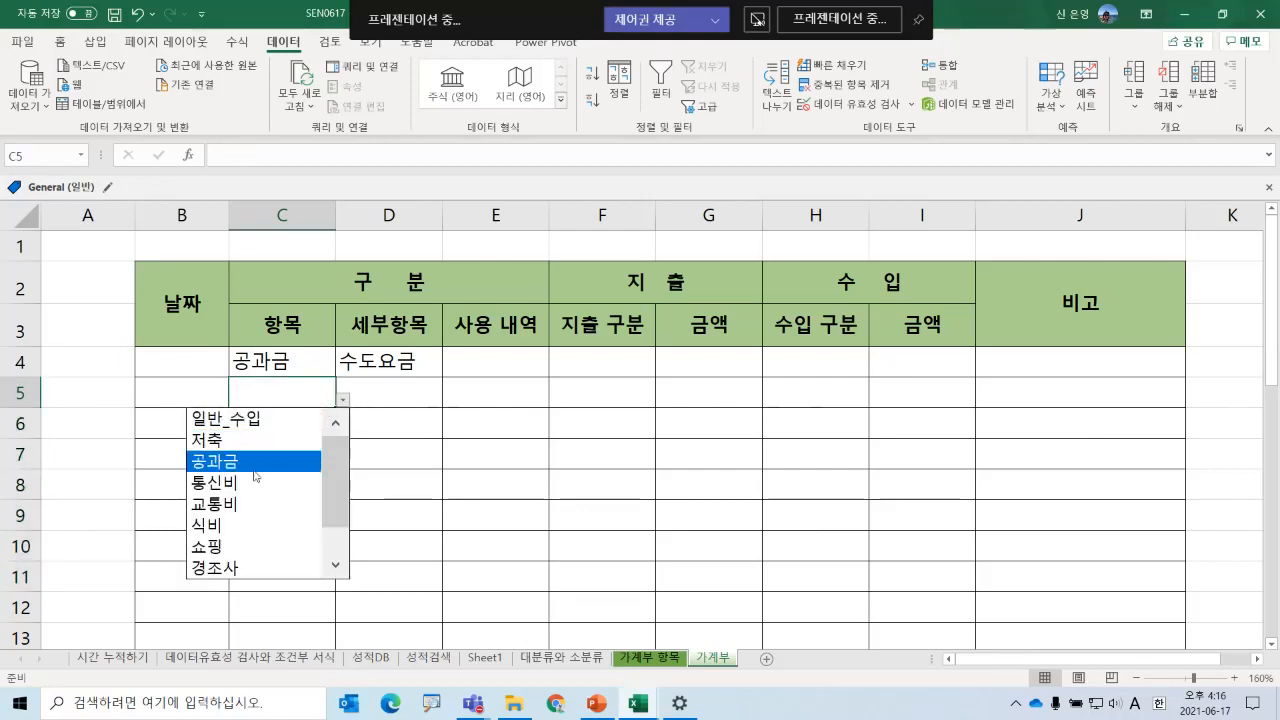
{"action": "left_click", "coordinate": [258, 437]}
{"action": "left_click", "coordinate": [378, 394]}
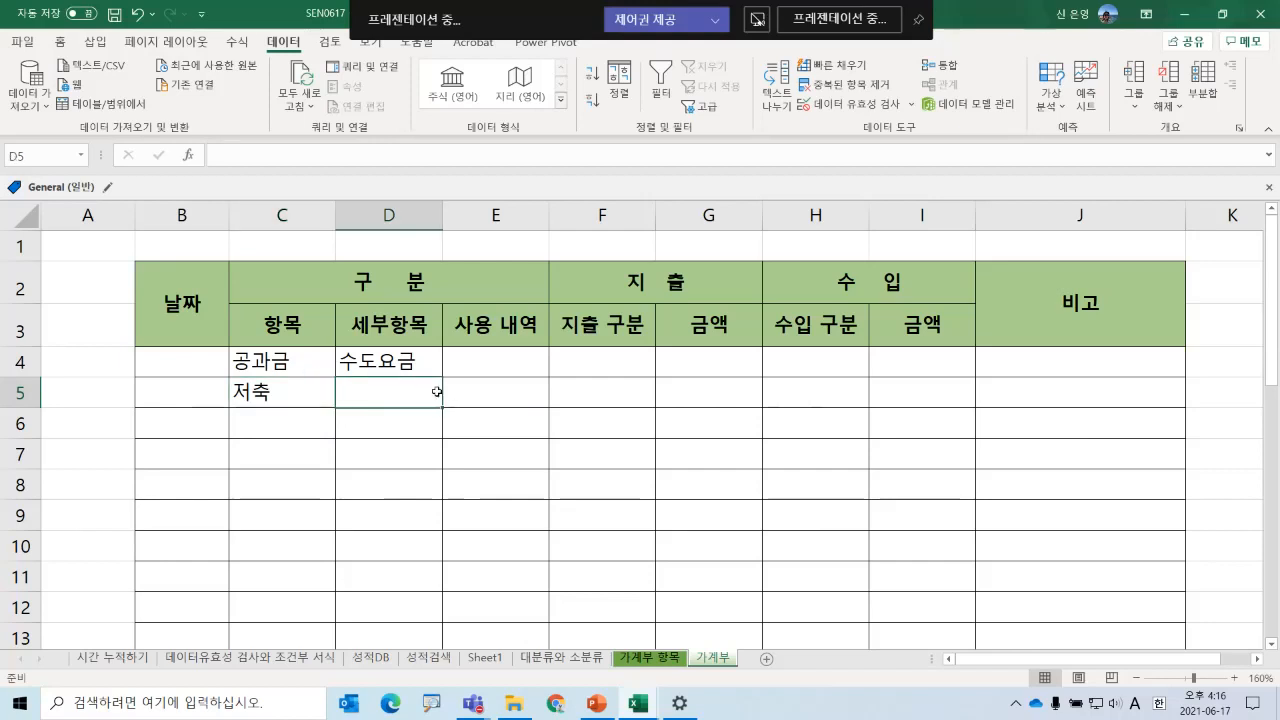
- Compare the 항목 and 세부항목 cells in rows 4 and 5 with the source lists on the 가계부 항목 sheet
{"action": "left_click", "coordinate": [323, 372]}
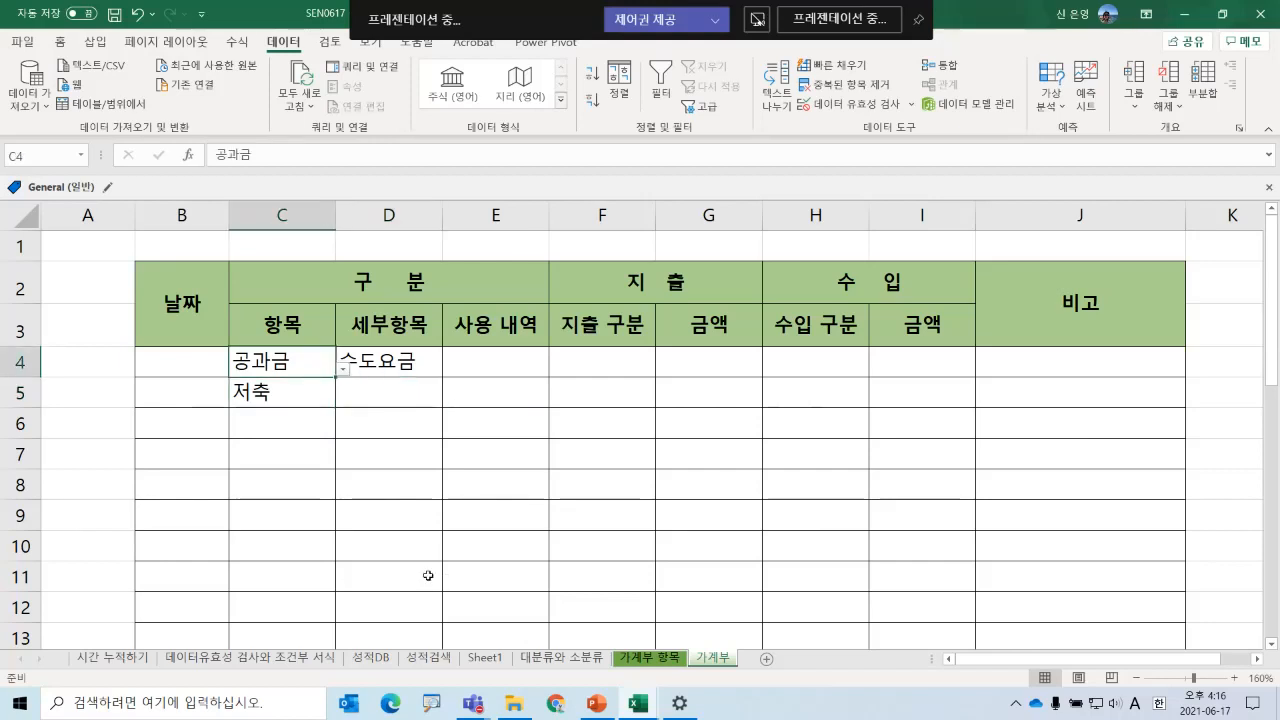
{"action": "left_click", "coordinate": [657, 658]}
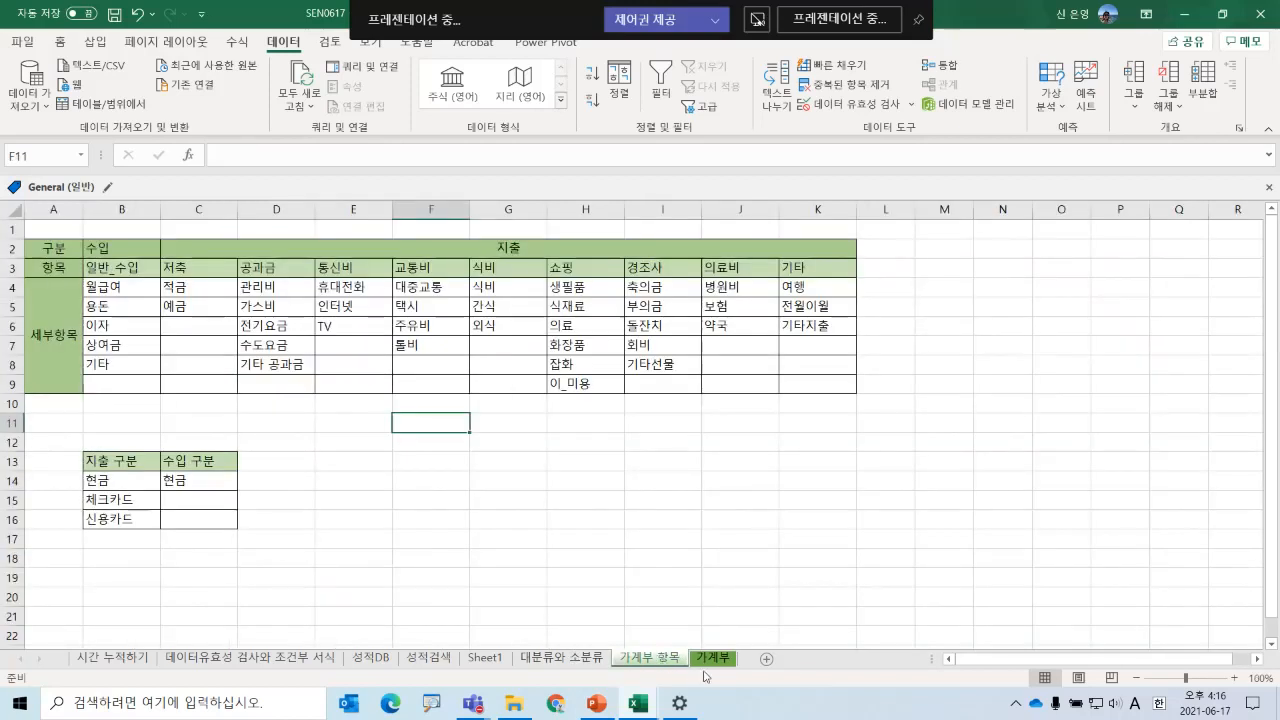
{"action": "left_click", "coordinate": [705, 668]}
{"action": "left_click", "coordinate": [430, 398]}
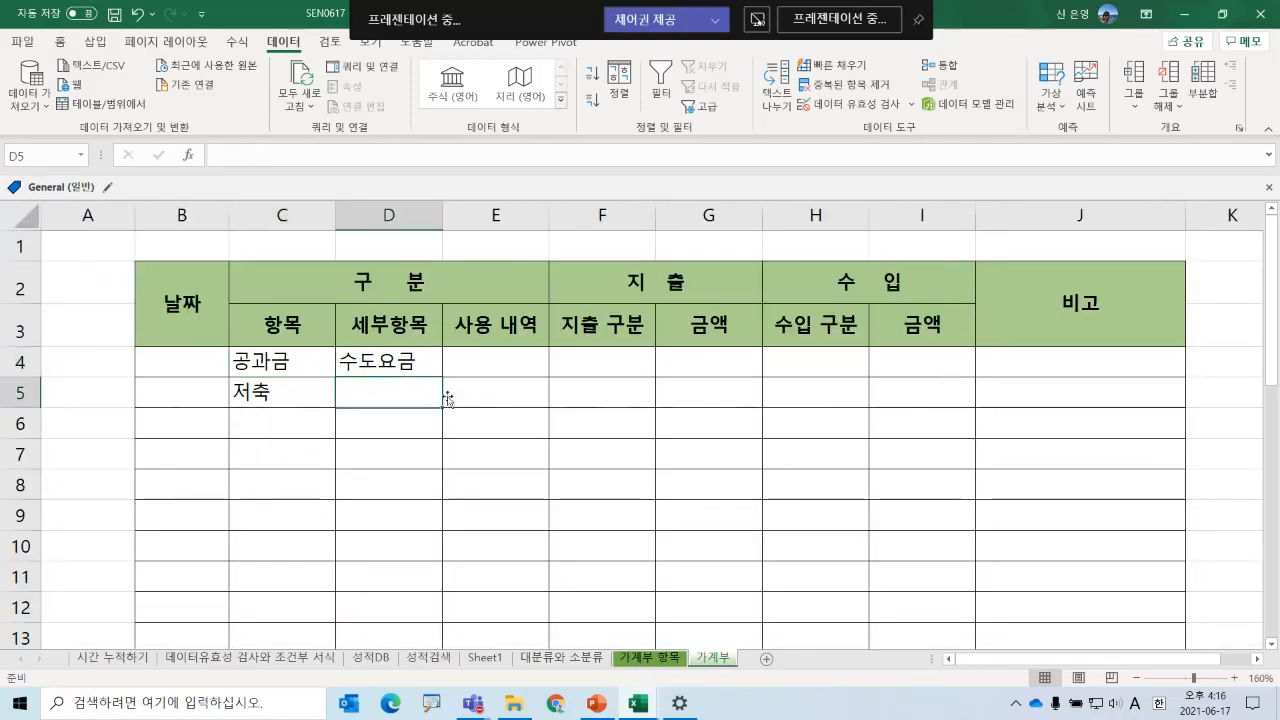
{"action": "left_click", "coordinate": [405, 363]}
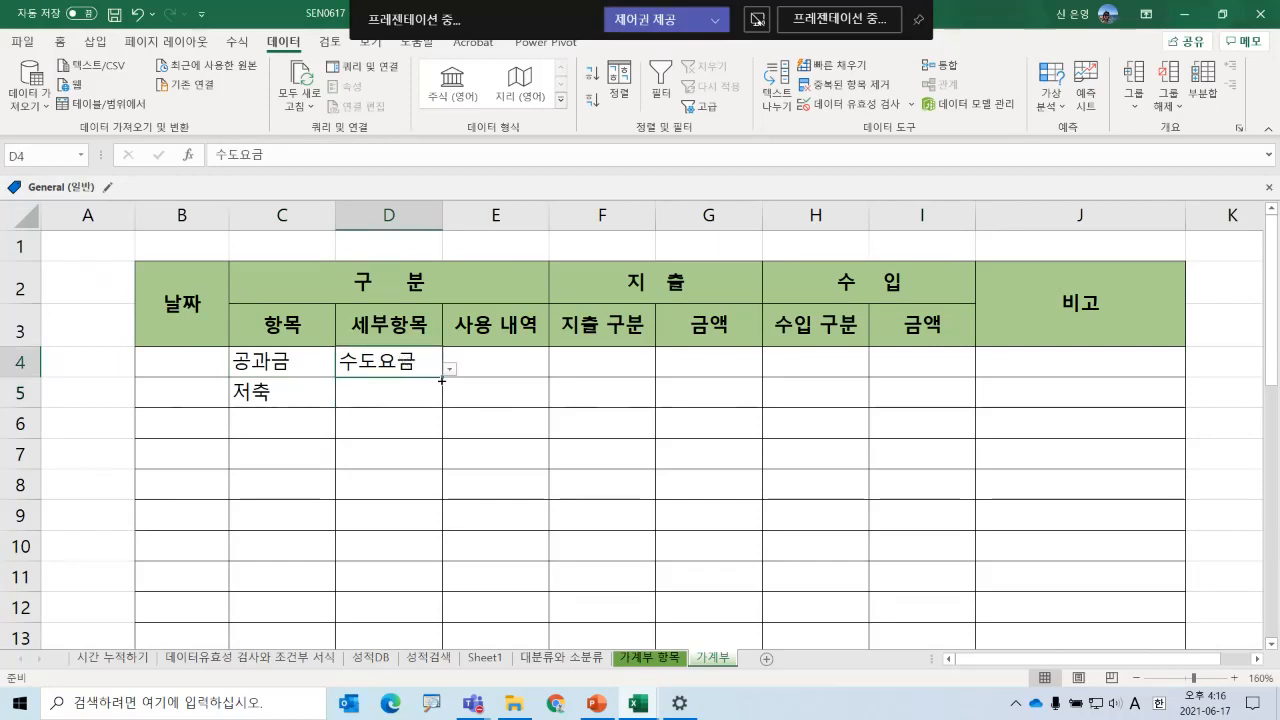
{"action": "left_click", "coordinate": [272, 393]}
{"action": "left_click", "coordinate": [398, 402]}
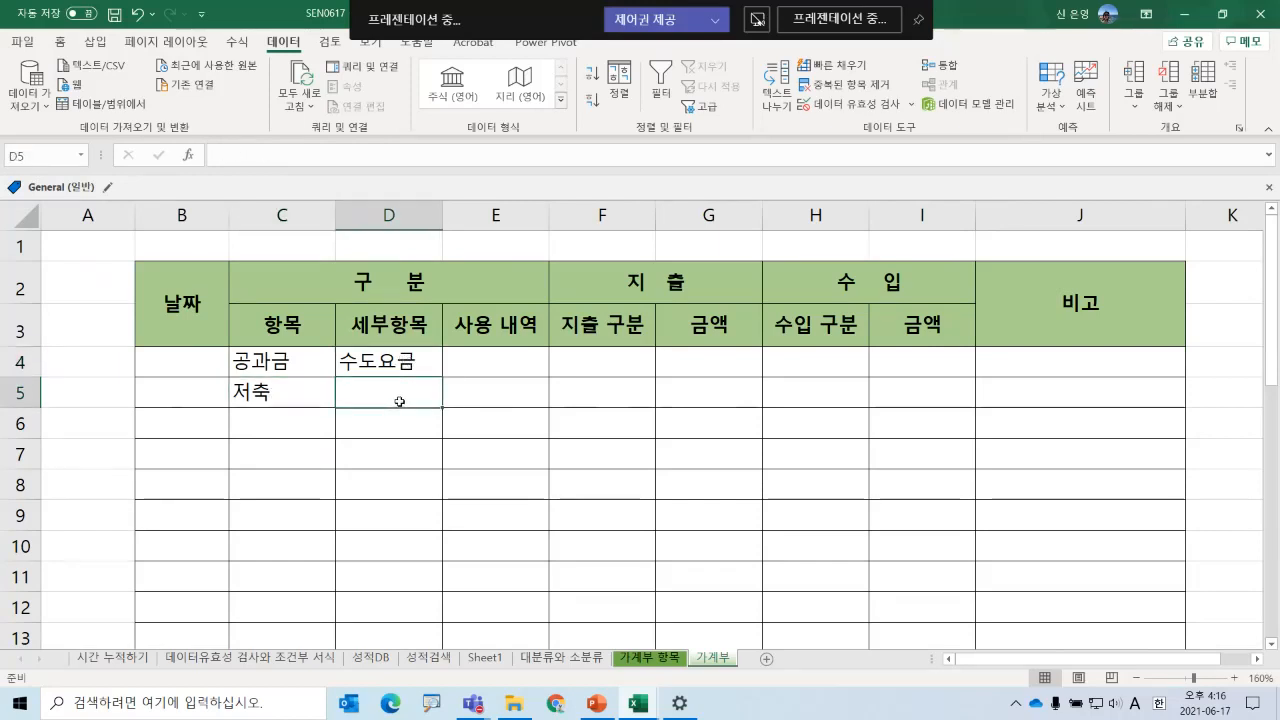
- Fill the 세부항목 cell D4 down to D9 to copy its drop-down list
{"action": "left_click", "coordinate": [400, 362]}
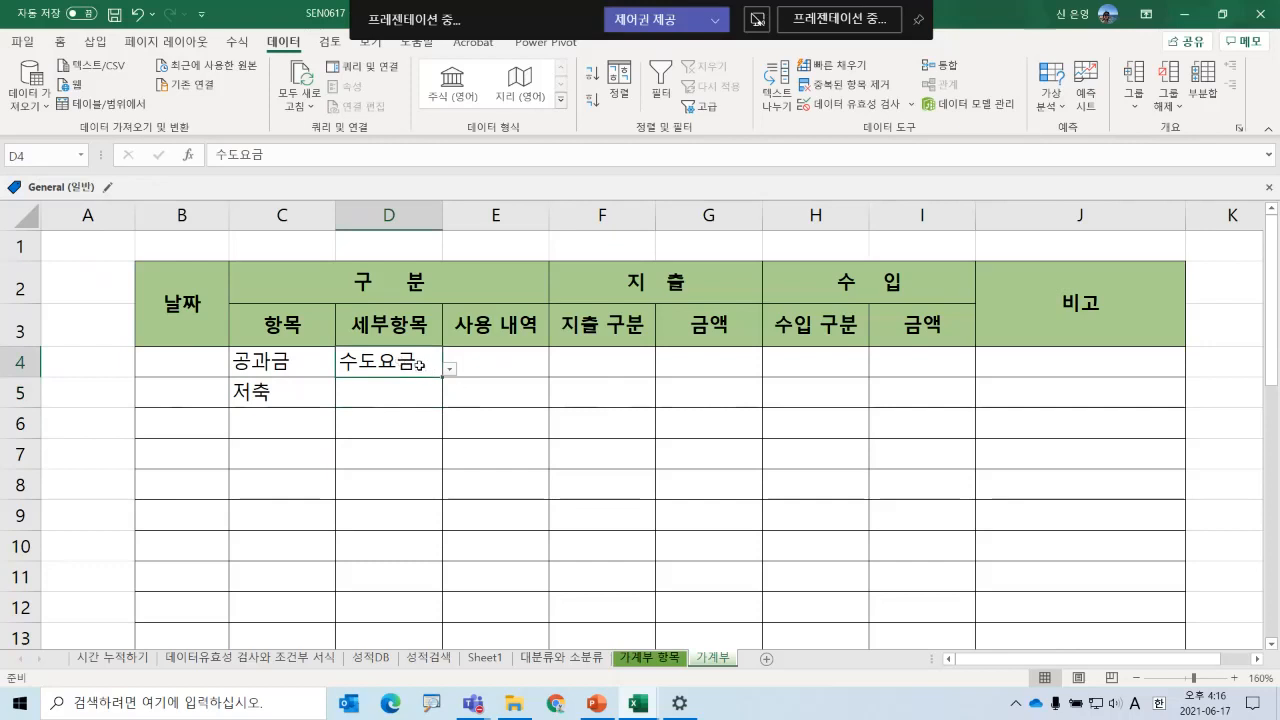
{"action": "left_click_drag", "start_coordinate": [446, 379], "coordinate": [436, 530]}
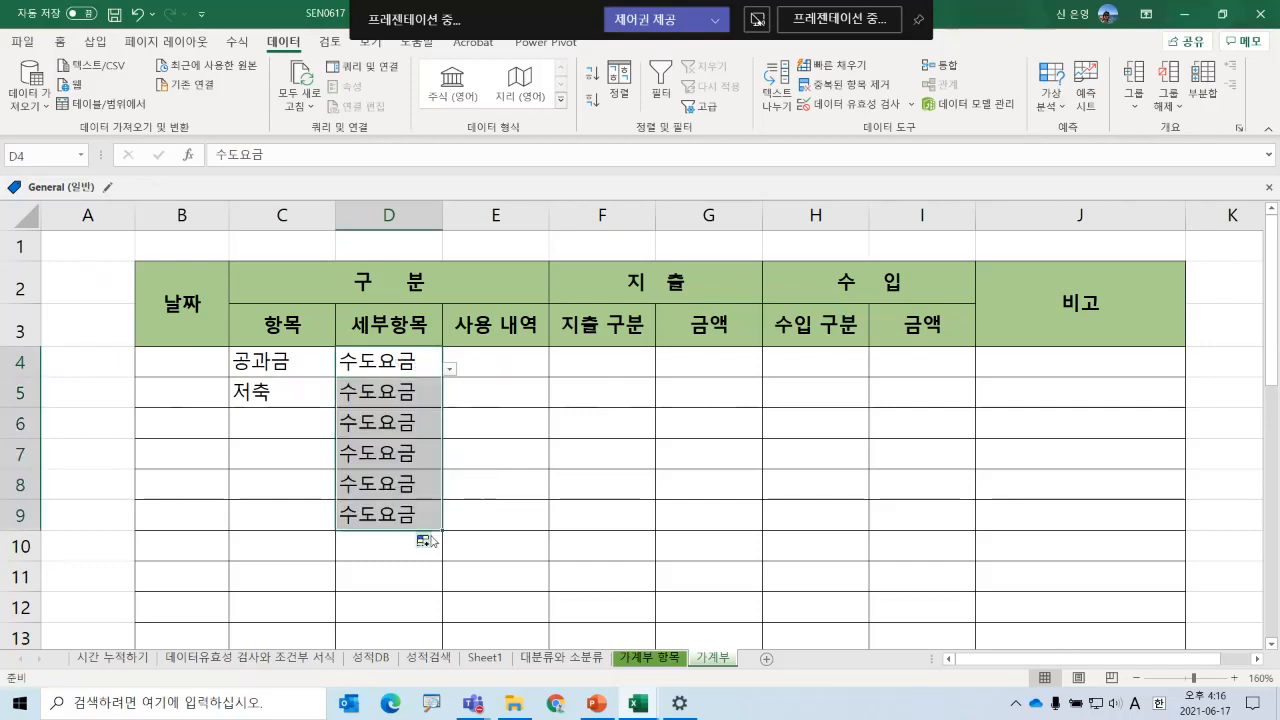
{"action": "left_click", "coordinate": [384, 395]}
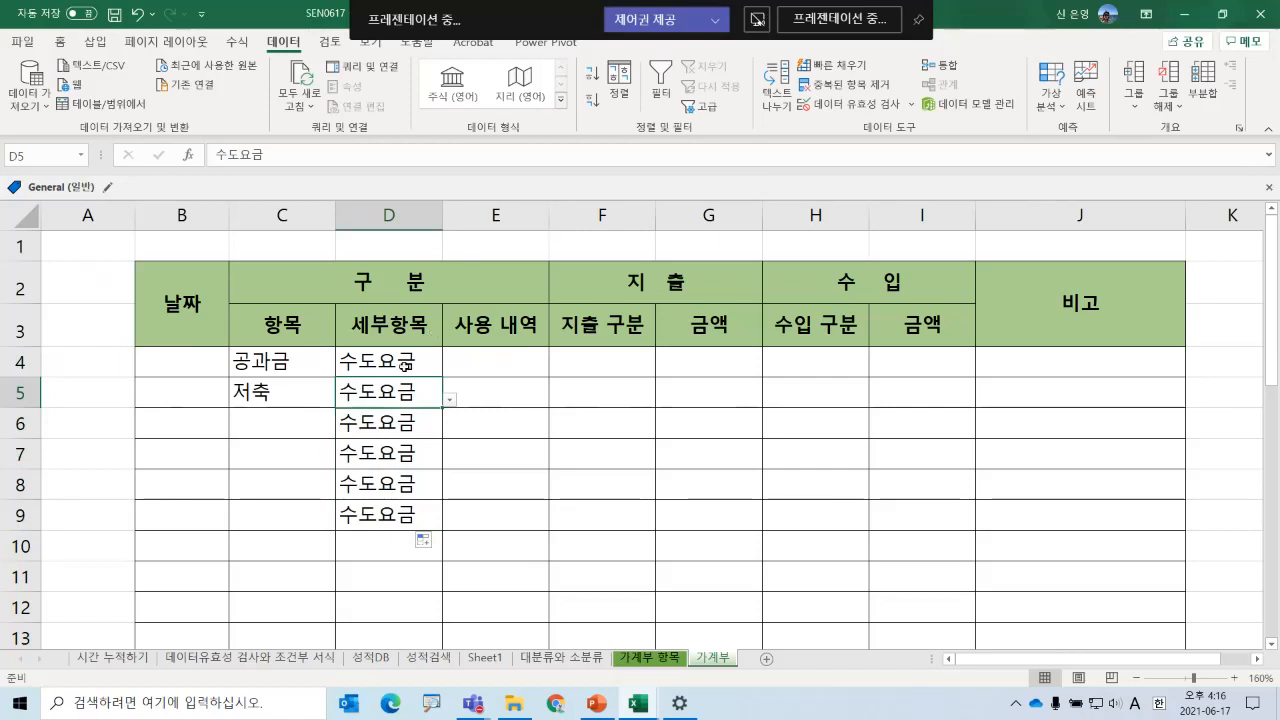
- Change the data validation source of D4 to =INDIRECT($C4), making the row reference relative
{"action": "left_click", "coordinate": [404, 366]}
{"action": "left_click", "coordinate": [850, 104]}
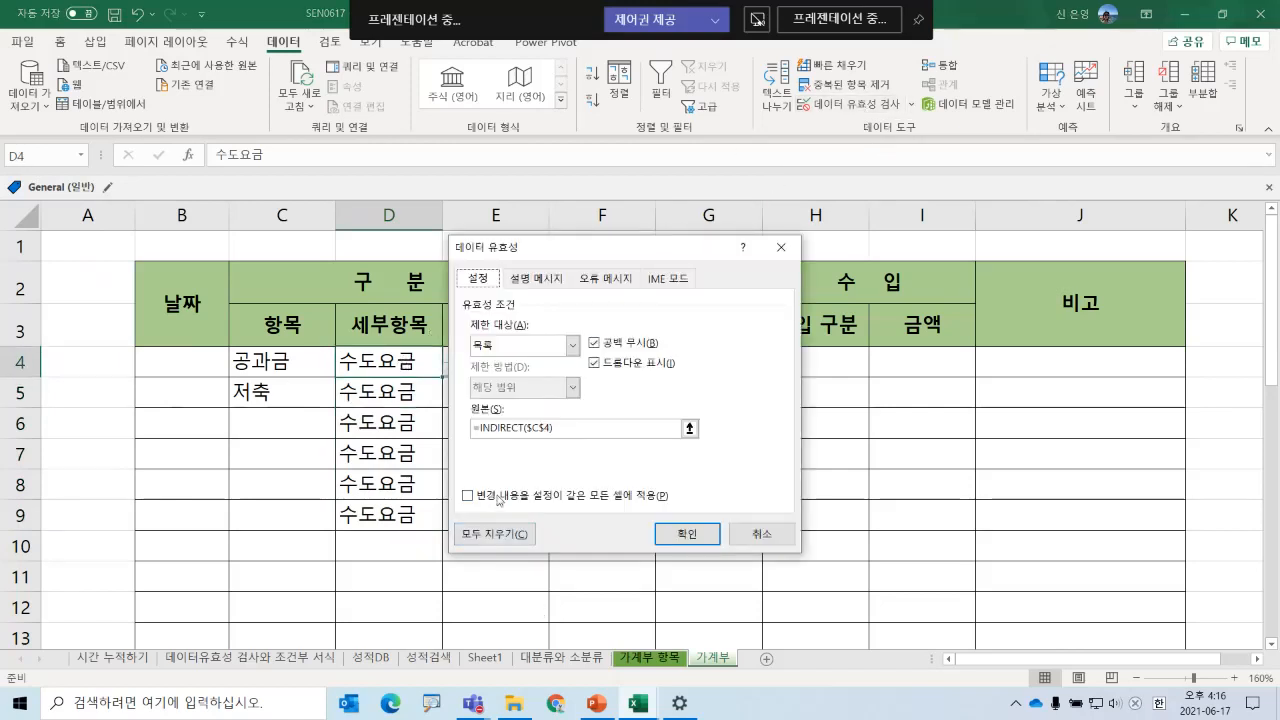
{"action": "left_click", "coordinate": [548, 429]}
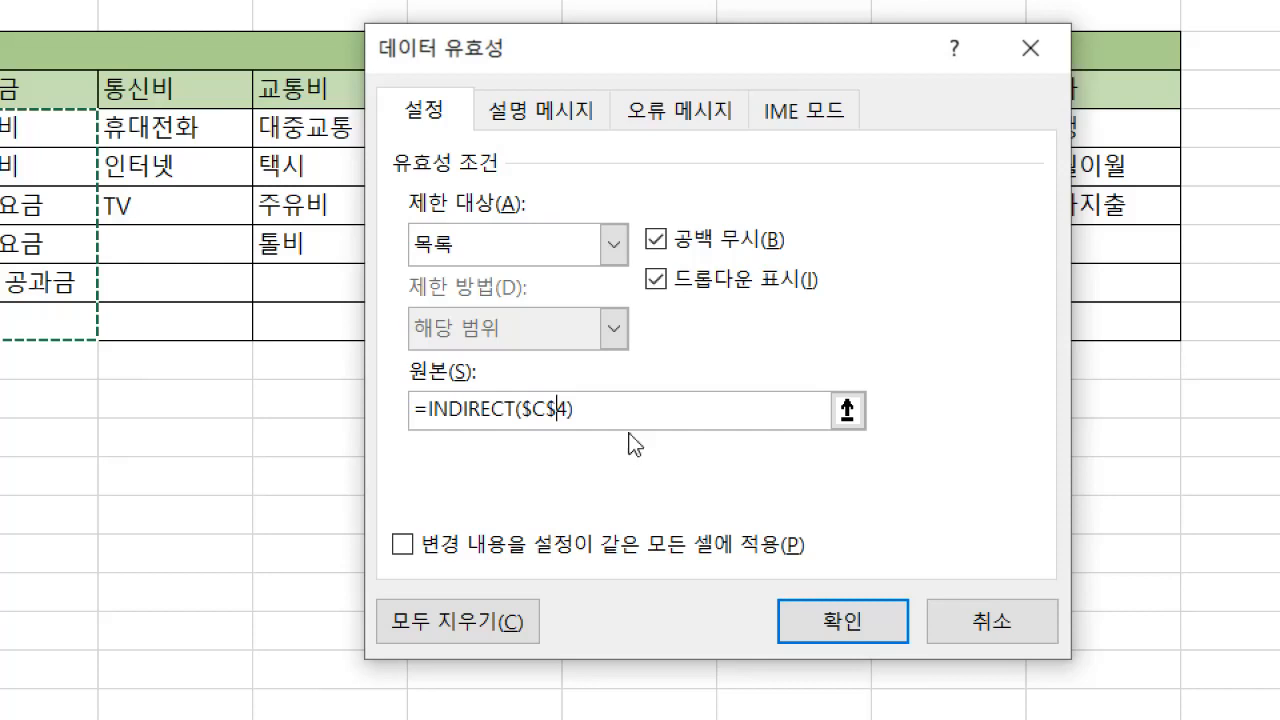
{"action": "key", "text": "BackSpace"}
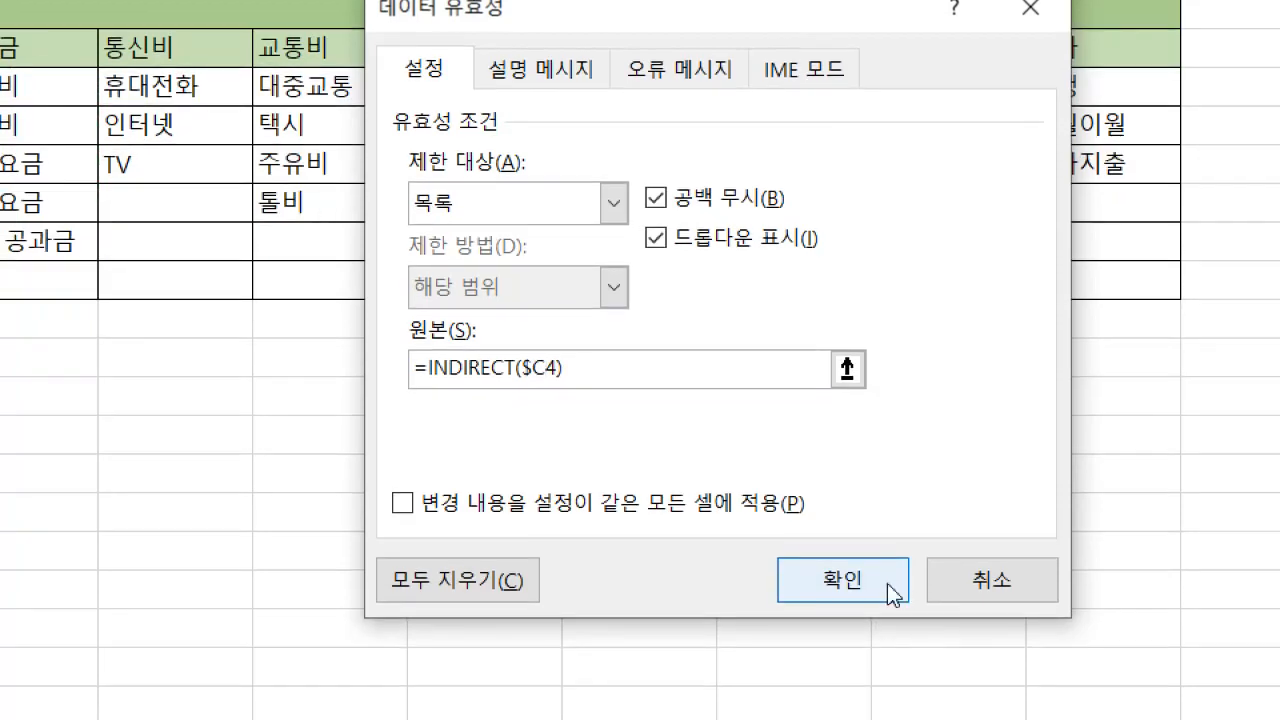
{"action": "left_click", "coordinate": [875, 625]}
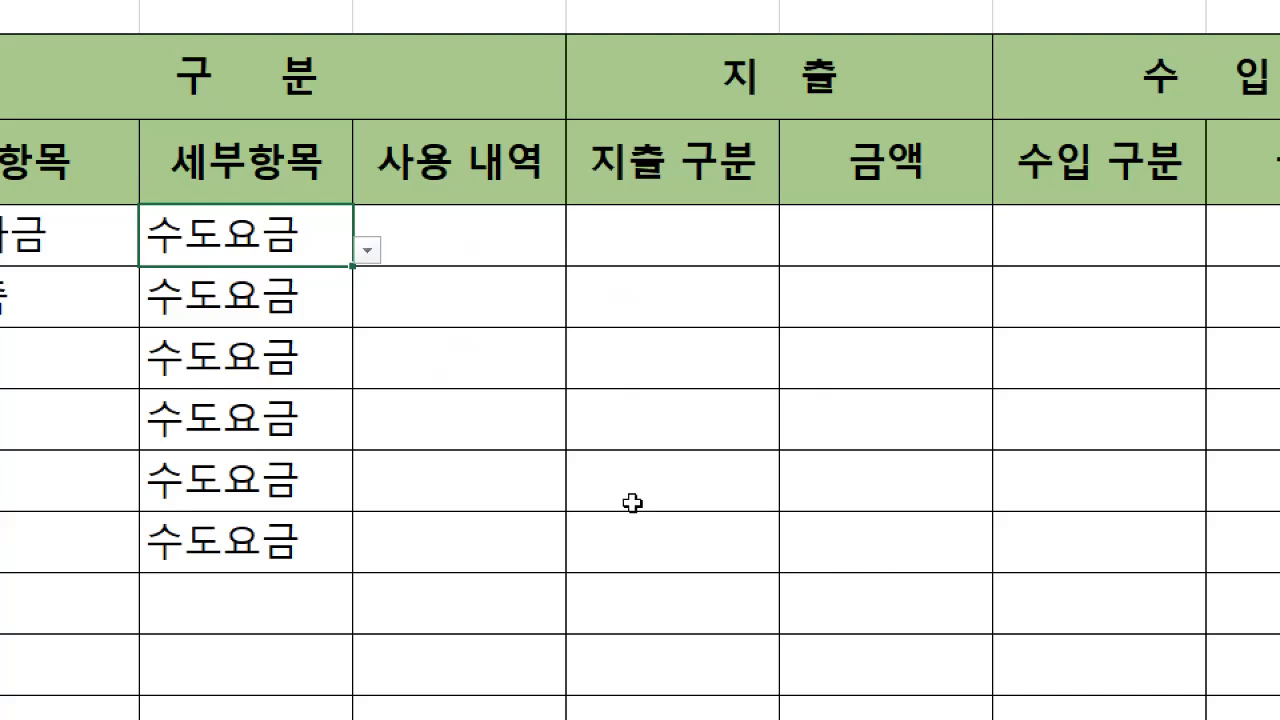
- Fill the 세부항목 cells D4:D10 from the neighbouring 항목 cells in column C
{"action": "left_click", "coordinate": [349, 270]}
{"action": "left_click", "coordinate": [350, 258]}
{"action": "left_click_drag", "start_coordinate": [351, 266], "coordinate": [283, 631]}
{"action": "key", "text": "ctrl+z"}
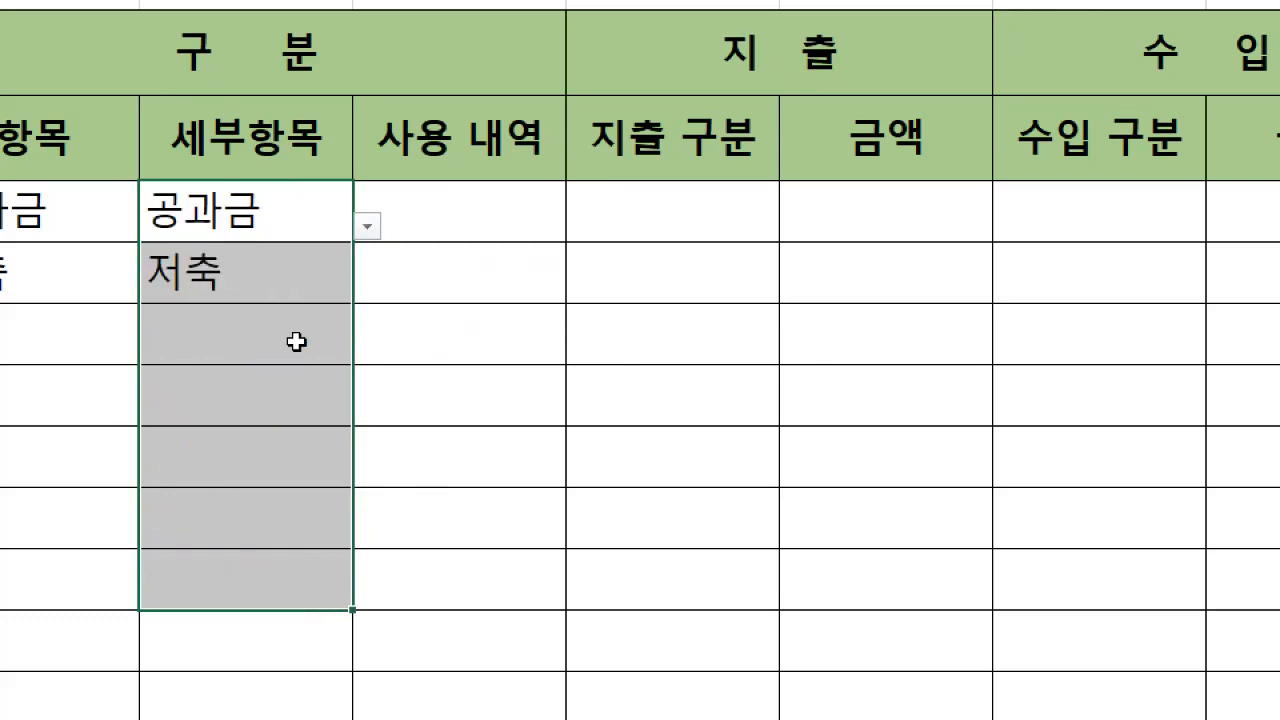
- Check which entries the drop-down list in D5 offers and clear the copied 저축 entry from D5
{"action": "left_click", "coordinate": [264, 450]}
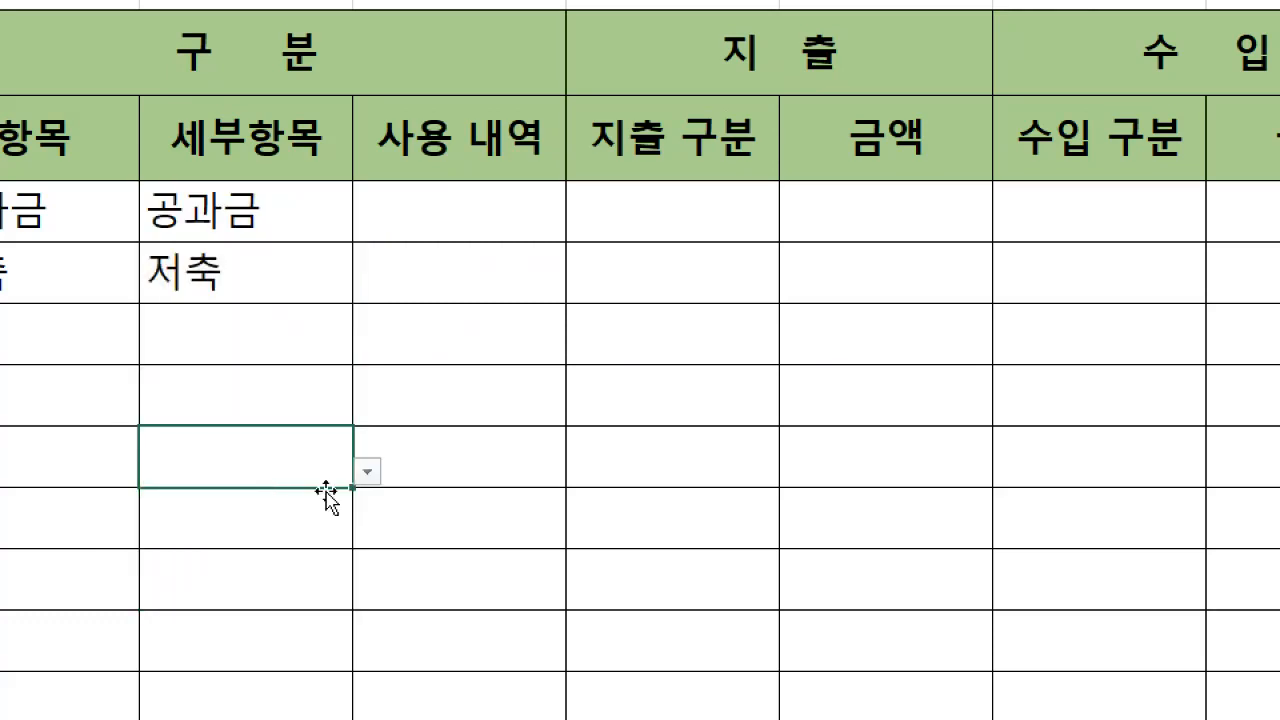
{"action": "key", "text": "Left"}
{"action": "key", "text": "Left"}
{"action": "key", "text": "Left"}
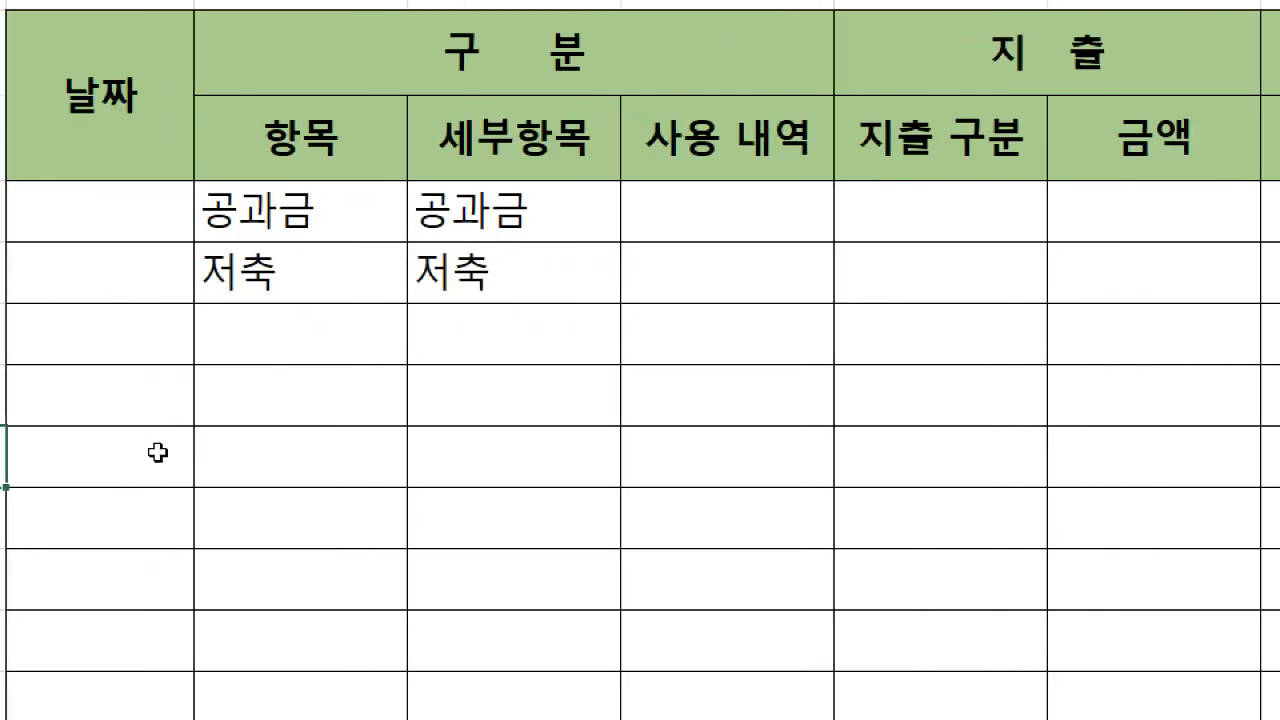
{"action": "left_click", "coordinate": [455, 274]}
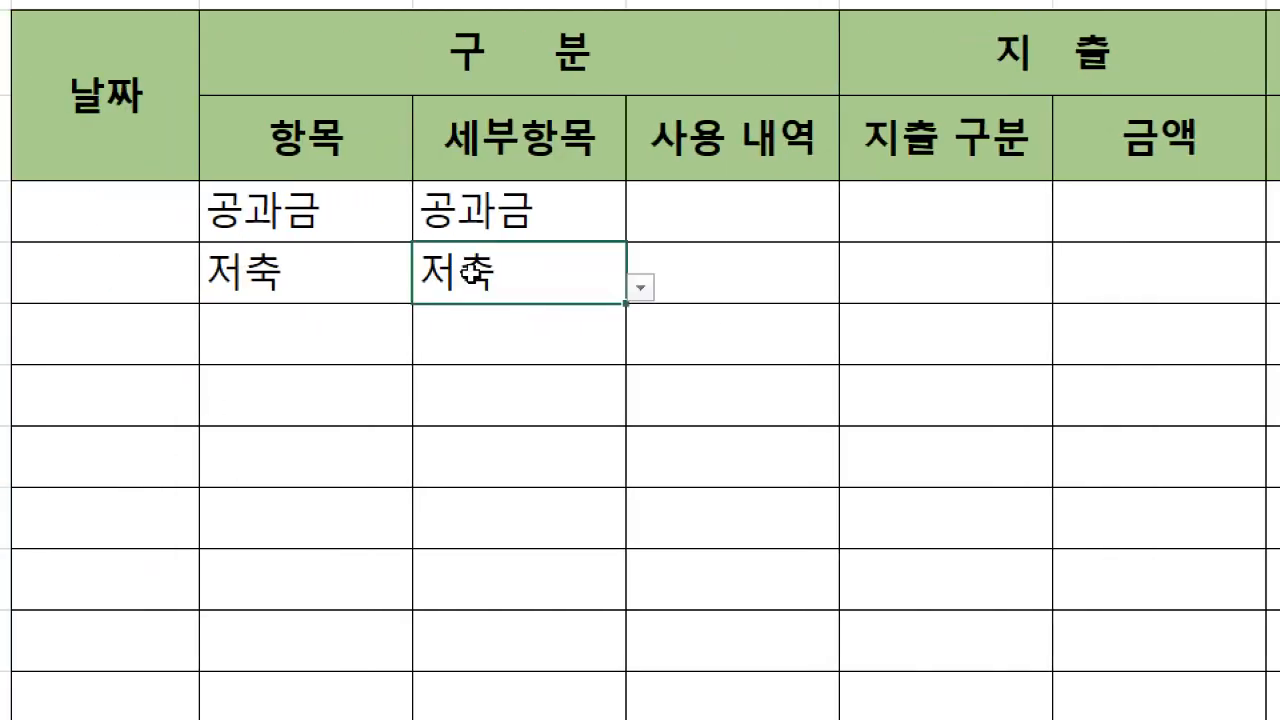
{"action": "left_click", "coordinate": [641, 288]}
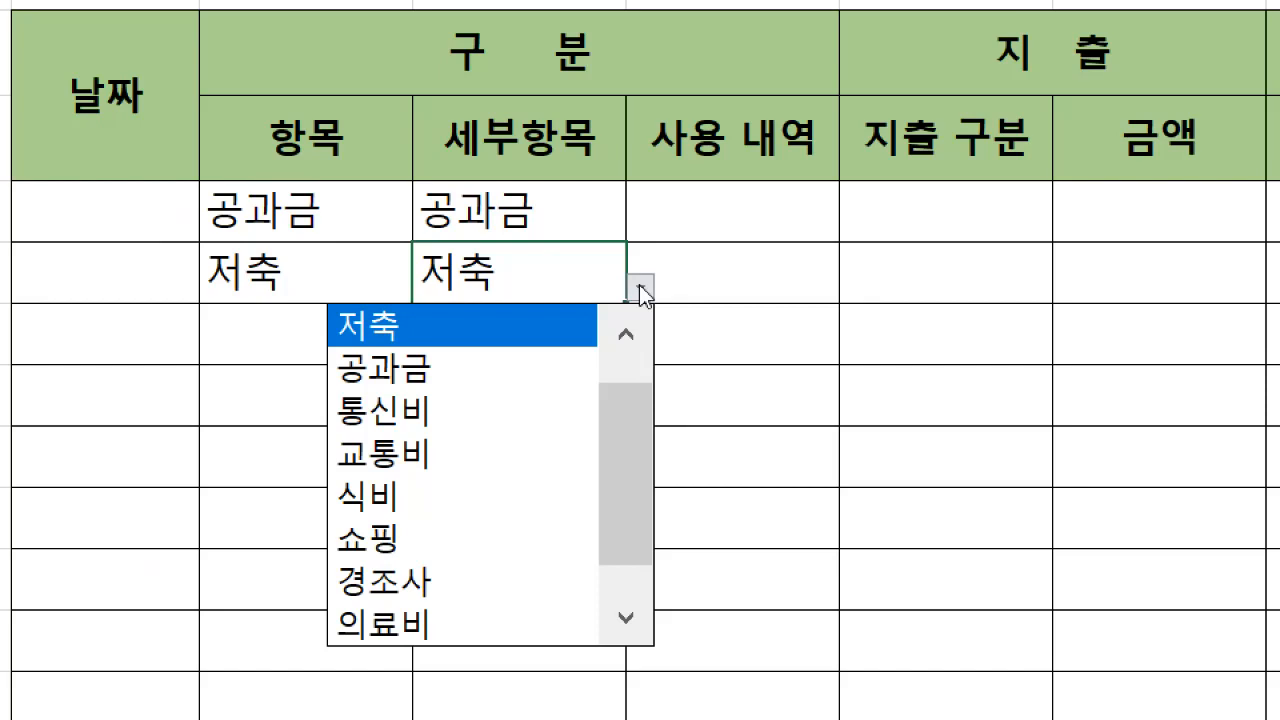
{"action": "left_click", "coordinate": [641, 291]}
{"action": "key", "text": "Delete"}
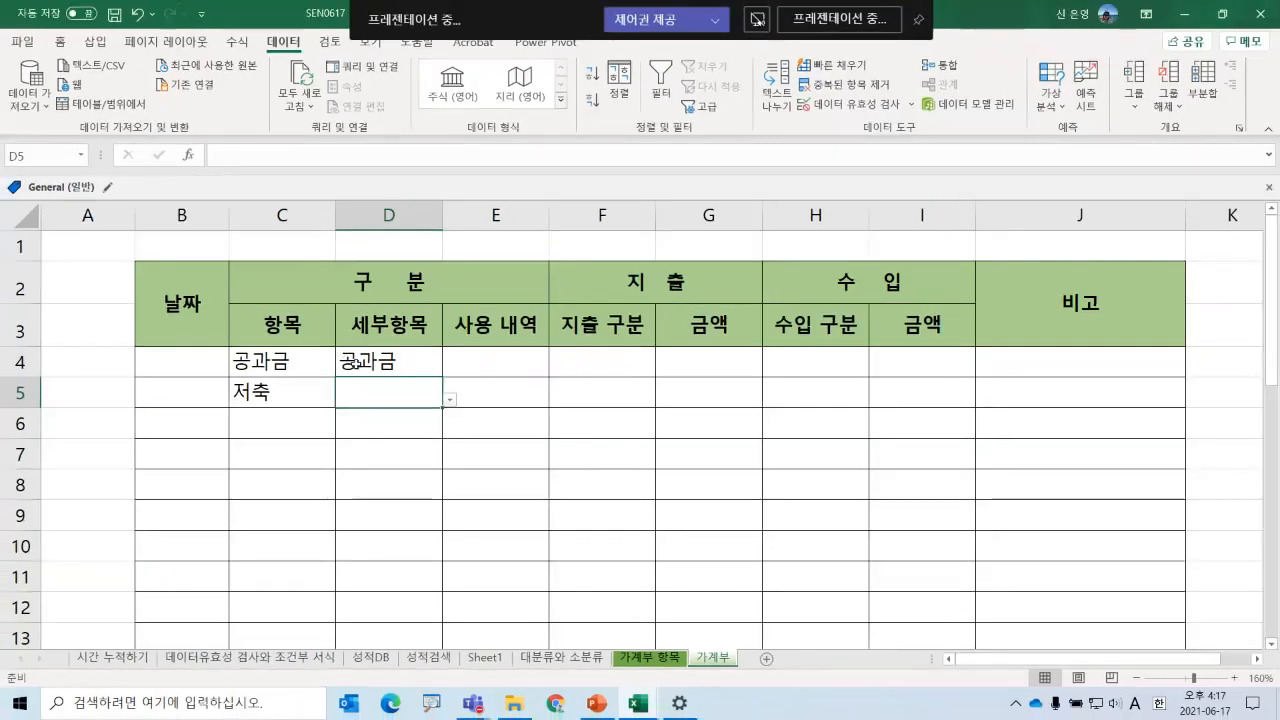
{"action": "left_click", "coordinate": [355, 363]}
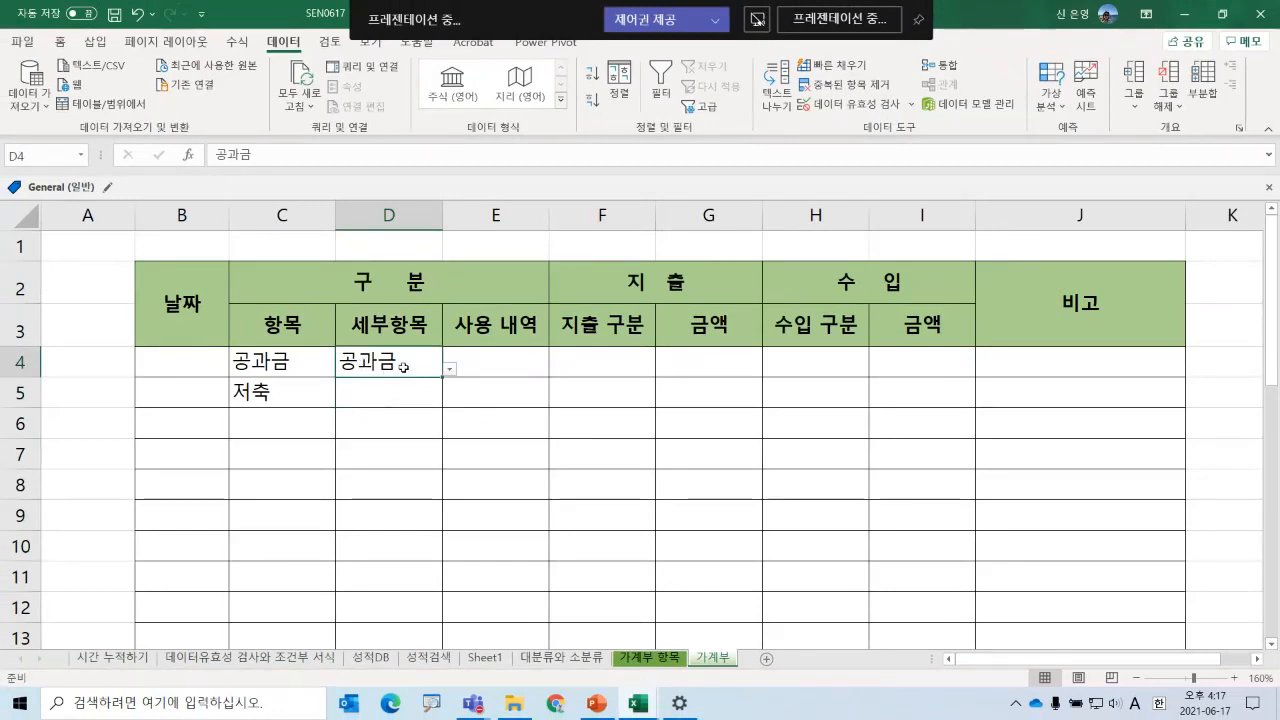
{"action": "left_click", "coordinate": [840, 104]}
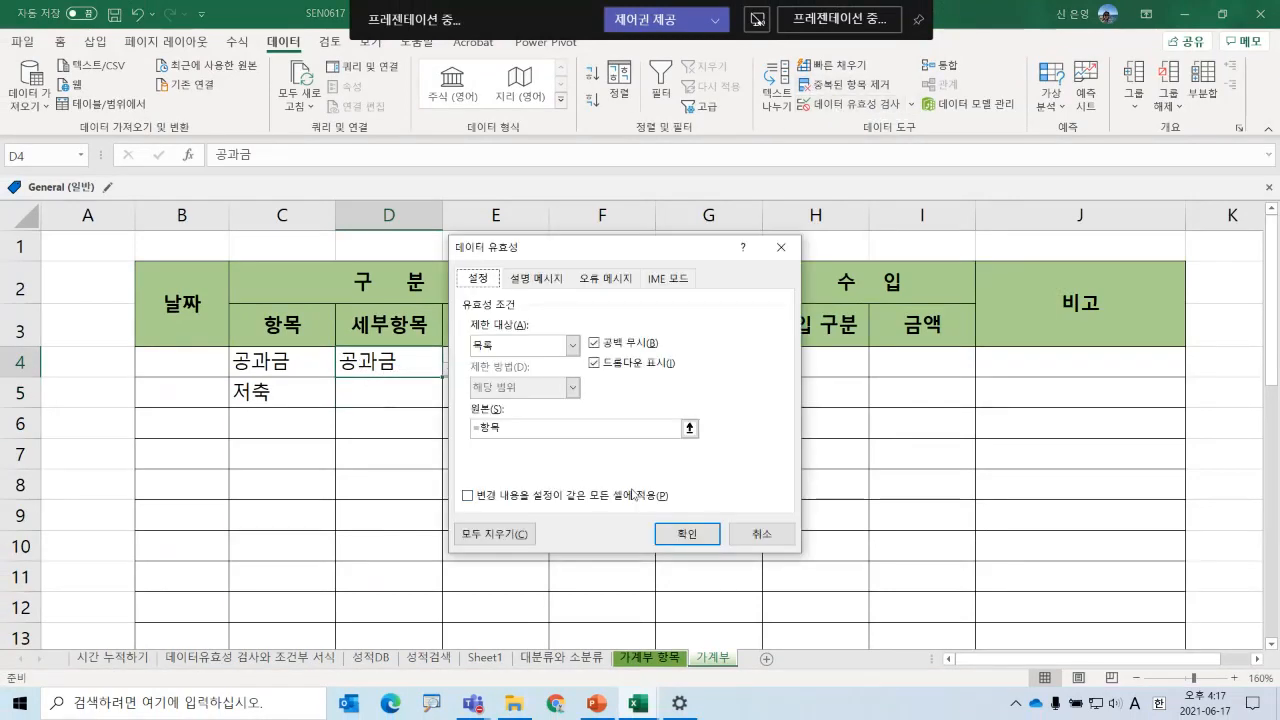
{"action": "left_click", "coordinate": [532, 430]}
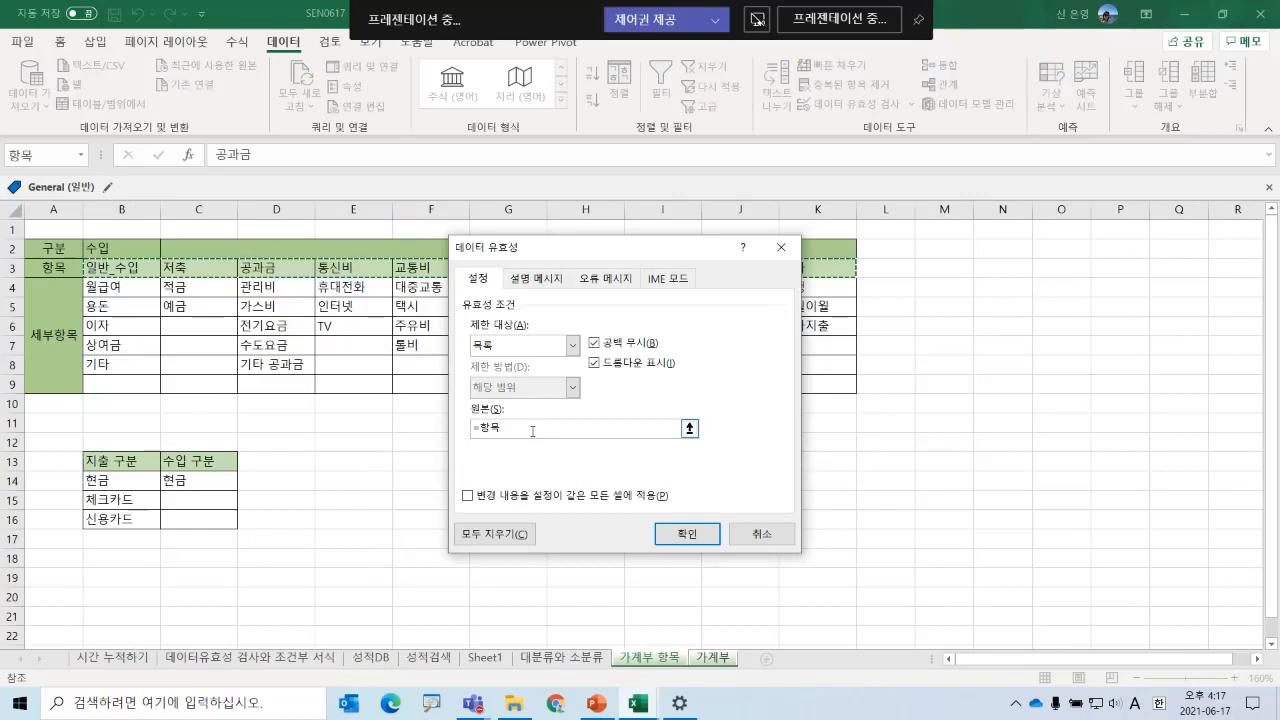
{"action": "key", "text": "BackSpace"}
{"action": "key", "text": "BackSpace"}
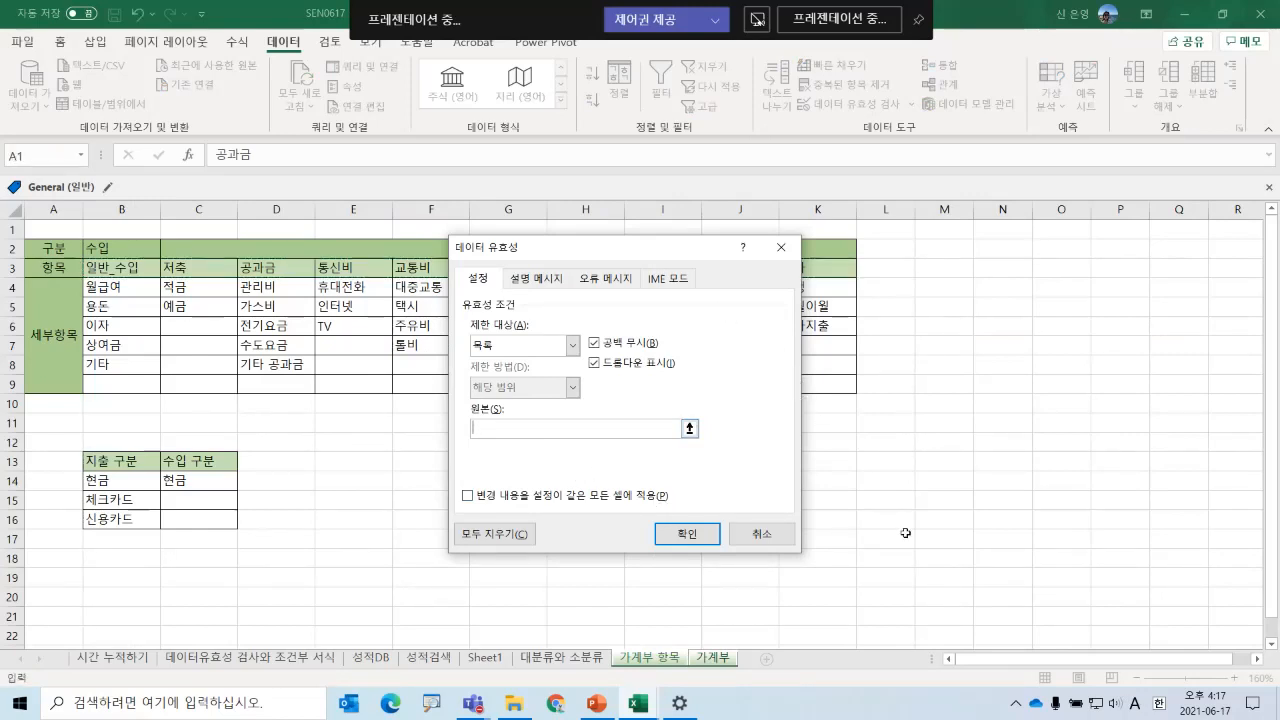
{"action": "left_click", "coordinate": [687, 533]}
{"action": "left_click", "coordinate": [651, 658]}
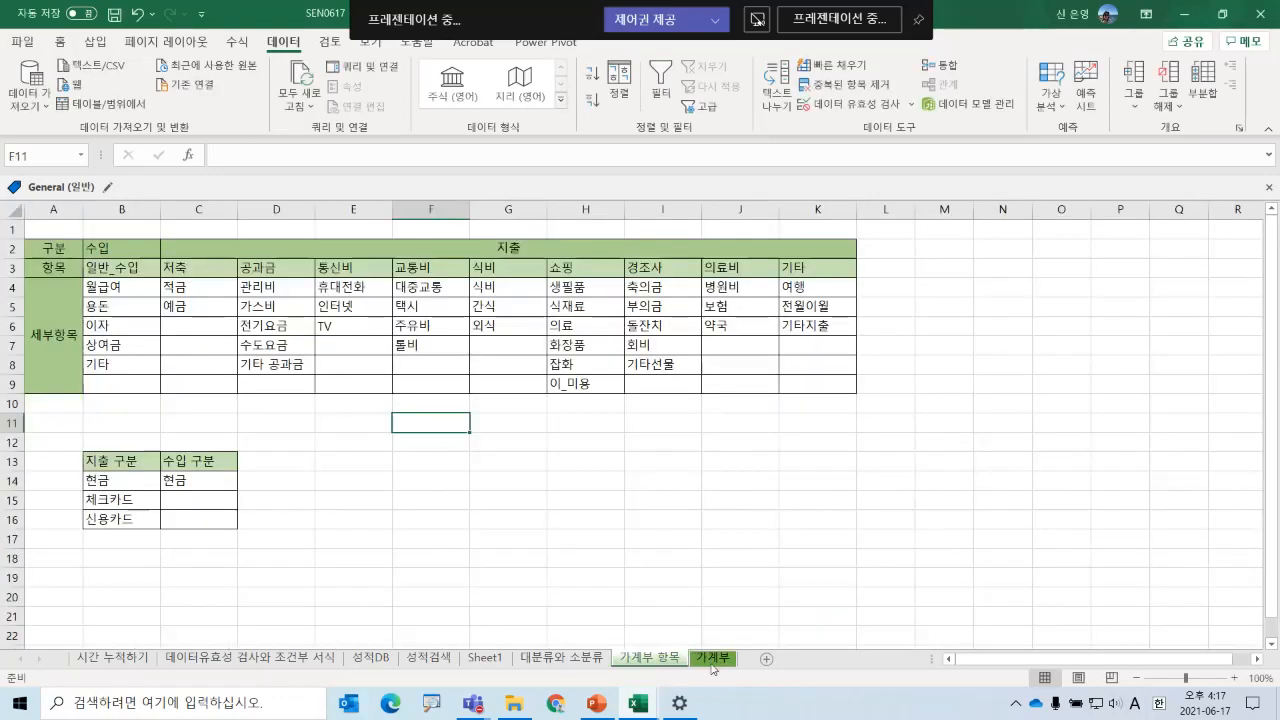
{"action": "left_click", "coordinate": [713, 658]}
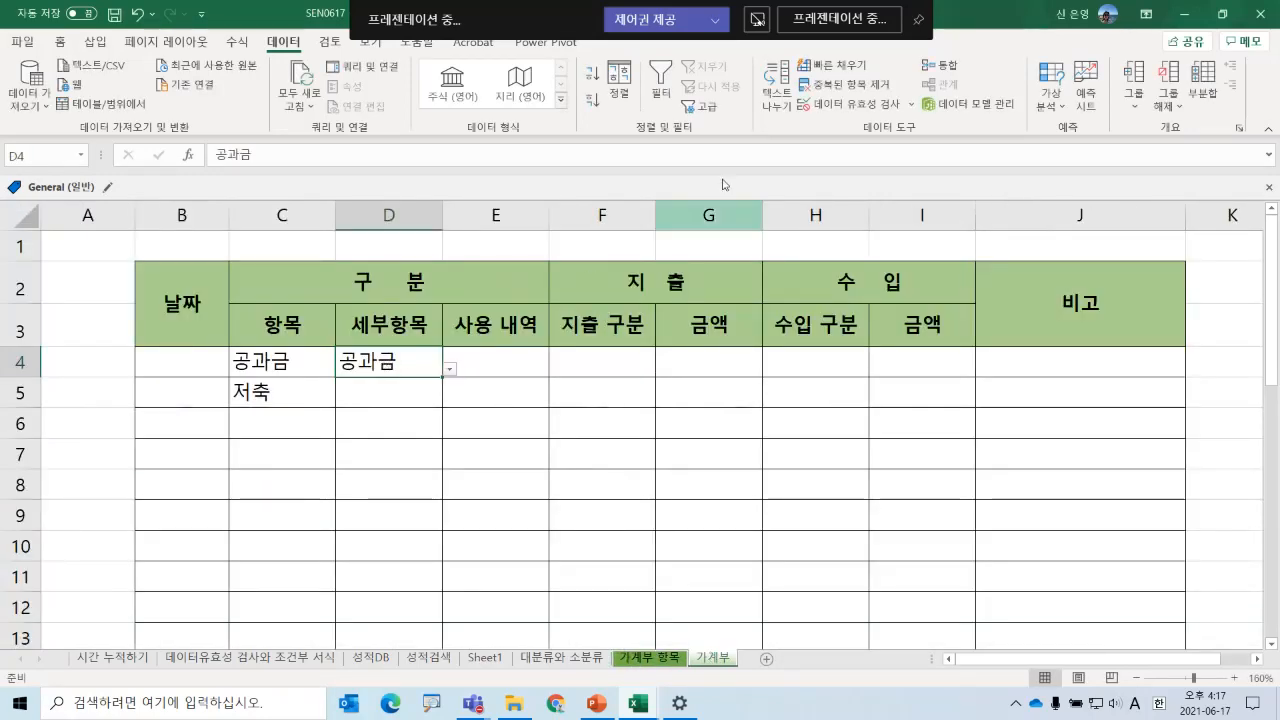
- Replace the list source in D4's data validation with =indirect($C4), keeping only the column absolute
{"action": "left_click", "coordinate": [848, 104]}
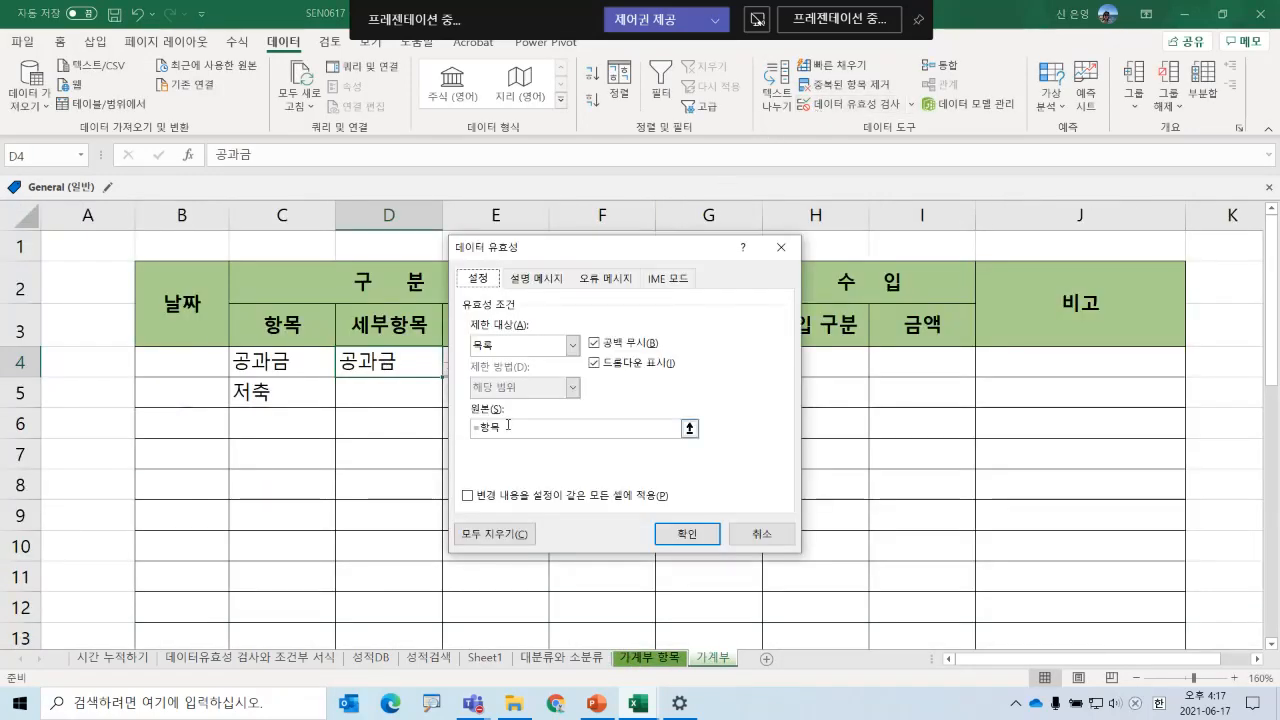
{"action": "double_click", "coordinate": [508, 425]}
{"action": "key", "text": "BackSpace"}
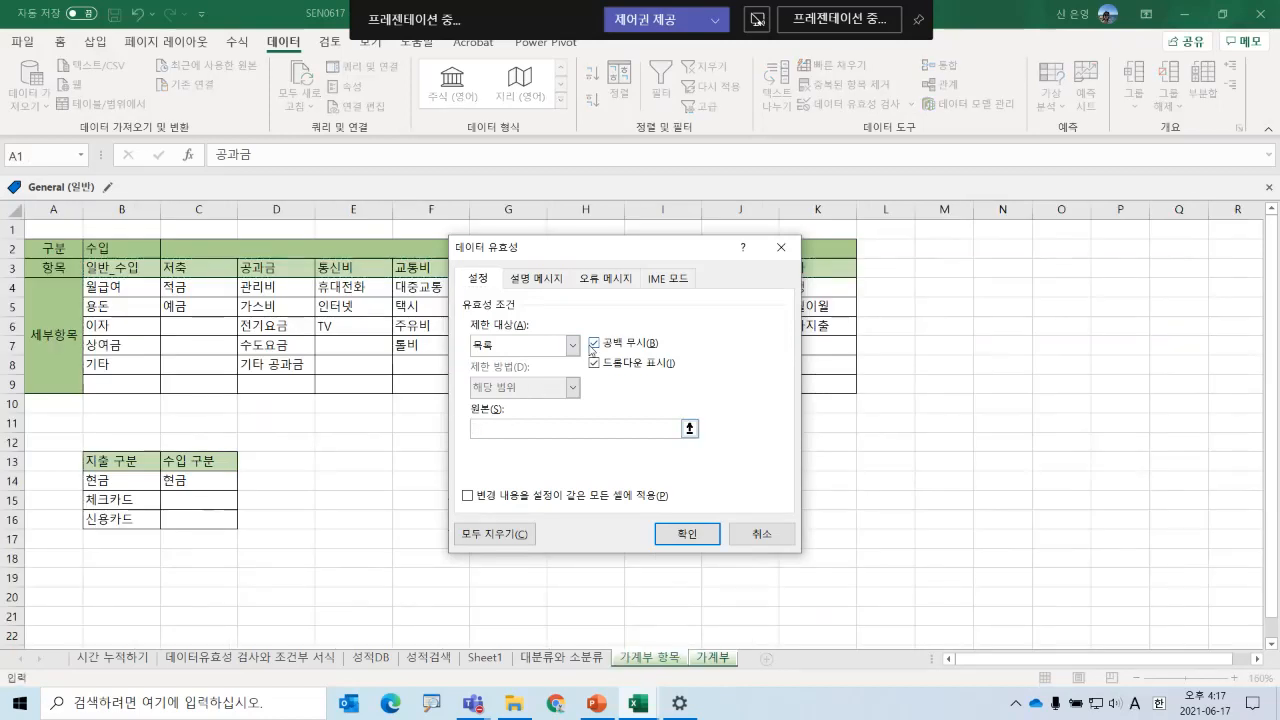
{"action": "type", "text": "=indirect("}
{"action": "left_click", "coordinate": [724, 660]}
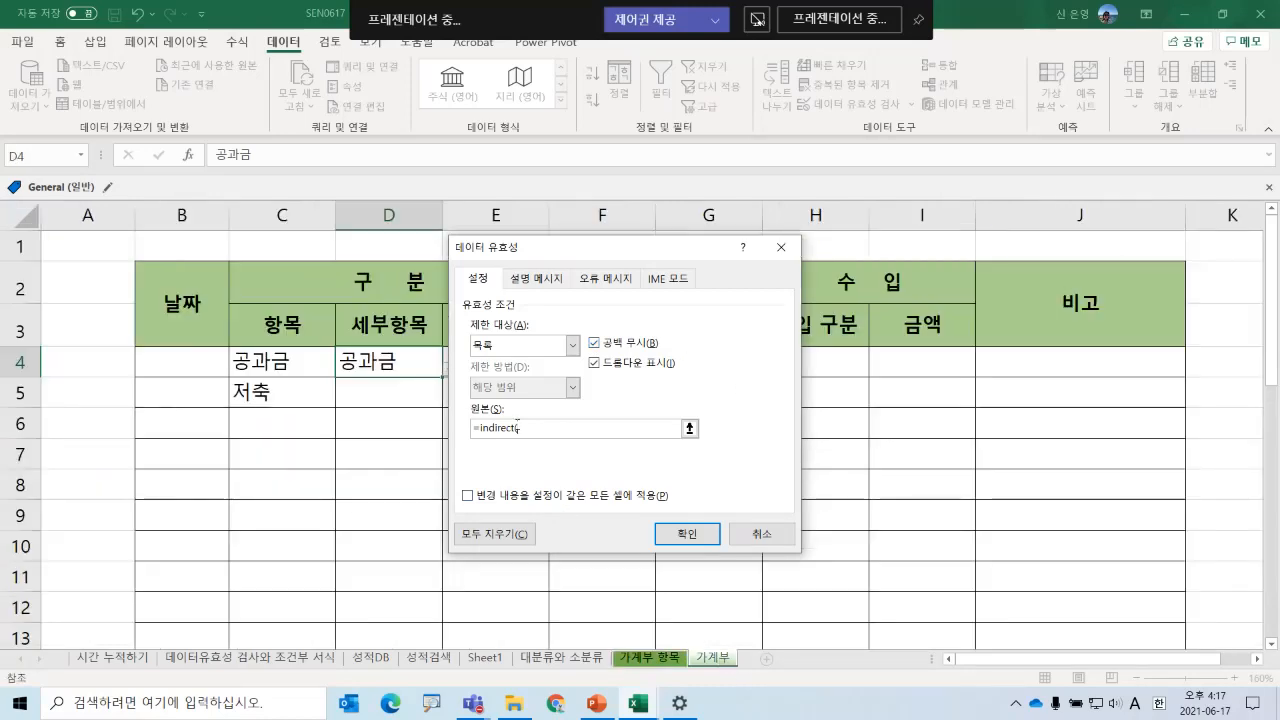
{"action": "left_click", "coordinate": [286, 362]}
{"action": "key", "text": "F4"}
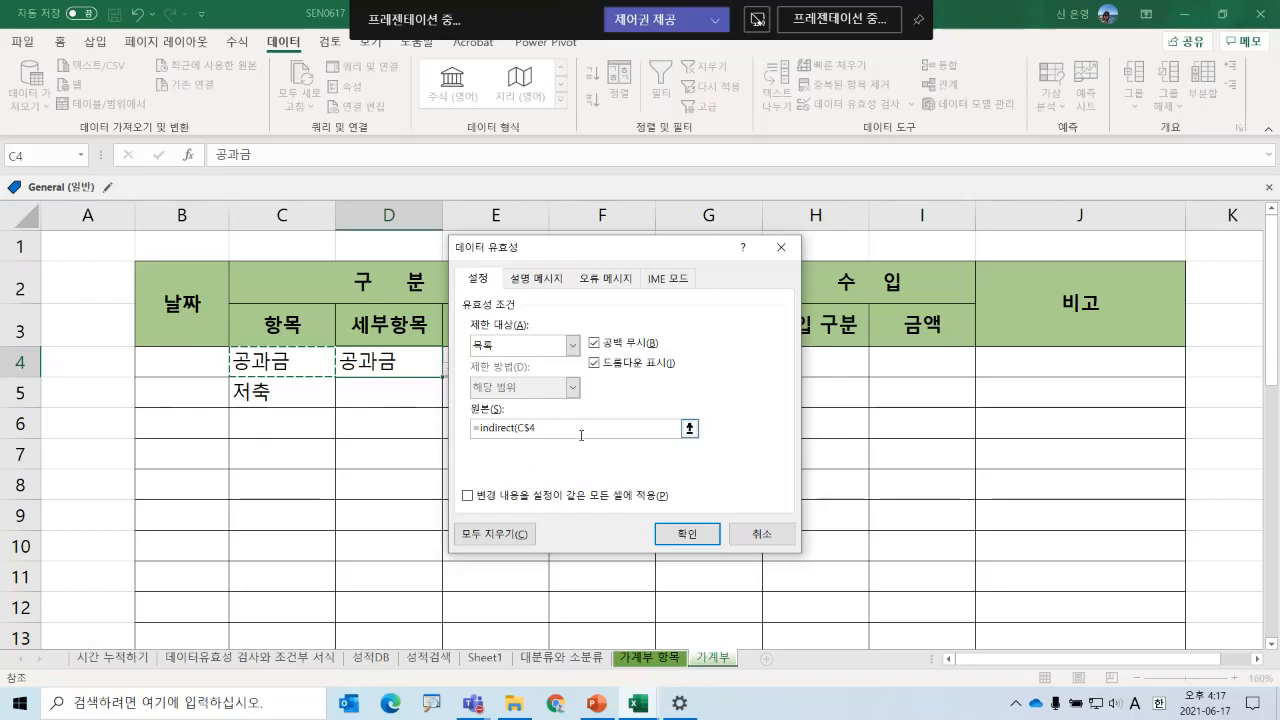
{"action": "key", "text": "F4"}
{"action": "type", "text": ")"}
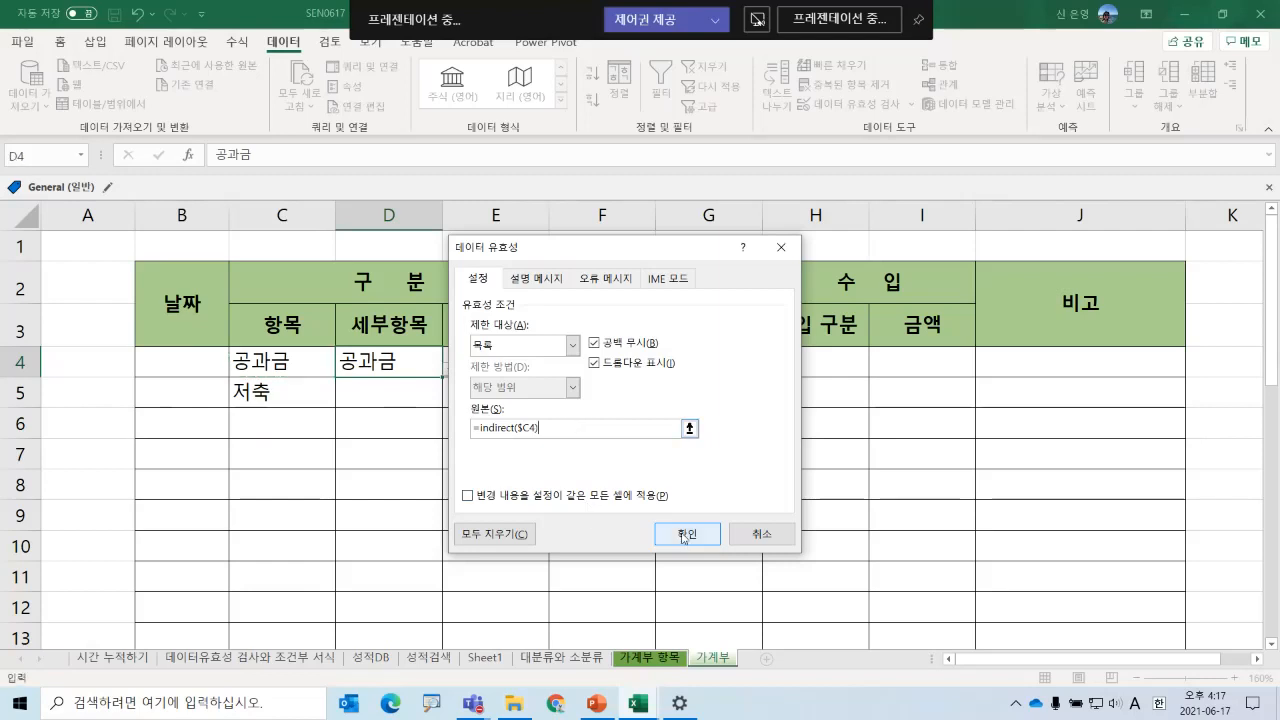
{"action": "left_click", "coordinate": [685, 534]}
- Choose 전기요금 from the drop-down list in D4 and fill the cell down to D8
{"action": "left_click", "coordinate": [450, 369]}
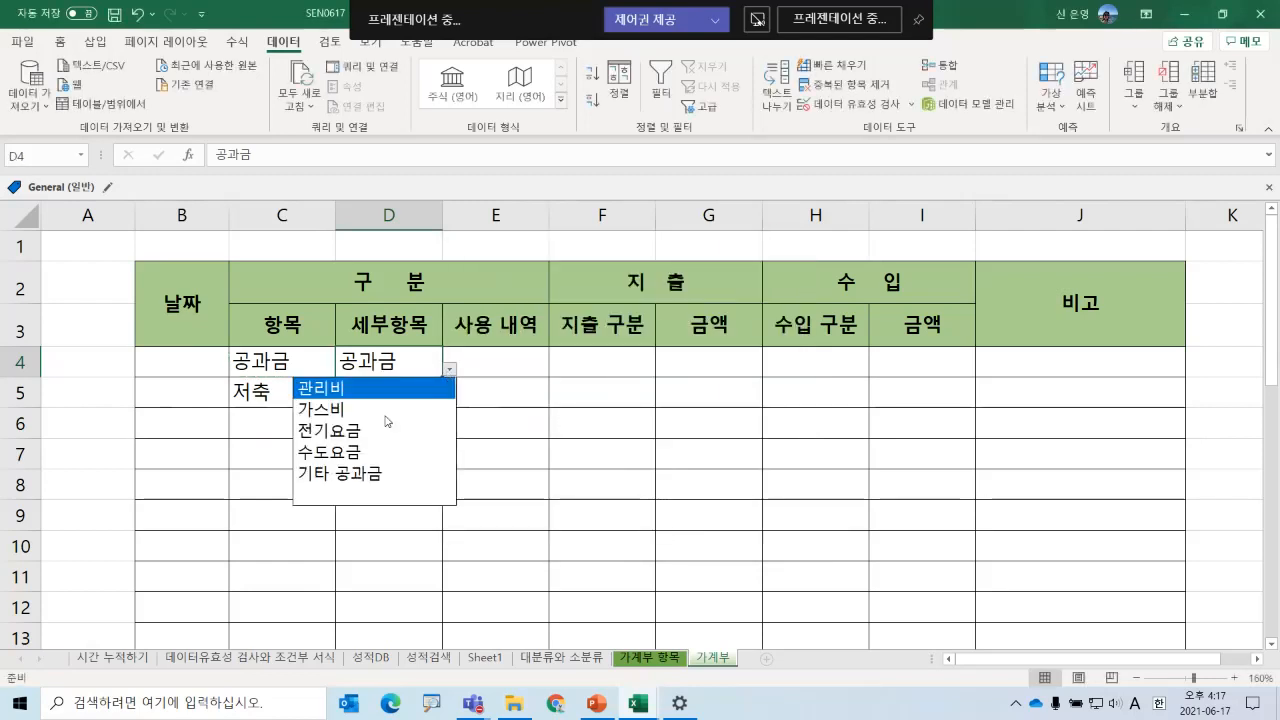
{"action": "left_click", "coordinate": [386, 426]}
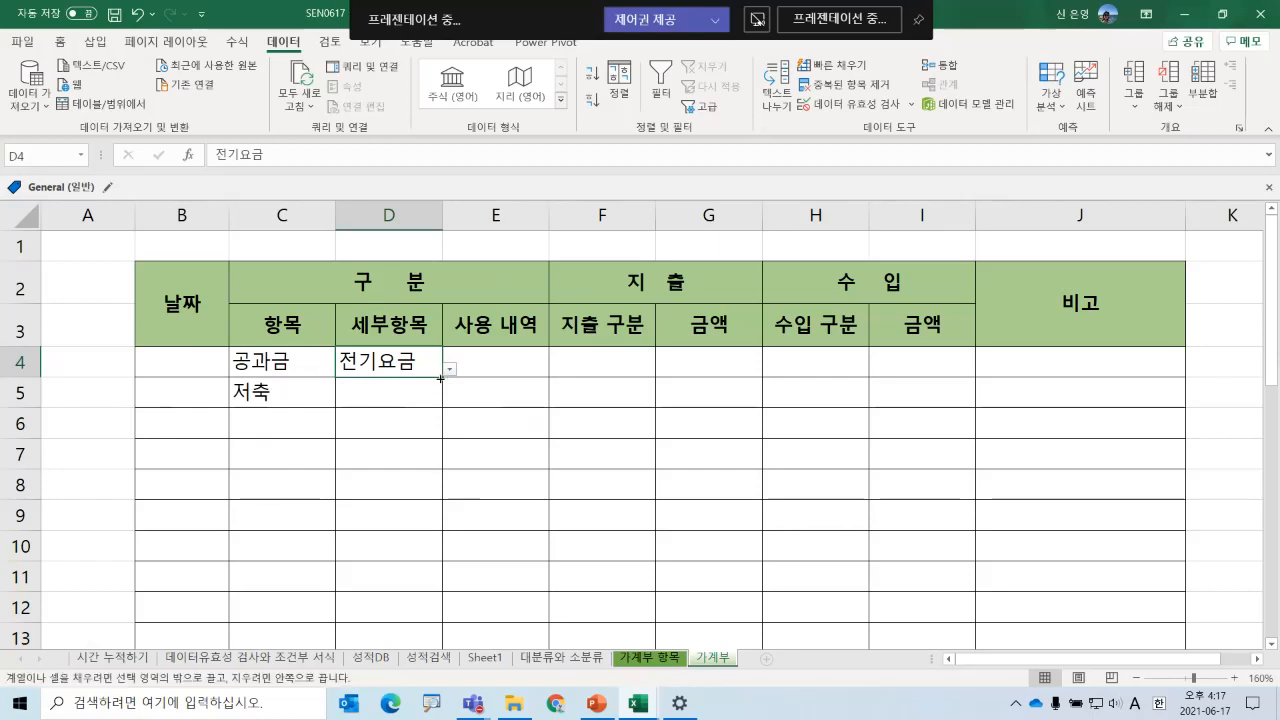
{"action": "left_click_drag", "start_coordinate": [440, 378], "coordinate": [440, 496]}
- Choose 예금 from the drop-down list in D5 and clear the contents of D6:D9, keeping the lists
{"action": "double_click", "coordinate": [395, 391]}
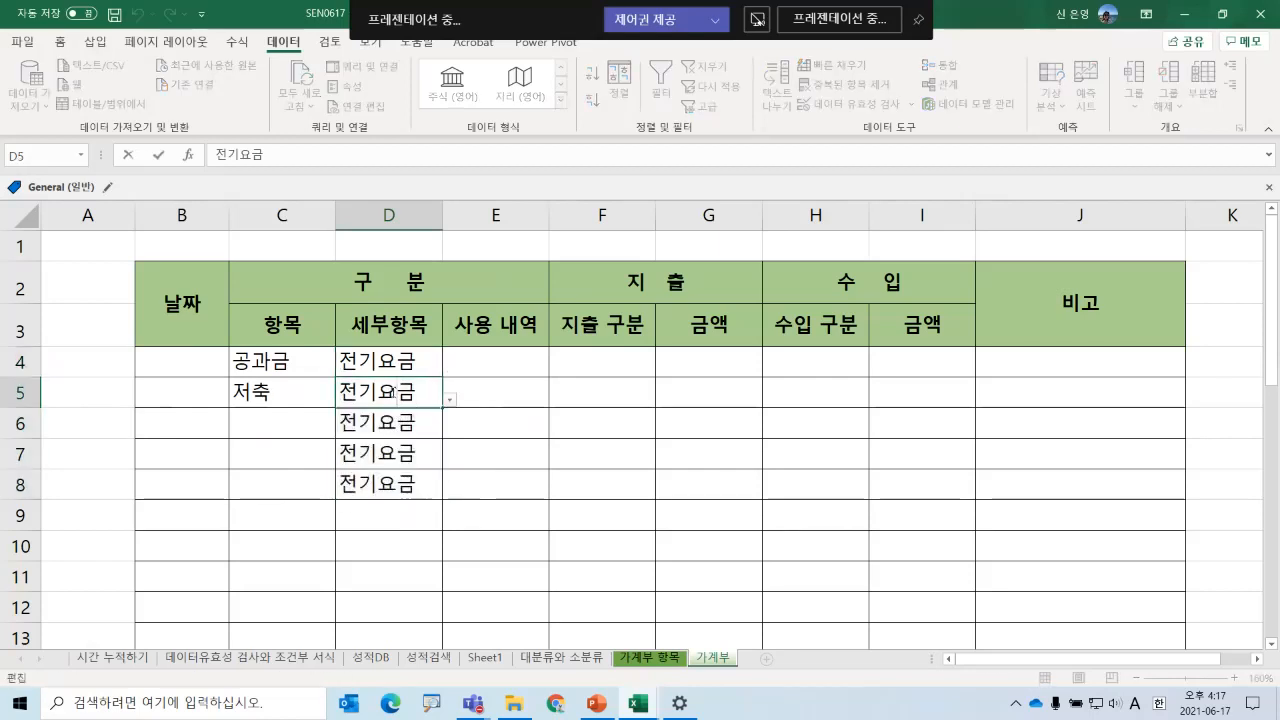
{"action": "left_click", "coordinate": [450, 401]}
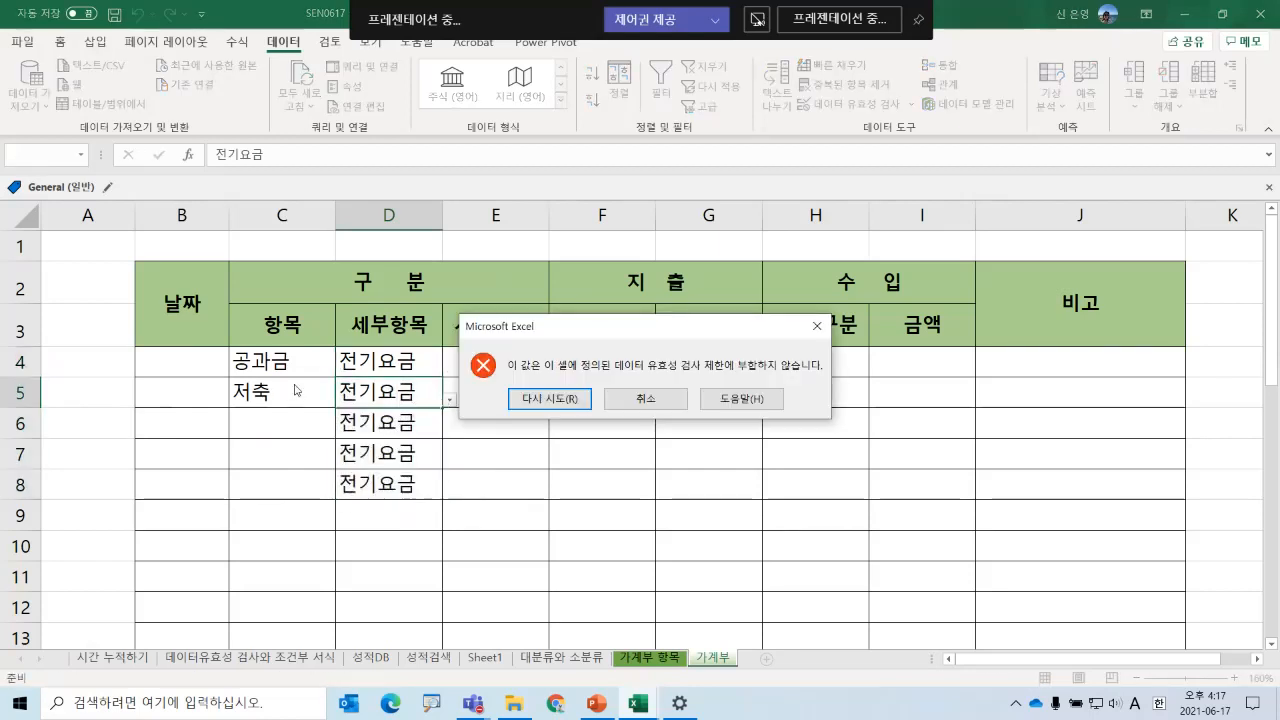
{"action": "left_click", "coordinate": [530, 397]}
{"action": "left_click", "coordinate": [418, 402]}
{"action": "key", "text": "Return"}
{"action": "left_click", "coordinate": [638, 396]}
{"action": "left_click", "coordinate": [450, 400]}
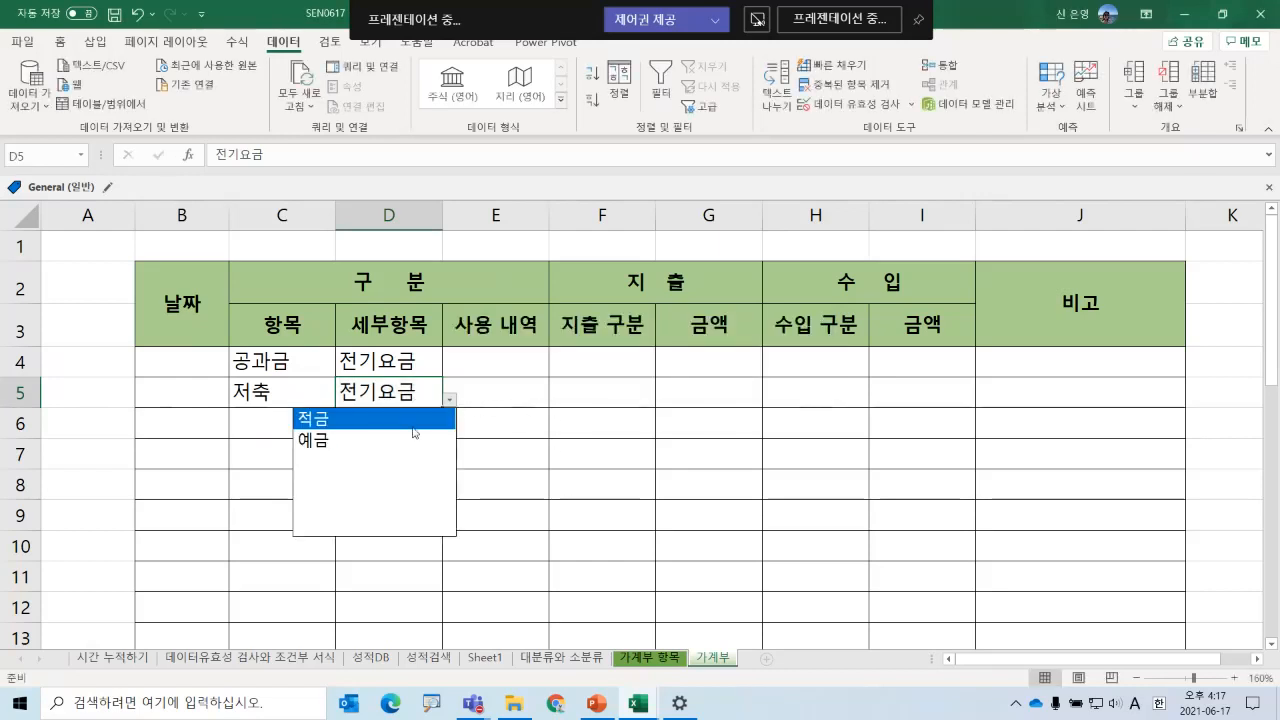
{"action": "left_click", "coordinate": [414, 438]}
{"action": "left_click_drag", "start_coordinate": [405, 428], "coordinate": [403, 505]}
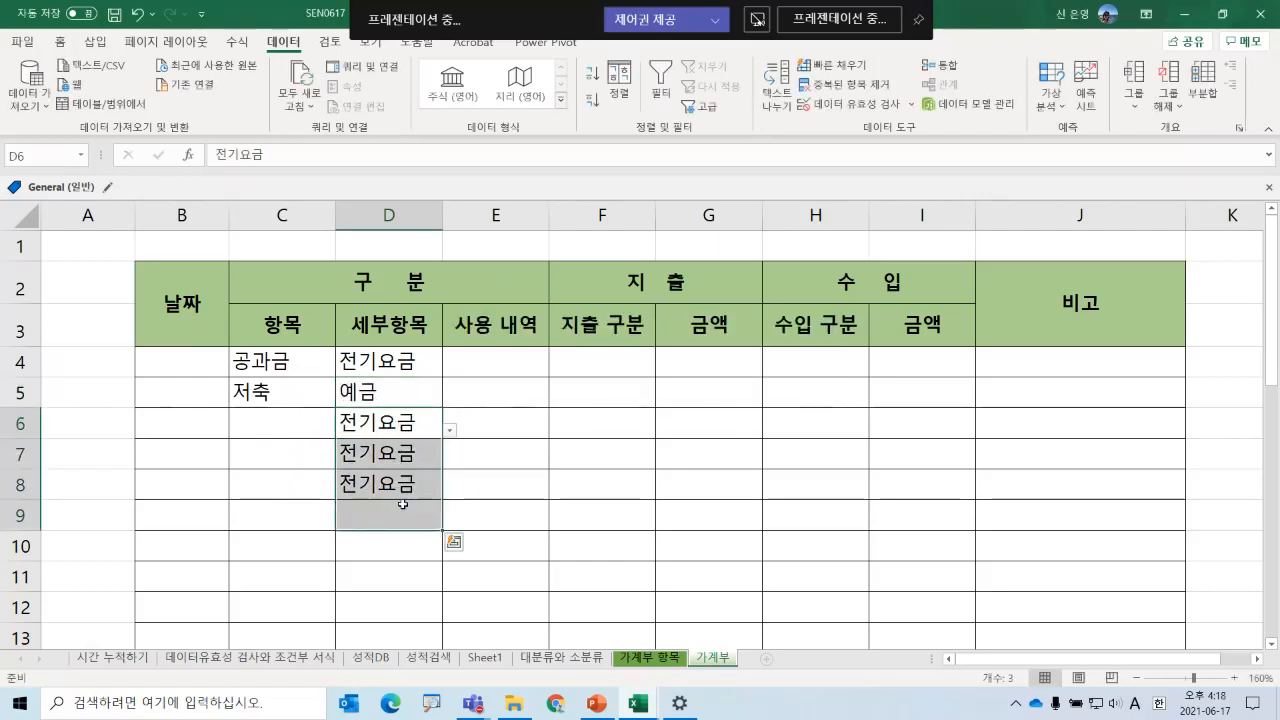
{"action": "key", "text": "Delete"}
- Choose 교통비 for the 항목 cell C6 and 주유비 for the 세부항목 cell D6 from their drop-down lists
{"action": "left_click", "coordinate": [323, 430]}
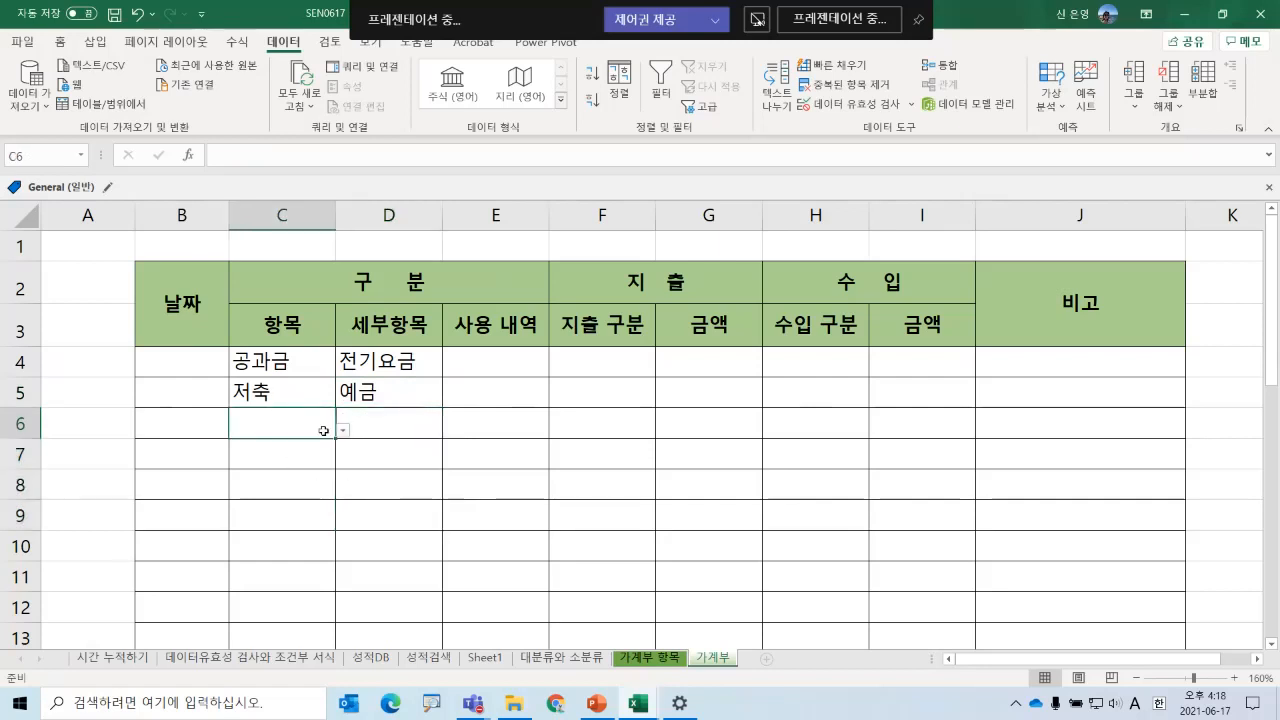
{"action": "left_click", "coordinate": [342, 430]}
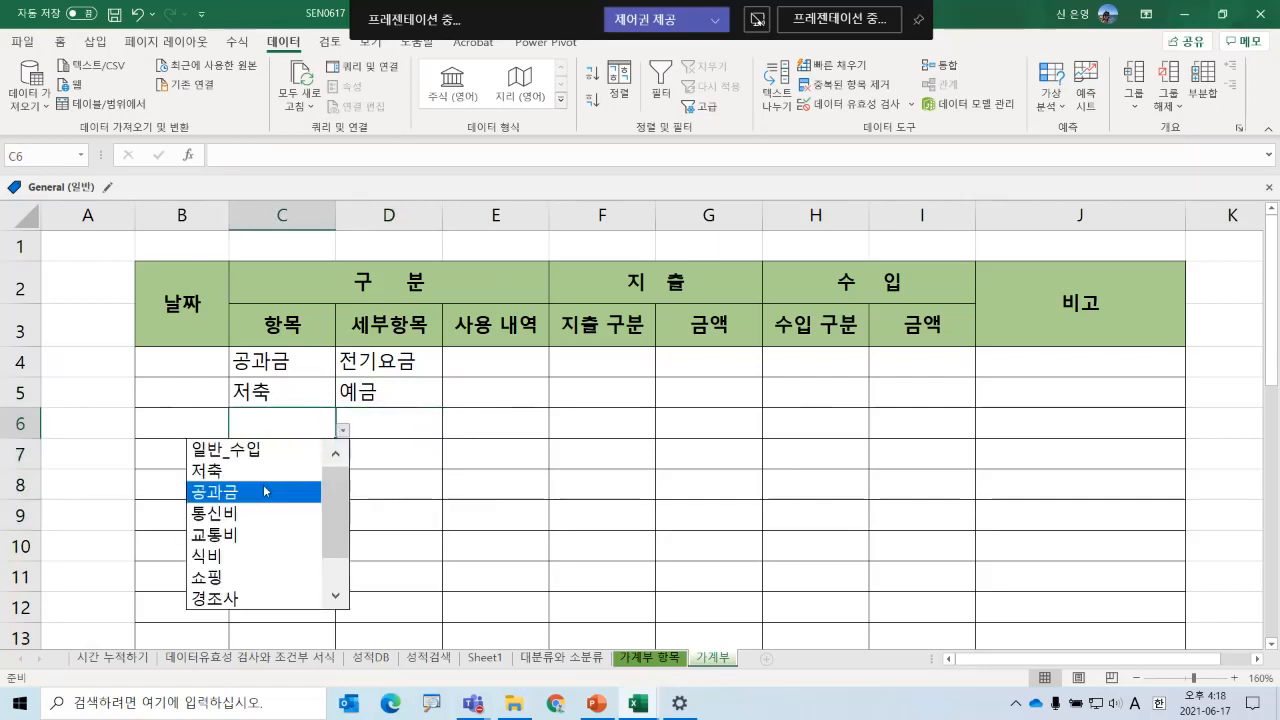
{"action": "left_click", "coordinate": [257, 534]}
{"action": "left_click", "coordinate": [433, 431]}
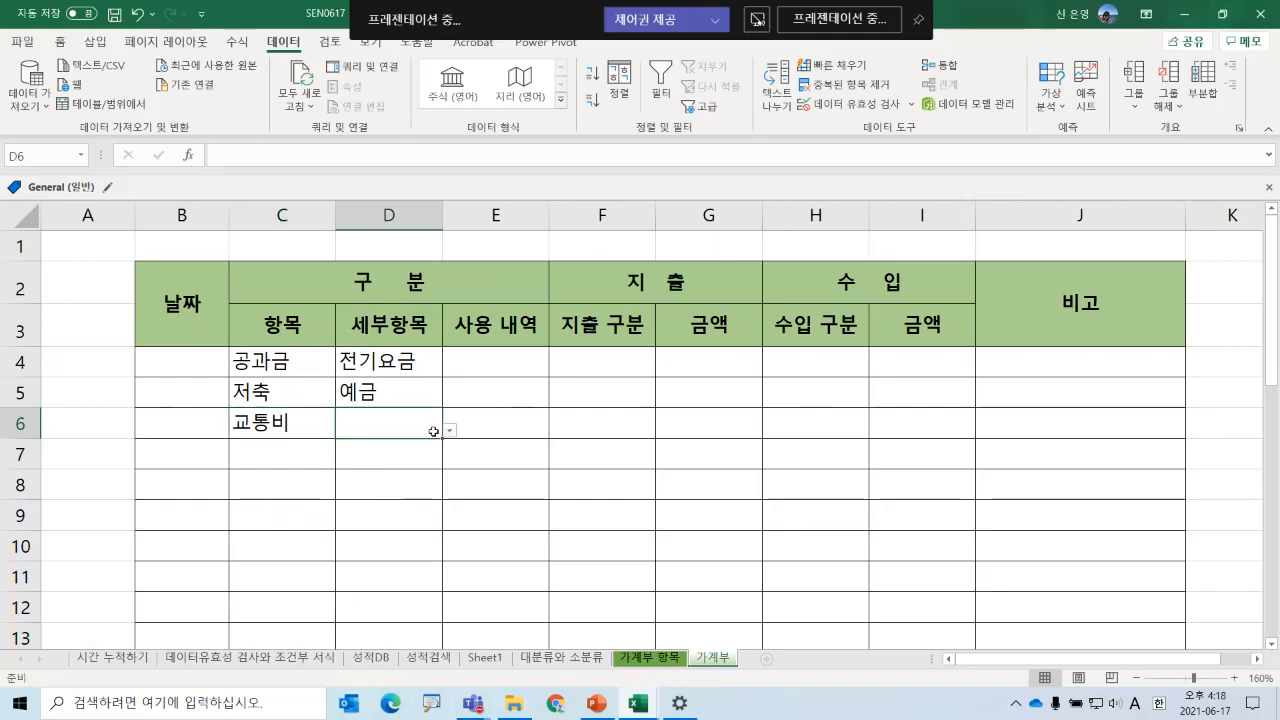
{"action": "left_click", "coordinate": [450, 430]}
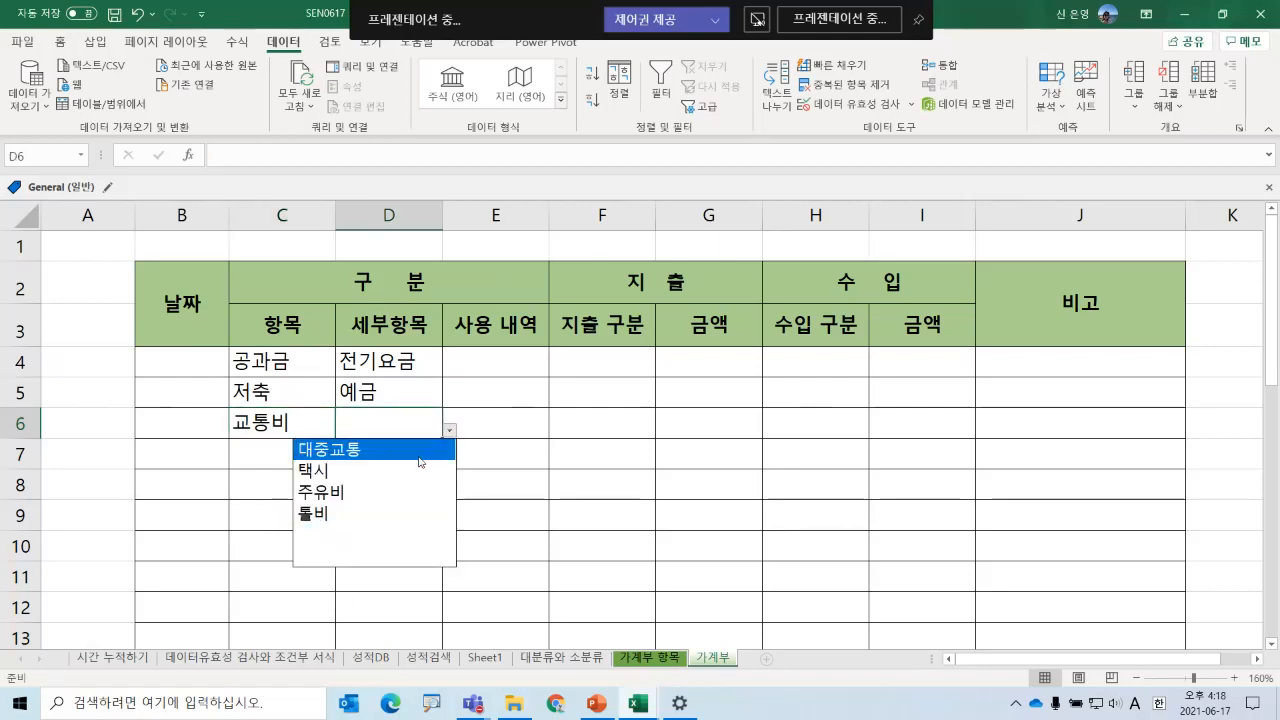
{"action": "left_click", "coordinate": [421, 491]}
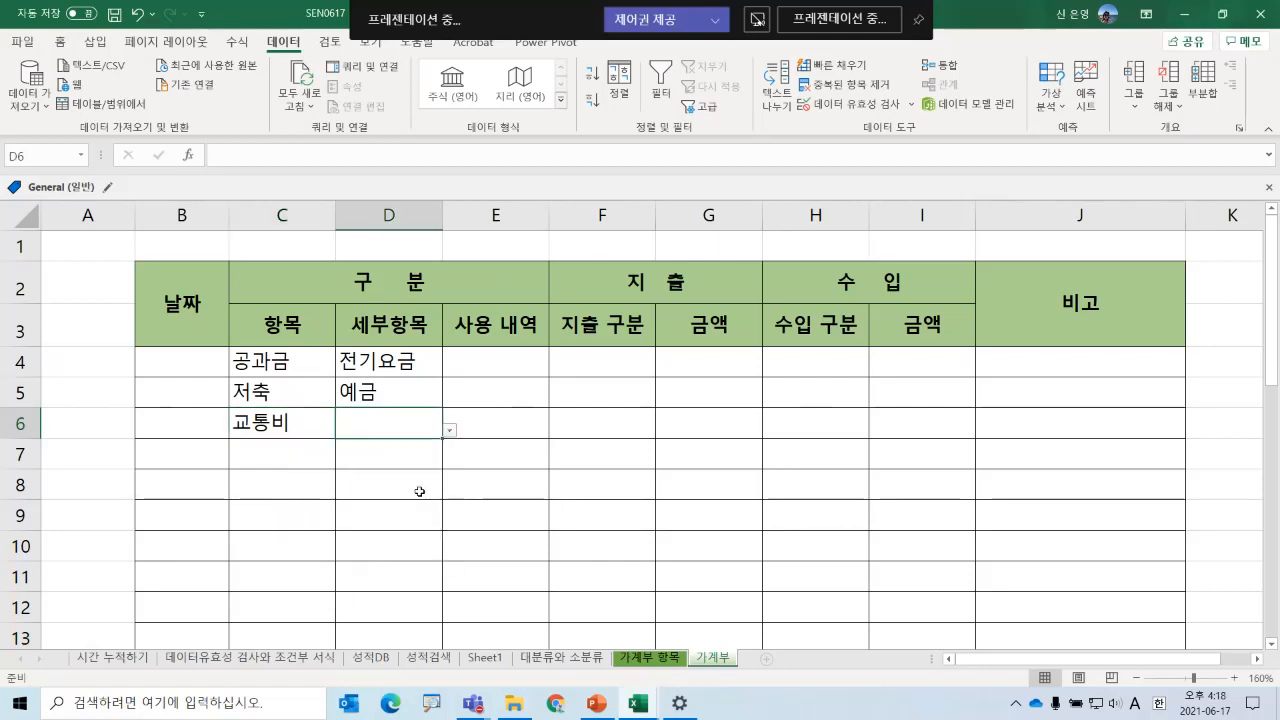
- Choose 식비 for the 항목 cell C7 and 간식 for the 세부항목 cell D7 from their drop-down lists
{"action": "left_click", "coordinate": [289, 454]}
{"action": "left_click", "coordinate": [342, 463]}
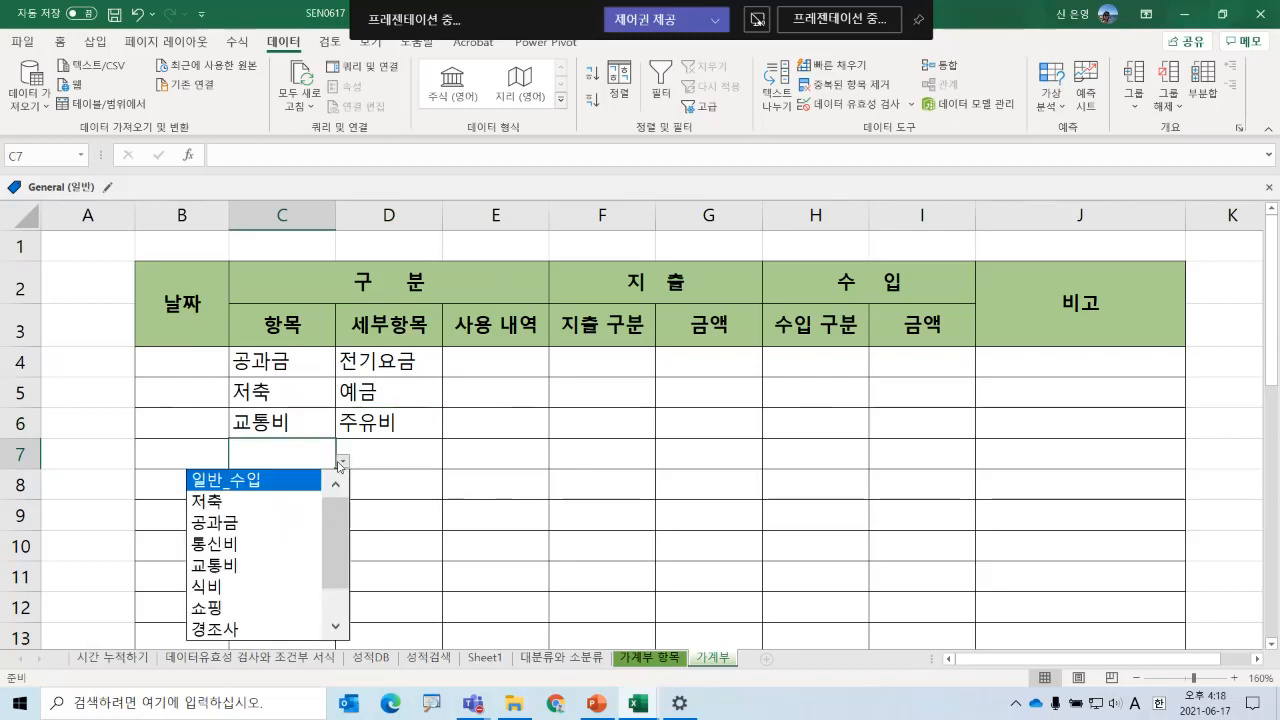
{"action": "left_click", "coordinate": [280, 588]}
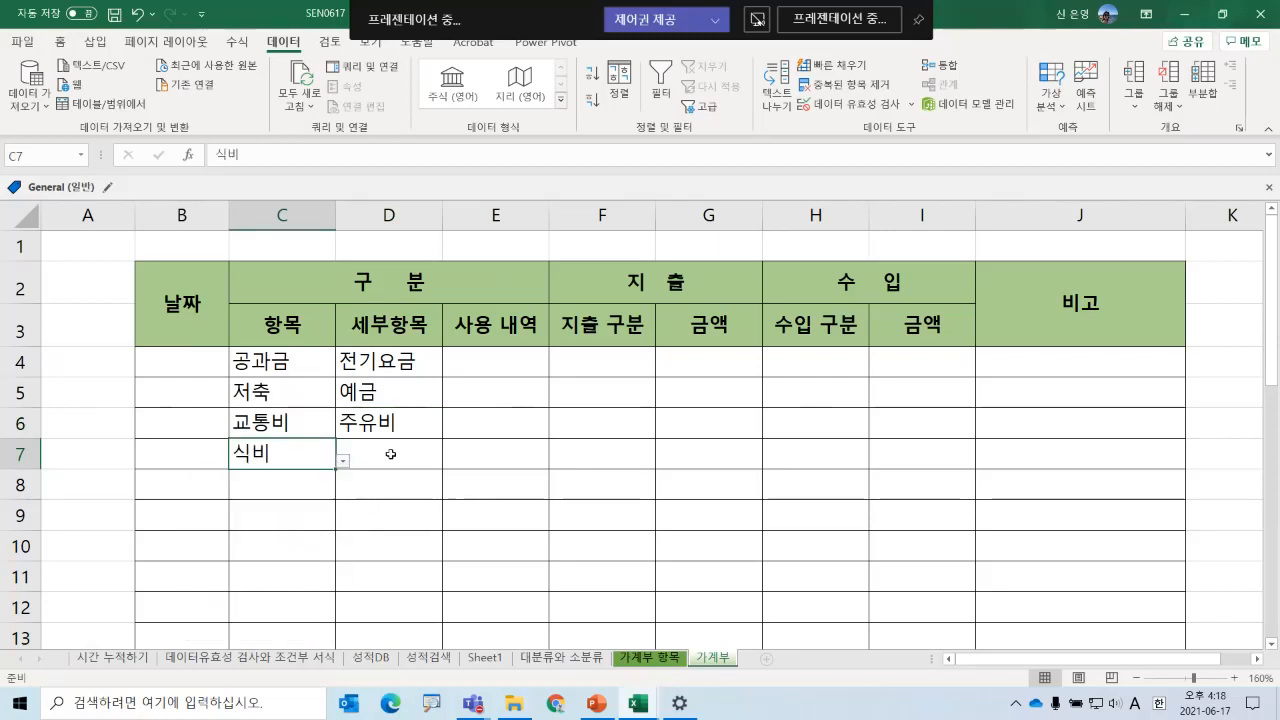
{"action": "left_click", "coordinate": [390, 454]}
{"action": "left_click", "coordinate": [450, 461]}
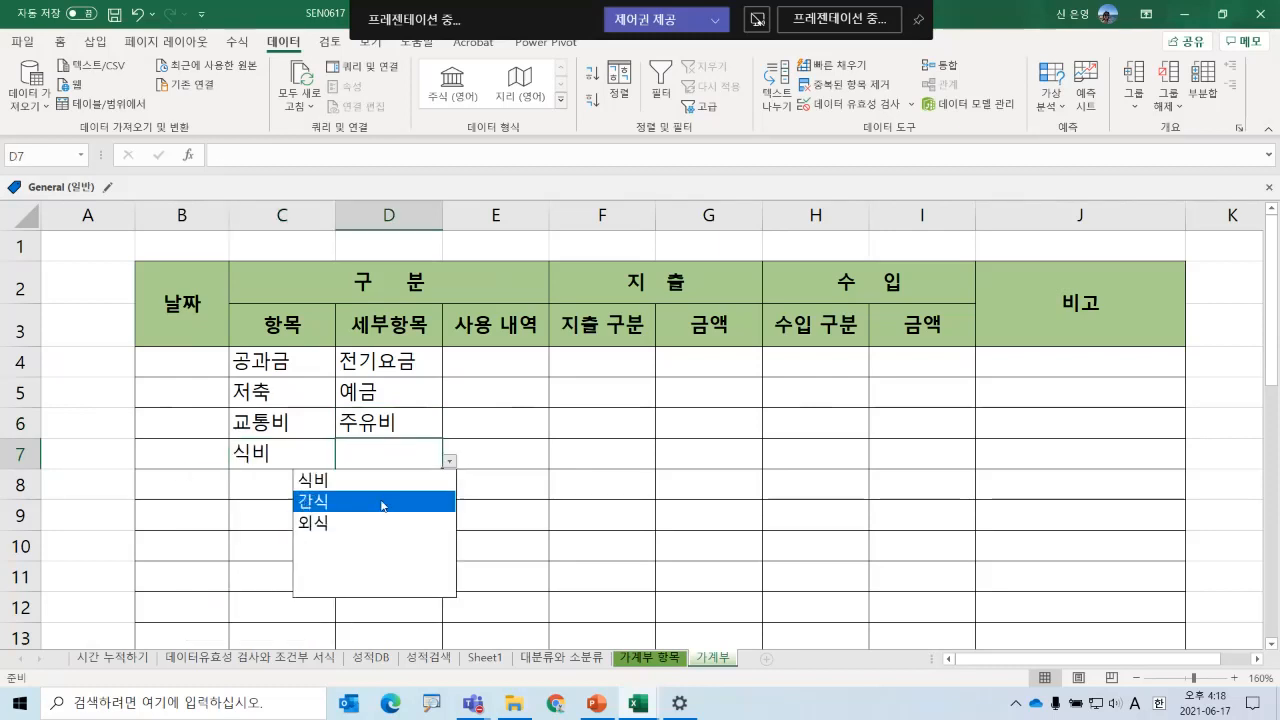
{"action": "left_click", "coordinate": [383, 506]}
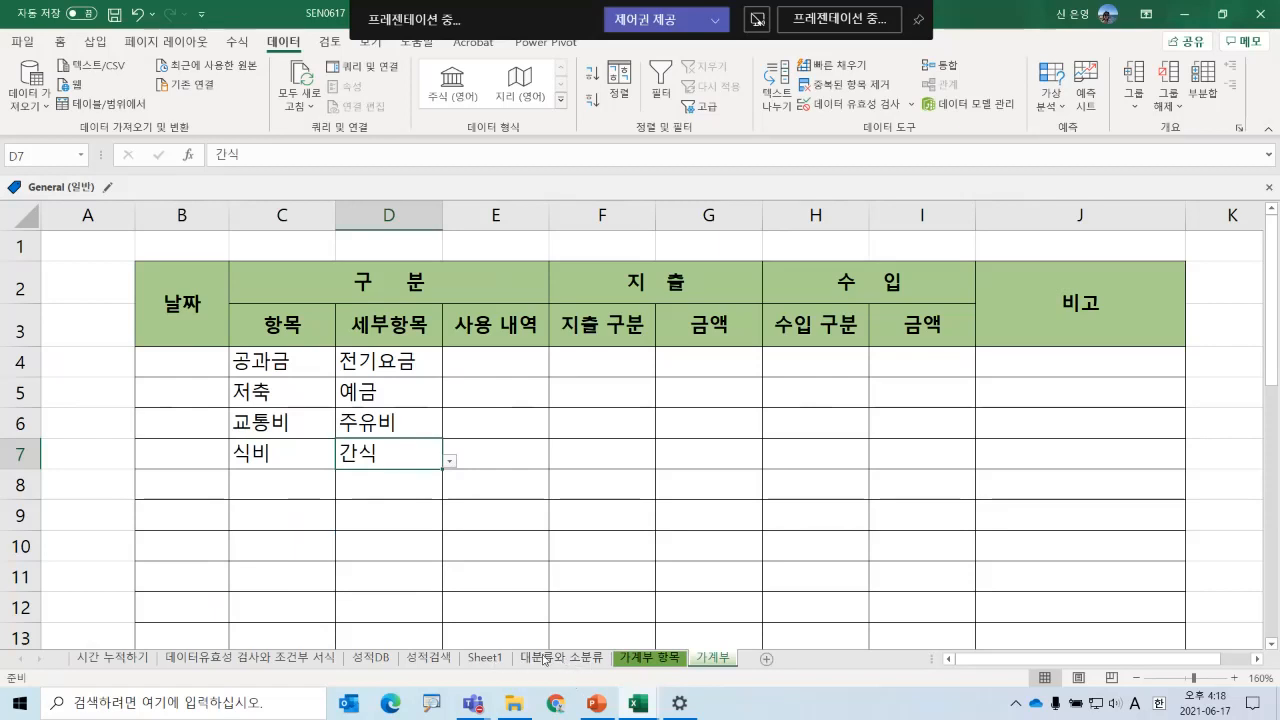
- Review the country and city drop-down cells B12 and C12 on the 대분류와 소분류 sheet
{"action": "left_click", "coordinate": [548, 659]}
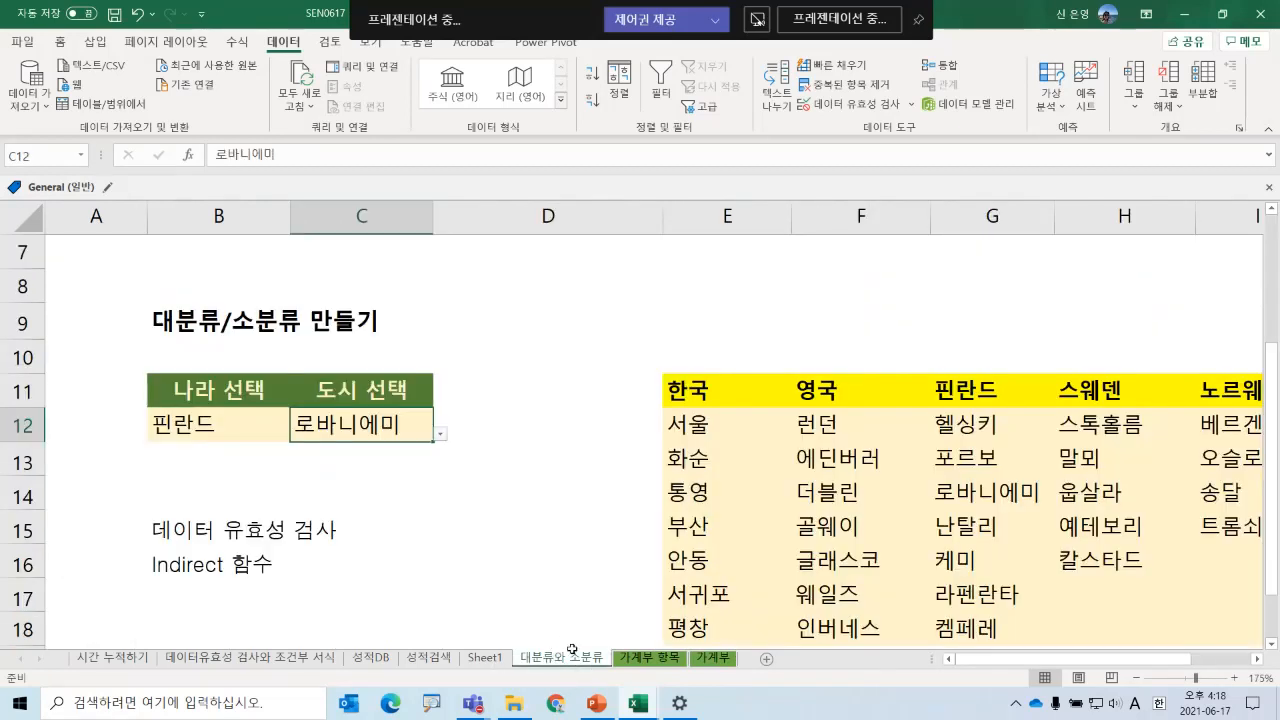
{"action": "left_click", "coordinate": [214, 426]}
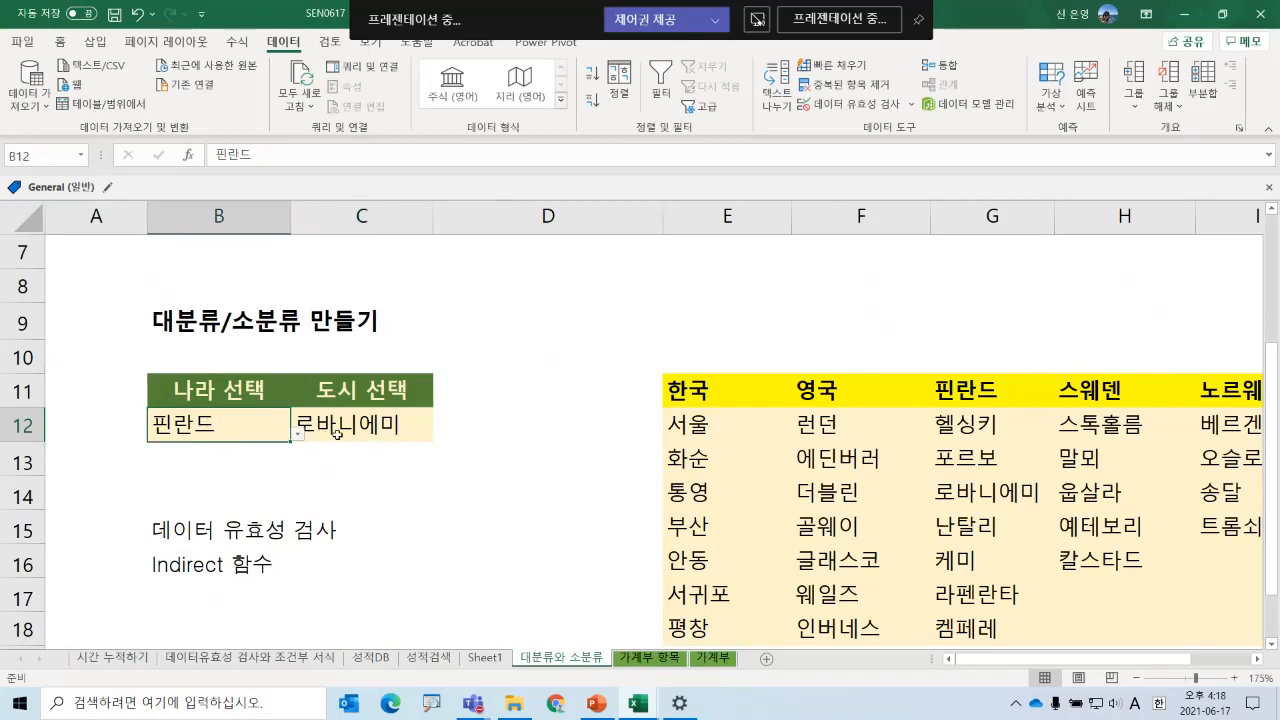
{"action": "left_click", "coordinate": [335, 433]}
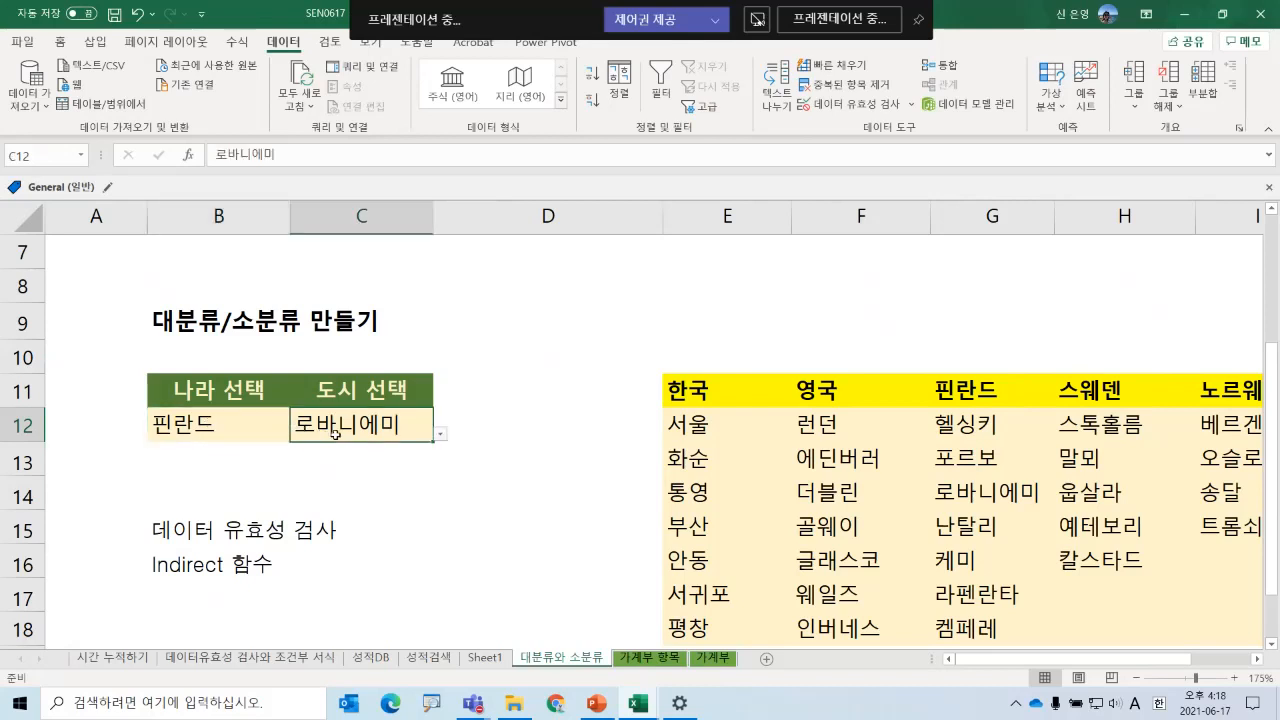
- Go over the 항목 and 세부항목 cells on the 가계부 sheet and examine the list source in D4's data validation
{"action": "left_click", "coordinate": [723, 657]}
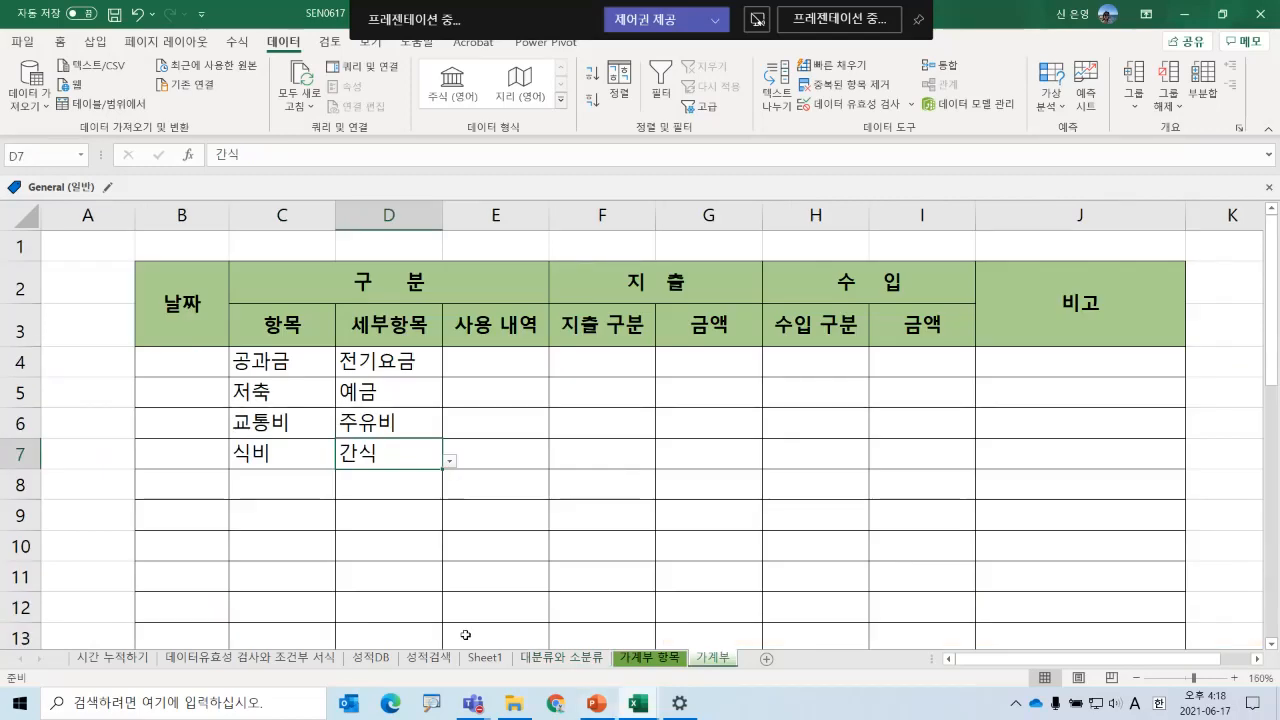
{"action": "left_click_drag", "start_coordinate": [288, 366], "coordinate": [286, 607]}
{"action": "left_click", "coordinate": [287, 576]}
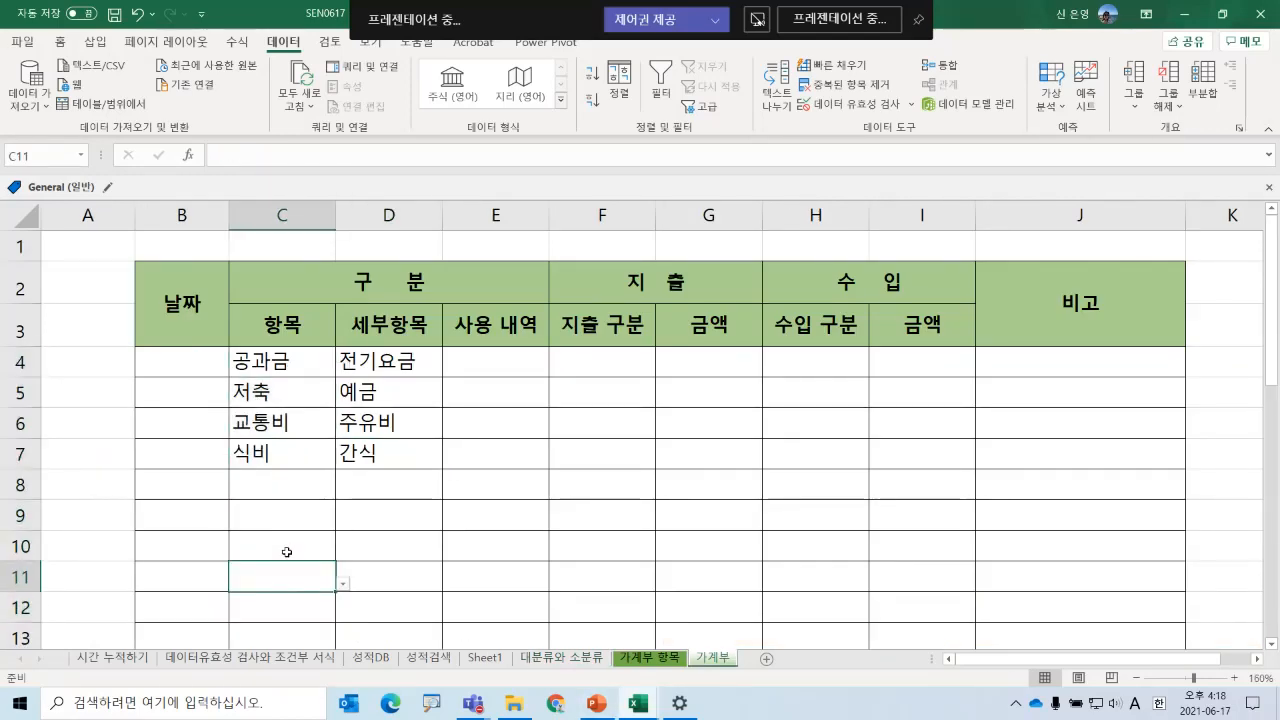
{"action": "left_click", "coordinate": [255, 487]}
{"action": "left_click_drag", "start_coordinate": [263, 480], "coordinate": [260, 596]}
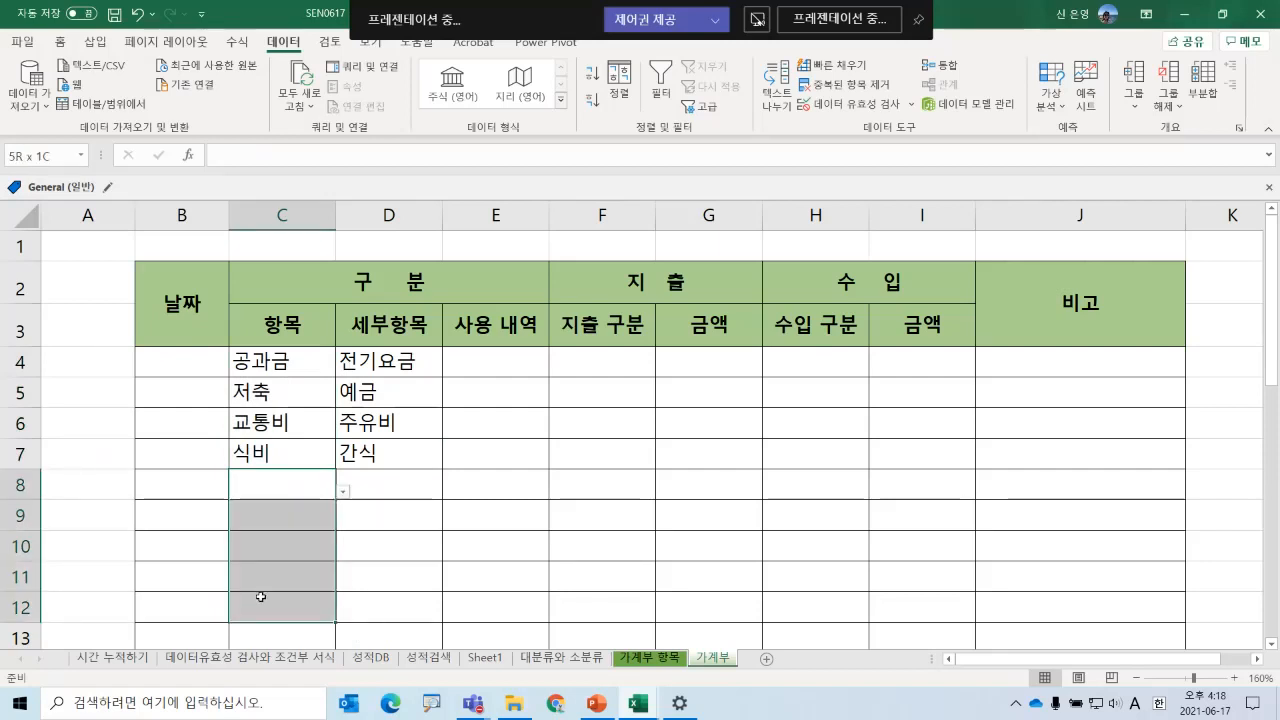
{"action": "left_click_drag", "start_coordinate": [283, 369], "coordinate": [285, 472]}
{"action": "left_click_drag", "start_coordinate": [414, 362], "coordinate": [422, 488]}
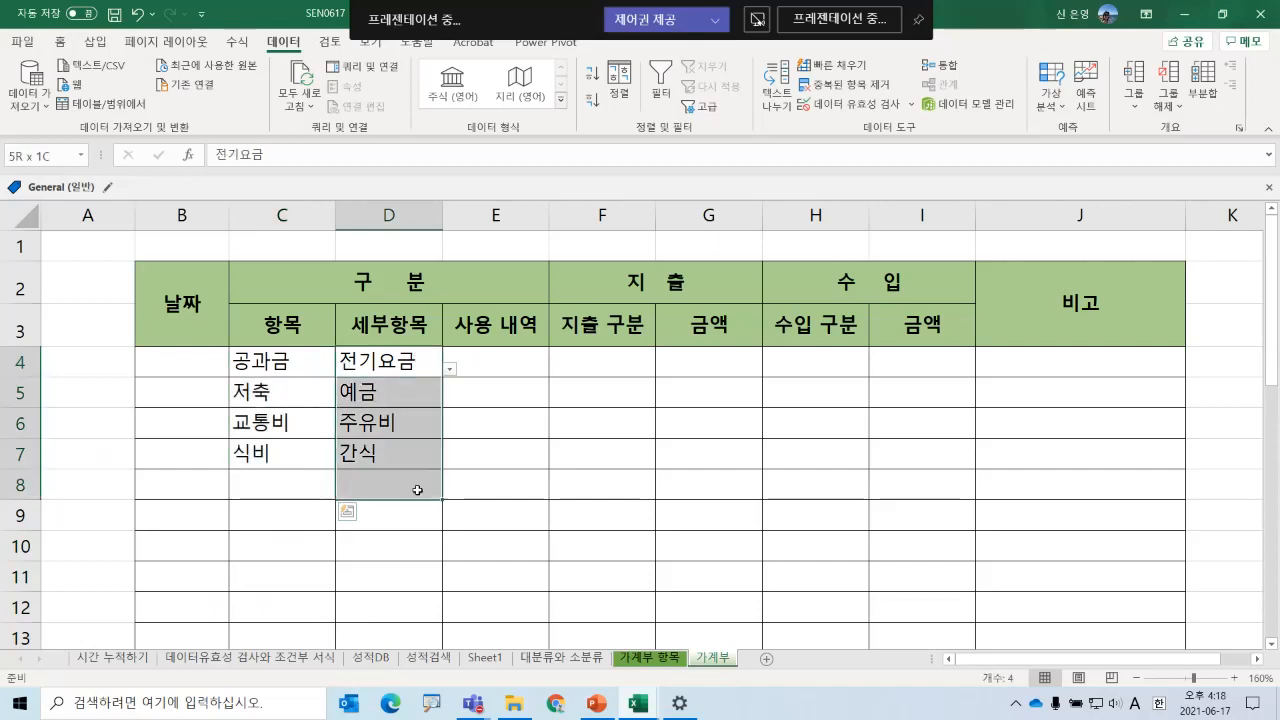
{"action": "left_click", "coordinate": [400, 368]}
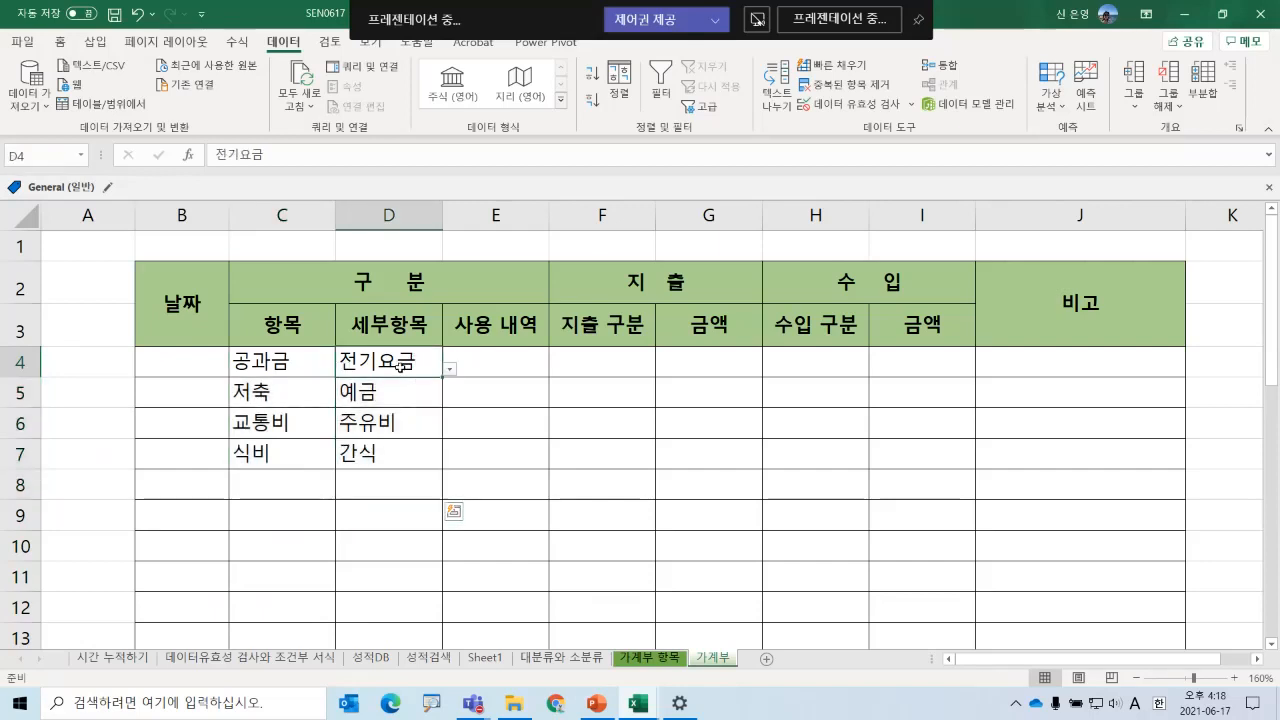
{"action": "left_click", "coordinate": [848, 104]}
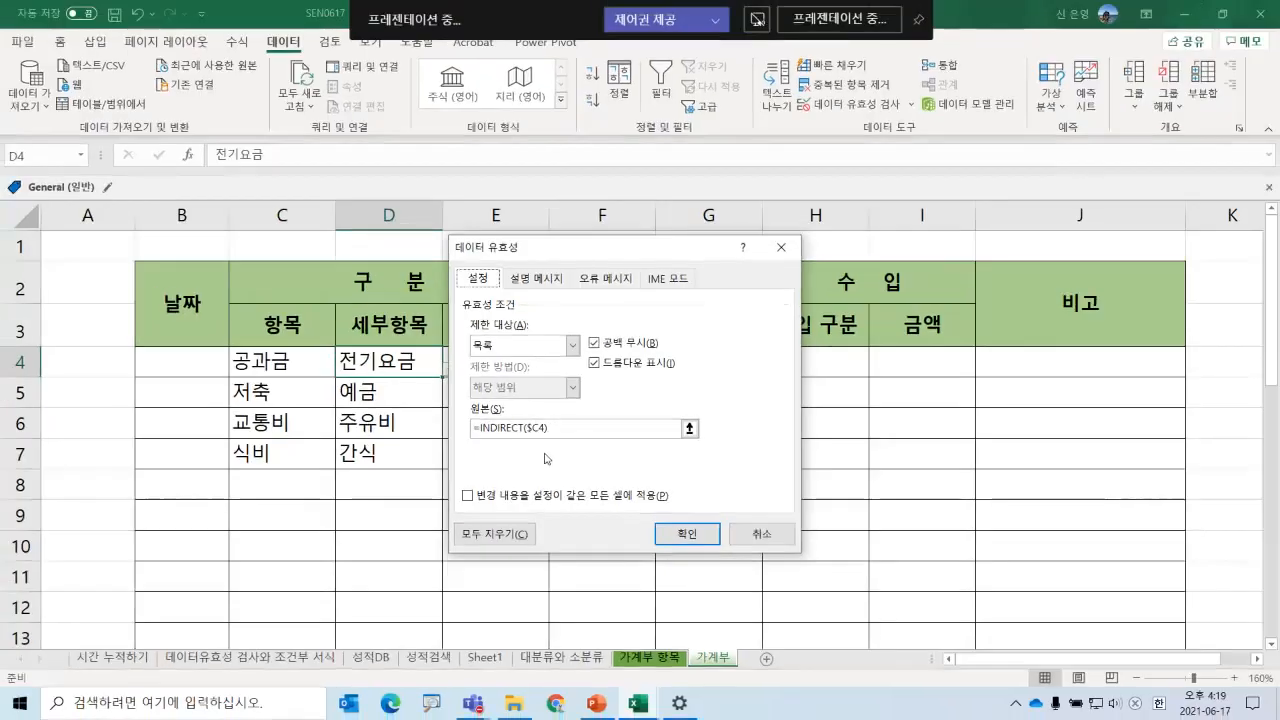
{"action": "left_click", "coordinate": [762, 535]}
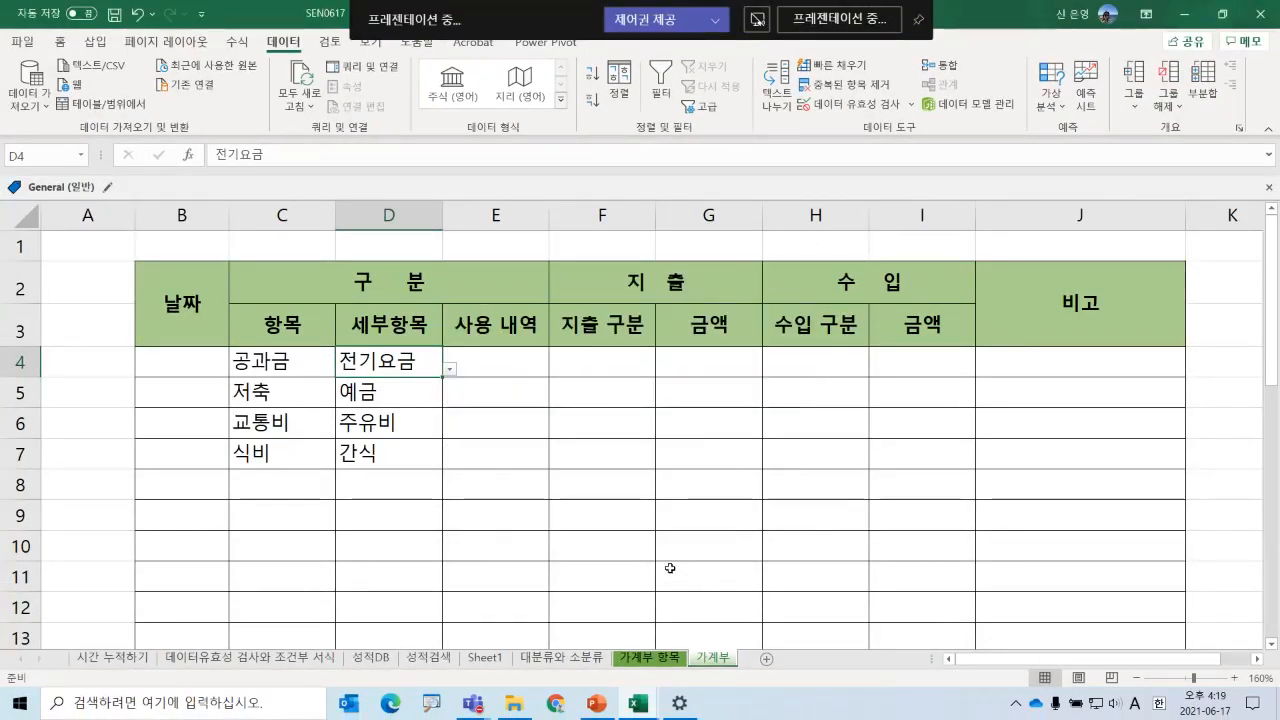
- Pick a different student's name from the 검색이름 drop-down list in B3 on the 성적검색 sheet and view the results and chart
{"action": "left_click", "coordinate": [586, 662]}
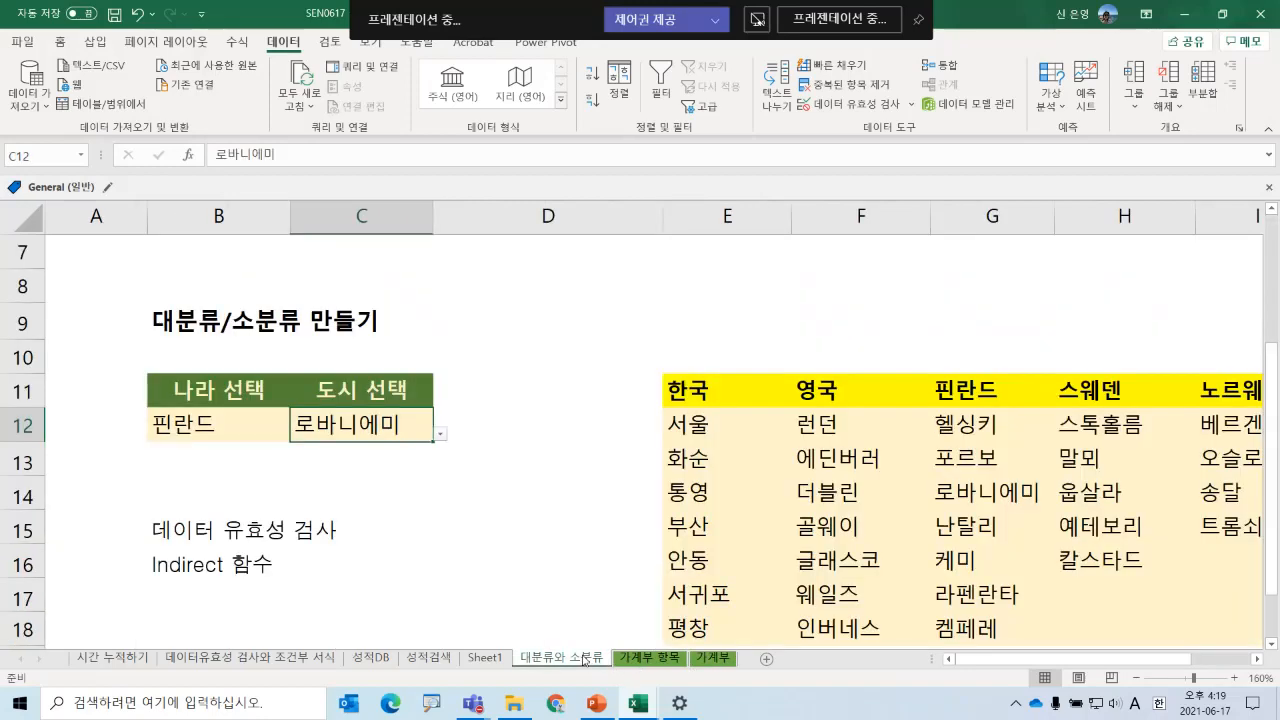
{"action": "left_click", "coordinate": [428, 658]}
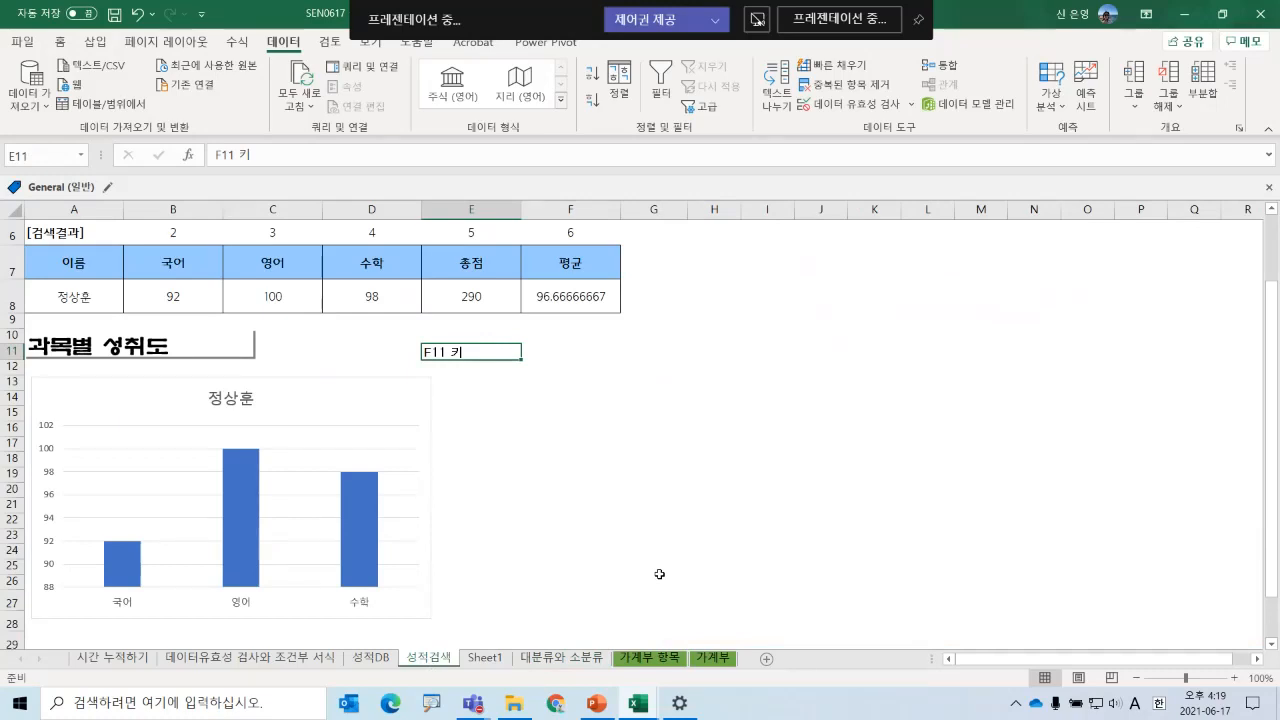
{"action": "scroll", "coordinate": [625, 580], "scroll_direction": "up", "scroll_amount": 1}
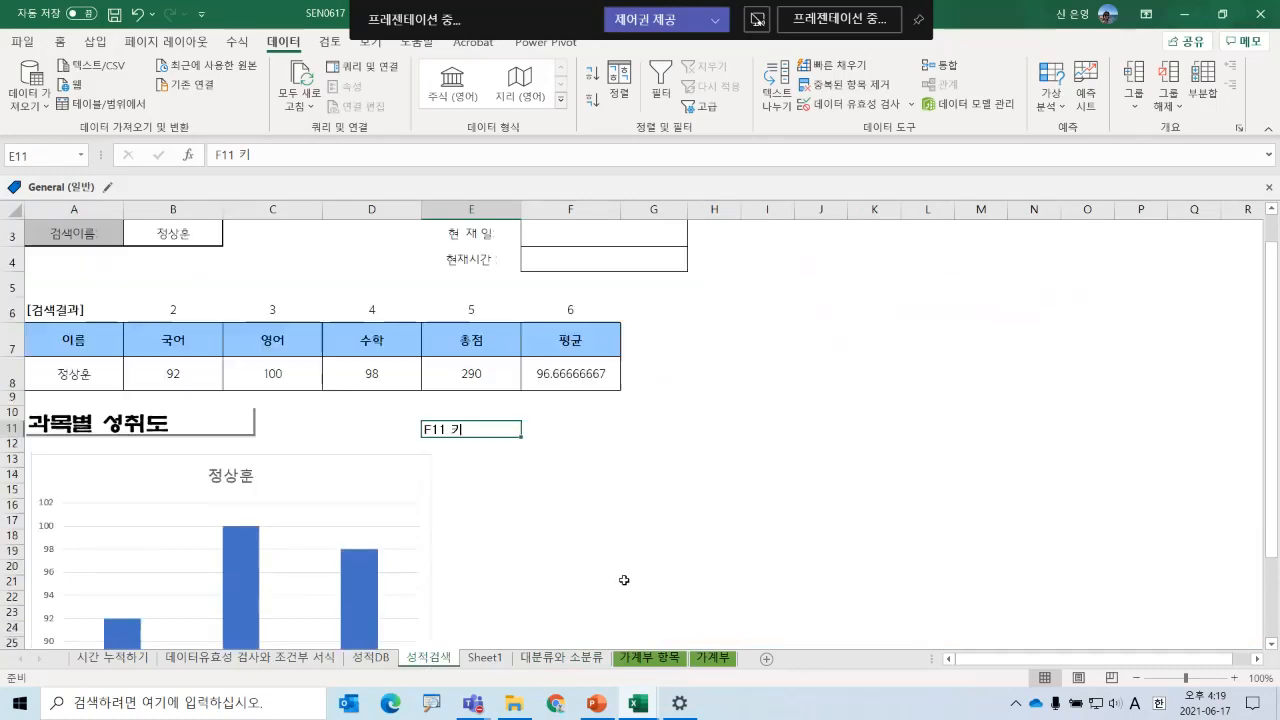
{"action": "left_click", "coordinate": [193, 237]}
{"action": "left_click", "coordinate": [229, 237]}
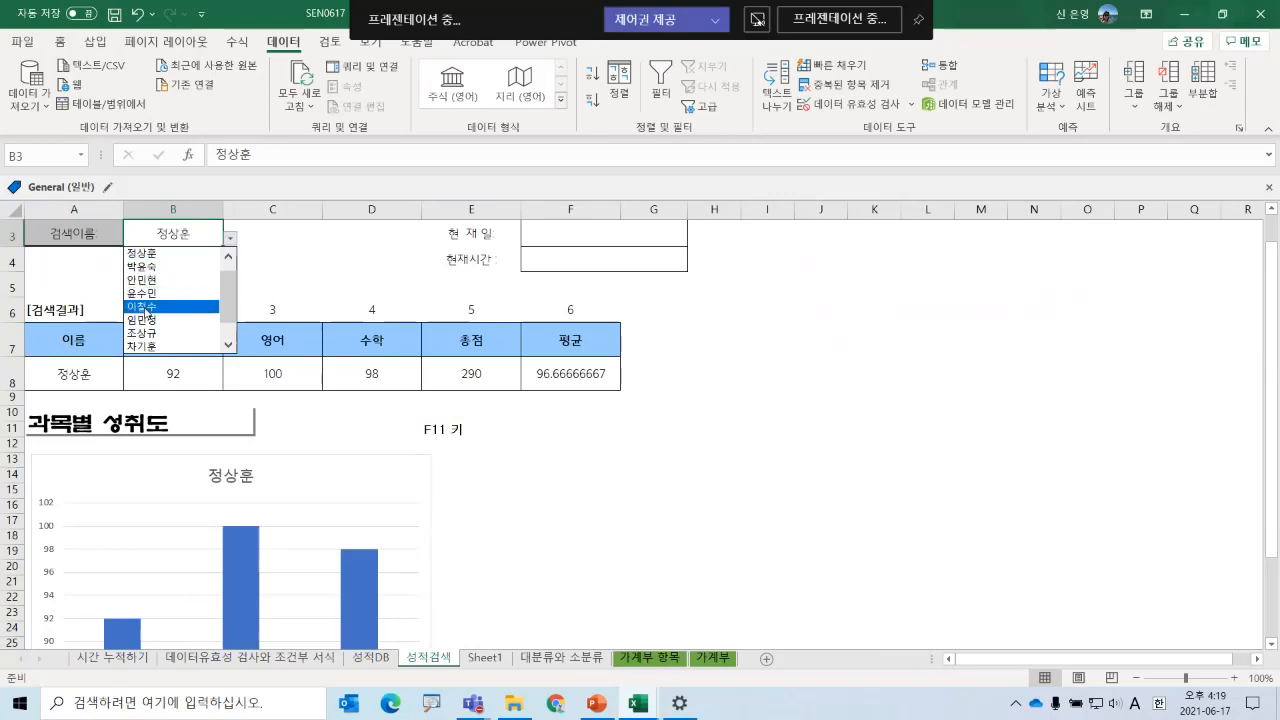
{"action": "left_click", "coordinate": [145, 313]}
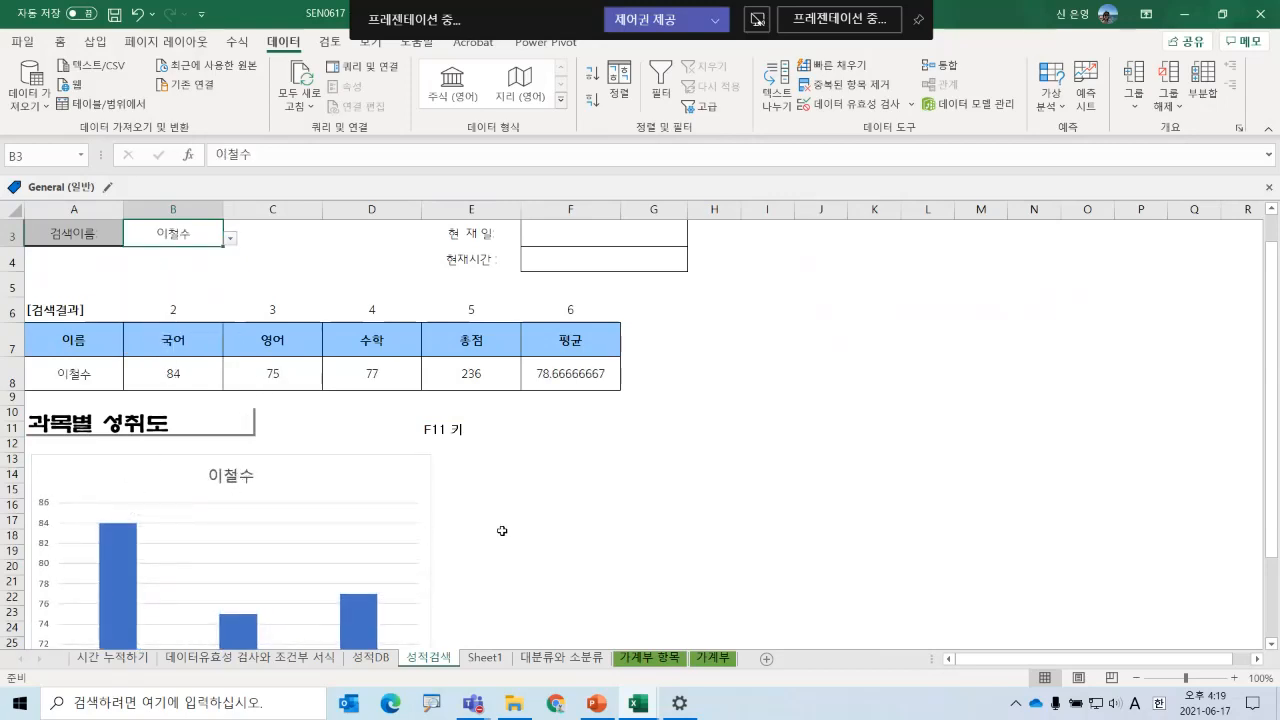
{"action": "scroll", "coordinate": [500, 533], "scroll_direction": "down", "scroll_amount": 1}
{"action": "scroll", "coordinate": [500, 533], "scroll_direction": "up", "scroll_amount": 1}
- Review the 합계 row and the accumulated-time format note on the 시간 누적하기 sheet
{"action": "left_click", "coordinate": [124, 665]}
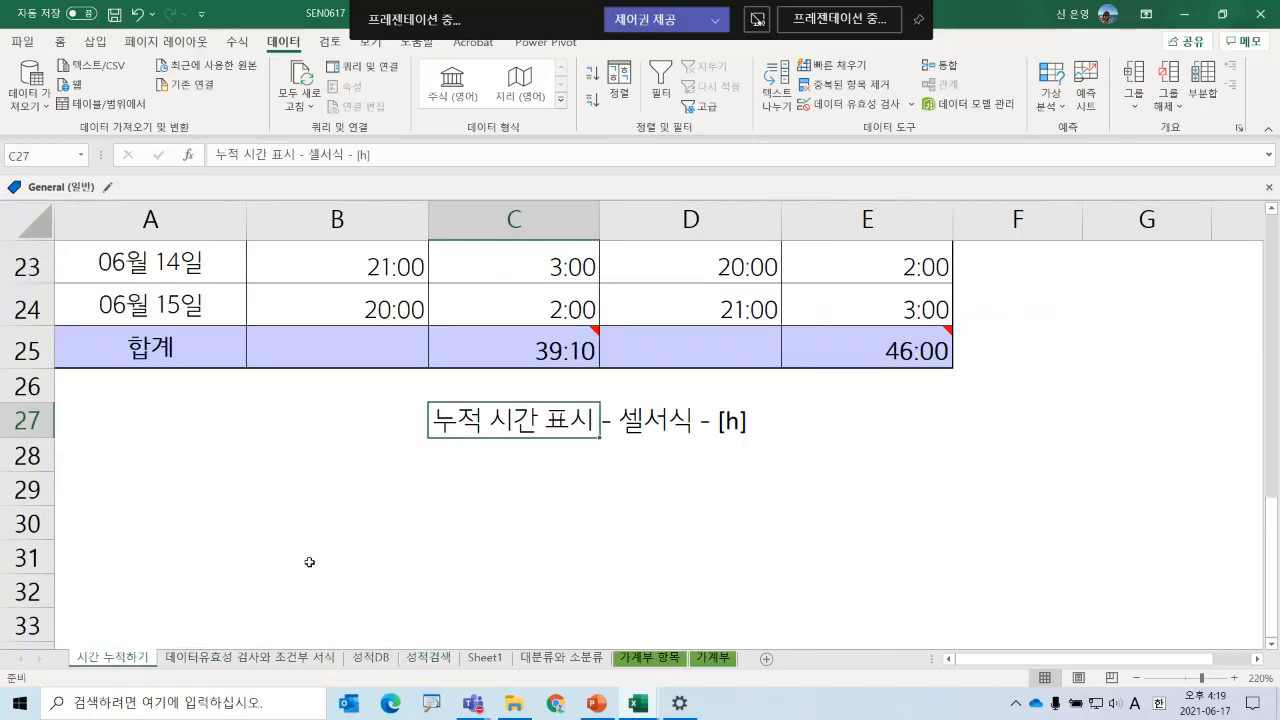
{"action": "left_click", "coordinate": [580, 536]}
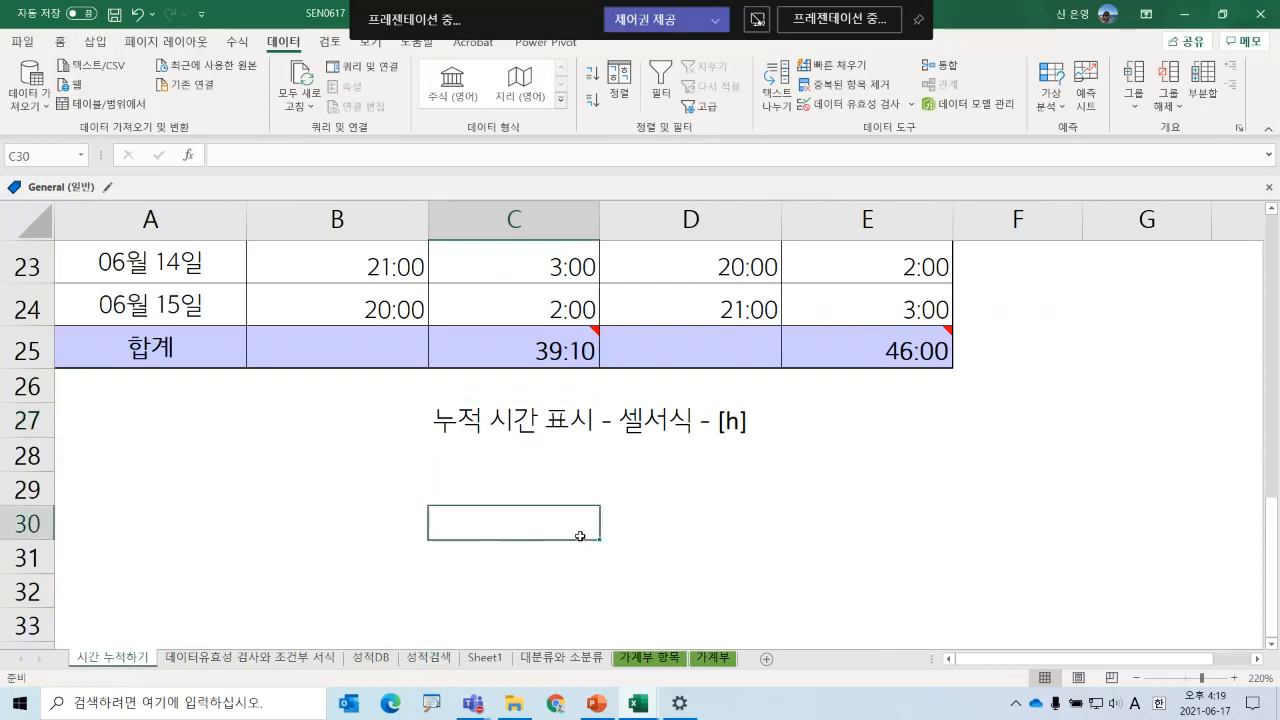